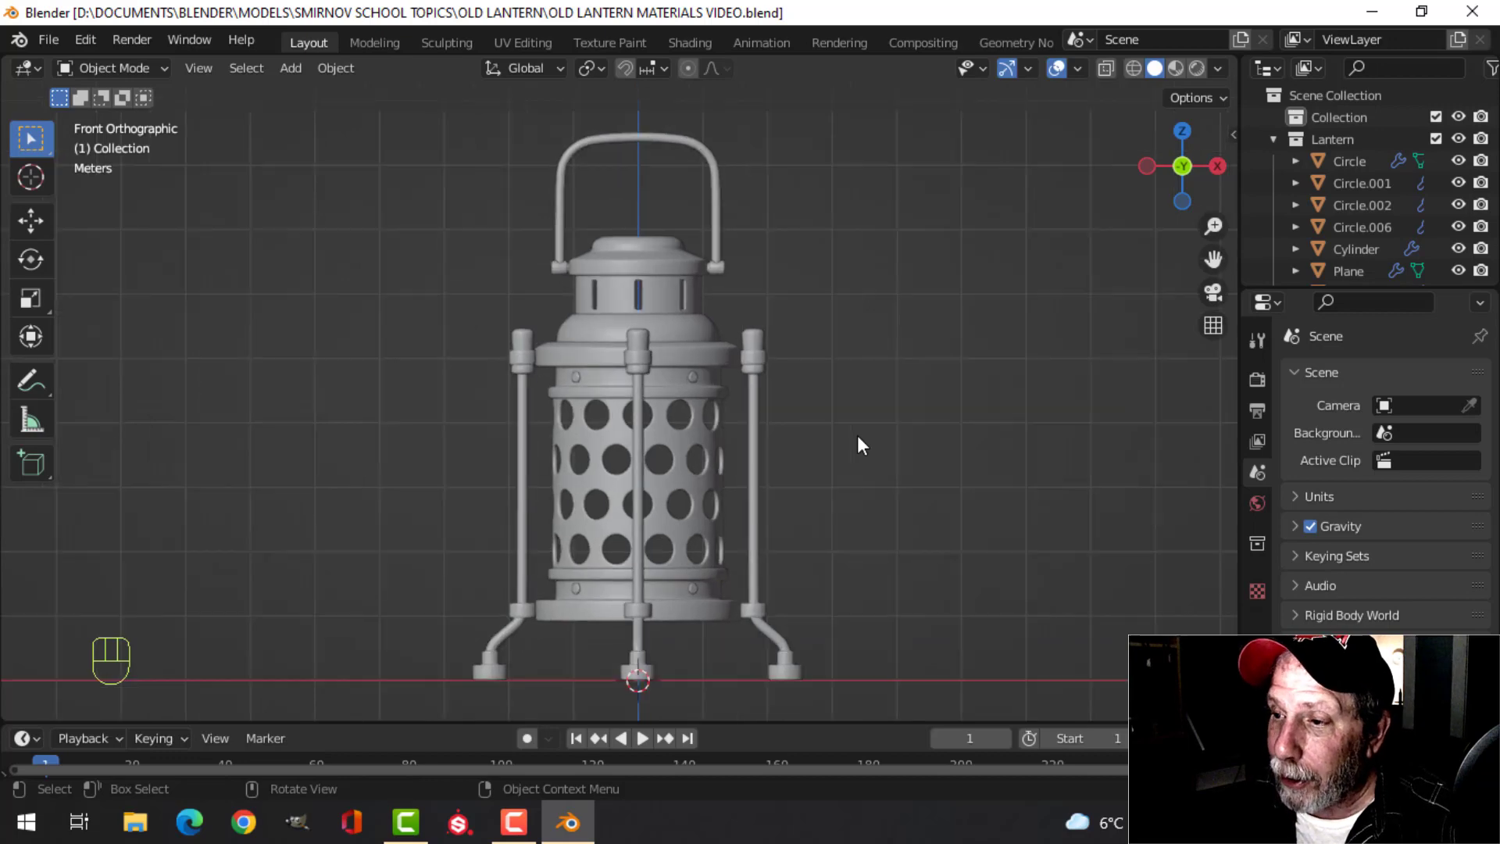
Set the origin of the lantern's domed collar below the slotted band to the centre of its own geometry
left_click(685, 336)
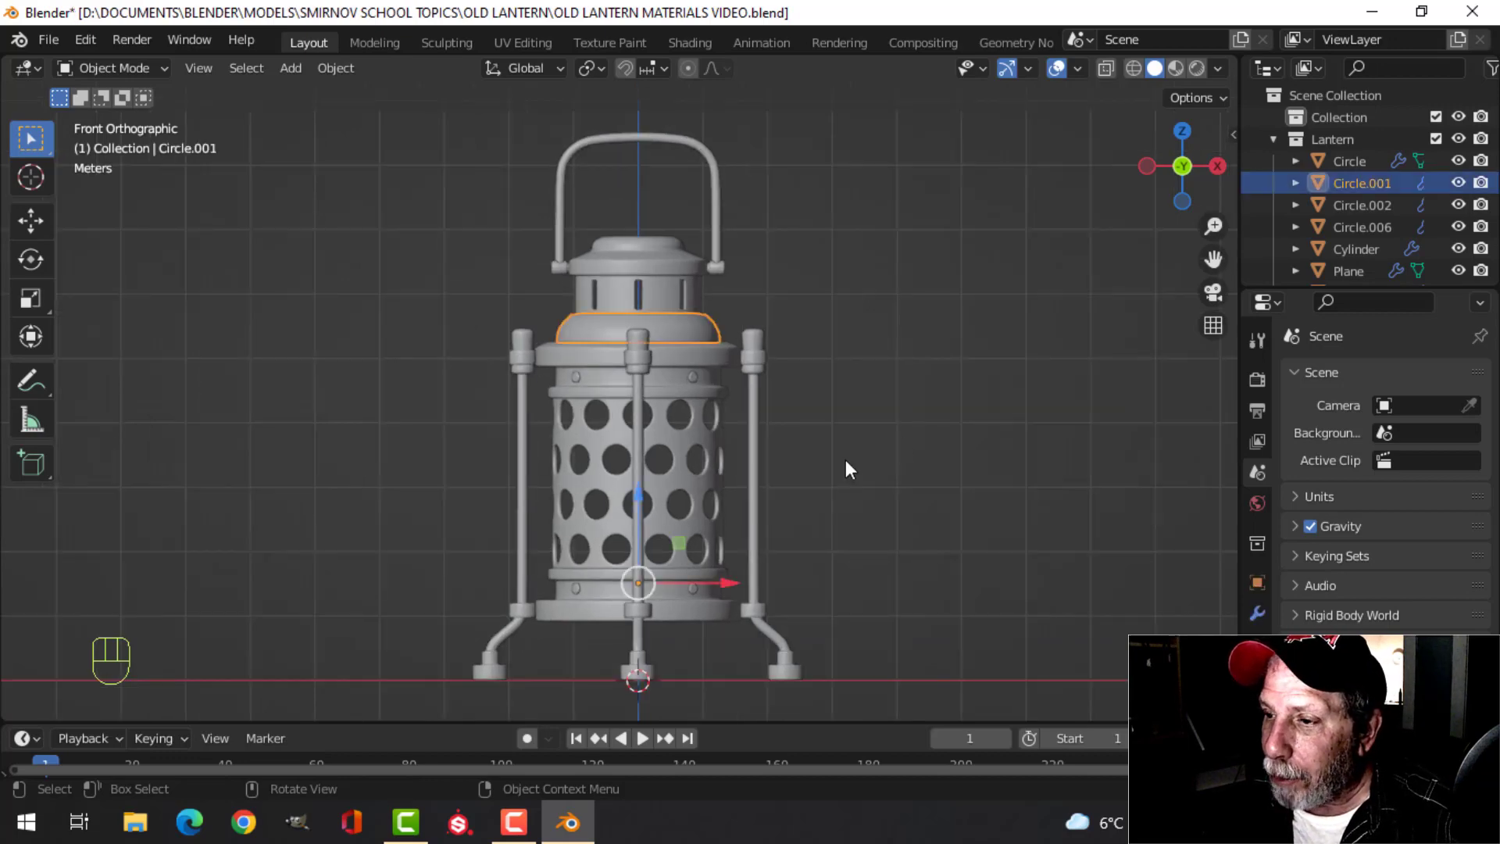
left_click(334, 68)
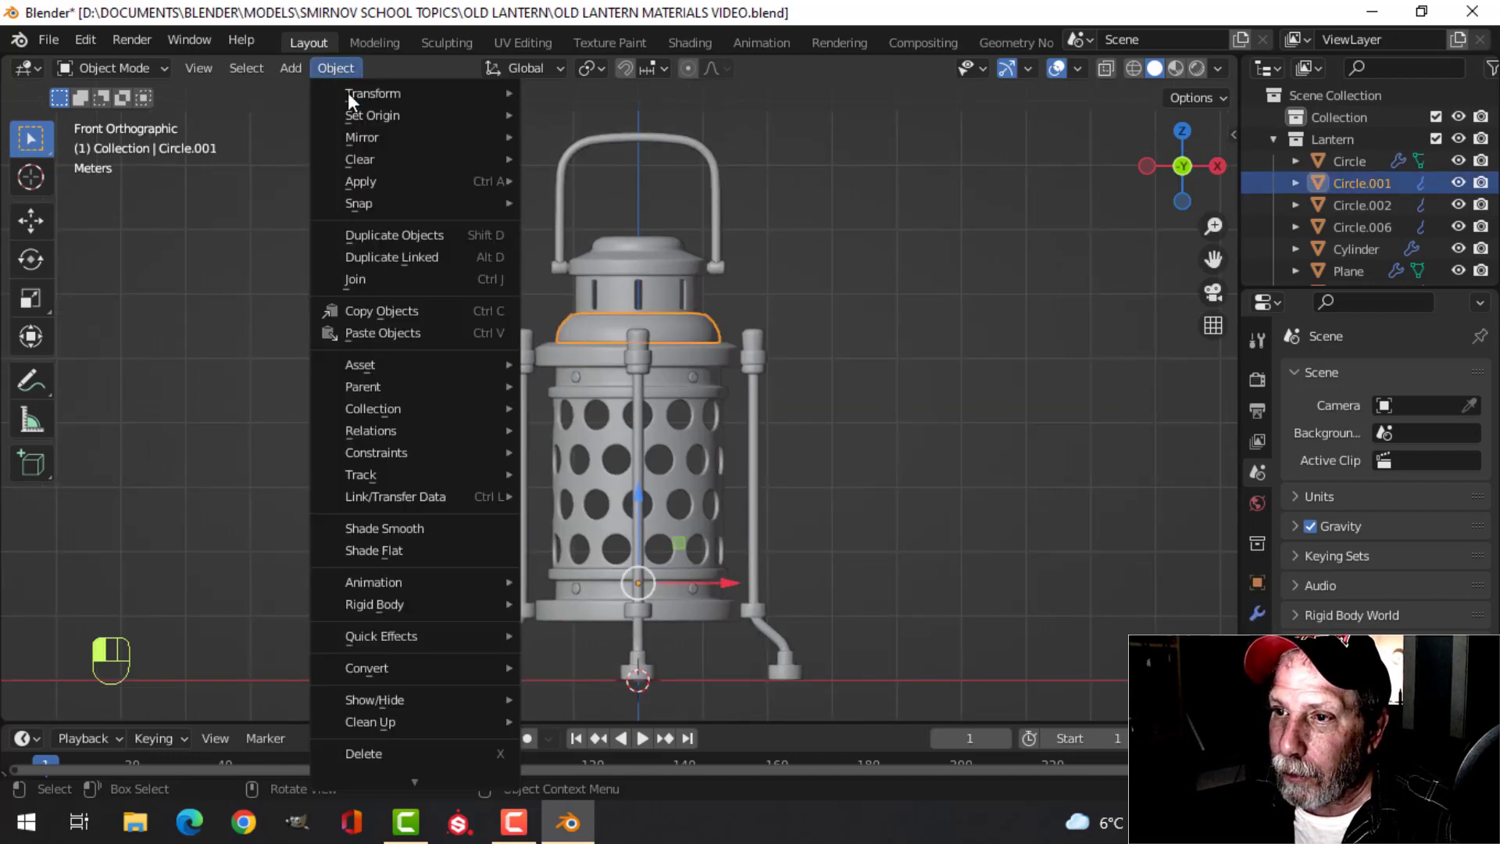
mouse_move(390, 113)
left_click(565, 138)
scroll(917, 438, "up", 2)
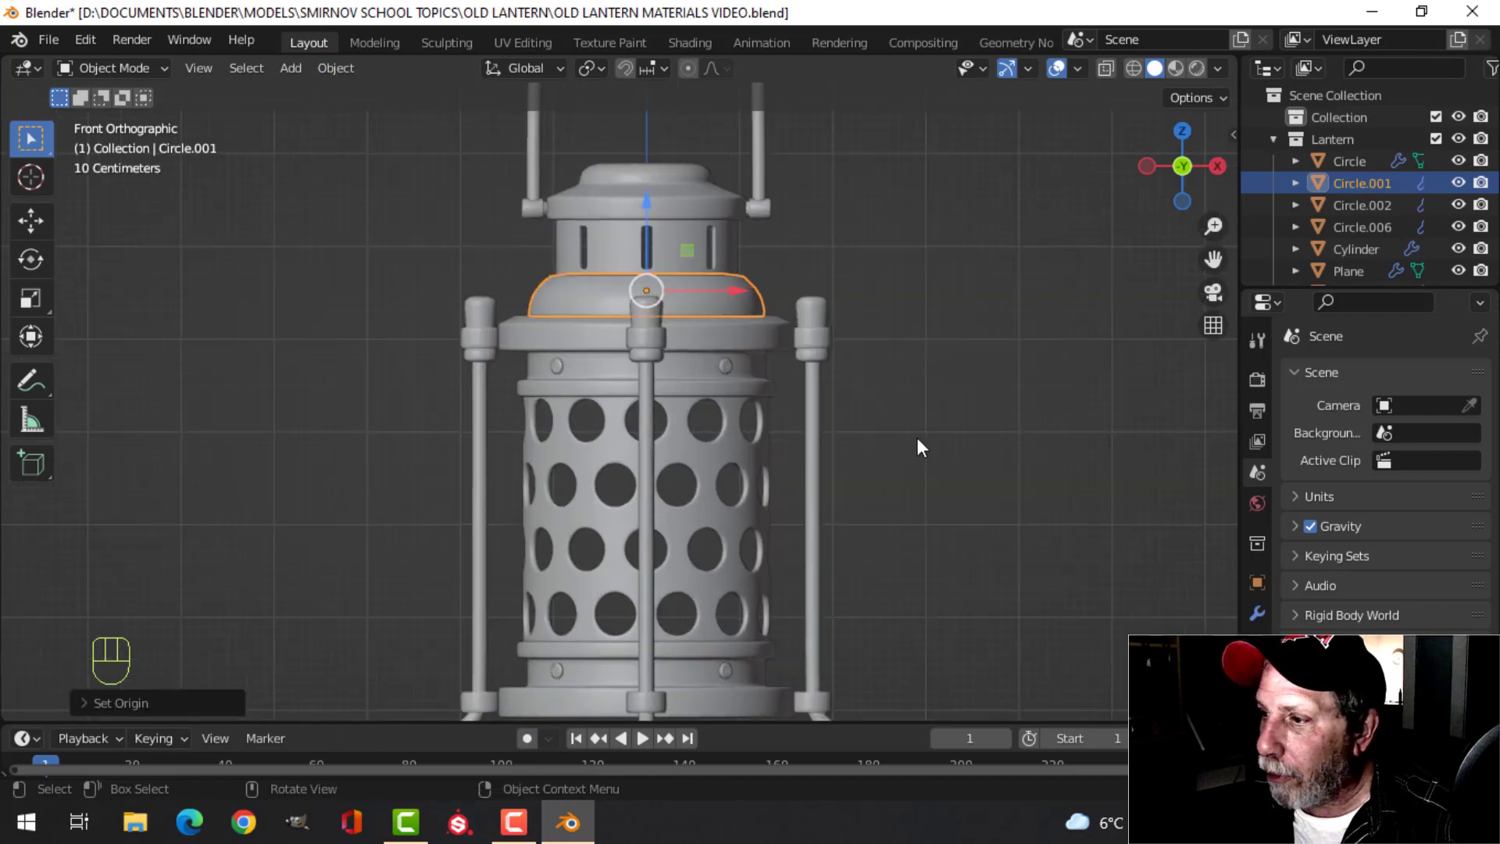
Create a new material on the domed collar and name it MetalSilver
left_click(1257, 503)
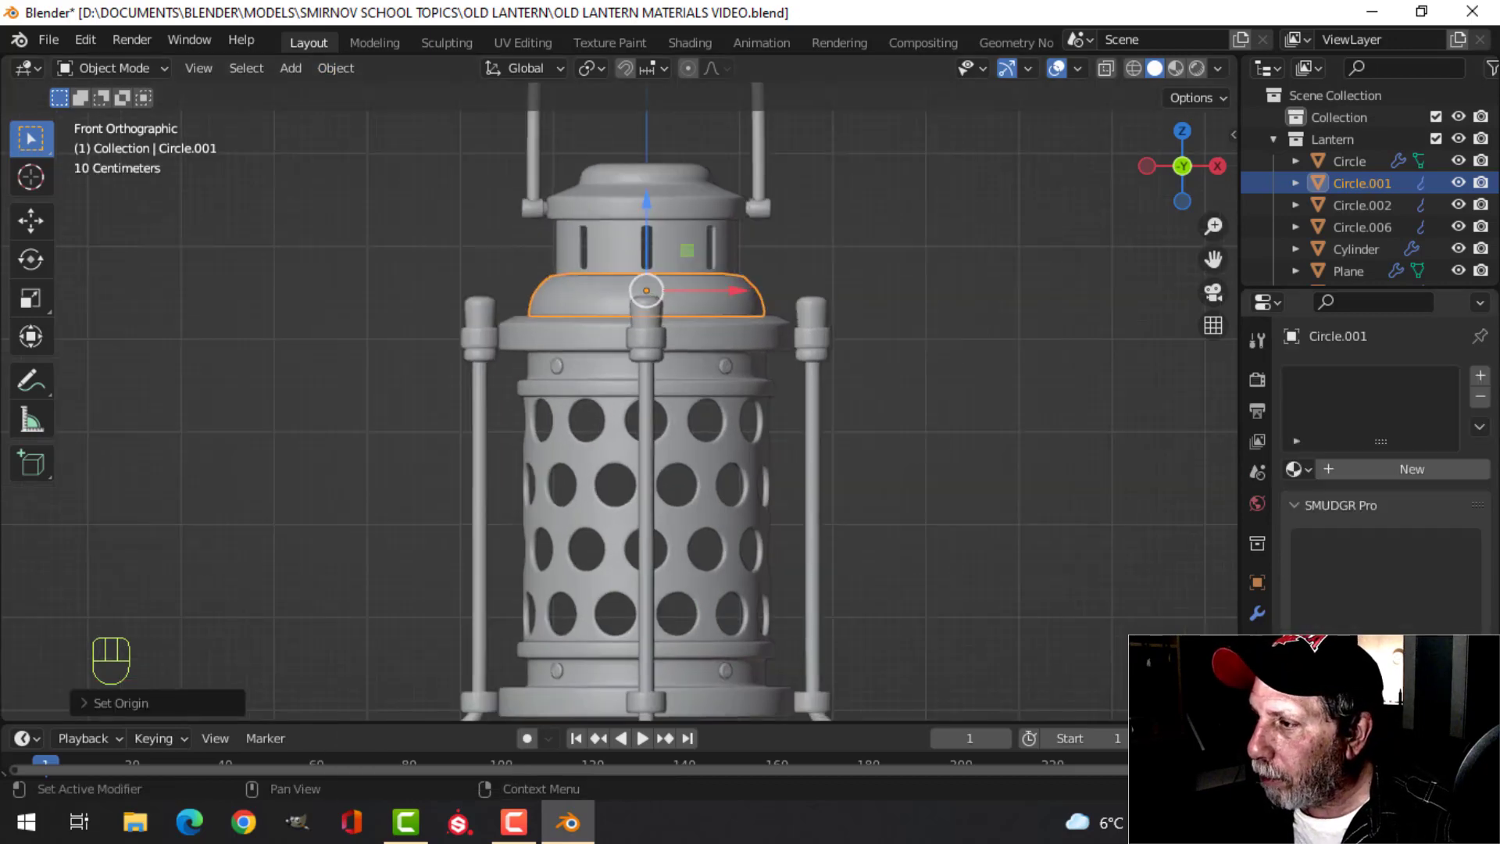
left_click(1359, 471)
double_click(1352, 381)
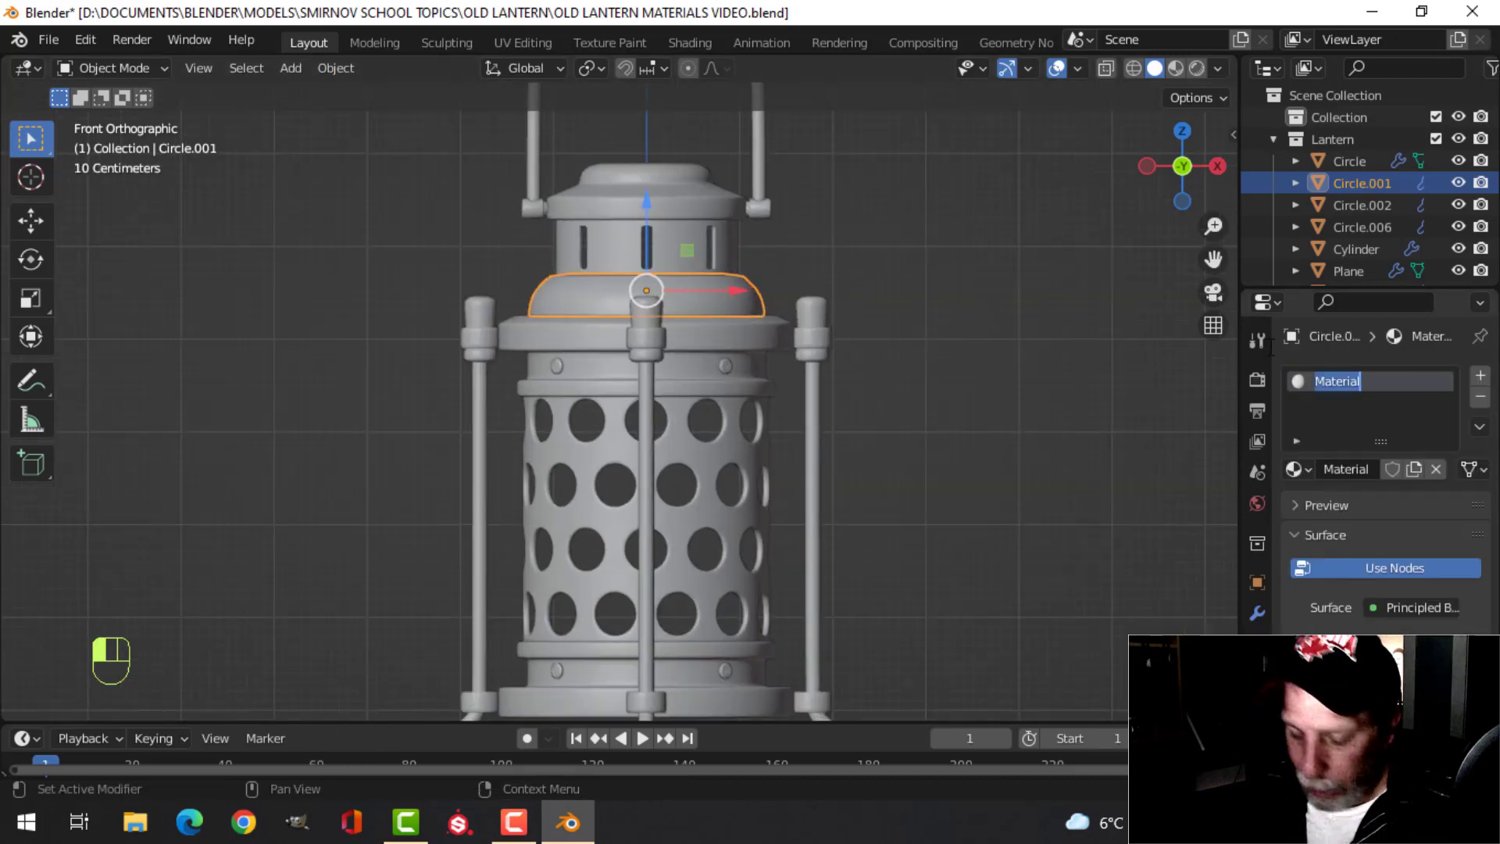
type("mETA")
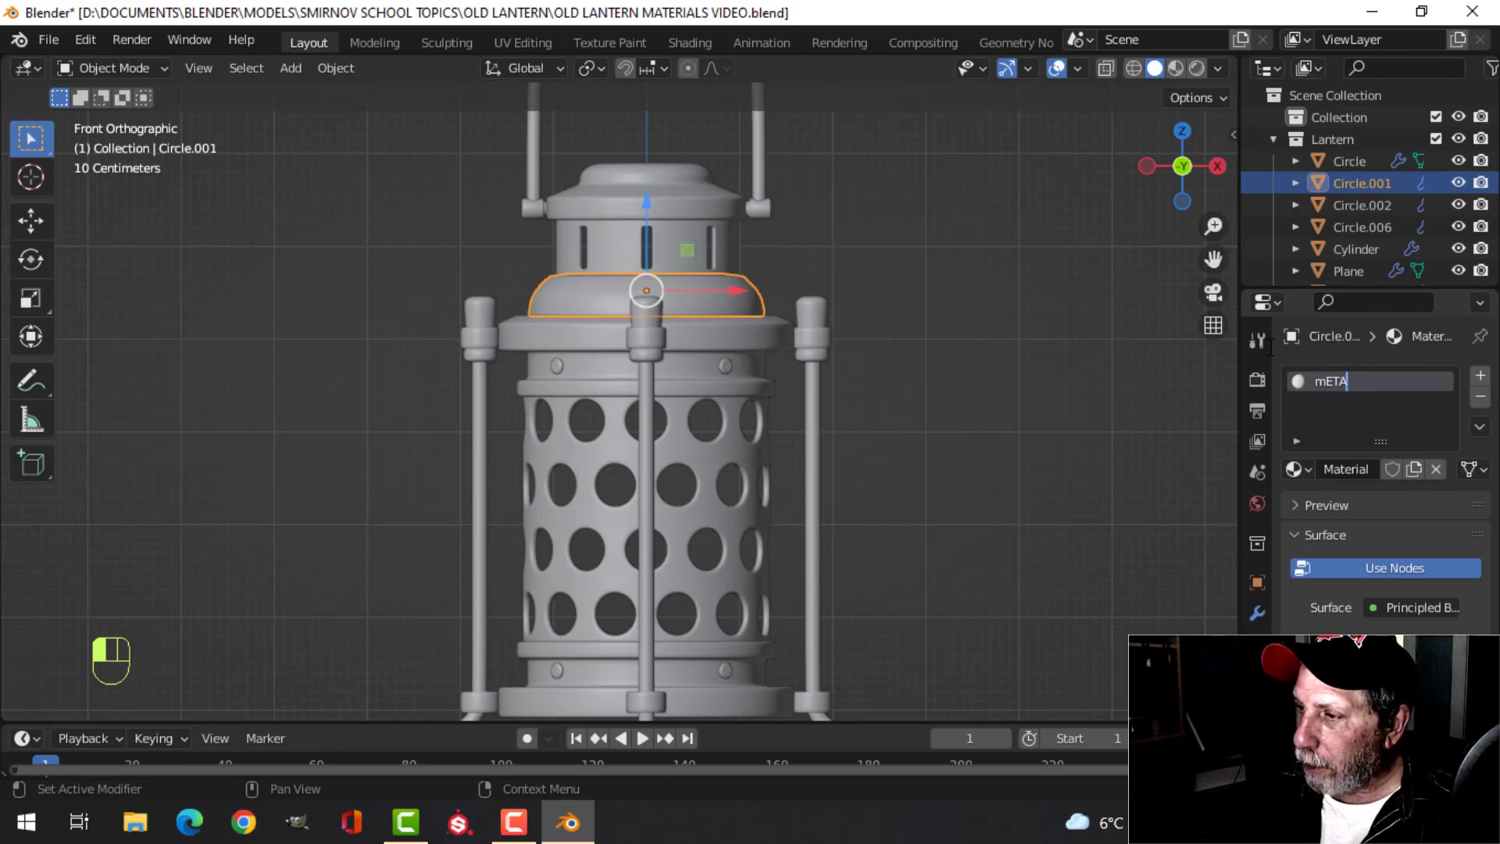
key("Caps_Lock")
type("M")
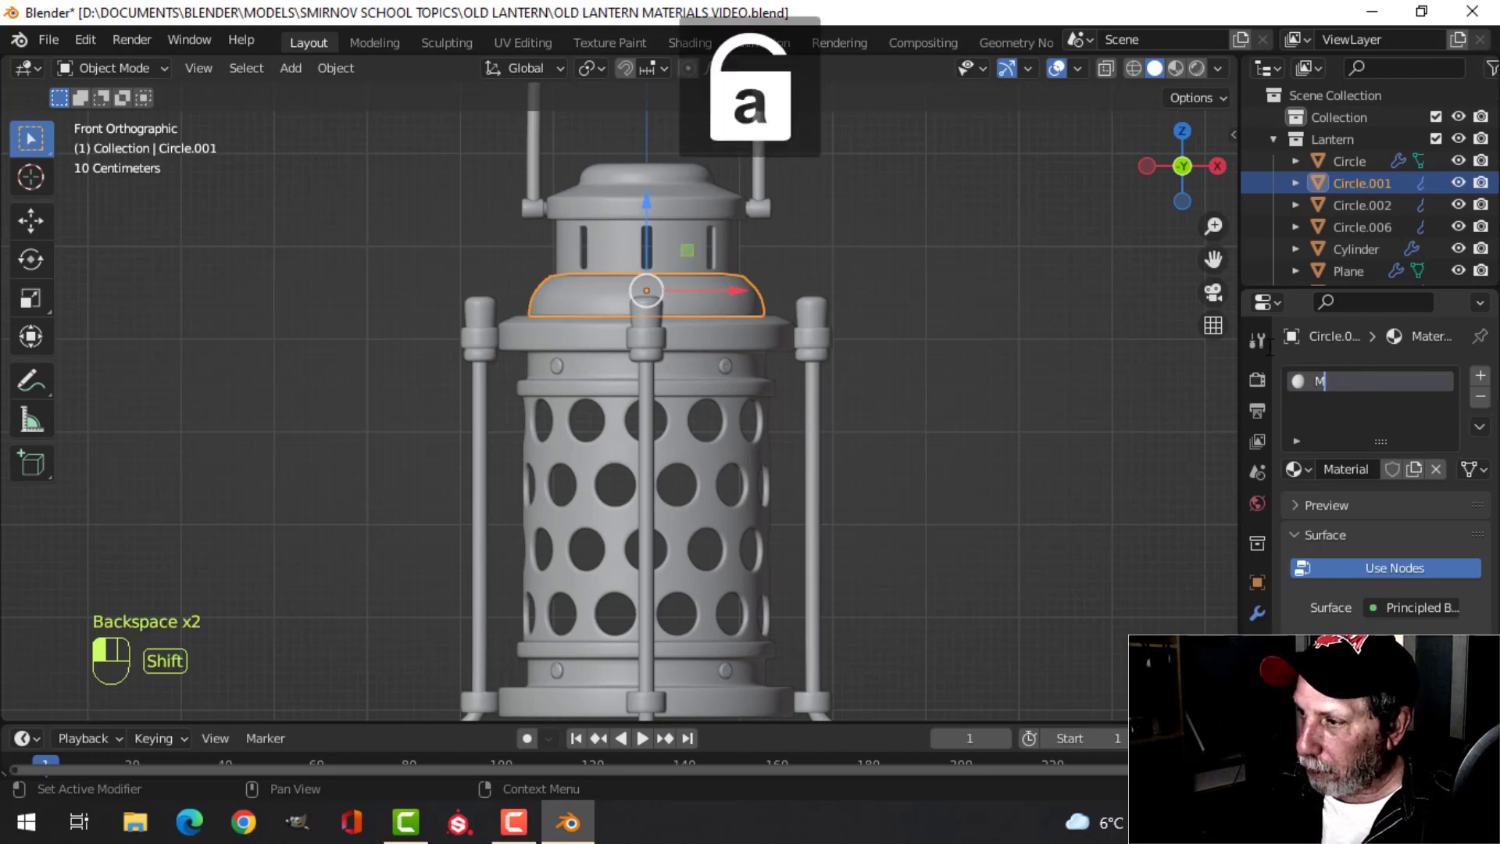
type("etalSilver")
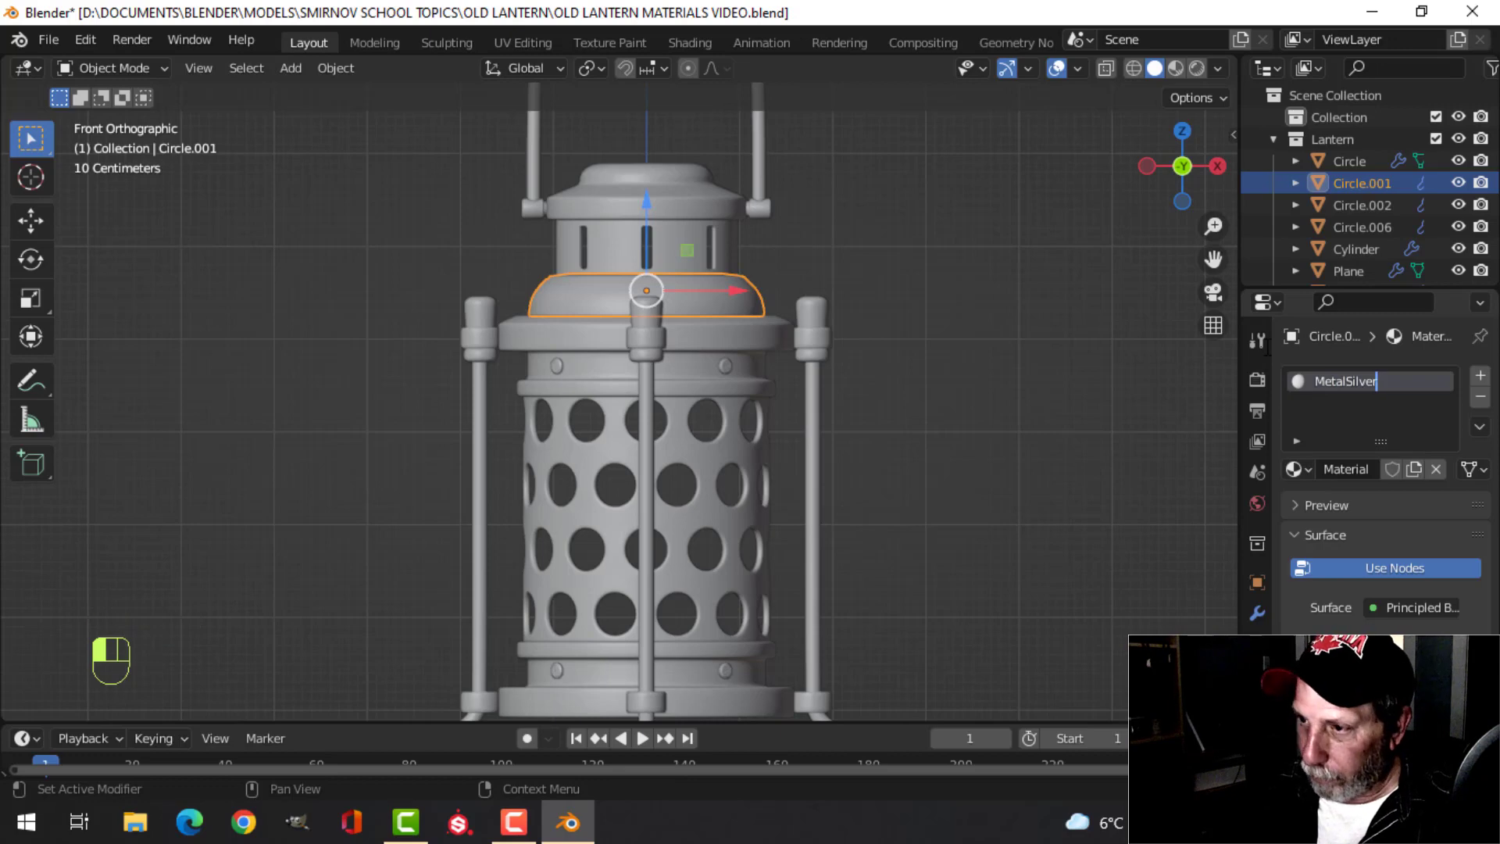
key("Return")
Assign the existing MetalSilver material to the slotted band and to the lantern's top cap
left_click(700, 241)
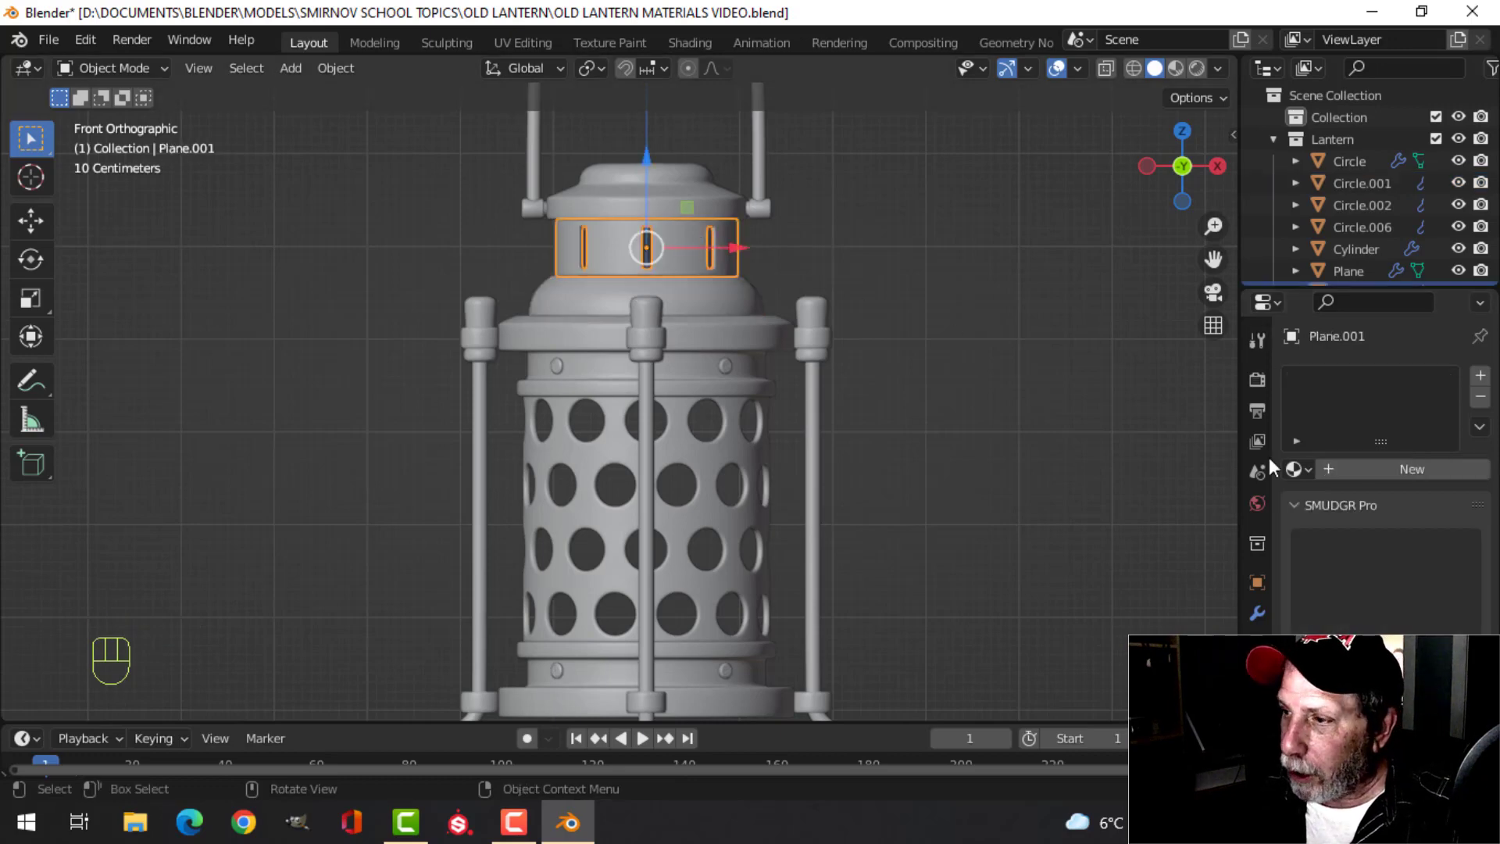
left_click(1294, 468)
left_click(1217, 502)
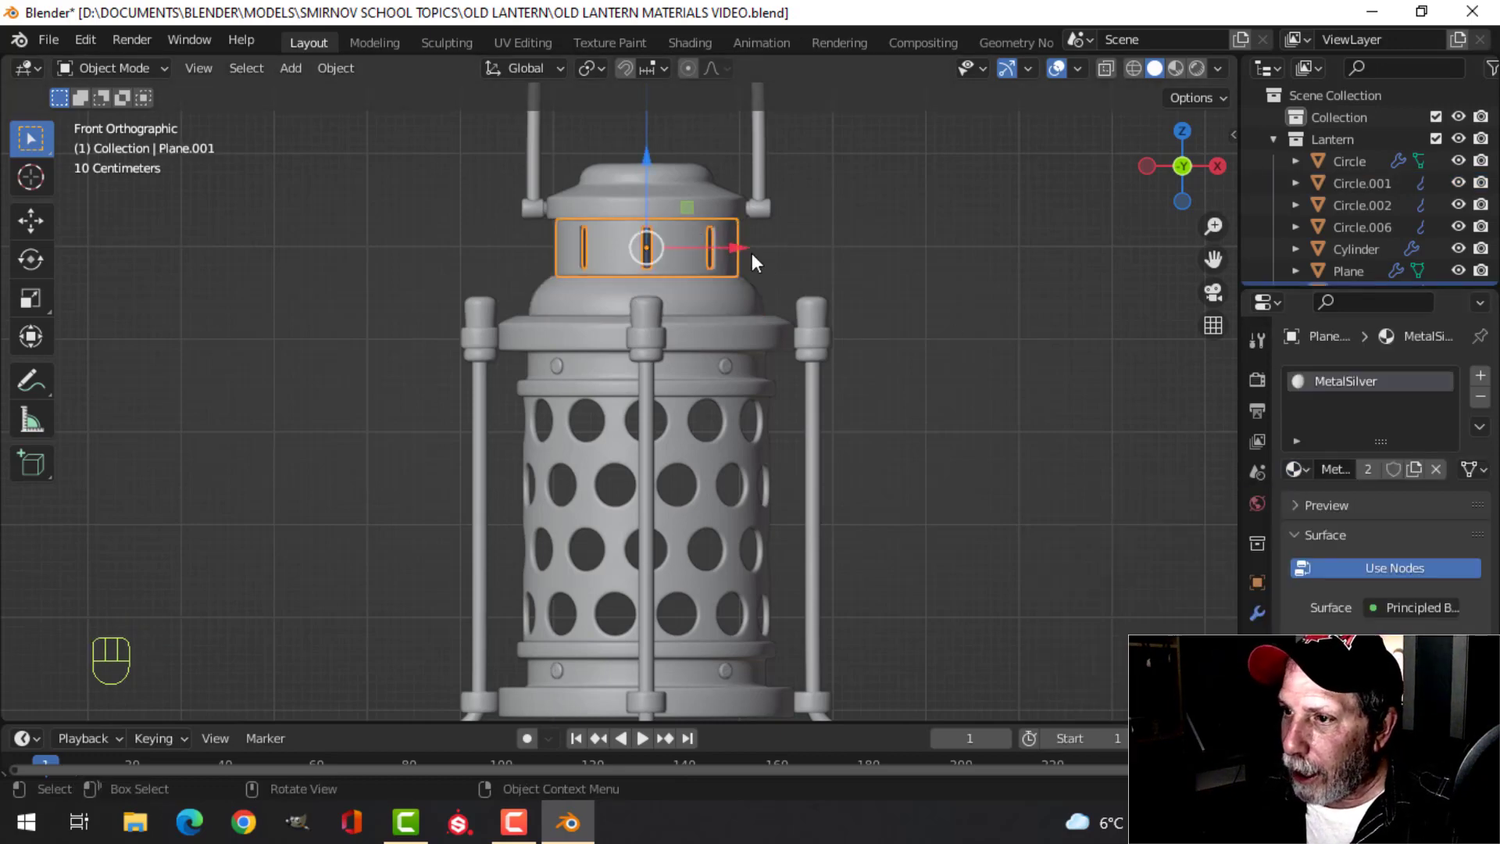
left_click(728, 211)
left_click(1297, 469)
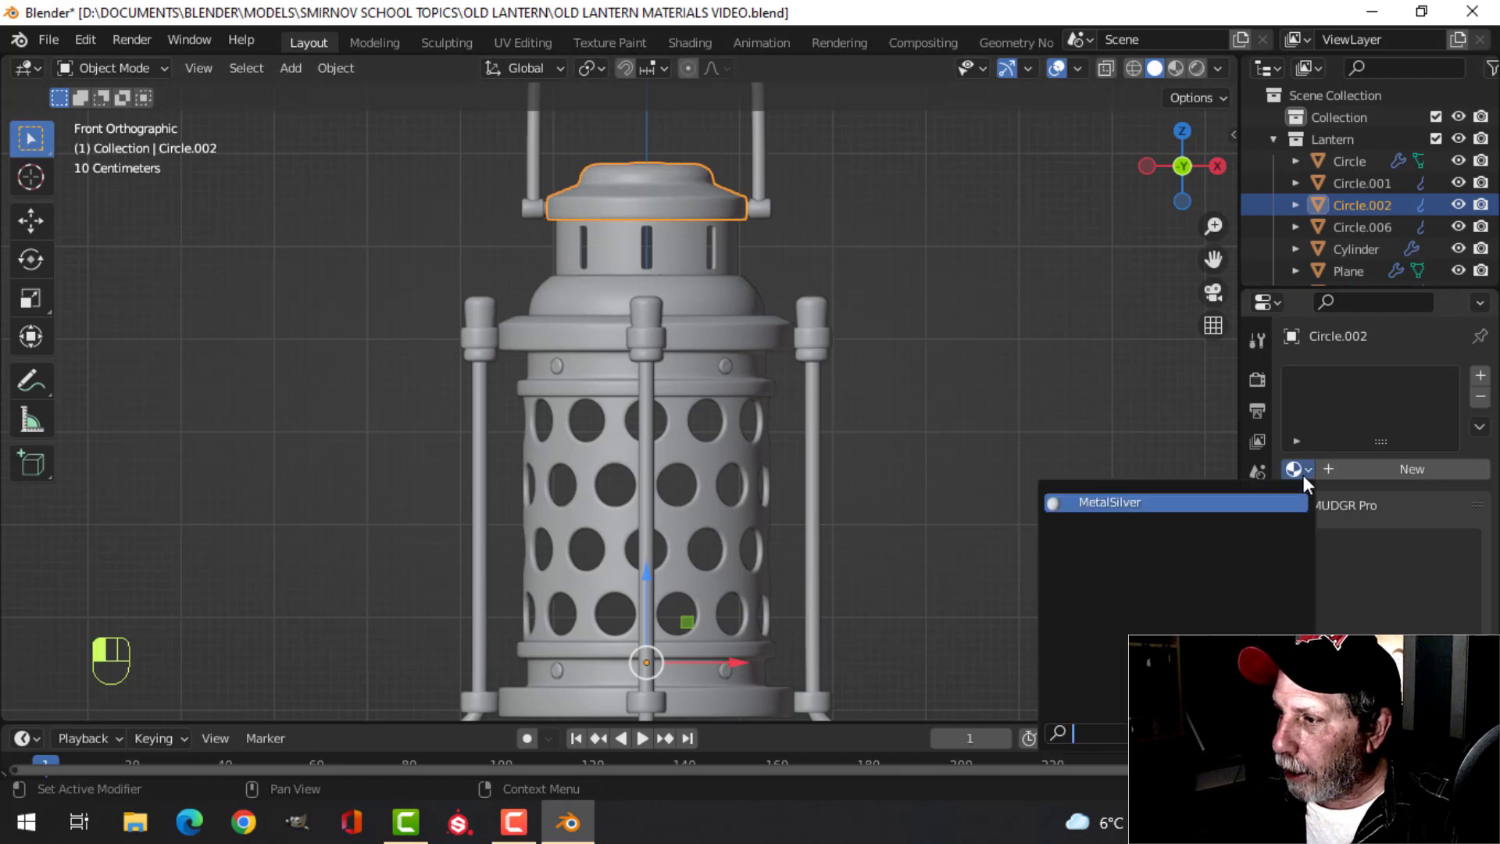
left_click(1207, 501)
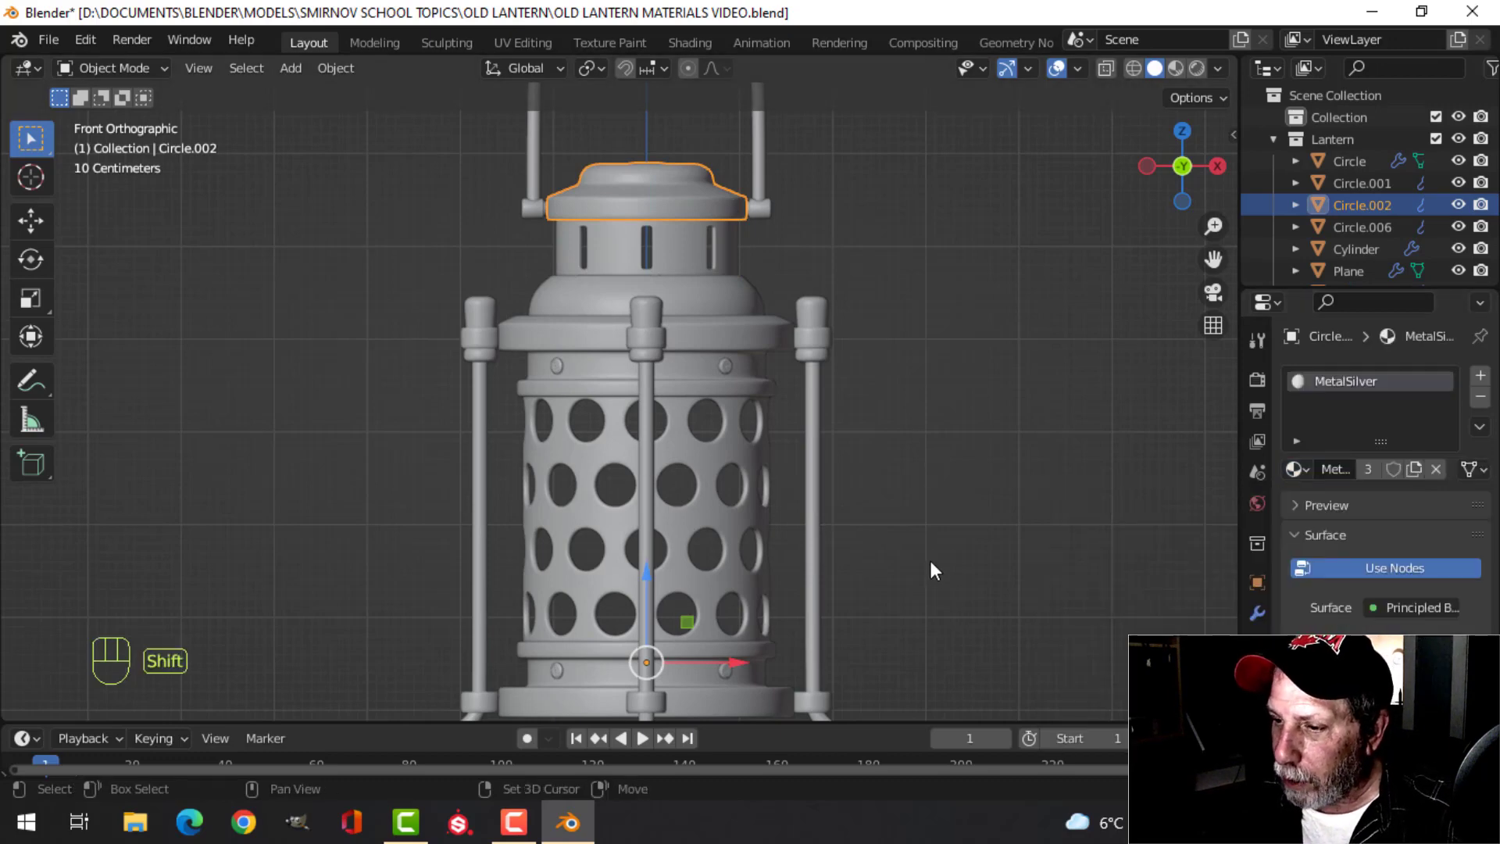
Assign the MetalSilver material to the lantern's support posts and legs
middle_click_drag(930, 560, 894, 458, "shift")
scroll(550, 570, "up", 2)
scroll(550, 574, "down", 2)
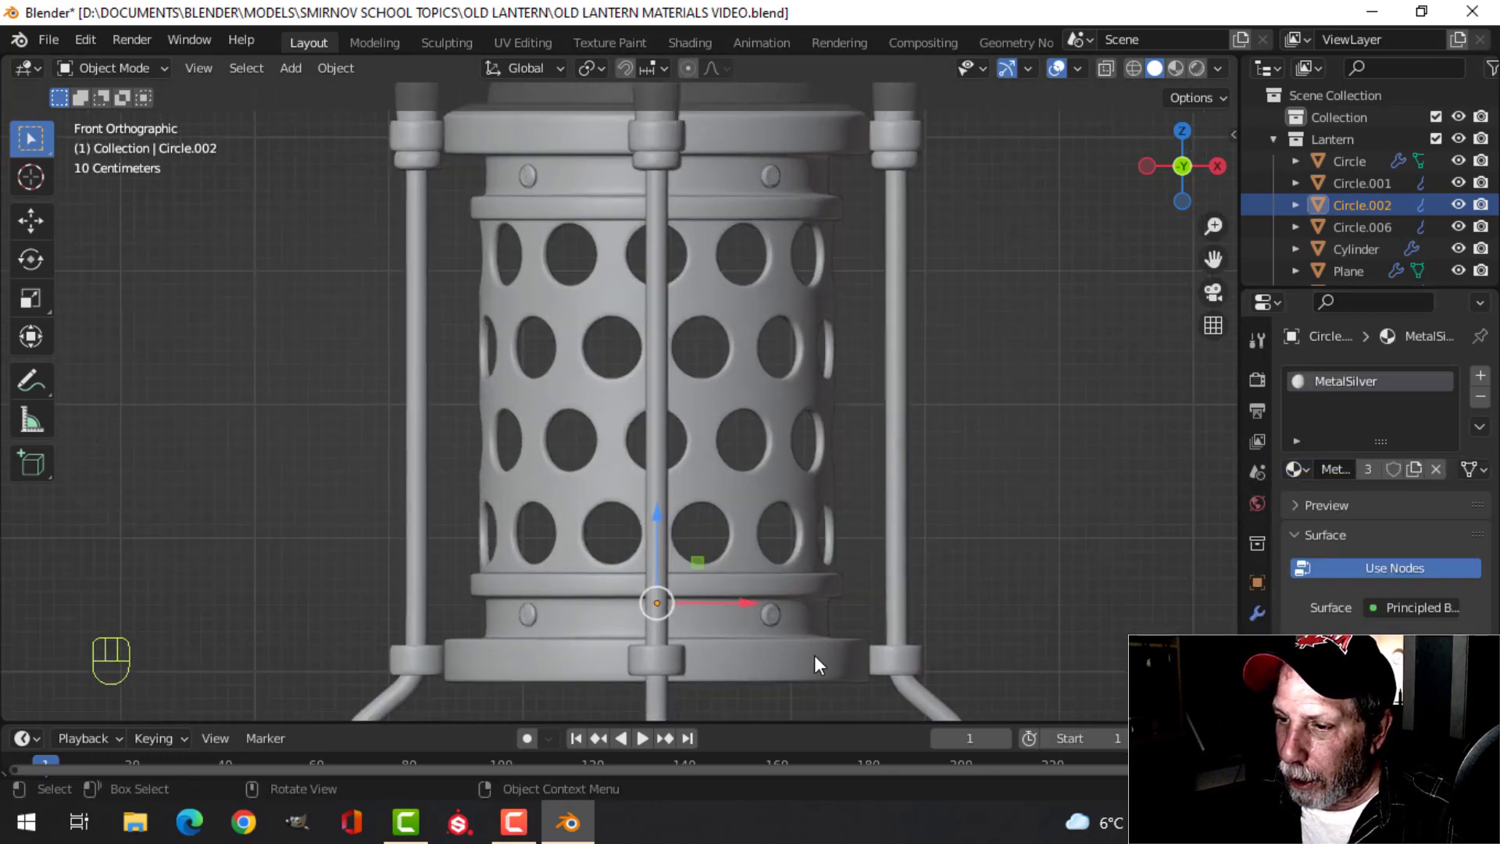
left_click(656, 328)
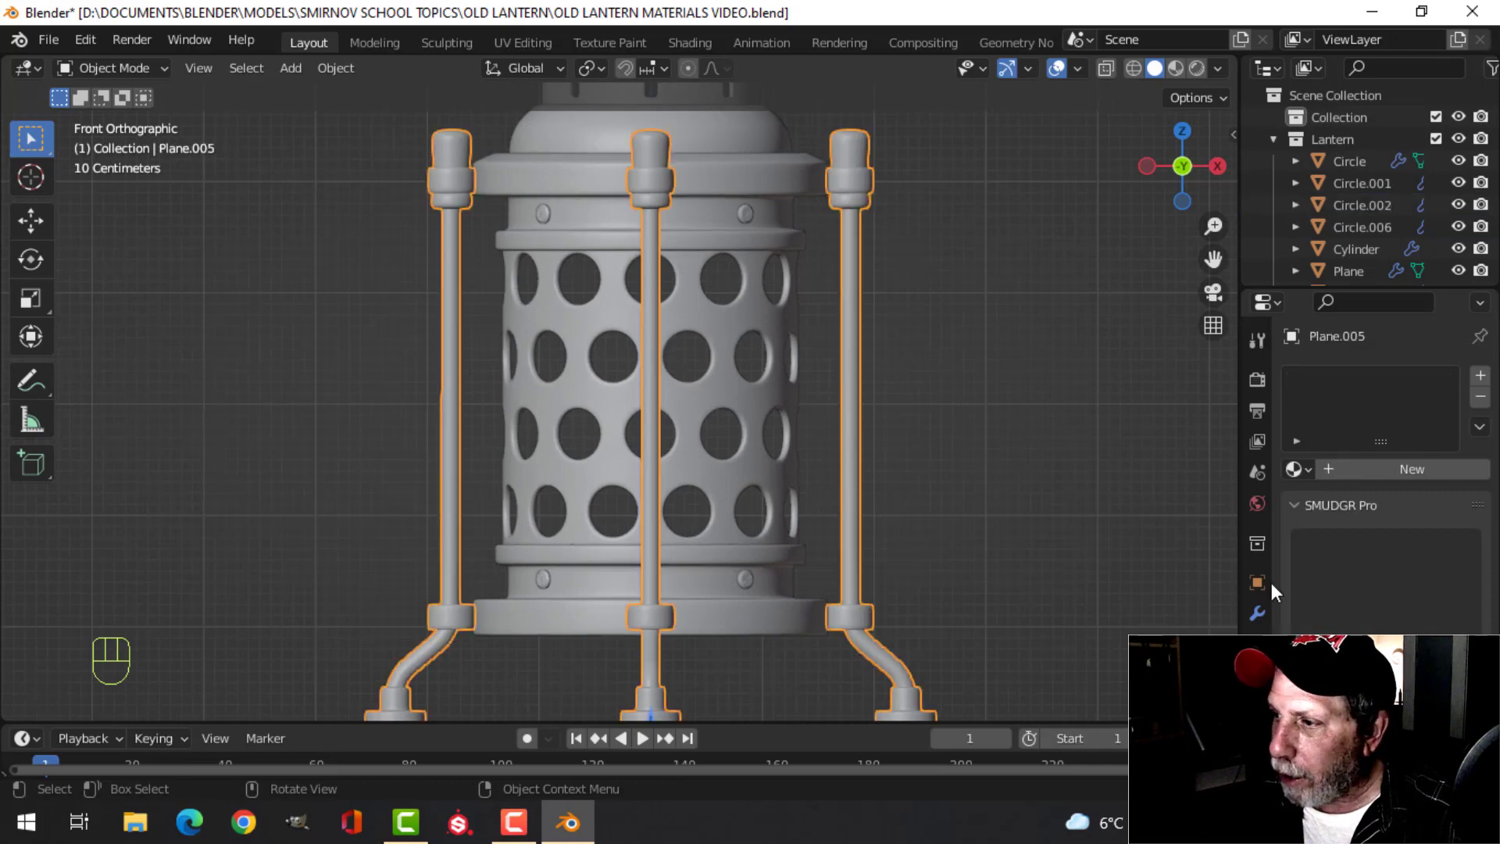
left_click(1294, 468)
left_click(1179, 502)
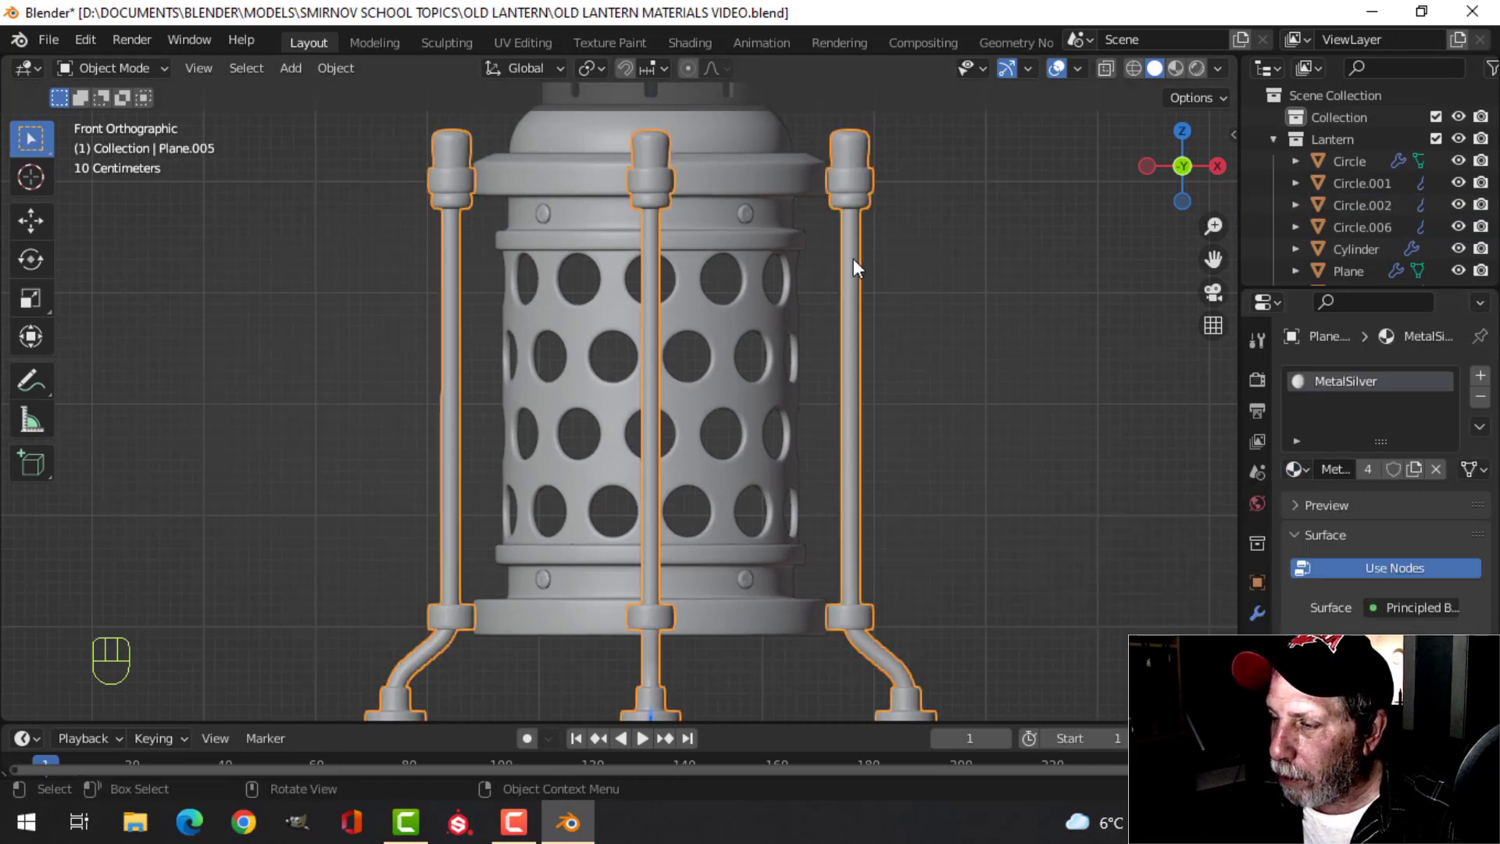
Create a new material on the perforated cylinder and name it MetalGold
left_click(739, 348)
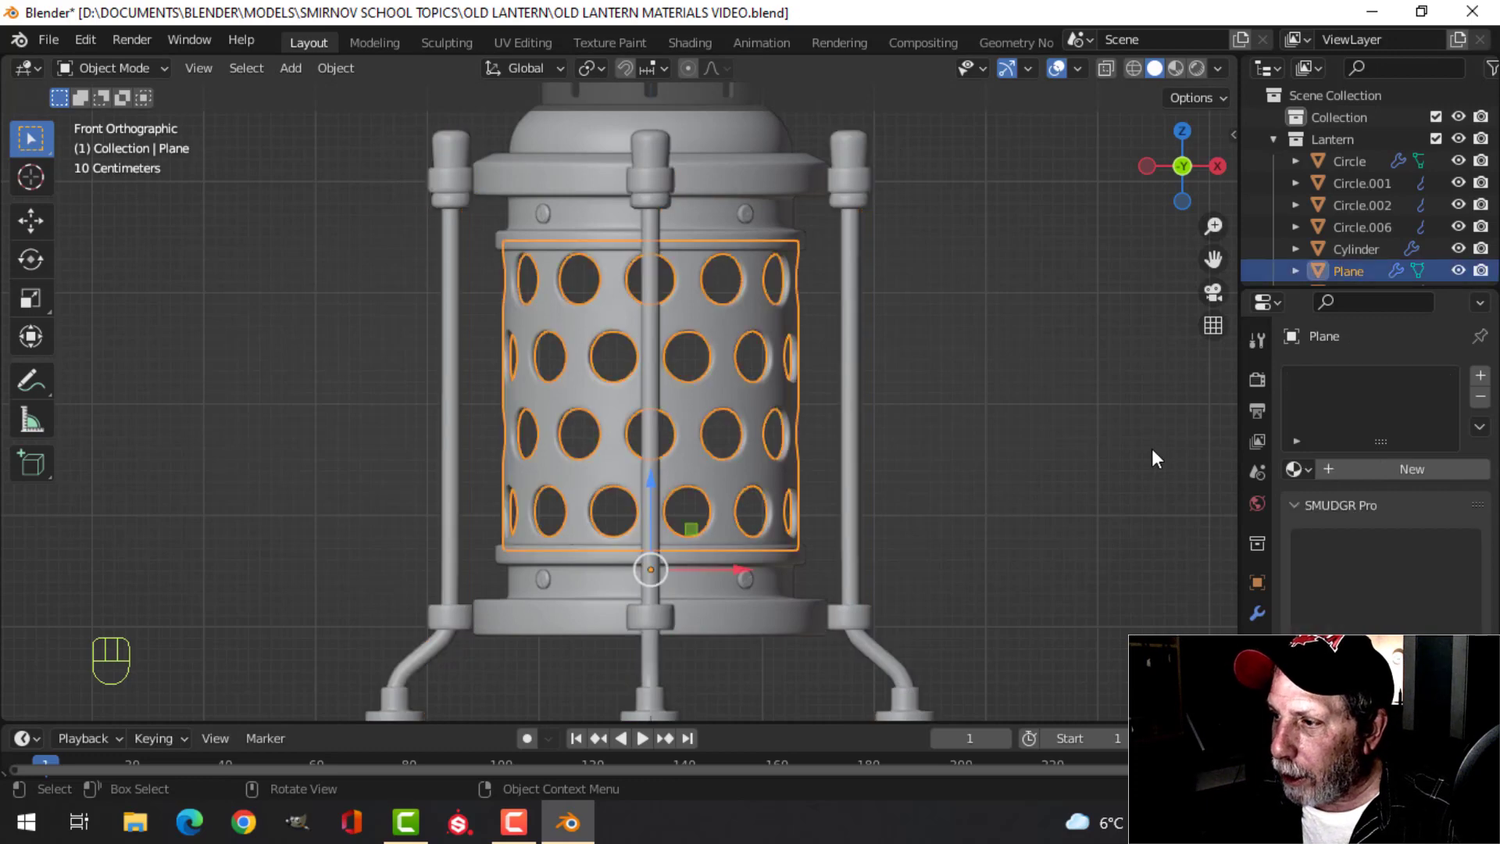
left_click(1342, 474)
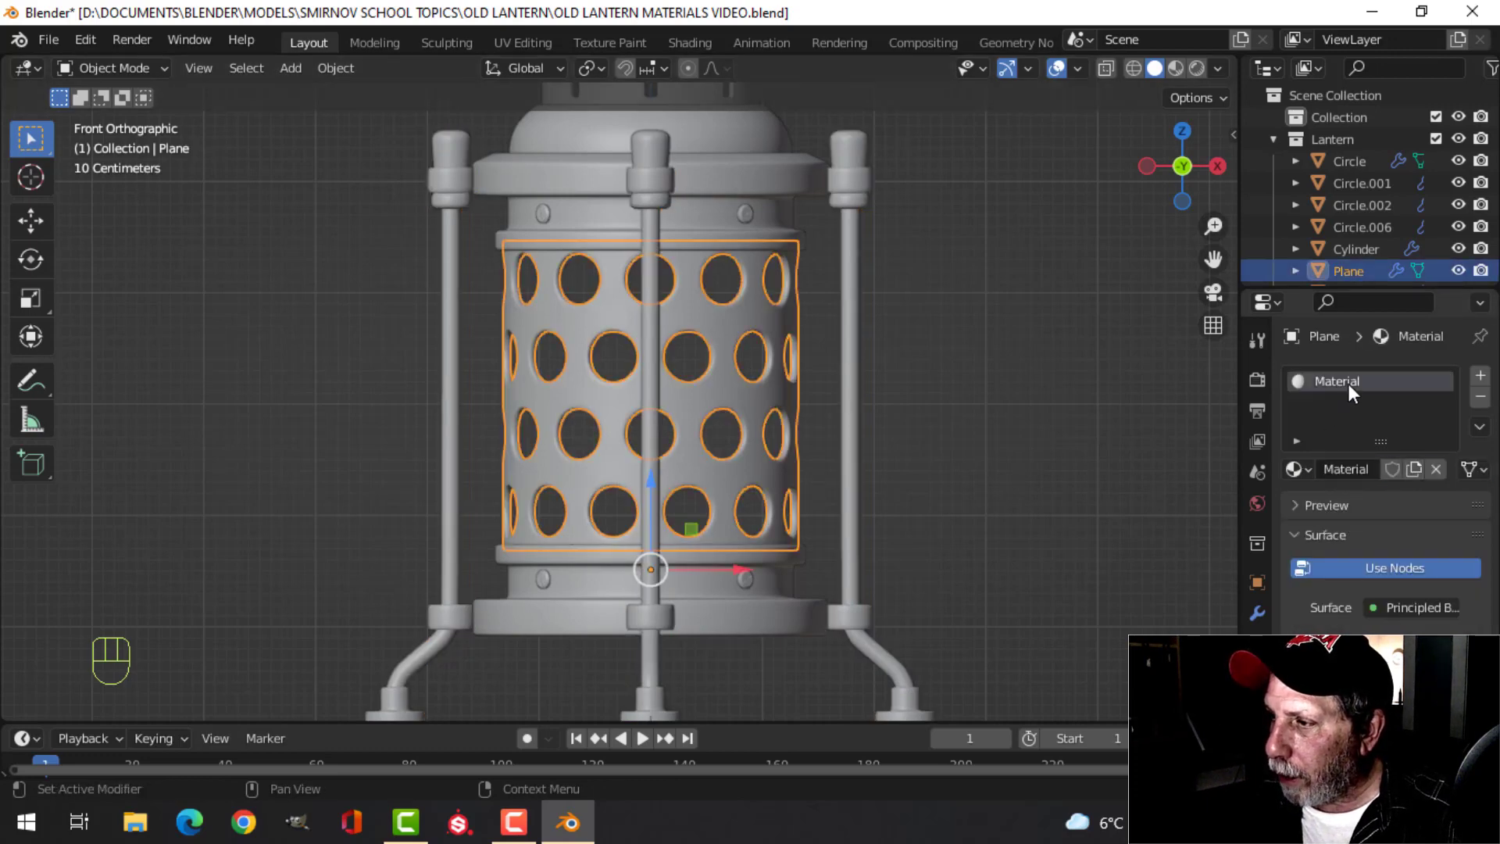
type("Mew")
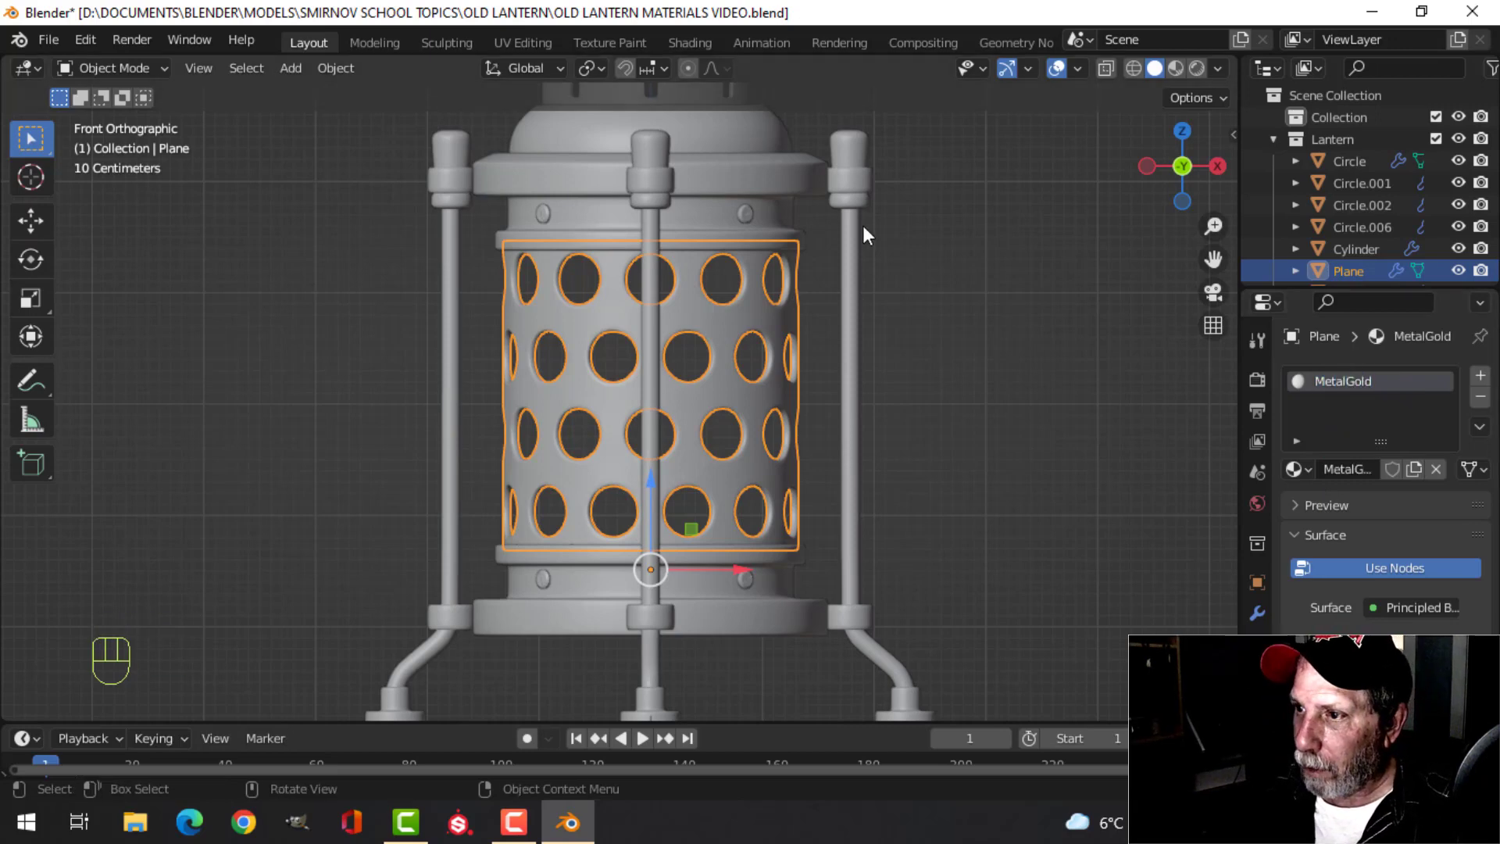
Assign the MetalGold material to the small screws around the upper and lower rims, and clear the selection
left_click(748, 214)
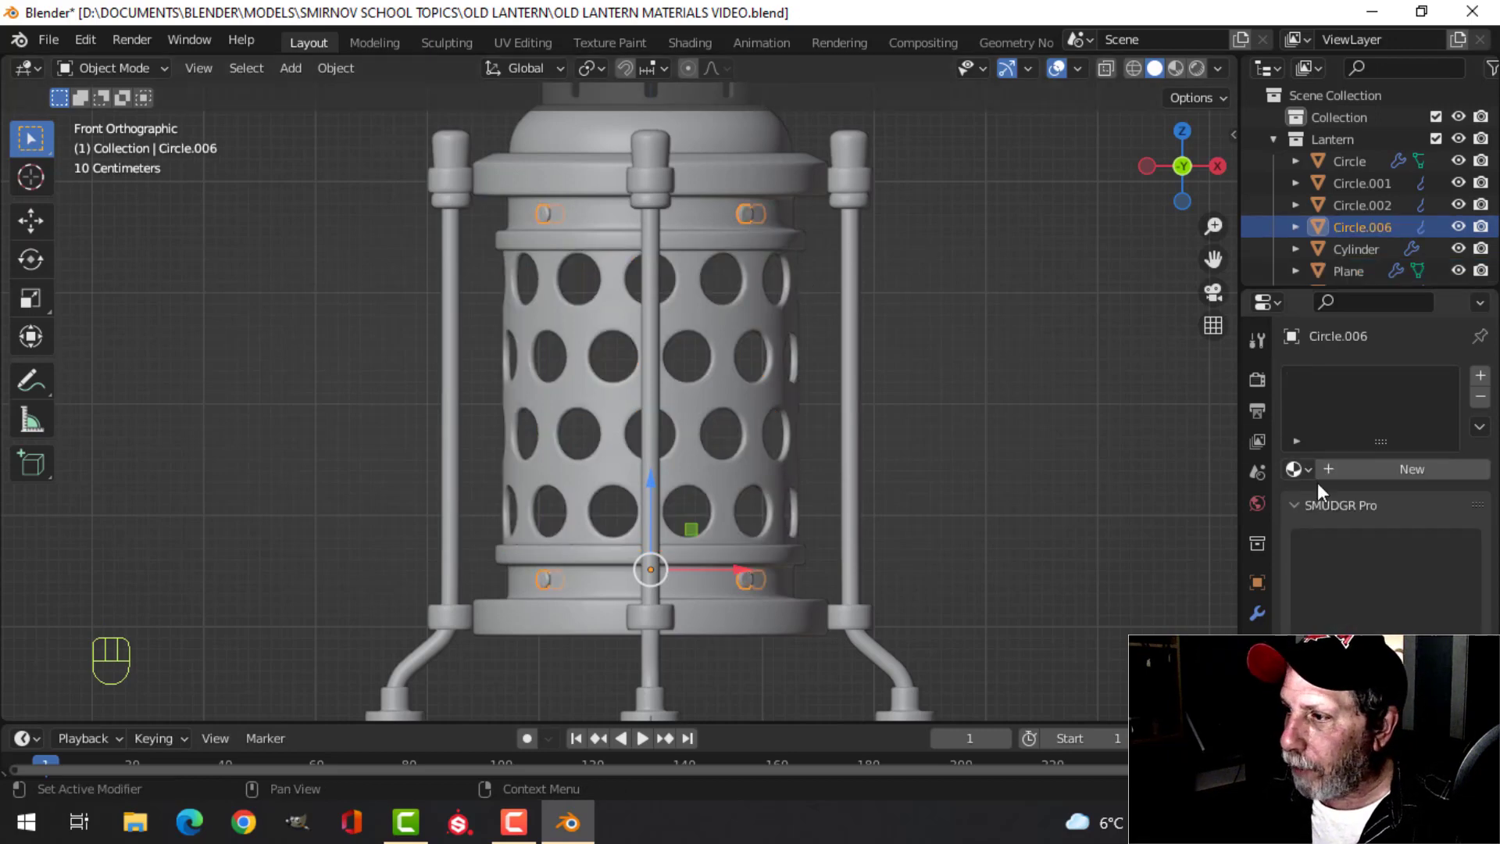
left_click(1294, 469)
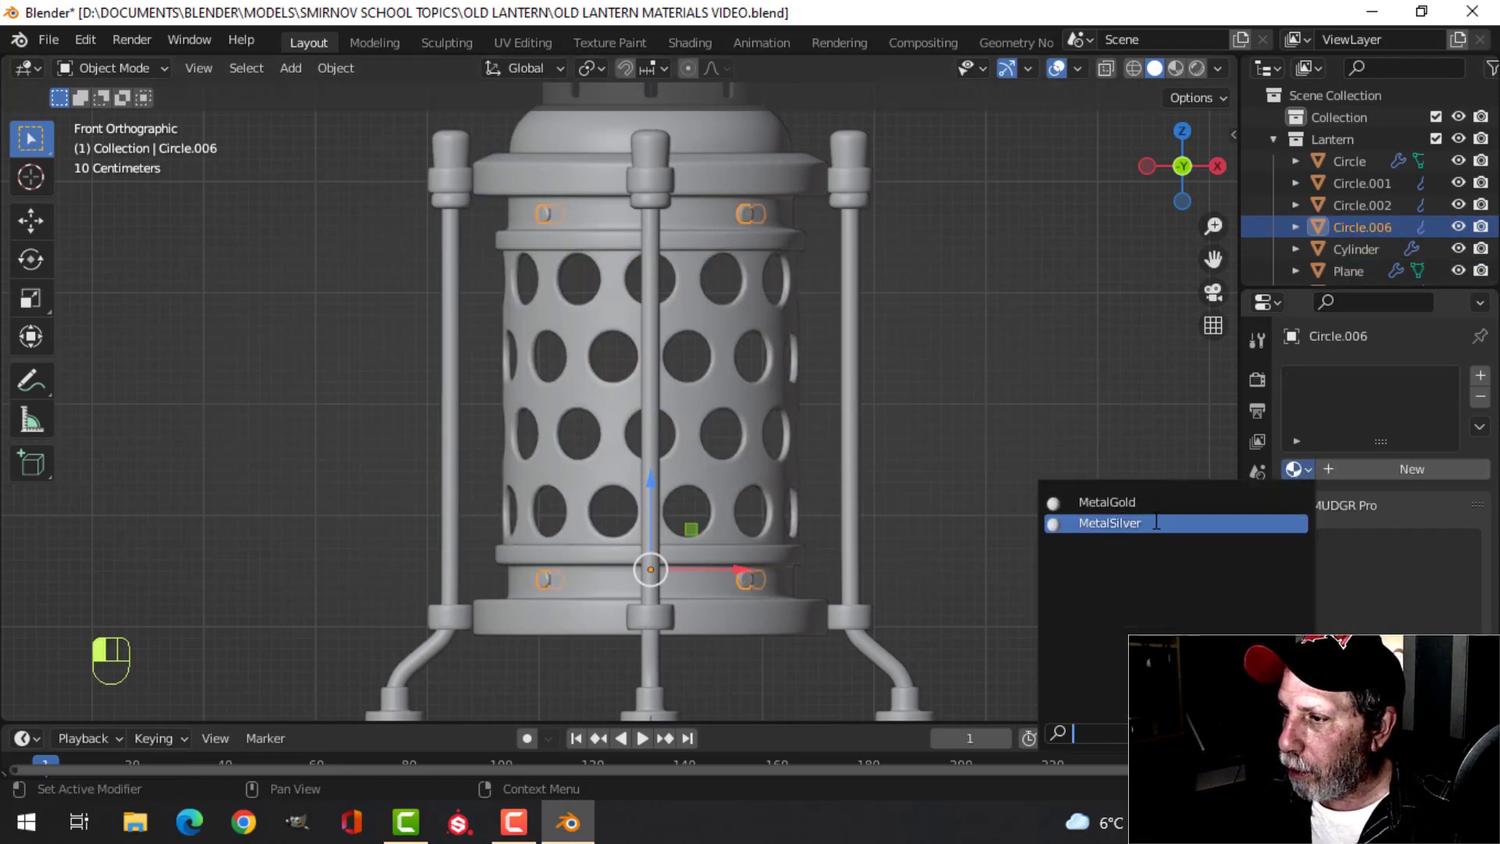
left_click(1093, 503)
key("alt+a")
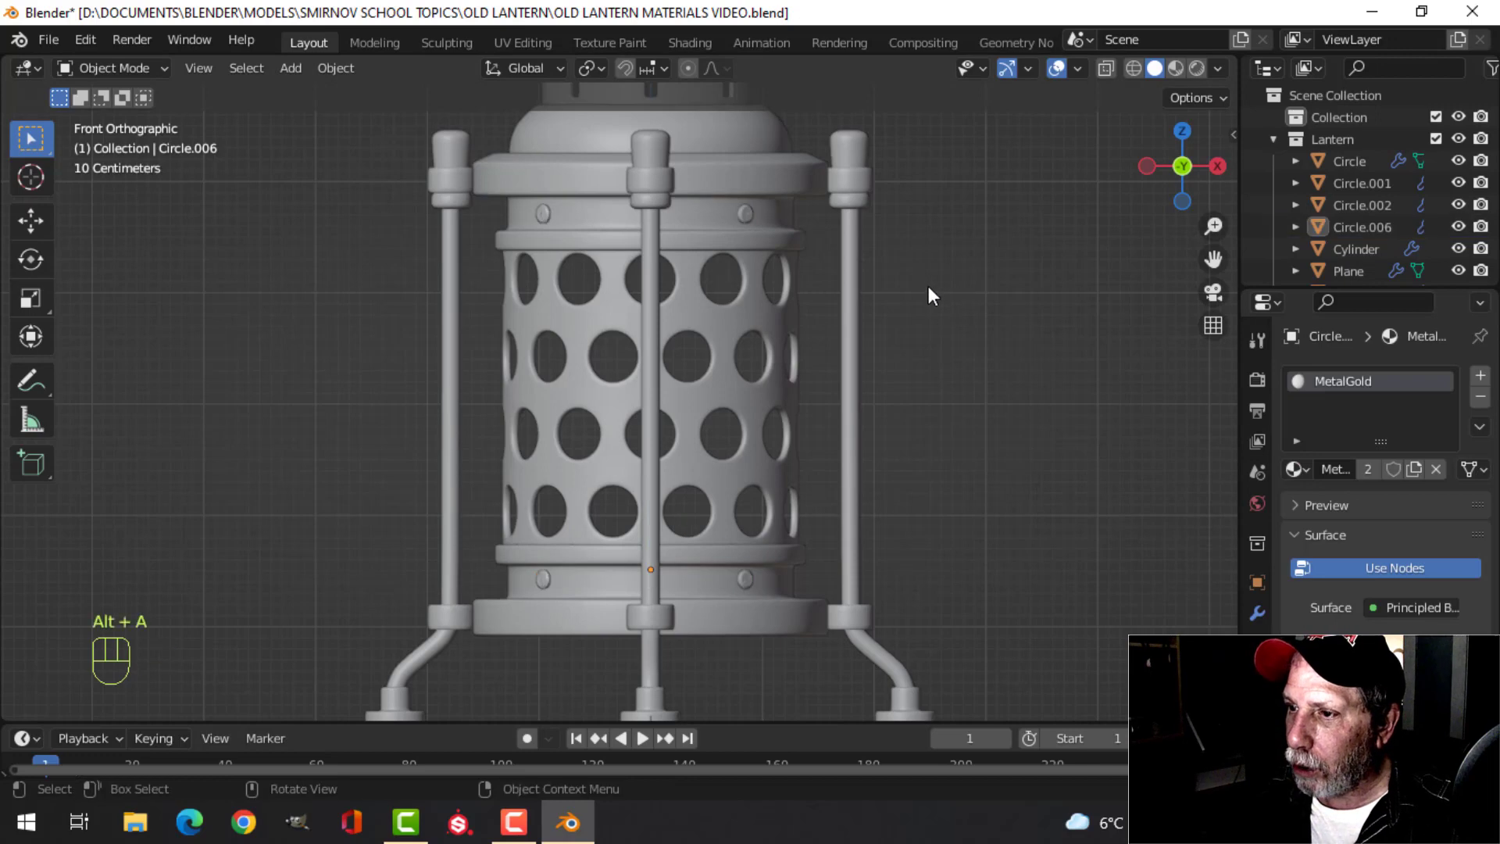
Assign the MetalGold material to the carrying handle and to the small cylinders at its ends
scroll(928, 285, "up", 1)
scroll(921, 274, "down", 3)
middle_click_drag(893, 252, 773, 357, "shift")
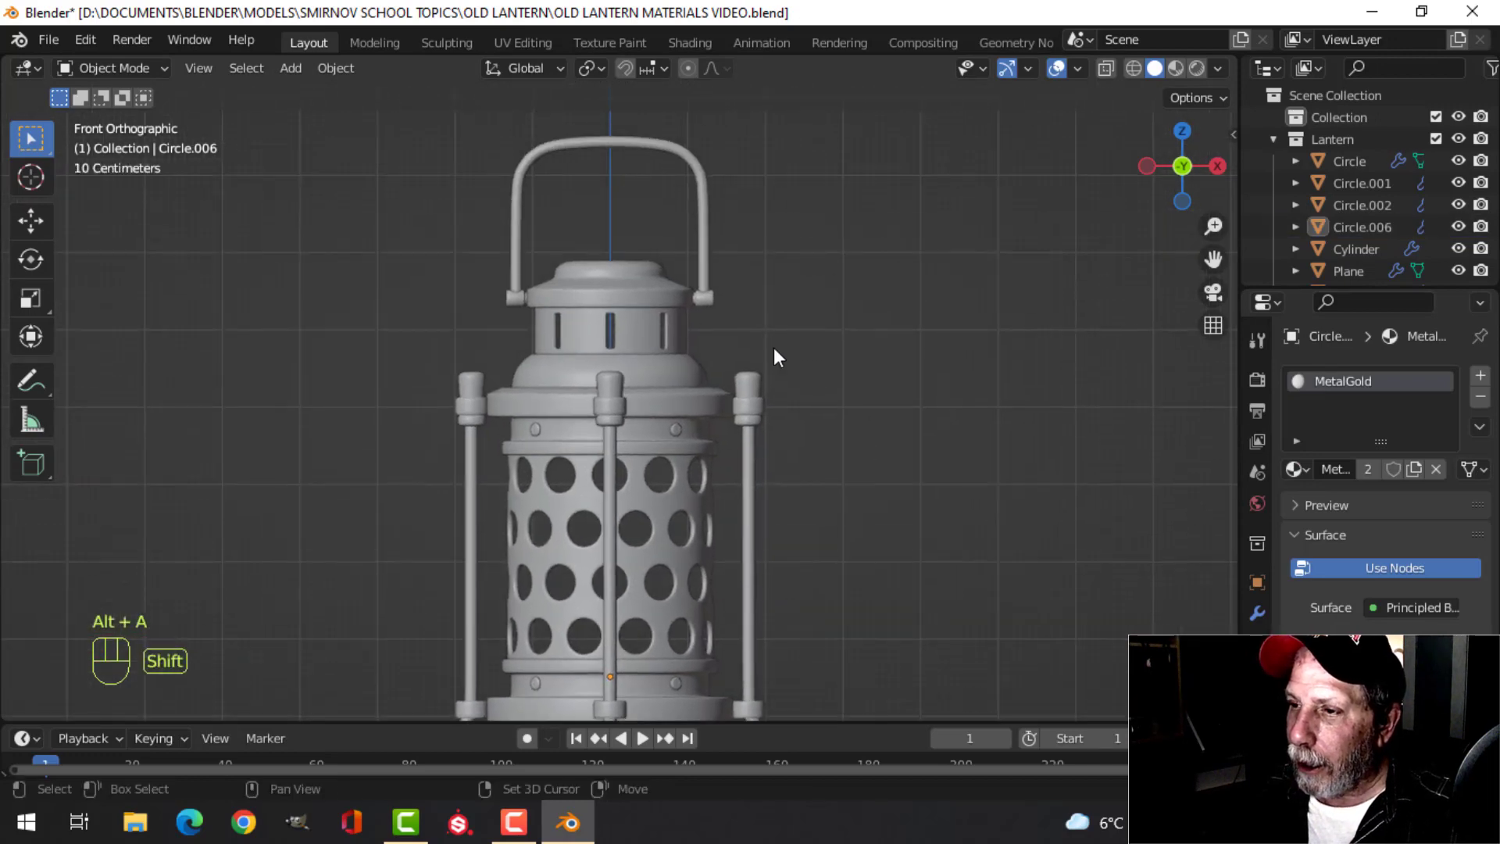
left_click(667, 149)
left_click(1294, 468)
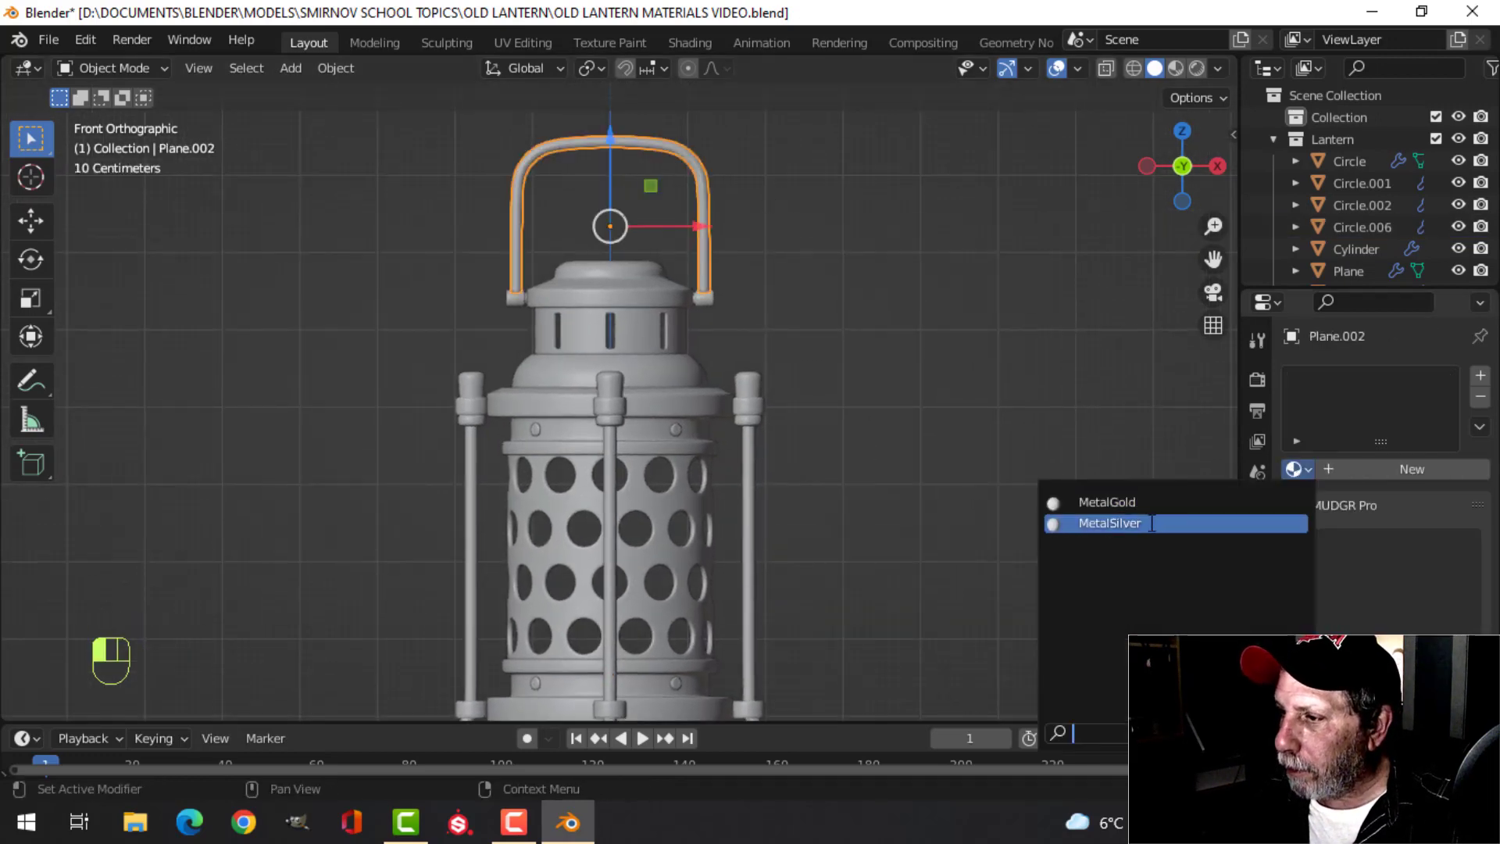
left_click(1074, 502)
left_click(713, 302)
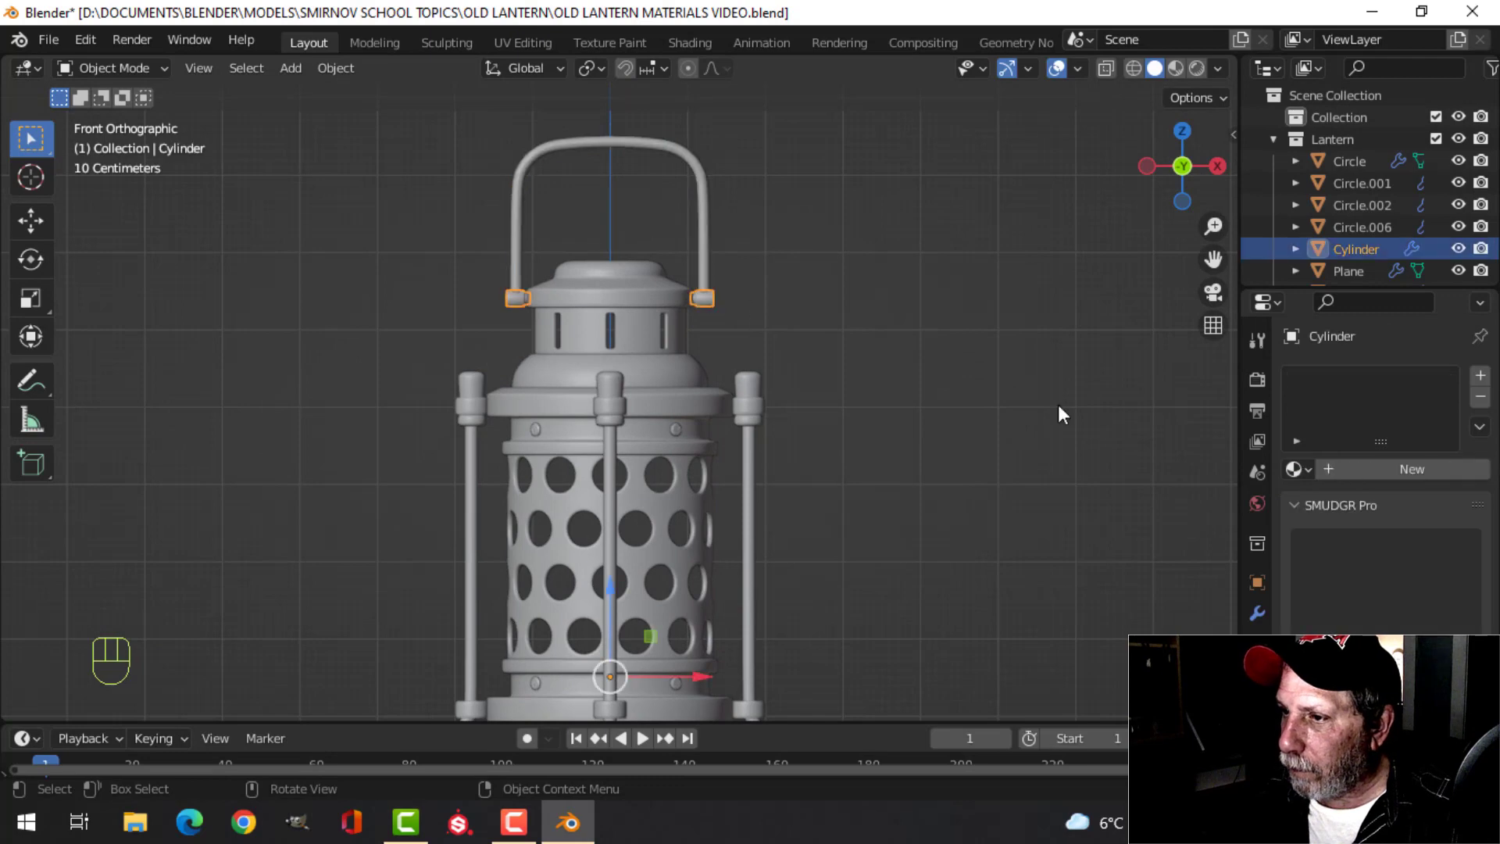
left_click(1295, 469)
left_click(1186, 503)
Open the support posts' mesh in Edit Mode with face selection and nothing selected
scroll(789, 353, "up", 3)
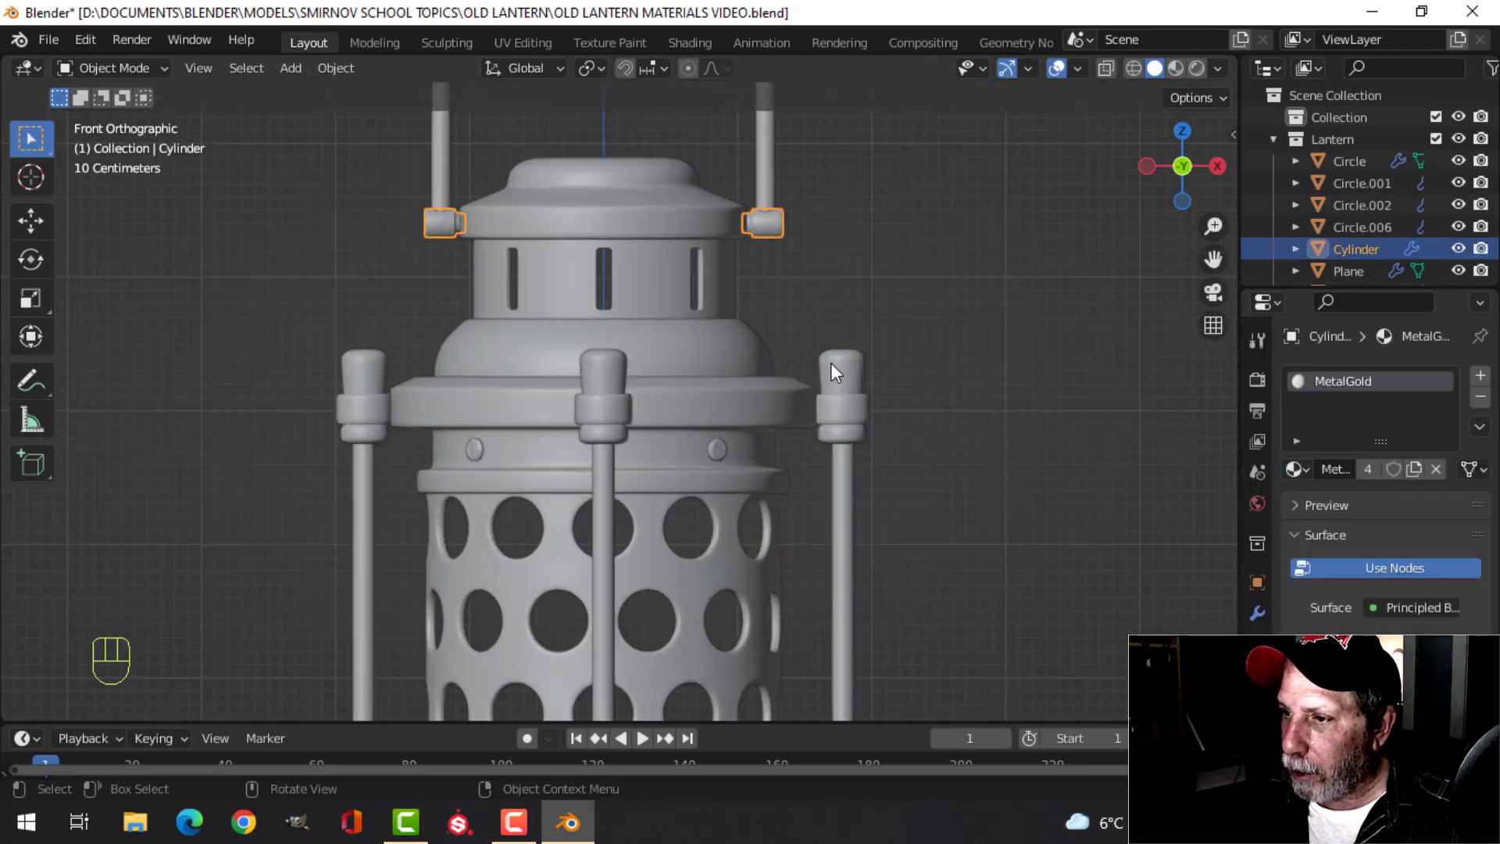
left_click(834, 364)
middle_click_drag(887, 365, 772, 335, "shift")
scroll(835, 319, "up", 2)
scroll(805, 333, "up", 2)
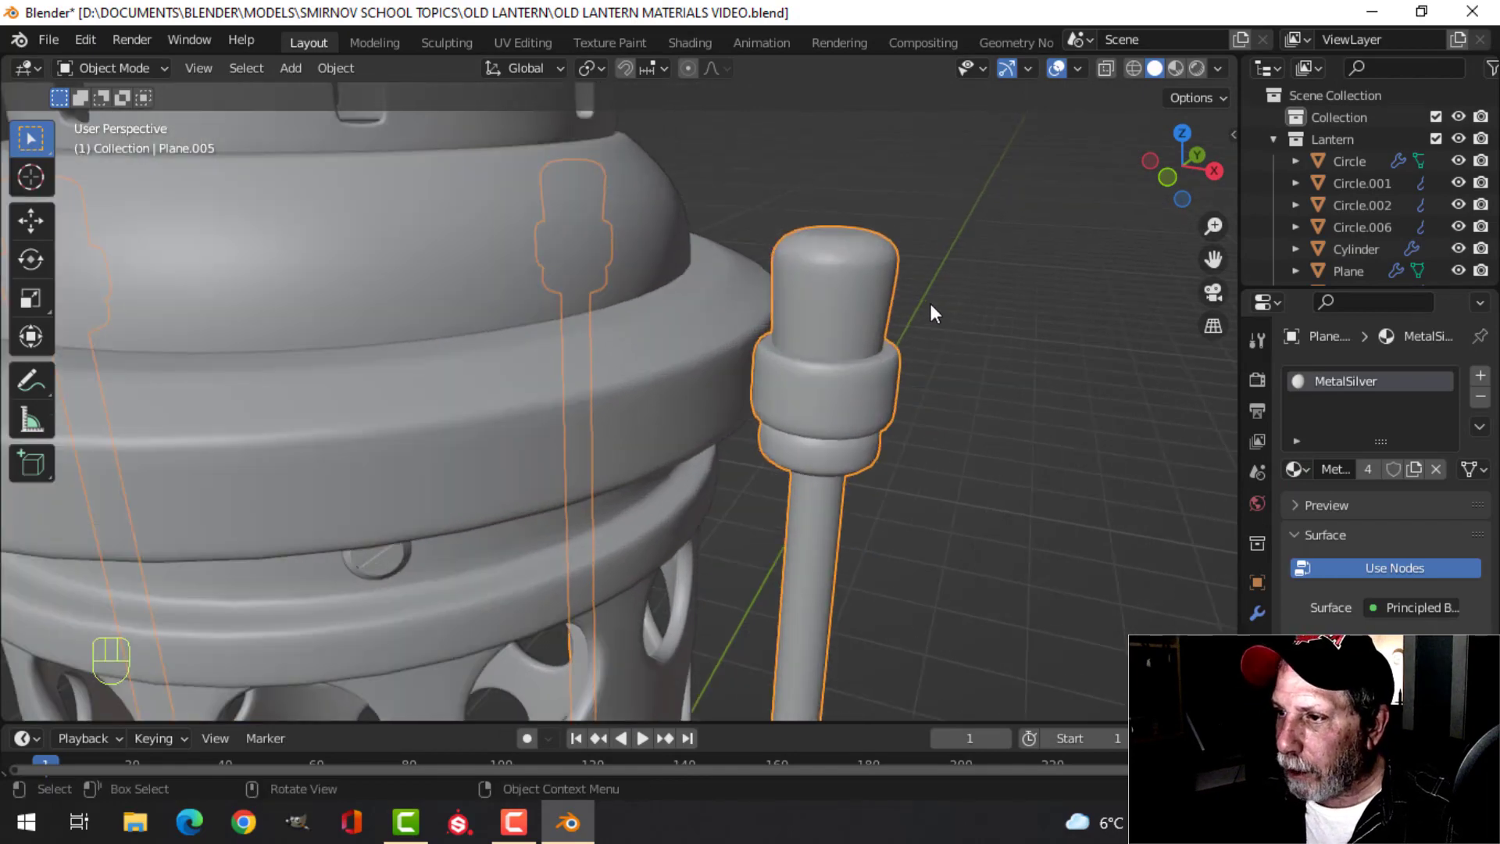
key("Tab")
middle_click_drag(930, 311, 889, 364)
key("alt+a")
key("3")
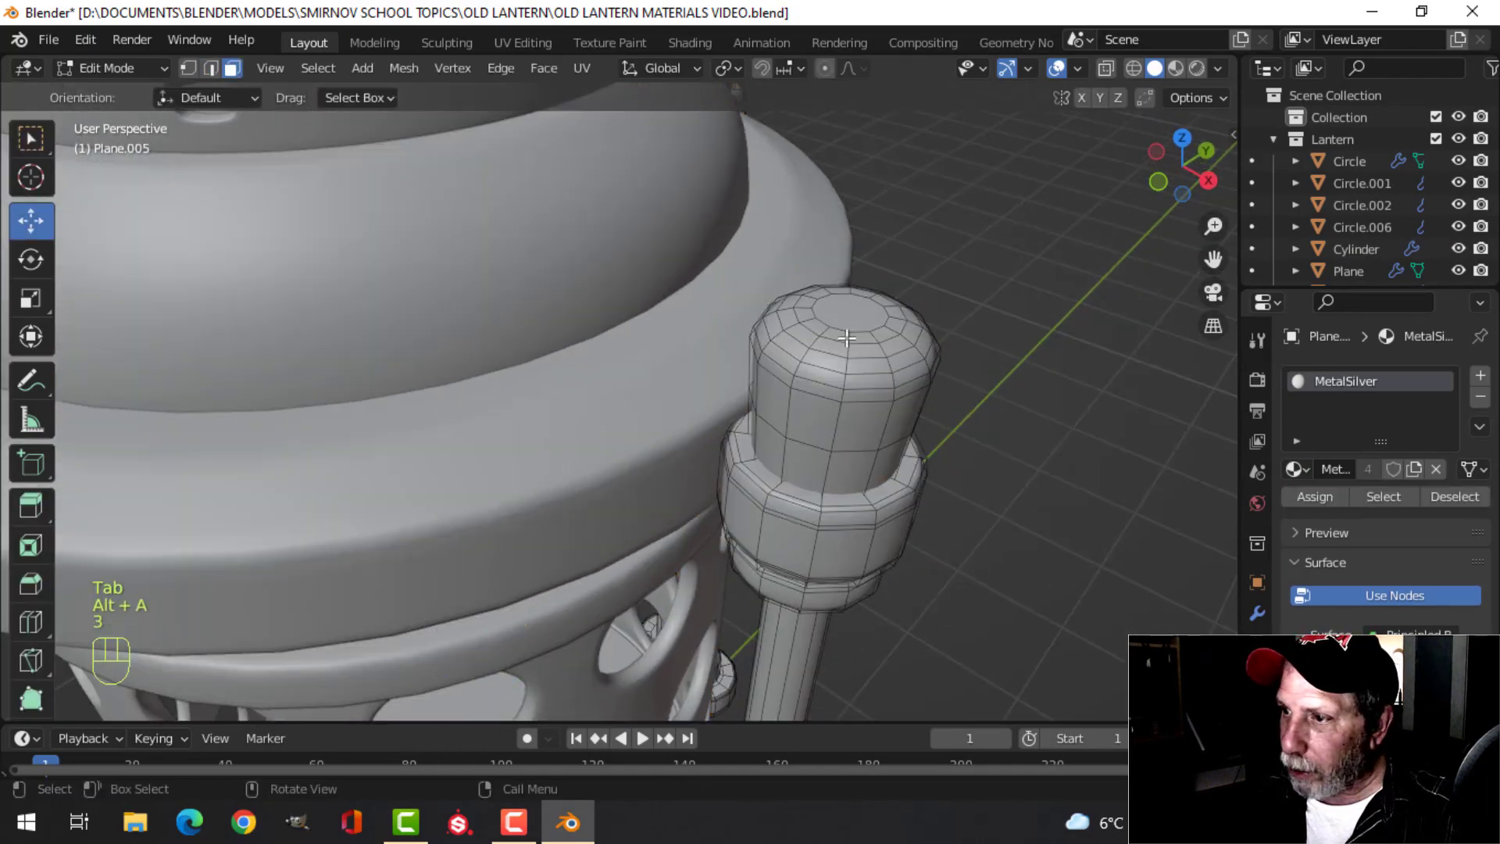
Select the round top face of the cap on each of the four support posts
left_click(852, 316)
scroll(707, 359, "down", 6)
middle_click_drag(446, 354, 661, 390, "shift")
scroll(662, 391, "up", 3)
scroll(662, 391, "up", 2)
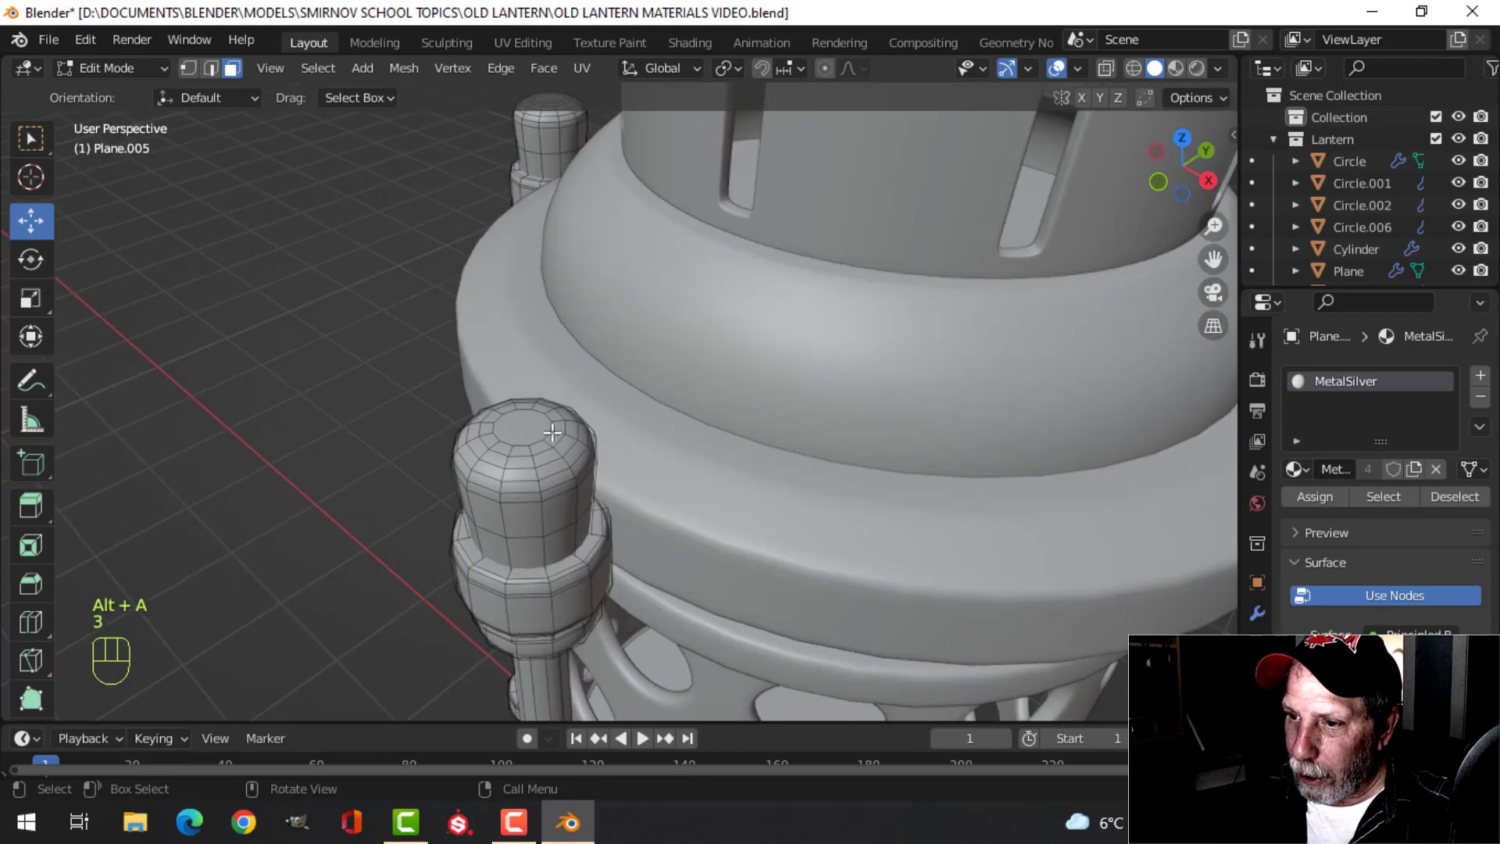
left_click(522, 428, "shift")
middle_click_drag(417, 296, 517, 325)
left_click(177, 166, "shift")
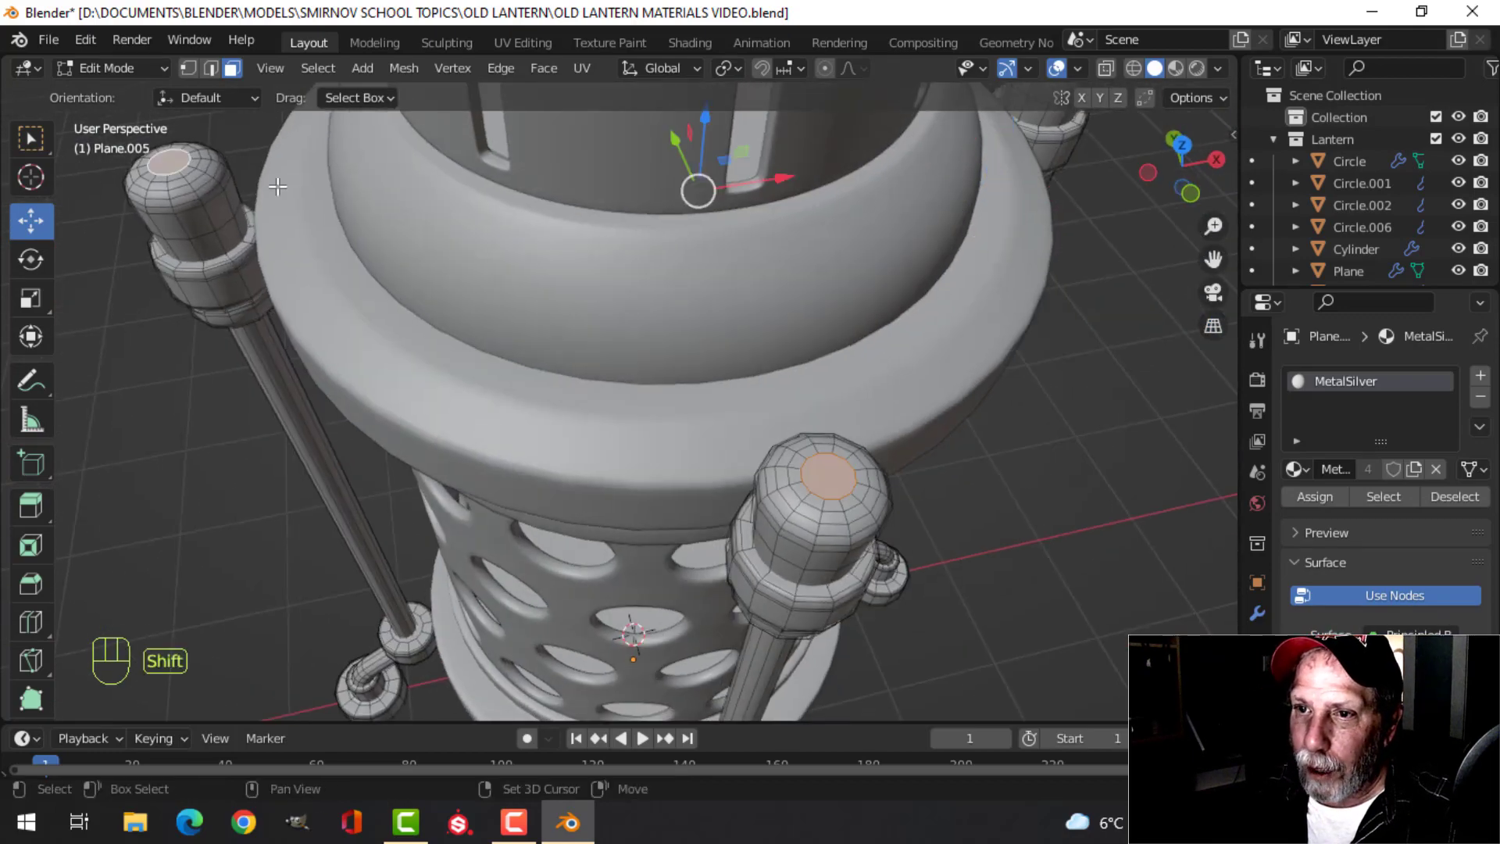
middle_click_drag(980, 254, 750, 335, "shift")
left_click(863, 254, "shift")
scroll(1089, 297, "up", 3)
middle_click_drag(1089, 297, 760, 325, "shift")
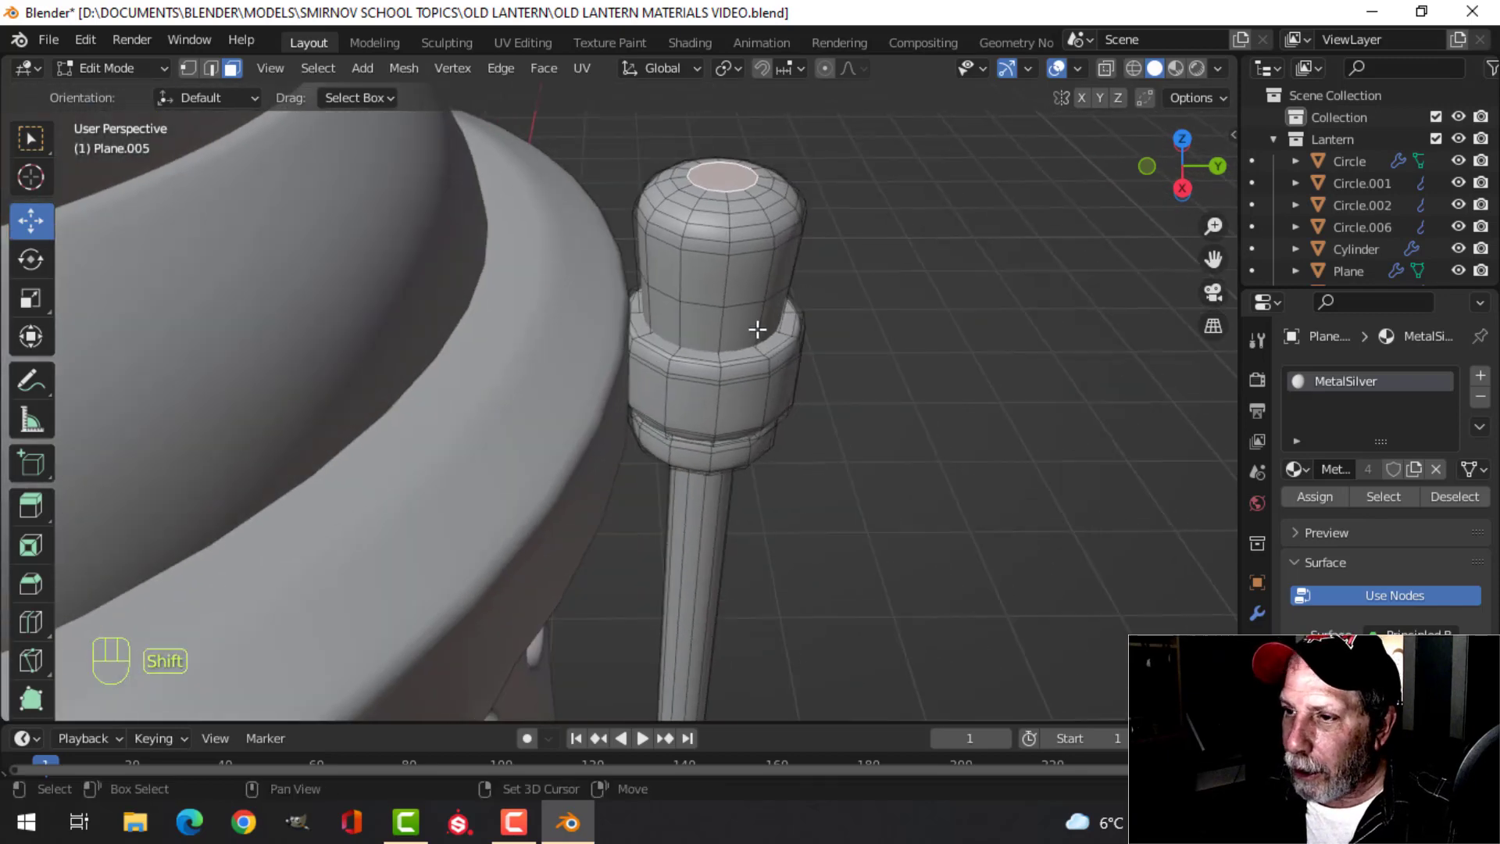
Grow the face selection from the cap tops down over the full rounded caps to the collars
key("ctrl+KP_Add")
key("ctrl+KP_Add")
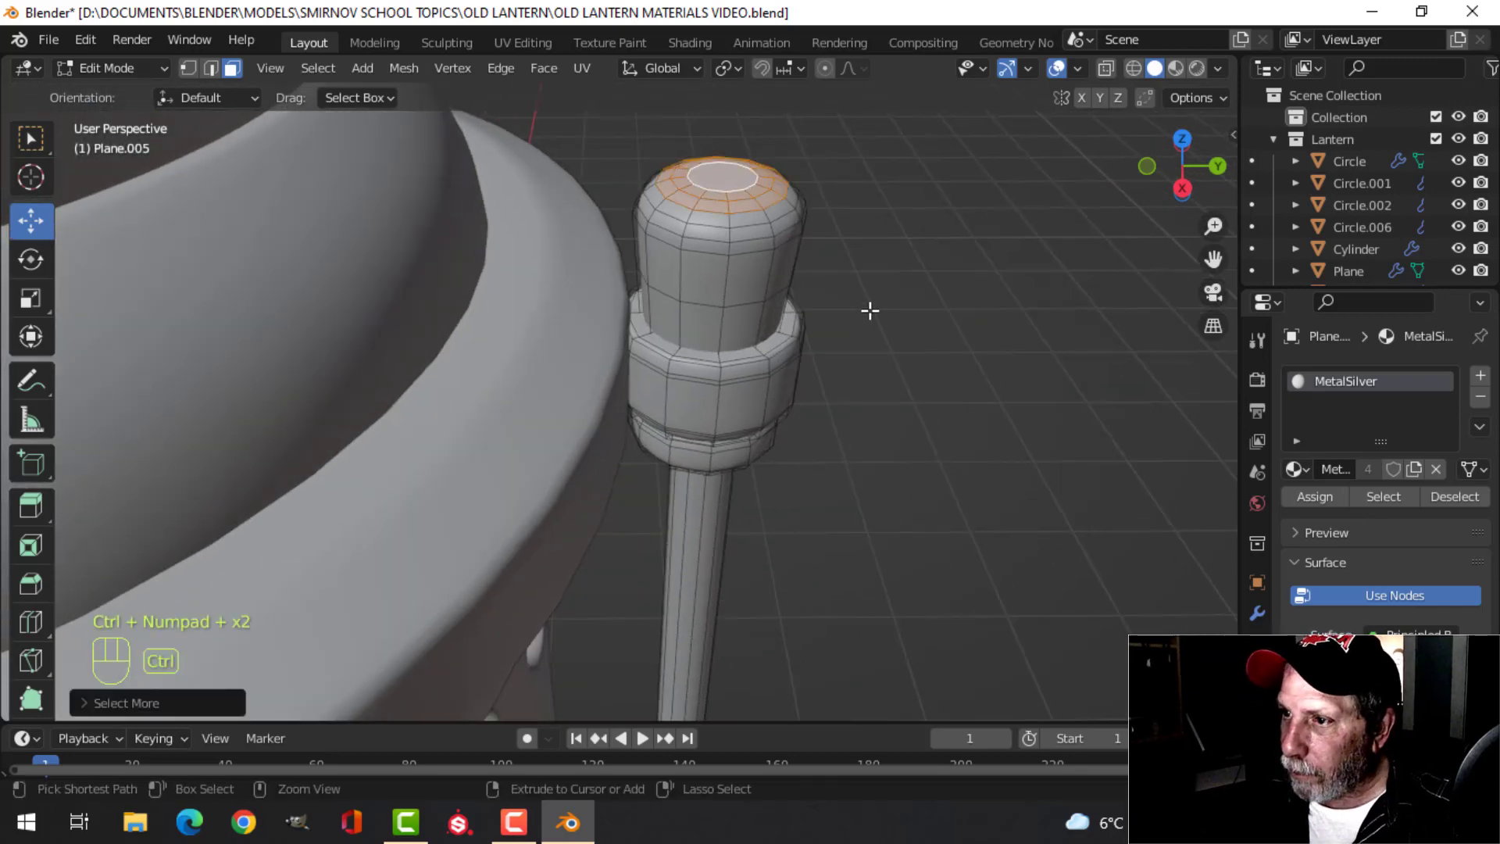
key("ctrl+KP_Add")
key("ctrl+KP_Add")
key("ctrl+KP_Add")
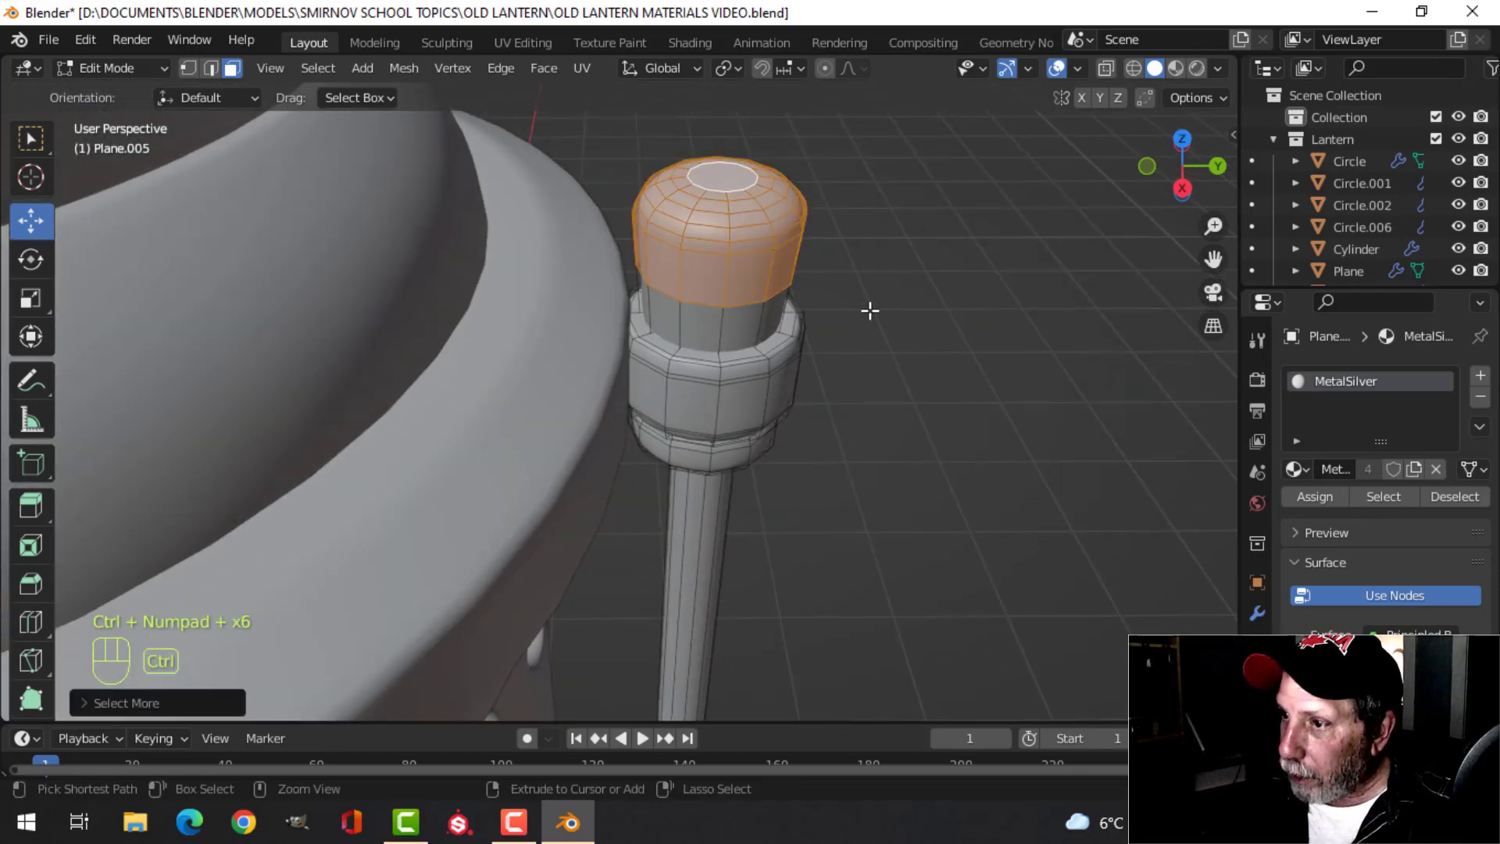
Separate the selected post caps into their own object and return to Object Mode
scroll(867, 316, "down", 2)
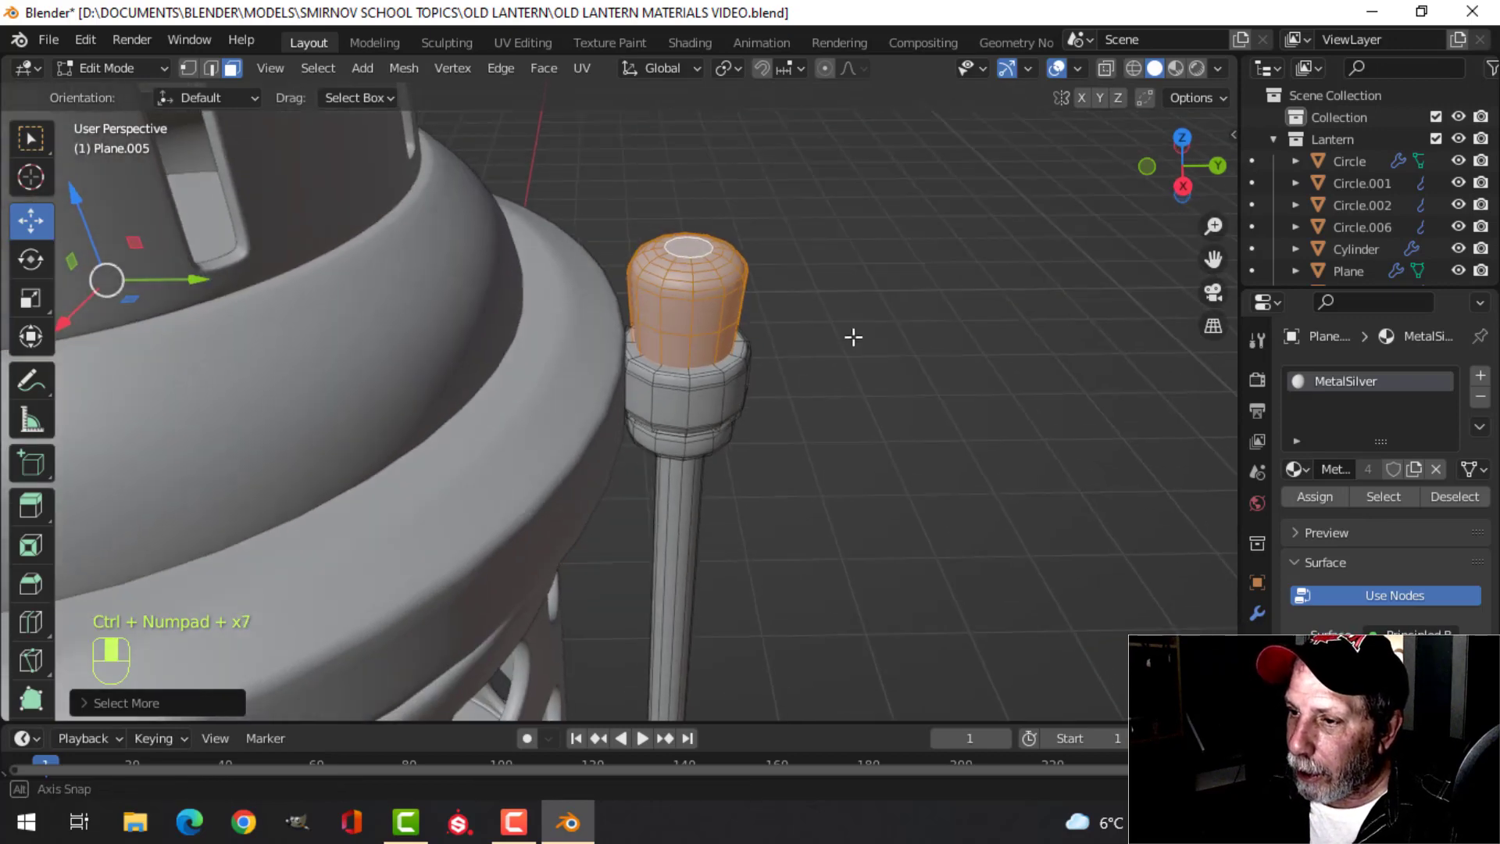
key("p")
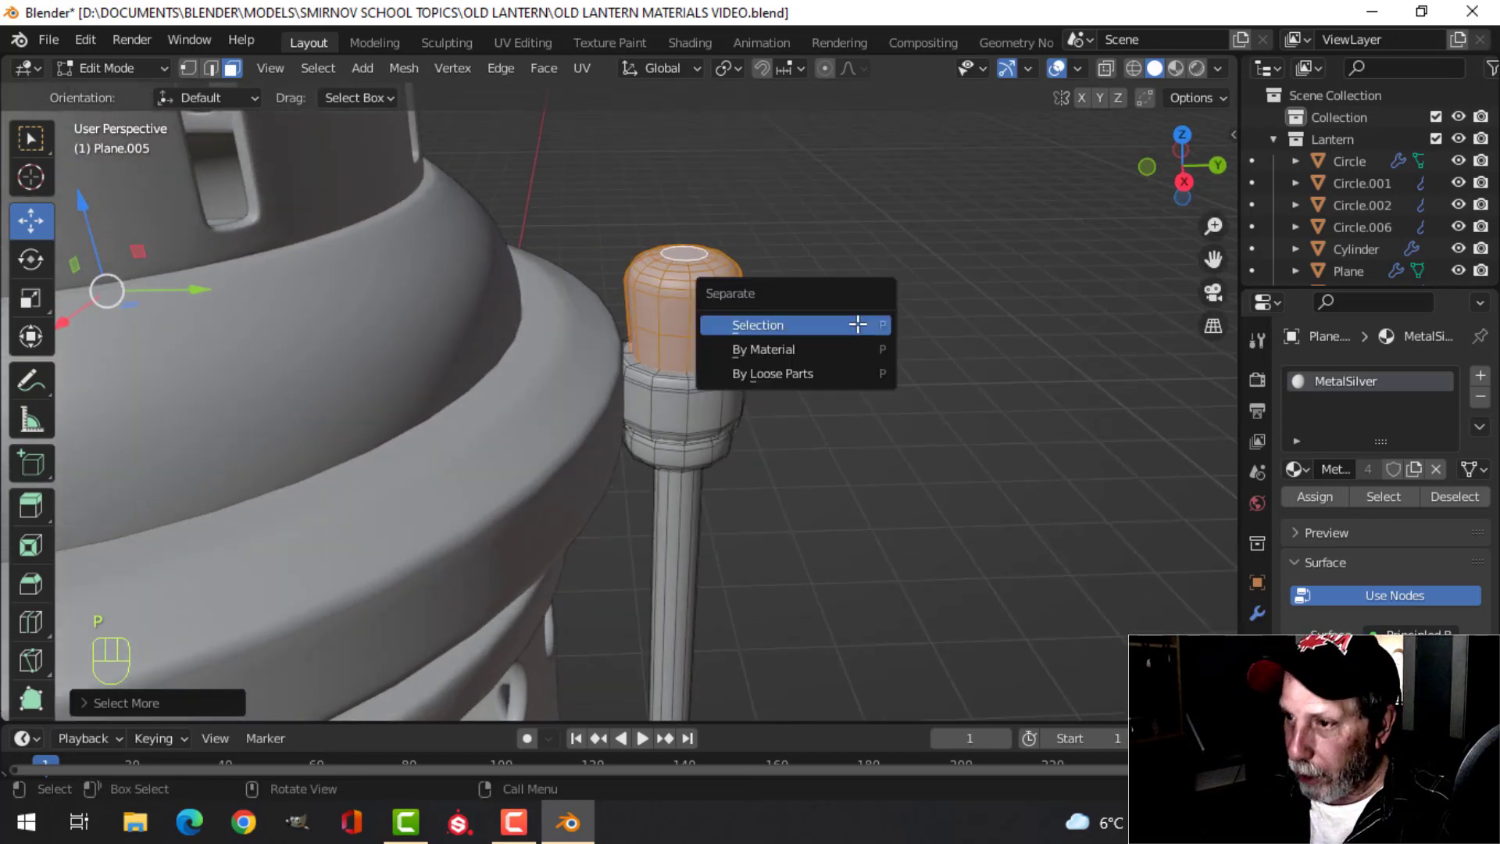
left_click(858, 323)
key("Tab")
middle_click_drag(831, 389, 748, 400)
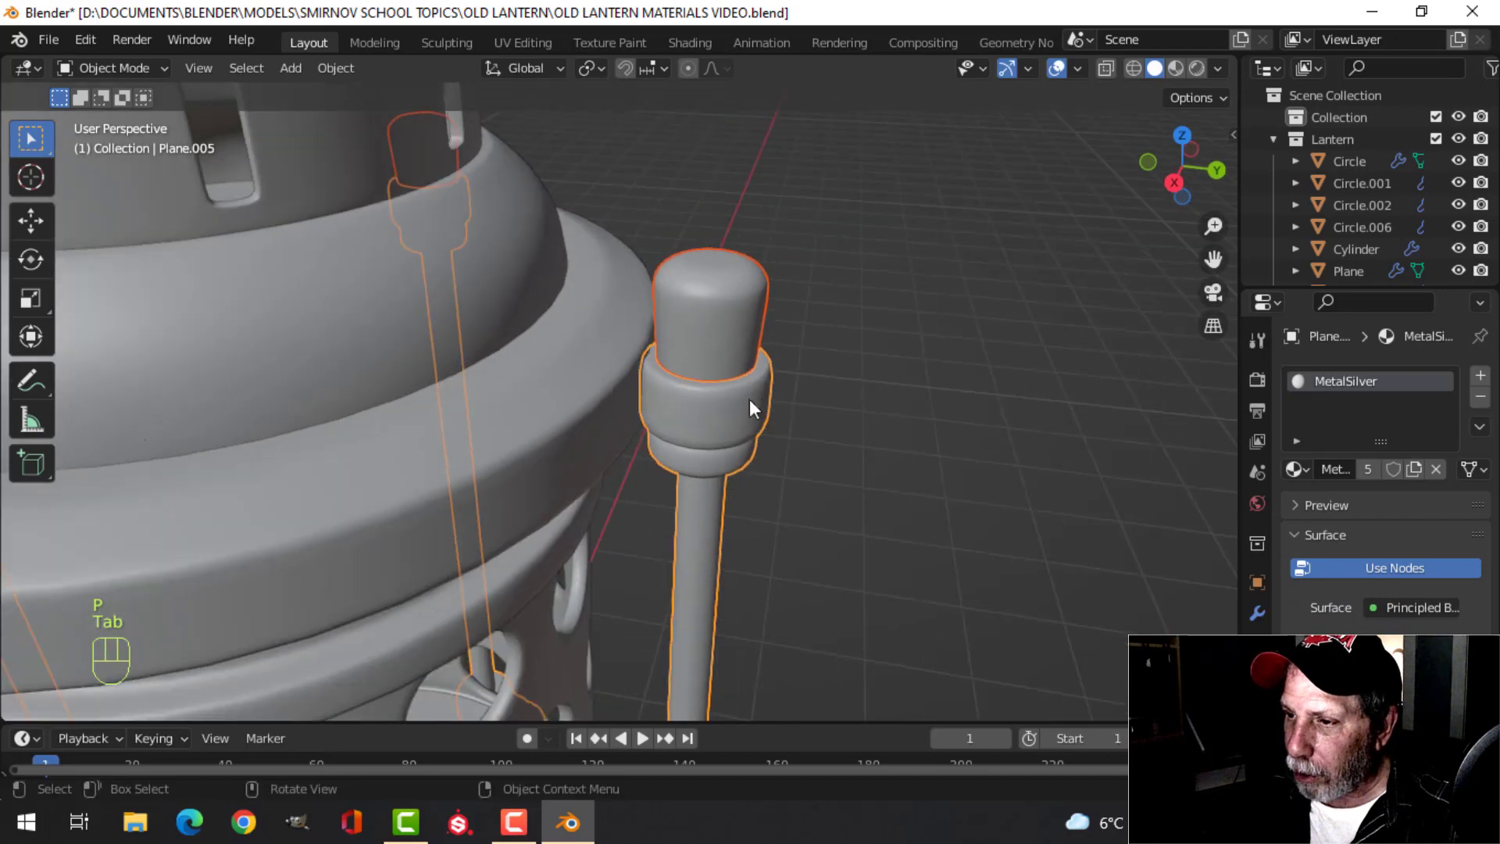
Replace the material of the separated post caps with MetalGold
scroll(883, 378, "up", 3)
key("alt+a")
scroll(892, 378, "down", 3)
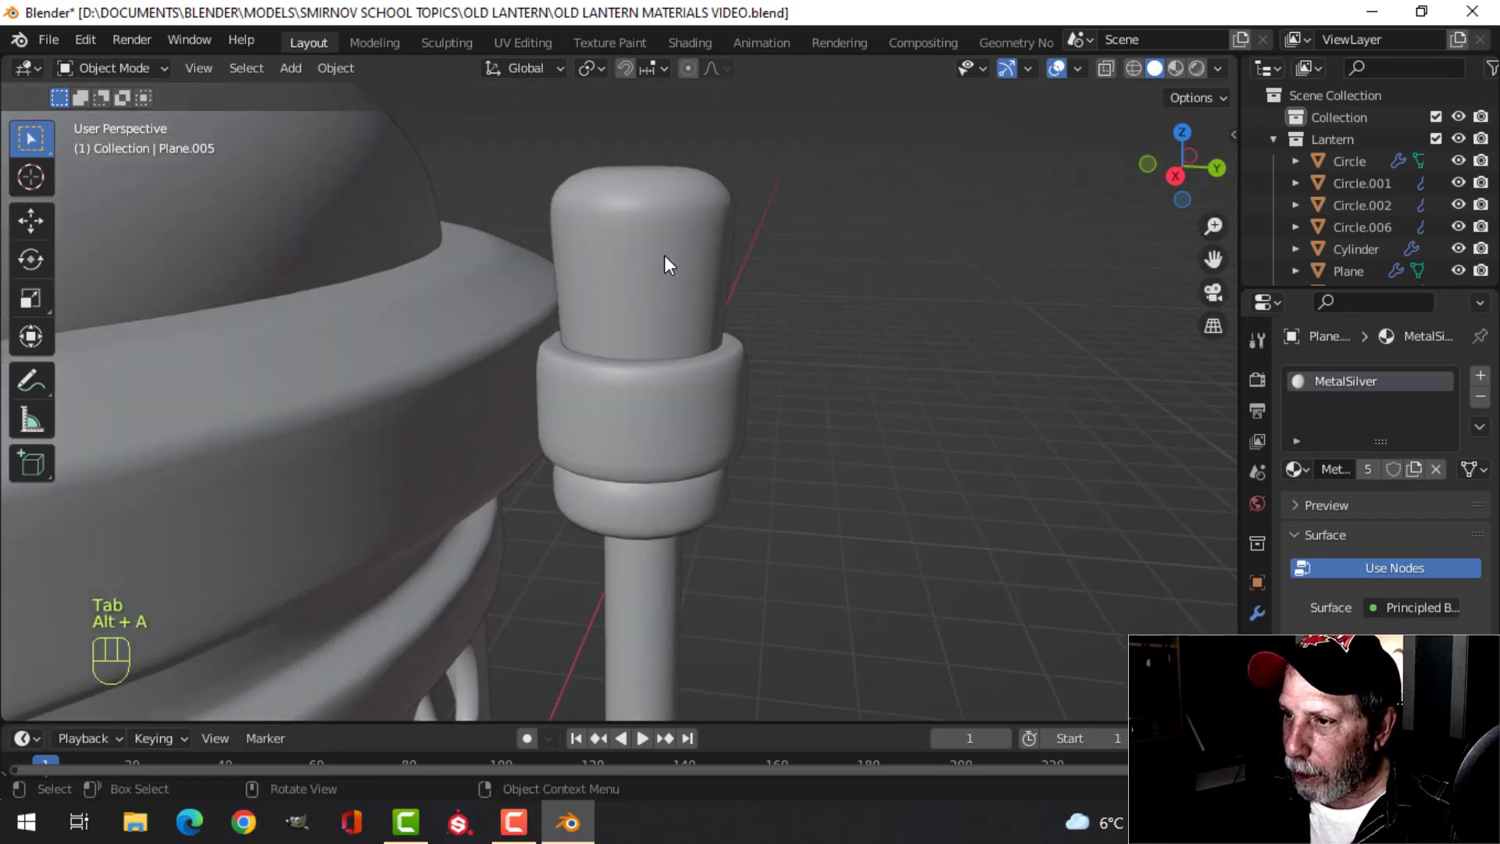
left_click(664, 258)
scroll(897, 343, "down", 3)
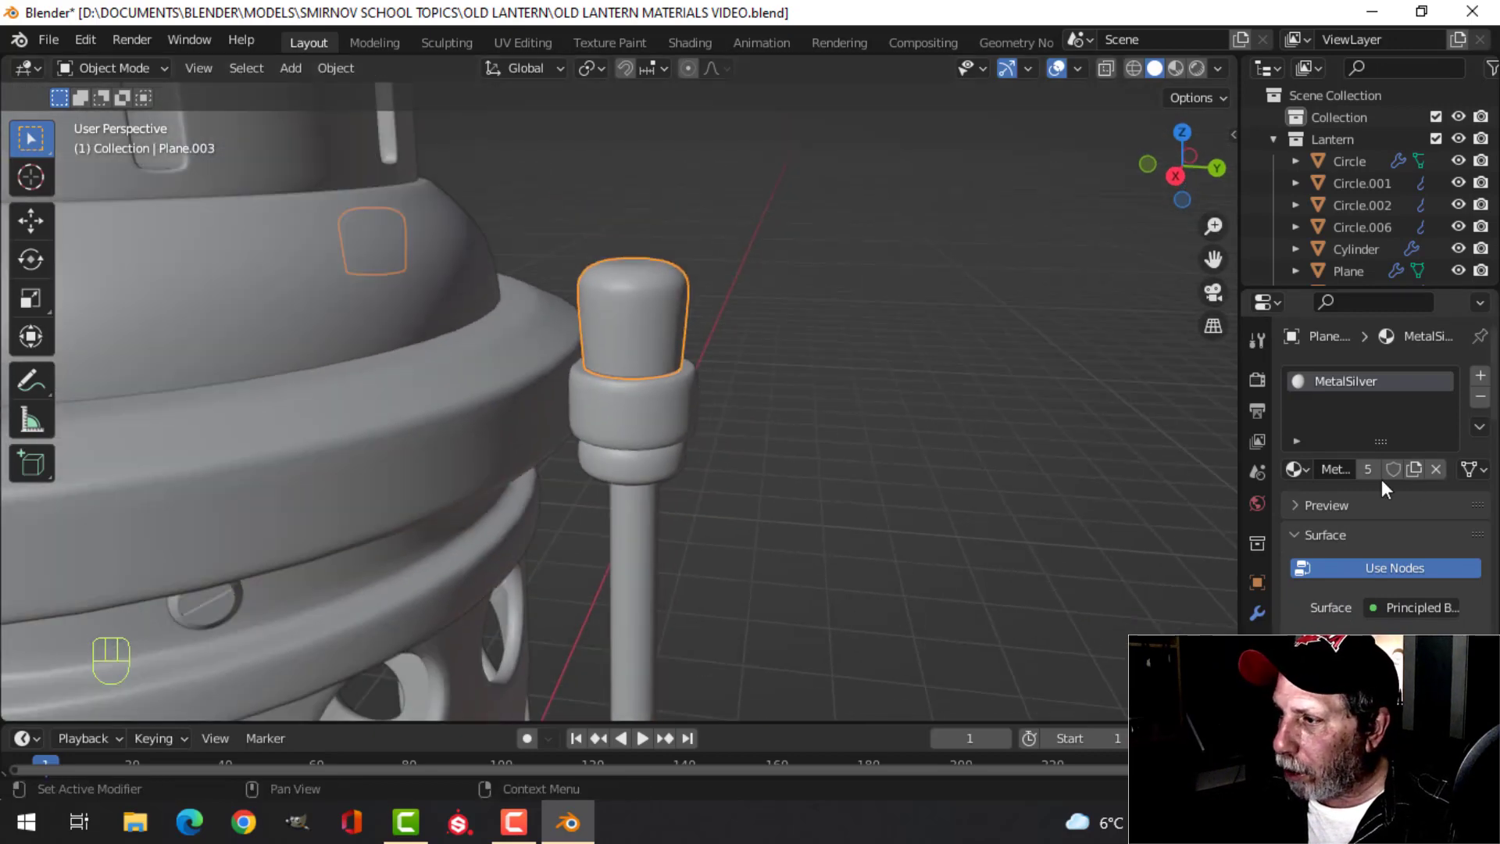
left_click(1293, 469)
left_click(1086, 495)
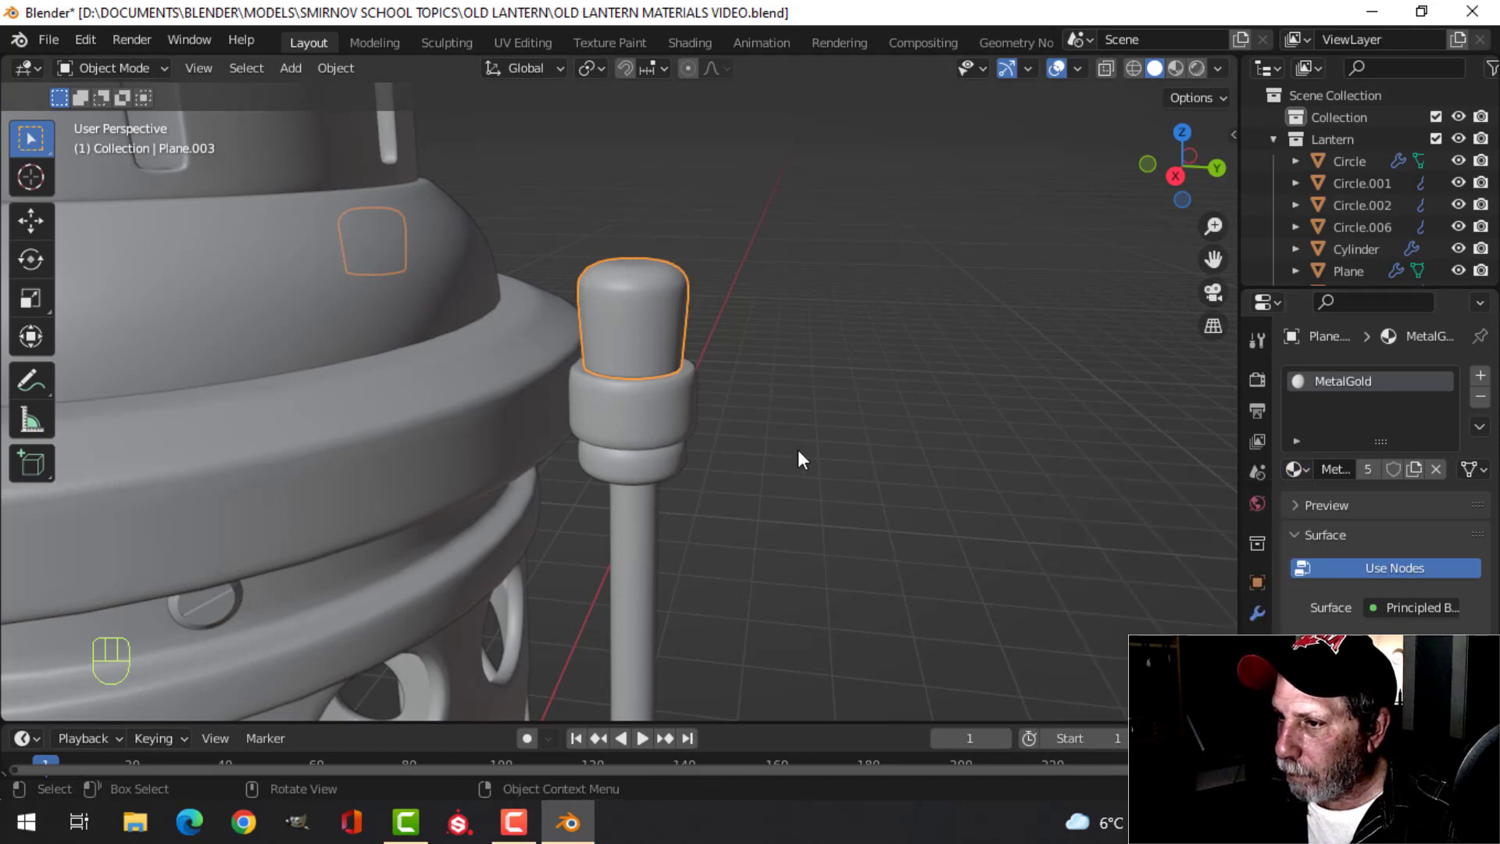
Check which material is assigned to the support posts and clear the selection
key("alt+a")
left_click(647, 432)
scroll(826, 435, "down", 2)
key("alt+a")
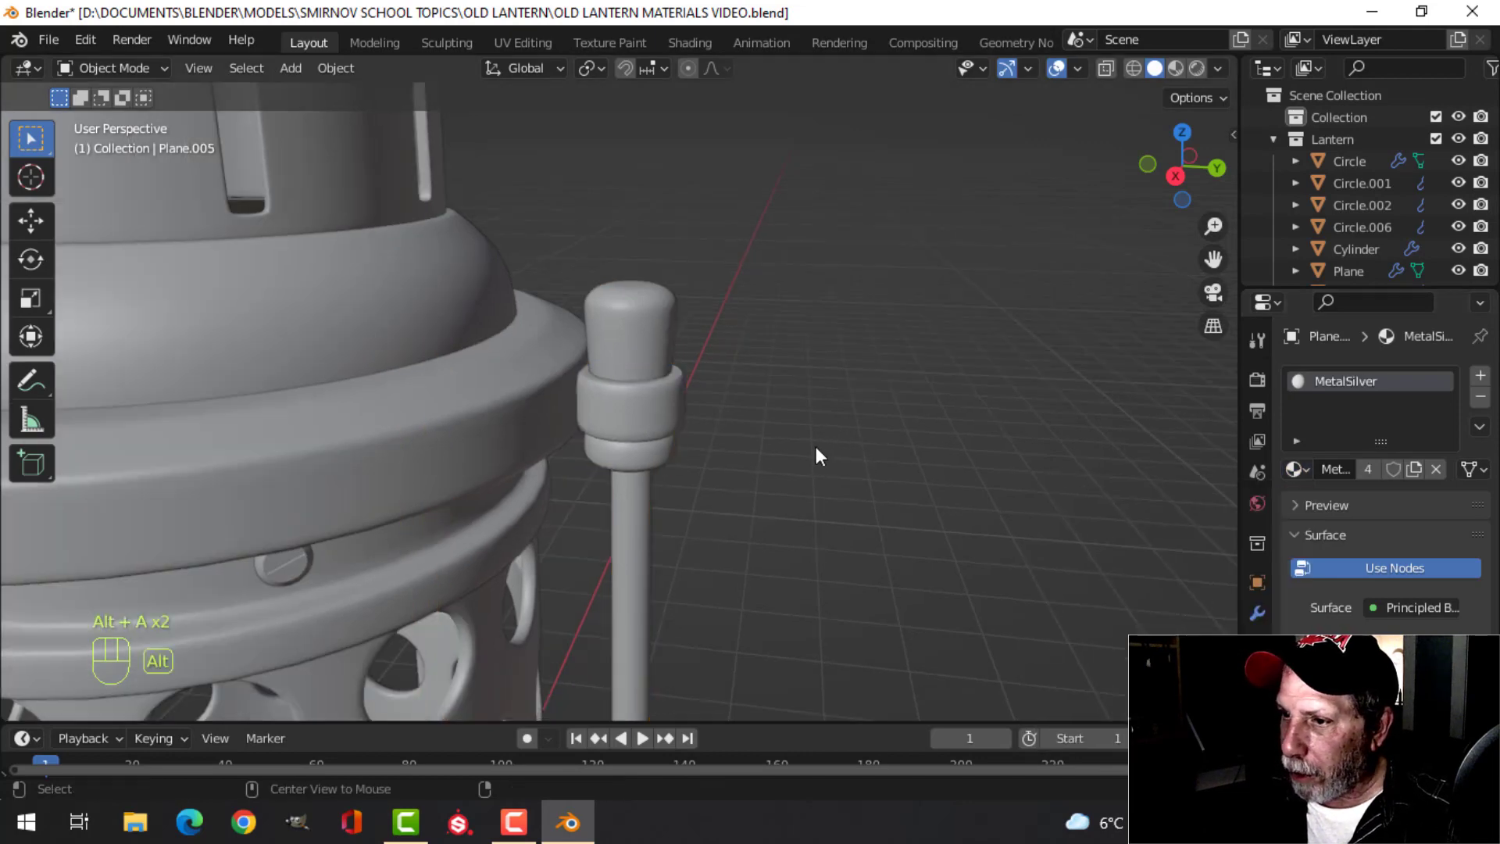
Open the support posts' mesh in Edit Mode with face selection, viewing the feet from low down
scroll(781, 457, "down", 2)
middle_click_drag(757, 463, 869, 225, "shift")
middle_click_drag(848, 505, 750, 335, "shift")
middle_click_drag(796, 463, 786, 437)
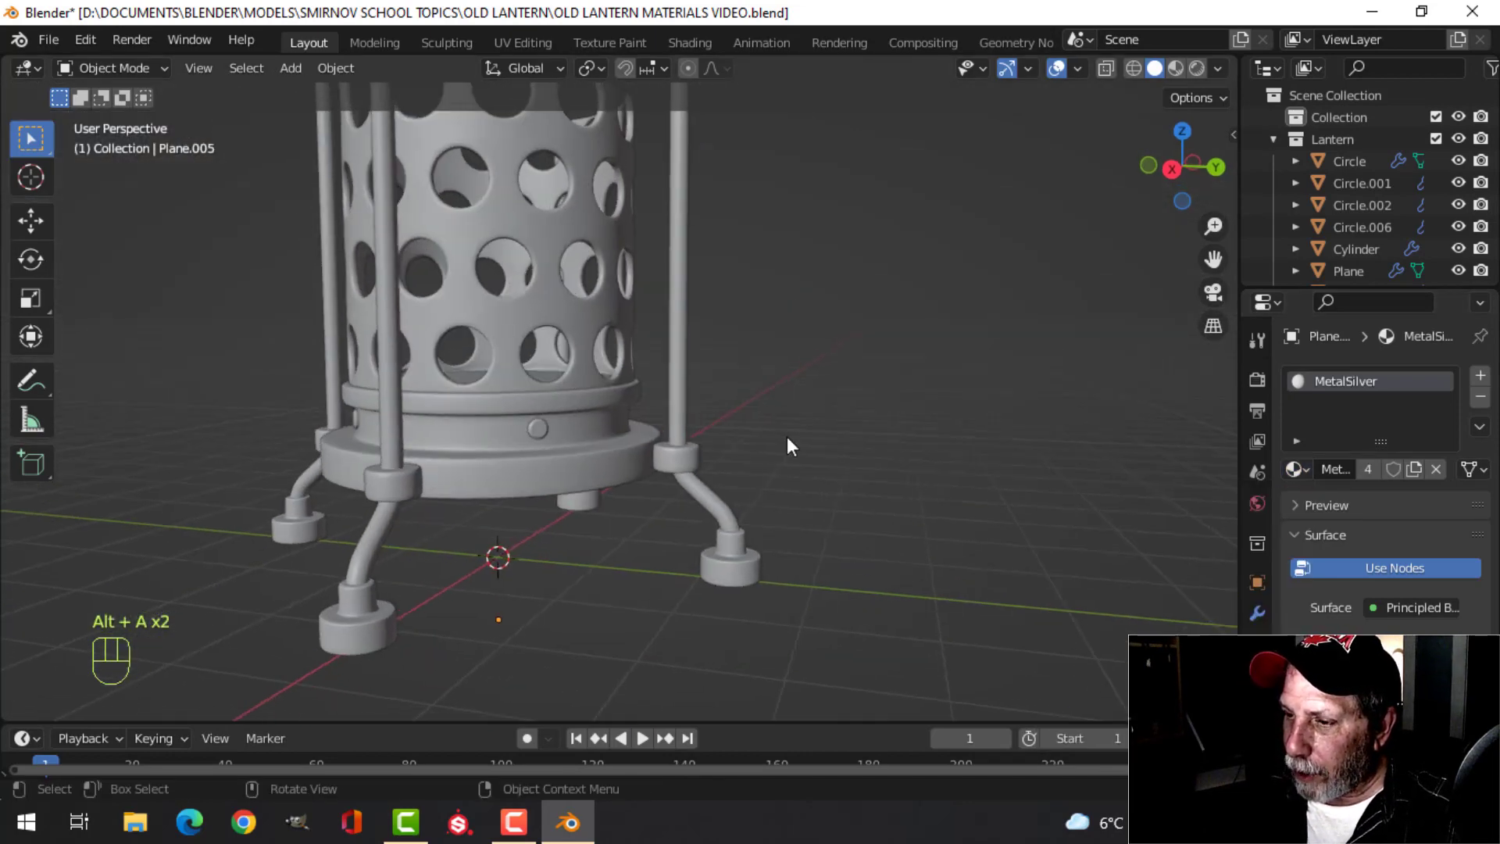
middle_click_drag(752, 565, 723, 359, "shift")
left_click(645, 461)
scroll(750, 470, "up", 1)
scroll(742, 436, "up", 3)
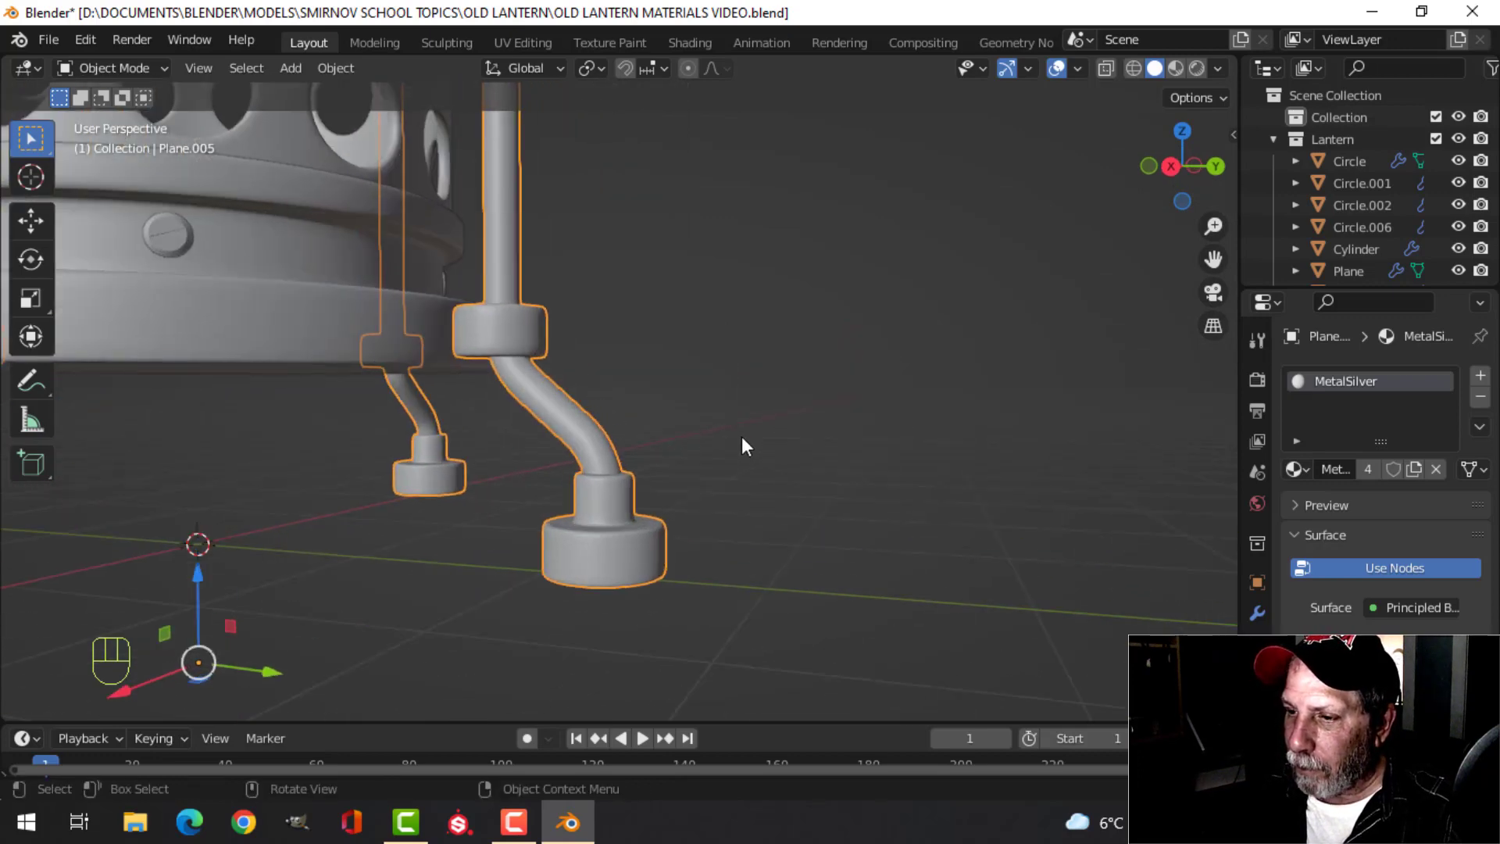
key("Tab")
middle_click_drag(744, 472, 789, 378)
key("3")
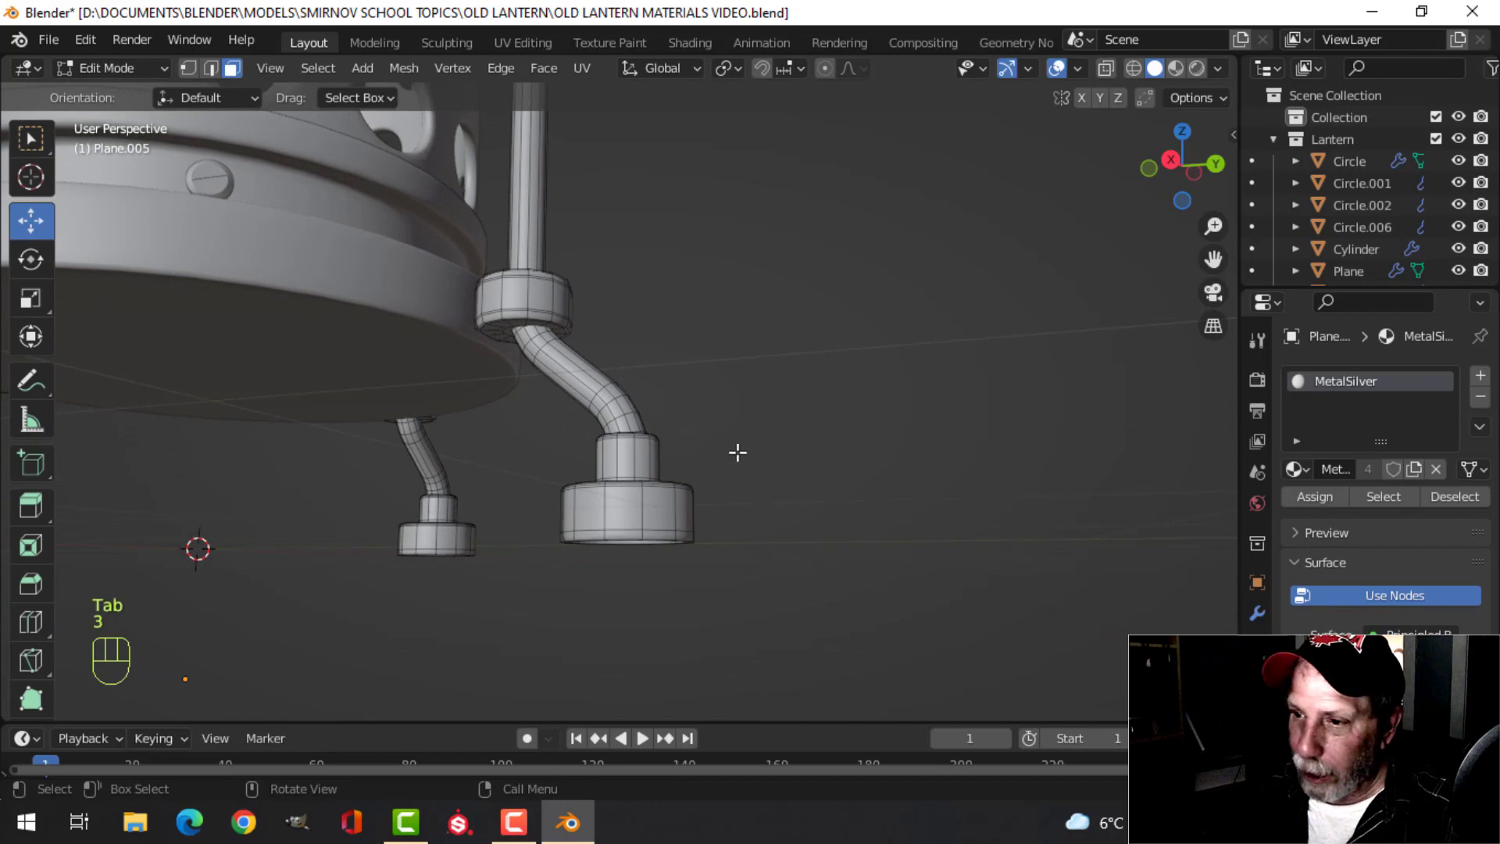
Select the side face loop around the wide base of each of the four feet
left_click(645, 495, "alt+shift")
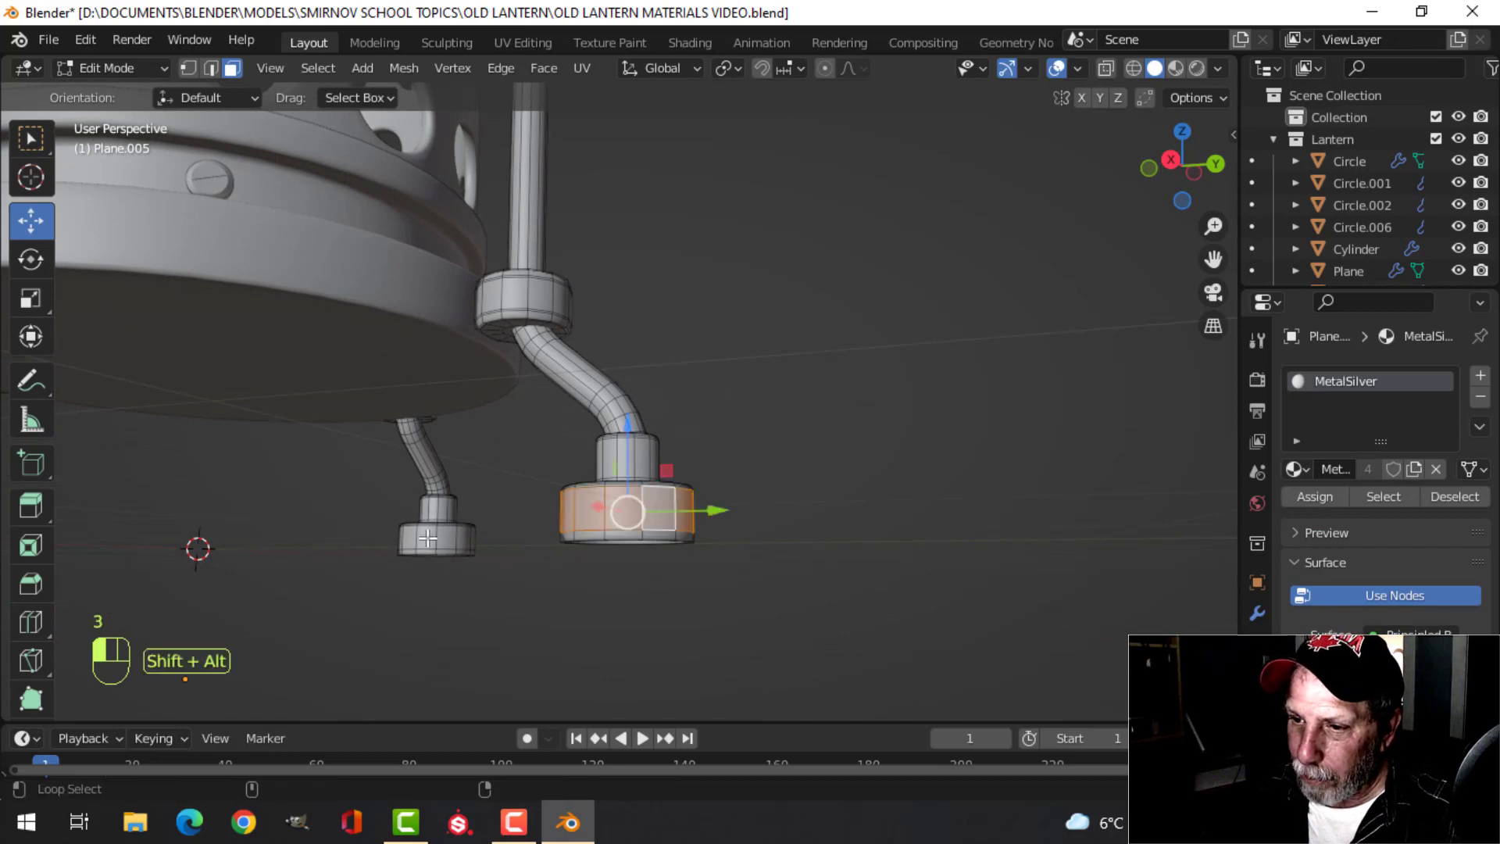
left_click(434, 539, "alt+shift")
middle_click_drag(434, 539, 689, 529)
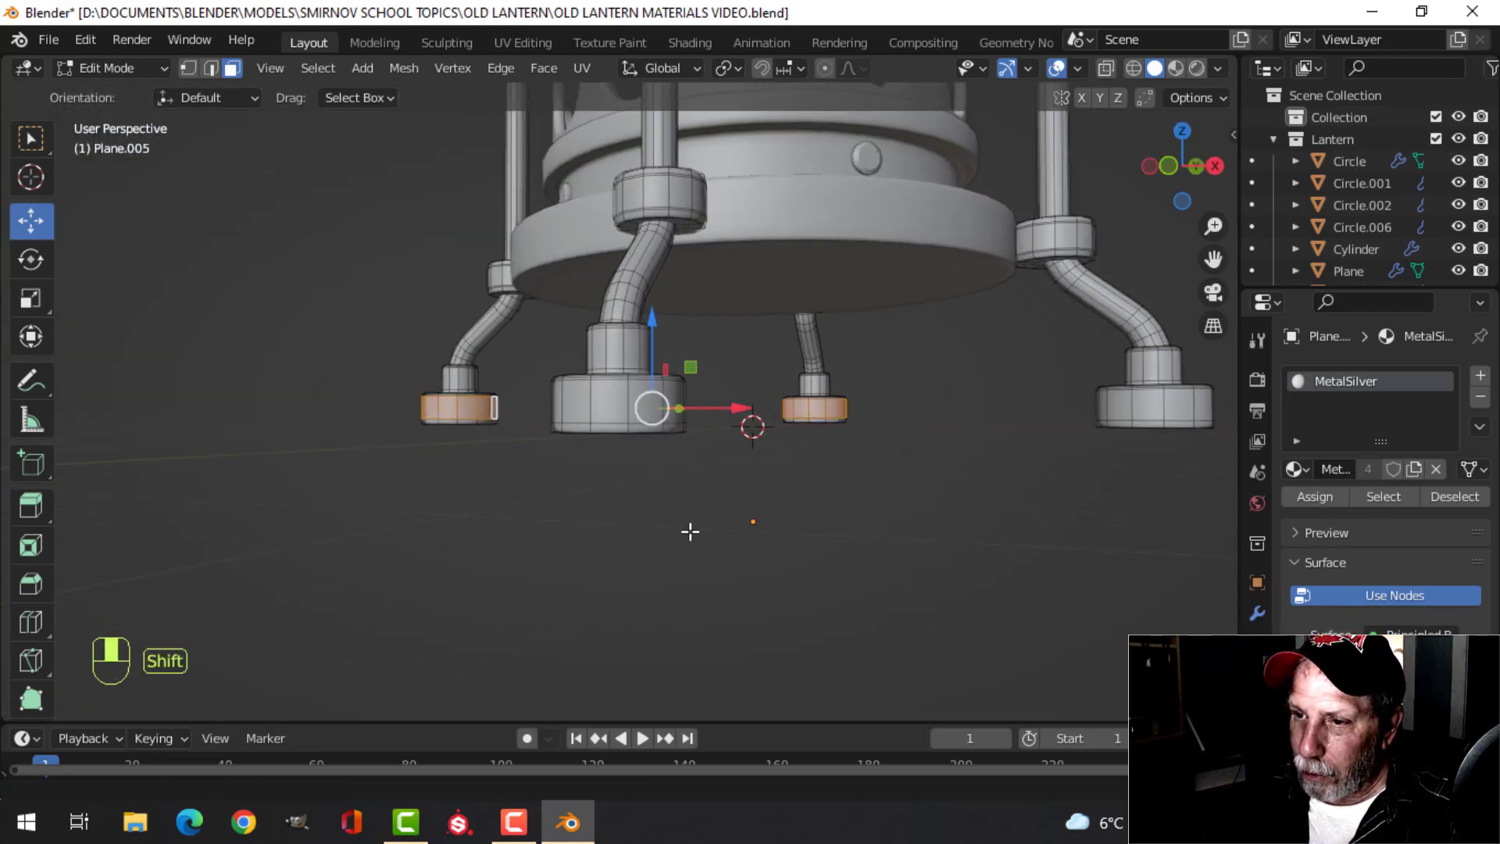
left_click(629, 420, "alt+shift")
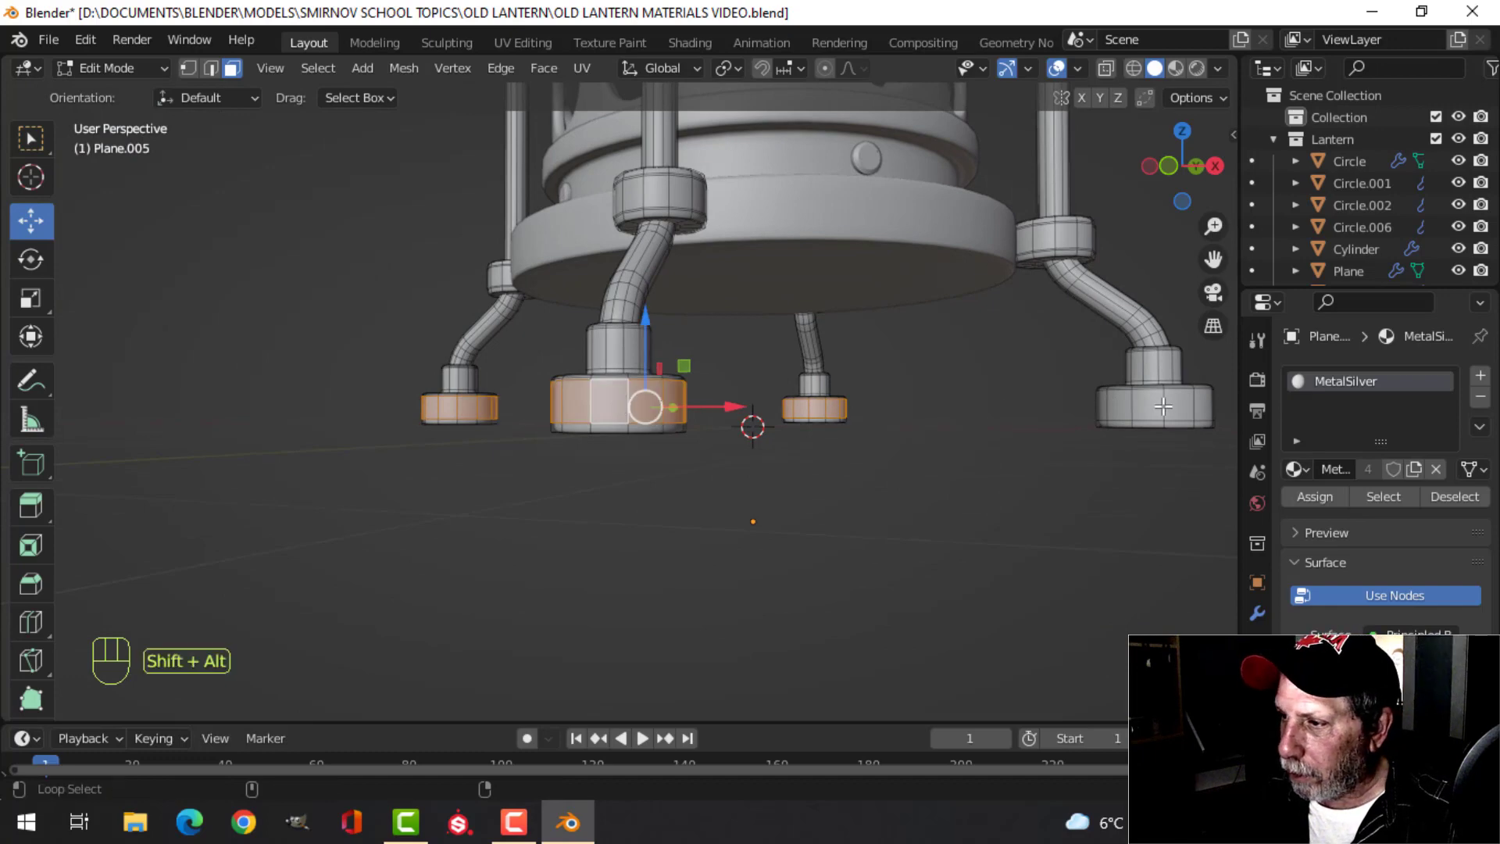
left_click(1178, 406, "alt+shift")
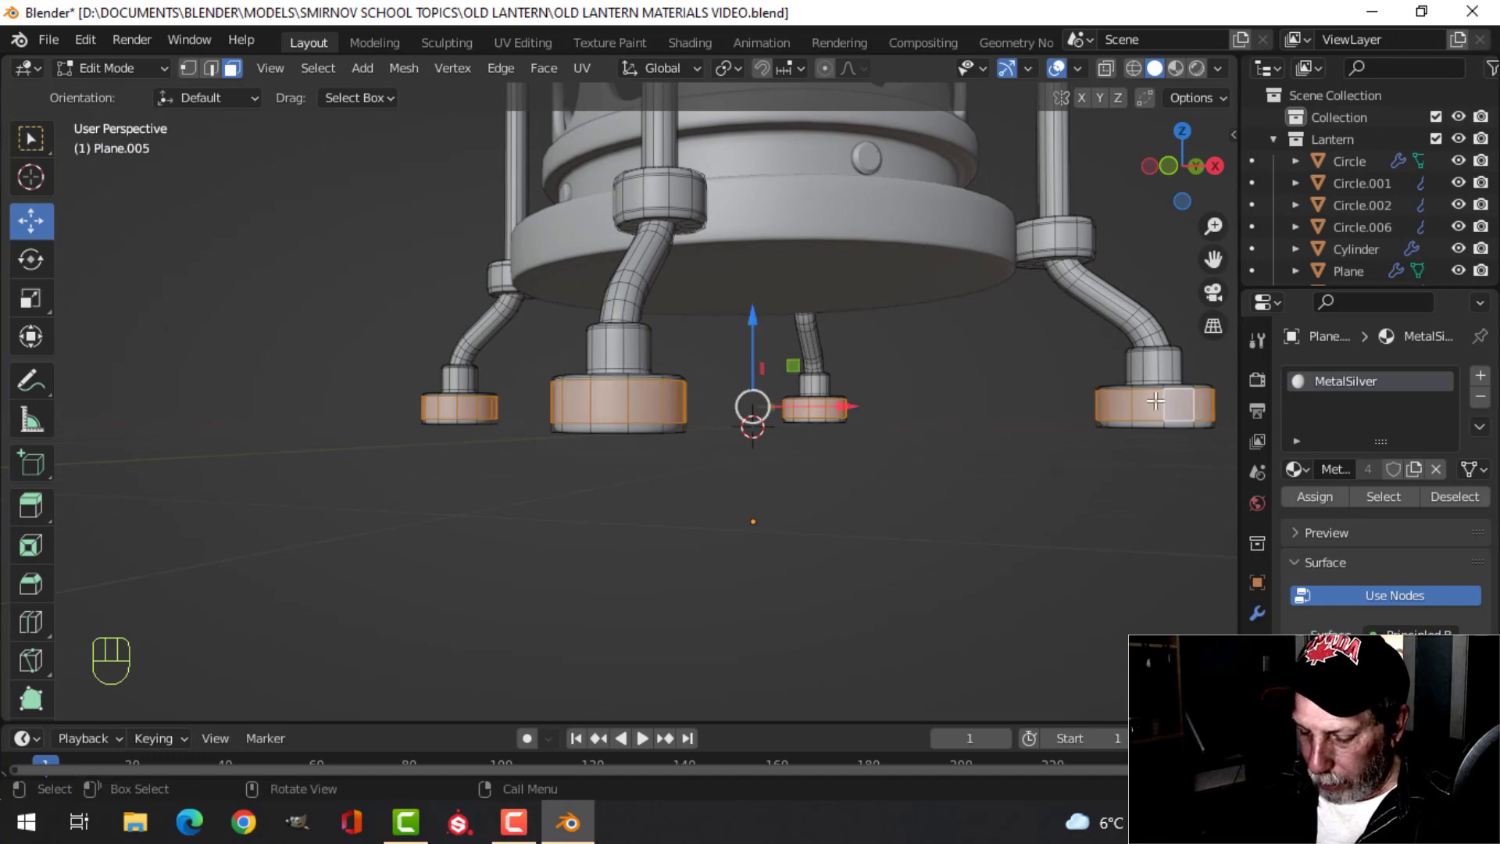
Extend the selection to all geometry linked to the four feet, separate it into its own object and return to Object Mode
key("ctrl+l")
scroll(1061, 398, "down", 2)
middle_click_drag(957, 415, 875, 496, "shift")
middle_click_drag(875, 496, 908, 514)
key("p")
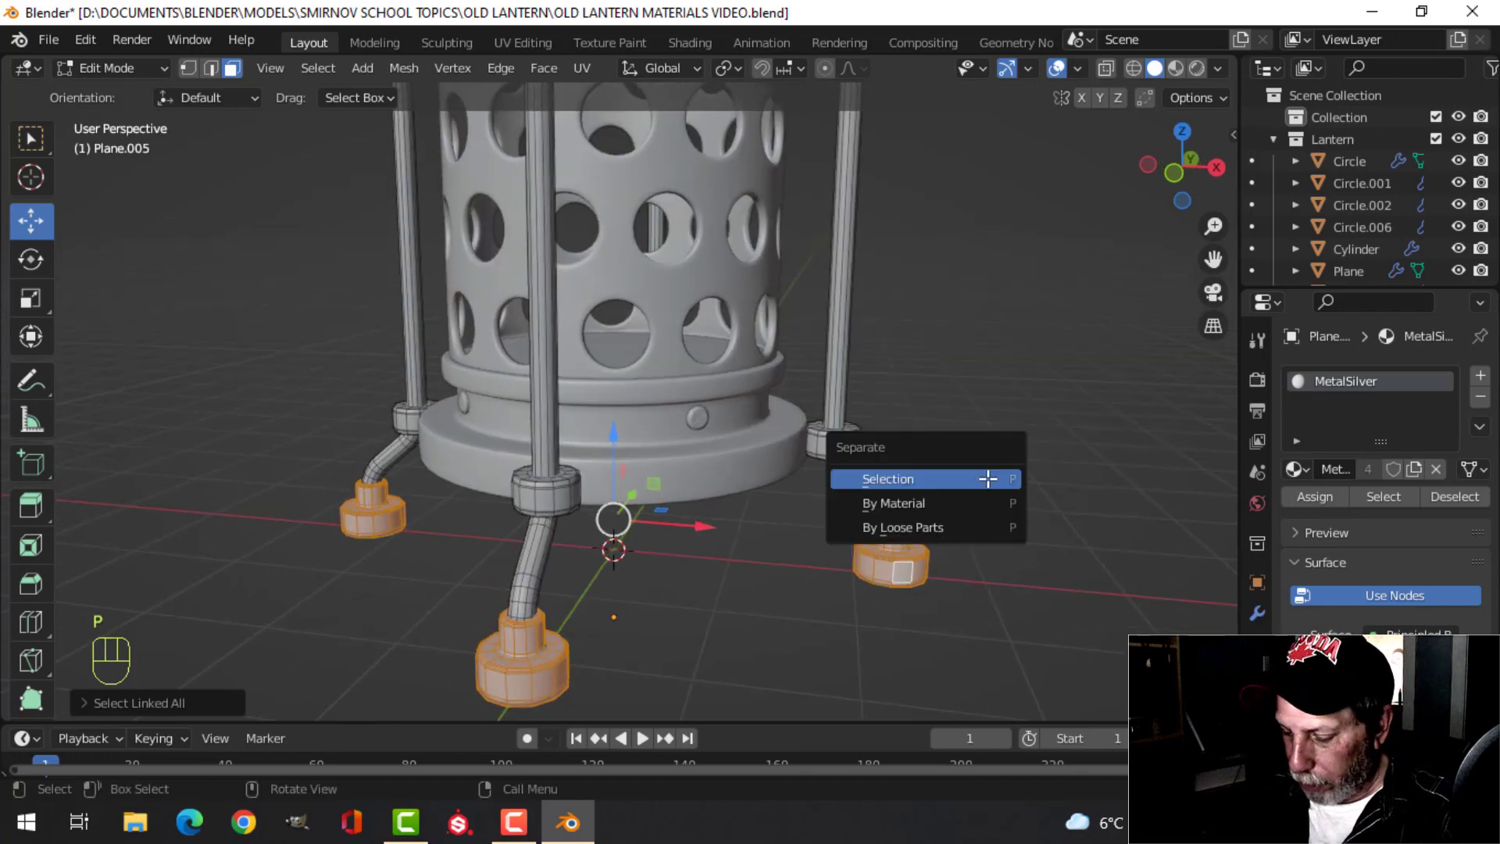
left_click(988, 479)
key("Tab")
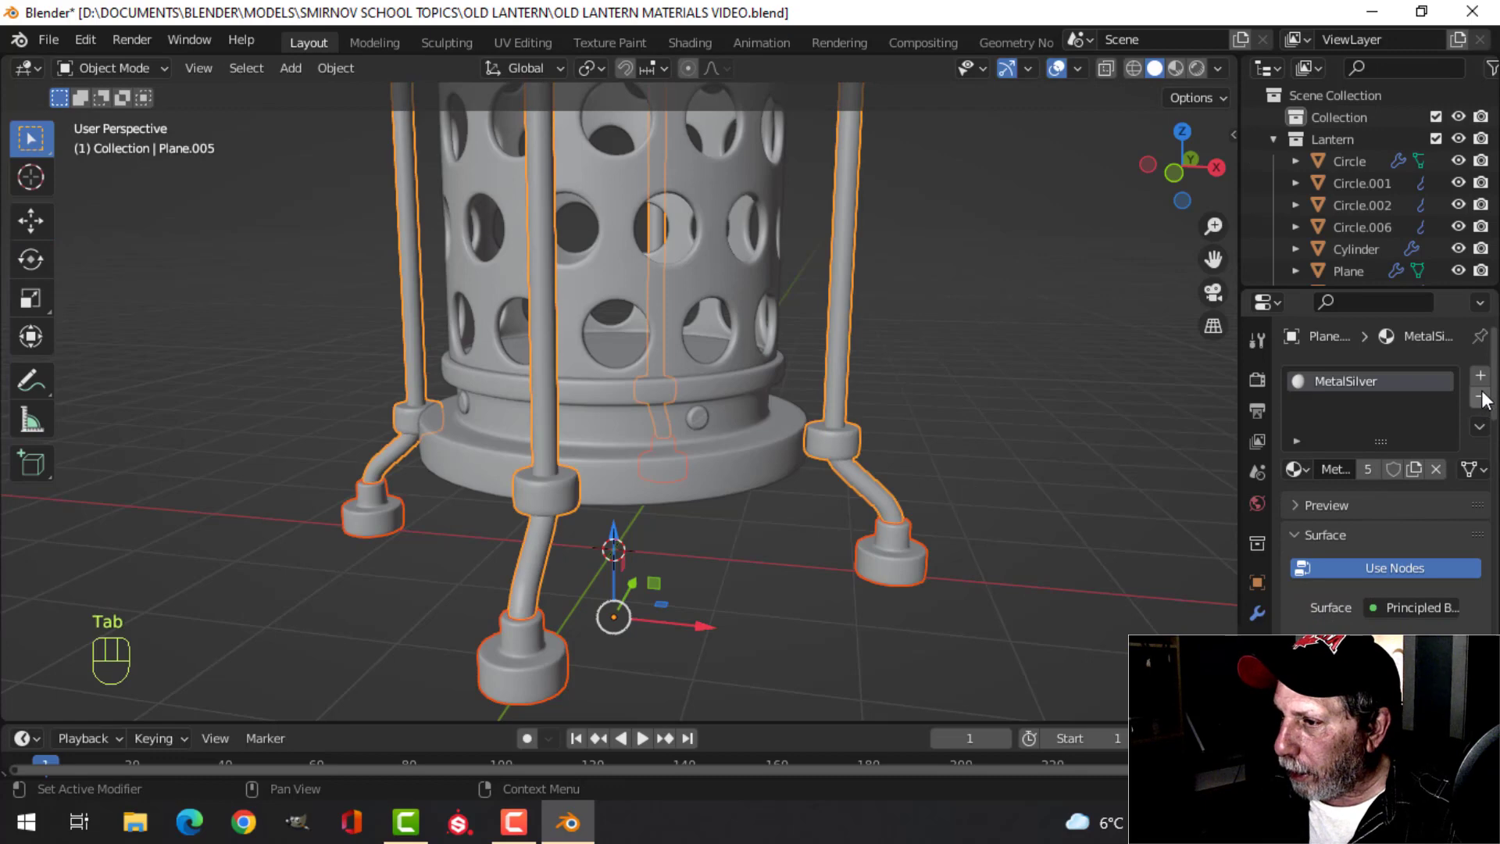
Replace the MetalSilver material on the separated feet with a new material named Black
key("alt+a")
left_click(911, 577)
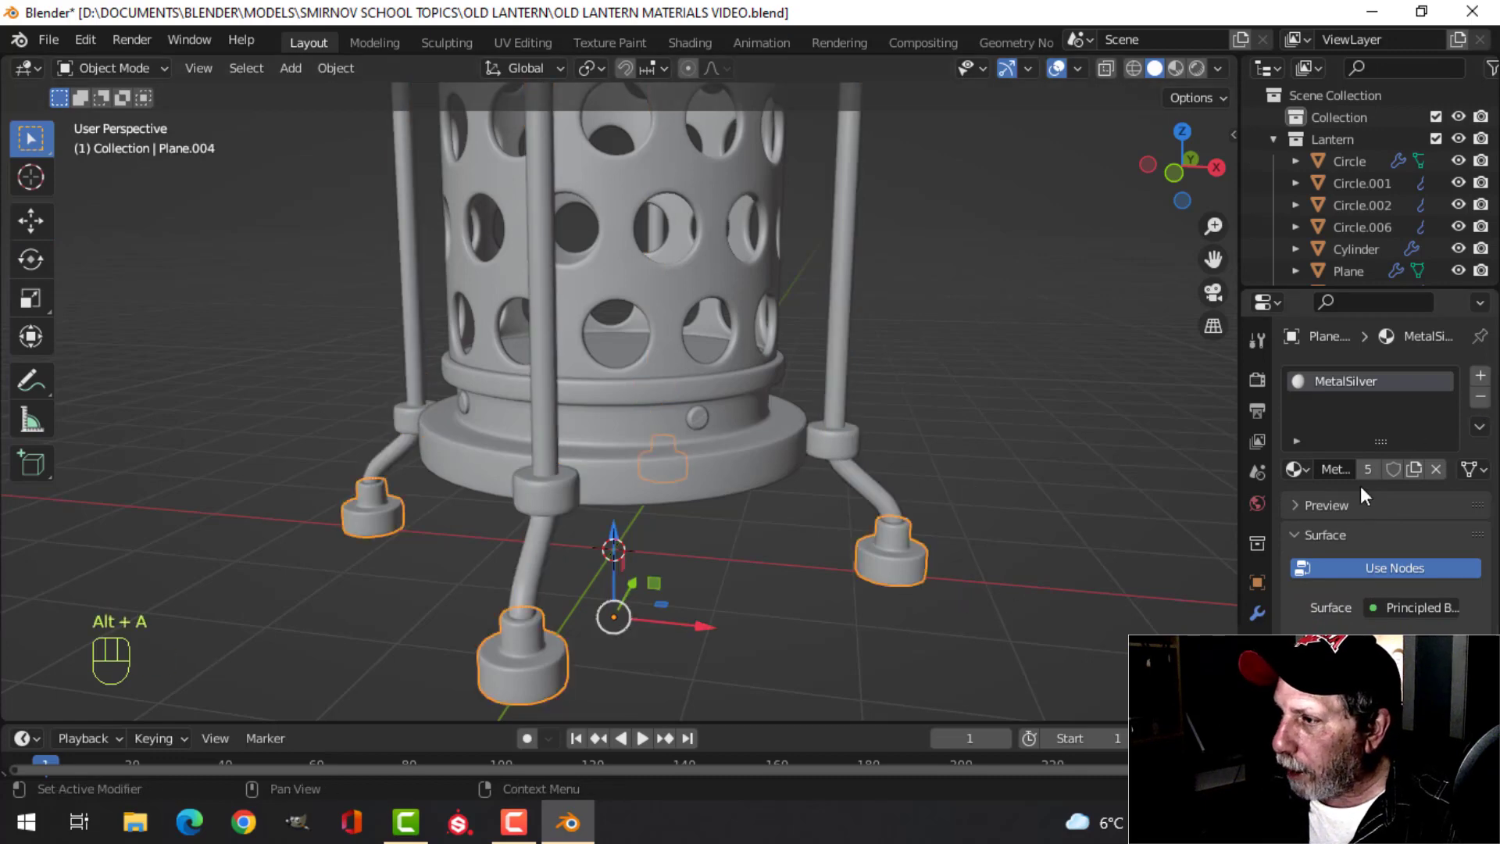
left_click(1436, 469)
left_click(1395, 474)
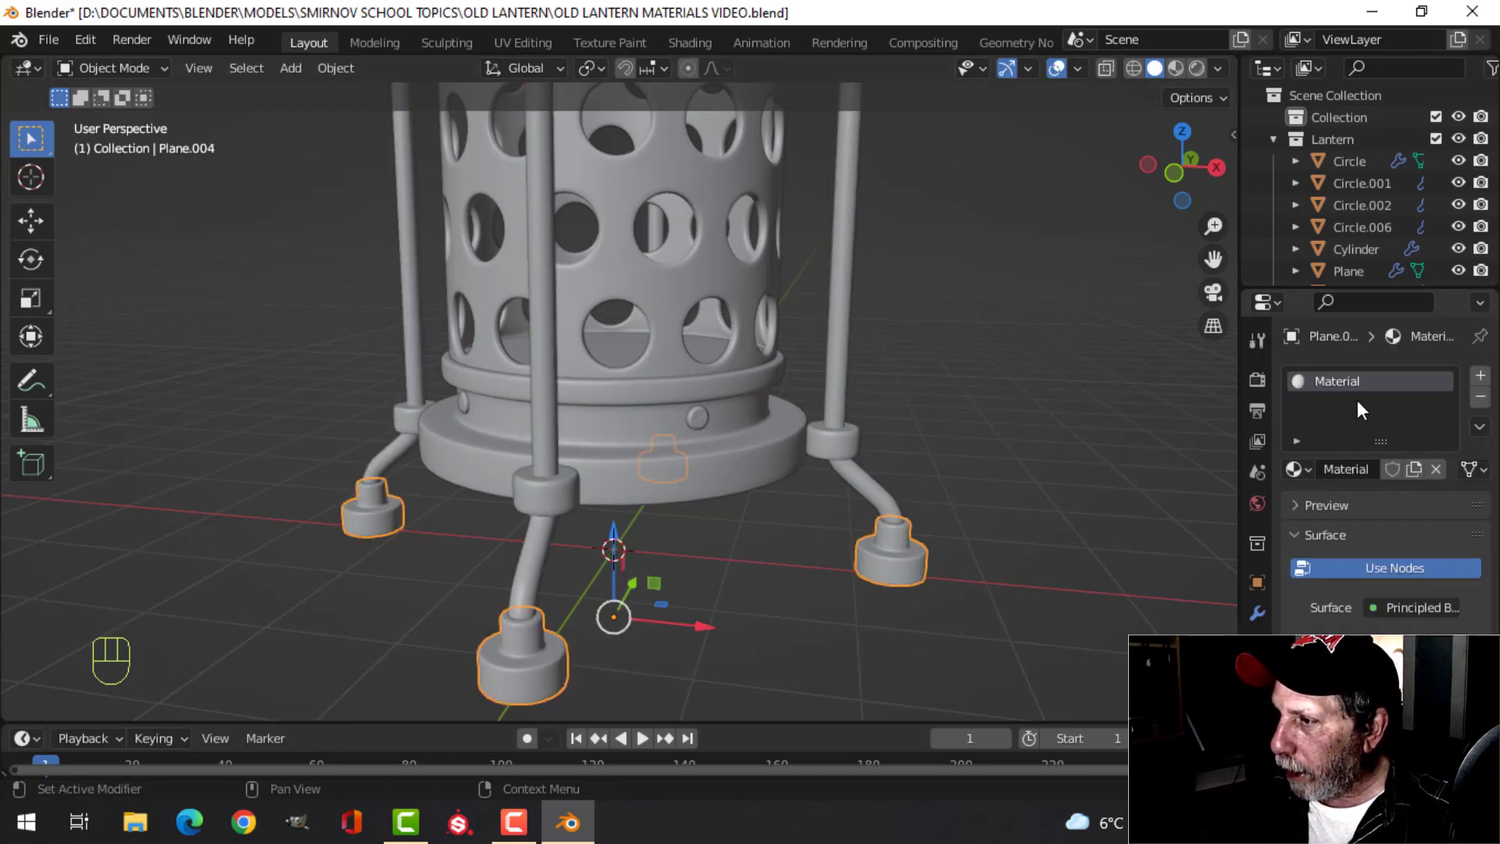
double_click(1353, 381)
type("Black")
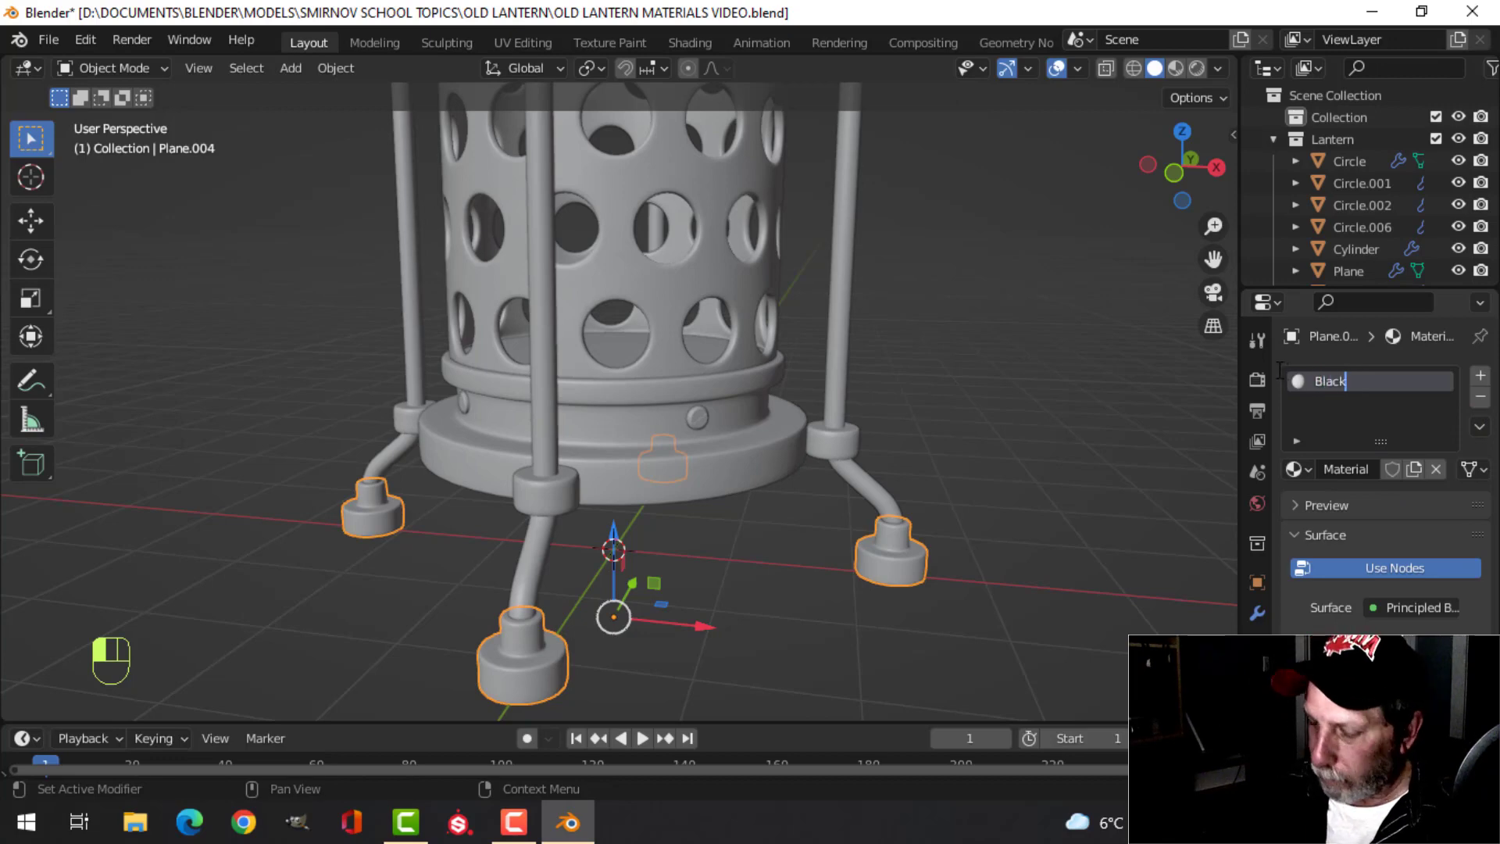
key("Return")
Check the perforated cylinder's material and examine the lantern's parts from several sides
scroll(814, 442, "down", 3)
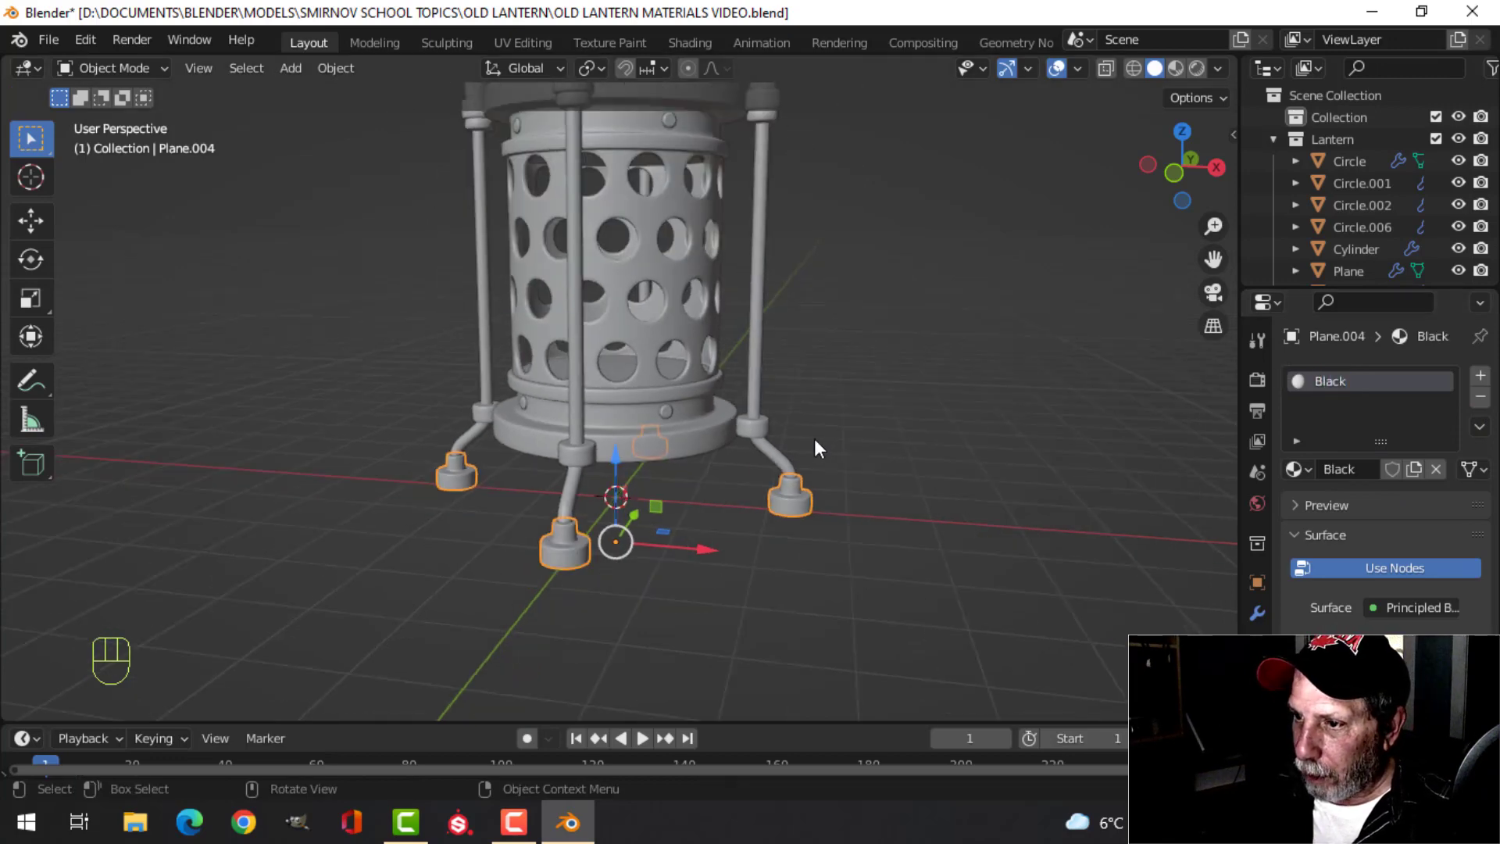
key("alt+a")
scroll(823, 447, "down", 2)
middle_click_drag(705, 374, 720, 461, "shift")
left_click(681, 425)
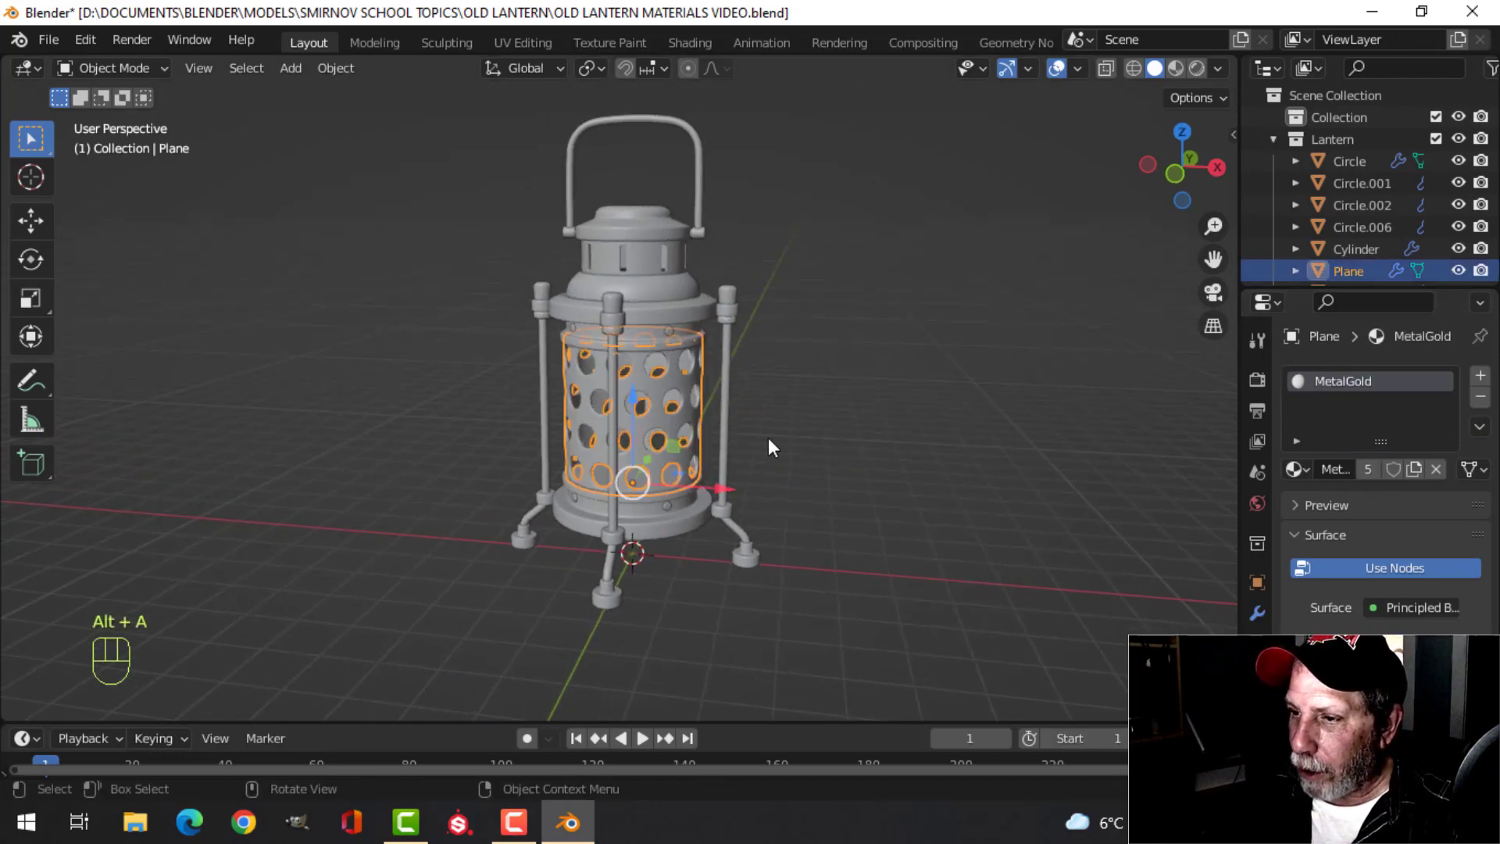
key("alt+a")
middle_click_drag(695, 546, 727, 493)
scroll(741, 505, "up", 4)
middle_click_drag(727, 493, 560, 374)
scroll(553, 407, "up", 2)
middle_click_drag(469, 390, 659, 415, "shift")
scroll(555, 425, "down", 3)
scroll(578, 367, "up", 3)
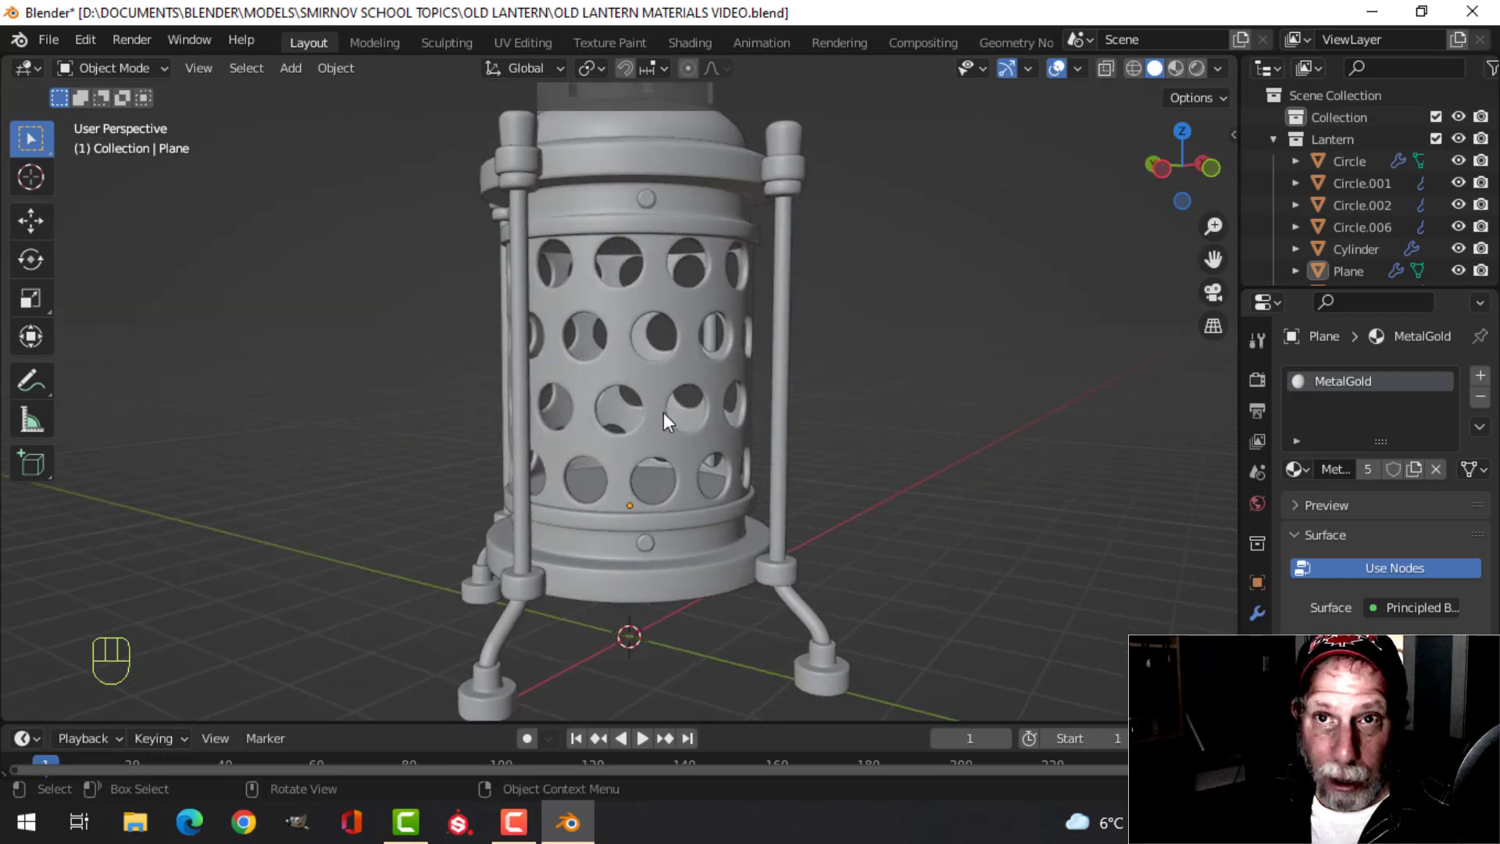
scroll(663, 413, "down", 3)
scroll(654, 388, "up", 1)
middle_click_drag(715, 386, 714, 263)
scroll(733, 402, "up", 3)
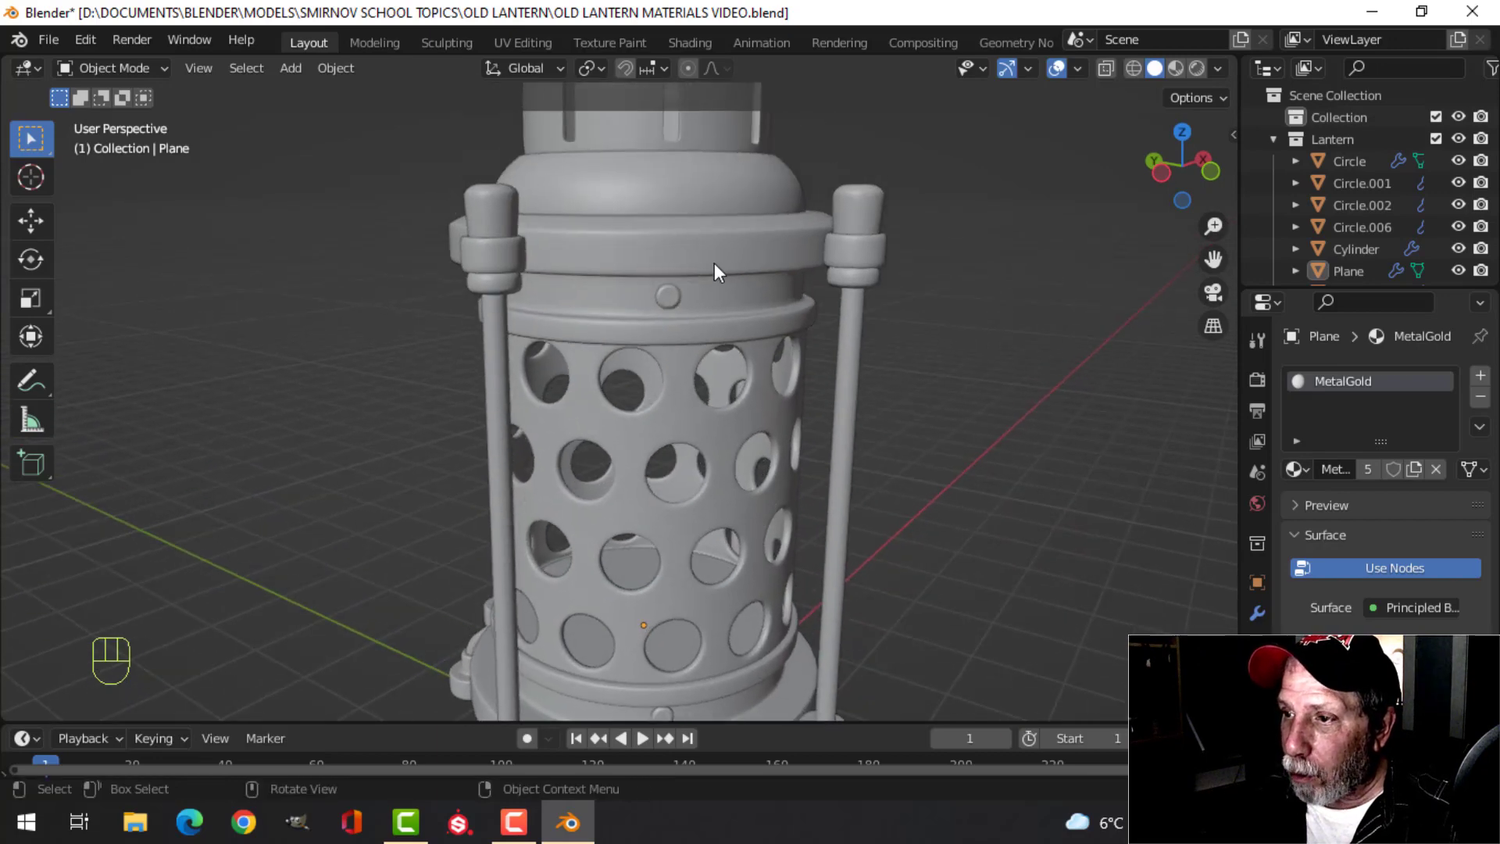
Isolate the rounded ring above the upper rim in Local View within the Shading workspace
left_click(724, 197)
scroll(742, 234, "down", 3)
middle_click_drag(777, 310, 767, 219)
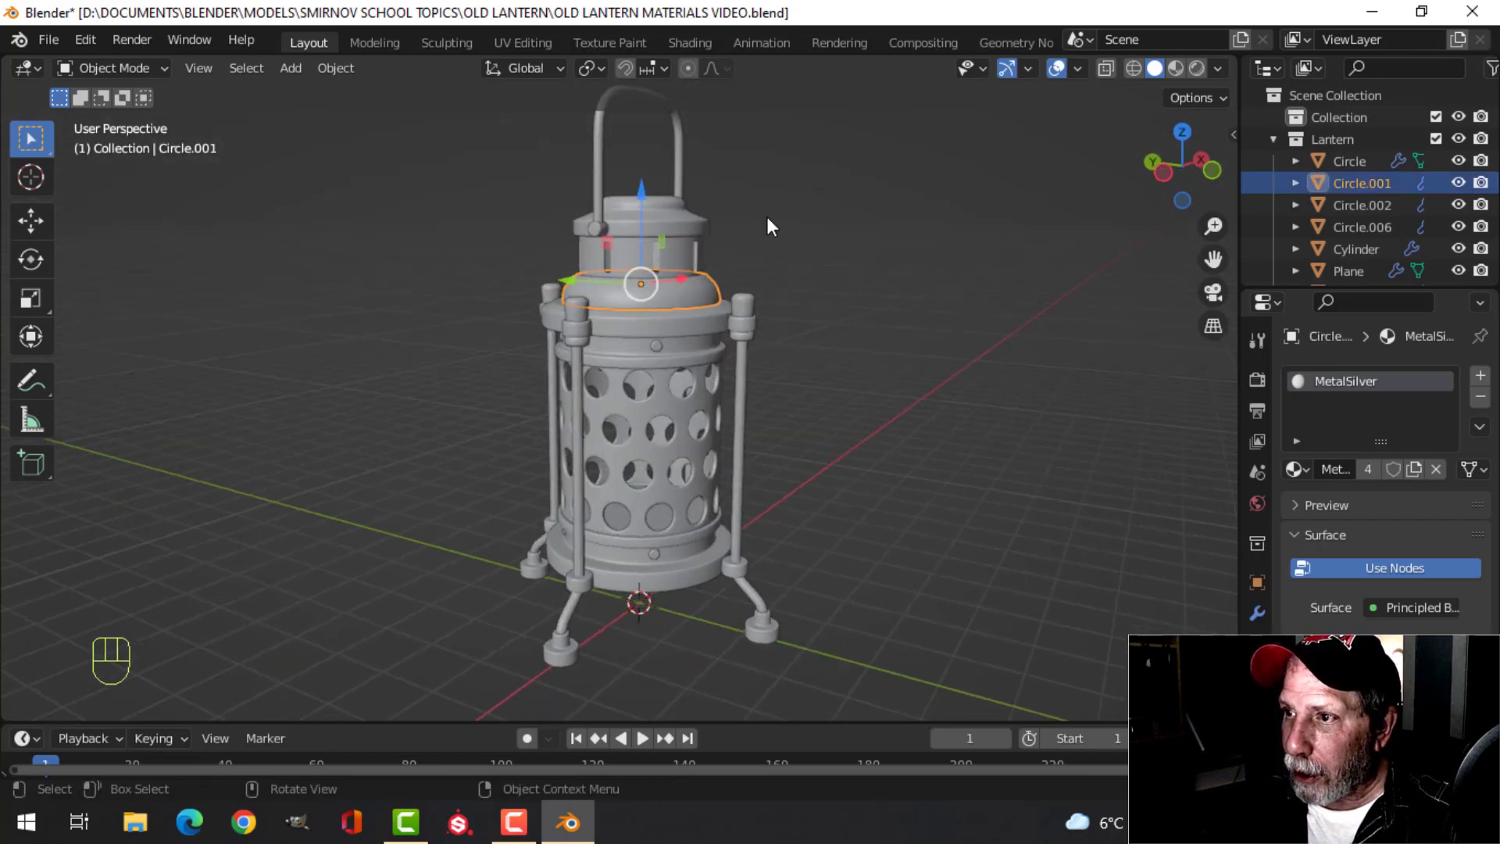
left_click(694, 44)
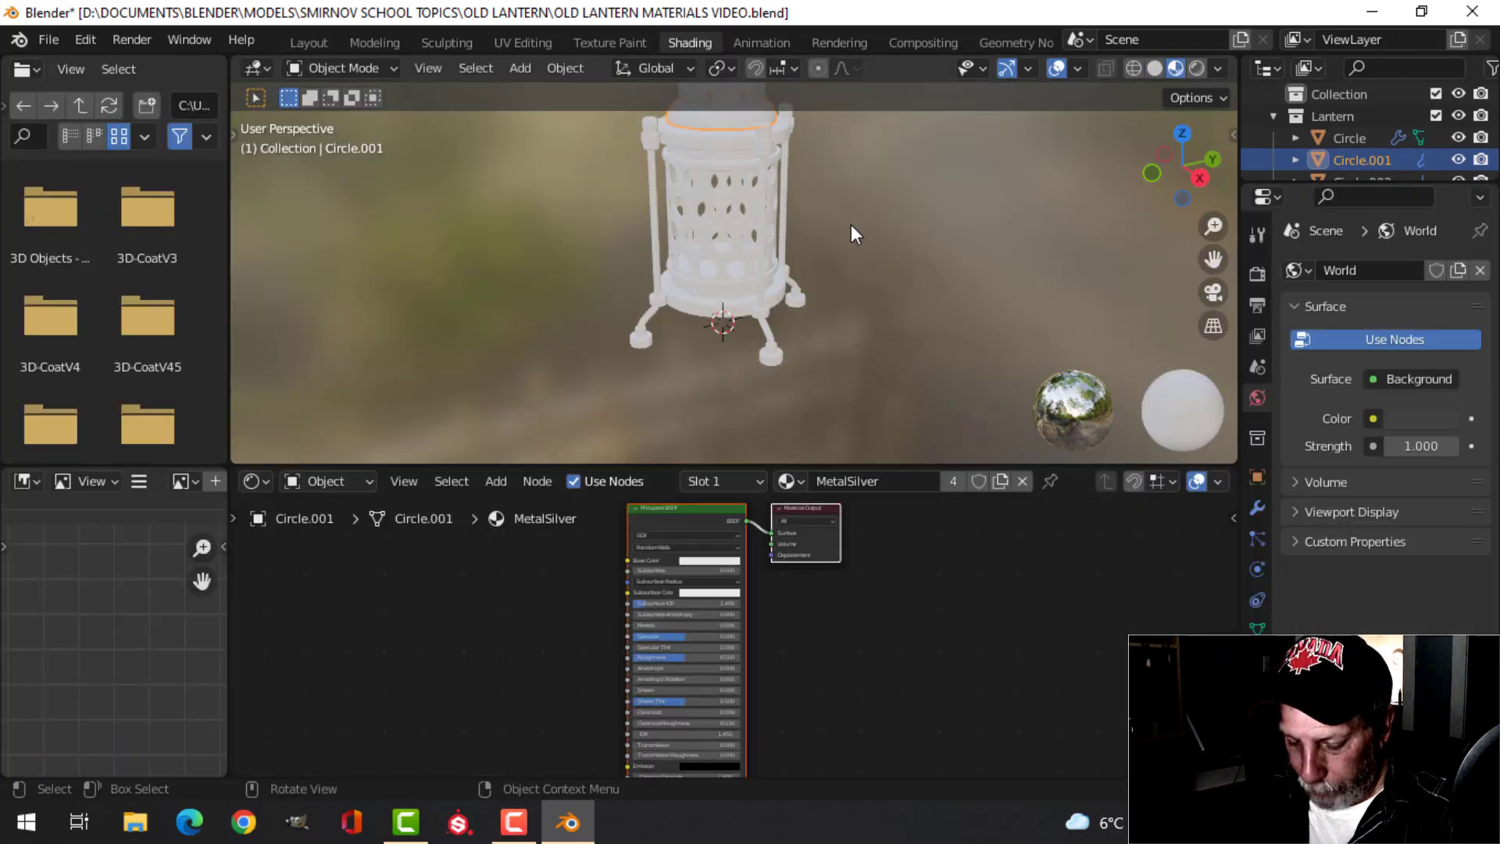
key("KP_Divide")
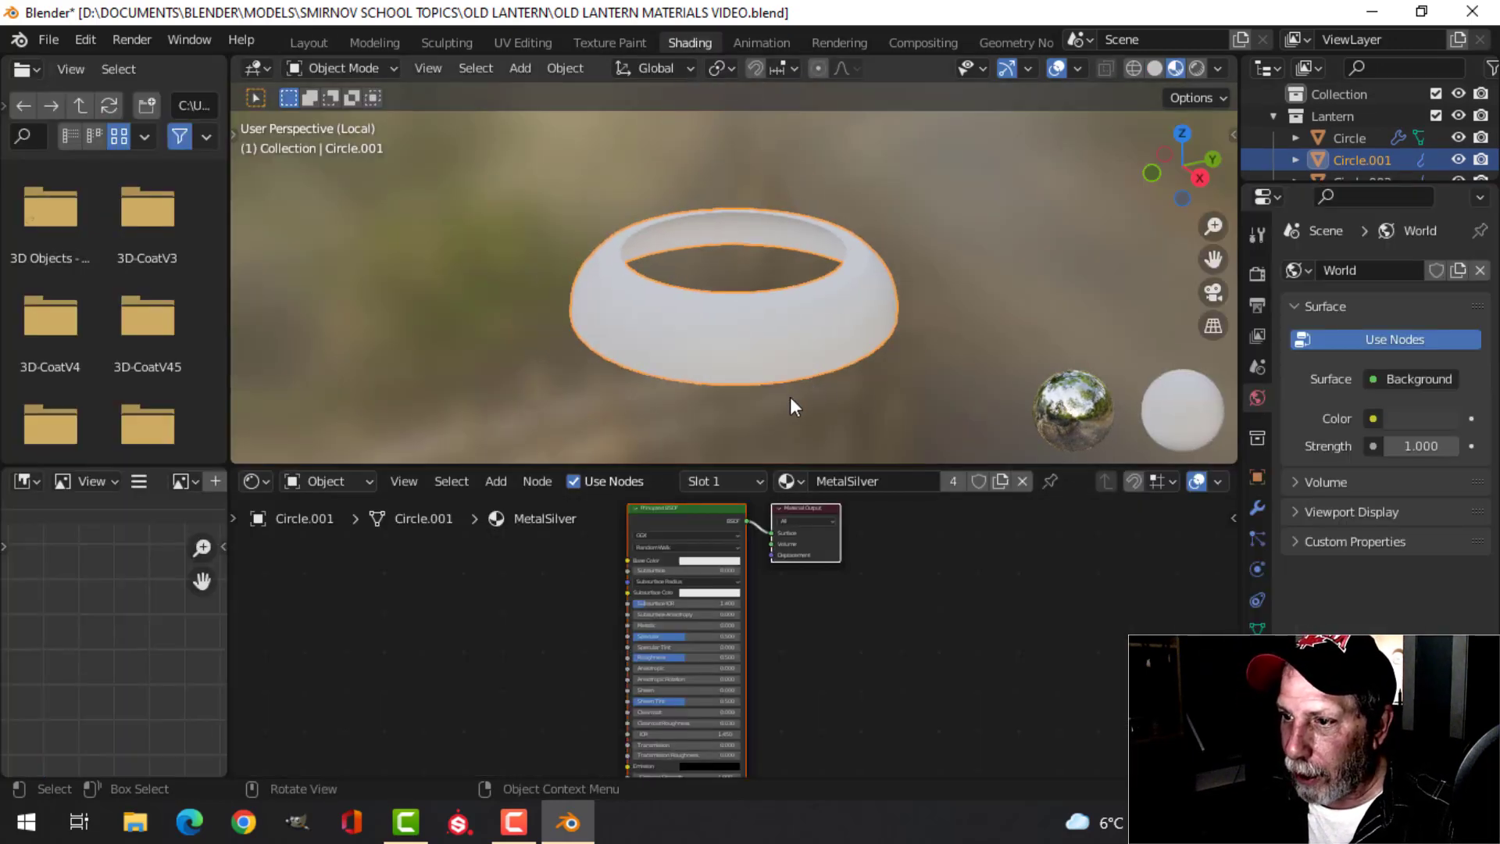
Join the file browser area into the 3D view and the image editor area into the shader editor
right_click(230, 310)
left_click(200, 358)
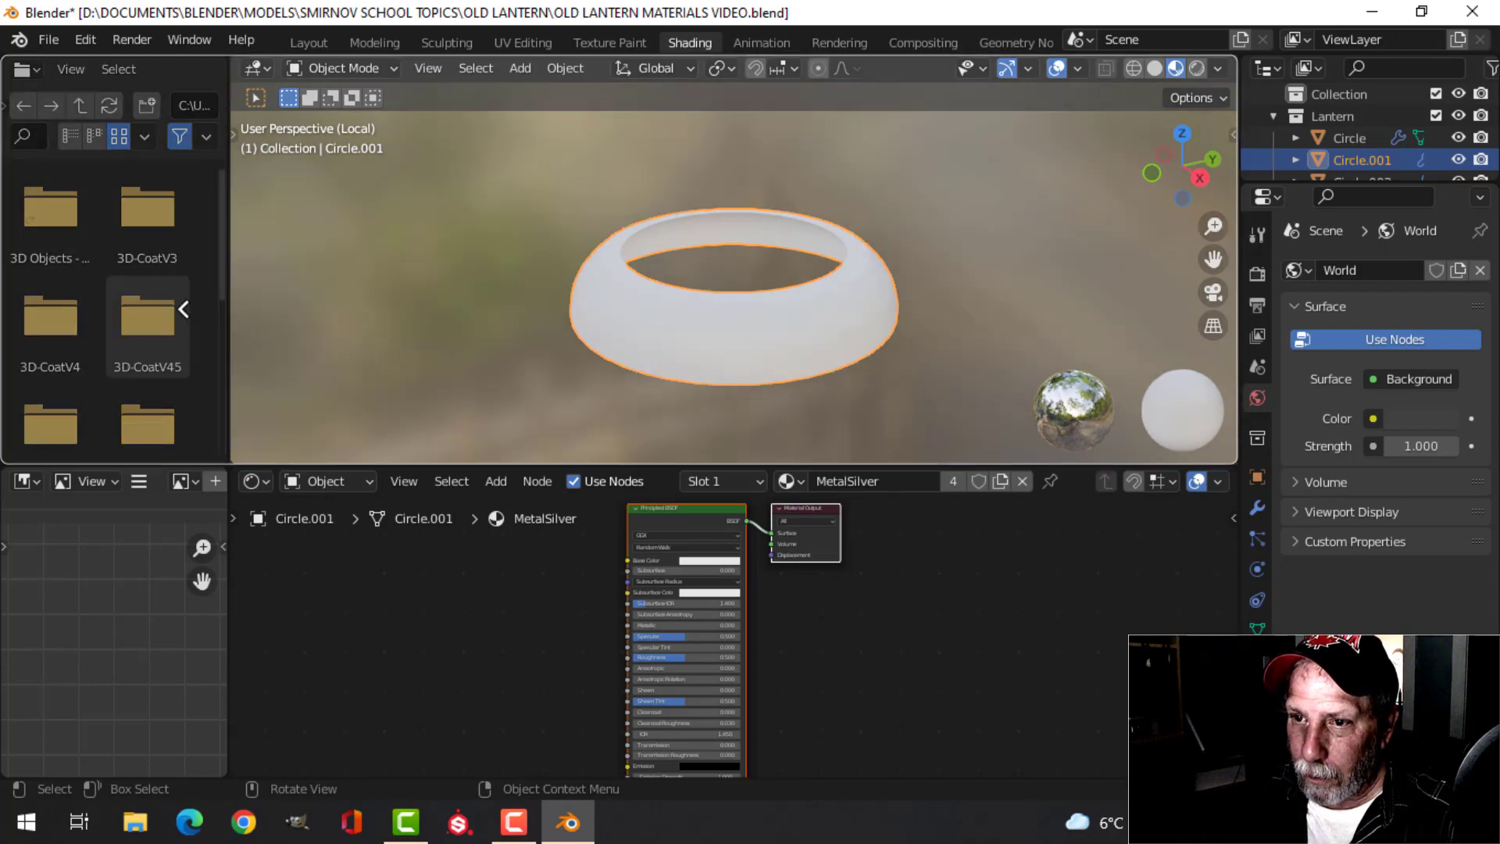
left_click(196, 312)
middle_click_drag(296, 599, 414, 477)
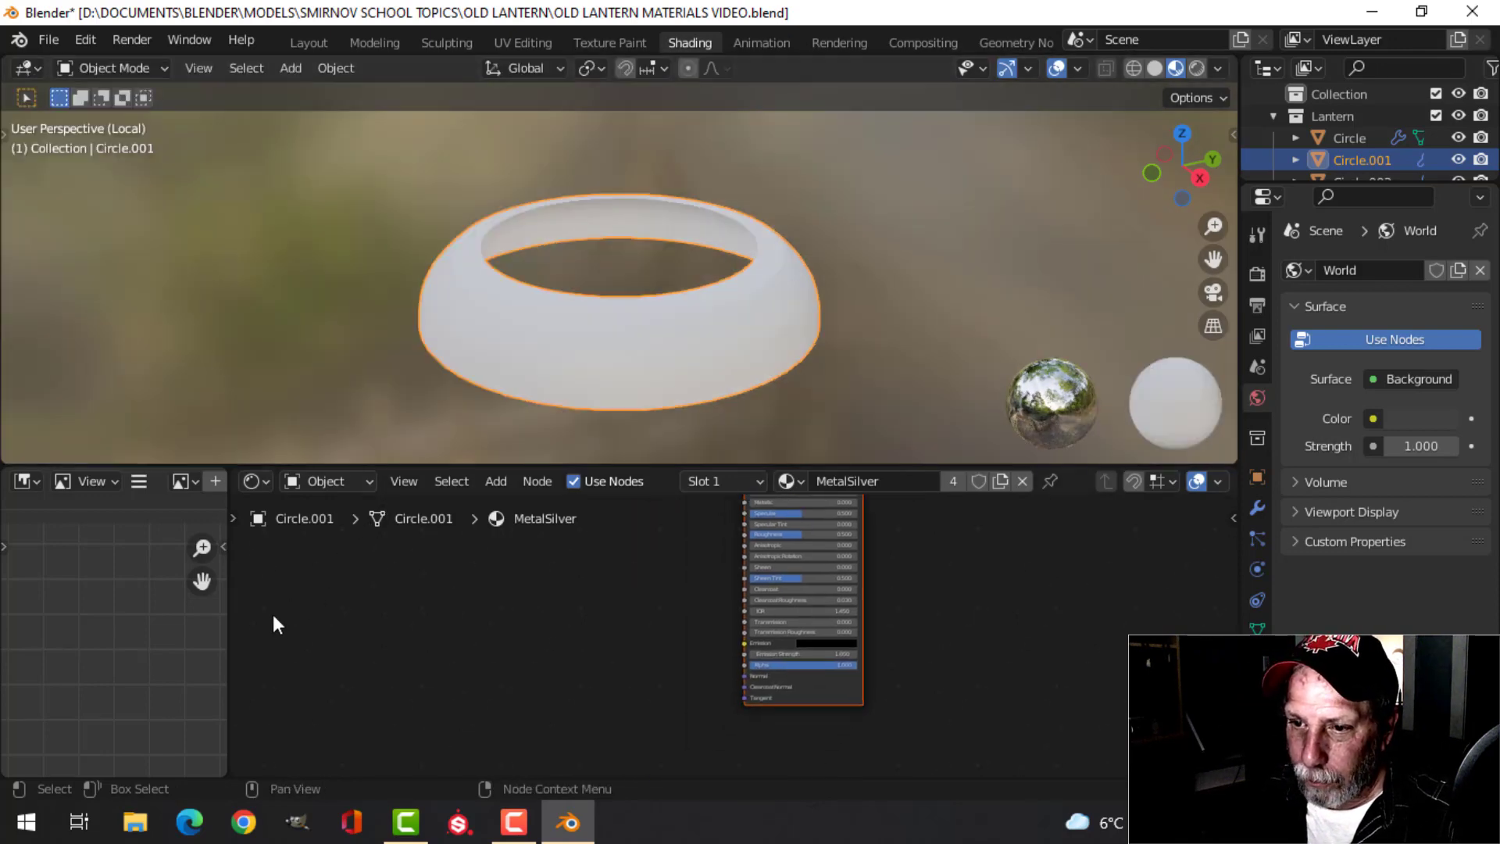
right_click(230, 622)
left_click(180, 617)
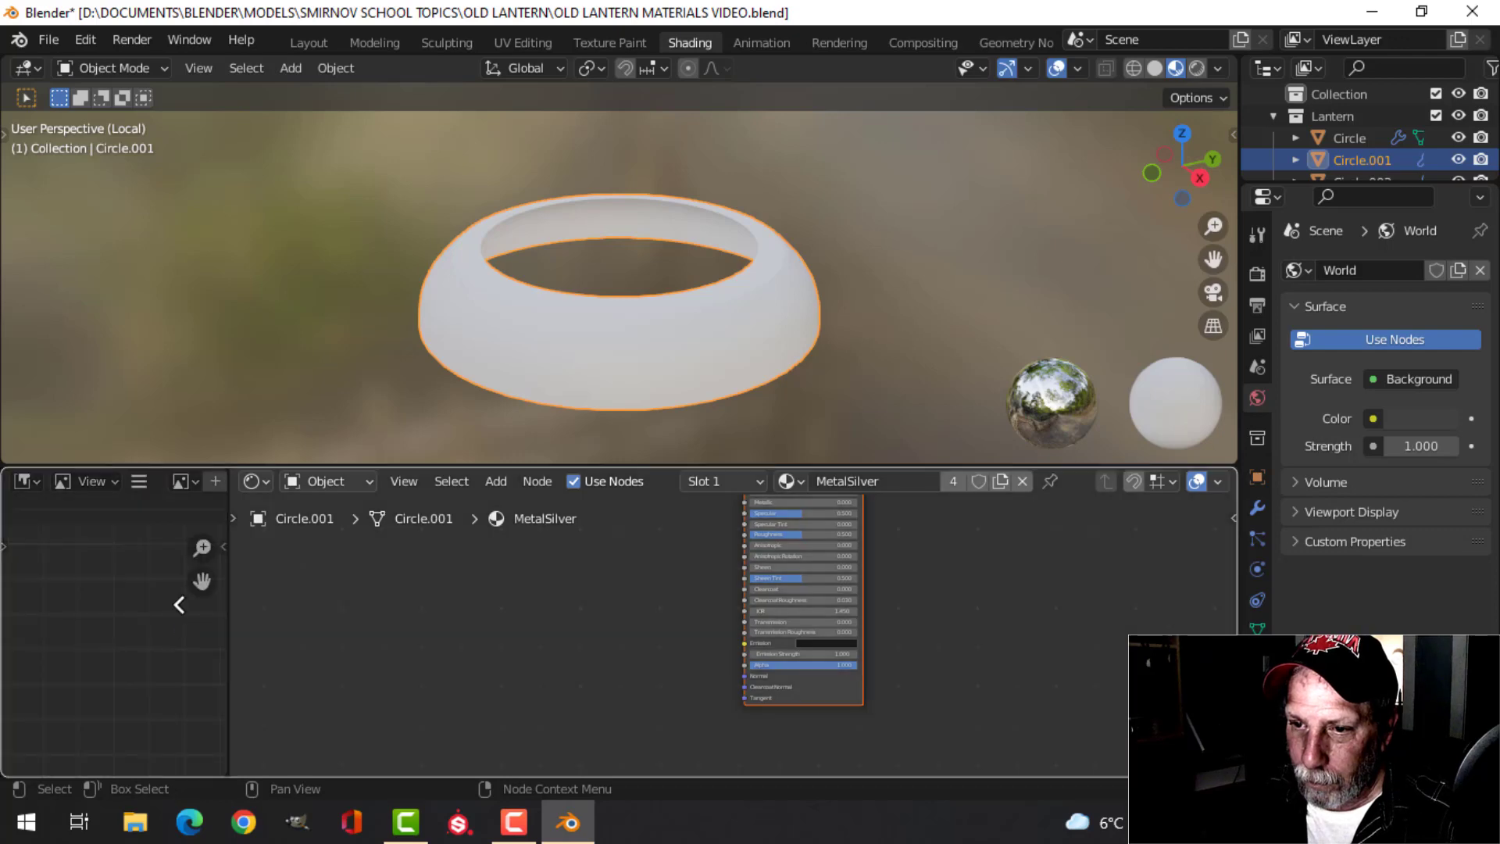
left_click(313, 613)
scroll(814, 583, "up", 3)
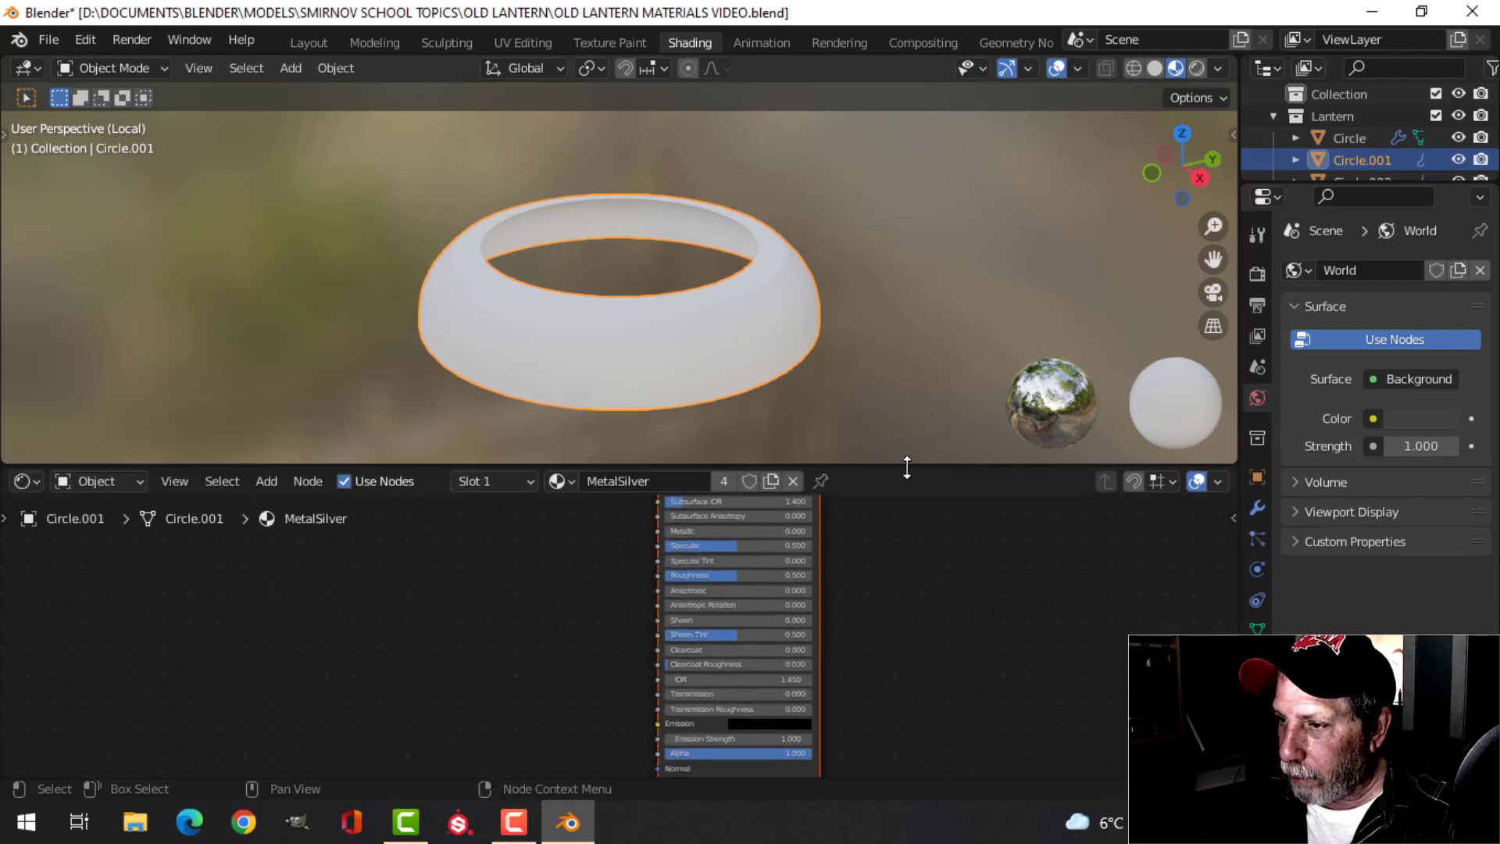
Enlarge the shader editor at the 3D view's expense, keeping the whole ring in sight, and deselect the MetalSilver nodes
left_click_drag(906, 468, 907, 267)
scroll(953, 547, "up", 3, "shift")
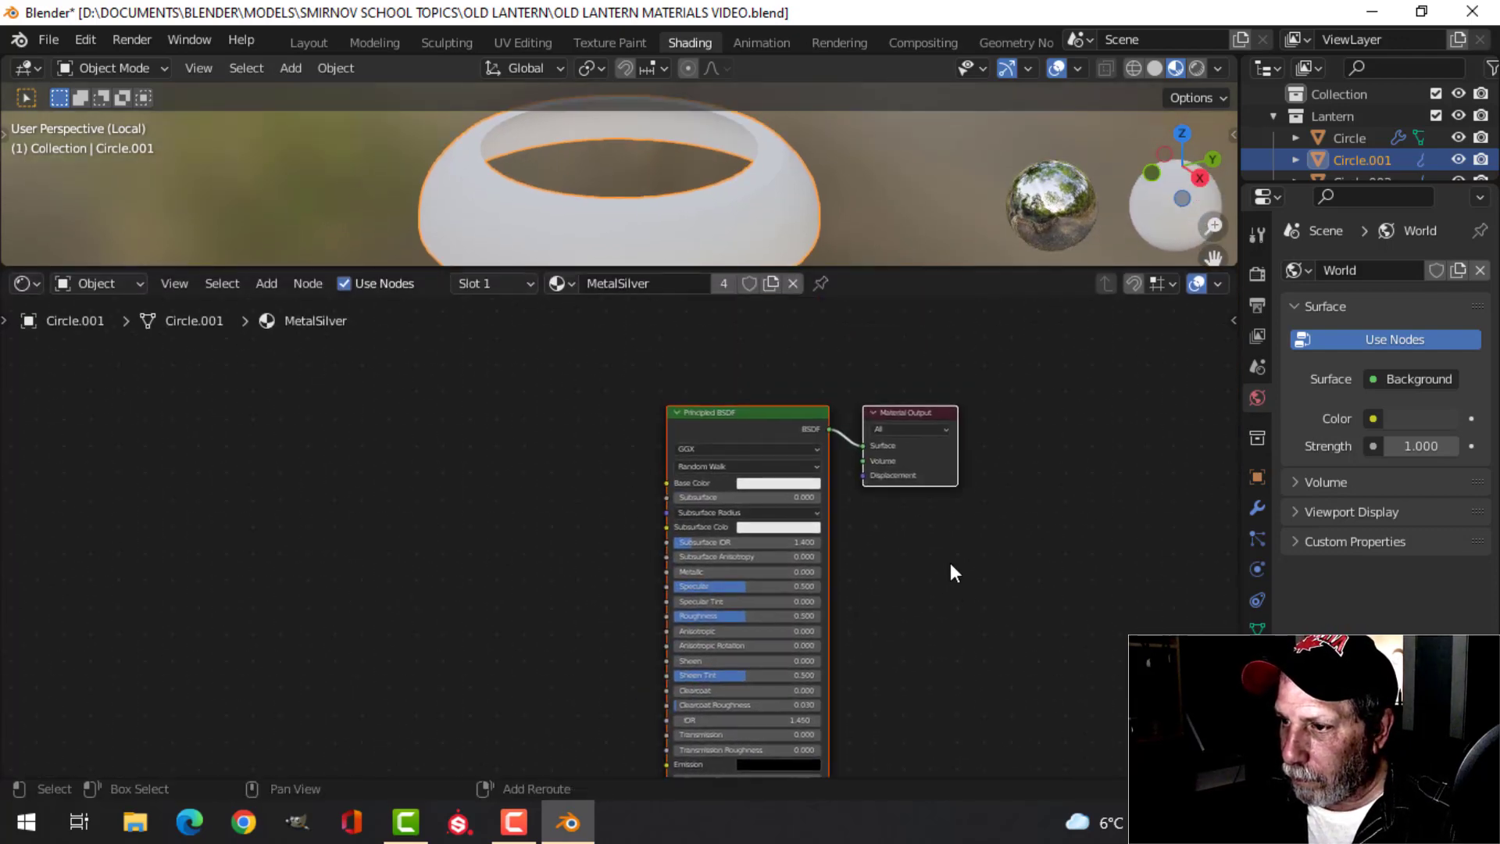
left_click(753, 412)
left_click(929, 539)
scroll(898, 552, "down", 1)
middle_click_drag(914, 550, 959, 545)
scroll(621, 231, "down", 2)
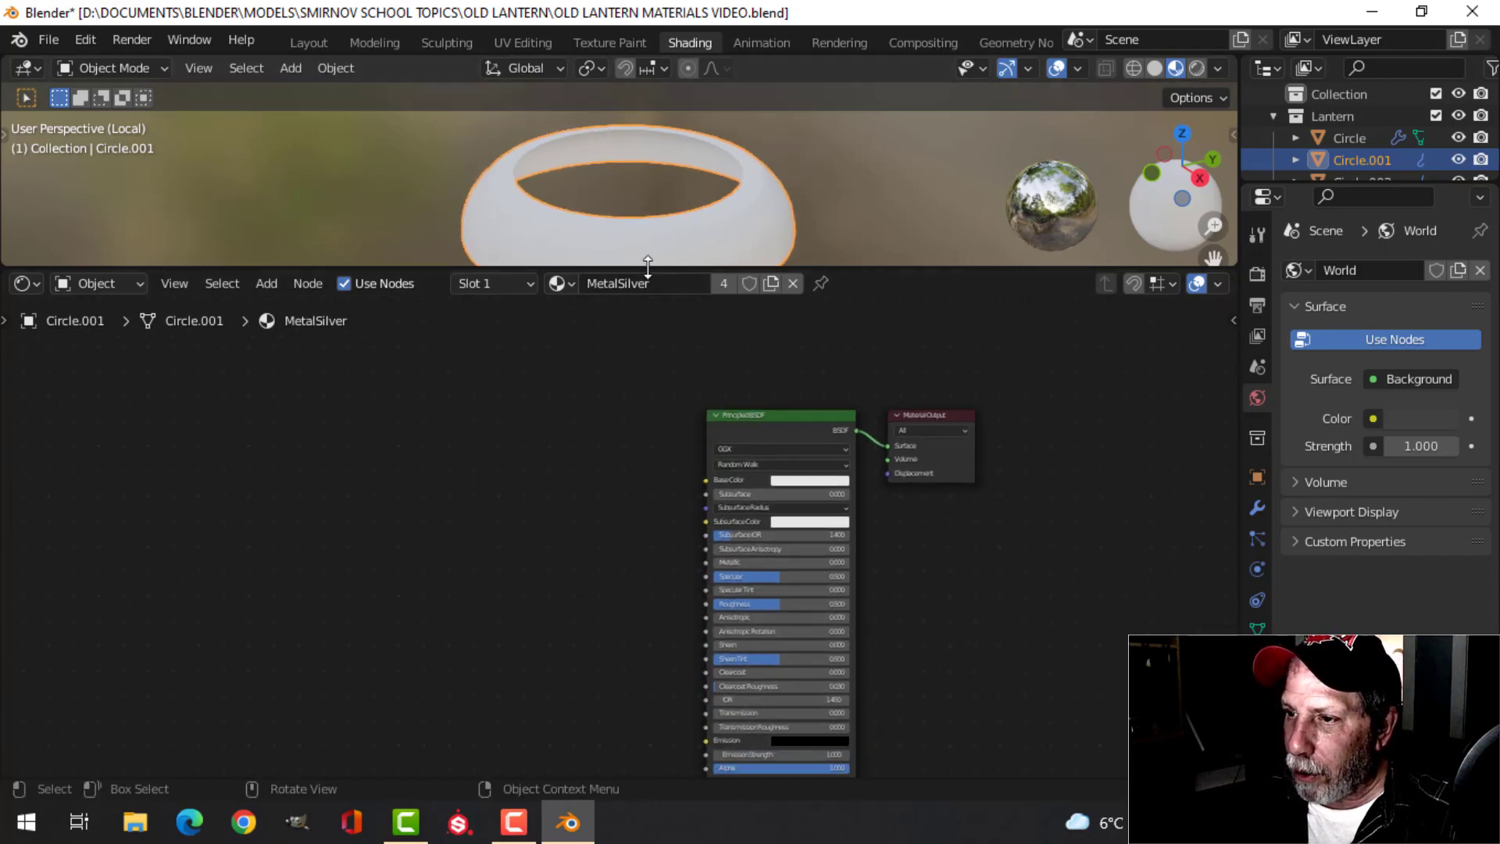
left_click_drag(647, 265, 653, 342)
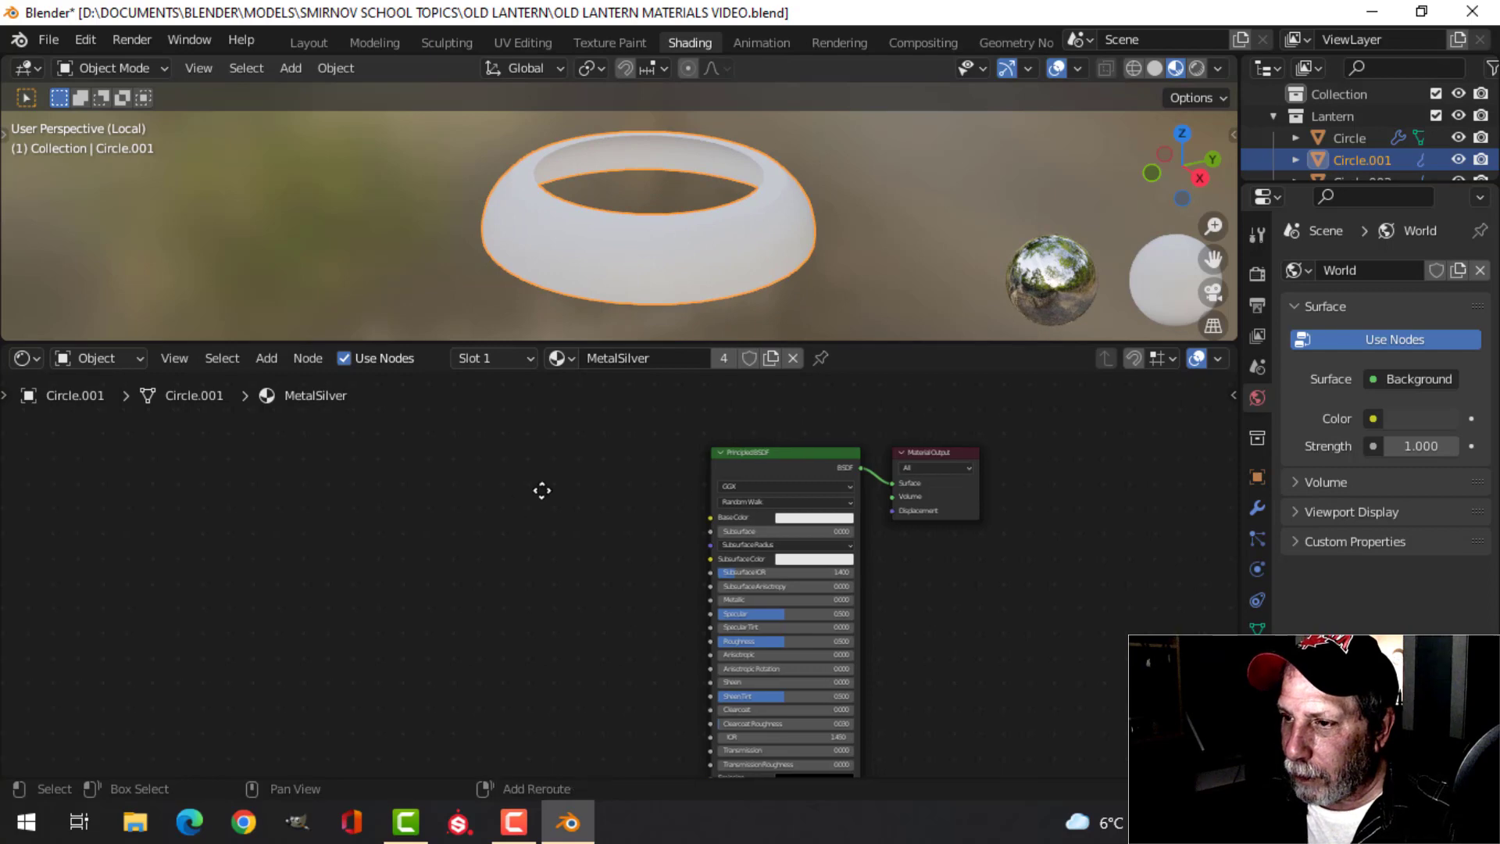
middle_click_drag(542, 491, 588, 511, "shift")
scroll(626, 478, "up", 2)
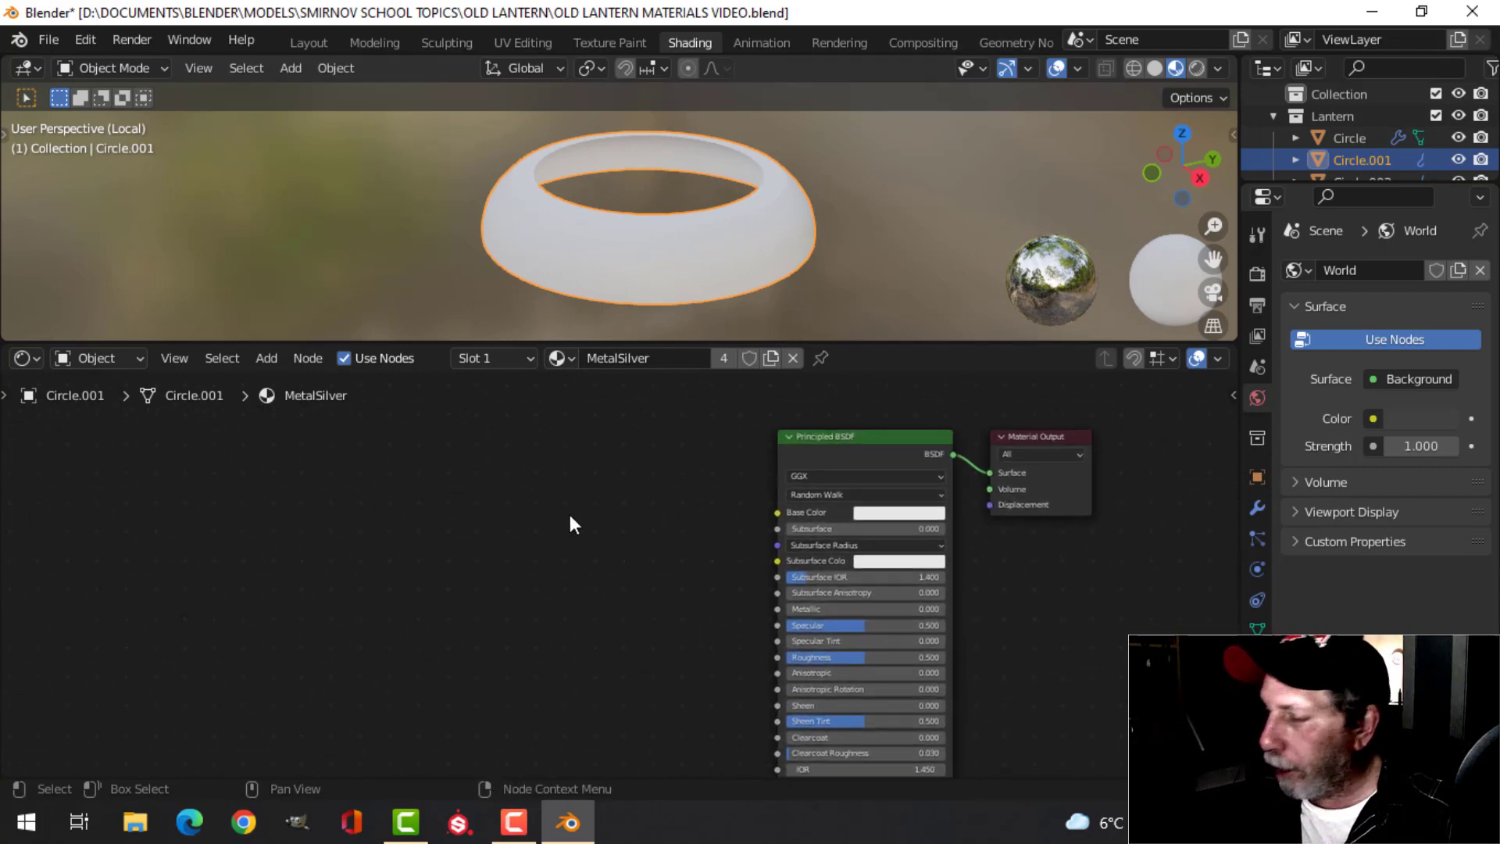
Add a Wave Texture node beside the Principled BSDF in MetalSilver, with connected Texture Coordinate and Mapping nodes
scroll(547, 514, "down", 1)
key("shift+a")
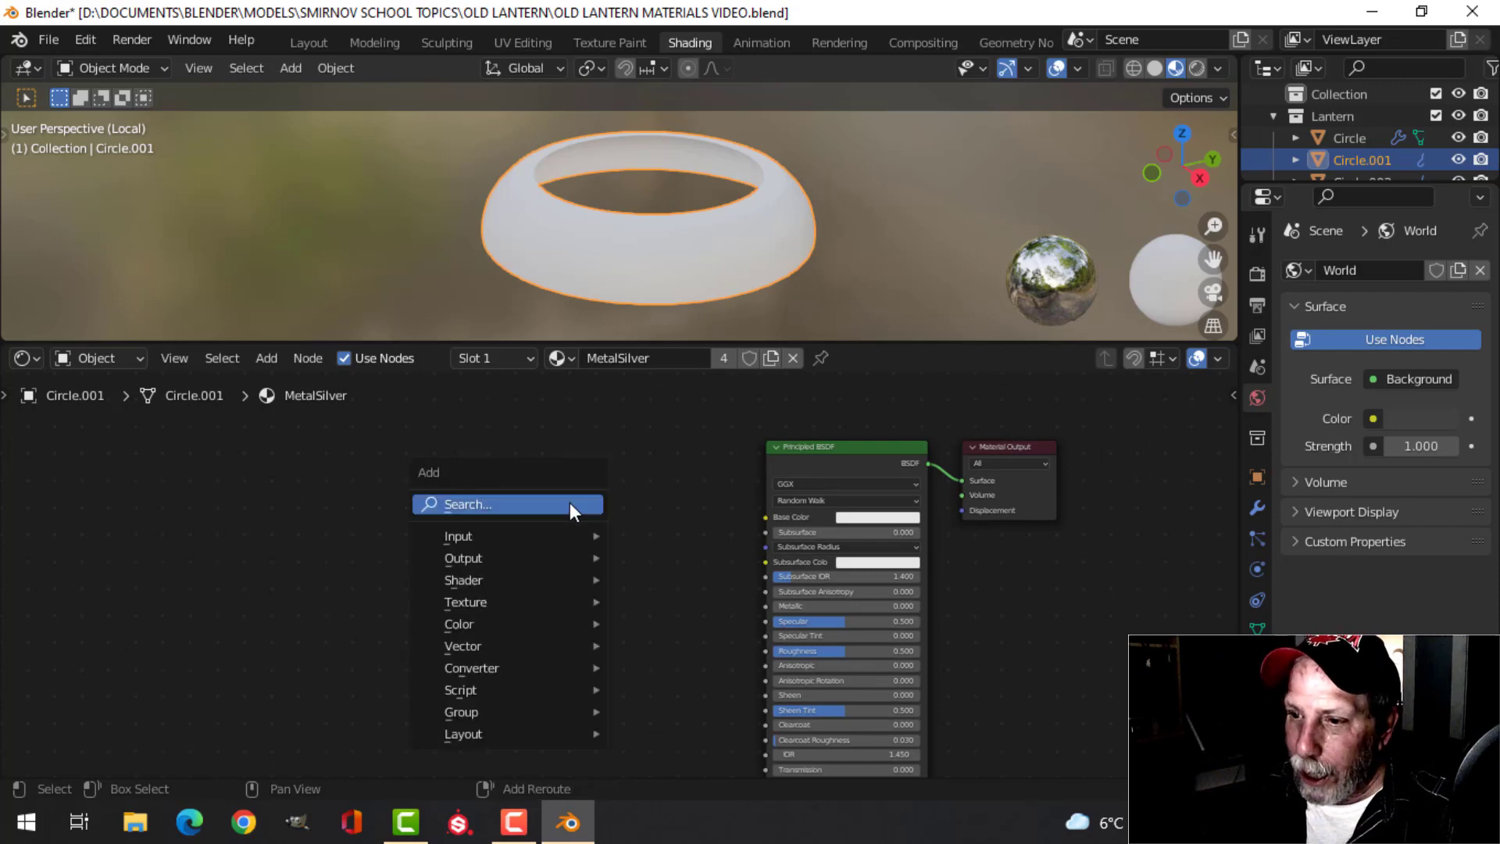
mouse_move(504, 601)
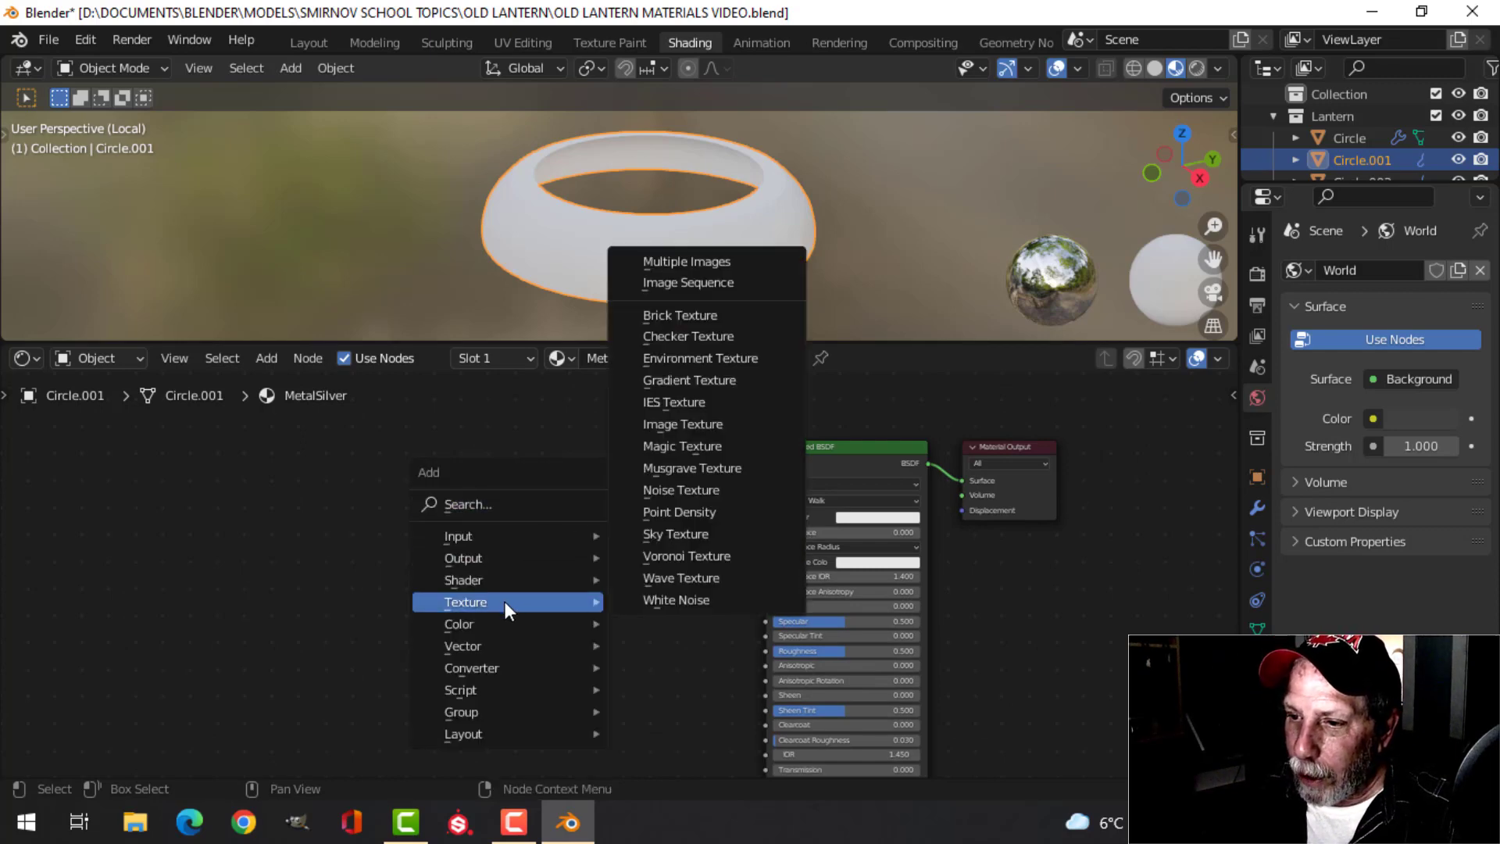
left_click(667, 581)
left_click(428, 476)
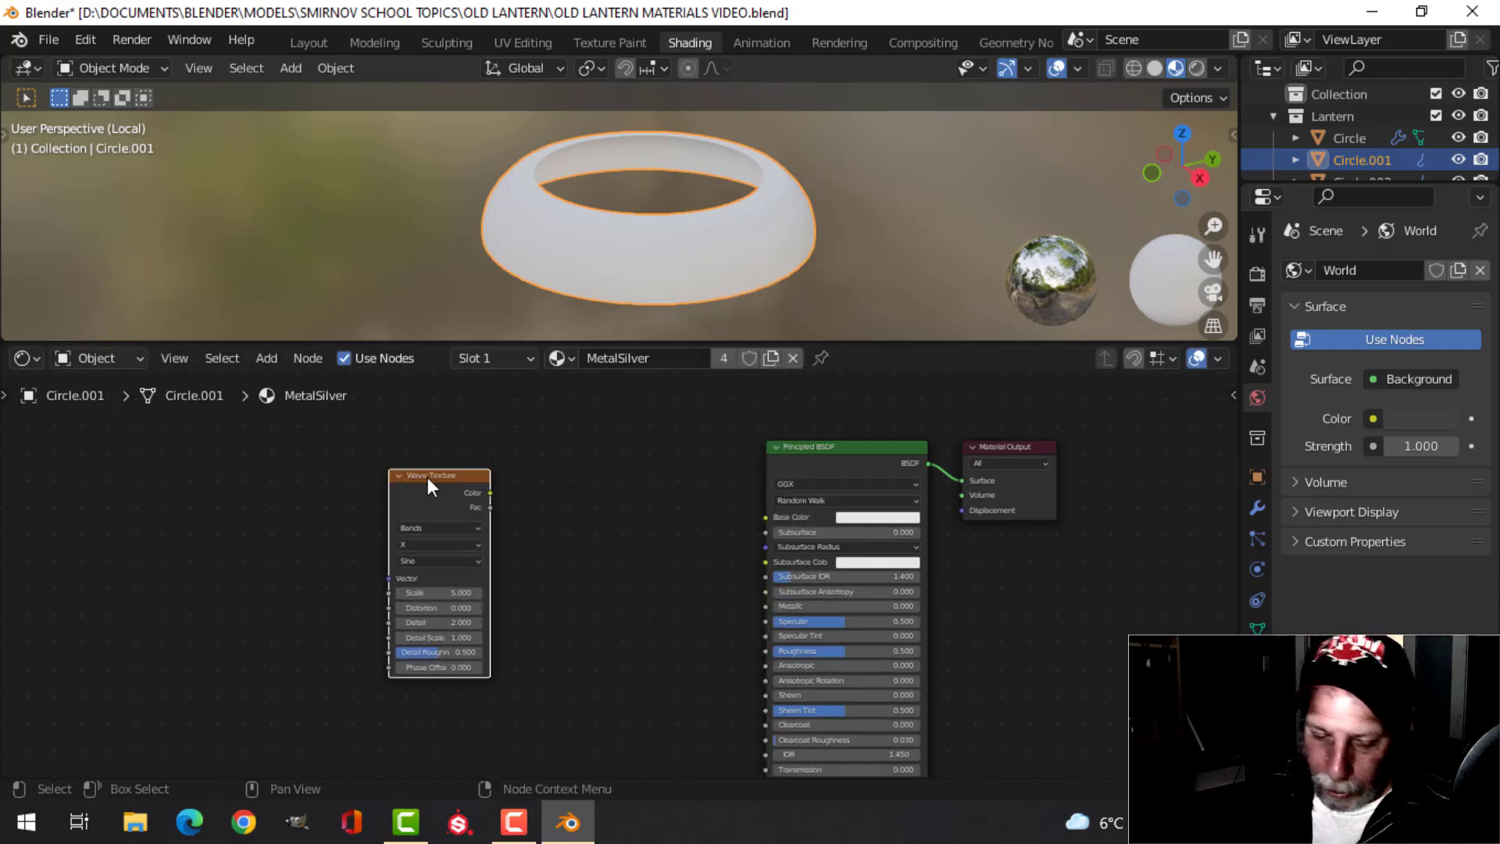
key("ctrl+t")
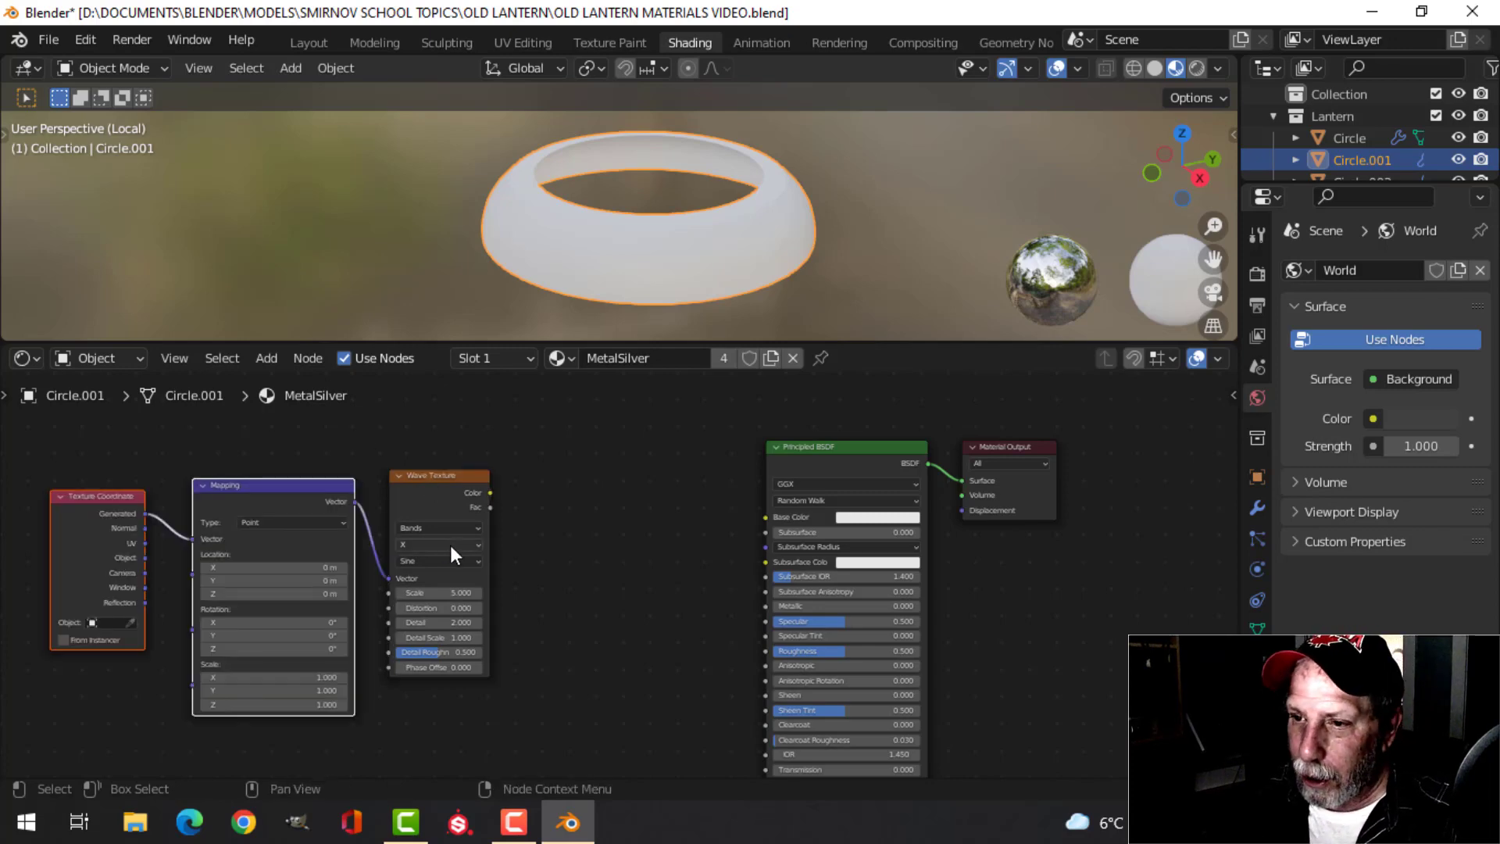
Feed the Mapping node's Vector input from the Texture Coordinate node's Object output instead of Generated
scroll(450, 545, "up", 2)
middle_click_drag(263, 562, 451, 573)
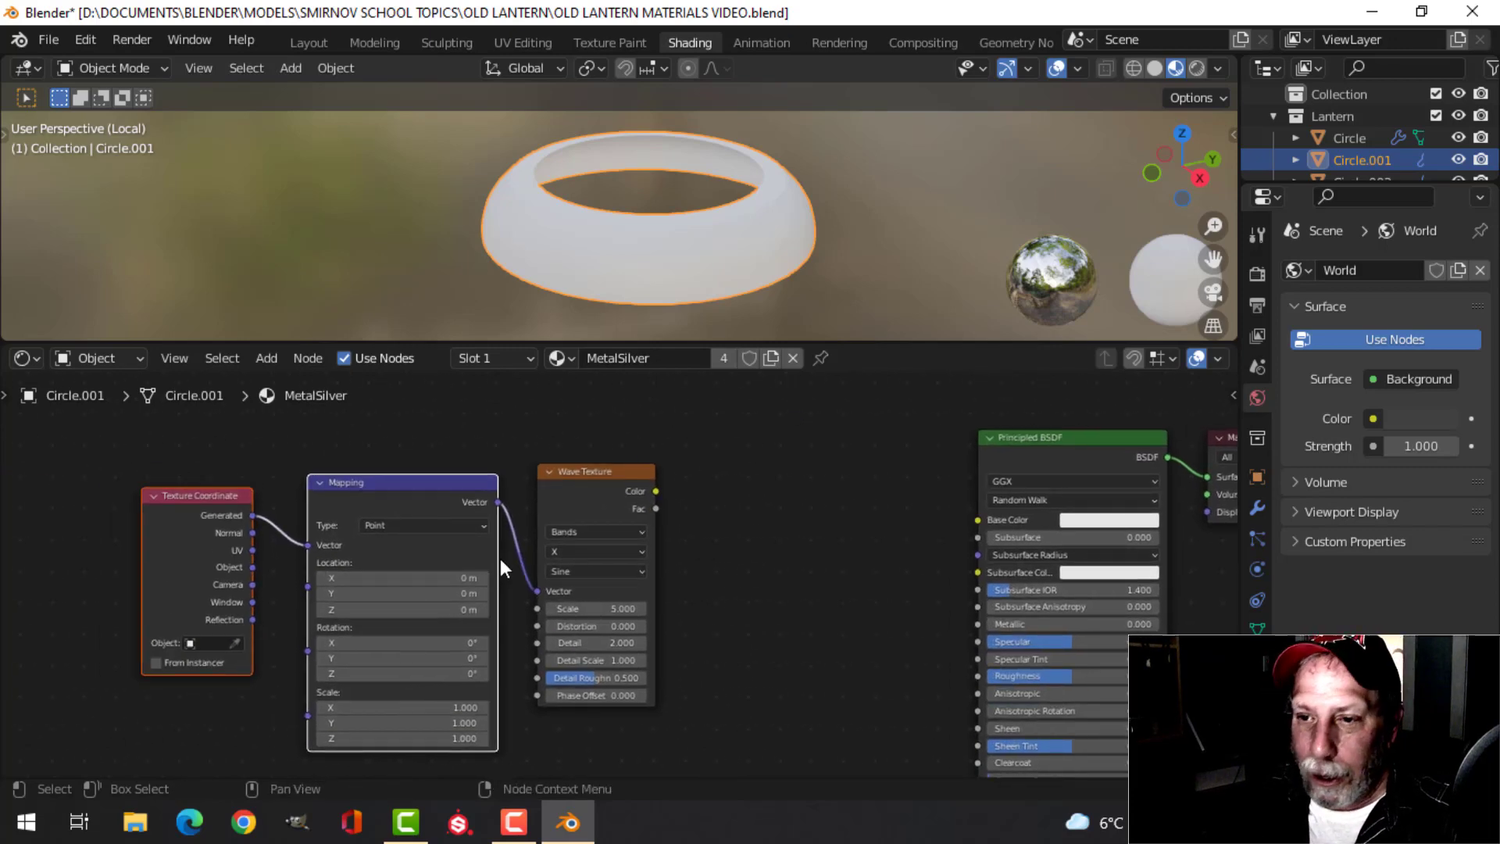
scroll(328, 596, "up", 1)
middle_click_drag(233, 594, 373, 594)
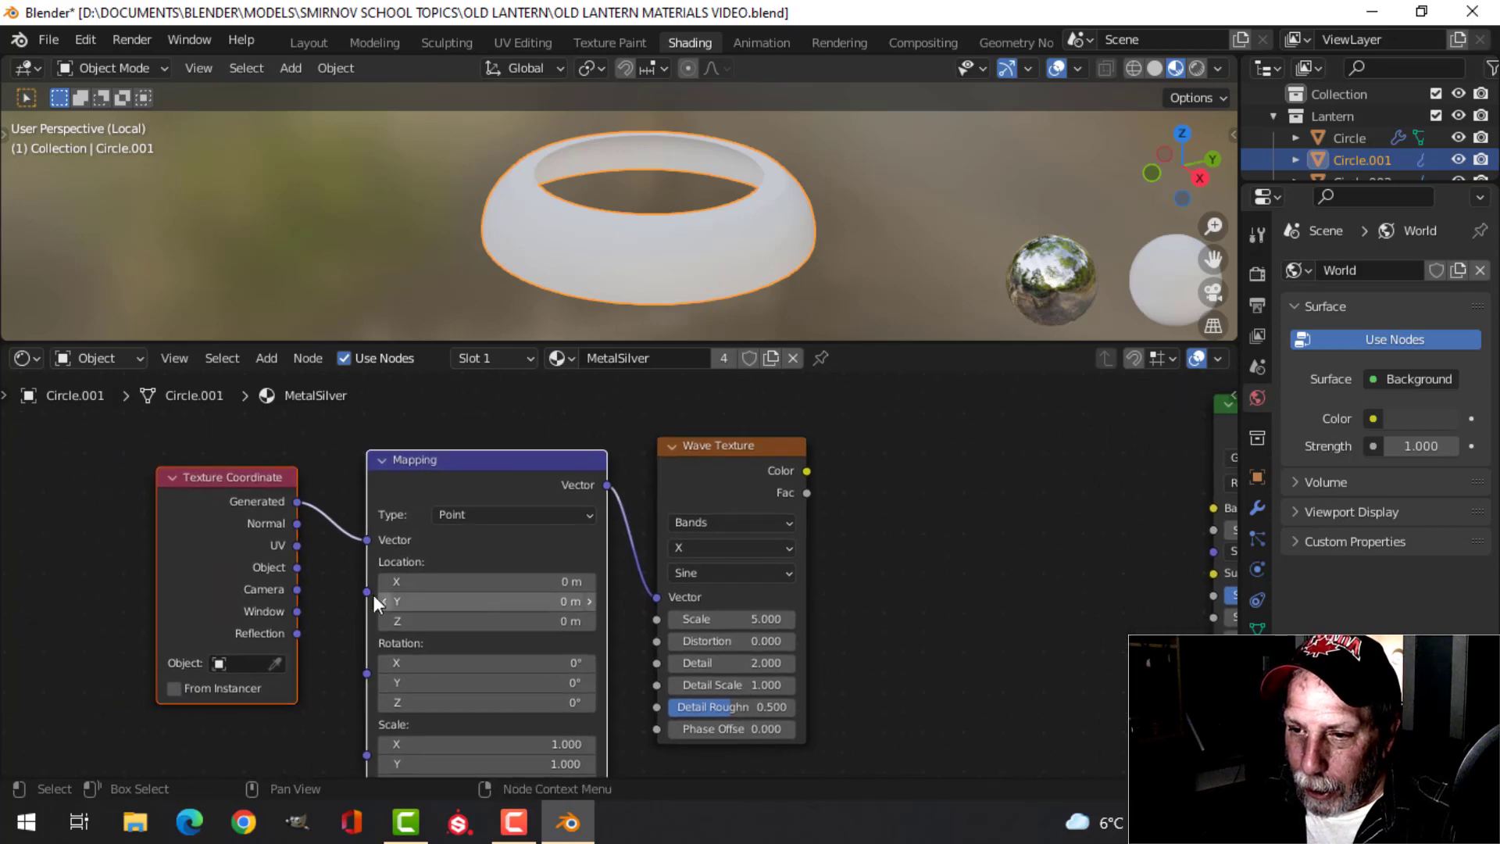
scroll(297, 583, "up", 1)
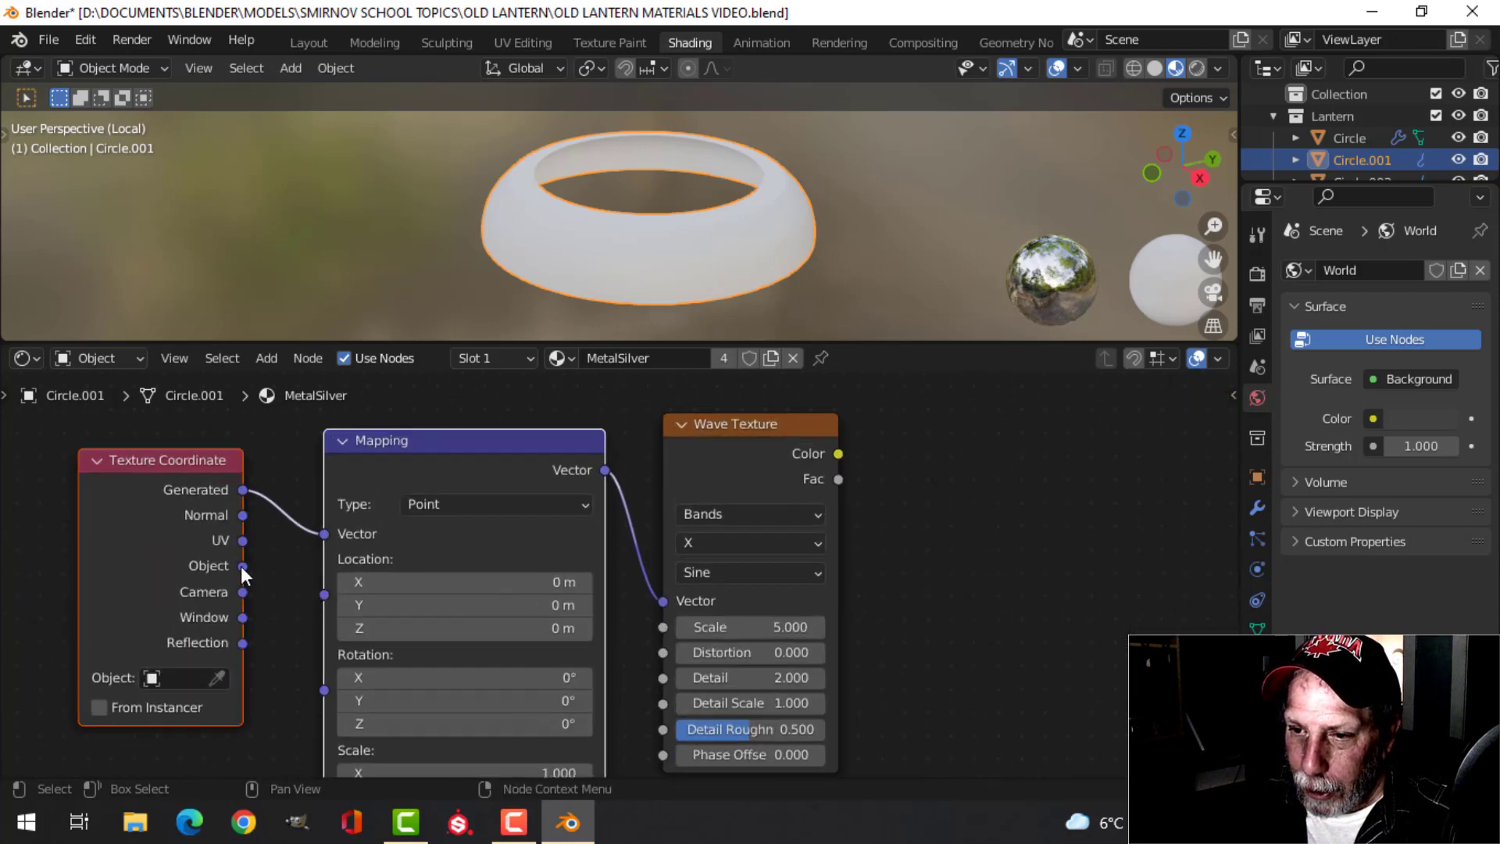
left_click_drag(242, 565, 325, 533)
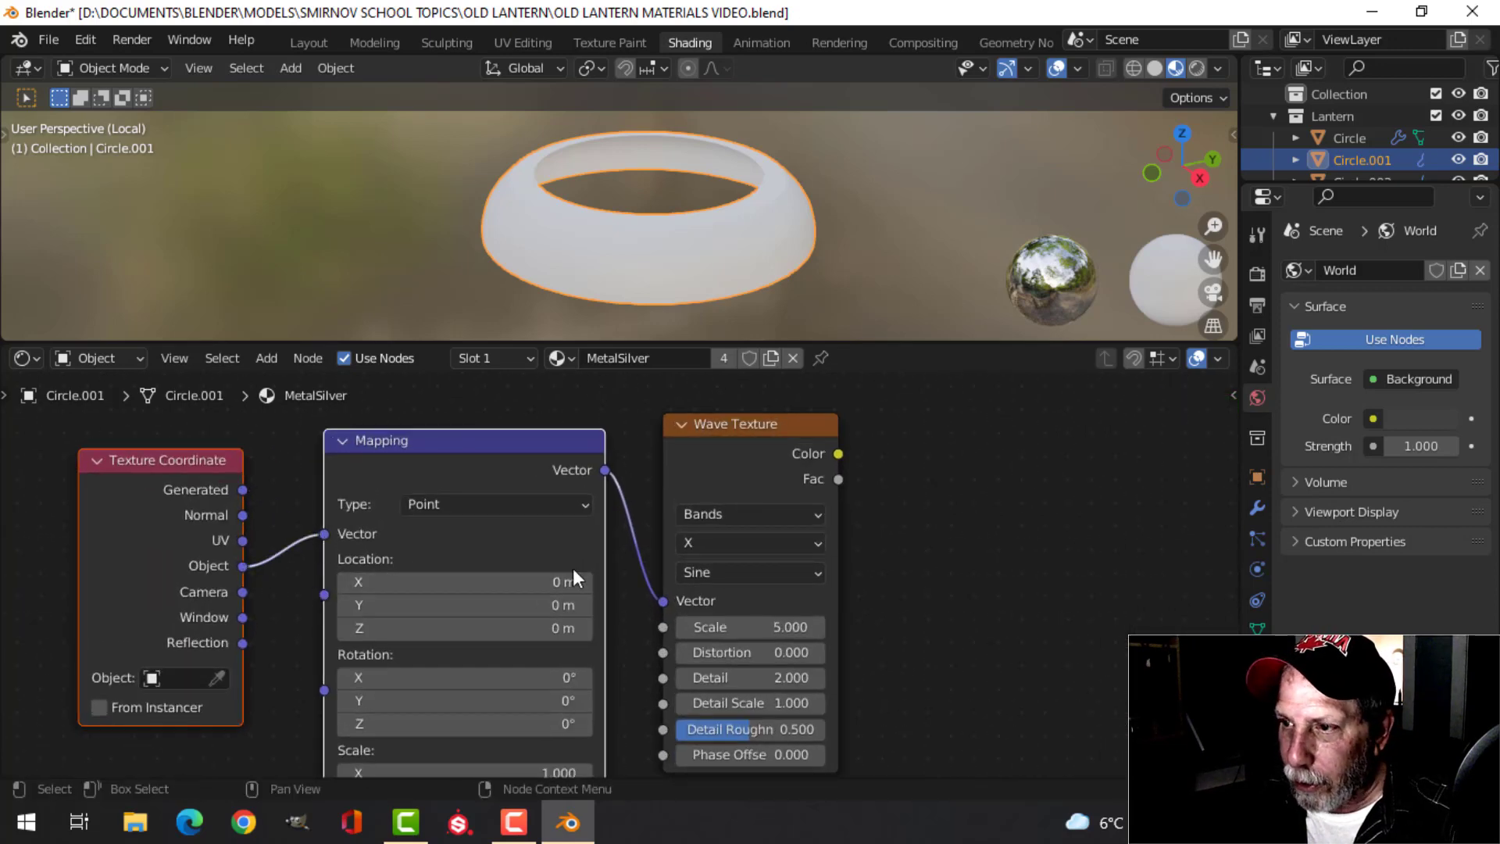
Add a ColorRamp node after the Wave Texture, linking the wave's Color to its Fac and the ramp's Color to the Principled BSDF's Base Color
scroll(586, 570, "down", 1)
middle_click_drag(881, 574, 599, 582)
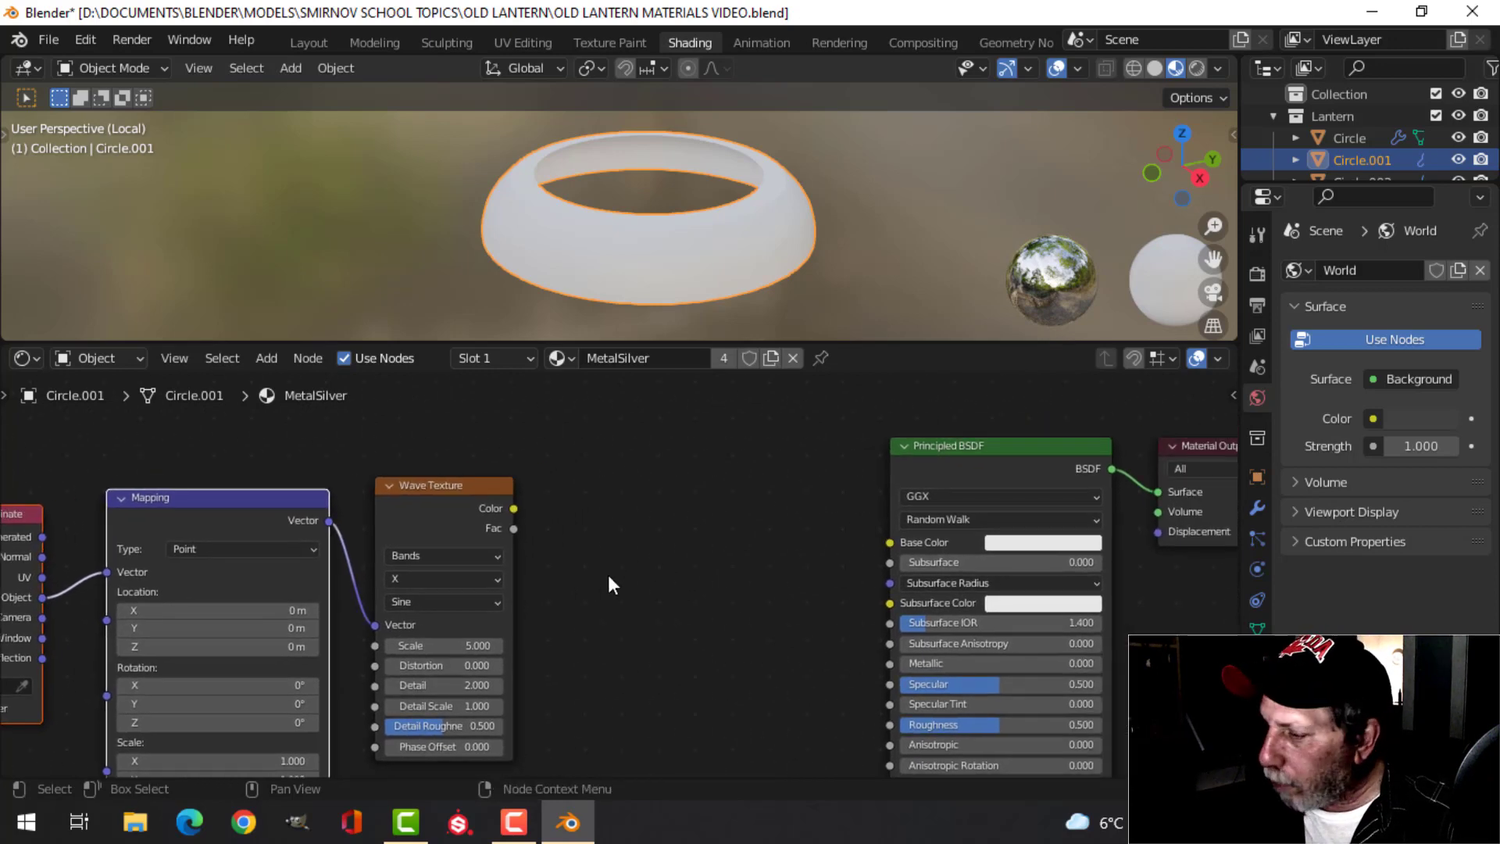
scroll(642, 592, "up", 1)
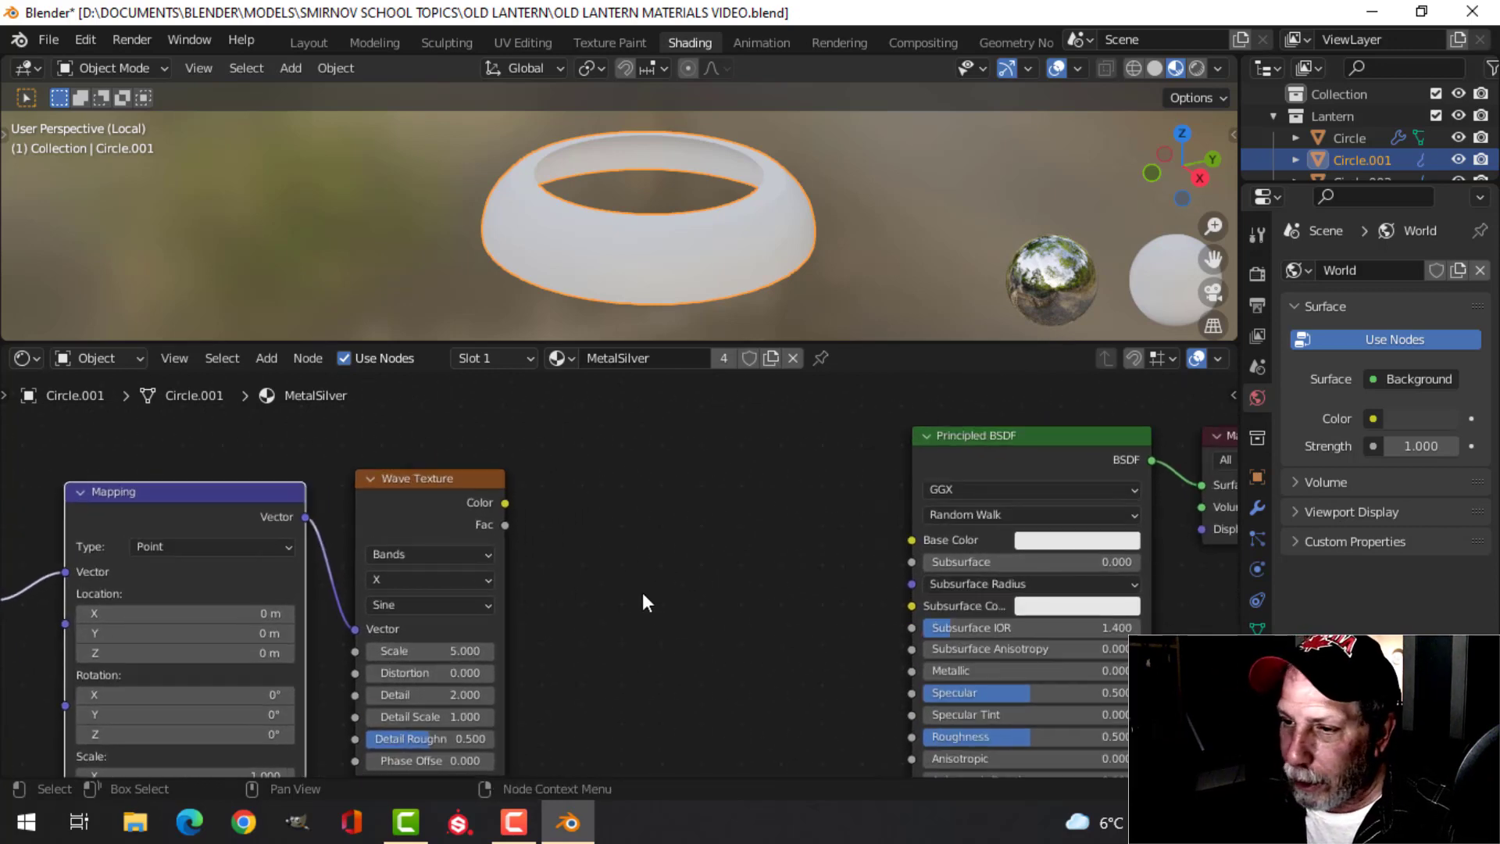
scroll(629, 573, "down", 1)
key("shift+a")
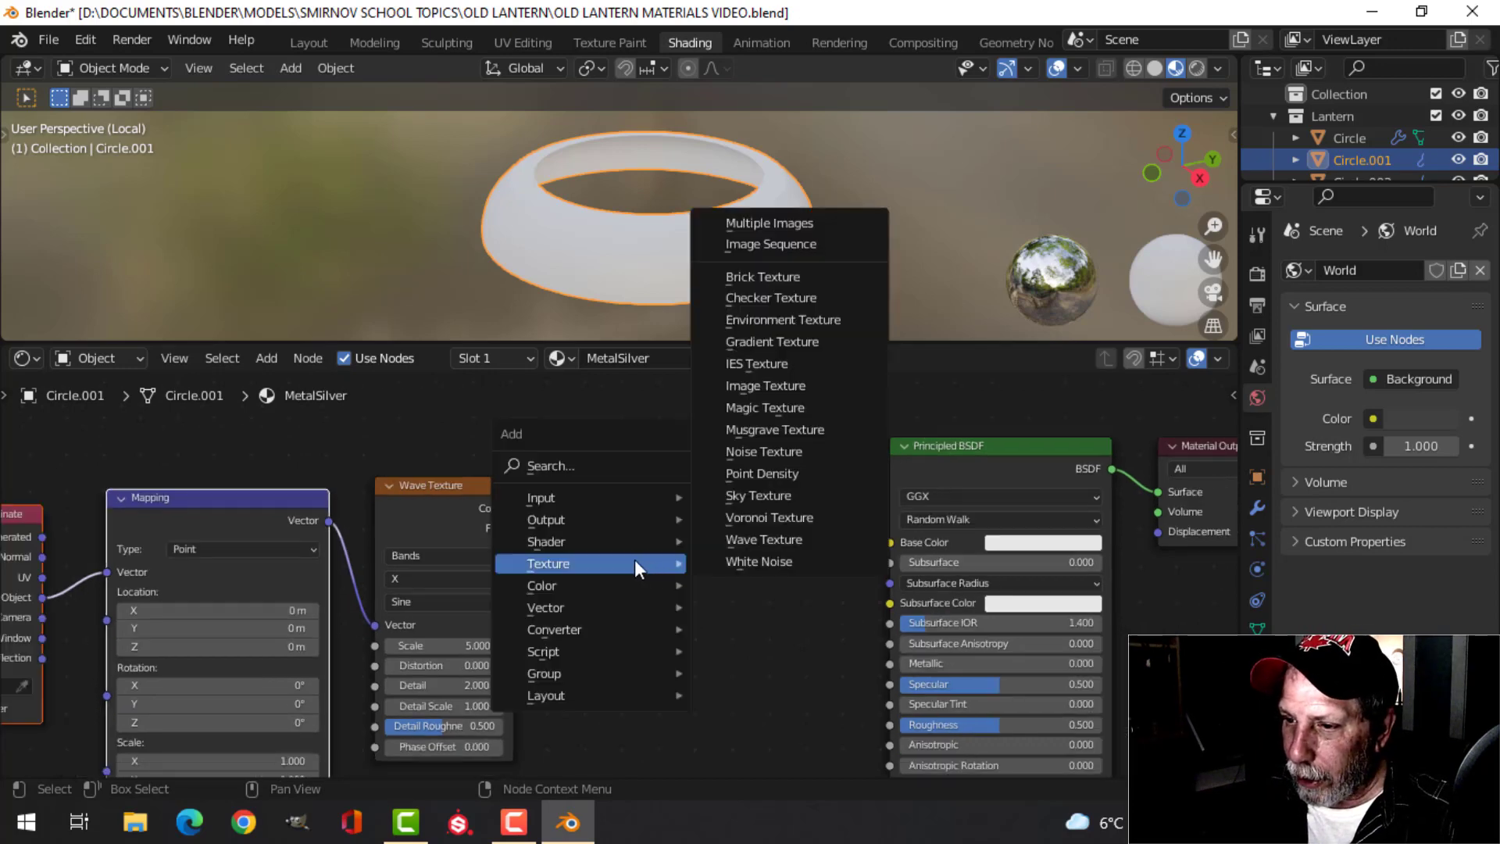
mouse_move(603, 628)
left_click(761, 342)
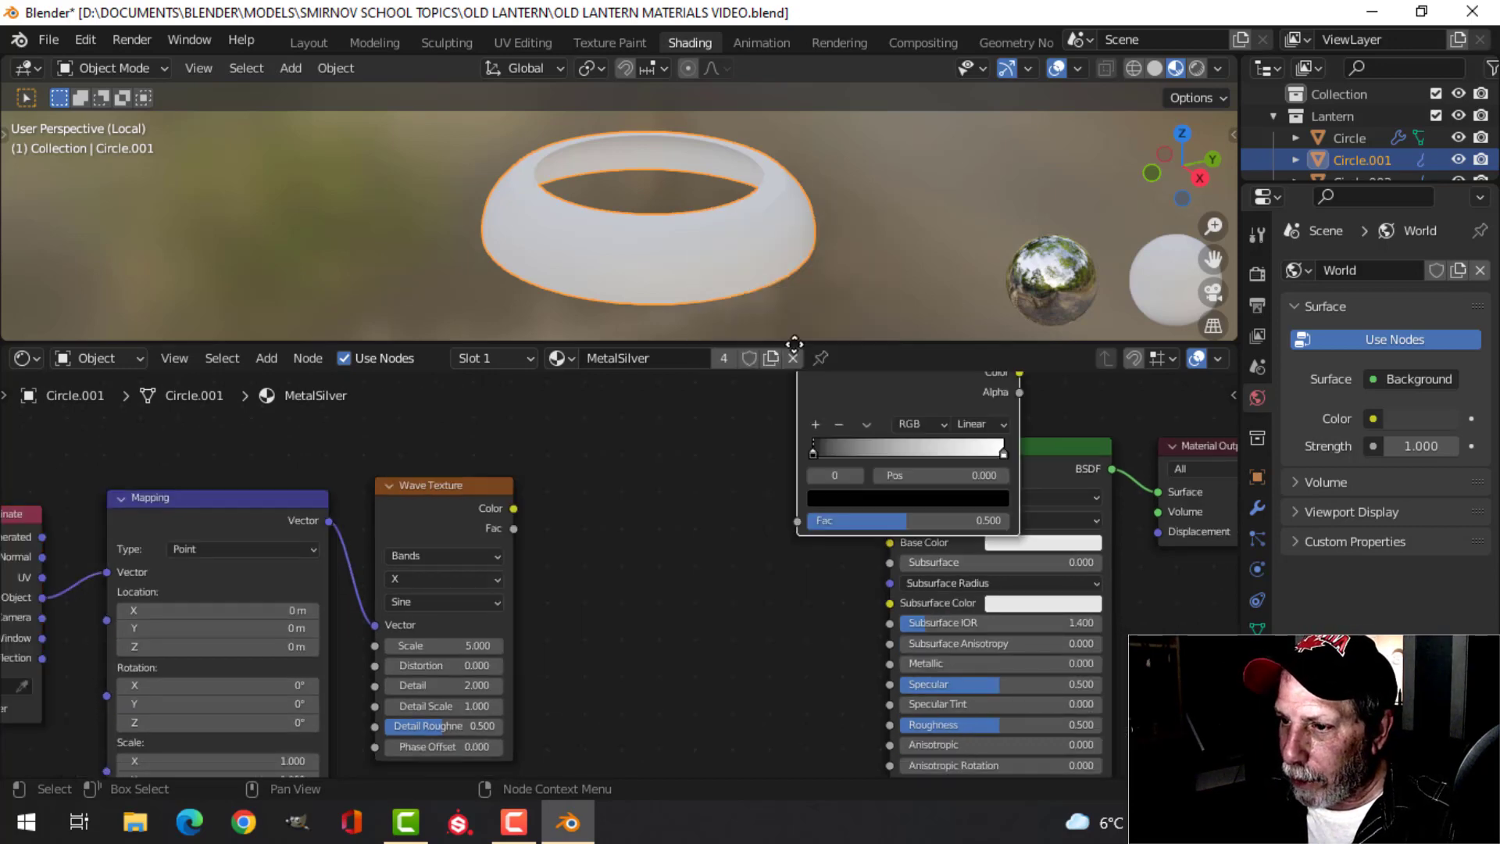
left_click(564, 476)
left_click_drag(515, 508, 568, 649)
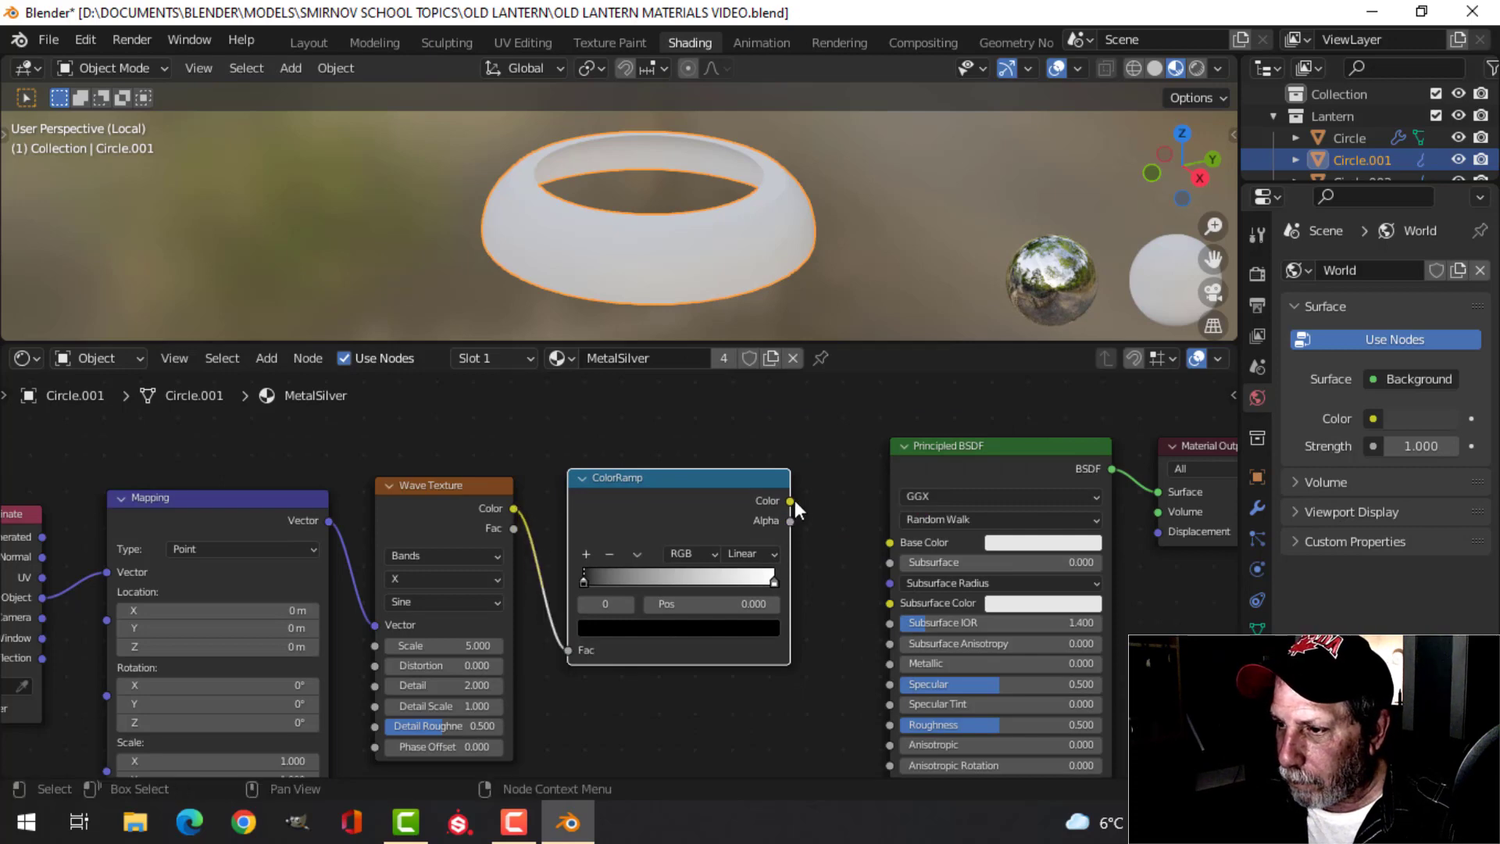
scroll(790, 500, "down", 2)
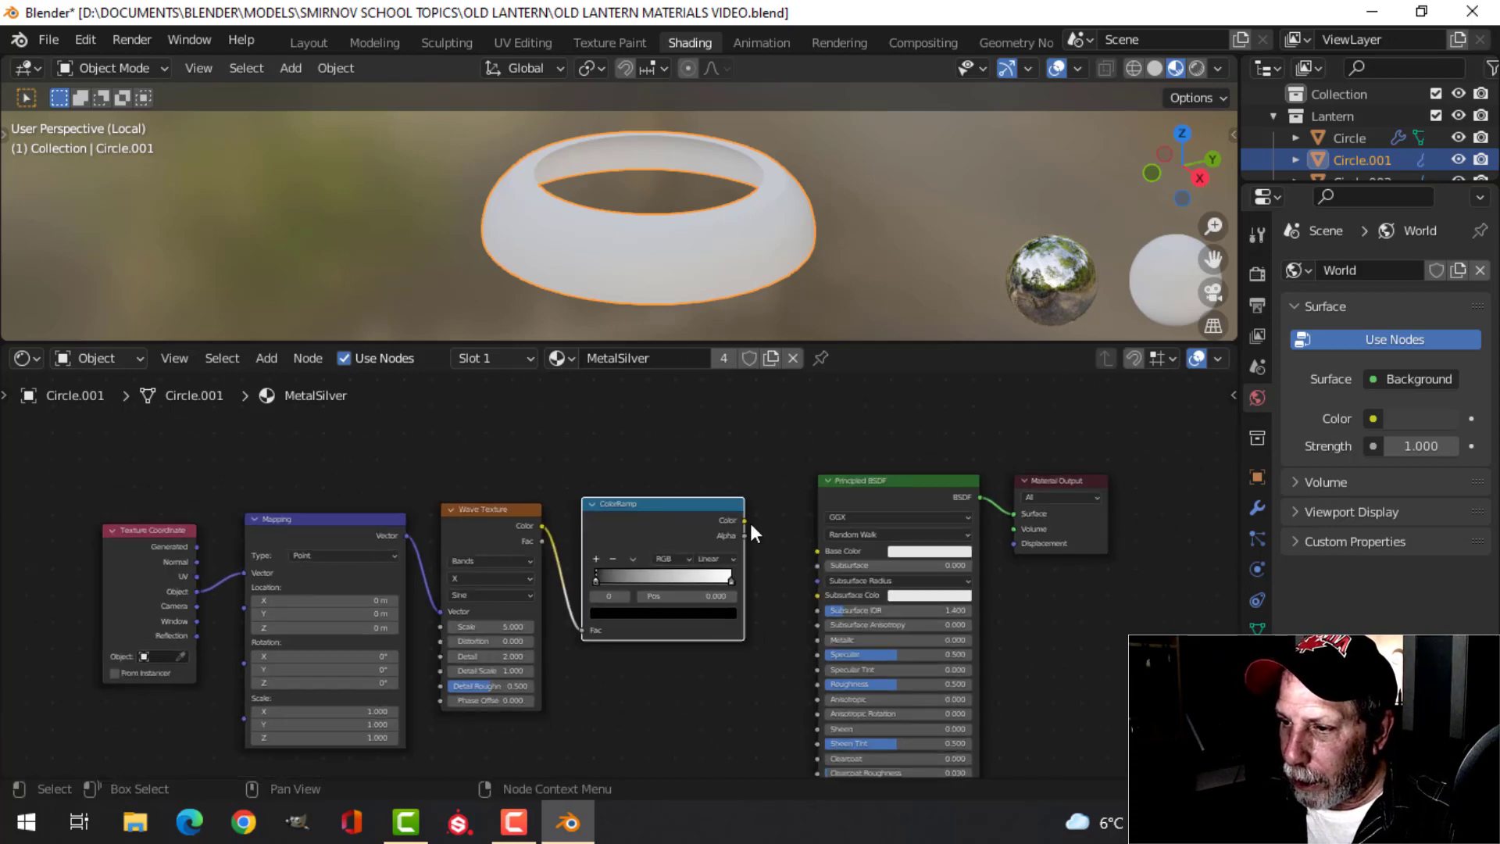
left_click_drag(751, 525, 817, 551)
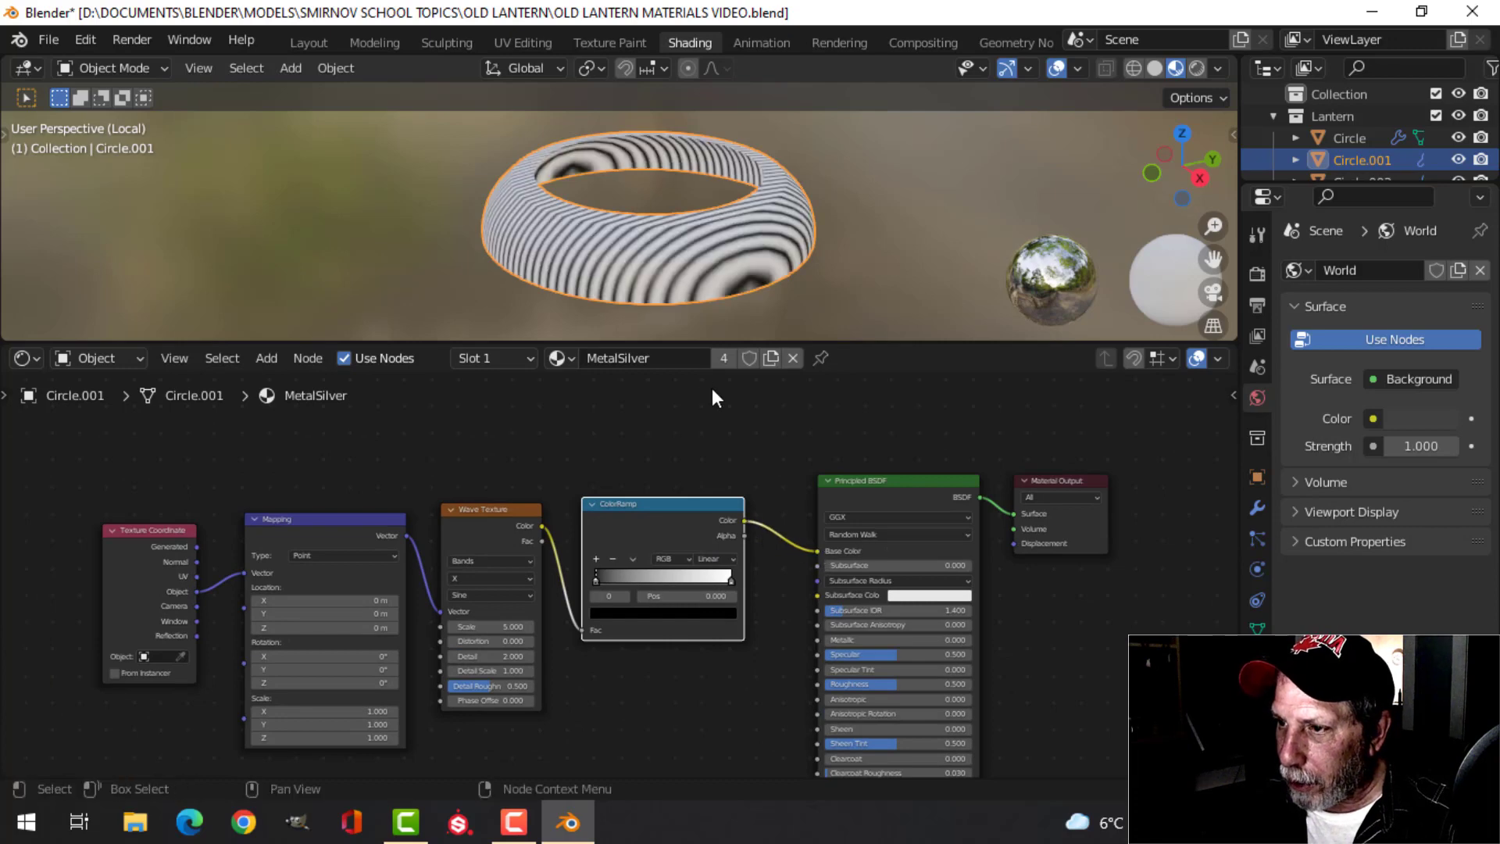
Set the Wave Texture's Scale to 0.1 and orbit around the ring to check the broader bands
scroll(546, 578, "down", 1)
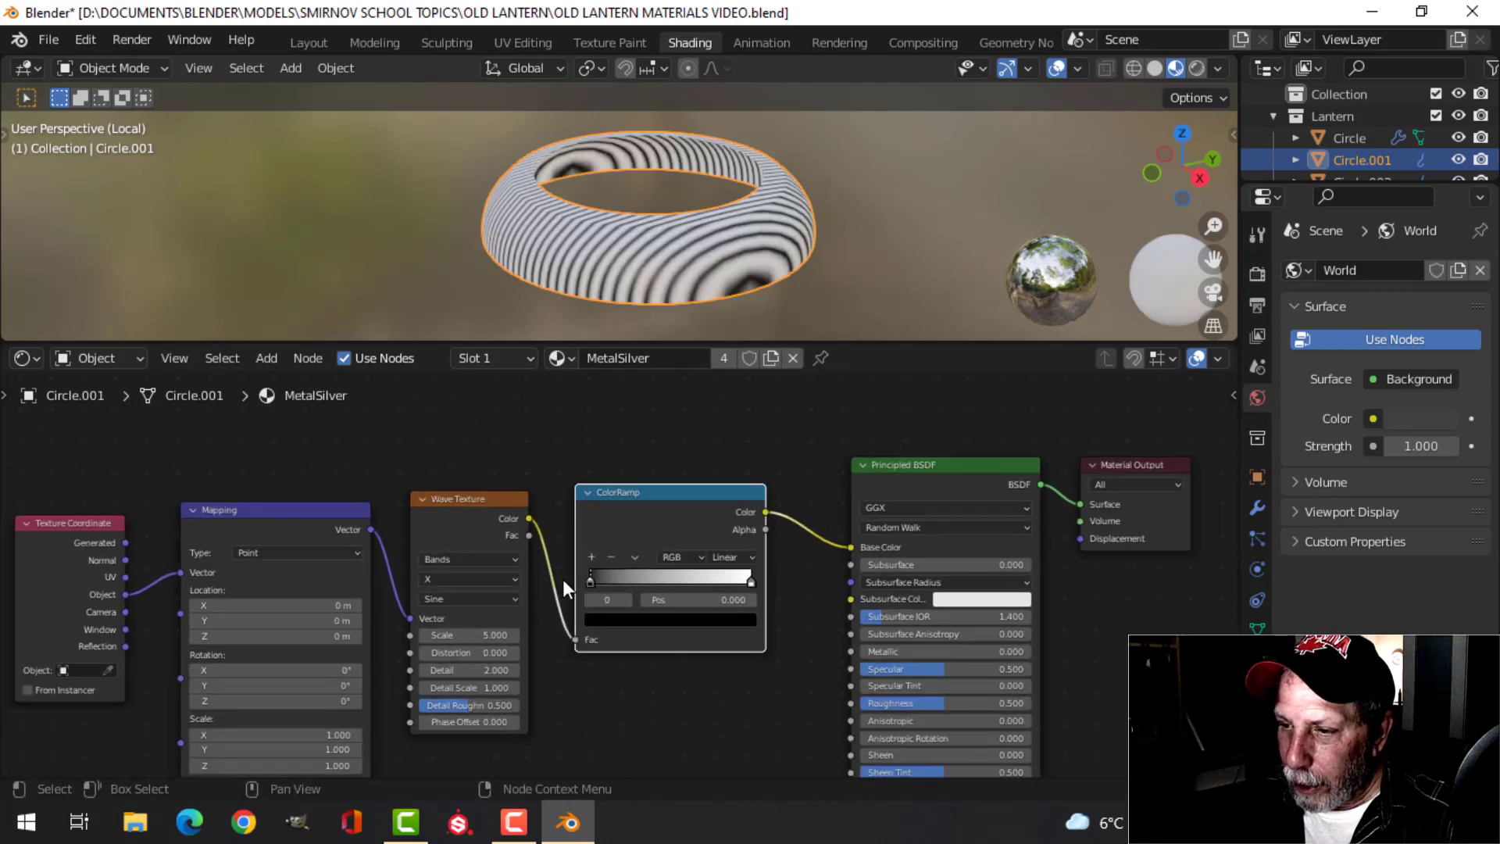
middle_click_drag(635, 687, 689, 660, "shift")
scroll(672, 626, "up", 1)
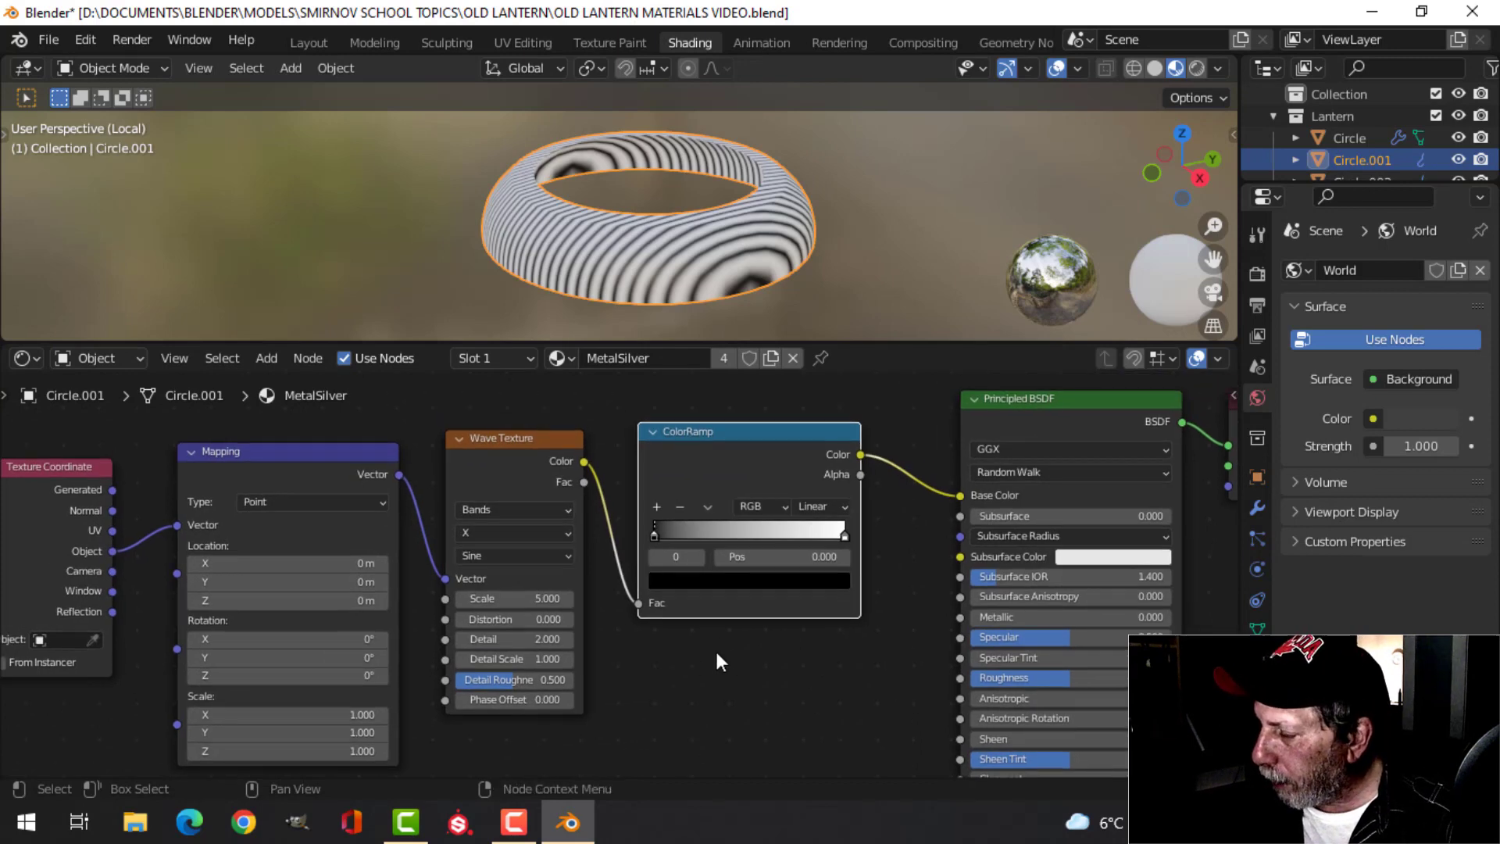
scroll(713, 647, "up", 1)
left_click(504, 602)
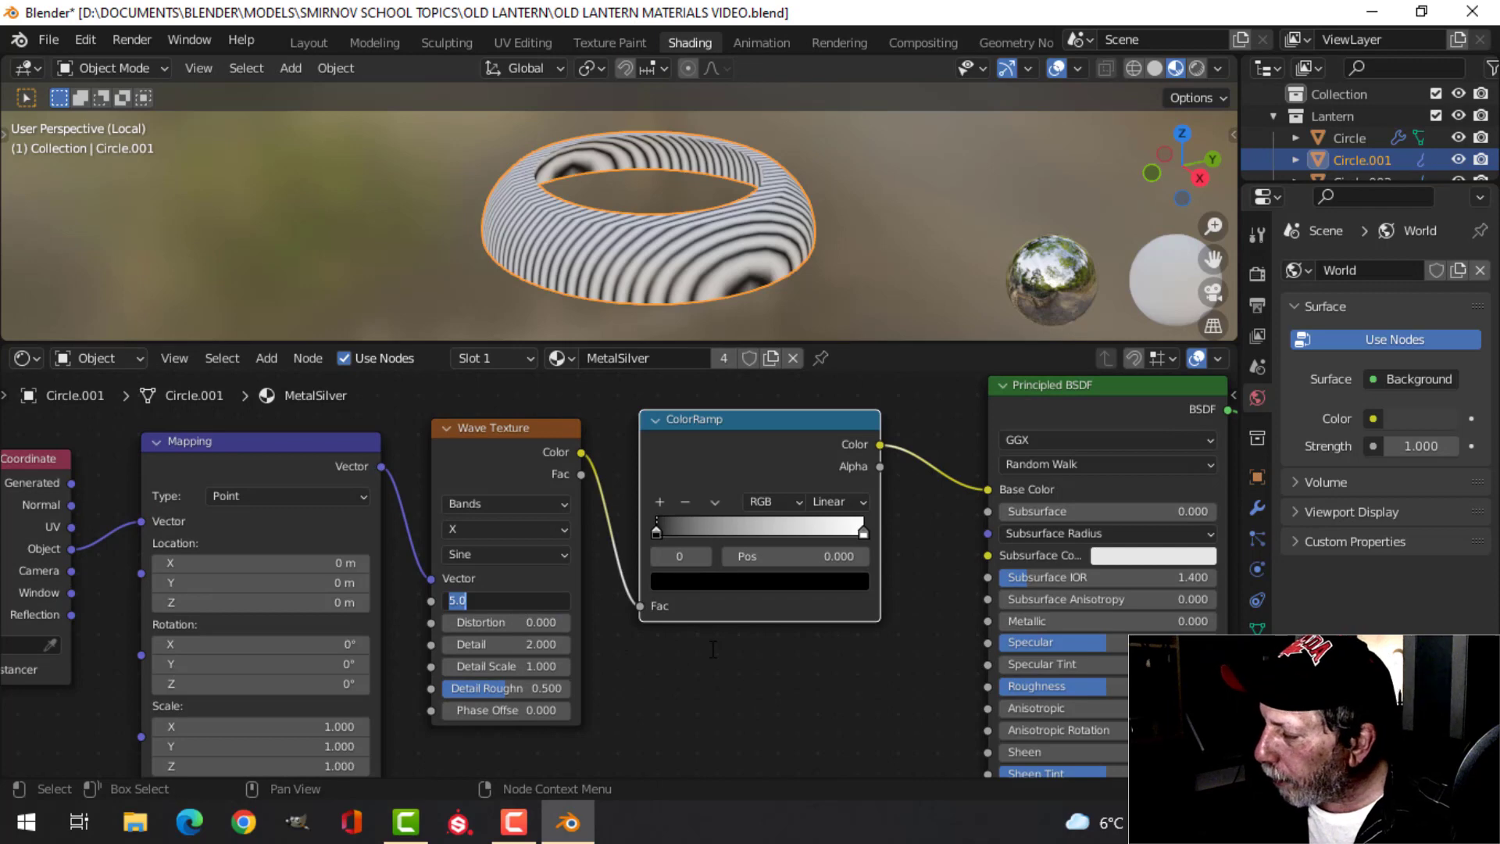
type("1")
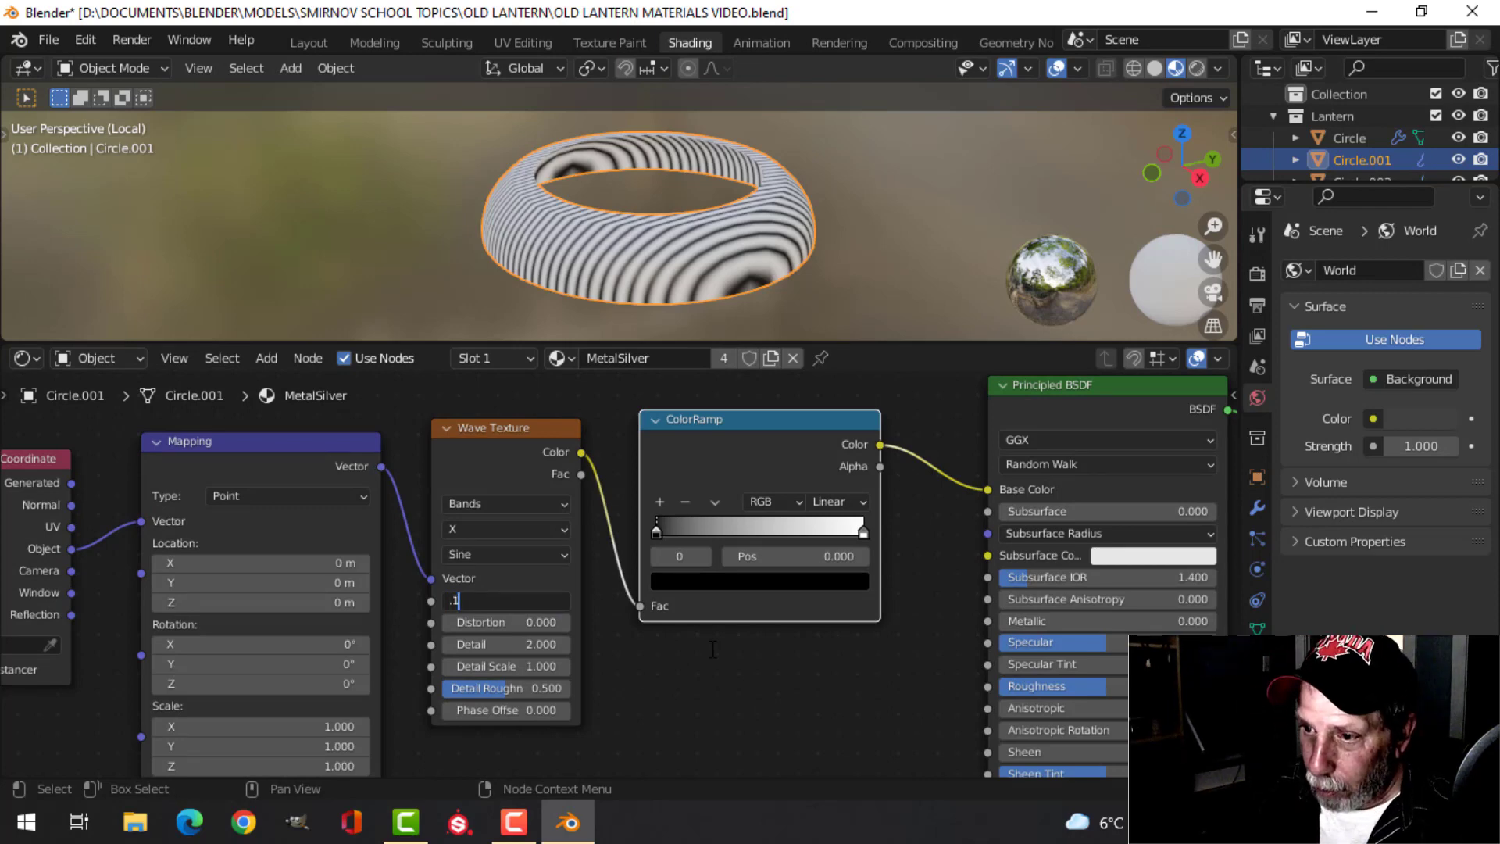
key("Return")
middle_click_drag(625, 285, 749, 256)
Set the Wave Texture's Distortion to 75 and its Detail to 16
scroll(627, 657, "up", 1)
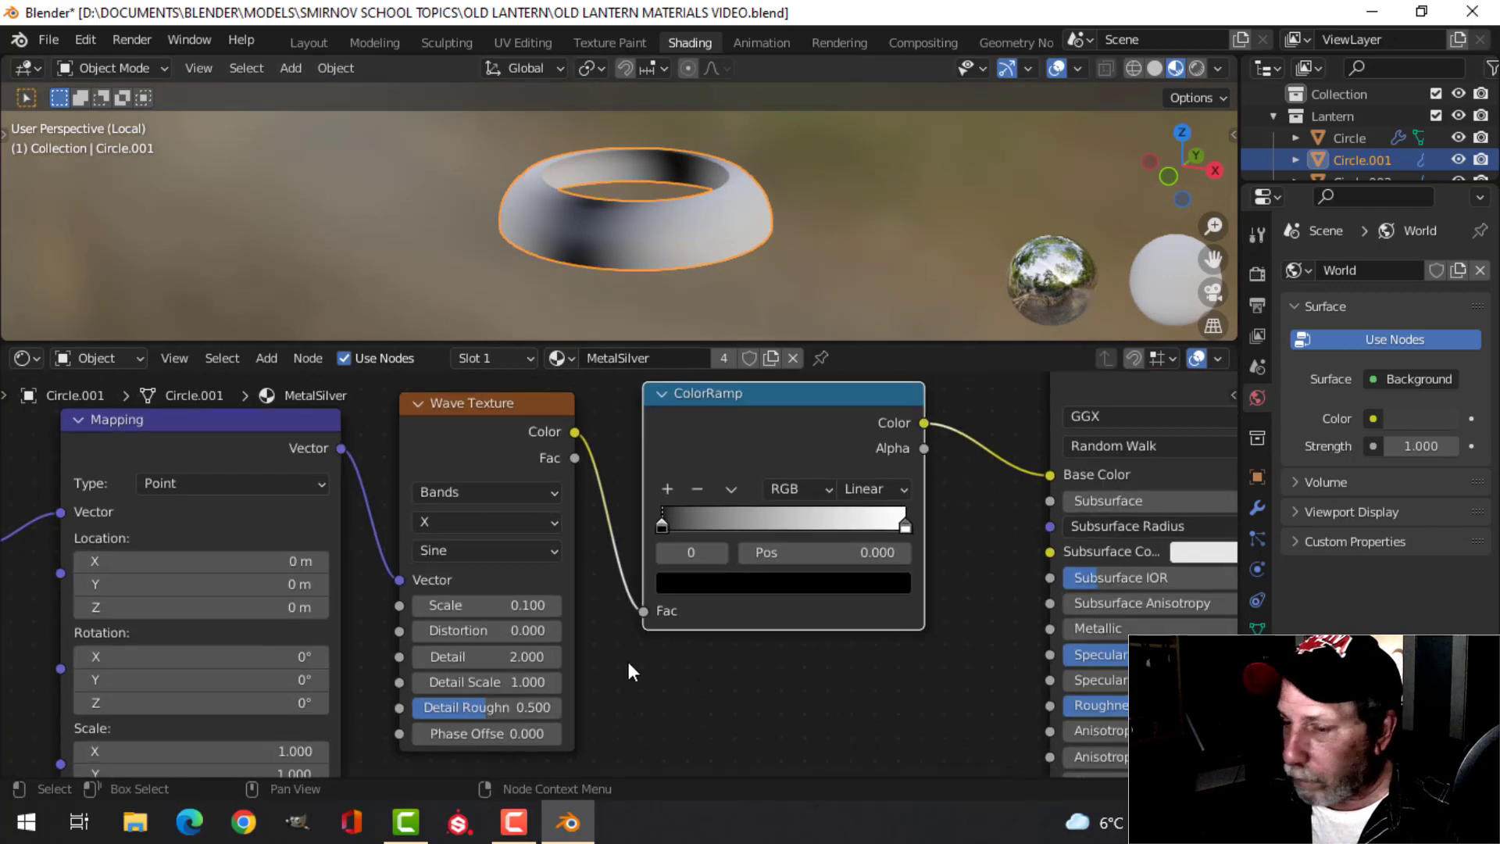
scroll(625, 662, "up", 1)
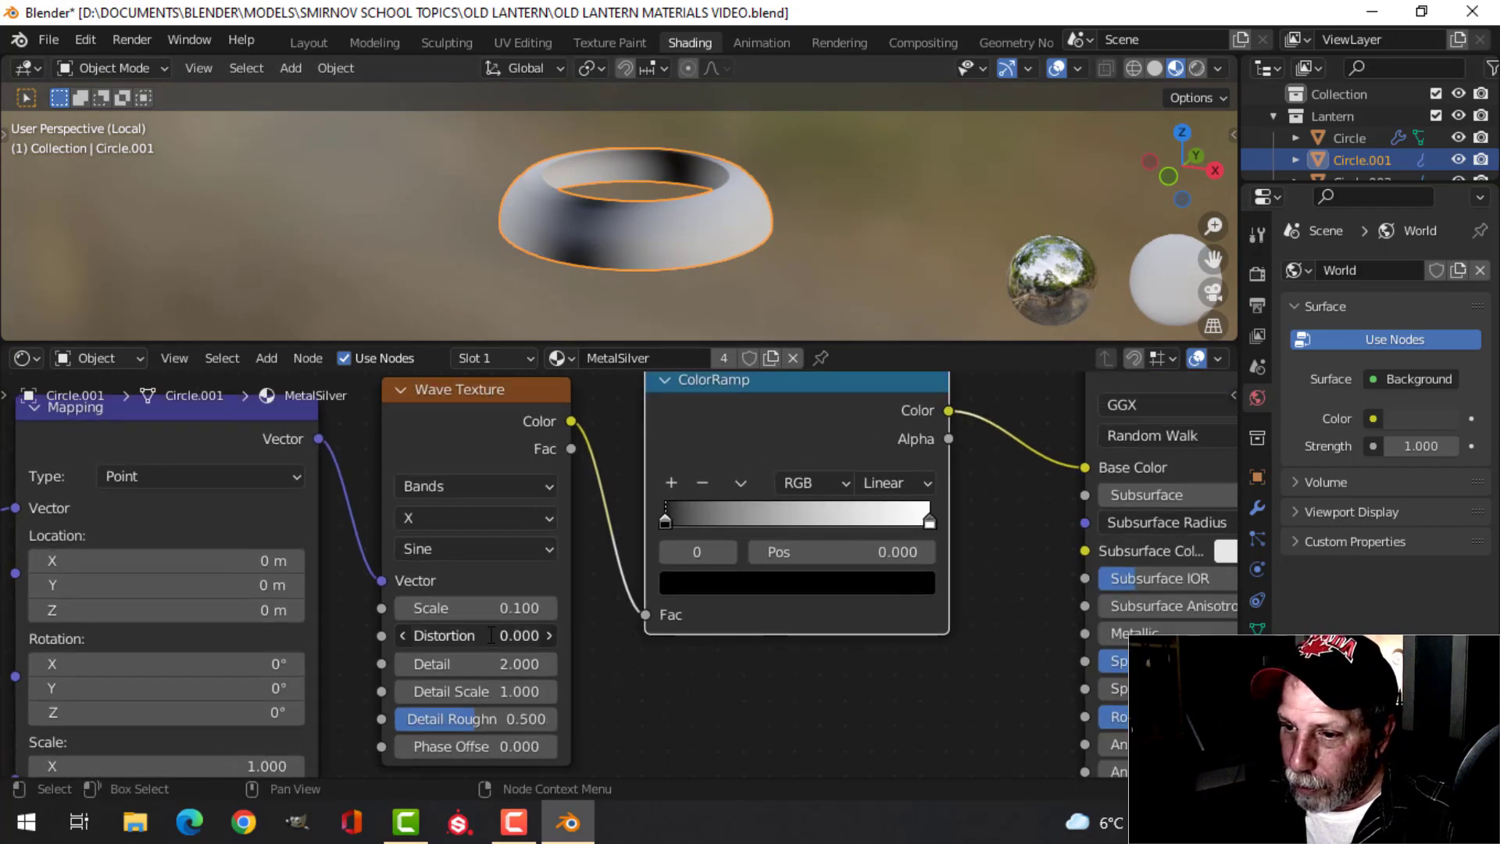
left_click(539, 635)
type("7")
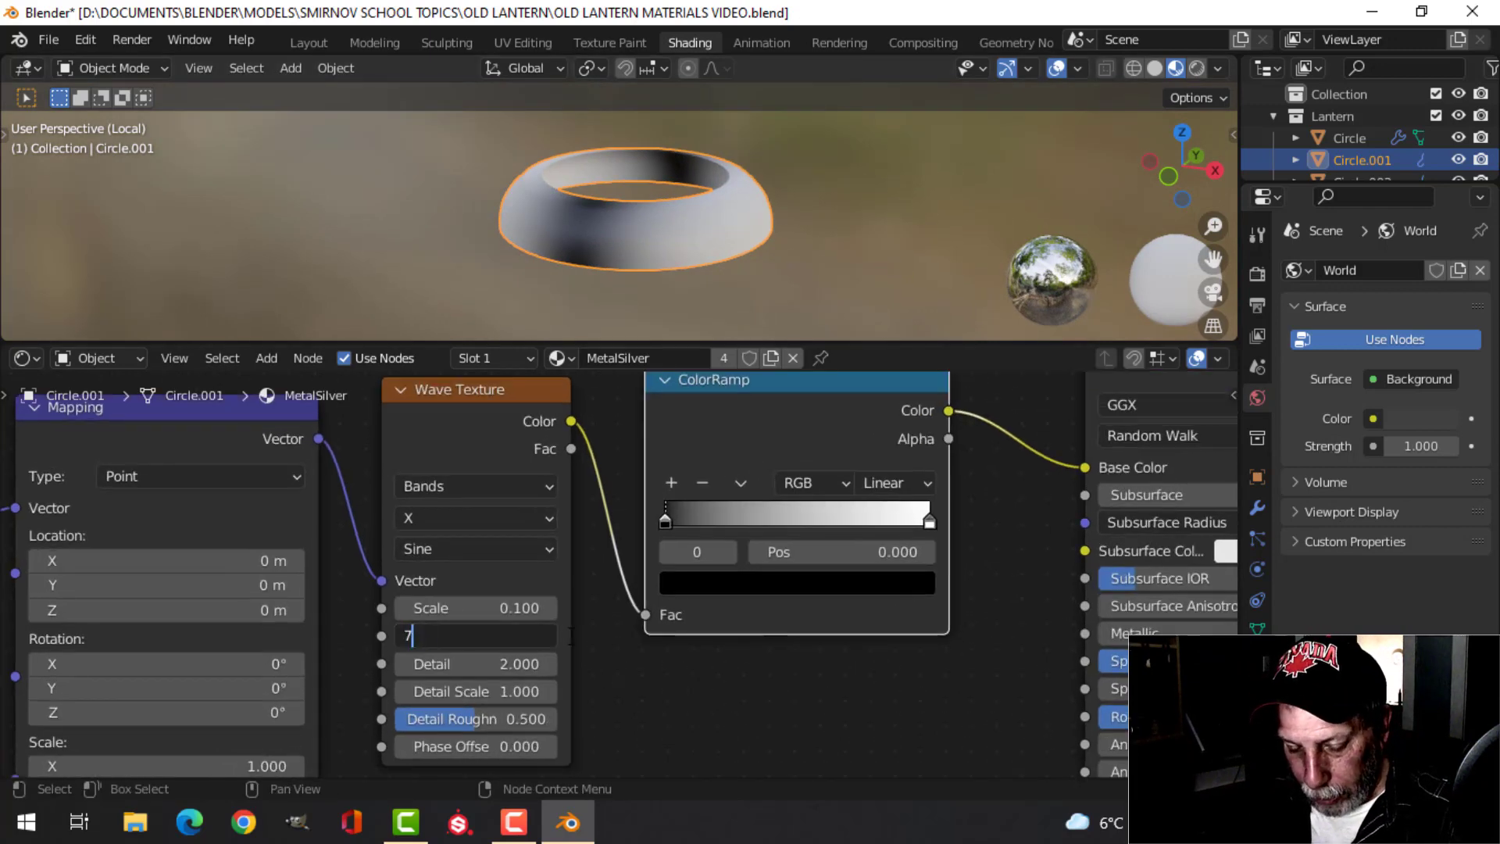
type("5")
key("Return")
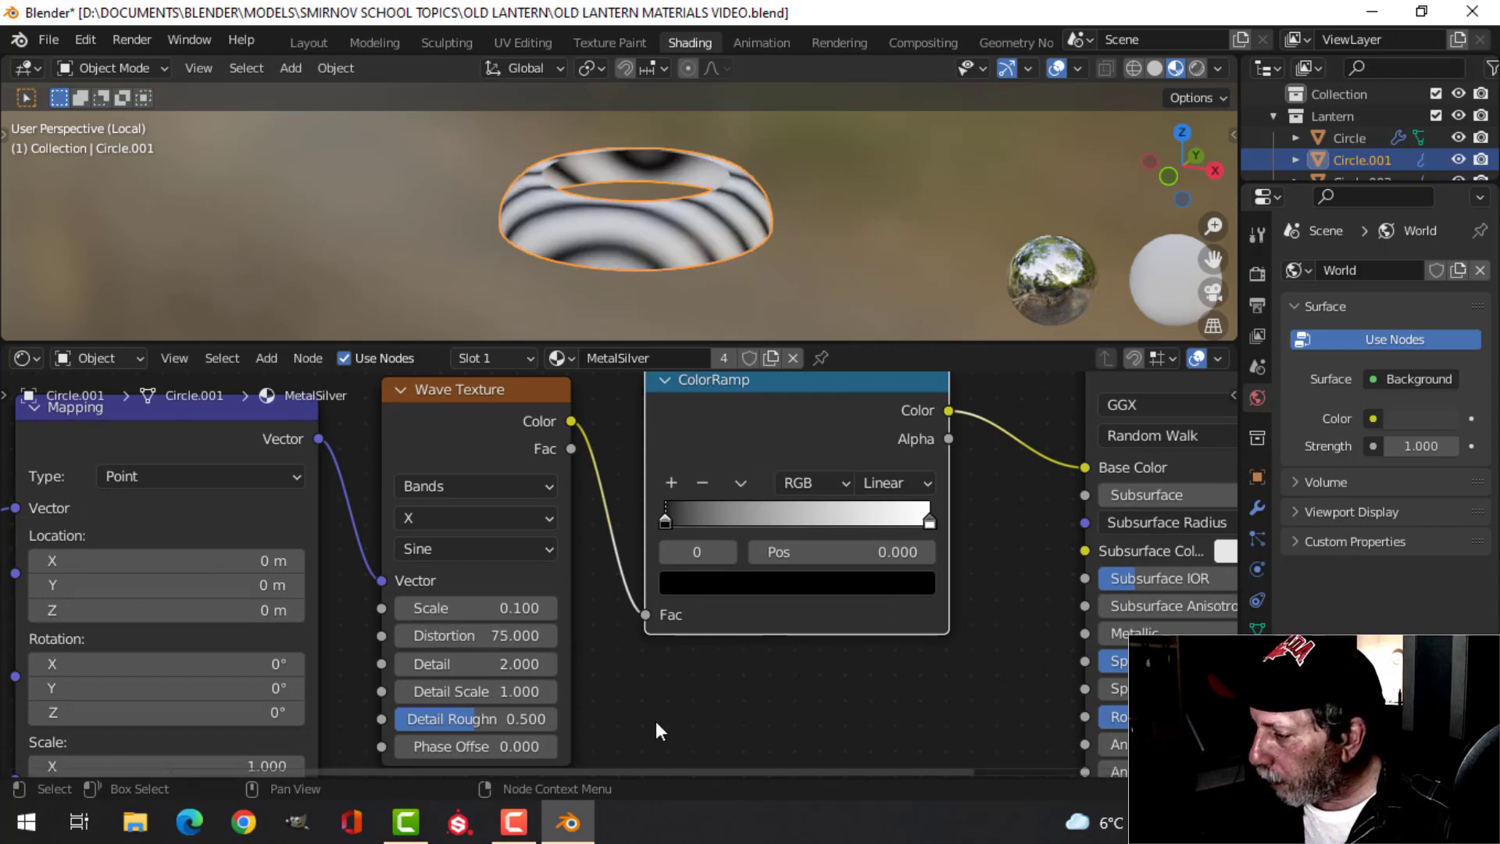
left_click(539, 663)
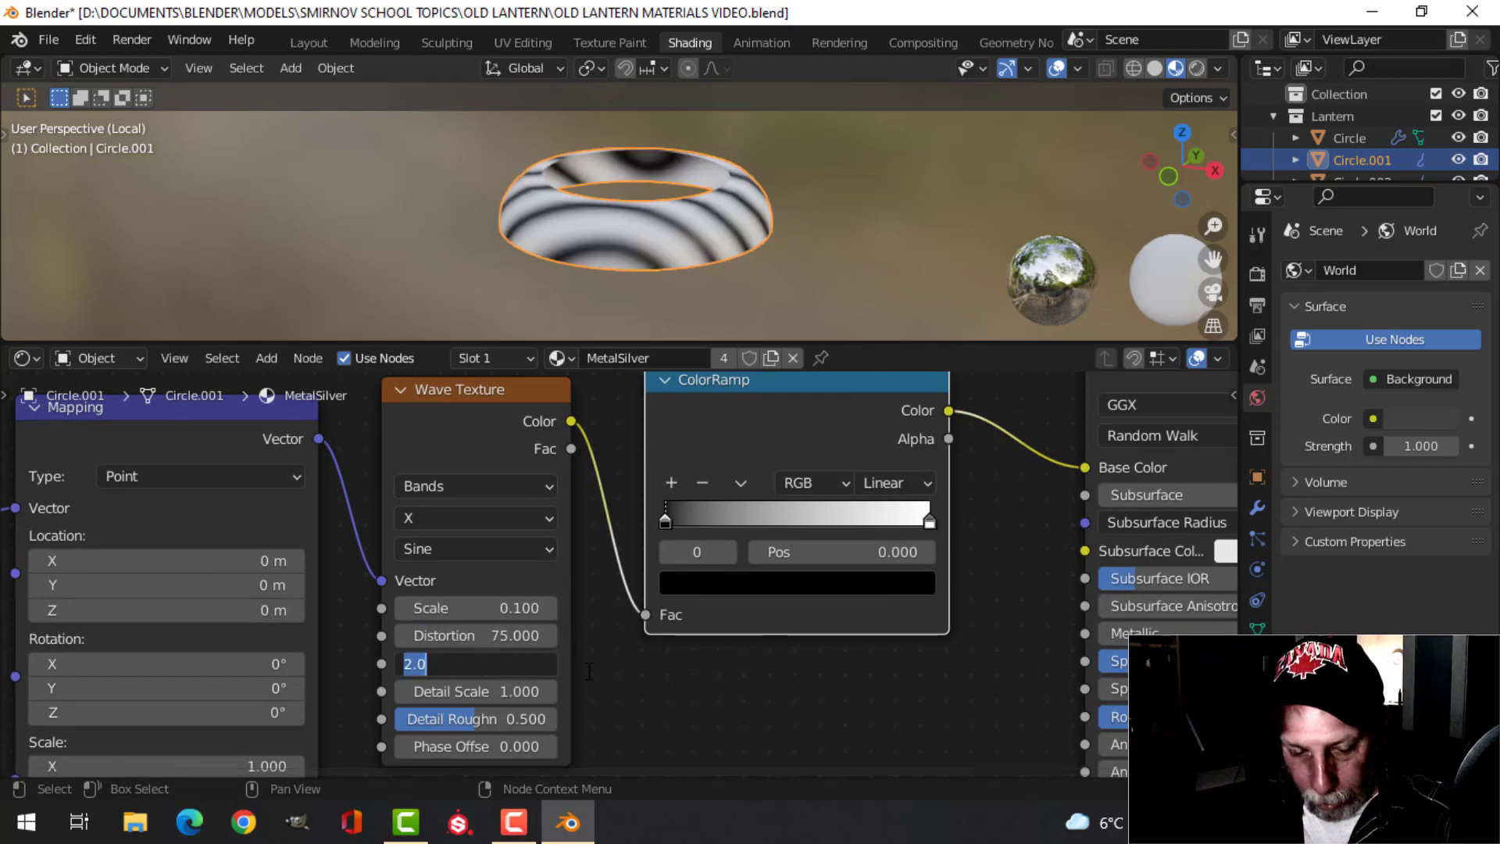
type("16")
key("Return")
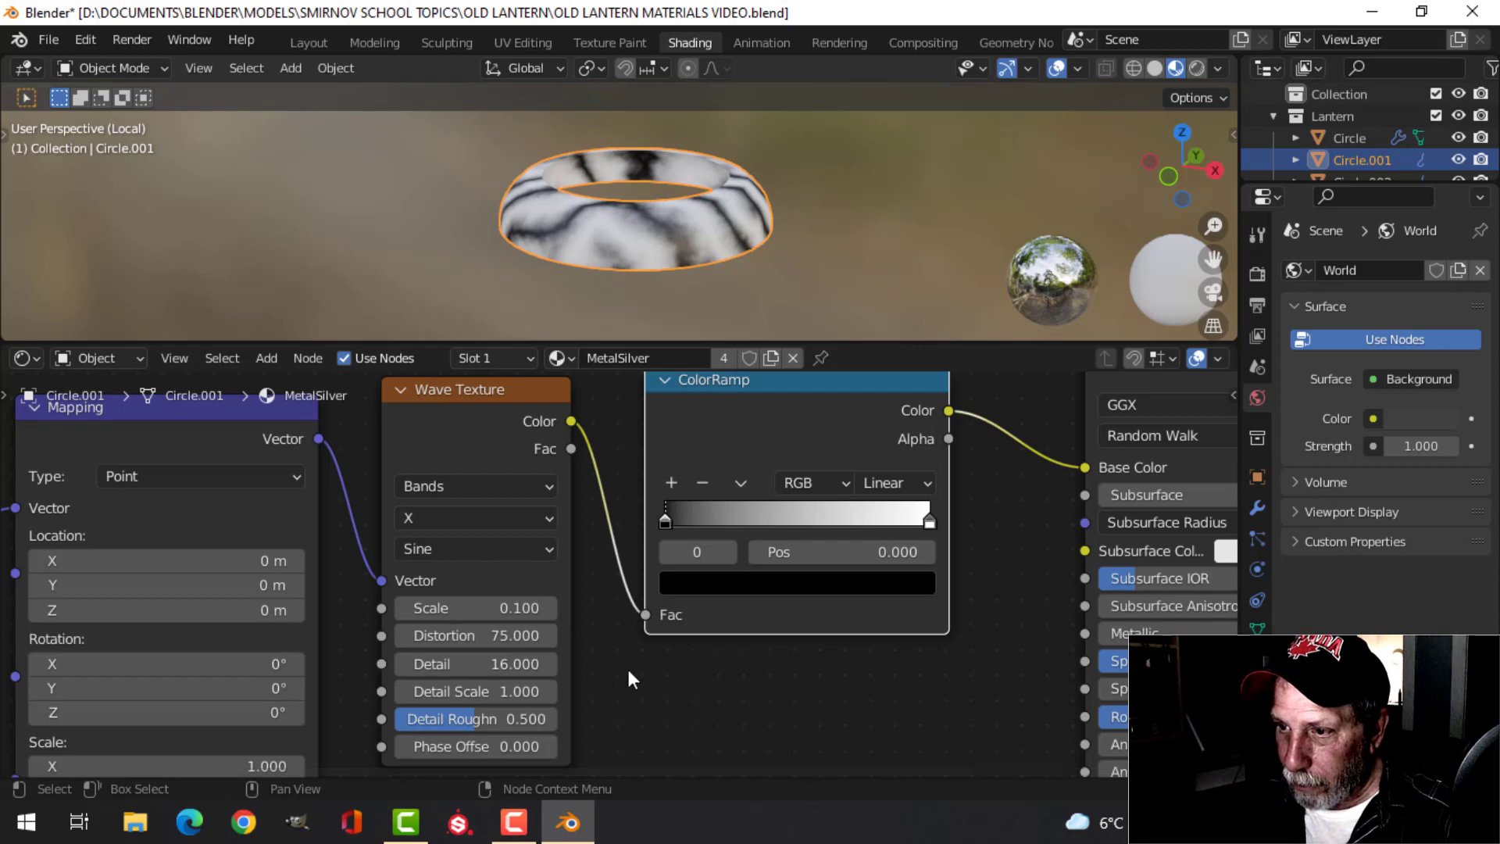
Set the Wave Texture's Detail Roughness to 0.75 and inspect the pattern on the ring up close
scroll(711, 237, "up", 3)
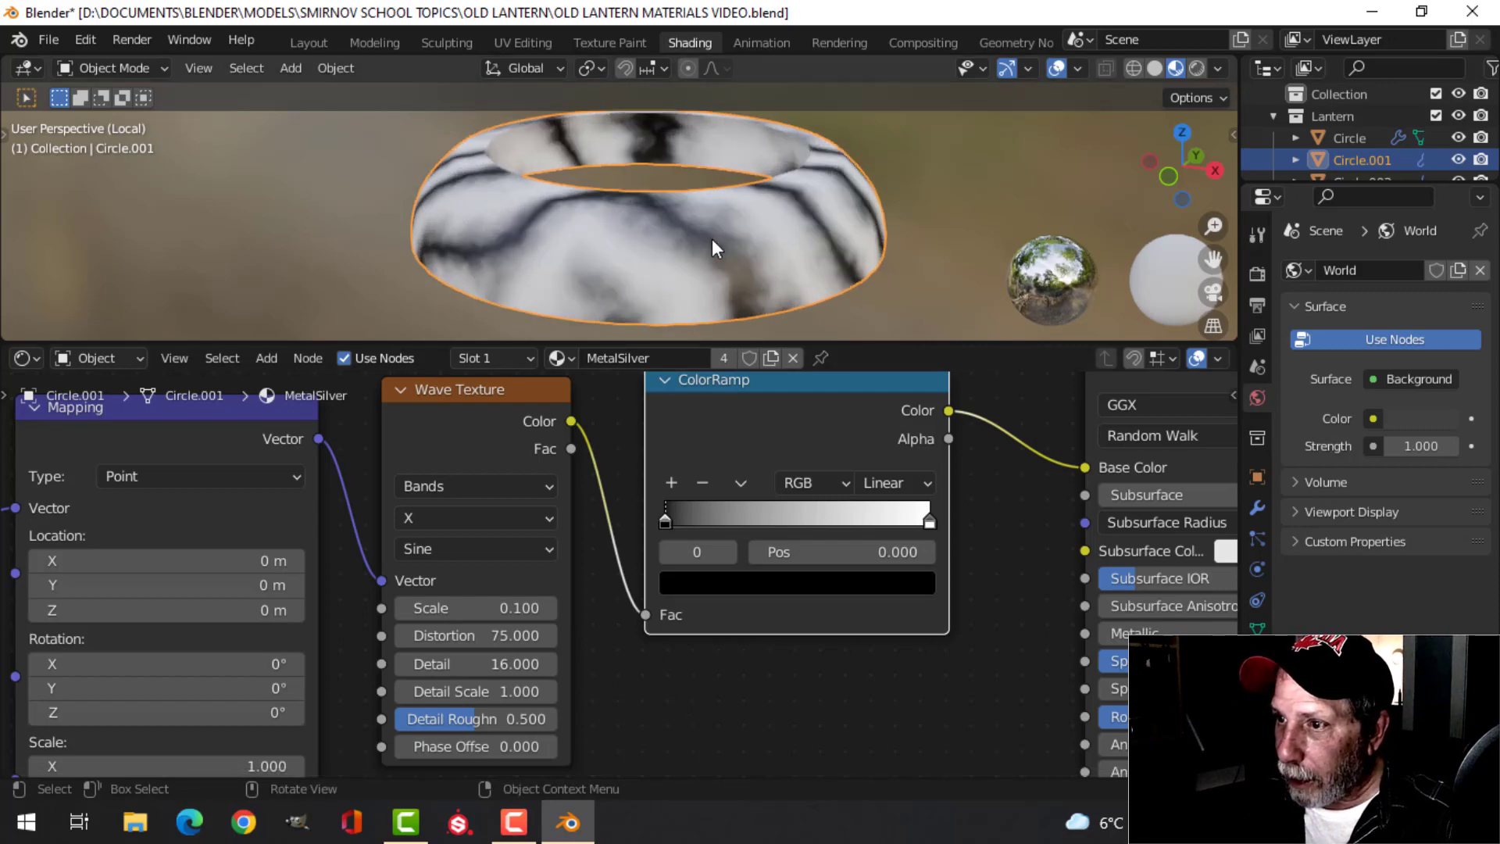
middle_click_drag(711, 237, 774, 261)
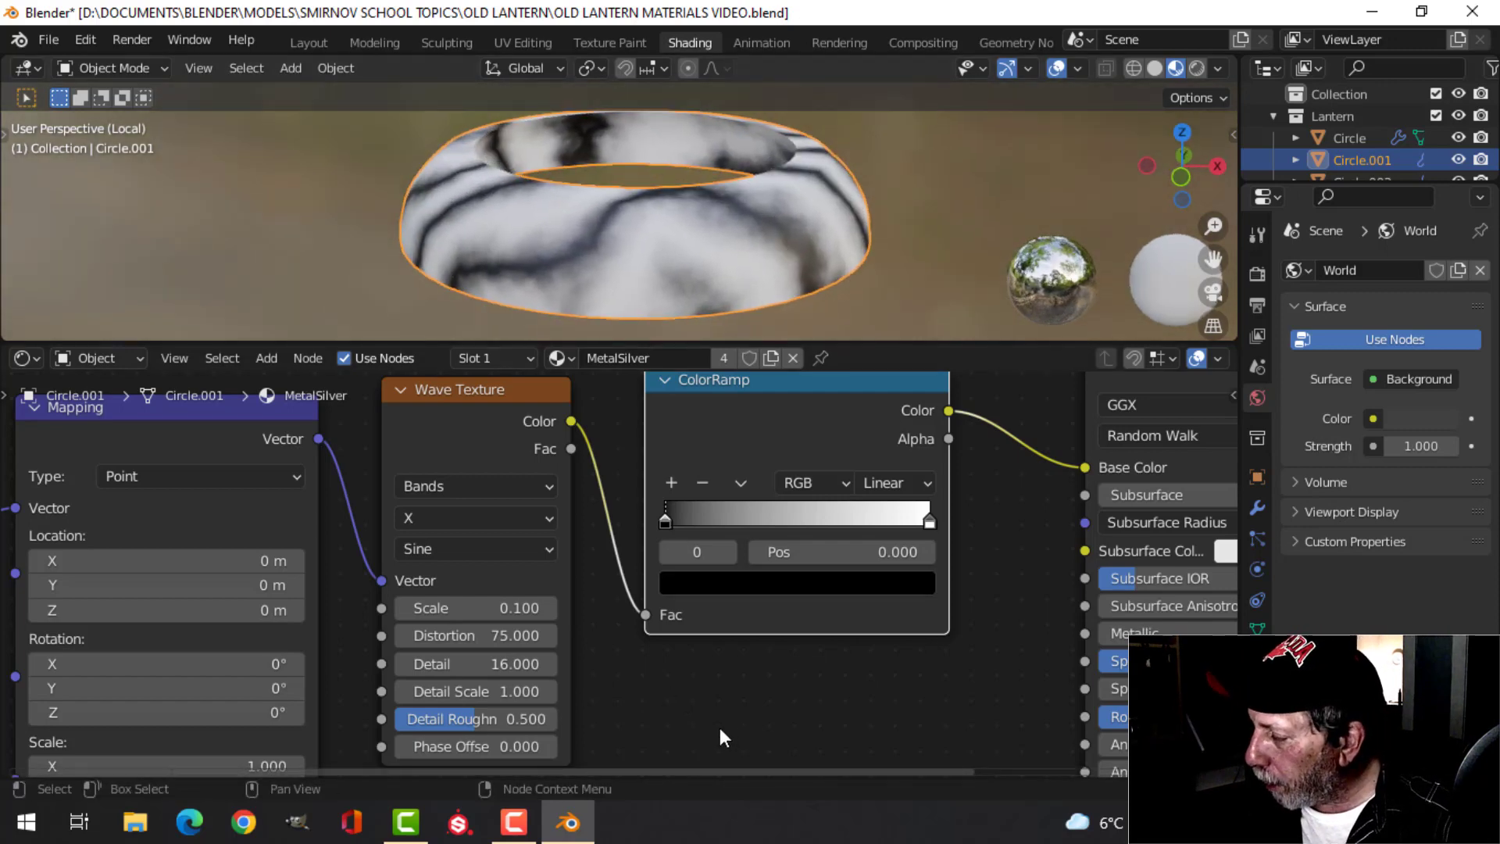
left_click(508, 717)
type("0.75")
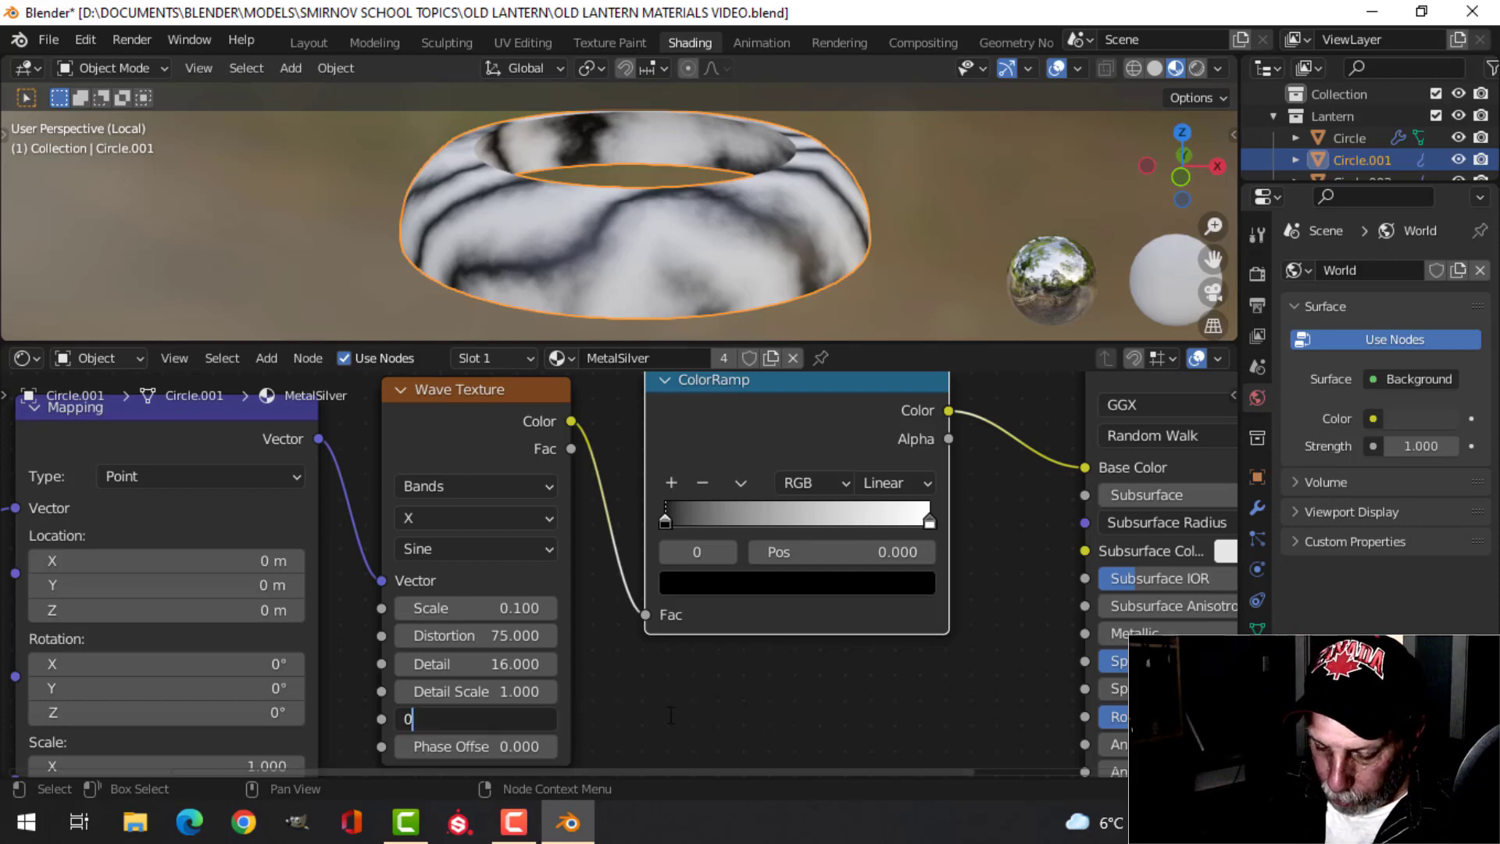
key("Return")
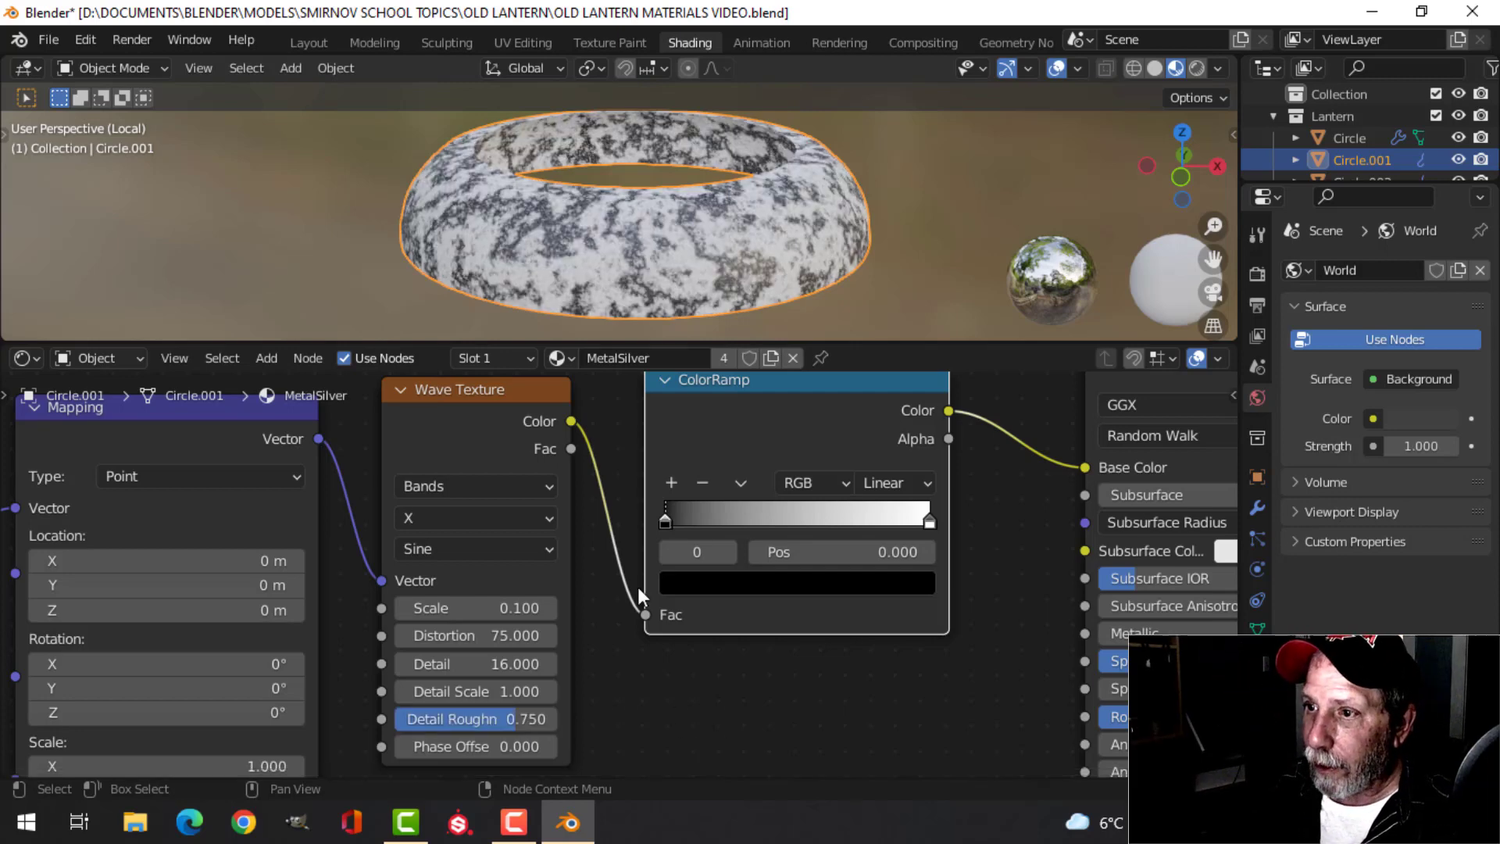
scroll(647, 258, "up", 2)
middle_click_drag(648, 258, 712, 262)
scroll(712, 270, "down", 2)
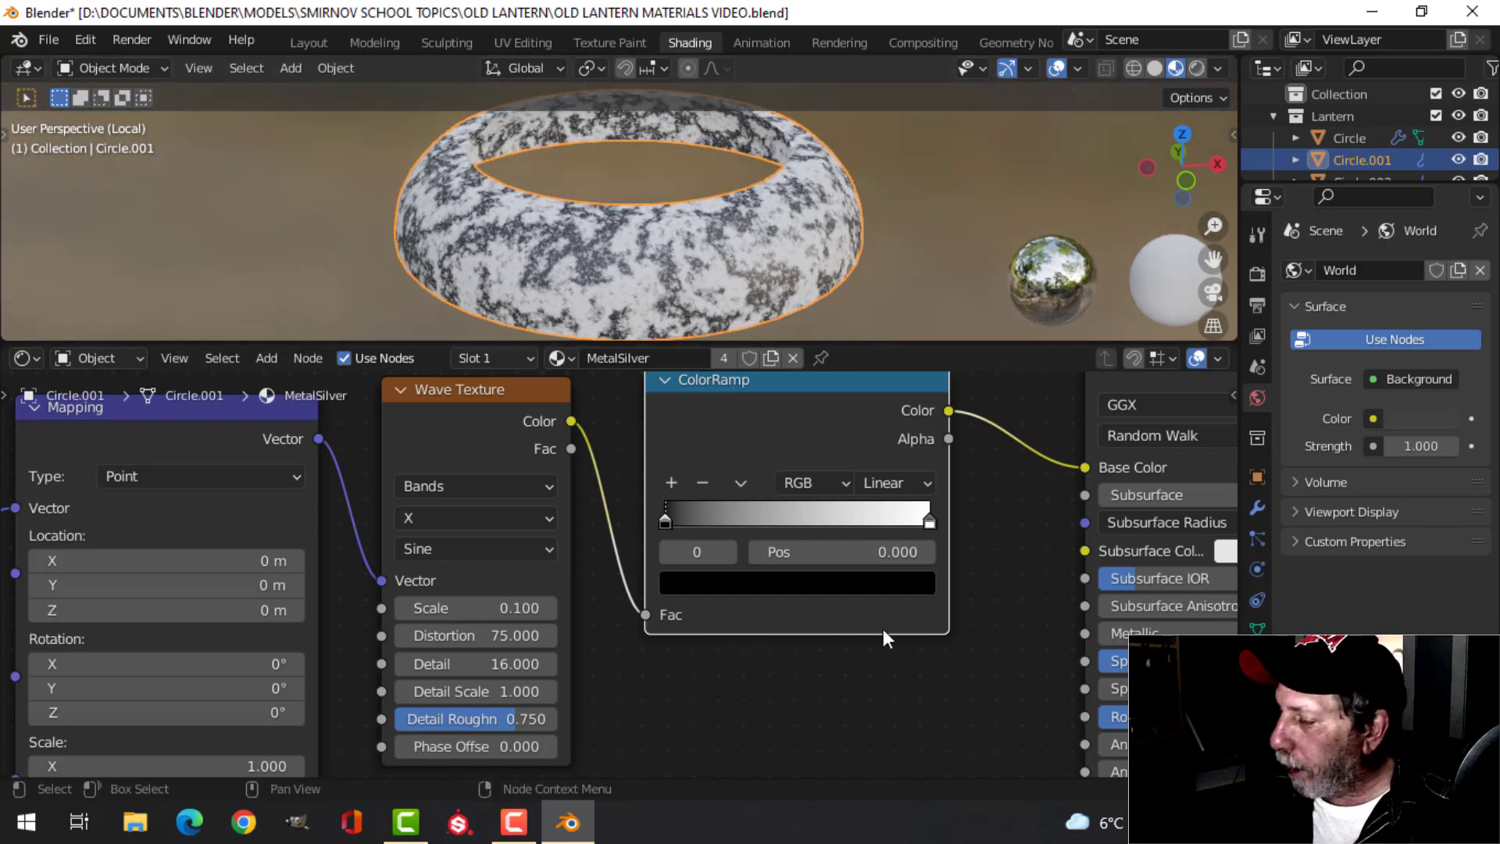
Move the ColorRamp's white stop to about 0.895 and darken it to a light grey
scroll(808, 621, "up", 1)
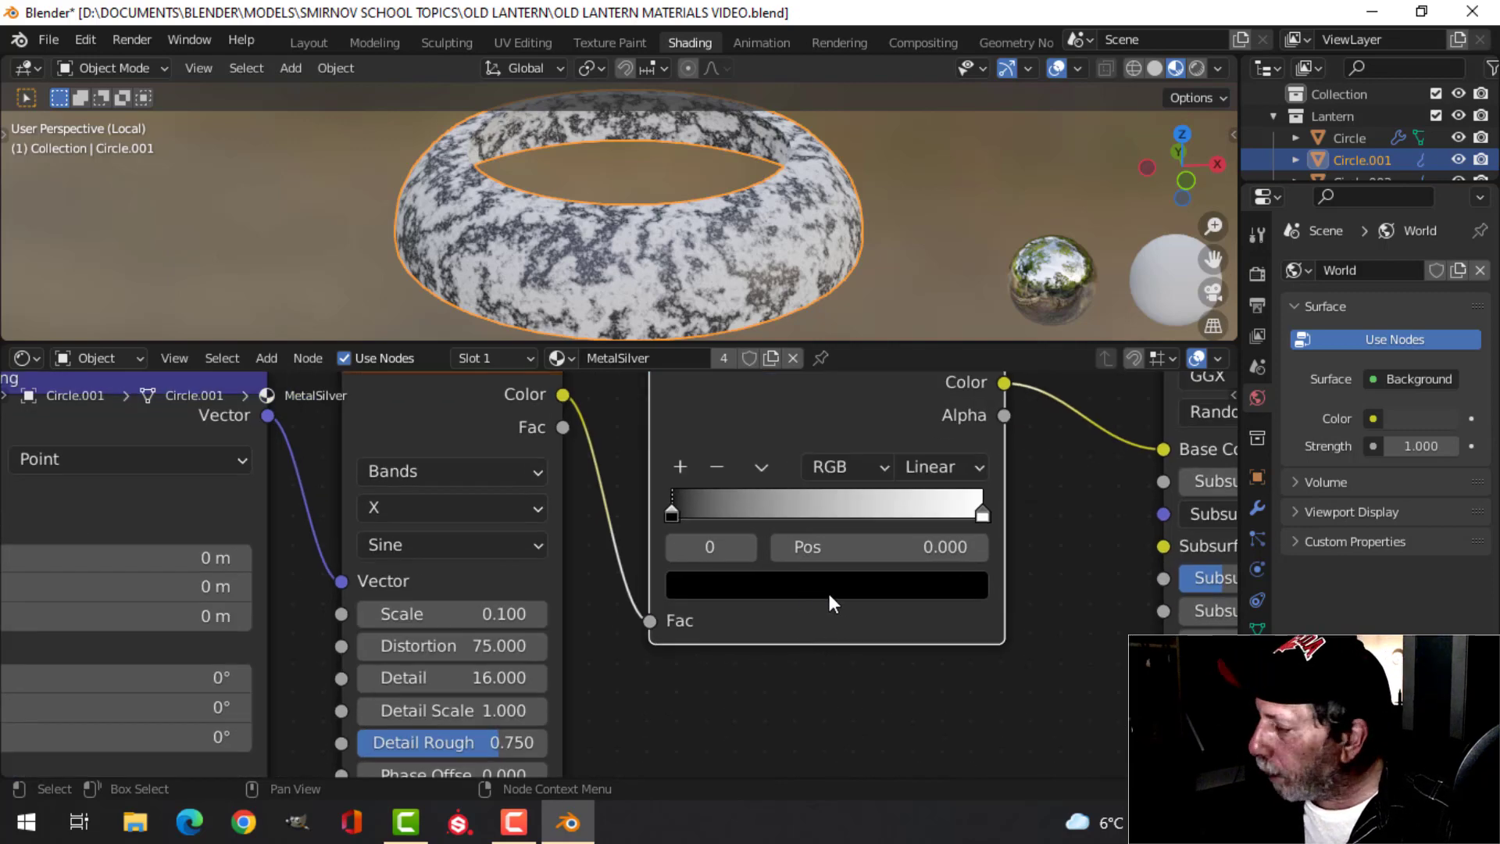
scroll(833, 579, "up", 1)
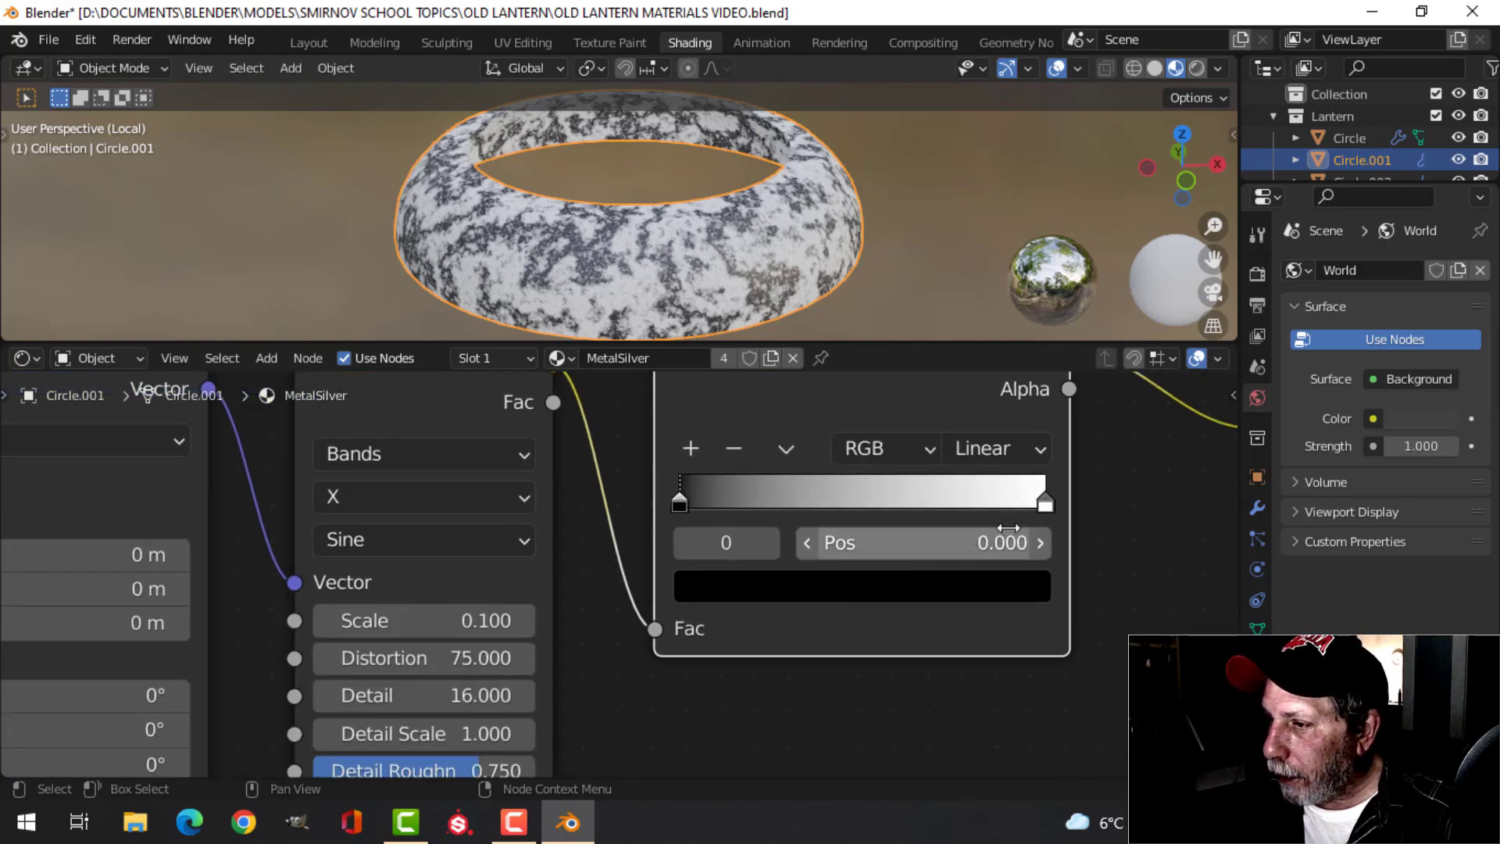
left_click_drag(1045, 504, 1008, 506)
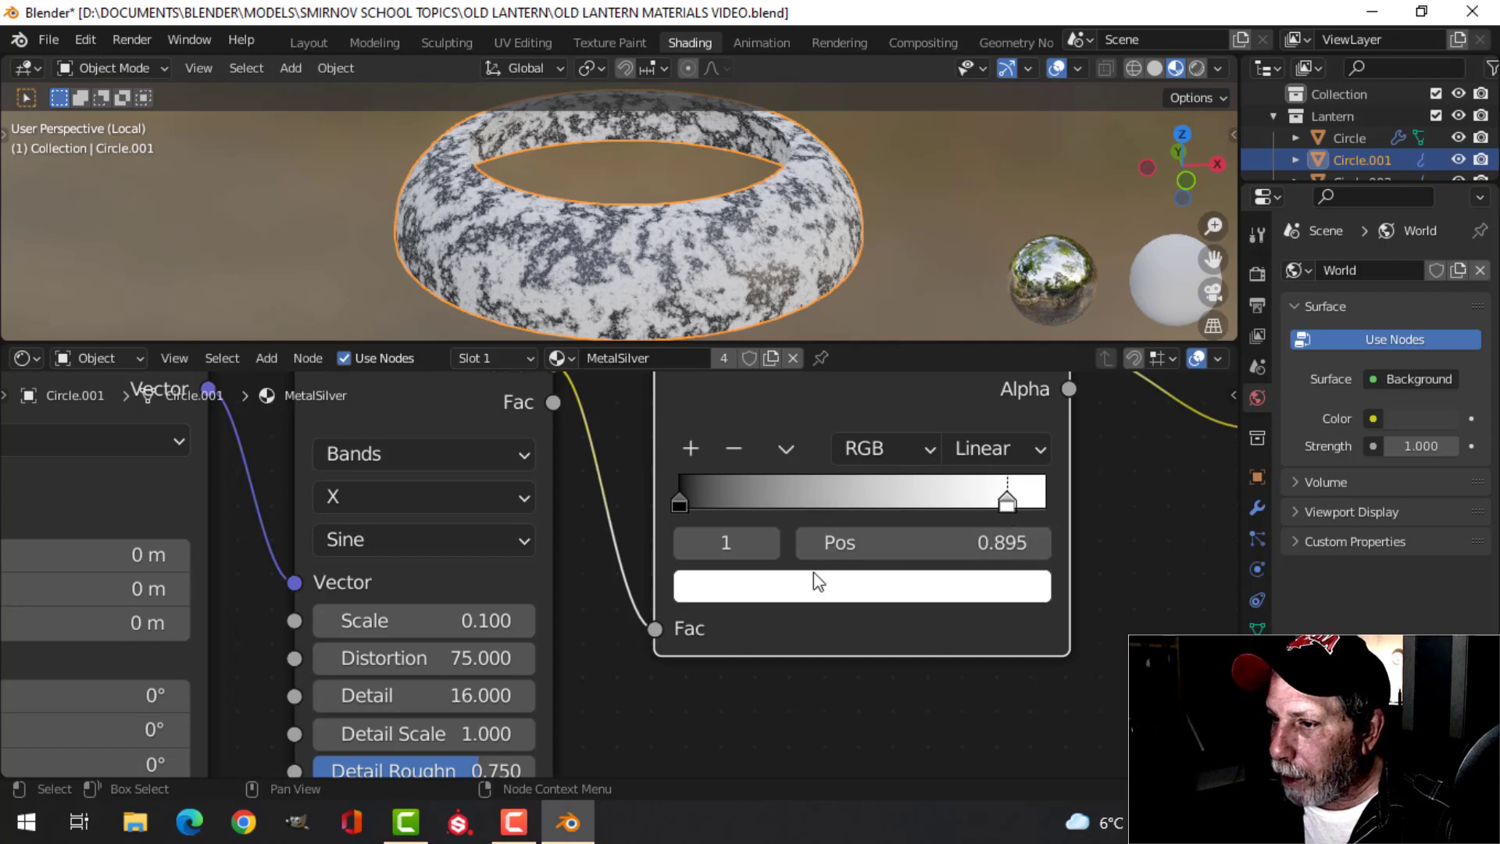
left_click(921, 588)
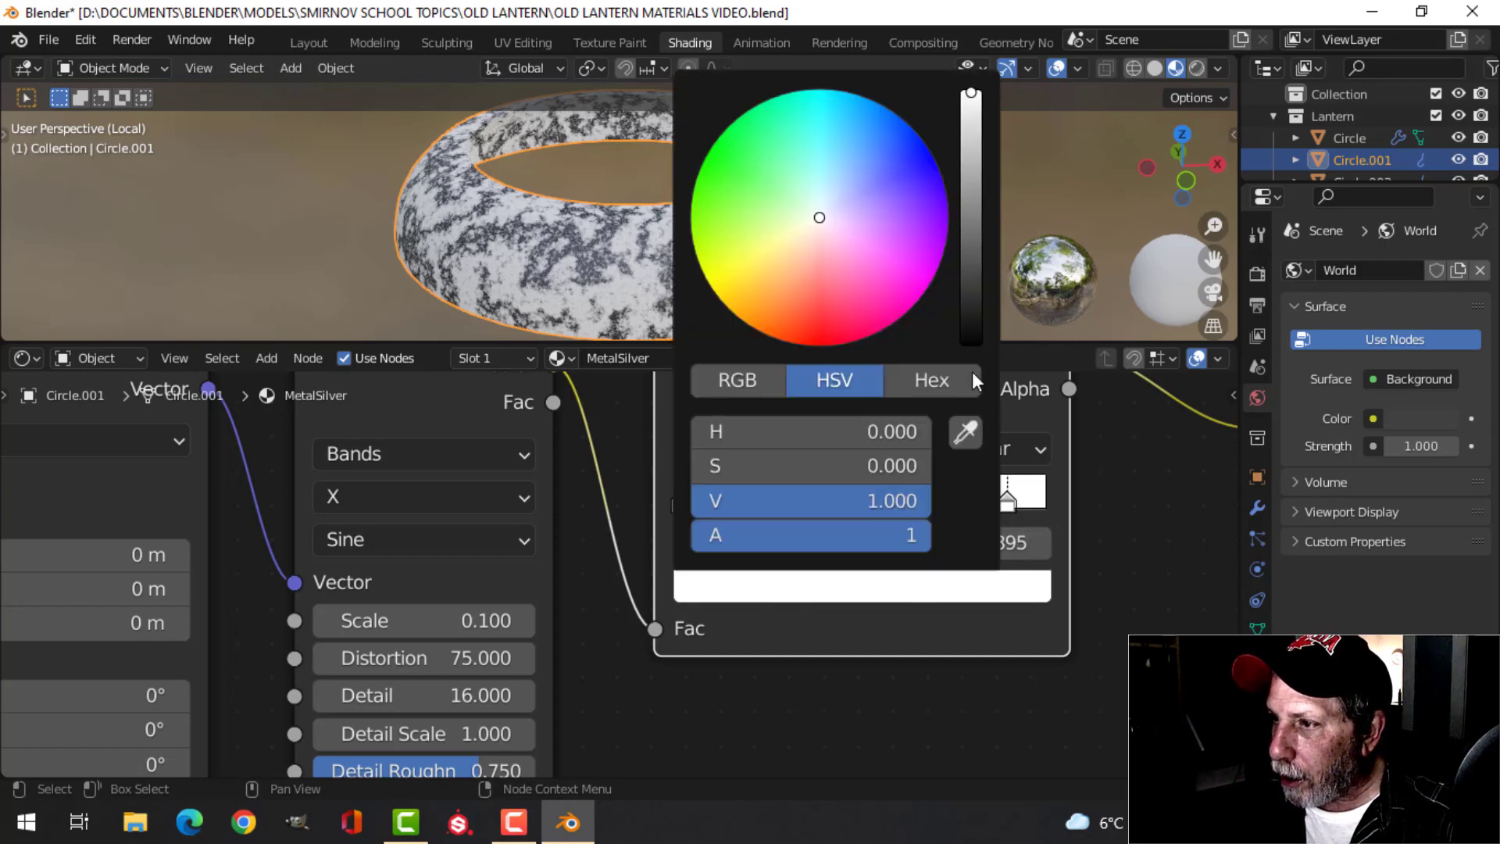
left_click_drag(967, 122, 971, 150)
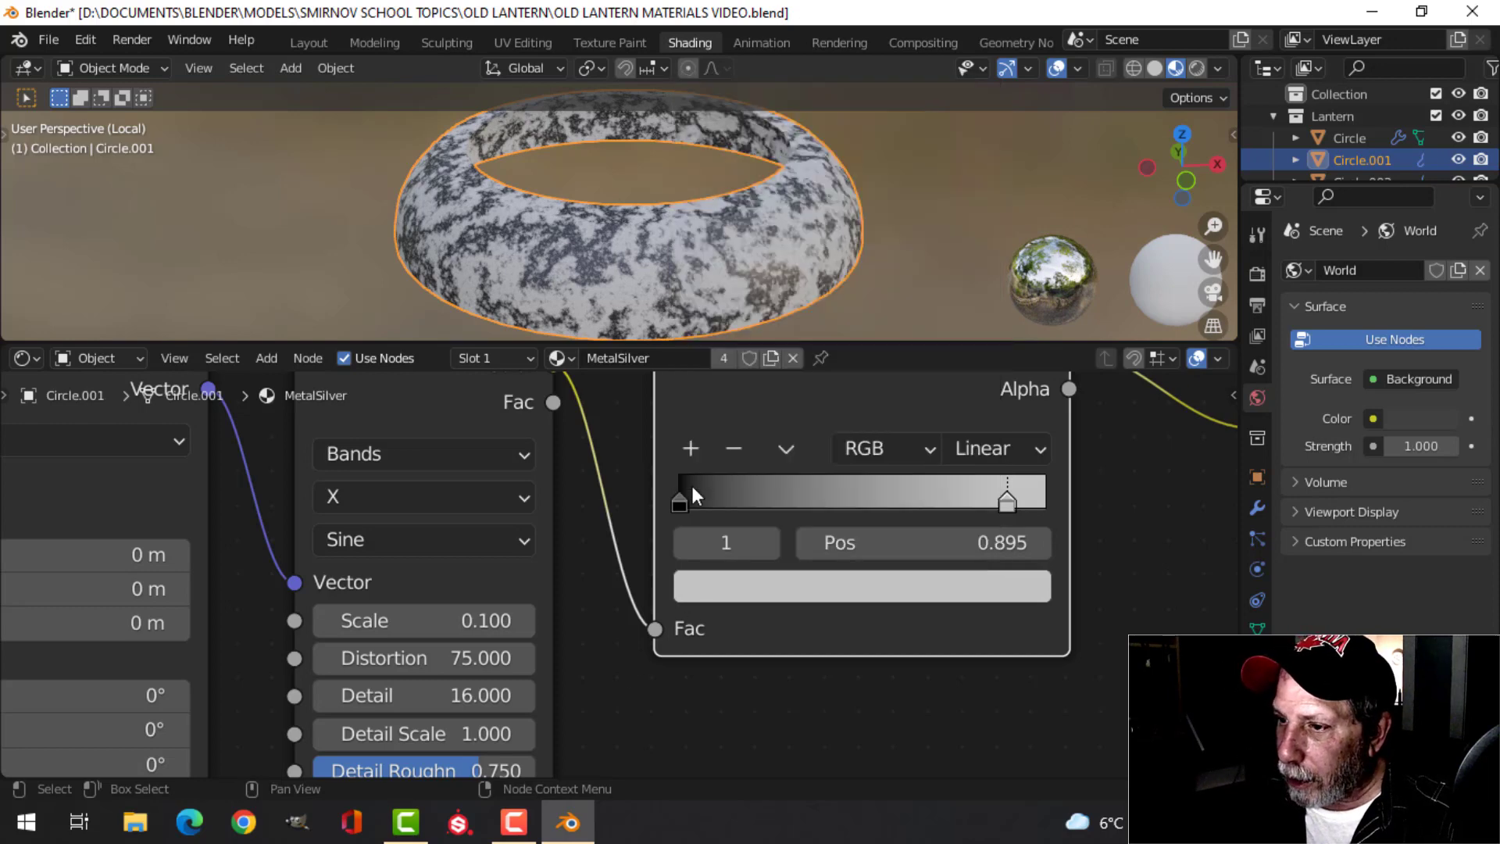
Lighten the ColorRamp's black stop to a mid grey with a value of about 0.267
left_click(678, 504)
left_click(758, 589)
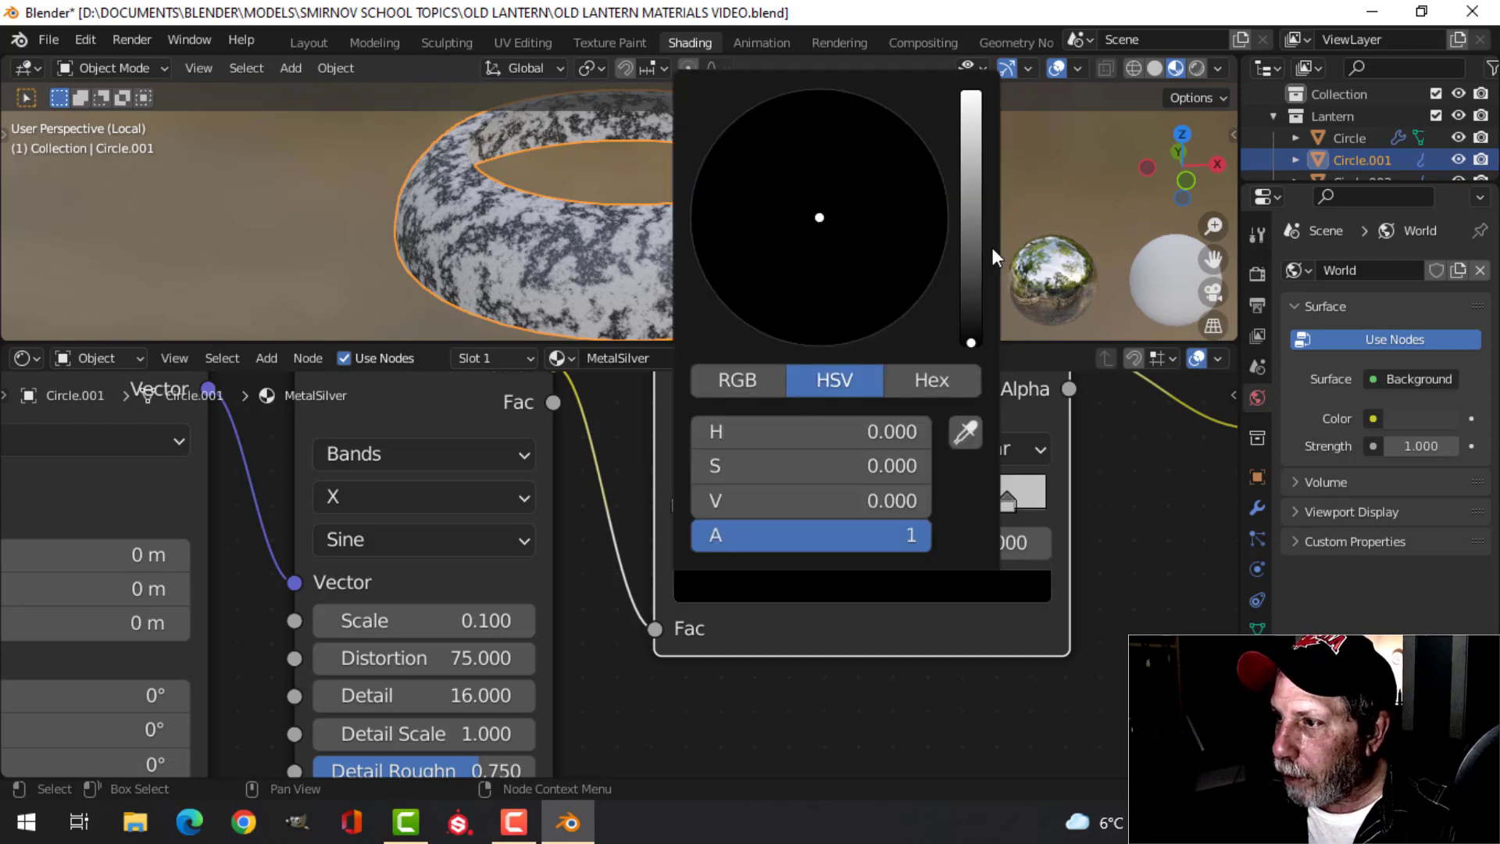
left_click_drag(971, 247, 971, 203)
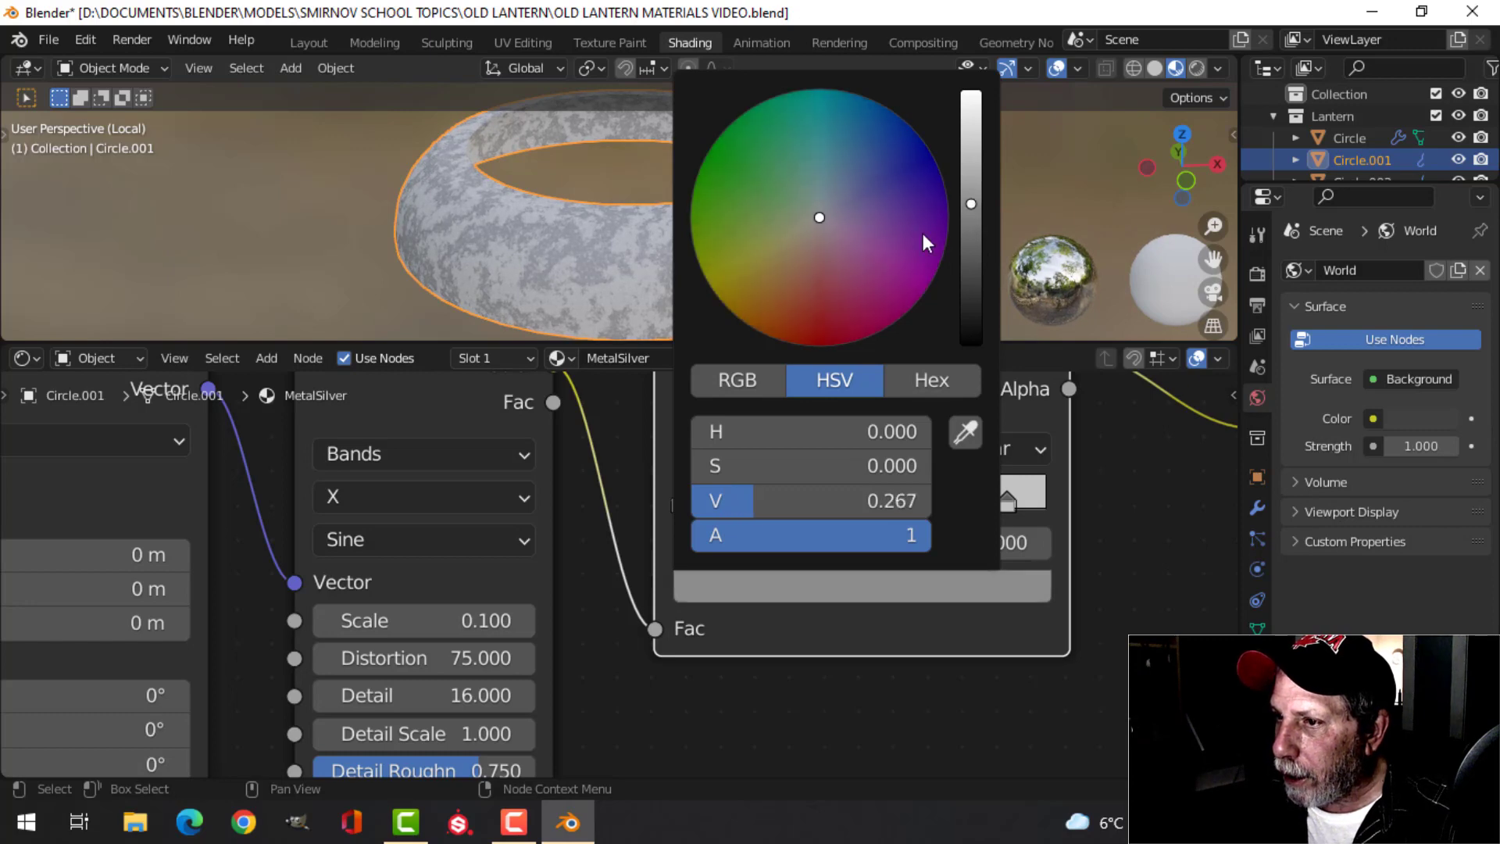
Set the Principled BSDF's Metallic value to 1.000 and inspect the metallic look on the ring
scroll(1134, 575, "down", 3)
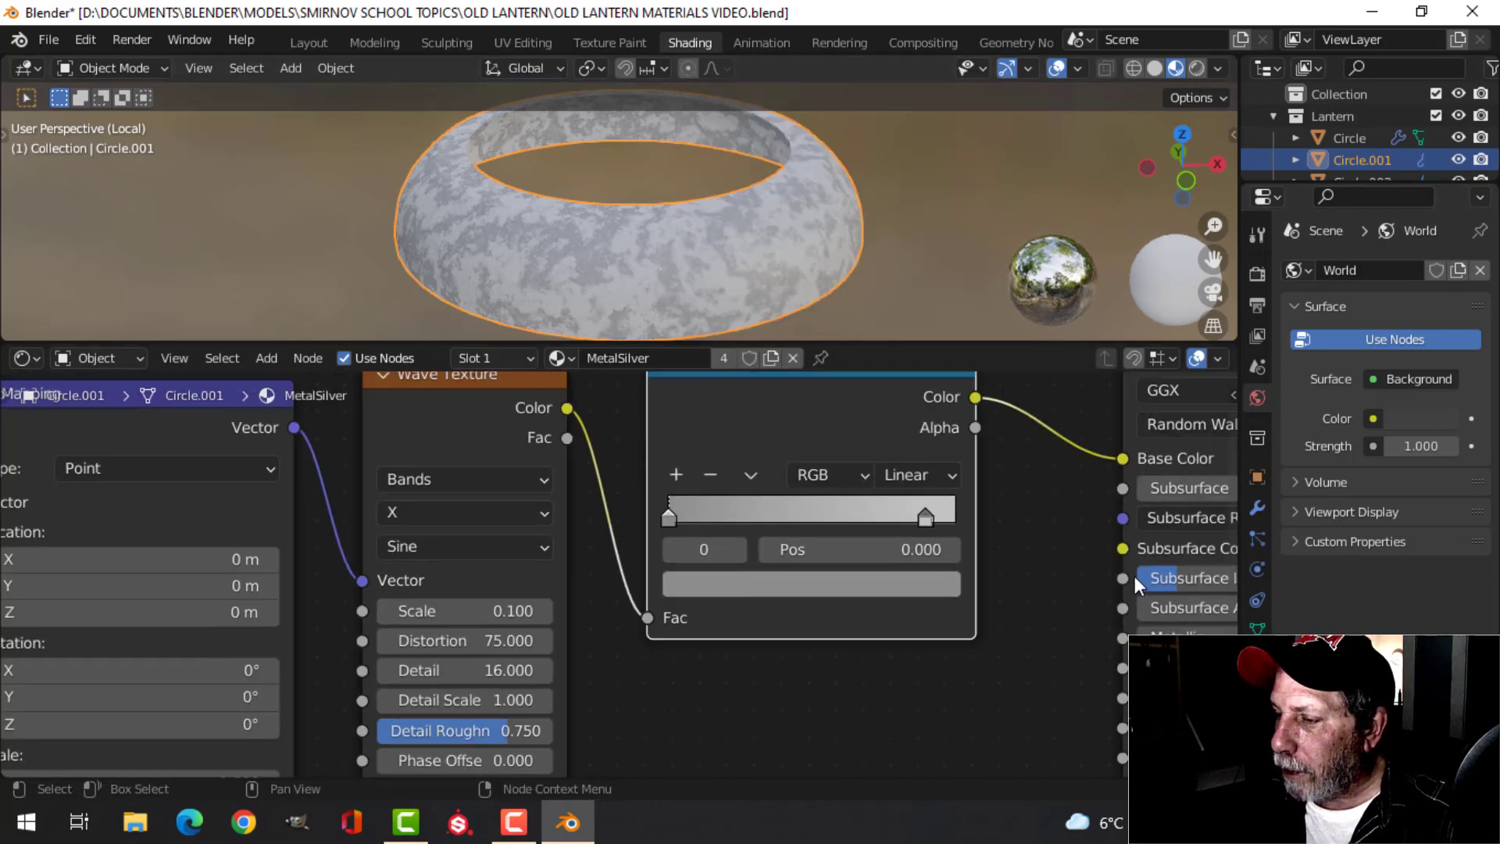
scroll(1134, 575, "down", 4)
middle_click_drag(983, 576, 758, 508)
scroll(807, 579, "up", 3)
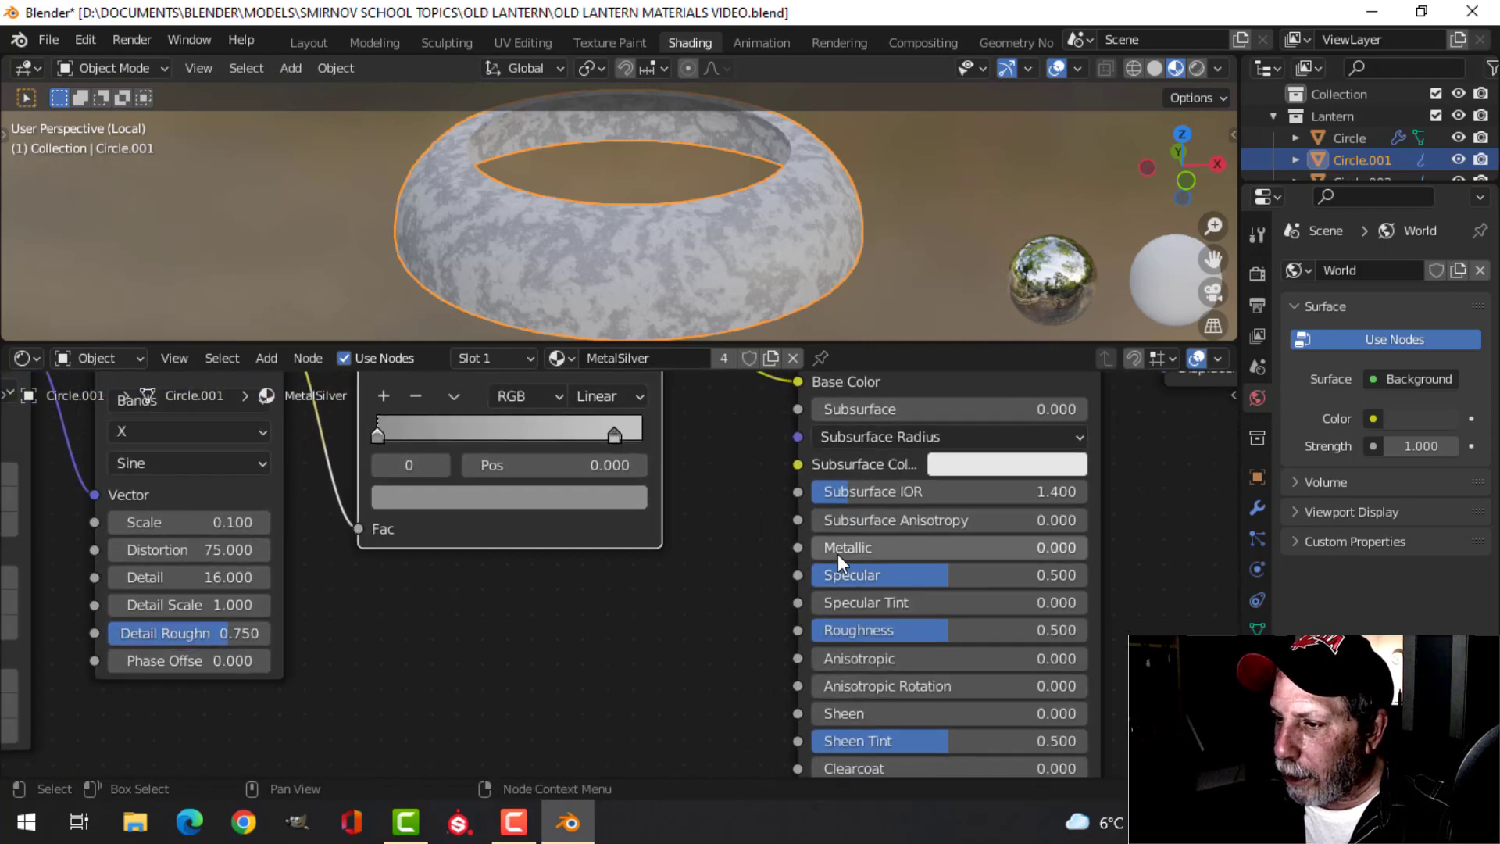
left_click_drag(837, 555, 1085, 554)
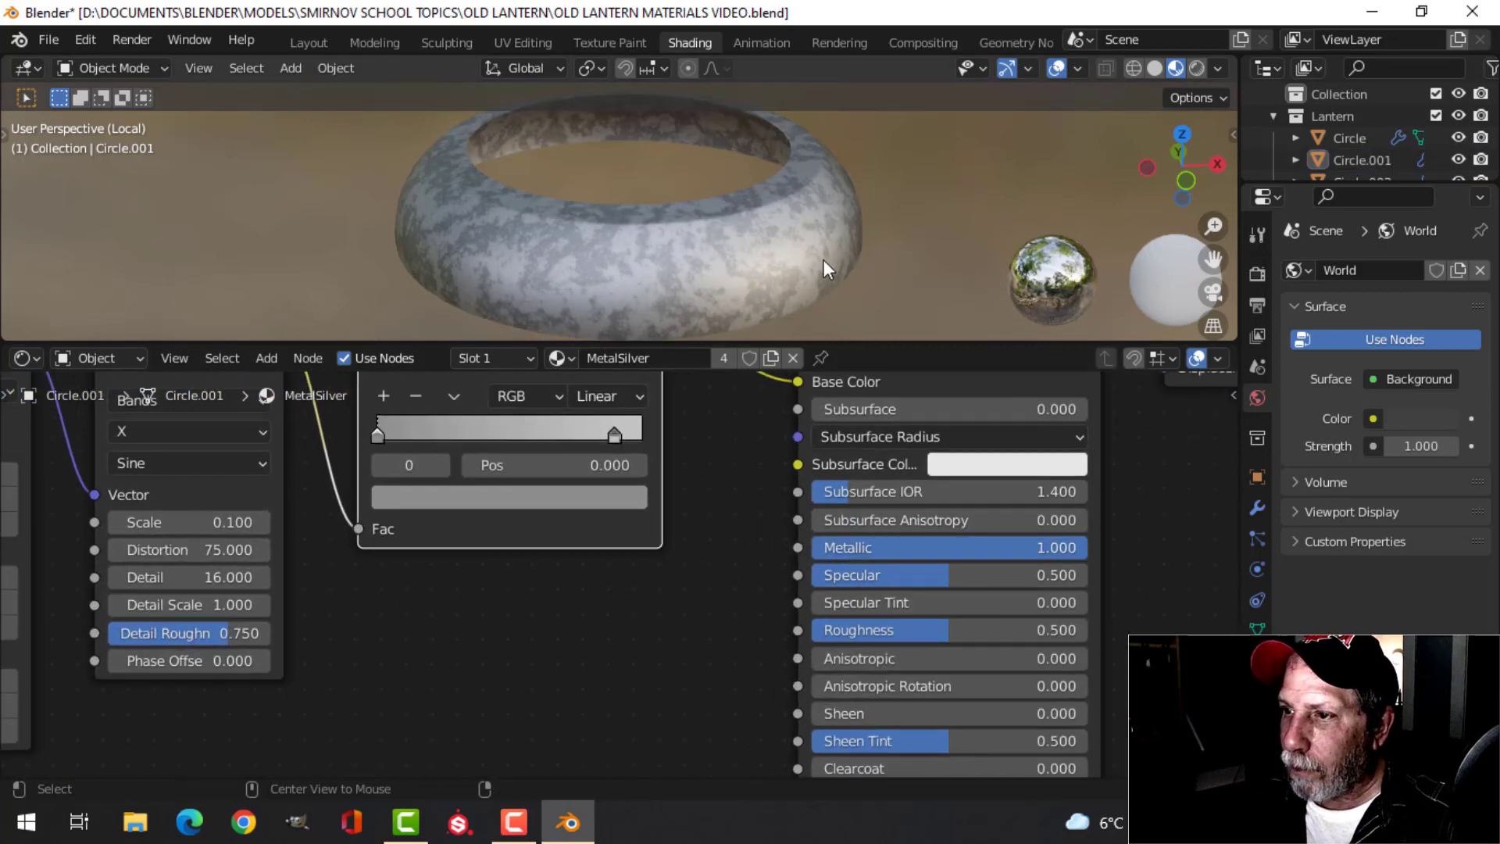
mouse_move(823, 259)
middle_mouse_down()
mouse_move(783, 194)
mouse_move(865, 192)
mouse_move(826, 244)
middle_mouse_up()
scroll(826, 244, "down", 2)
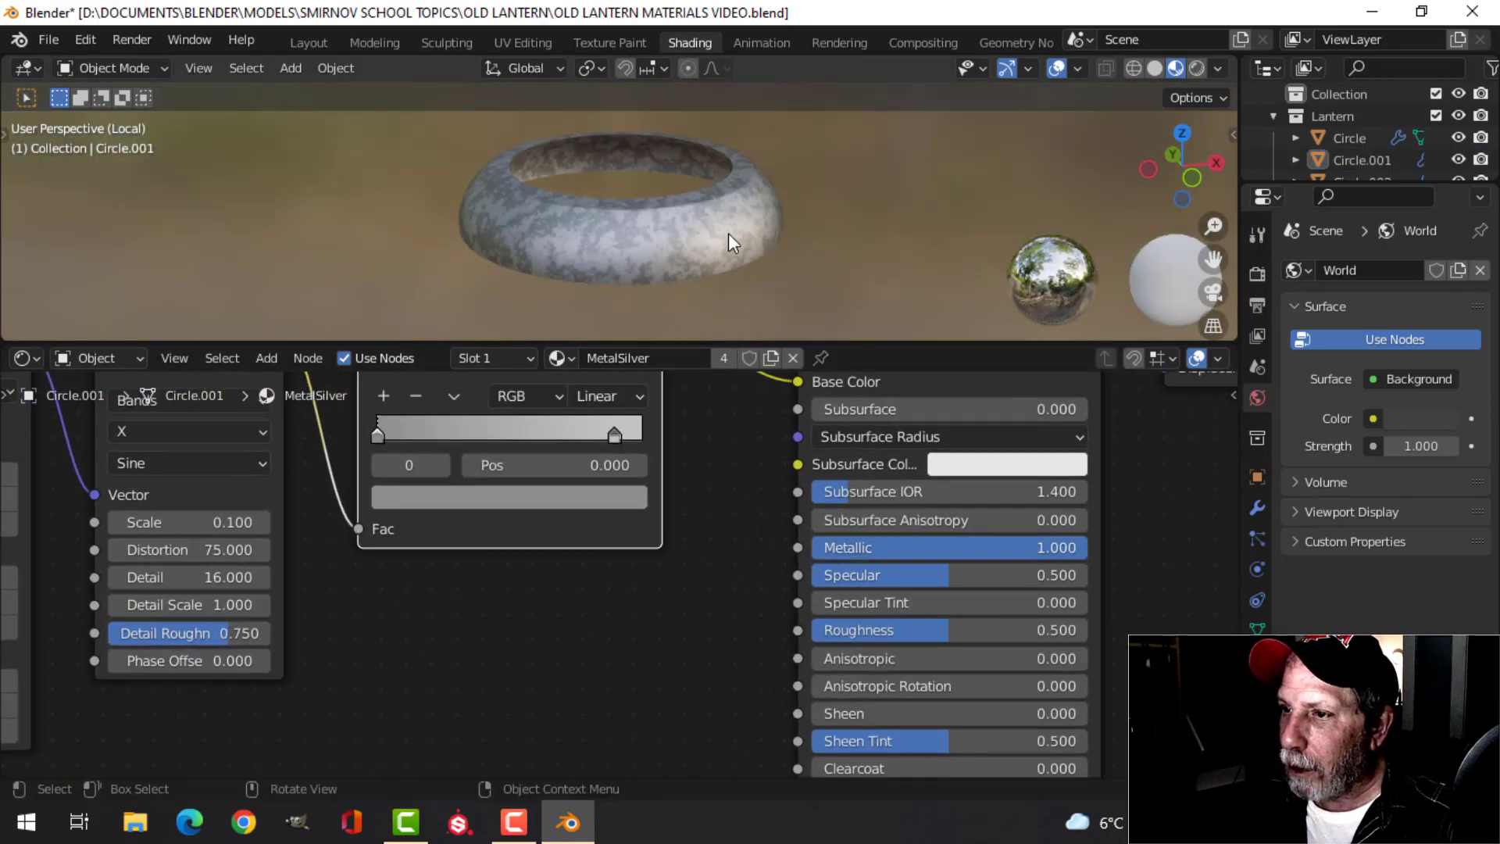
middle_click_drag(728, 233, 761, 223)
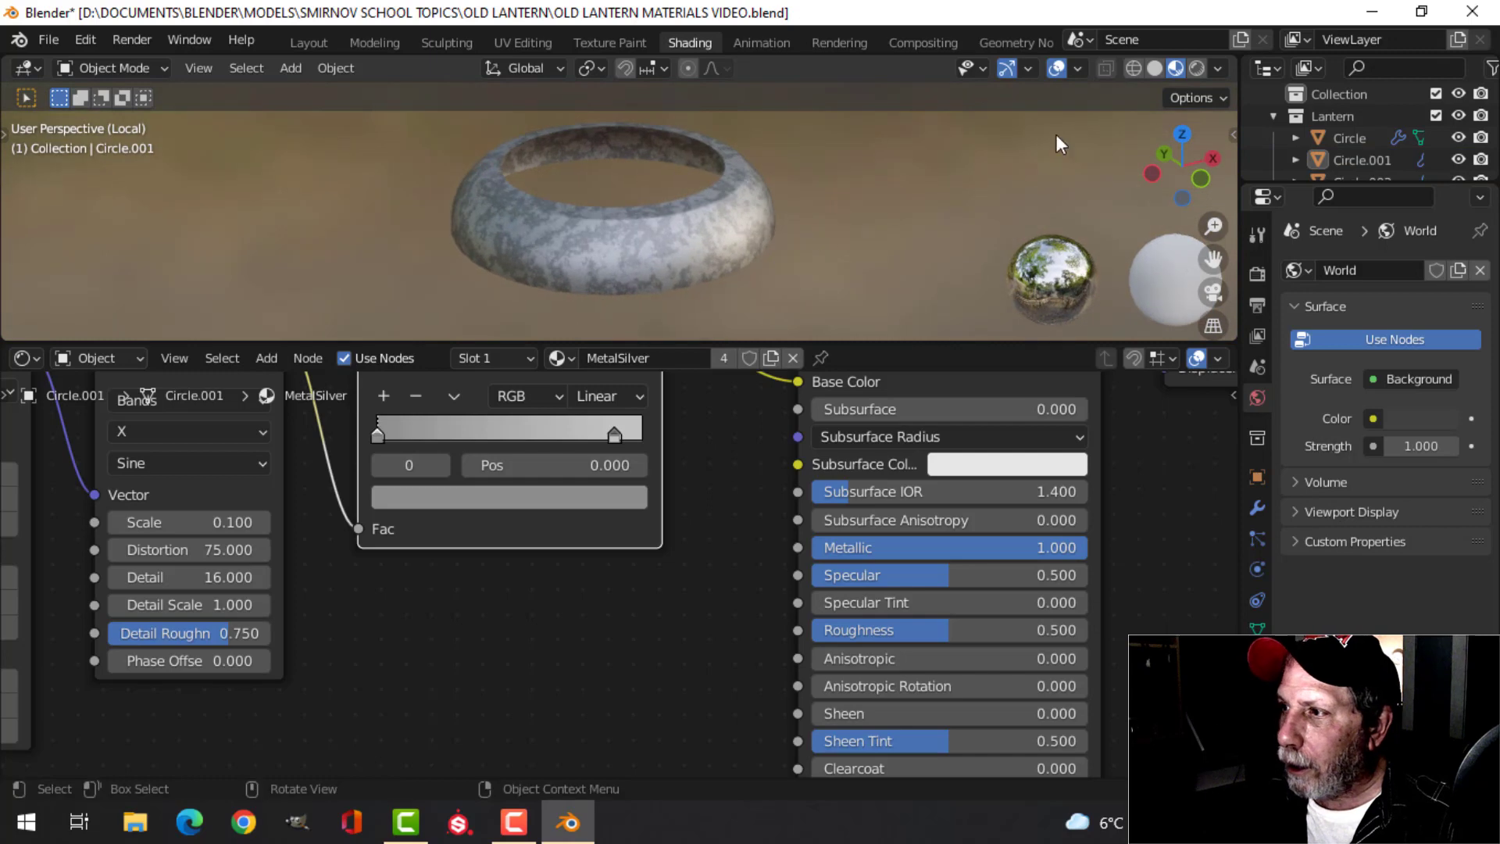
Change the Shading viewport's lighting environment from the forest HDRI to the second preset, the warm brown one
left_click(1220, 66)
left_click(1193, 246)
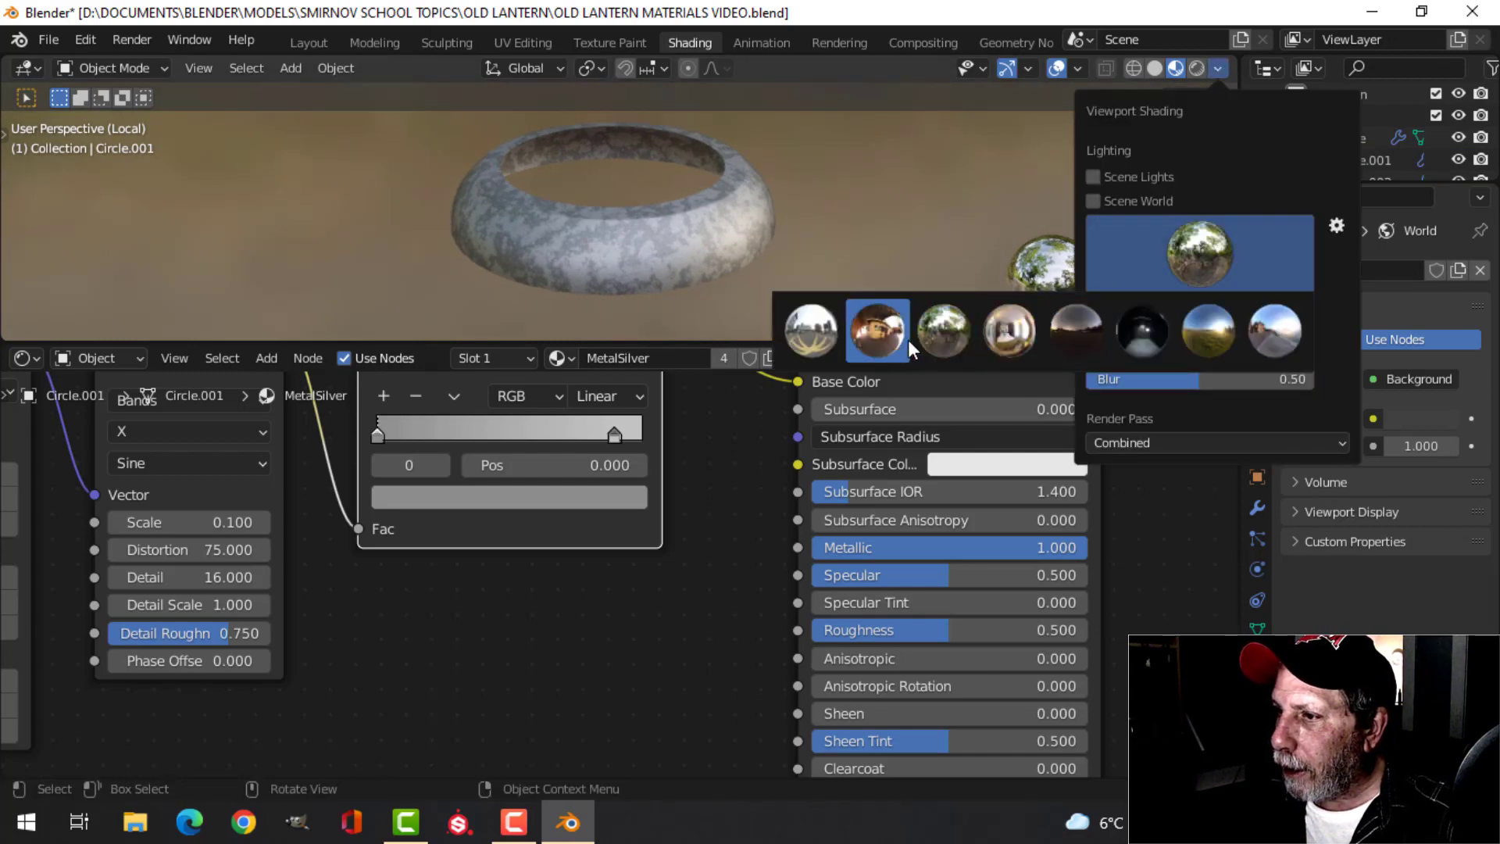
left_click(936, 335)
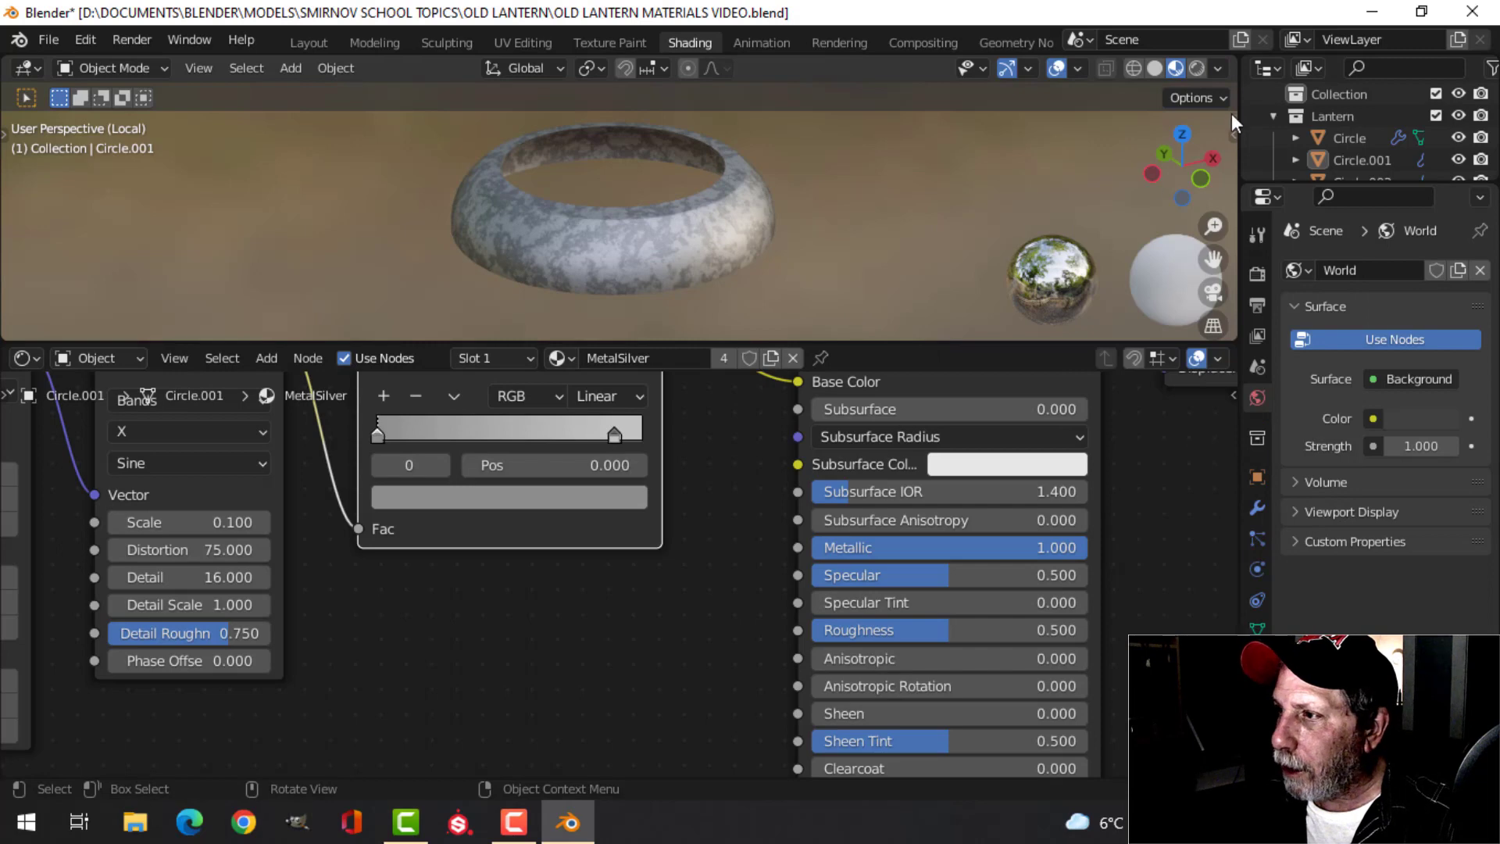
left_click(1220, 67)
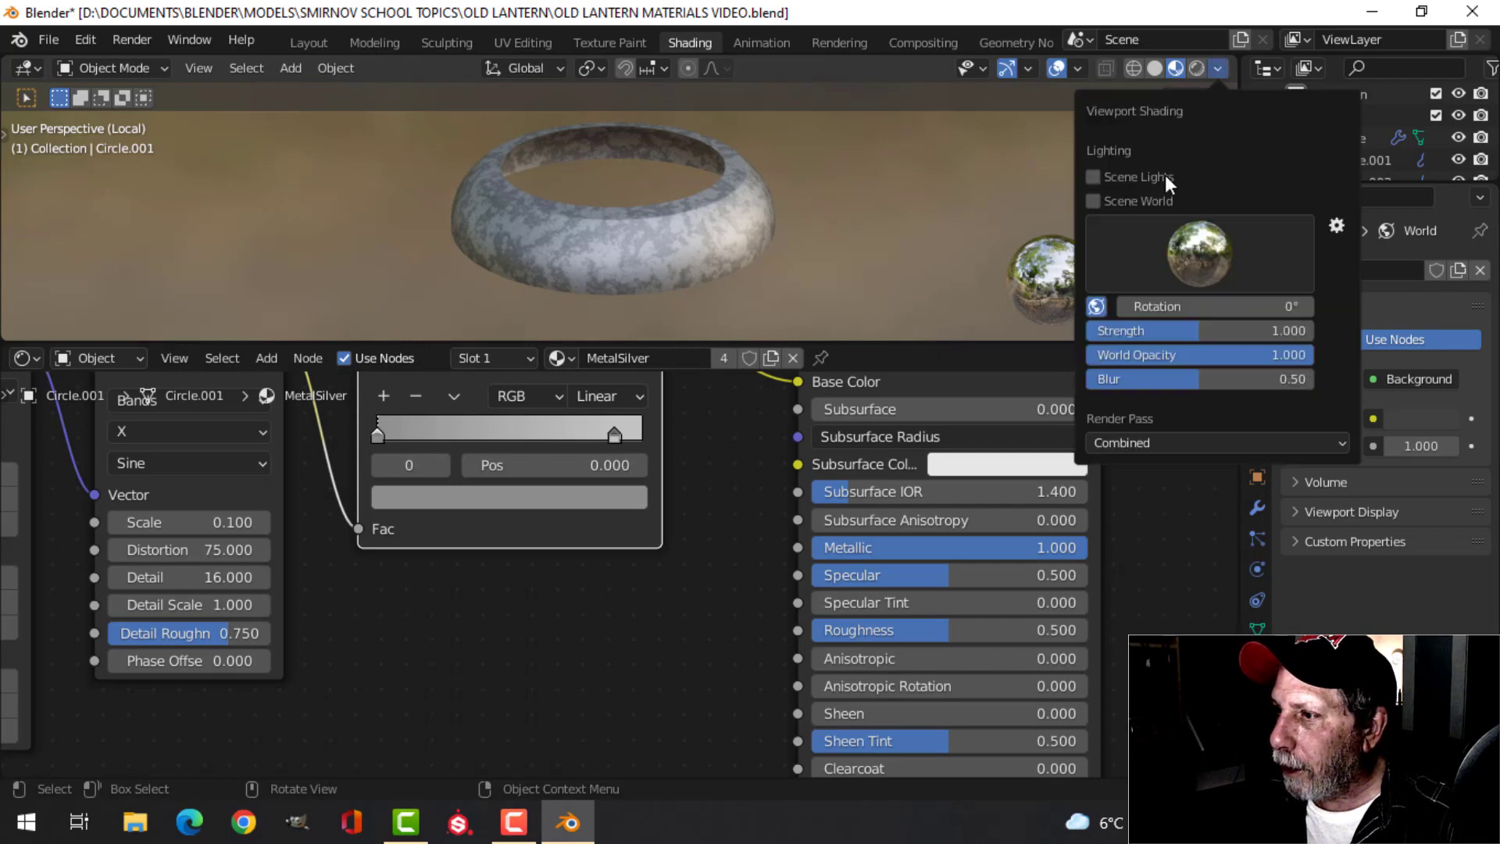
left_click(1192, 264)
left_click(882, 344)
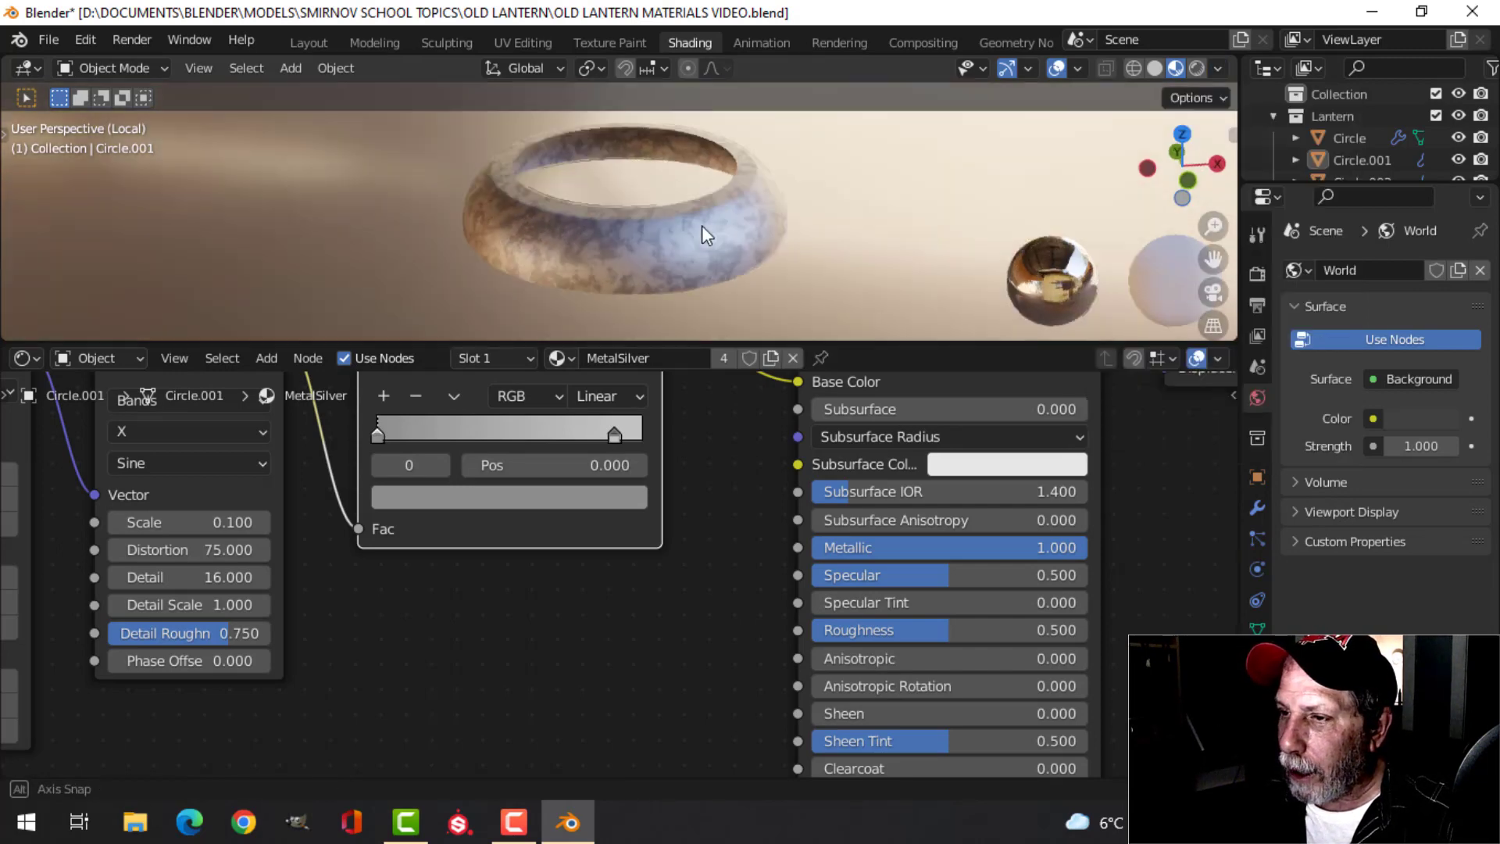
Move the ColorRamp's darker stop to position 0.114 and check the pattern on the ring
middle_click_drag(702, 225, 779, 236)
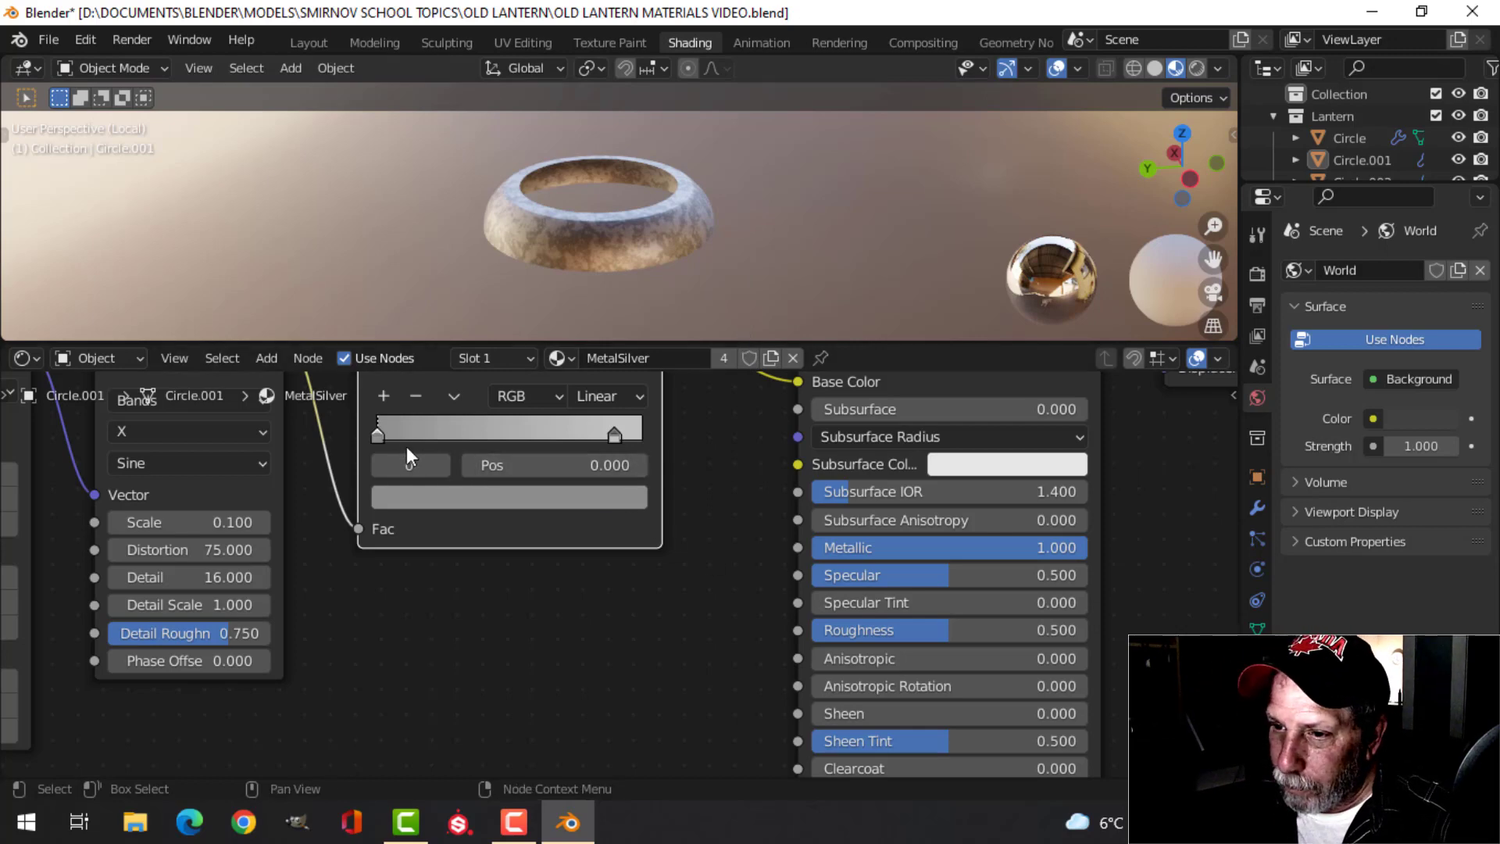
left_click_drag(382, 437, 407, 437)
middle_click_drag(672, 258, 693, 281)
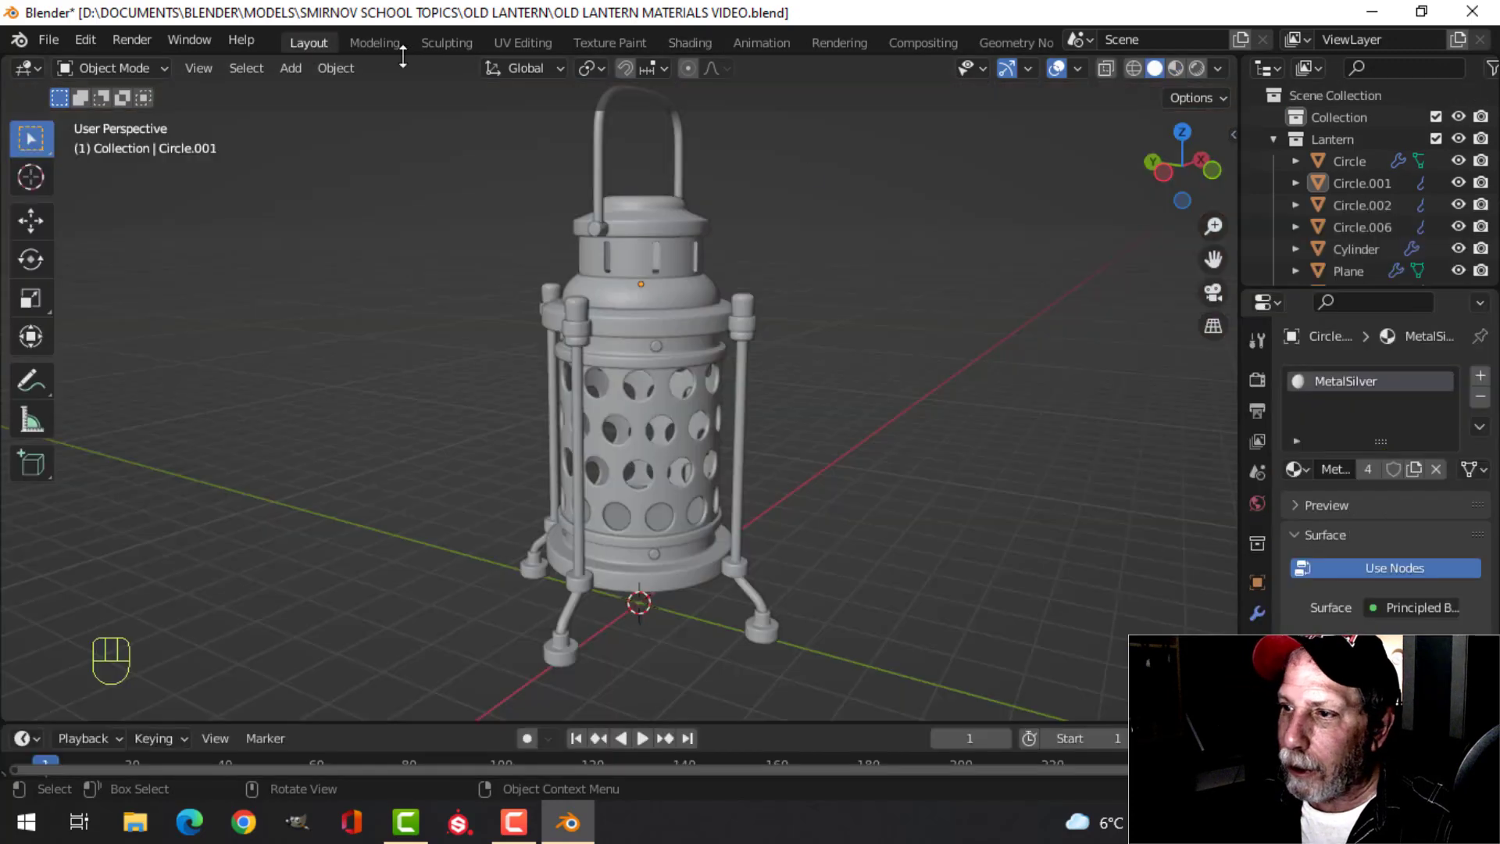
Switch to the Layout workspace and display the whole lantern in Material Preview shading
left_click(308, 42)
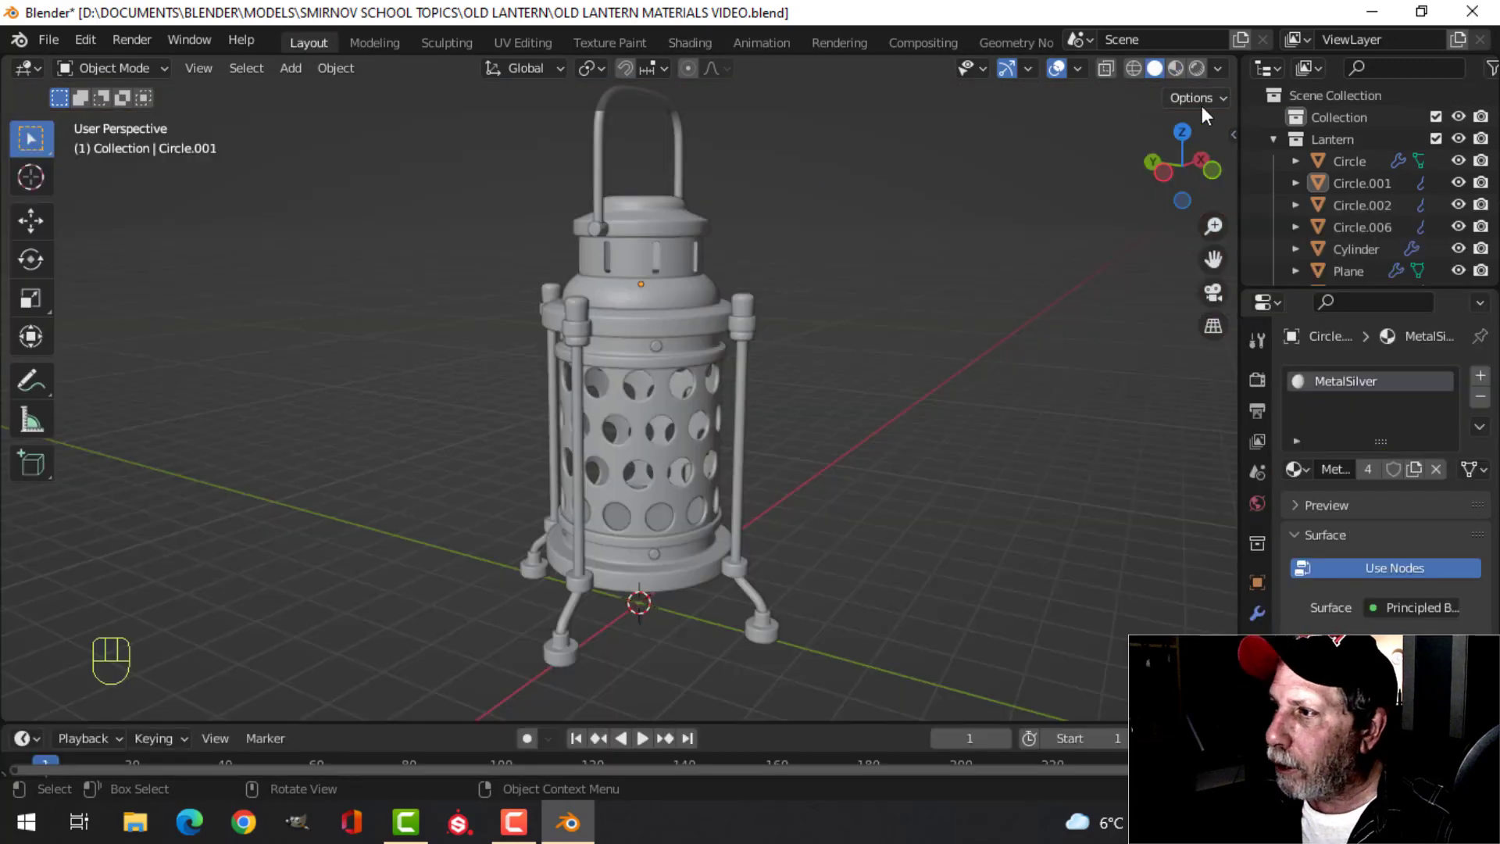
left_click(1218, 68)
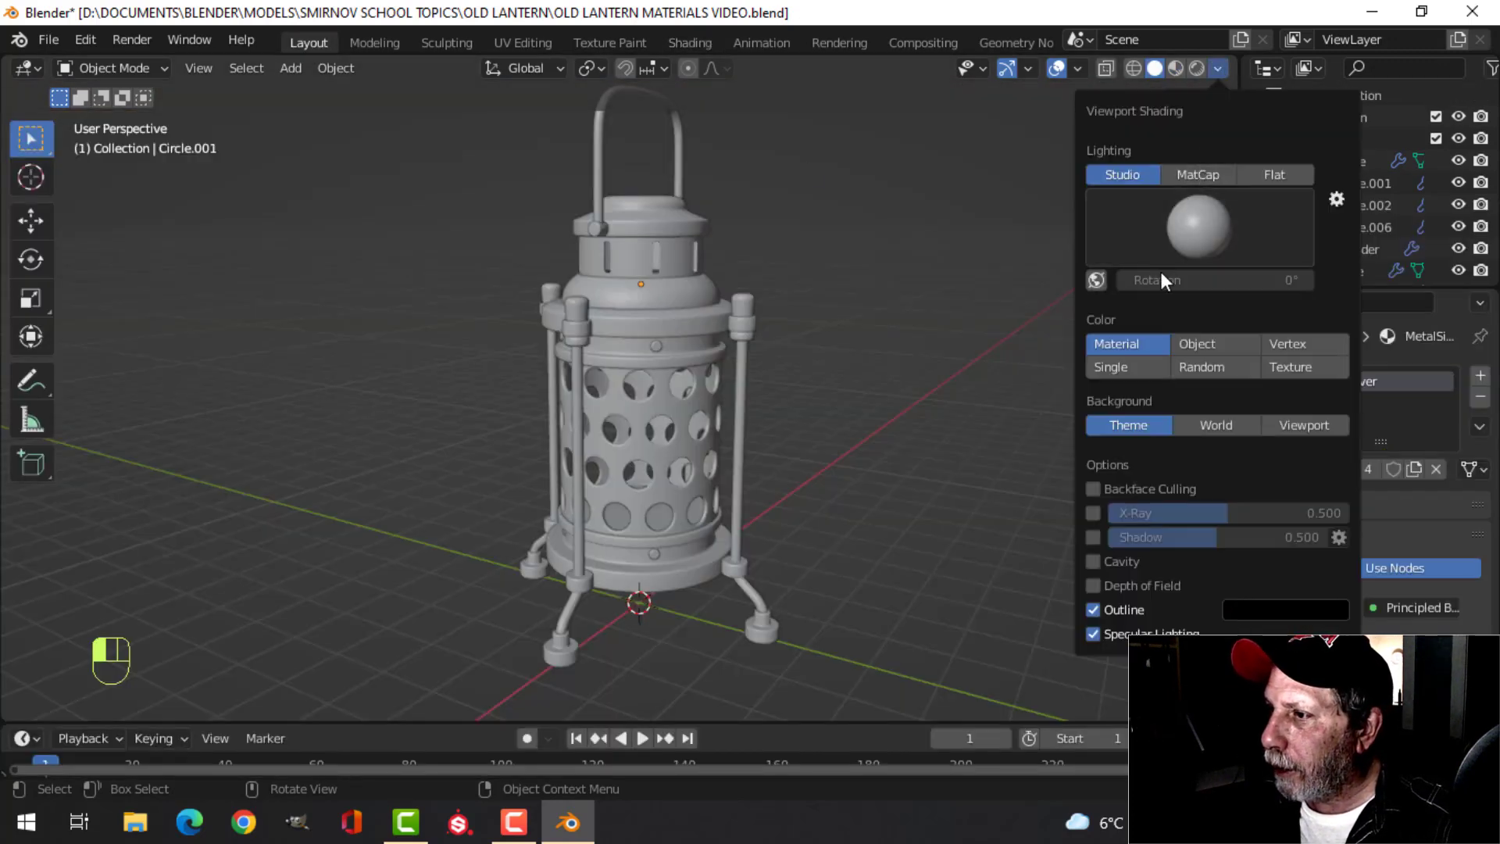
left_click(1175, 69)
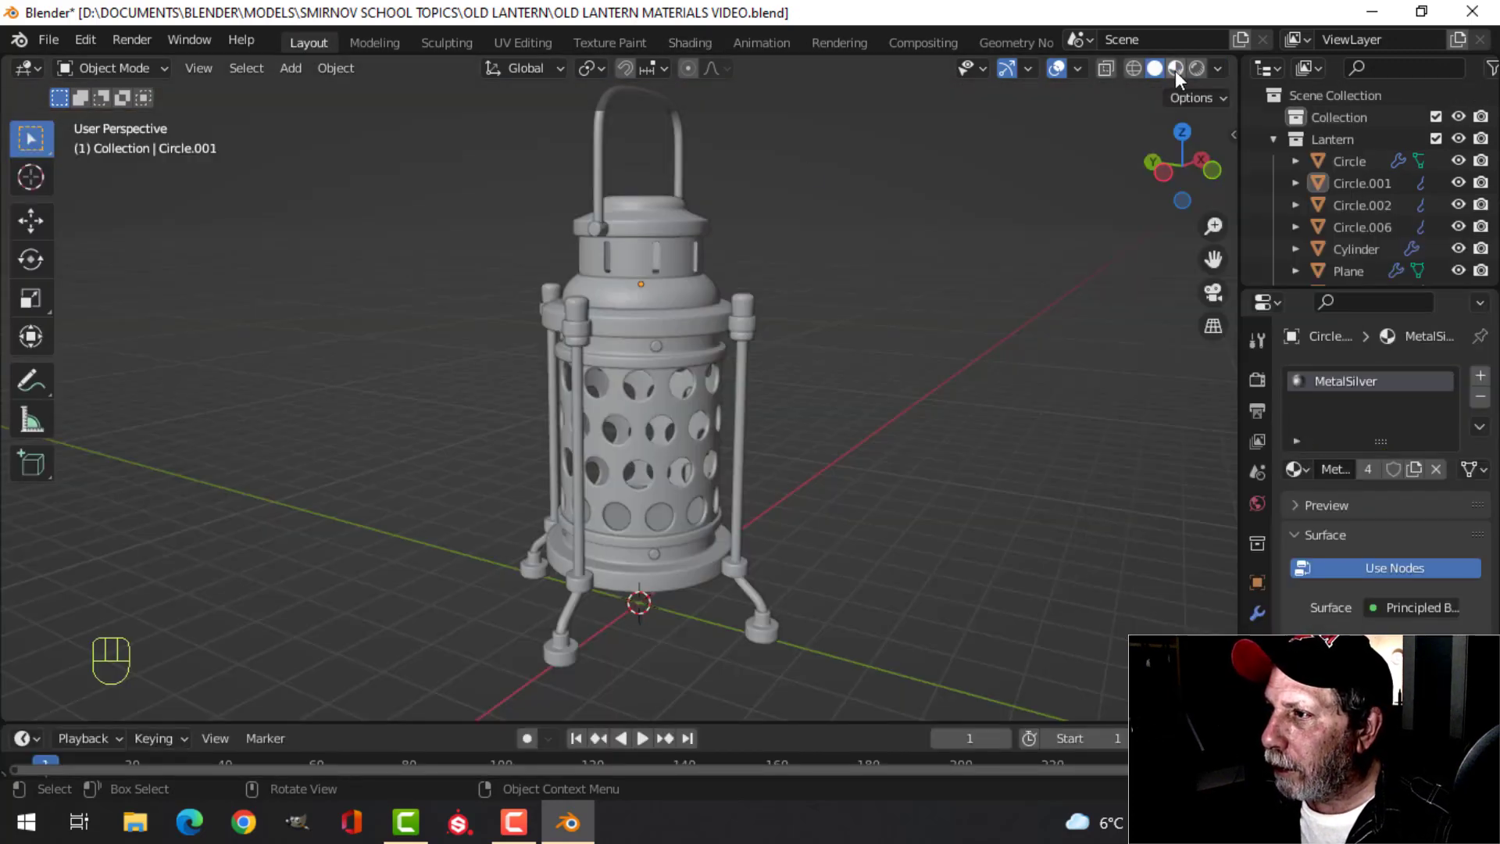
middle_click_drag(834, 342, 878, 314)
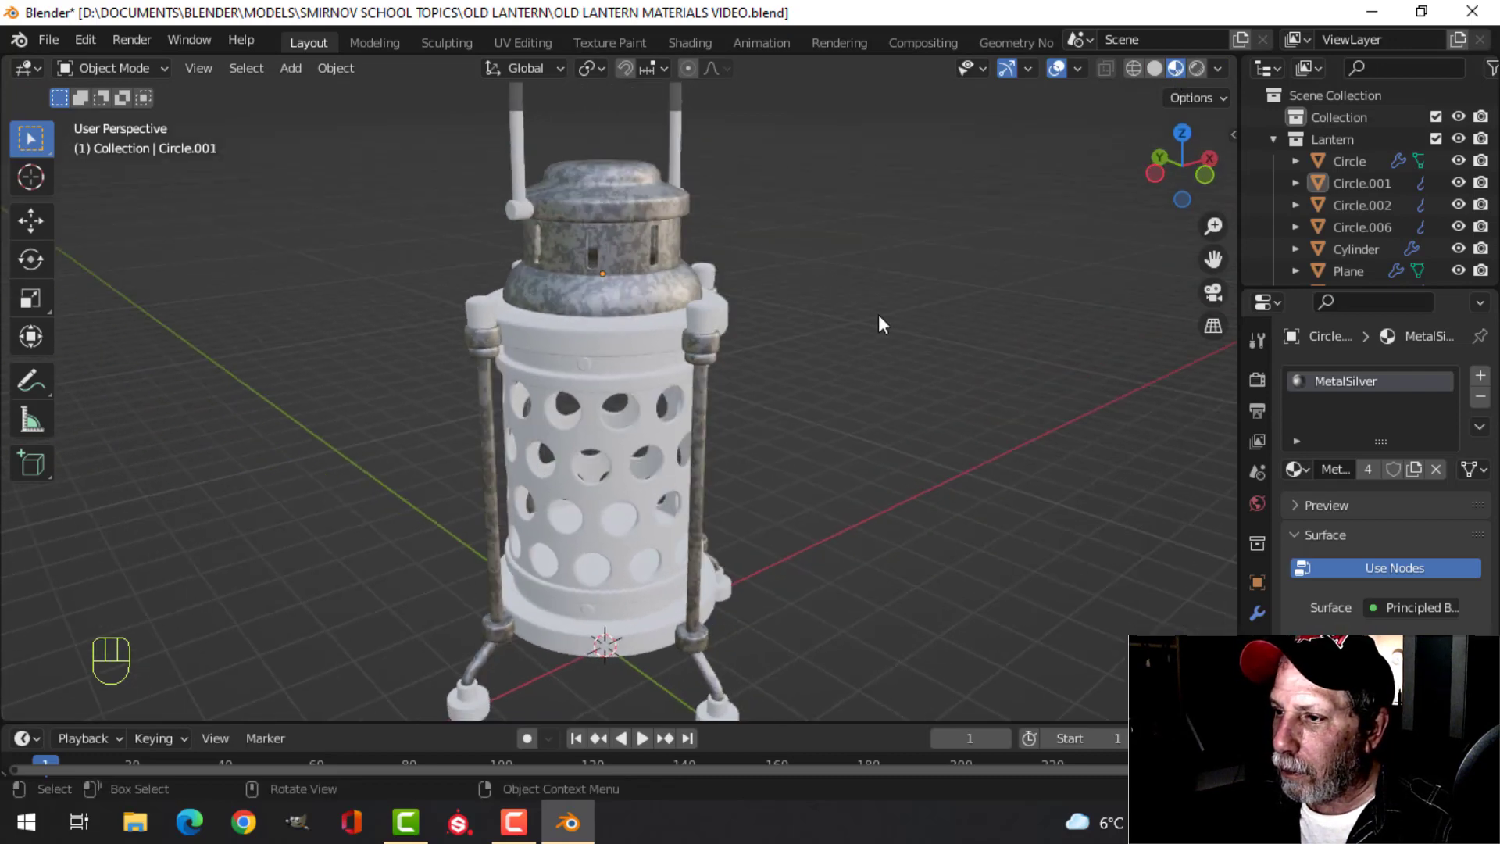
Enable Scene Lights for the lantern's material preview and change its lighting environment to the warm brown HDRI preset
left_click(1219, 69)
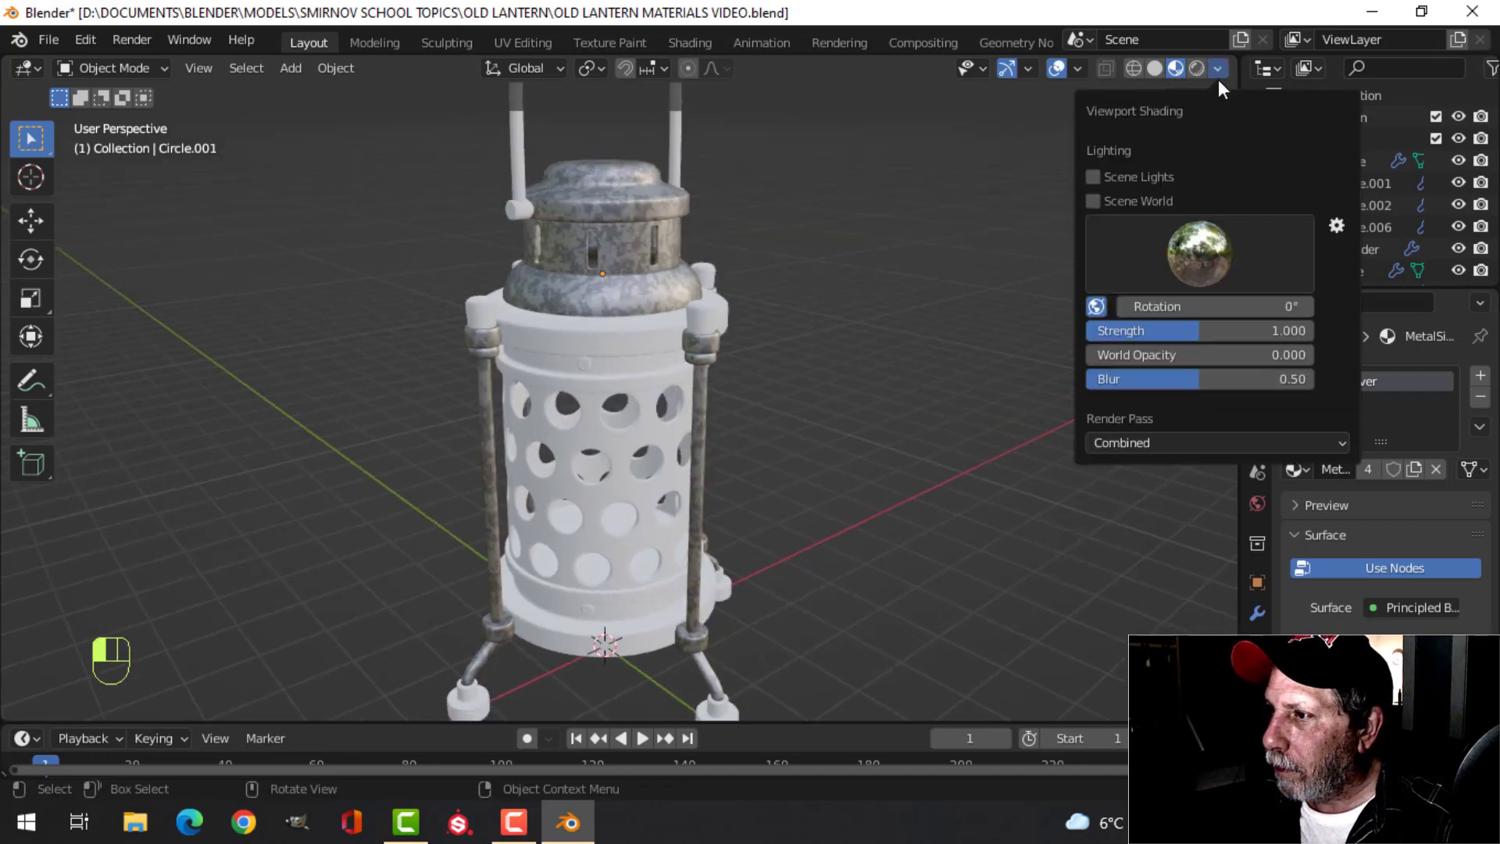
left_click(1093, 178)
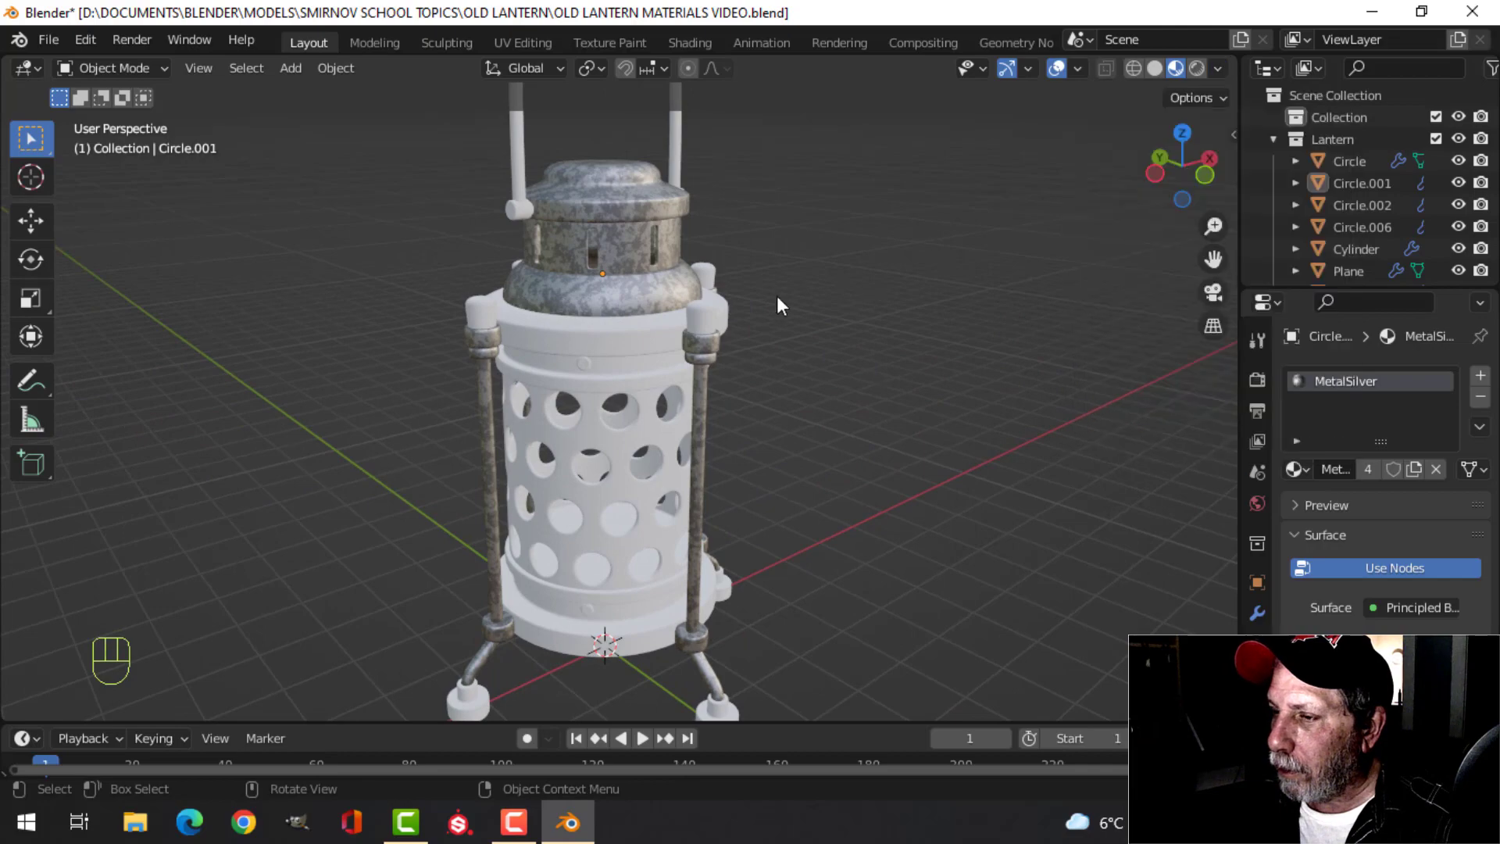
mouse_move(777, 296)
middle_mouse_down()
mouse_move(837, 327)
mouse_move(852, 309)
middle_mouse_up()
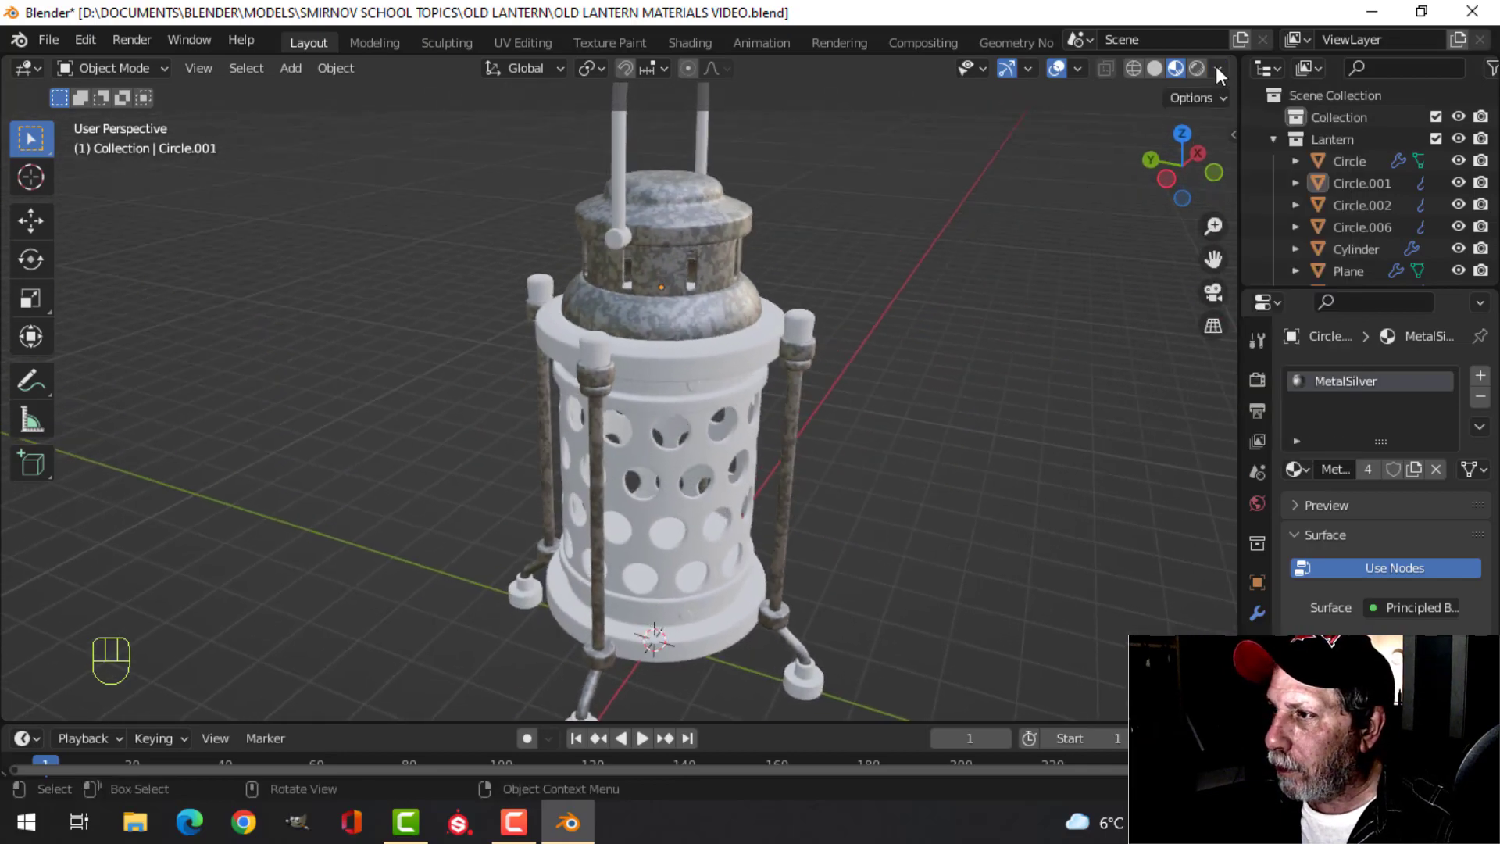
left_click(1216, 68)
left_click(1095, 201)
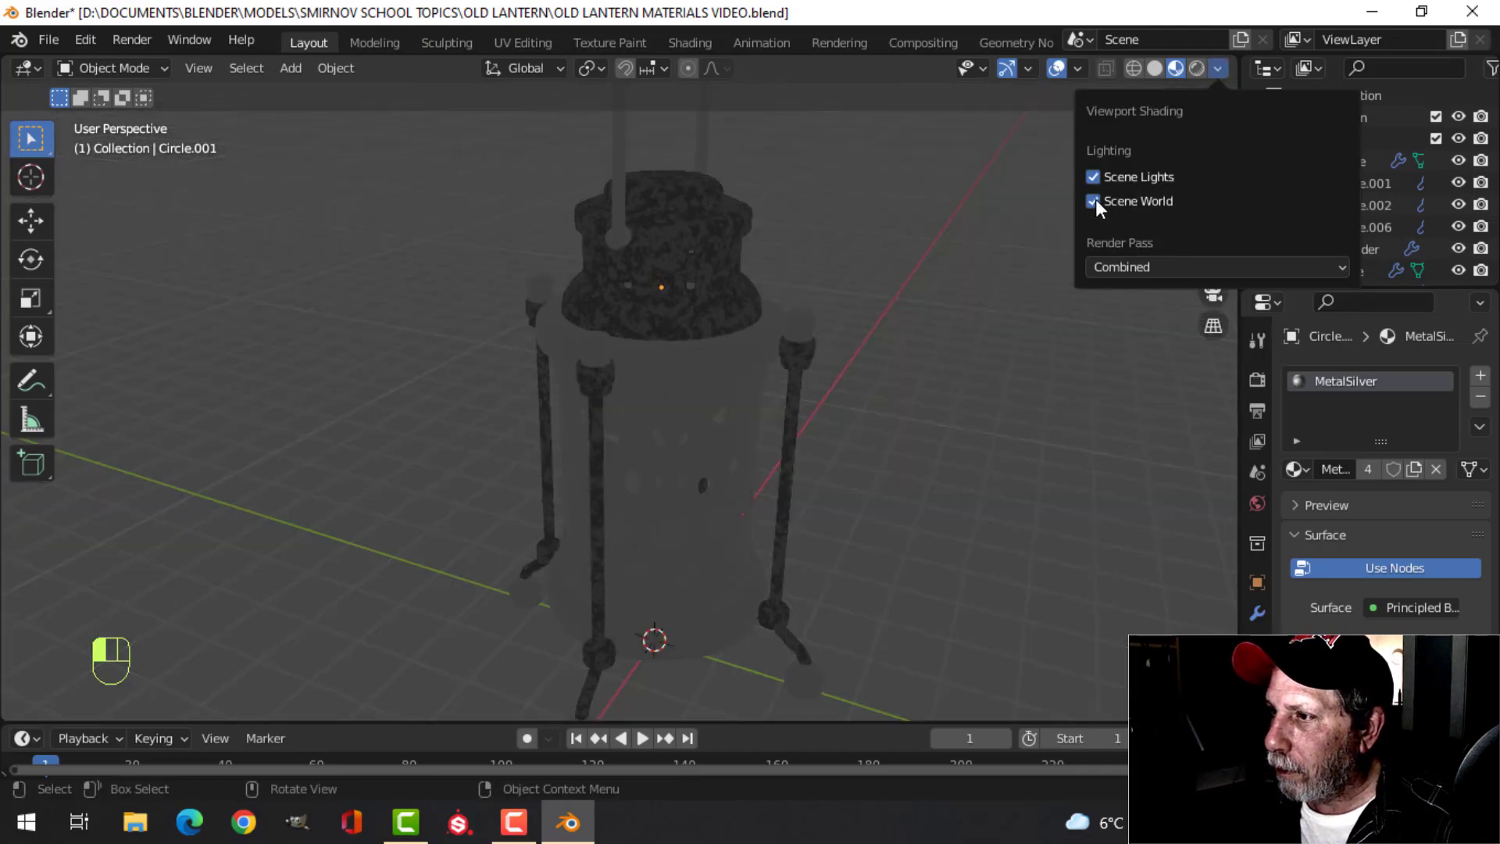
left_click(1095, 200)
left_click(1210, 254)
left_click(875, 330)
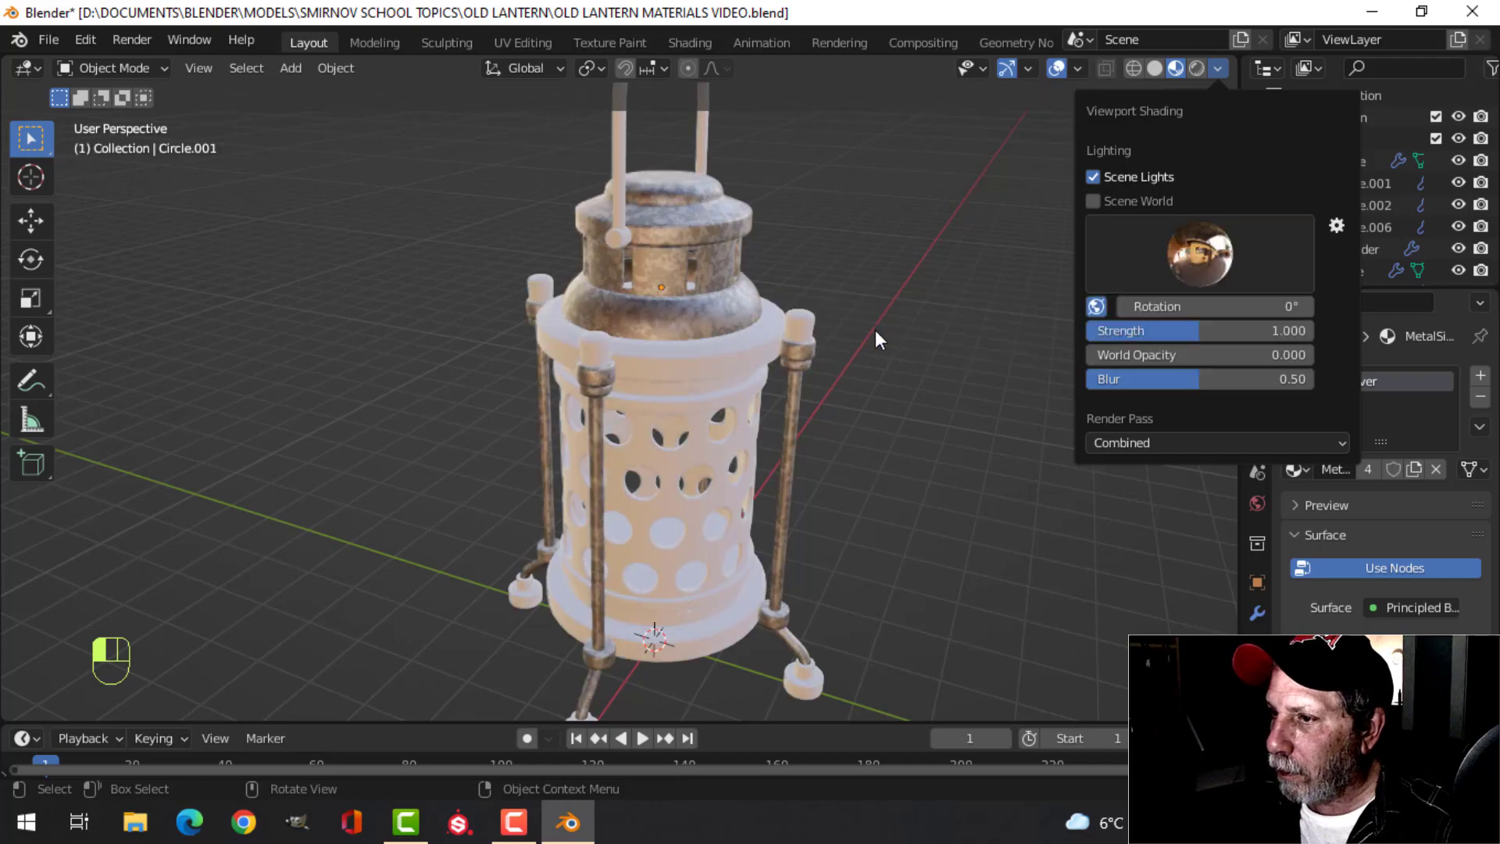
middle_click_drag(976, 306, 914, 303)
scroll(841, 342, "up", 4)
scroll(863, 322, "down", 3)
middle_click_drag(914, 303, 825, 308)
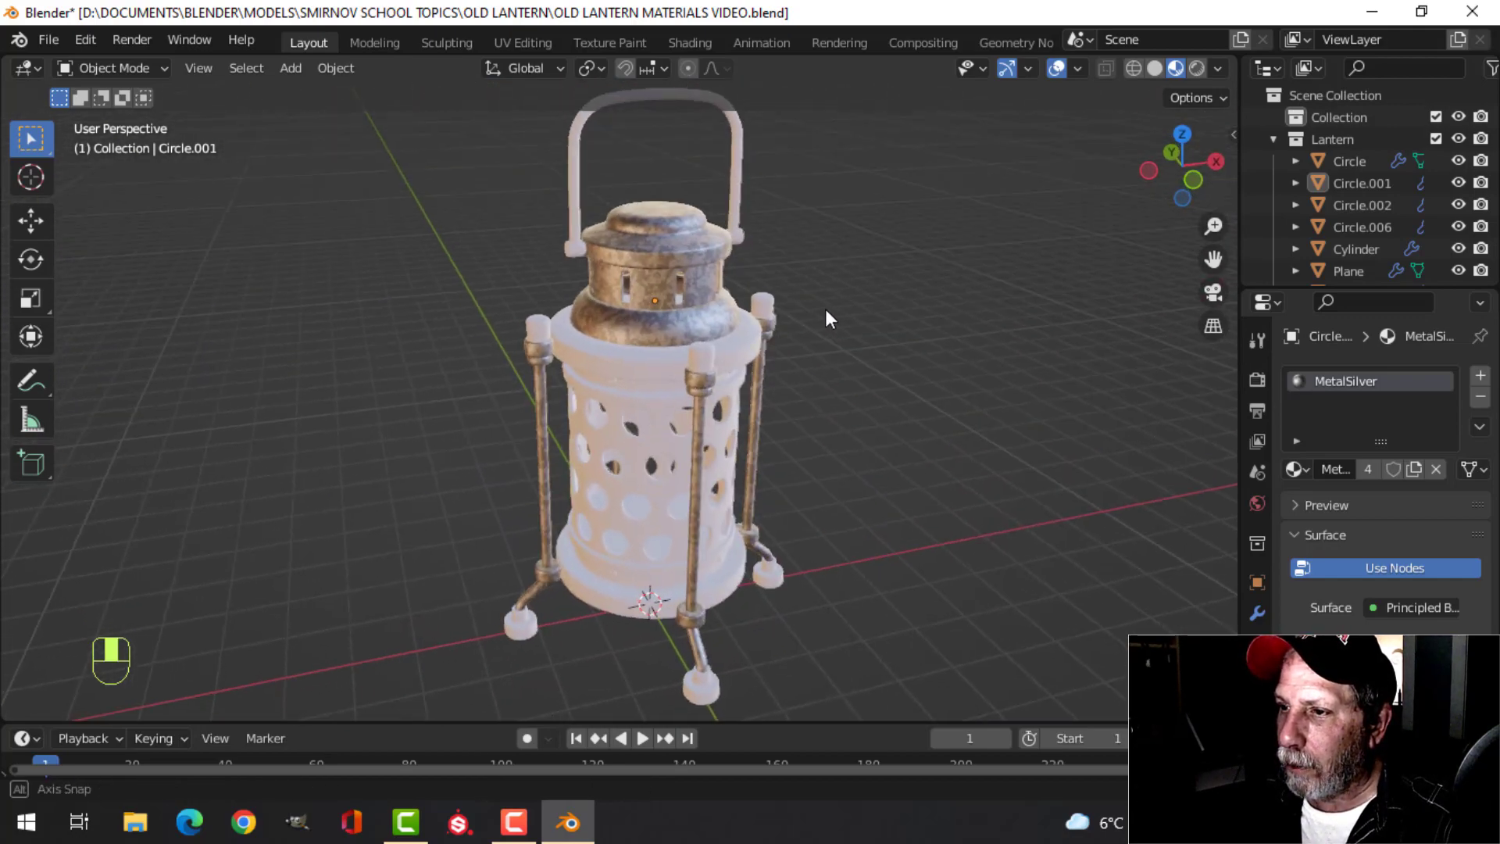
Assign the existing MetalSilver material to the Circle object that forms the lantern's upper and lower rims
scroll(825, 304, "up", 2)
left_click(733, 335)
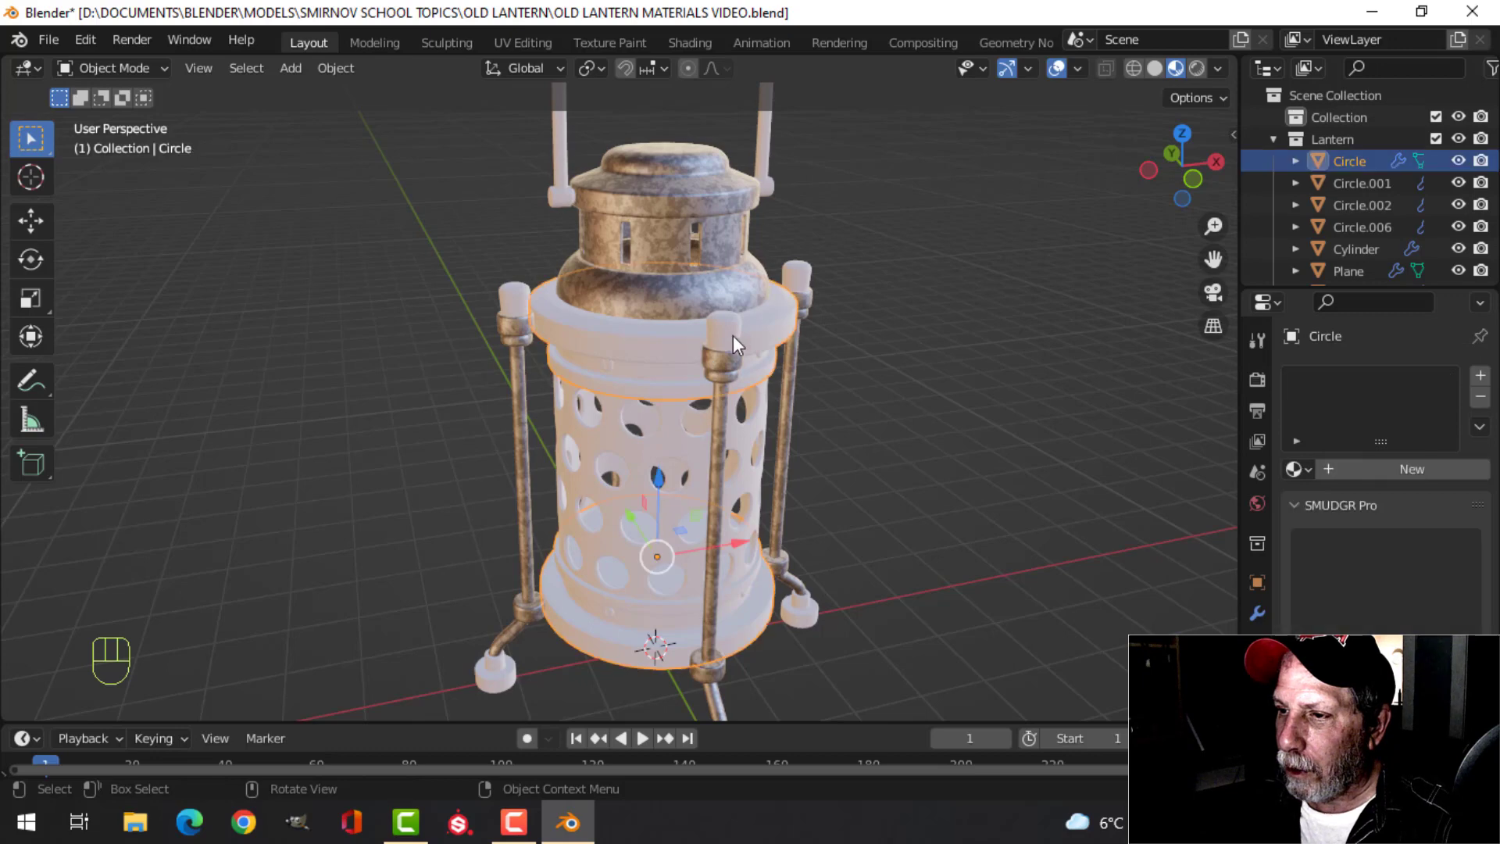
left_click(1298, 469)
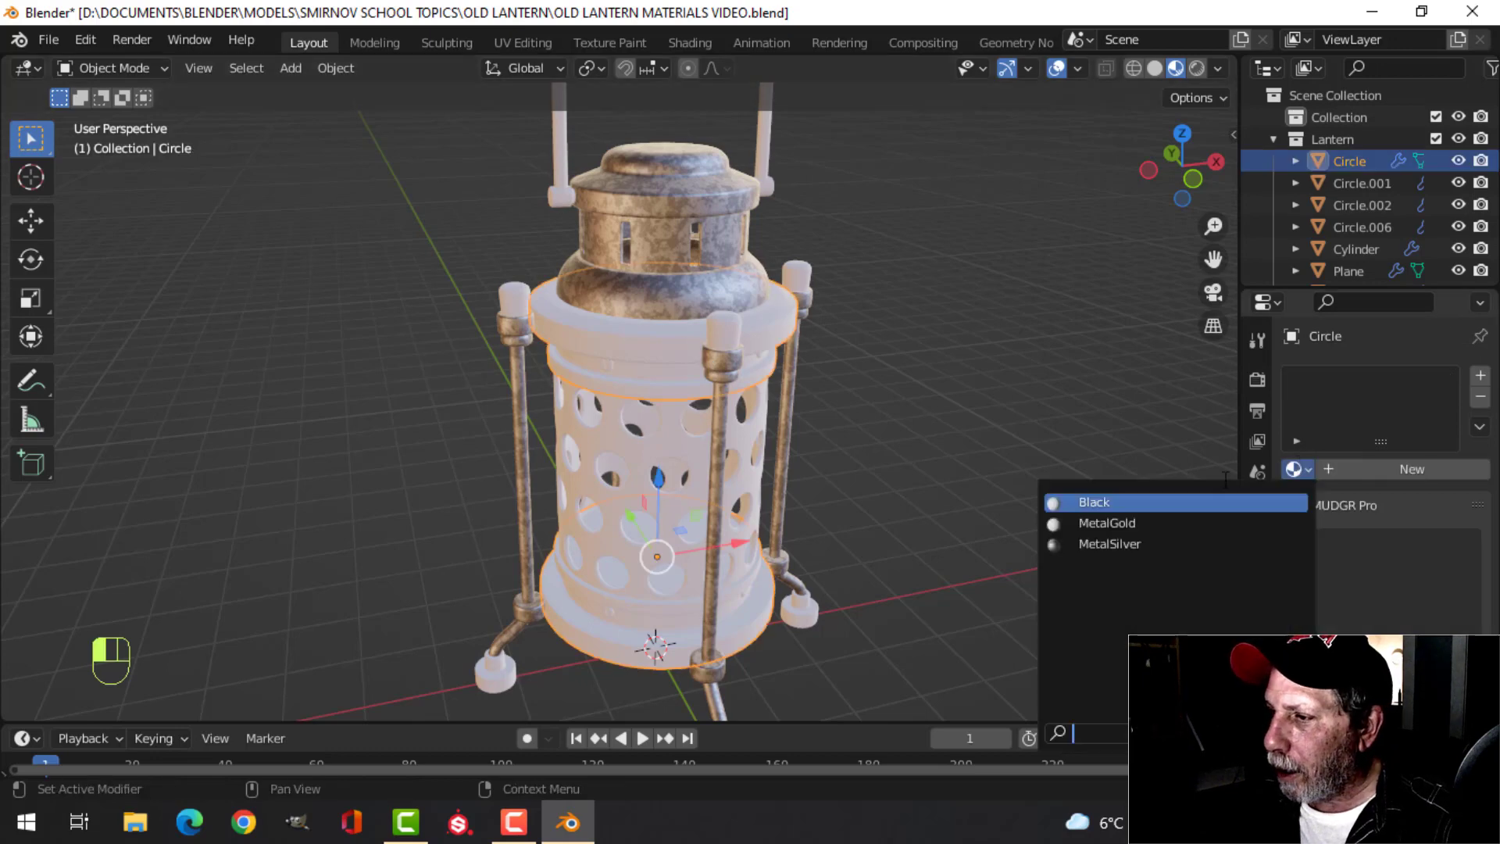
left_click(1139, 534)
key("alt+a")
middle_click_drag(877, 519, 866, 364)
scroll(859, 449, "up", 4)
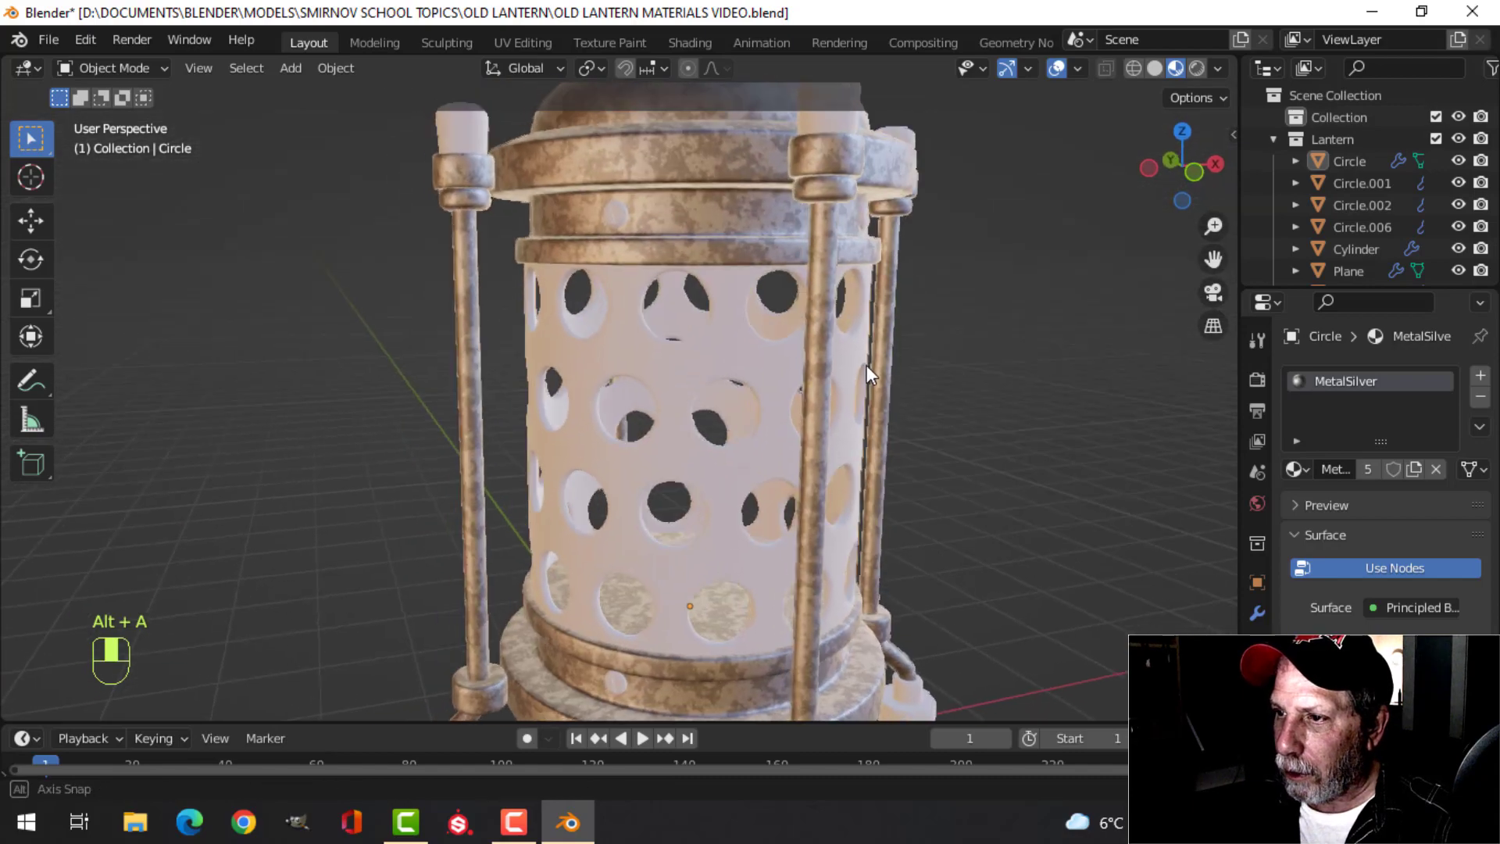
scroll(871, 372, "down", 4)
middle_click_drag(925, 457, 931, 384, "shift")
scroll(930, 381, "down", 1)
middle_click_drag(915, 314, 867, 301, "shift")
Return to the Shading workspace and move the texture, mapping and ColorRamp nodes farther from the Principled BSDF
left_click(690, 43)
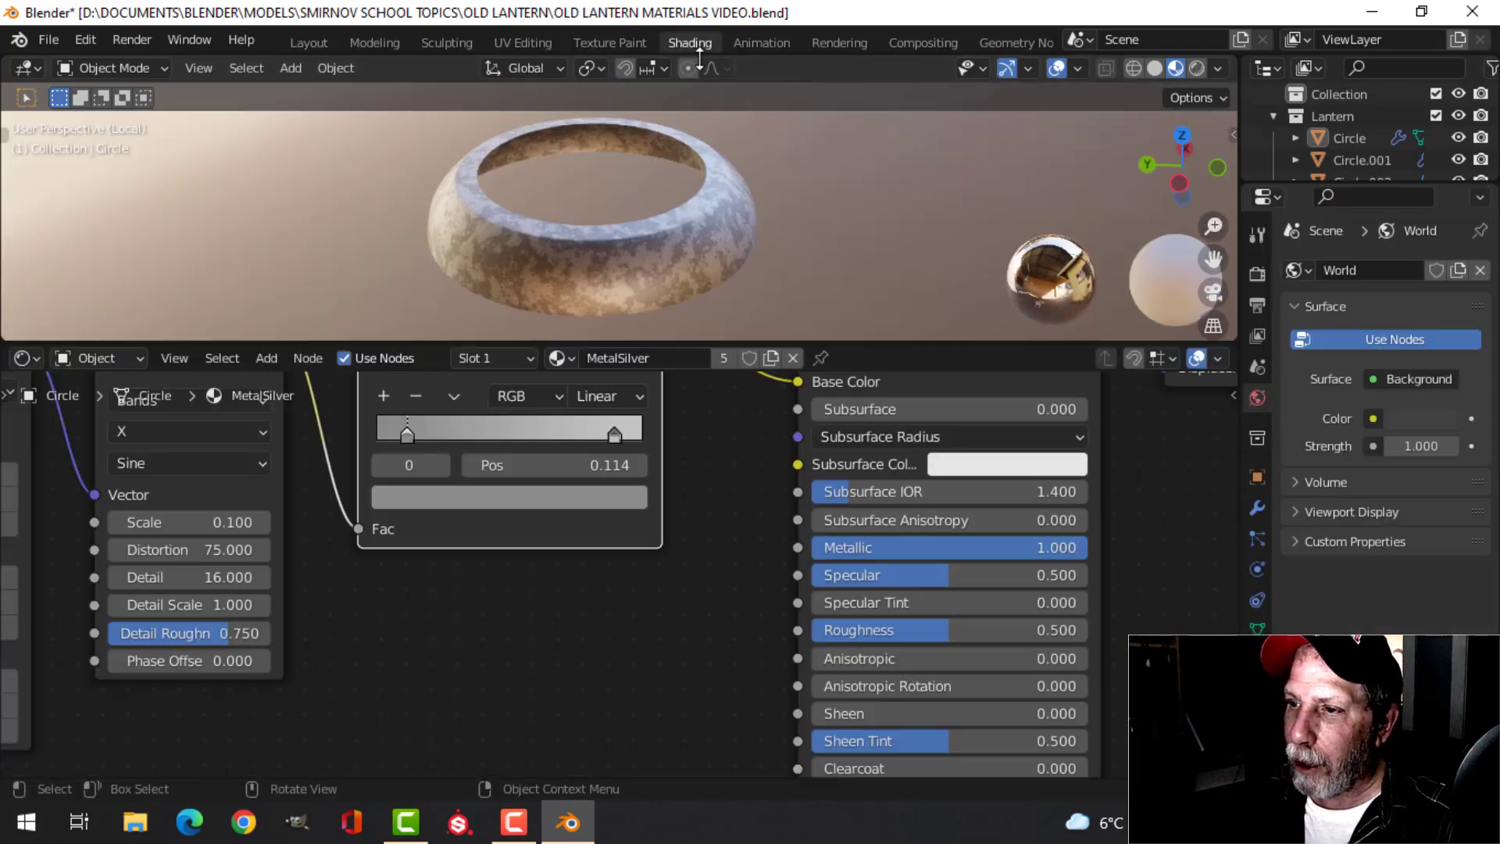
scroll(625, 570, "down", 3)
middle_click_drag(601, 589, 651, 553)
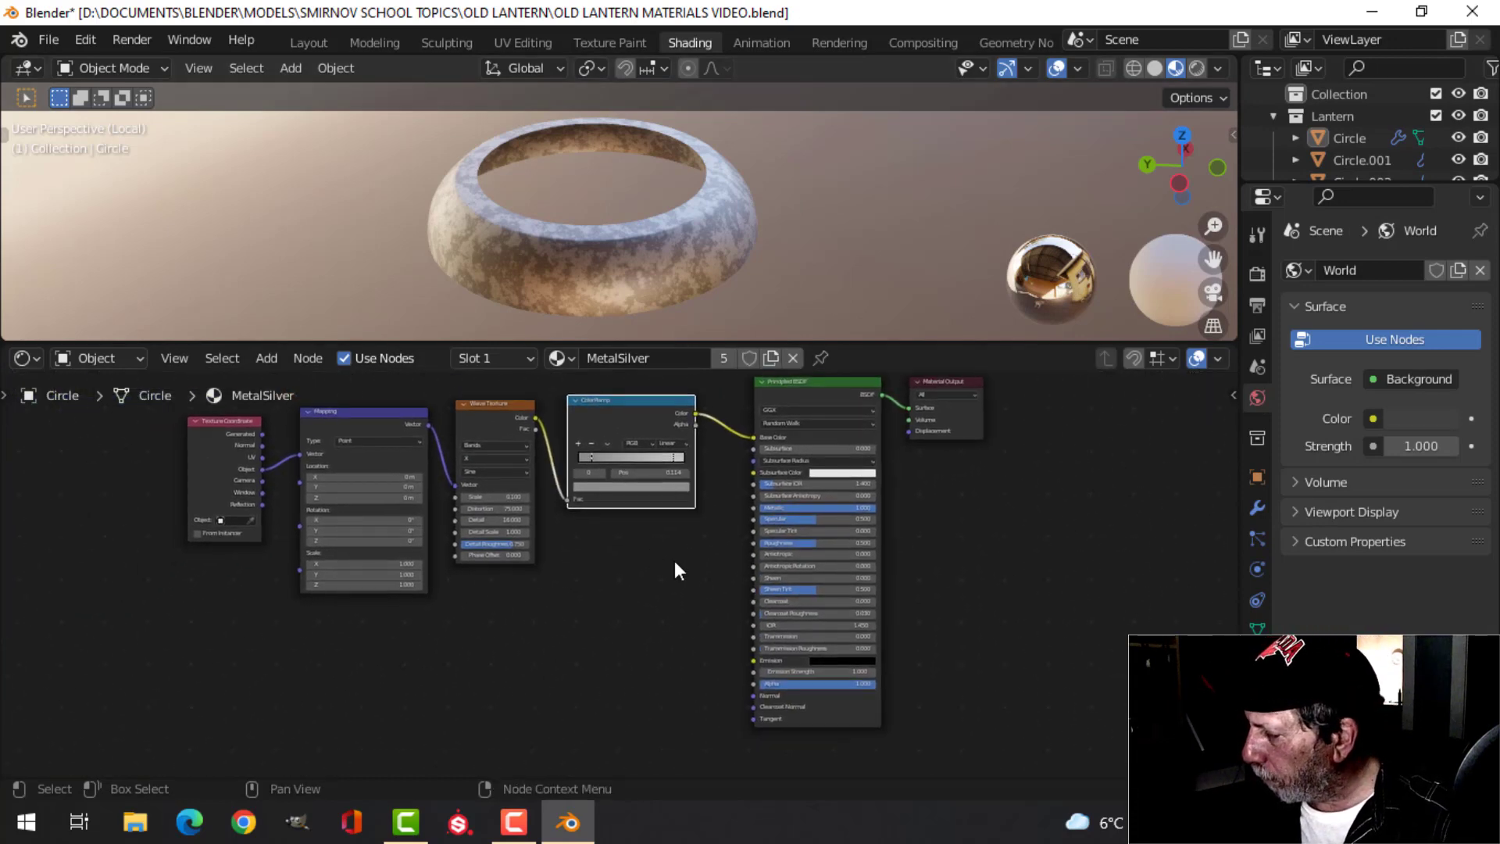
scroll(650, 548, "down", 1)
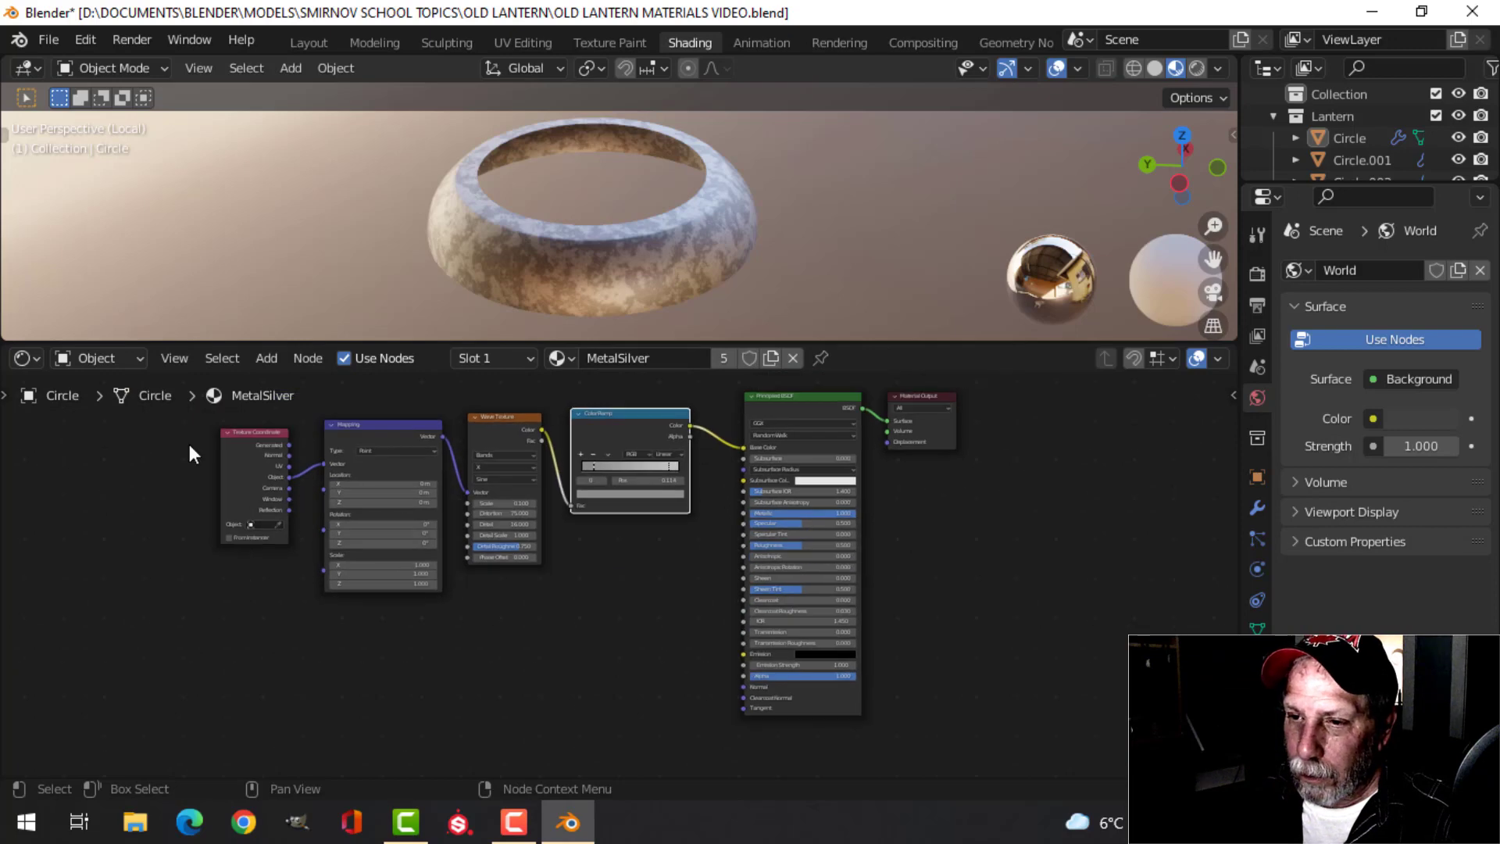
left_click_drag(173, 439, 617, 511)
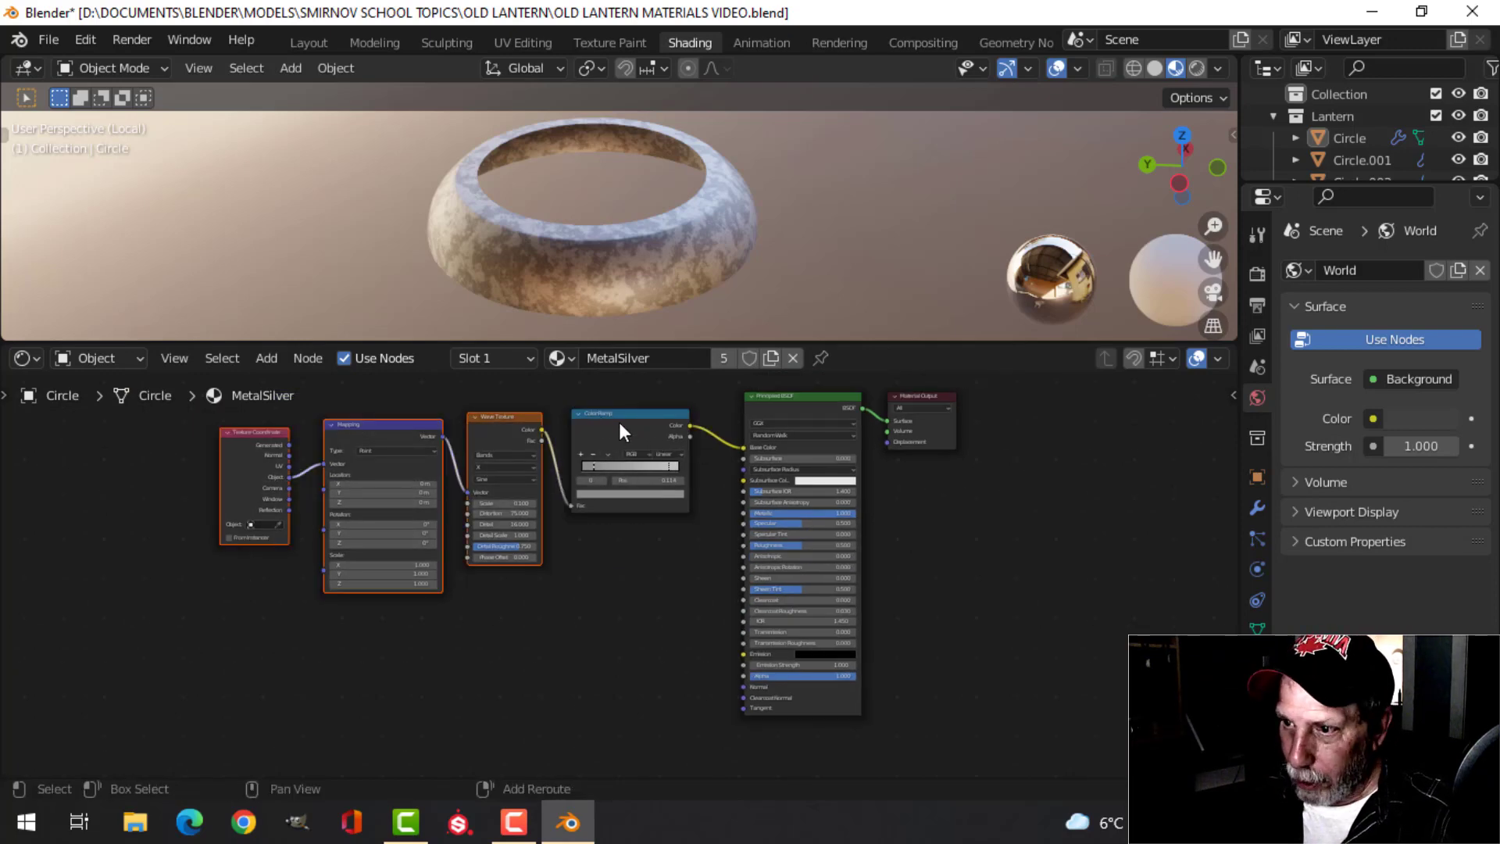
left_click_drag(678, 442, 566, 447)
scroll(656, 555, "up", 2)
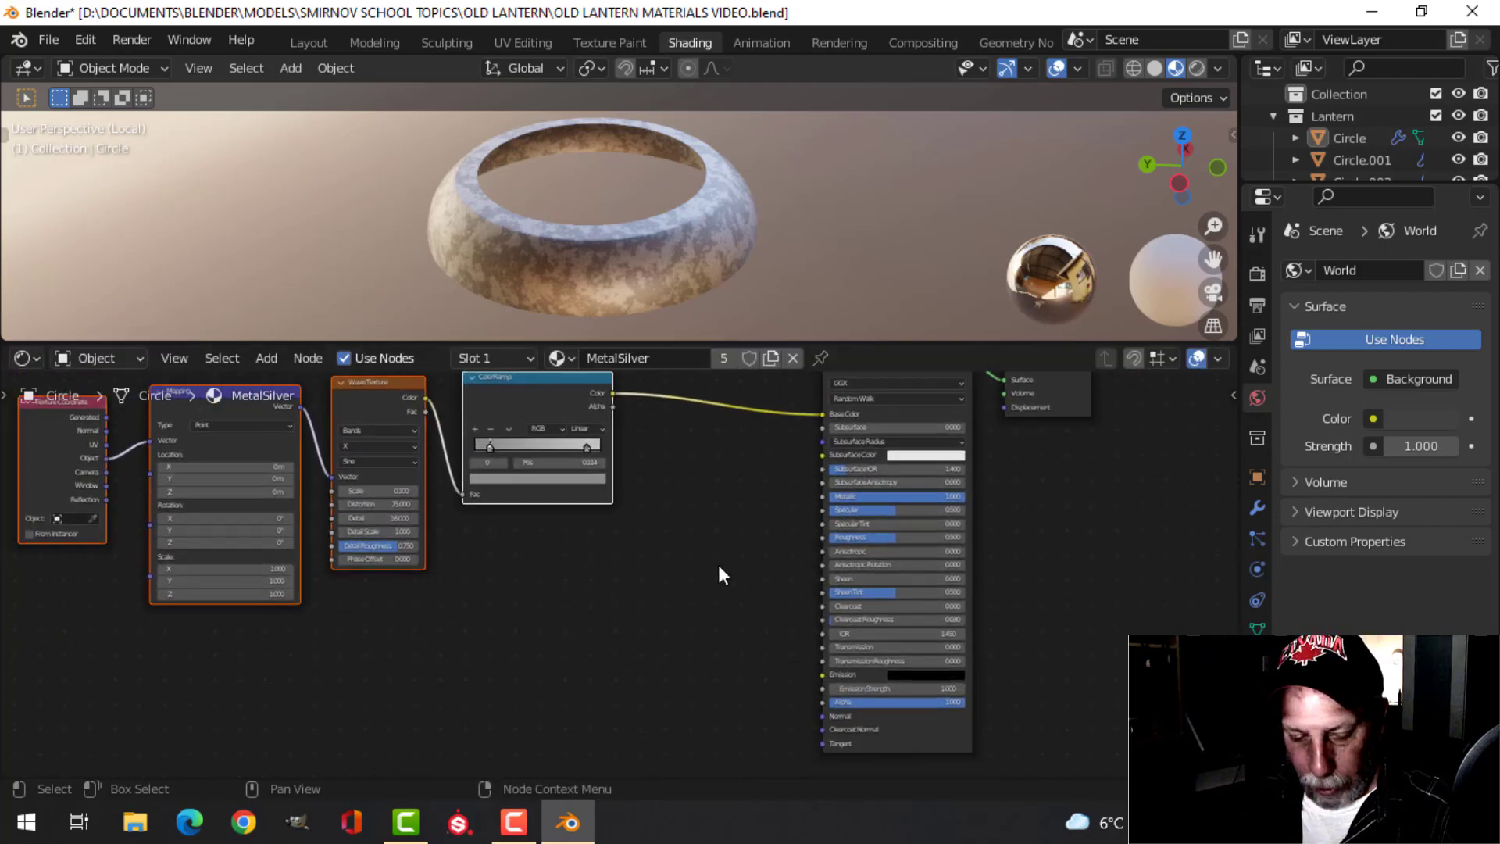
Add a Bump node between the ColorRamp and Principled BSDF, and connect the ColorRamp's Color output to its Height input
key("shift+a")
mouse_move(637, 543)
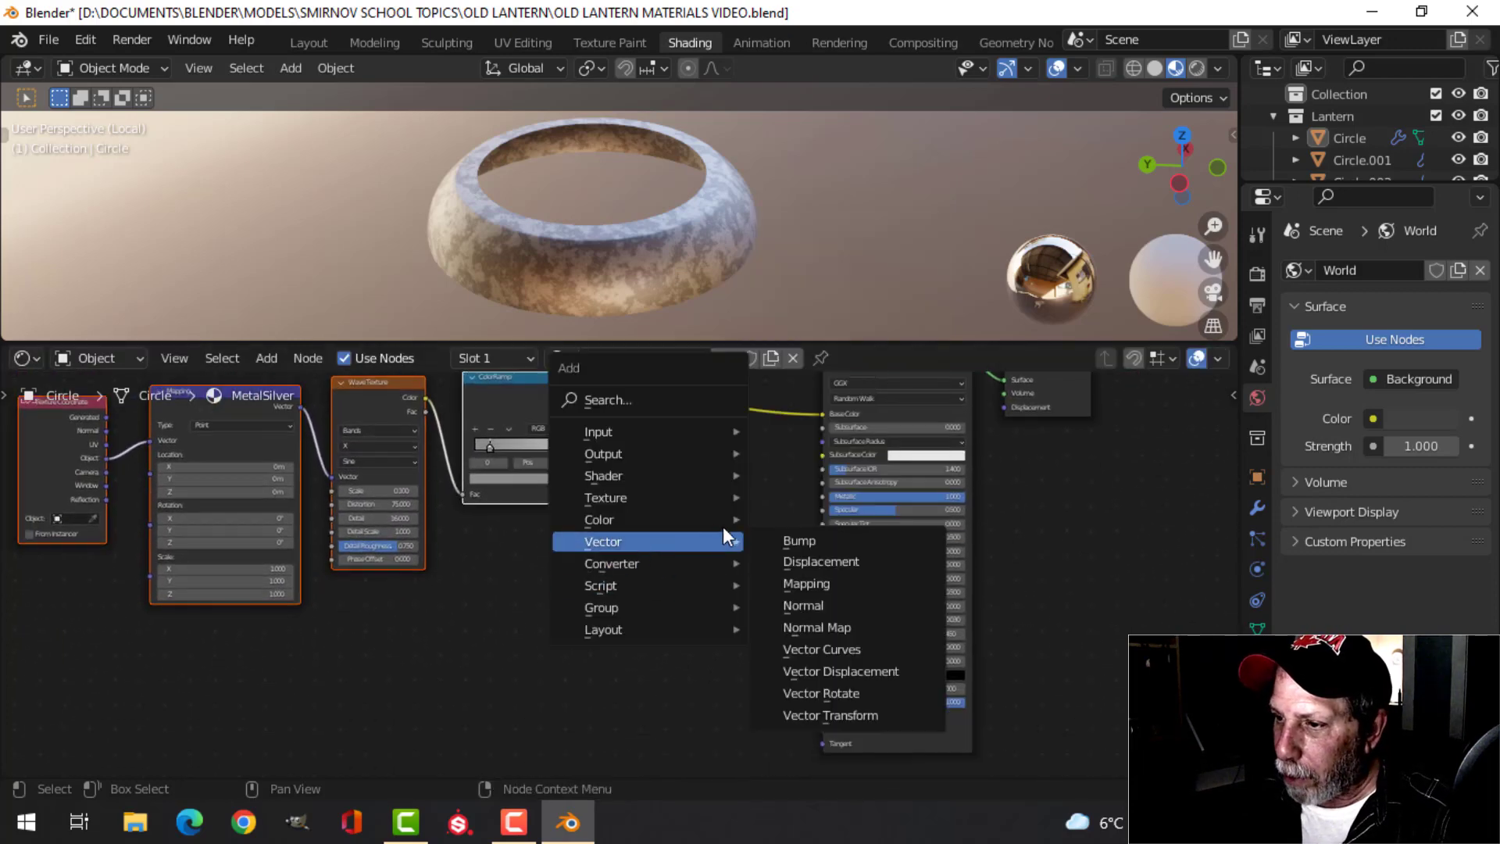
left_click(798, 544)
left_click(688, 526)
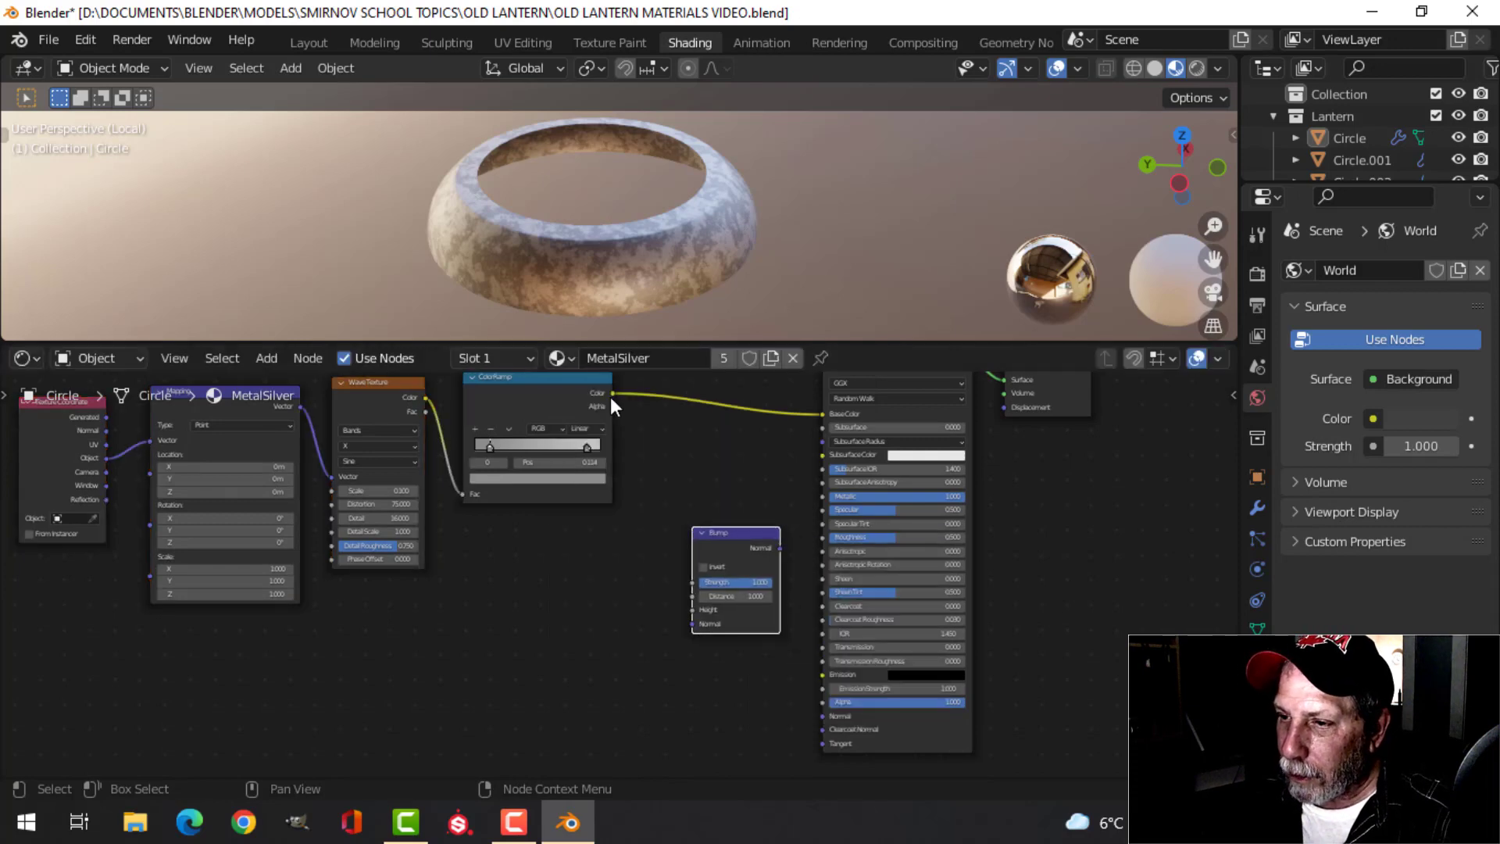
left_click_drag(612, 392, 706, 614)
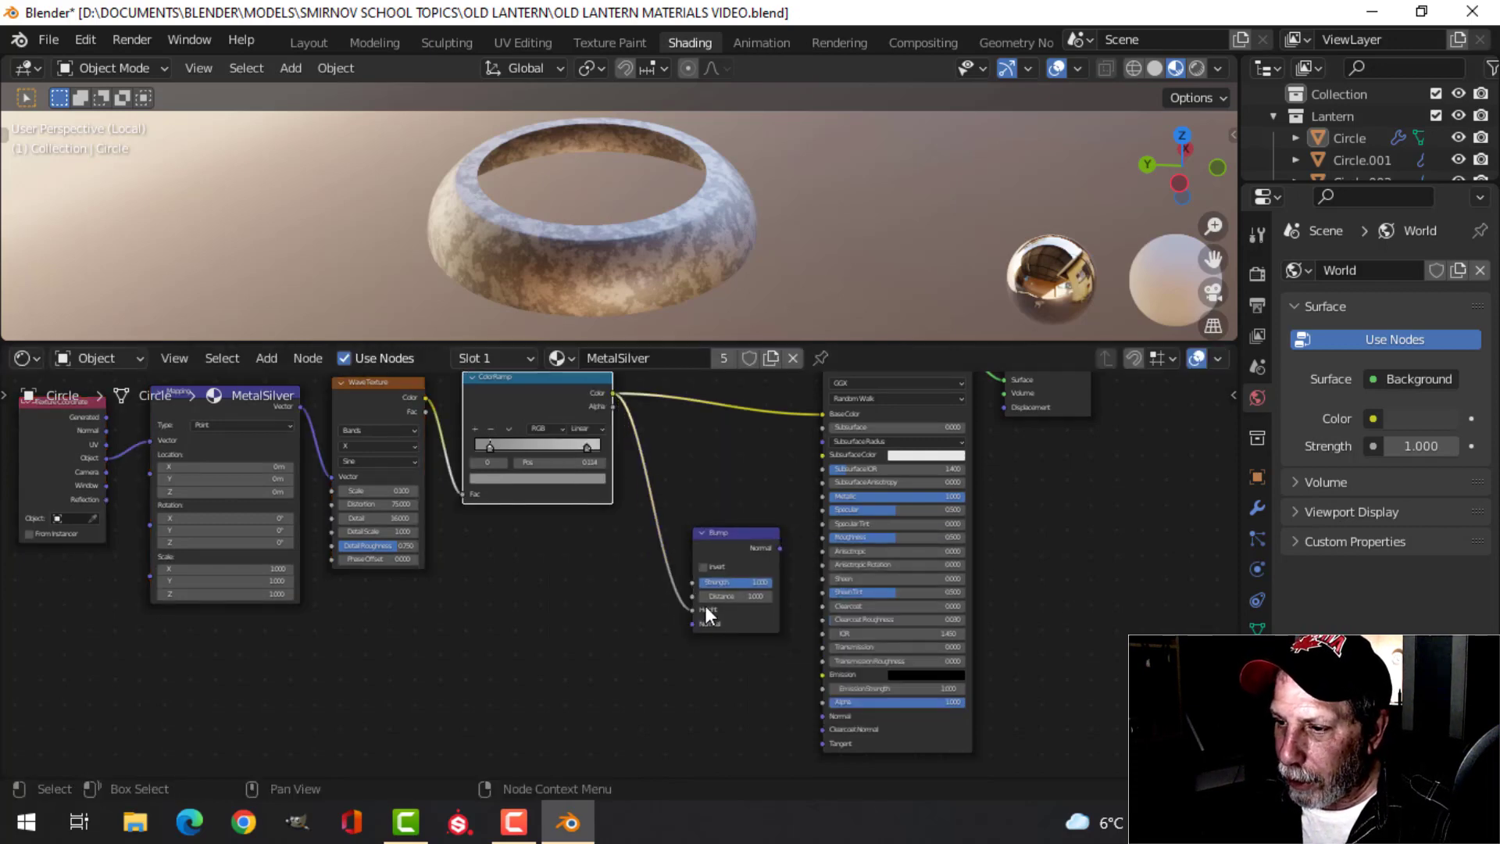
Connect the Bump node's Normal output to the Principled BSDF's Normal input and inspect the ring's surface up close
scroll(804, 628, "up", 3)
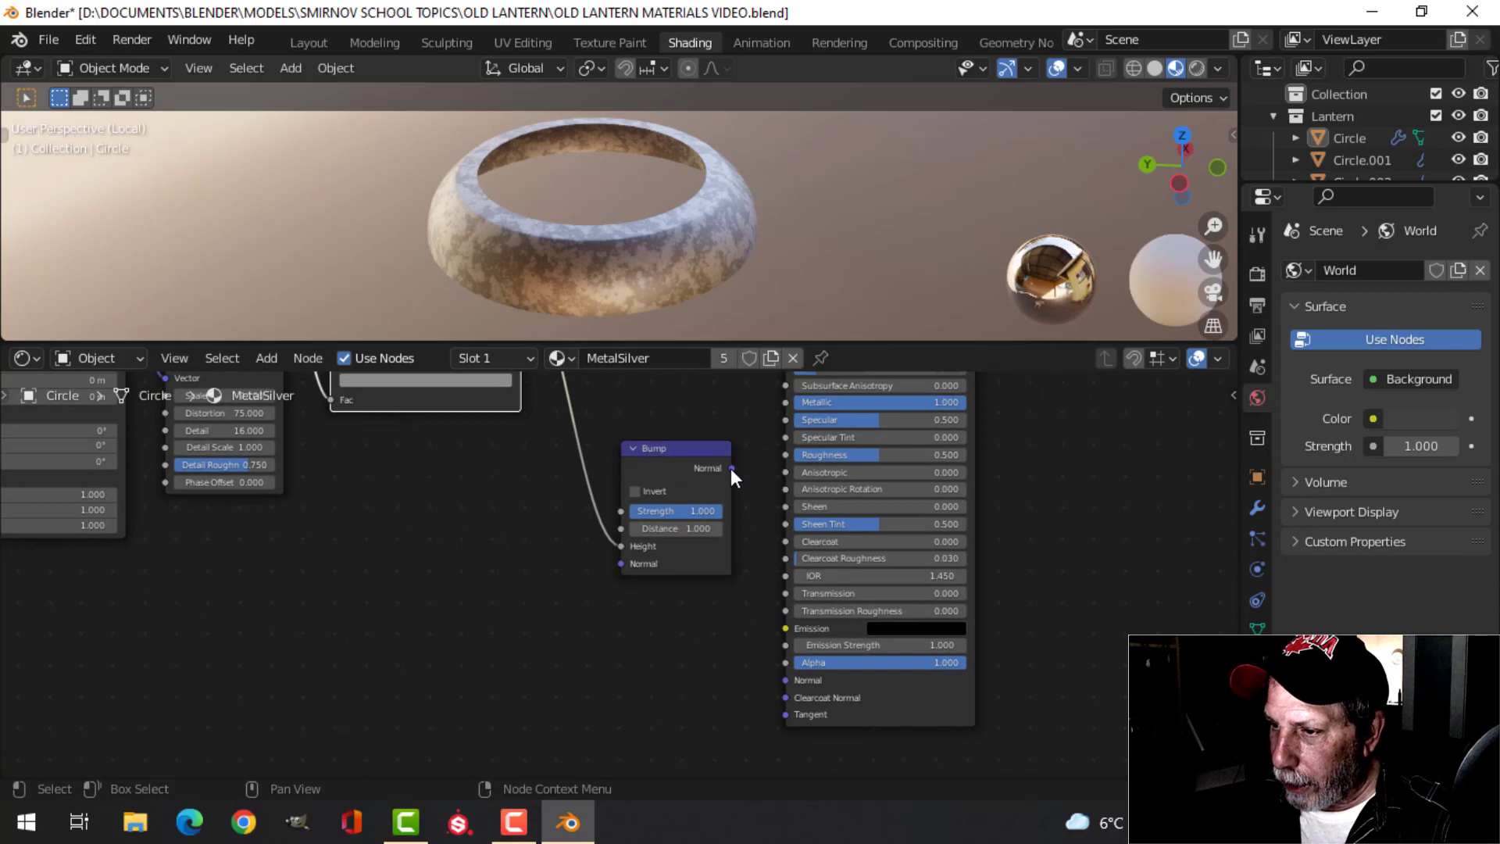
left_click_drag(731, 468, 790, 677)
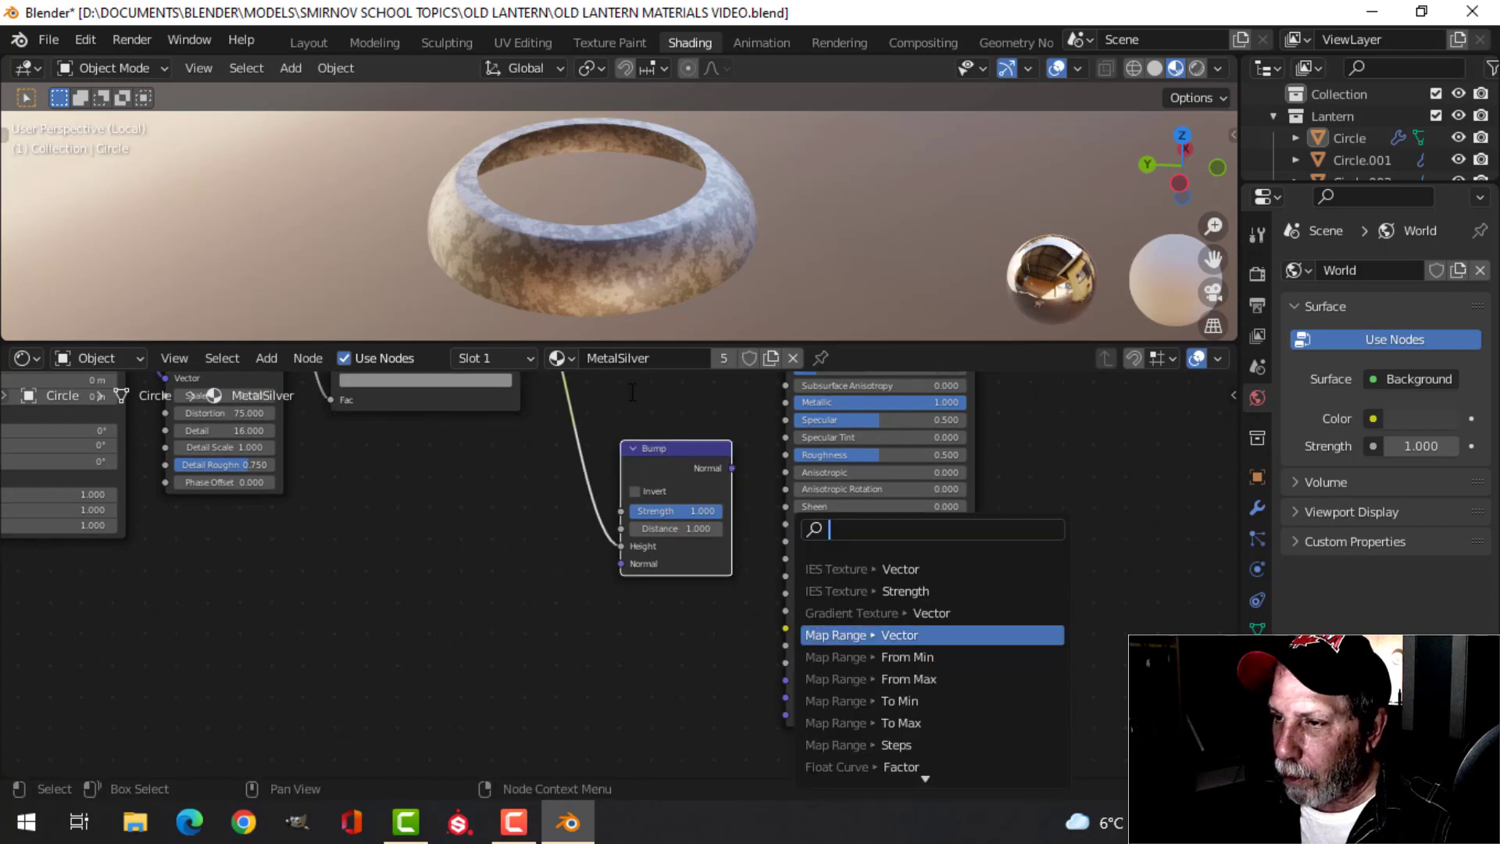
left_click(630, 651)
middle_click_drag(664, 631, 561, 636)
left_click_drag(630, 473, 678, 683)
scroll(605, 283, "up", 4)
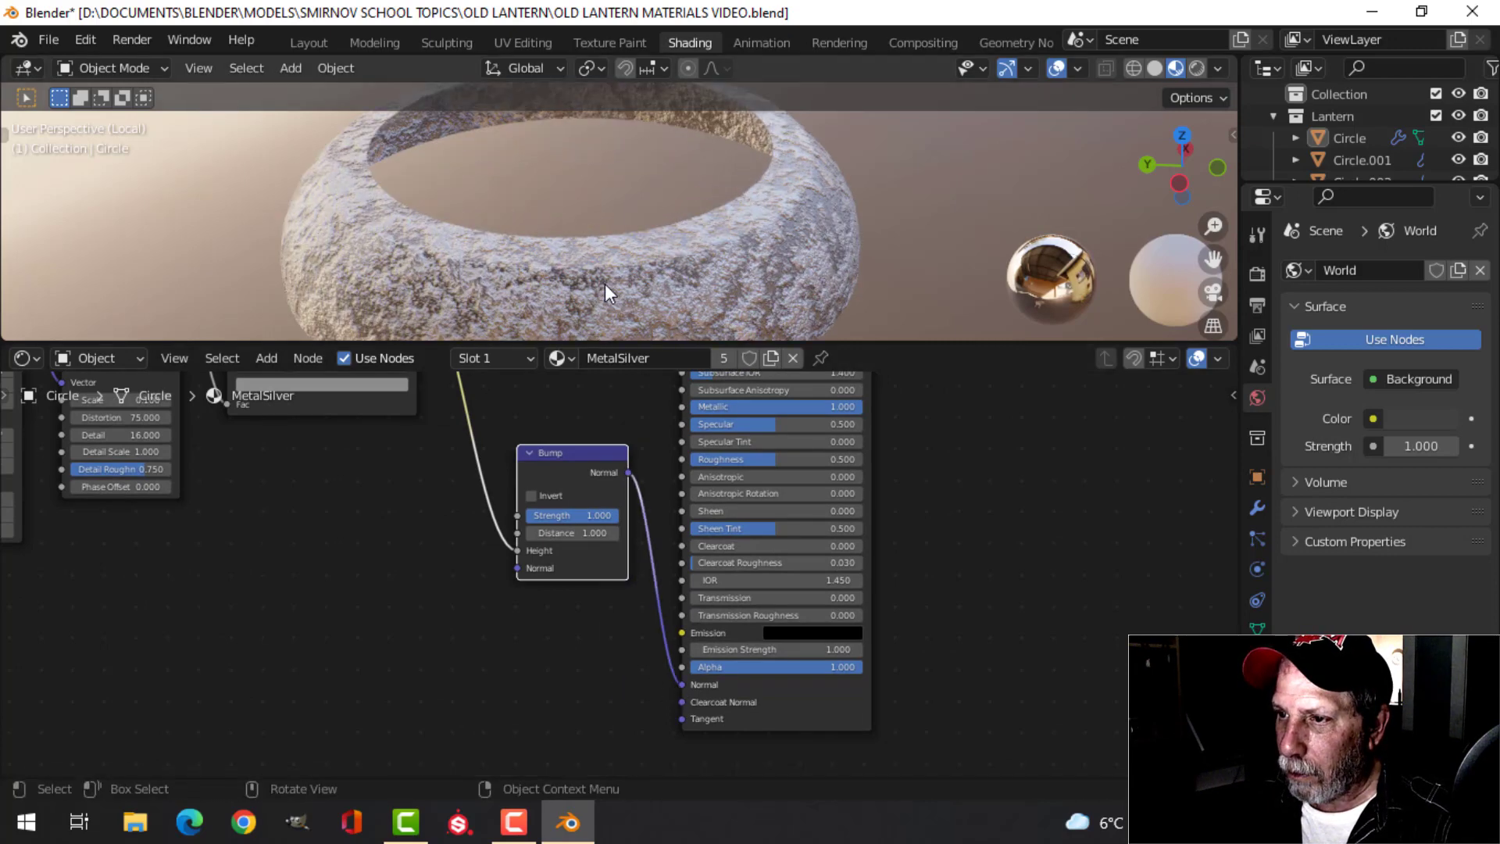
Set the Bump node's Strength to 0.08 and check the ring's surface up close
middle_click_drag(650, 262, 653, 264)
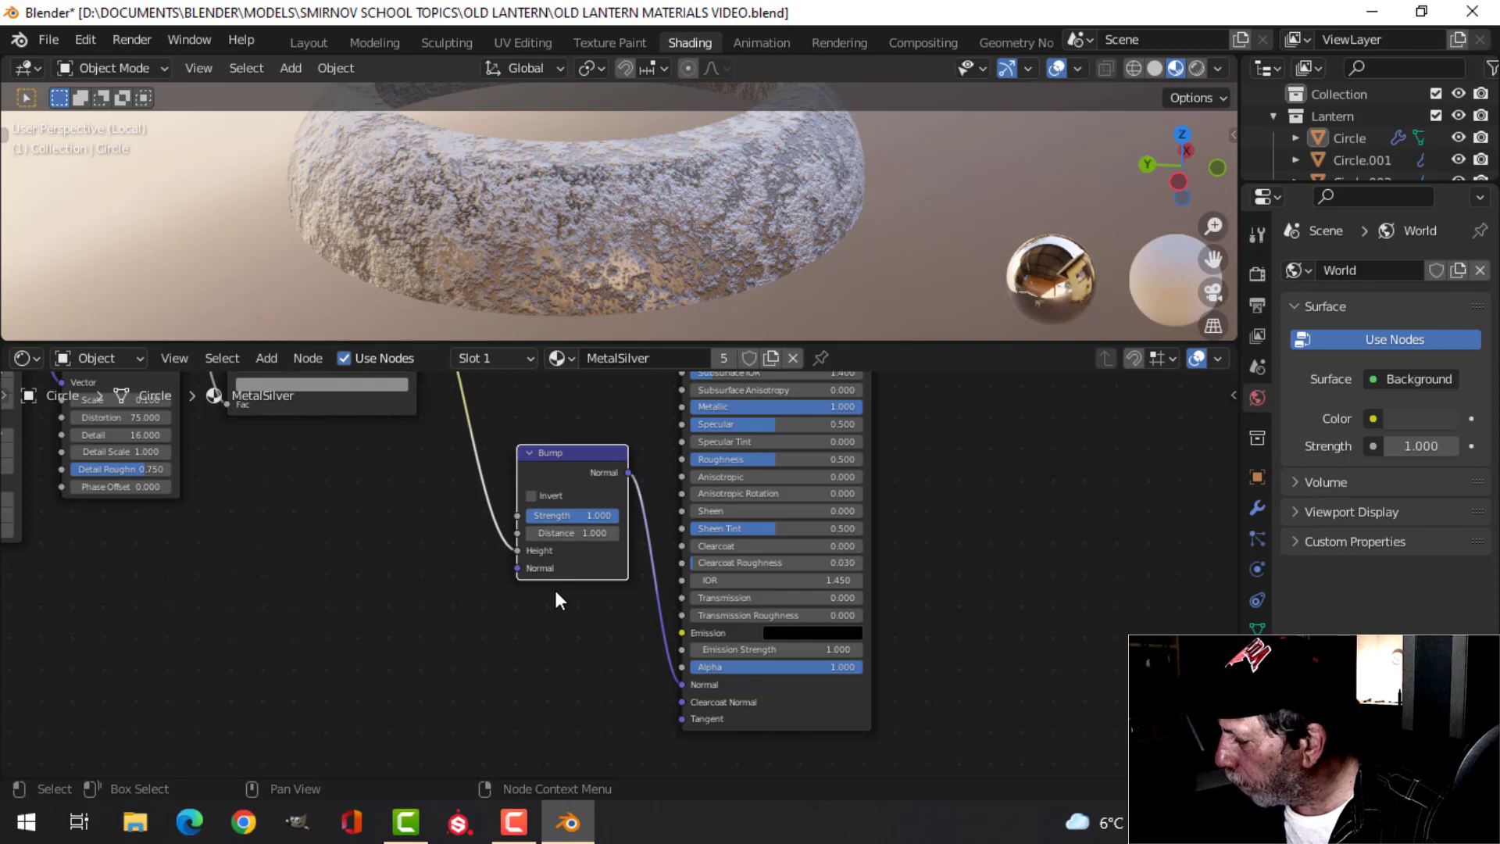
left_click(563, 515)
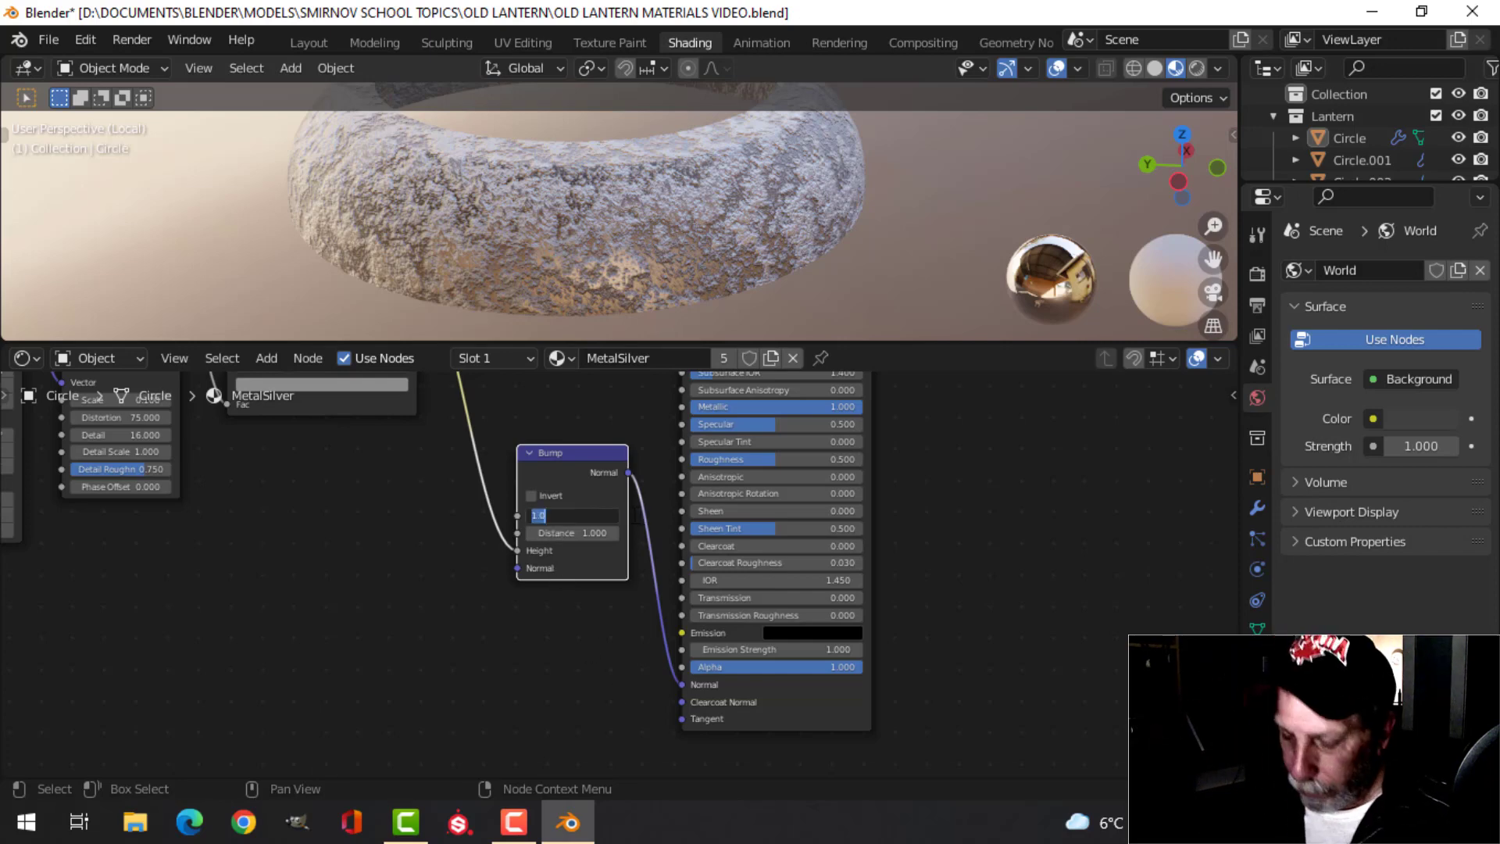
type("0.0")
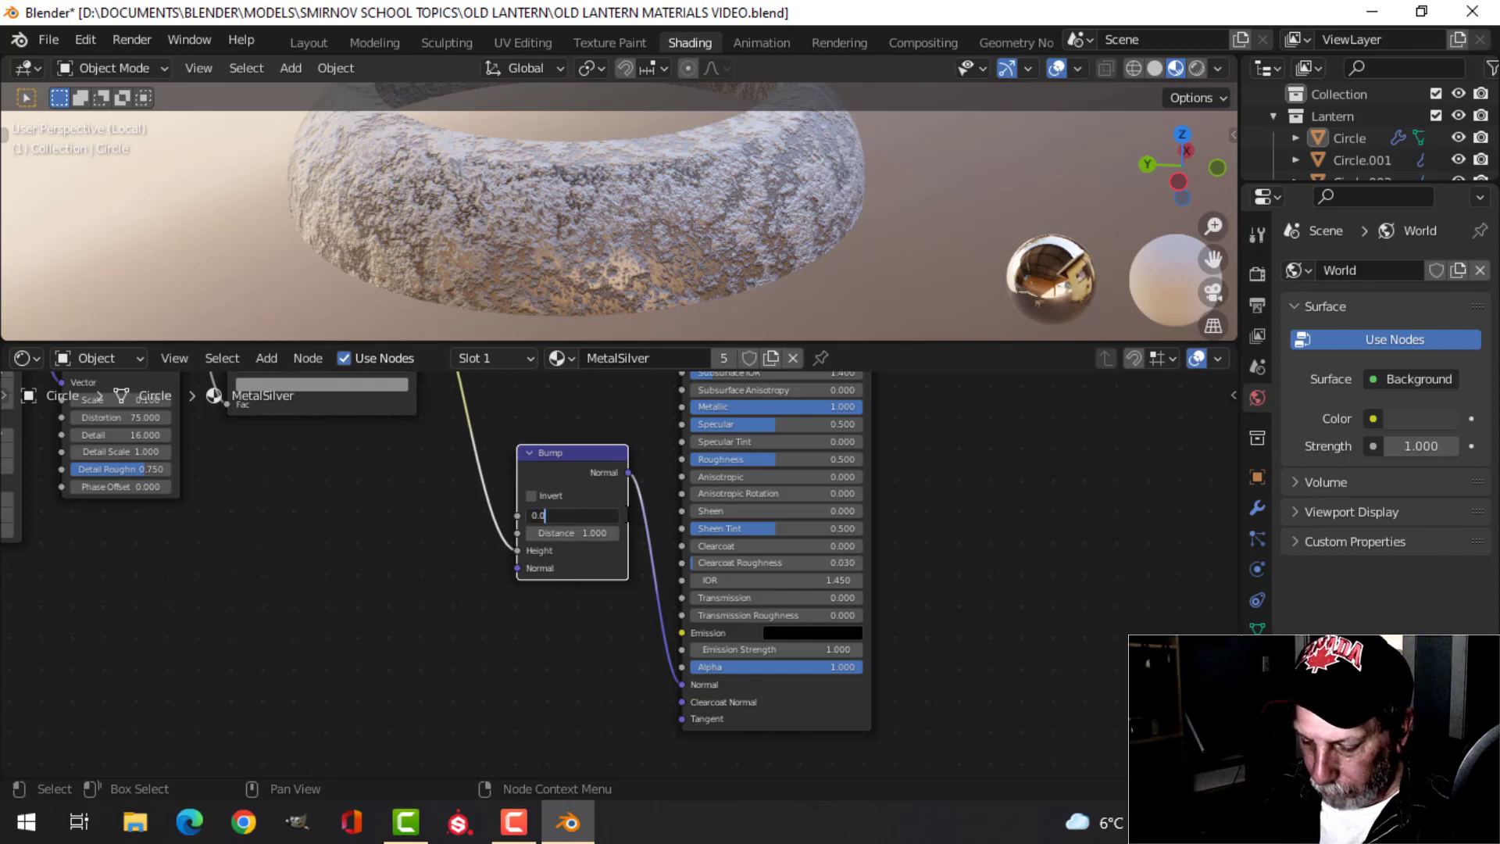
type("8")
key("Return")
scroll(636, 275, "up", 3)
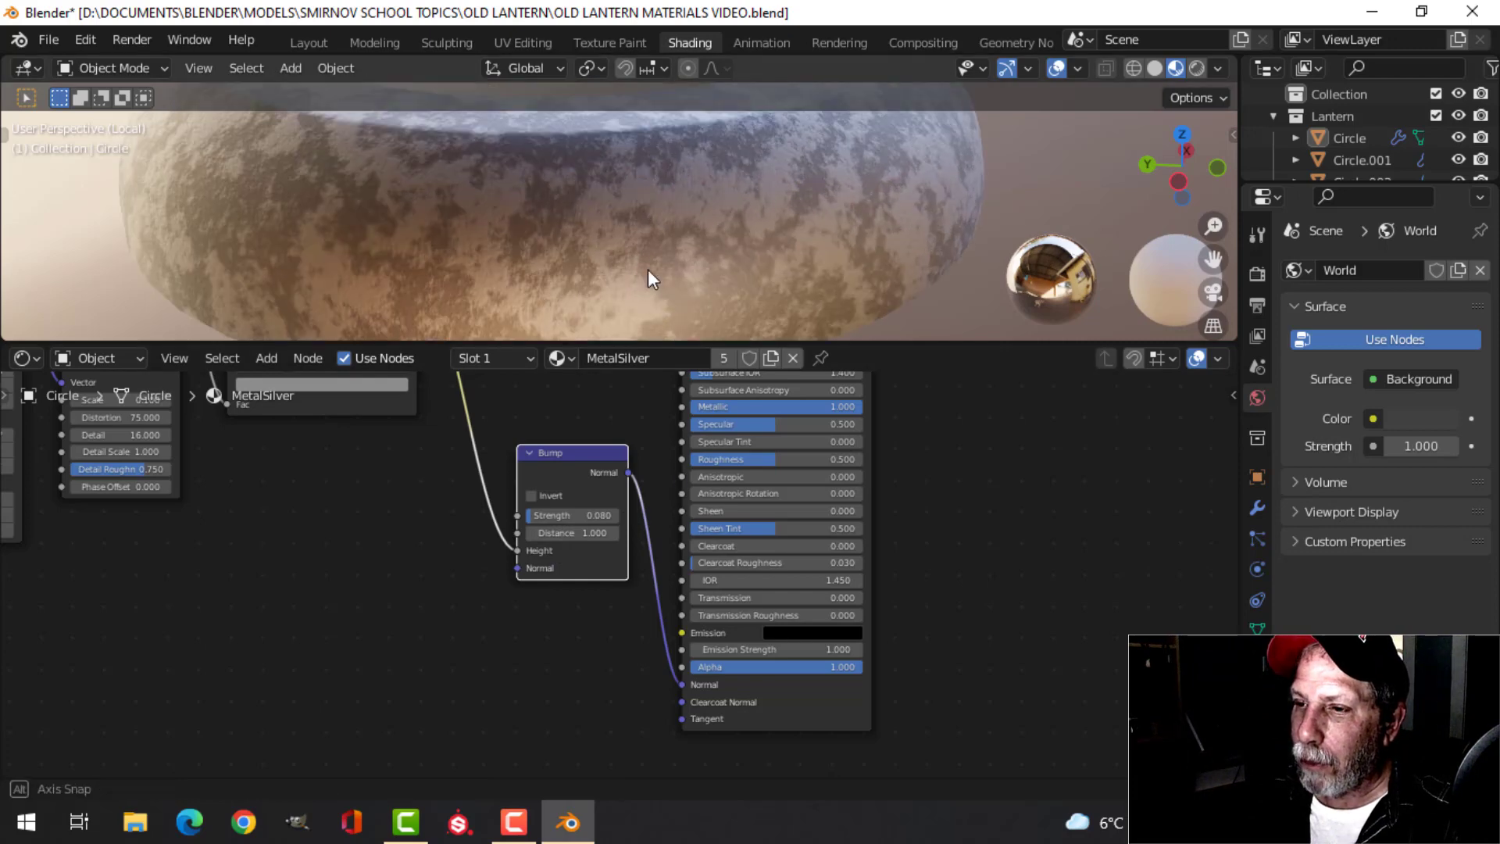
mouse_move(649, 280)
middle_mouse_down()
mouse_move(681, 263)
mouse_move(646, 279)
middle_mouse_up()
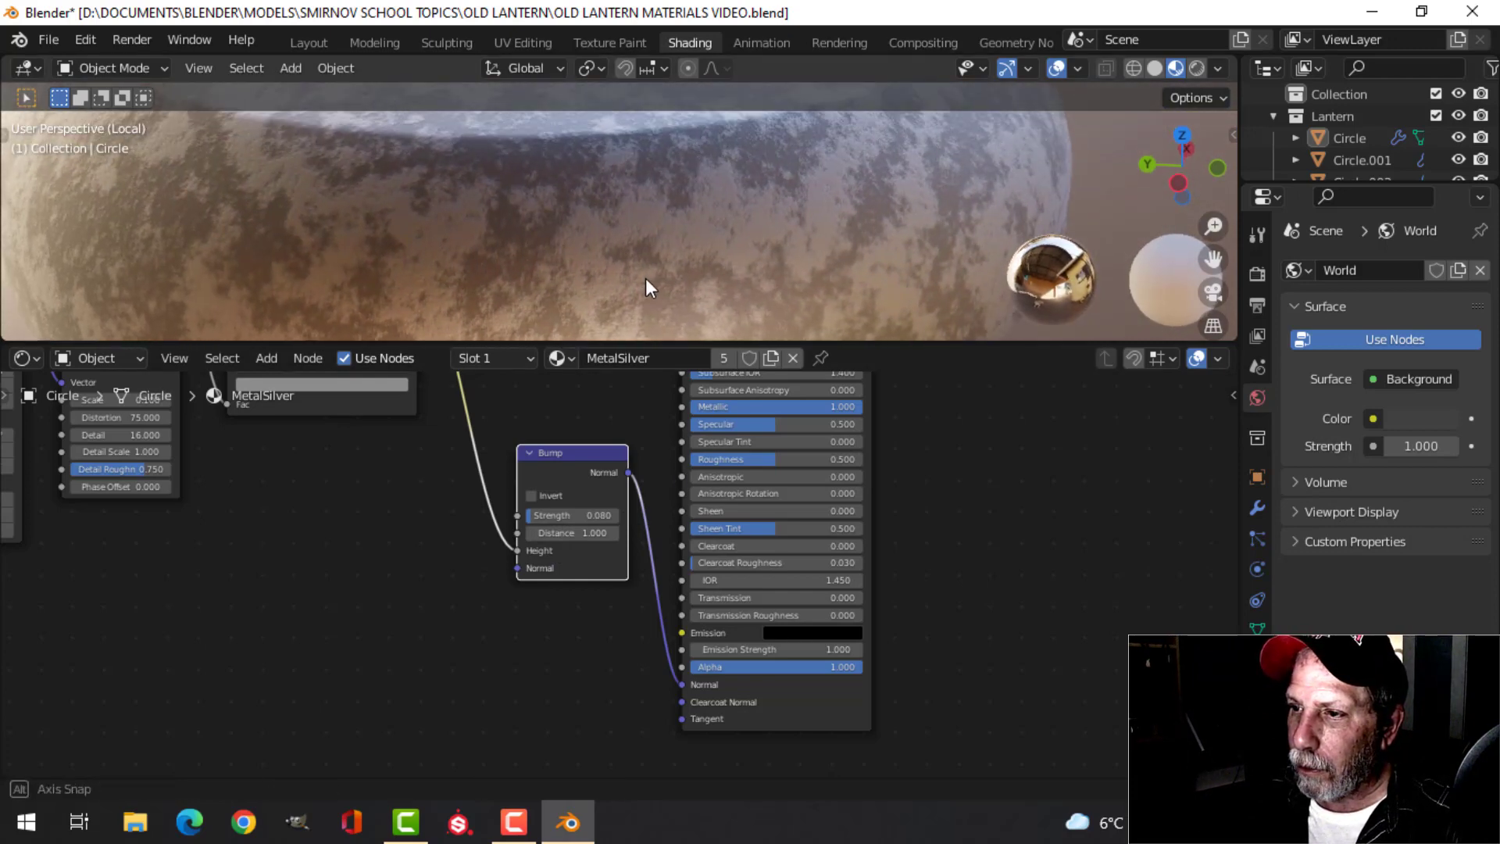
scroll(582, 636, "down", 1)
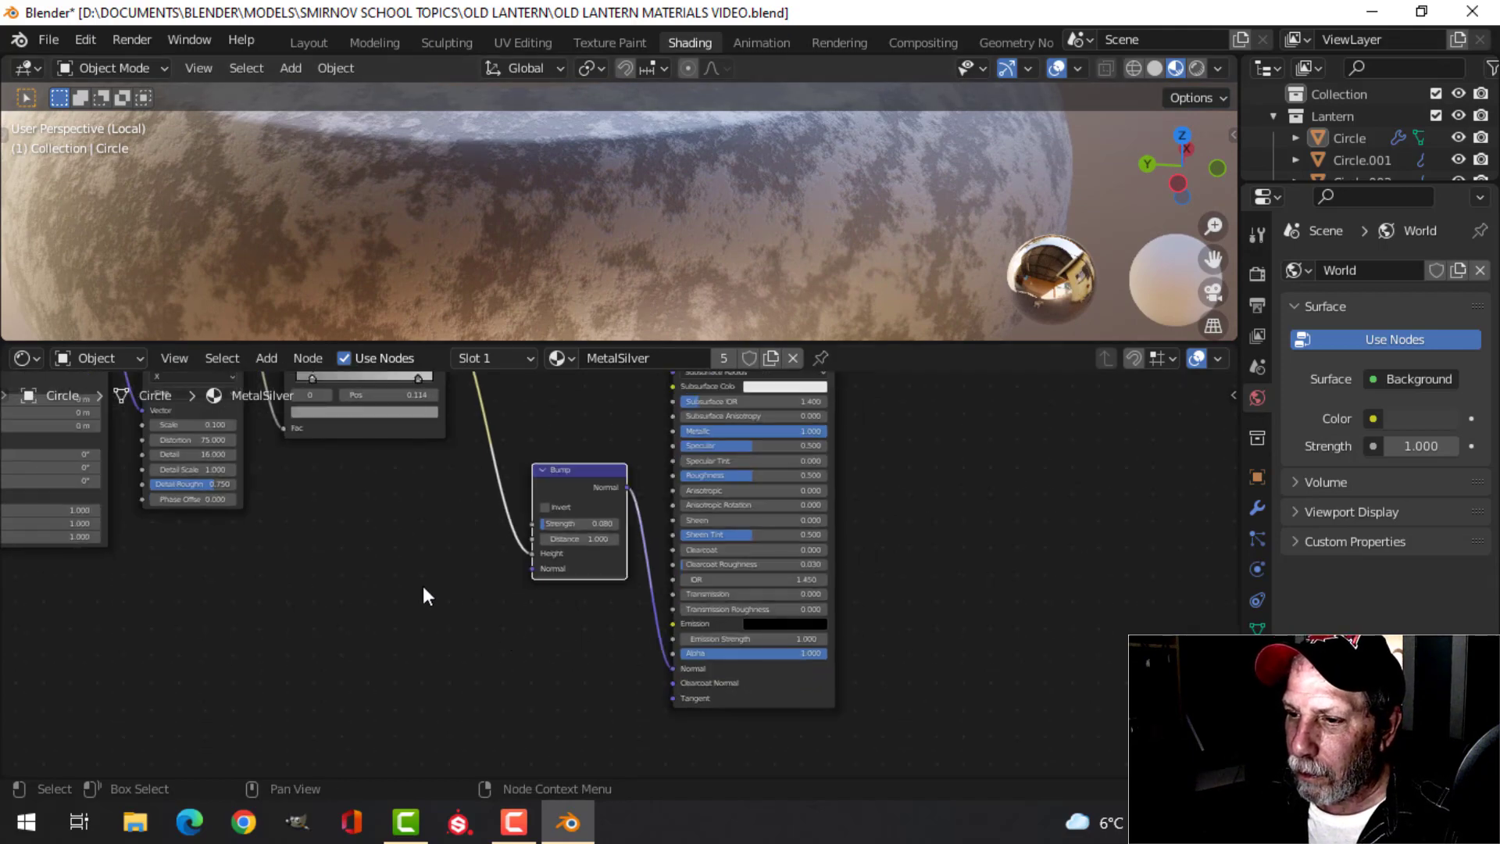
scroll(578, 589, "up", 2)
scroll(457, 593, "down", 3)
middle_click_drag(468, 605, 526, 616, "shift")
scroll(516, 605, "down", 3)
middle_click_drag(625, 234, 782, 307)
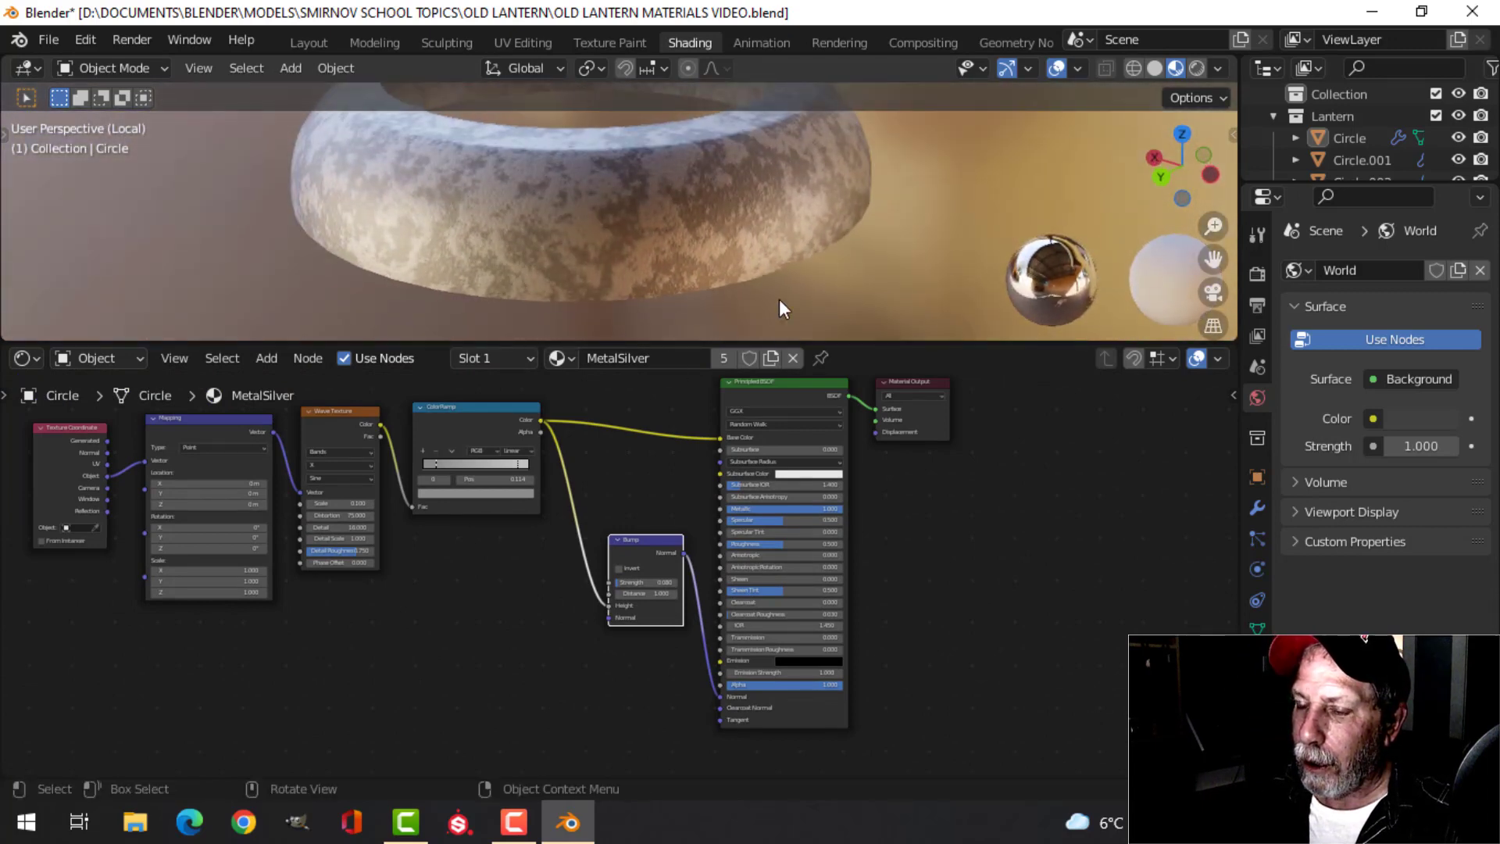
Add a Noise Texture node below the Wave Texture and connect the Texture Coordinate node's Object output to its Vector input
scroll(536, 619, "down", 2)
middle_click_drag(536, 620, 565, 567)
key("shift+a")
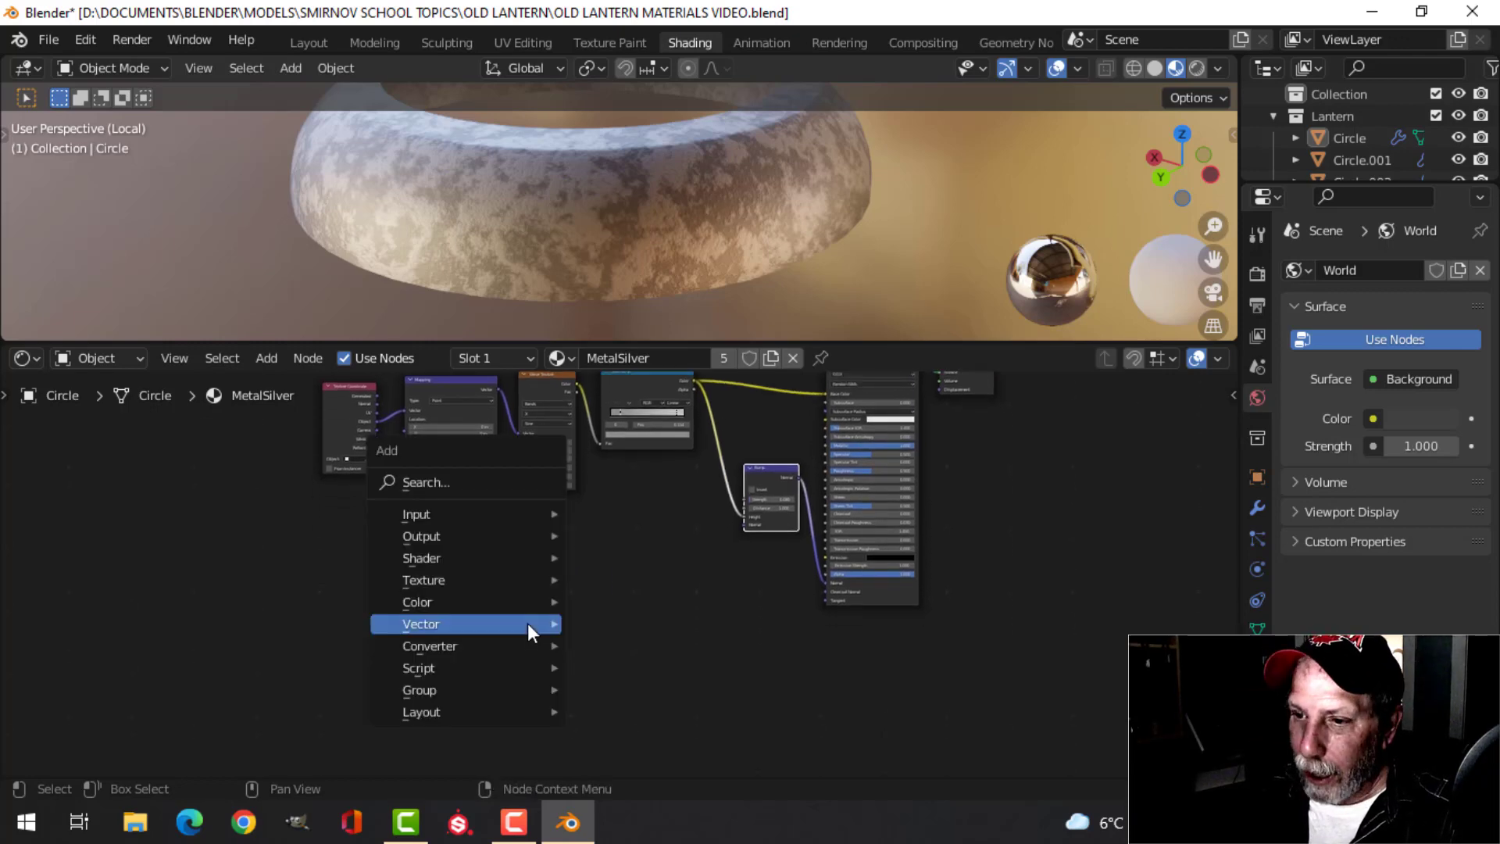
mouse_move(457, 581)
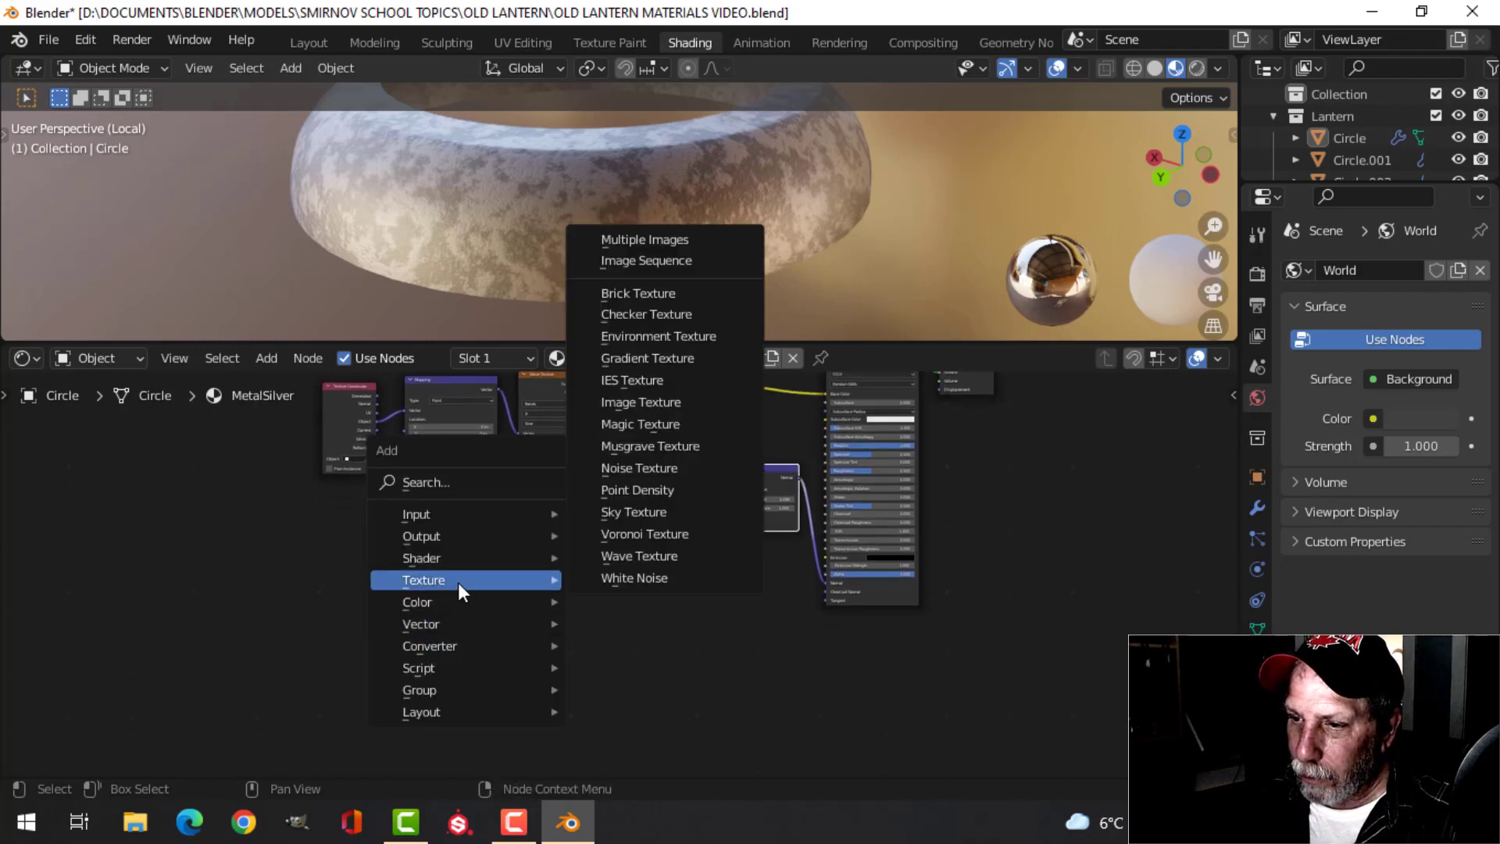
left_click(626, 467)
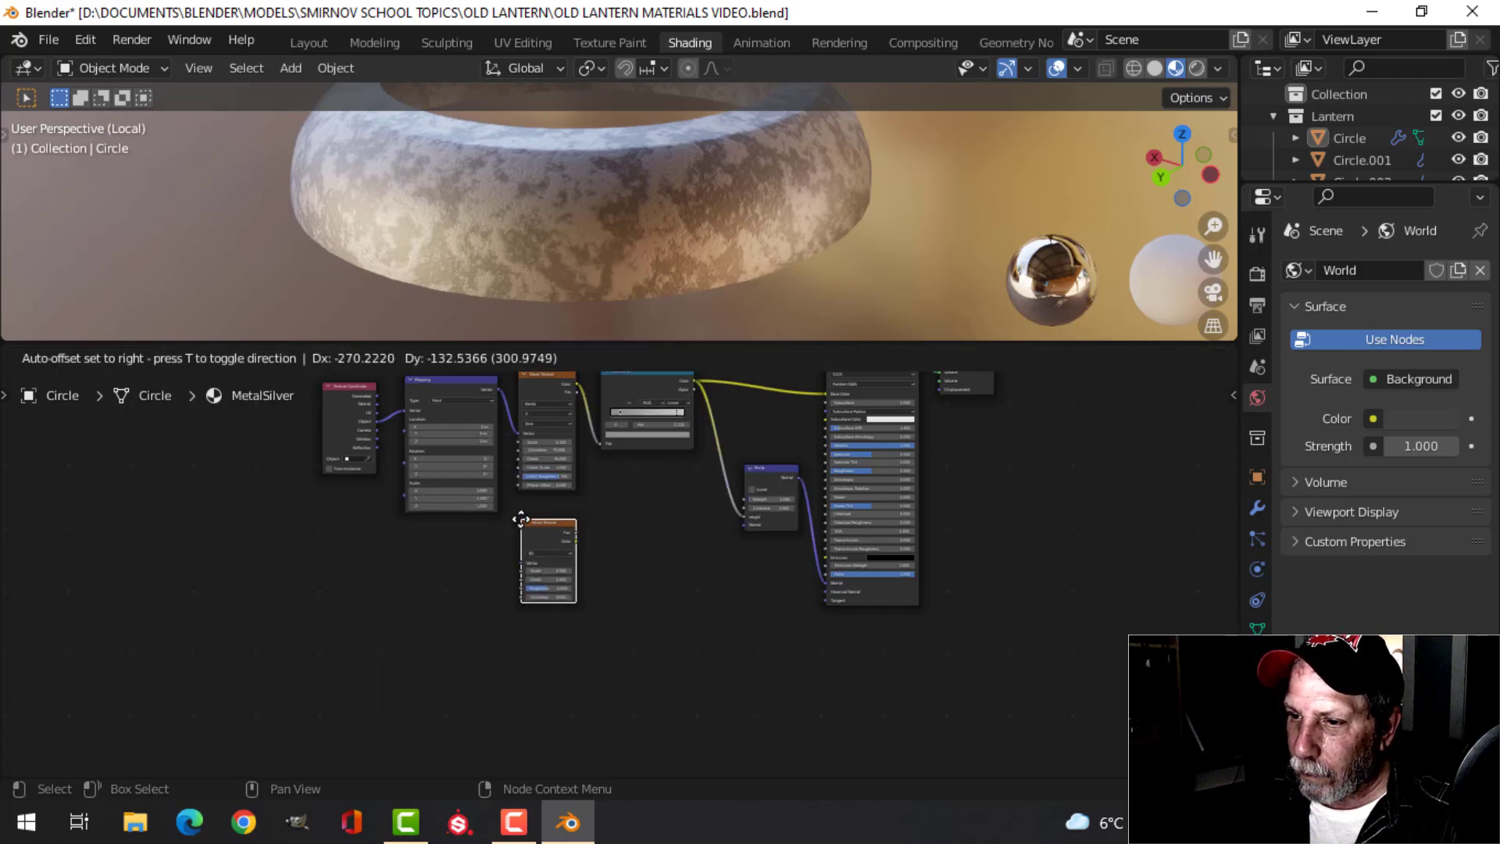
left_click(551, 556)
scroll(421, 631, "up", 2)
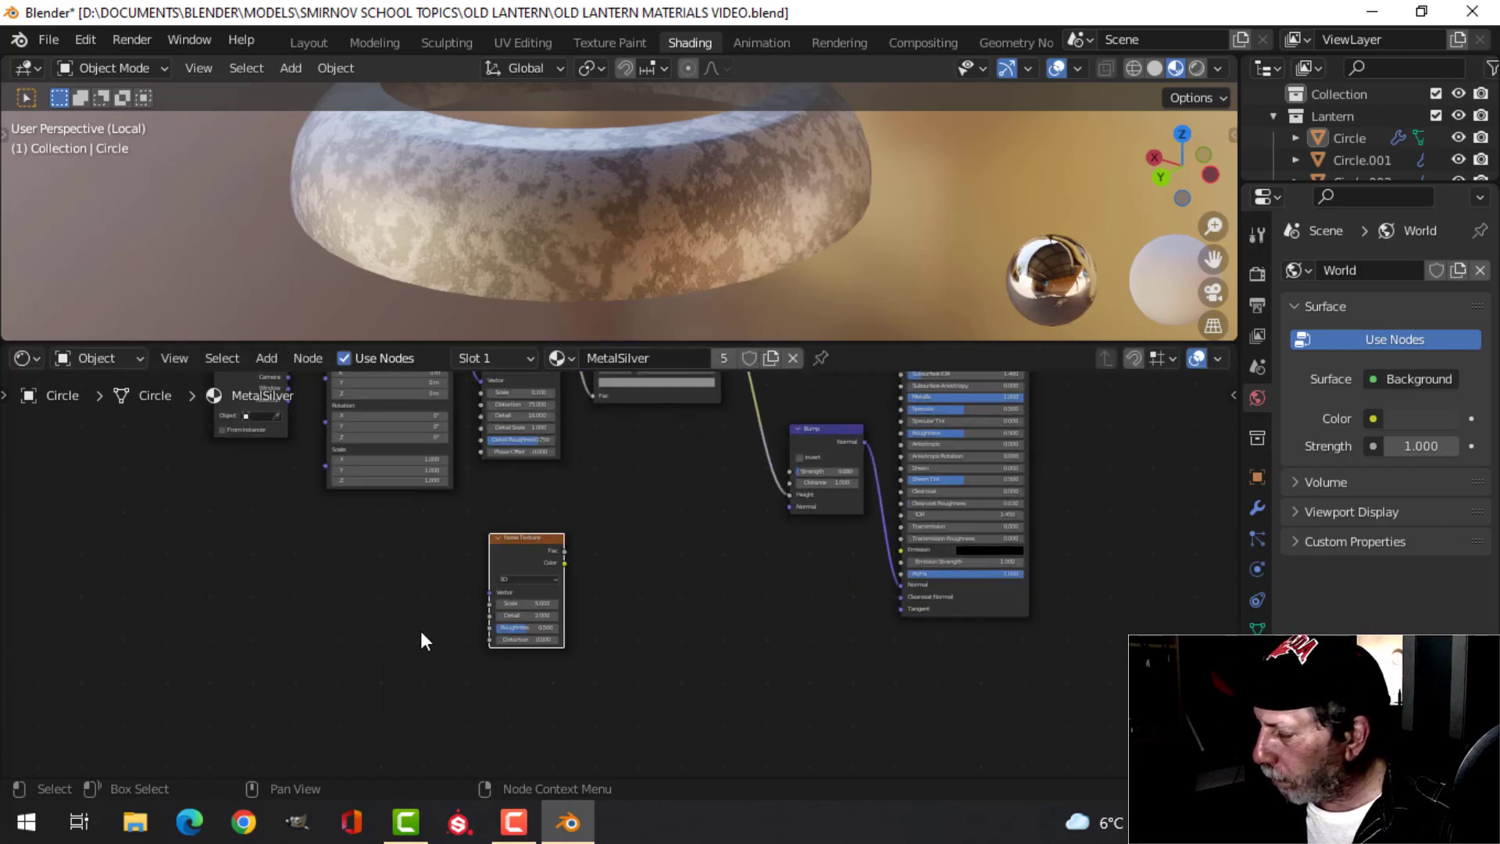
middle_click_drag(380, 621, 427, 648)
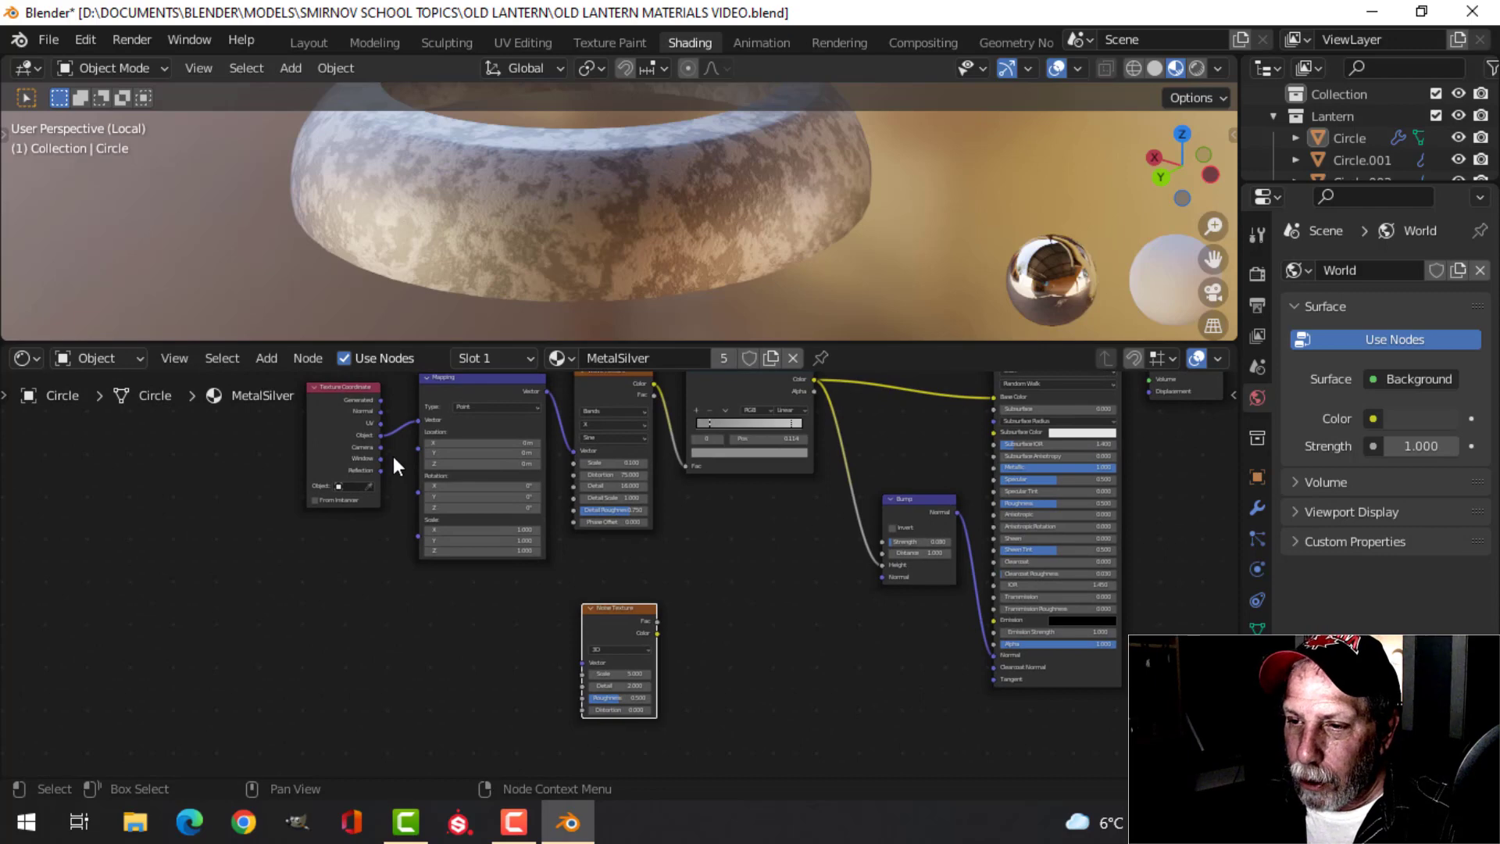
left_click_drag(382, 436, 593, 666)
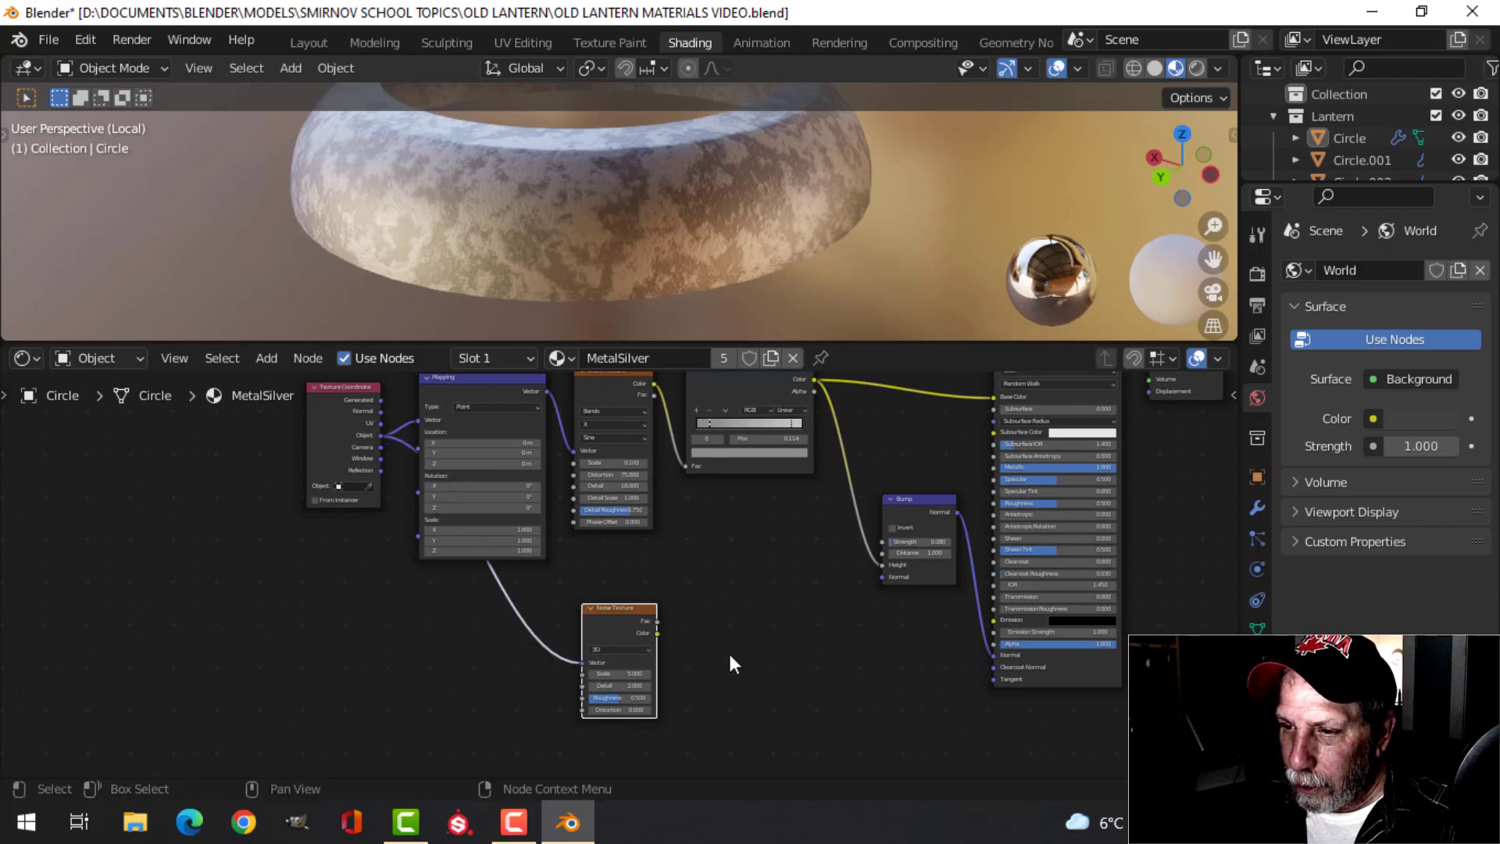
Preview the Noise Texture node's Fac output directly on the ring
scroll(728, 649, "up", 1)
scroll(649, 632, "up", 2)
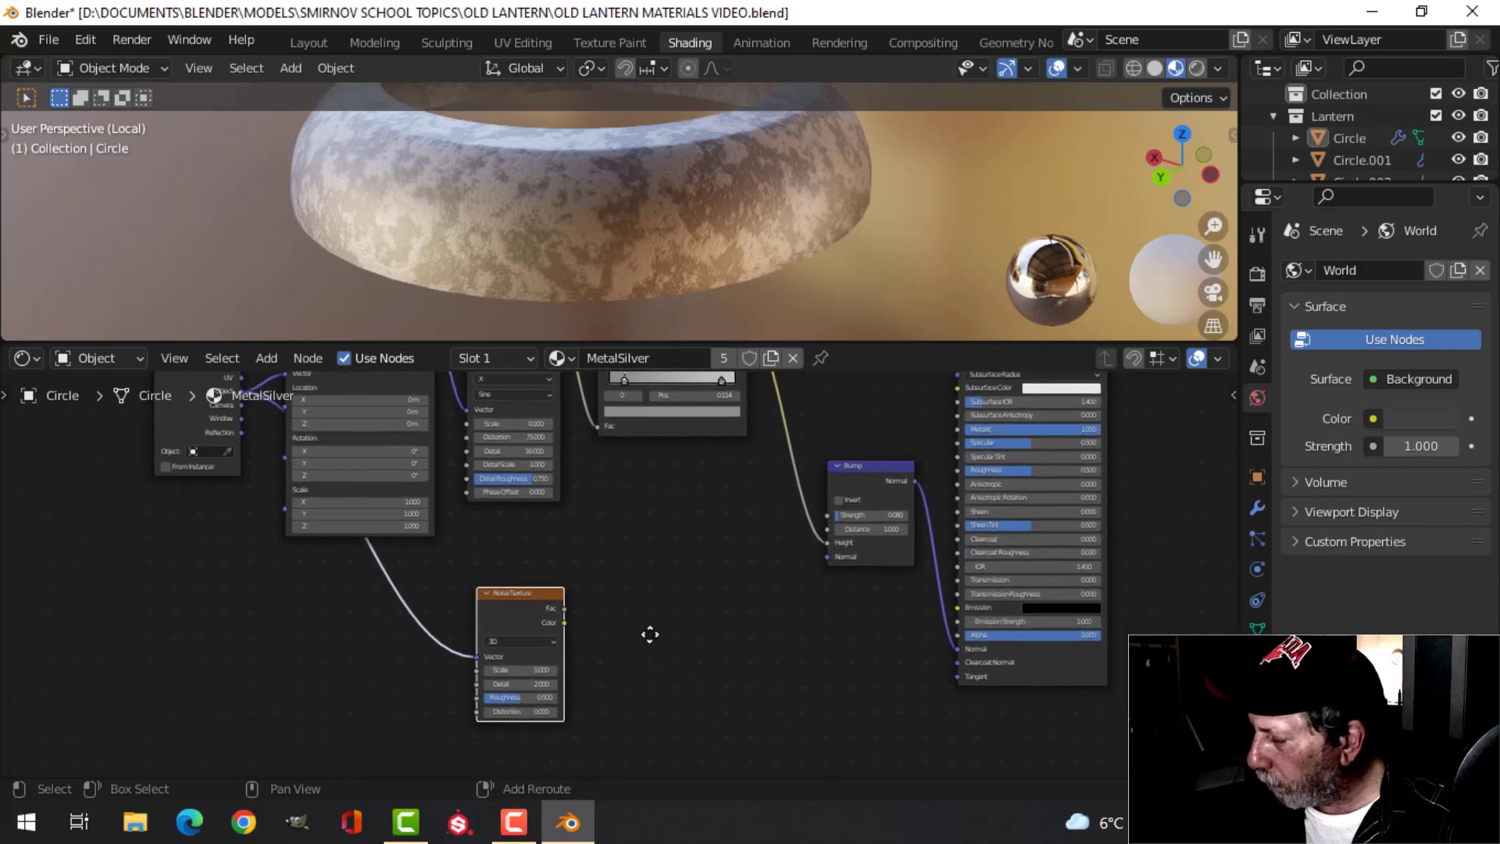
left_click(498, 603, "ctrl+shift")
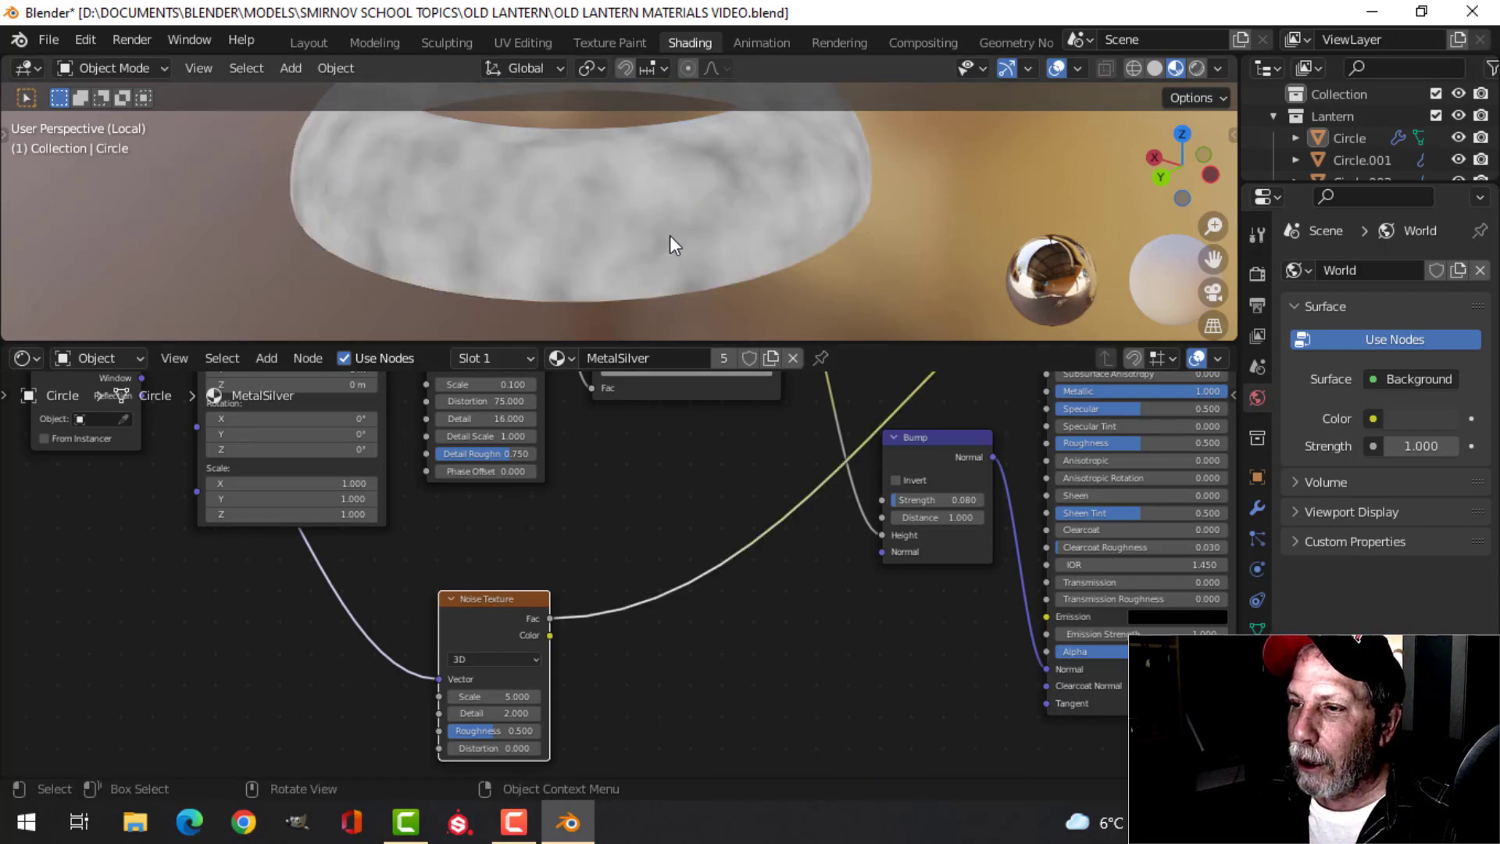
scroll(669, 236, "up", 1)
scroll(724, 722, "up", 1)
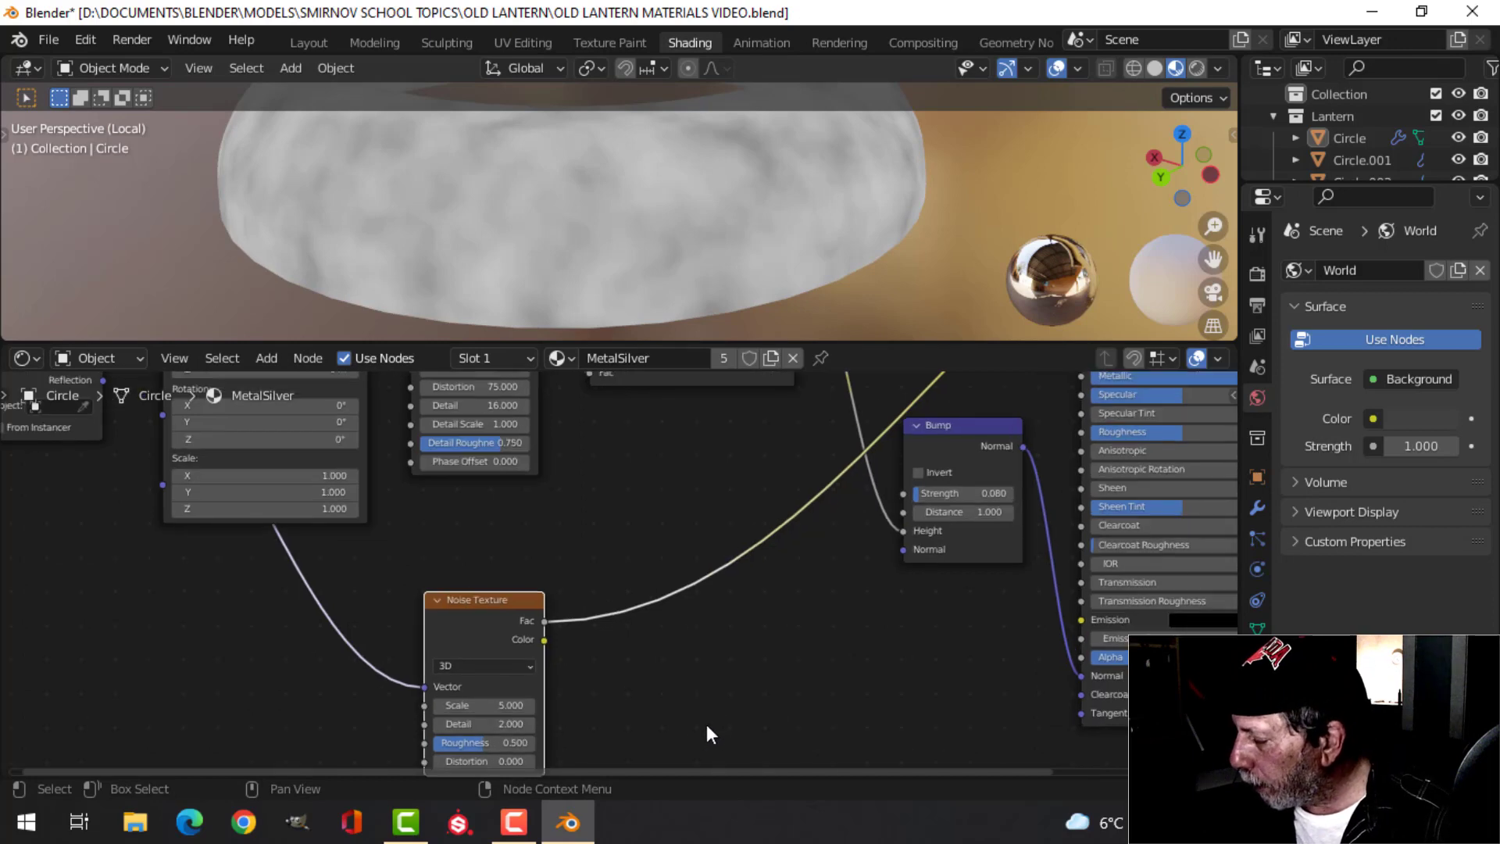
Set the Noise Texture's Scale to 1 and its Detail to 10
scroll(695, 728, "up", 2)
scroll(617, 640, "up", 1)
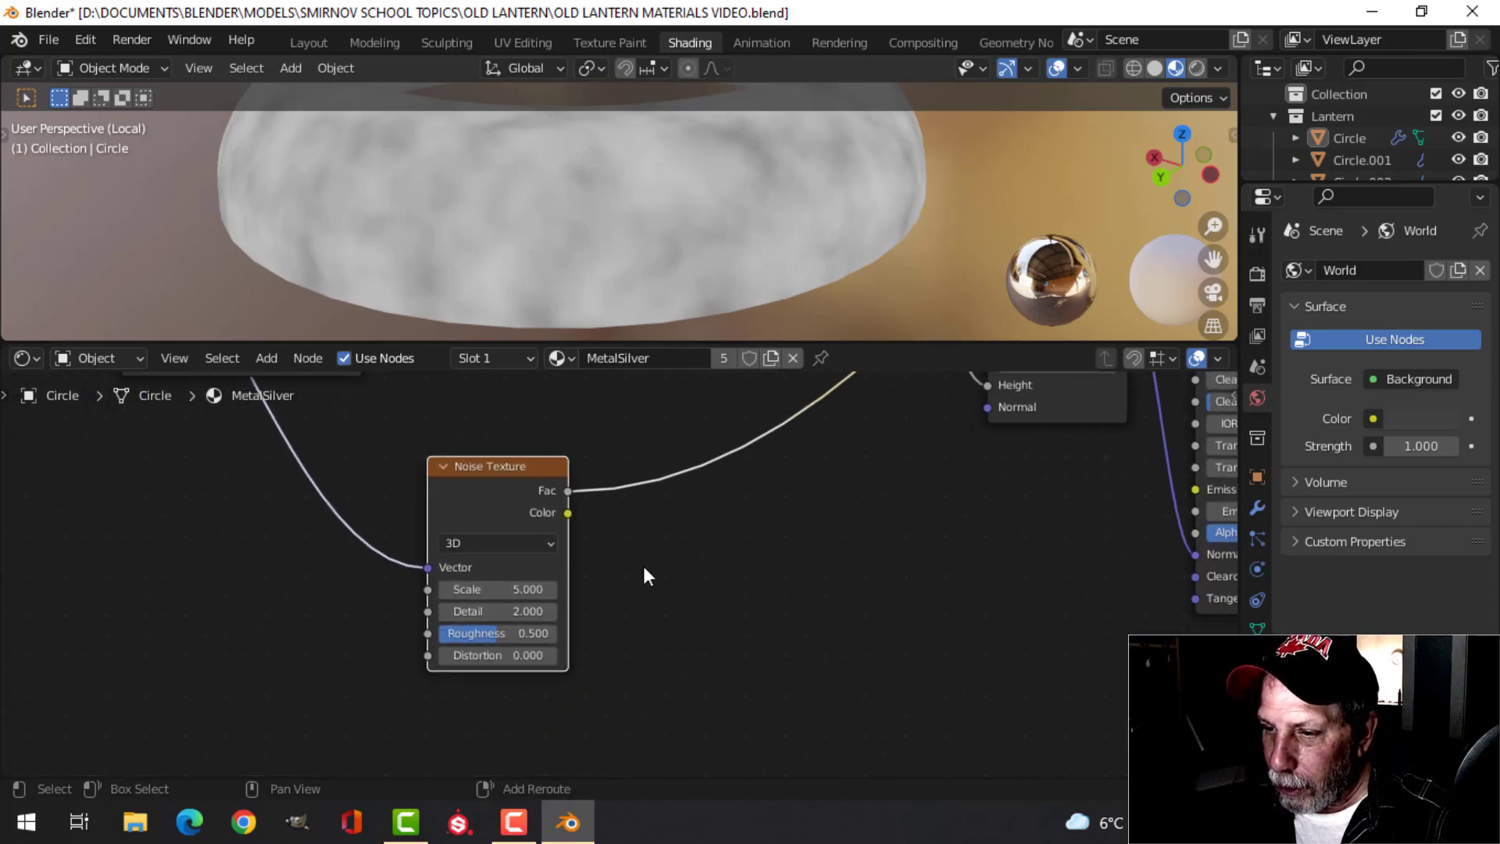
left_click(497, 588)
type("1")
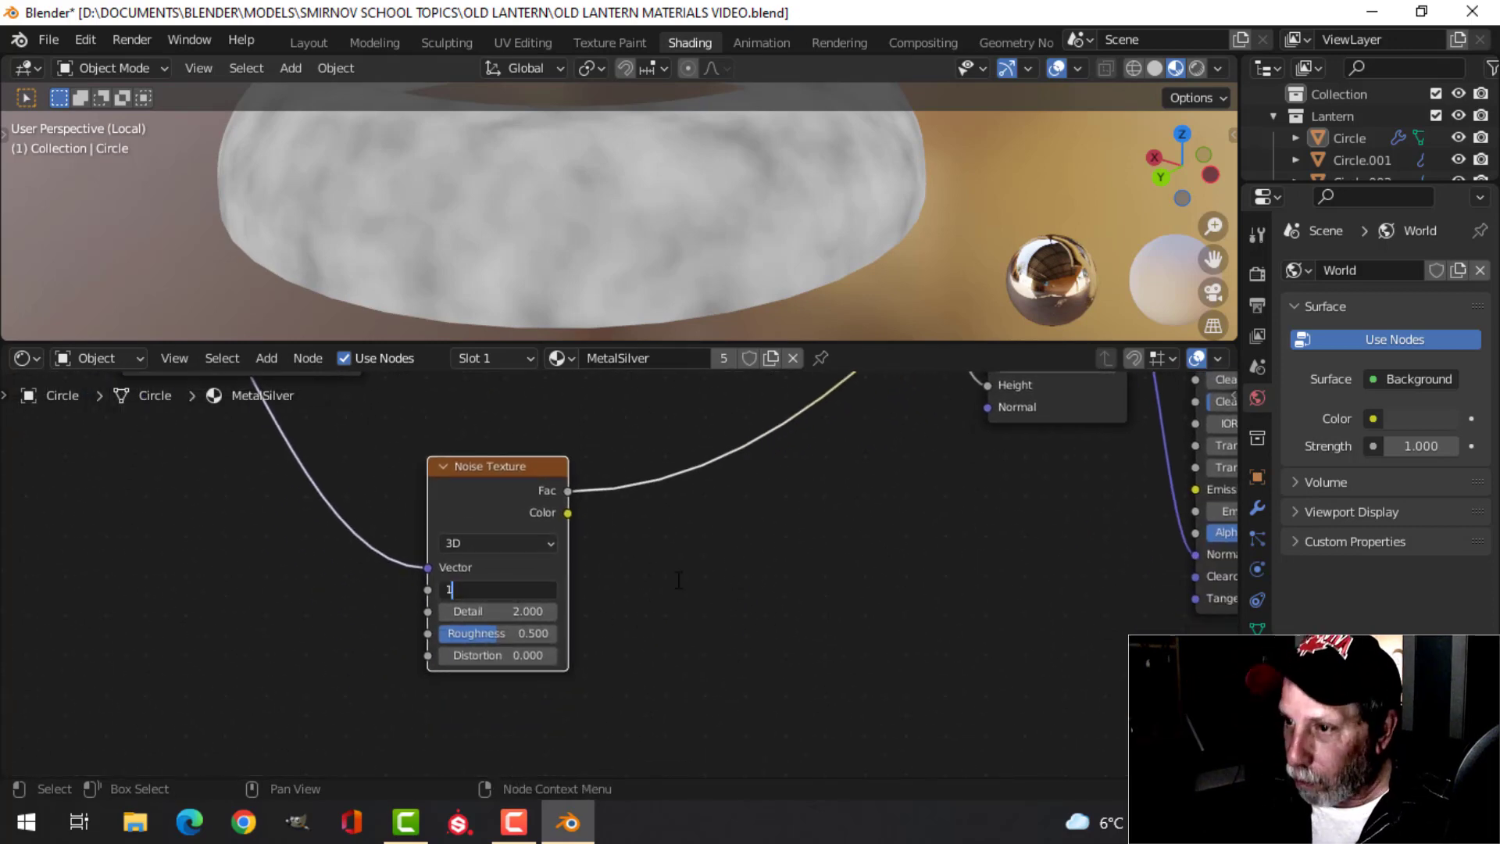
key("Return")
middle_click_drag(524, 267, 570, 248)
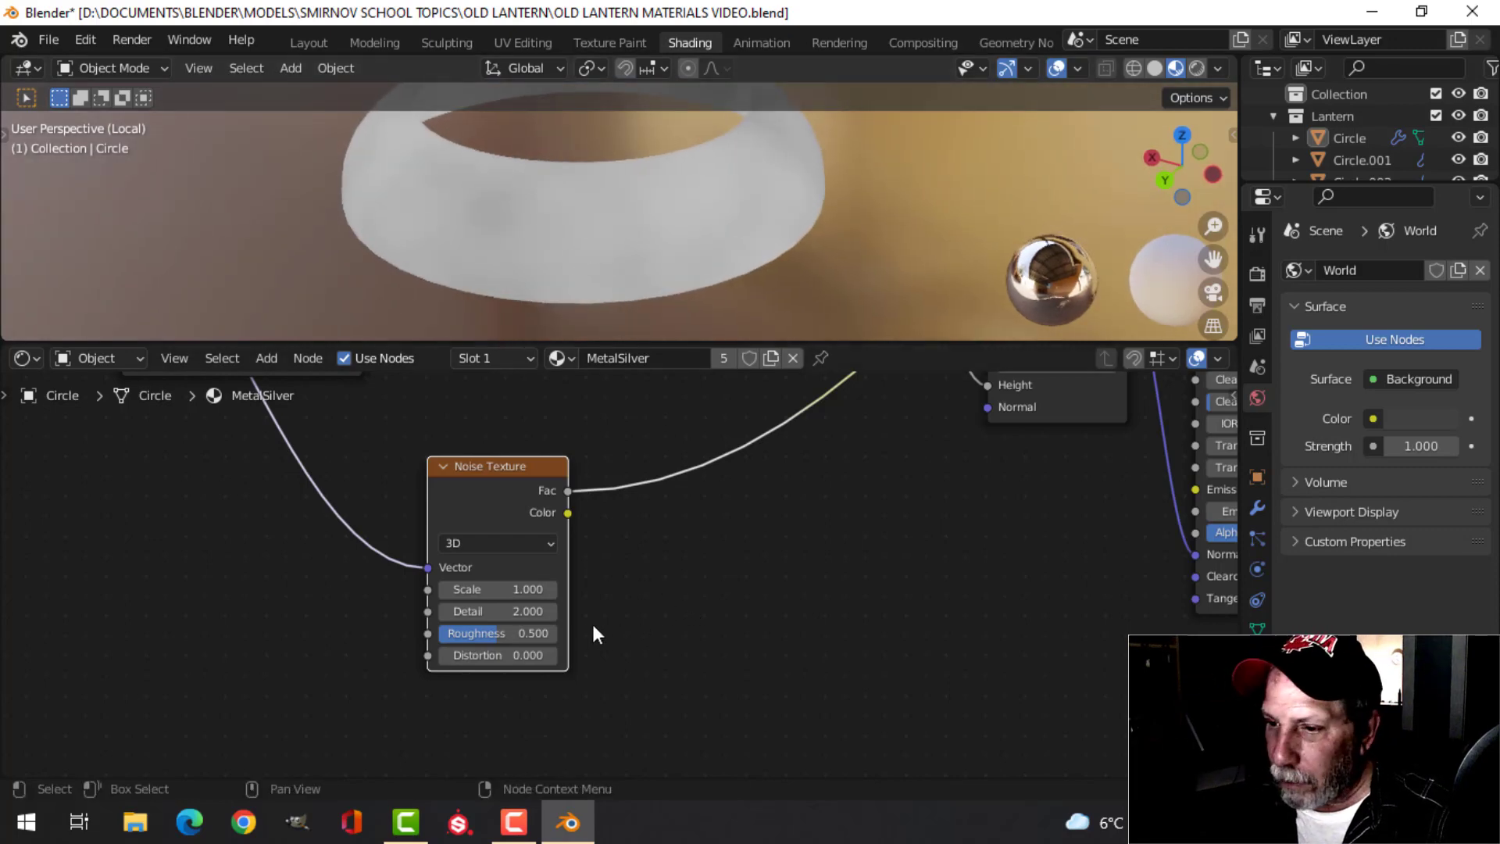
left_click(531, 610)
type("10")
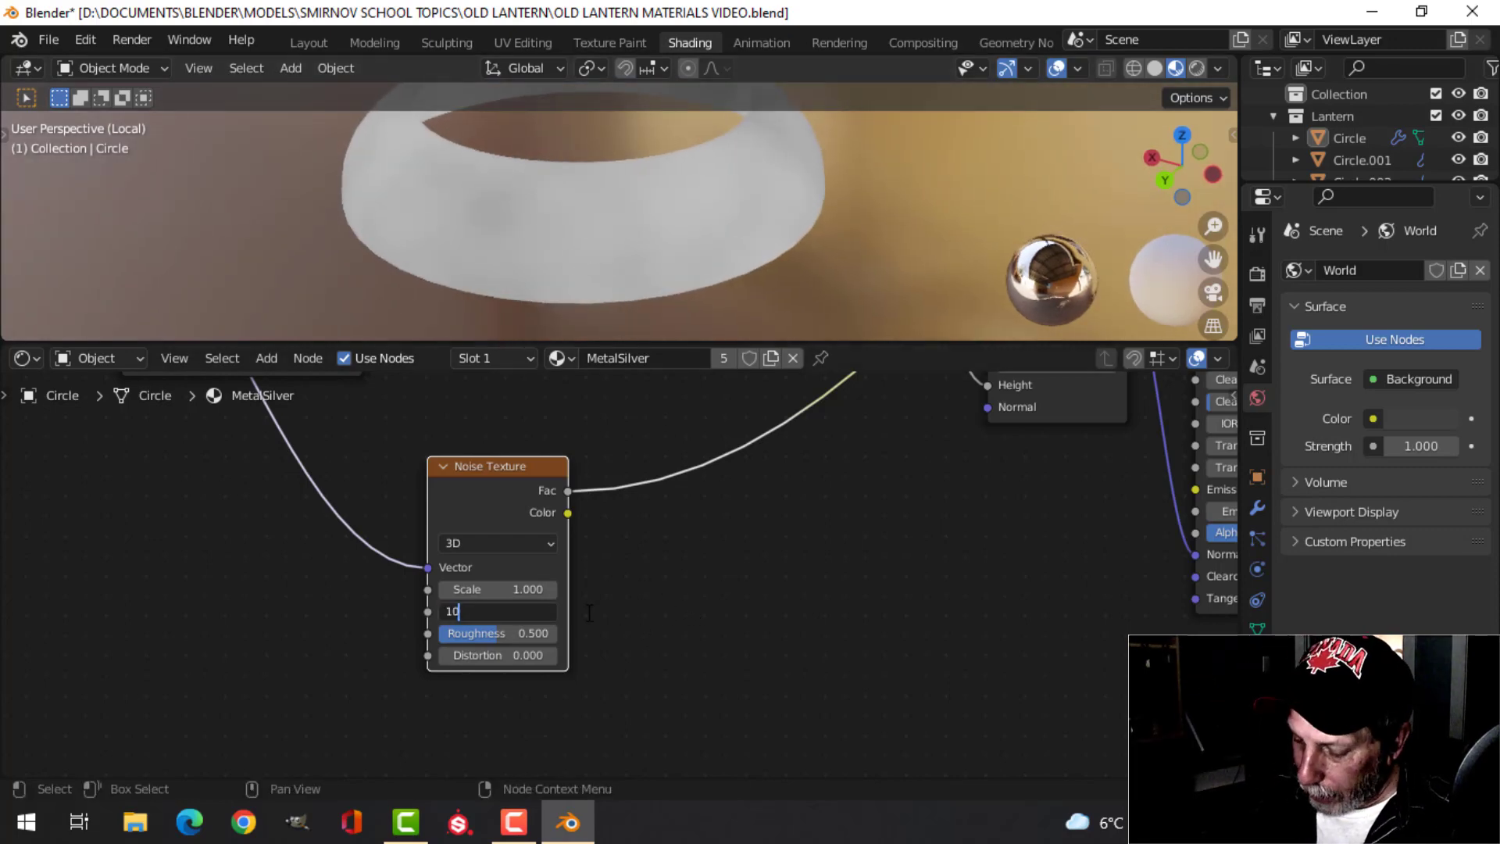
key("Return")
scroll(691, 247, "up", 2)
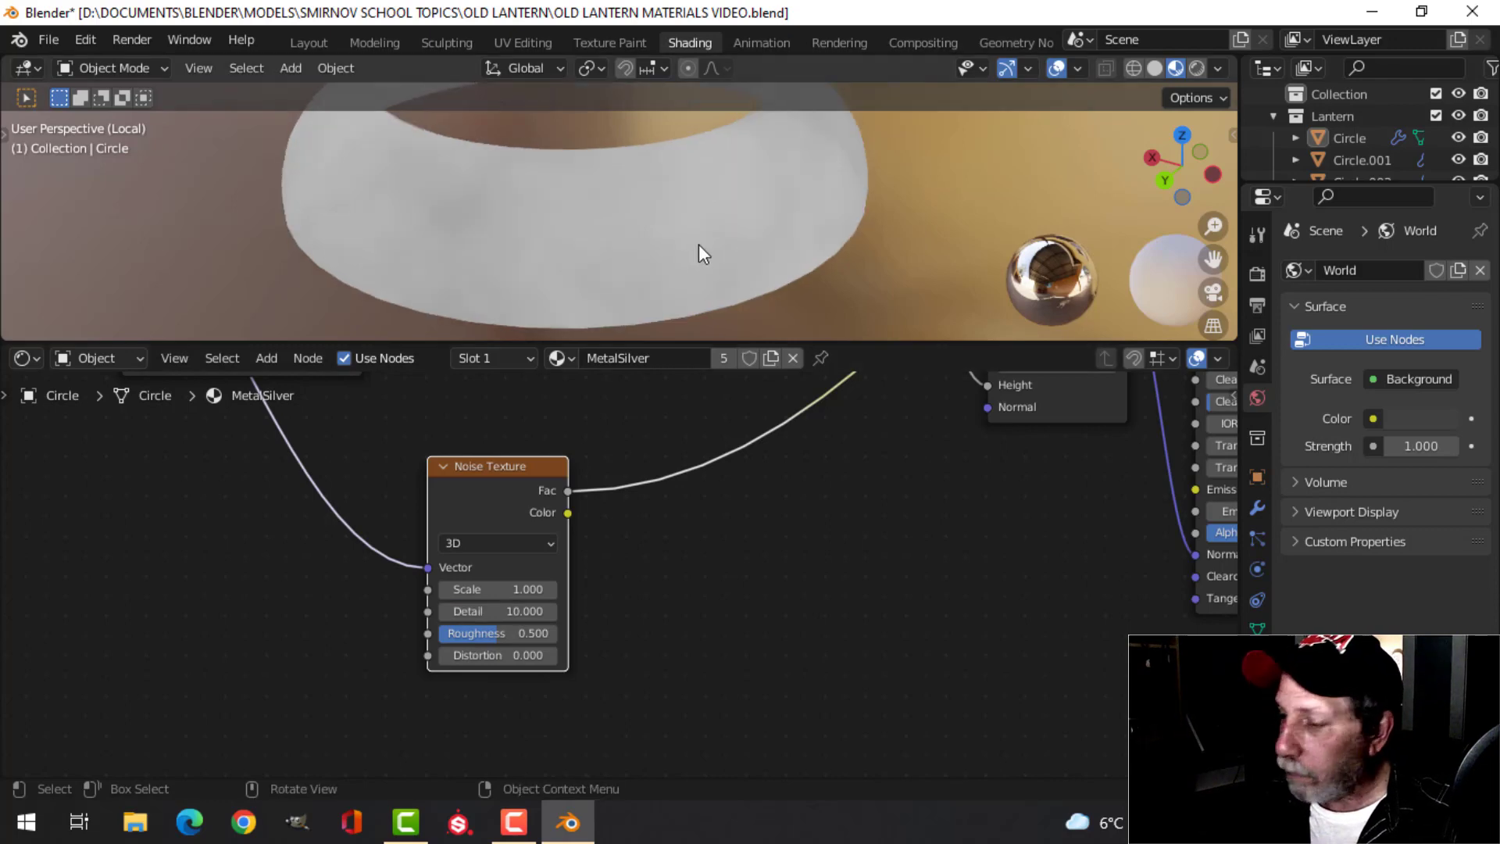
Set the Noise Texture's Roughness to 0.8 and check the pattern on the ring
left_click(541, 634)
type("0.8")
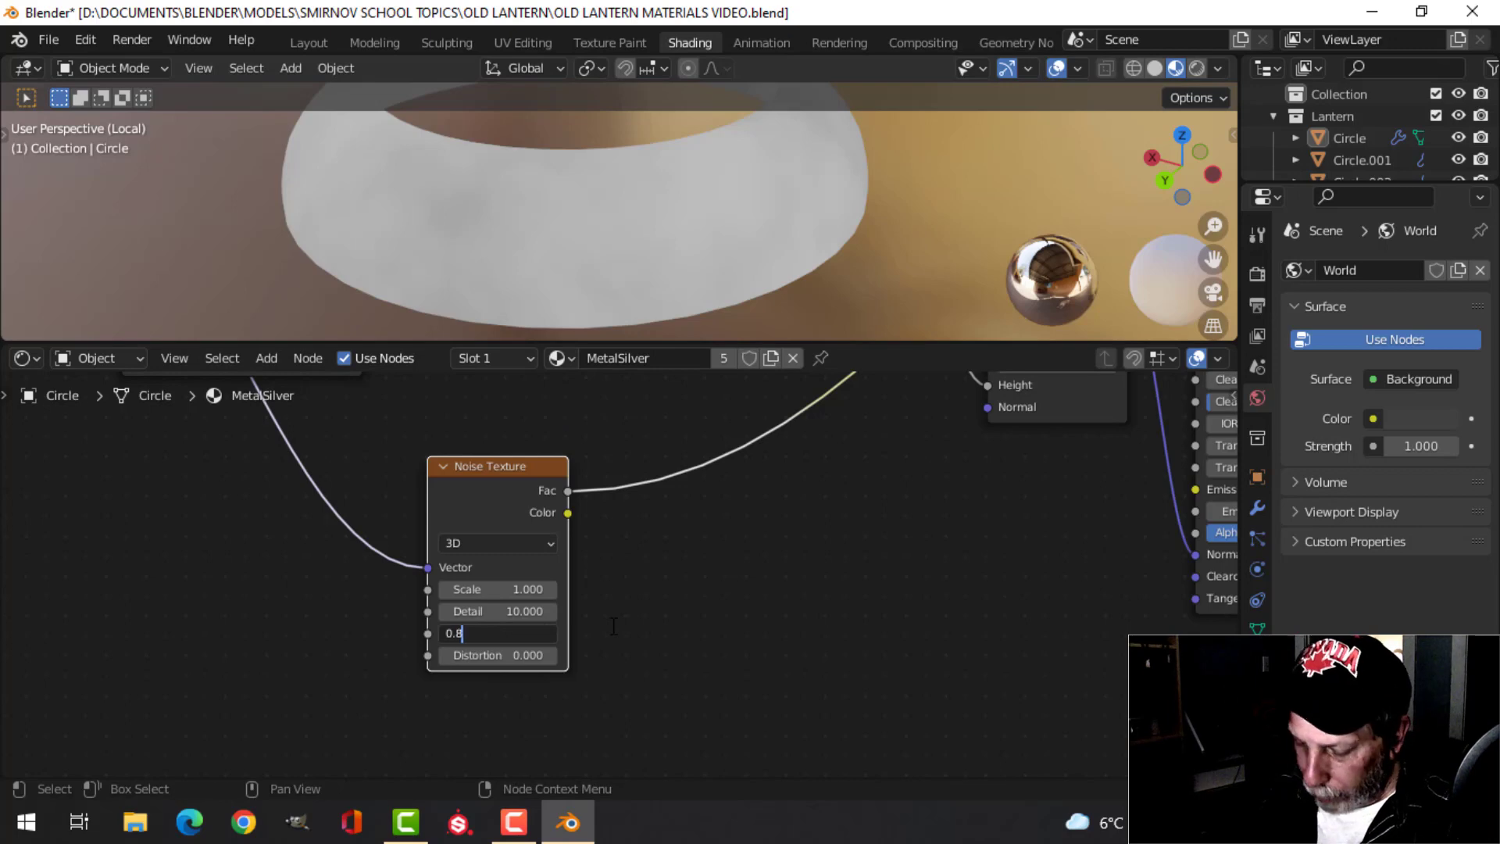
key("Return")
scroll(593, 250, "up", 2)
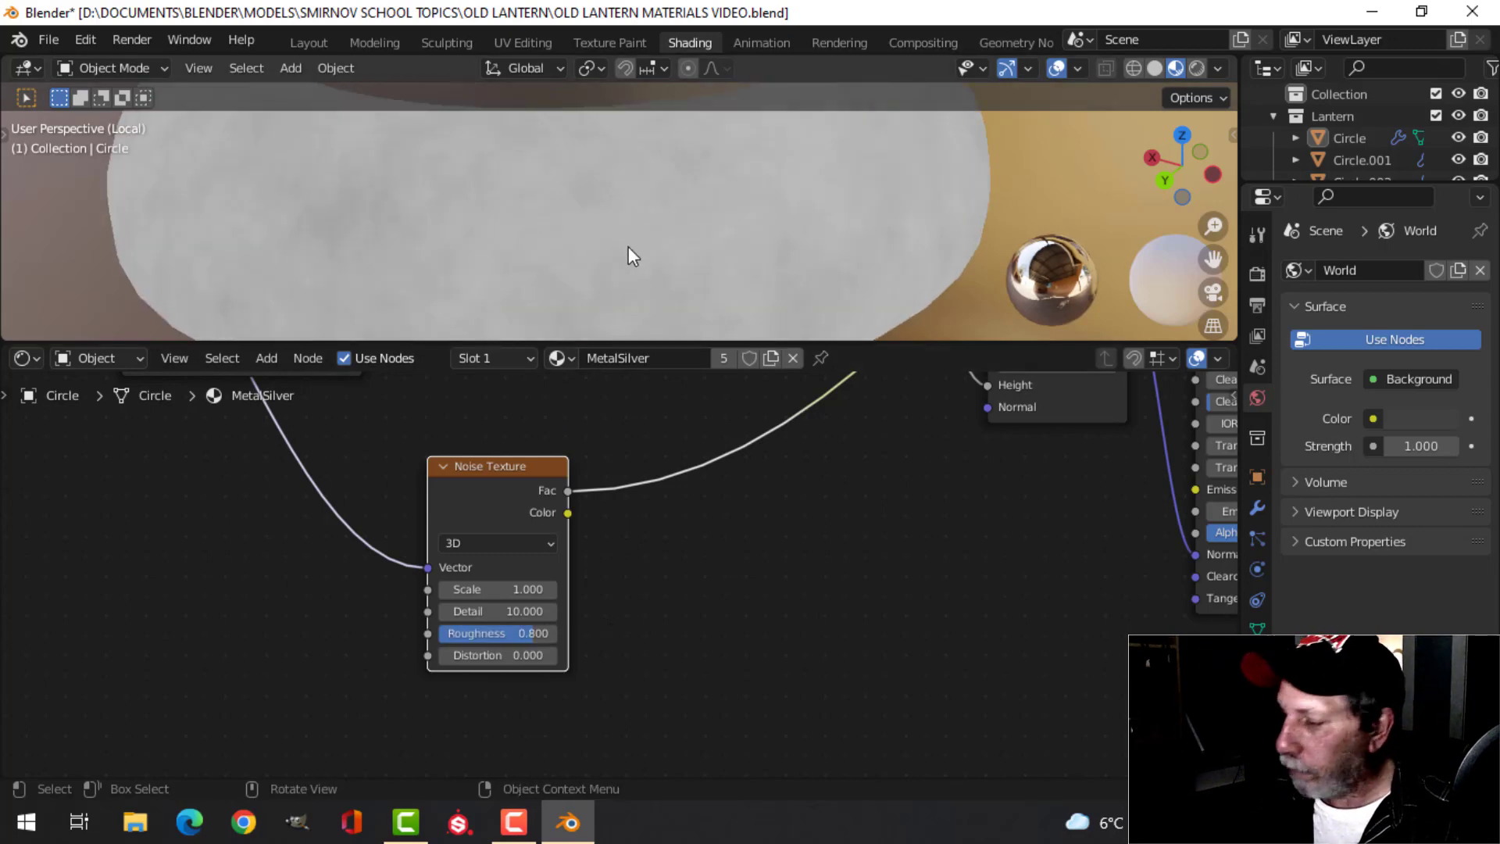
scroll(617, 250, "down", 1)
scroll(612, 270, "down", 1)
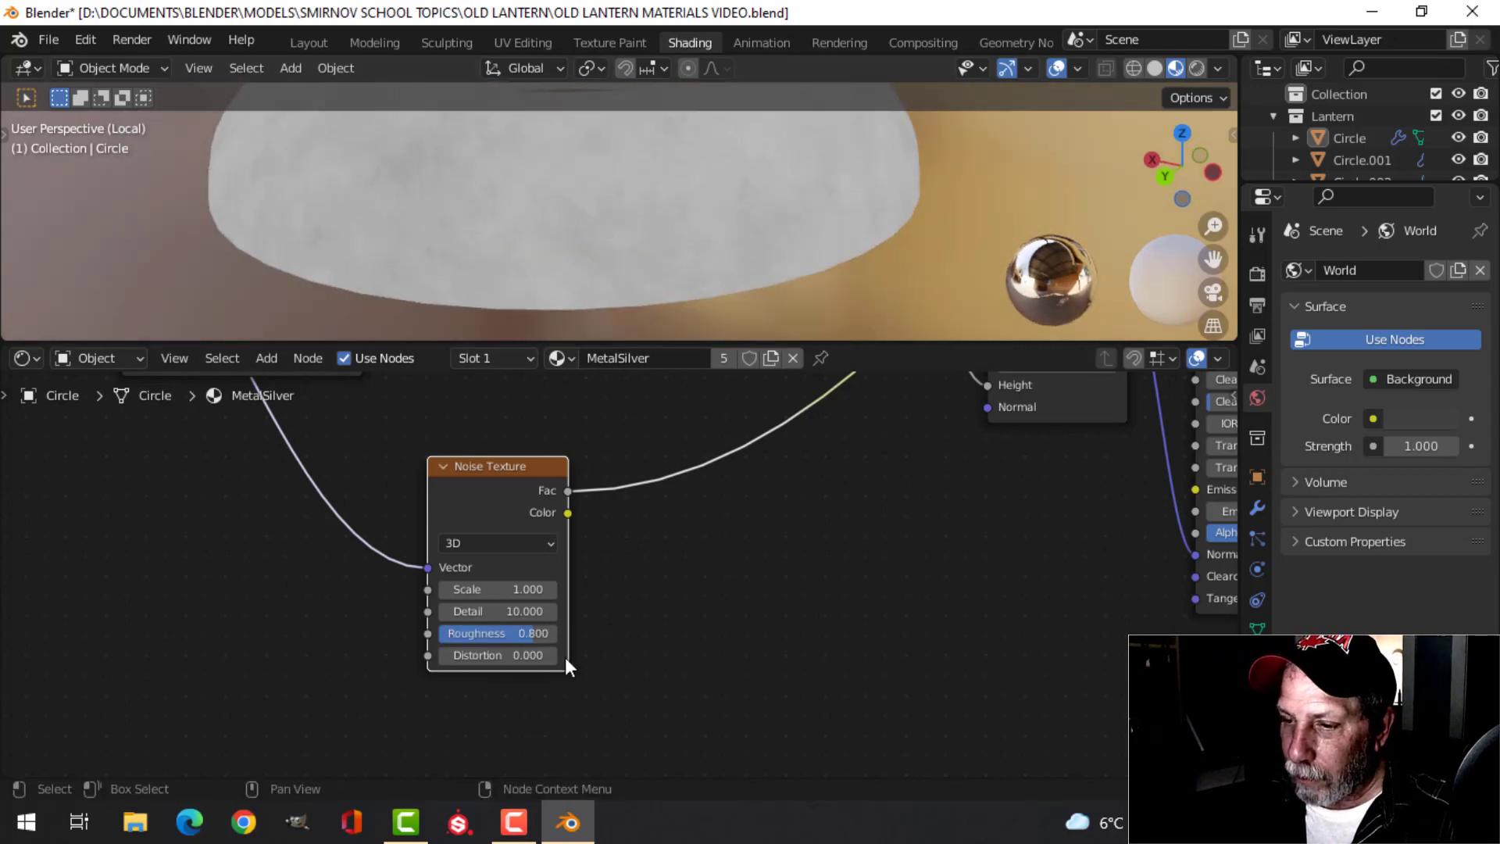
scroll(663, 282, "down", 1)
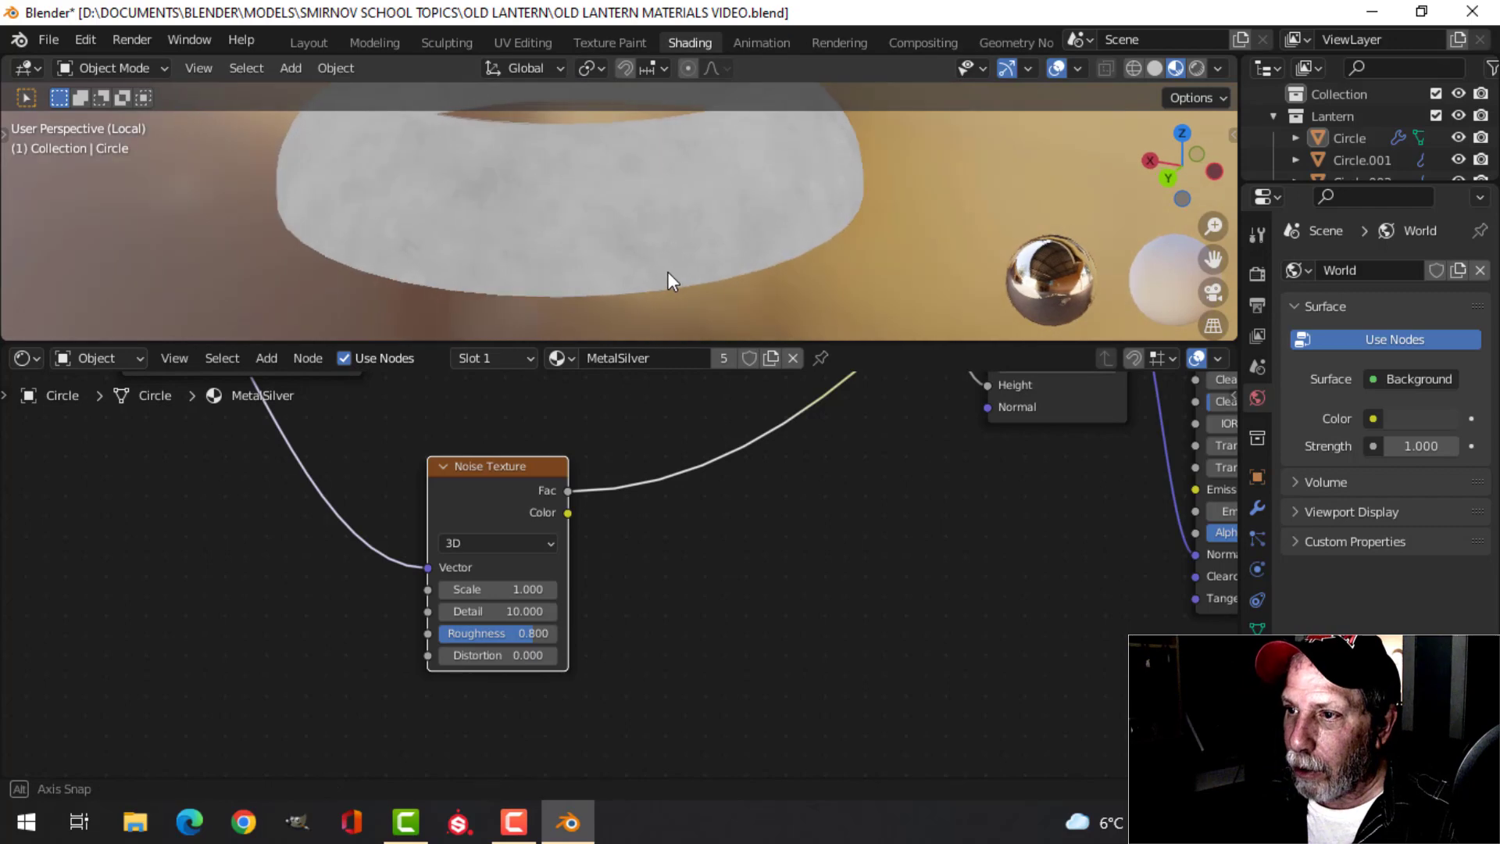
Set the Noise Texture's Distortion to 12 and check the swirled pattern on the ring
double_click(492, 654)
type("12")
key("Return")
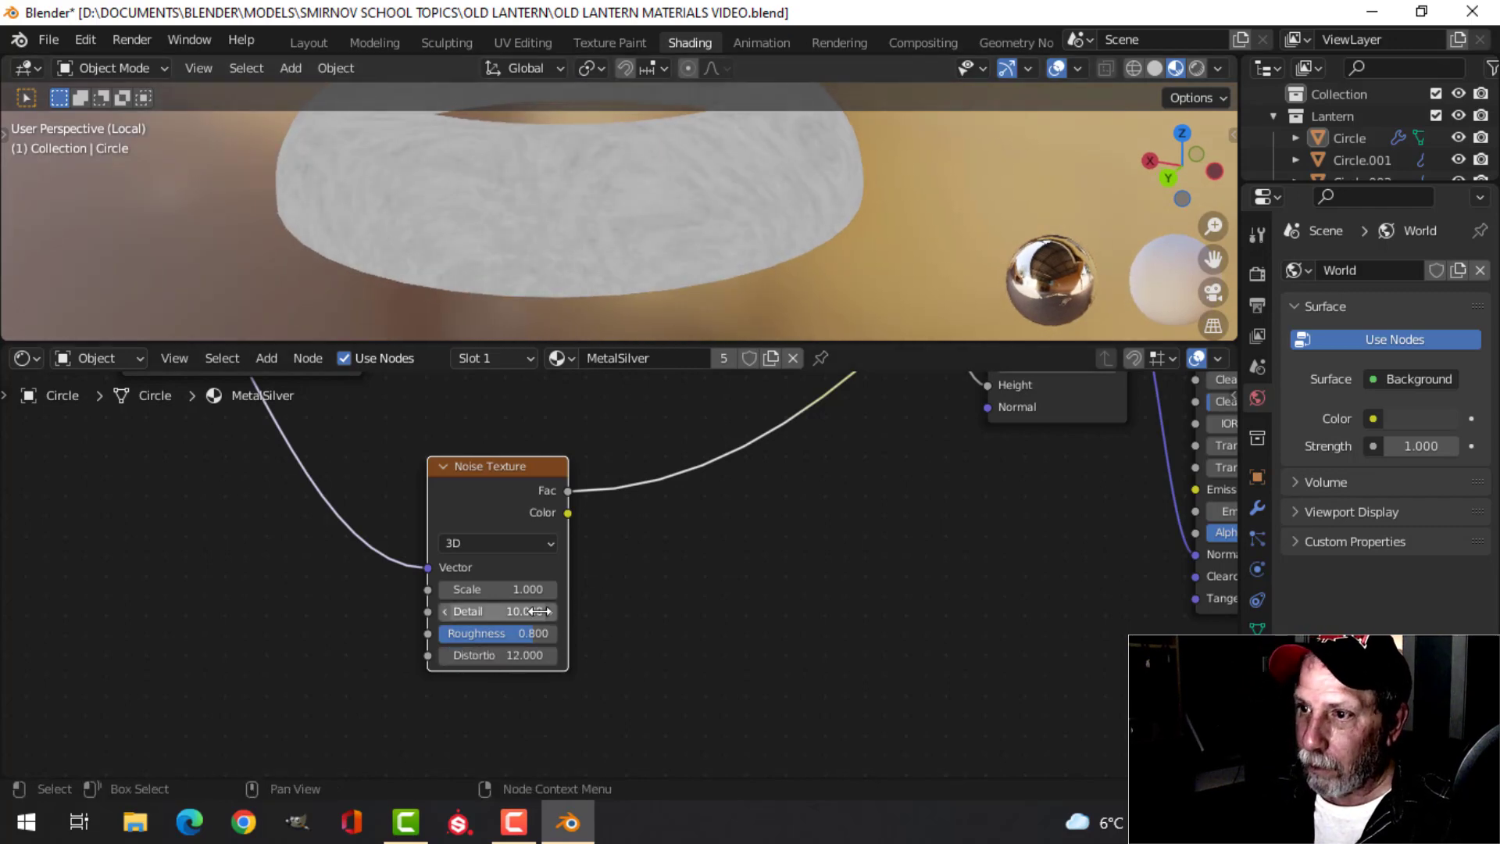
middle_click_drag(831, 247, 680, 269)
scroll(654, 281, "up", 2)
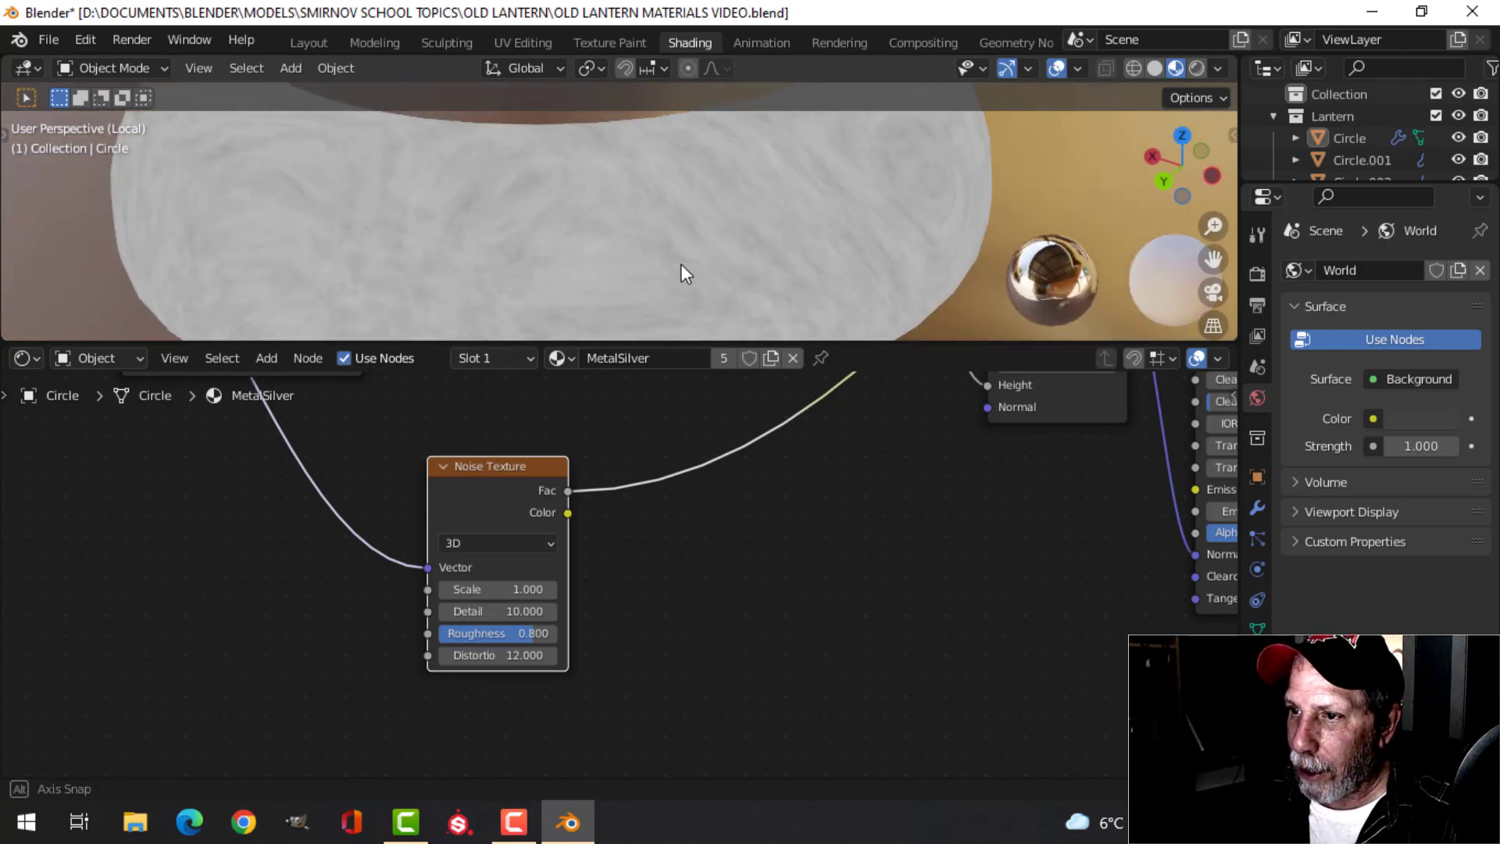
Insert a ColorRamp node on the link leaving the Noise Texture's Fac output
scroll(805, 557, "down", 2)
scroll(786, 565, "down", 2)
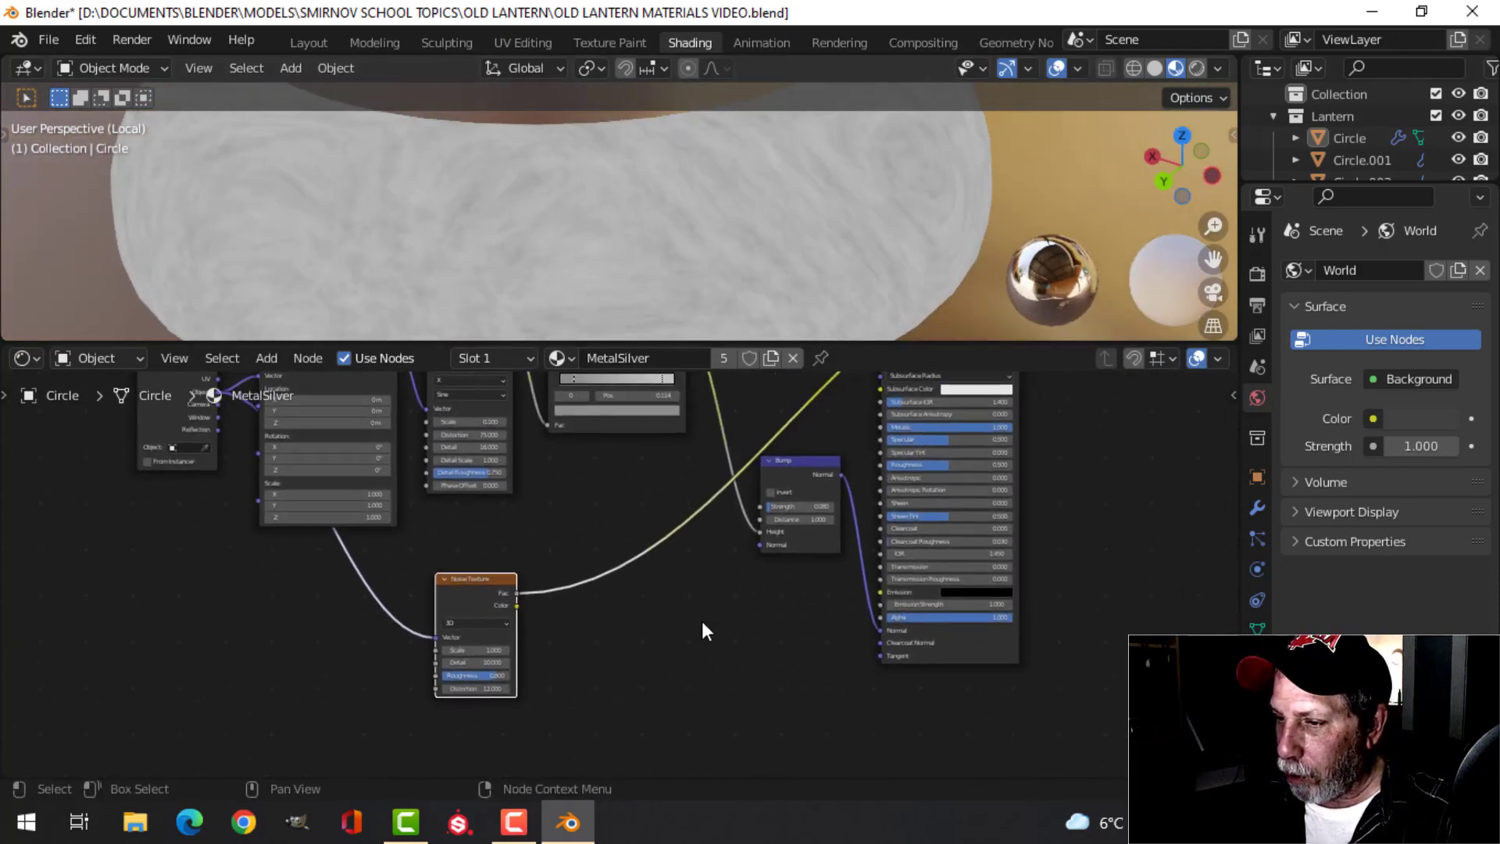
middle_click_drag(700, 593, 654, 608)
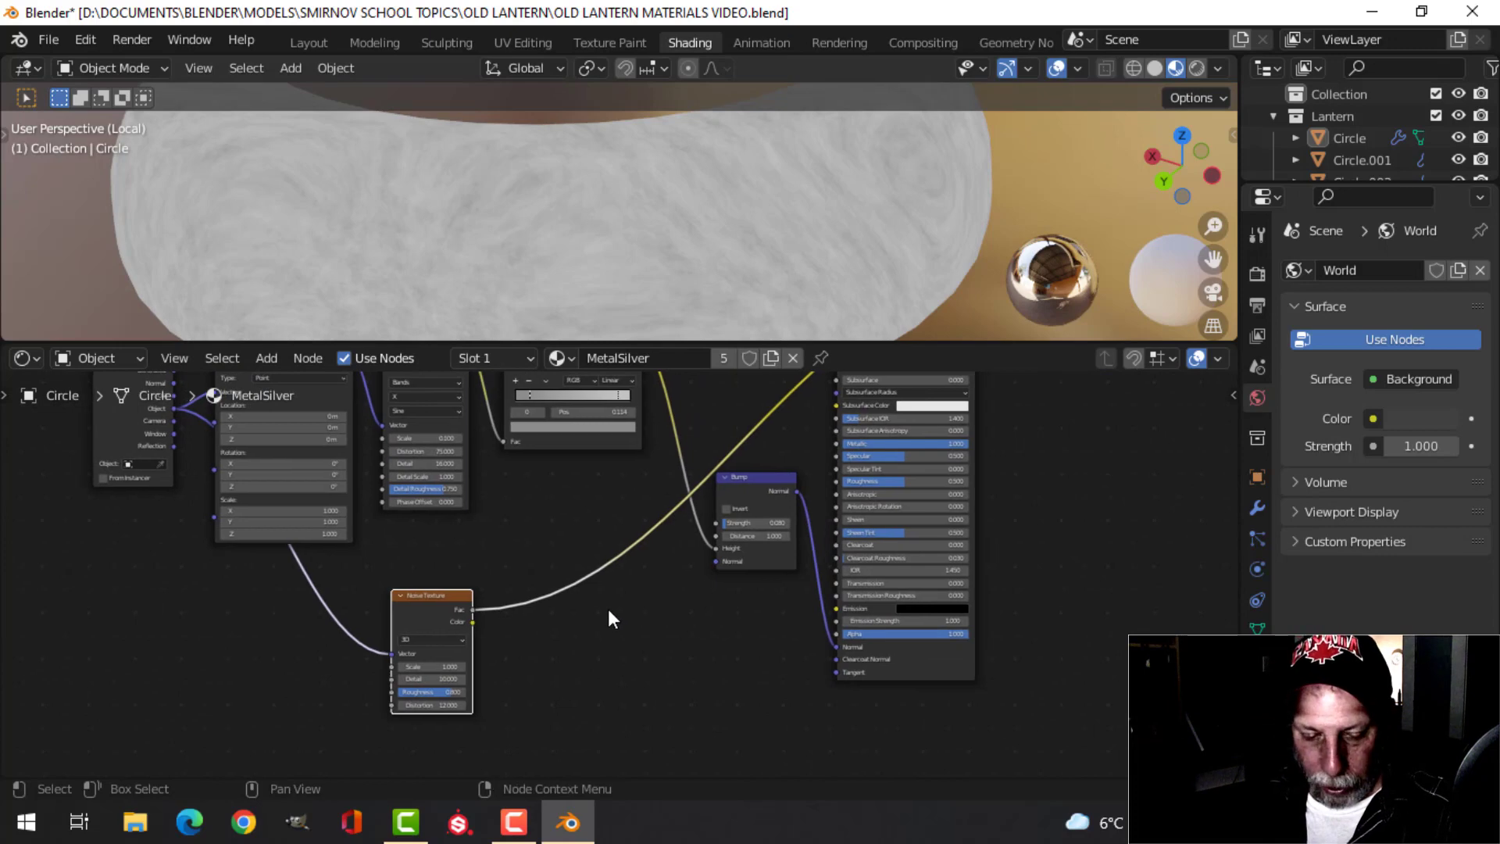
key("shift+a")
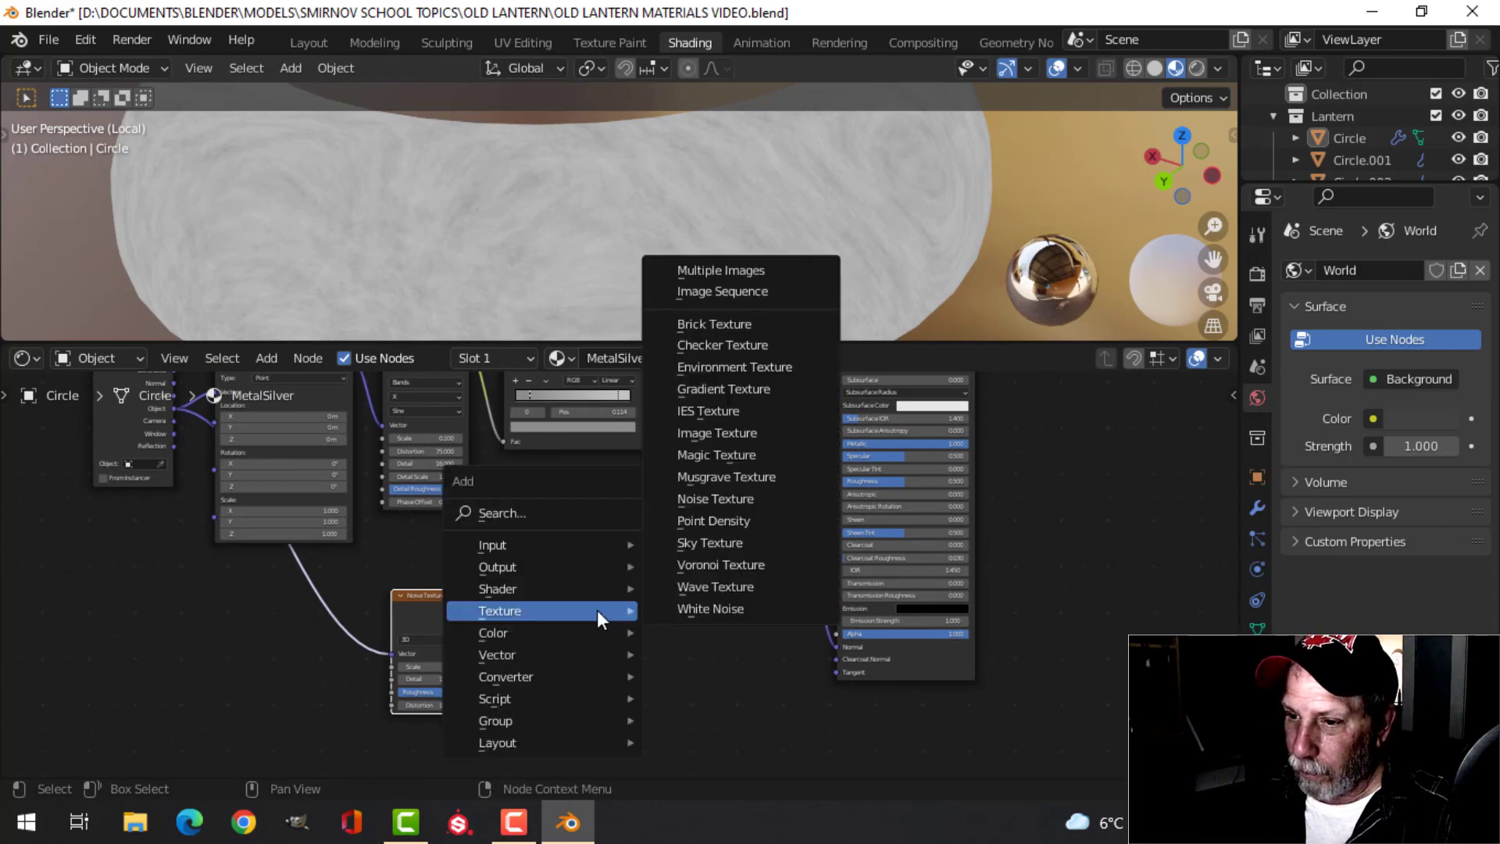
mouse_move(571, 672)
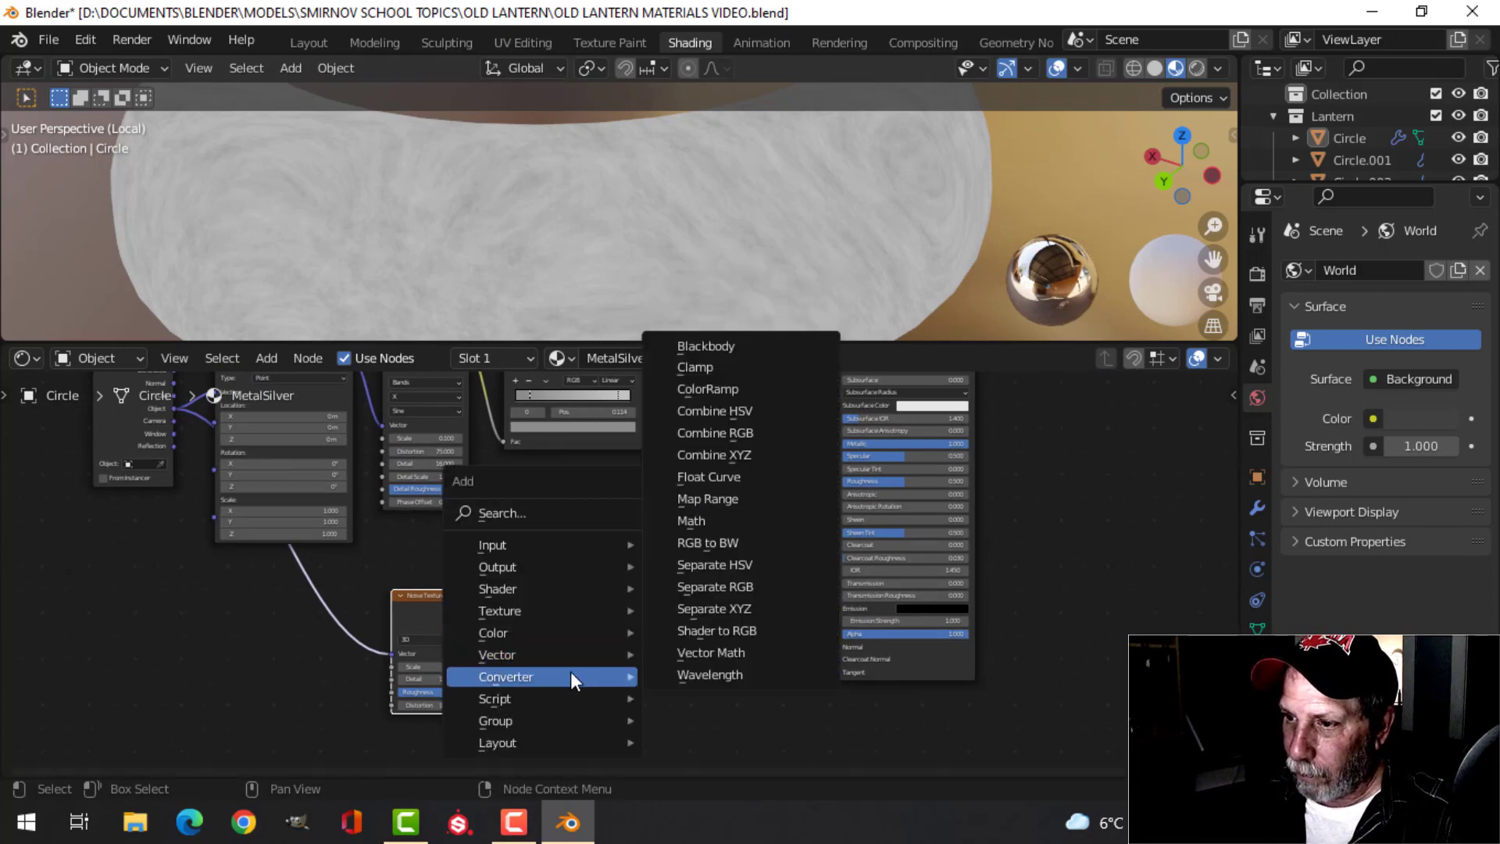
left_click(743, 389)
left_click(533, 531)
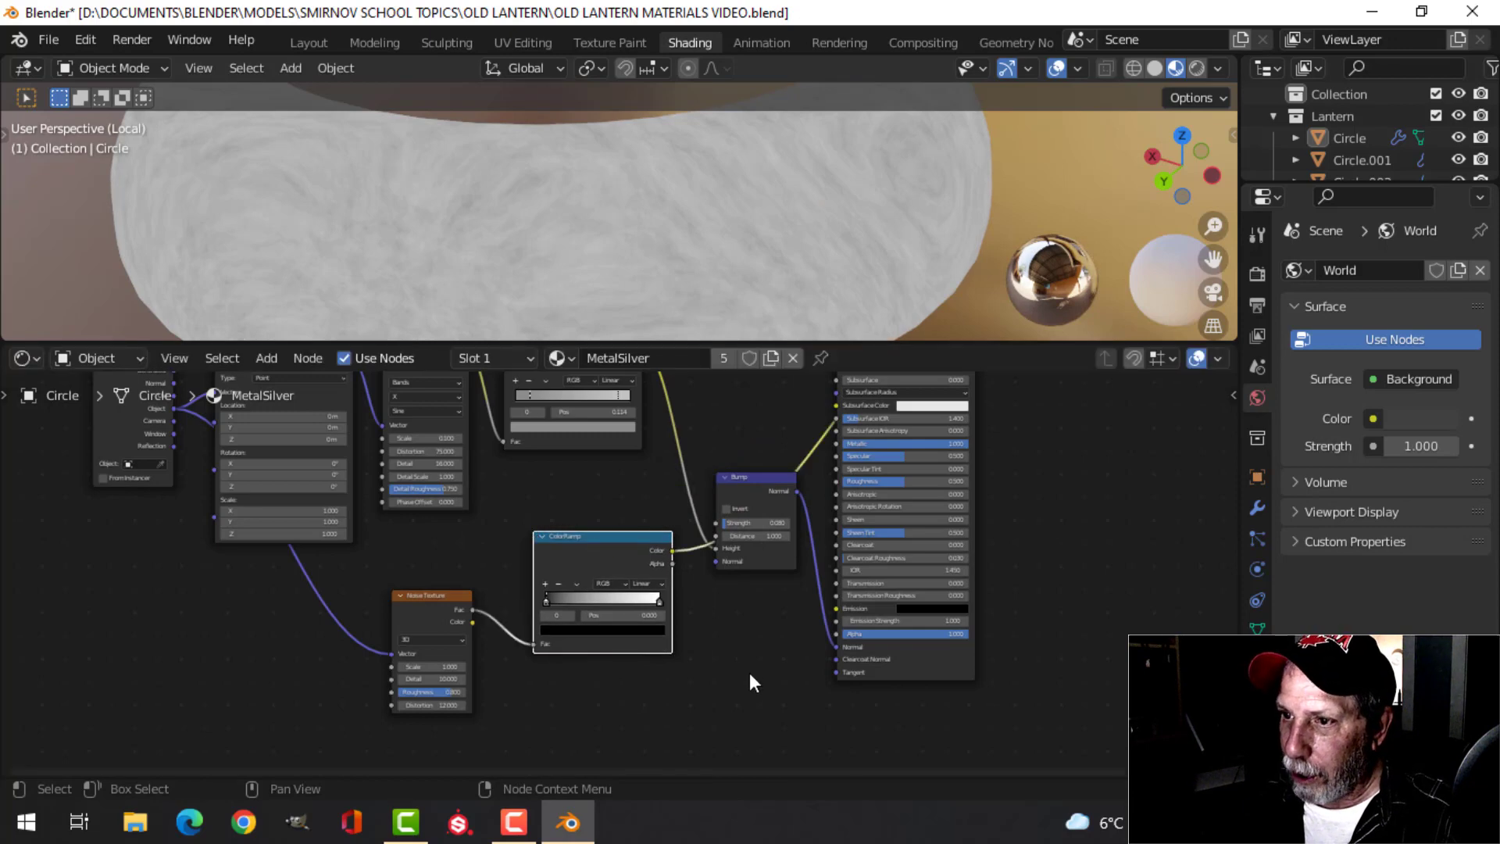
Preview the new ColorRamp's Alpha output and the plain Noise Texture on the ring
scroll(736, 658, "up", 2)
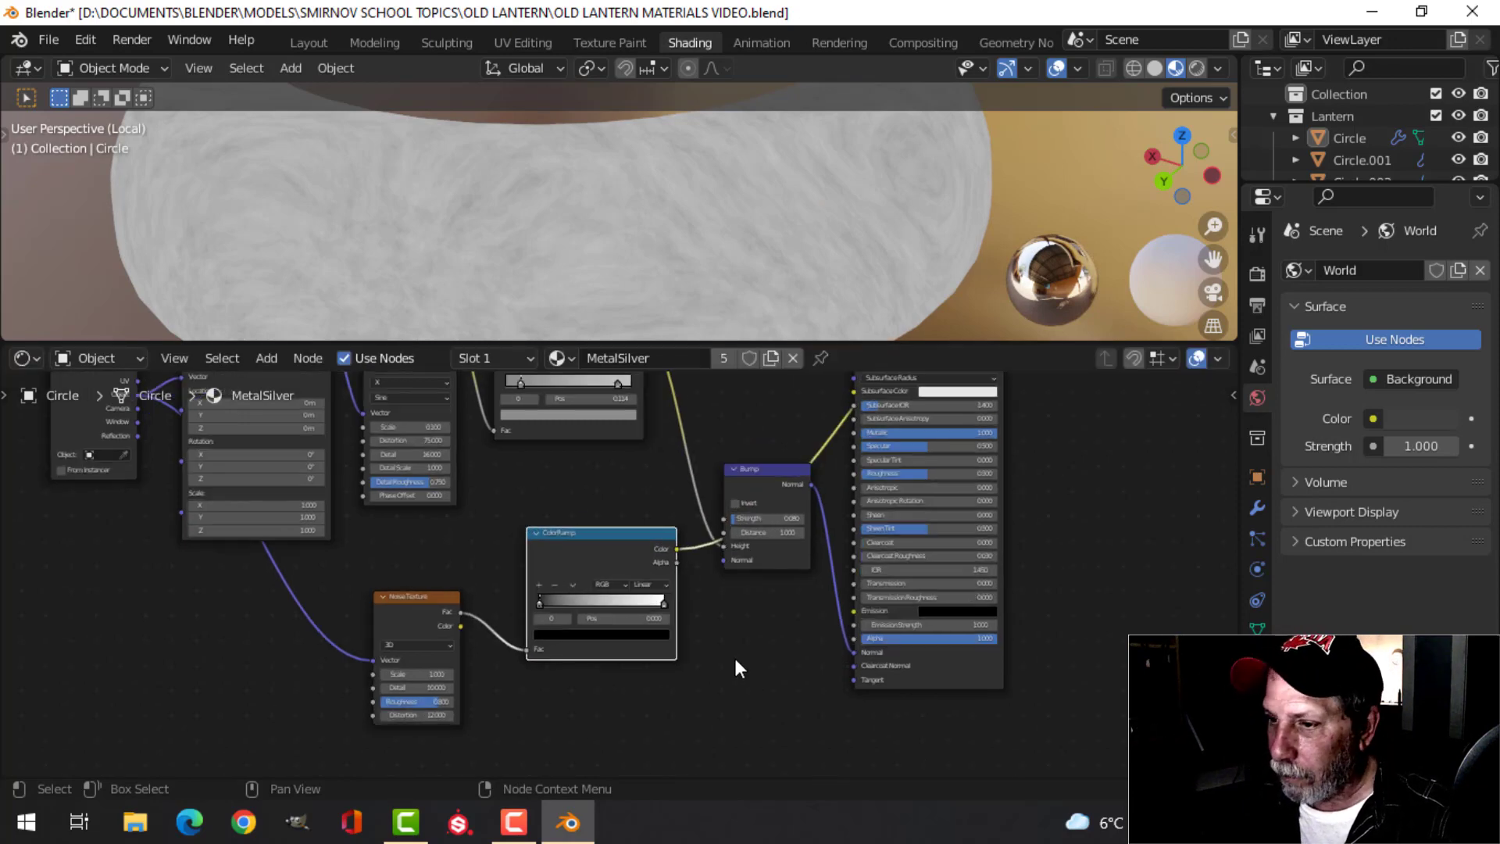
left_click_drag(682, 562, 732, 544)
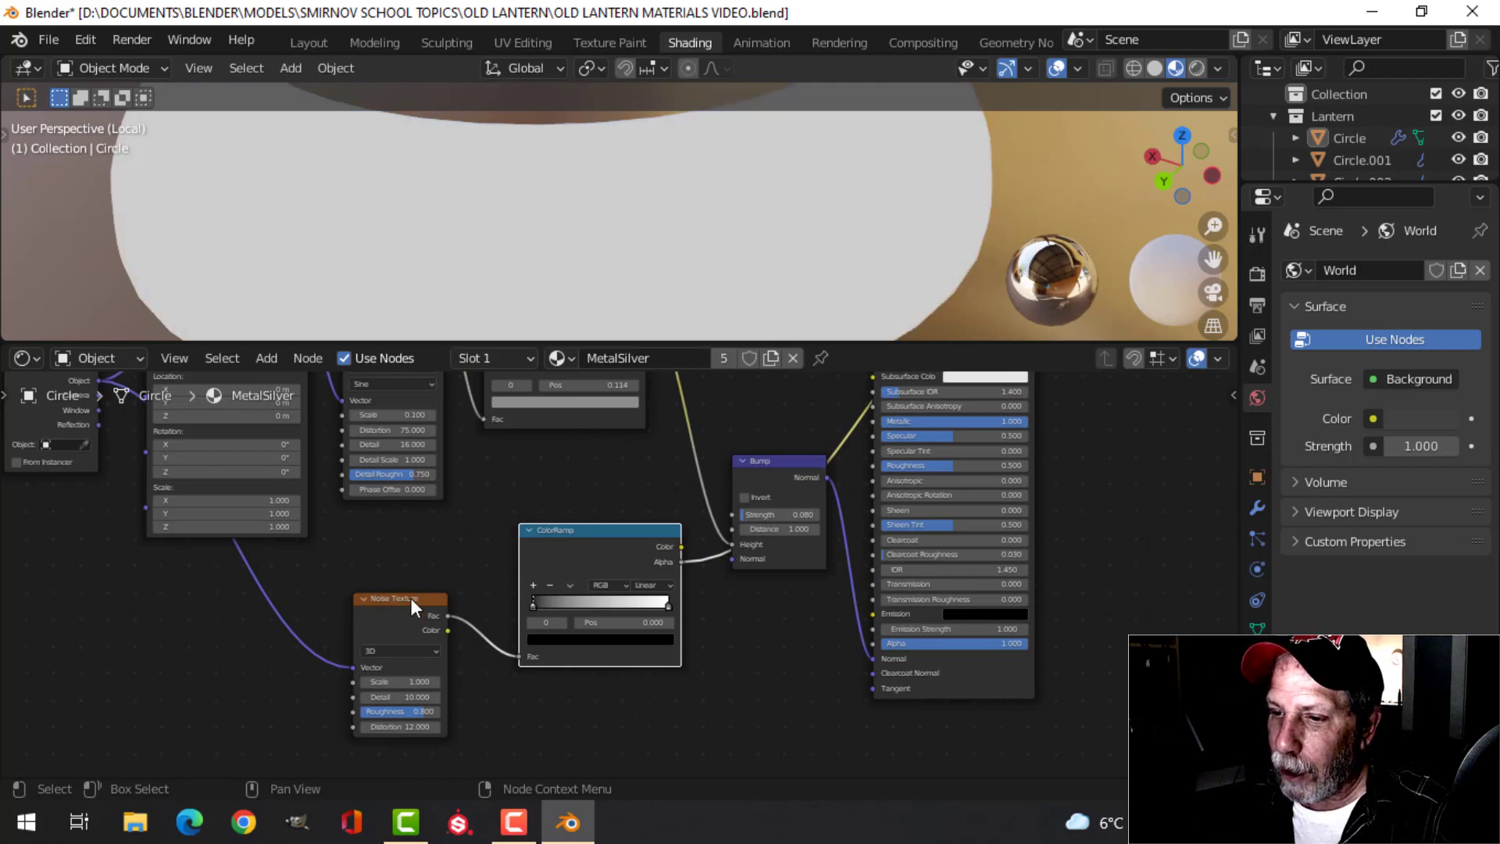
left_click(410, 598, "shift")
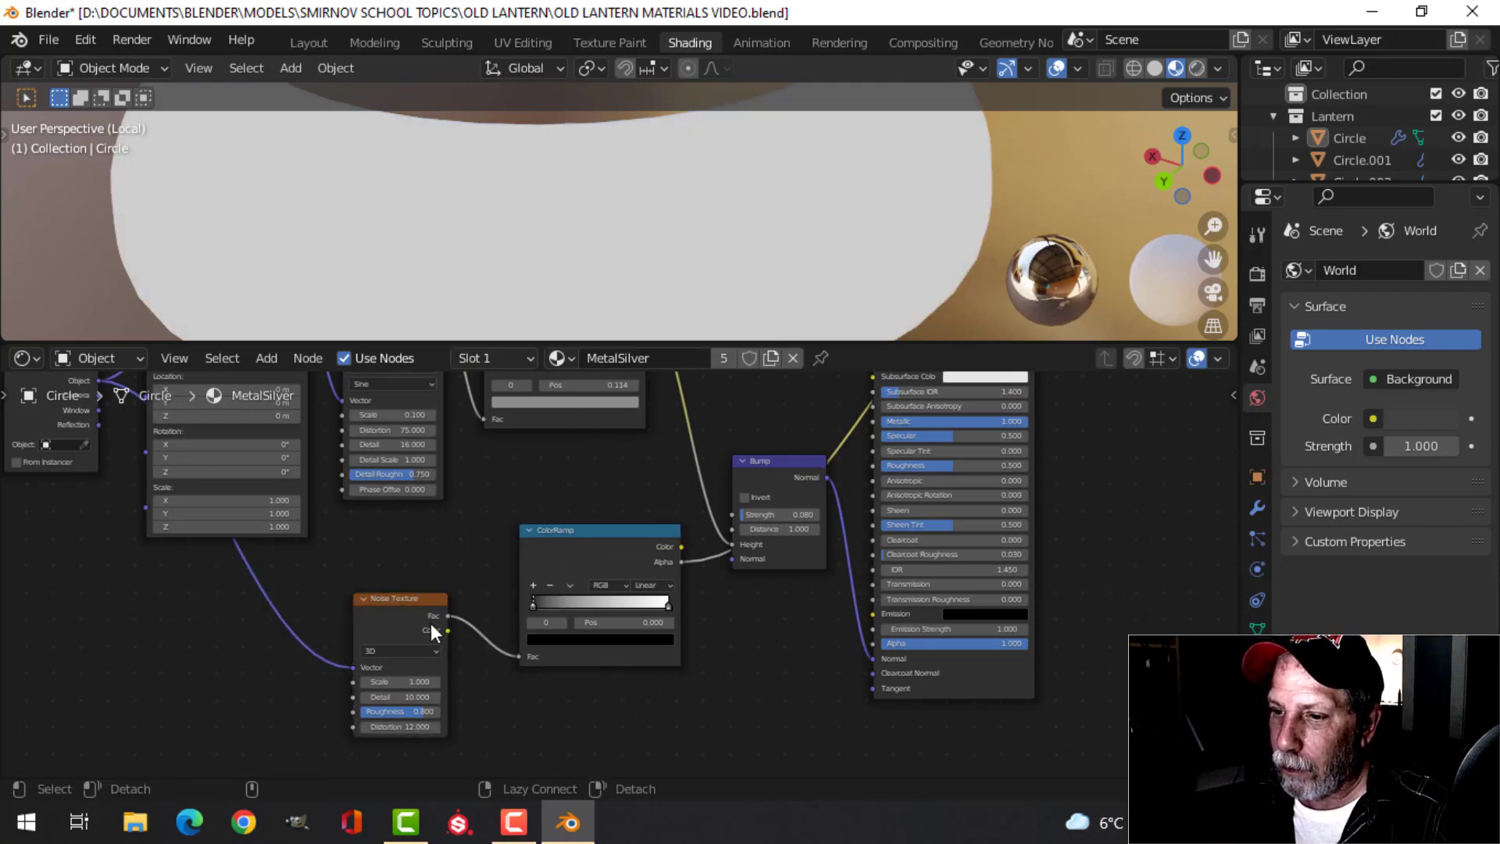
left_click(399, 599, "ctrl+shift")
Move the new ColorRamp's black stop to about 0.441 and its white stop to about 0.541, and preview the ramp on the ring
scroll(742, 692, "up", 1)
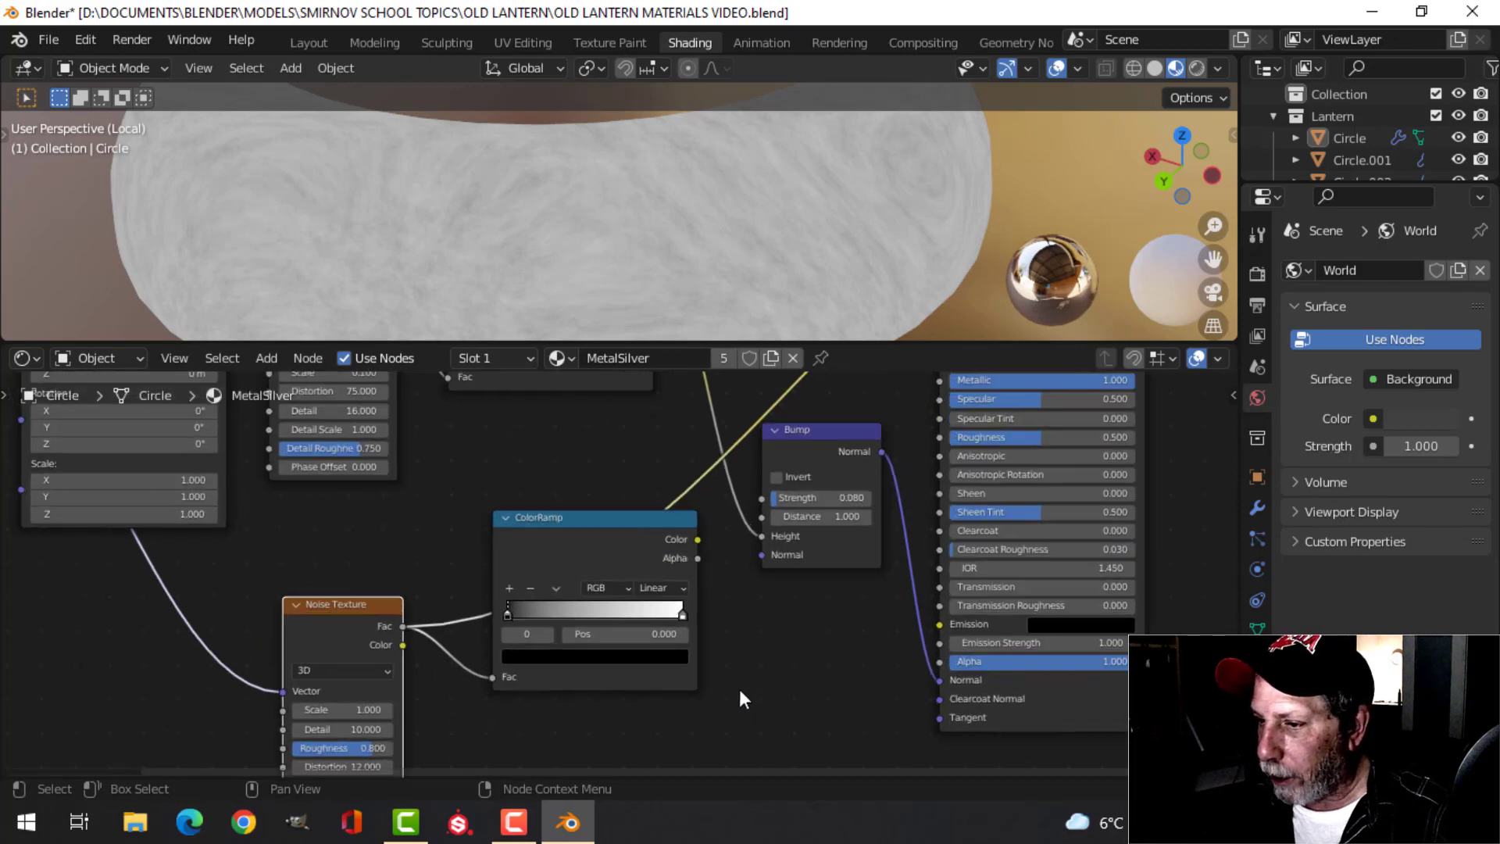
scroll(728, 687, "up", 1)
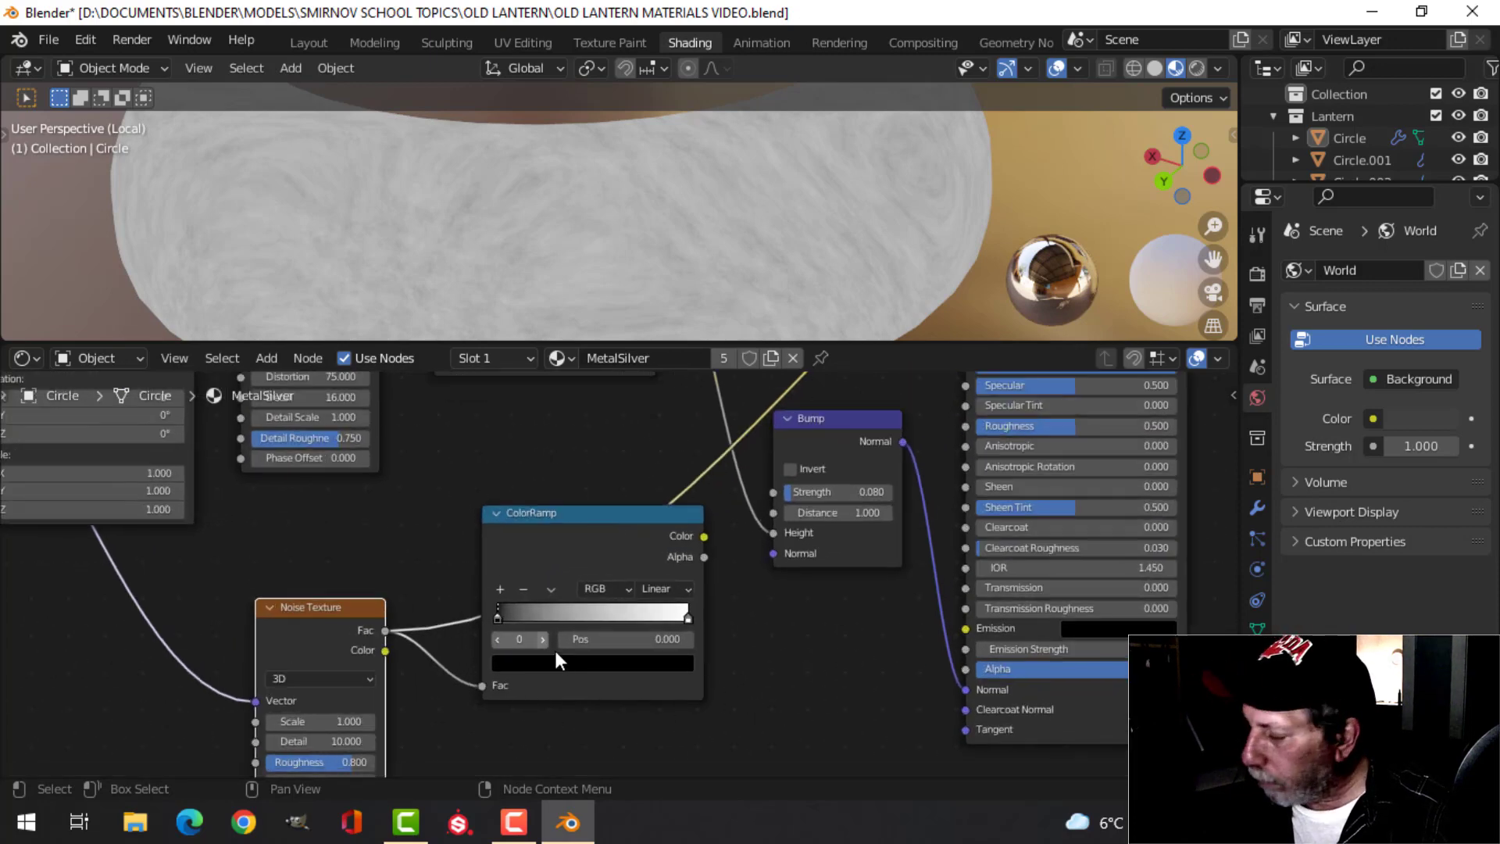
scroll(553, 652, "up", 1)
left_click_drag(494, 622, 590, 621)
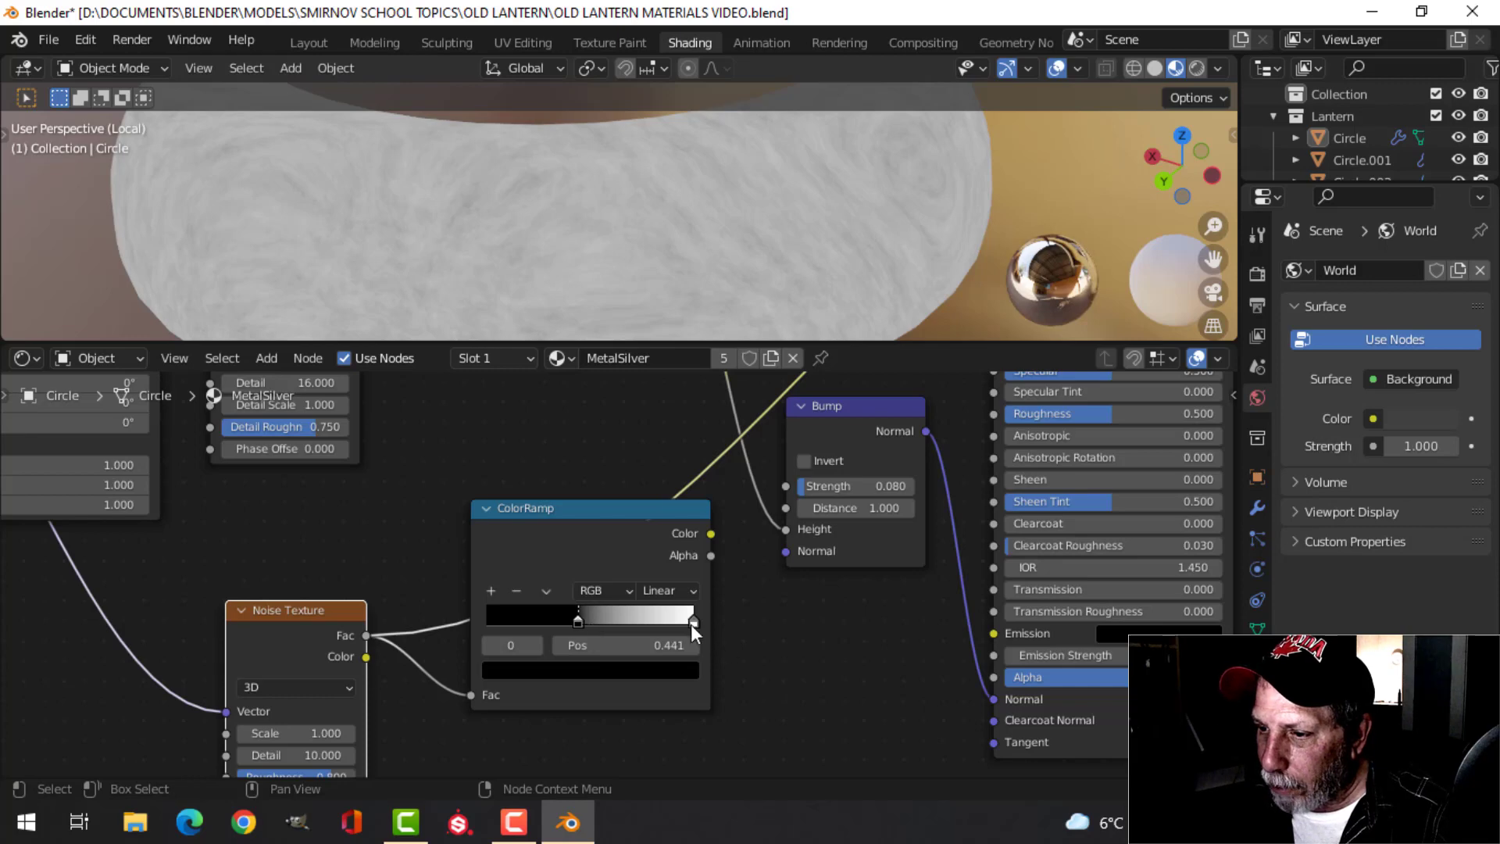
left_click_drag(692, 623, 590, 635)
scroll(780, 629, "down", 2)
middle_click_drag(783, 641, 694, 752)
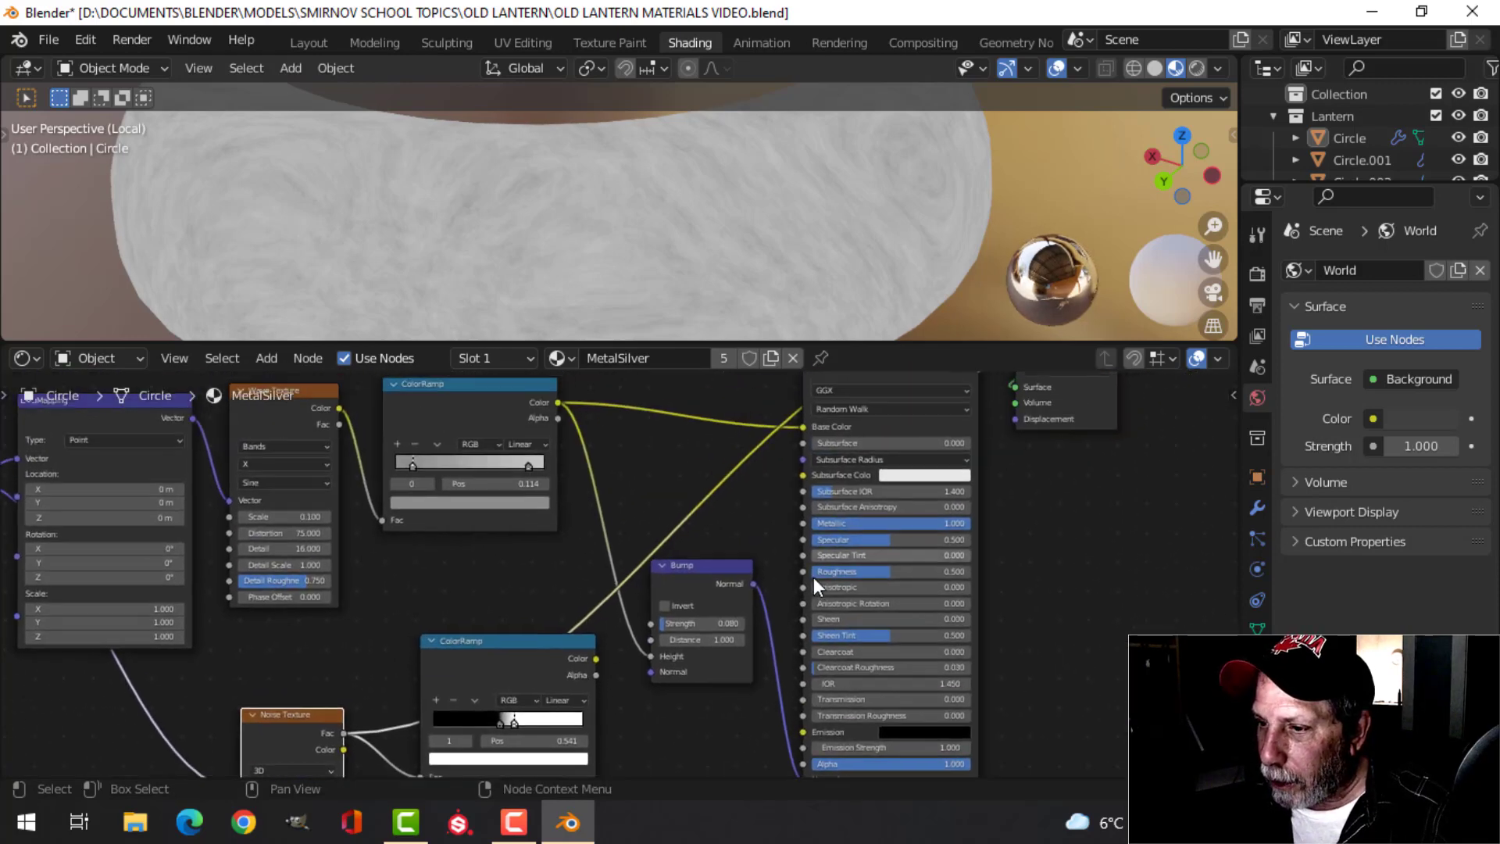
scroll(703, 703, "down", 2)
left_click(524, 631, "ctrl+shift")
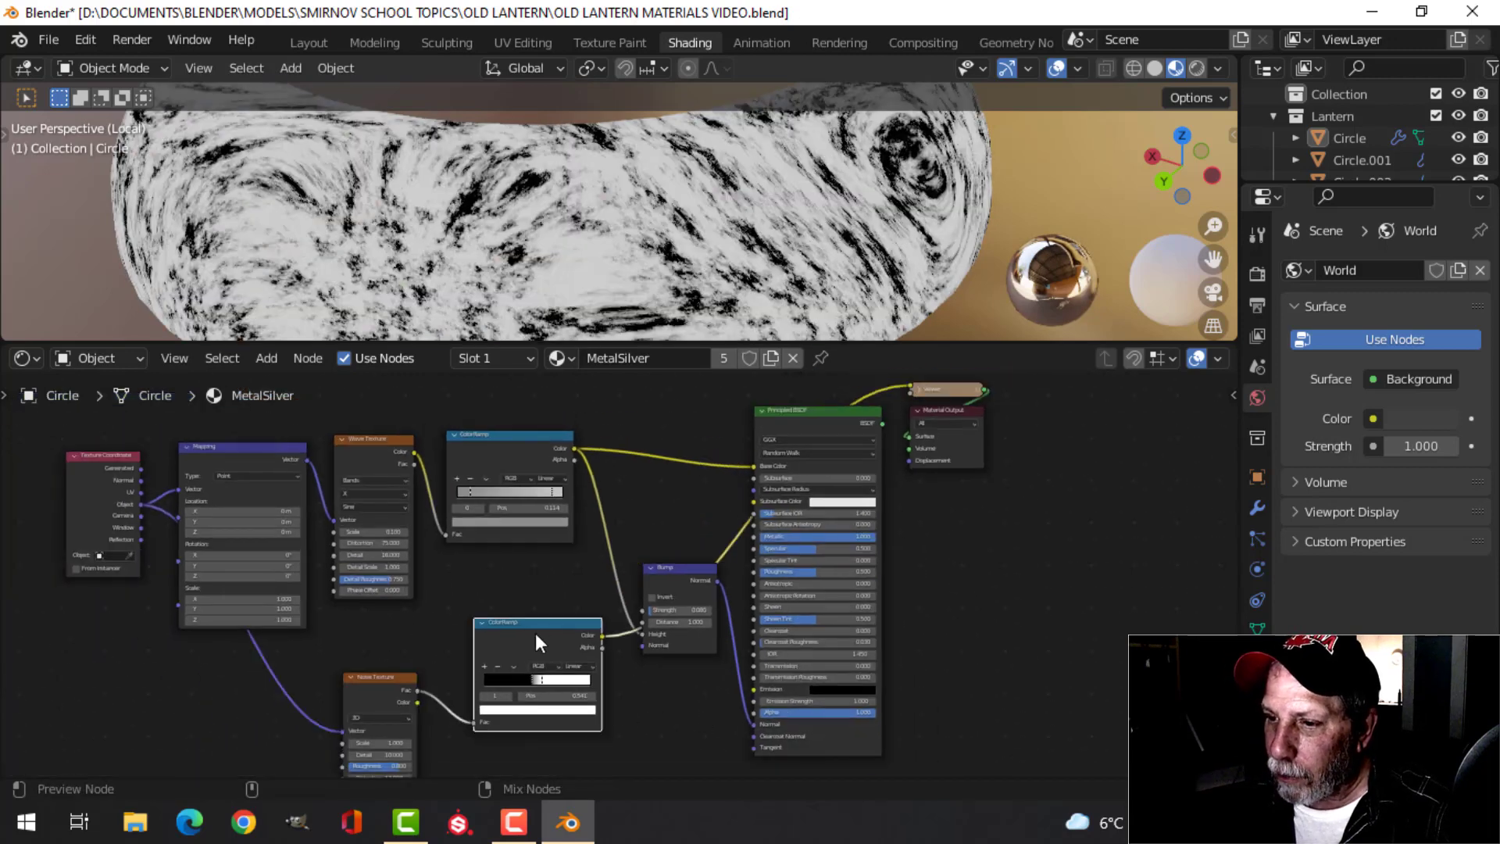
Move the noise ColorRamp's white stop to about 0.486 and check the pattern around the ring
scroll(648, 275, "down", 5)
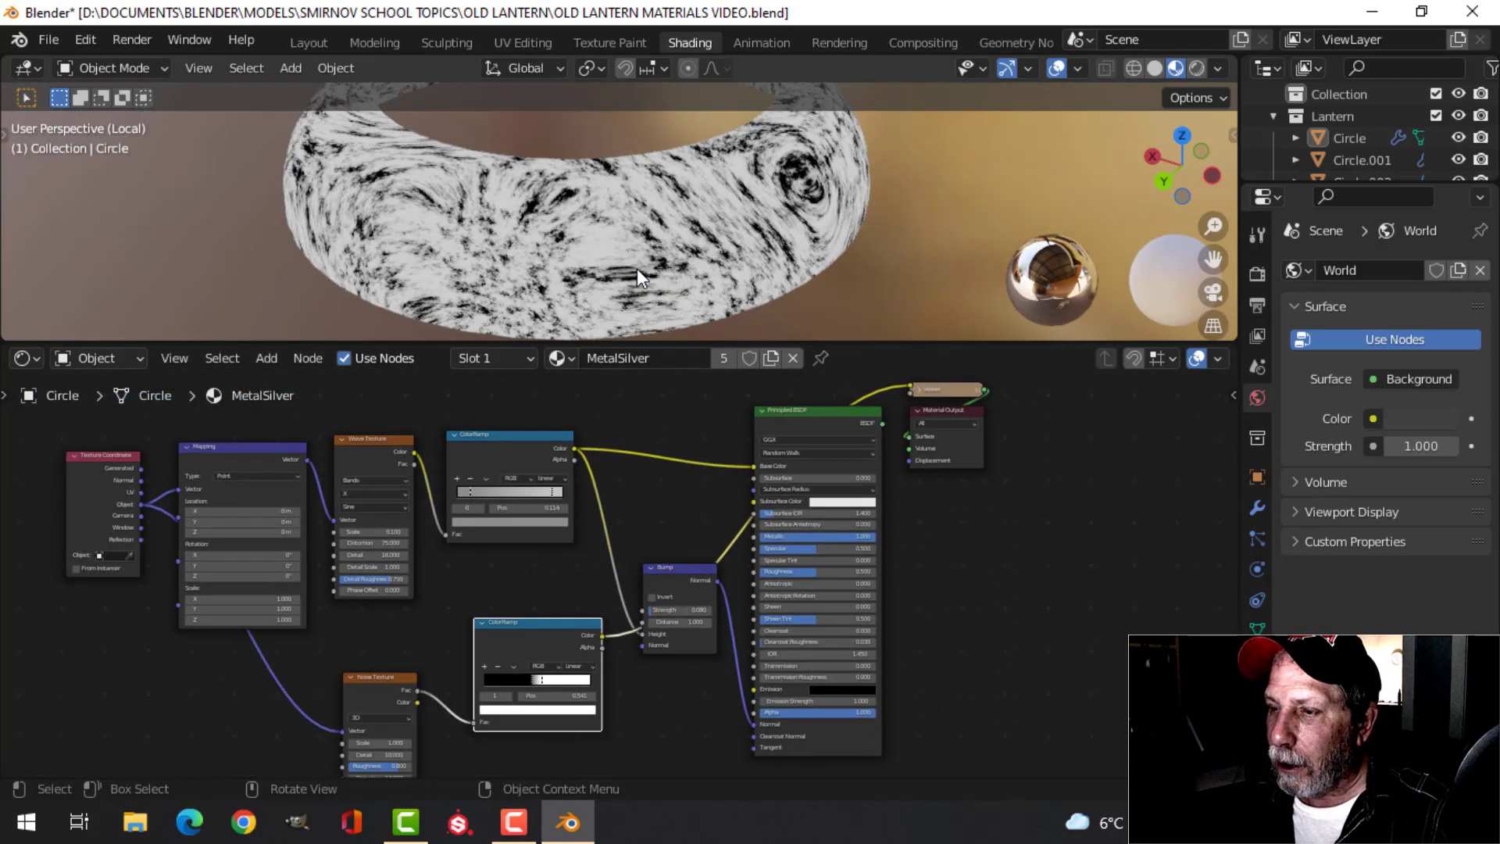
scroll(640, 698, "up", 2)
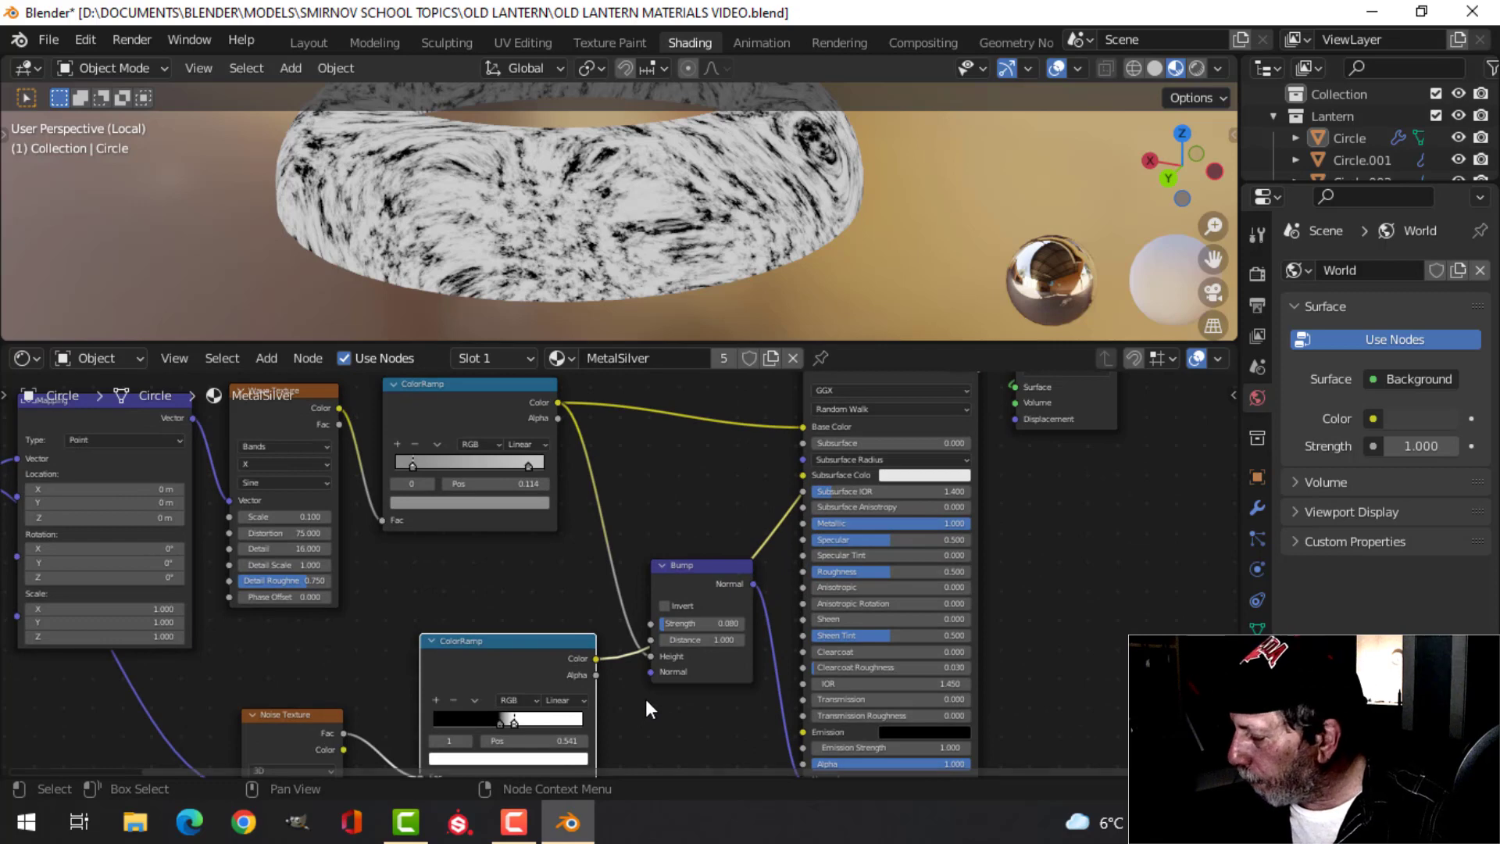
scroll(645, 699, "up", 1)
scroll(625, 680, "up", 1)
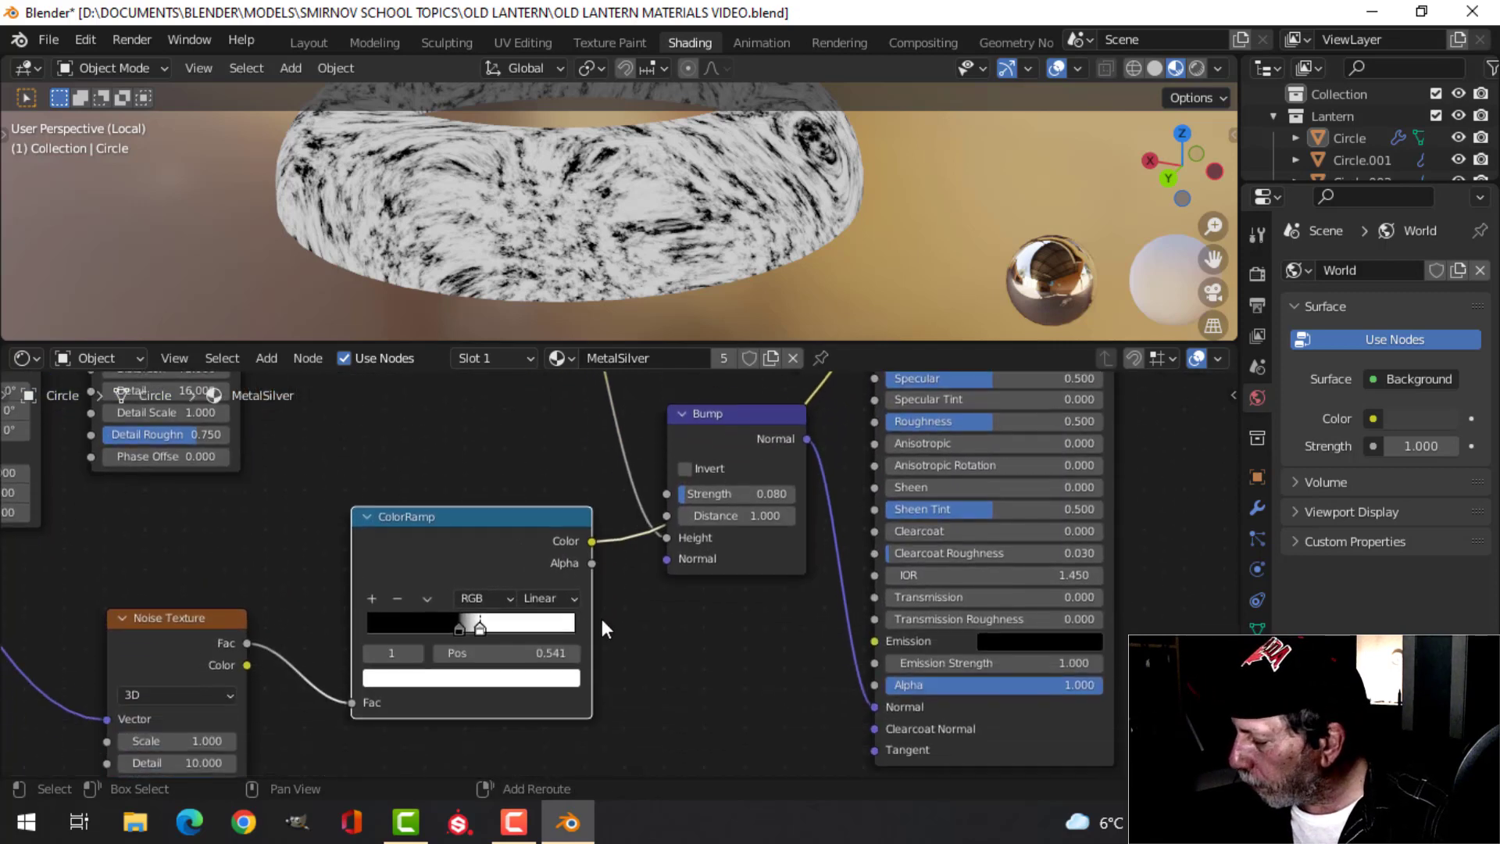
scroll(586, 633, "up", 4)
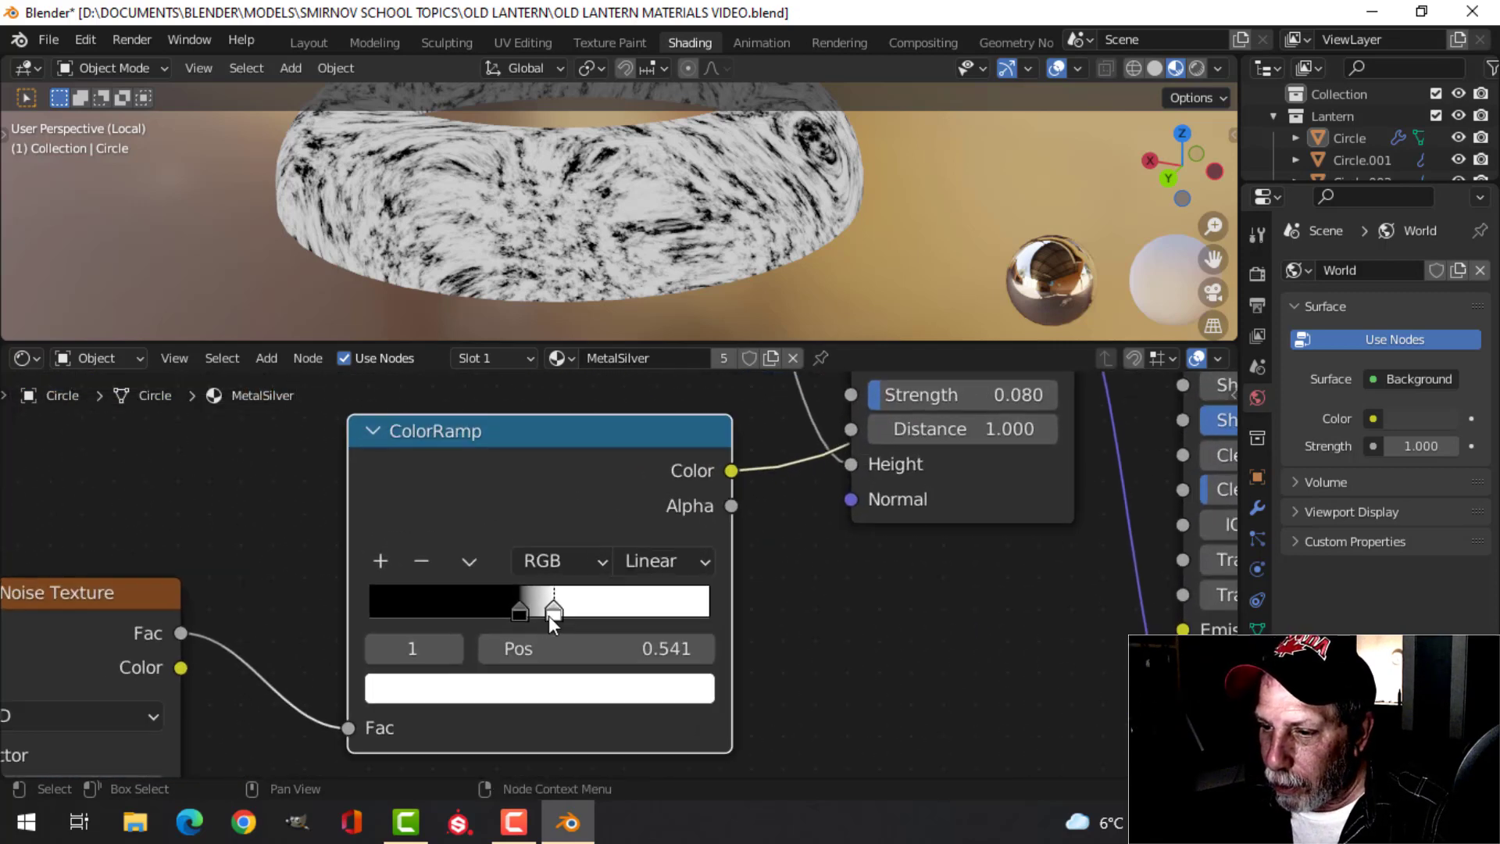
left_click_drag(549, 615, 529, 616)
middle_click_drag(721, 316, 789, 297)
scroll(246, 652, "down", 2)
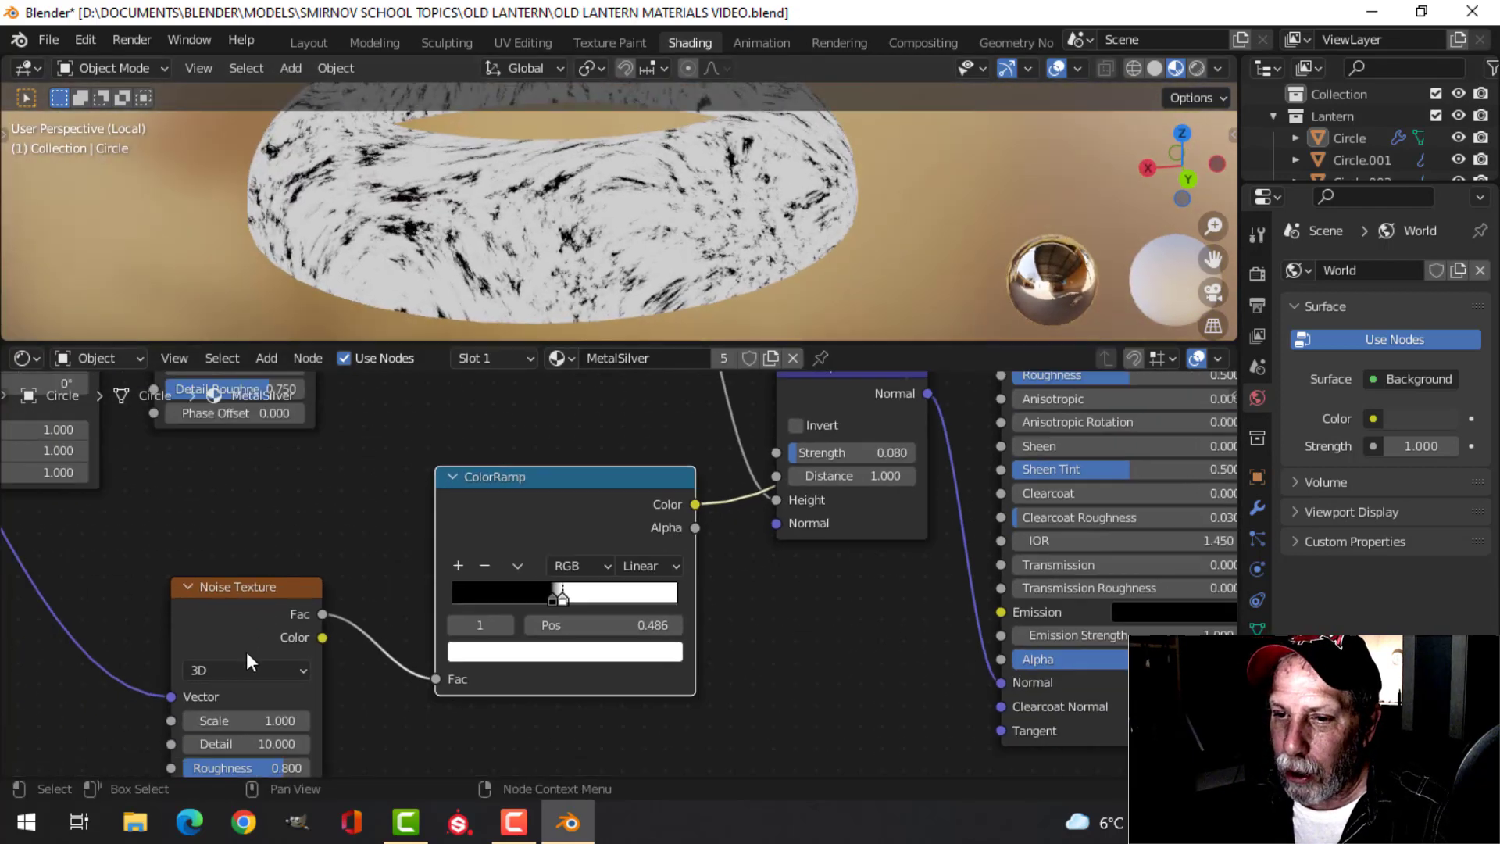
Move the Noise Texture and its ColorRamp farther away from the Bump node to make room between them
mouse_move(246, 656)
middle_mouse_down()
mouse_move(441, 531)
mouse_move(441, 599)
mouse_move(617, 680)
mouse_move(439, 576)
mouse_move(435, 531)
middle_mouse_up()
middle_click_drag(466, 654, 477, 612)
scroll(551, 680, "up", 3)
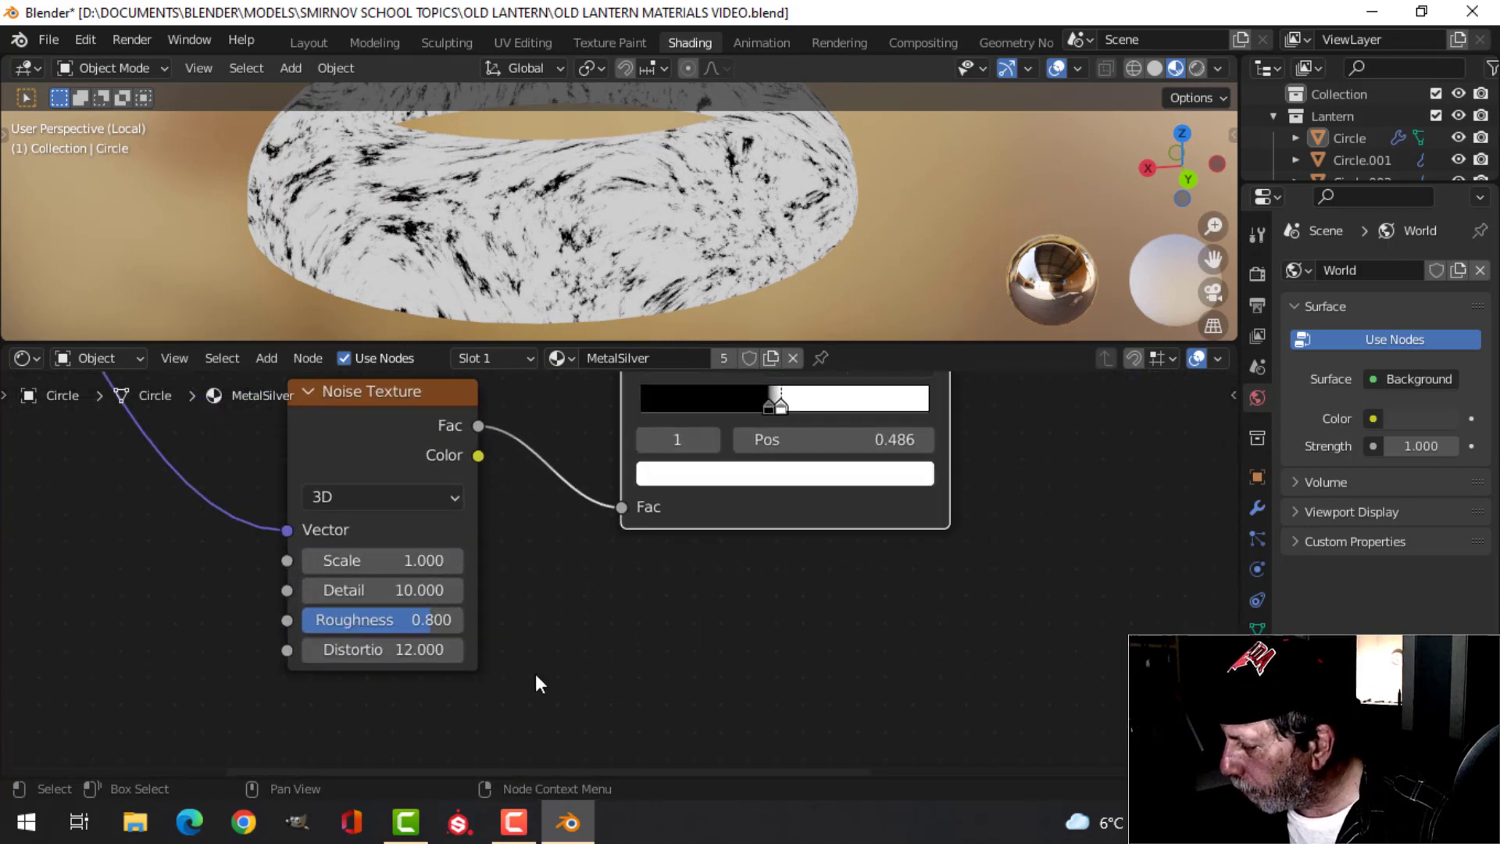
scroll(533, 664, "down", 2)
scroll(819, 598, "down", 1)
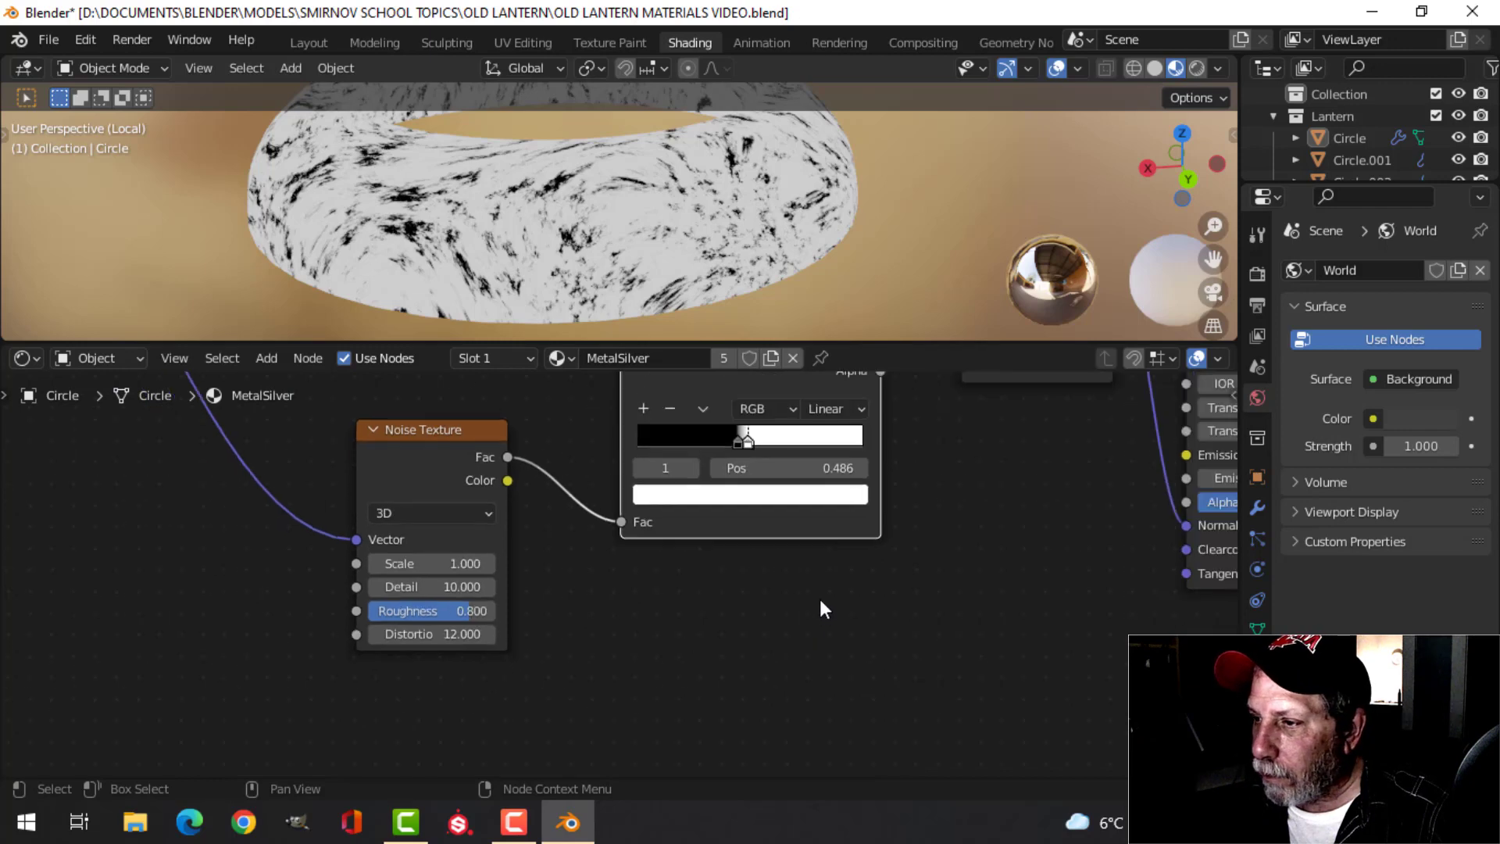
scroll(930, 535, "down", 1)
middle_click_drag(929, 535, 749, 639)
scroll(832, 592, "down", 1)
scroll(752, 604, "down", 1)
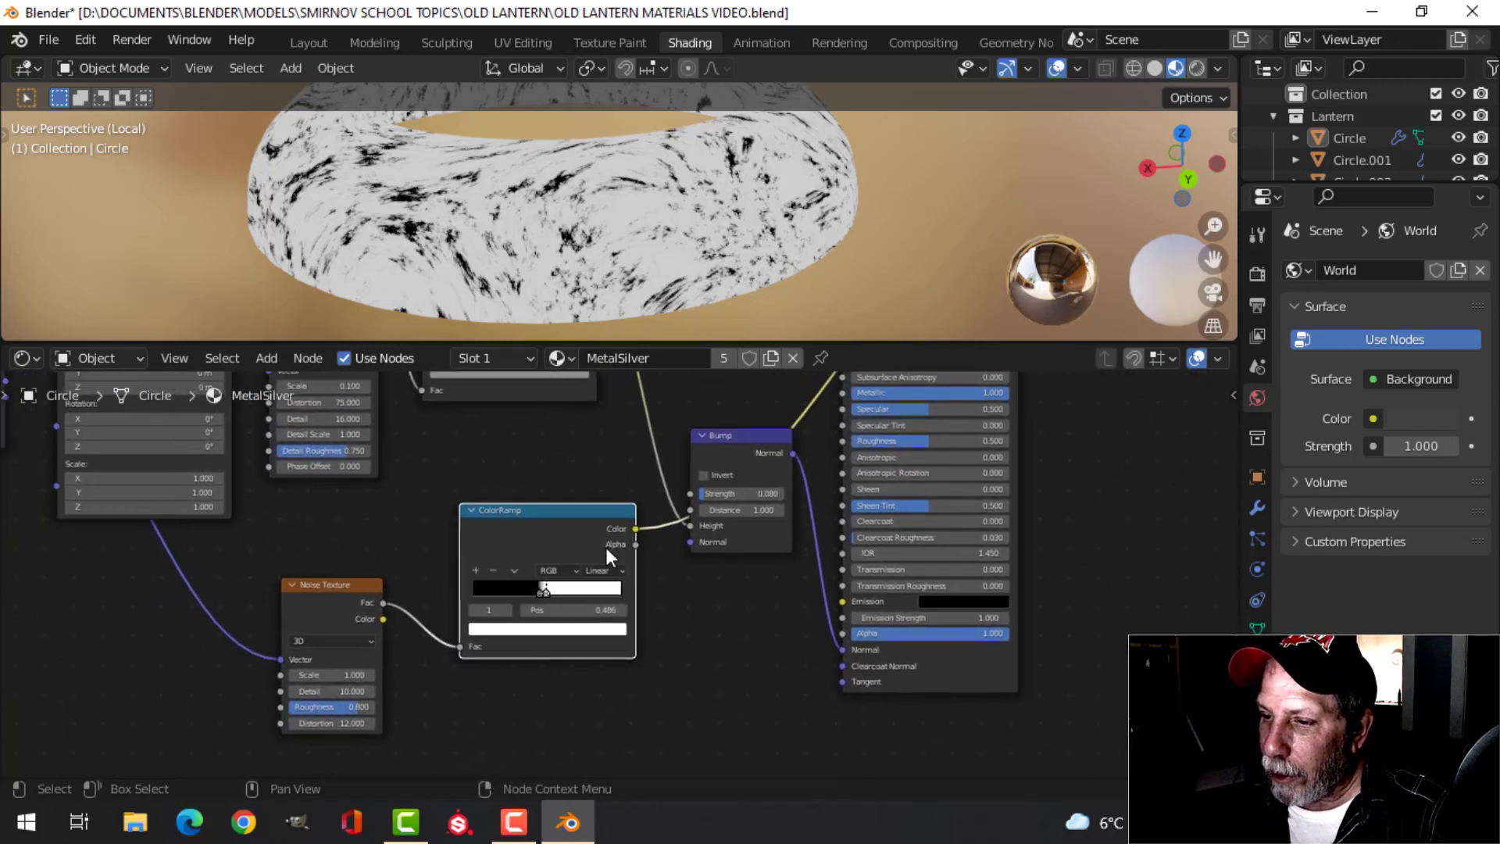
left_click_drag(346, 593, 217, 600)
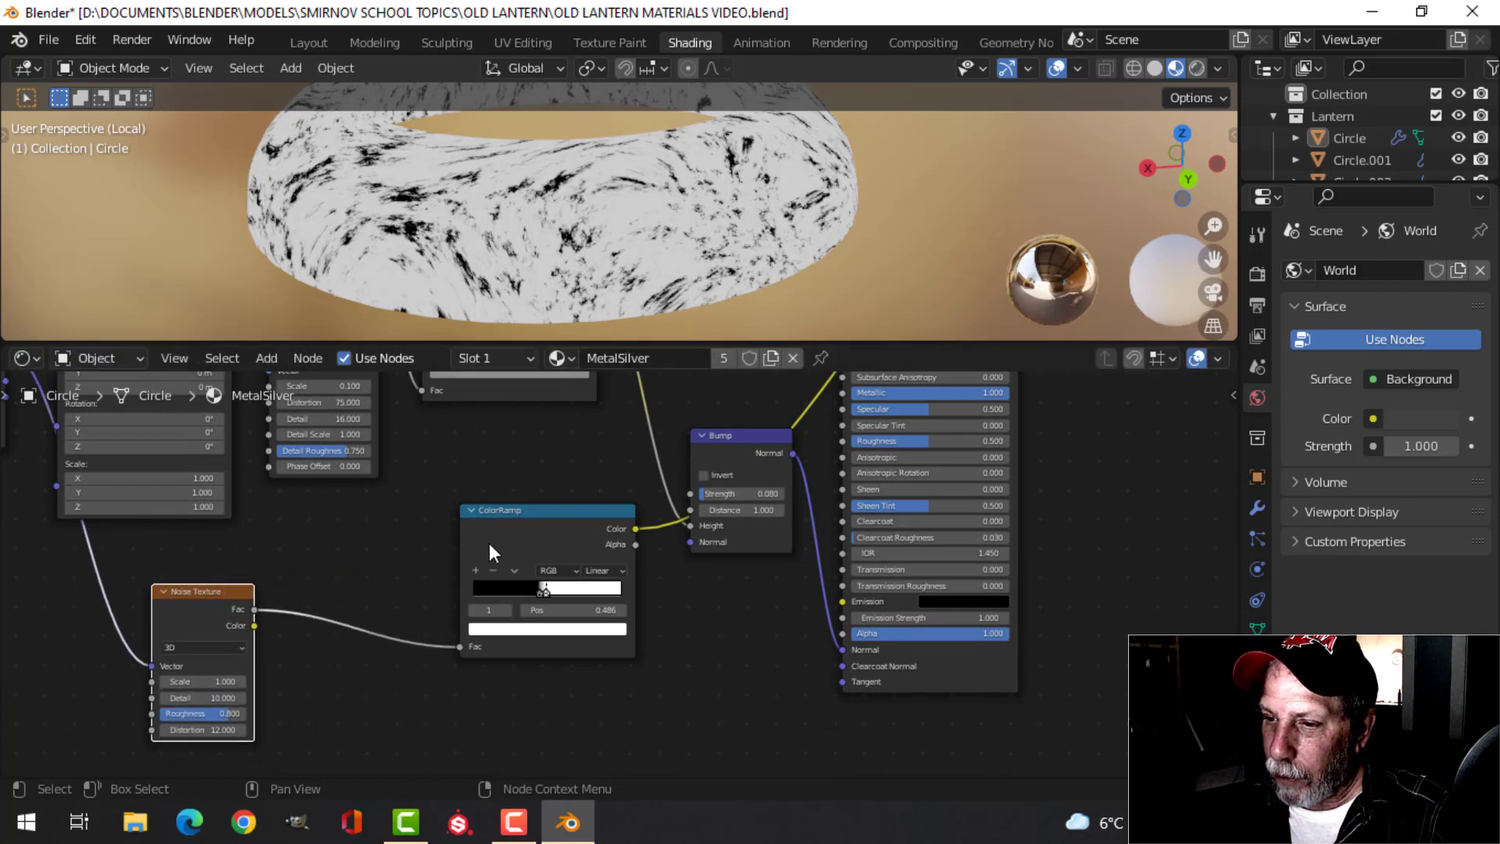
left_click_drag(484, 525, 334, 581)
Duplicate the Bump node and place the copy below the original, beside the noise ColorRamp
middle_click_drag(770, 445, 654, 500, "shift")
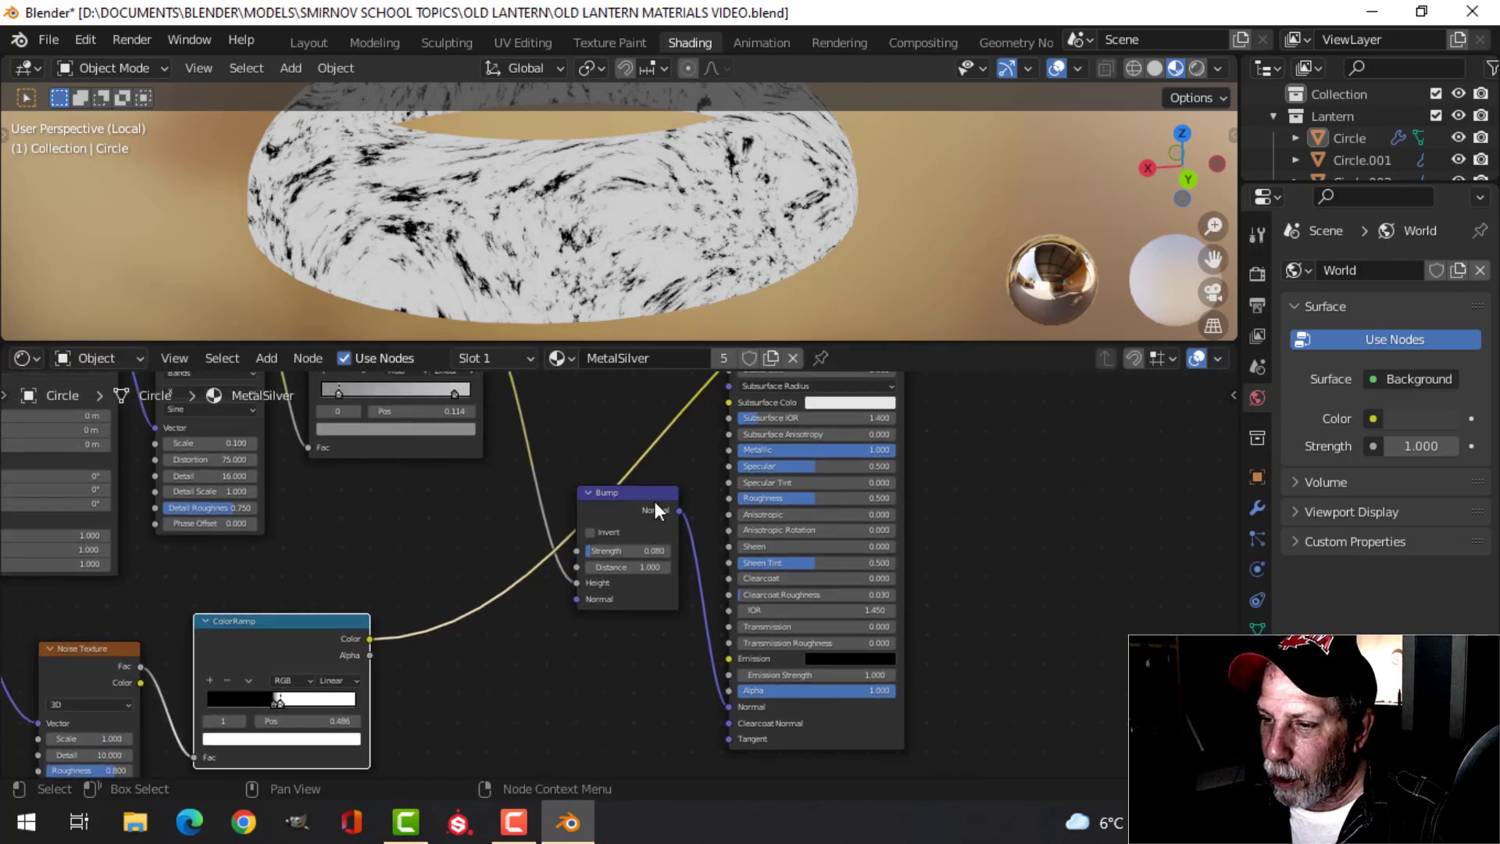
key("shift+d")
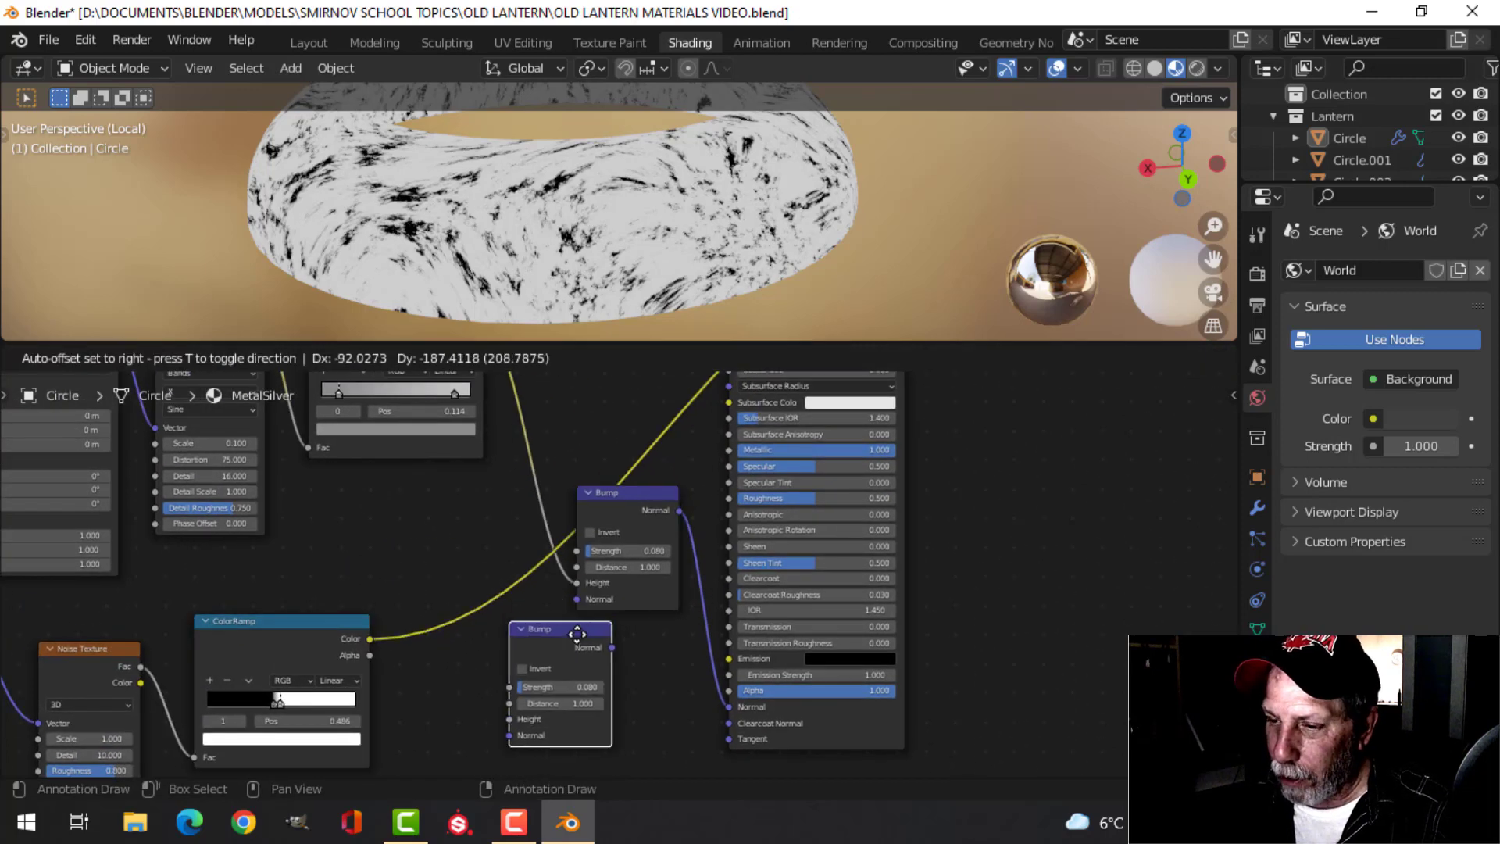
left_click(588, 678)
scroll(635, 712, "up", 2)
middle_click_drag(635, 709, 700, 636)
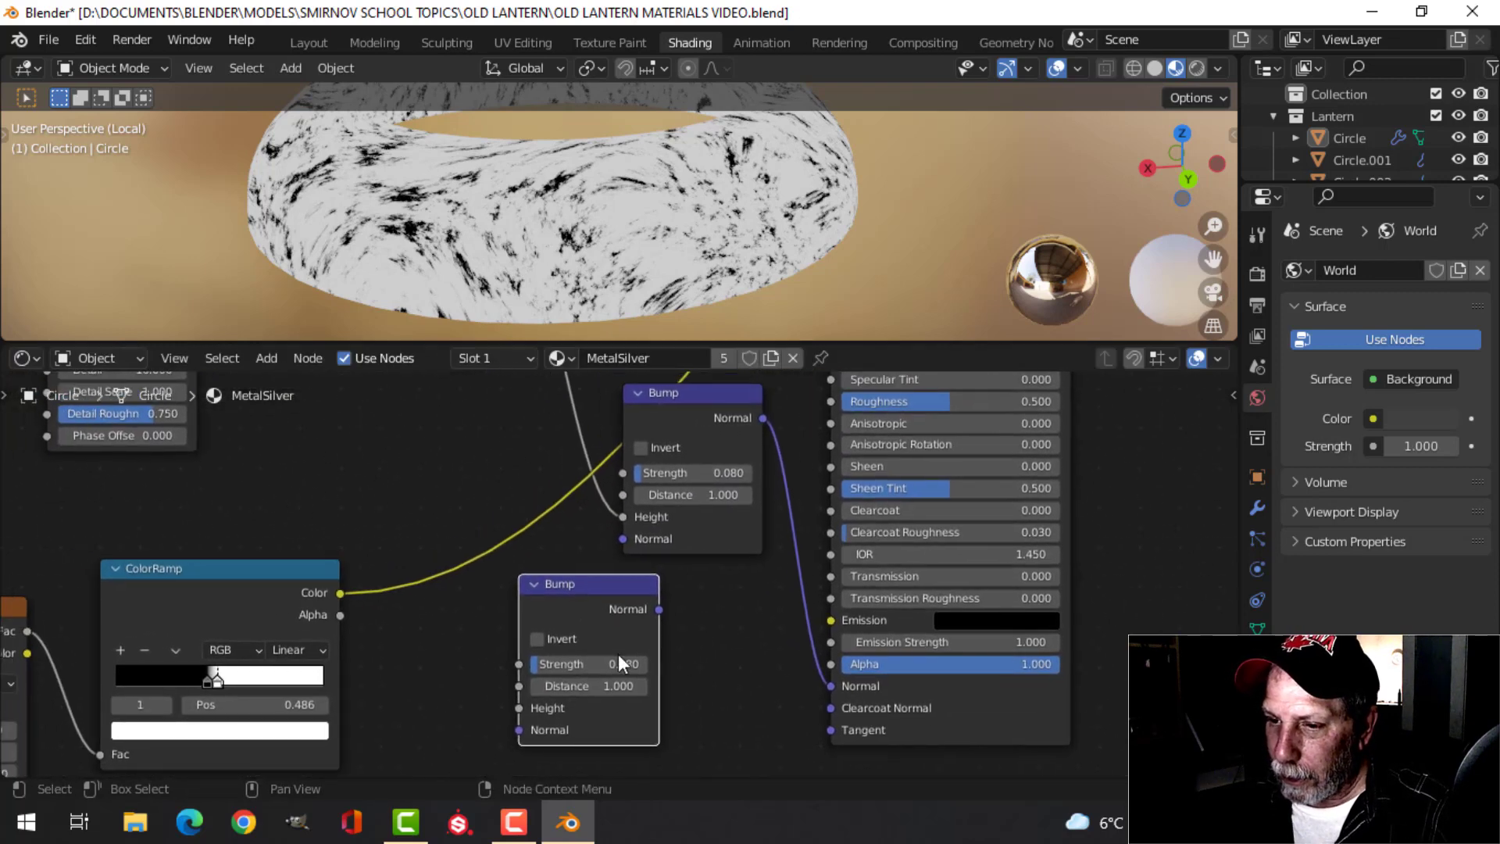
Link the noise ColorRamp's Color output to the duplicated Bump's Height input and shift that Bump closer to the ramp
scroll(648, 625, "down", 1)
scroll(675, 590, "down", 1)
left_click_drag(414, 587, 545, 672)
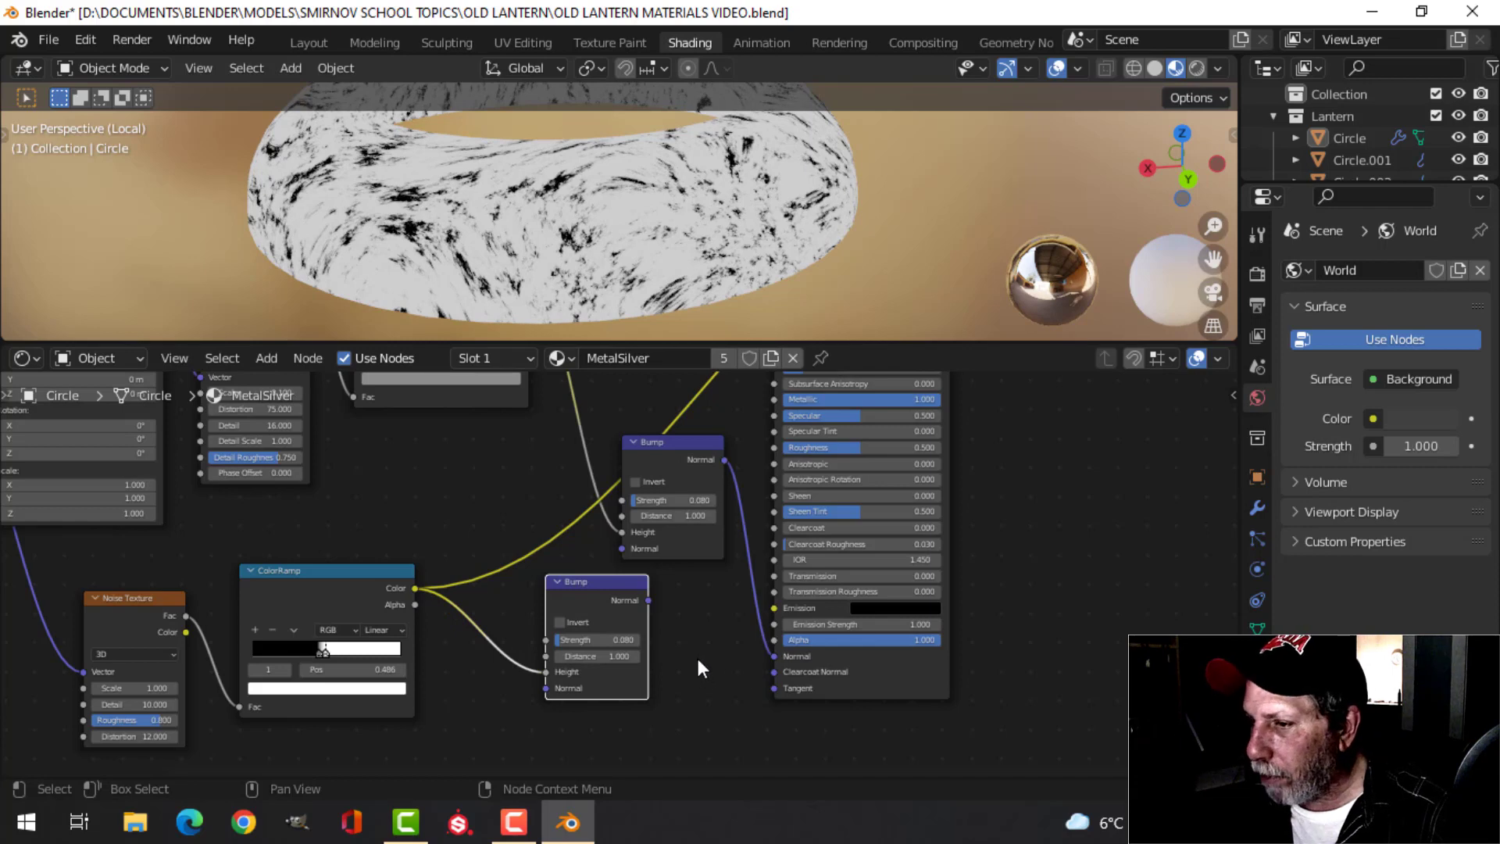
scroll(656, 631, "down", 1)
left_click_drag(583, 584, 542, 596)
middle_click_drag(630, 607, 605, 600)
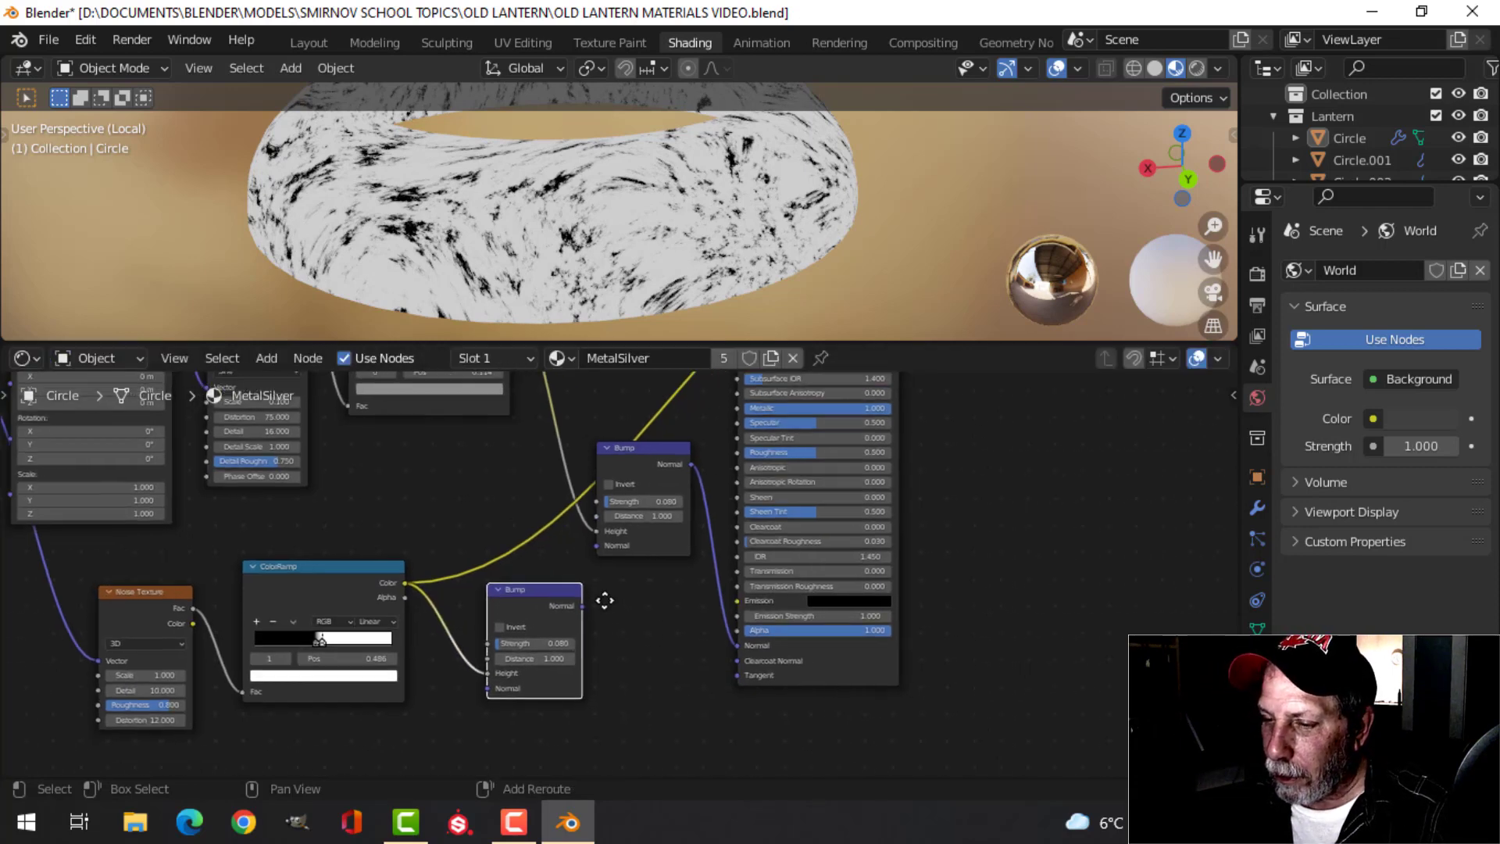
Link the duplicated Bump's Normal output to the original Bump's Normal input and tidy the duplicate's position
scroll(608, 621, "up", 1)
left_click_drag(539, 598, 556, 520)
left_click_drag(503, 579, 487, 569)
Set the duplicated Bump's Strength to 0.15
scroll(623, 639, "up", 3)
middle_click_drag(586, 622, 650, 584)
scroll(650, 584, "up", 1)
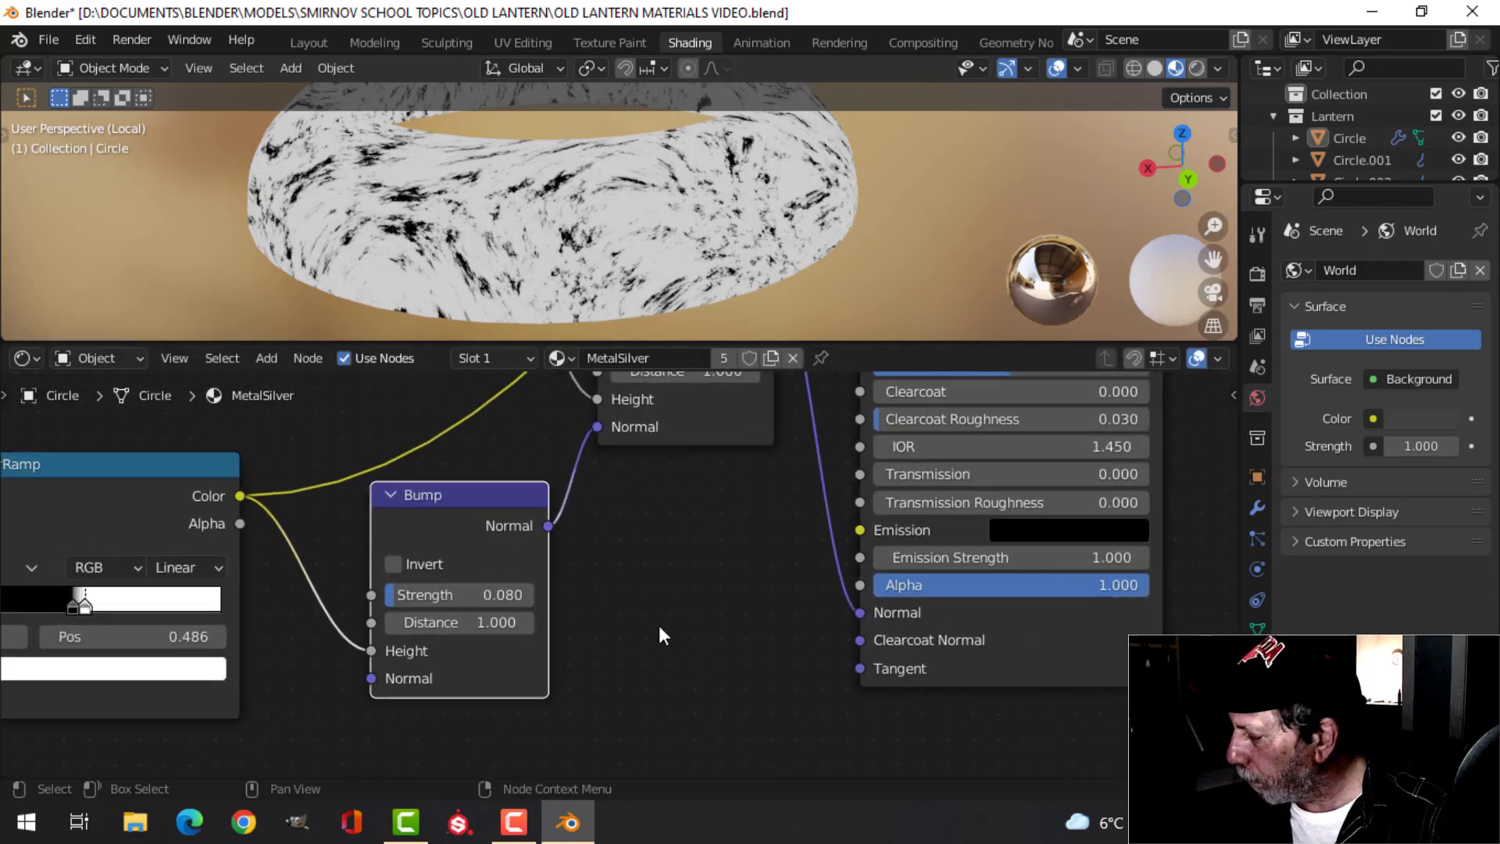
left_click(474, 596)
type("0.15")
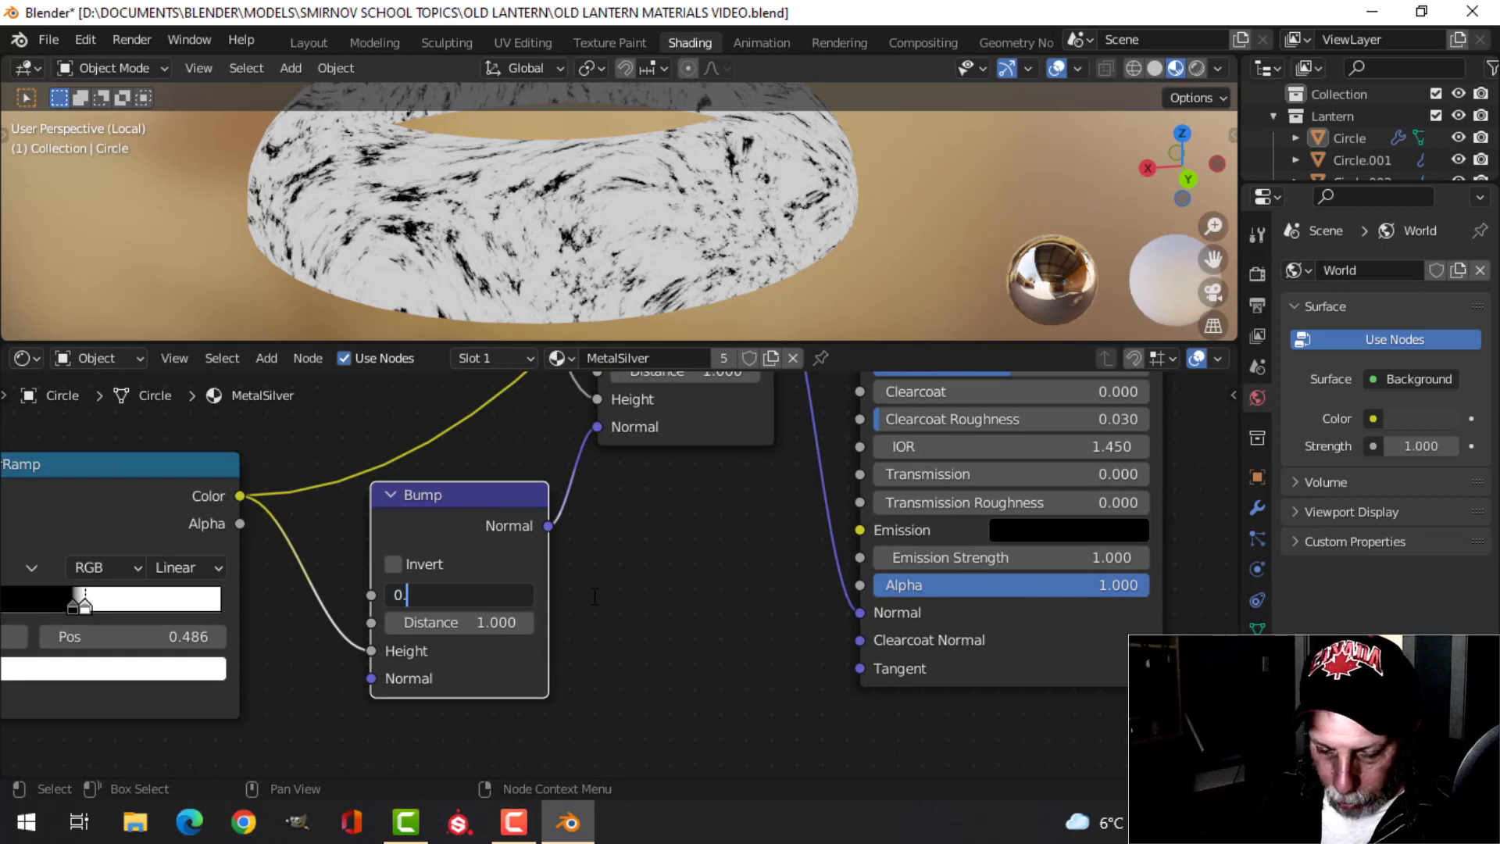
key("Return")
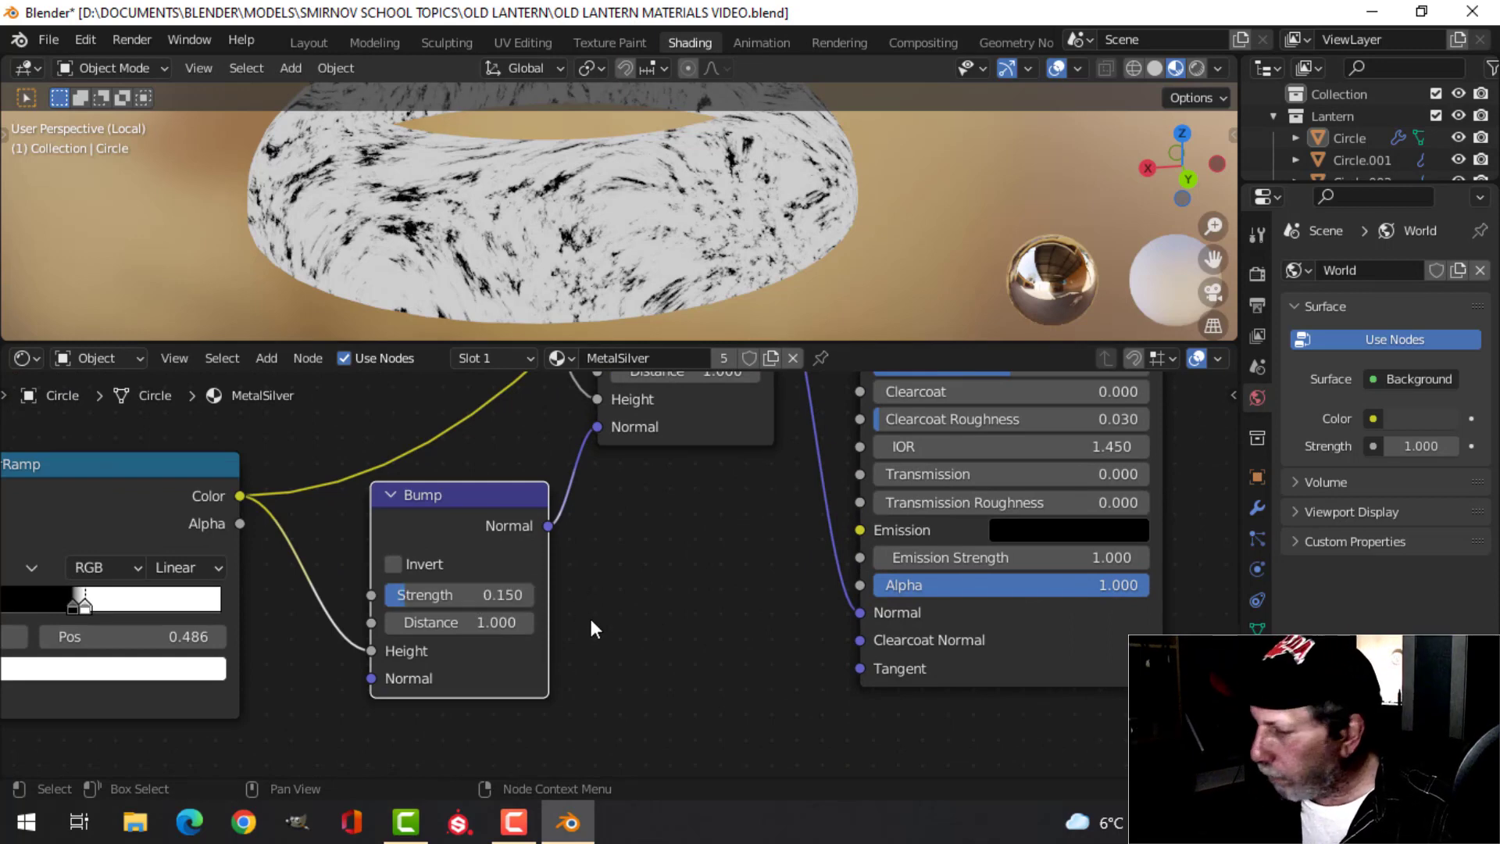
Reconnect the Principled BSDF to the Material Output and inspect the combined bump effect on the ring
scroll(594, 617, "down", 5)
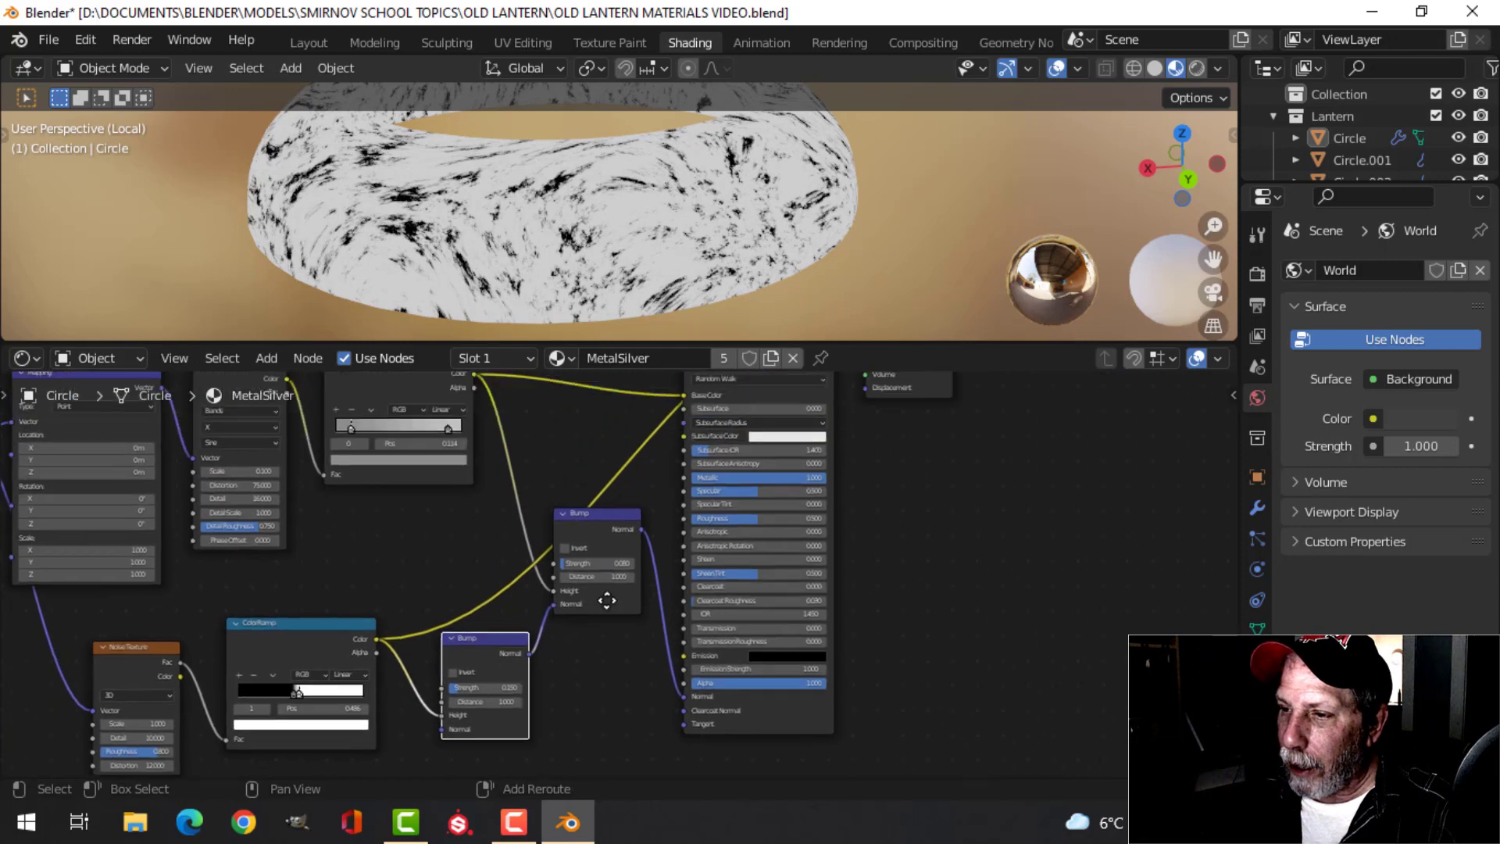
middle_click_drag(607, 600, 602, 620)
middle_click_drag(785, 414, 785, 552)
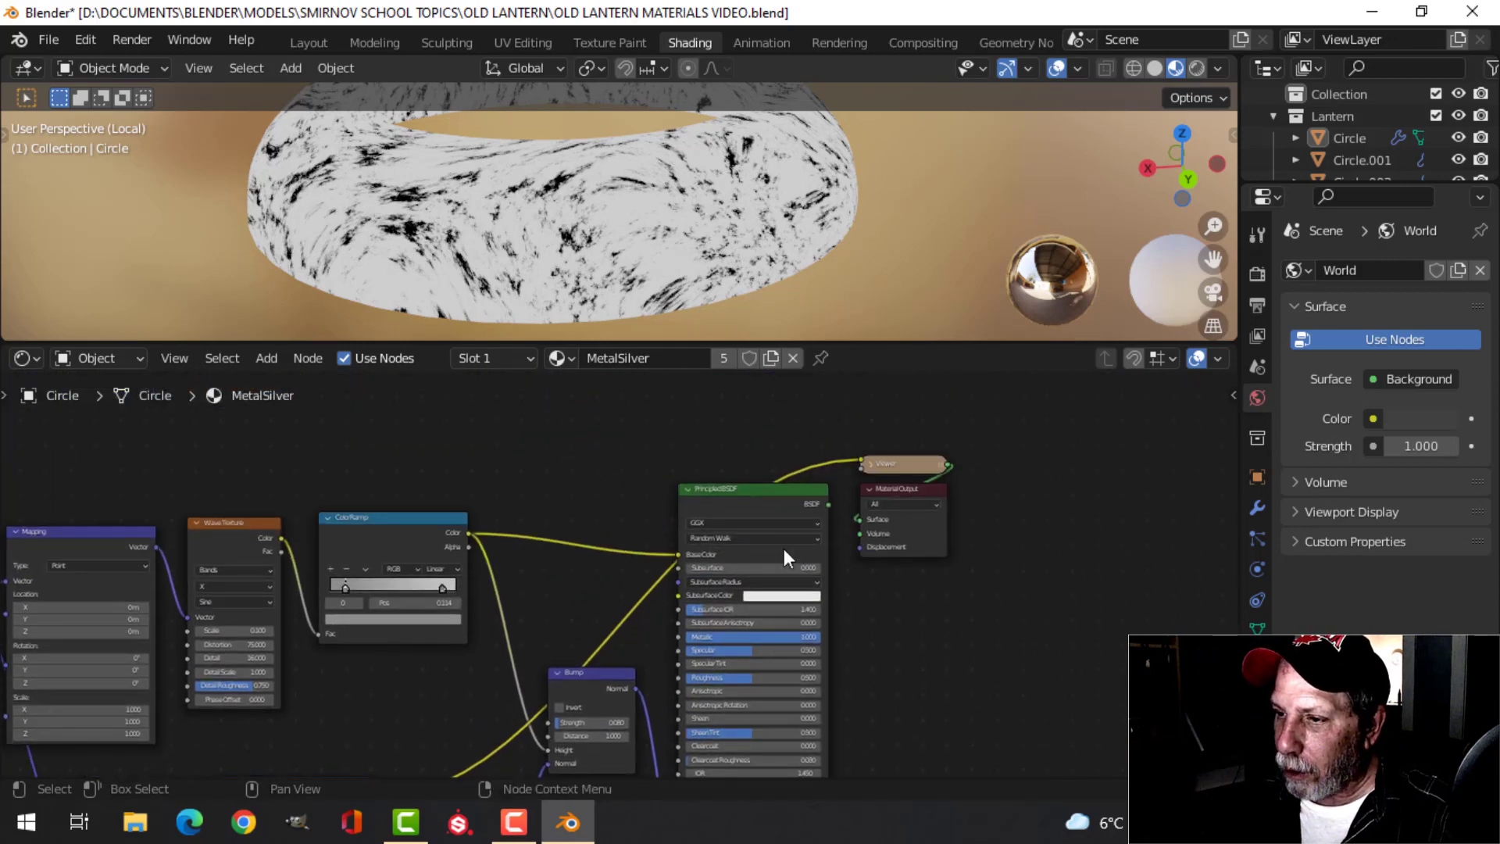
left_click(732, 500, "ctrl+shift")
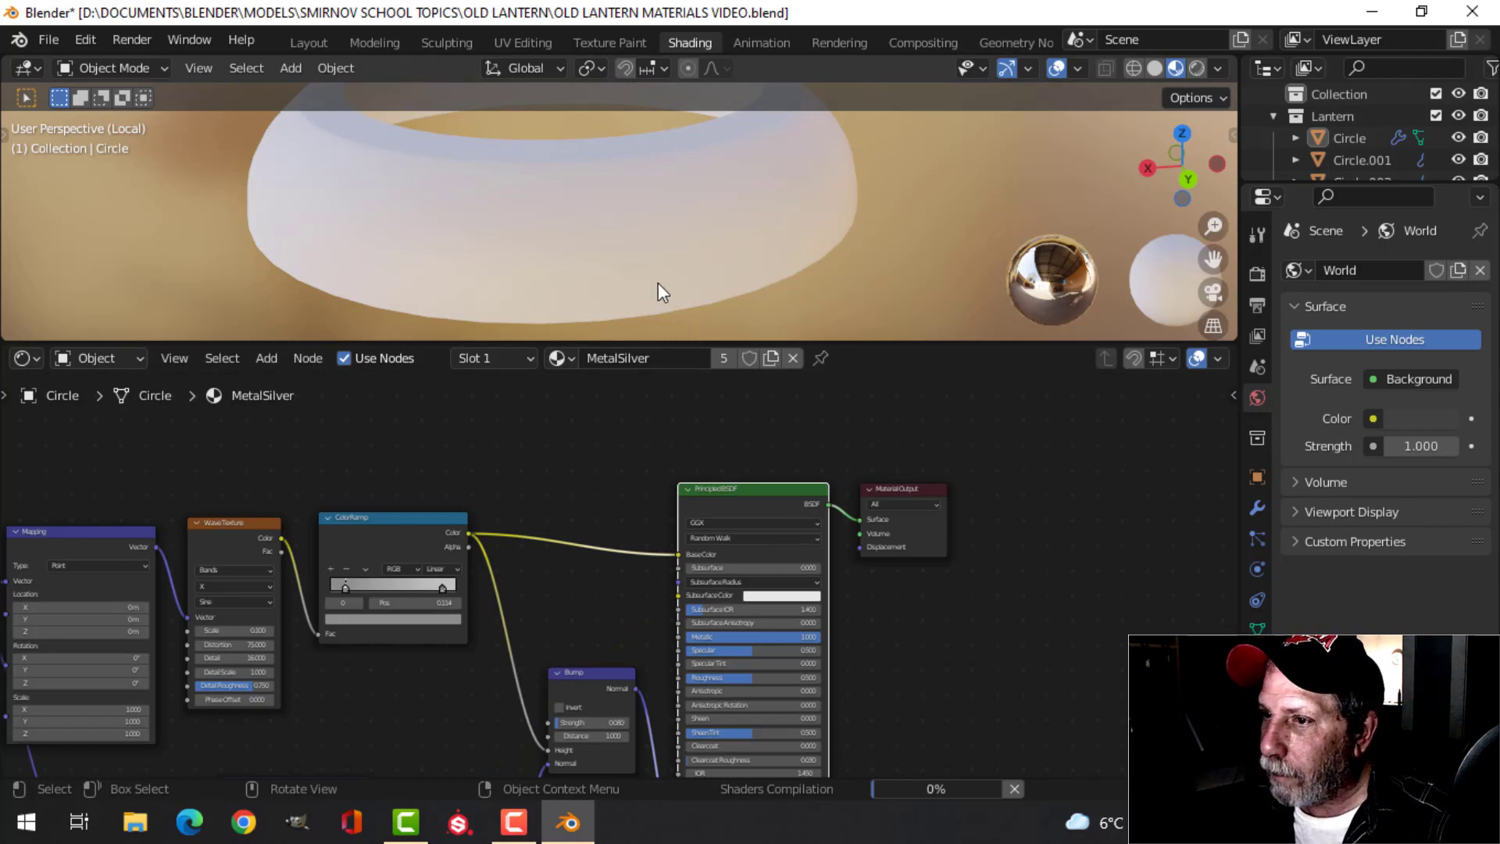
scroll(648, 293, "up", 3)
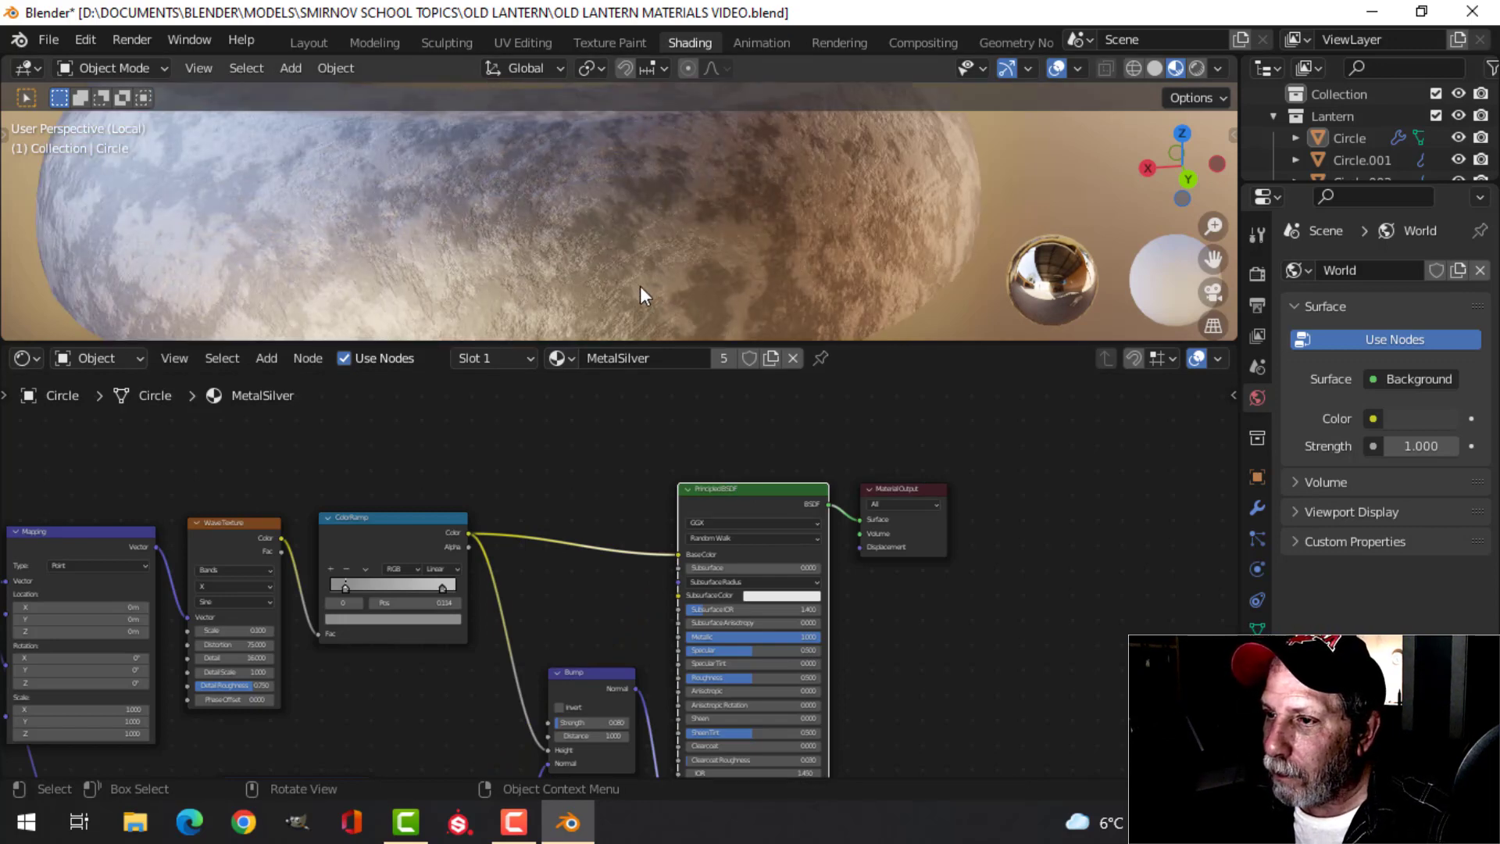
mouse_move(647, 278)
middle_mouse_down()
mouse_move(641, 244)
mouse_move(663, 284)
mouse_move(709, 287)
mouse_move(656, 279)
middle_mouse_up()
scroll(715, 286, "down", 3)
scroll(654, 278, "up", 2)
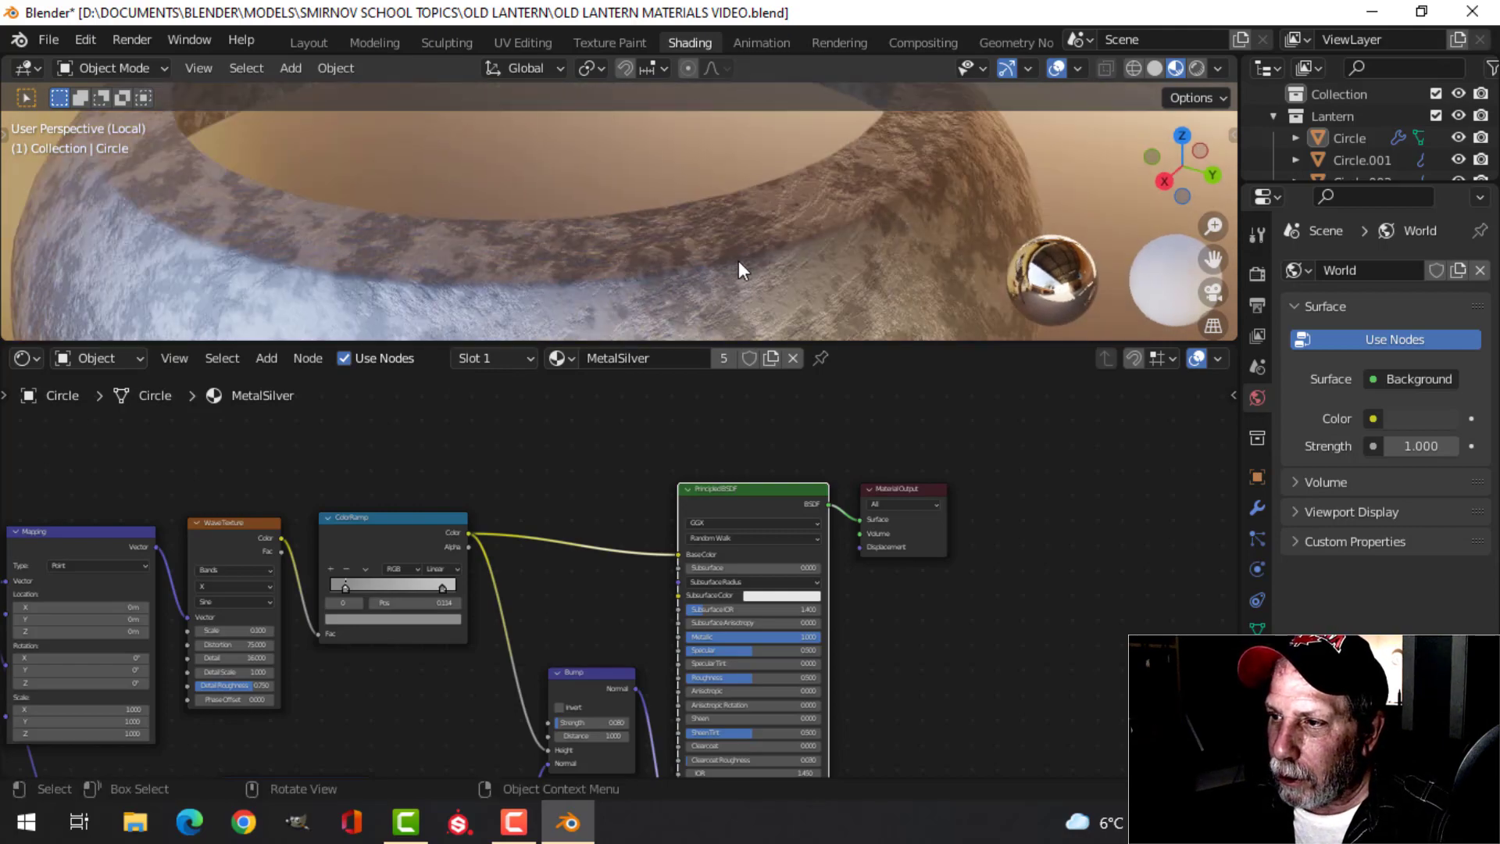
scroll(771, 255, "down", 3)
middle_click_drag(771, 254, 750, 261)
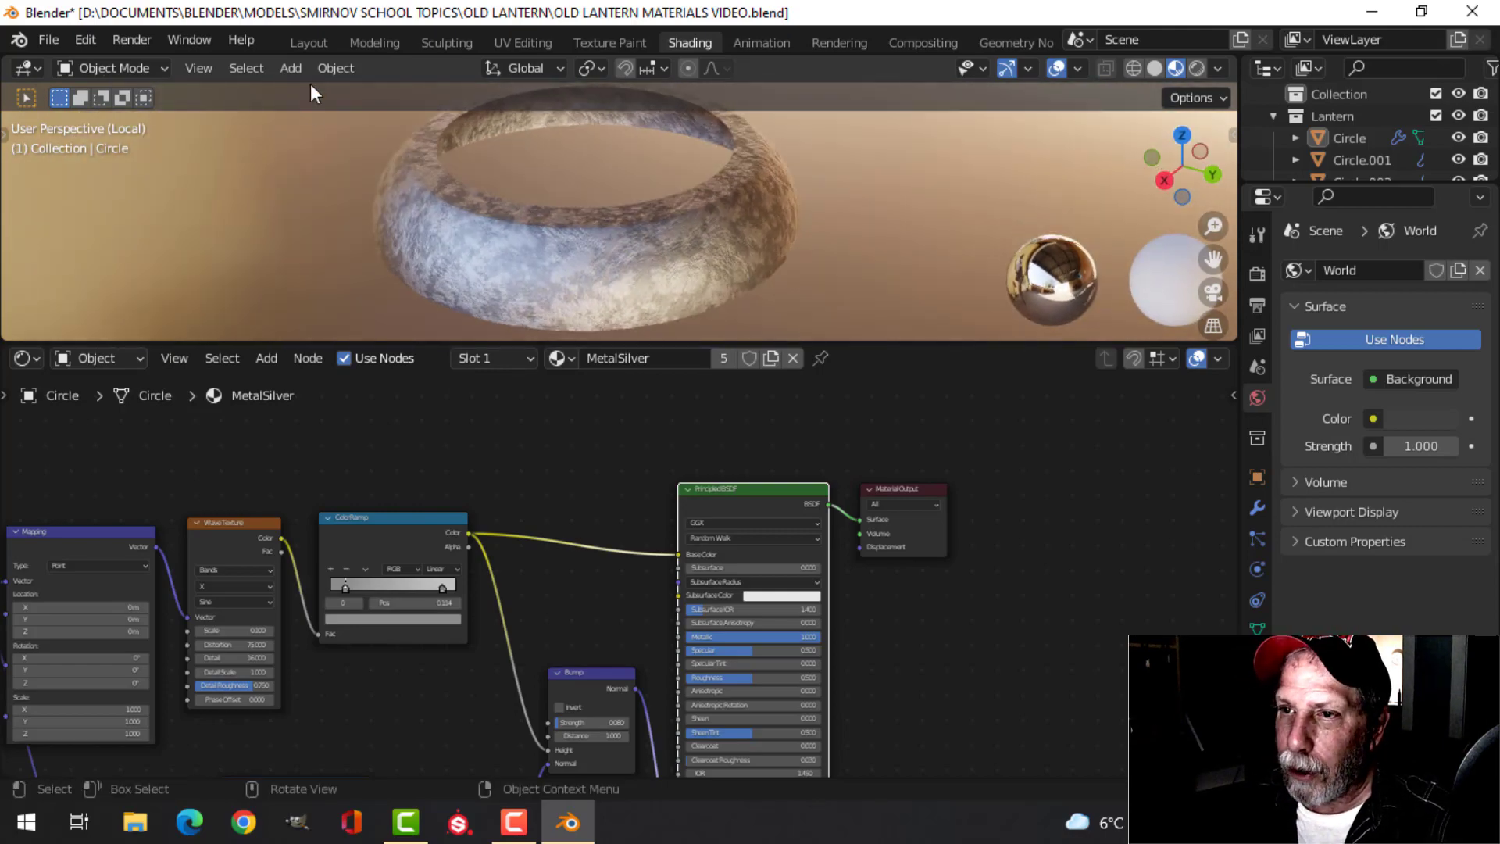
Inspect the MetalSilver finish on the whole lantern in the Layout workspace and return to the duplicated Bump node in the Shading workspace
left_click(314, 39)
scroll(878, 286, "up", 5)
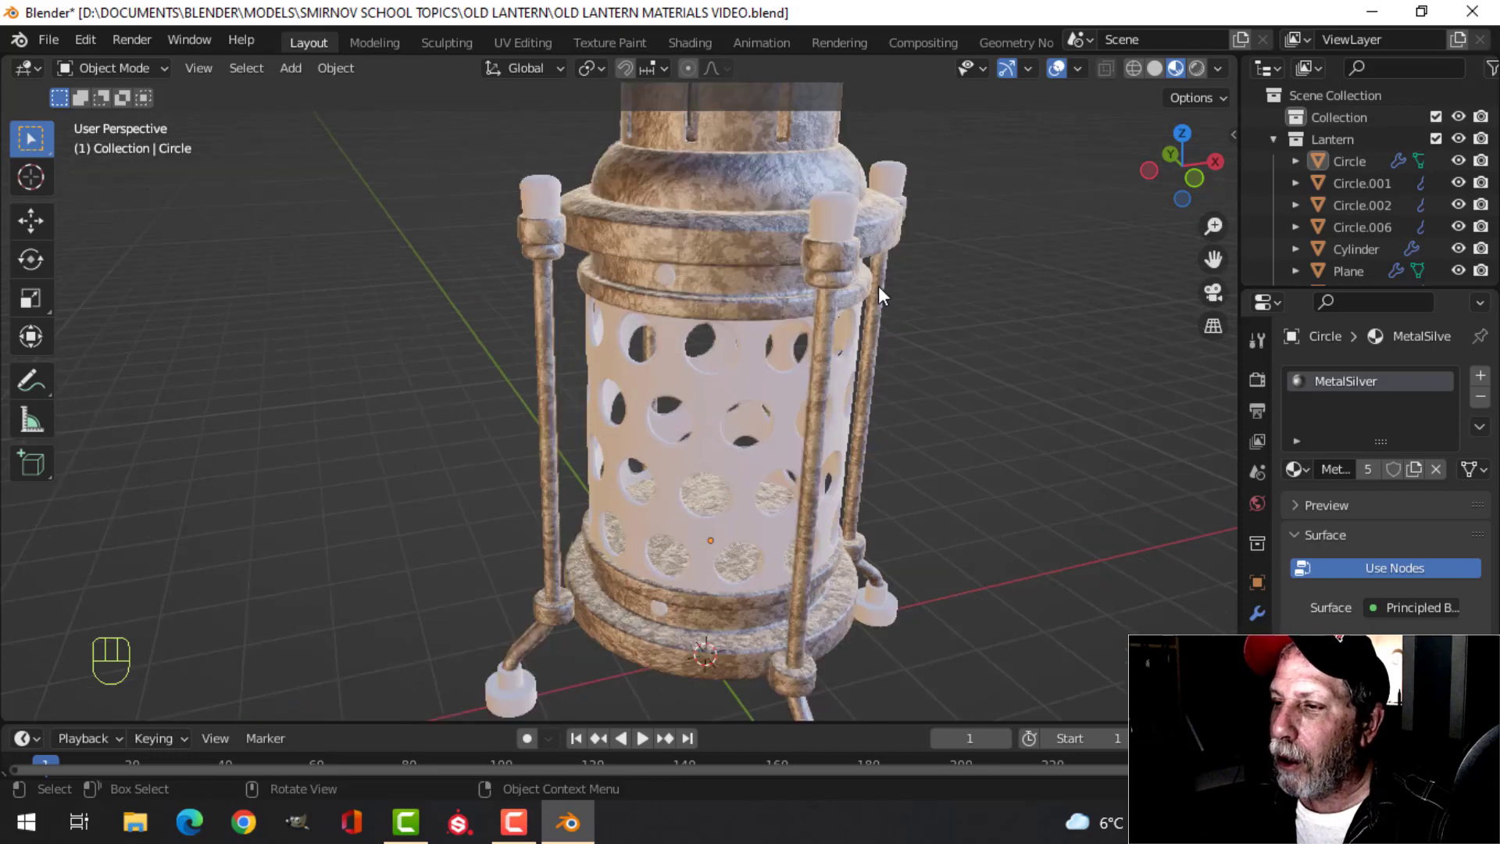
middle_click_drag(899, 275, 881, 301)
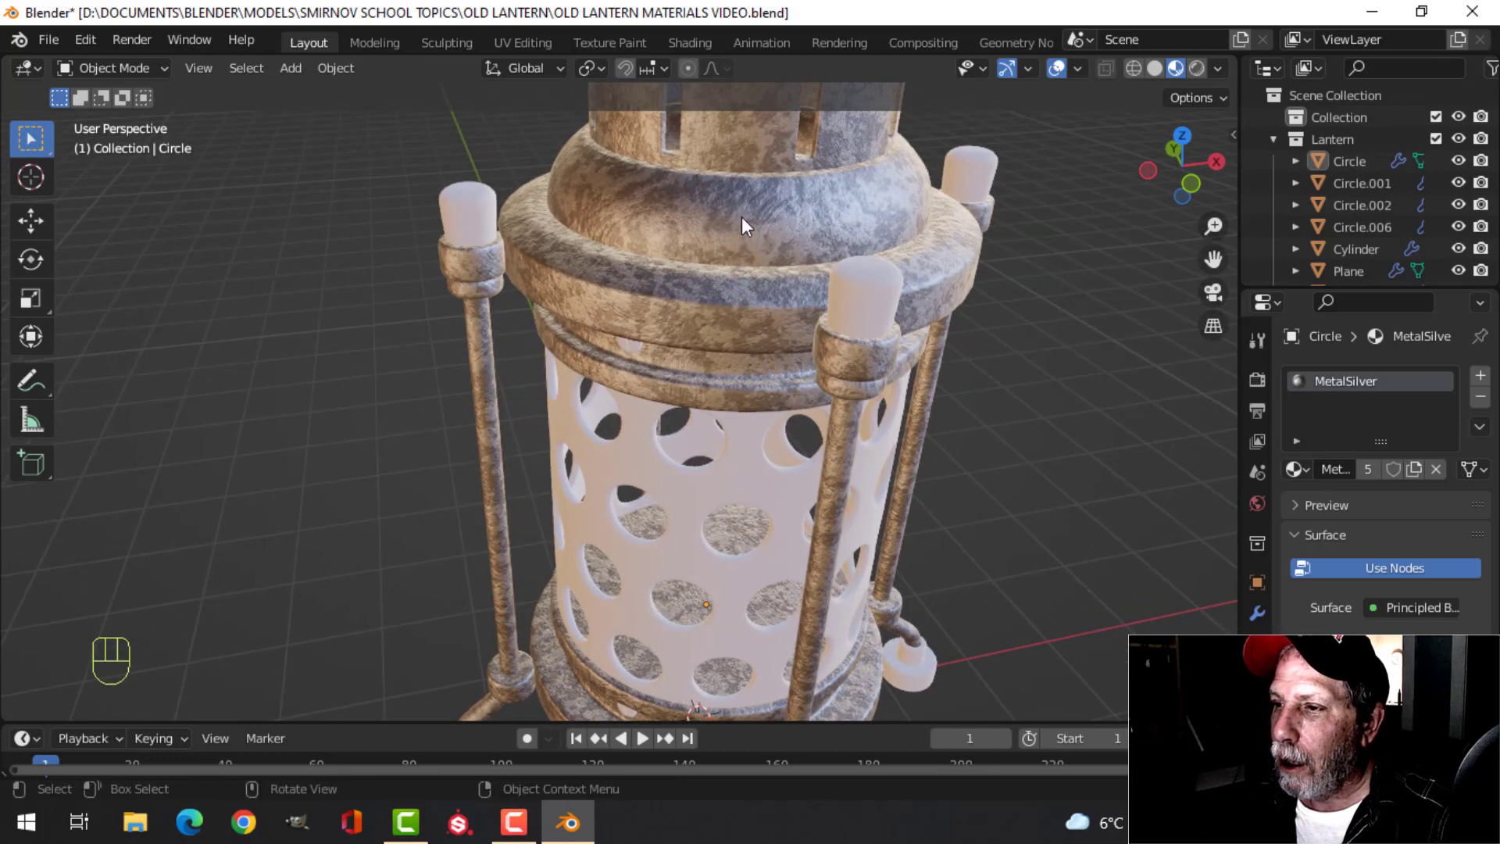
left_click(692, 42)
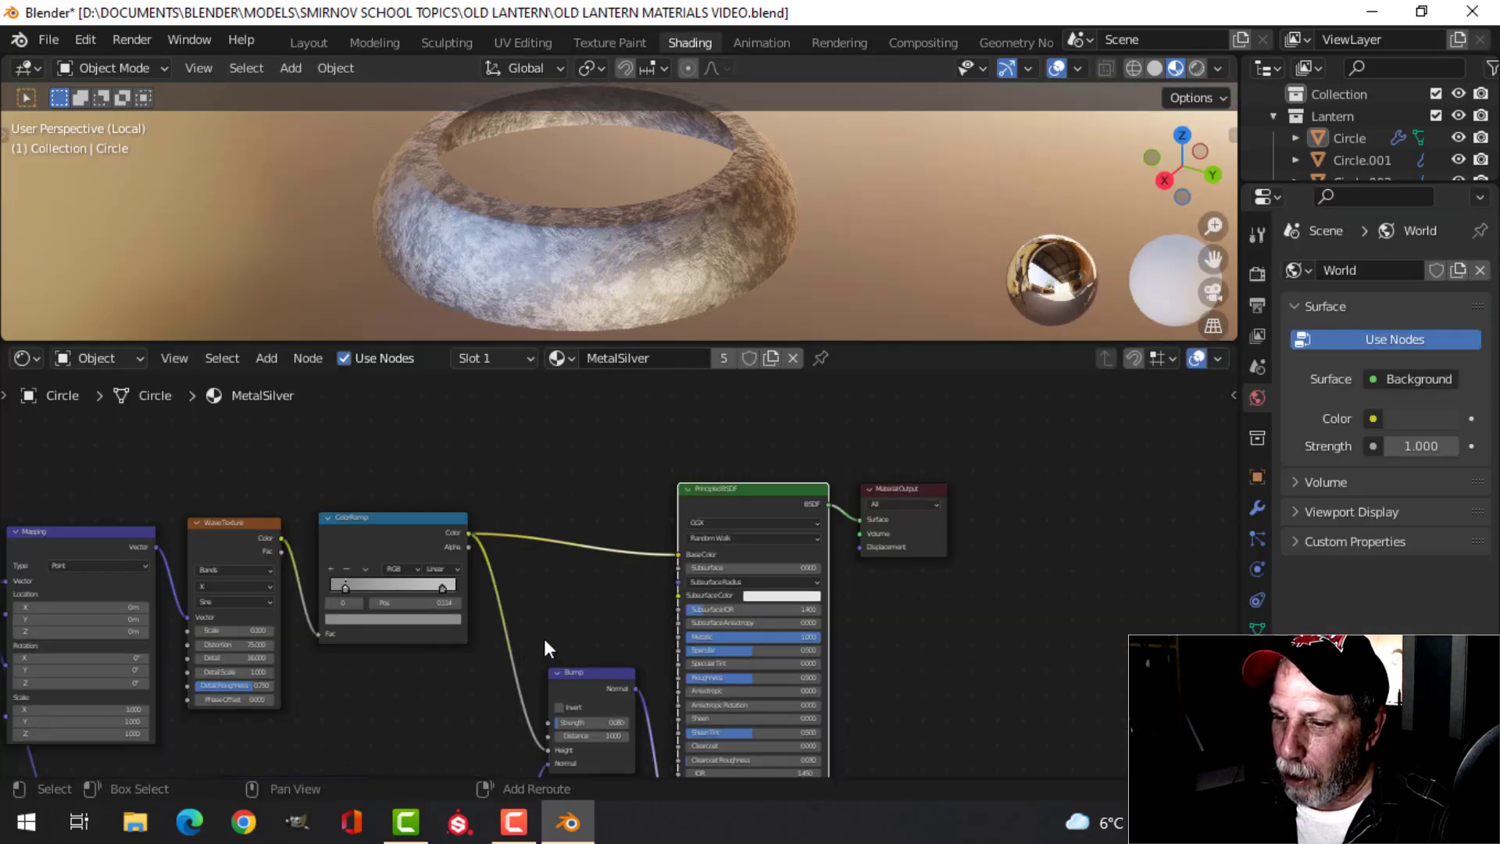
scroll(578, 617, "down", 4, "shift")
scroll(603, 594, "up", 5)
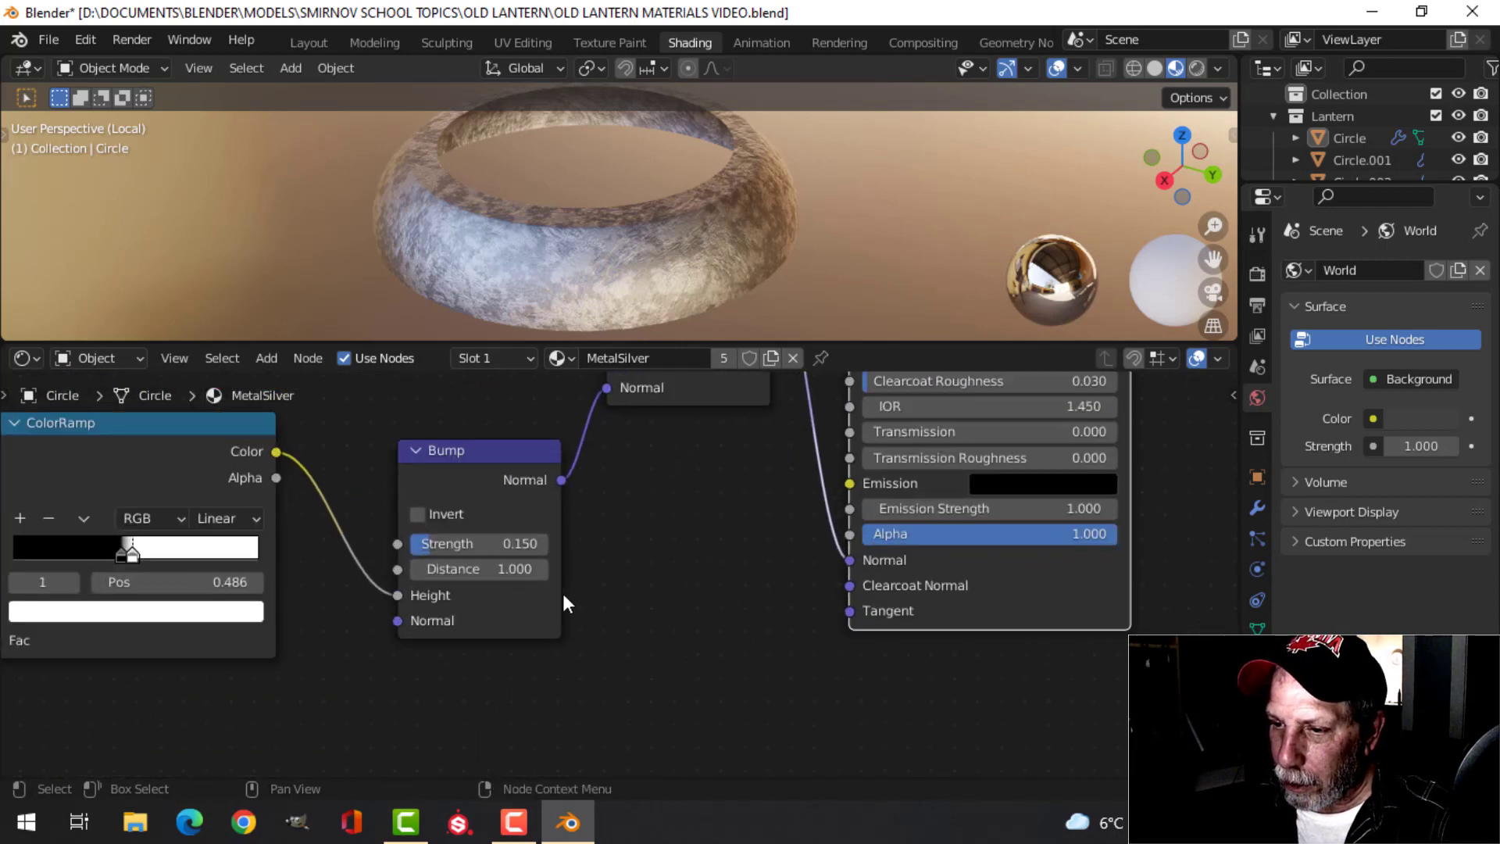
Set the original Bump node's Strength to 0.07
scroll(580, 594, "down", 2)
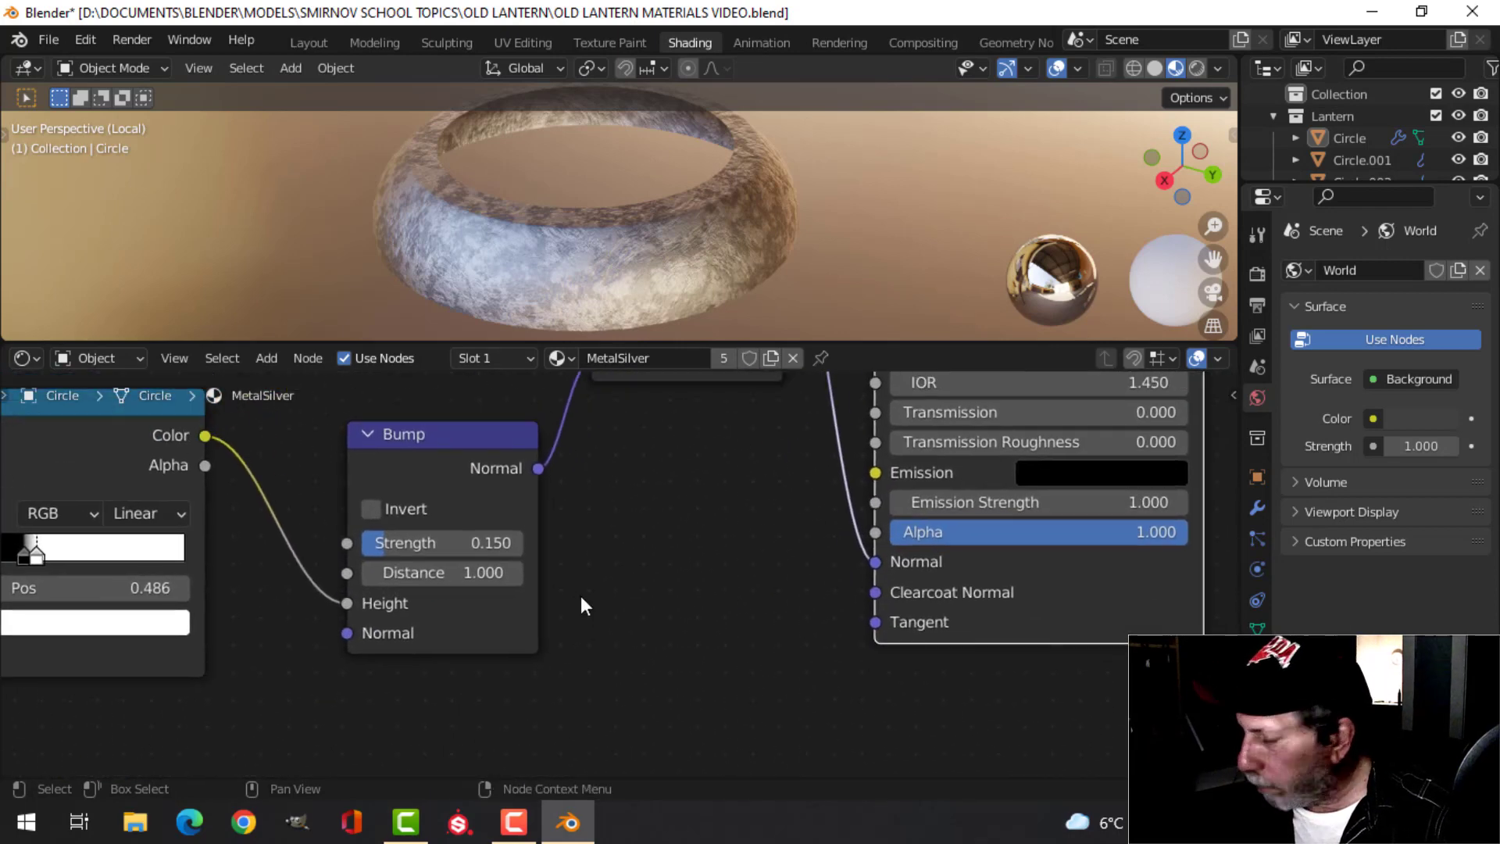
middle_click_drag(576, 563, 627, 553)
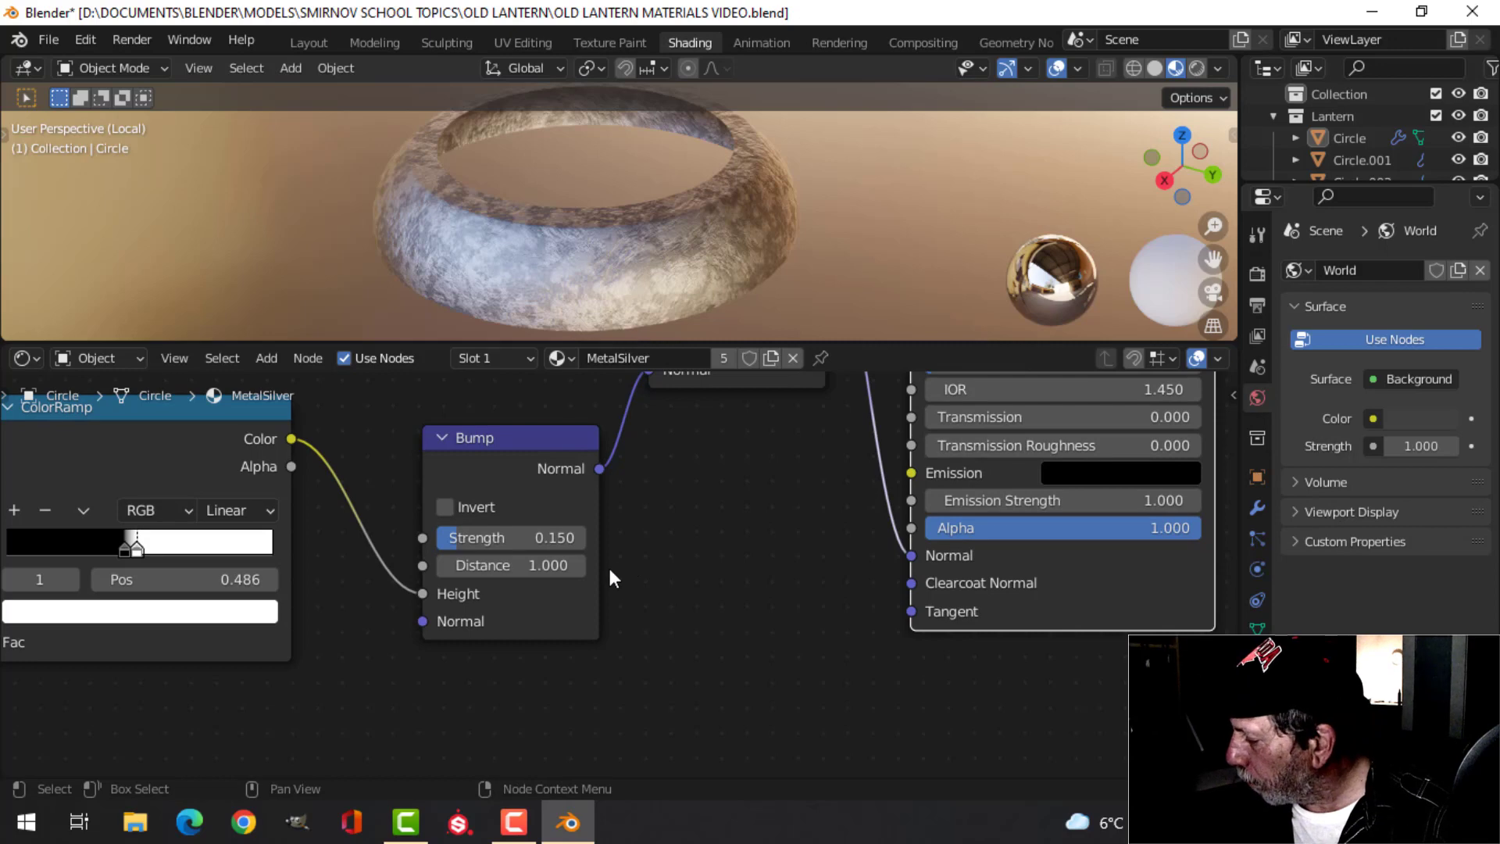
scroll(640, 561, "down", 5)
middle_click_drag(697, 530, 667, 608)
scroll(667, 607, "up", 2)
left_click(639, 464)
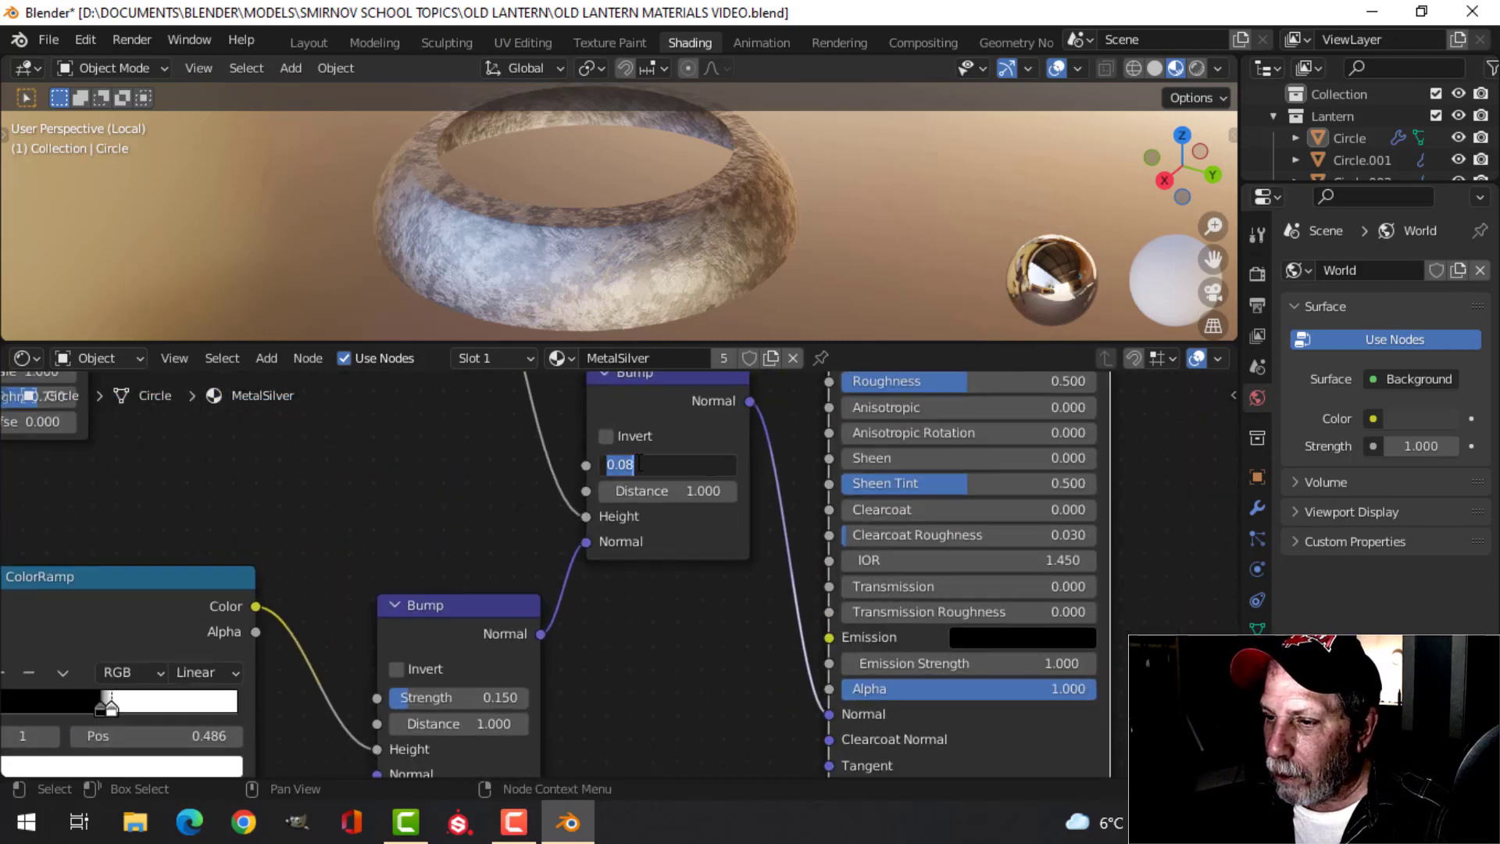
type("0.07")
key("Return")
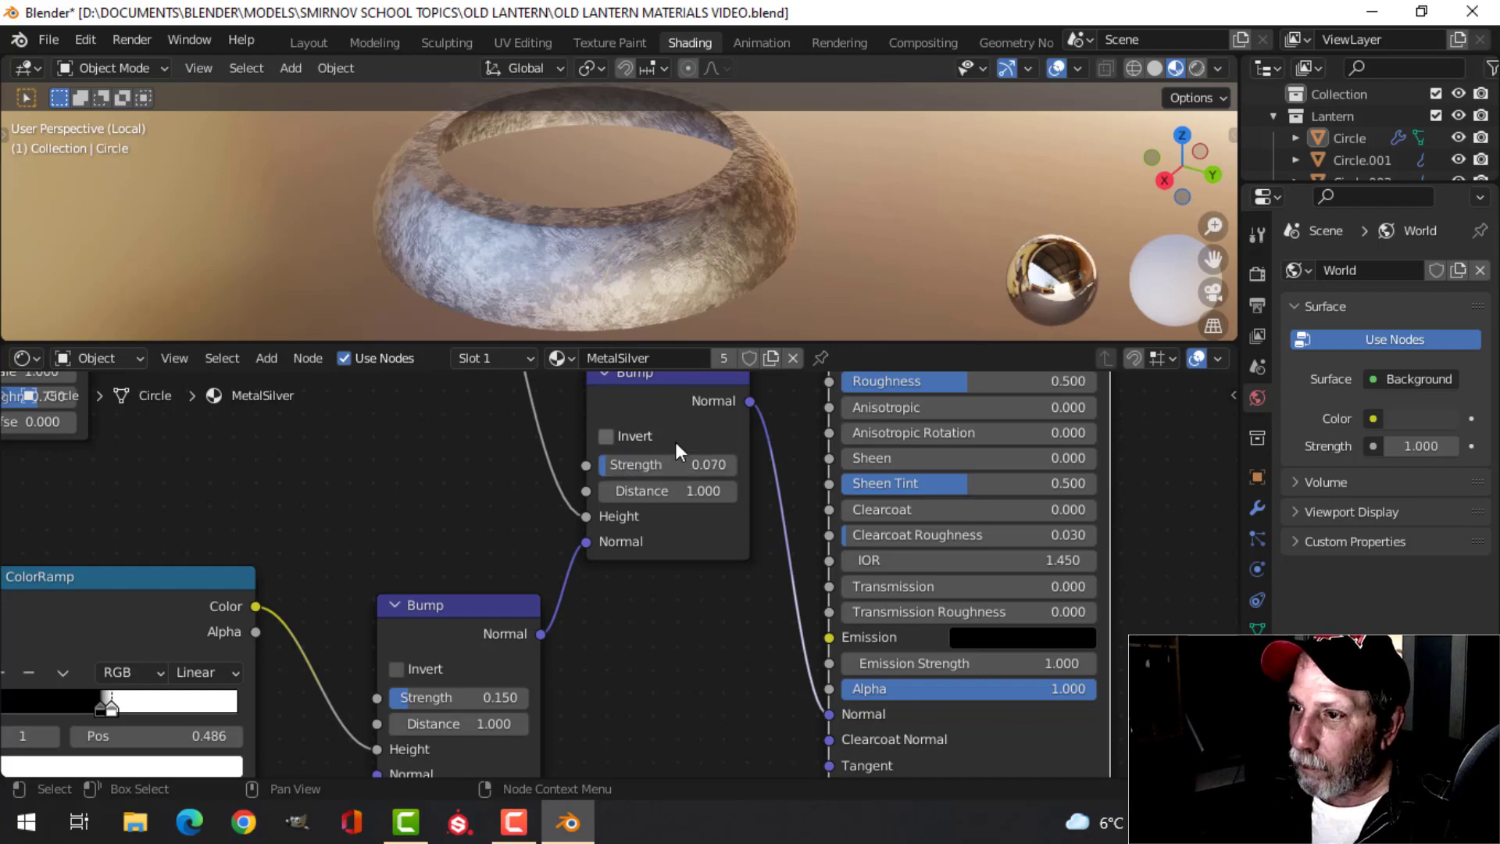
Inspect the softened bump on the whole lantern in the Layout workspace, from several distances
left_click(309, 43)
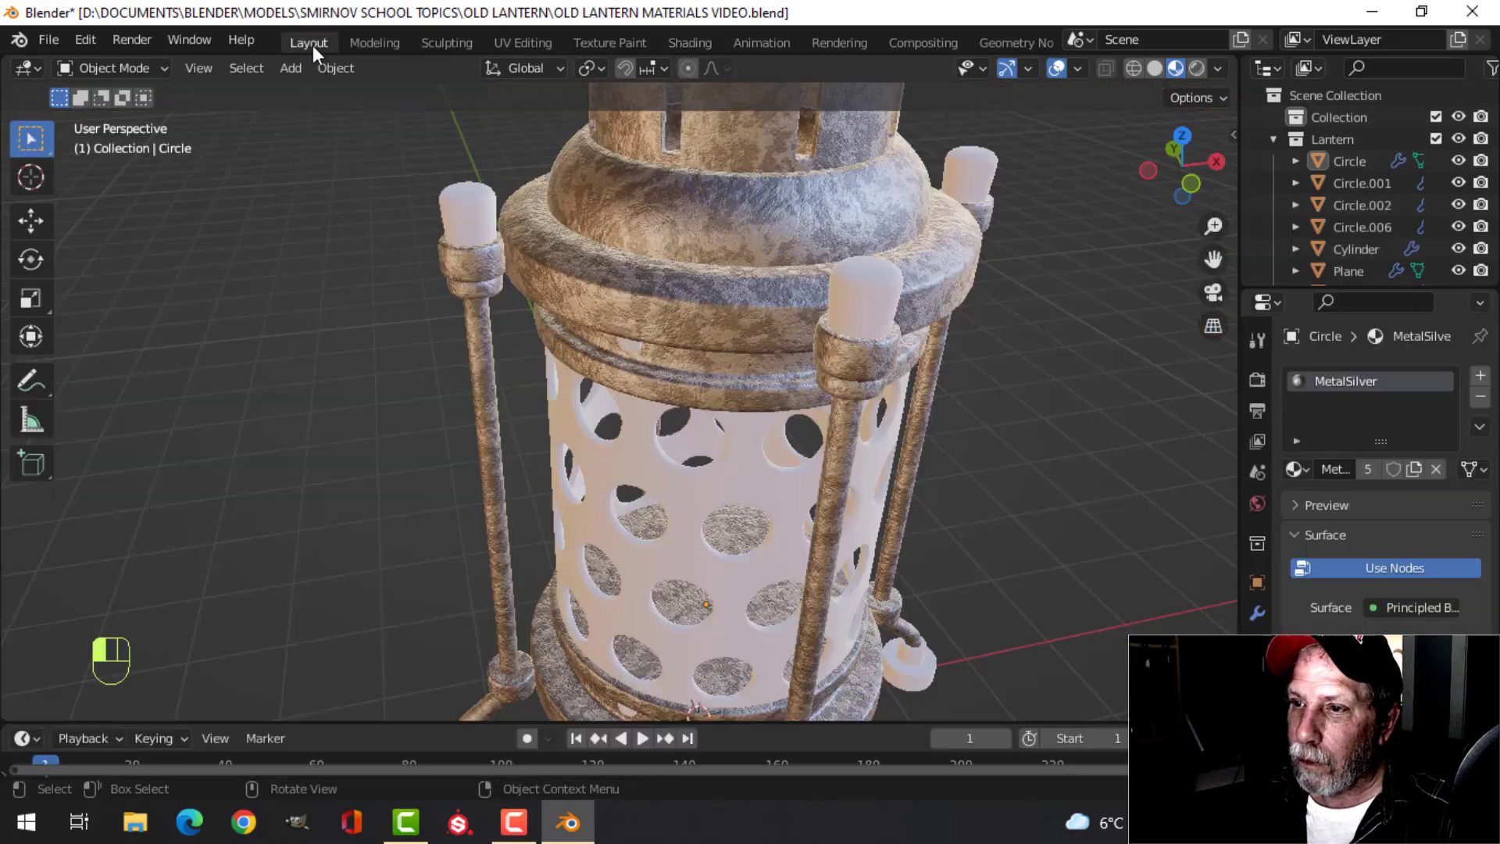
scroll(751, 321, "down", 3)
mouse_move(752, 321)
middle_mouse_down()
mouse_move(711, 300)
mouse_move(636, 204)
mouse_move(767, 281)
mouse_move(767, 298)
middle_mouse_up()
scroll(711, 278, "up", 2)
scroll(773, 314, "up", 2)
scroll(774, 312, "up", 1)
scroll(772, 311, "down", 2)
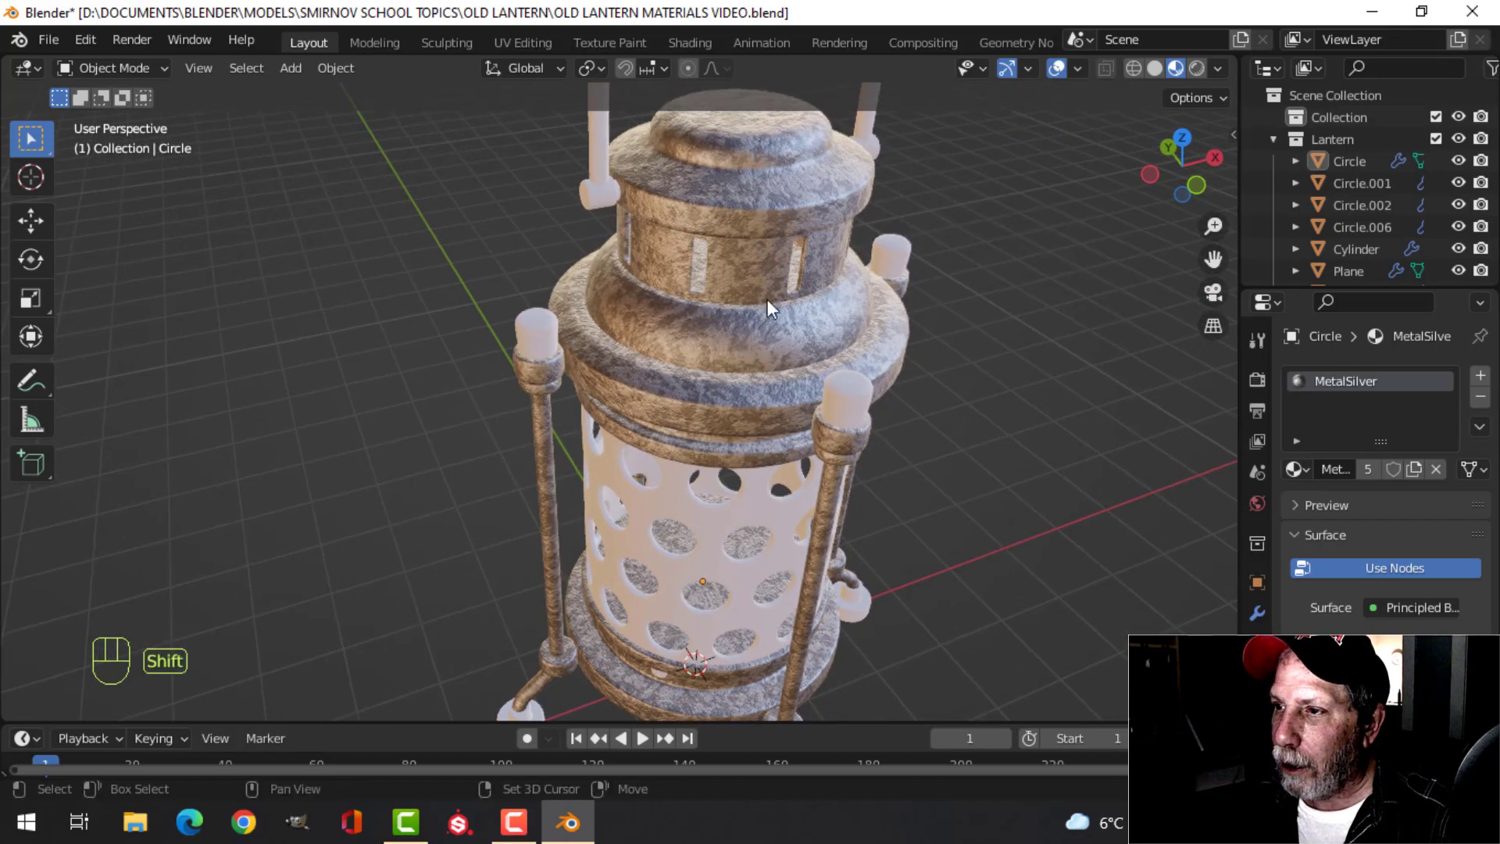
In the Shading workspace, move the light stop of the Wave Texture's ColorRamp to position 0.800
left_click(690, 42)
scroll(509, 462, "down", 4)
middle_click_drag(512, 512, 715, 660, "shift")
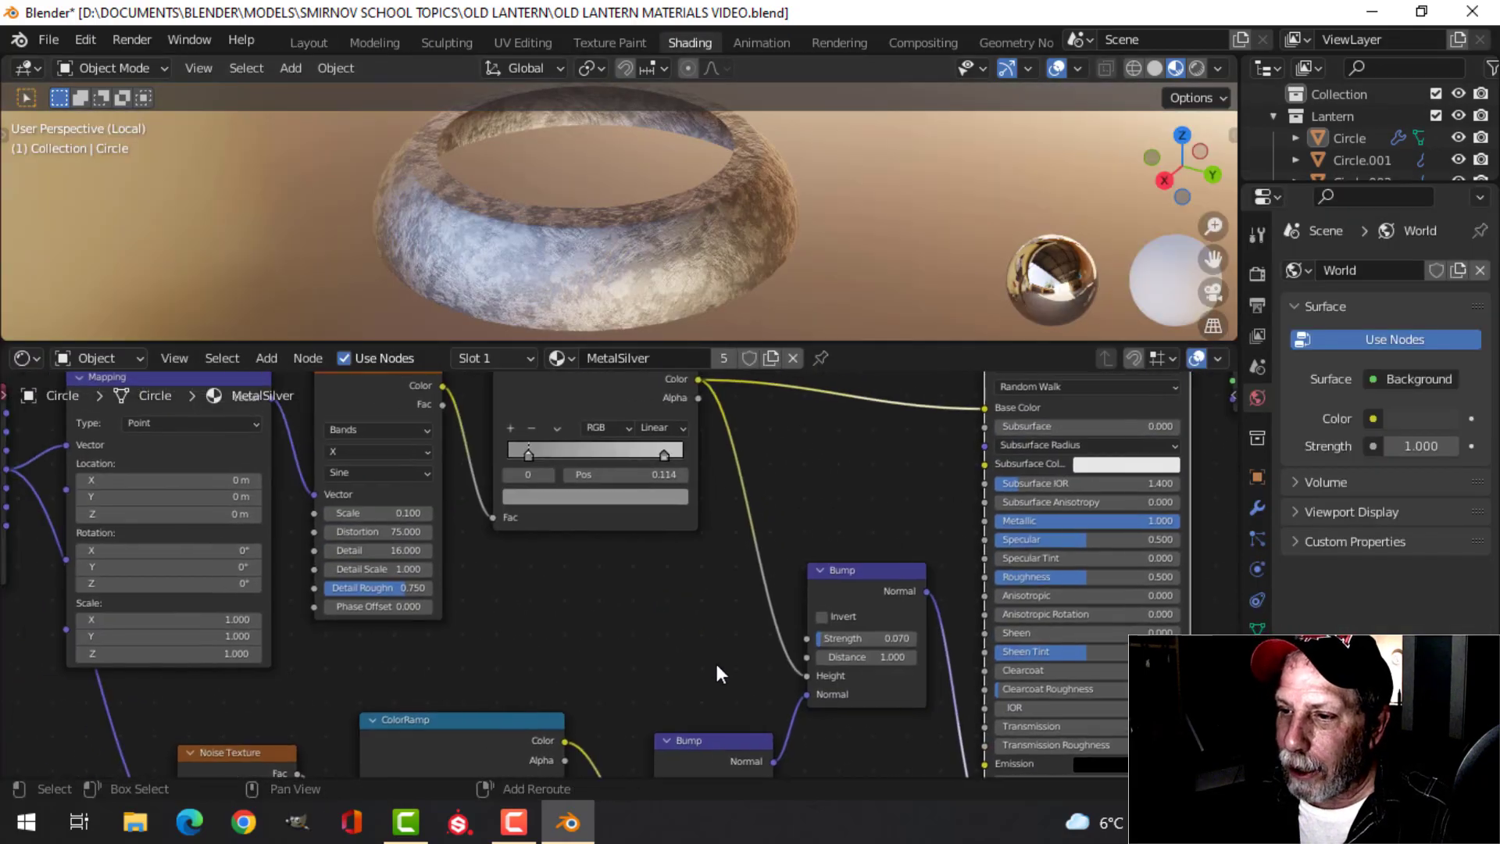
scroll(635, 574, "up", 4)
middle_click_drag(631, 582, 669, 674, "shift")
scroll(670, 636, "up", 1)
middle_click_drag(687, 582, 660, 658, "shift")
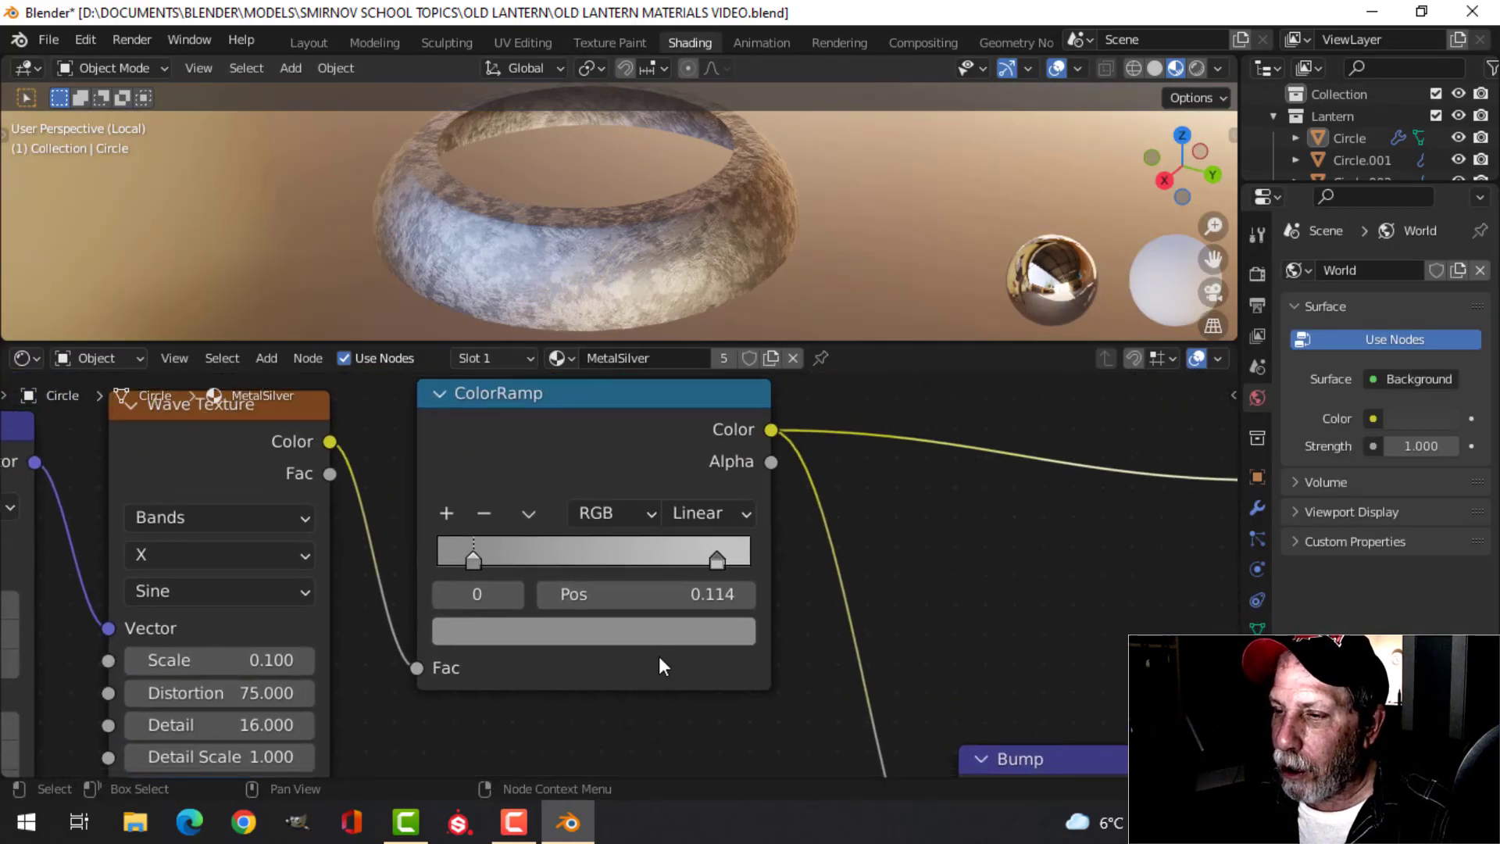
scroll(659, 652, "up", 1)
left_click_drag(728, 557, 693, 562)
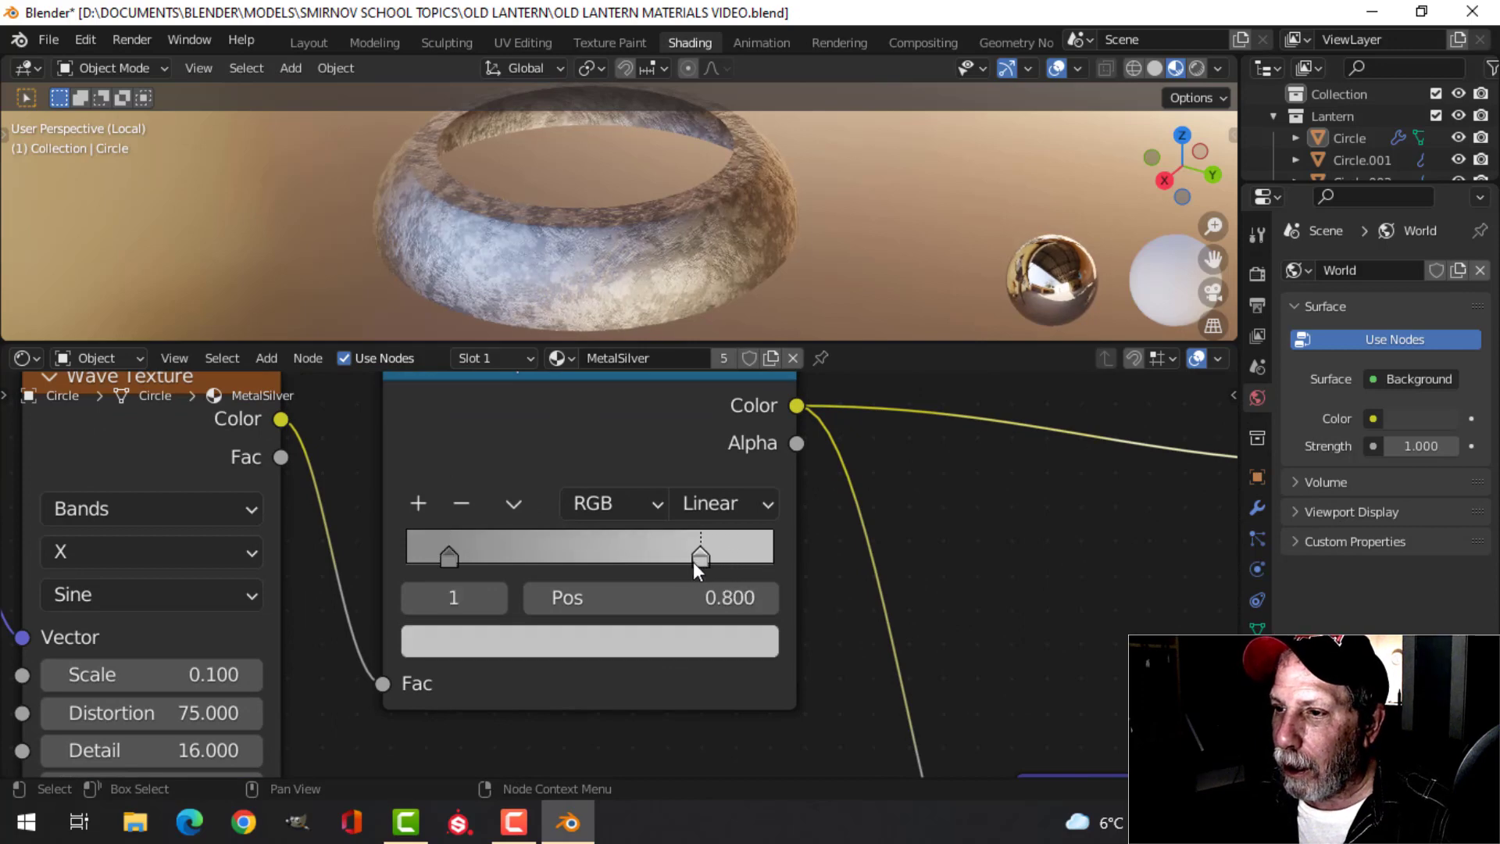
Select the dark stop of the Wave Texture's ColorRamp, try a grey with value 0.211, and then lighten it
left_click(448, 557)
left_click(553, 630)
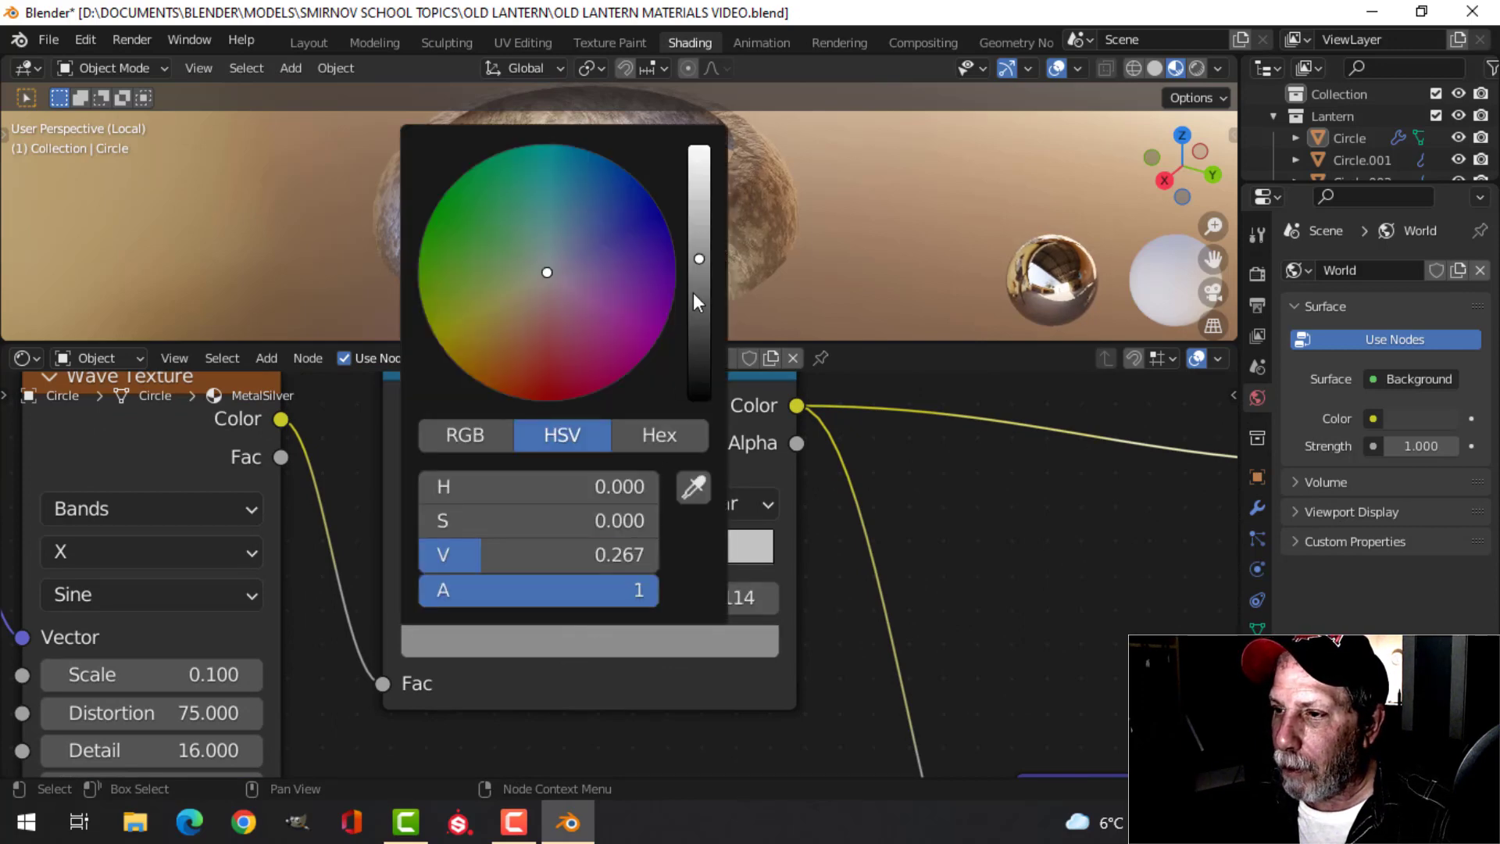
left_click_drag(698, 301, 699, 280)
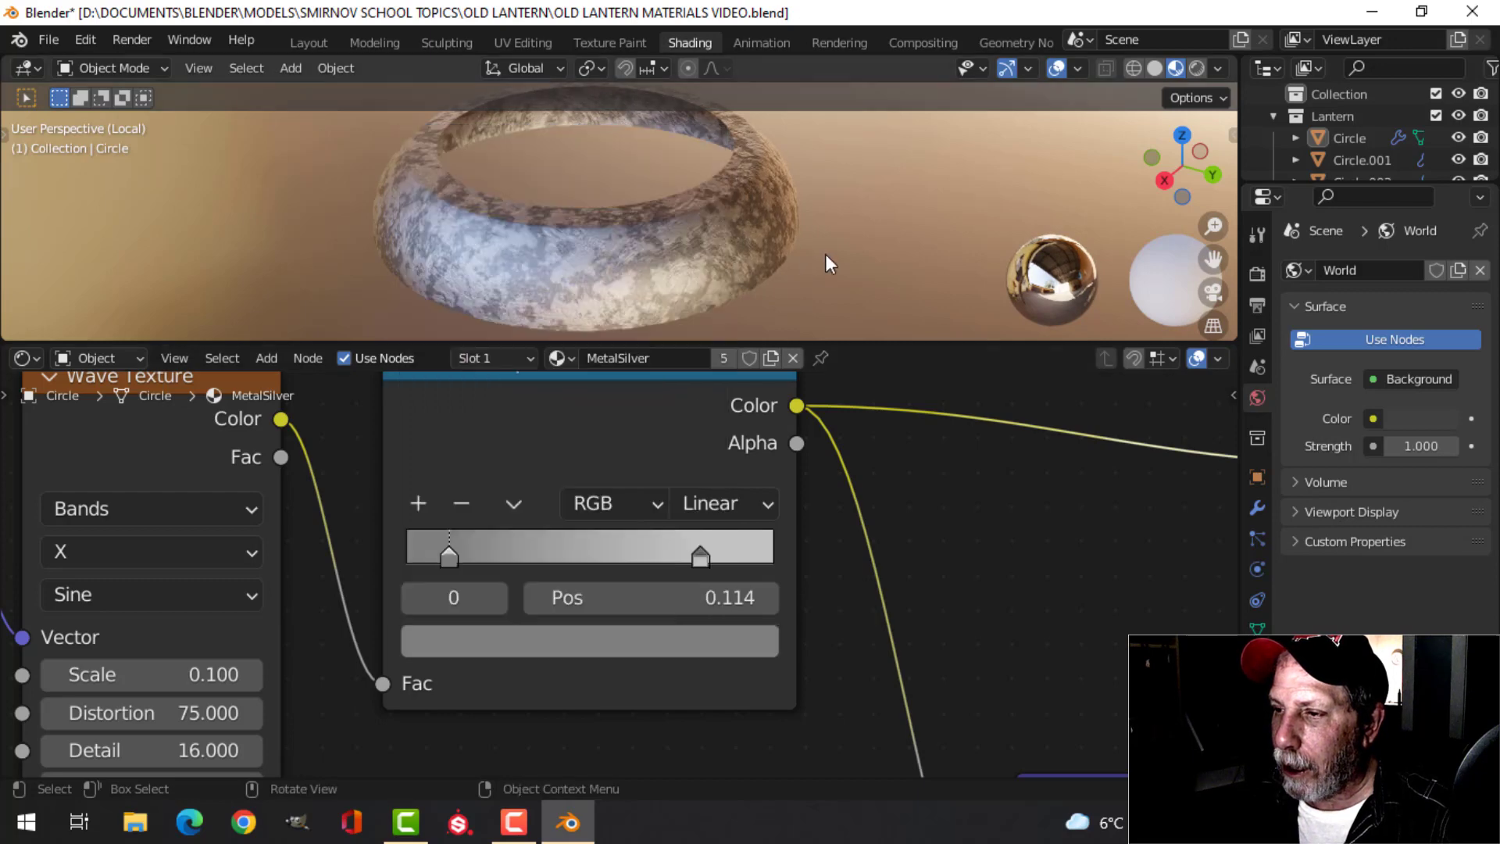
left_click(542, 639)
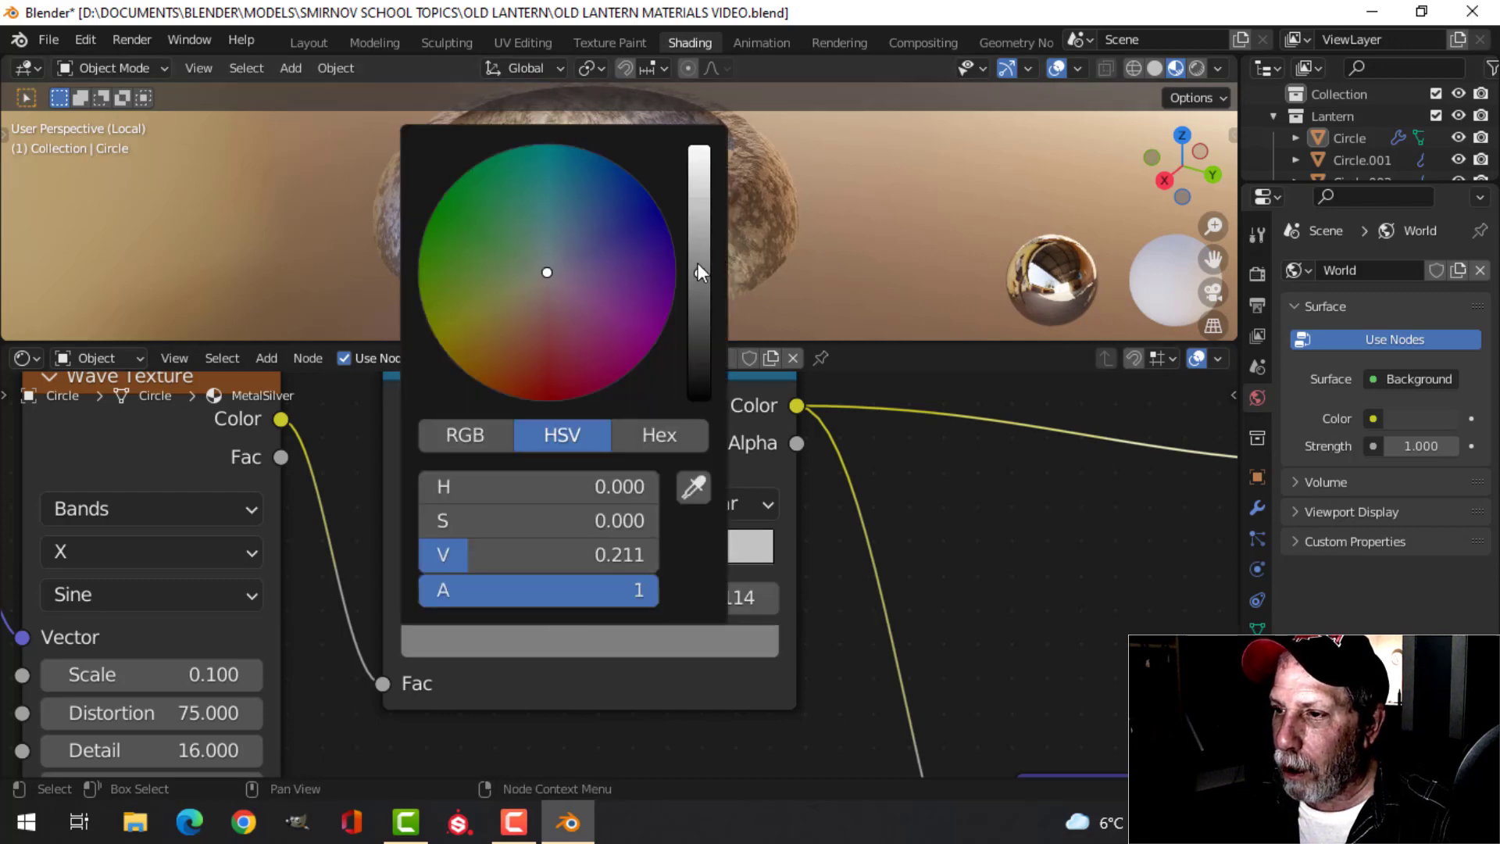
left_click_drag(700, 272, 700, 229)
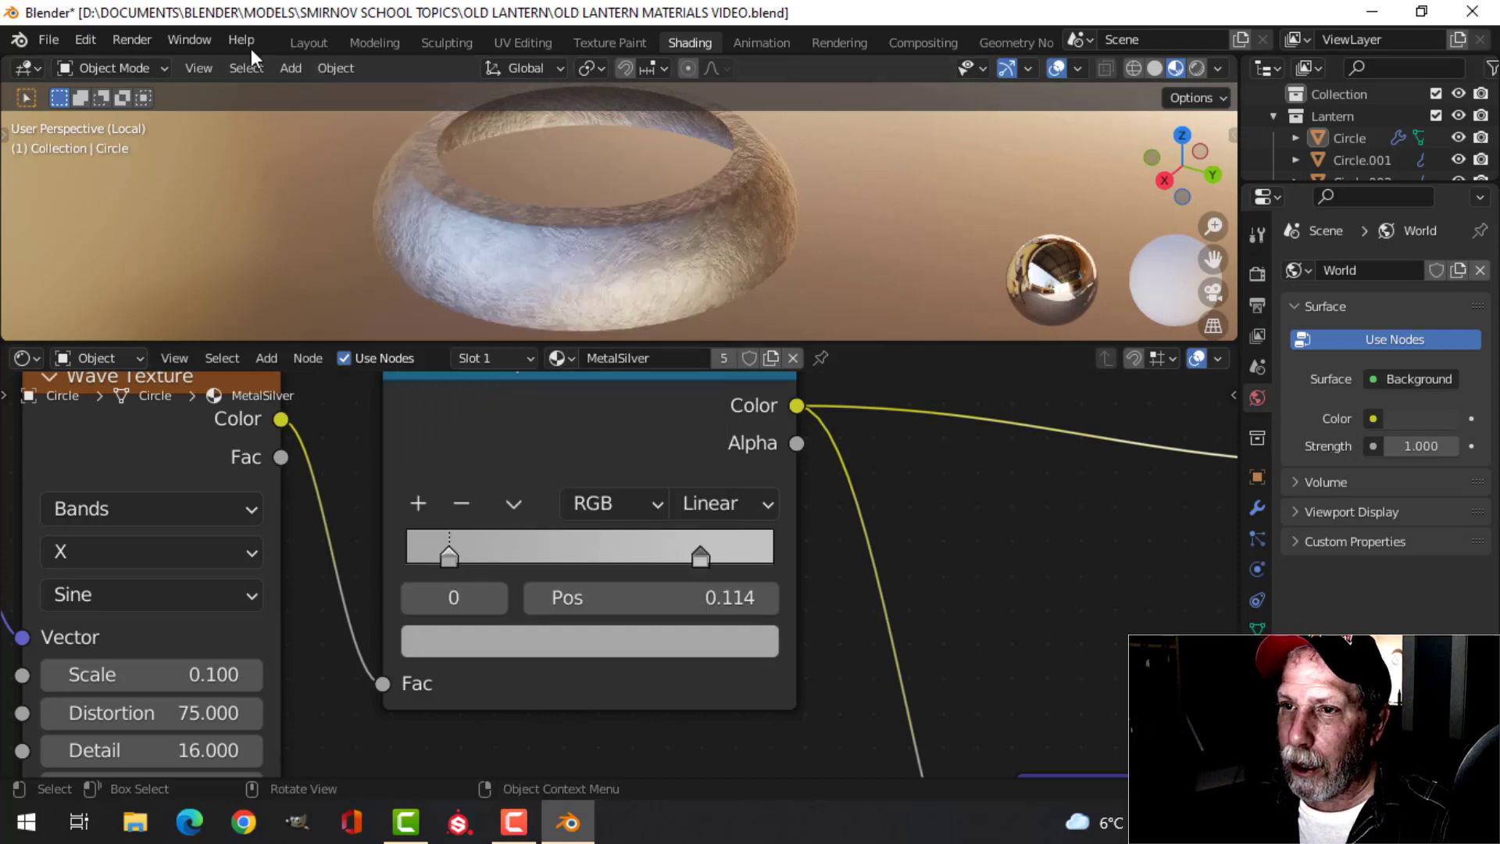
Examine the lighter silver colour on the lantern's top and body in the Layout workspace
left_click(308, 42)
middle_click_drag(936, 411, 770, 414)
scroll(755, 403, "up", 3)
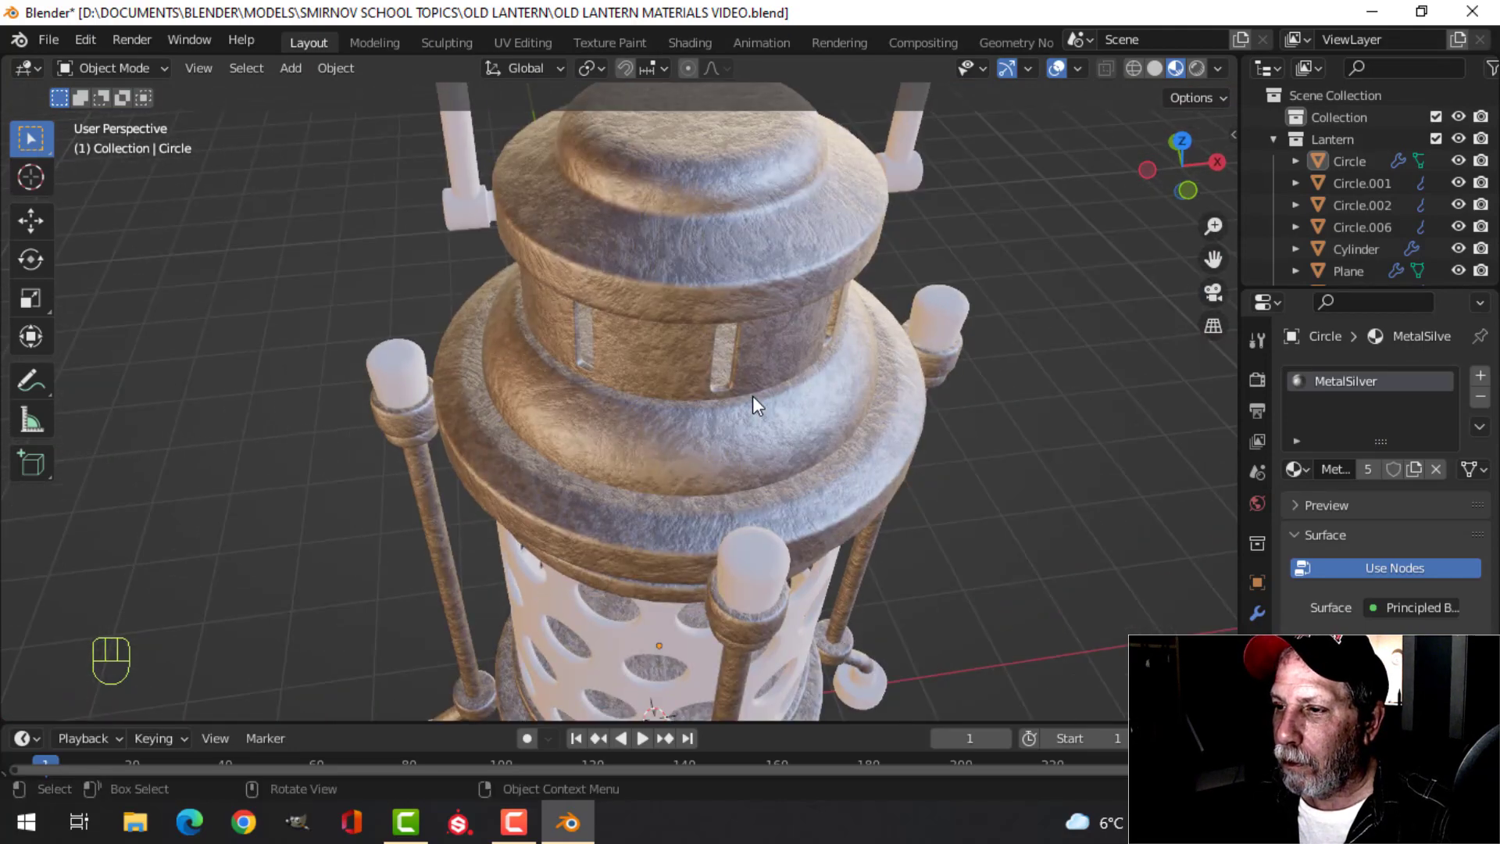
scroll(757, 390, "down", 2)
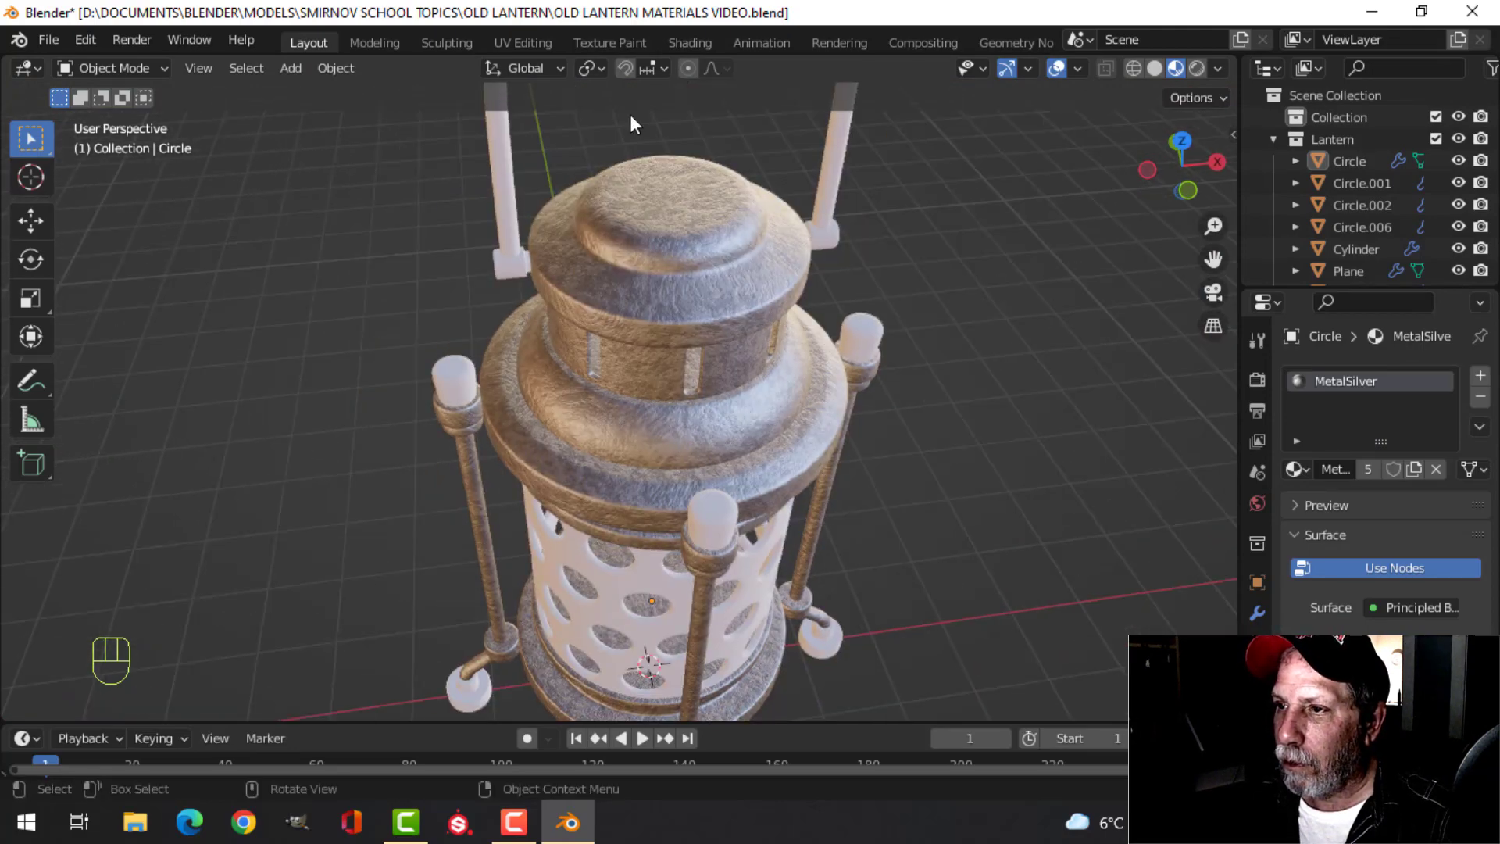
Return to the Shading workspace and set the dark ColorRamp stop's grey value to 0.353
left_click(679, 46)
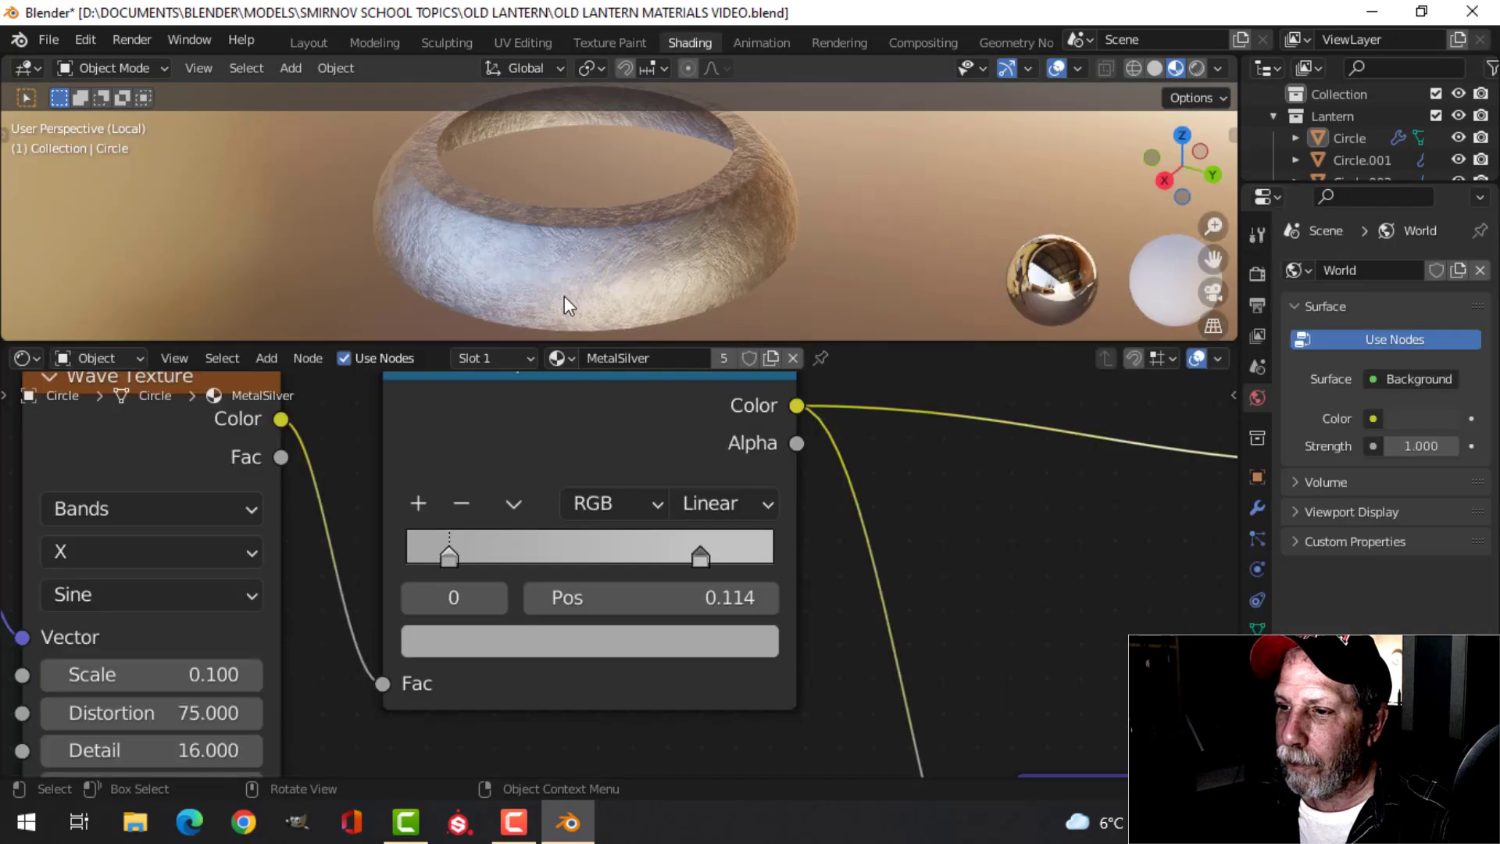
left_click(505, 634)
left_click_drag(709, 266, 697, 239)
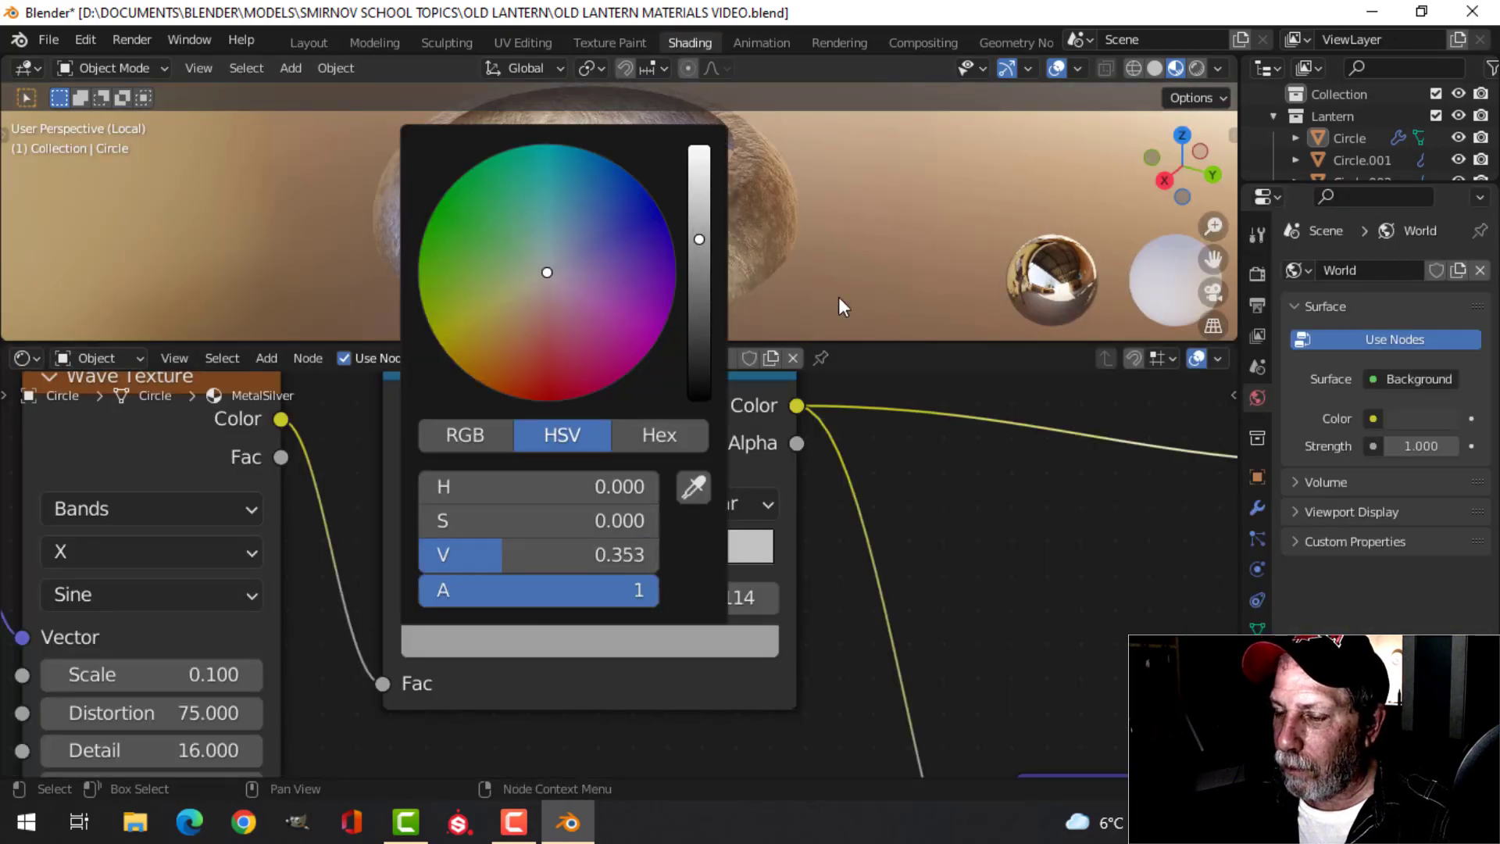
Try a Scale of 1.5 on the Noise Texture
scroll(714, 631, "down", 1)
middle_click_drag(715, 631, 759, 486)
middle_click_drag(538, 650, 846, 418)
middle_click_drag(529, 565, 554, 339)
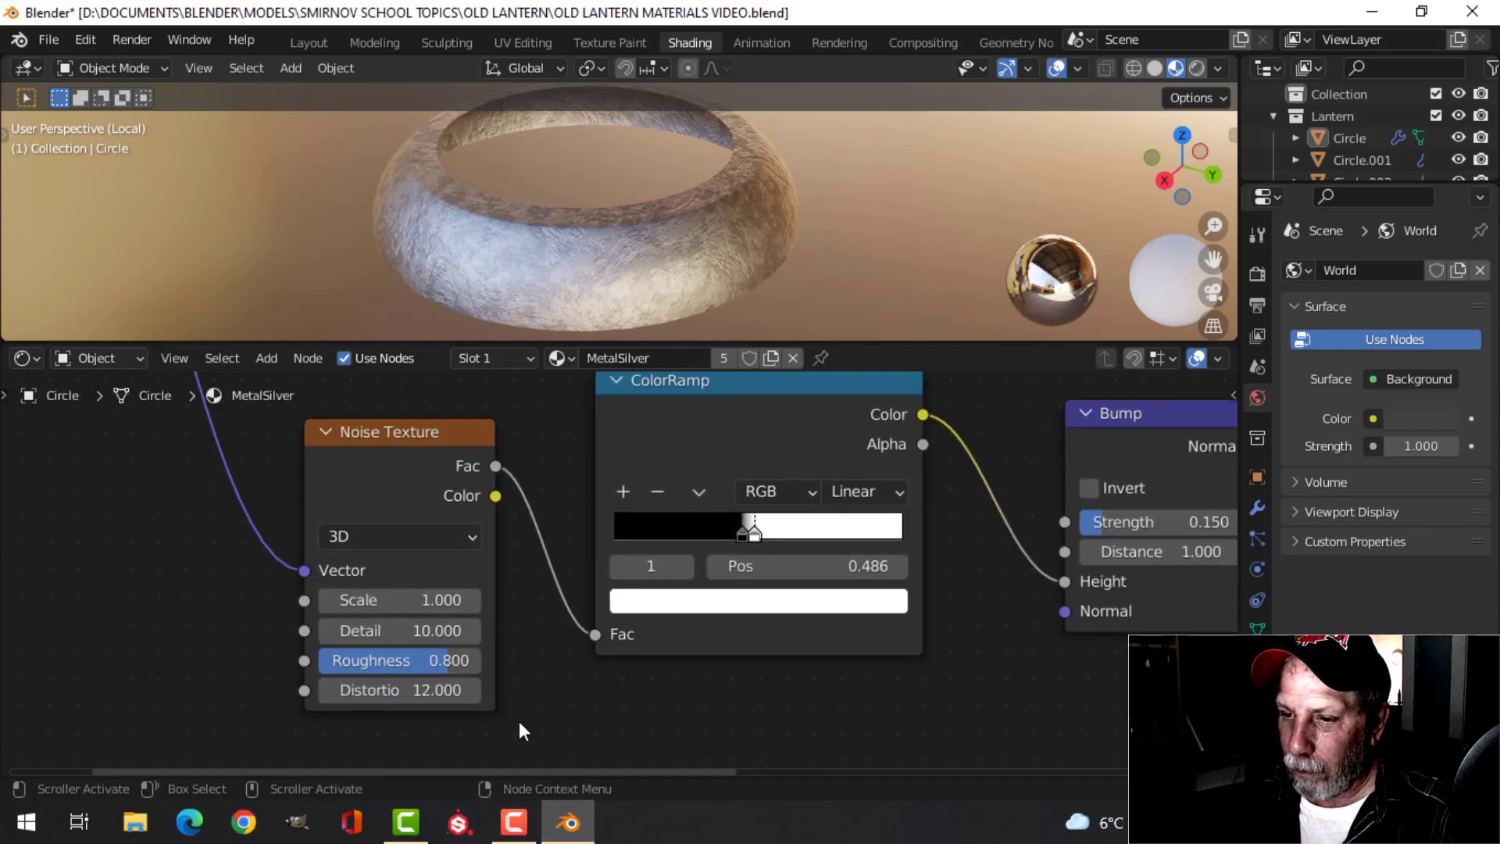
scroll(563, 700, "up", 2)
scroll(617, 625, "up", 1)
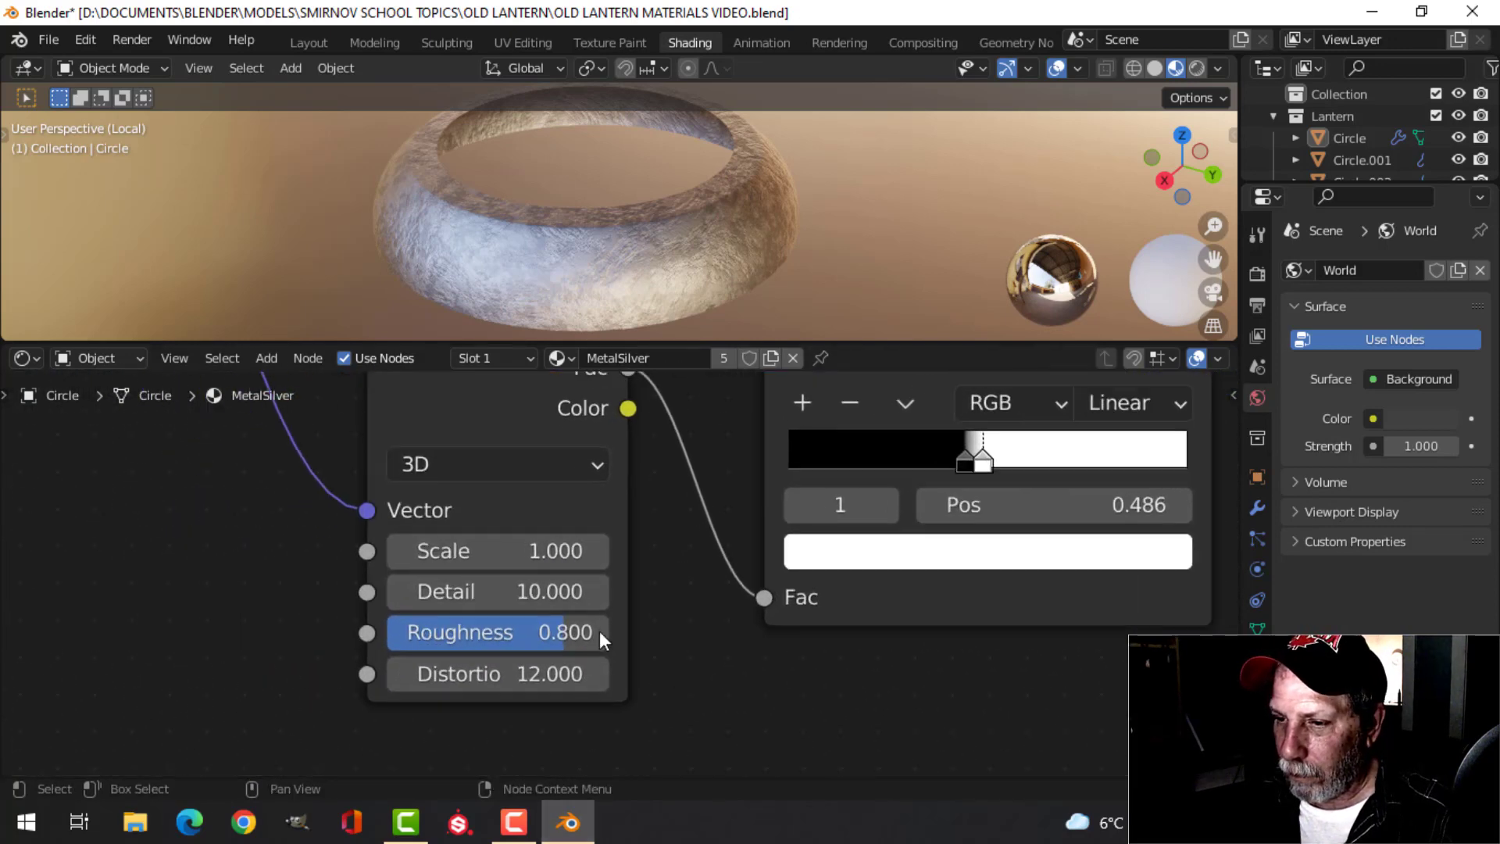
double_click(531, 556)
type("1.5")
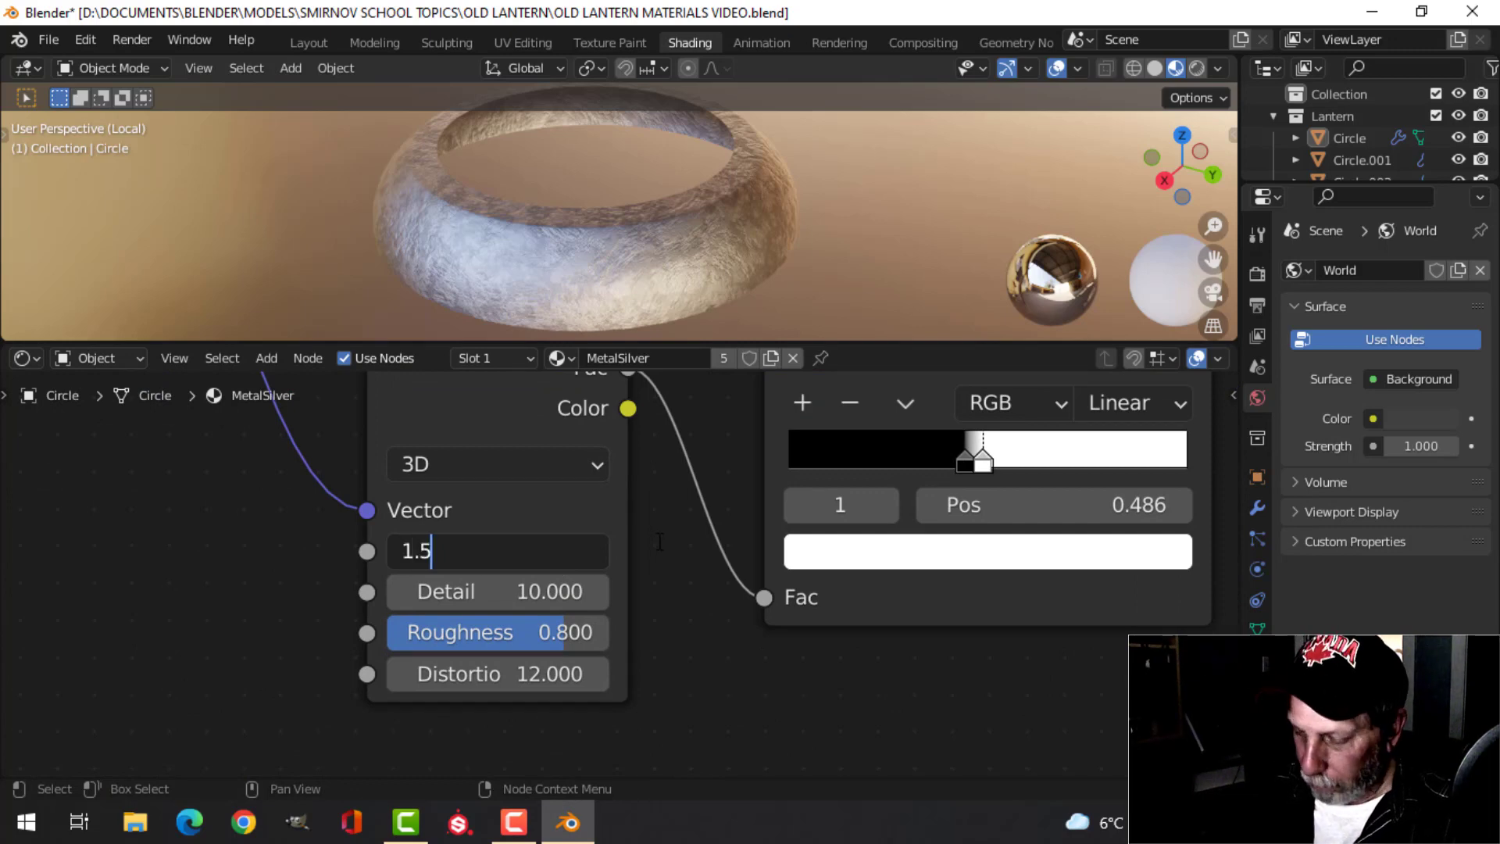
key("Return")
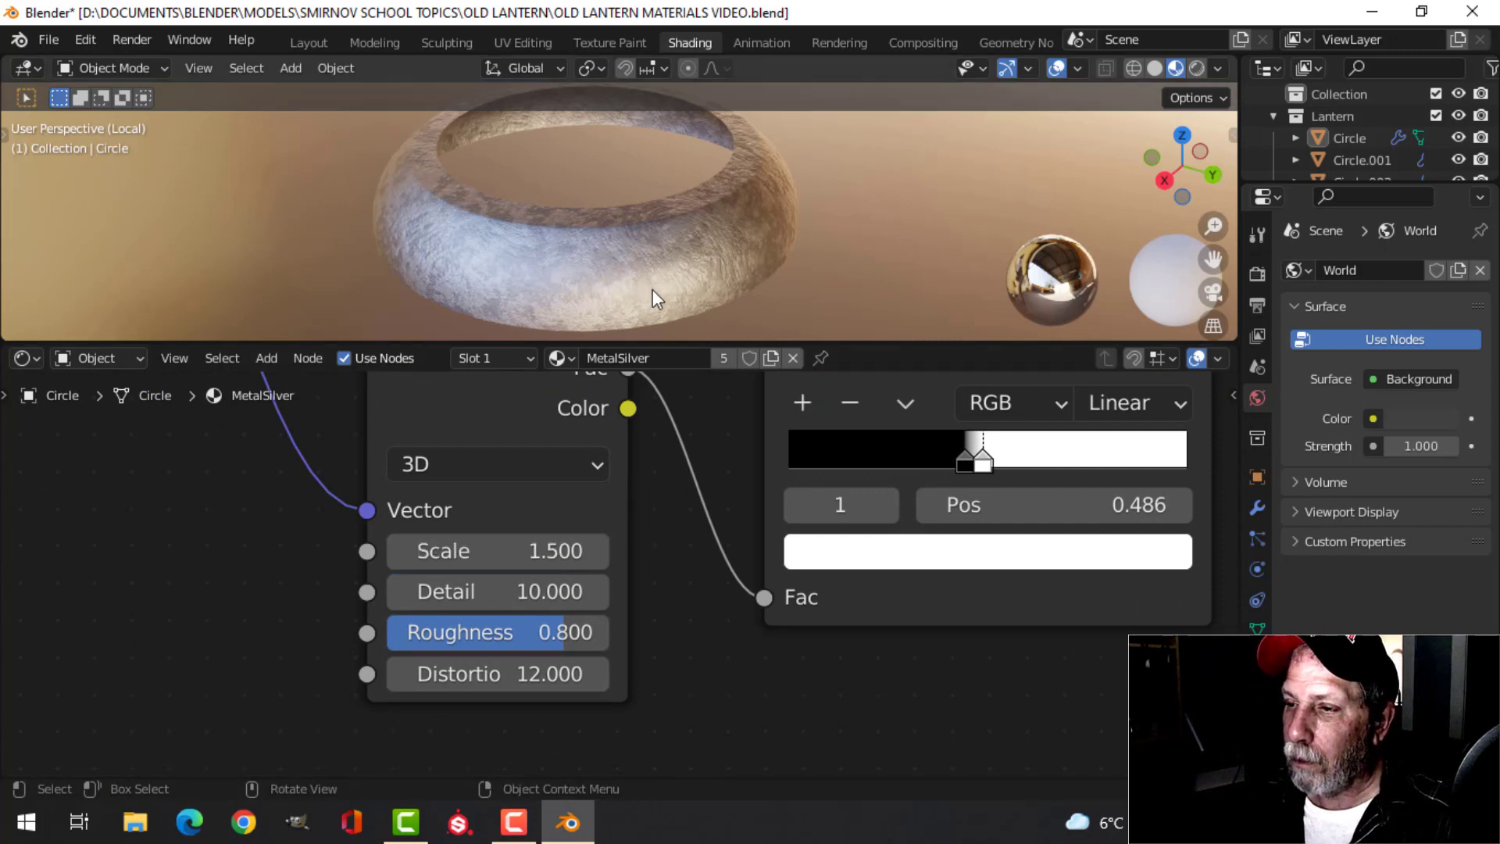
Check the ring's surface up close and set the Noise Texture's Scale back to 1
scroll(648, 286, "up", 2)
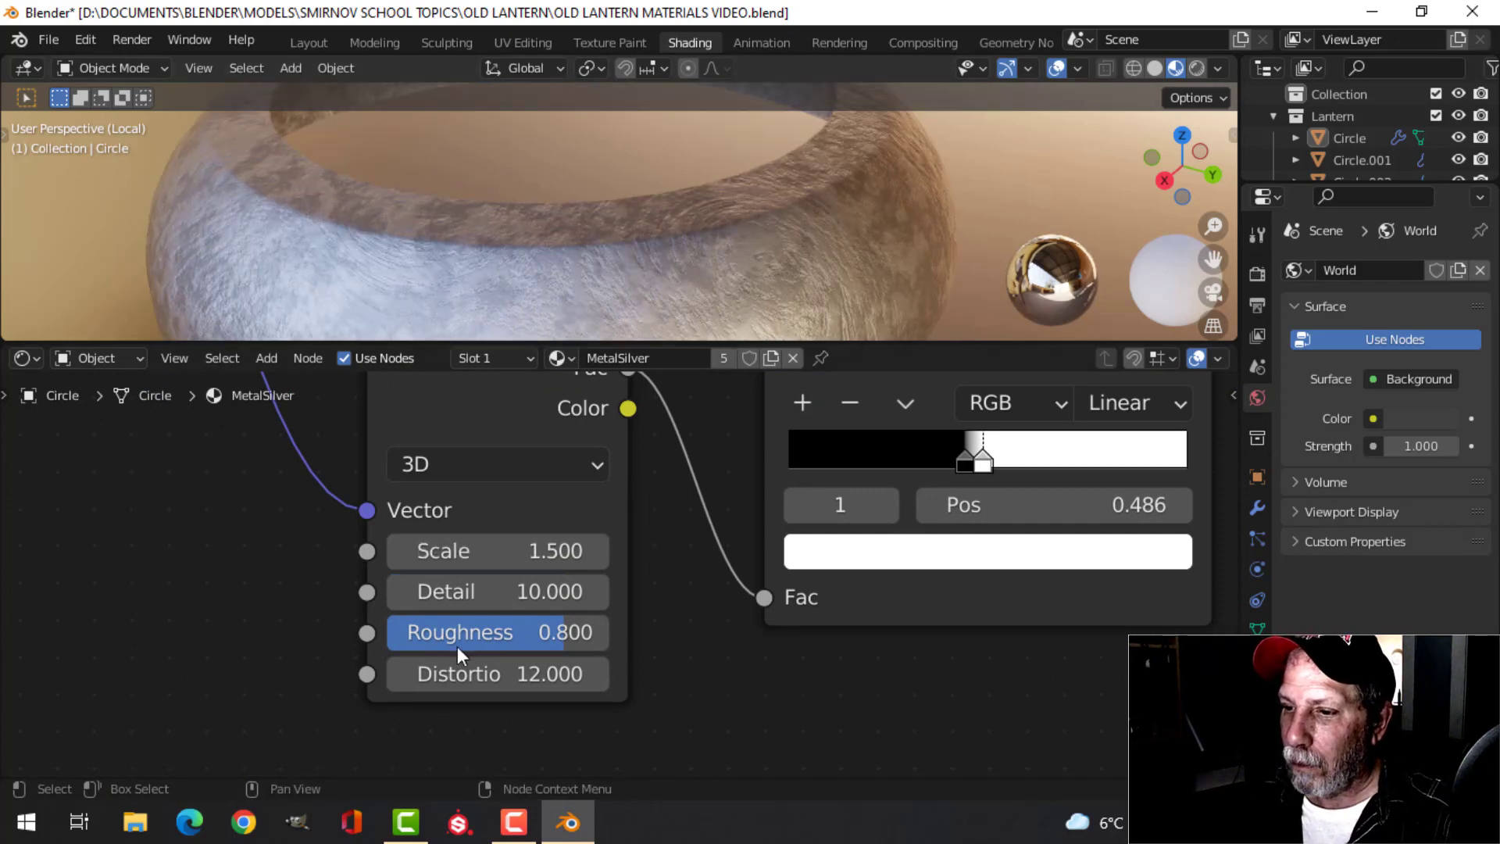
double_click(539, 551)
type("1")
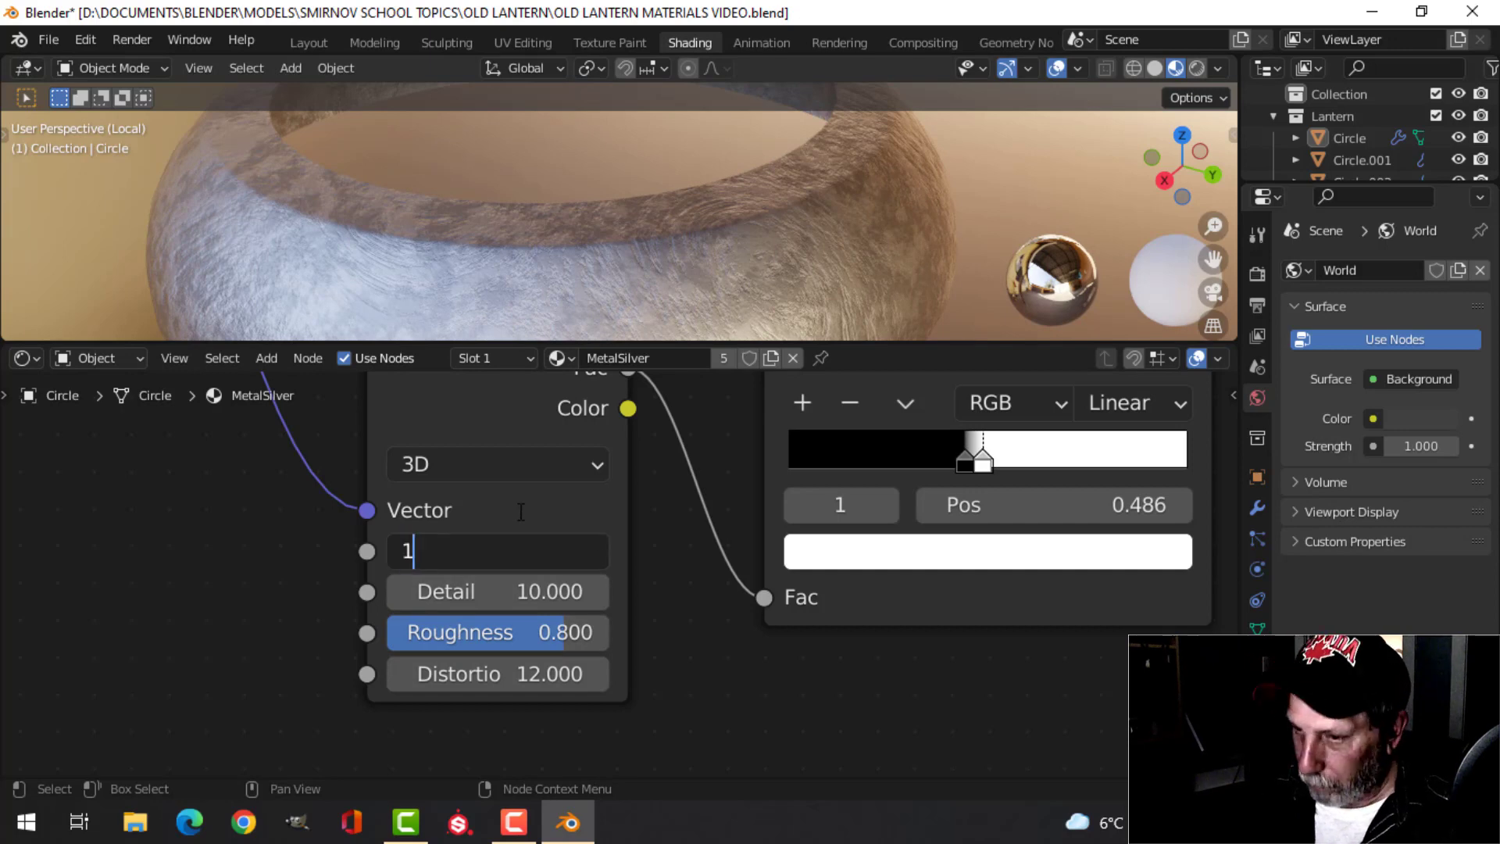
key("Return")
Add a second Wave Texture node directly below the Noise Texture
scroll(760, 585, "down", 5)
middle_click_drag(734, 680, 680, 689)
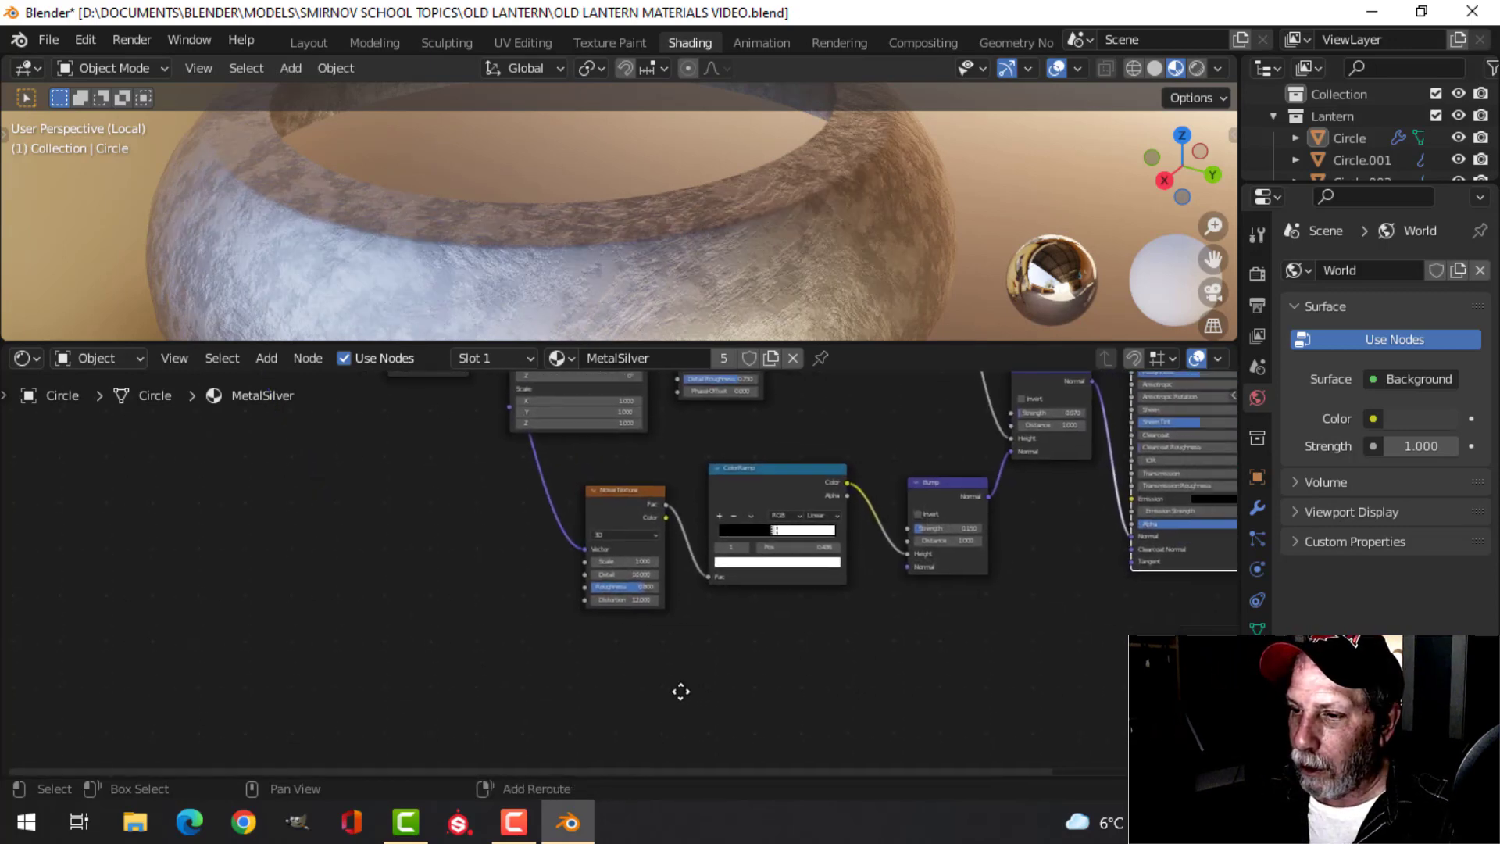
key("shift+a")
mouse_move(672, 641)
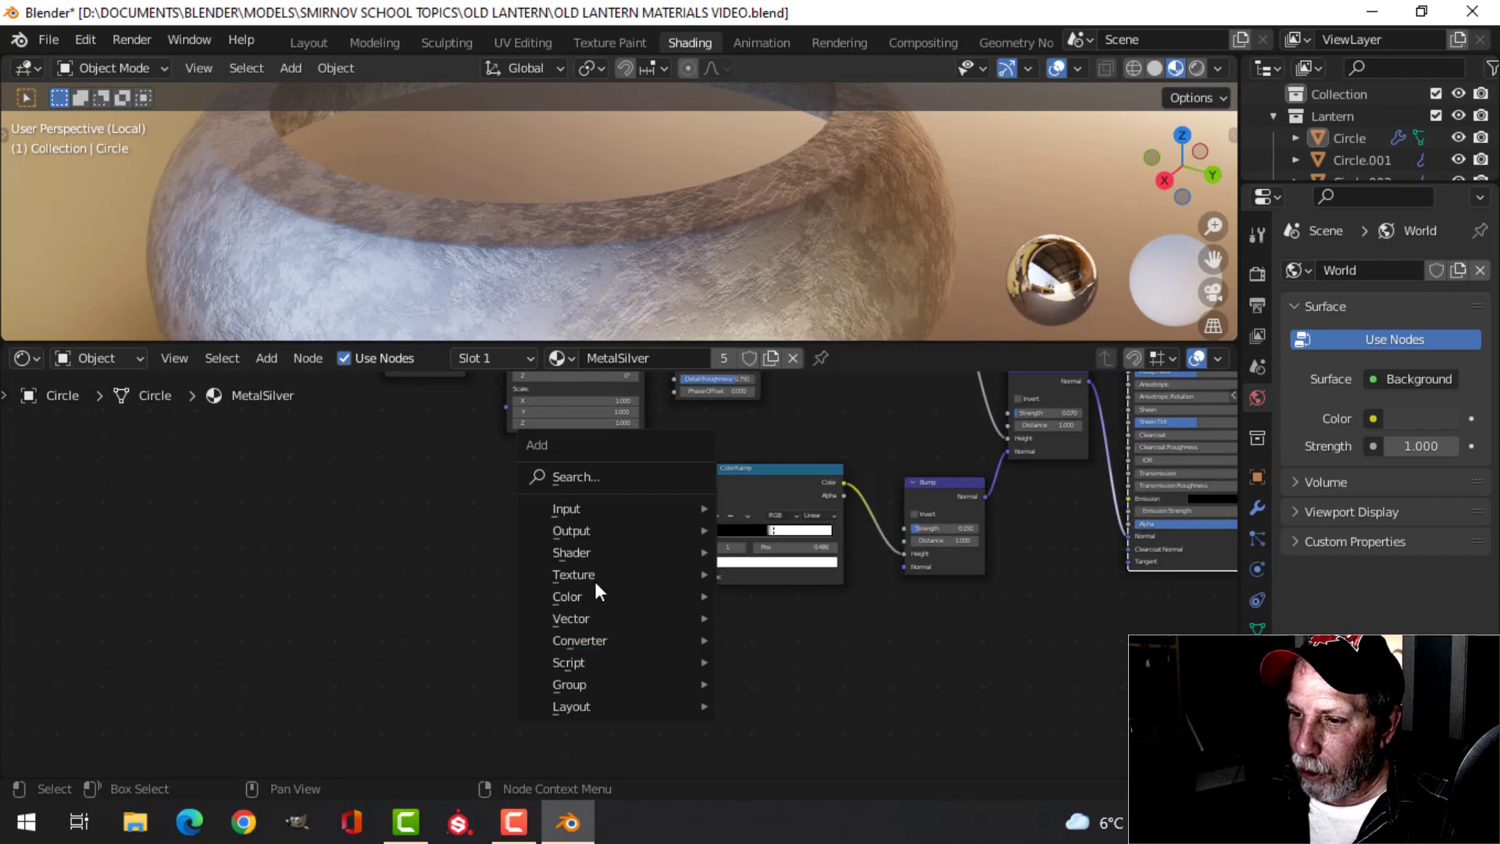
mouse_move(673, 570)
left_click(780, 546)
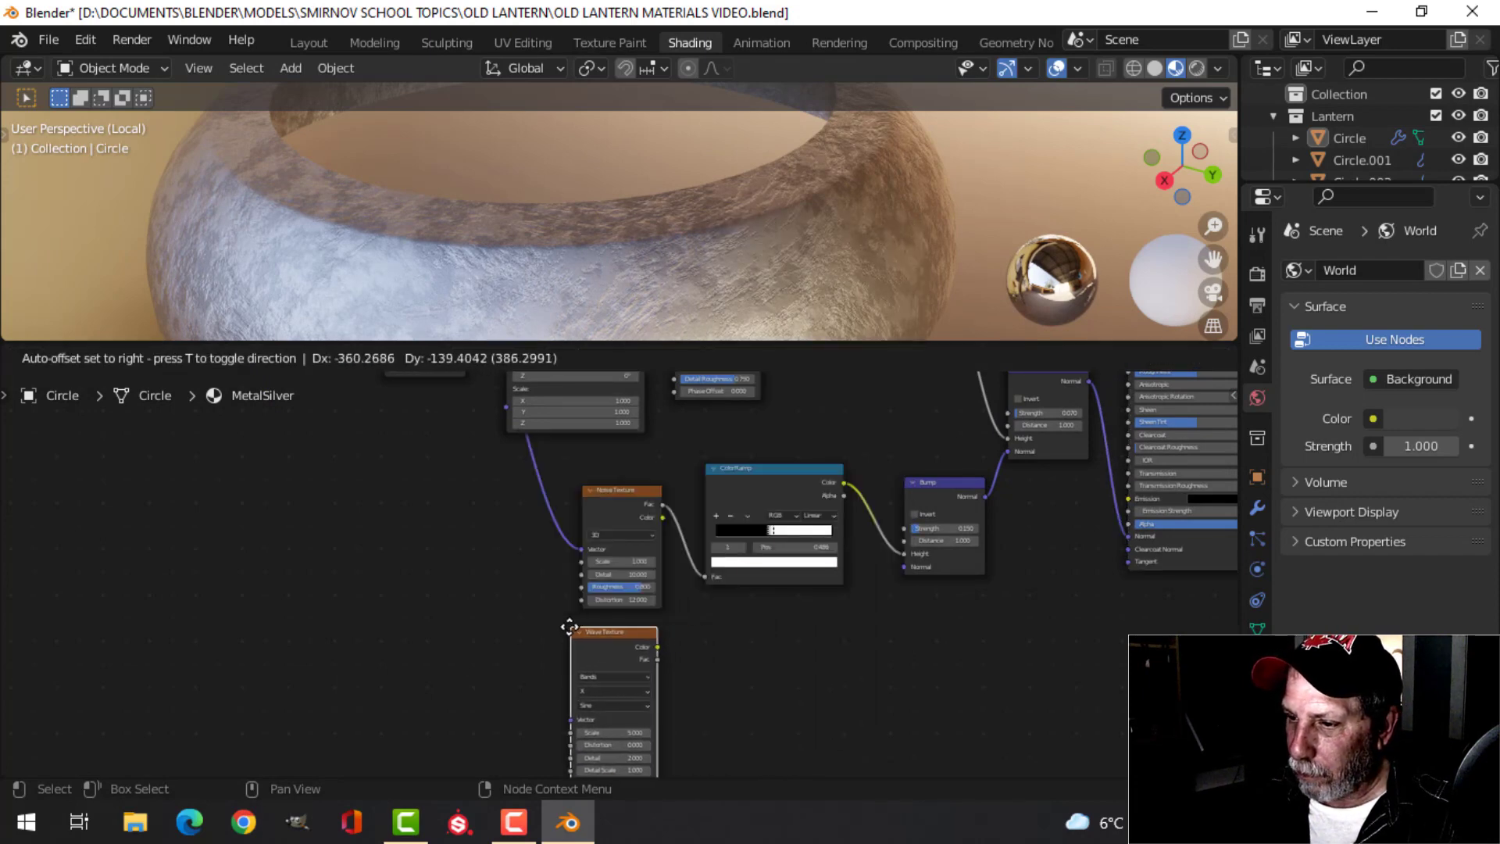
left_click(576, 623)
Examine the combined wave and noise bumps on the ring in the viewport
scroll(937, 711, "up", 1)
scroll(922, 707, "down", 3)
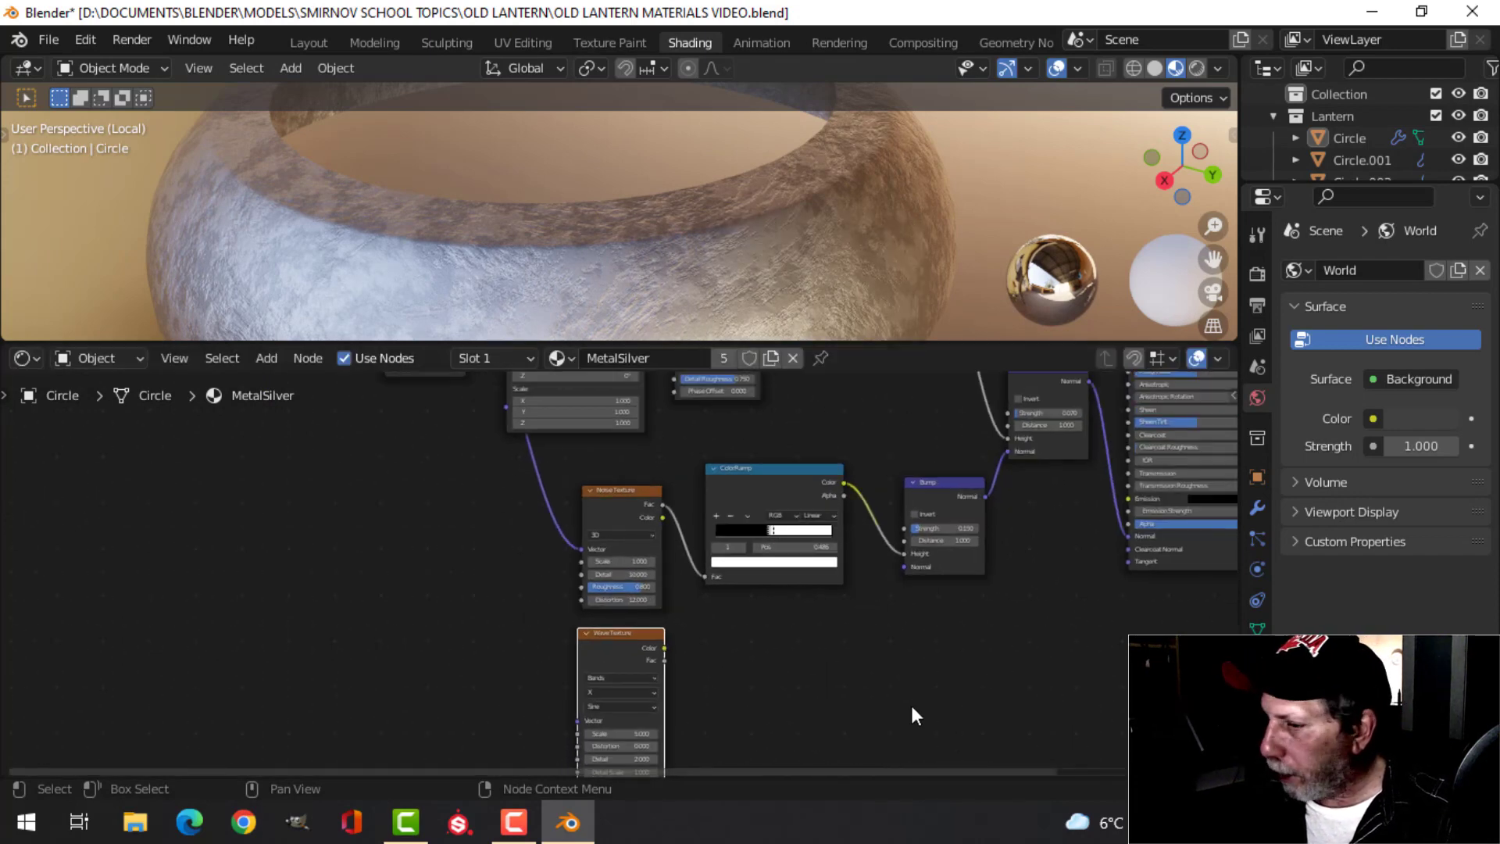
middle_click_drag(906, 704, 891, 665)
scroll(827, 578, "down", 1)
scroll(690, 265, "down", 4)
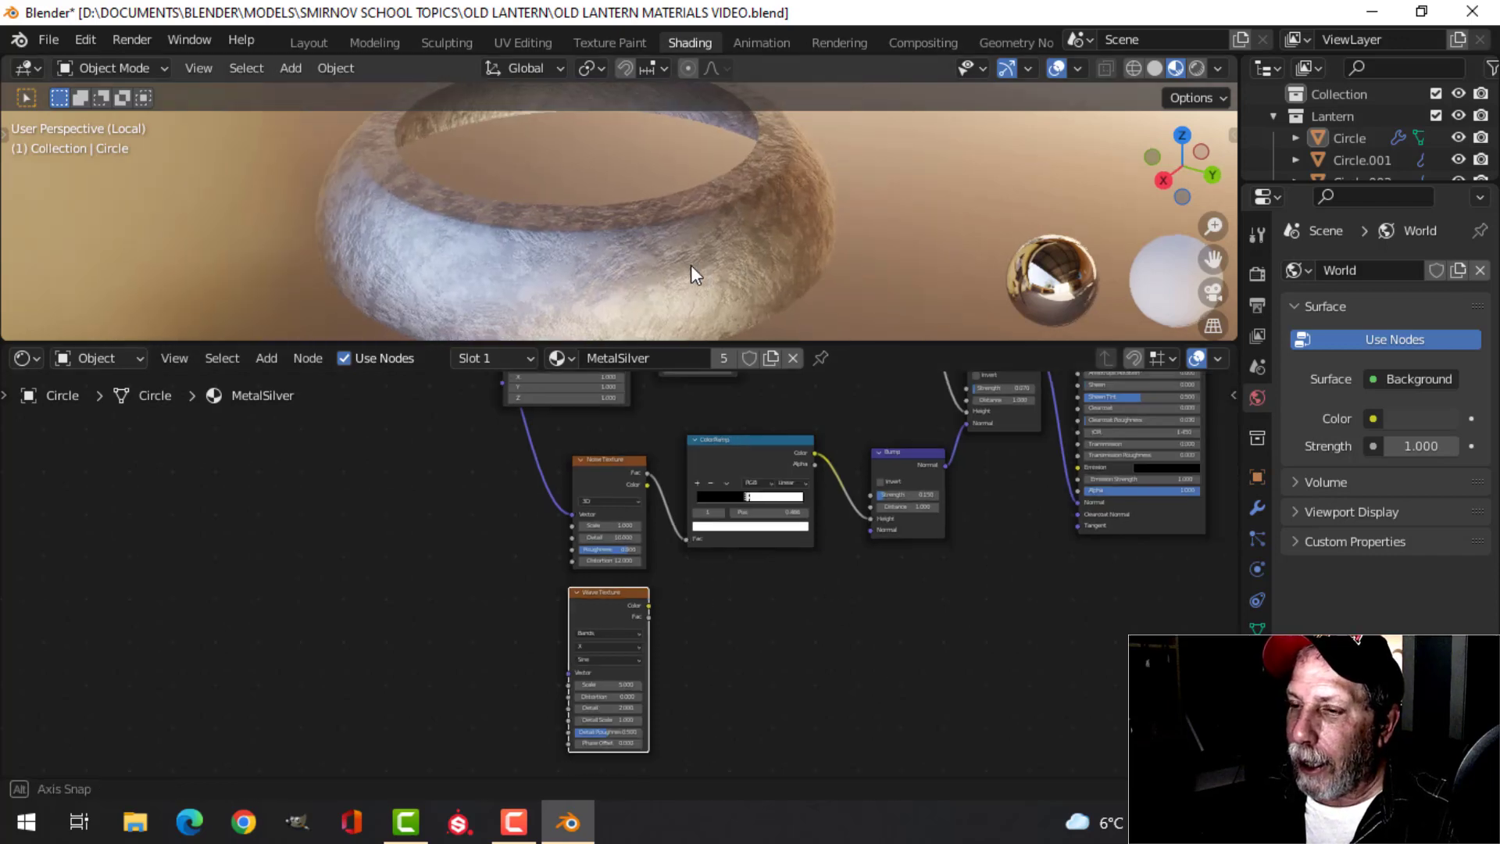
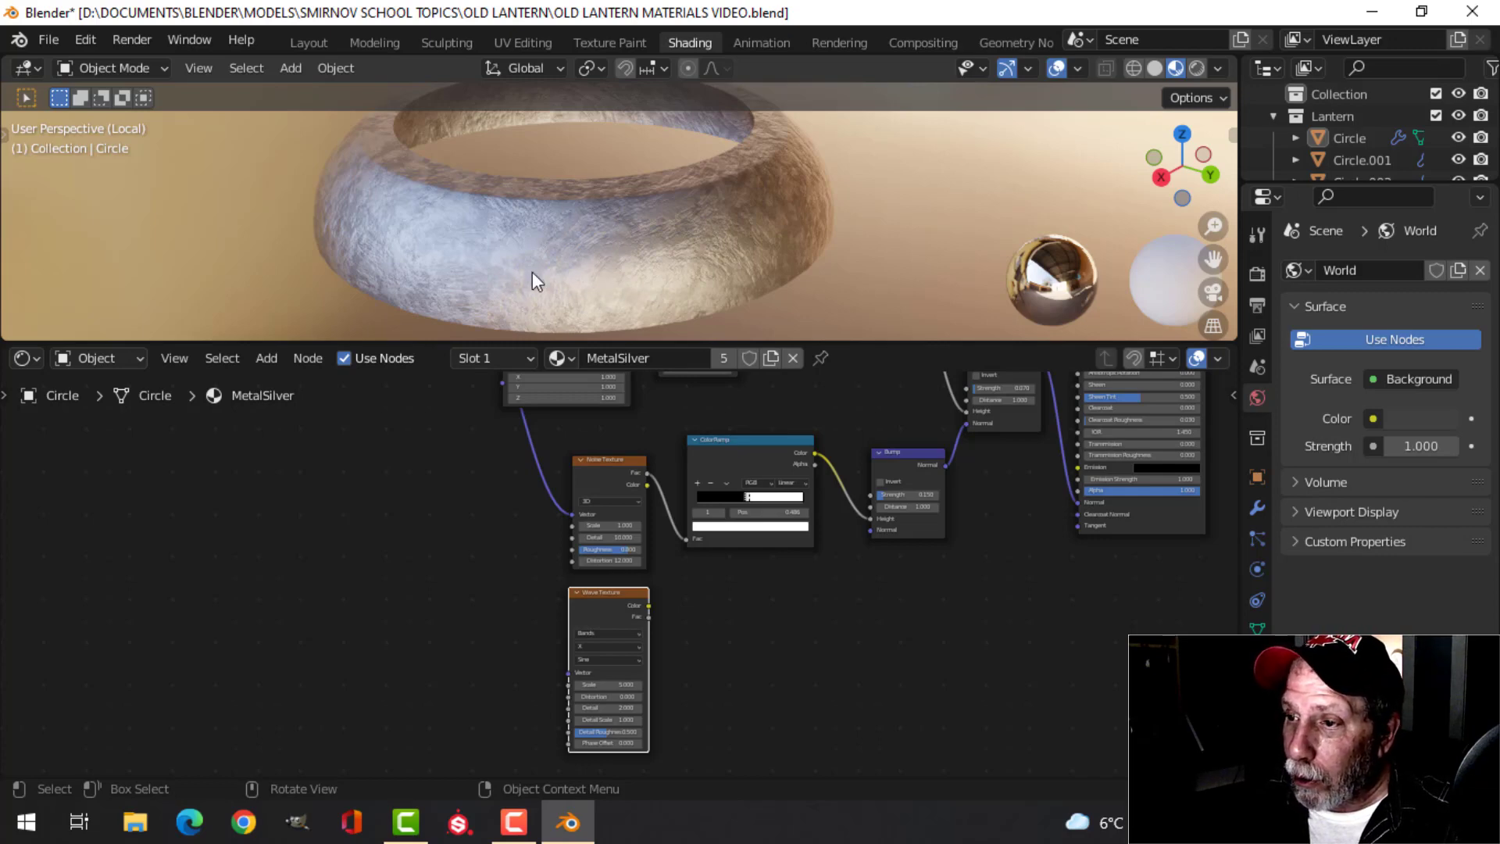
scroll(766, 674, "up", 1)
scroll(761, 678, "up", 1)
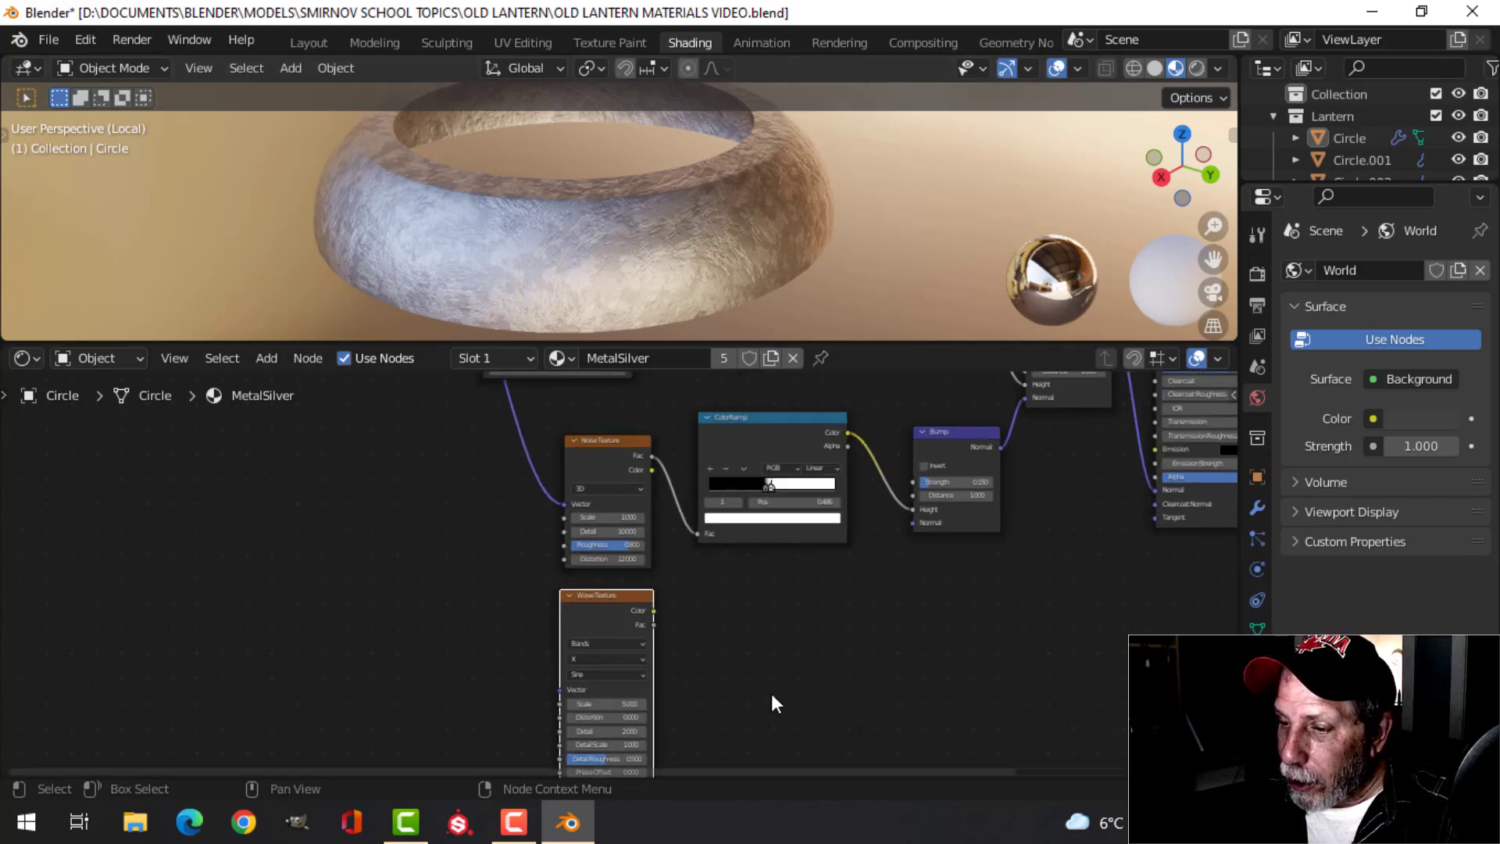
Move the Texture Coordinate node down and away from Mapping, and link its Object output to the new Wave Texture's Vector input
scroll(742, 672, "down", 2)
middle_click_drag(675, 640, 901, 673)
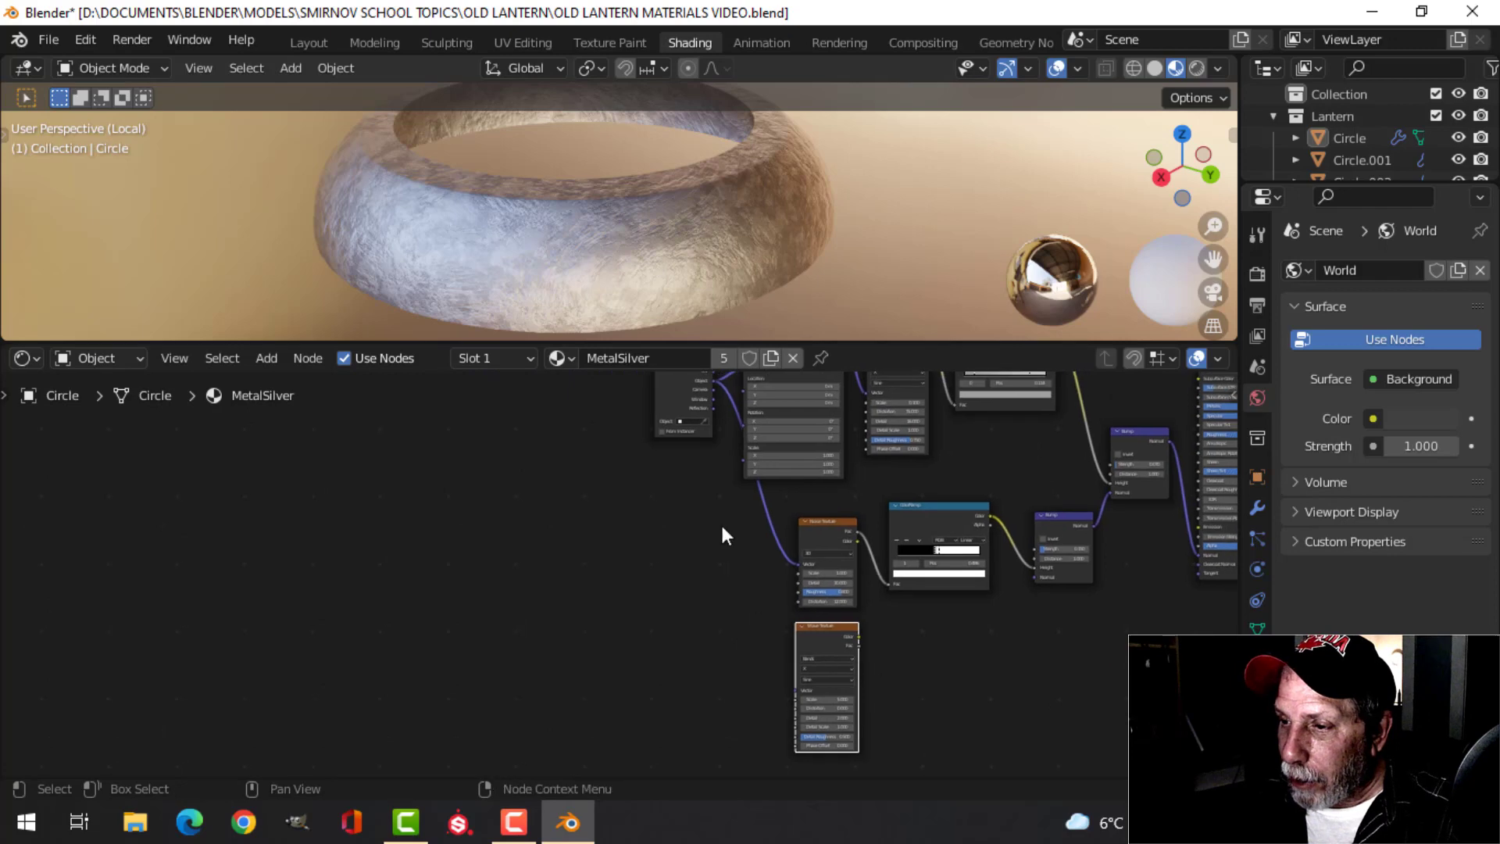
left_click_drag(660, 395, 609, 539)
scroll(611, 546, "up", 2)
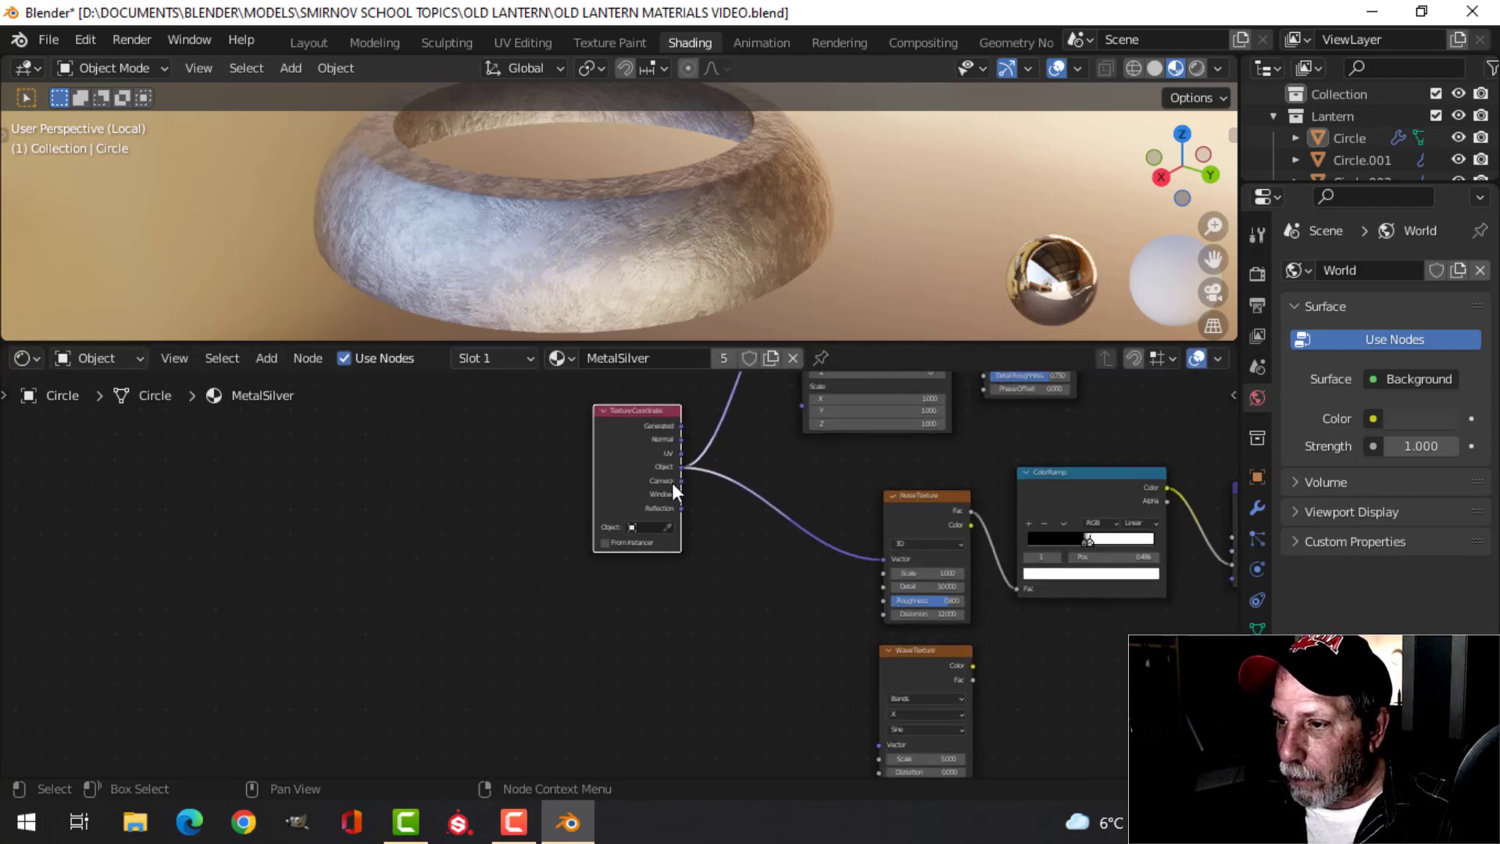
left_click_drag(680, 469, 878, 670)
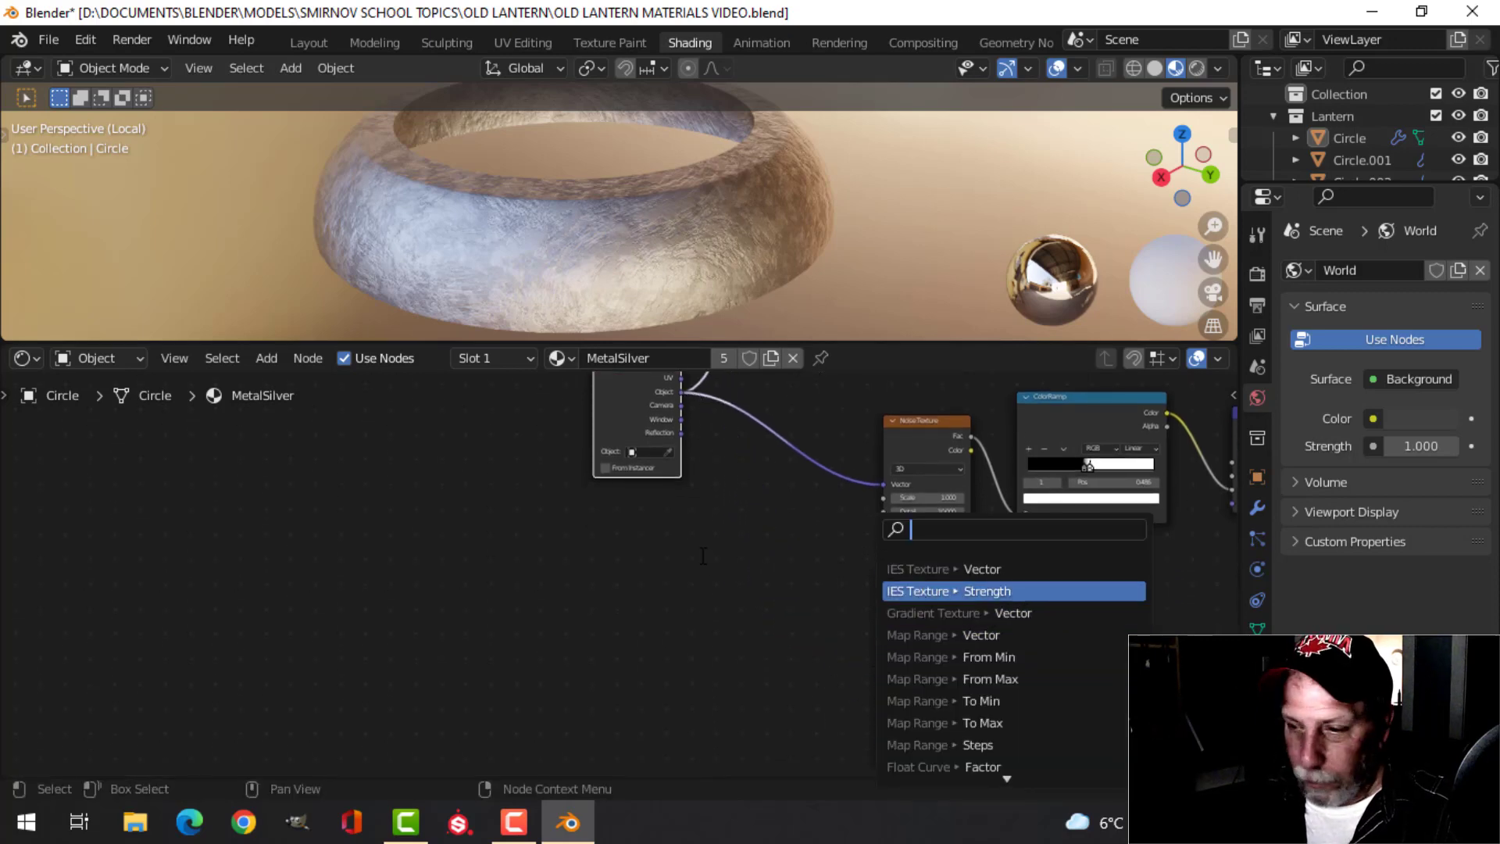
key("Escape")
left_click_drag(680, 391, 884, 669)
Add a Separate XYZ node beside the lower Wave Texture, leaving a gap between the two nodes
middle_click_drag(1046, 606, 712, 543)
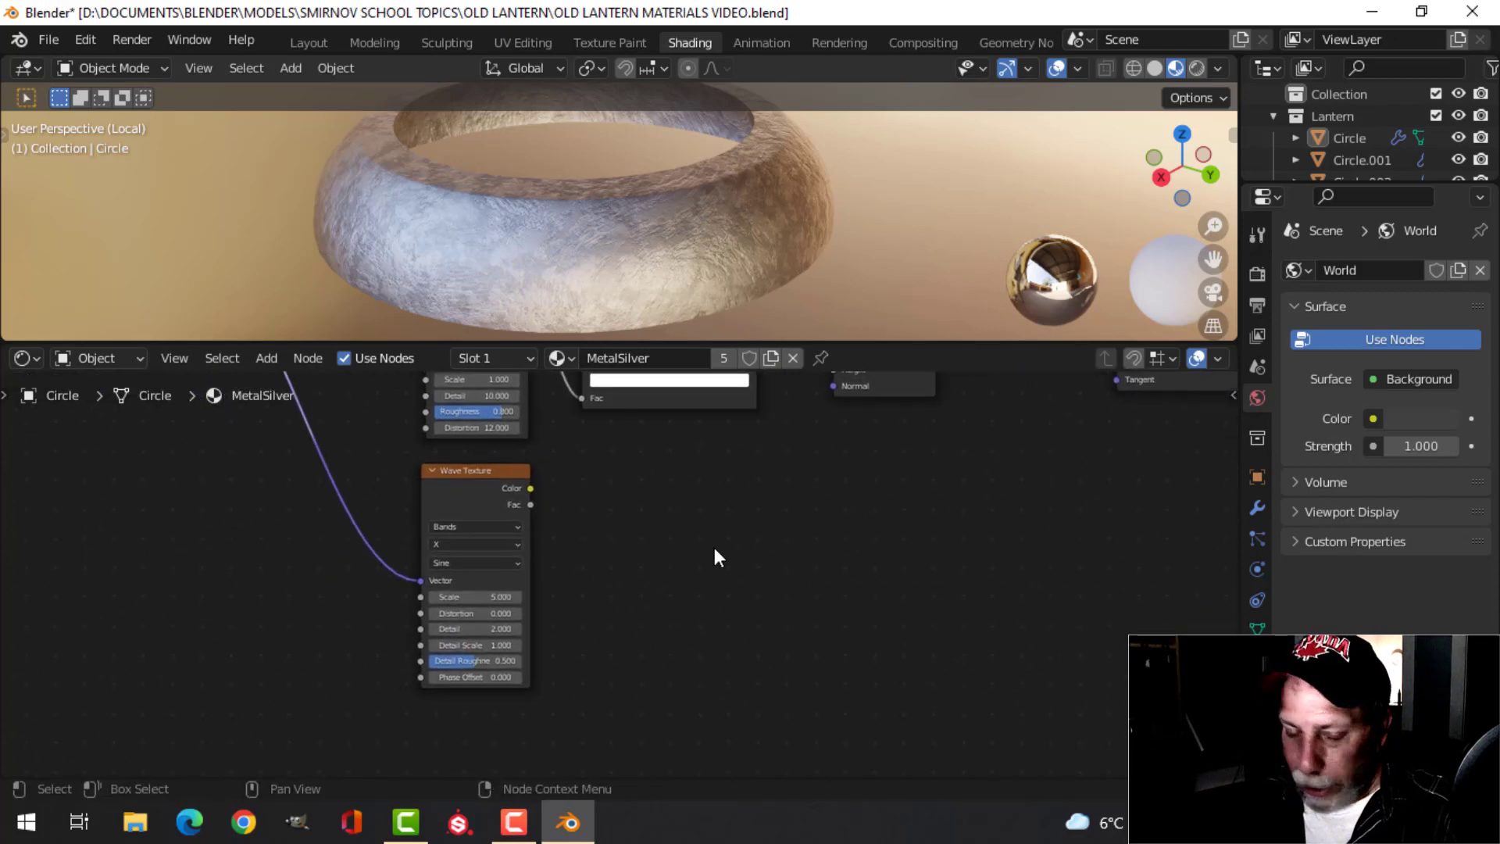
key("shift+a")
mouse_move(688, 536)
mouse_move(649, 596)
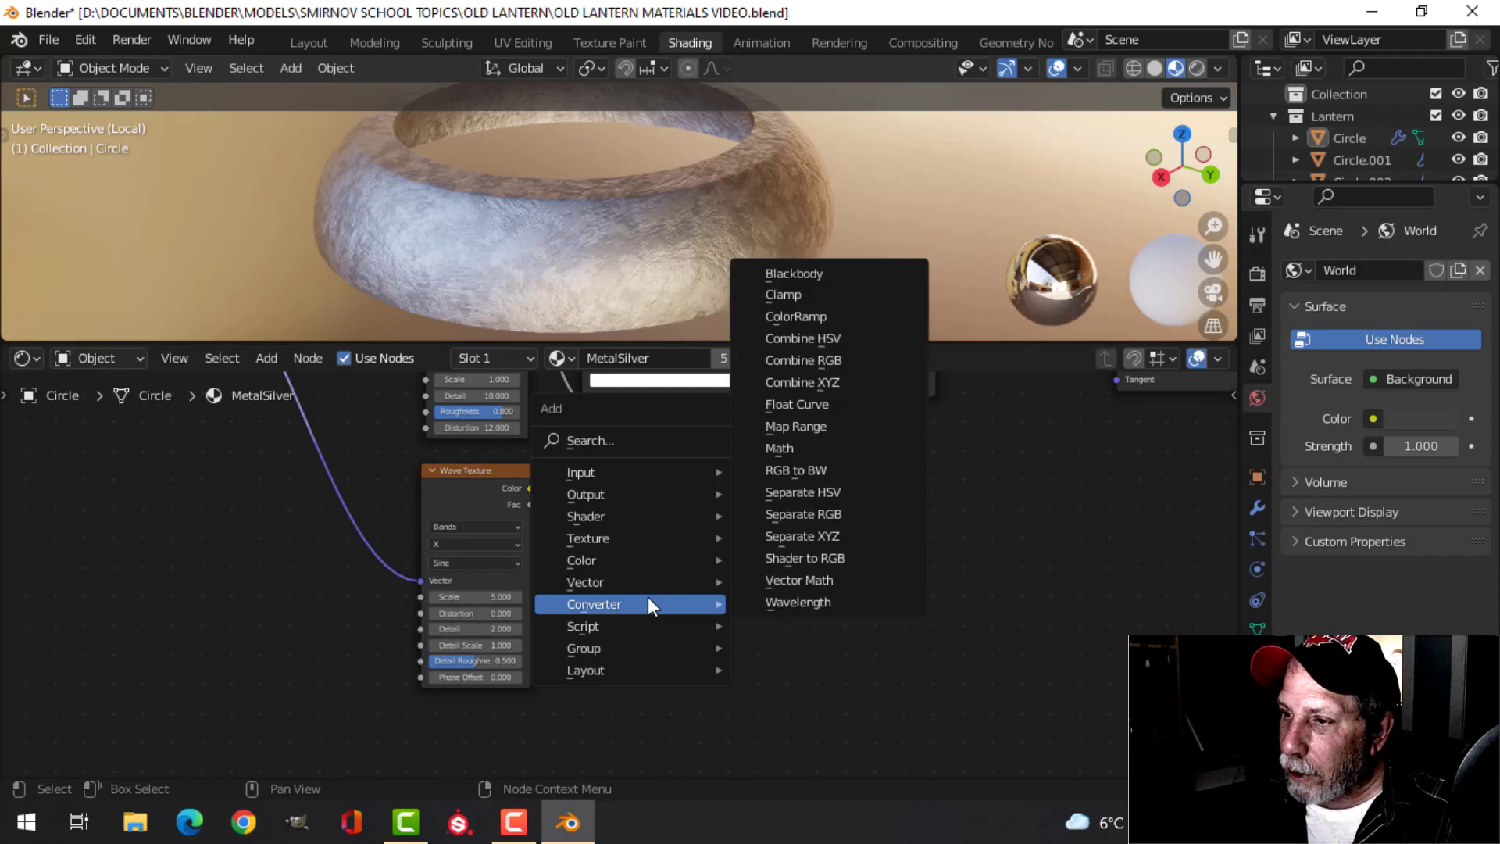
left_click(814, 535)
left_click(629, 479)
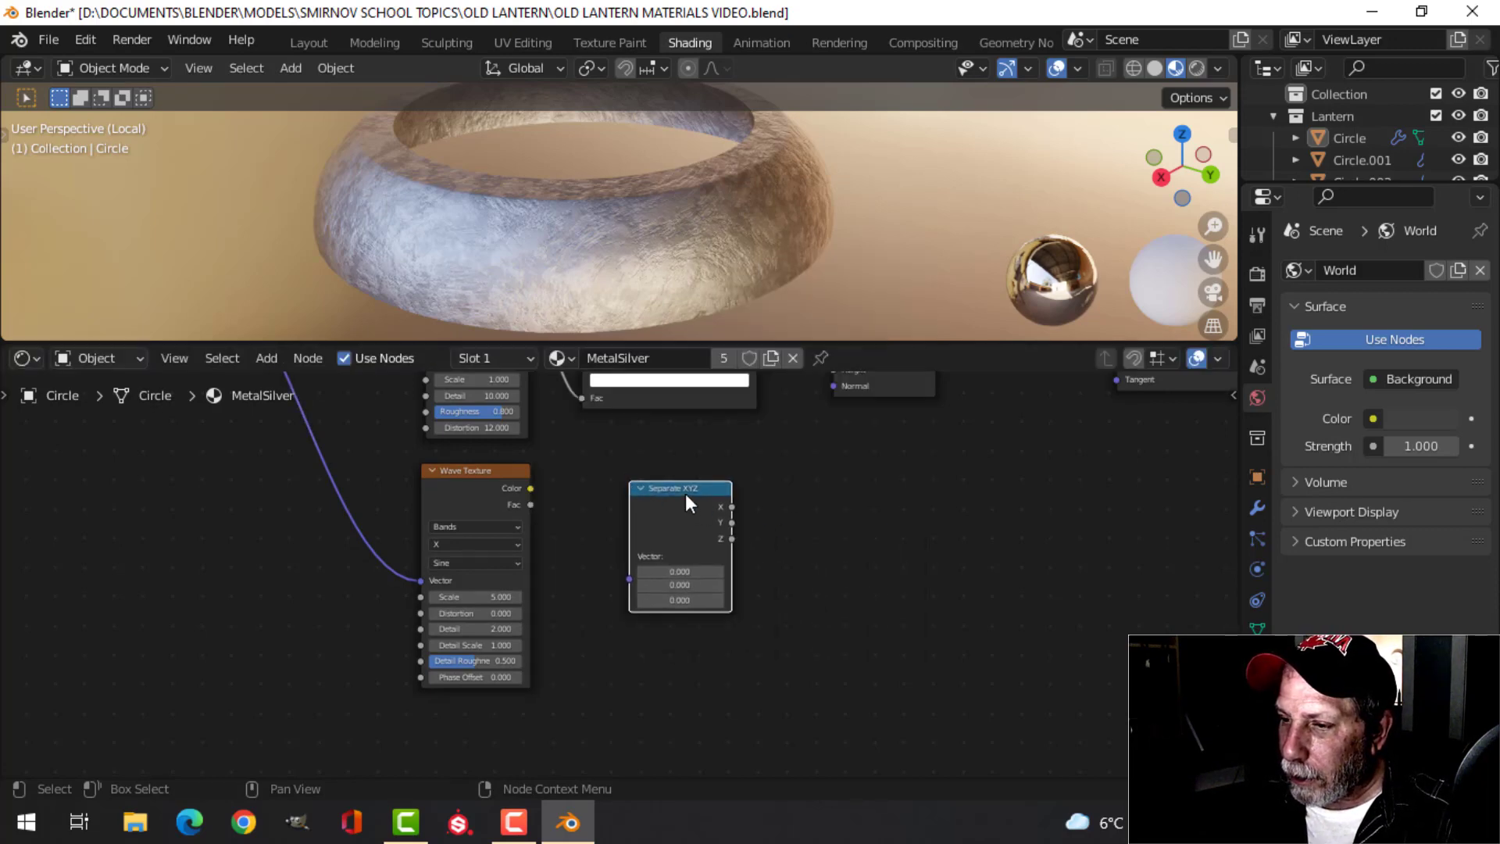
left_click_drag(686, 493, 683, 485)
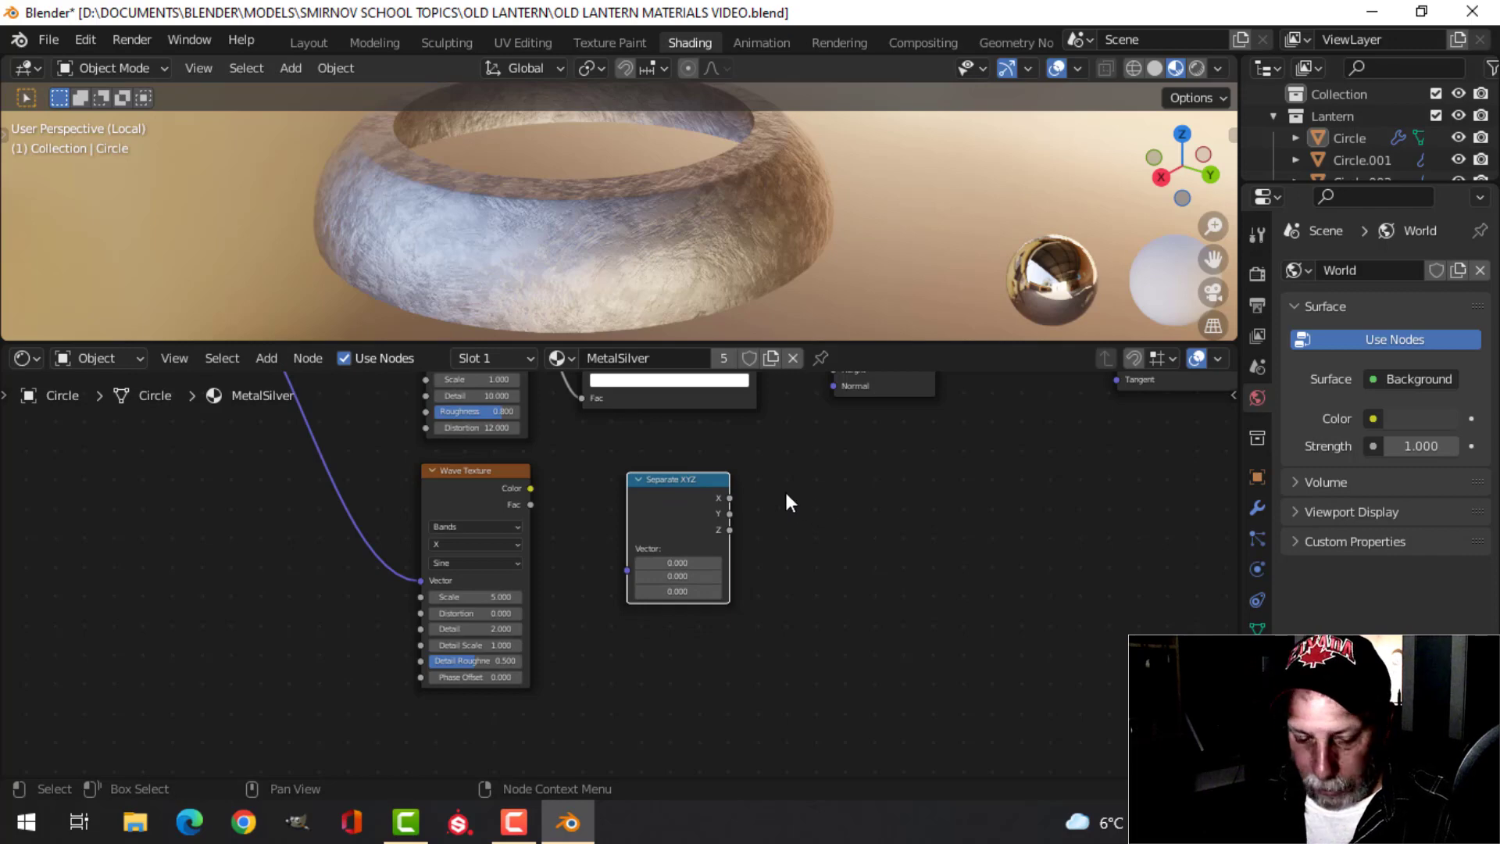
Duplicate the Separate XYZ node, place the copy beyond it and switch its type to Combine XYZ
key("shift+d")
left_click(964, 492)
key("shift+s")
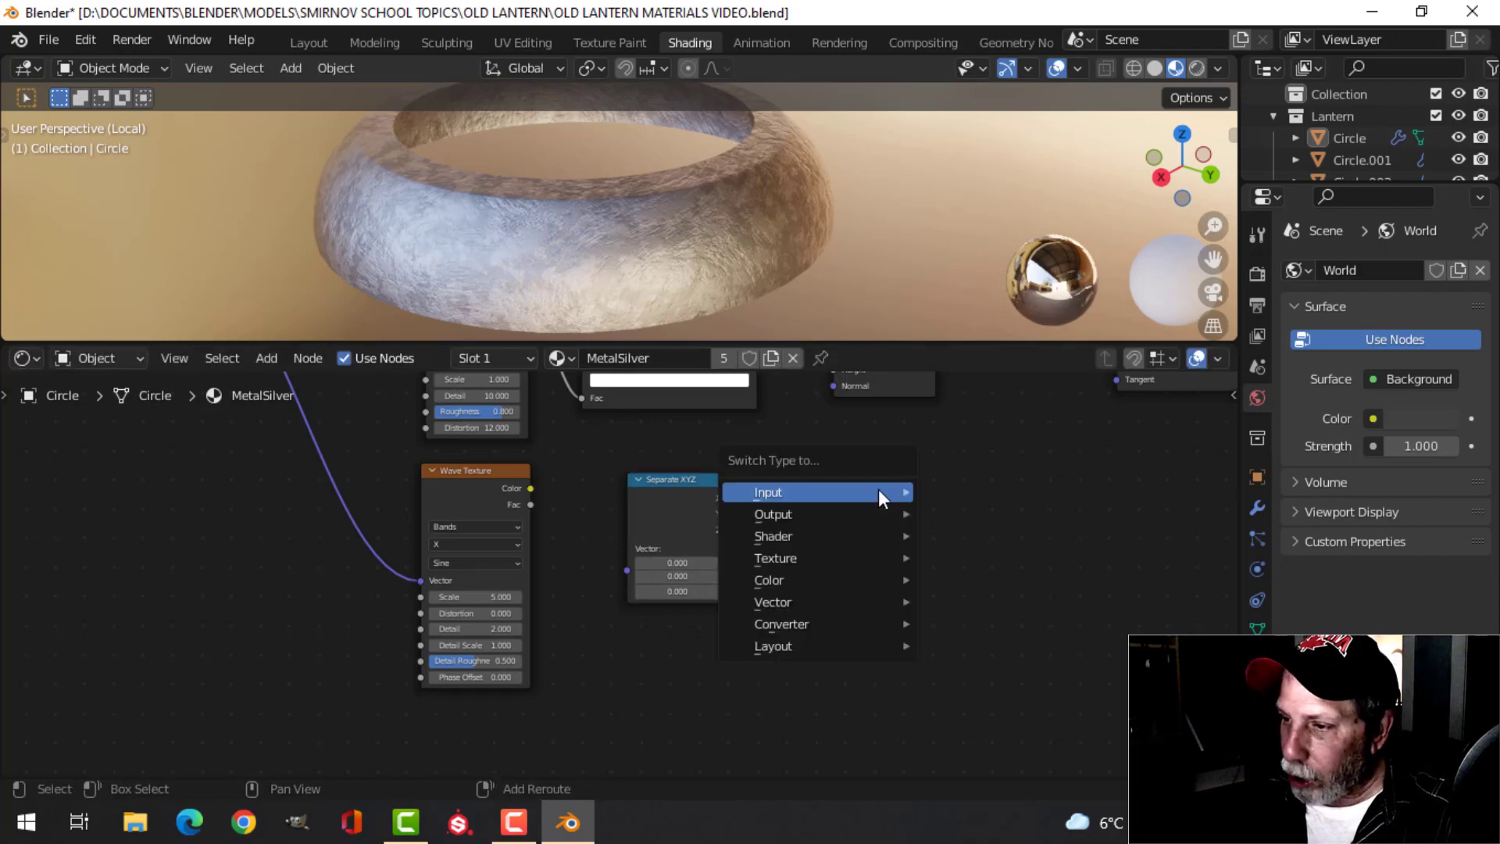
mouse_move(811, 617)
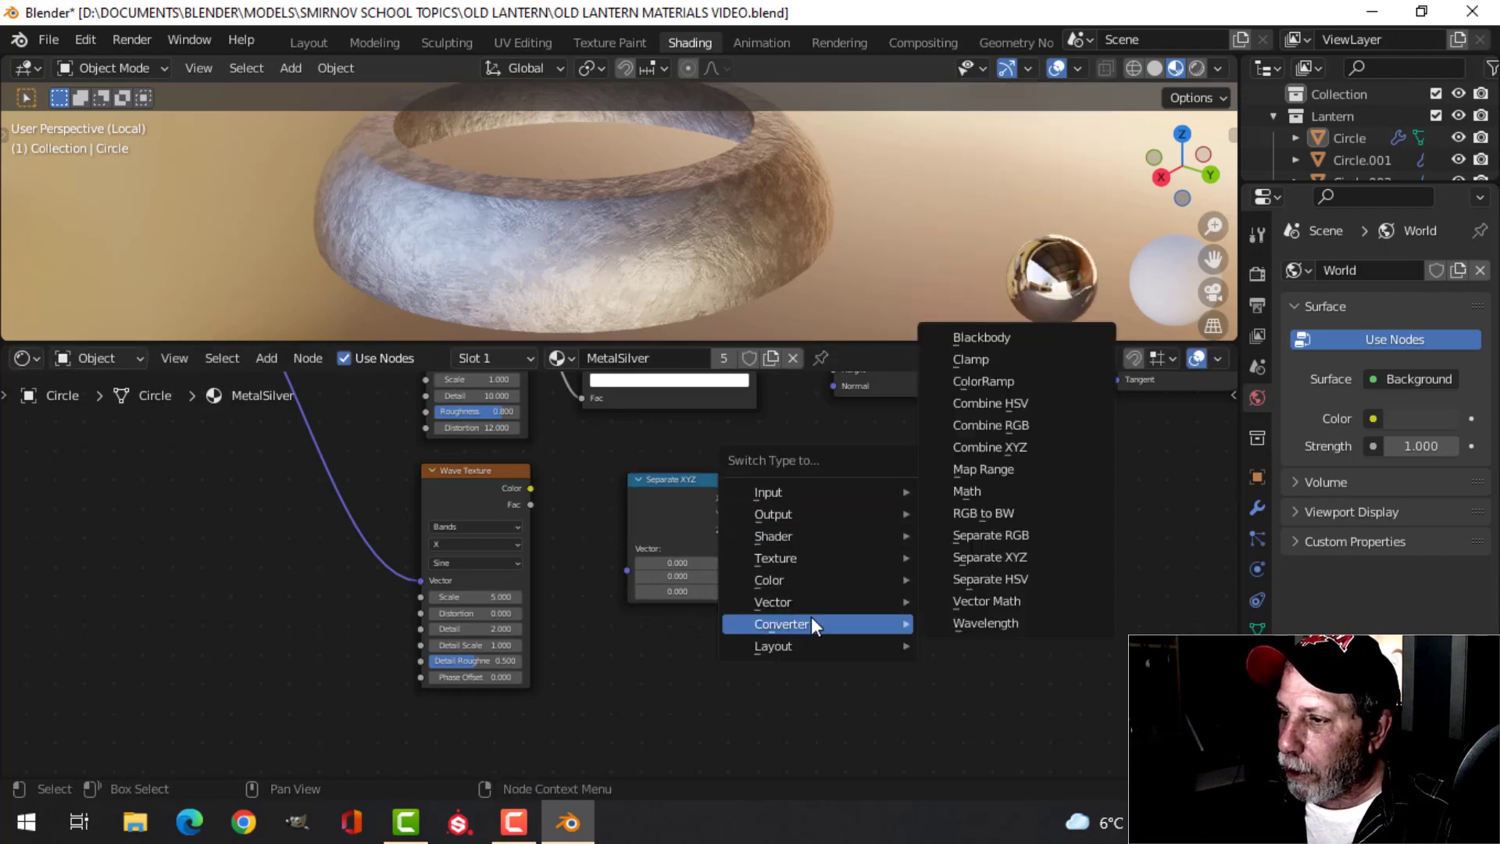
left_click(1018, 448)
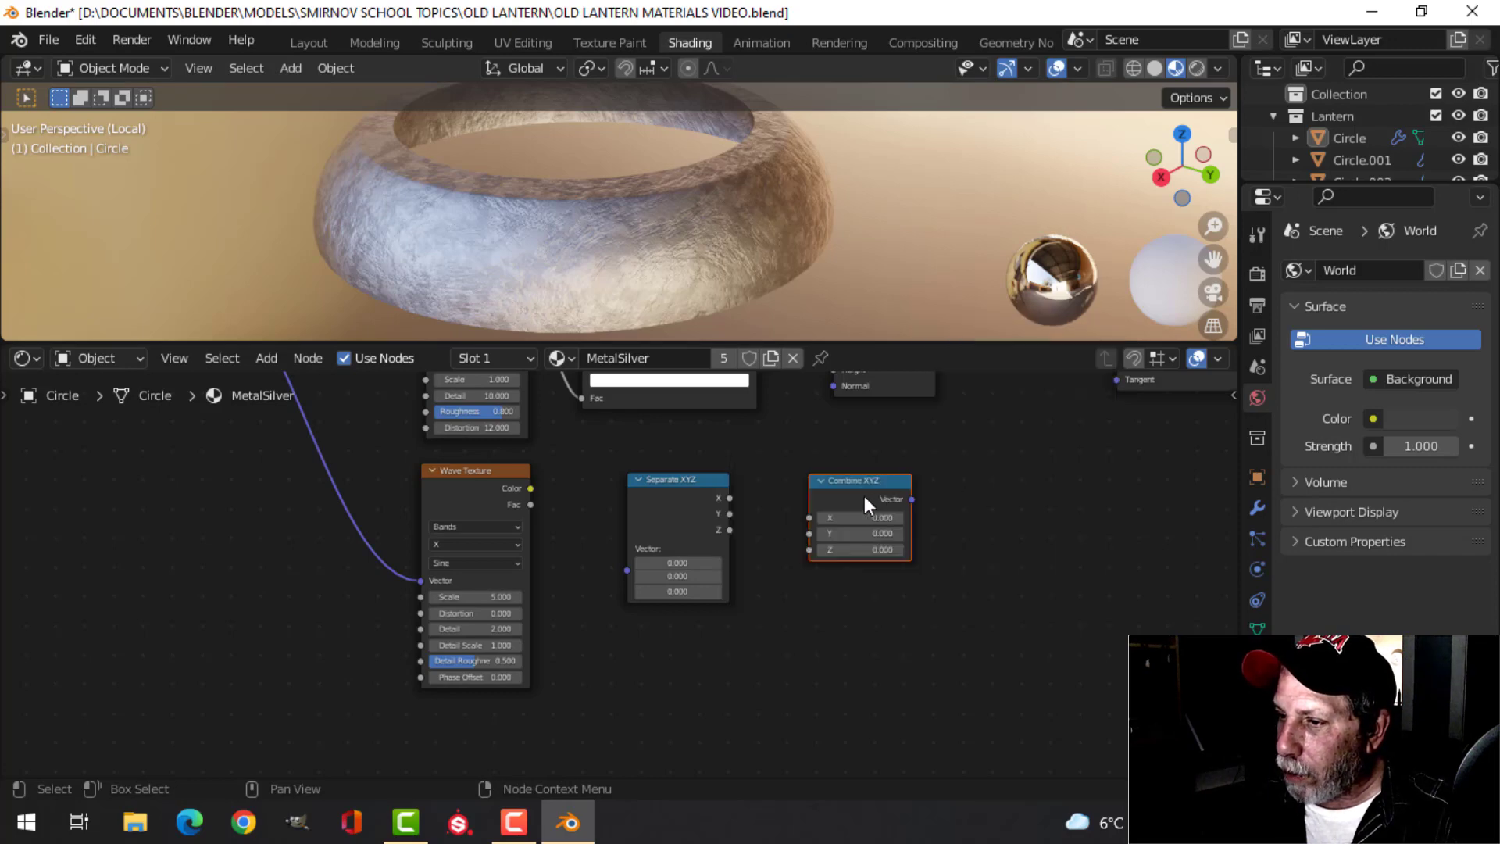
Link the X and Z outputs of Separate XYZ to the matching X and Z inputs of Combine XYZ
scroll(842, 626, "up", 3)
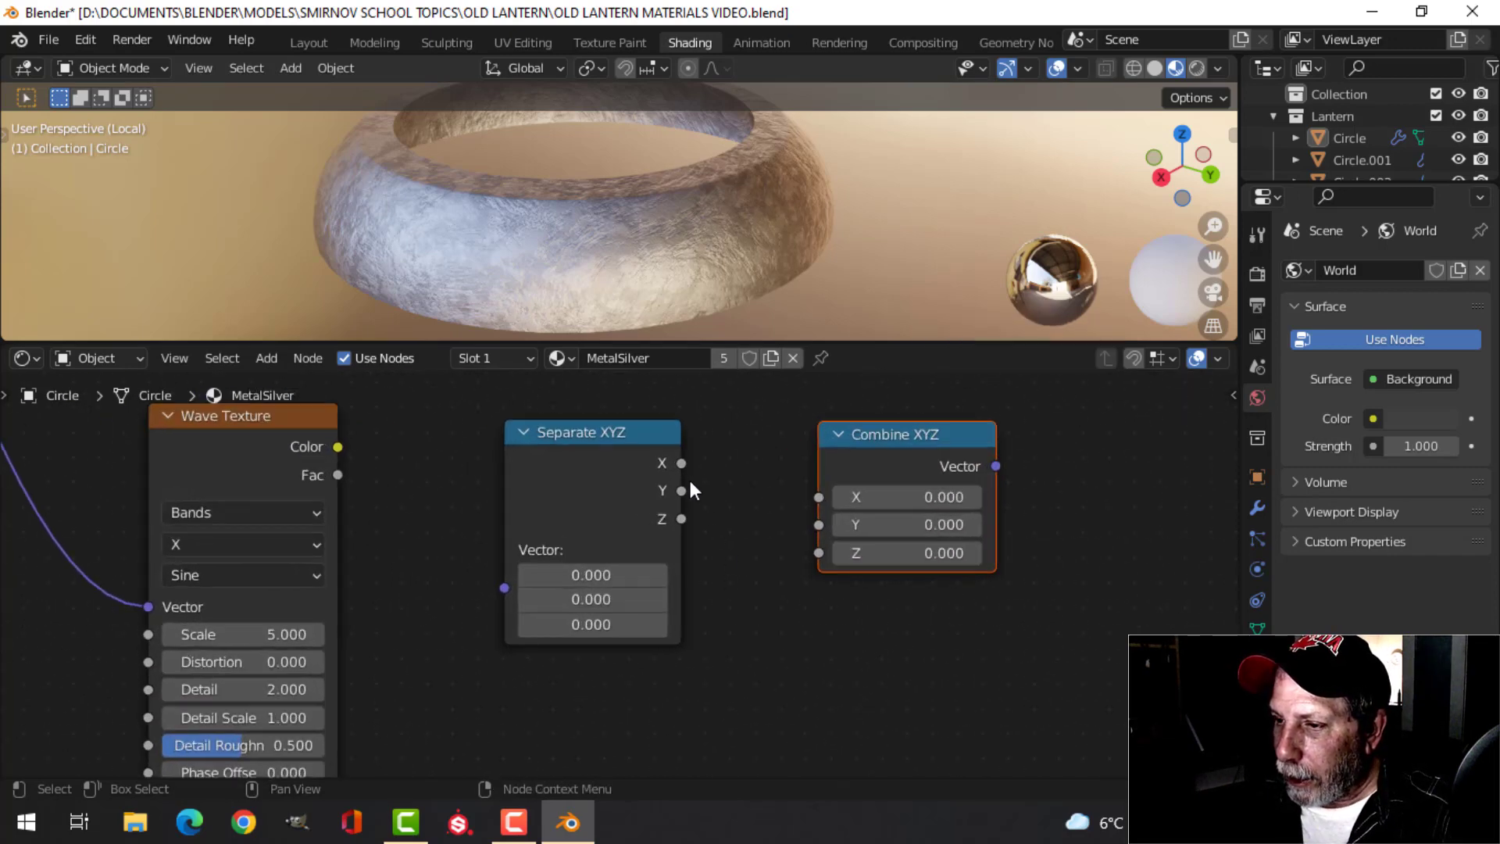
left_click_drag(681, 463, 819, 497)
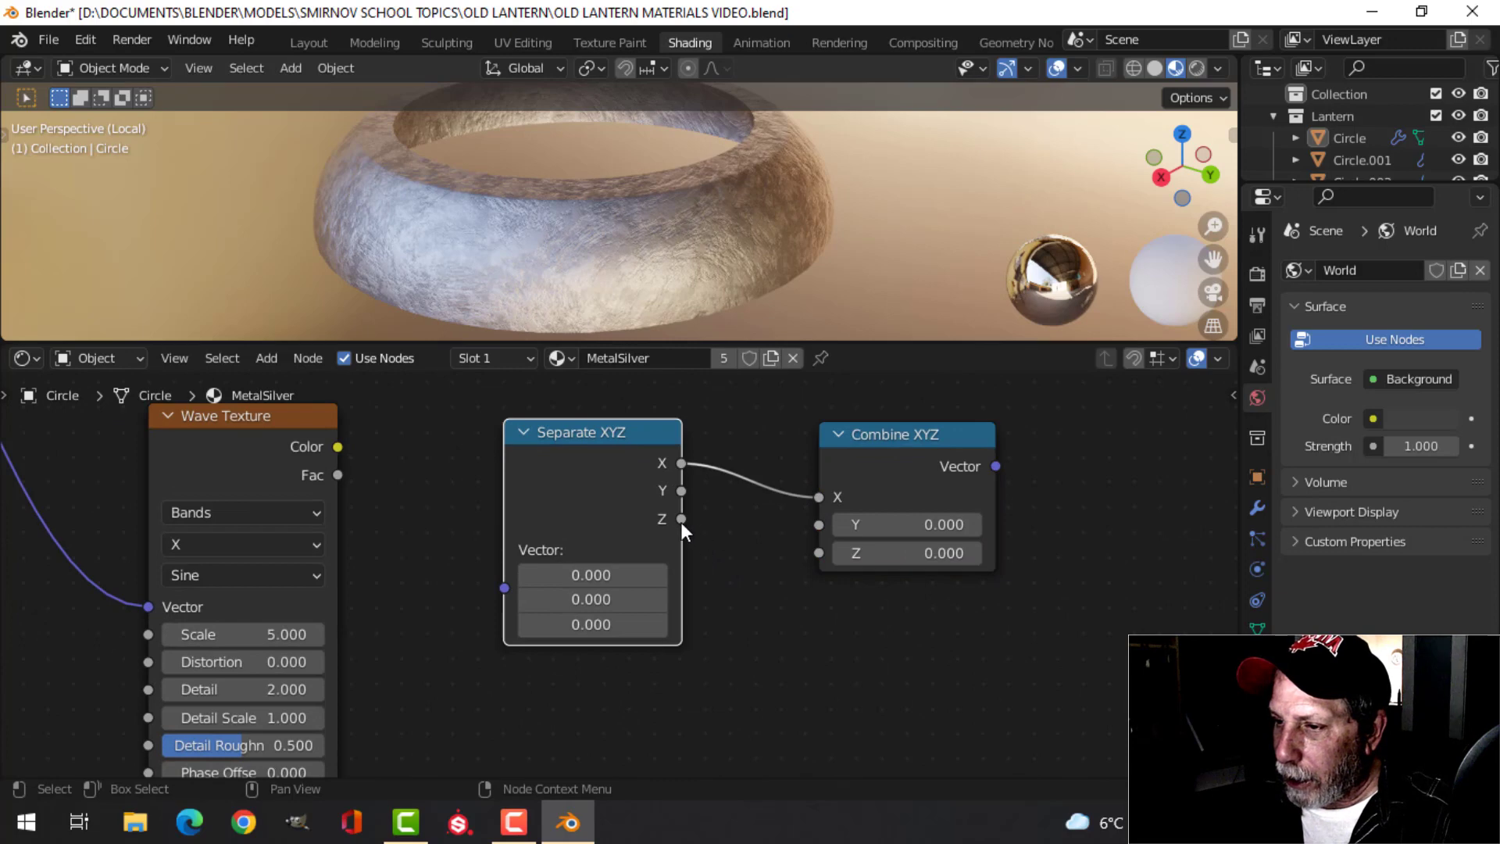
left_click_drag(681, 519, 819, 553)
scroll(842, 637, "down", 2)
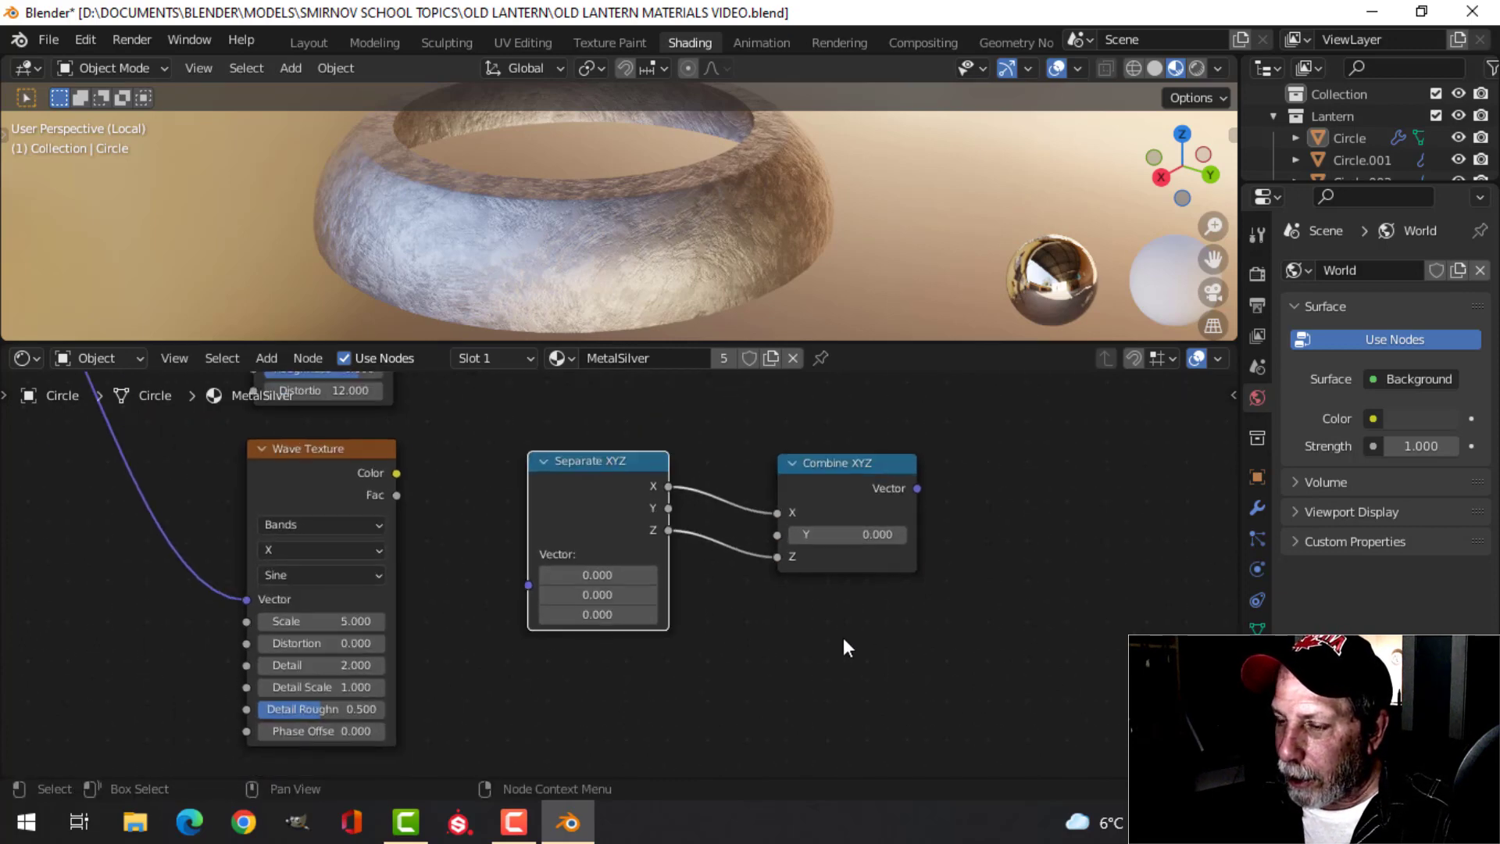
Add a Musgrave Texture node in the empty space beyond Combine XYZ
middle_click_drag(842, 638, 496, 663)
scroll(557, 606, "down", 3)
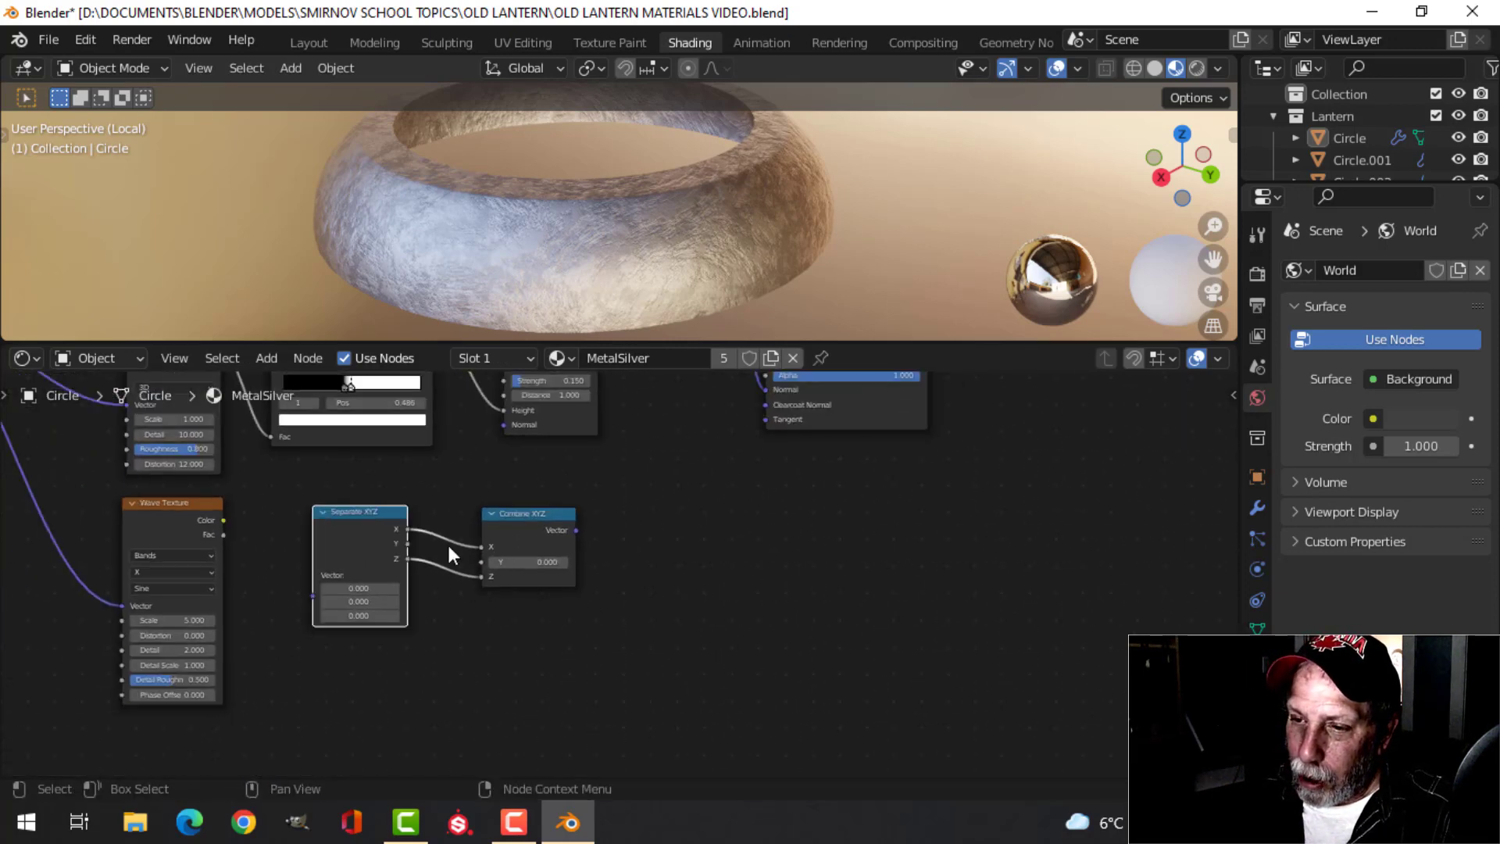
scroll(691, 539, "down", 1)
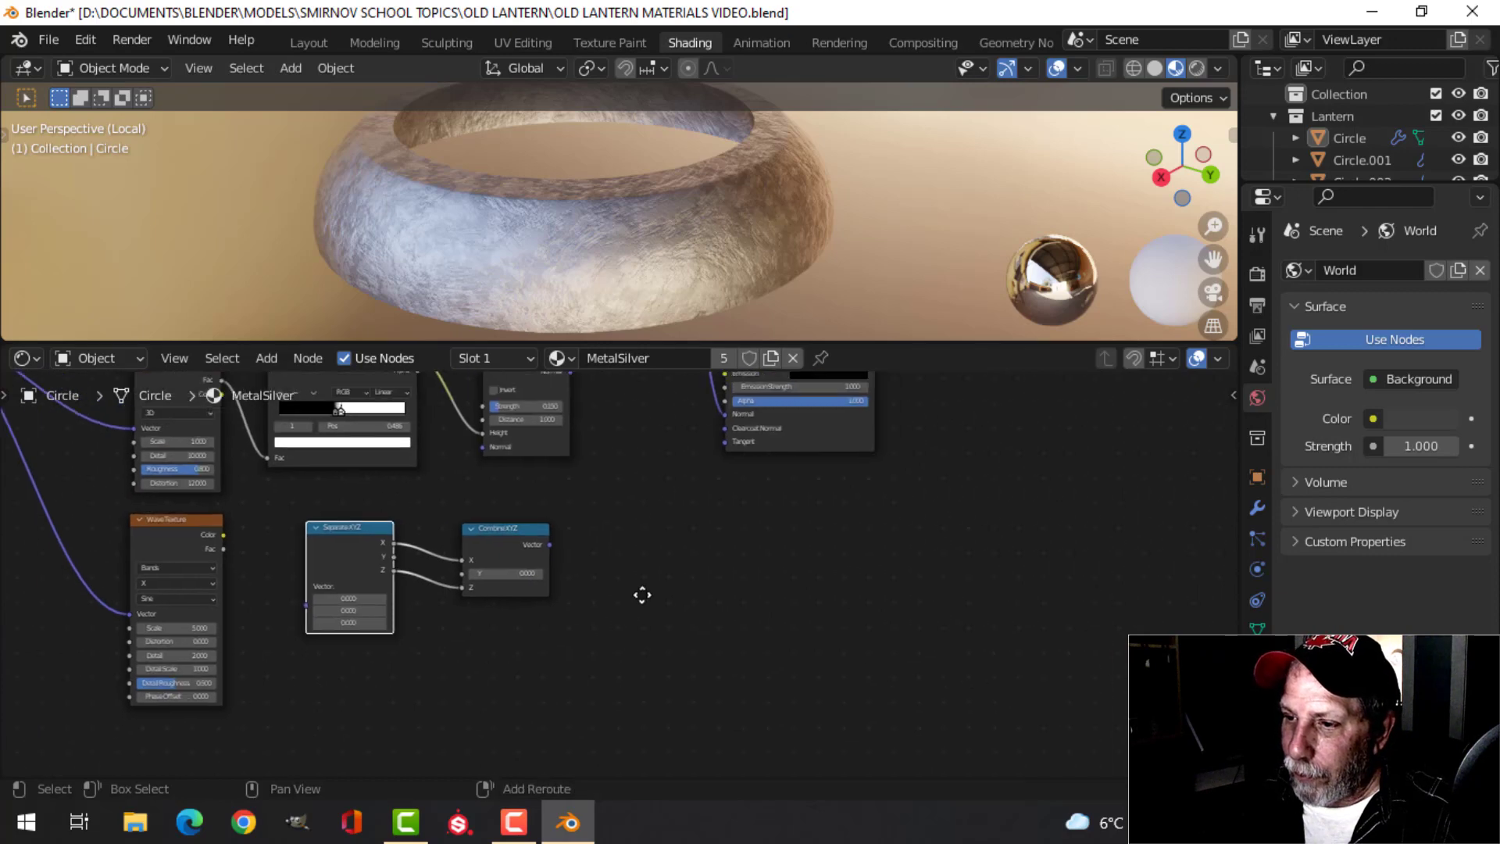
key("shift+a")
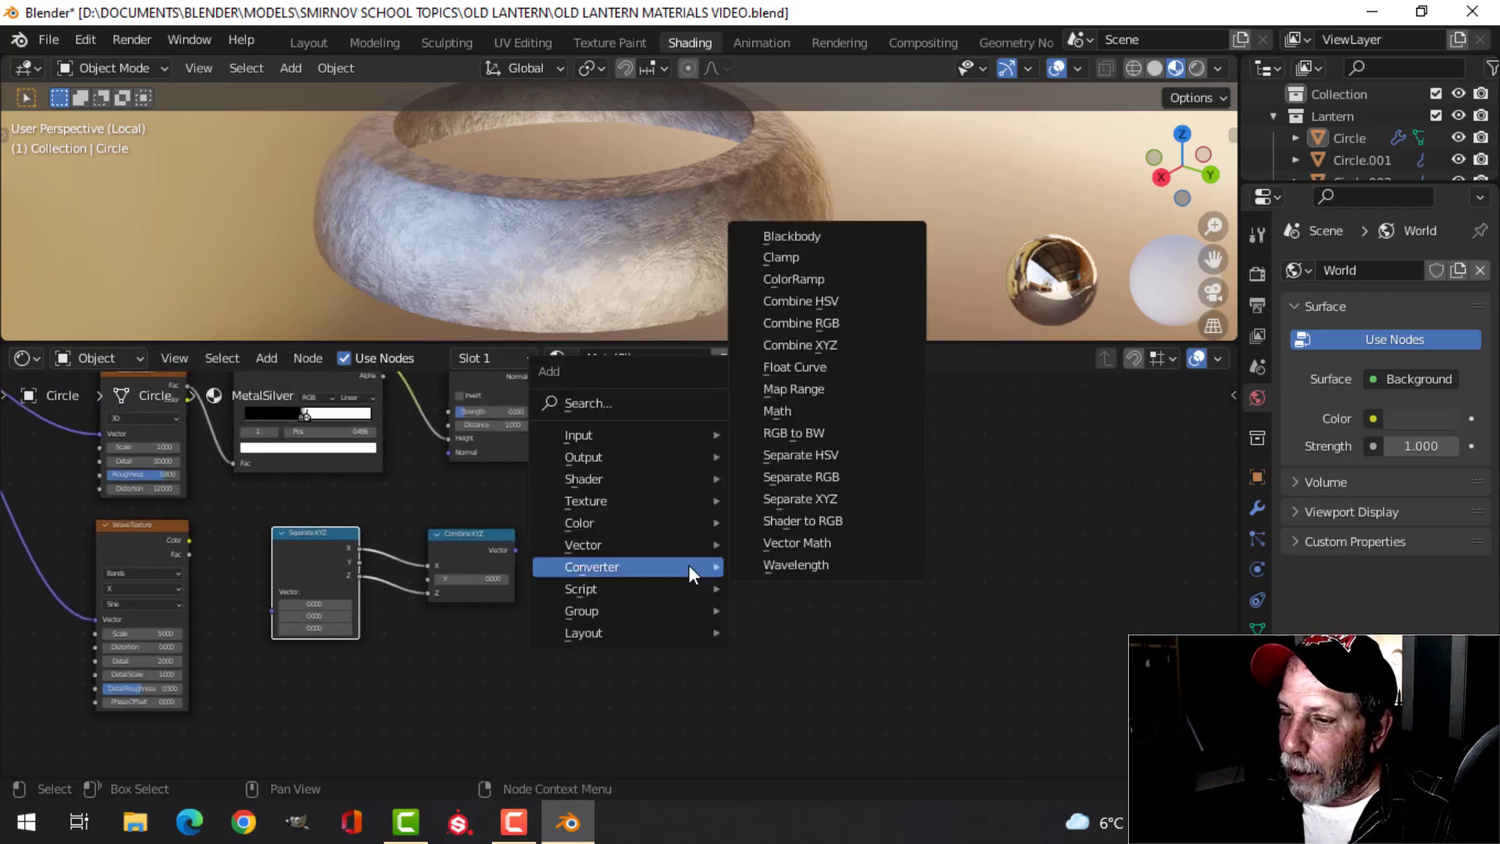
mouse_move(698, 500)
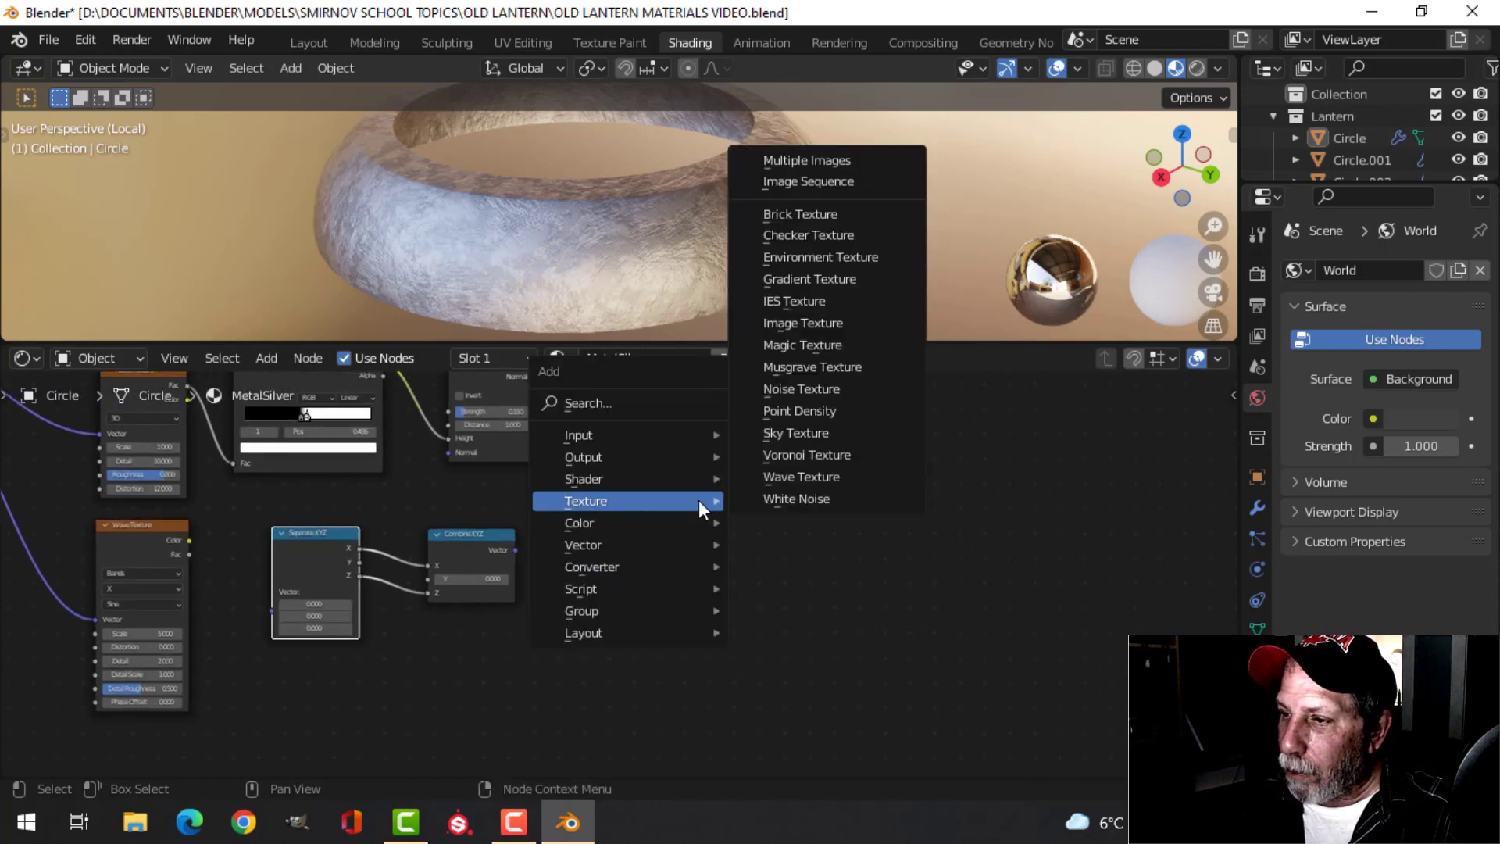
left_click(835, 367)
left_click(608, 517)
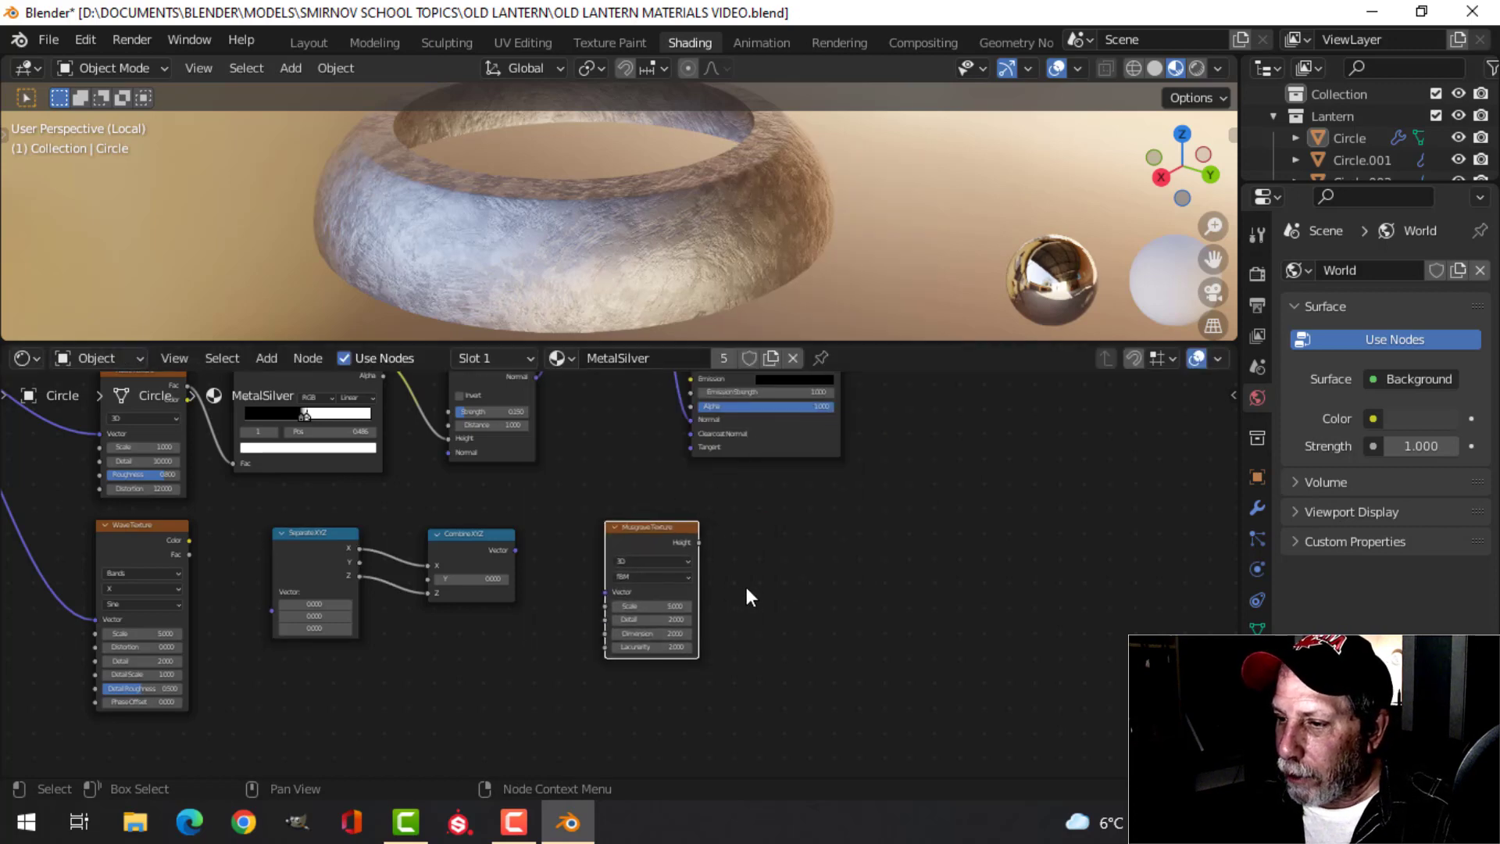
scroll(860, 625, "up", 2)
scroll(841, 644, "up", 1)
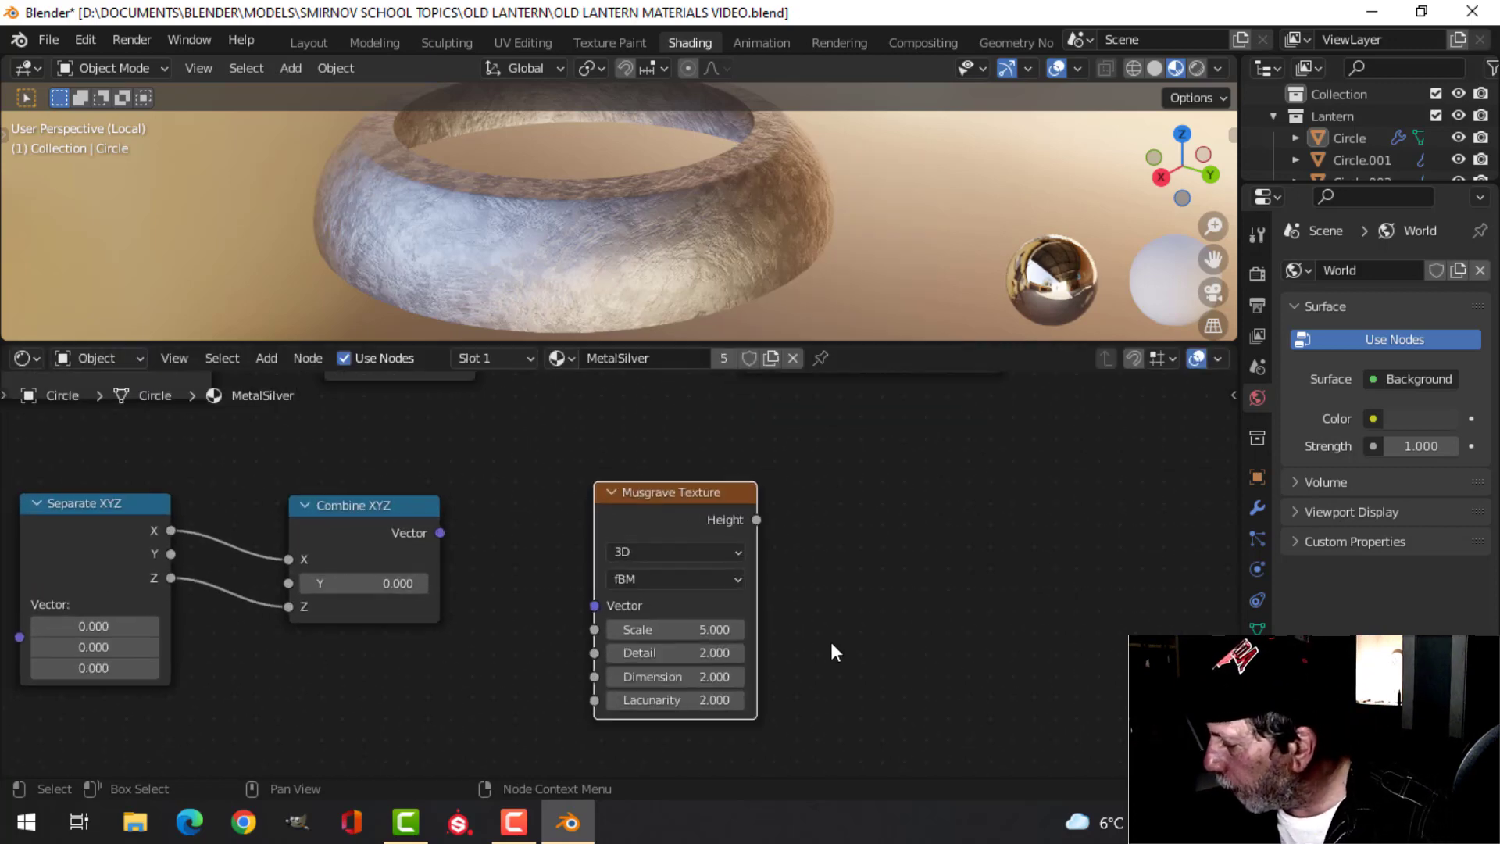
Preview the Musgrave Texture directly on the ring and set its Scale to 3
left_click(657, 489, "ctrl+shift")
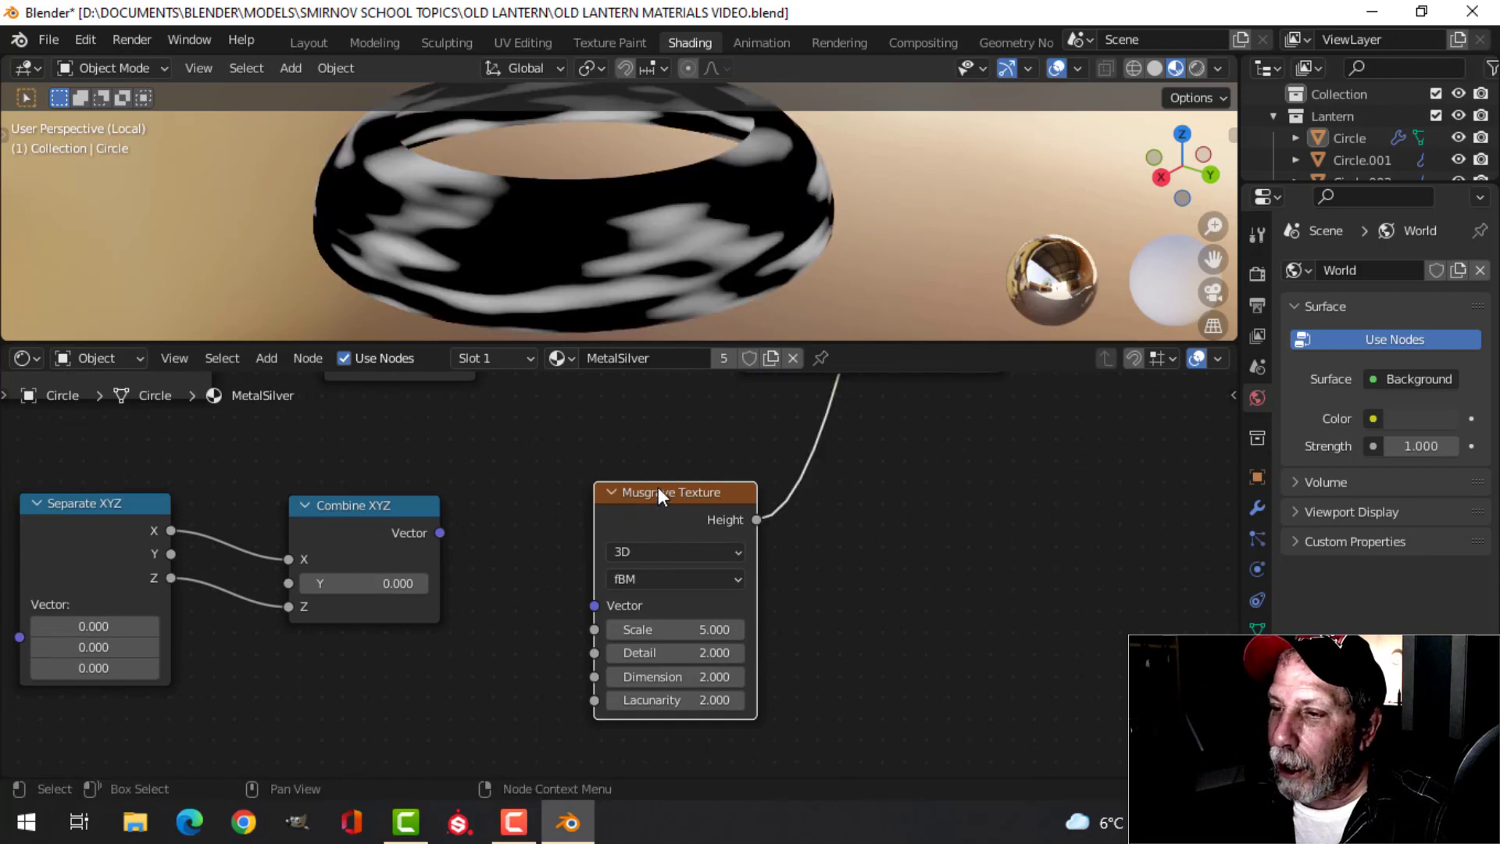
middle_click_drag(861, 585, 817, 589)
scroll(819, 590, "up", 3)
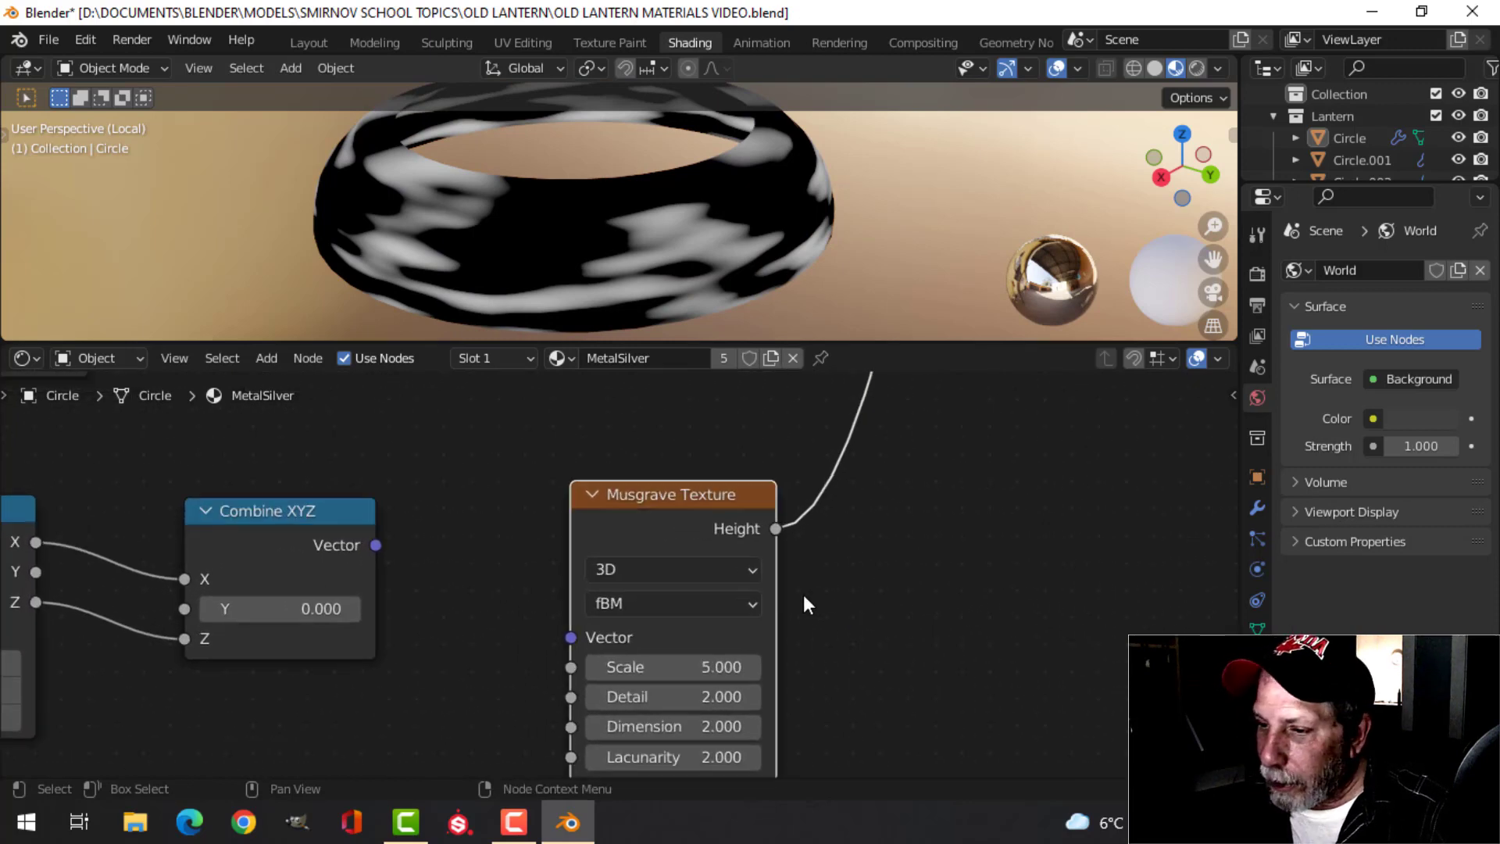
left_click(676, 681)
type("3")
key("Return")
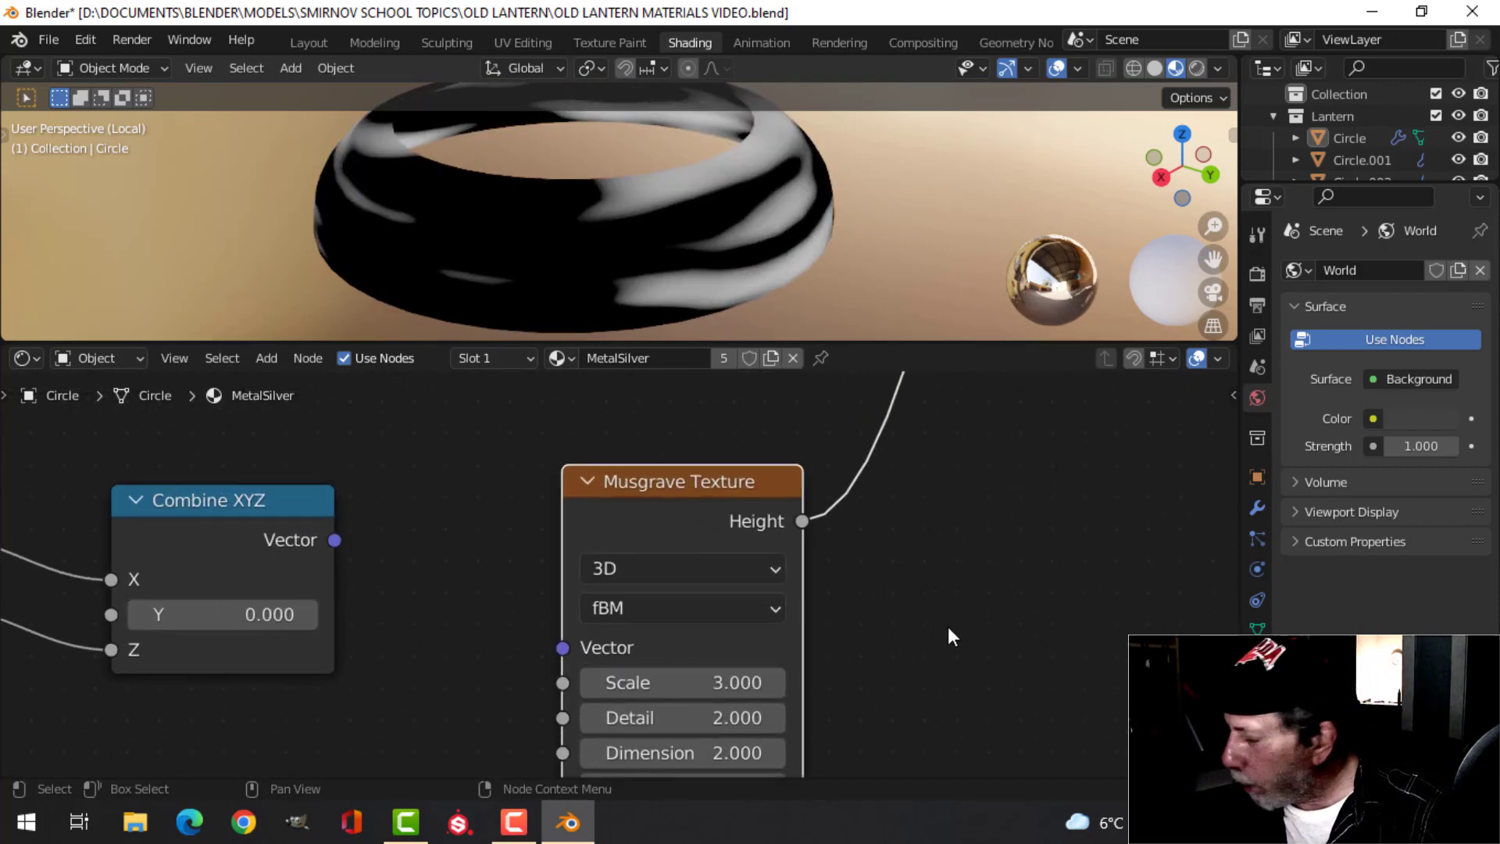
Set the Musgrave Texture's Detail to 14 and Dimension to 0.5, checking the pattern around the ring
left_click(676, 717)
type("14")
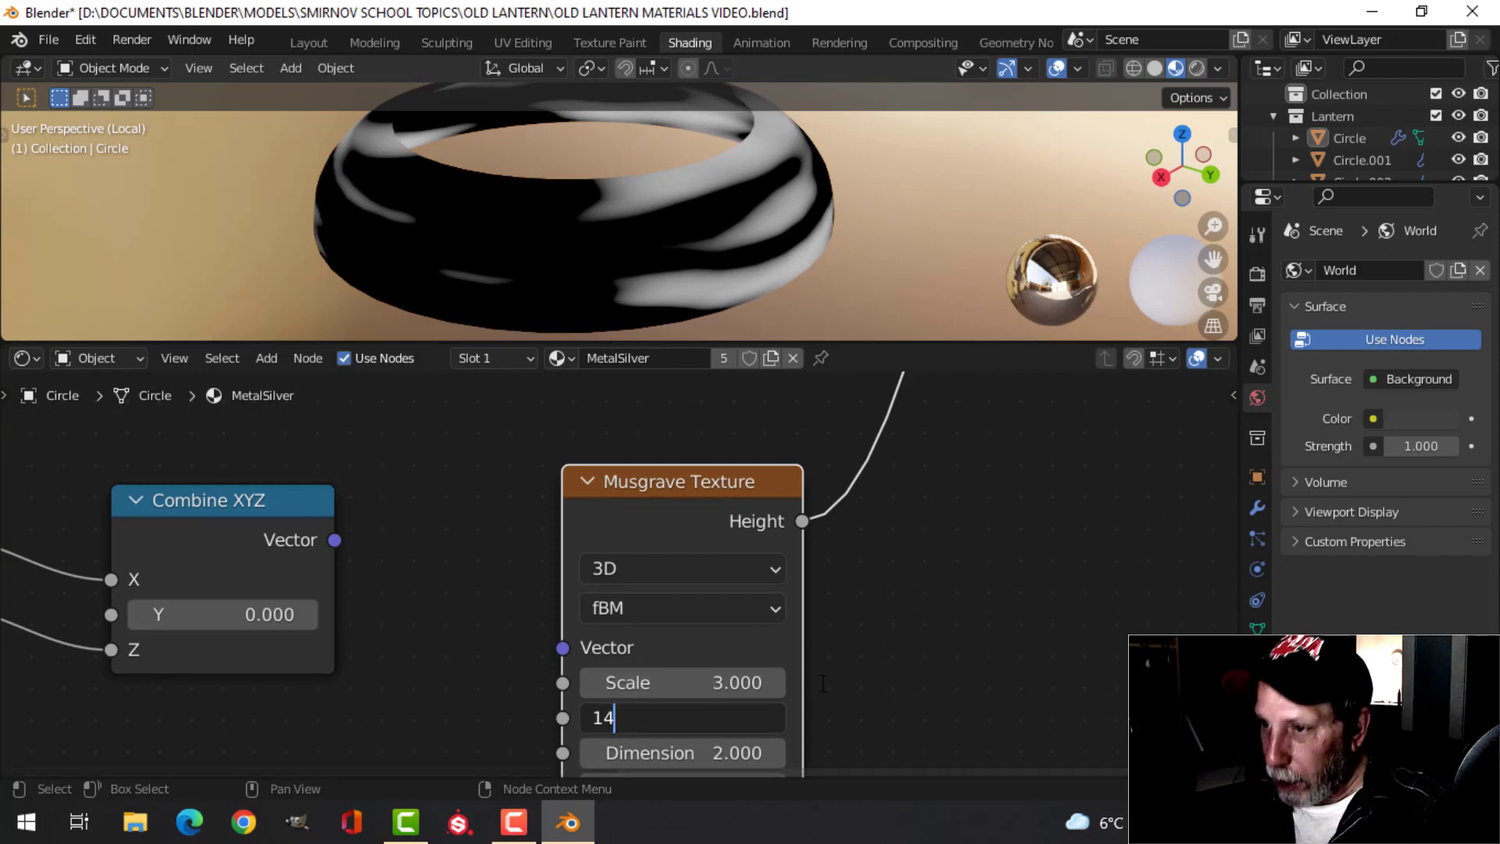
key("Return")
scroll(987, 630, "down", 1)
middle_click_drag(938, 636, 895, 601)
scroll(902, 626, "up", 2)
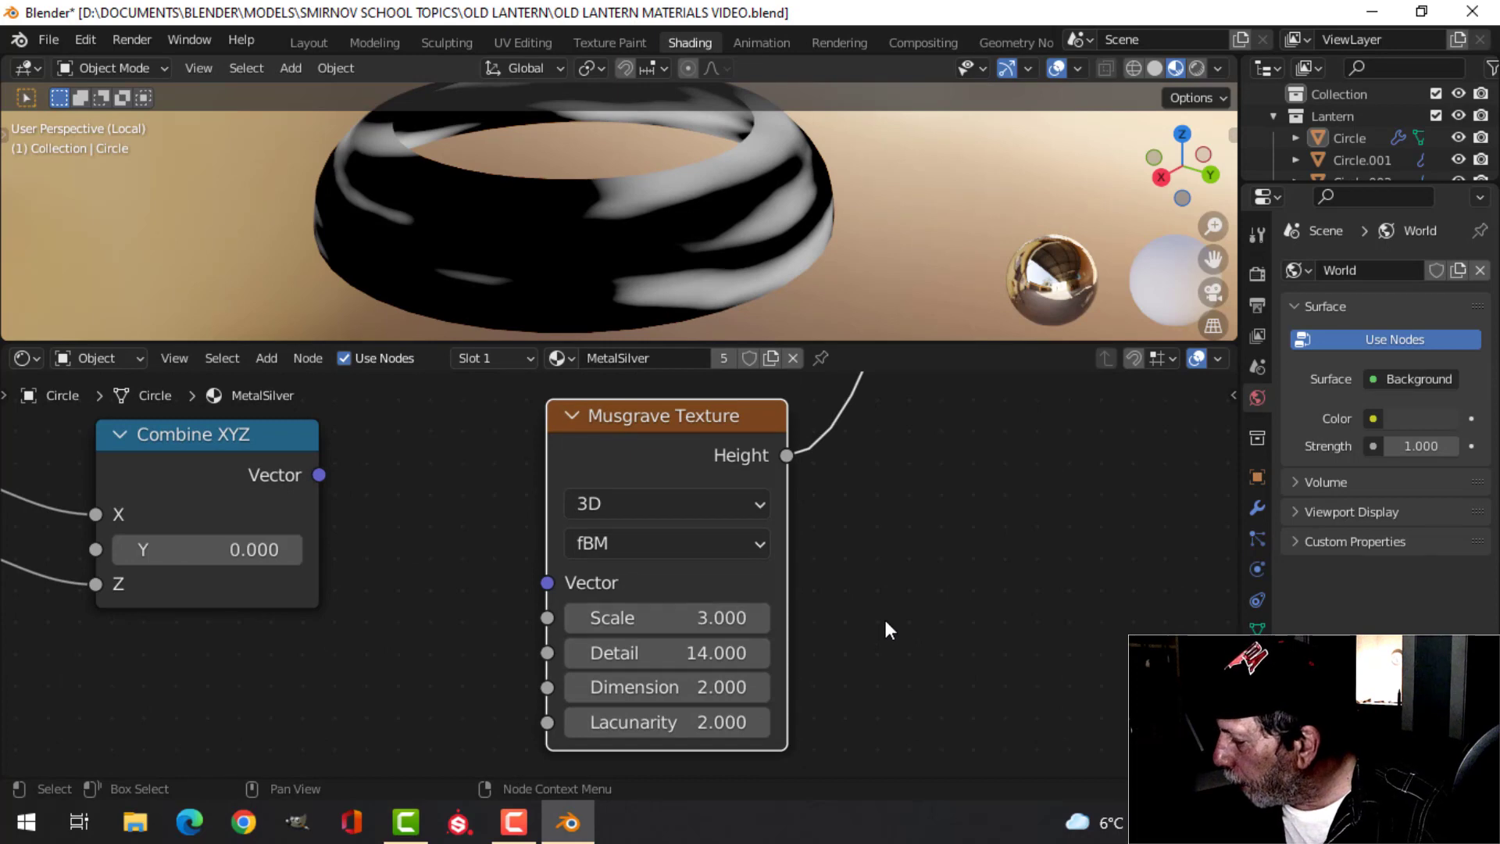
scroll(883, 616, "up", 1)
left_click(774, 702)
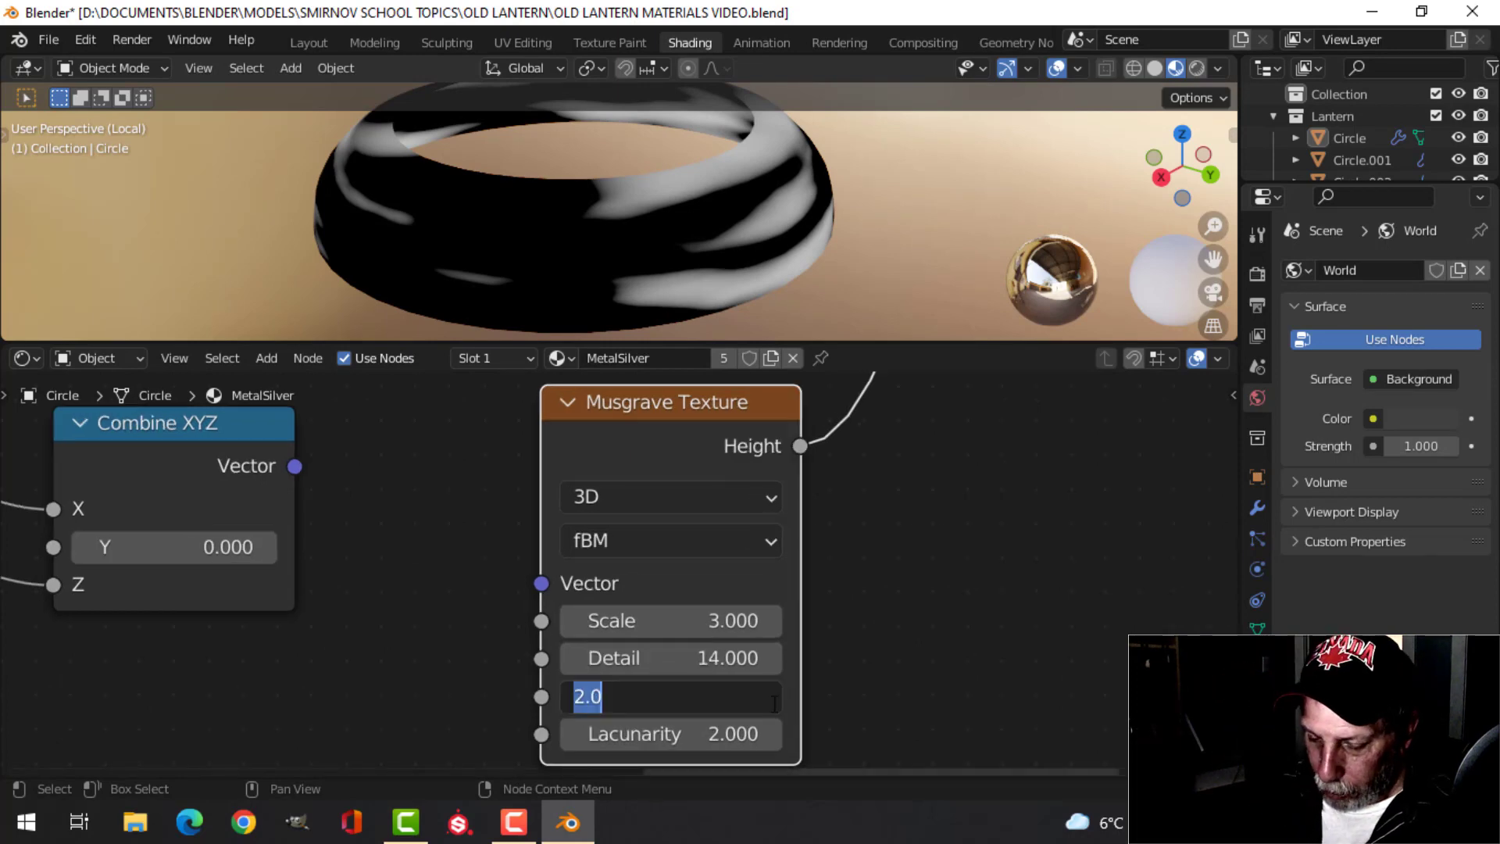
type("0.5")
key("Return")
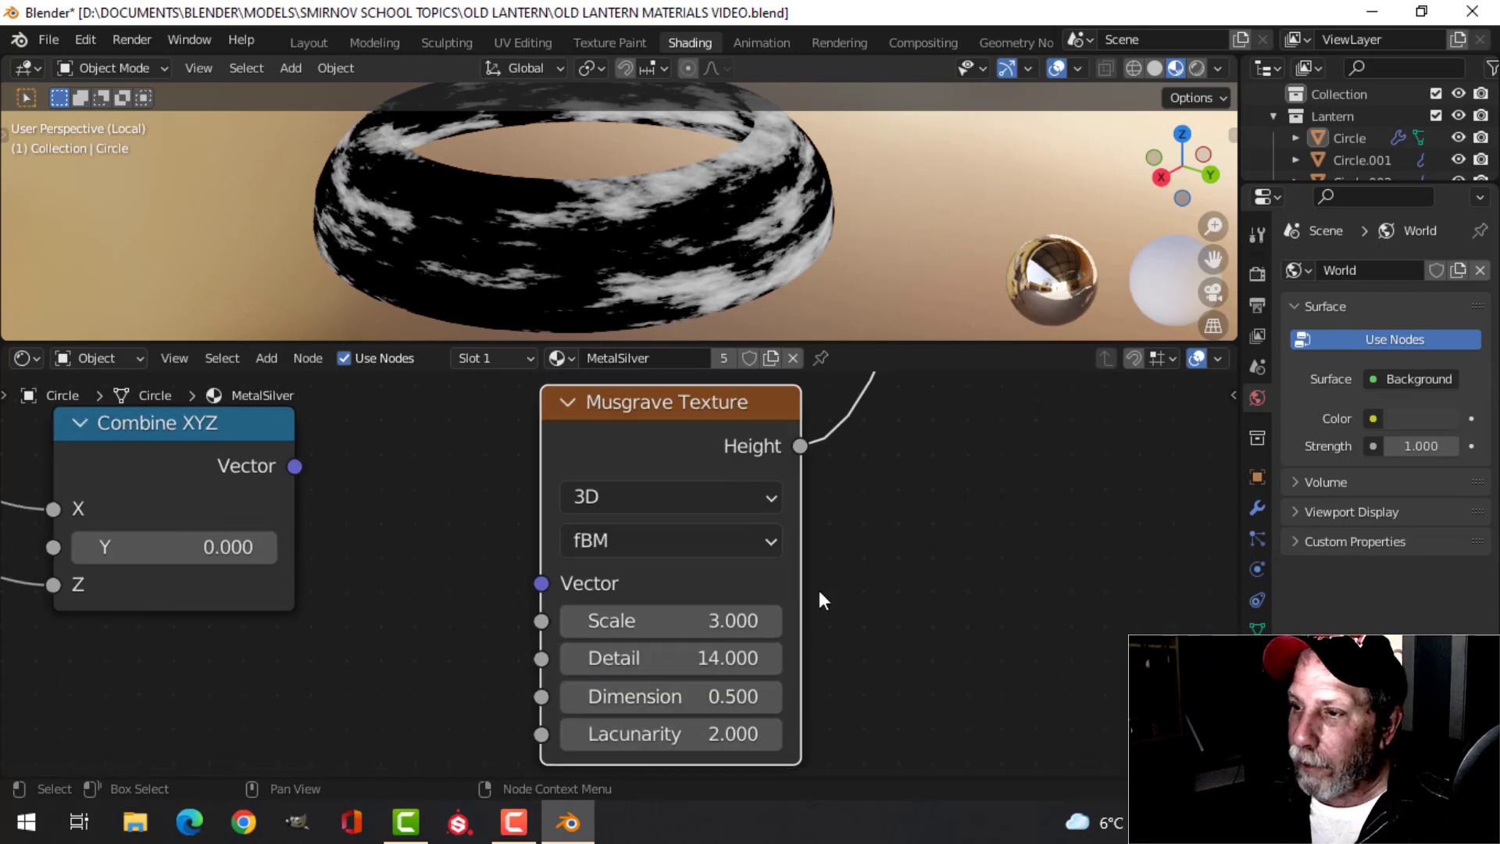
scroll(713, 242, "down", 3)
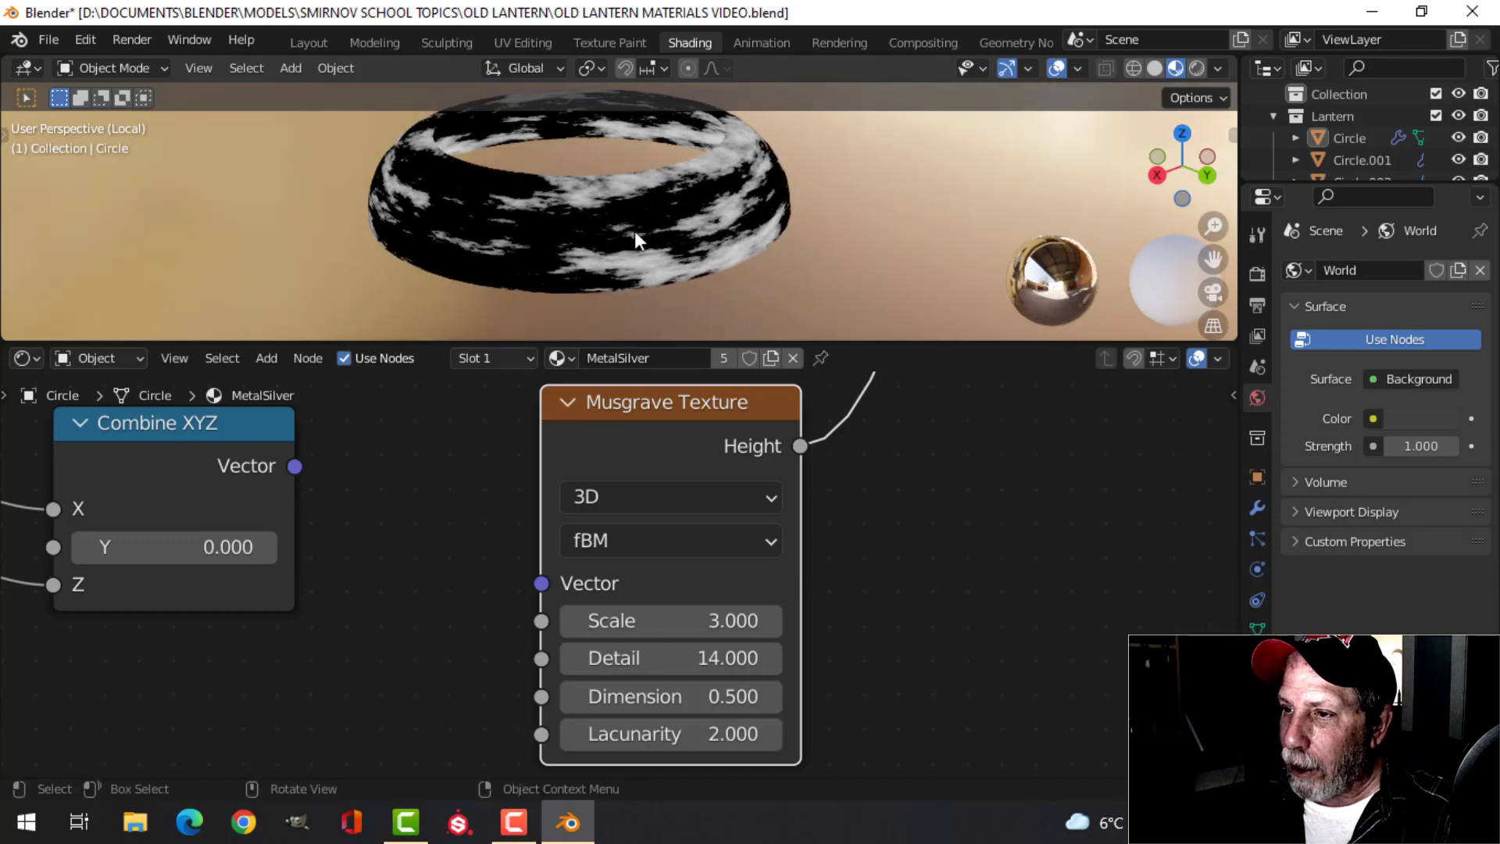
middle_click_drag(626, 223, 696, 195)
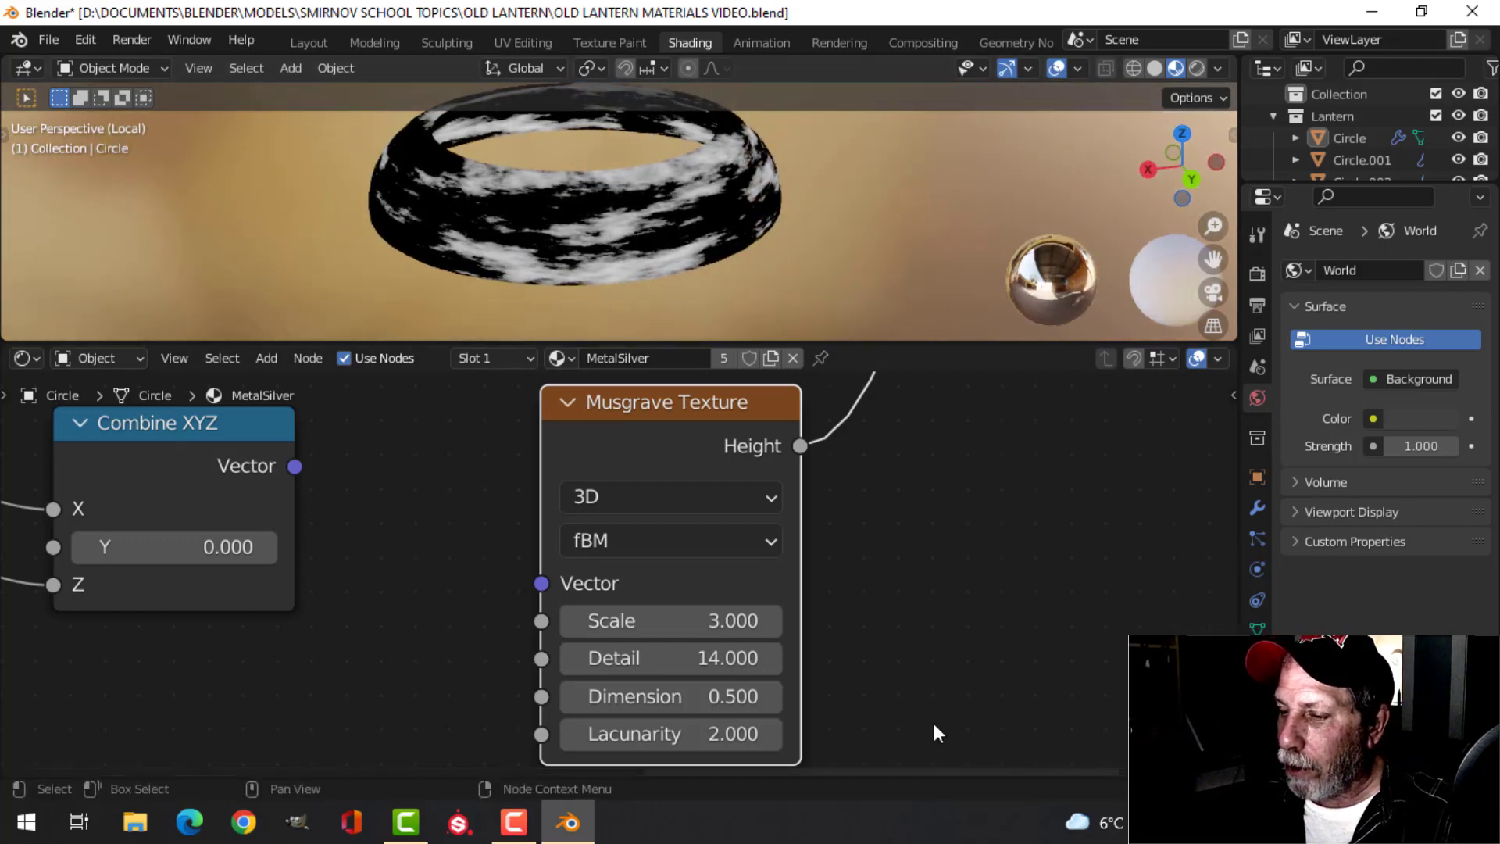
Link the lower Wave Texture's Color to Combine XYZ's Y input, and Combine XYZ's Vector output to the Musgrave Texture's Vector input
scroll(931, 719, "down", 1)
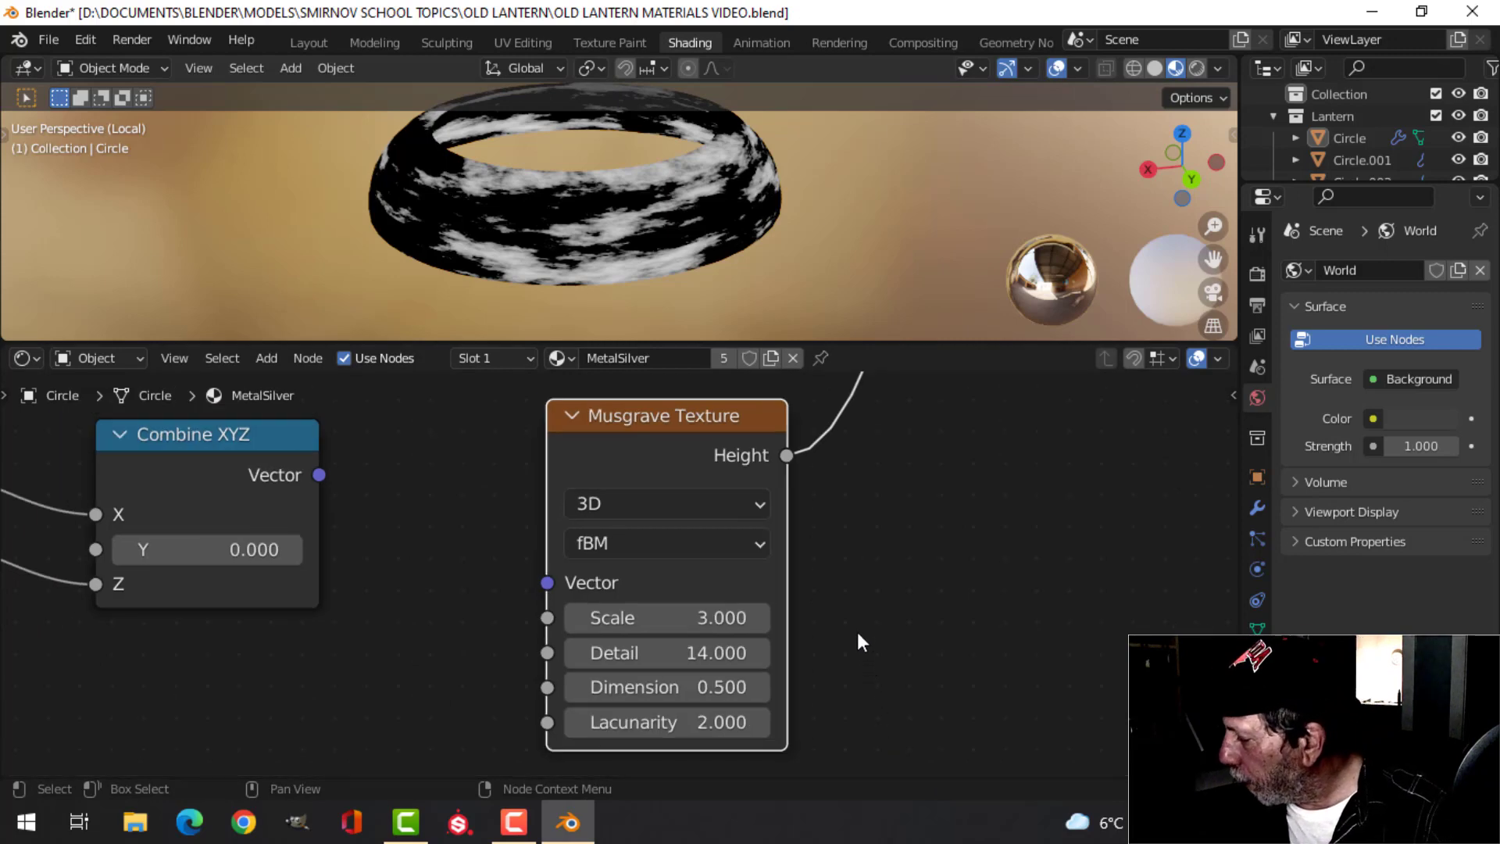
scroll(817, 600, "down", 1)
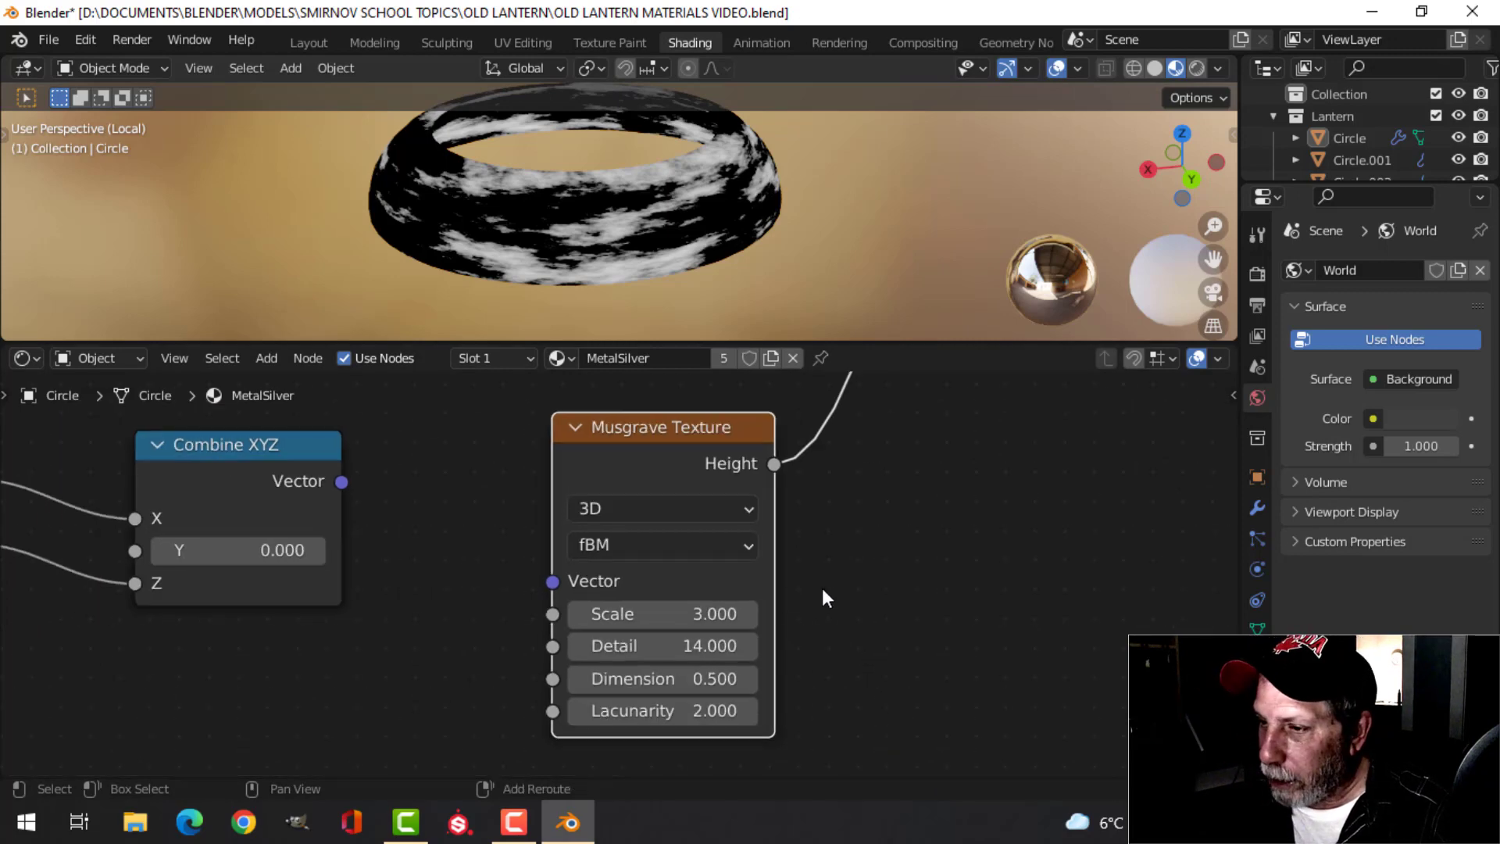
middle_click_drag(822, 587, 925, 612)
scroll(610, 623, "up", 1)
middle_click_drag(508, 620, 737, 616)
scroll(726, 622, "down", 3)
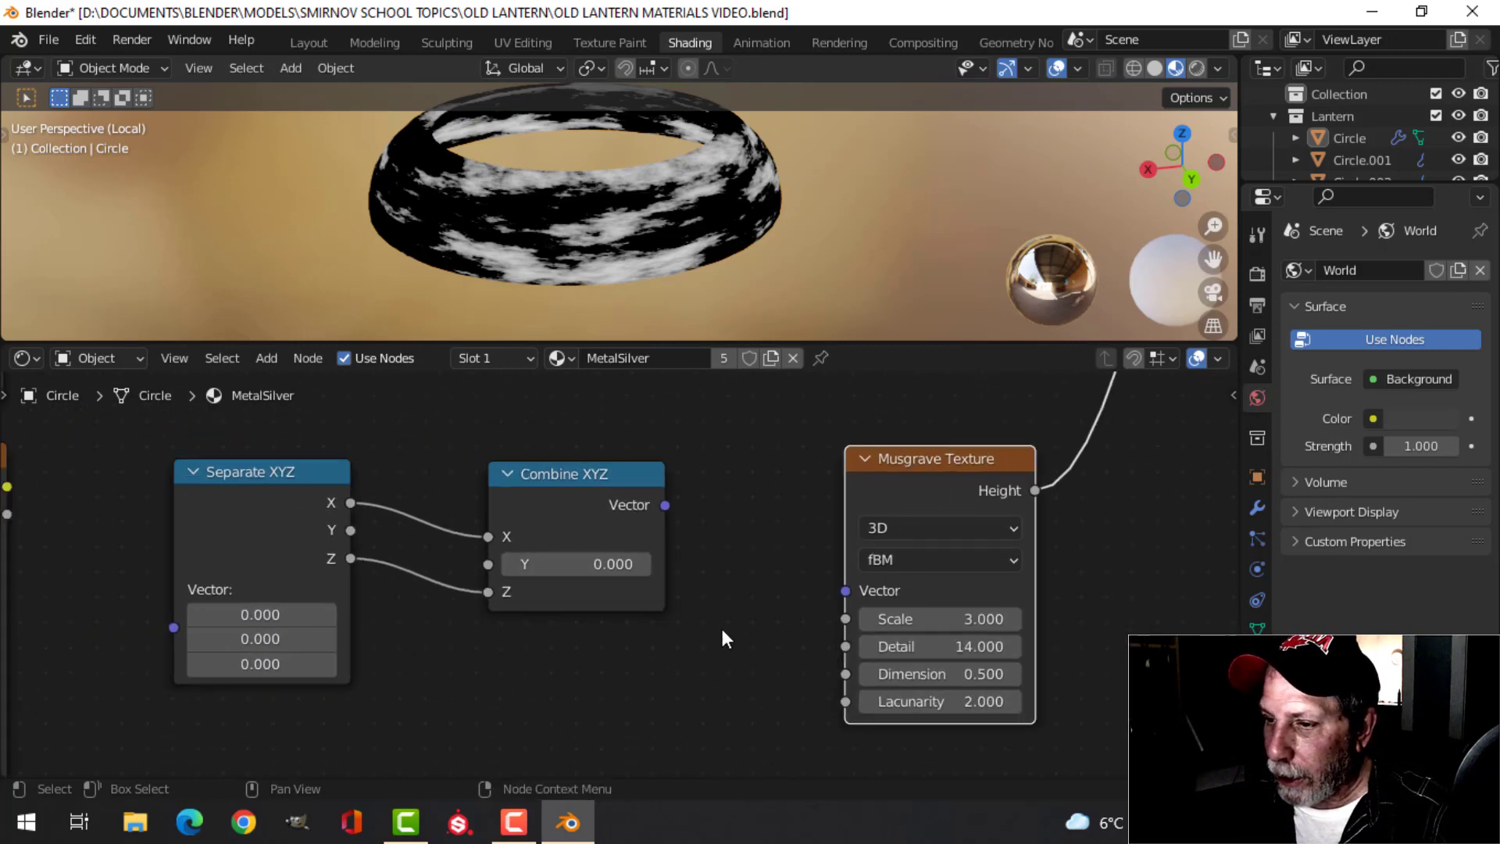
middle_click_drag(582, 669, 691, 668)
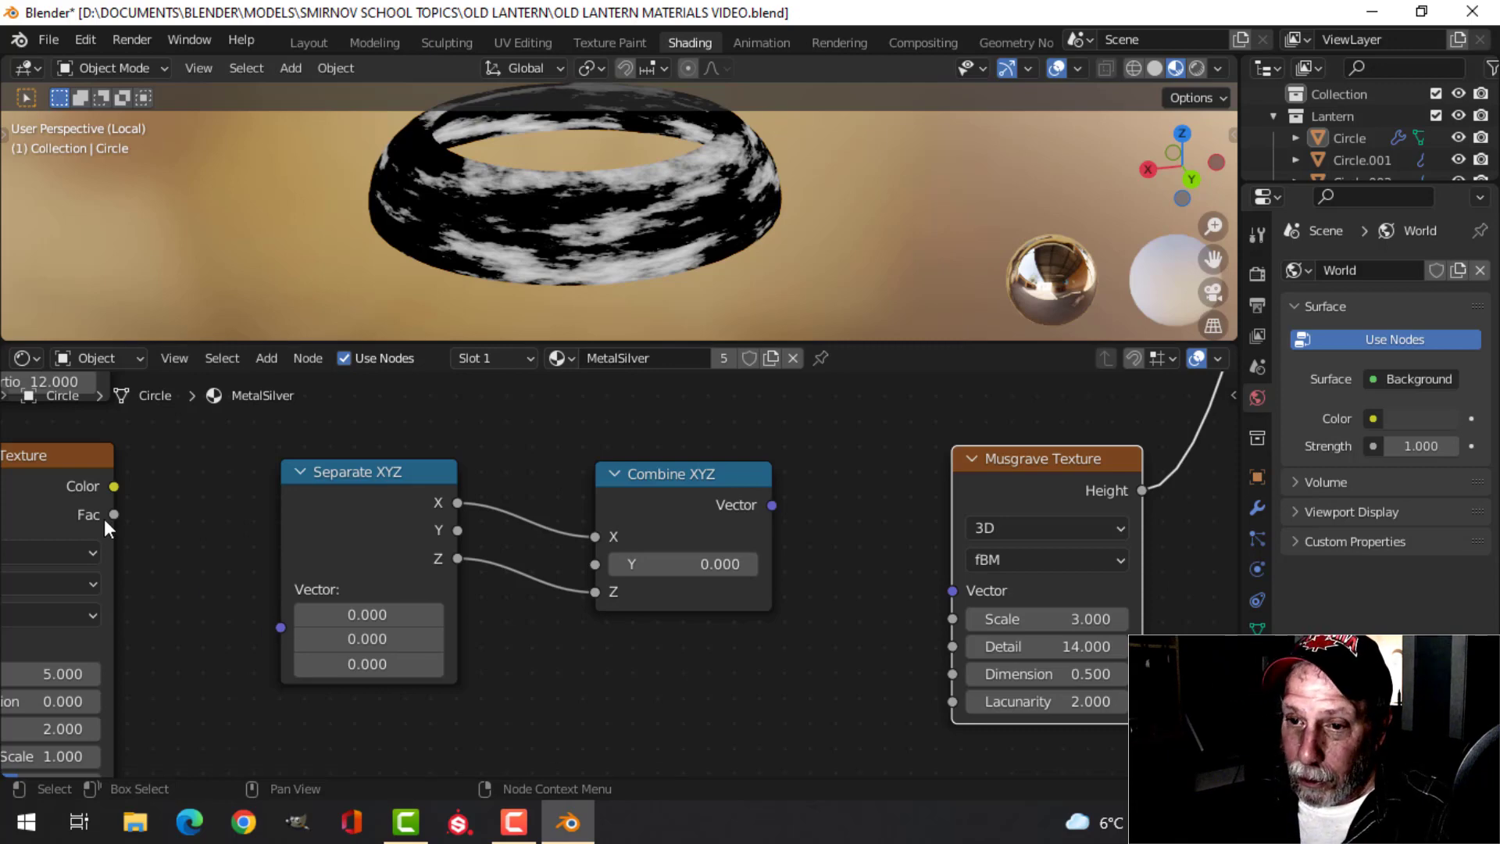
left_click_drag(114, 486, 600, 567)
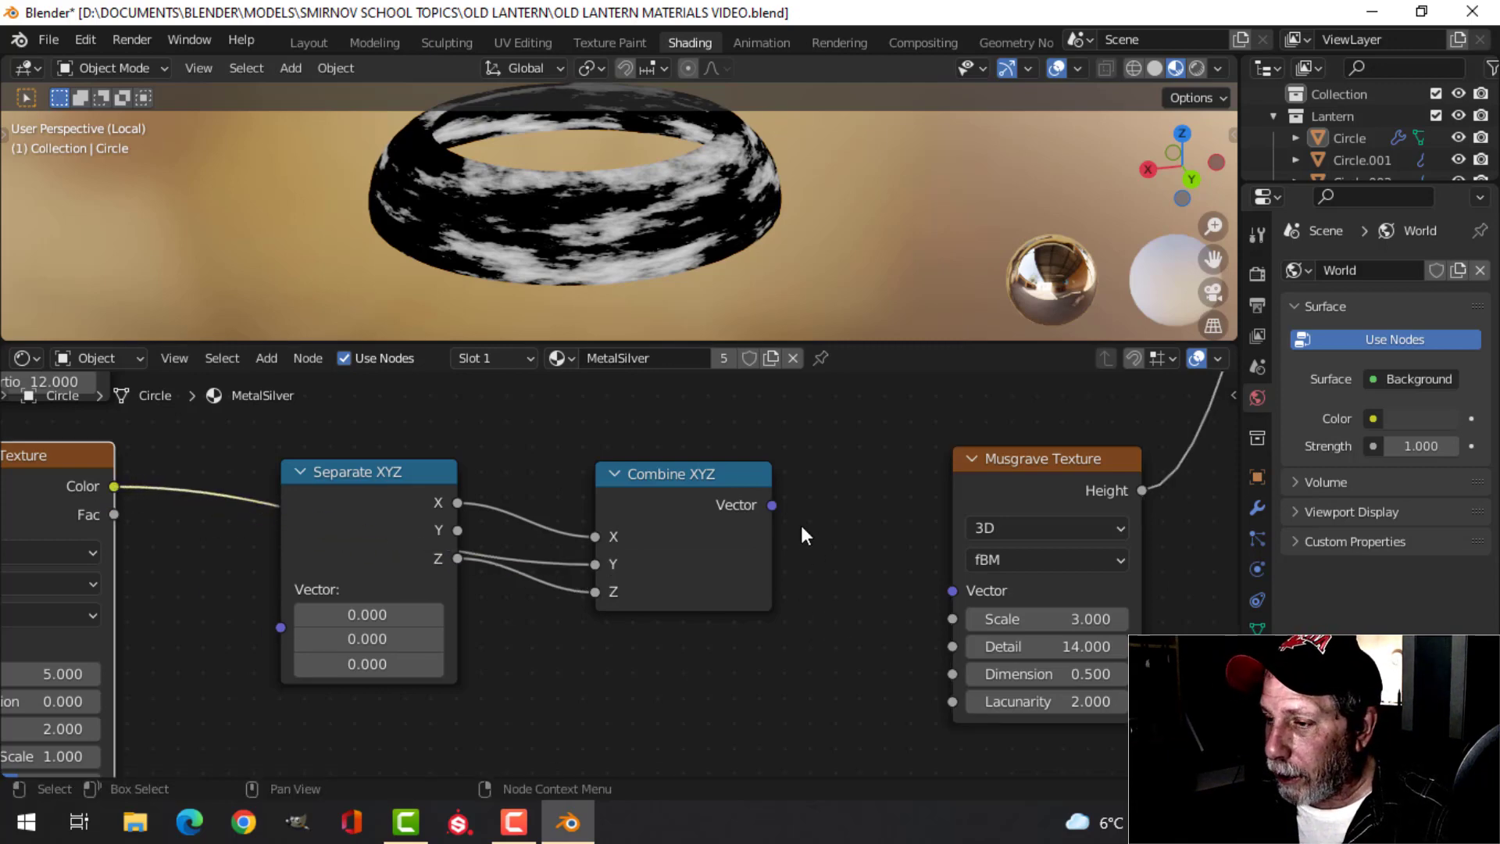
left_click_drag(772, 506, 952, 590)
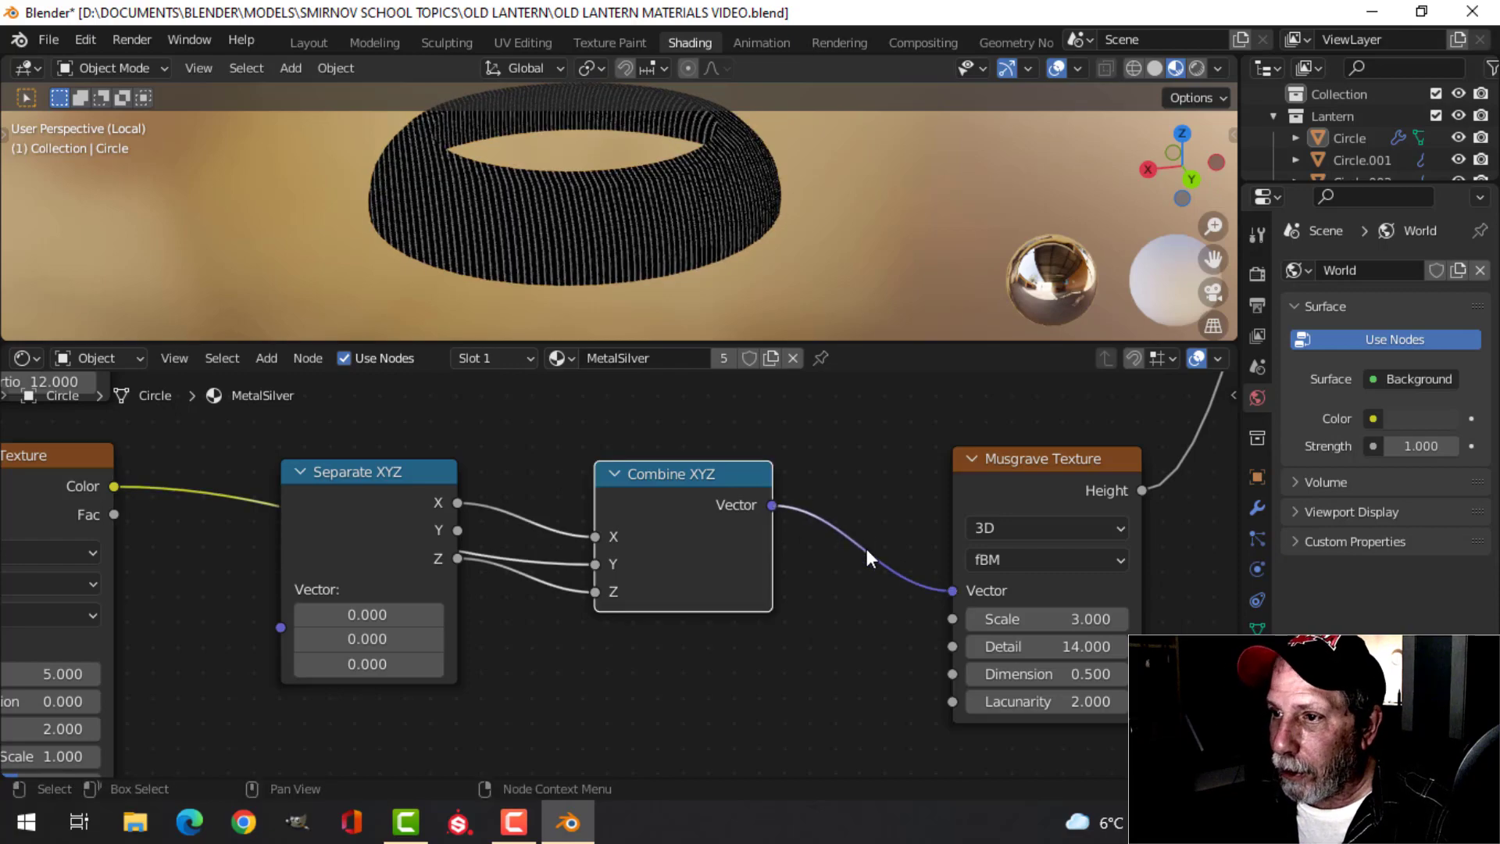
mouse_move(730, 255)
middle_mouse_down()
mouse_move(621, 289)
mouse_move(686, 199)
mouse_move(700, 222)
mouse_move(661, 213)
mouse_move(721, 241)
middle_mouse_up()
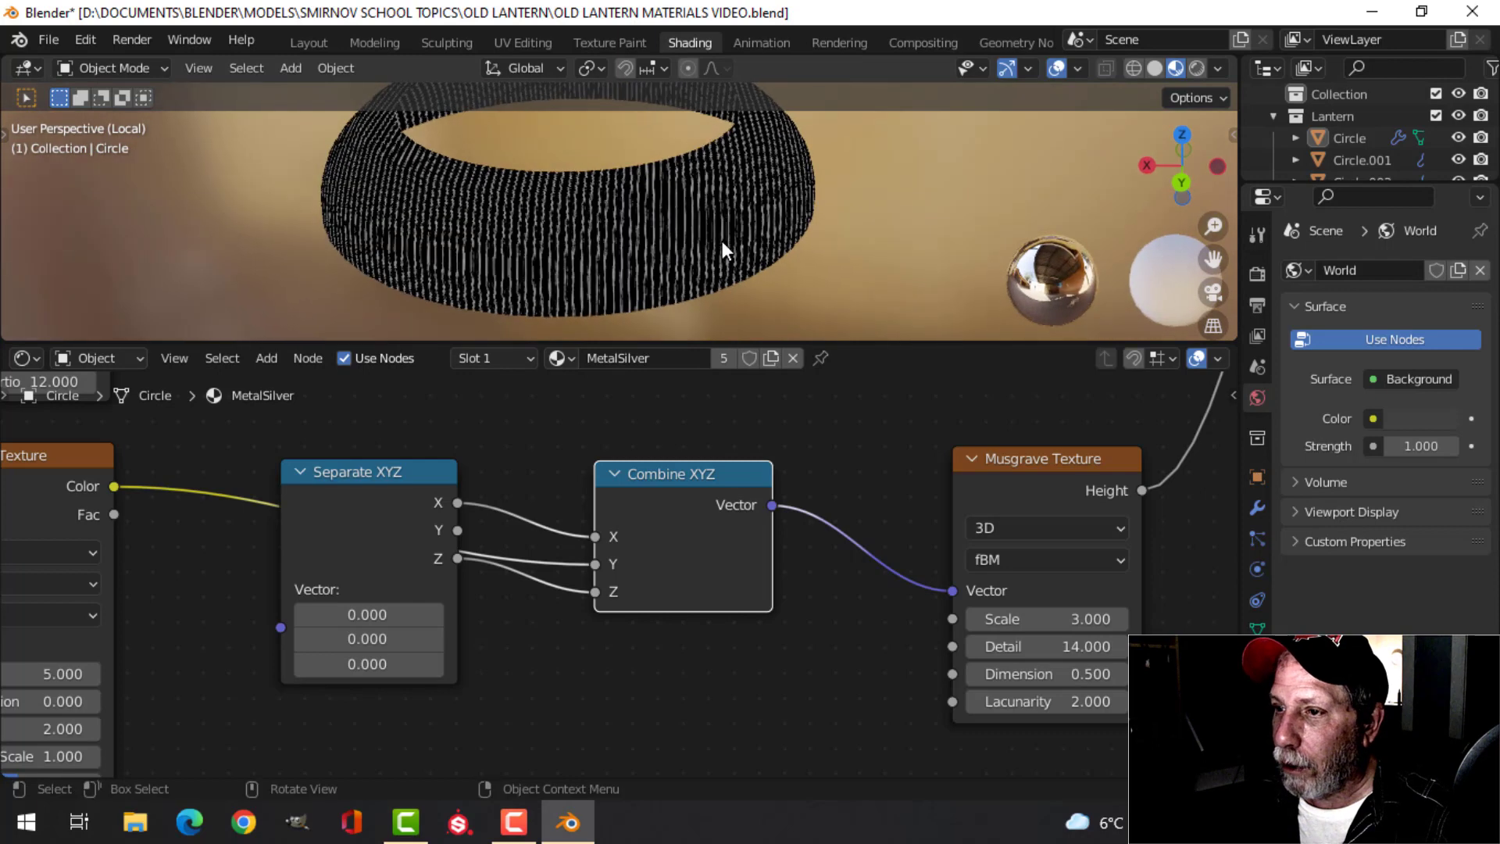
scroll(722, 240, "down", 3)
Add a ColorRamp node after the Musgrave Texture, inserted on its Height link so that it receives the Height as Fac
scroll(891, 565, "down", 2)
middle_click_drag(1134, 523, 1033, 528)
scroll(935, 555, "down", 4)
middle_click_drag(942, 583, 654, 588)
scroll(916, 594, "up", 2)
scroll(581, 531, "down", 1)
scroll(627, 545, "down", 1)
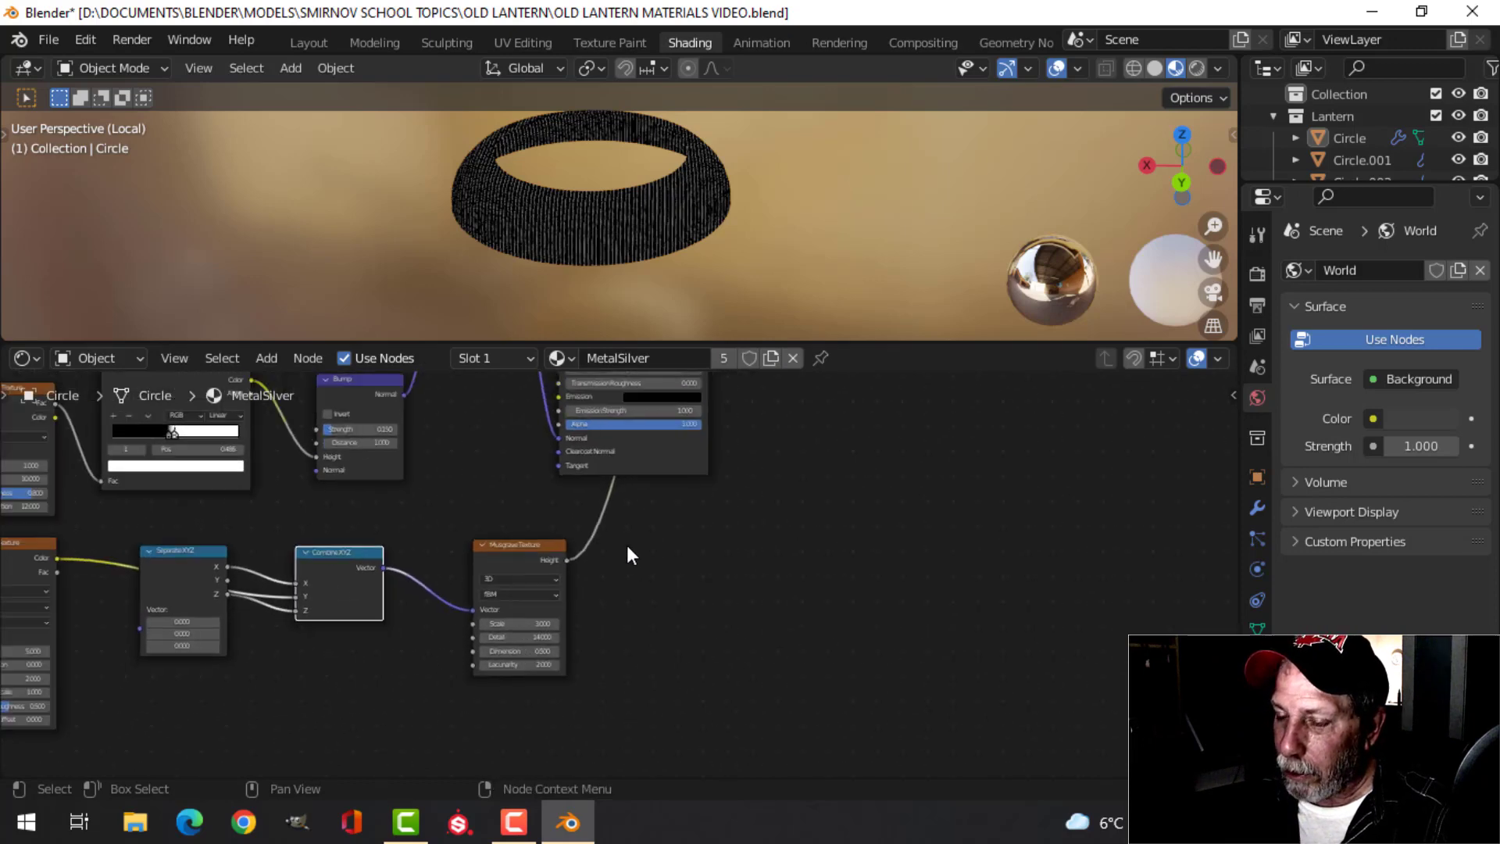
scroll(688, 568, "down", 1)
key("shift+a")
mouse_move(634, 622)
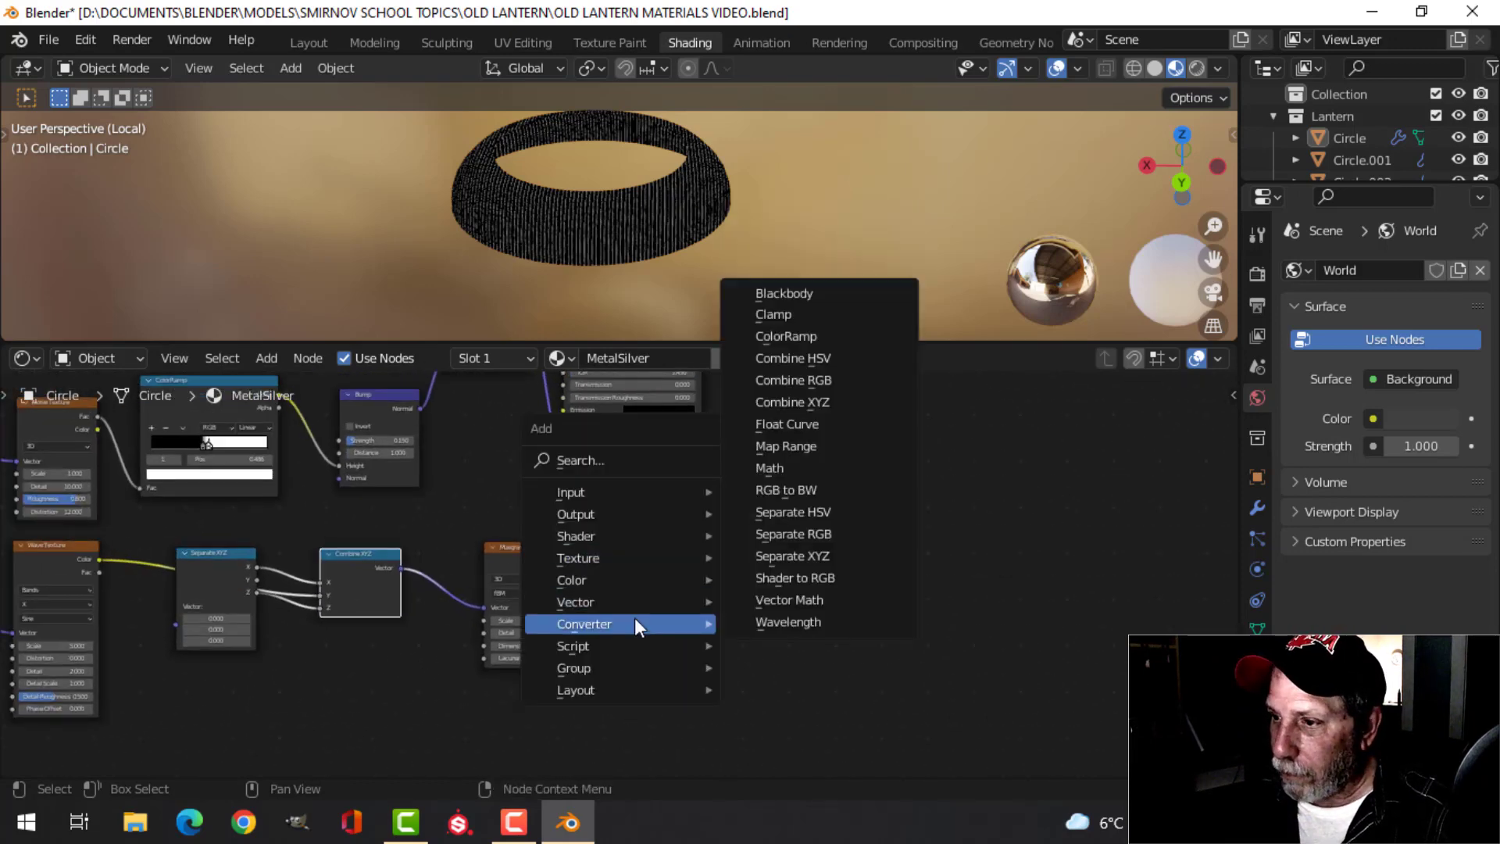
left_click(830, 336)
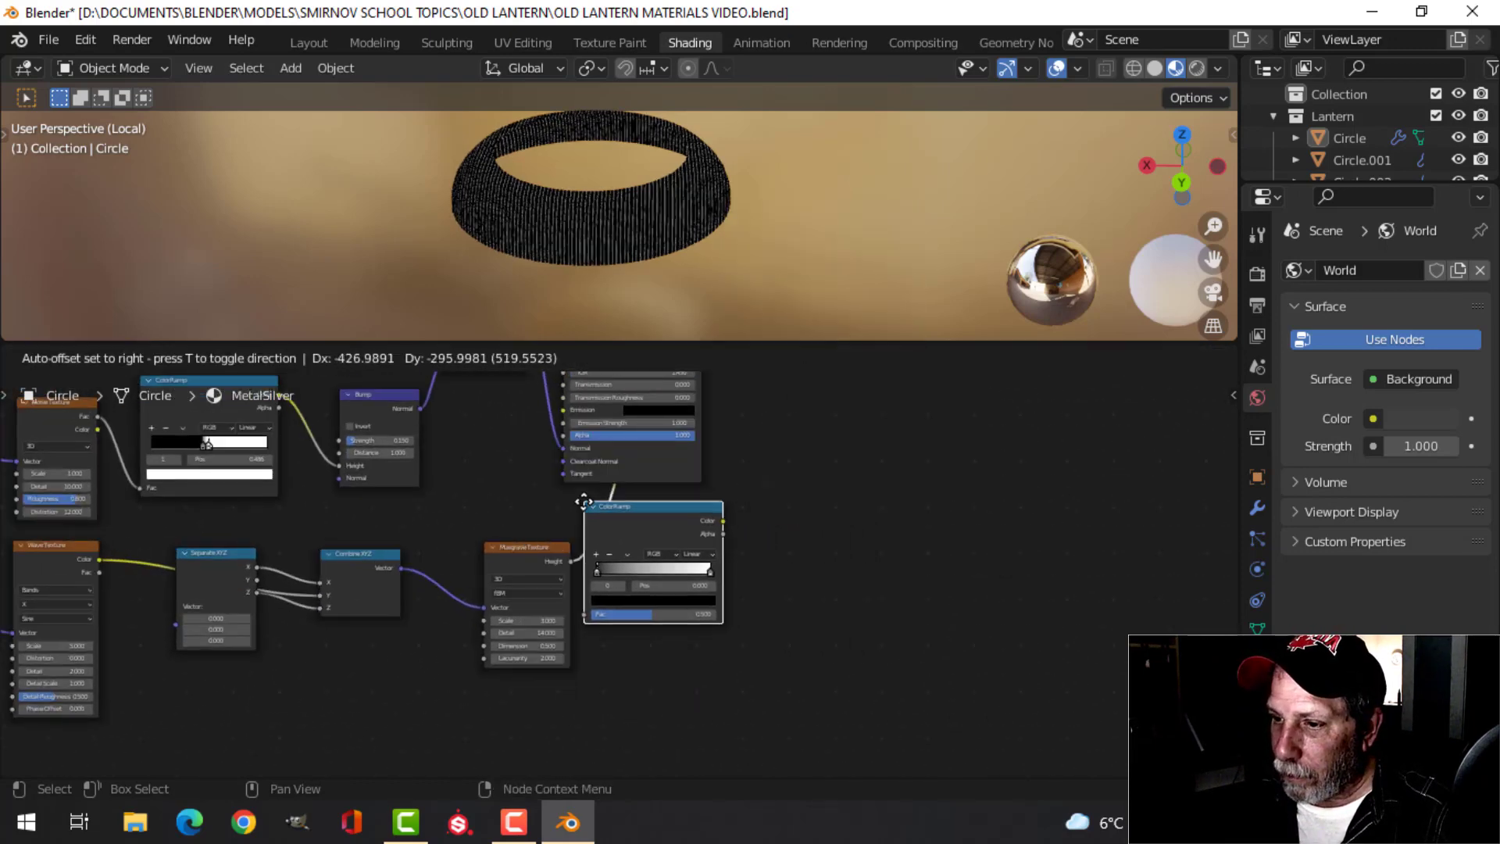
left_click(606, 509)
Move the new ColorRamp's black stop to position 0.605 and its white stop to 0.564
scroll(828, 554, "up", 4)
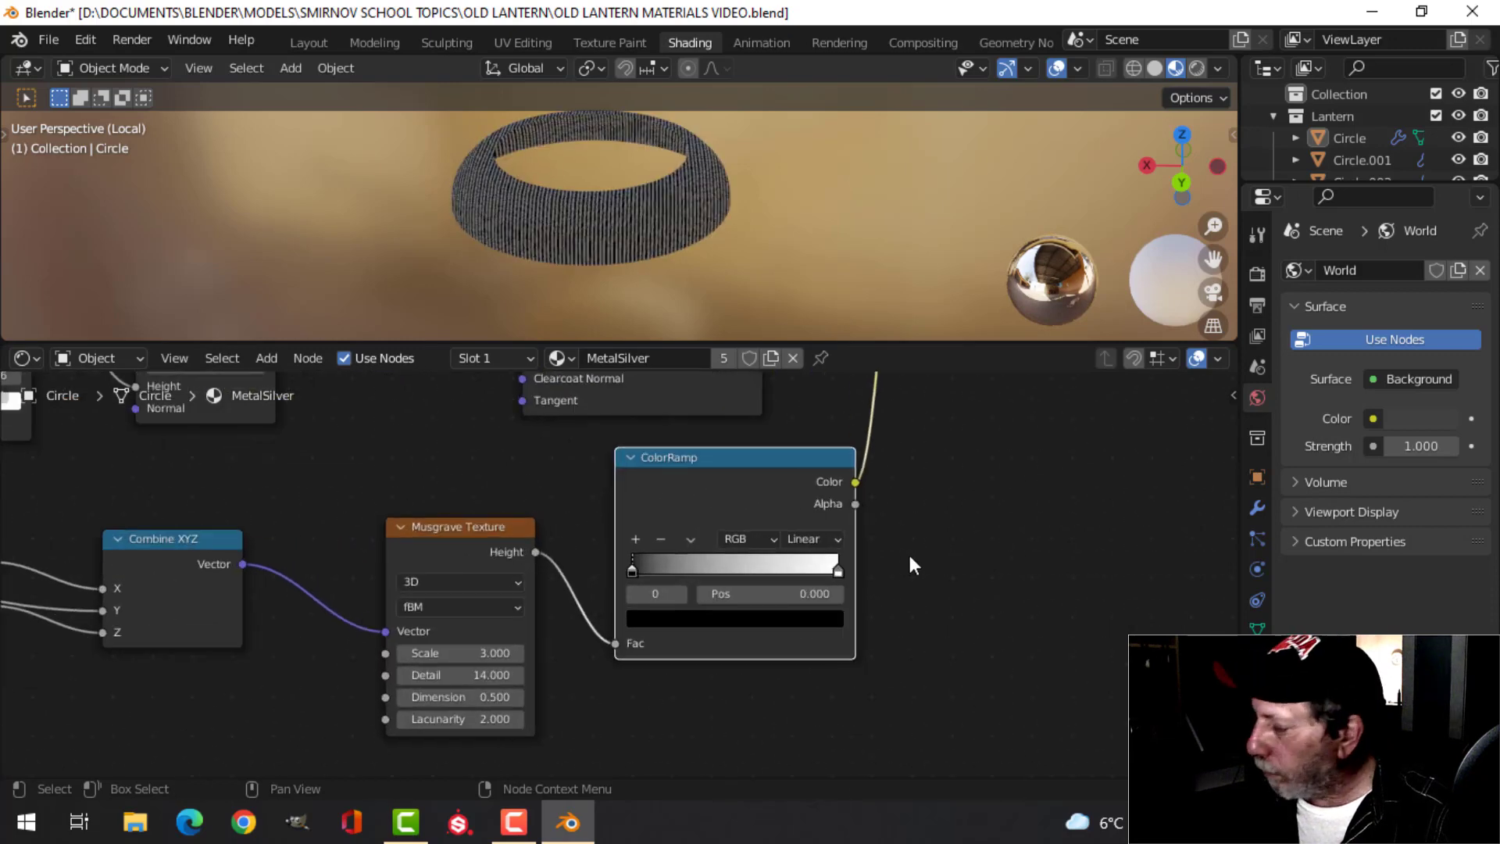
scroll(877, 568, "up", 2)
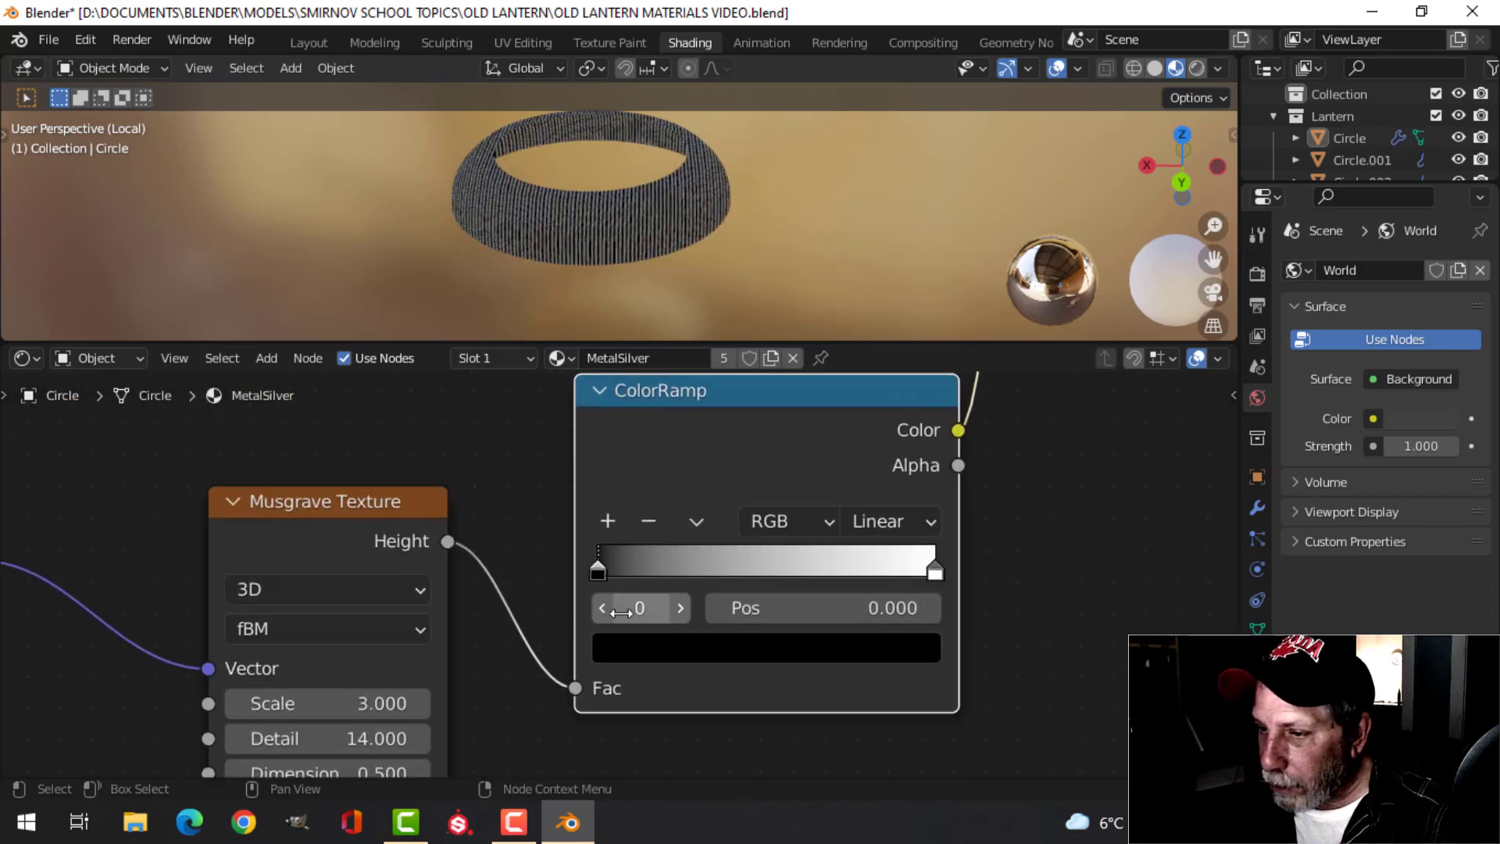
left_click_drag(597, 575, 803, 580)
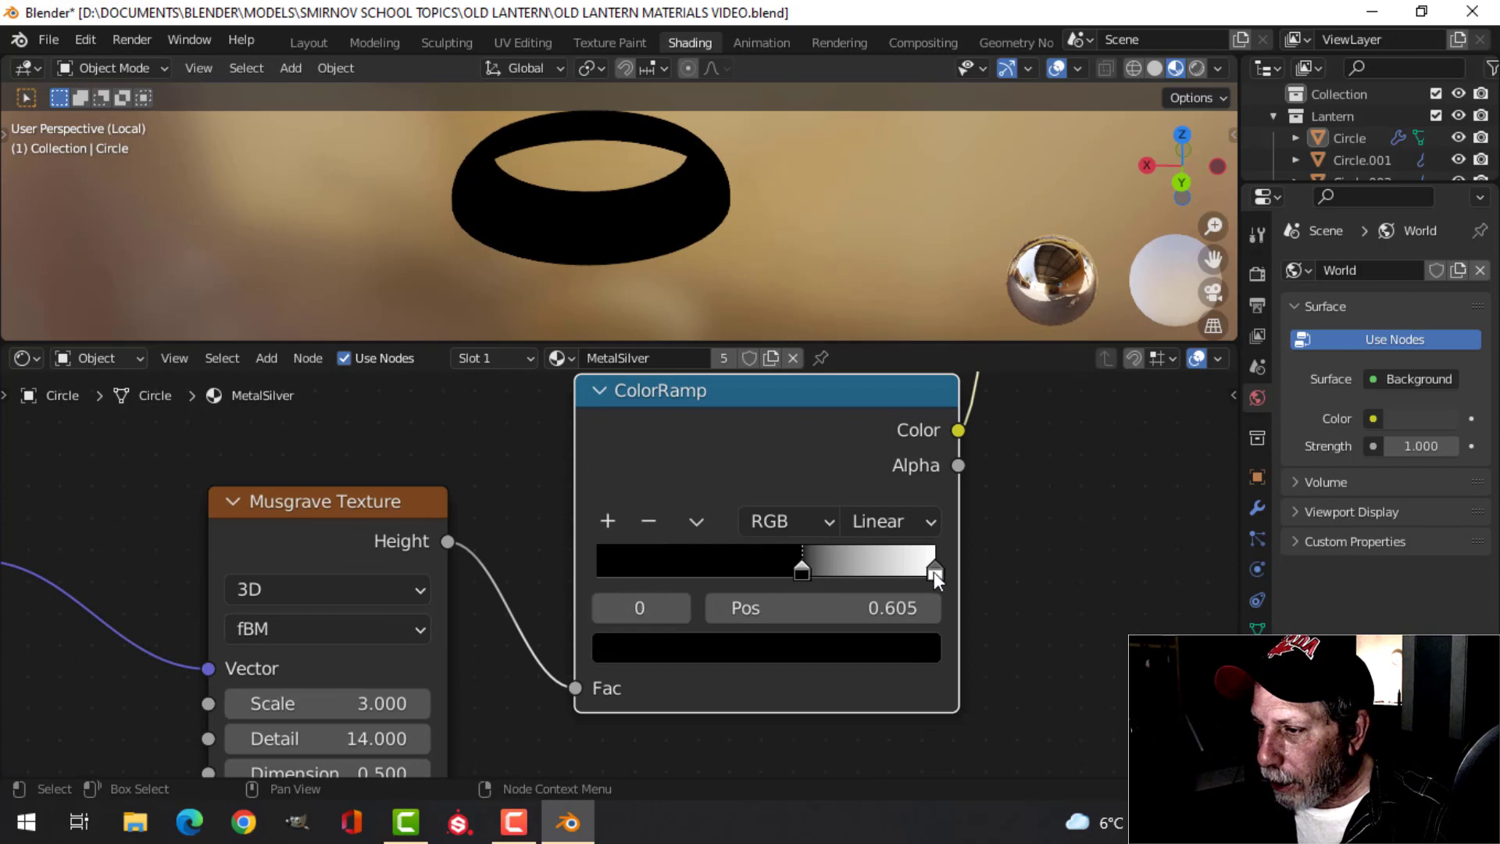
left_click_drag(935, 572, 786, 589)
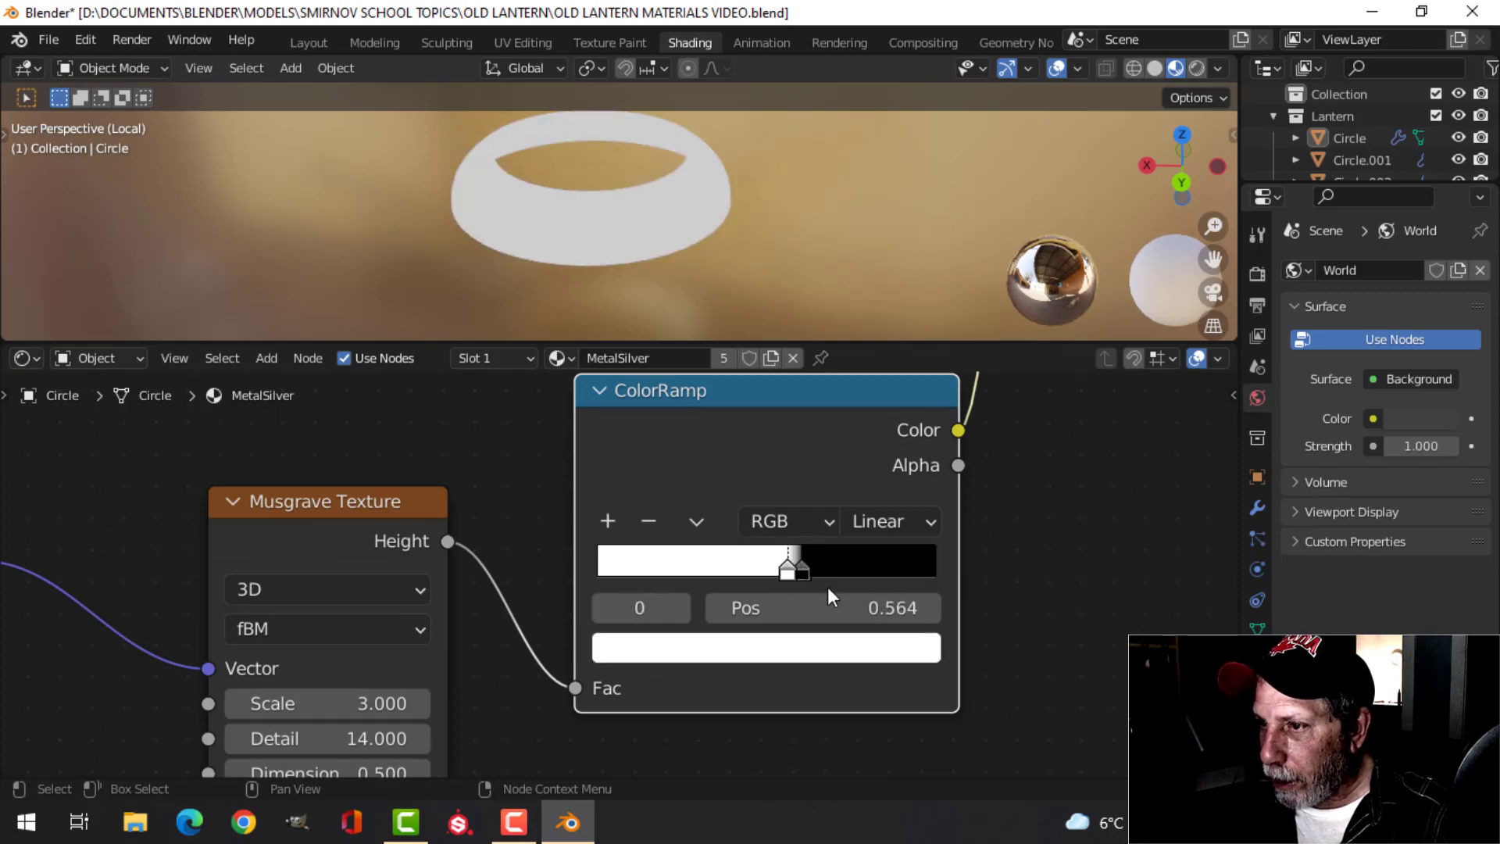
scroll(829, 583, "up", 1)
Duplicate the noise chain's Bump node beside the new ColorRamp and link the ramp's Color to the copy's Height
scroll(832, 578, "down", 4)
left_click(848, 392)
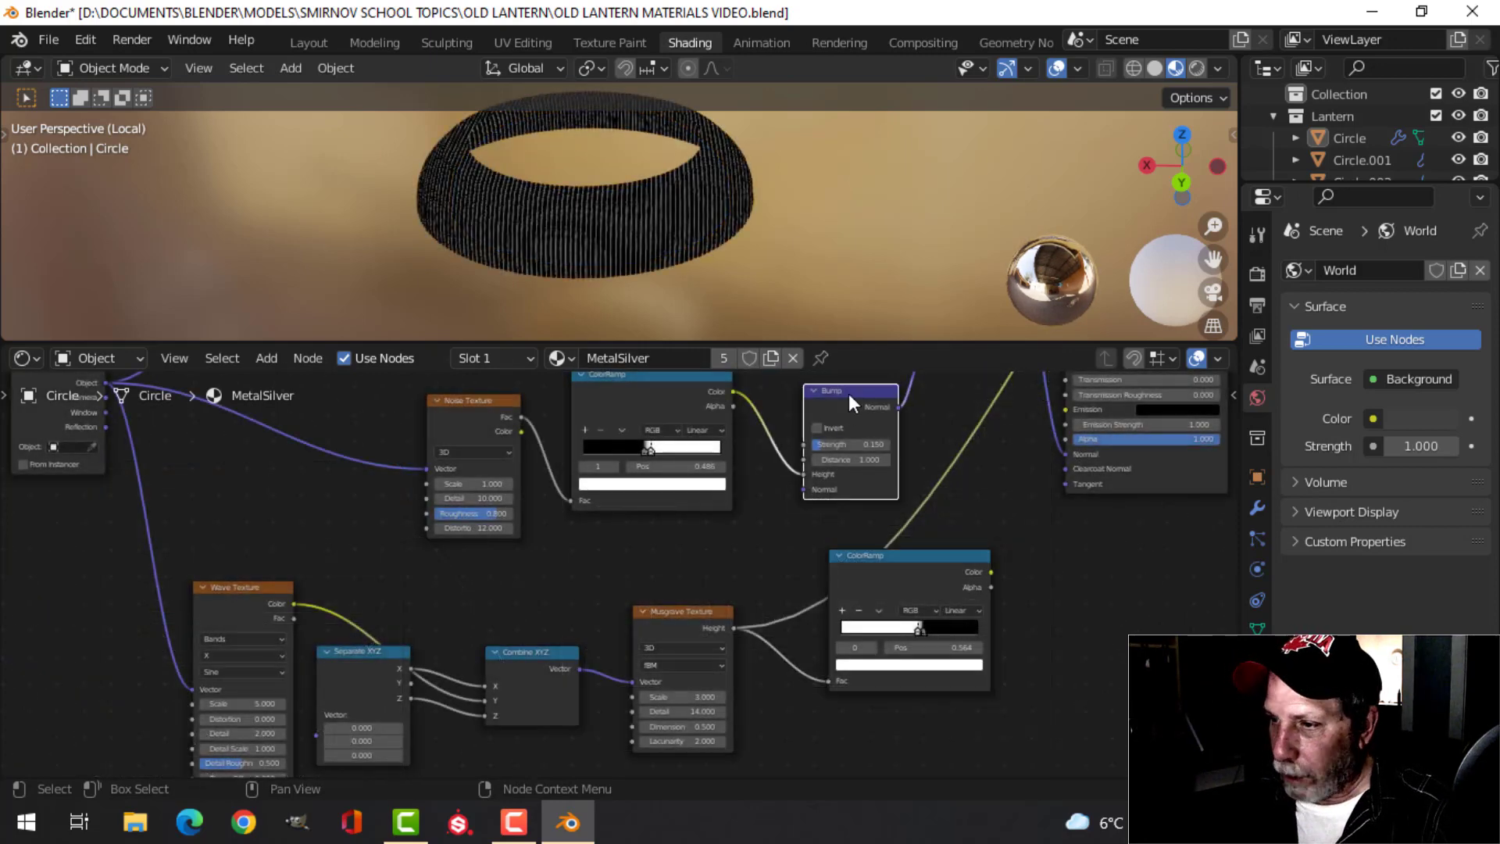
left_click_drag(850, 393, 1077, 616)
middle_click_drag(1076, 615, 739, 565)
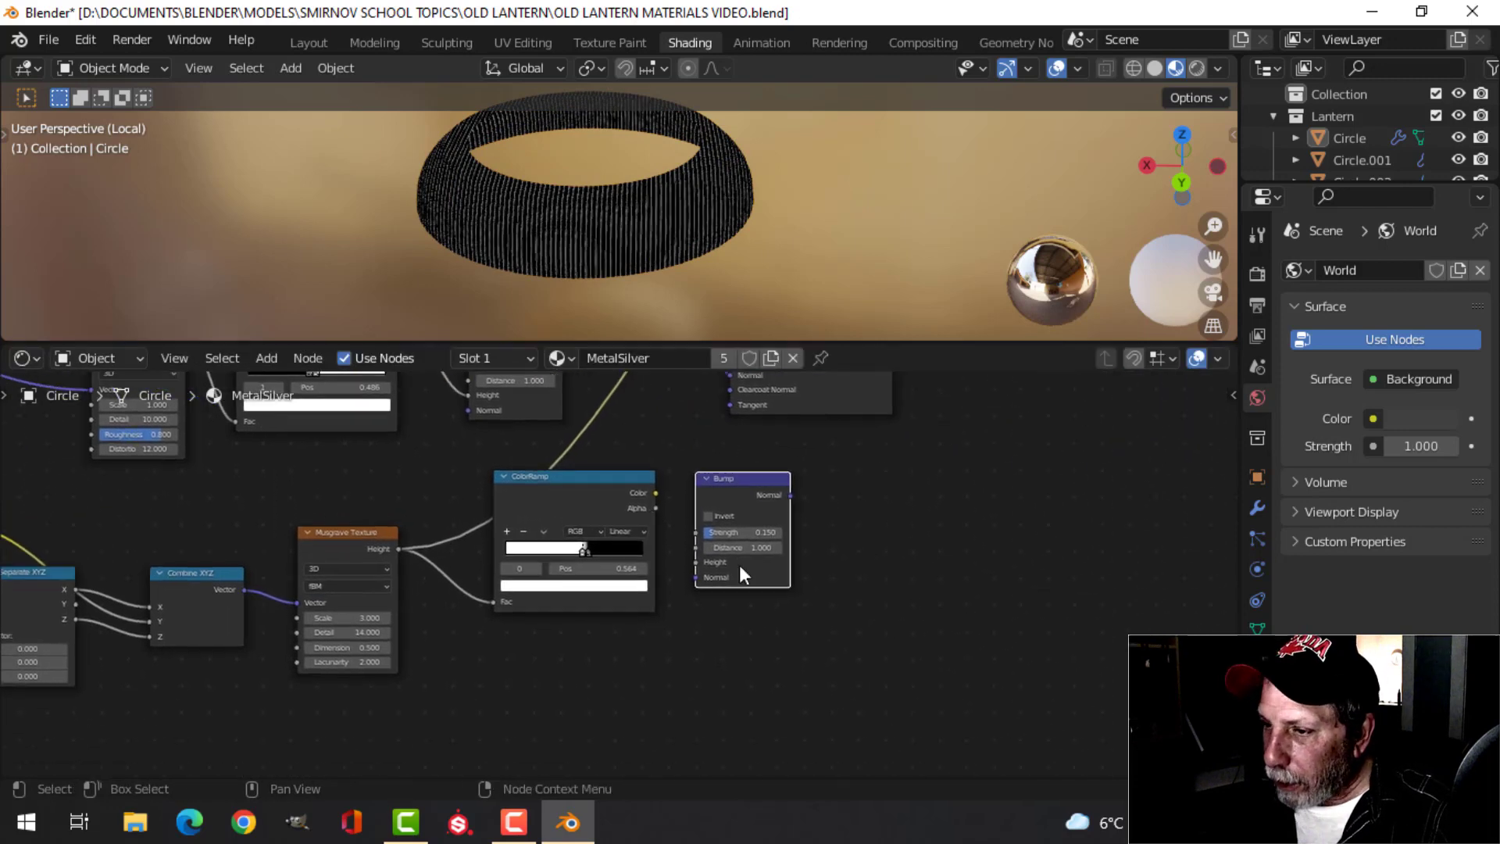
scroll(739, 565, "up", 2)
scroll(719, 578, "up", 1)
left_click_drag(630, 506, 705, 636)
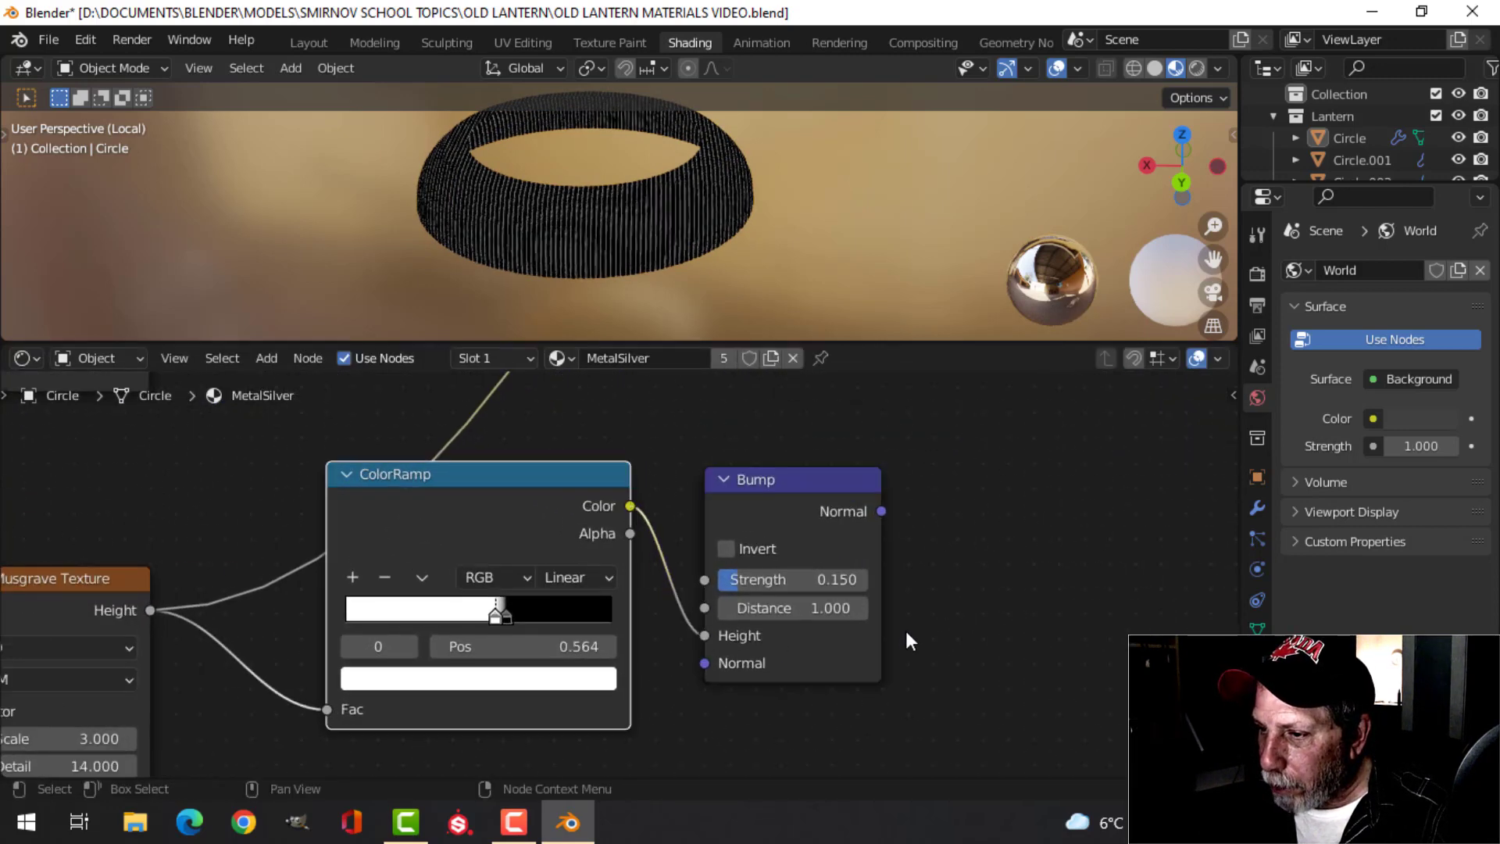
Shift the whole lower chain, from Wave Texture to Bump, back so it sits beneath the noise chain
scroll(908, 621, "down", 4)
middle_click_drag(912, 575, 929, 642)
scroll(894, 631, "down", 4)
middle_click_drag(813, 626, 886, 705)
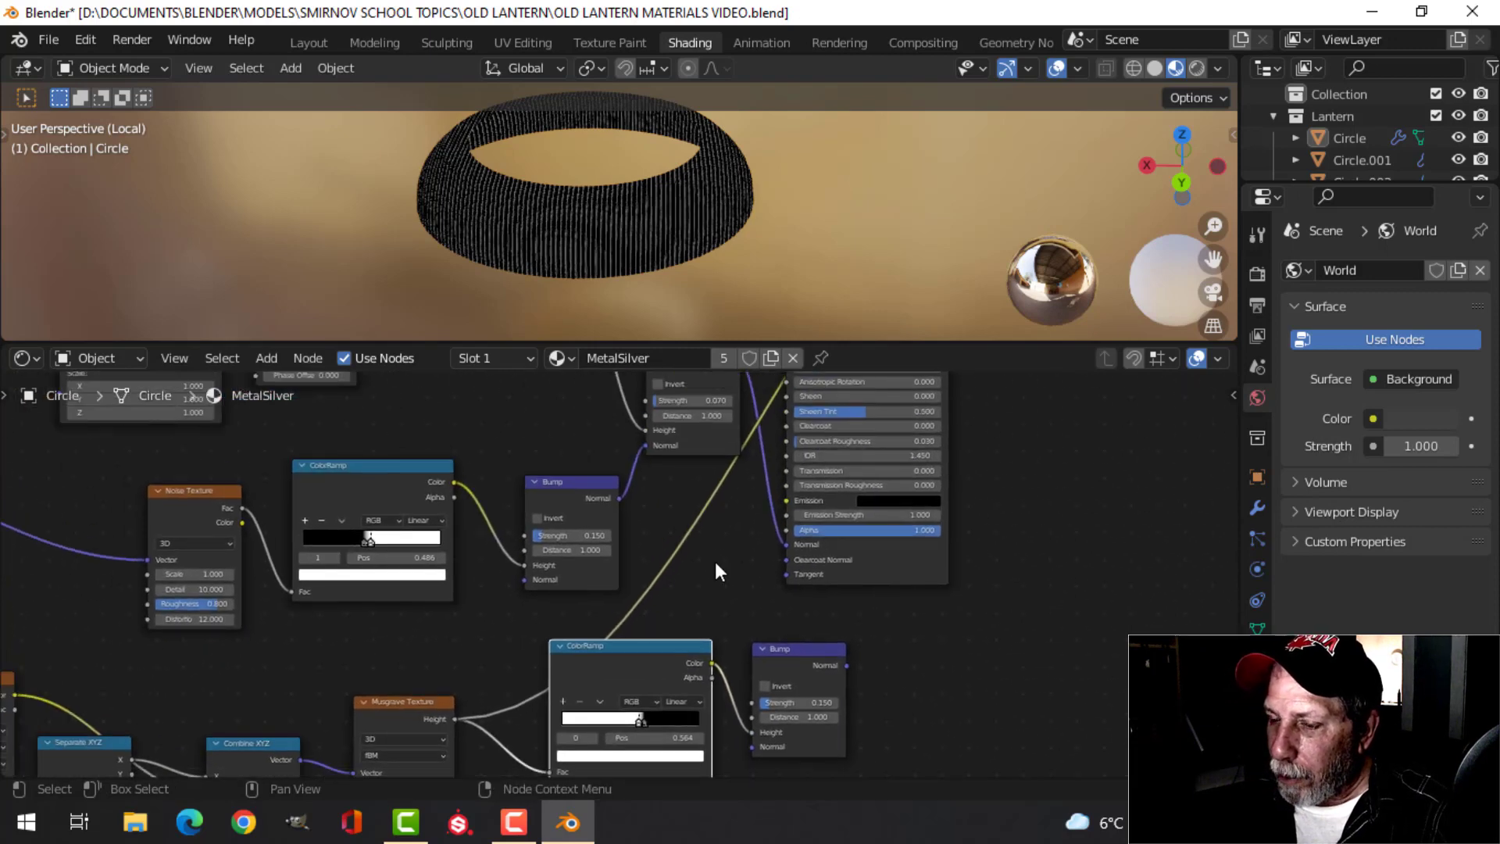
scroll(762, 572, "down", 2)
middle_click_drag(768, 578, 877, 583)
scroll(592, 653, "down", 3)
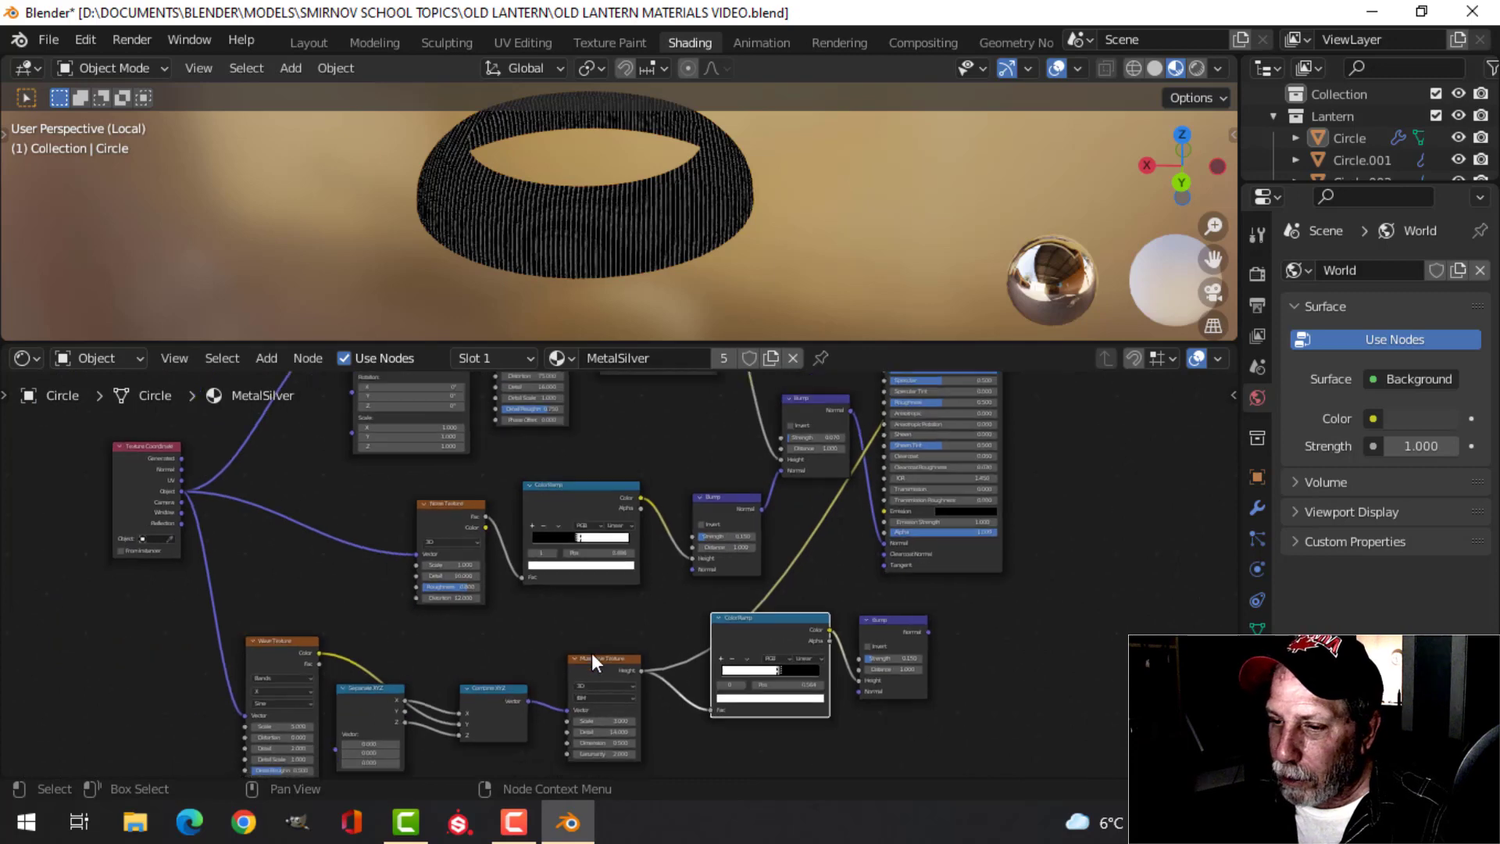
middle_click_drag(526, 653, 829, 609)
left_click_drag(544, 592, 1127, 673)
key("g")
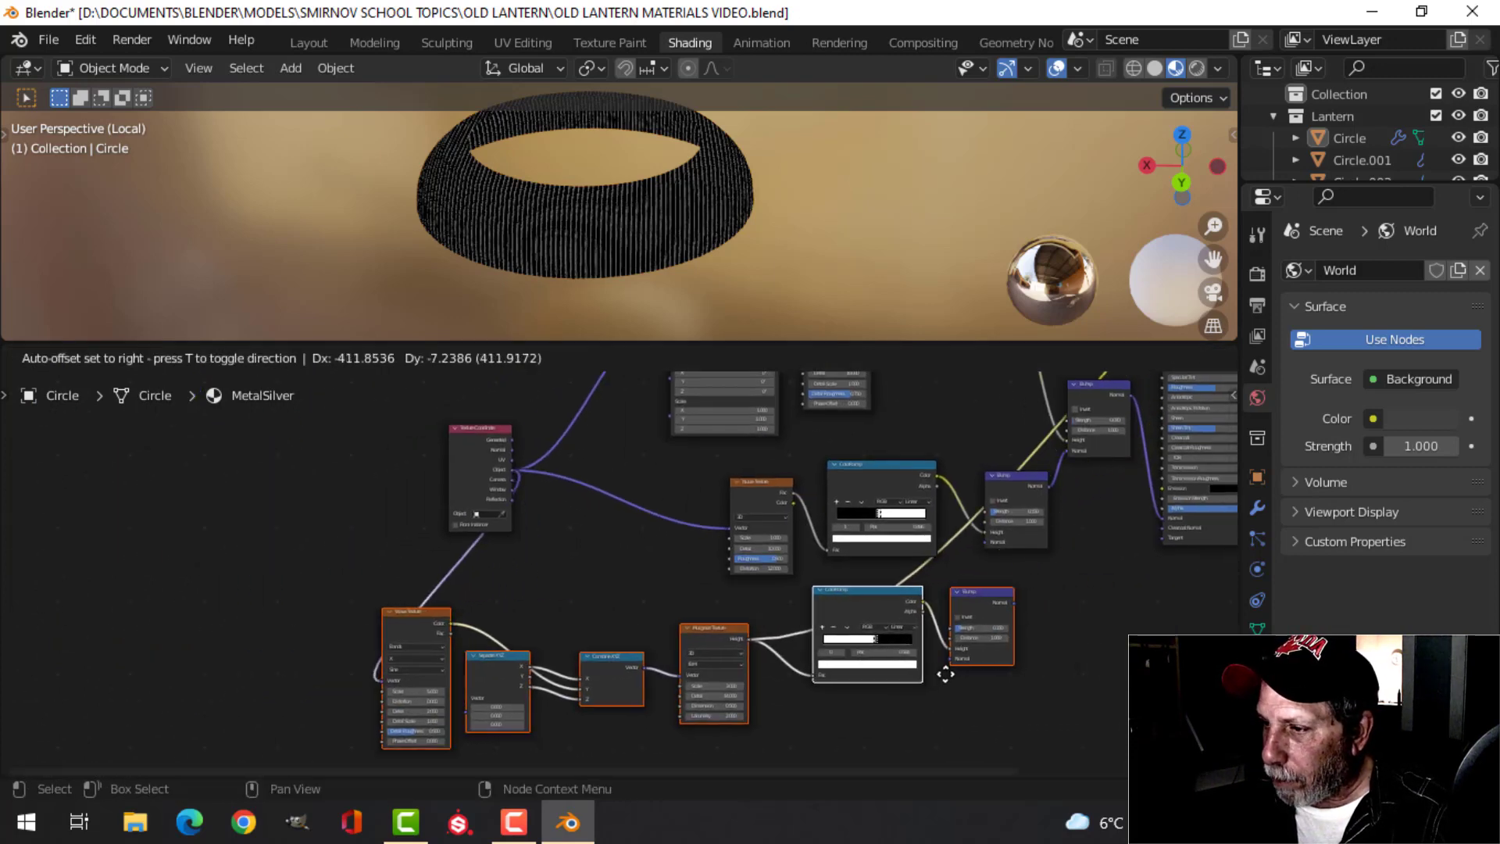
left_click(948, 670)
Link the lower Bump's Normal output to the noise chain Bump's Normal input and set the lower Bump's Strength to 0.03
middle_click_drag(1042, 644, 676, 662)
scroll(636, 583, "up", 2)
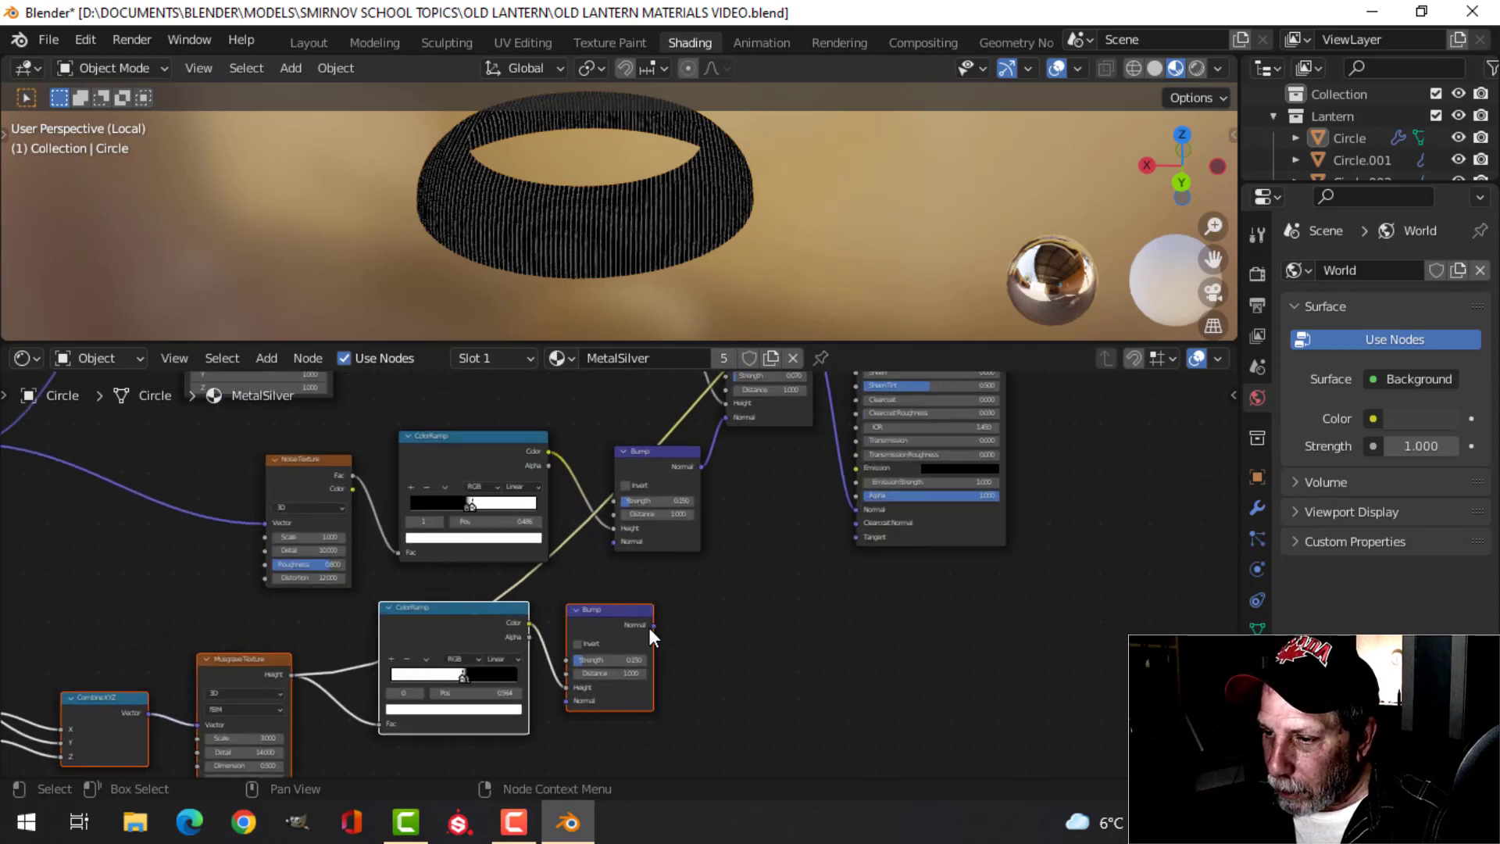
left_click_drag(653, 625, 614, 541)
scroll(571, 633, "up", 5)
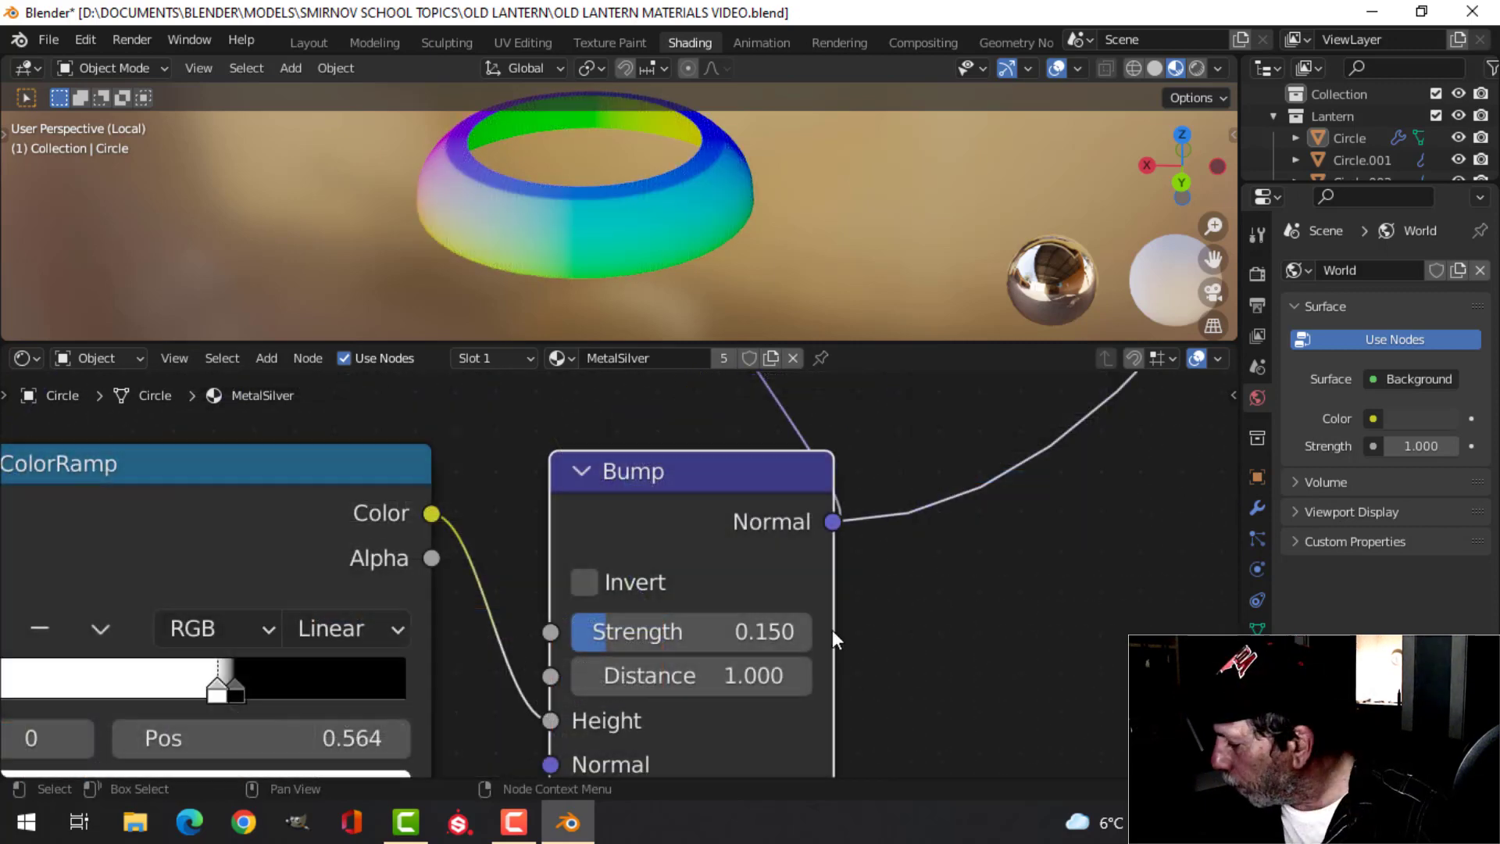
left_click(780, 625)
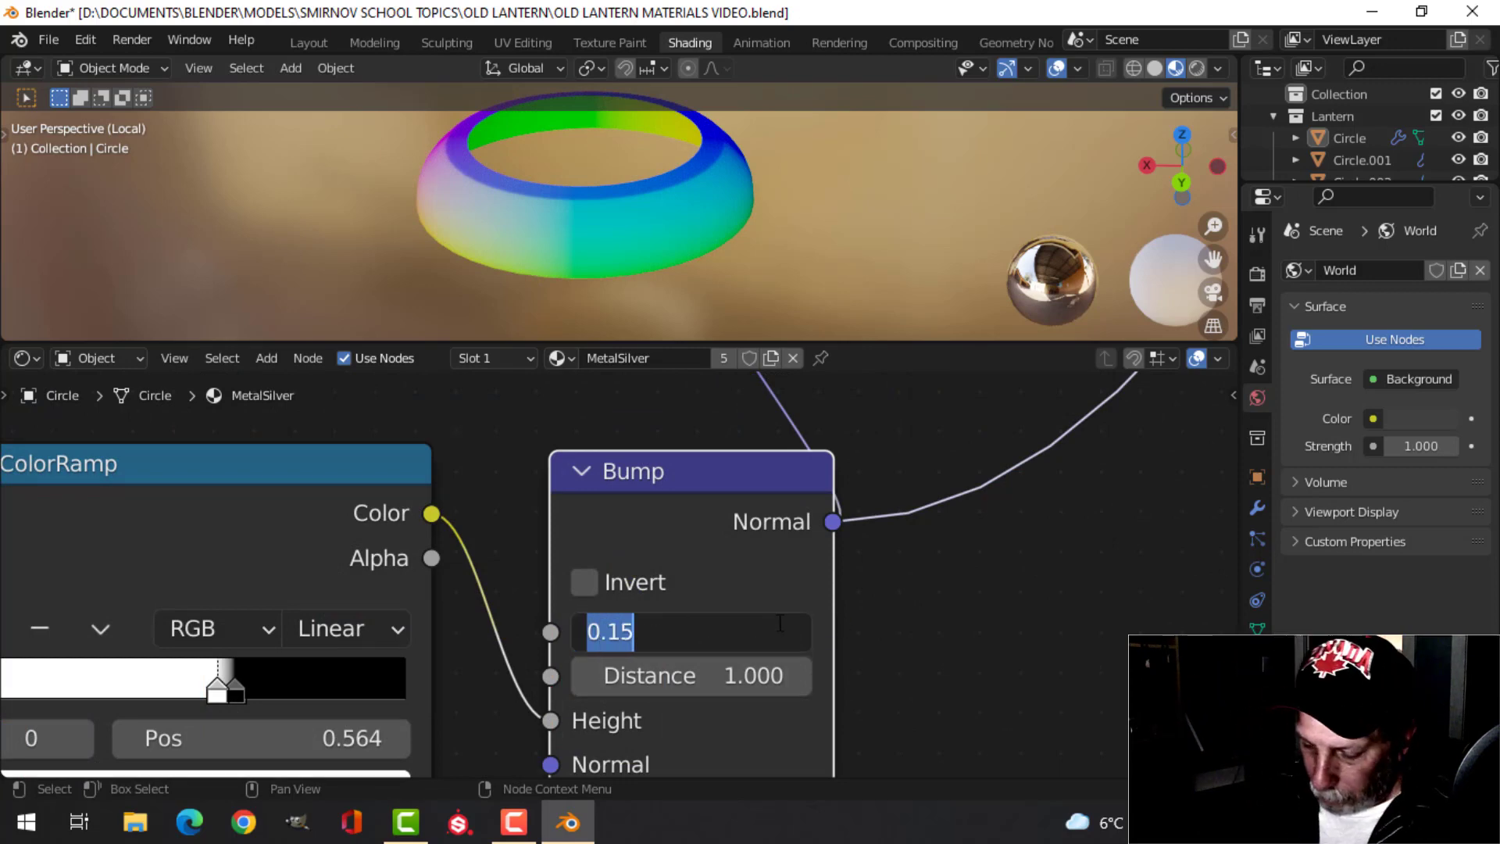
type("0.03")
key("Return")
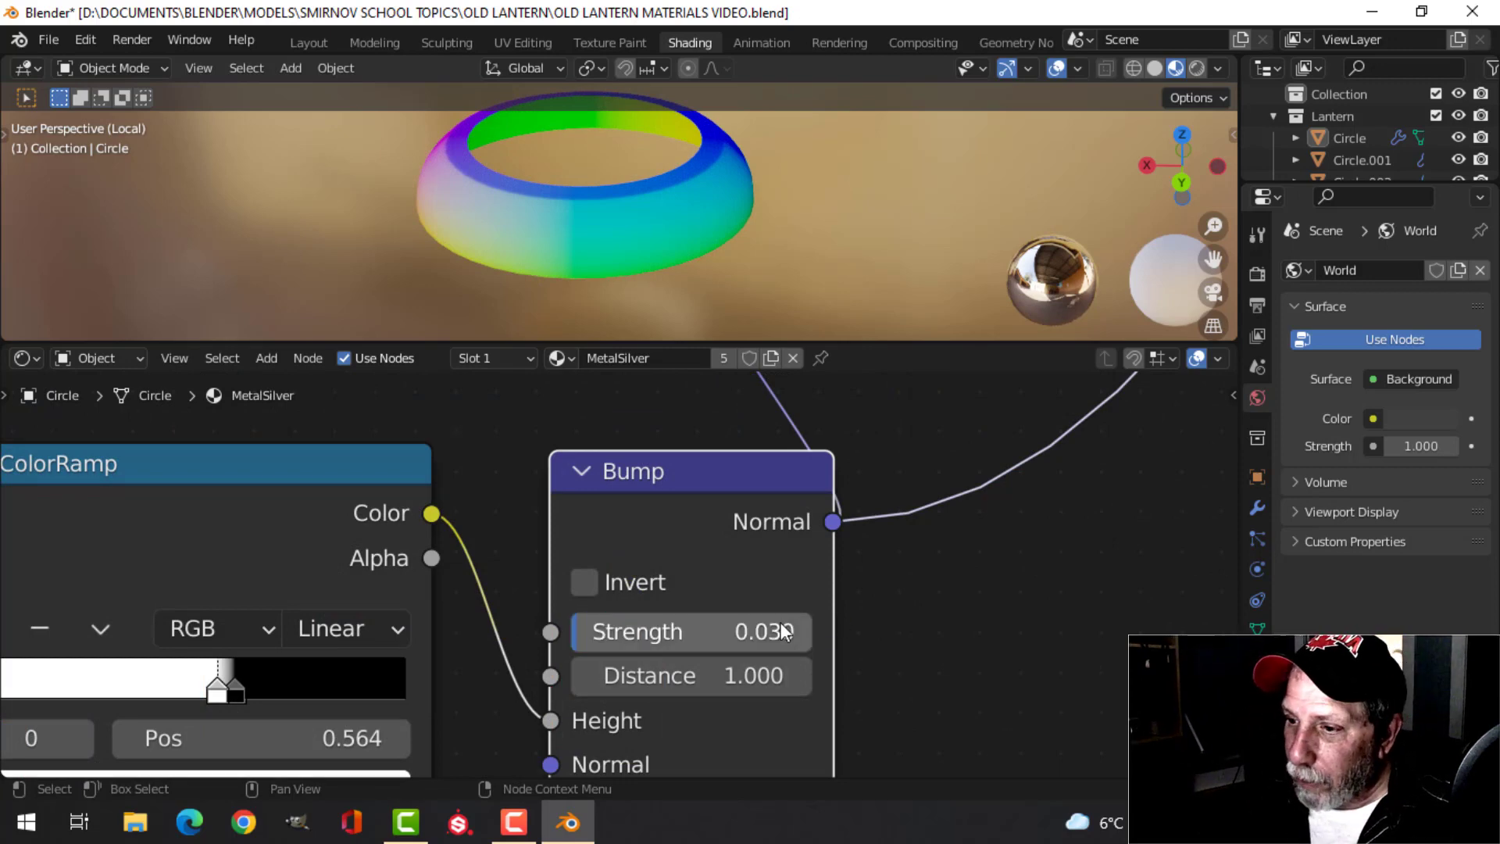
Connect the Principled BSDF back to the Material Output and inspect the metal surface on the ring up close
scroll(908, 601, "down", 6)
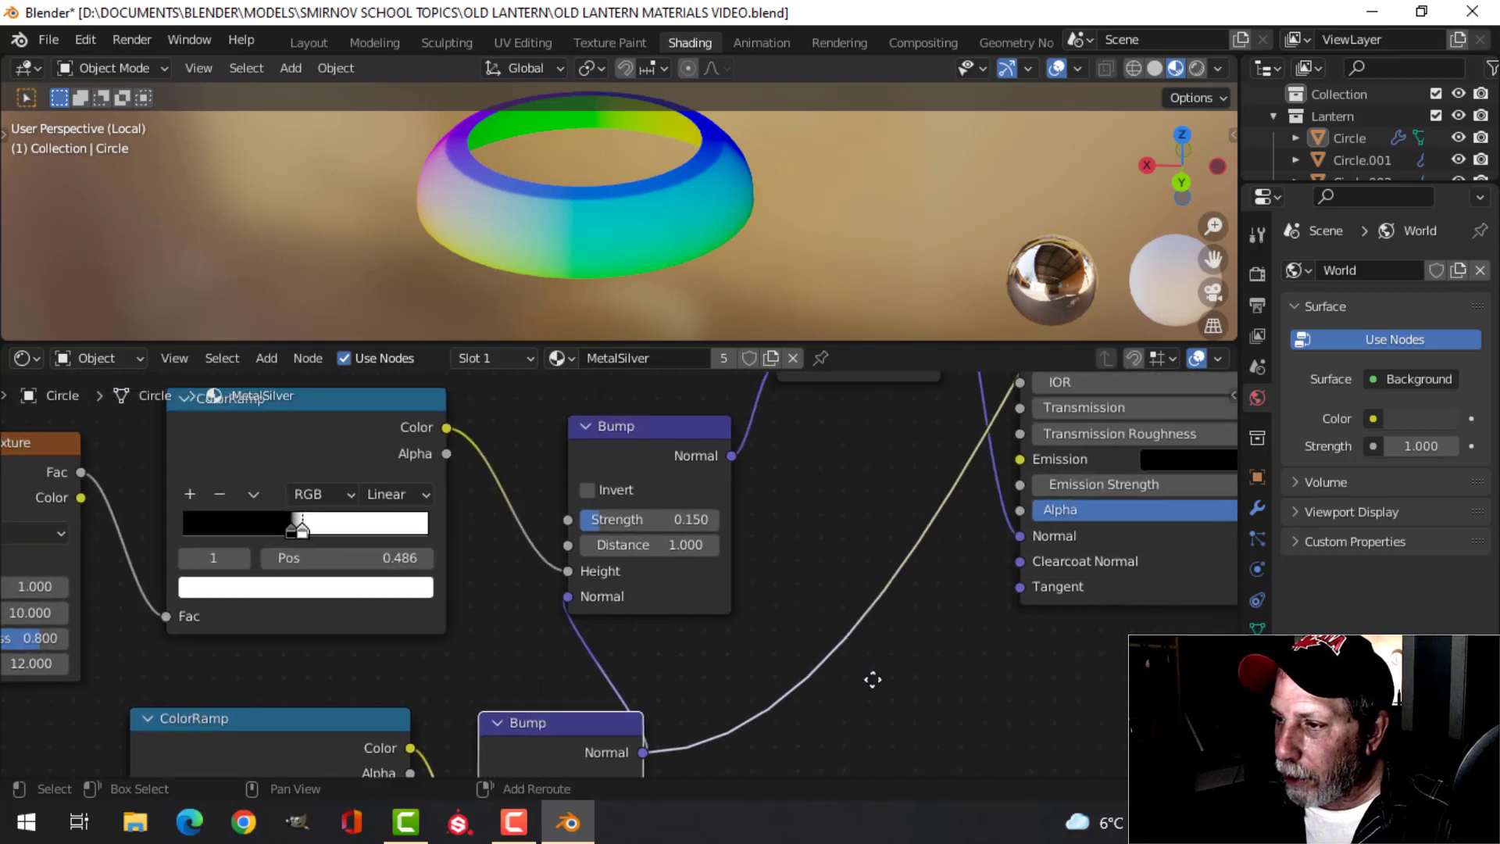
middle_click_drag(888, 519, 842, 621)
middle_click_drag(1039, 529, 1029, 677)
middle_click_drag(1089, 517, 1082, 628)
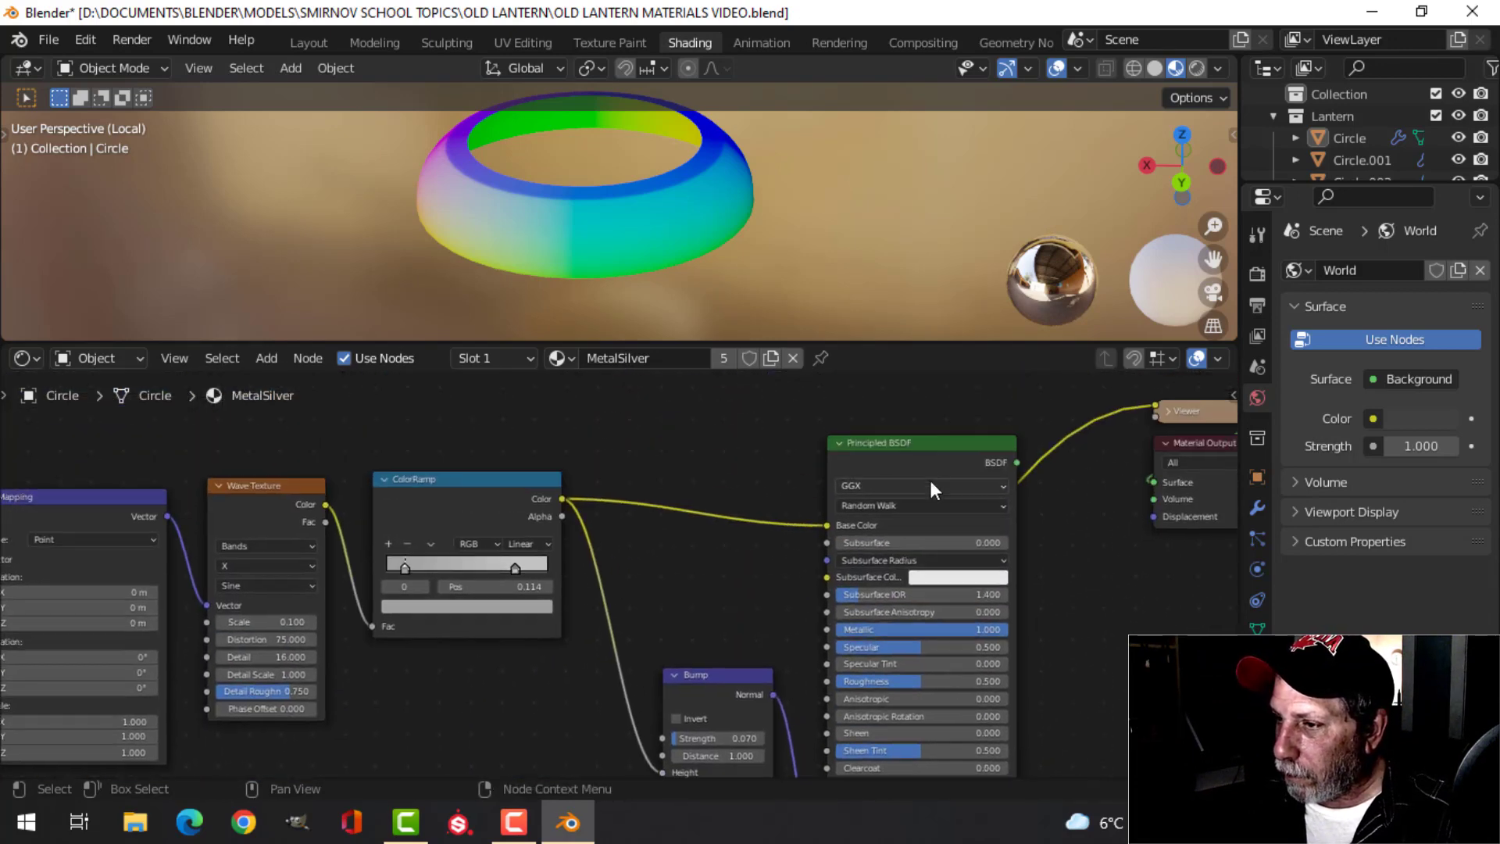
left_click(921, 439, "ctrl+shift")
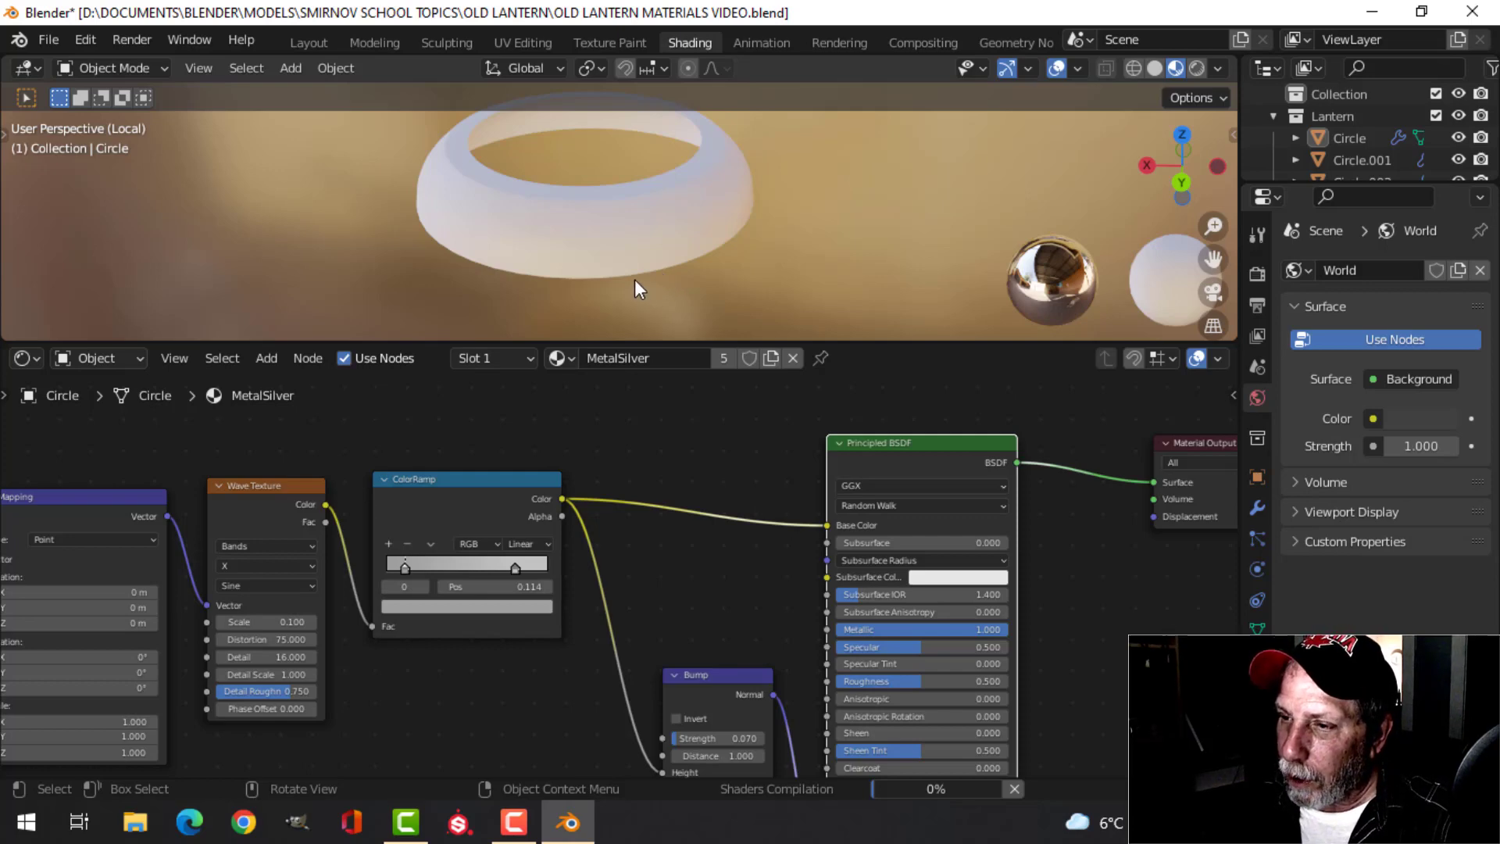
scroll(631, 279, "up", 5)
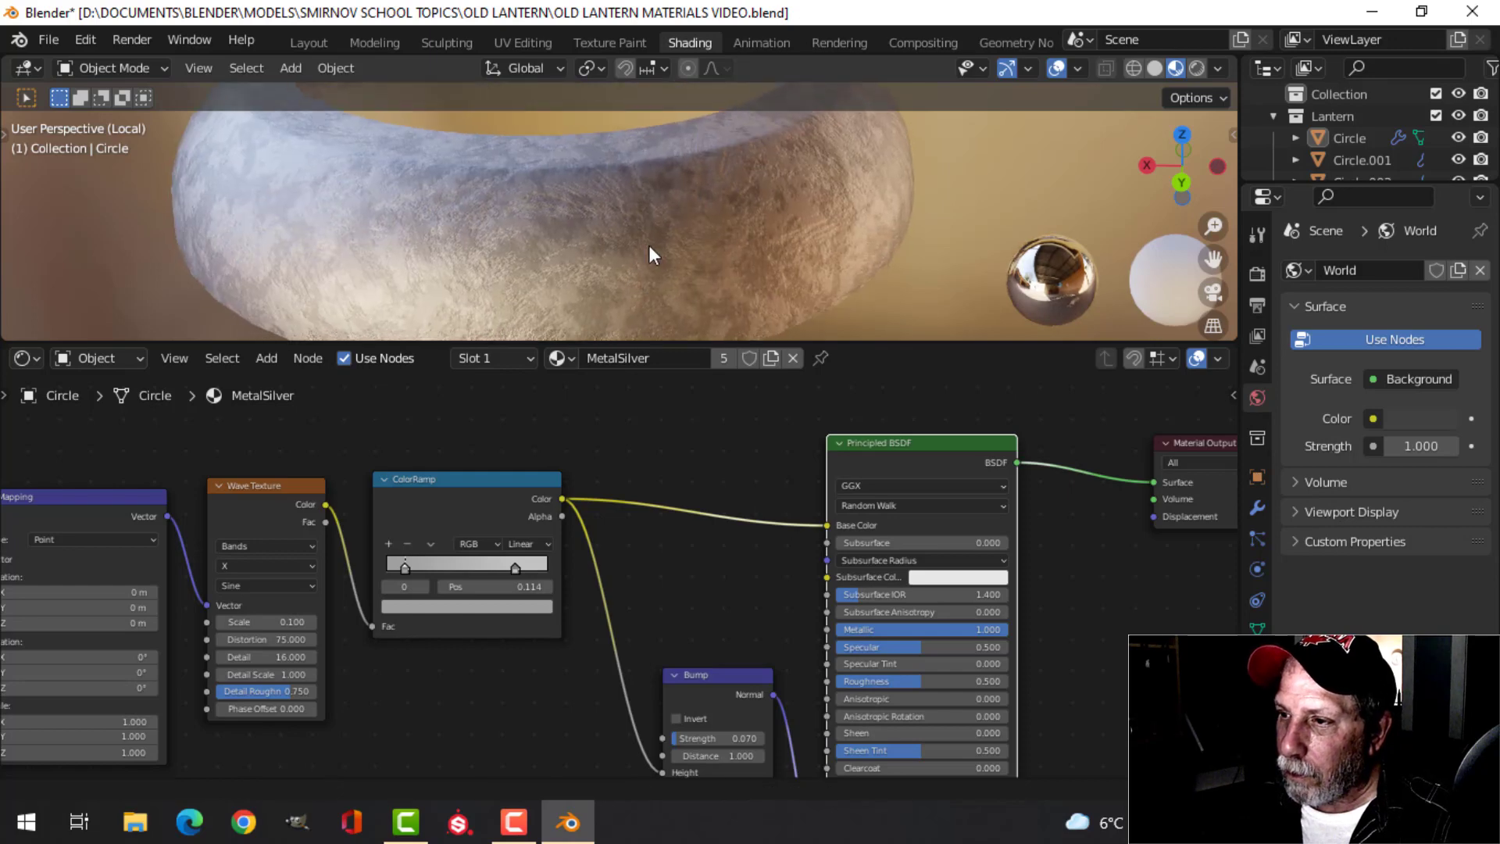
mouse_move(654, 254)
middle_mouse_down()
mouse_move(706, 268)
mouse_move(666, 255)
middle_mouse_up()
scroll(666, 254, "up", 2)
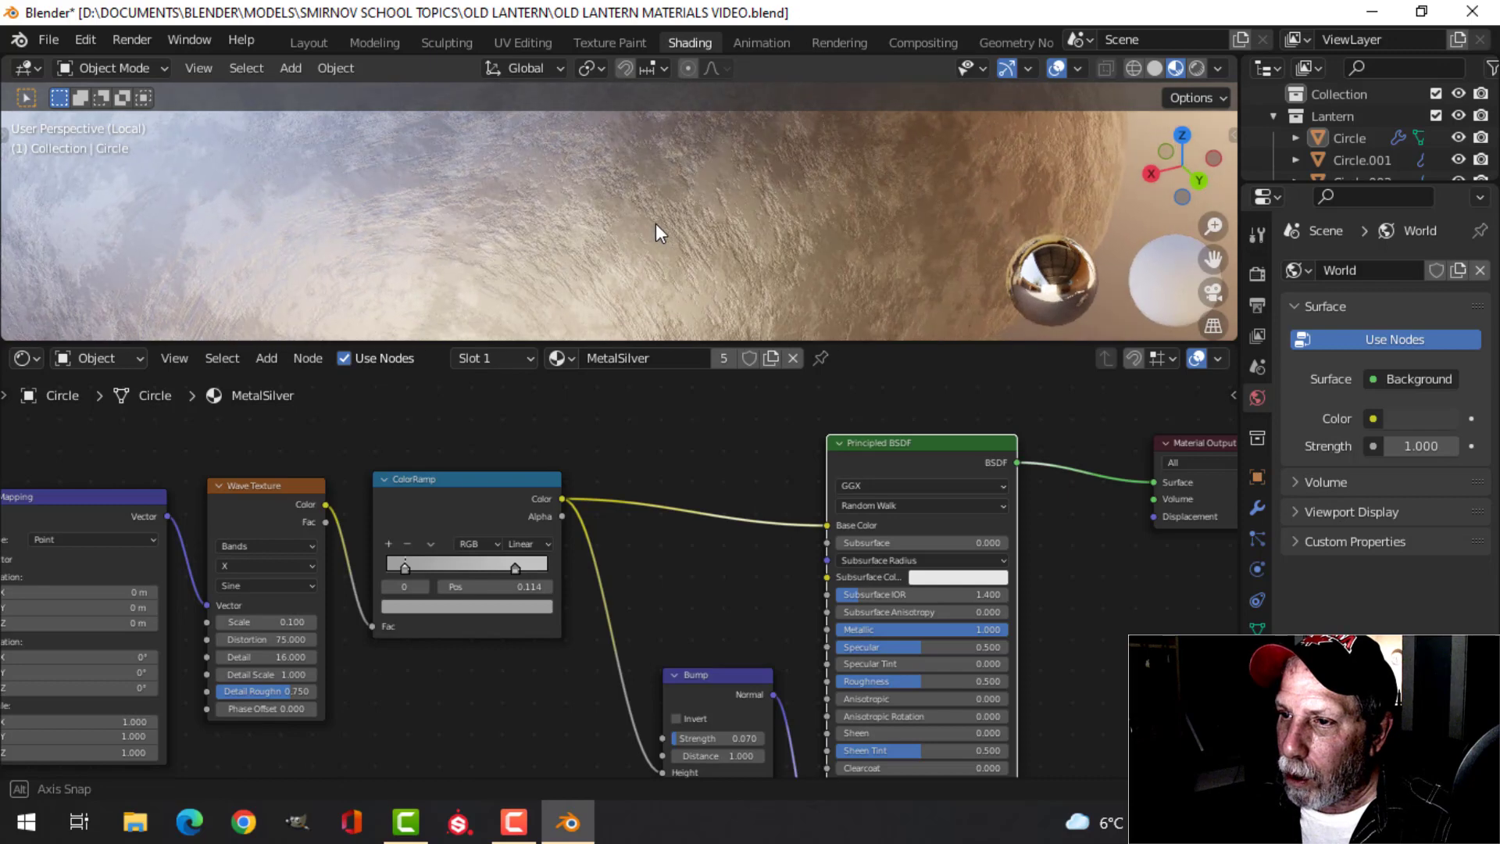
scroll(650, 222, "down", 2)
middle_click_drag(650, 221, 686, 228)
scroll(686, 228, "down", 3)
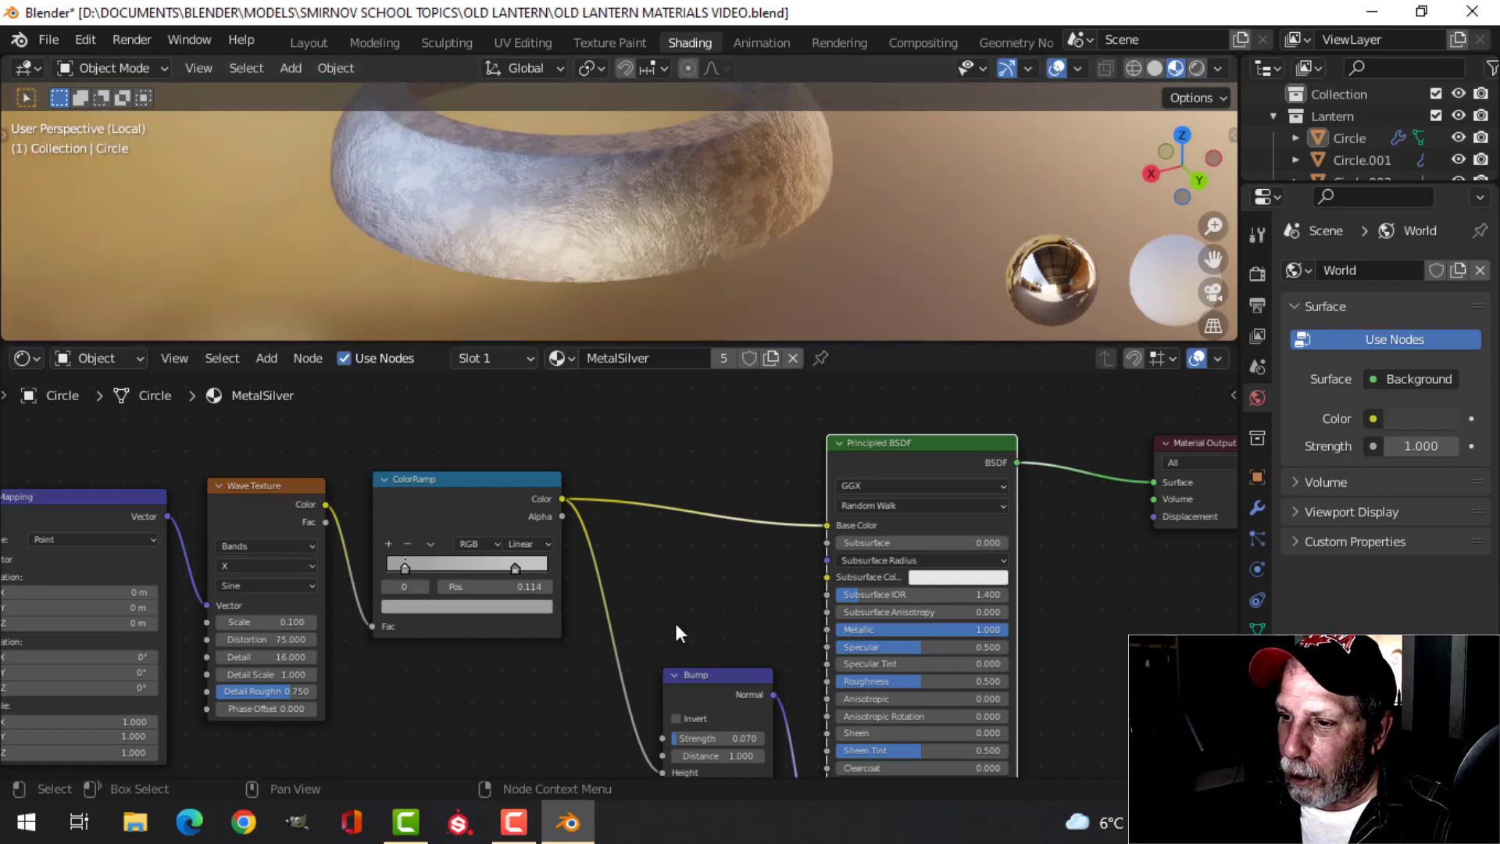
Examine the ColorRamp and Bump settings at the end of the Musgrave chain
scroll(675, 622, "down", 2)
middle_click_drag(522, 654, 740, 396)
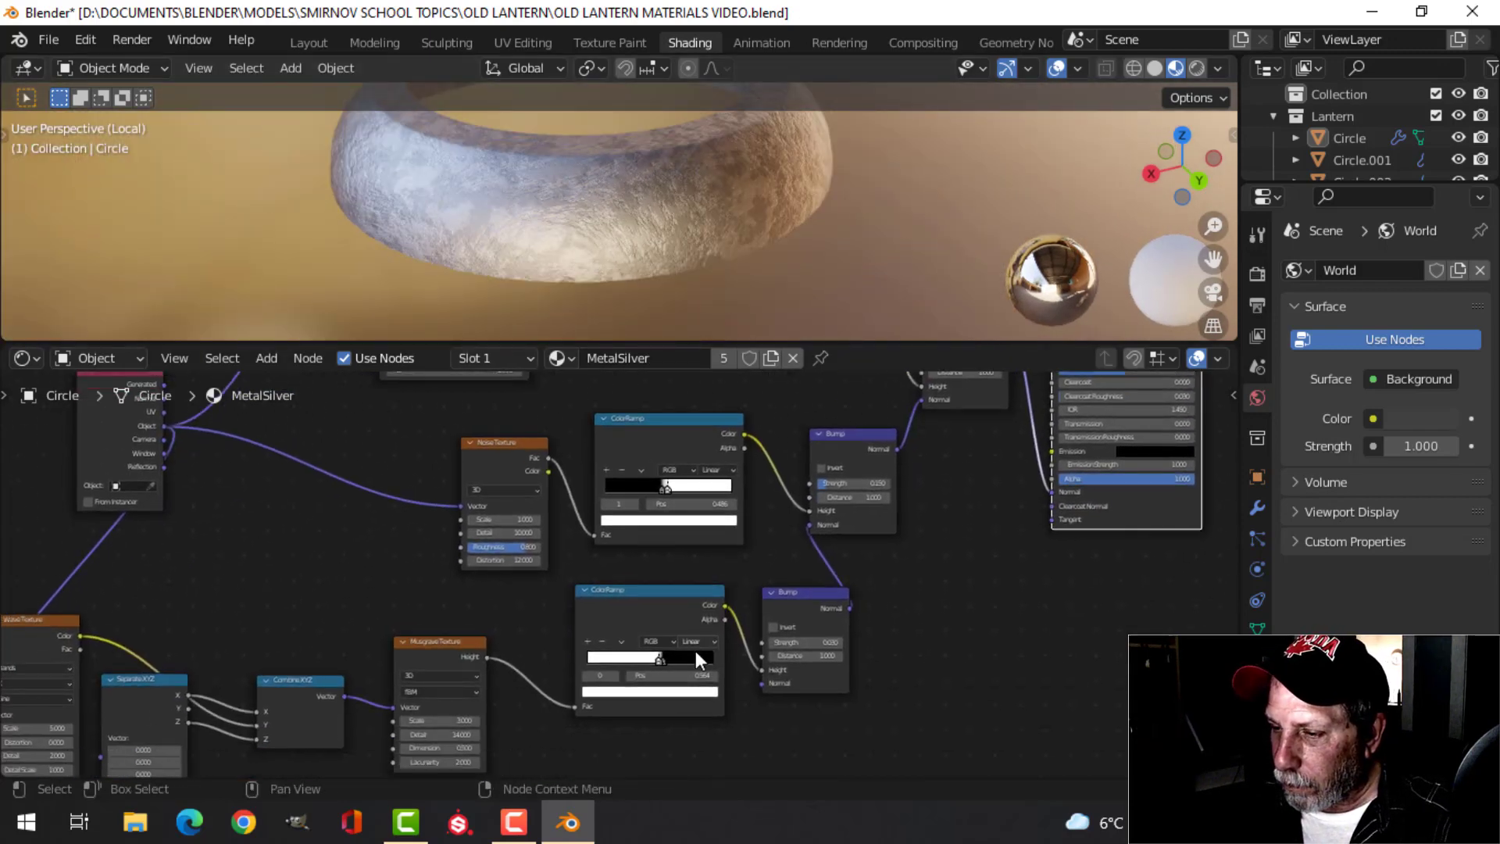
scroll(695, 652, "up", 4)
middle_click_drag(698, 661, 726, 577)
scroll(741, 696, "up", 3)
middle_click_drag(740, 696, 695, 791)
scroll(703, 733, "up", 3)
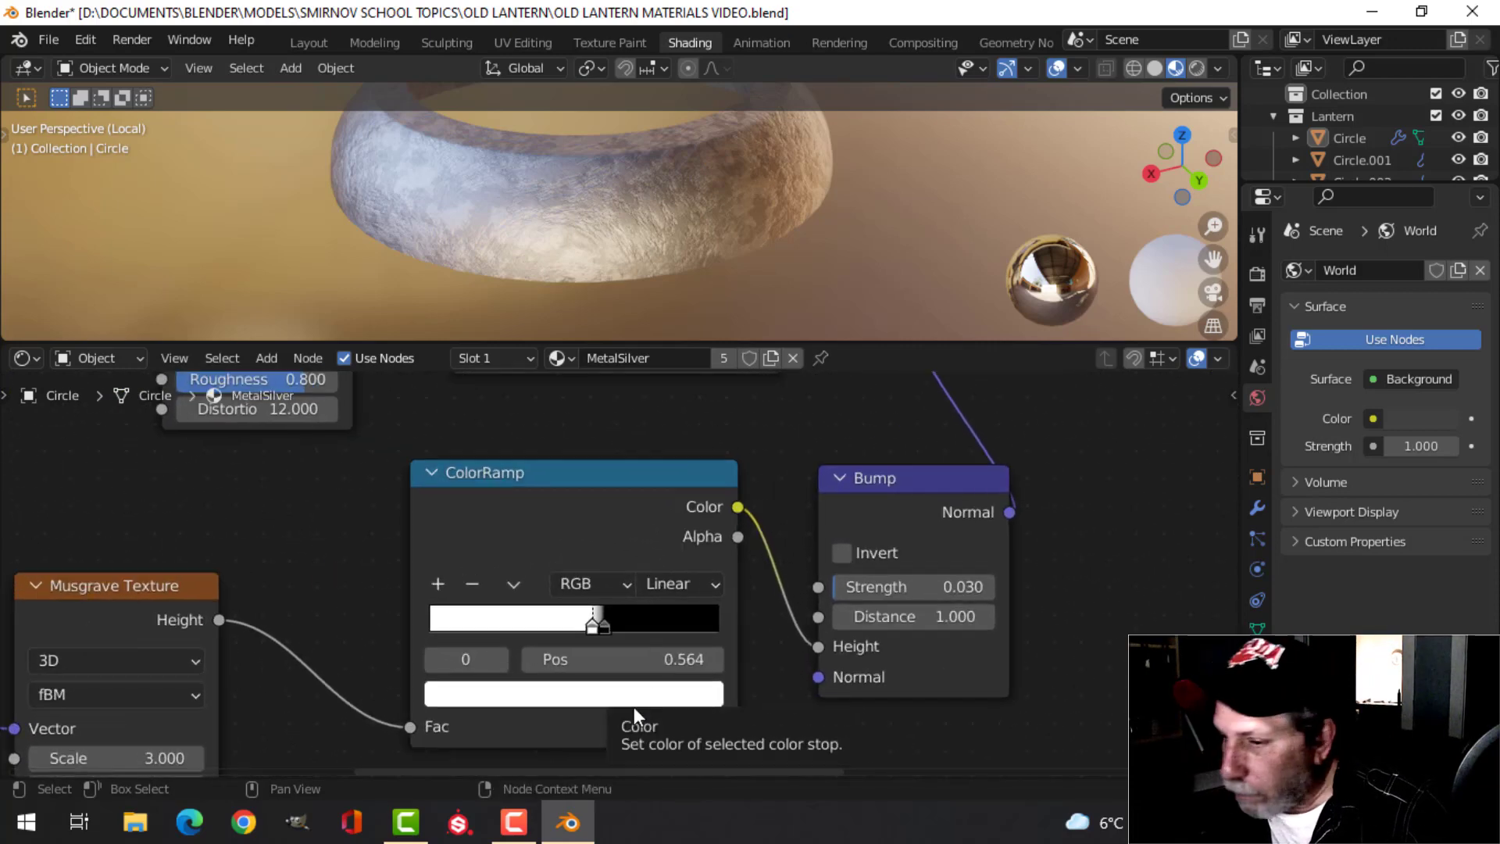
Move the black stop of the MetalSilver bump ColorRamp slightly away from the white stop to soften the transition
middle_click_drag(348, 681, 559, 662)
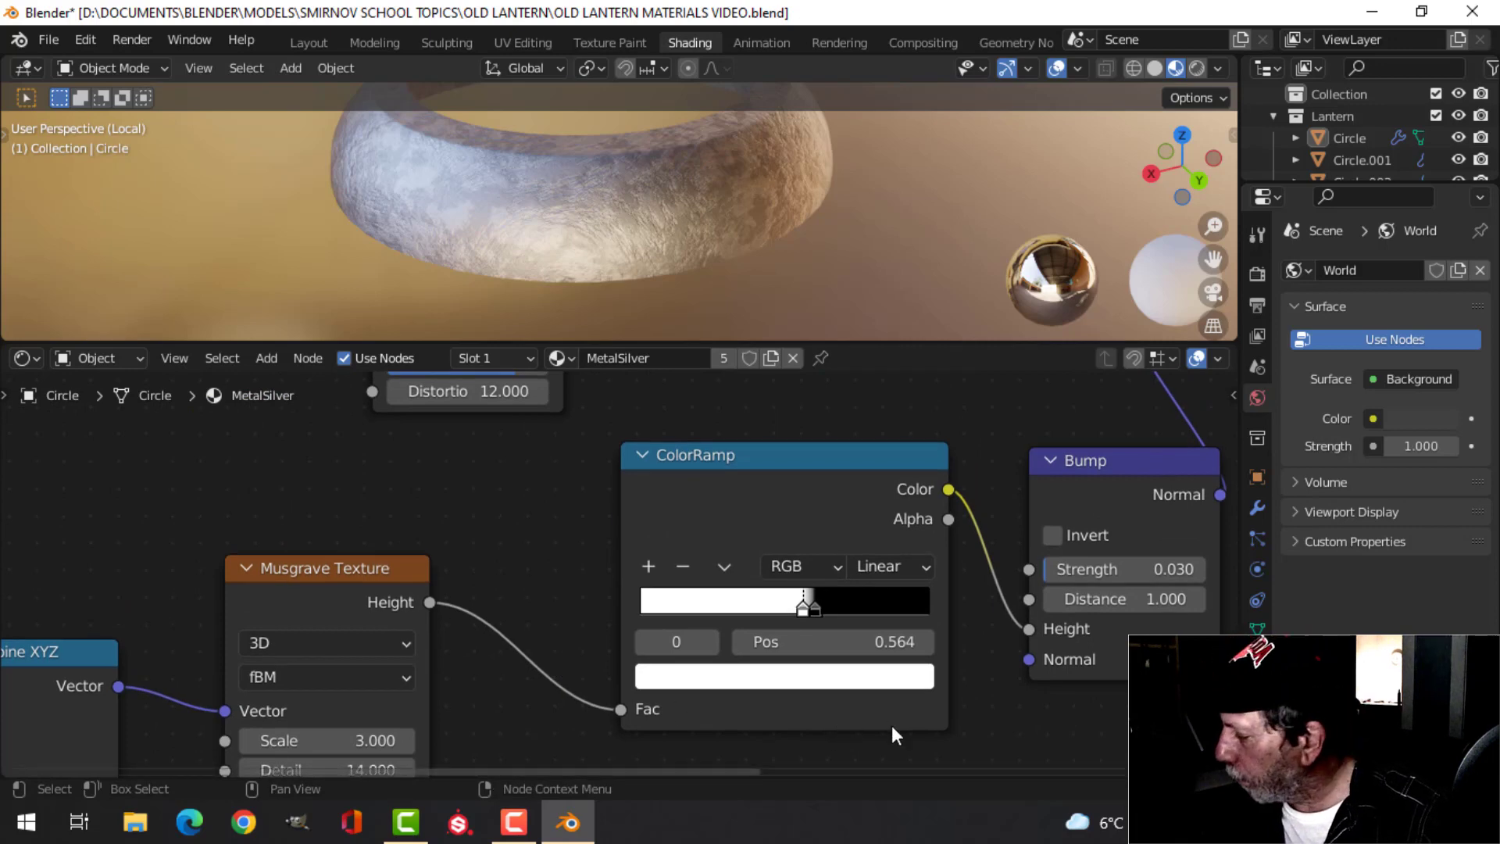
scroll(892, 726, "up", 3)
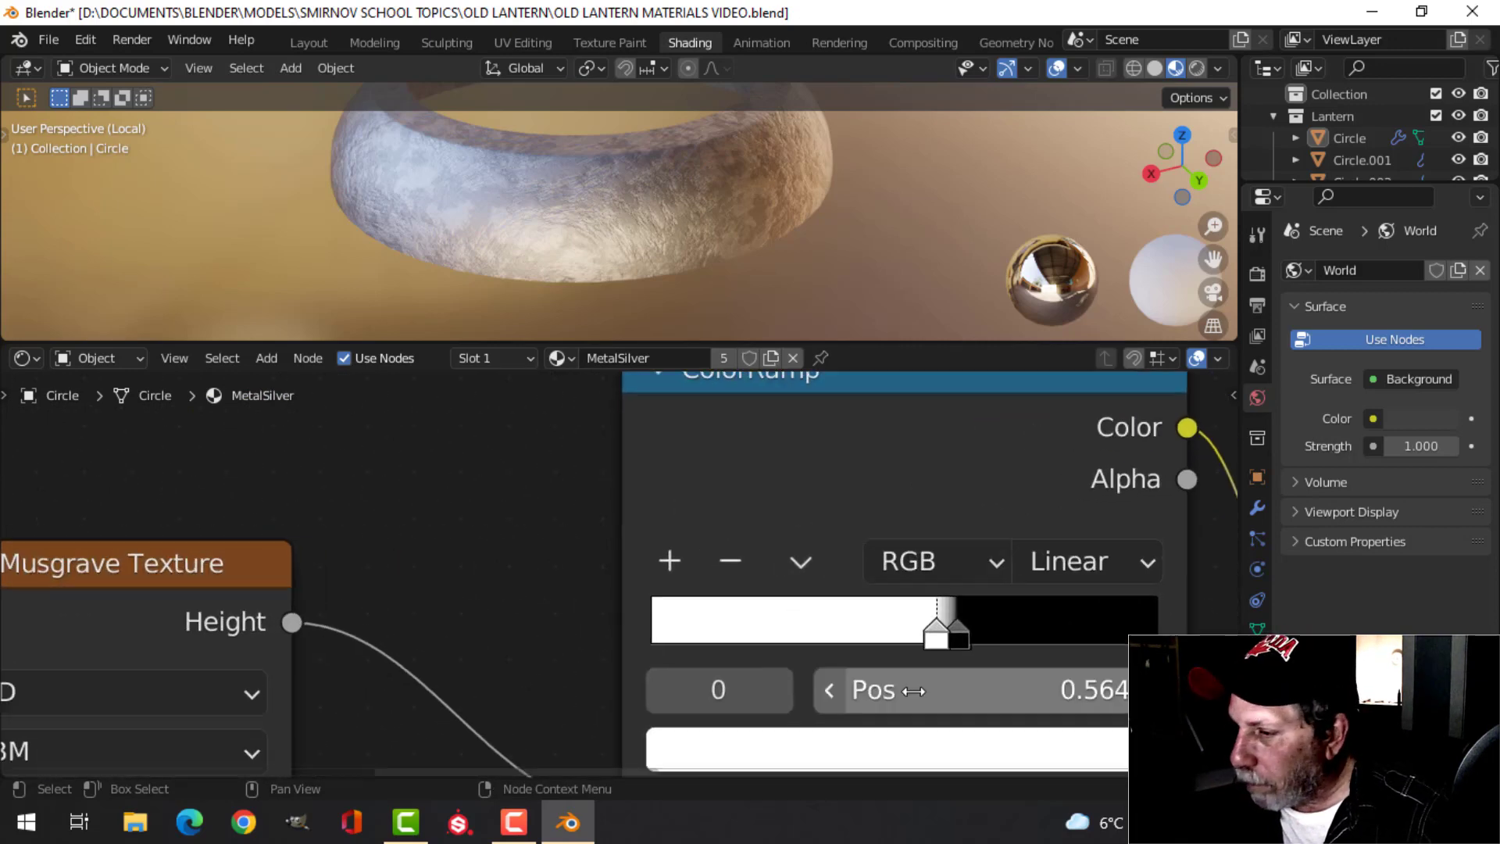
scroll(913, 691, "up", 1)
left_click_drag(998, 649, 1023, 639)
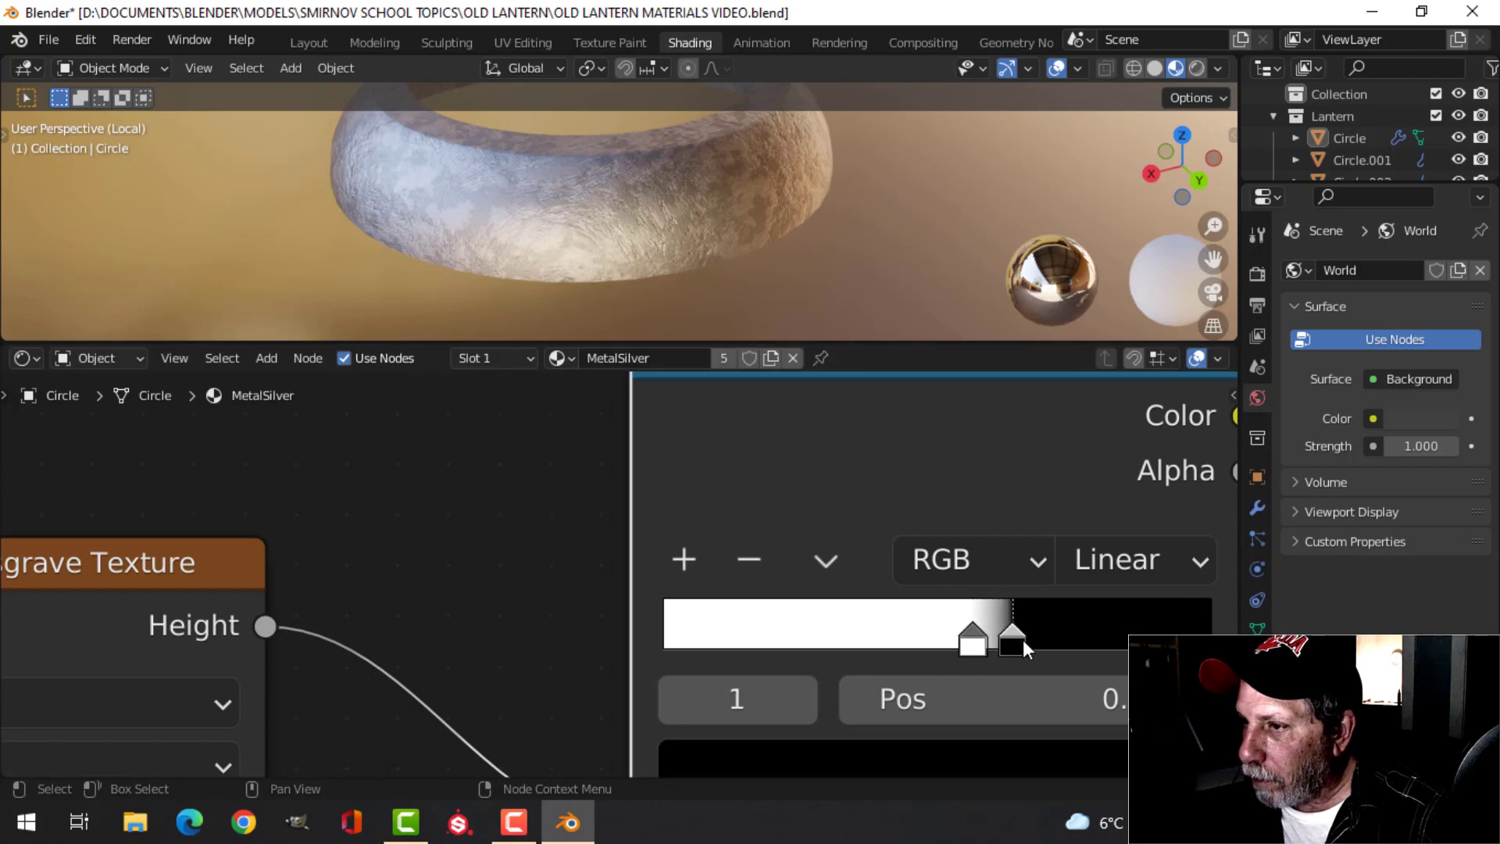
Switch to the Layout workspace and examine the metal material on the whole lantern from several angles and distances
left_click(317, 45)
middle_click_drag(725, 227, 701, 550, "shift")
scroll(769, 327, "up", 4)
middle_click_drag(769, 386, 743, 392)
scroll(672, 398, "down", 1)
middle_click_drag(630, 416, 658, 430)
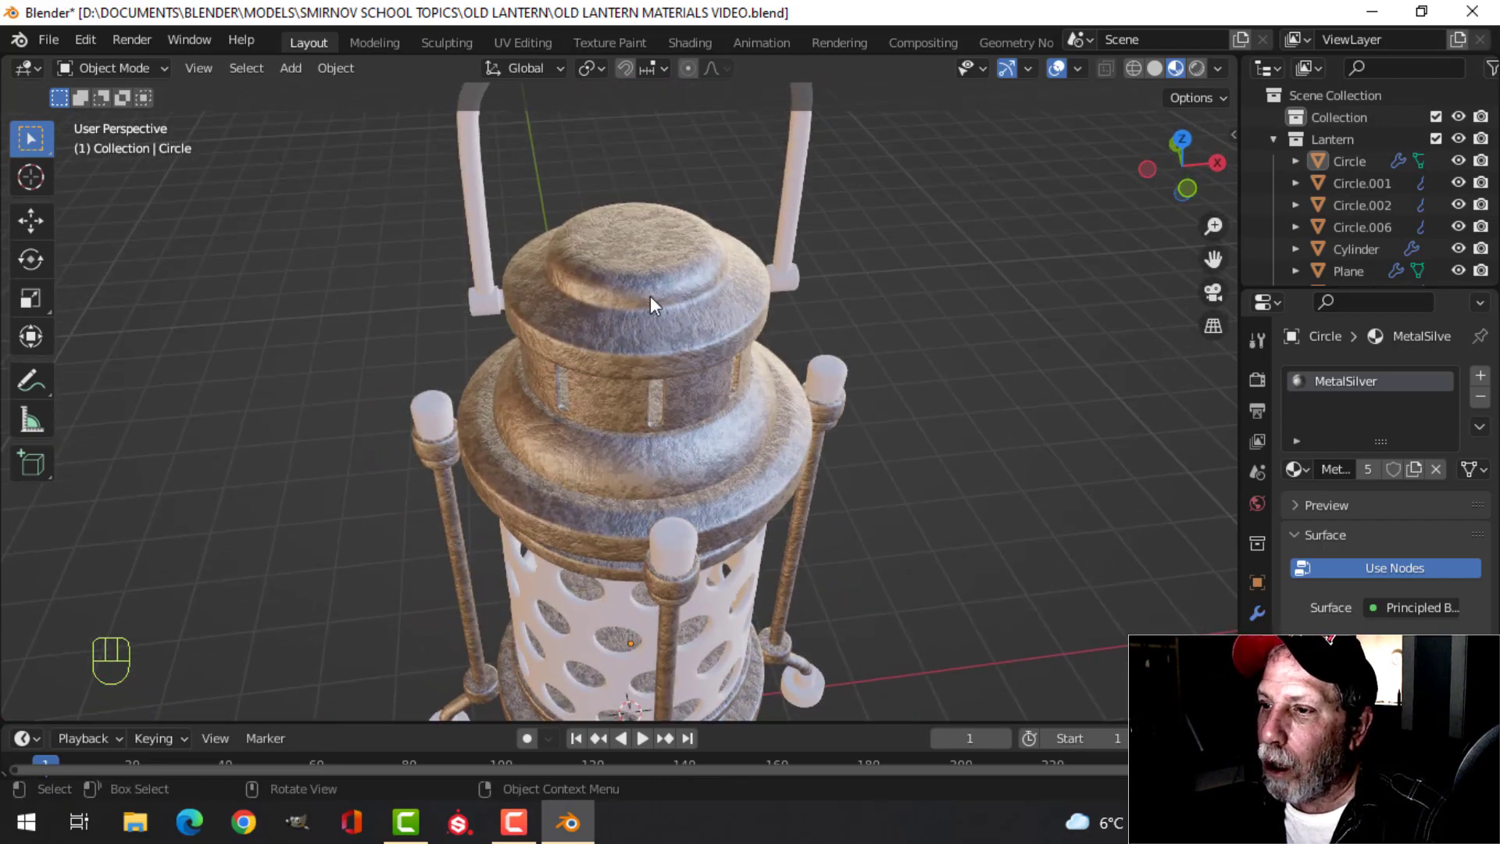
middle_click_drag(650, 295, 787, 325)
scroll(781, 329, "up", 4)
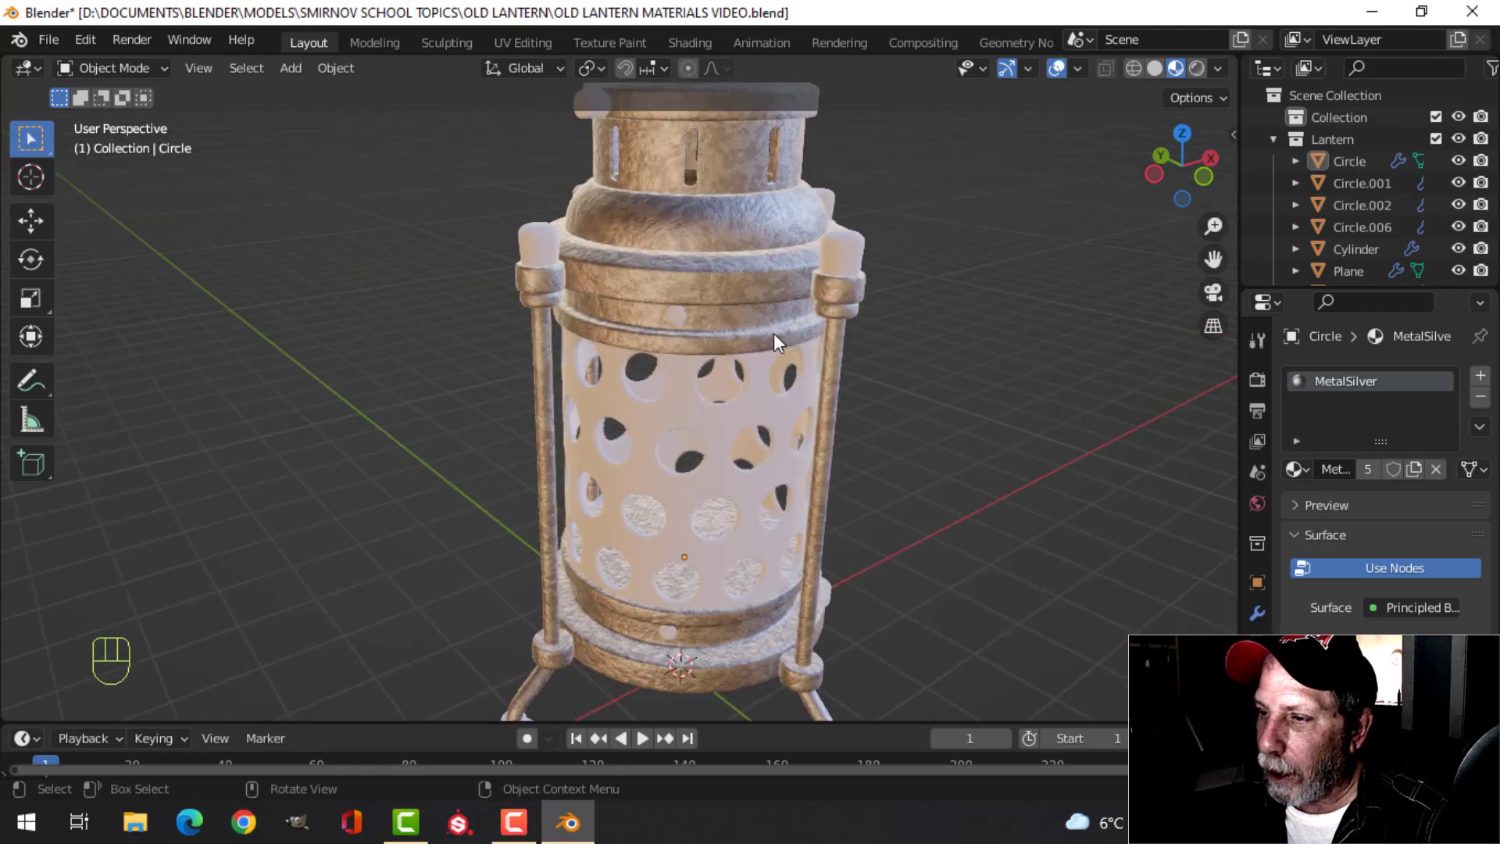
scroll(730, 331, "up", 2)
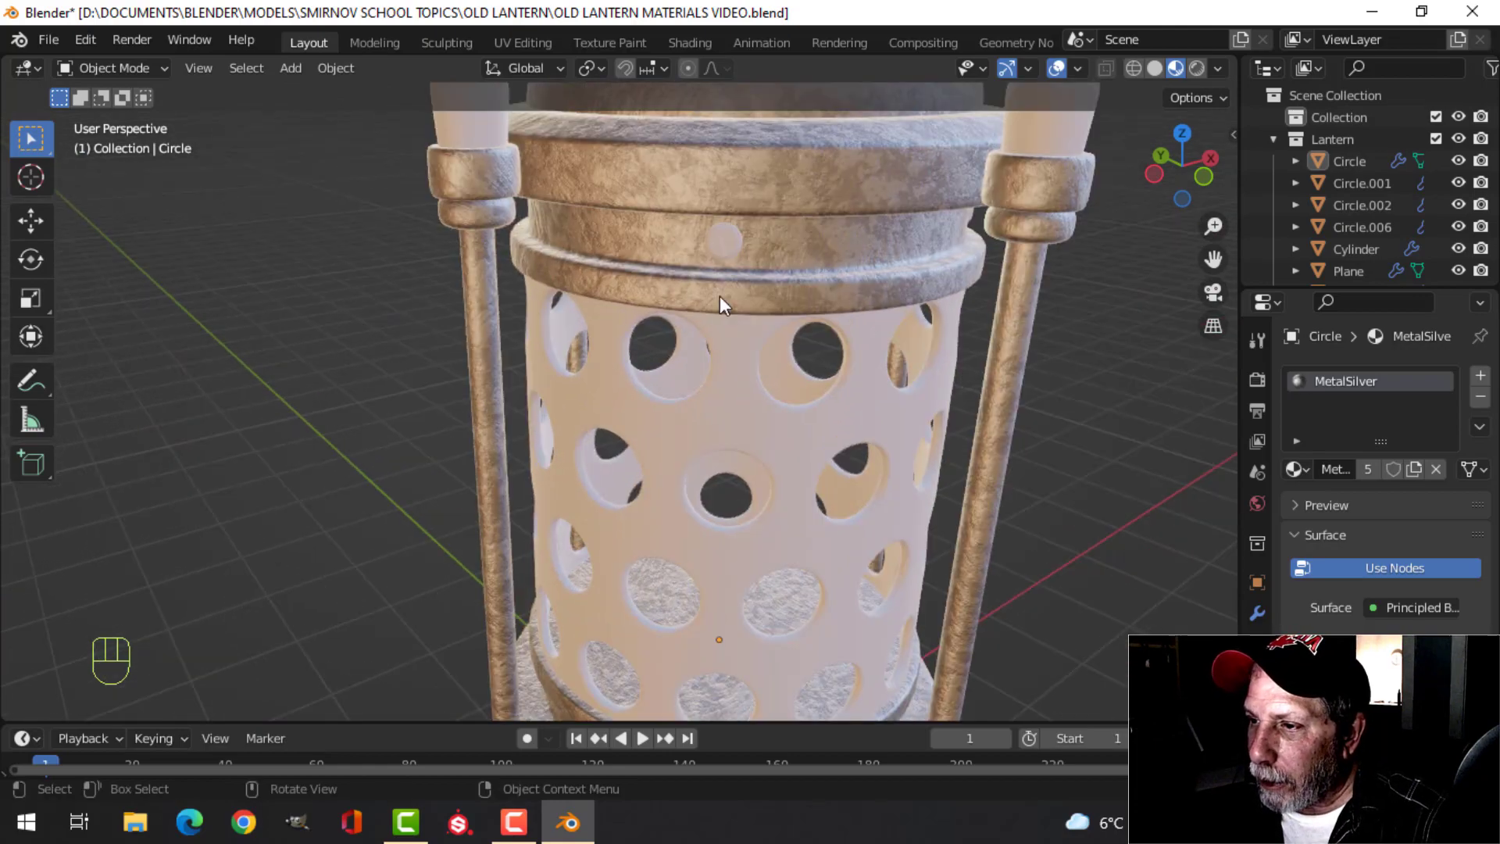
scroll(719, 297, "down", 5)
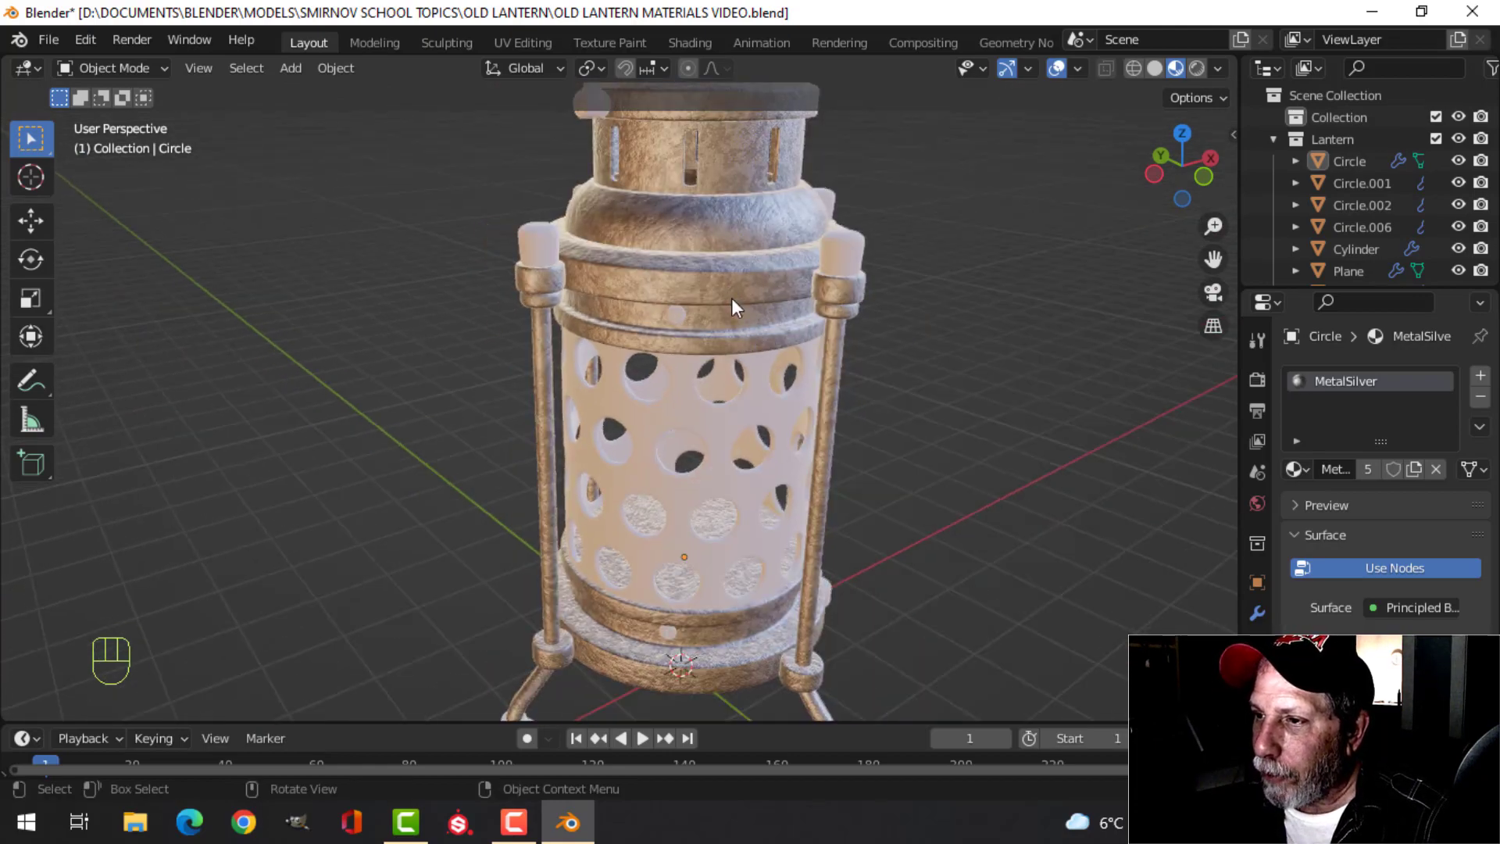
scroll(747, 313, "up", 2)
scroll(747, 305, "down", 4)
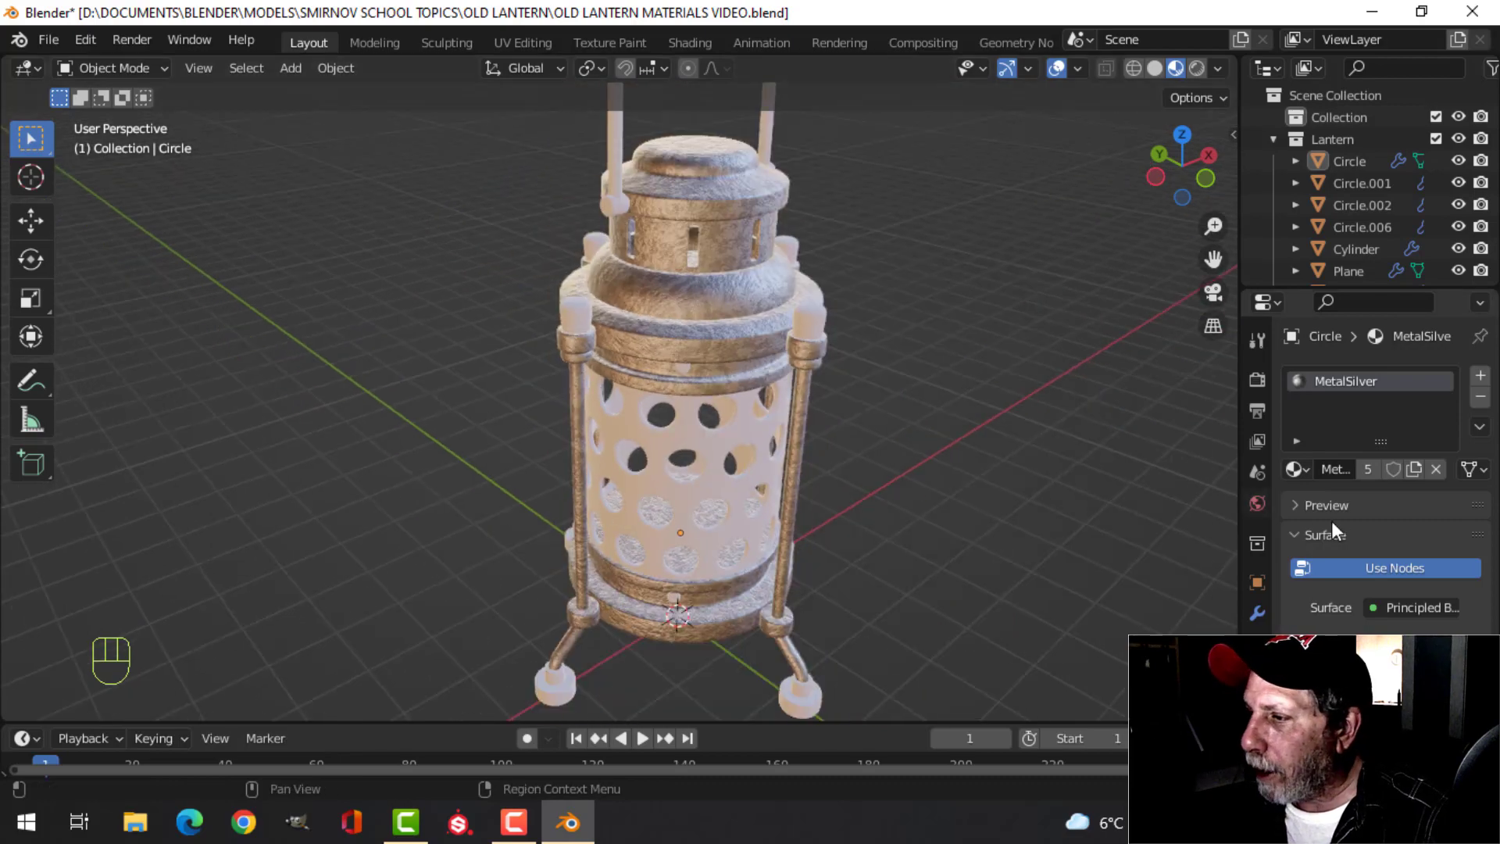
Enable Ambient Occlusion, Bloom and Screen Space Reflections for Eevee, and open the Ambient Occlusion factor for editing
left_click(1259, 379)
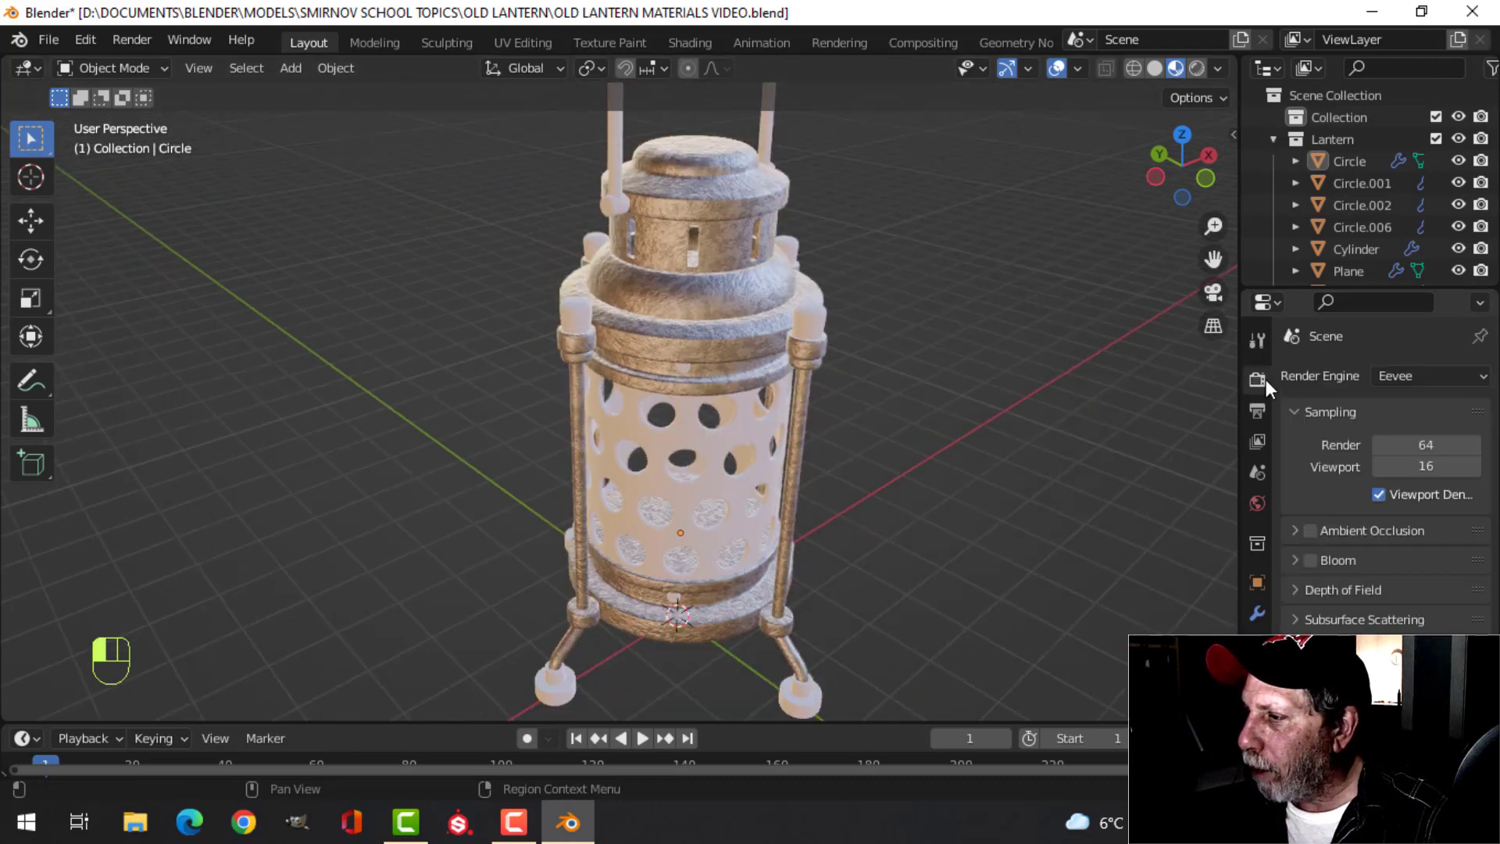
left_click(1310, 530)
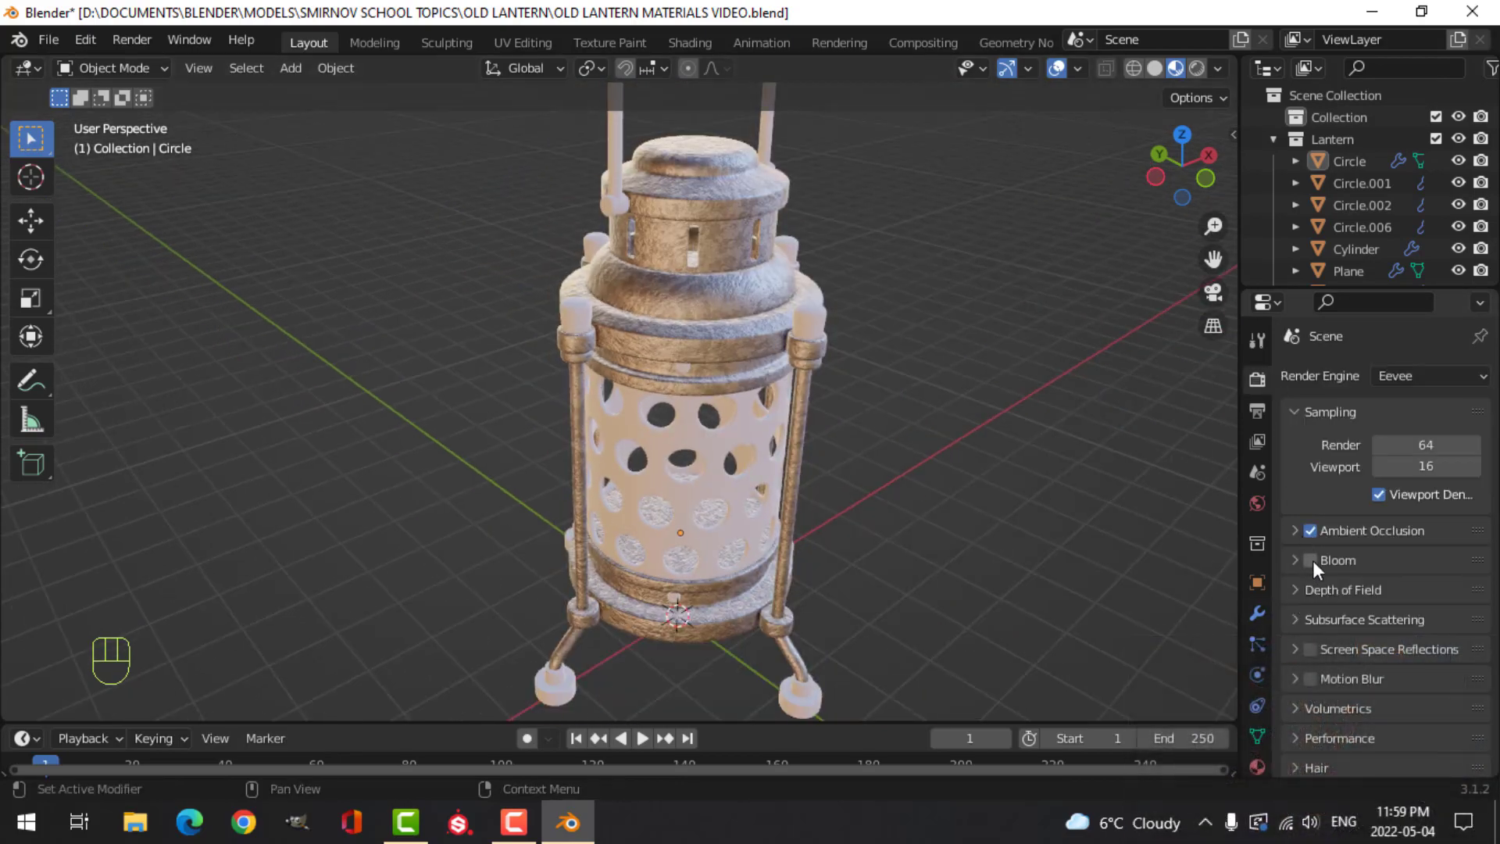
left_click(1309, 649)
left_click(1295, 529)
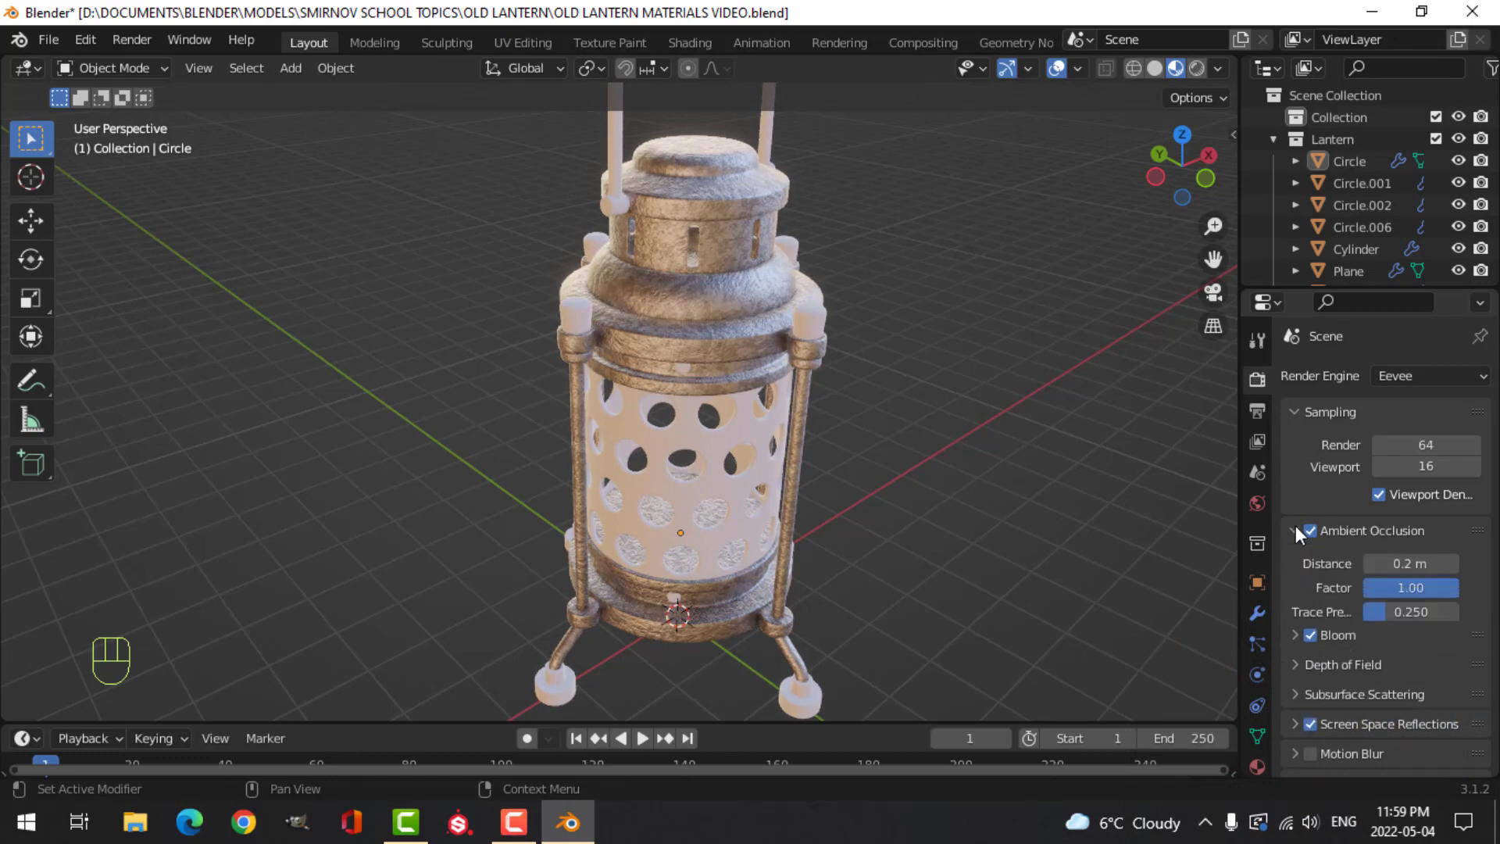
left_click(1398, 586)
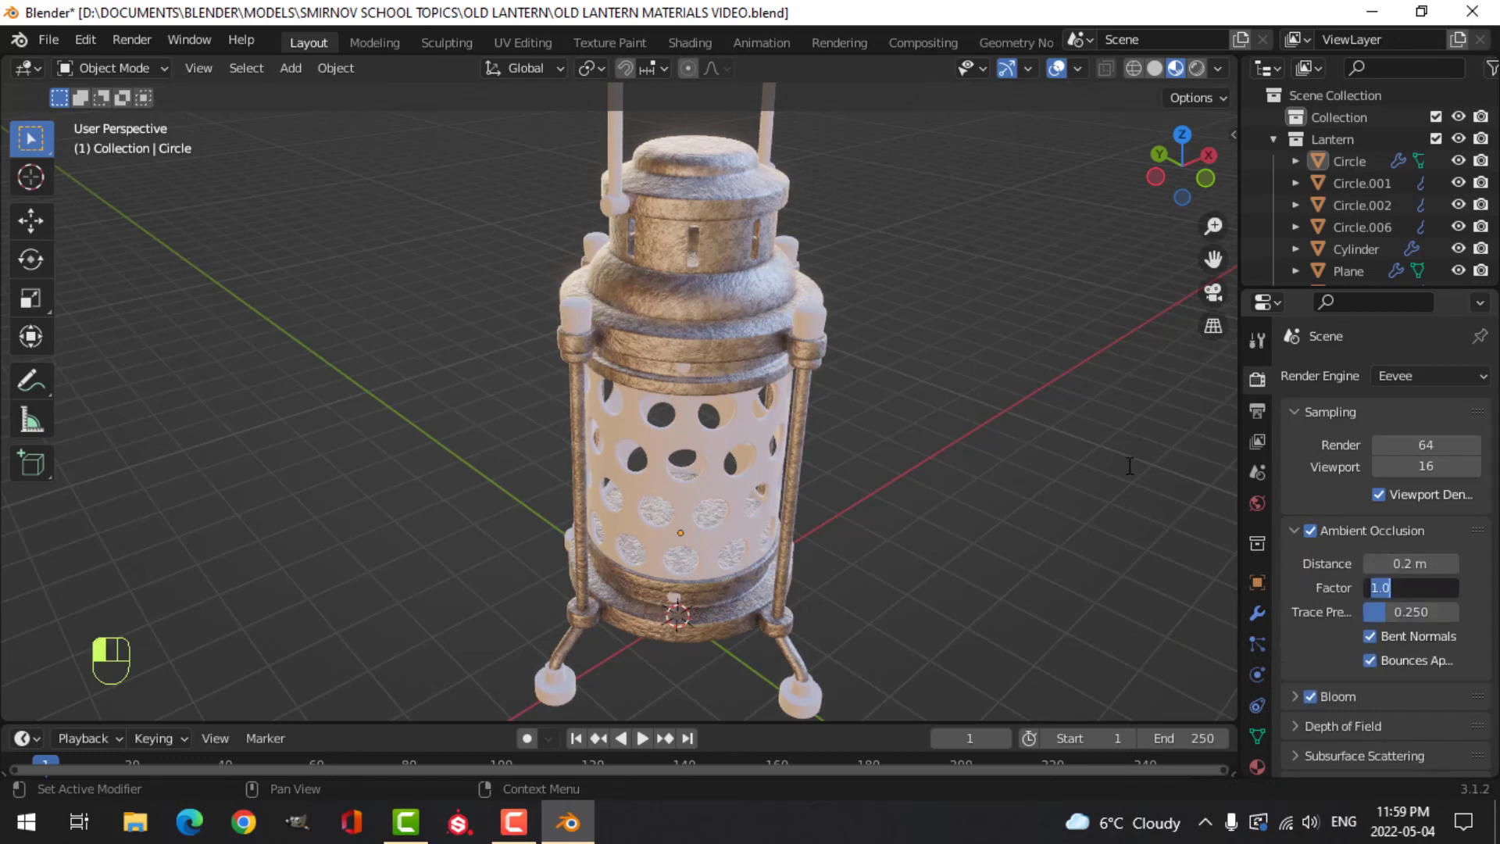
mouse_move(881, 354)
middle_mouse_down()
mouse_move(789, 344)
mouse_move(861, 359)
middle_mouse_up()
scroll(827, 340, "up", 3)
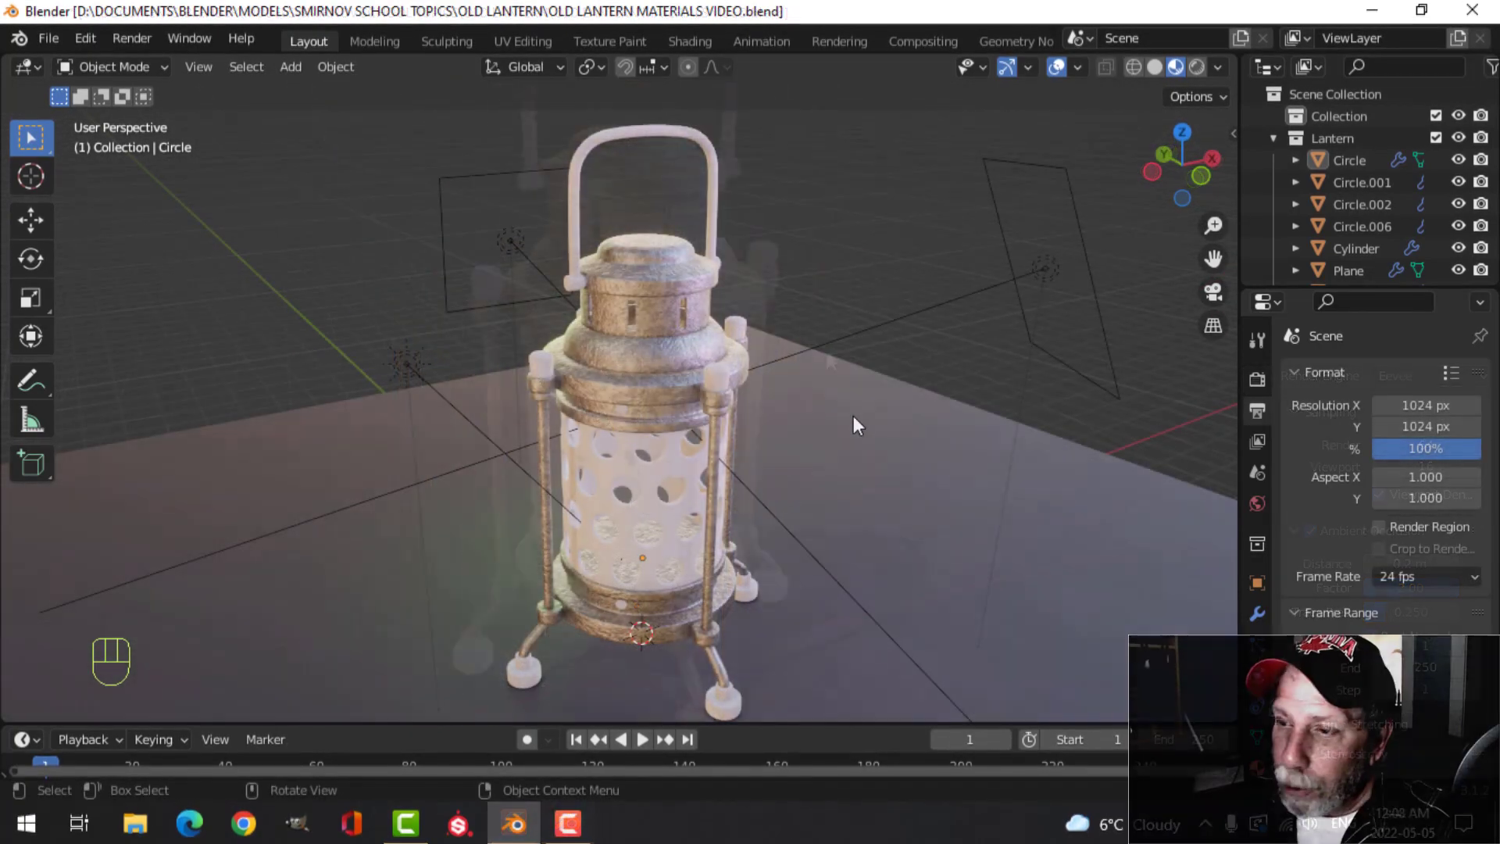
Inspect the sun and the two area lights around the lantern, view the scene through the camera, and deselect everything
scroll(846, 410, "down", 1)
mouse_move(844, 411)
middle_mouse_down()
mouse_move(803, 420)
mouse_move(837, 411)
middle_mouse_up()
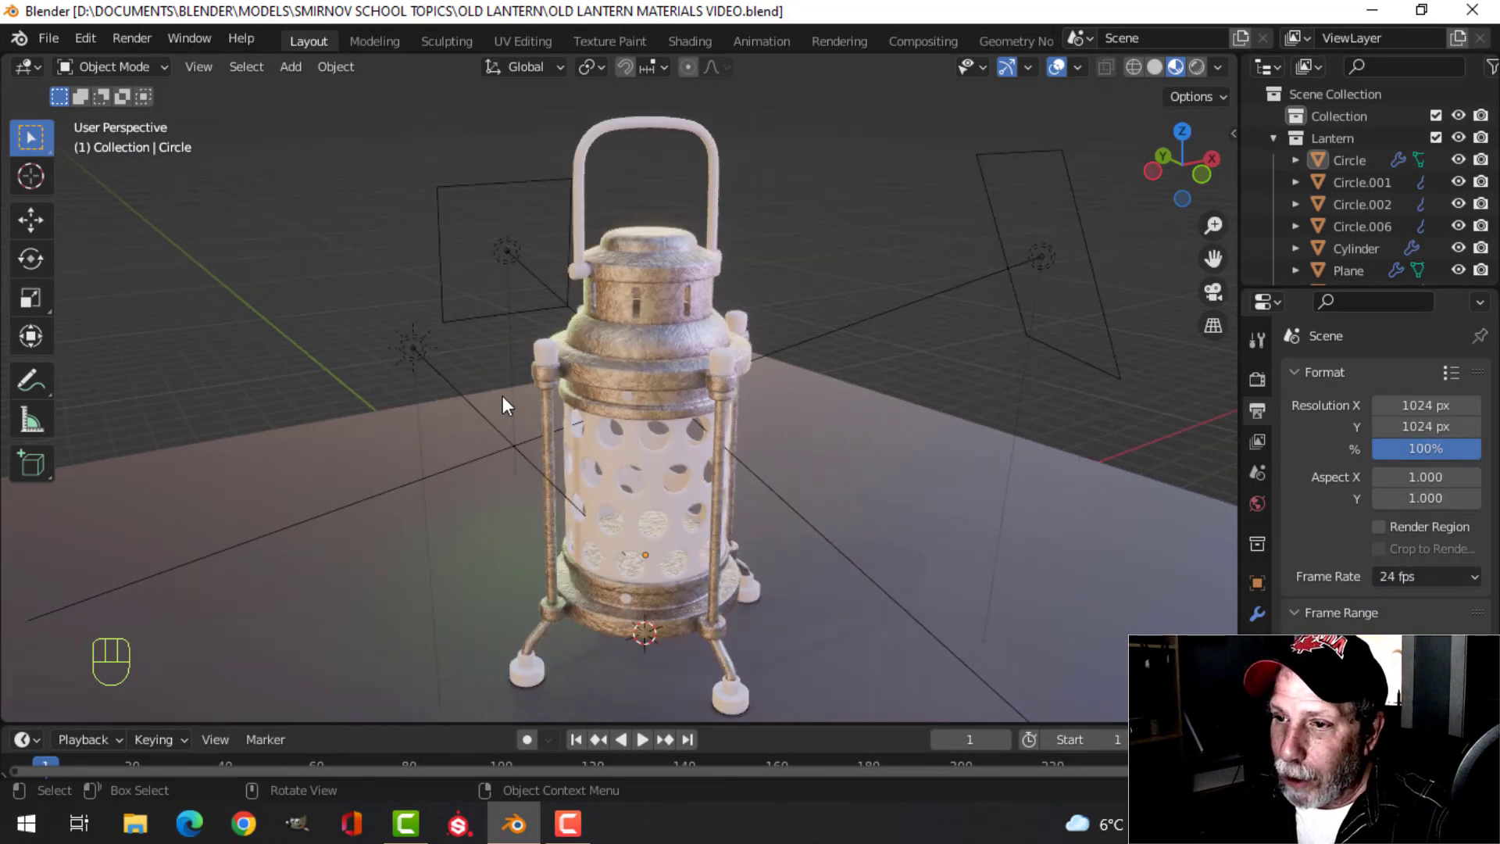
left_click(414, 349)
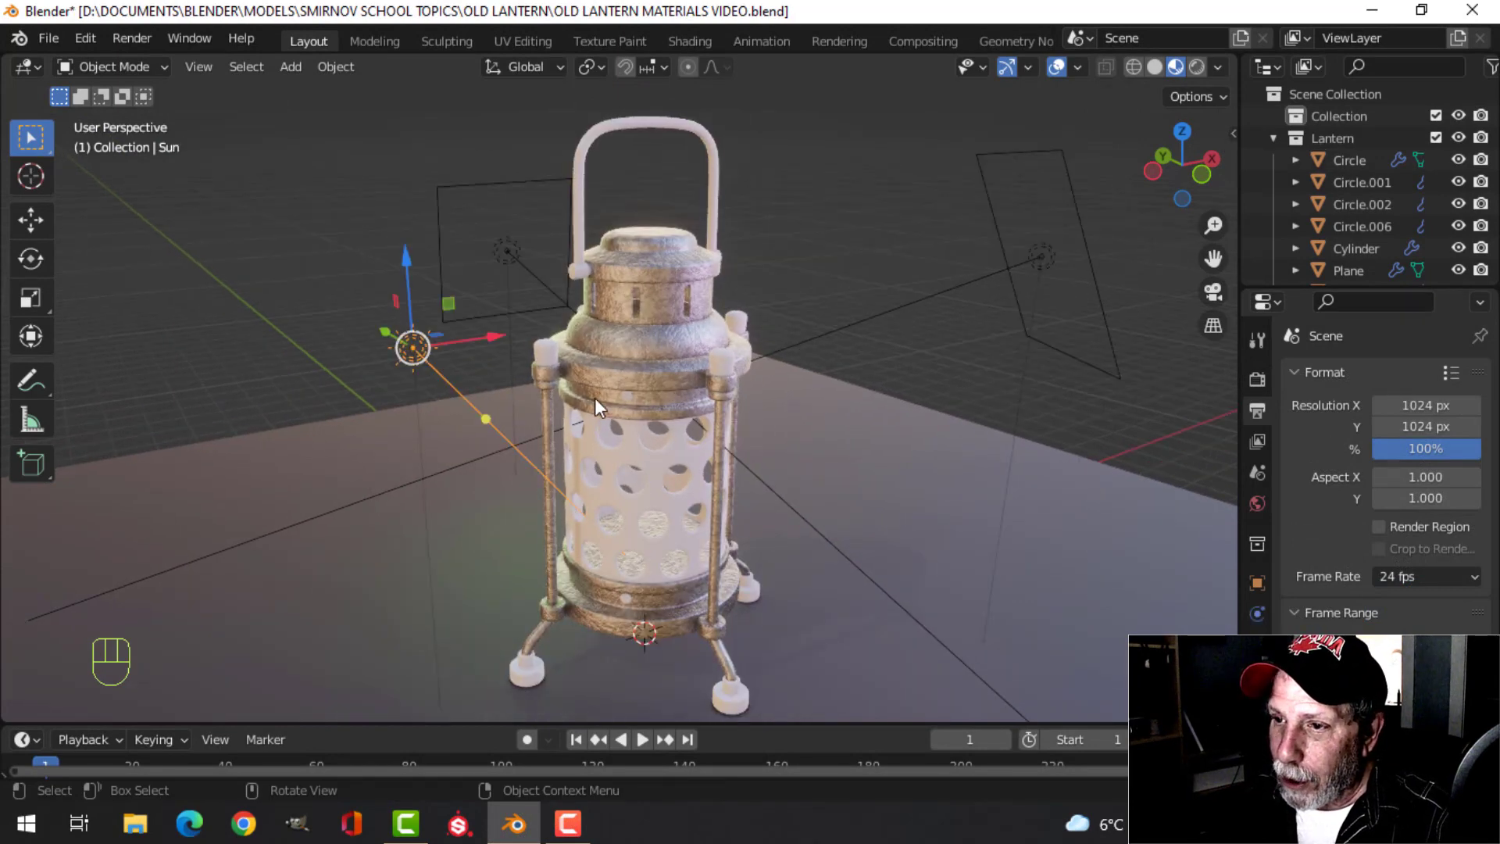
left_click(506, 250)
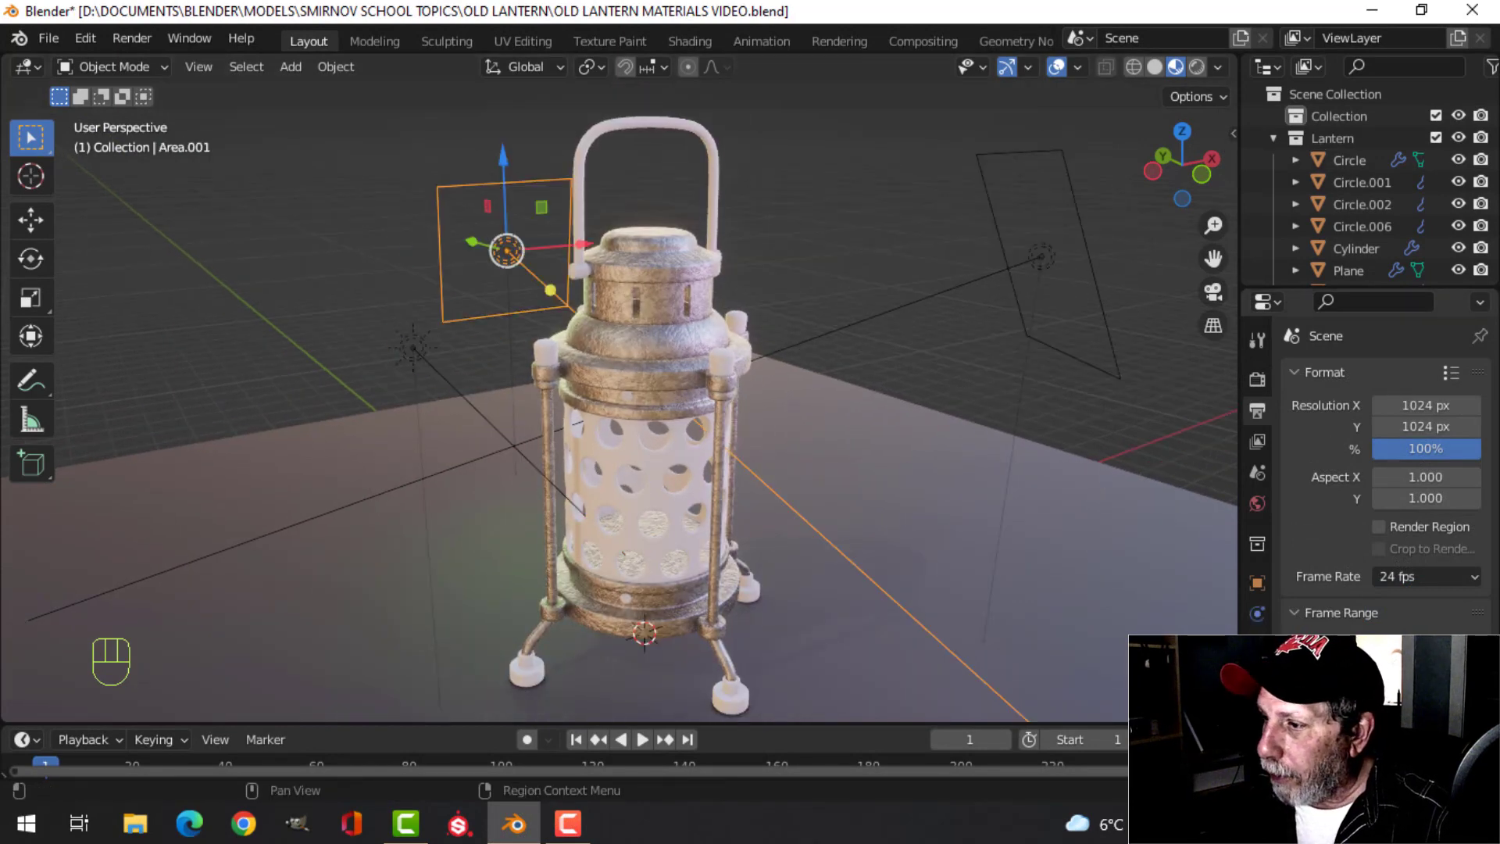
left_click(1257, 675)
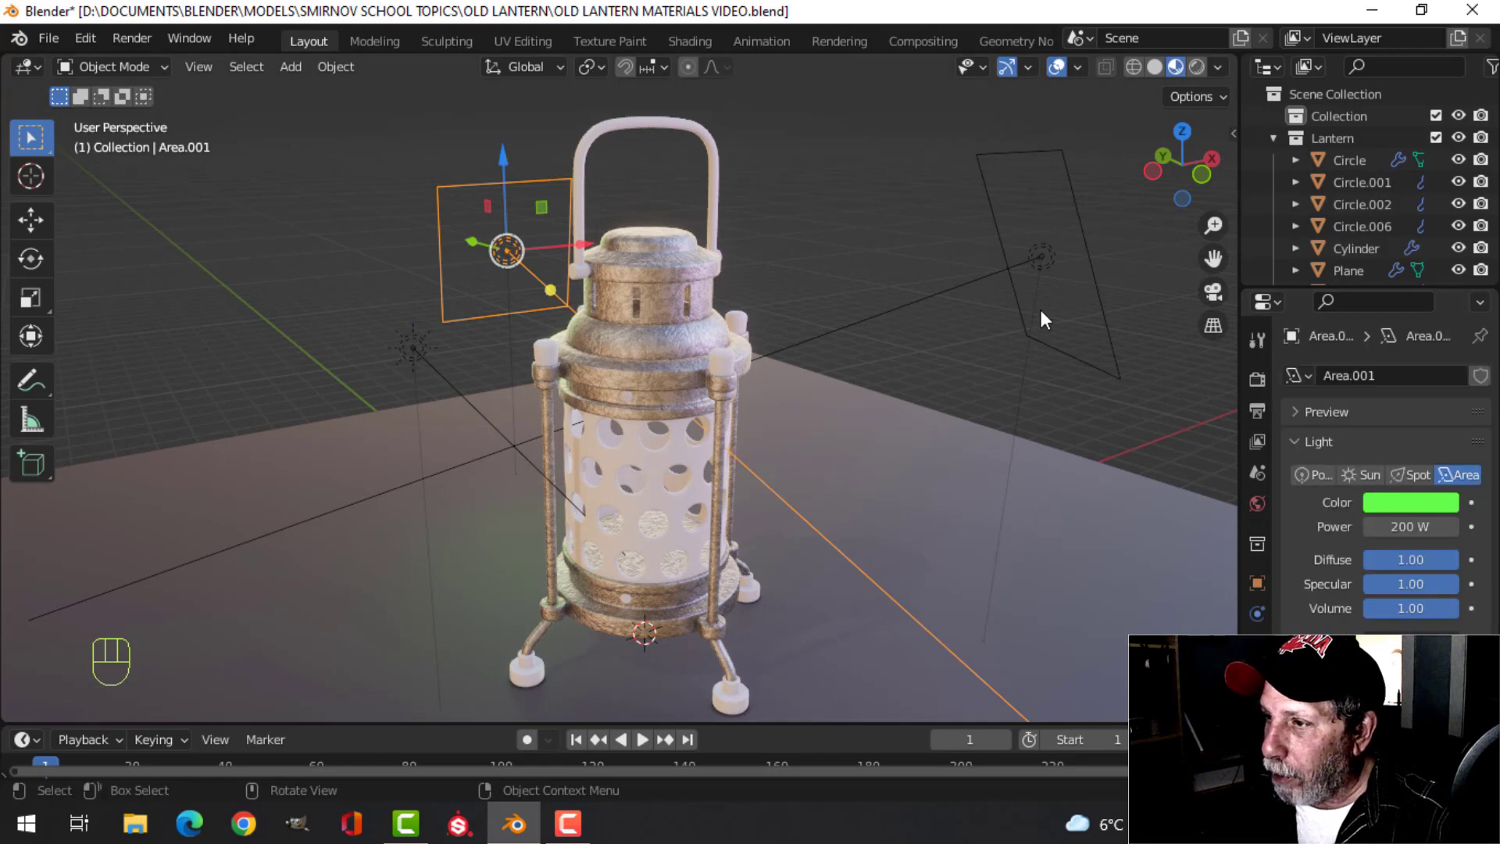
left_click(1013, 289)
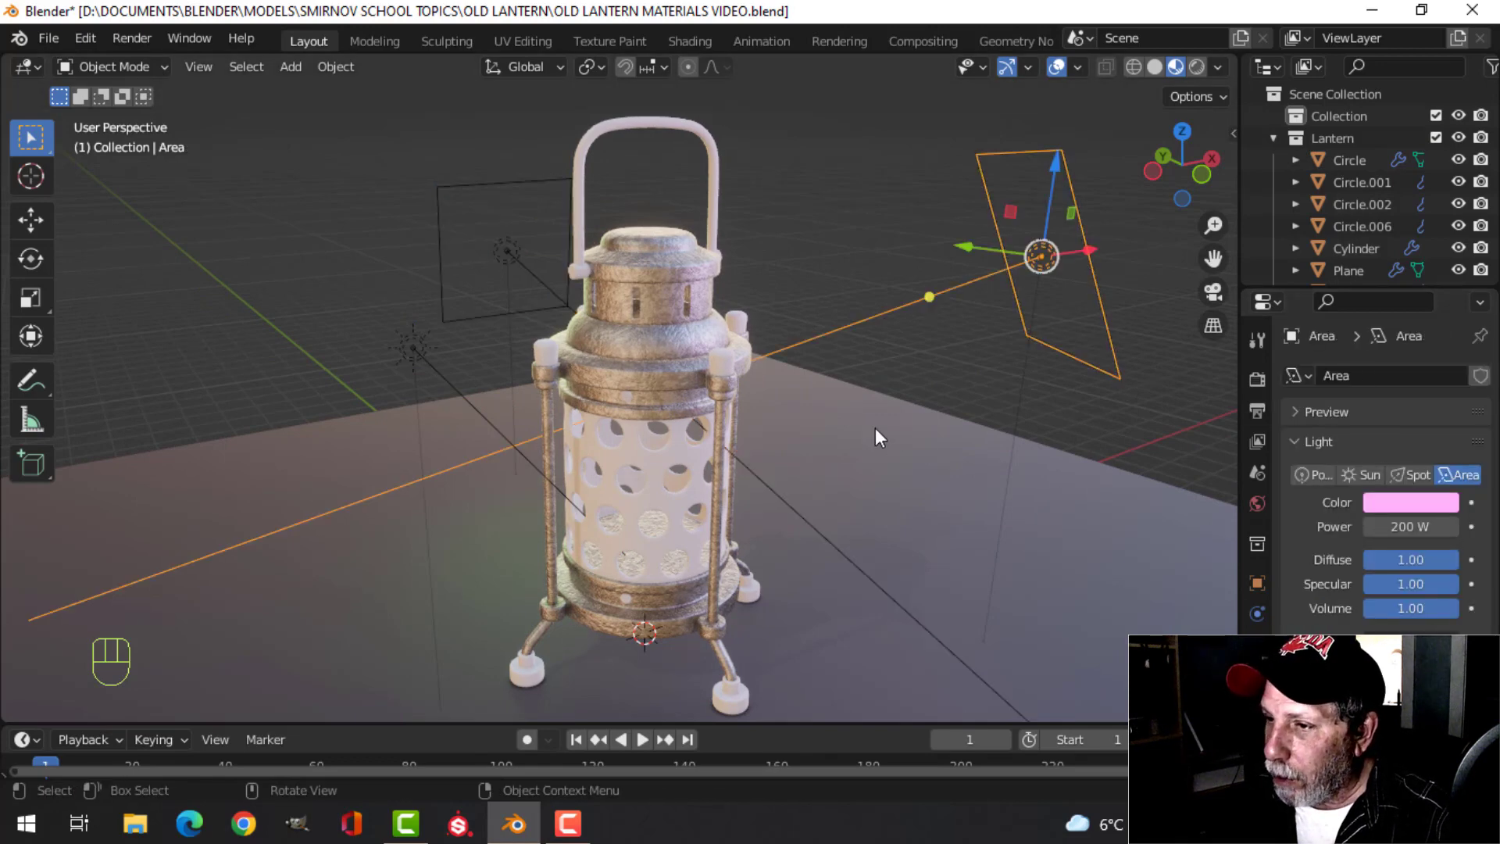
key("KP_0")
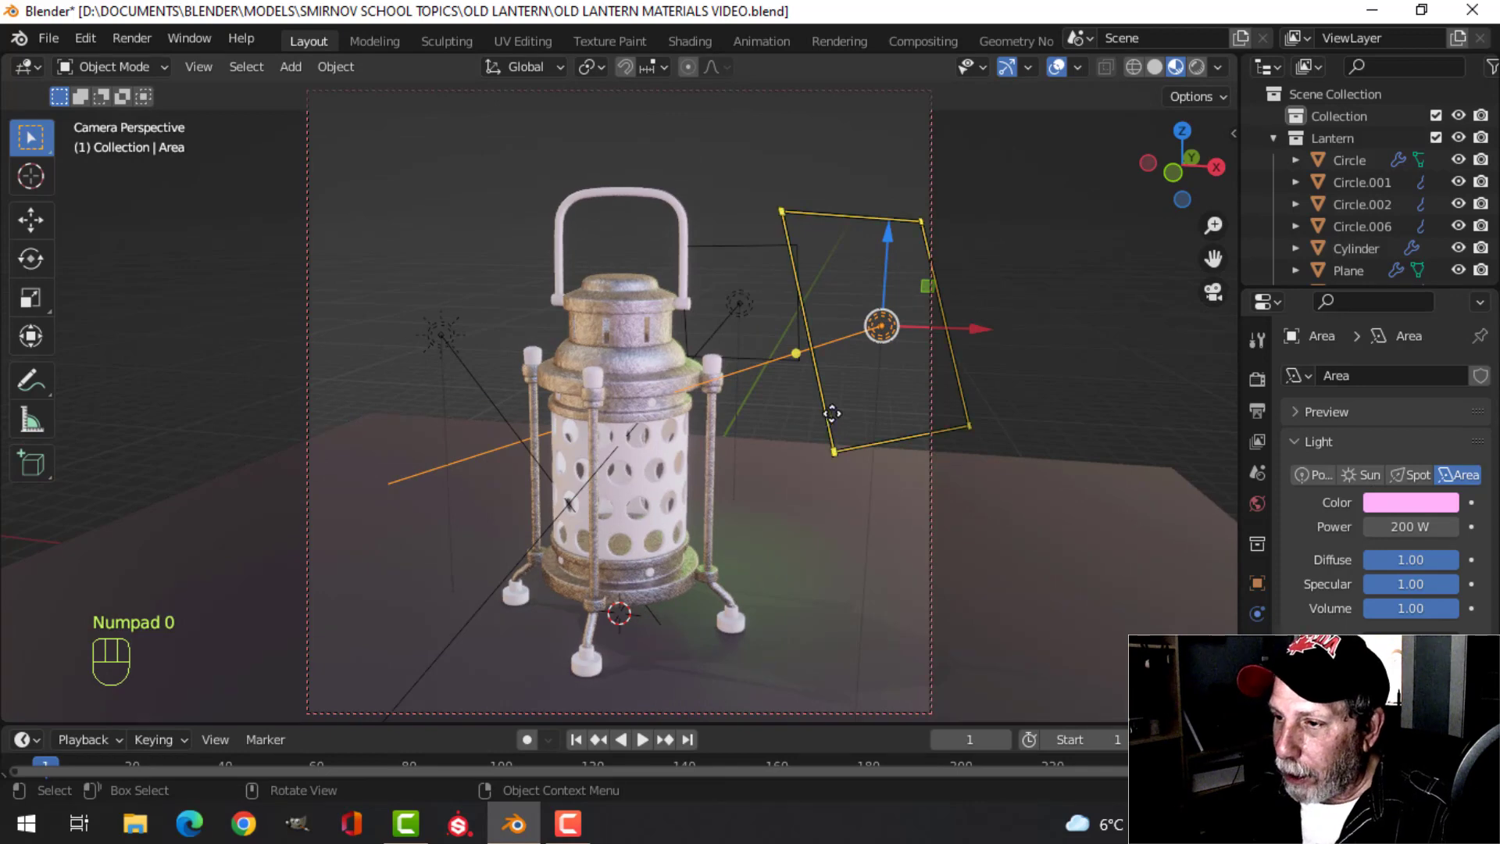
key("alt+a")
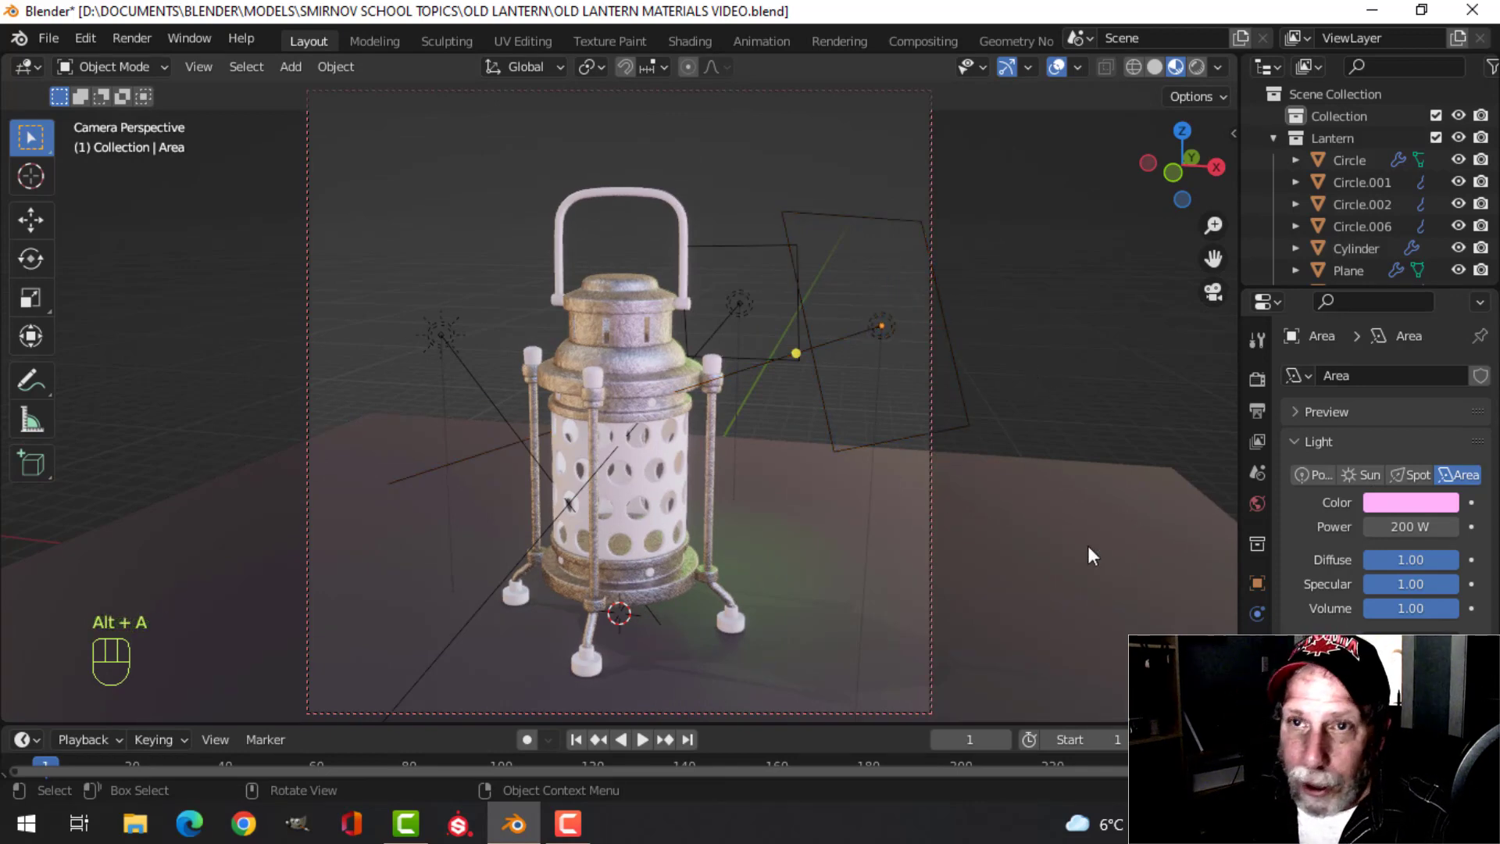
Assign an Environment Texture to the world color and load cape_hill_2k.hdr from the HDRI folder
left_click(1257, 503)
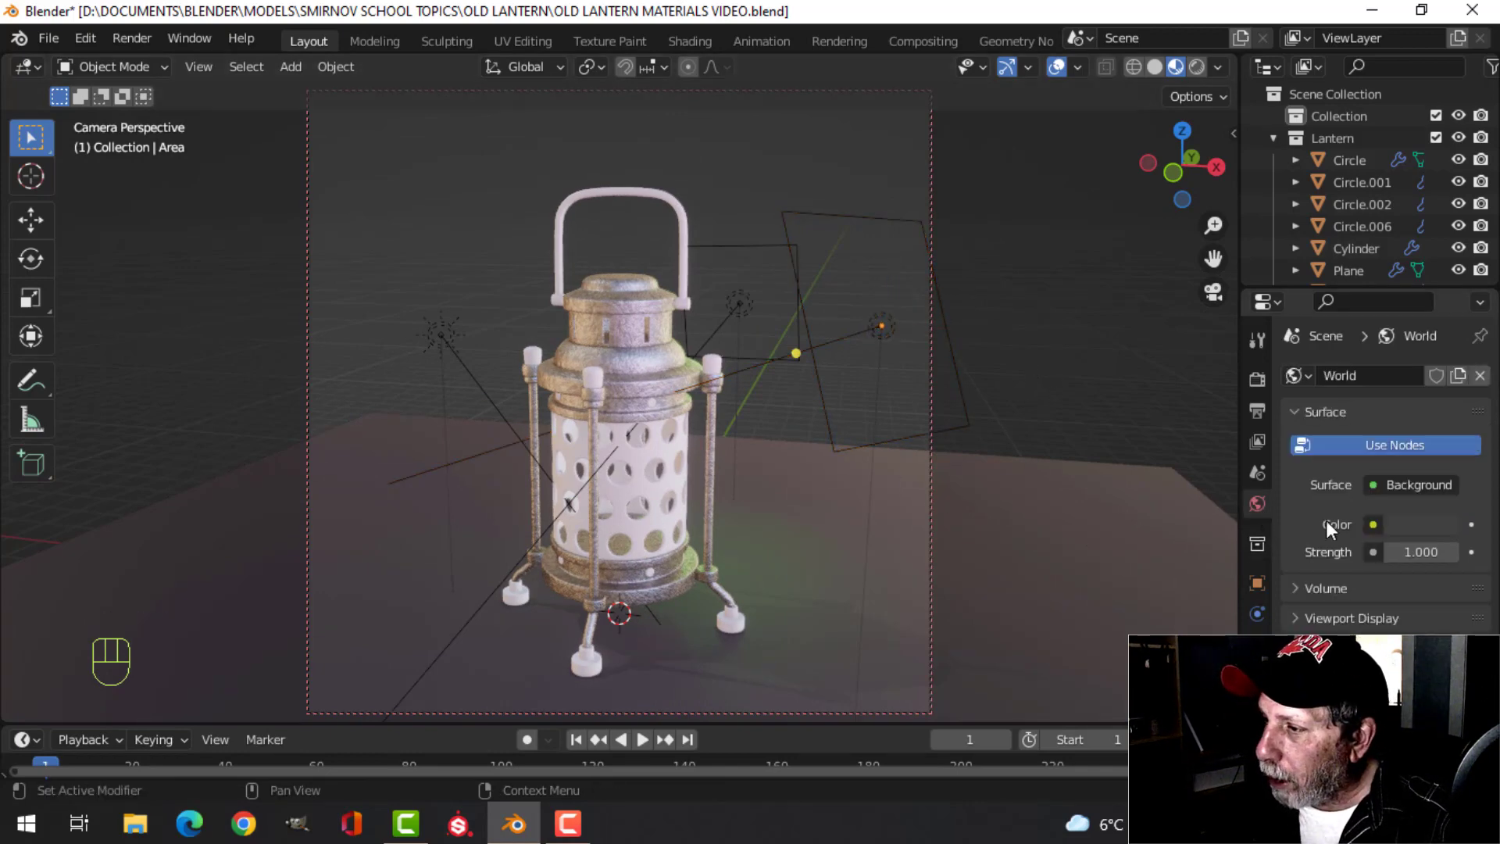
left_click(1372, 524)
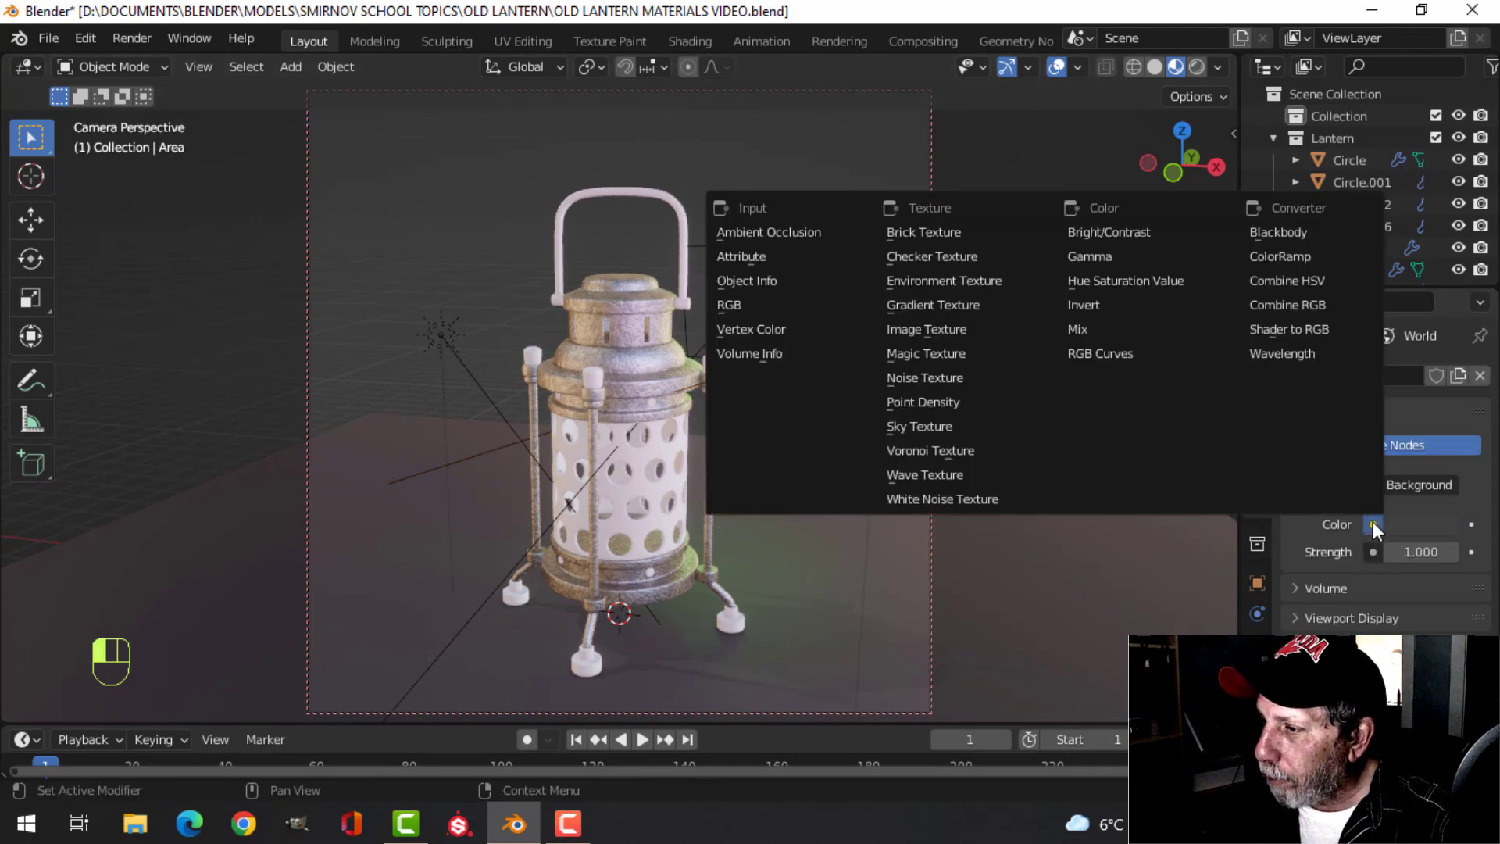
left_click(968, 281)
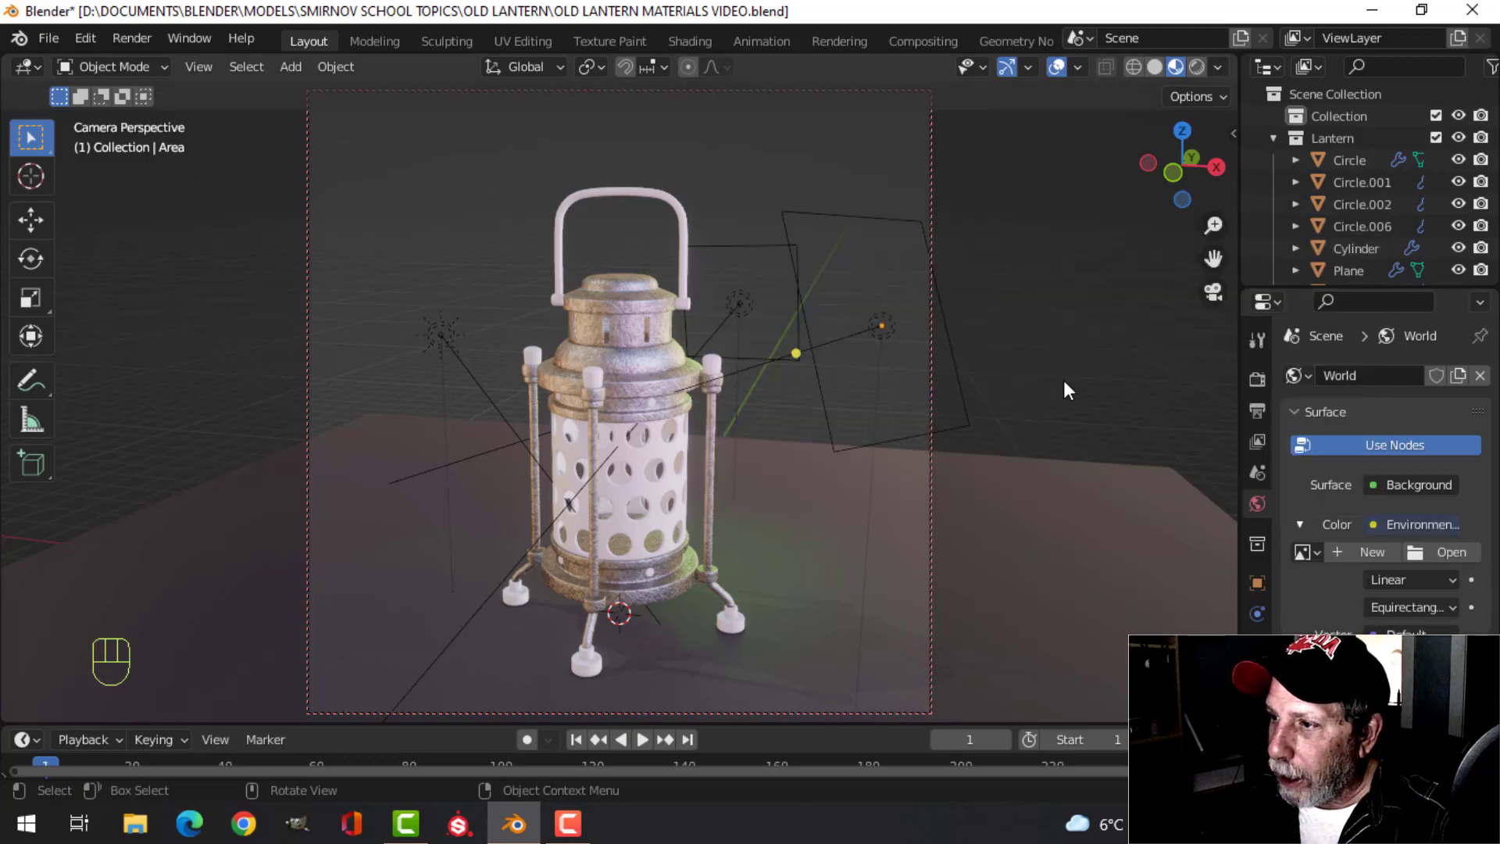
left_click(1427, 550)
left_click(229, 682)
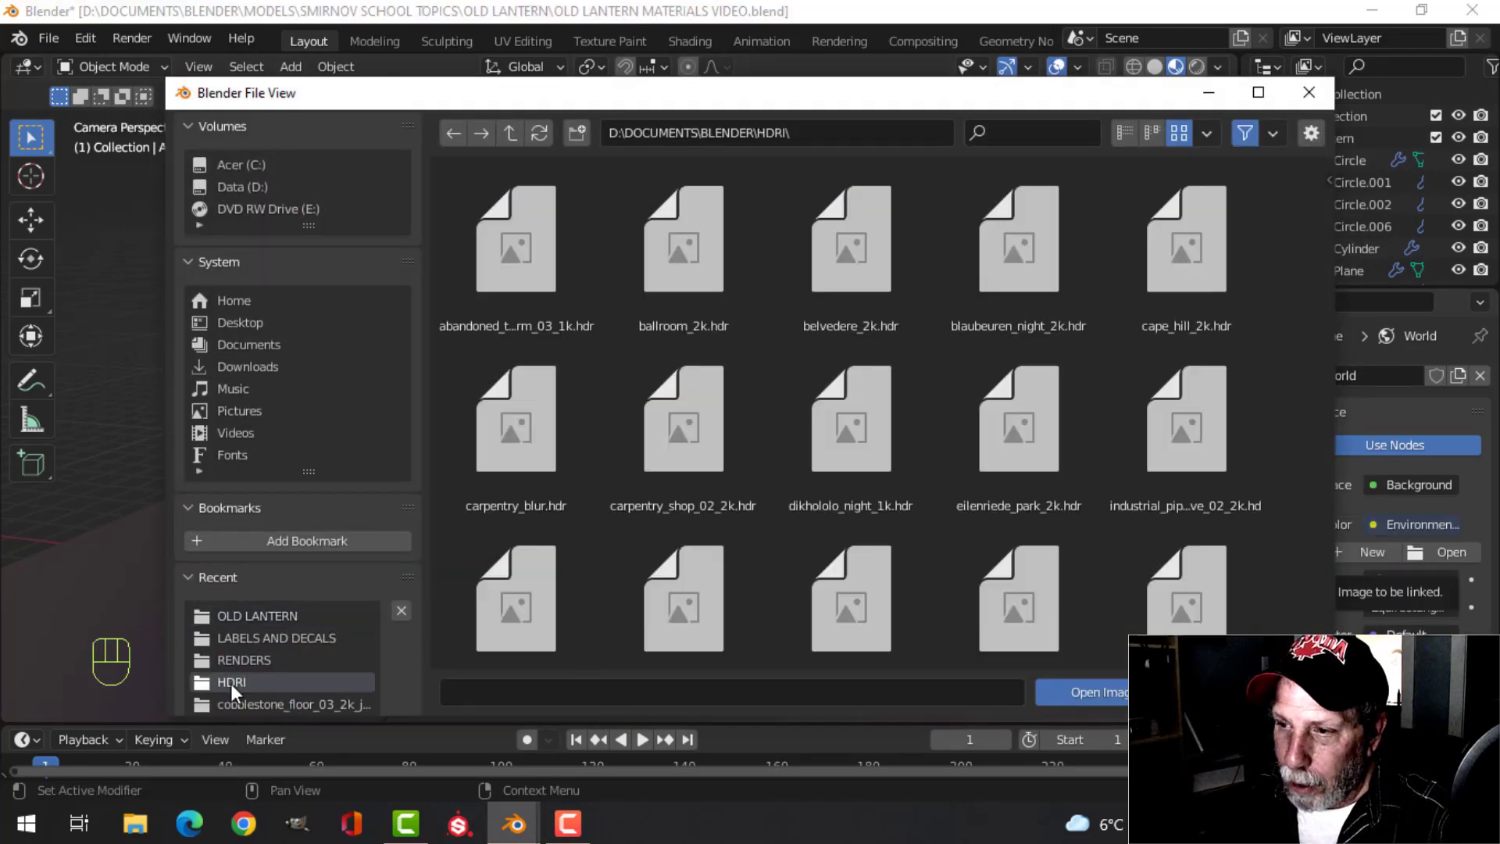
left_click(1179, 283)
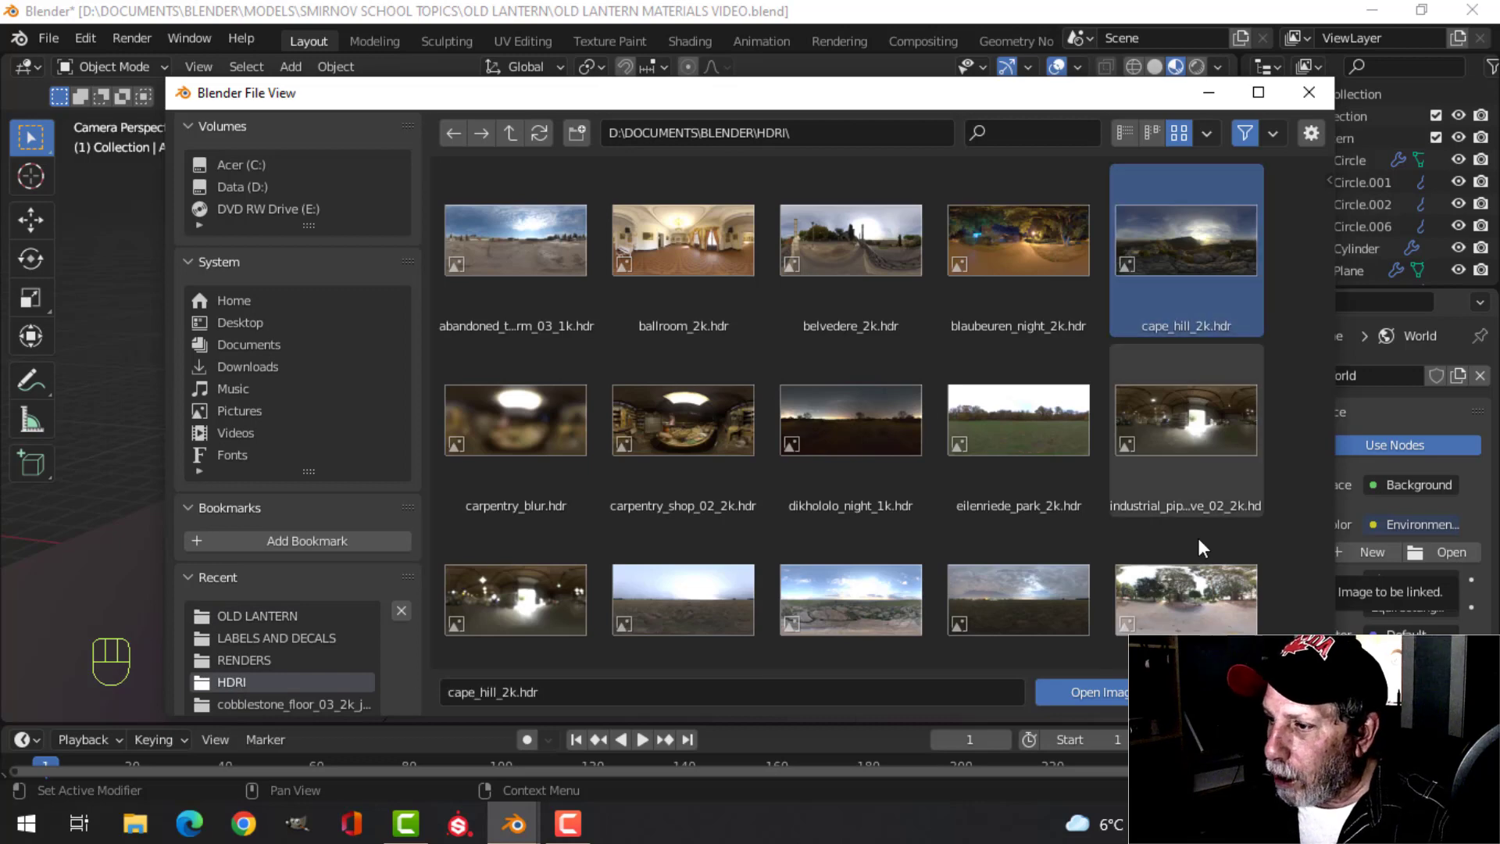
left_click(1124, 699)
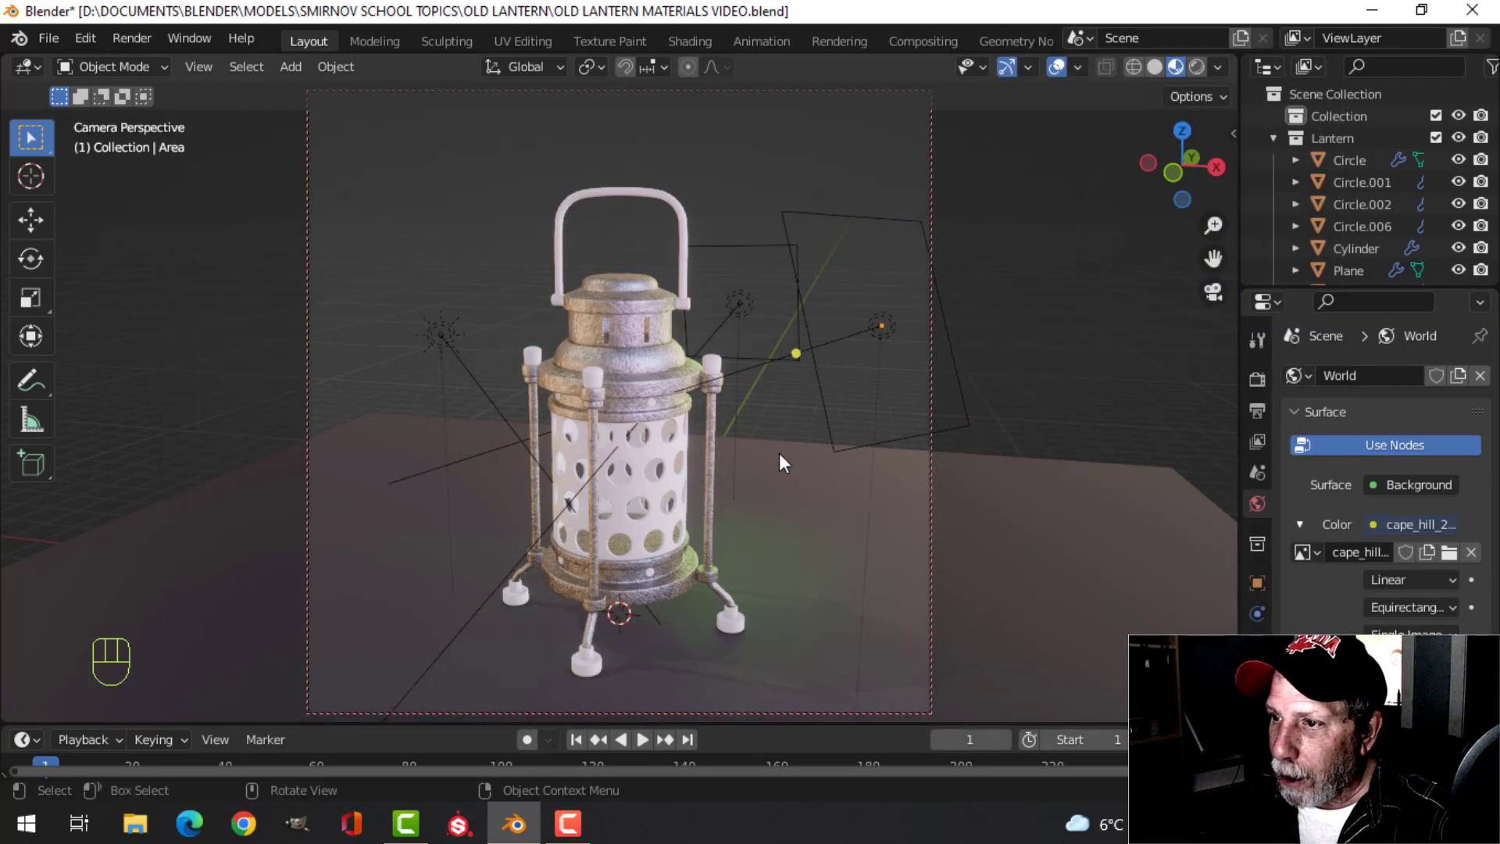
Turn on Scene World lighting for the viewport's material preview
left_click(1216, 66)
left_click(1092, 200)
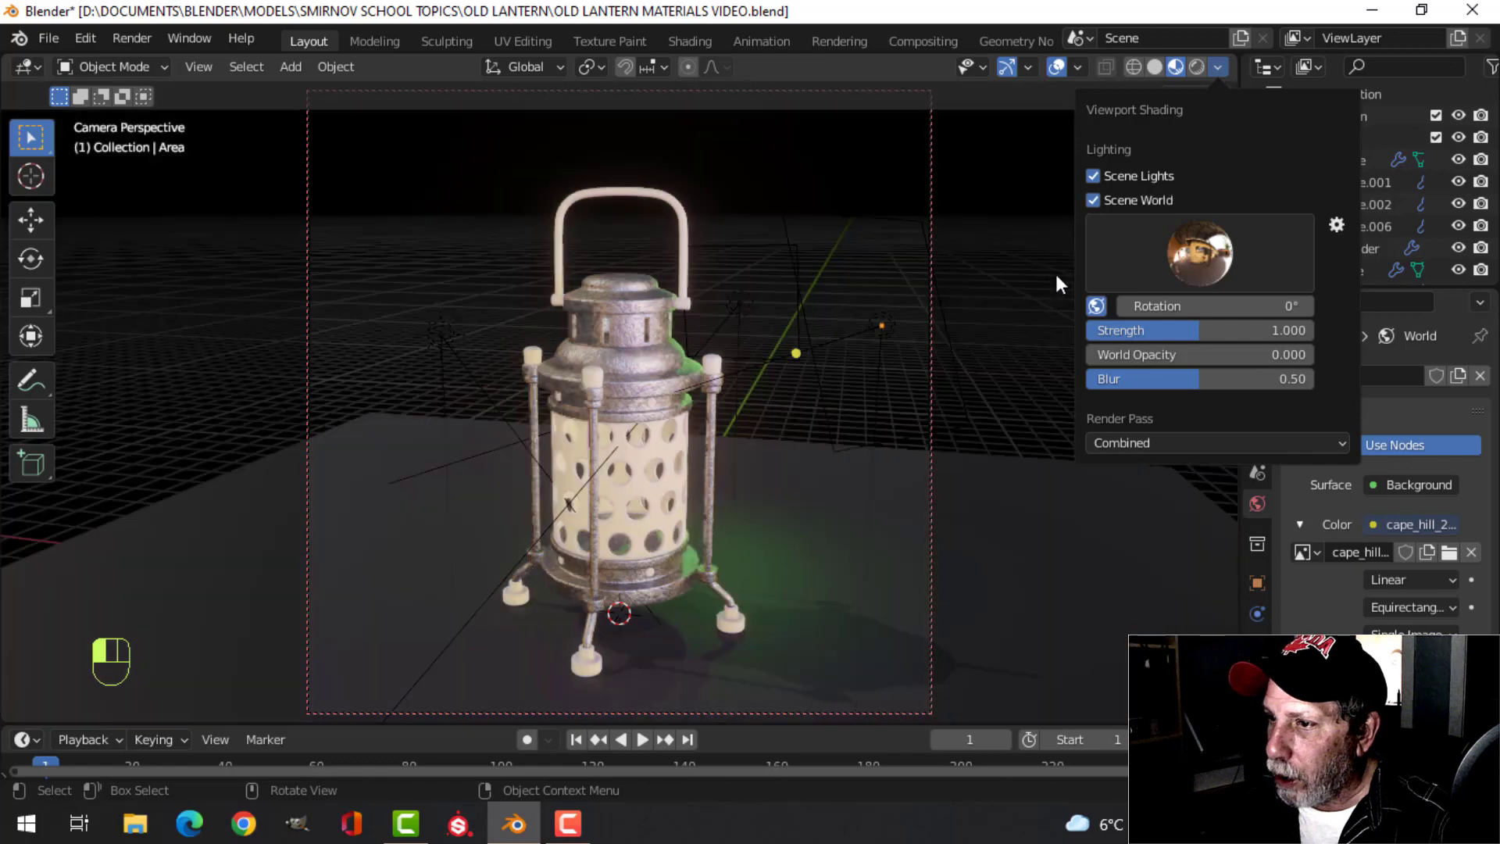
left_click(838, 451)
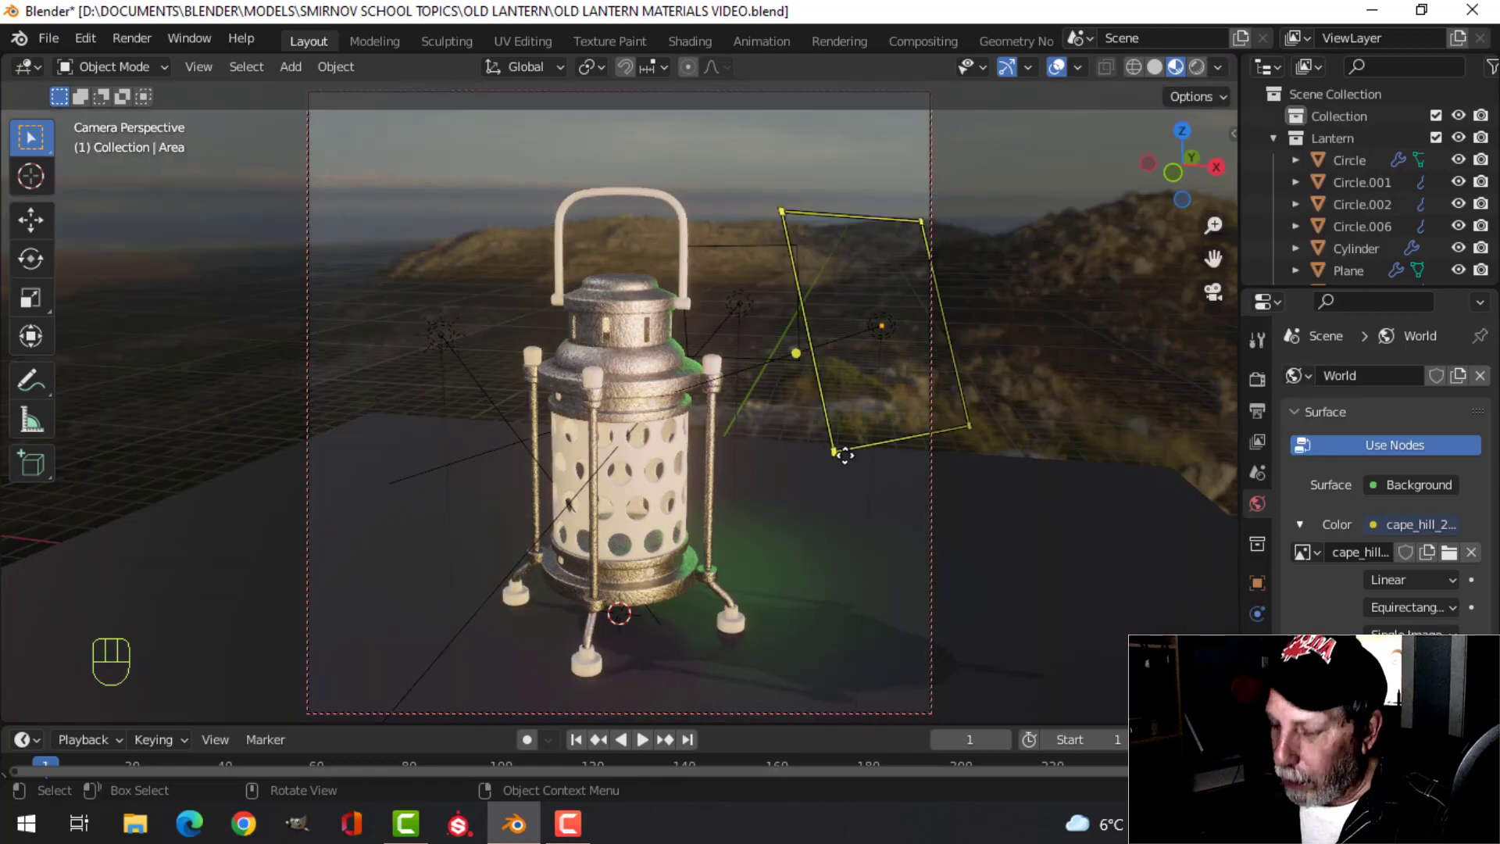
Leave the camera view and examine how the HDRI and scene lights fall on the lantern's metal parts
key("KP_0")
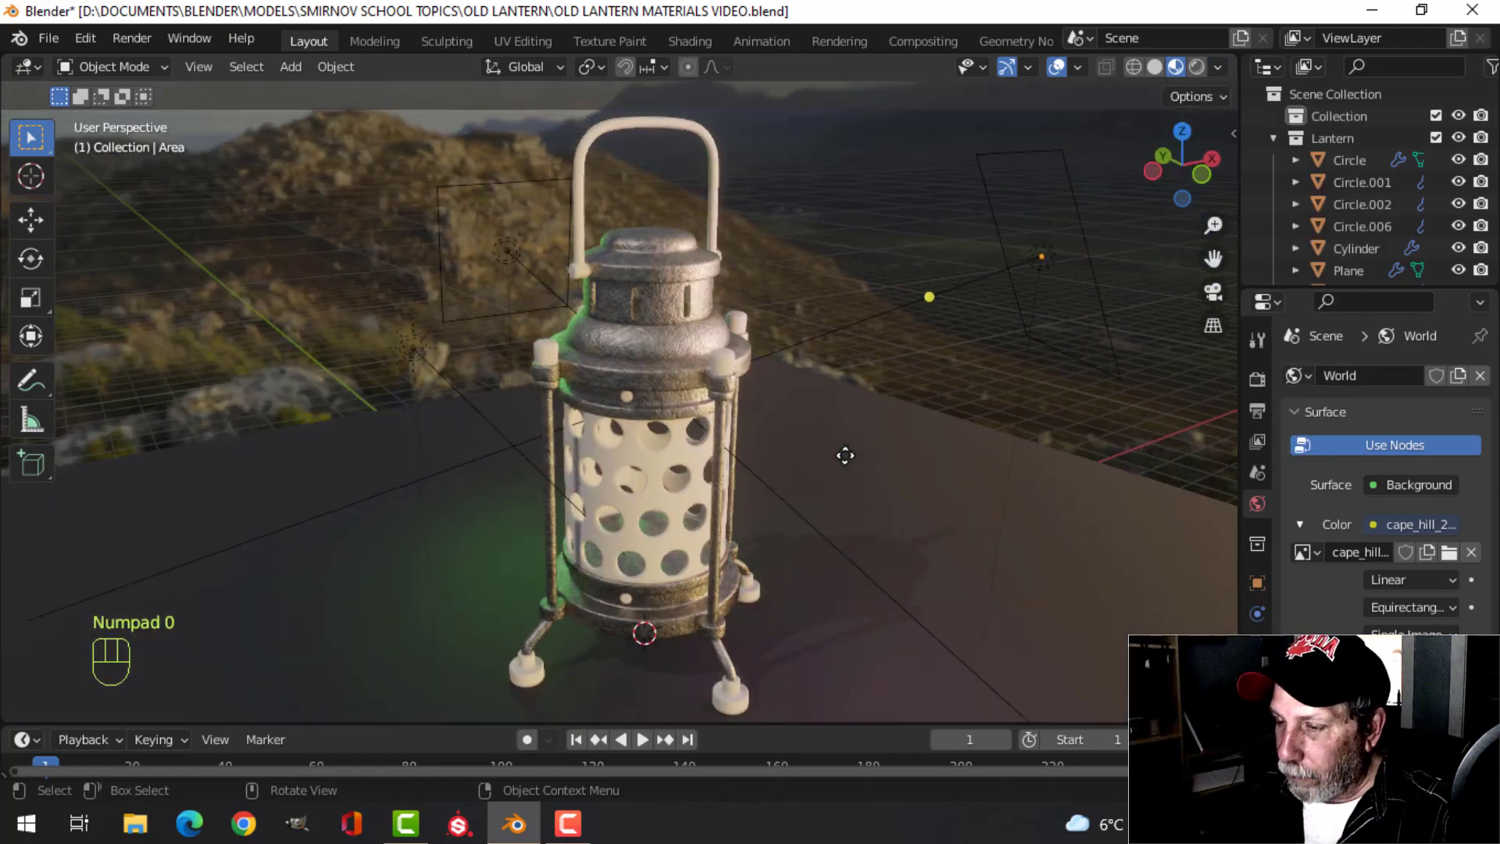
scroll(841, 453, "up", 3)
middle_click_drag(840, 453, 875, 420)
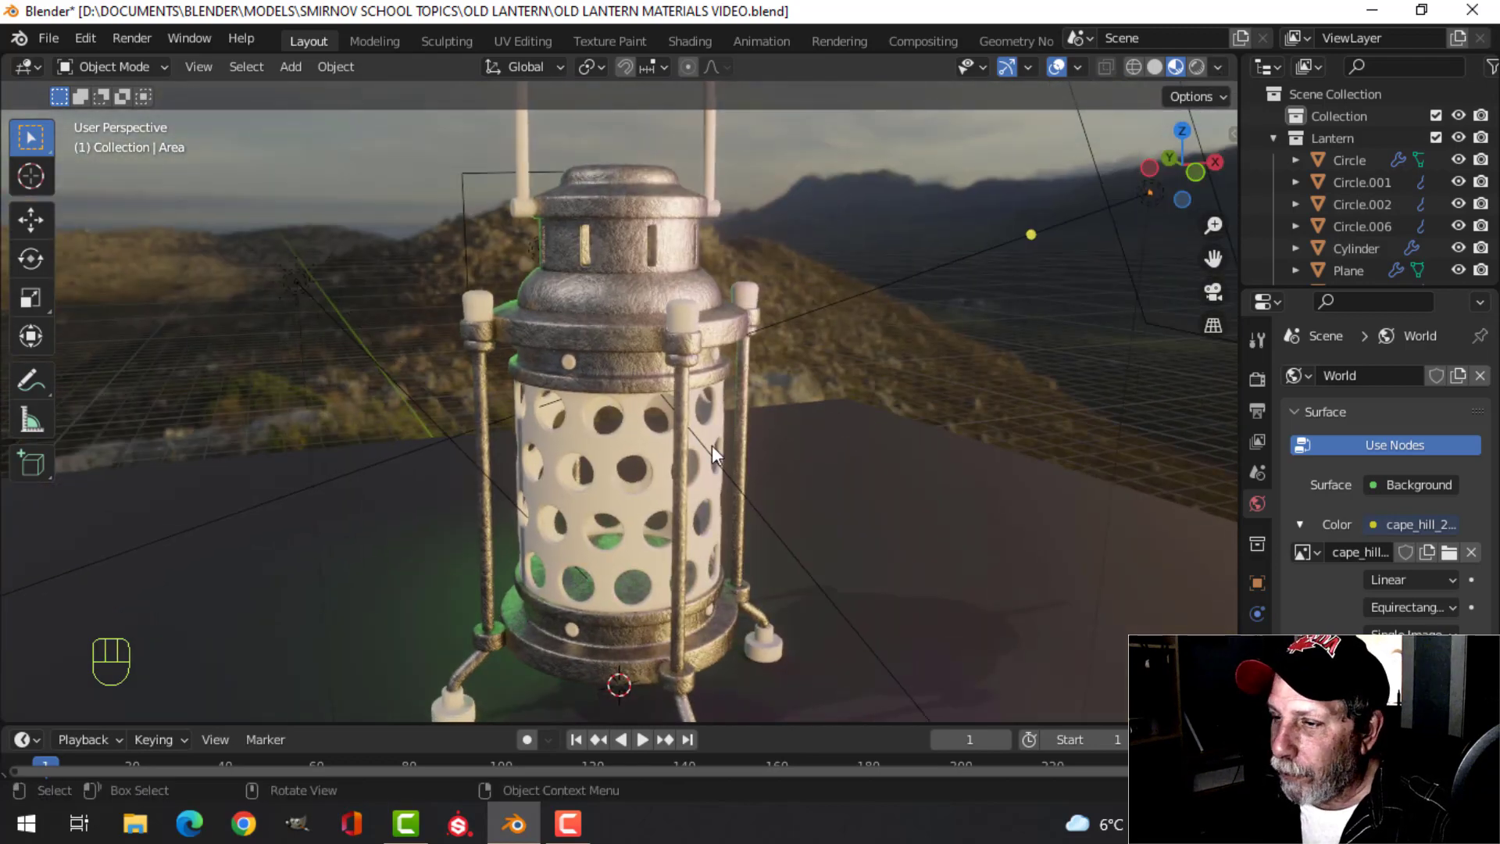
scroll(728, 417, "down", 2)
mouse_move(776, 411)
middle_mouse_down()
mouse_move(720, 425)
mouse_move(813, 425)
mouse_move(728, 429)
mouse_move(773, 423)
middle_mouse_up()
scroll(820, 425, "up", 2)
scroll(717, 423, "up", 2)
scroll(715, 425, "down", 2)
middle_click_drag(837, 475, 845, 416)
scroll(847, 450, "down", 2)
mouse_move(845, 416)
middle_mouse_down()
mouse_move(842, 448)
mouse_move(860, 453)
mouse_move(827, 457)
mouse_move(853, 441)
middle_mouse_up()
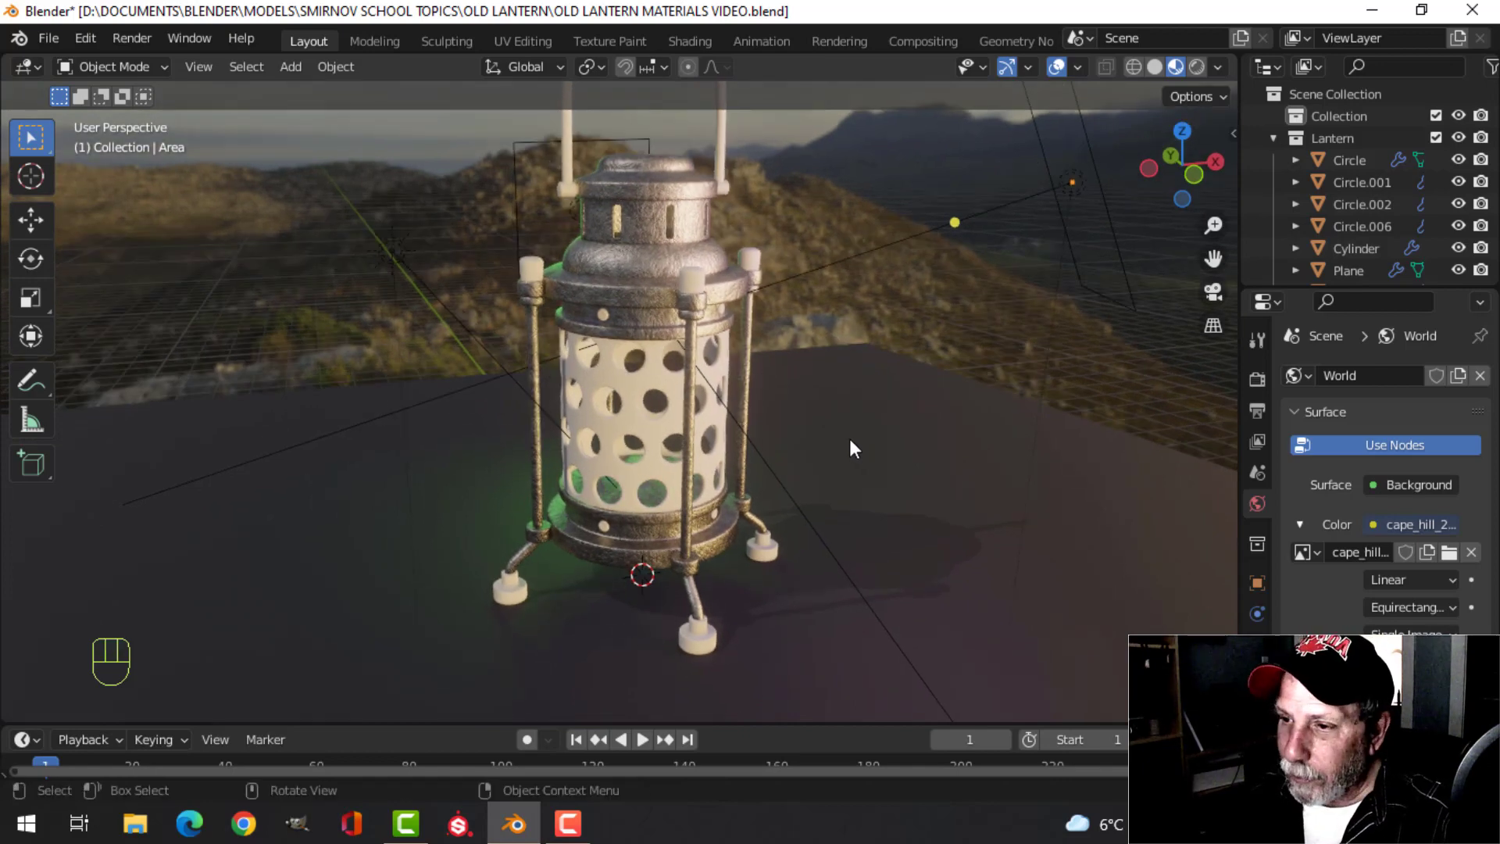
Hide the perforated cylindrical shade in the middle of the lantern
left_click(654, 433)
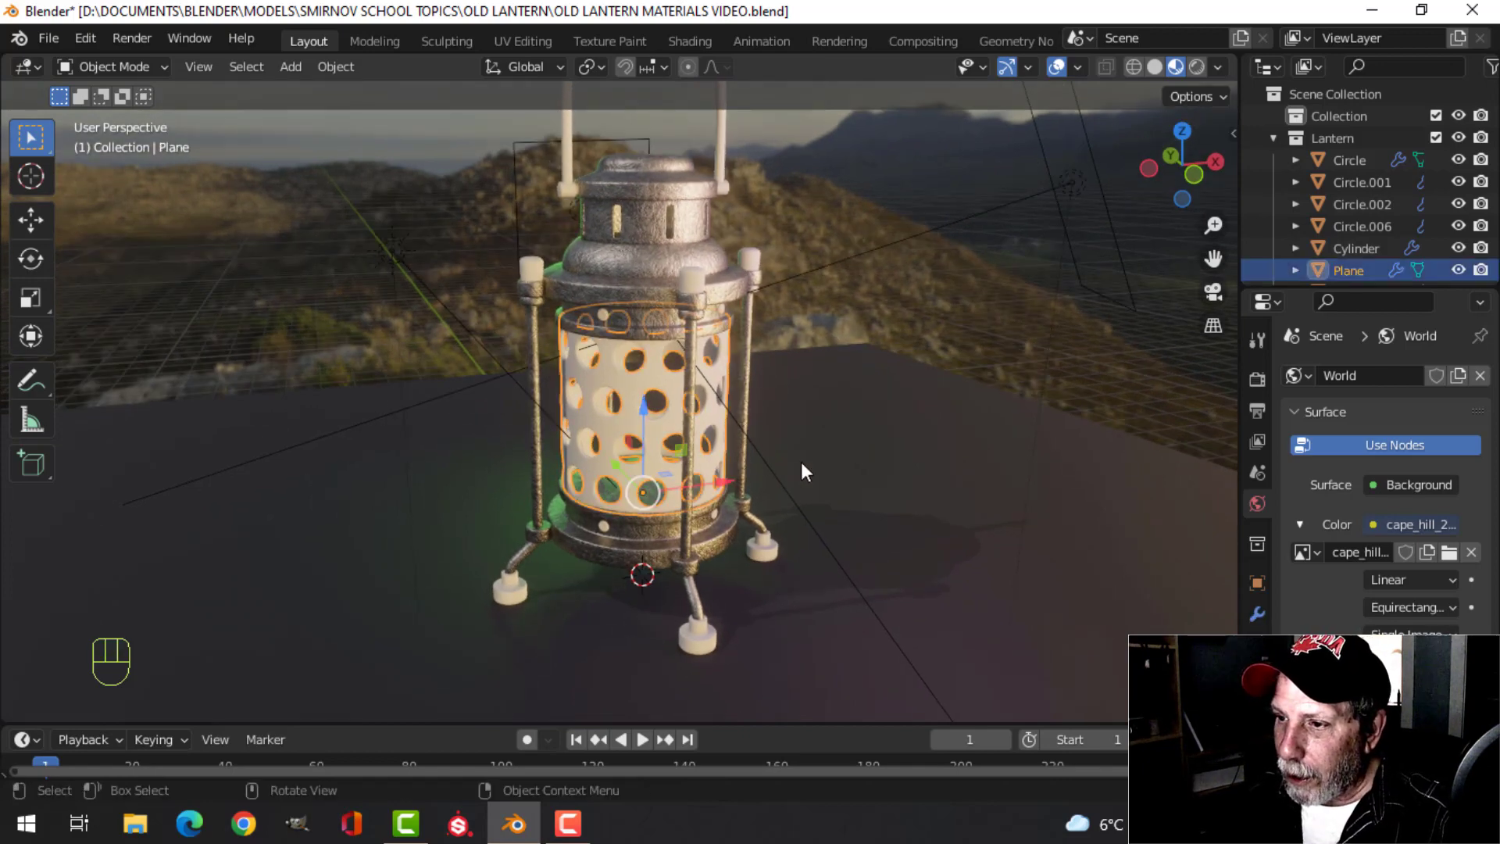
scroll(820, 469, "up", 2)
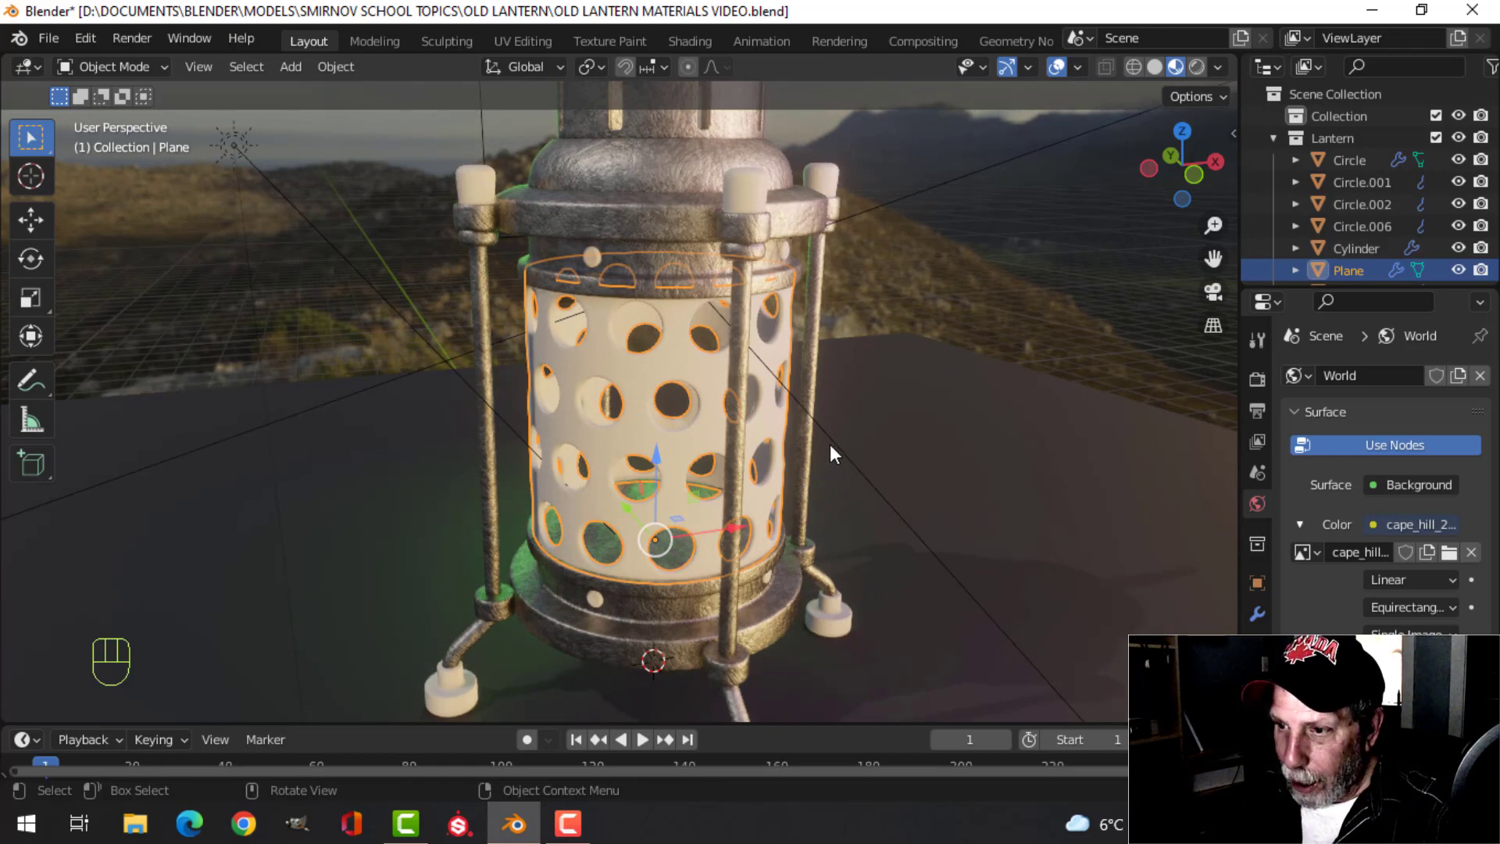
key("h")
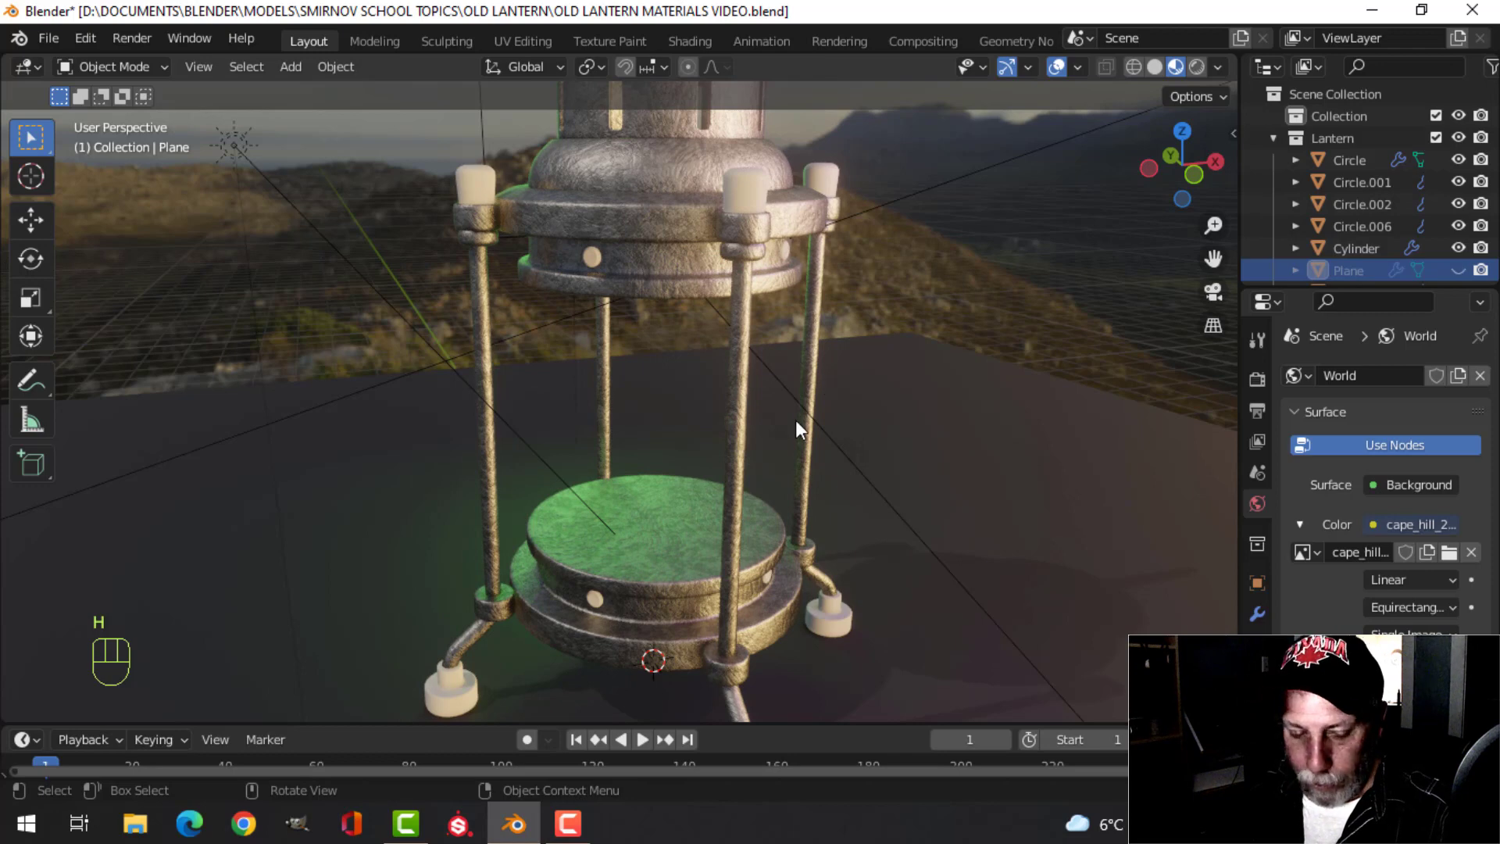
Add a mesh cylinder with 18 vertices and the cap fill type set to Nothing
key("shift+a")
mouse_move(747, 354)
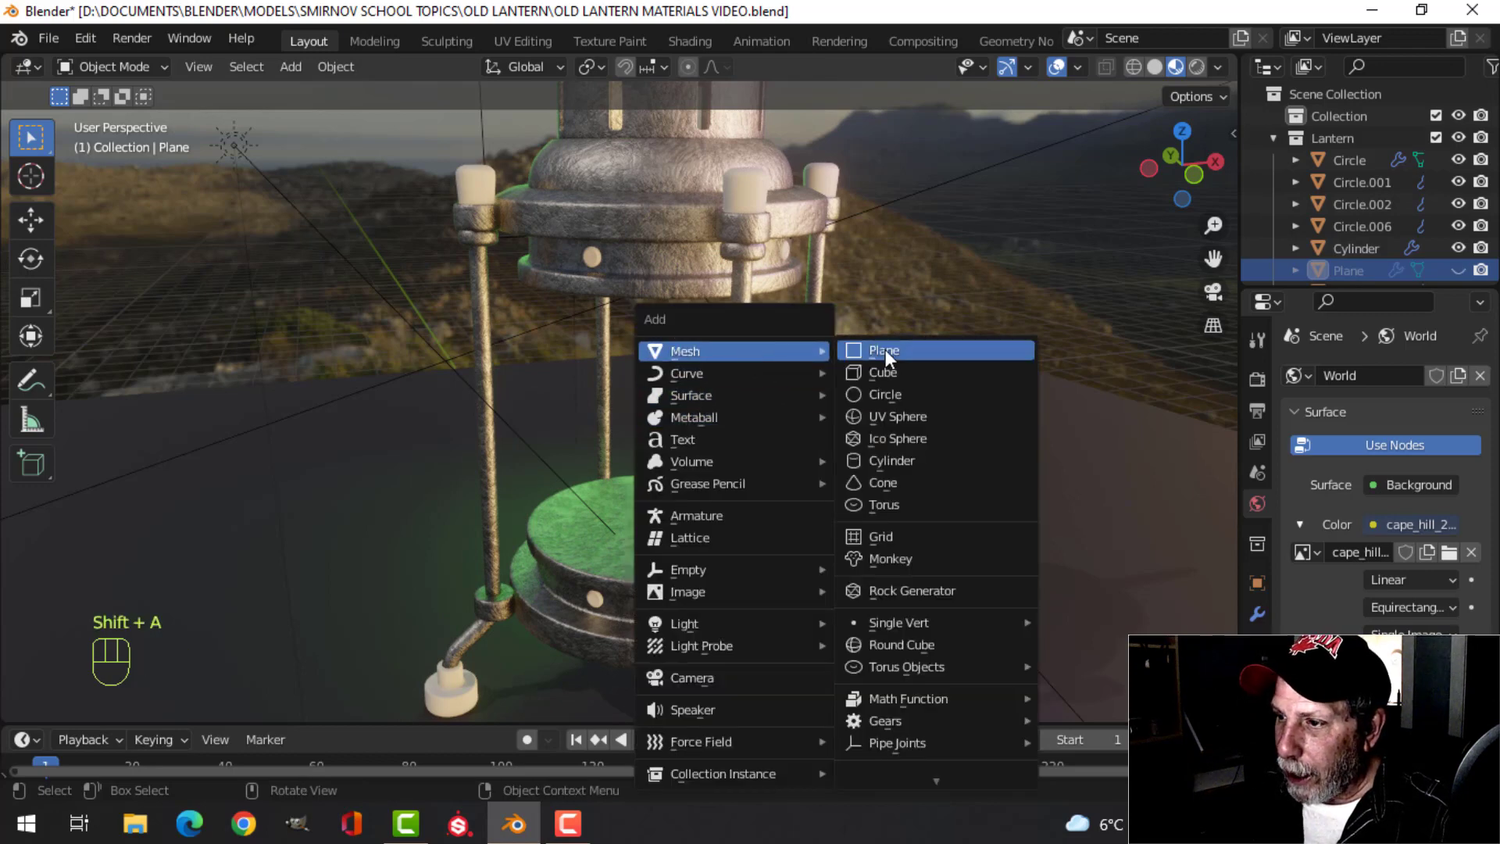
left_click(891, 460)
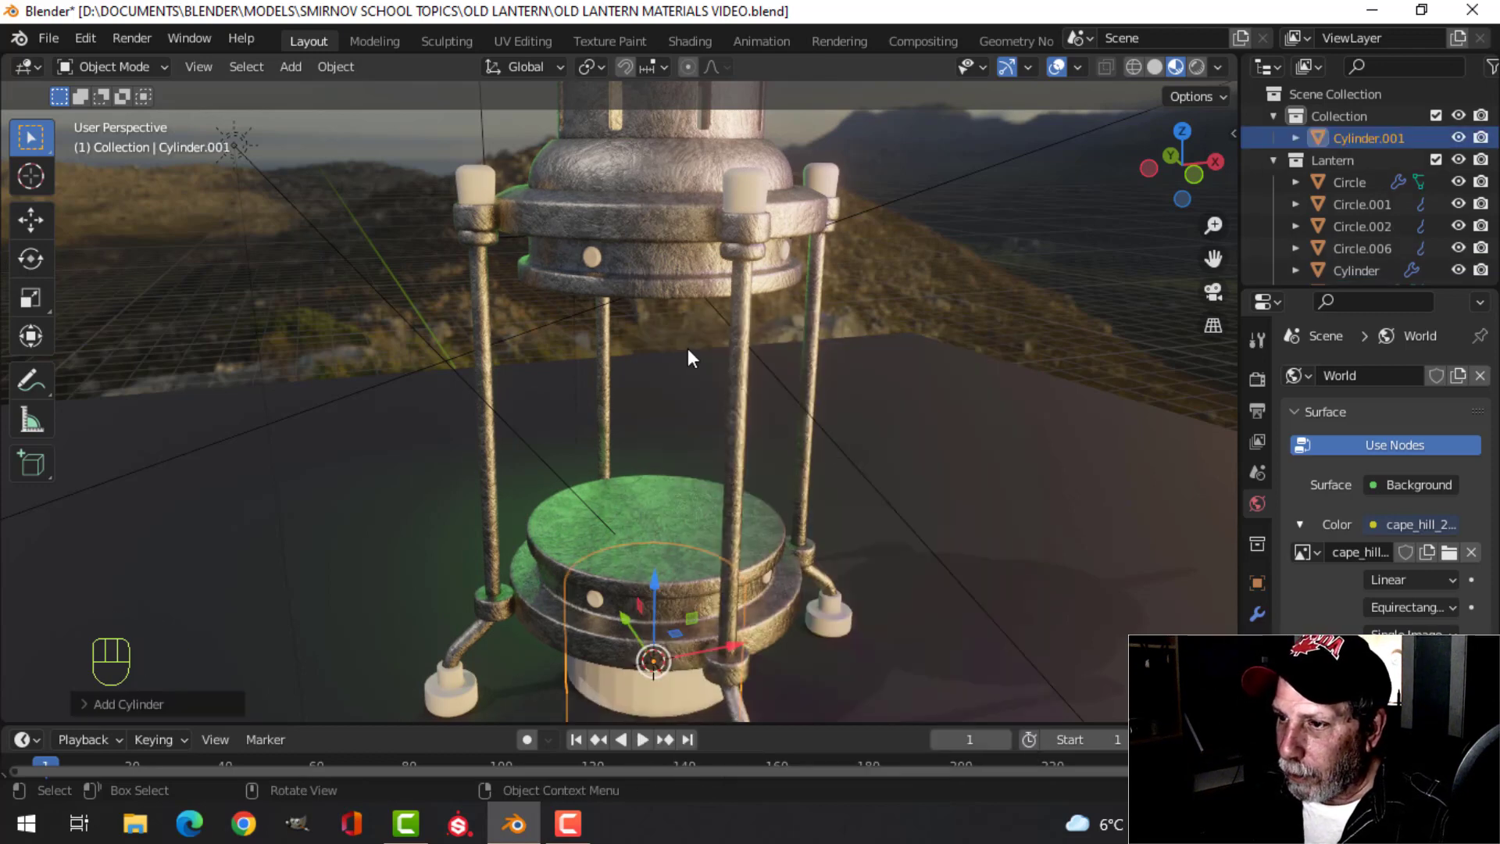
left_click(133, 703)
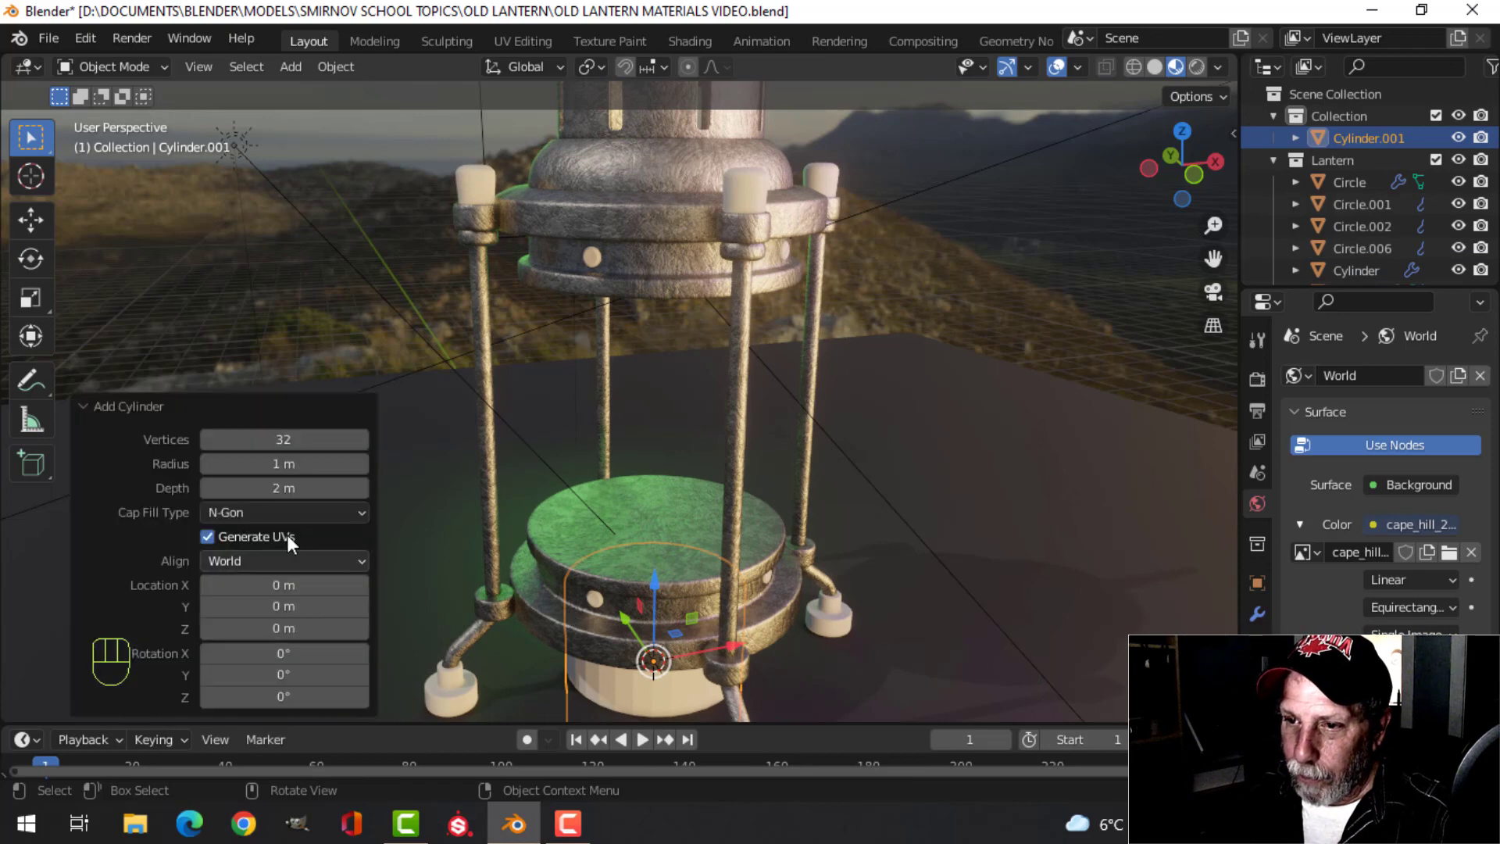
left_click(281, 439)
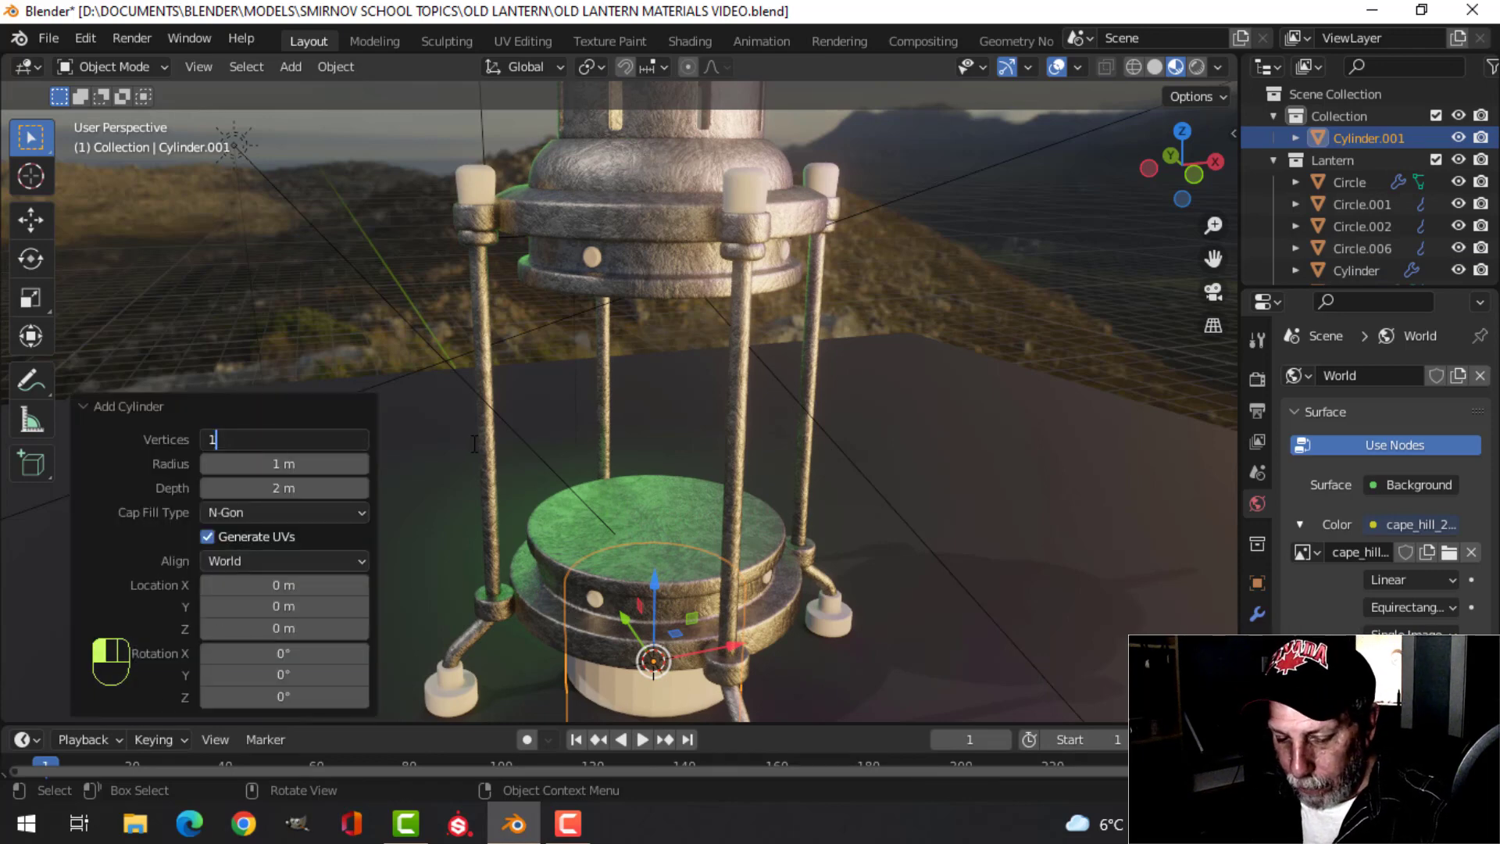
key("Return")
left_click(286, 510)
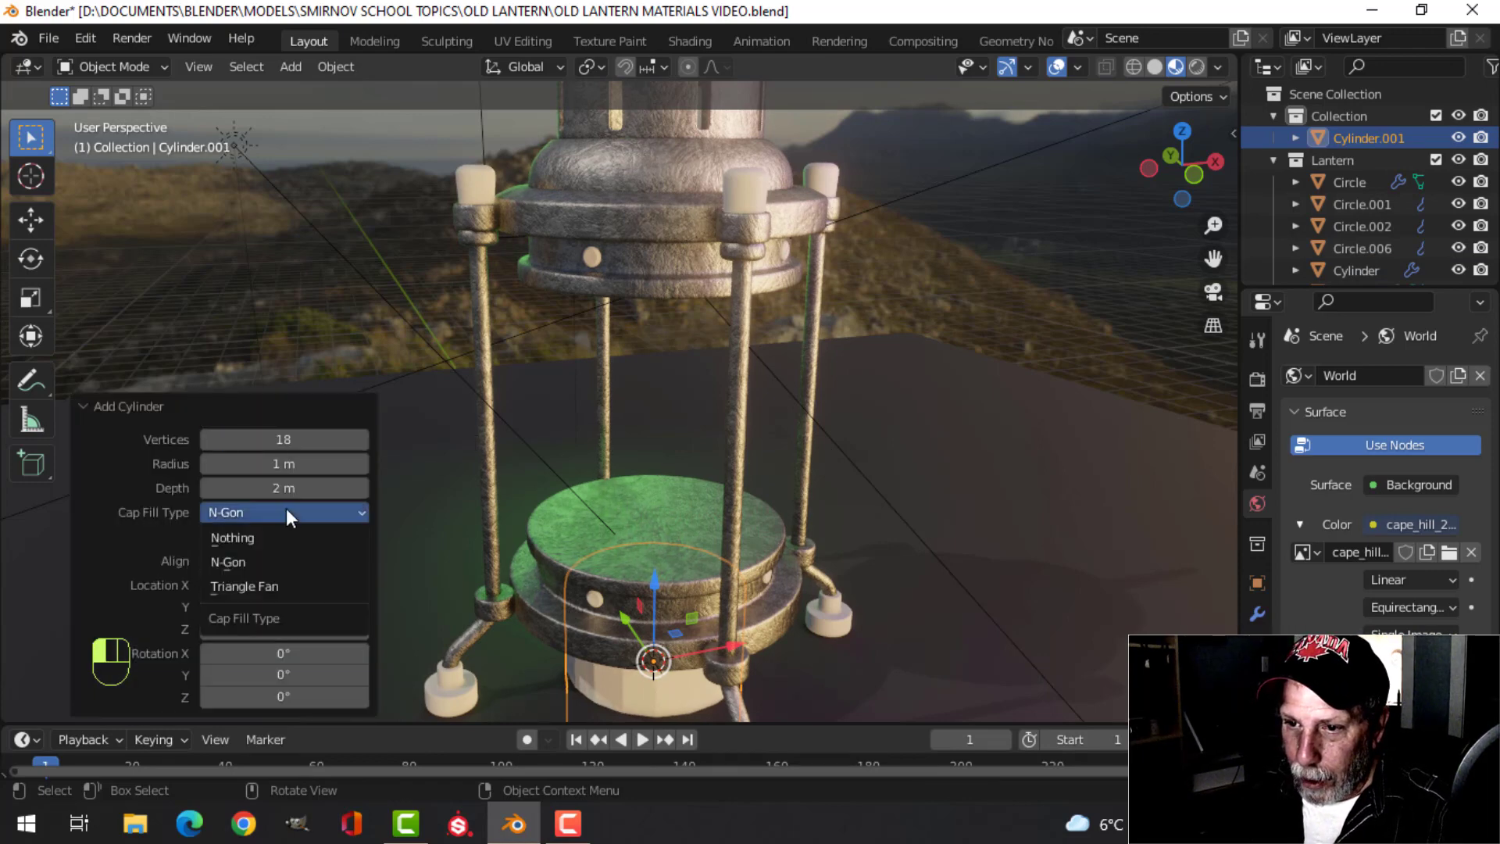
left_click(279, 532)
Raise the cylinder's whole mesh about 3.22 m in Z and scale it to about 0.168 in X and Y only
key("Tab")
key("a")
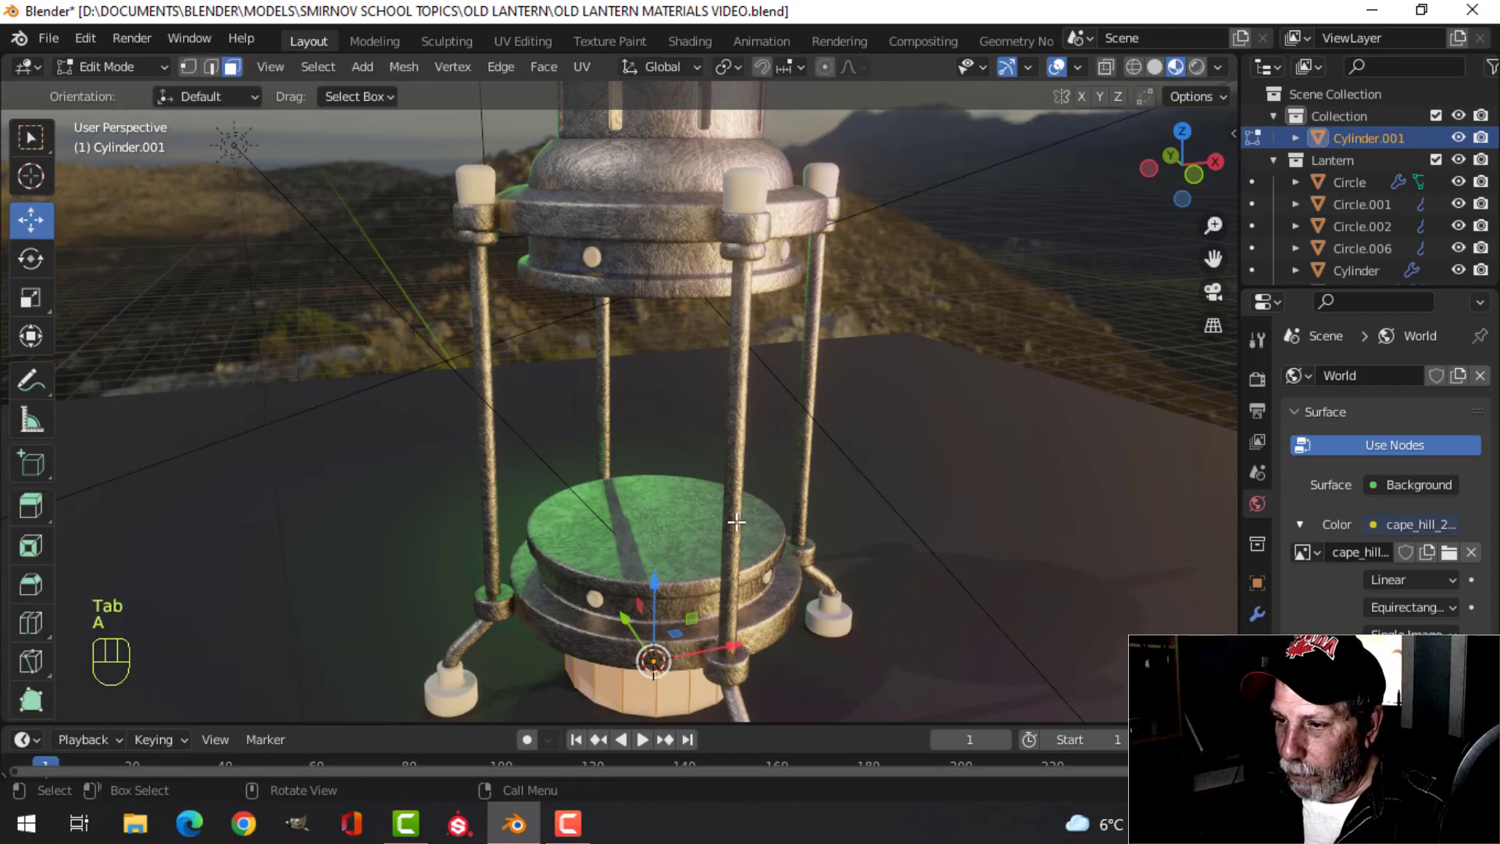
left_click_drag(656, 582, 664, 308)
middle_click_drag(834, 386, 851, 374)
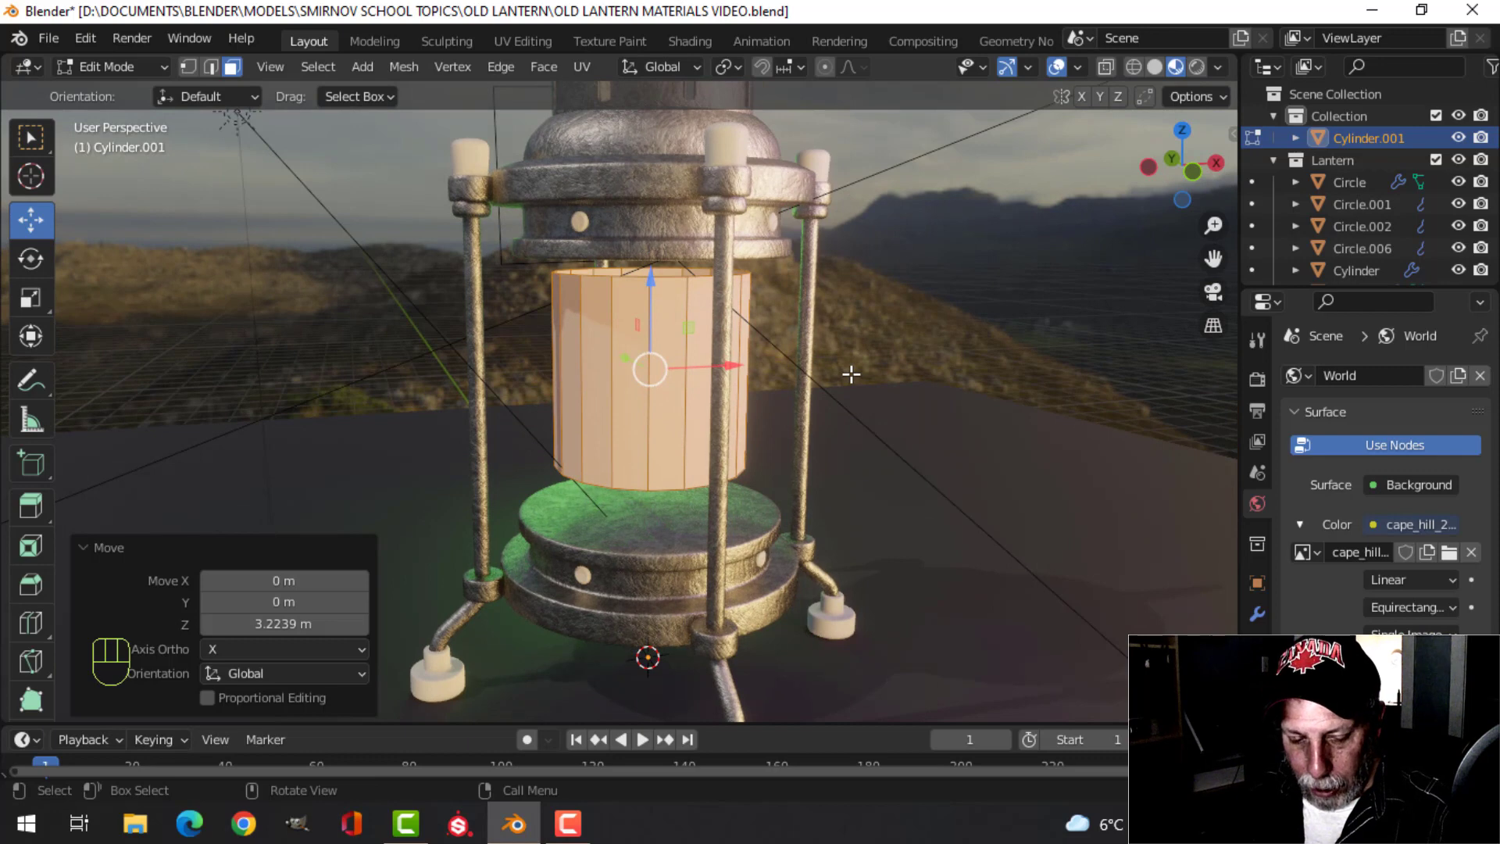
key("s")
key("shift+z")
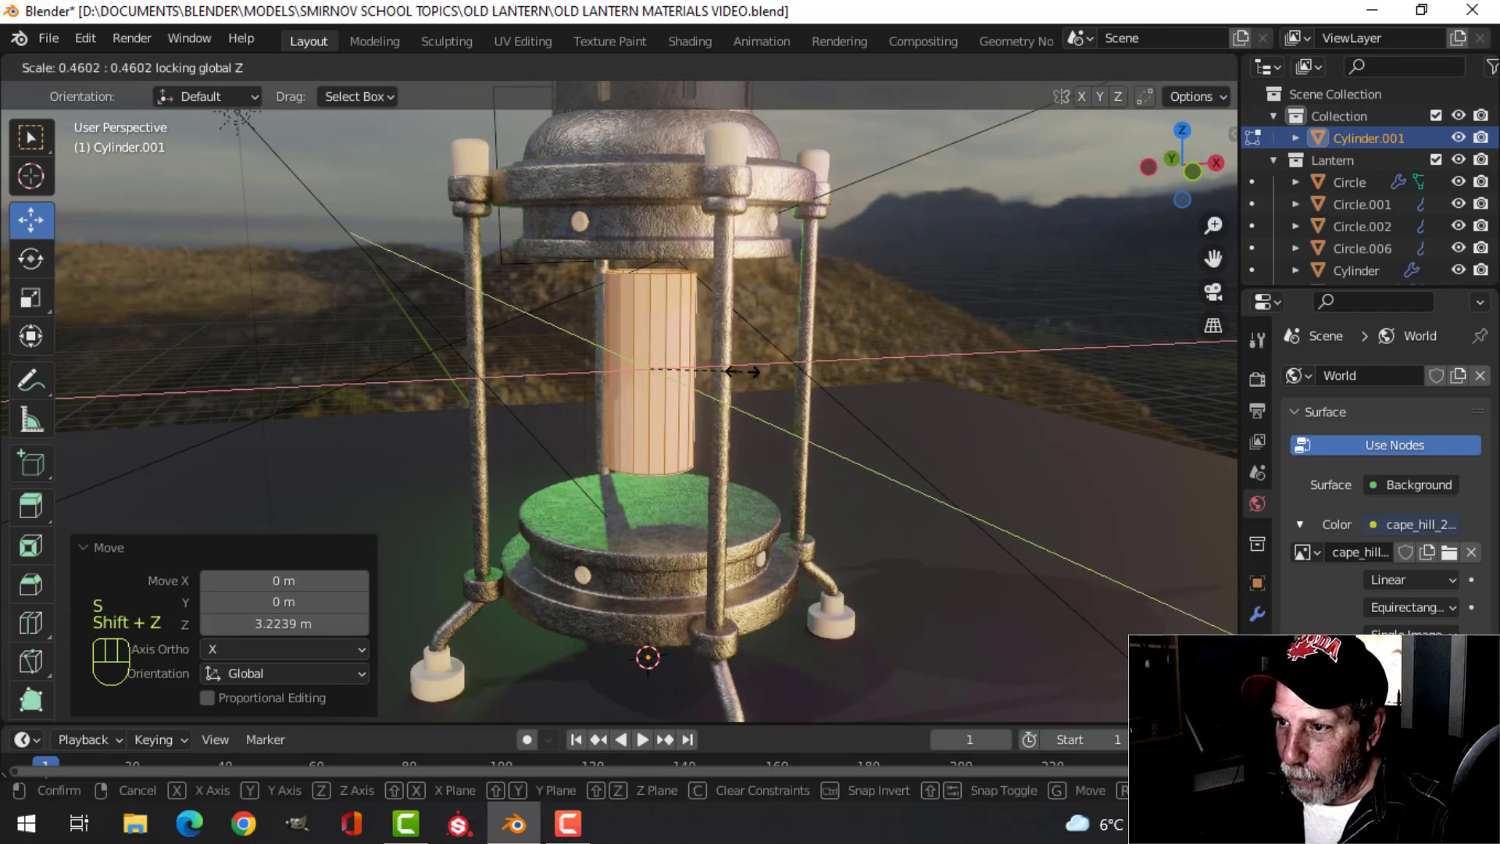
left_click(684, 372)
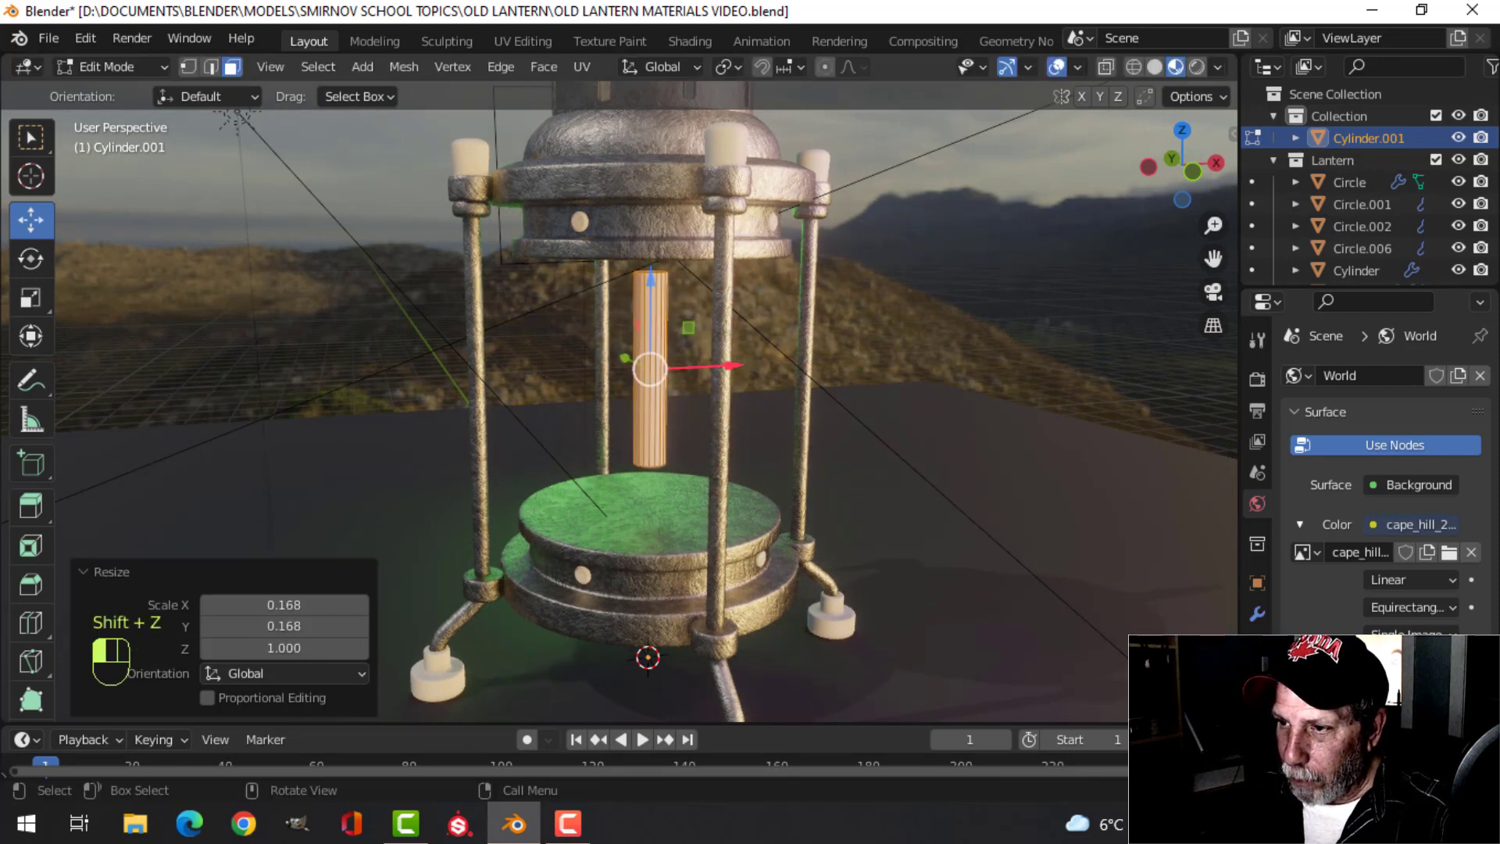
Stretch the thin cylinder along Z so it reaches into both the lantern's base and its upper metal section, and return to Object Mode
key("s")
key("z")
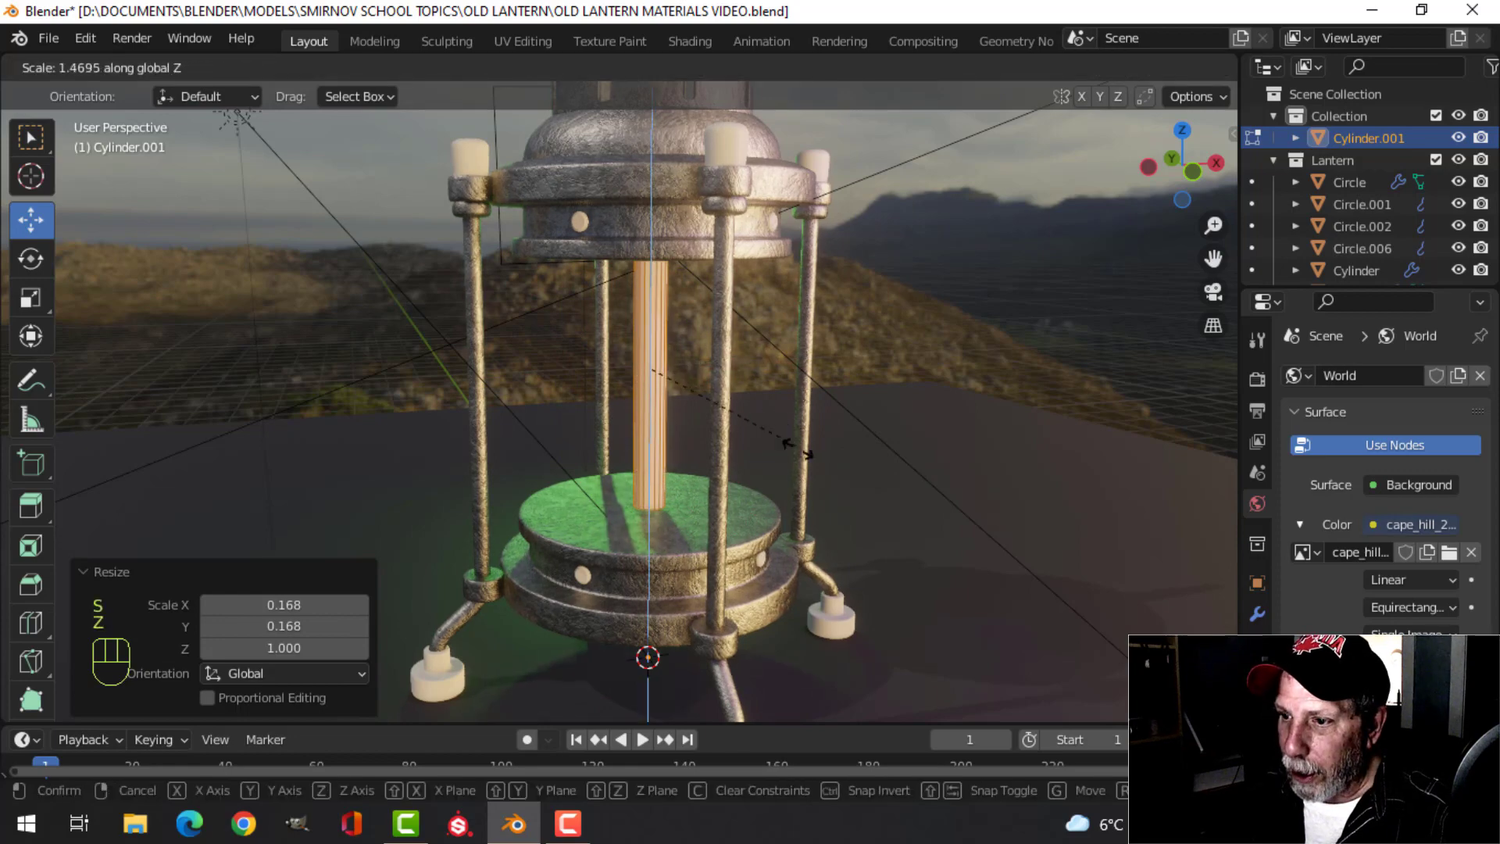
left_click(820, 494)
middle_click_drag(806, 369, 825, 355)
key("alt+a")
key("Tab")
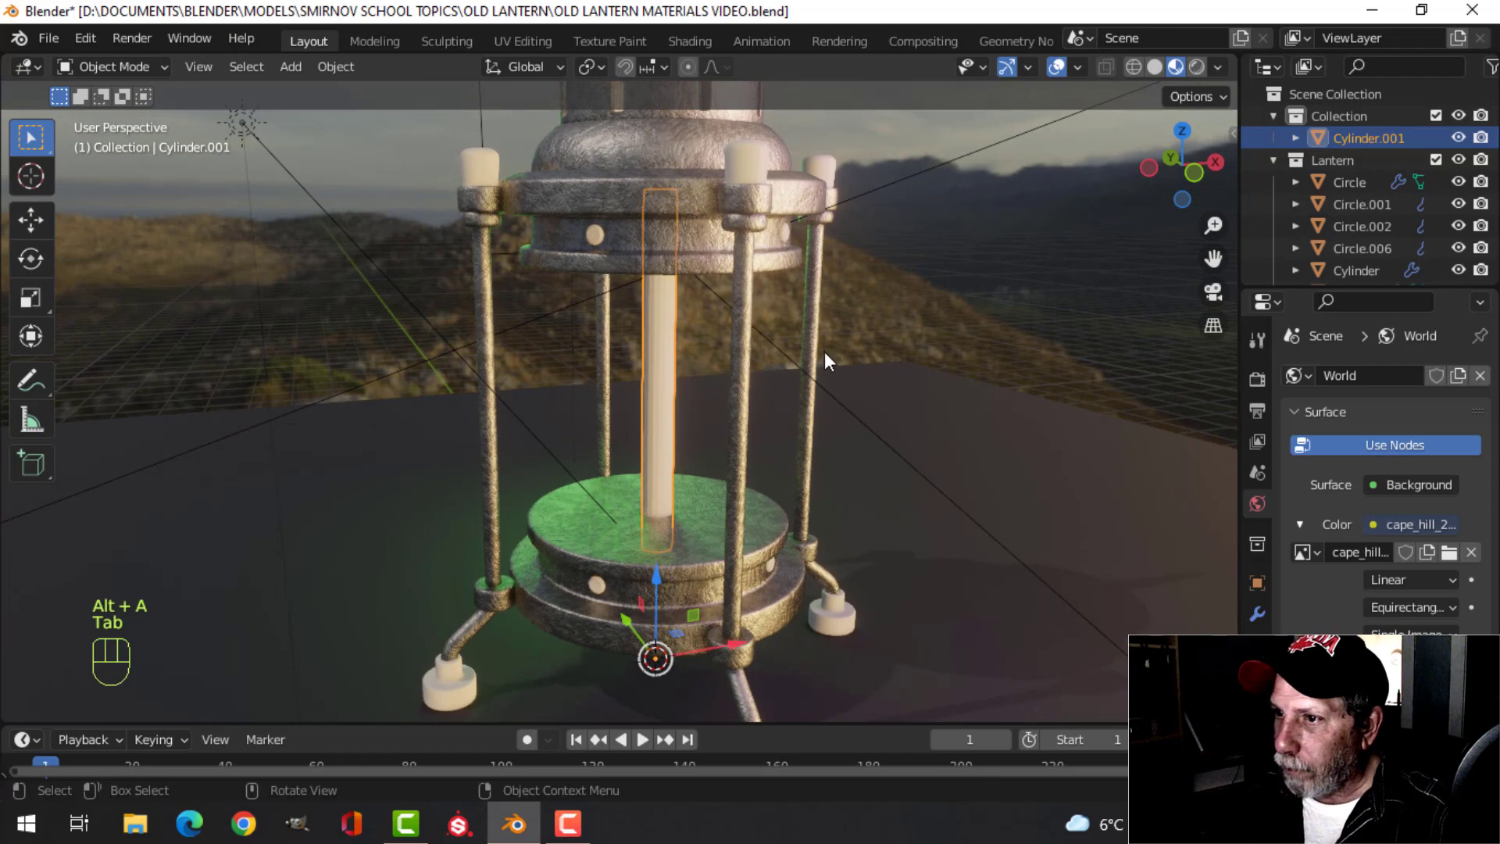
Create a new material on the central cylinder and name it Emission
right_click(649, 303)
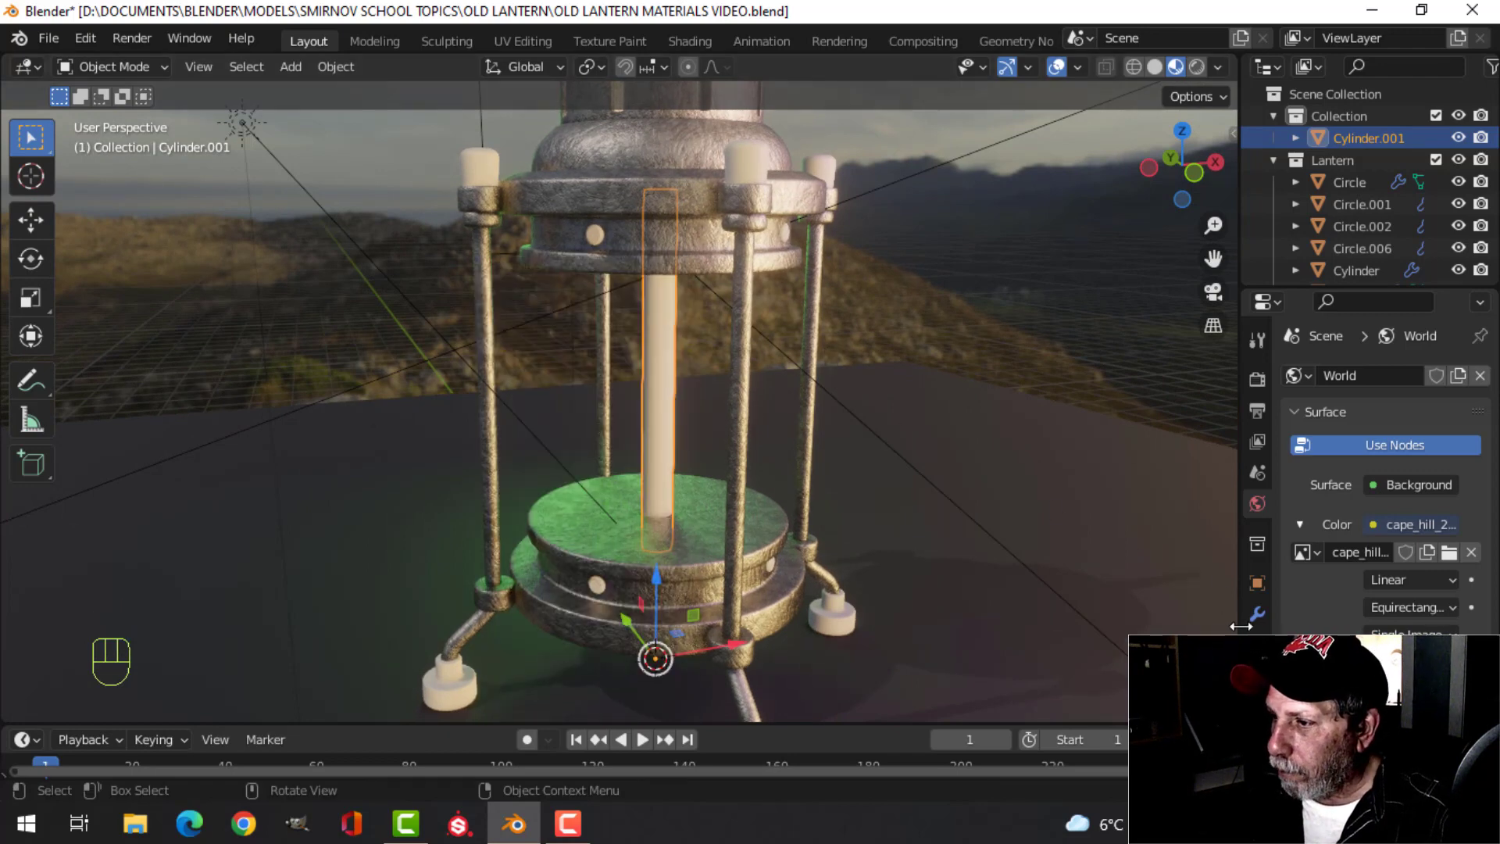
left_click(1256, 771)
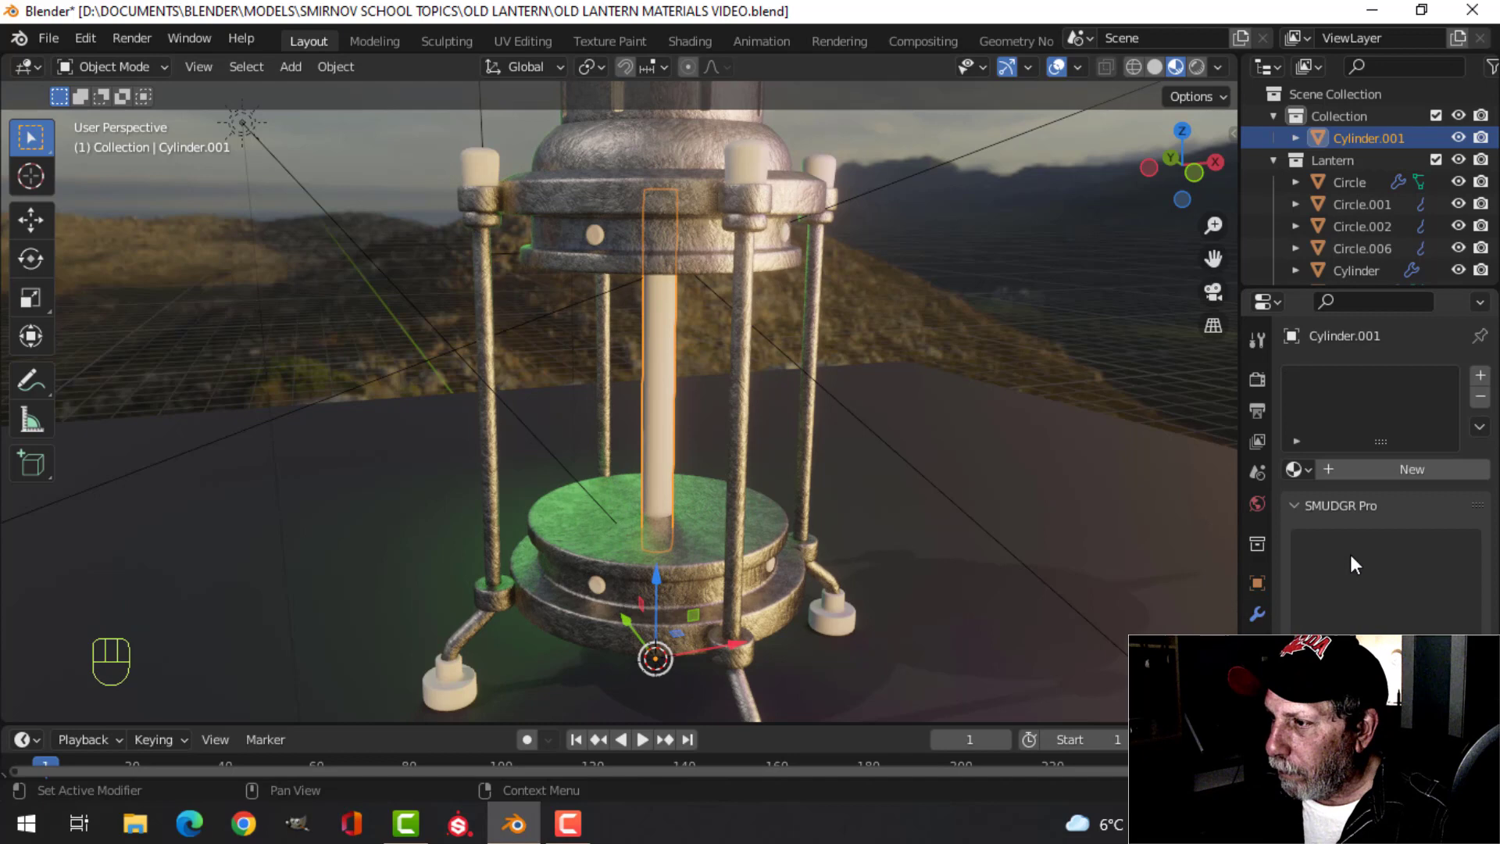
left_click(1384, 467)
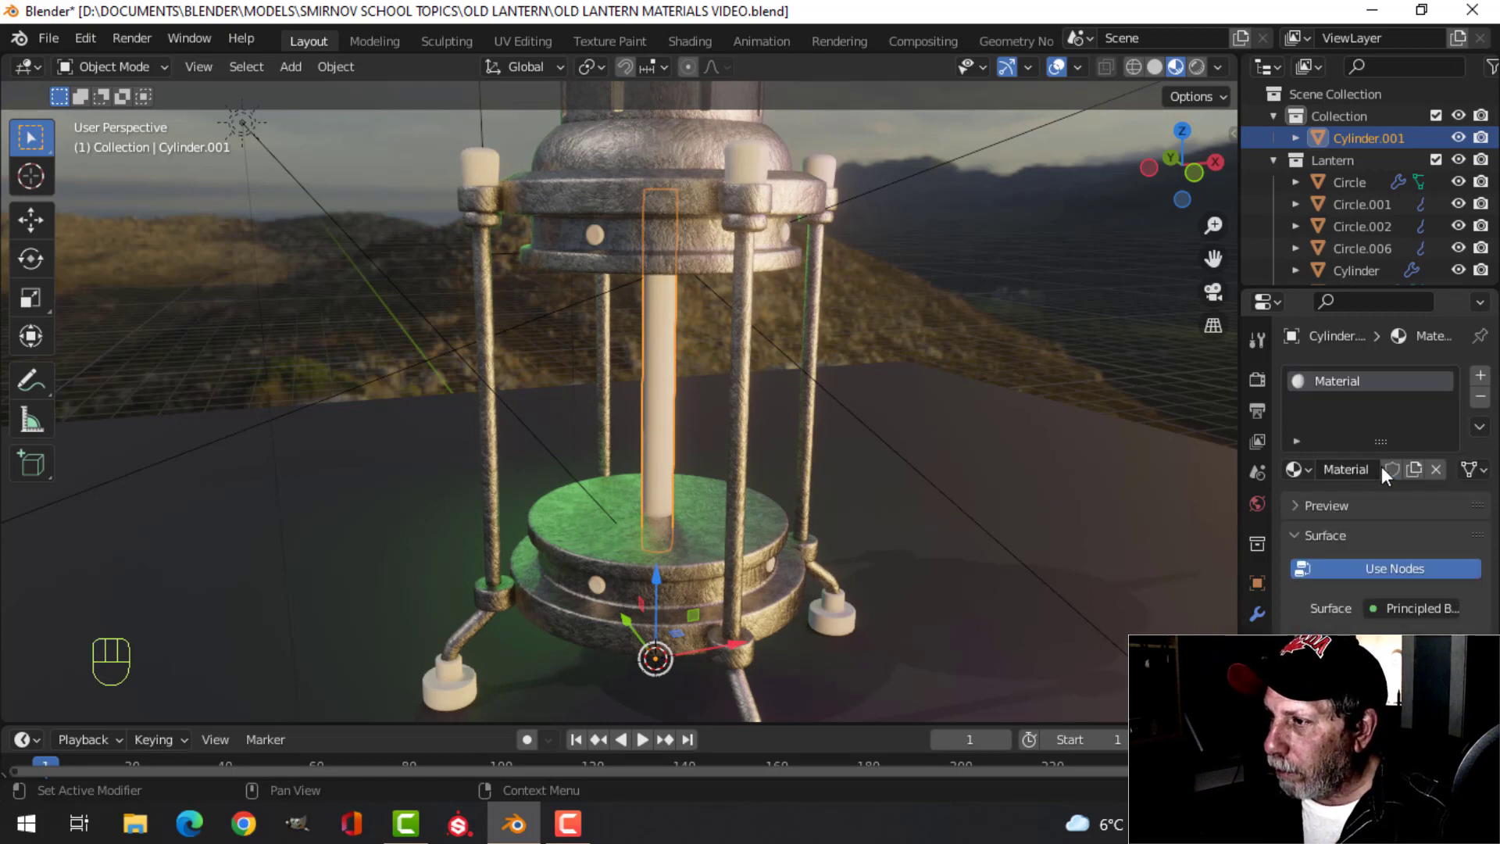
double_click(1371, 379)
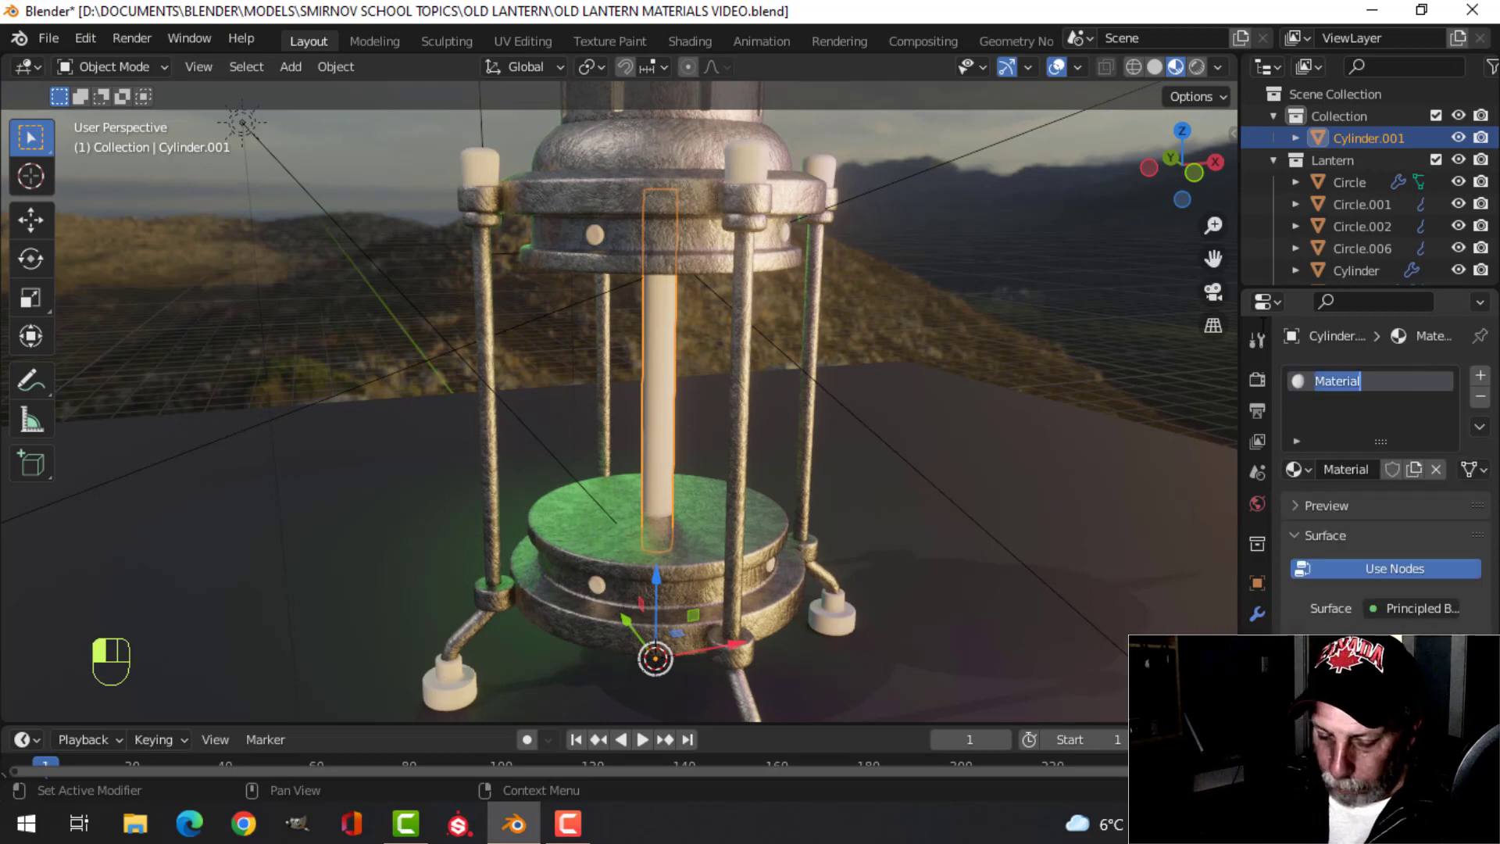
type("Emission")
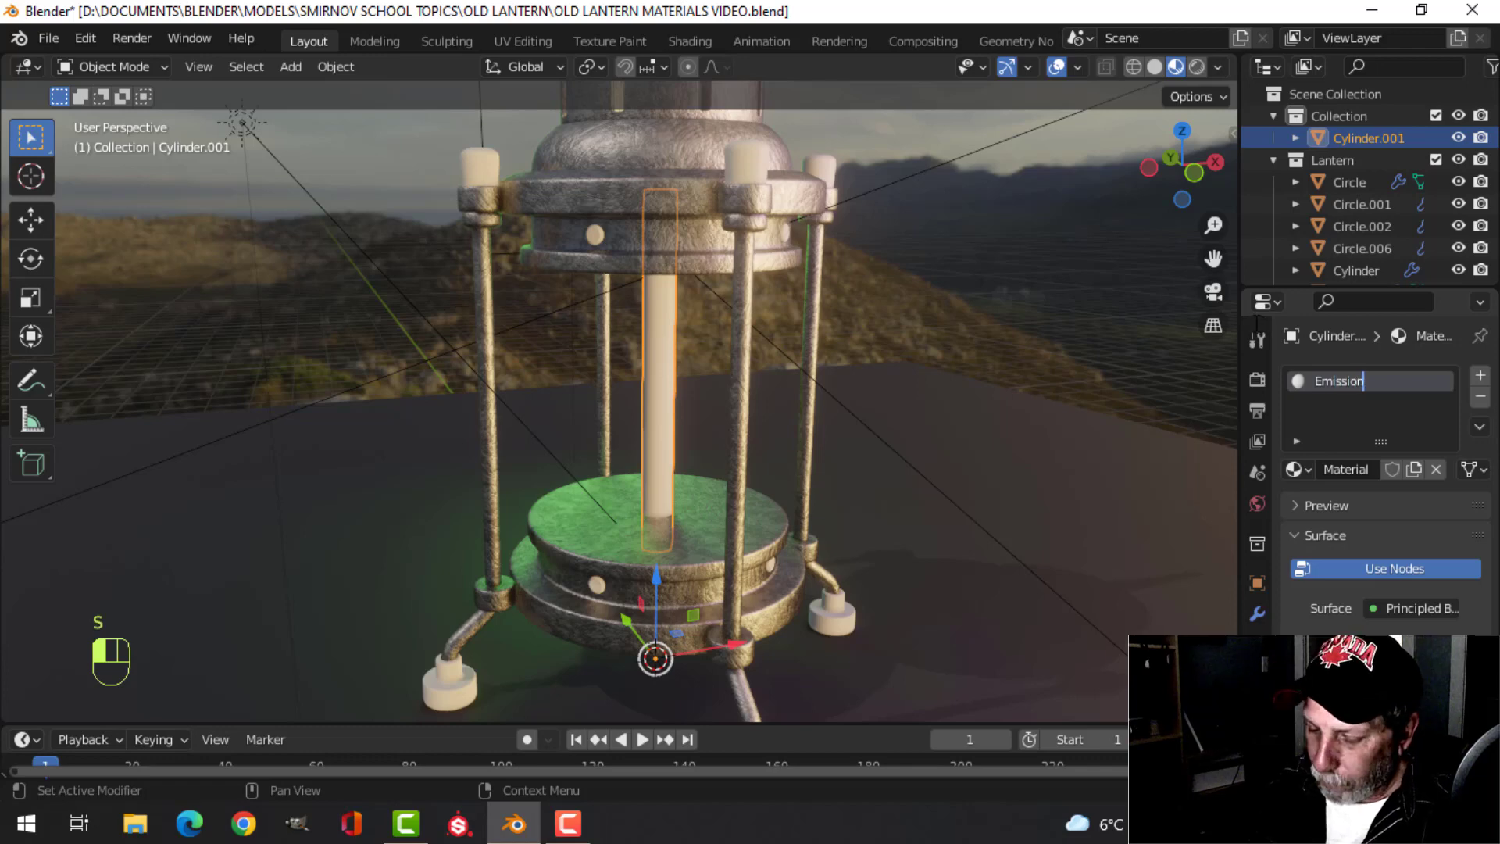
key("Return")
Switch the Emission material's surface to an Emission shader with strength 16 and an orange color, about H 0.042, S 0.998
left_click(1412, 608)
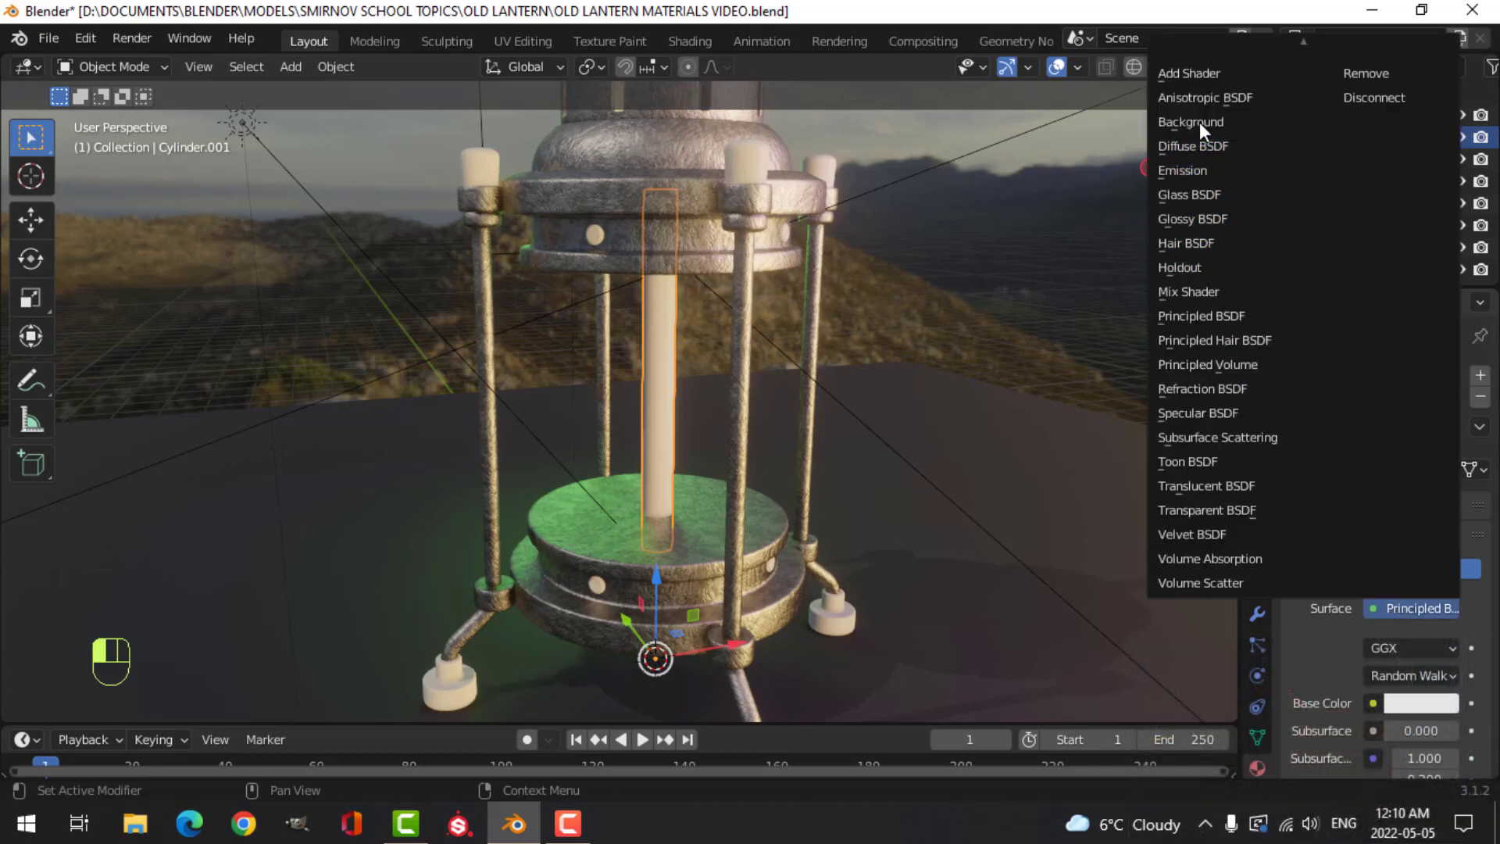
left_click(1194, 173)
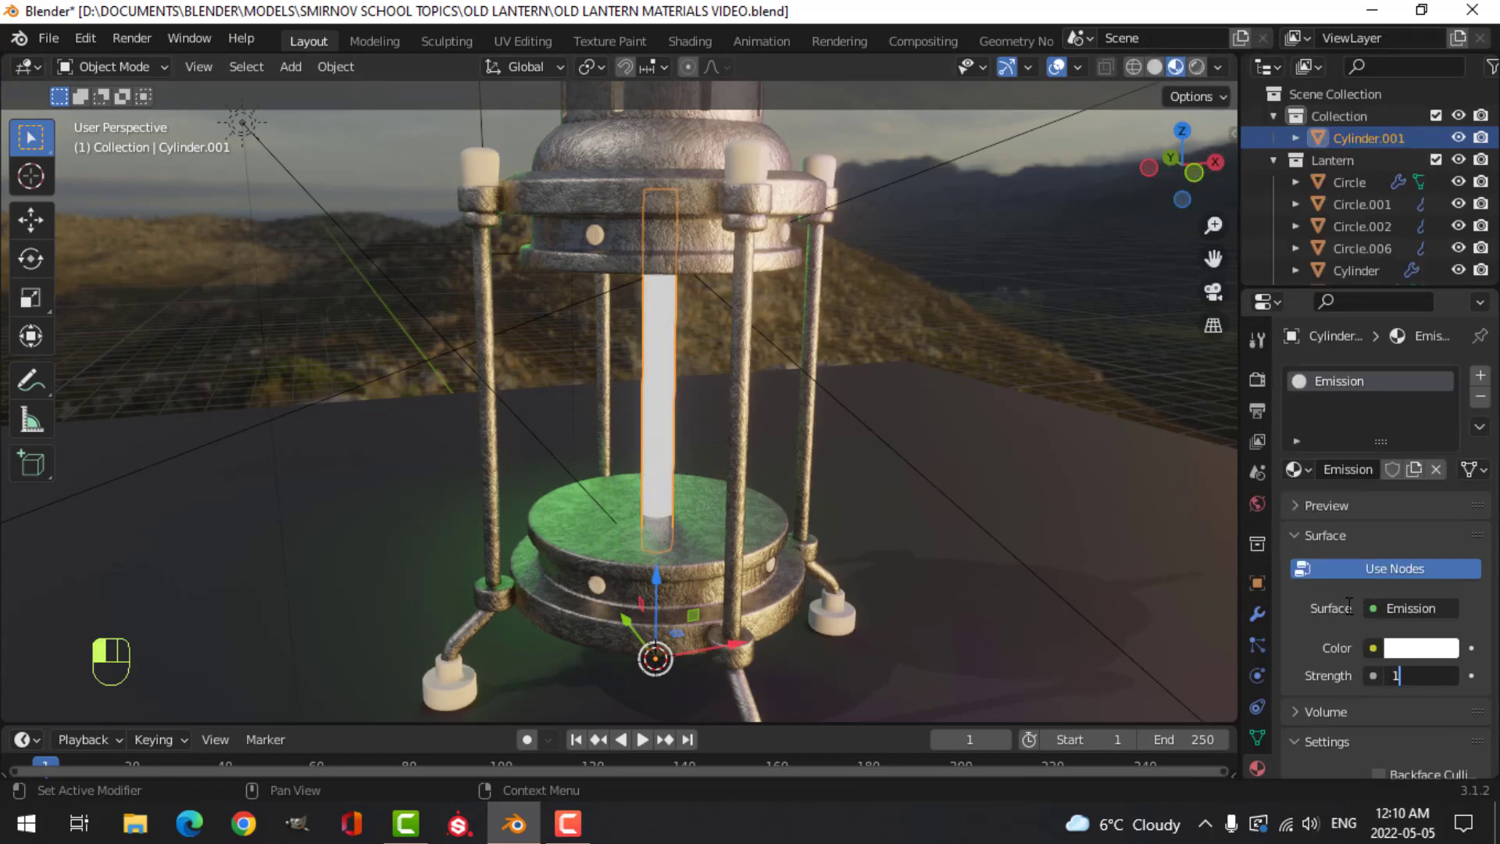
type("16")
key("Return")
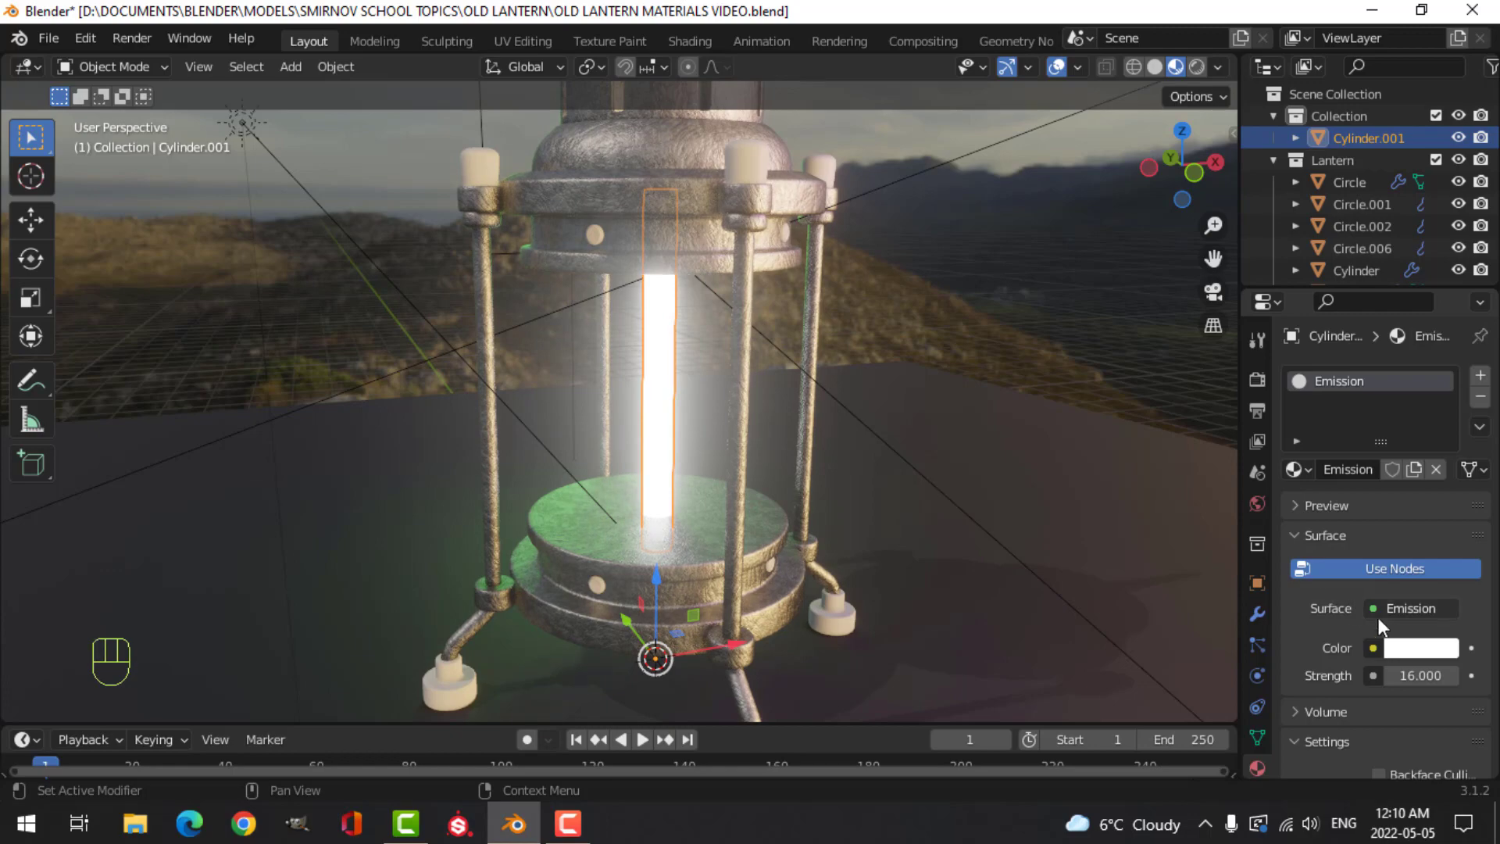
left_click(1412, 649)
left_click(1341, 495)
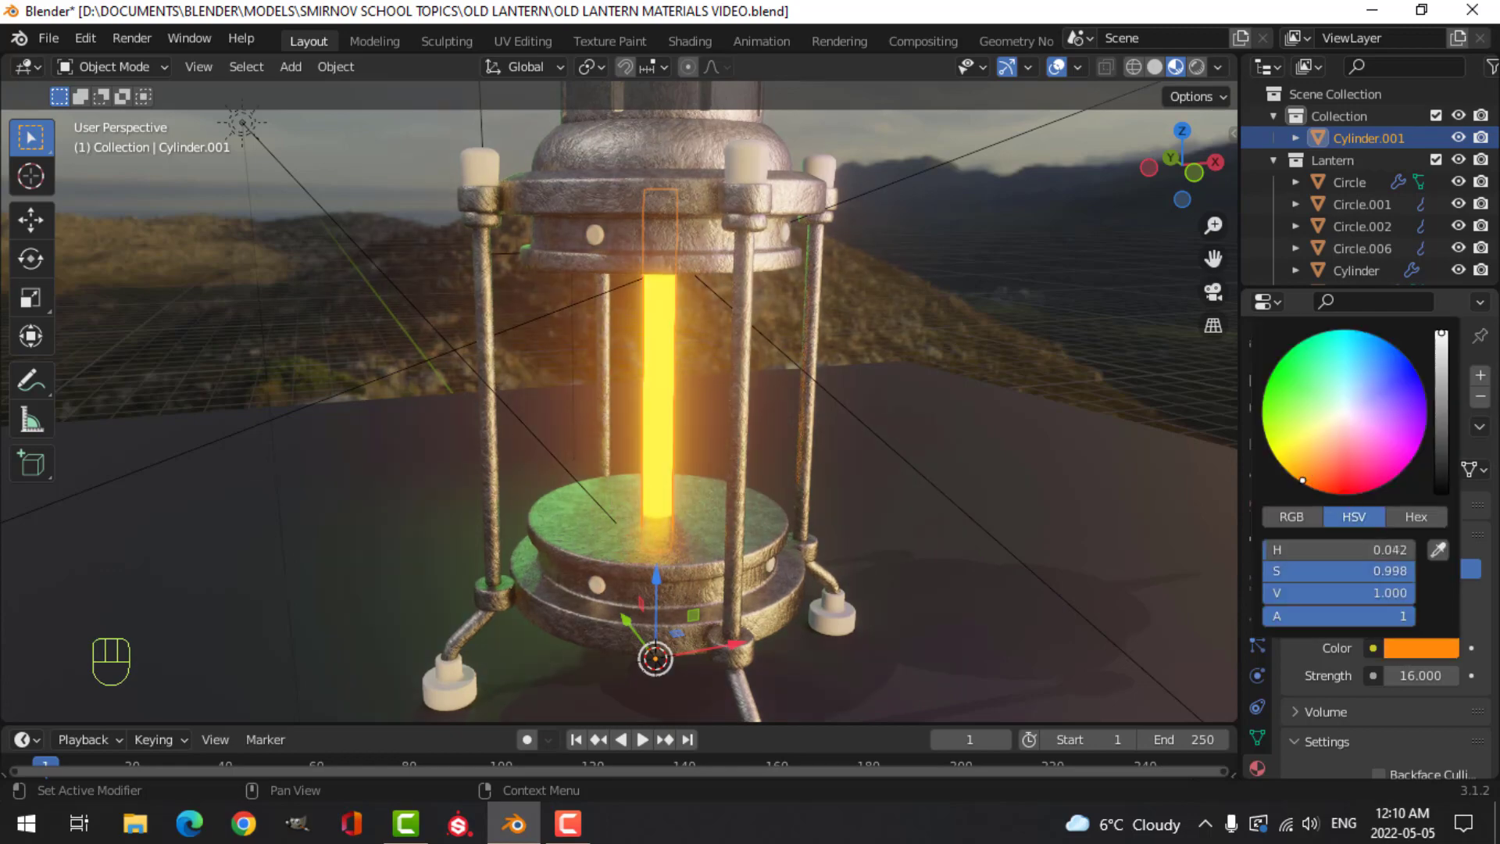
Isolate the lantern's Circle object, made of the base and upper ring, in solid shading and open its mesh for editing
key("alt+a")
middle_click_drag(883, 414, 821, 459)
scroll(875, 386, "down", 1)
middle_click_drag(816, 408, 681, 364)
scroll(798, 417, "up", 3)
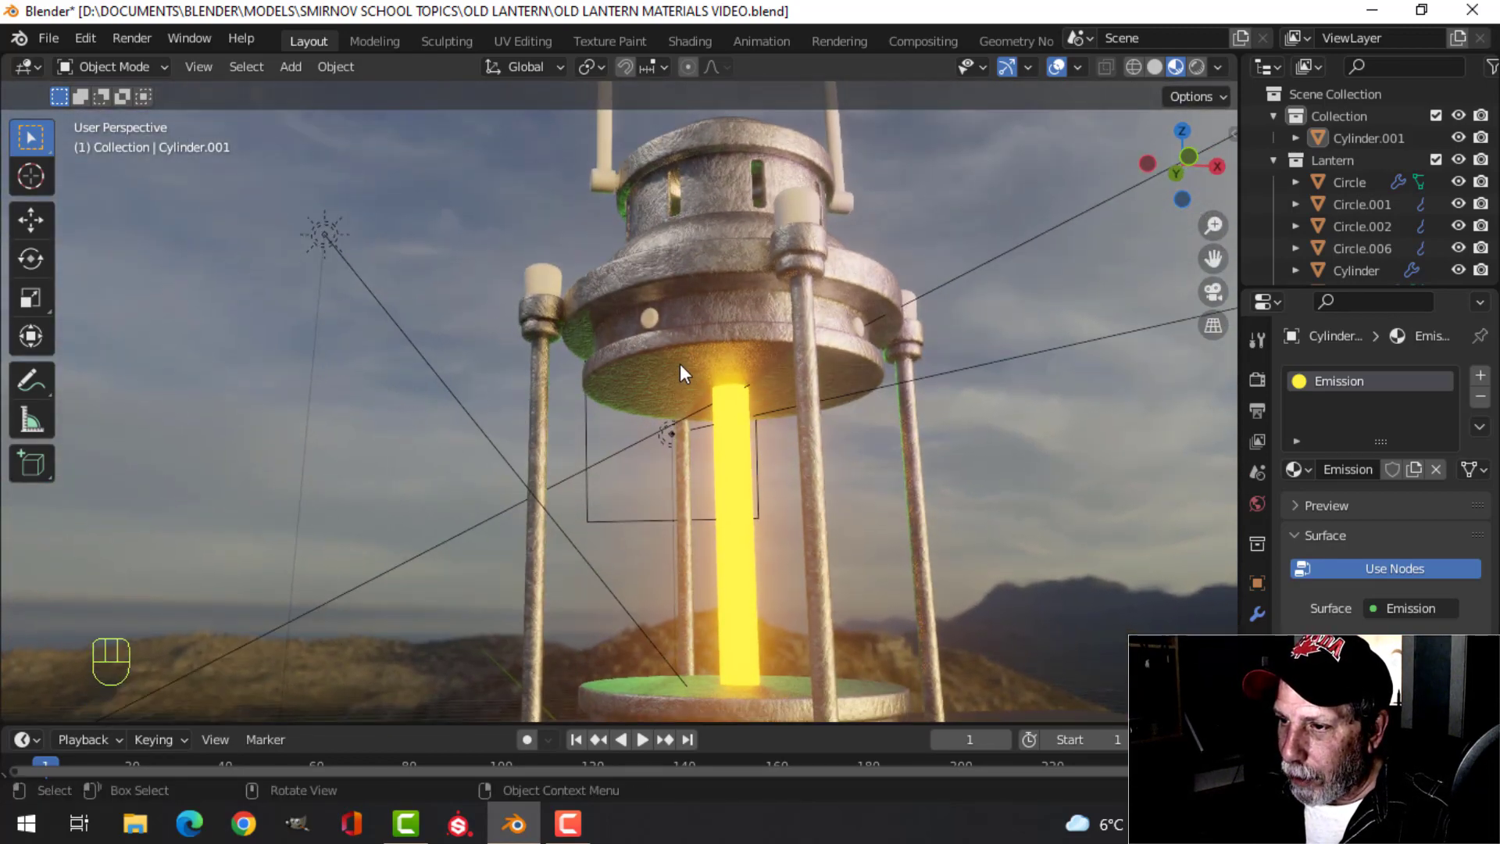
left_click(732, 348)
middle_click_drag(863, 353, 879, 443)
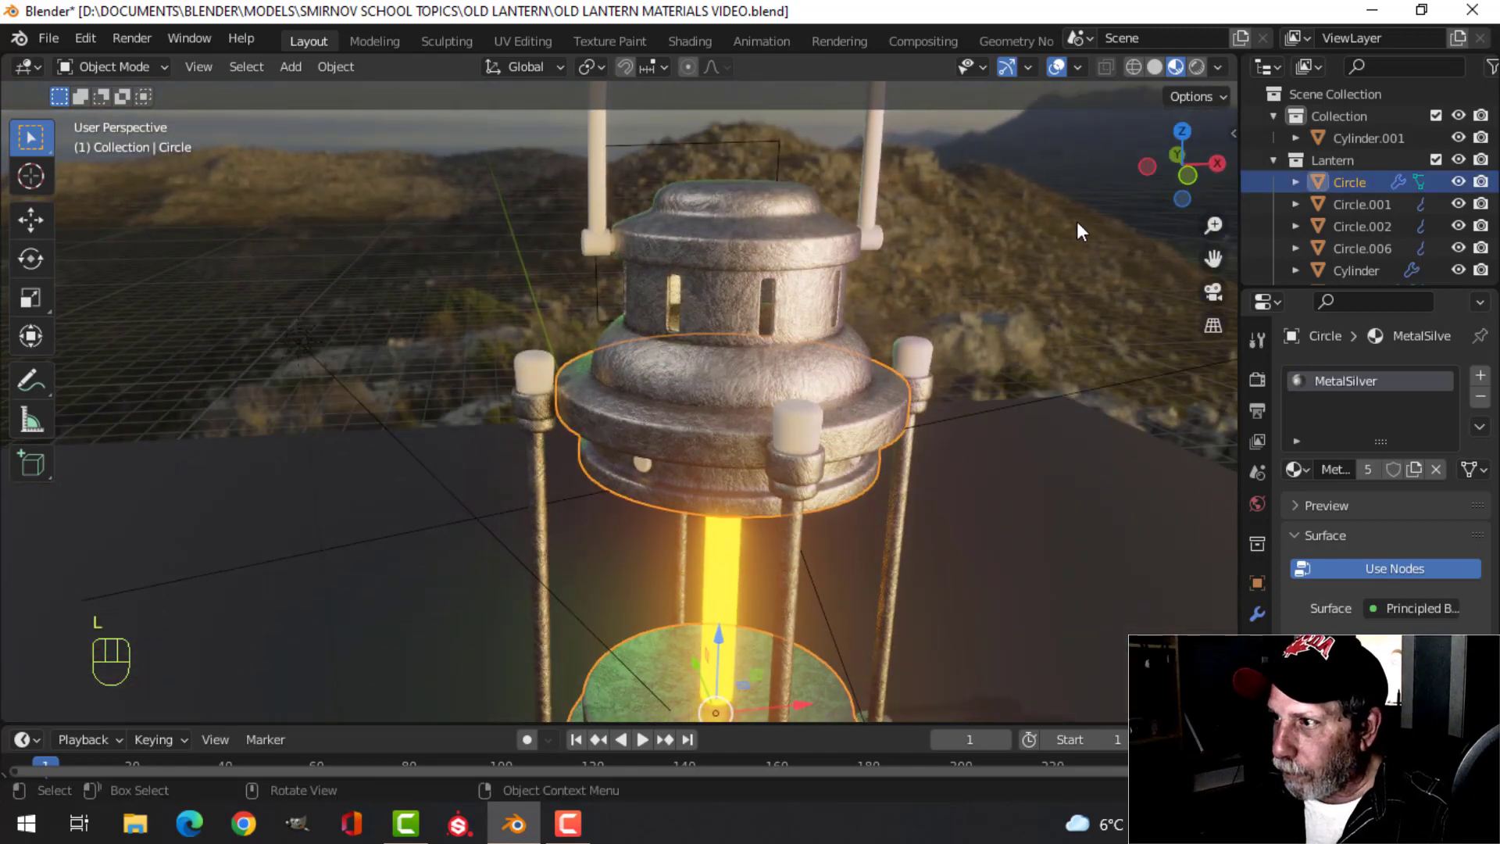
left_click(1155, 67)
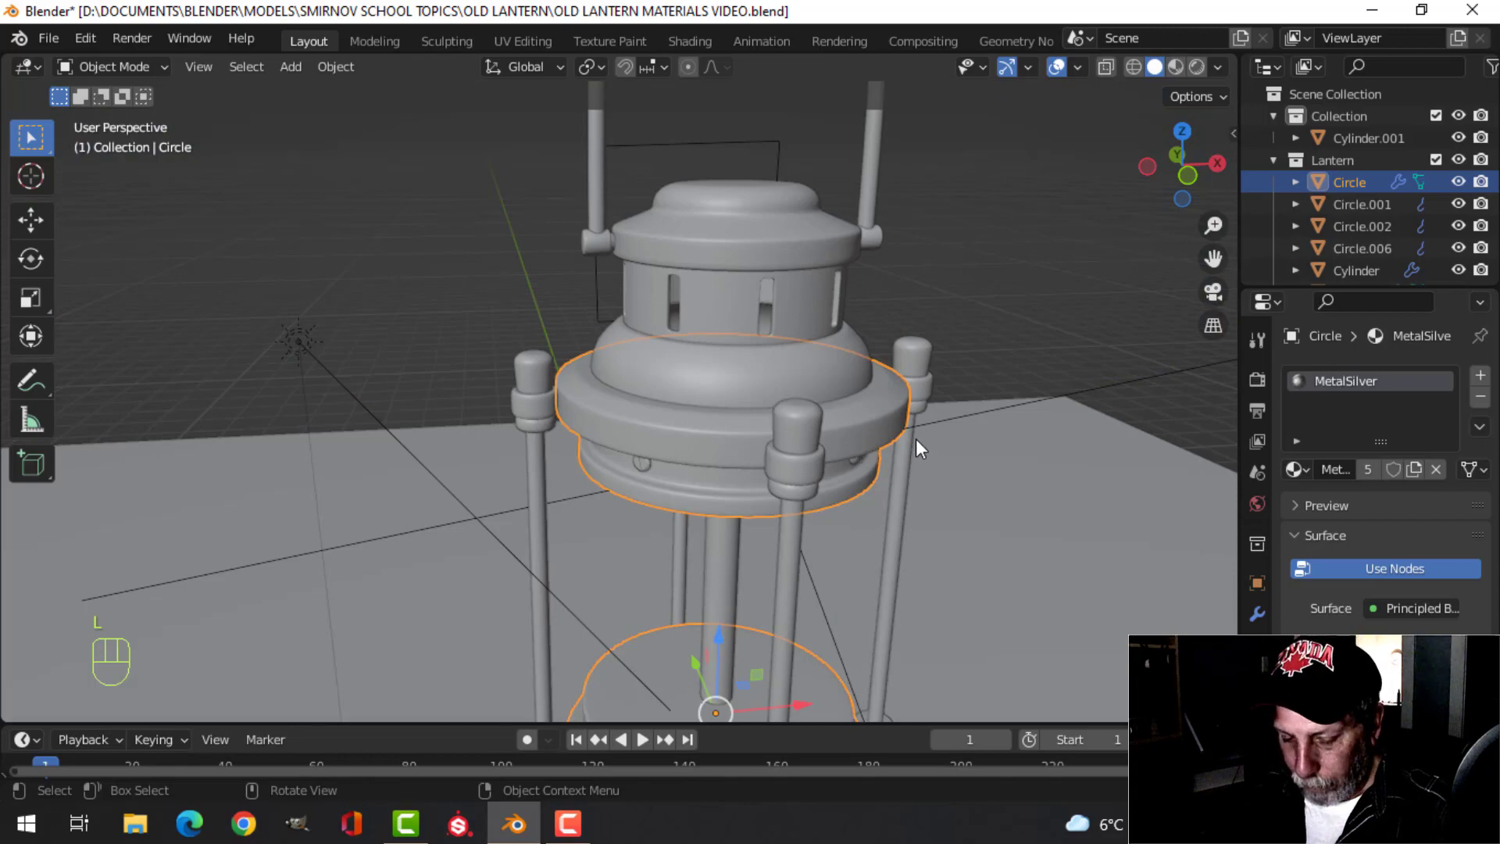
key("slash")
key("Tab")
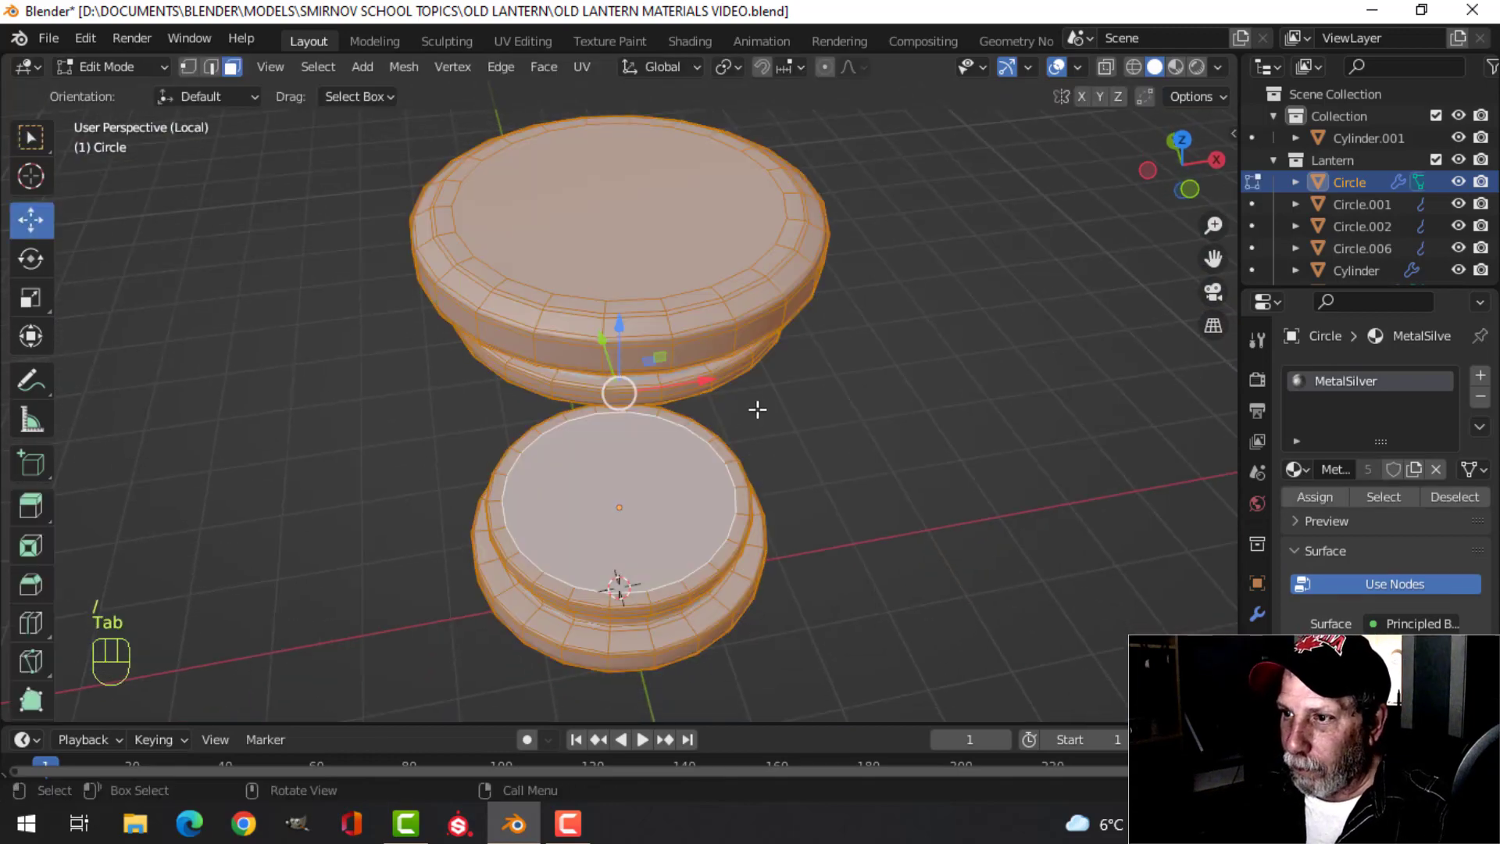
Select the bottom and top cap faces of the upper section and inset them to leave a rim around each
middle_click_drag(757, 409, 661, 311)
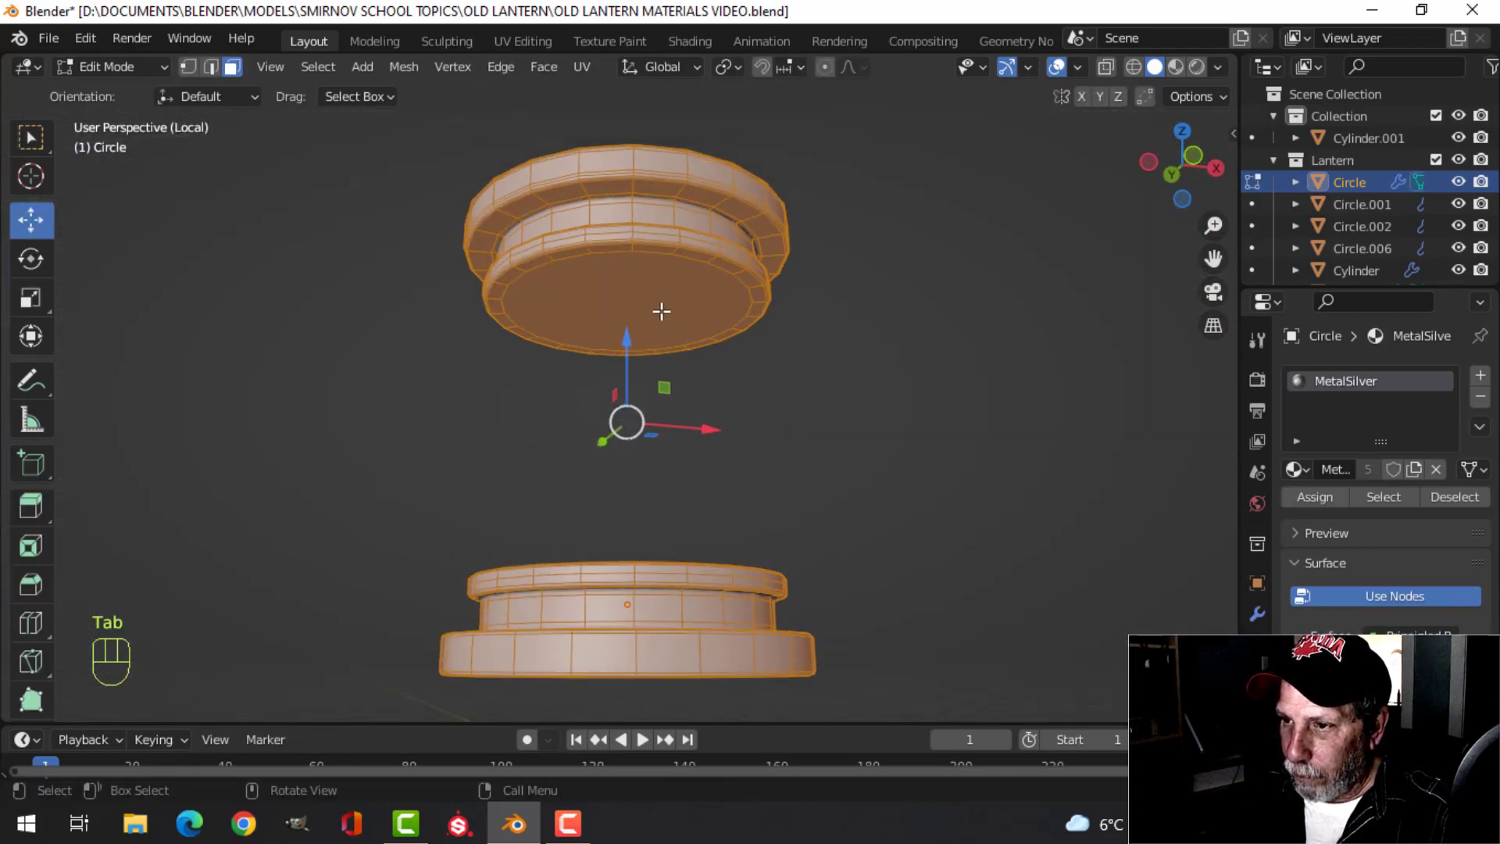
key("alt+a")
scroll(663, 309, "up", 2)
left_click(644, 253)
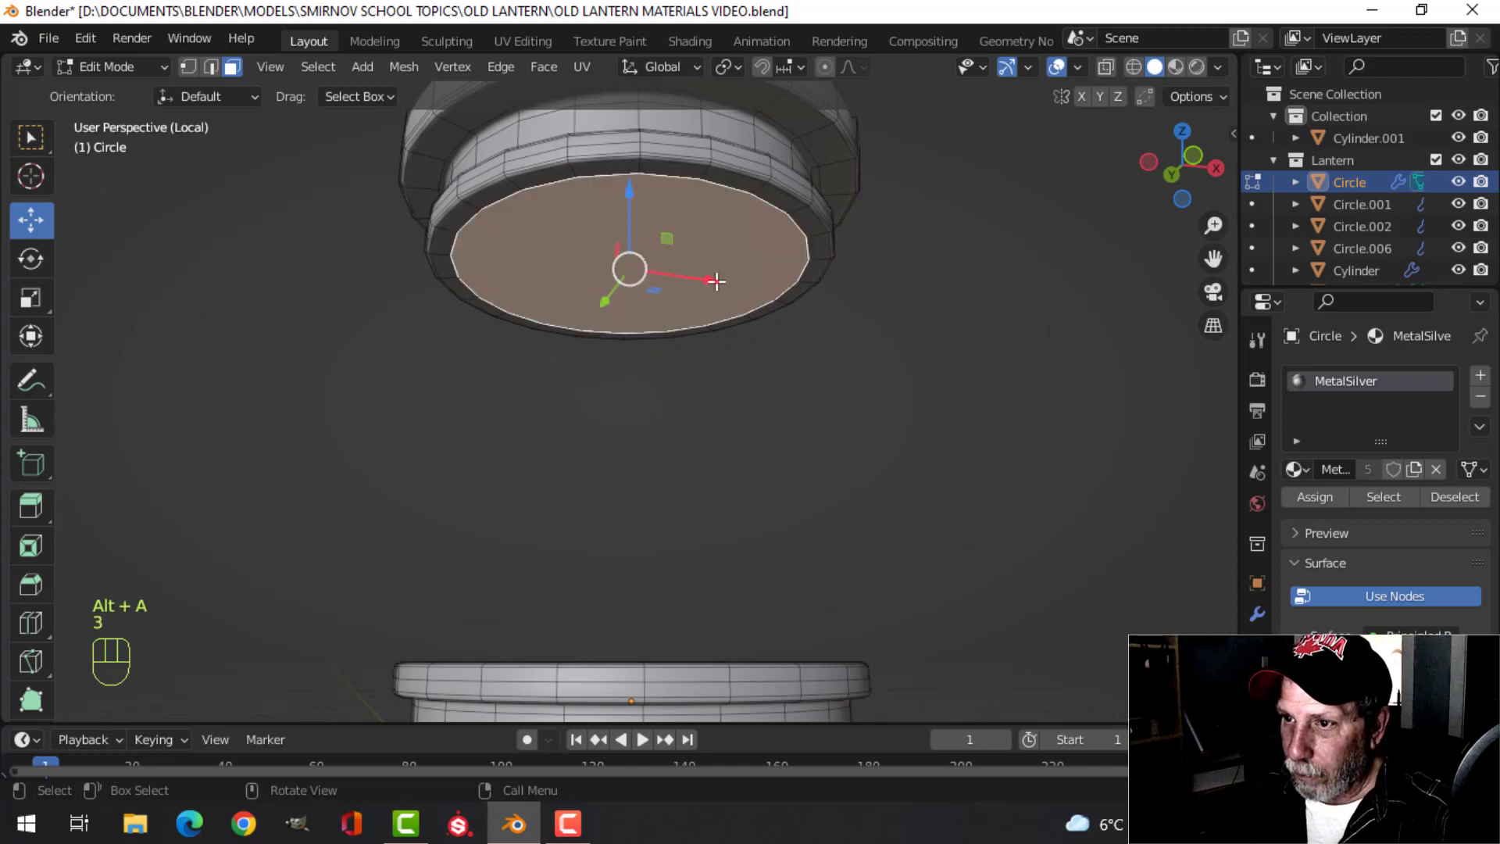
scroll(877, 352, "down", 1)
scroll(884, 312, "up", 1)
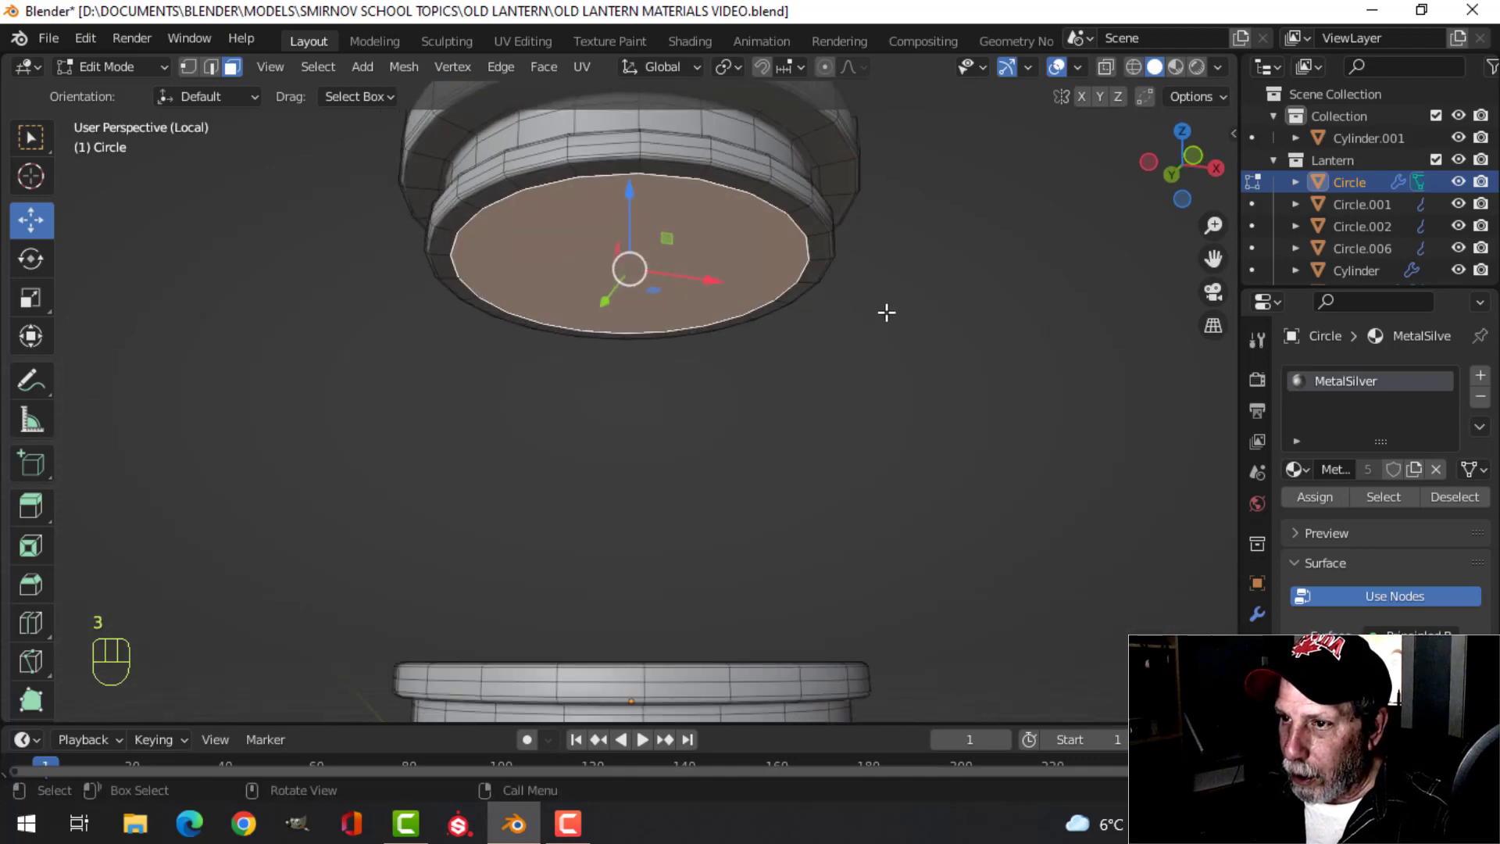
key("s")
left_click(840, 314)
middle_click_drag(849, 281, 947, 260)
key("i")
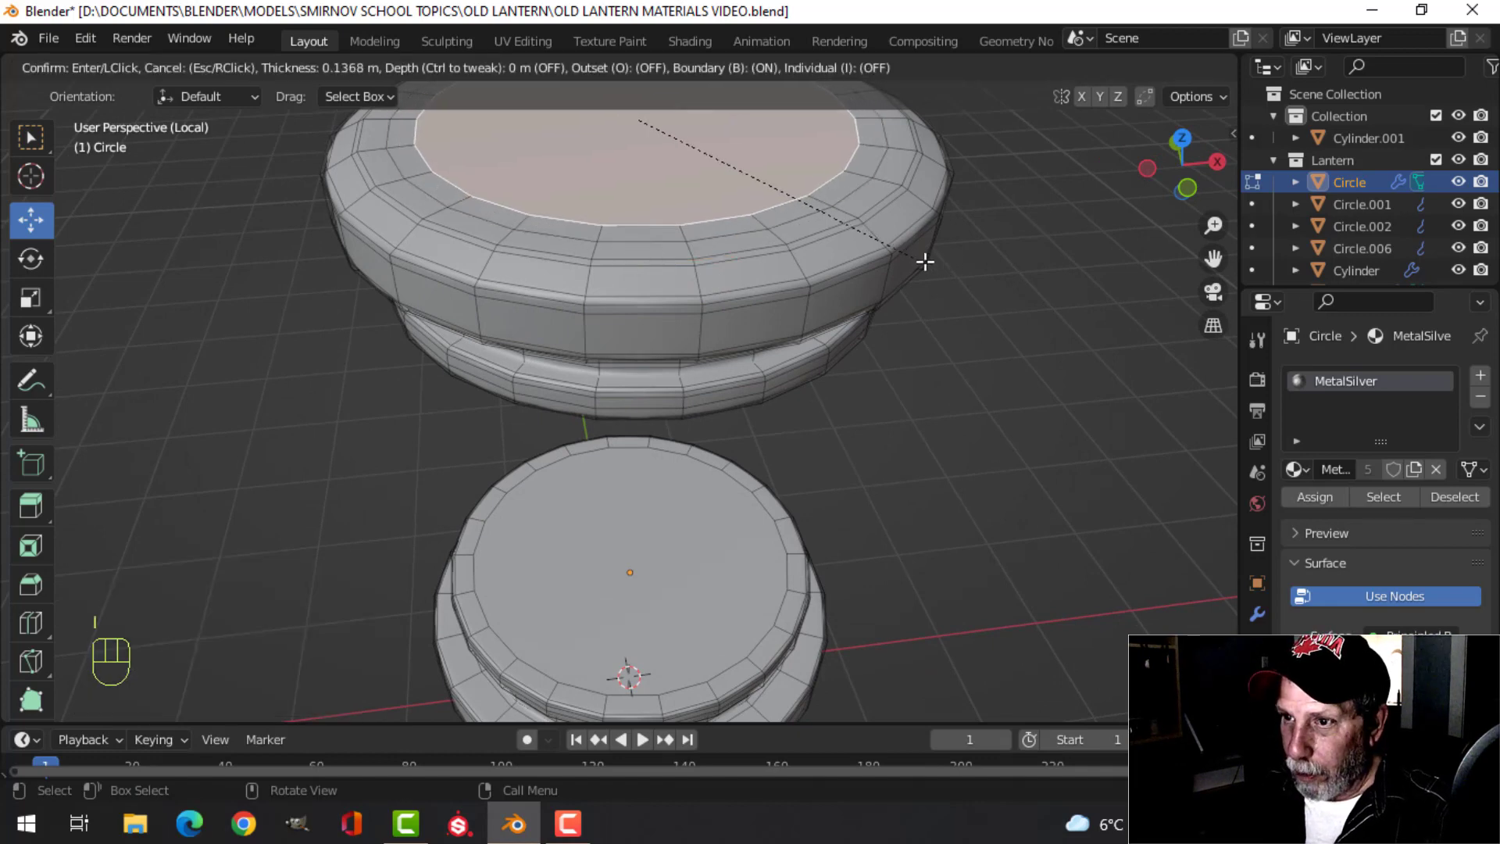
left_click(897, 331)
Bridge the upper section's two inset cap faces to cut an open hole through it
middle_click_drag(898, 331, 800, 335)
key("ctrl+e")
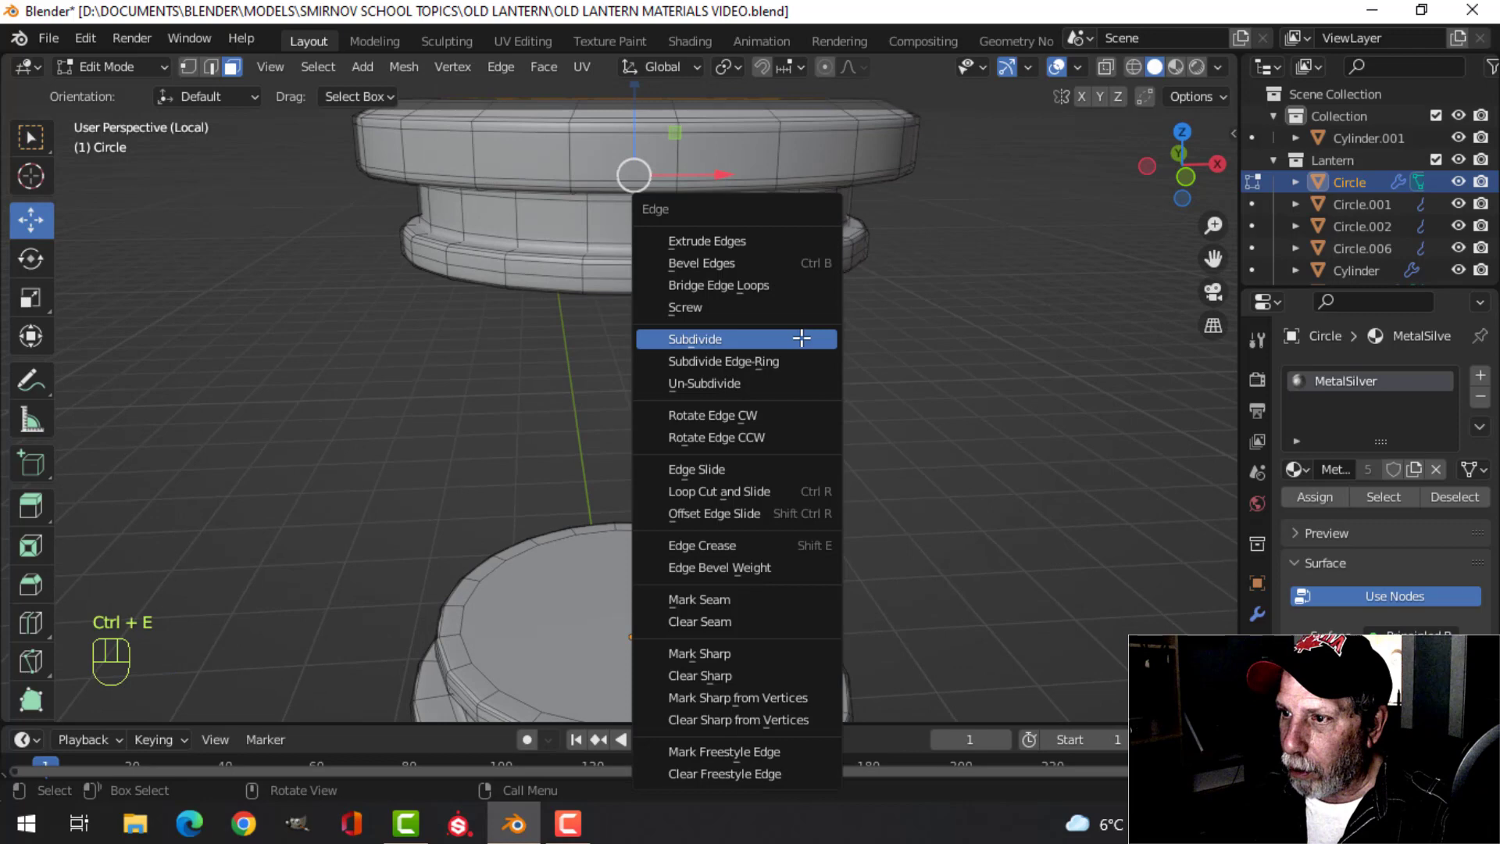
left_click(728, 285)
Add a supporting loop cut beside the hole's lower edge, with a slide factor of about -0.738, and another around its upper edge
key("alt+a")
middle_click_drag(820, 336, 589, 174)
key("ctrl+r")
left_click(632, 171)
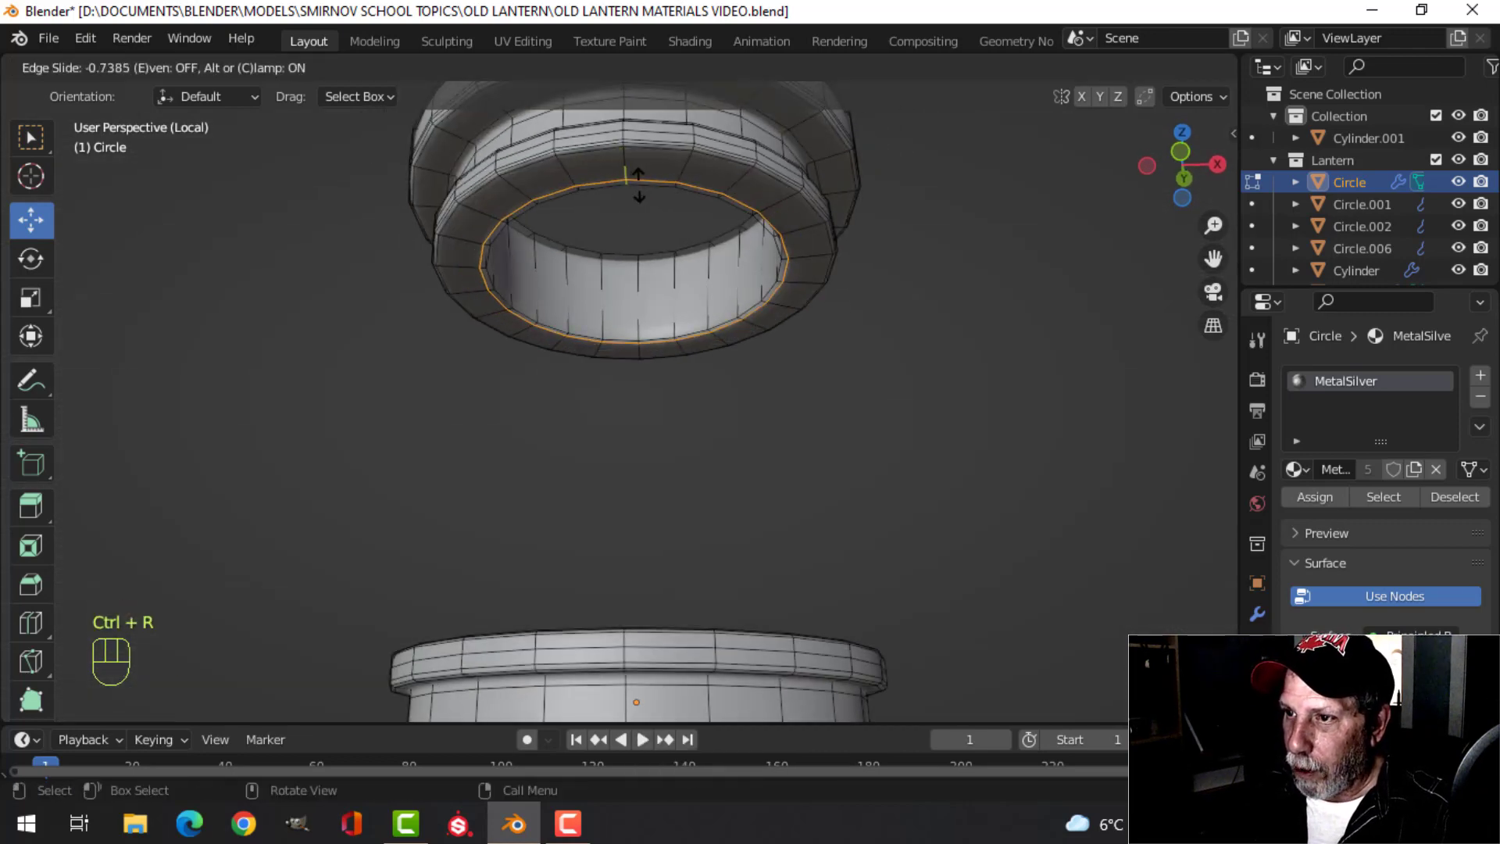
left_click(635, 188)
middle_click_drag(713, 154, 723, 351)
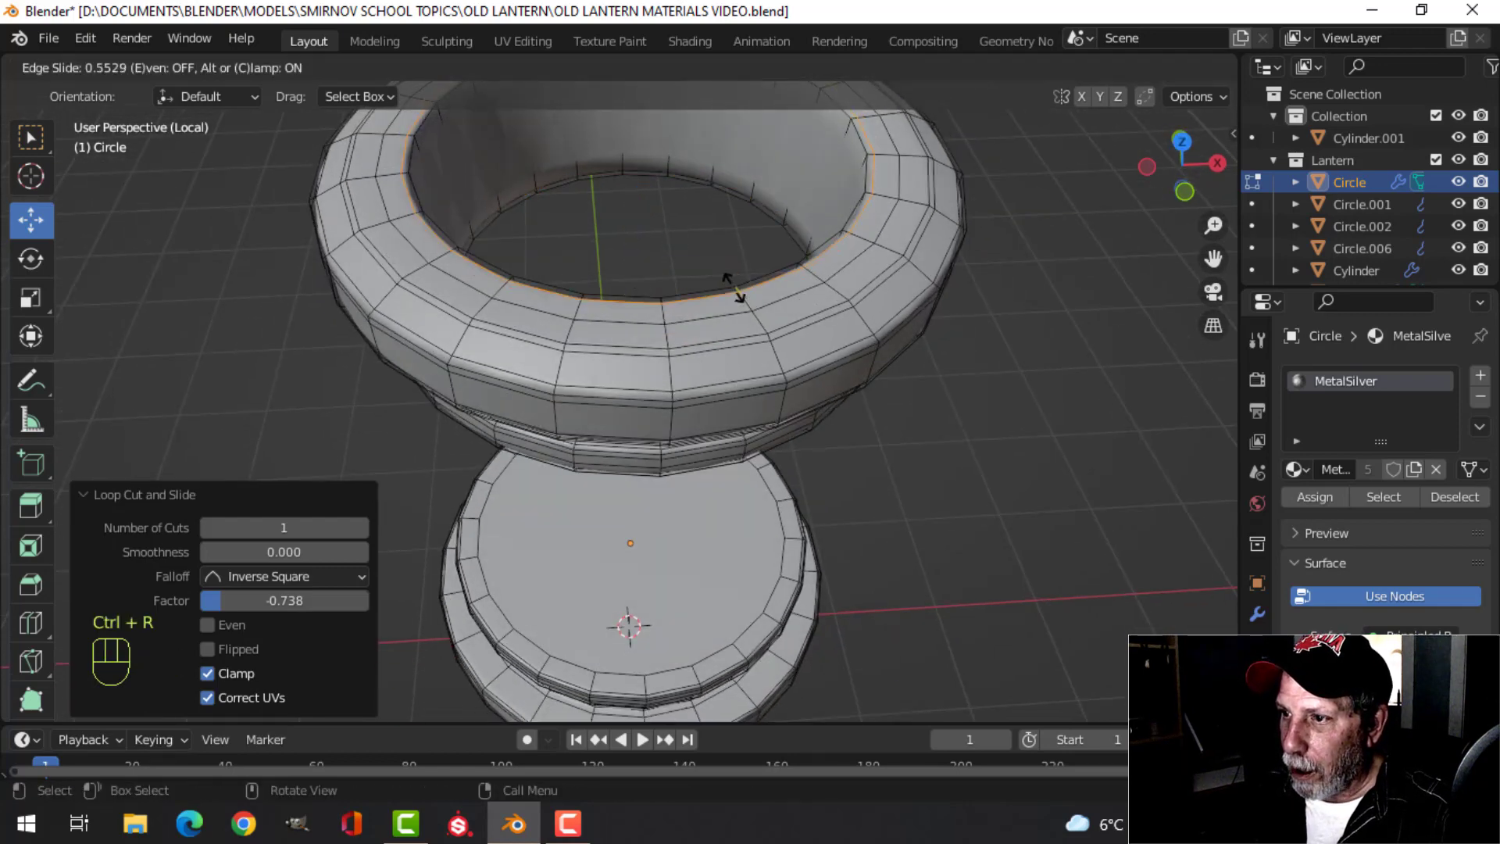
Return to Object Mode and leave the isolated view to show the whole lantern with the opened upper section
key("Tab")
key("alt+a")
scroll(781, 305, "down", 3)
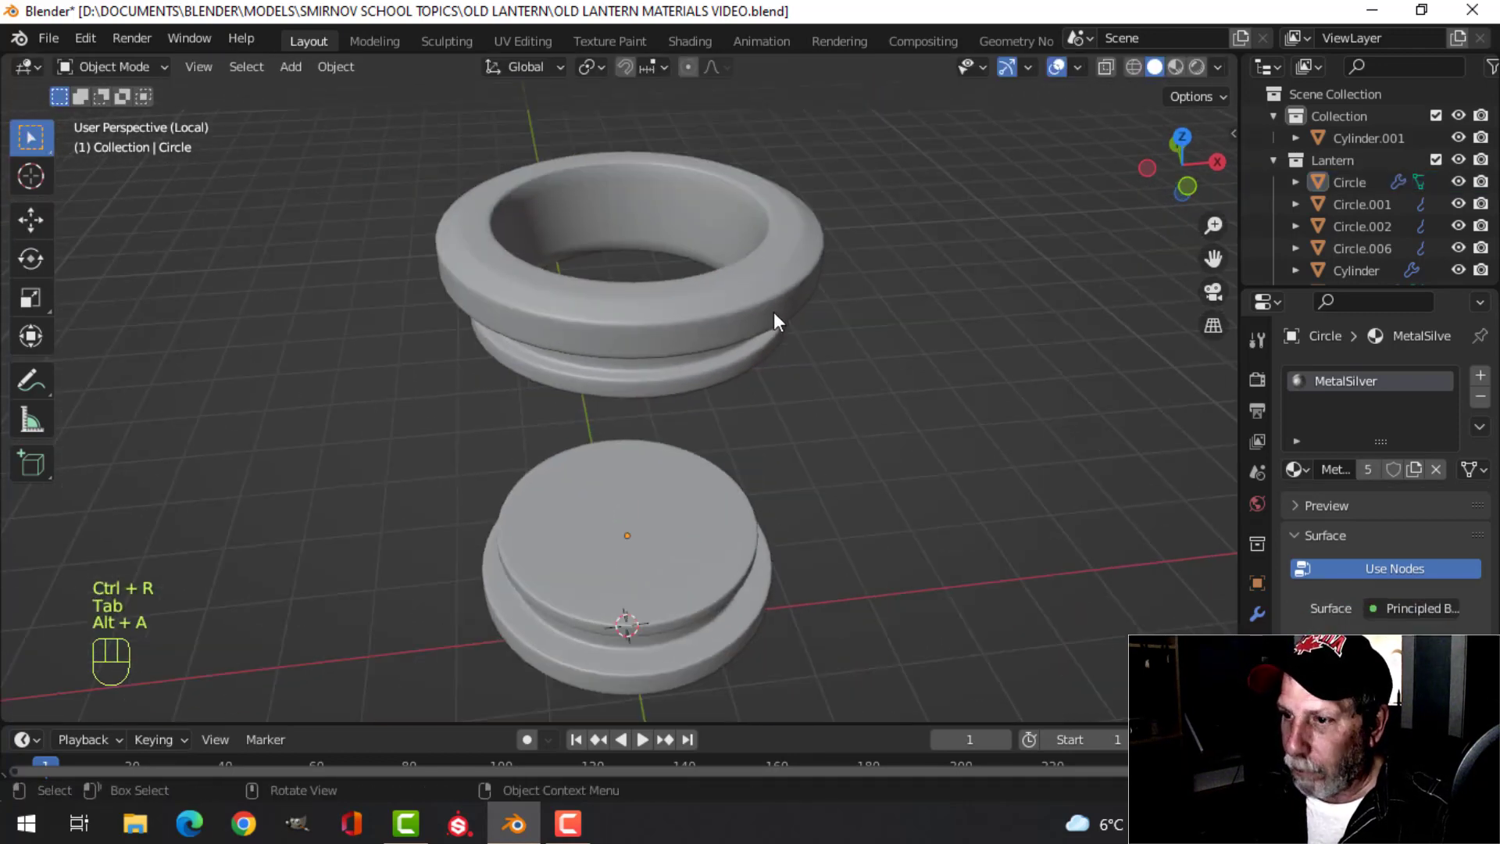
key("slash")
mouse_move(827, 377)
middle_mouse_down()
mouse_move(849, 297)
mouse_move(846, 219)
mouse_move(860, 344)
mouse_move(853, 407)
mouse_move(833, 405)
middle_mouse_up()
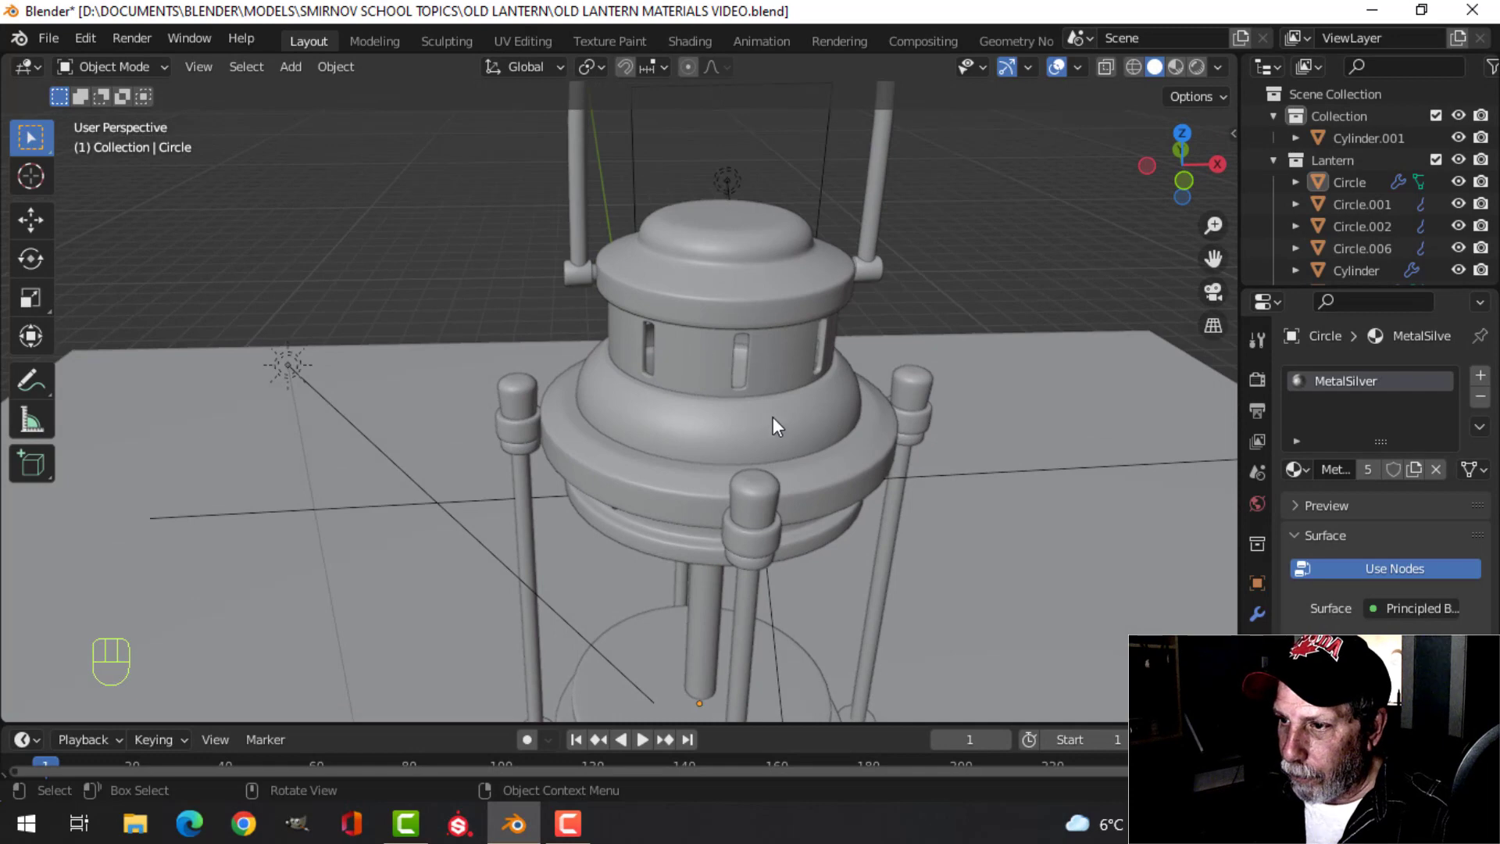
Hide the slotted ring below the lantern's cap to inspect the inside, and unhide all hidden objects
left_click(773, 369)
key("h")
middle_click_drag(835, 392, 845, 348)
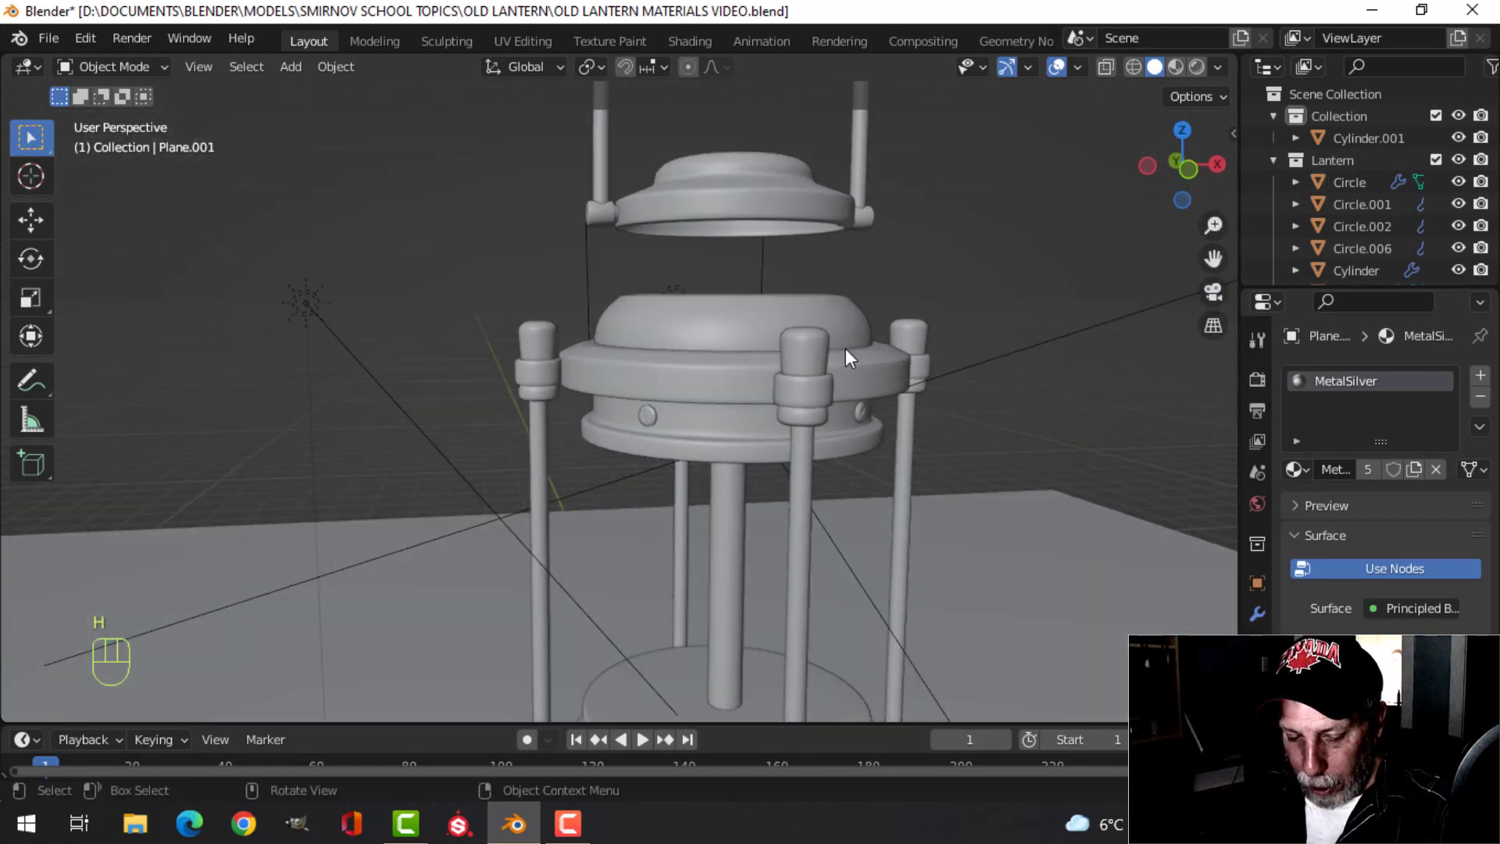
key("alt+h")
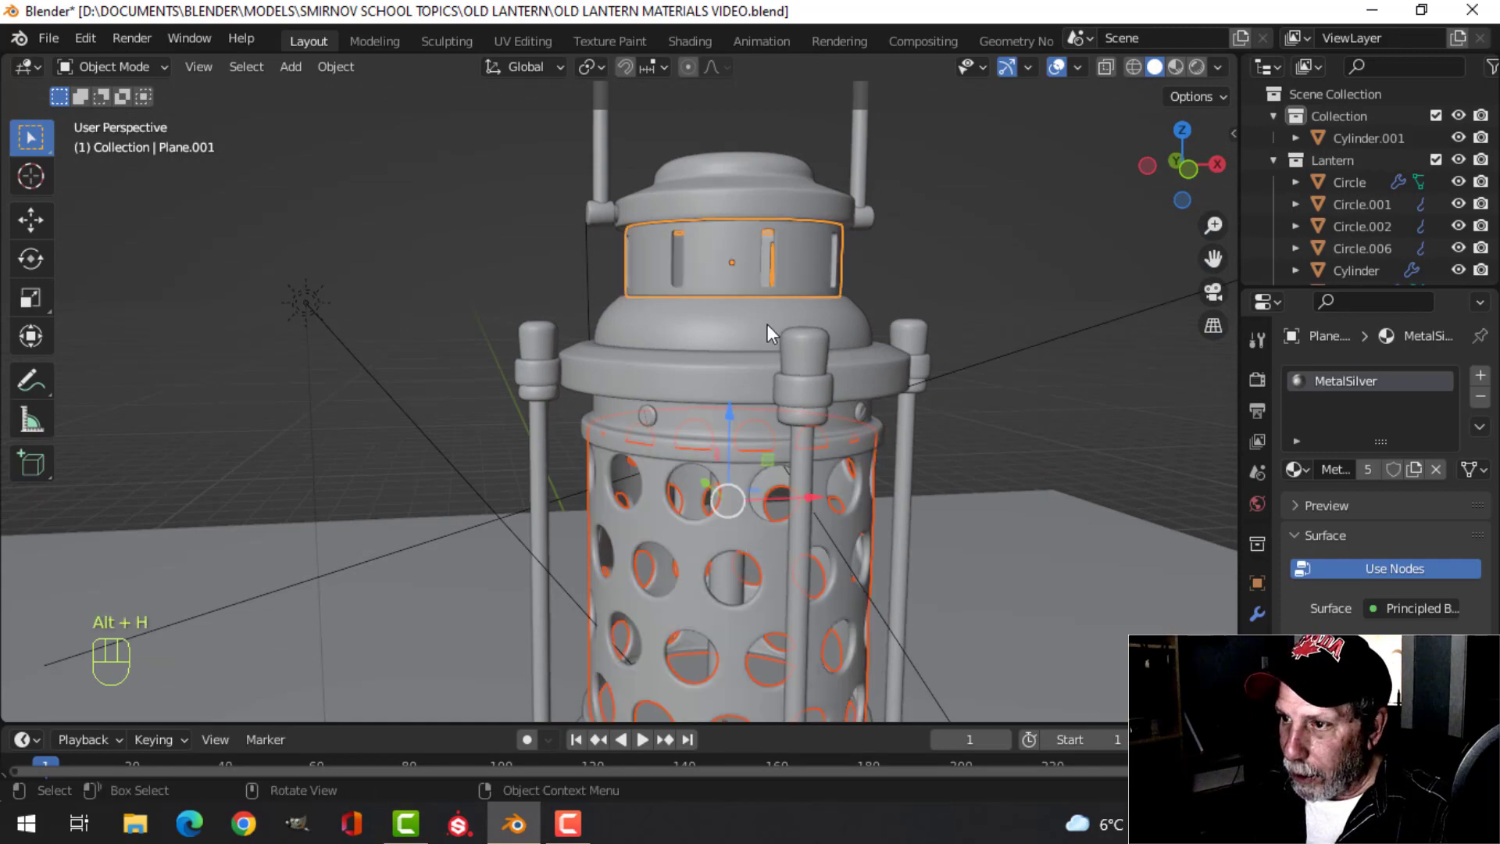
Show the lantern in material preview and select its glowing inner cylinder, seen straight from the front
key("alt+a")
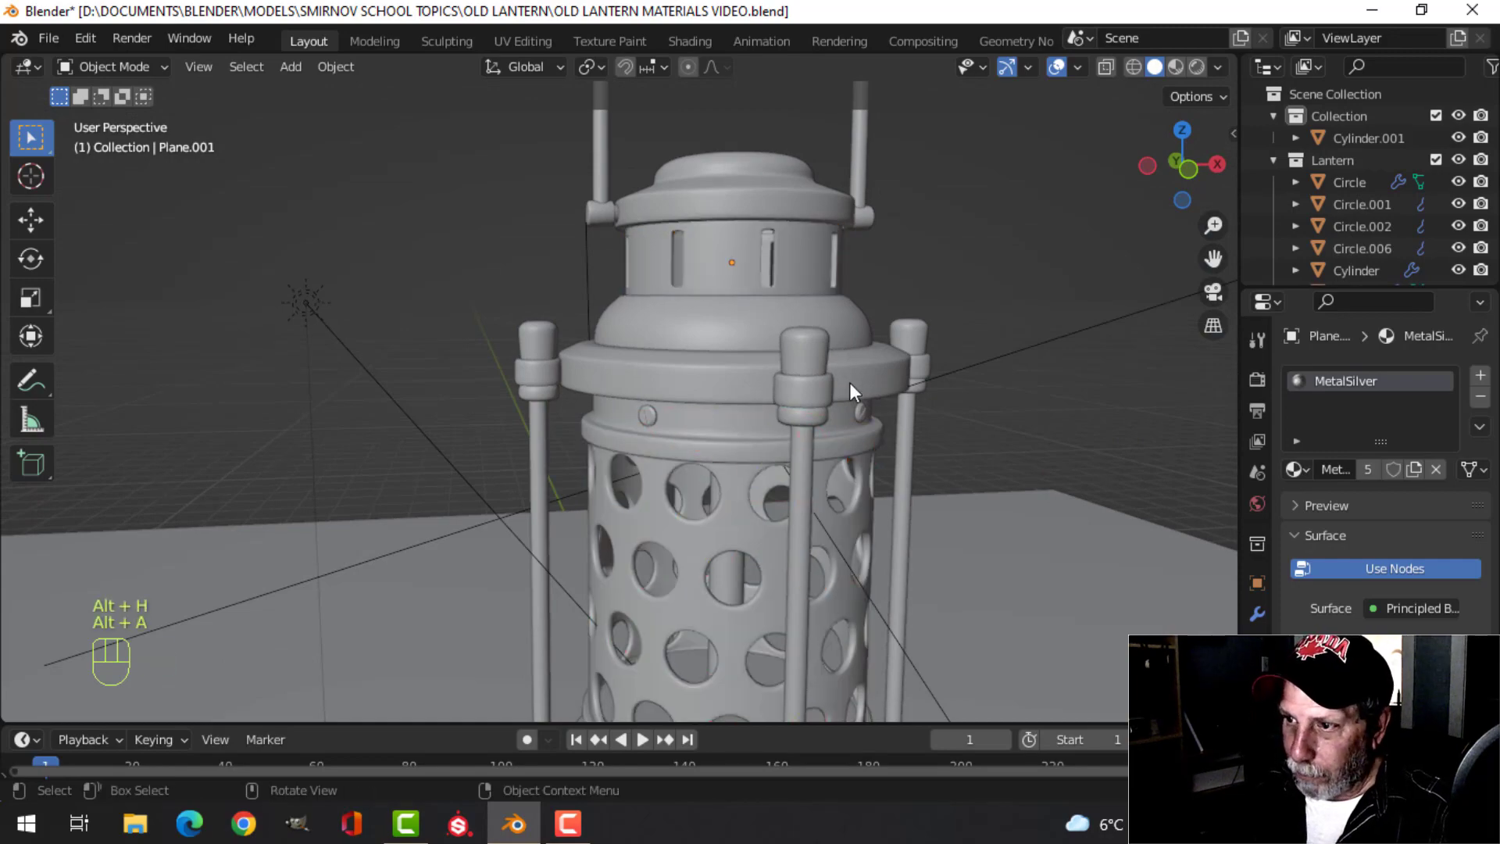
left_click(1176, 67)
mouse_move(841, 370)
middle_mouse_down()
mouse_move(798, 387)
mouse_move(825, 309)
mouse_move(859, 468)
mouse_move(794, 436)
mouse_move(813, 345)
middle_mouse_up()
scroll(794, 403, "up", 1)
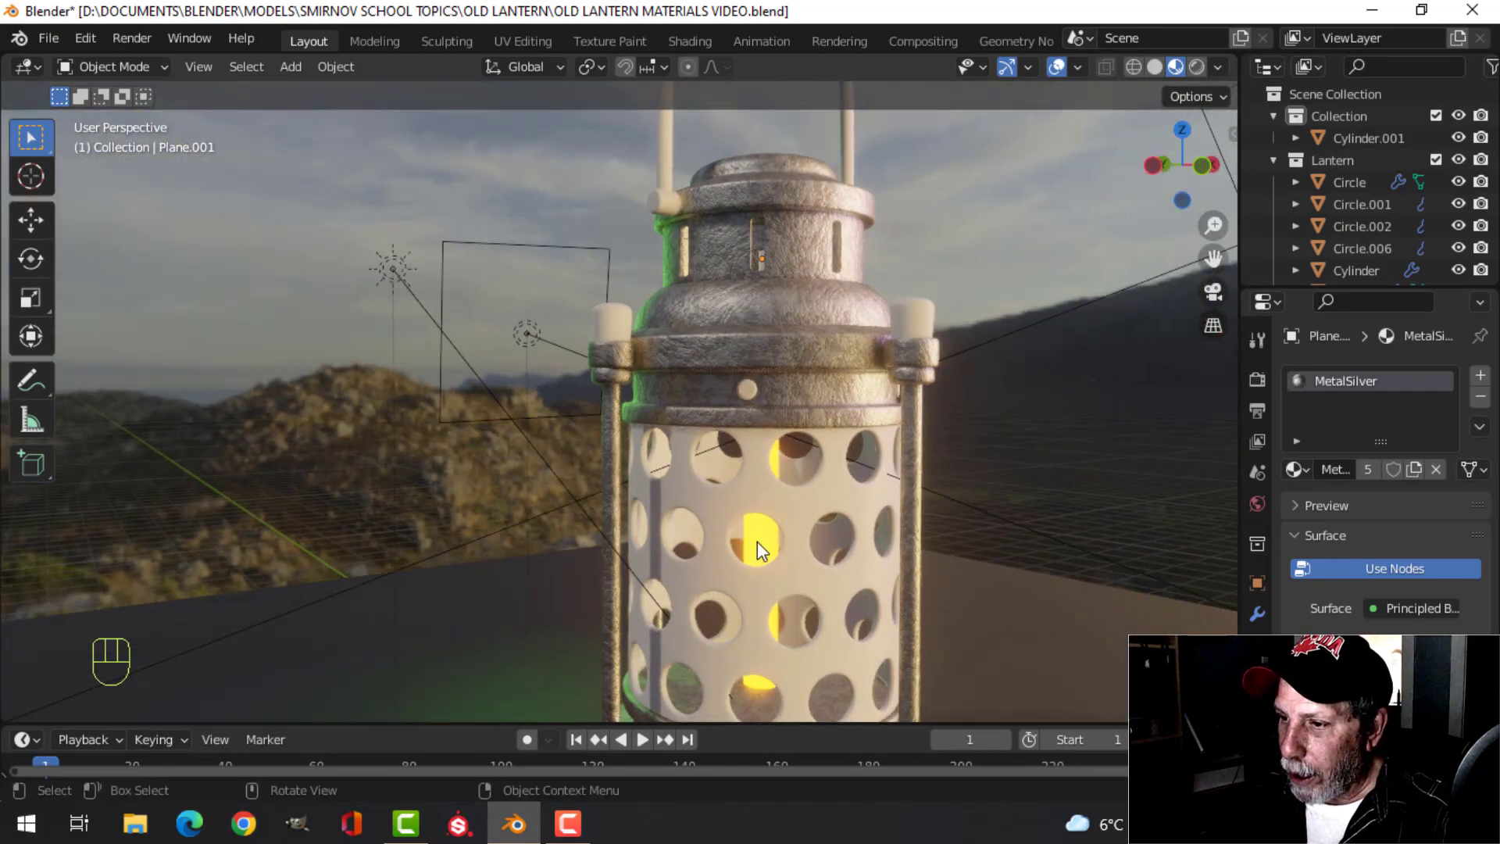
left_click(757, 542)
key("KP_1")
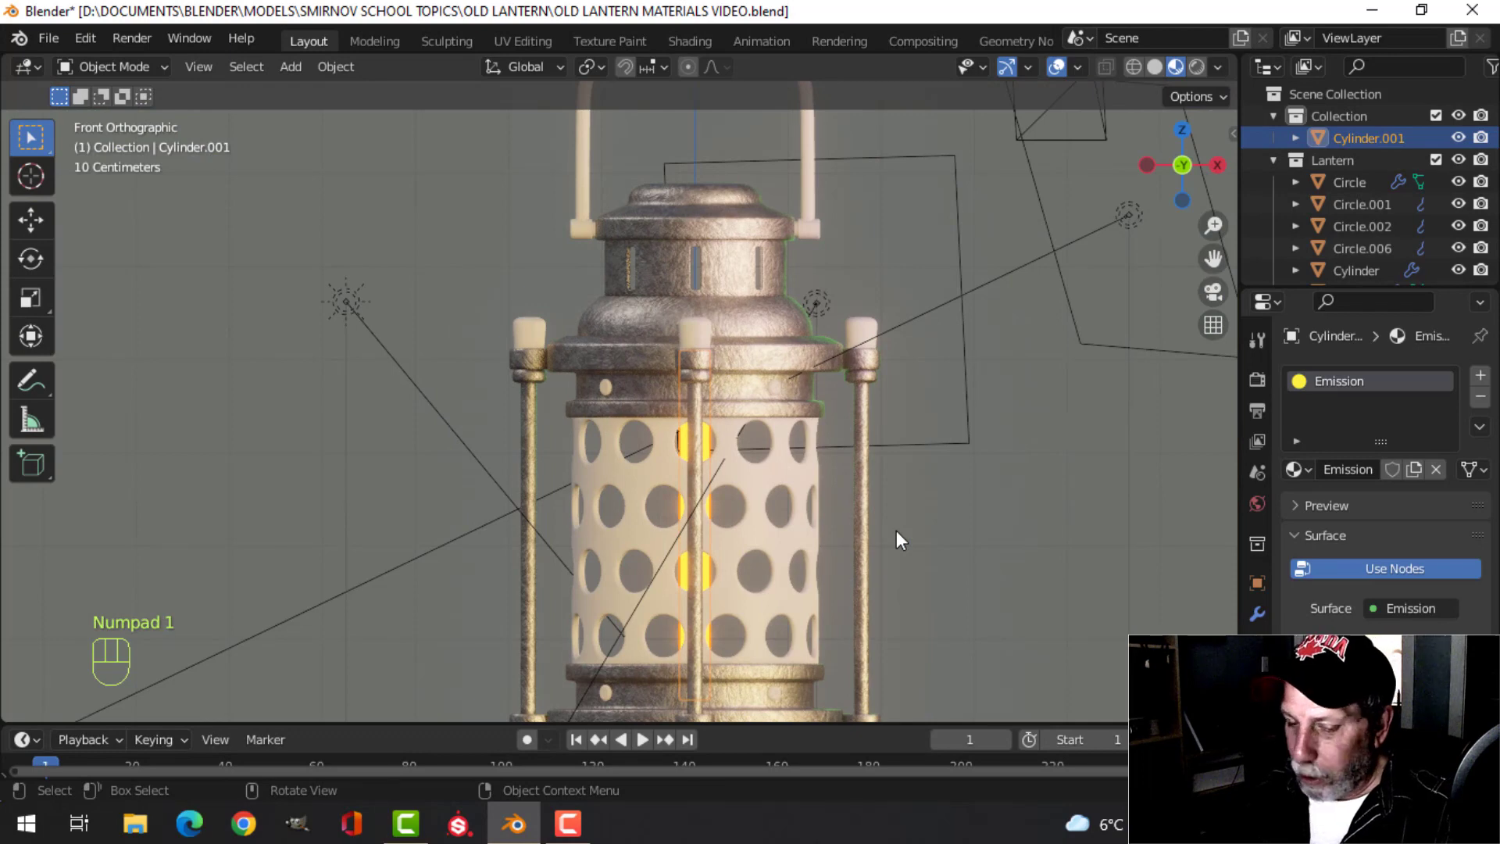
Raise the top vertices of the glowing inner cylinder by about 0.56 m, up to the base of the slotted ring
key("Tab")
key("z")
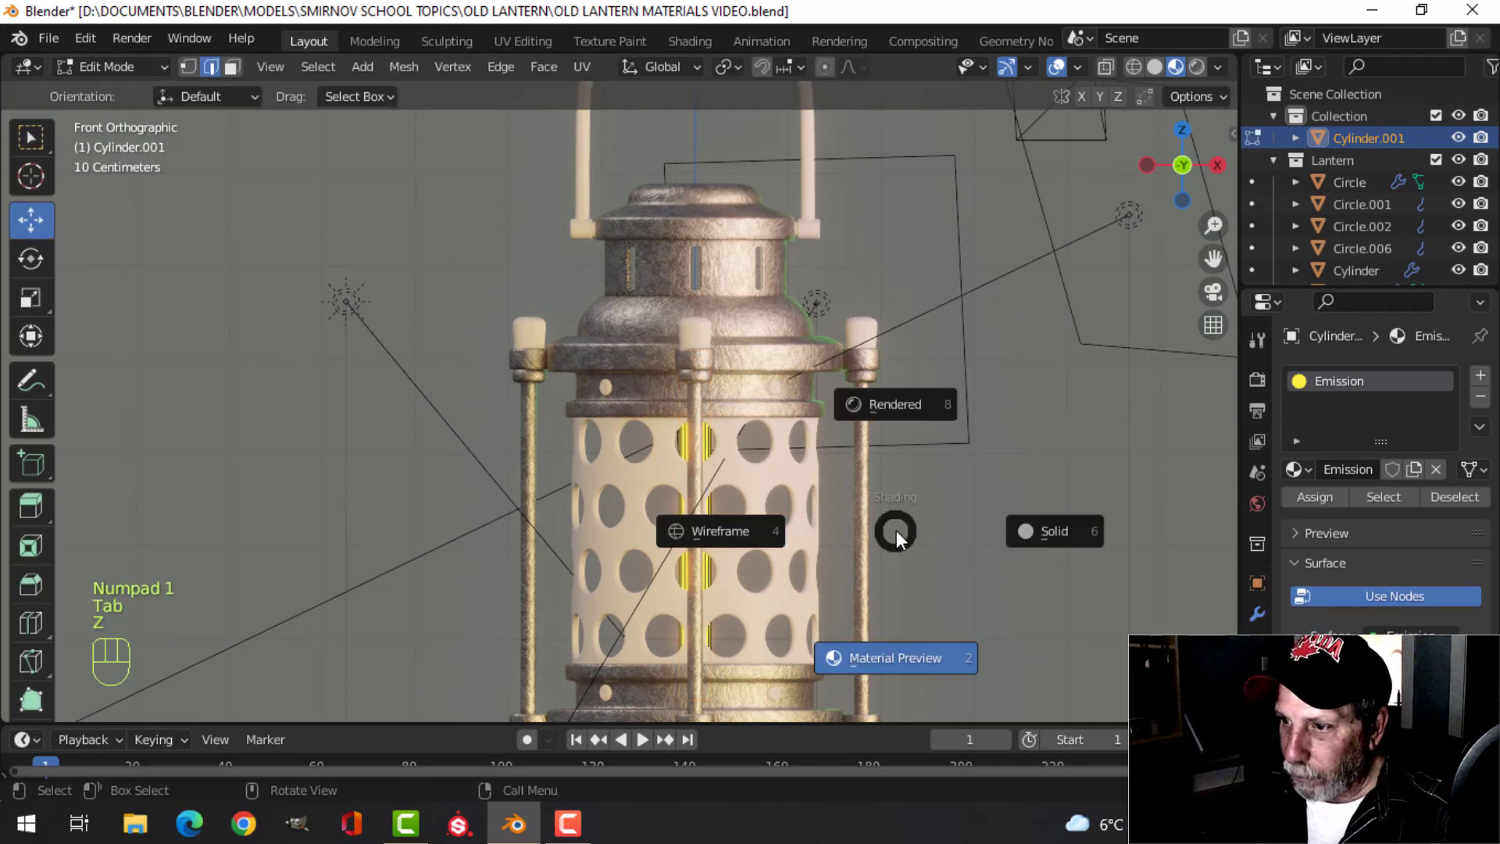
left_click(738, 541)
scroll(800, 454, "up", 2)
key("alt+a")
key("1")
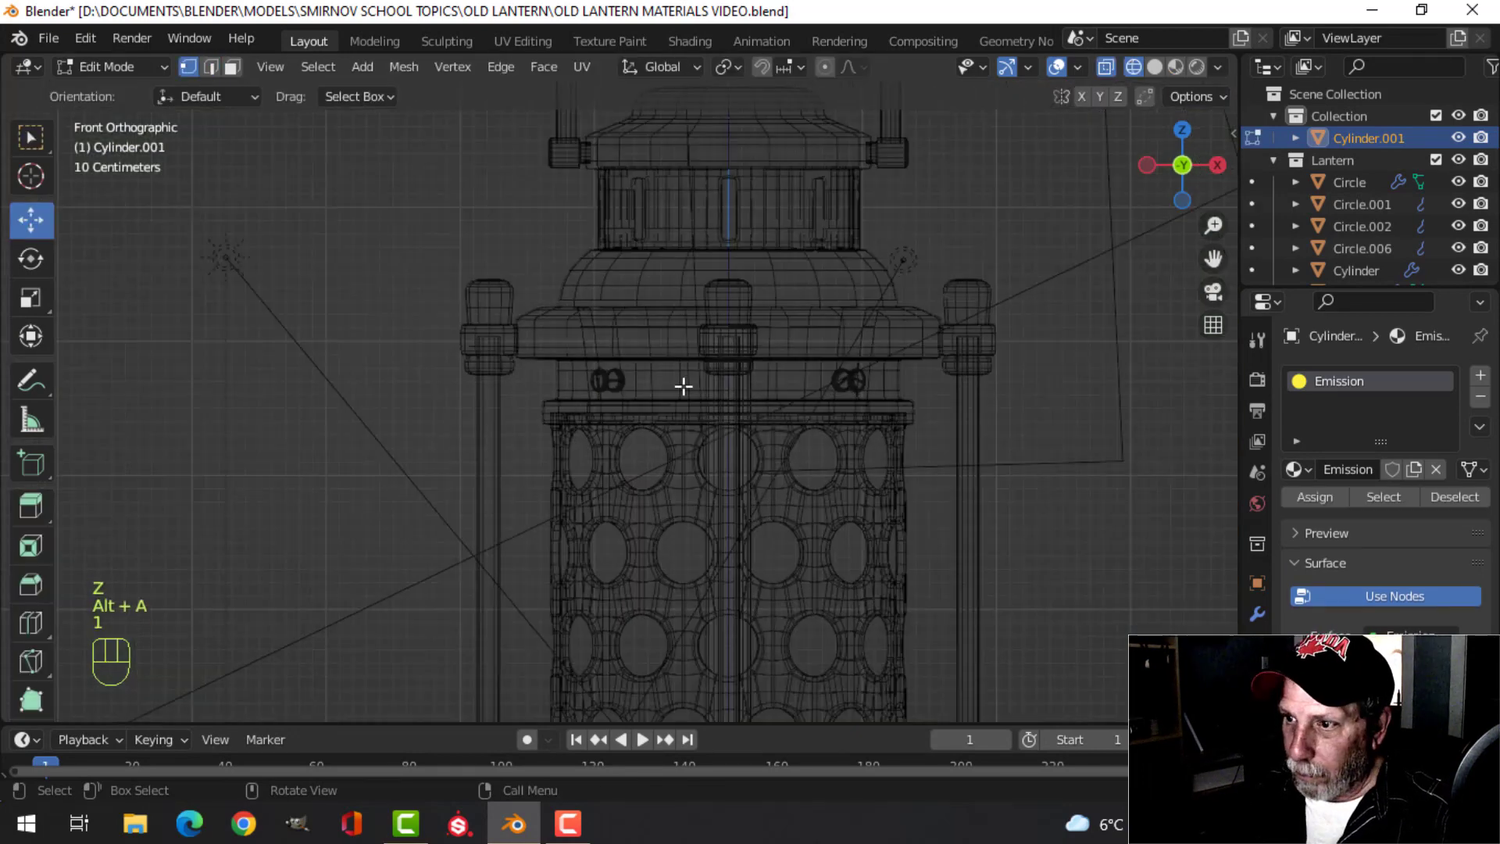
left_click_drag(621, 271, 820, 400)
middle_click_drag(794, 350, 828, 442, "shift")
key("g")
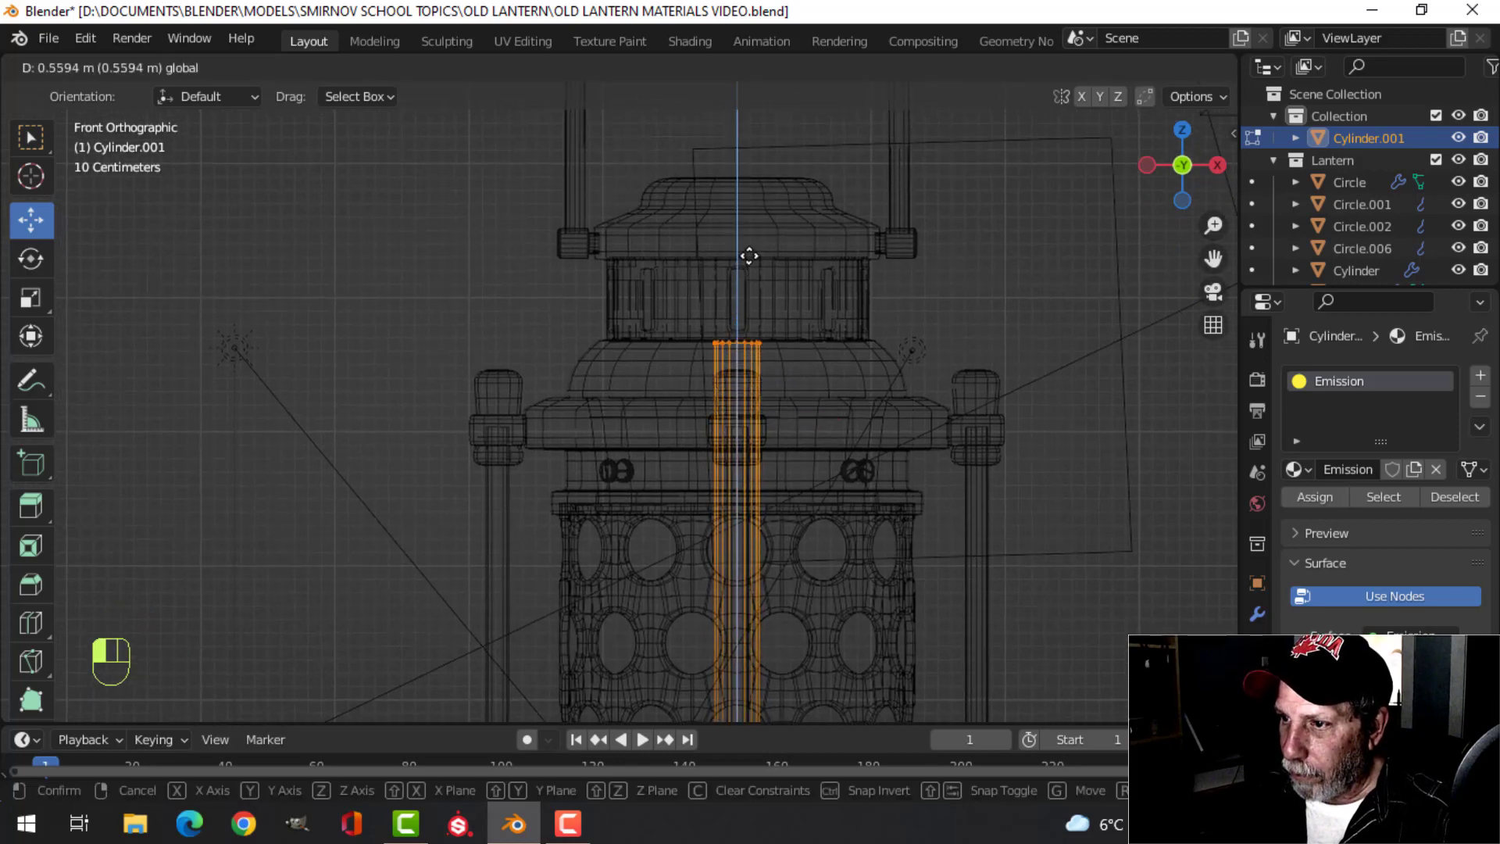
left_click(748, 256)
key("alt+a")
Return to Object Mode and show the lantern in material preview to examine the glow through its slots and holes
key("z")
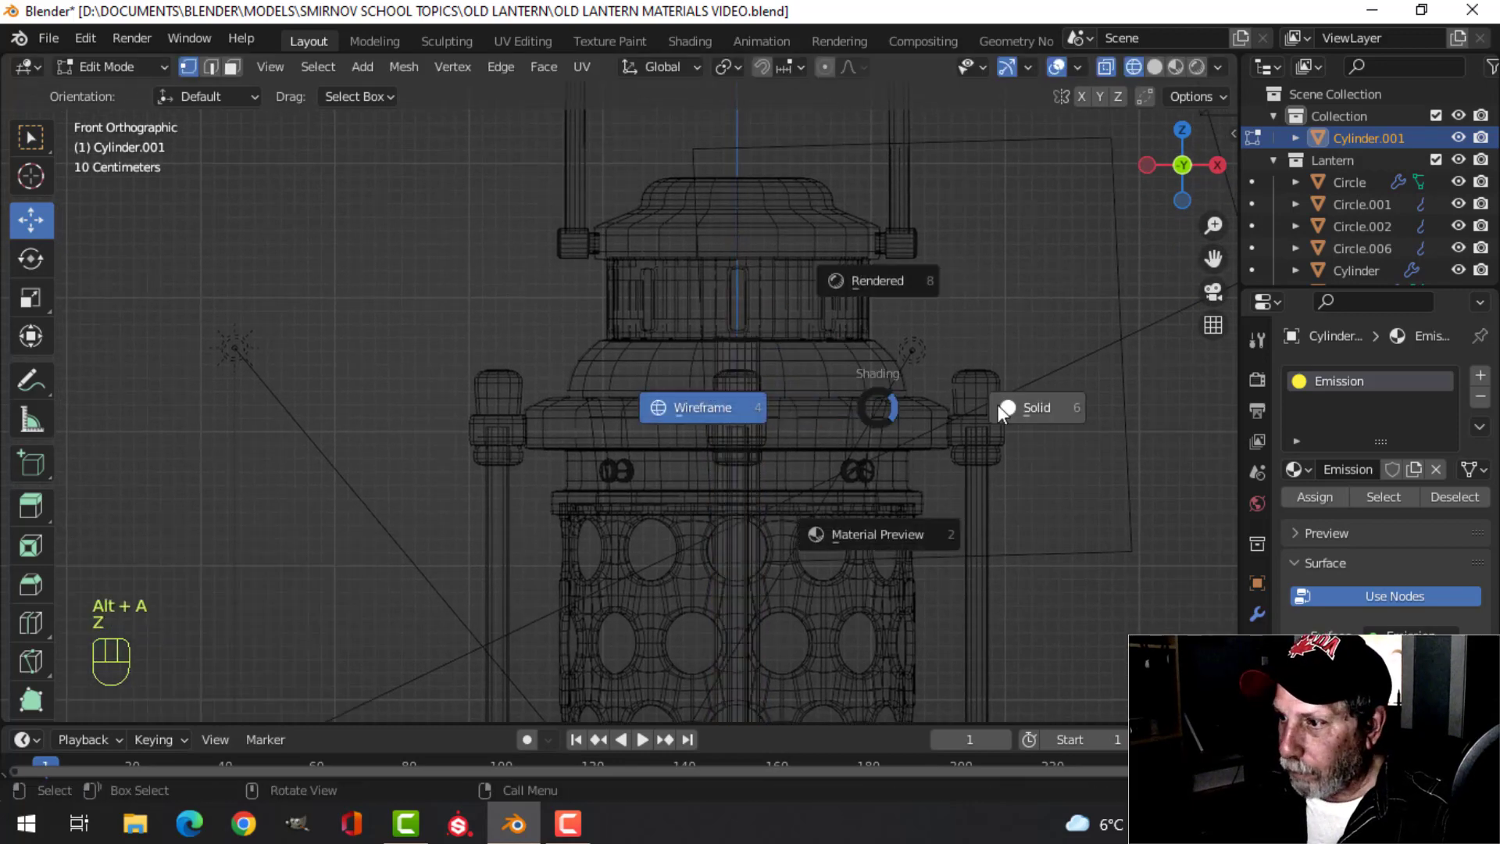
left_click(996, 405)
key("Tab")
key("alt+a")
middle_click_drag(825, 410, 825, 451)
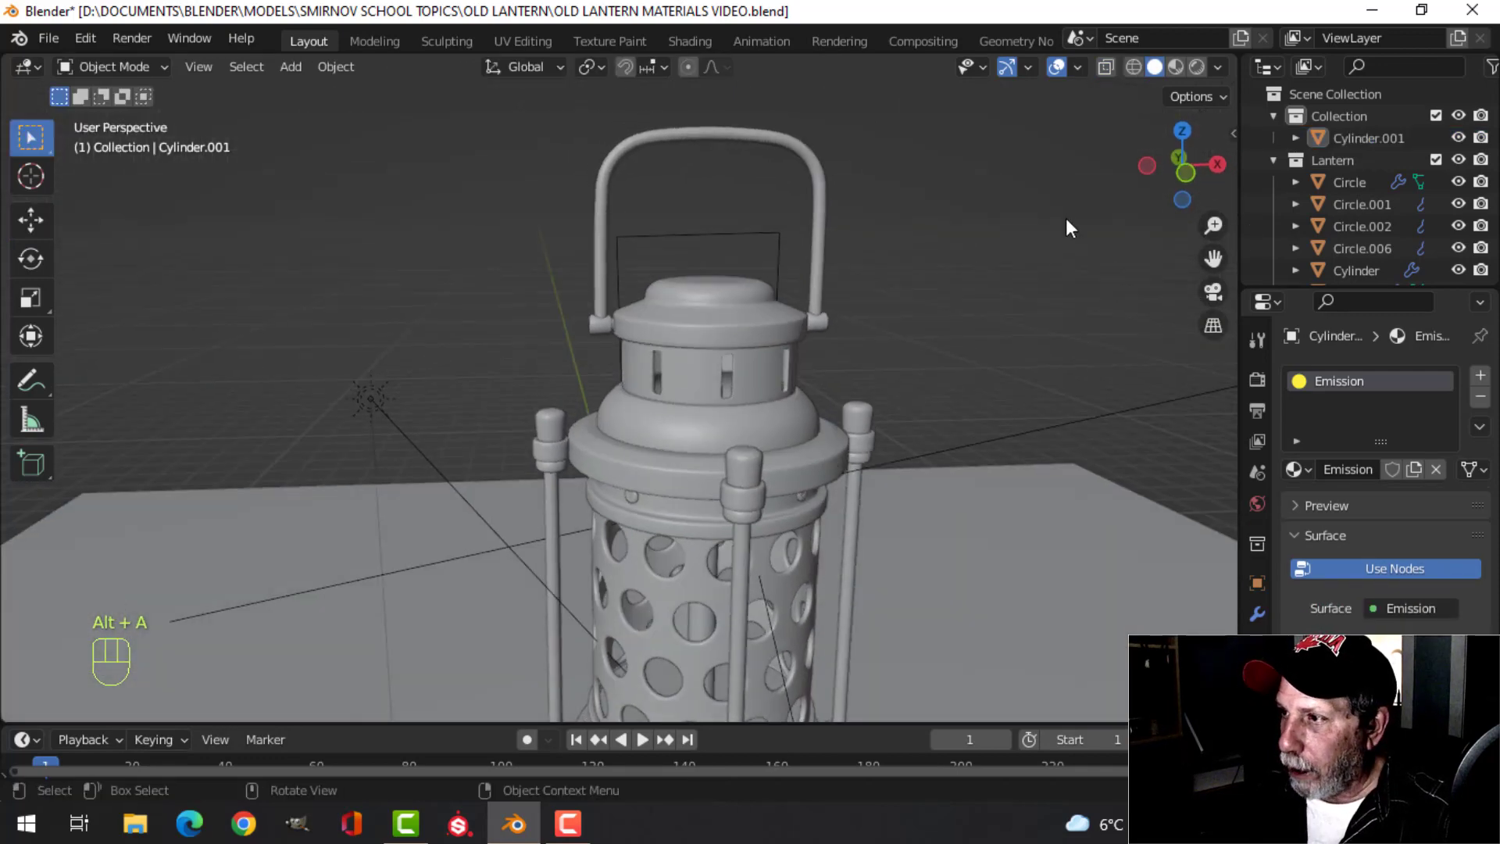
left_click(1175, 66)
scroll(842, 427, "up", 4)
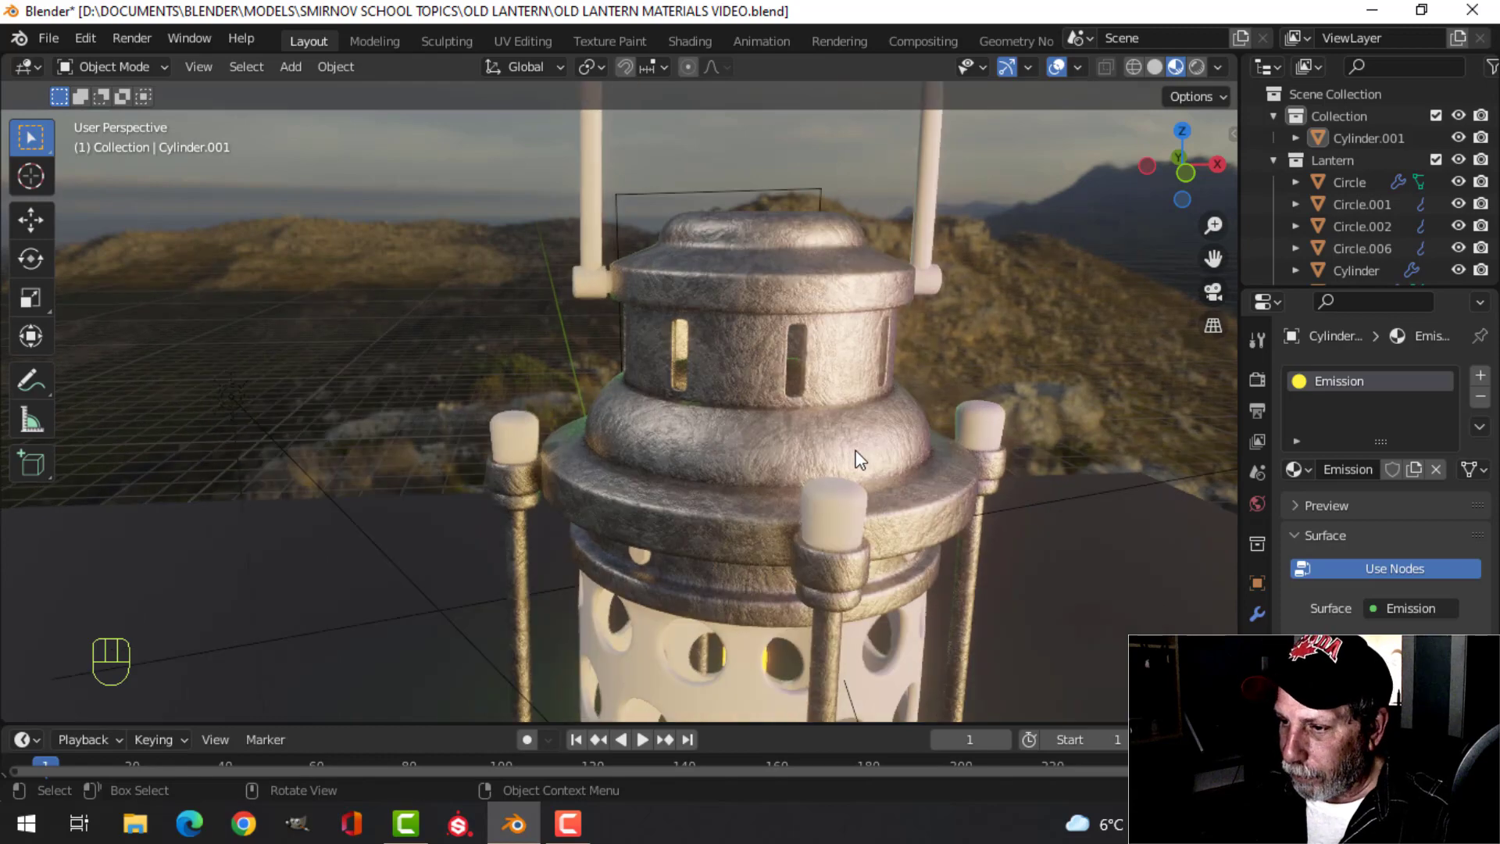
scroll(859, 459, "down", 3)
middle_click_drag(830, 536, 851, 438, "shift")
scroll(843, 437, "up", 3)
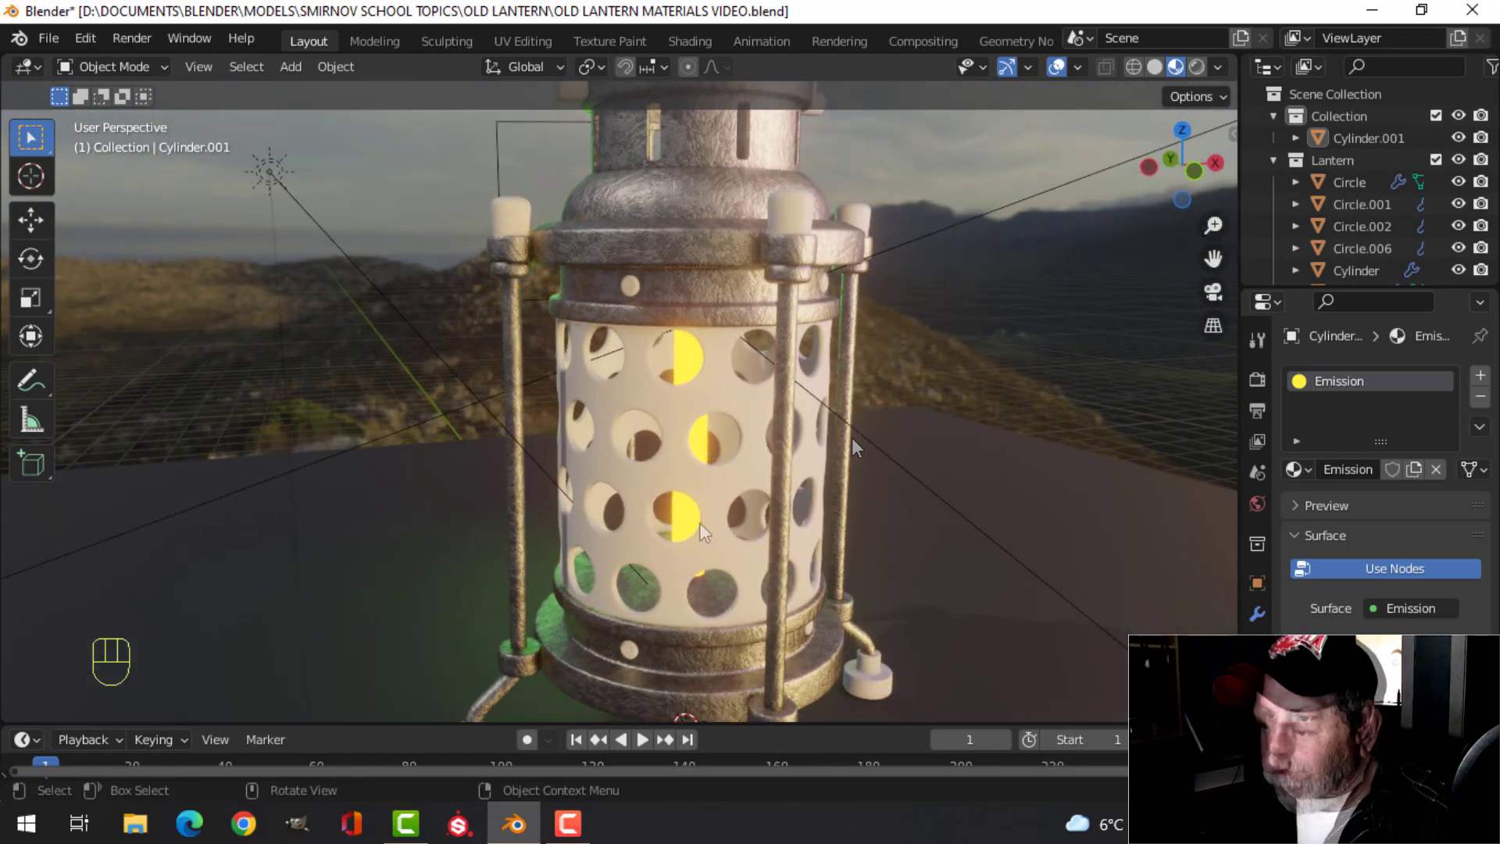
Assign the MetalSilver material to the perforated cylinder around the glowing core
left_click(671, 483)
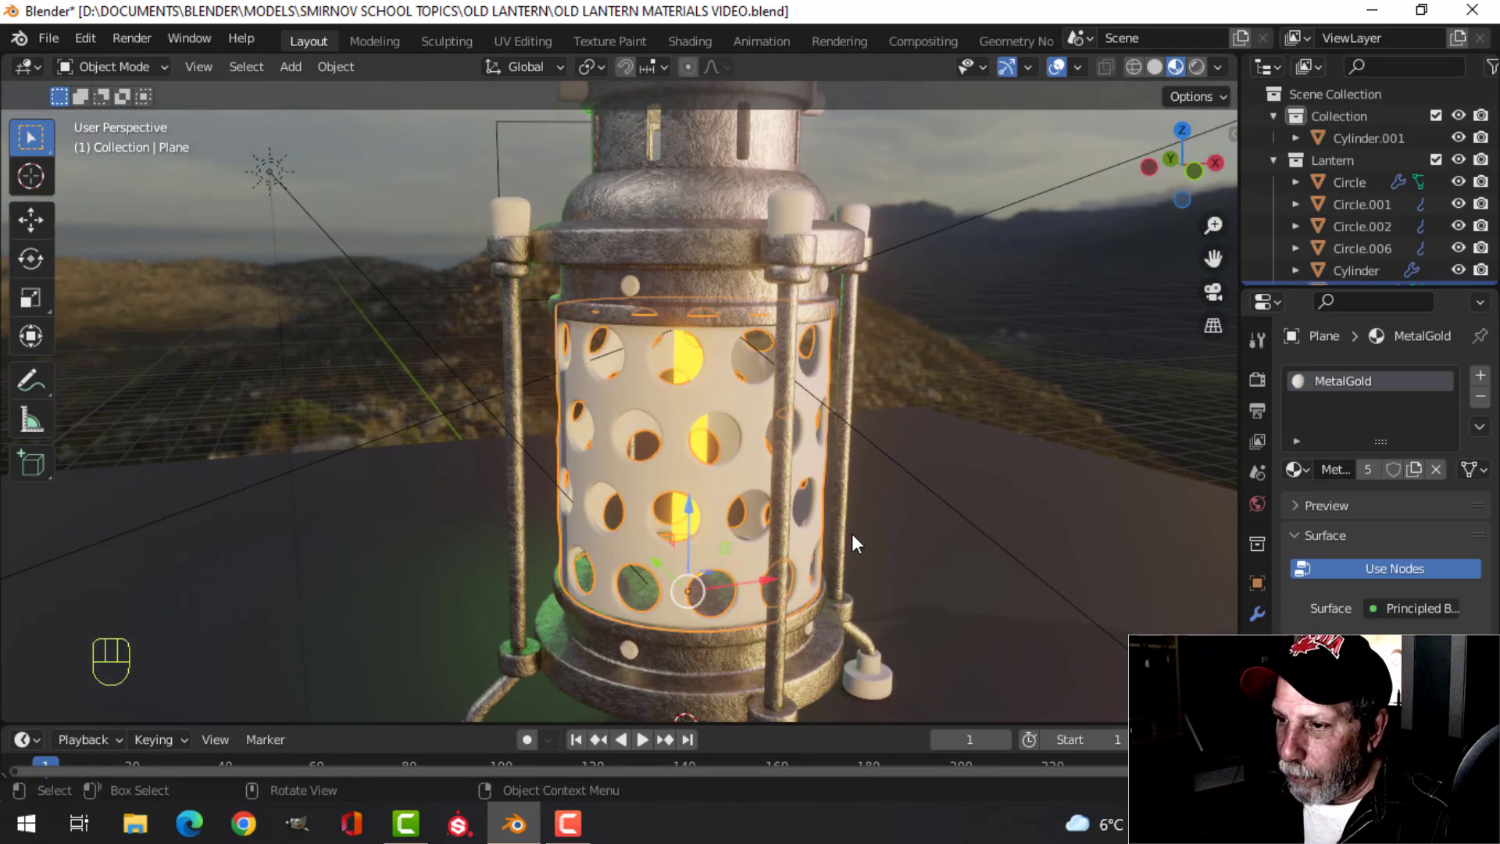
left_click(1299, 471)
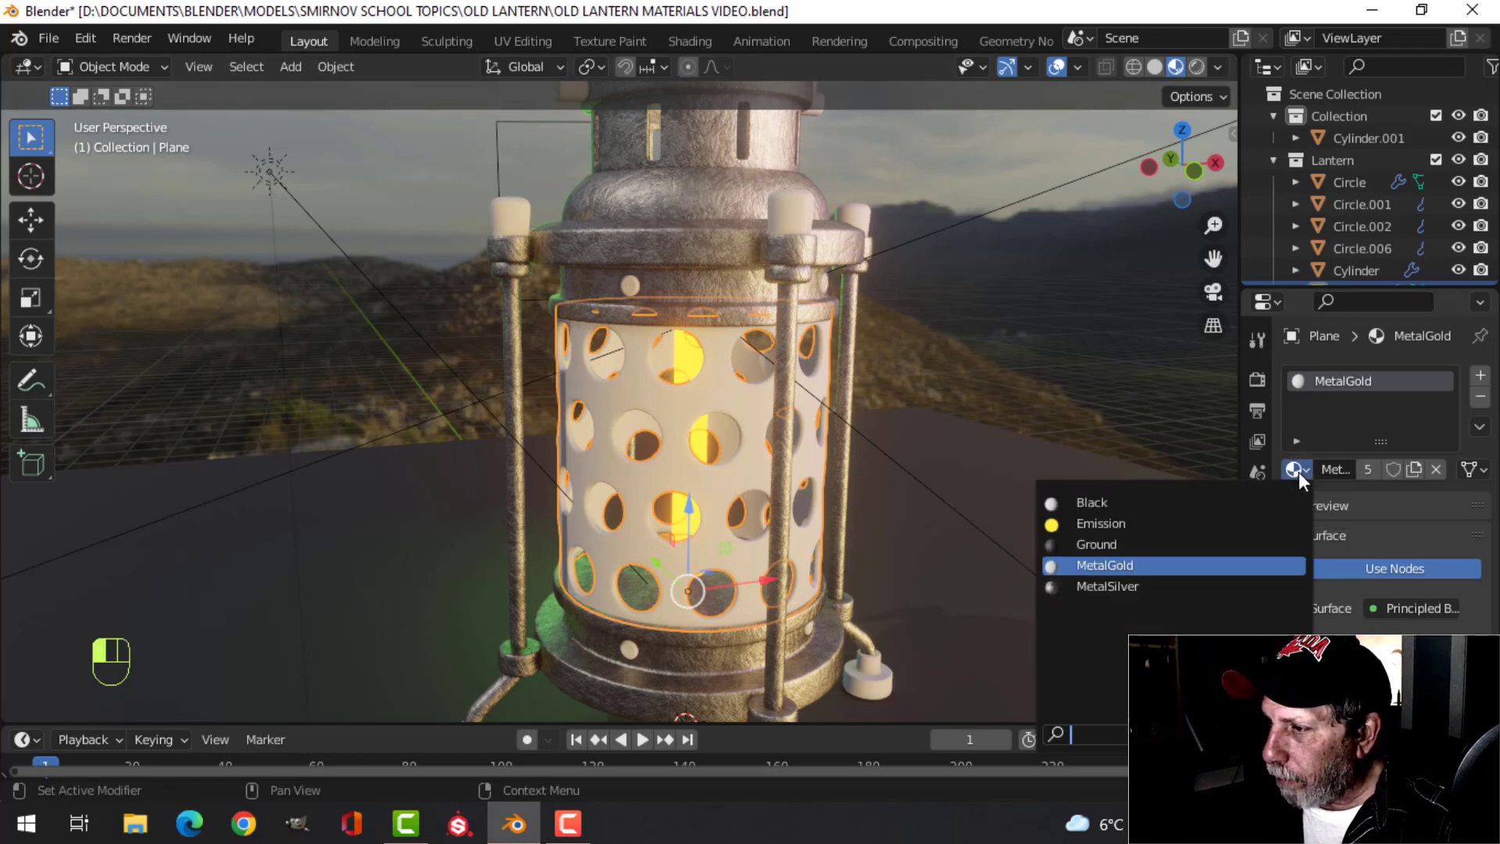
left_click(1094, 586)
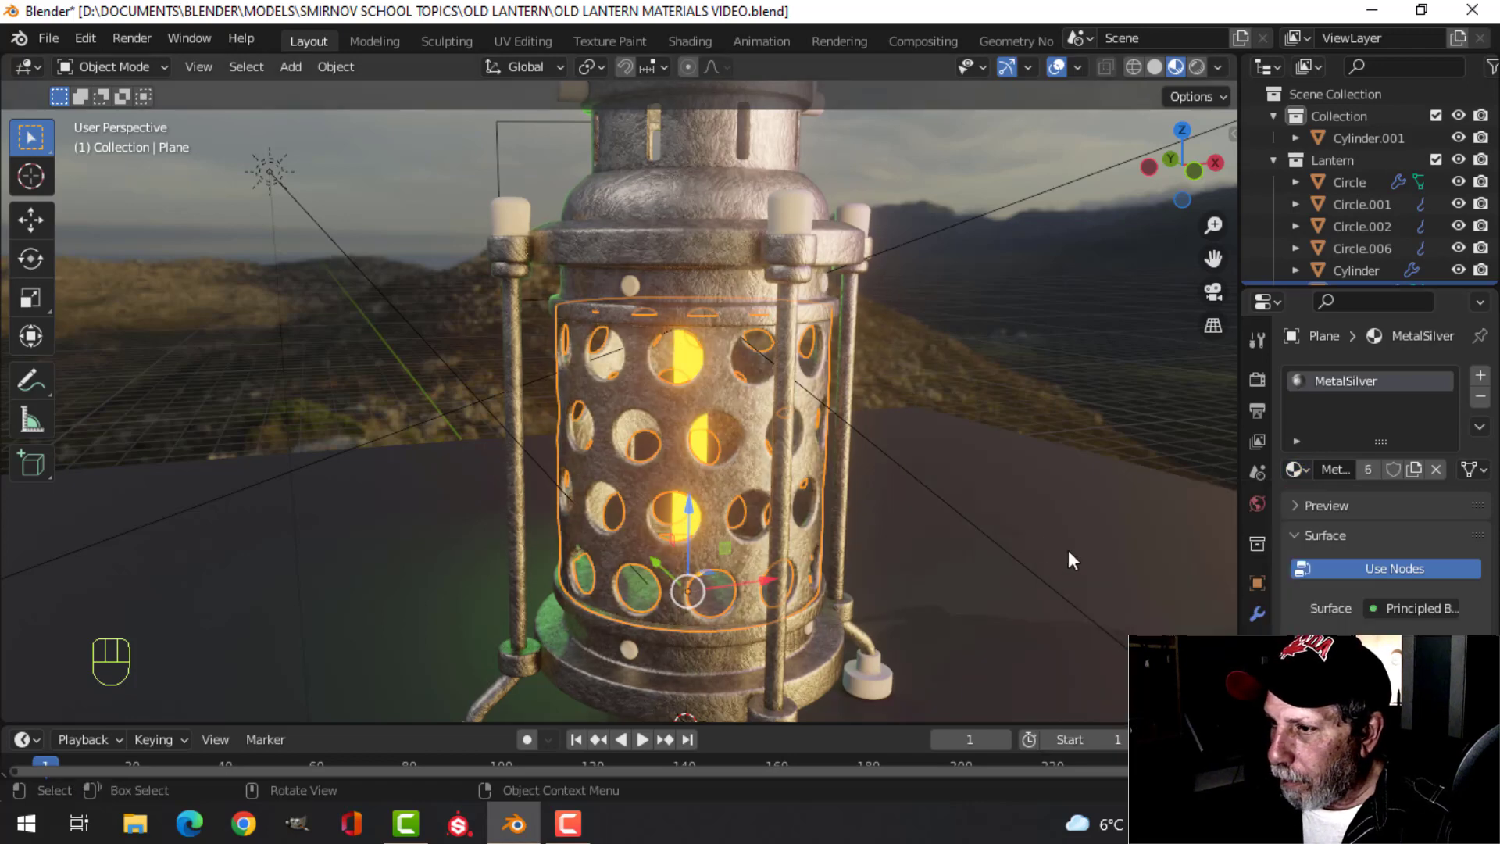
key("alt+a")
middle_click_drag(1009, 456, 973, 429)
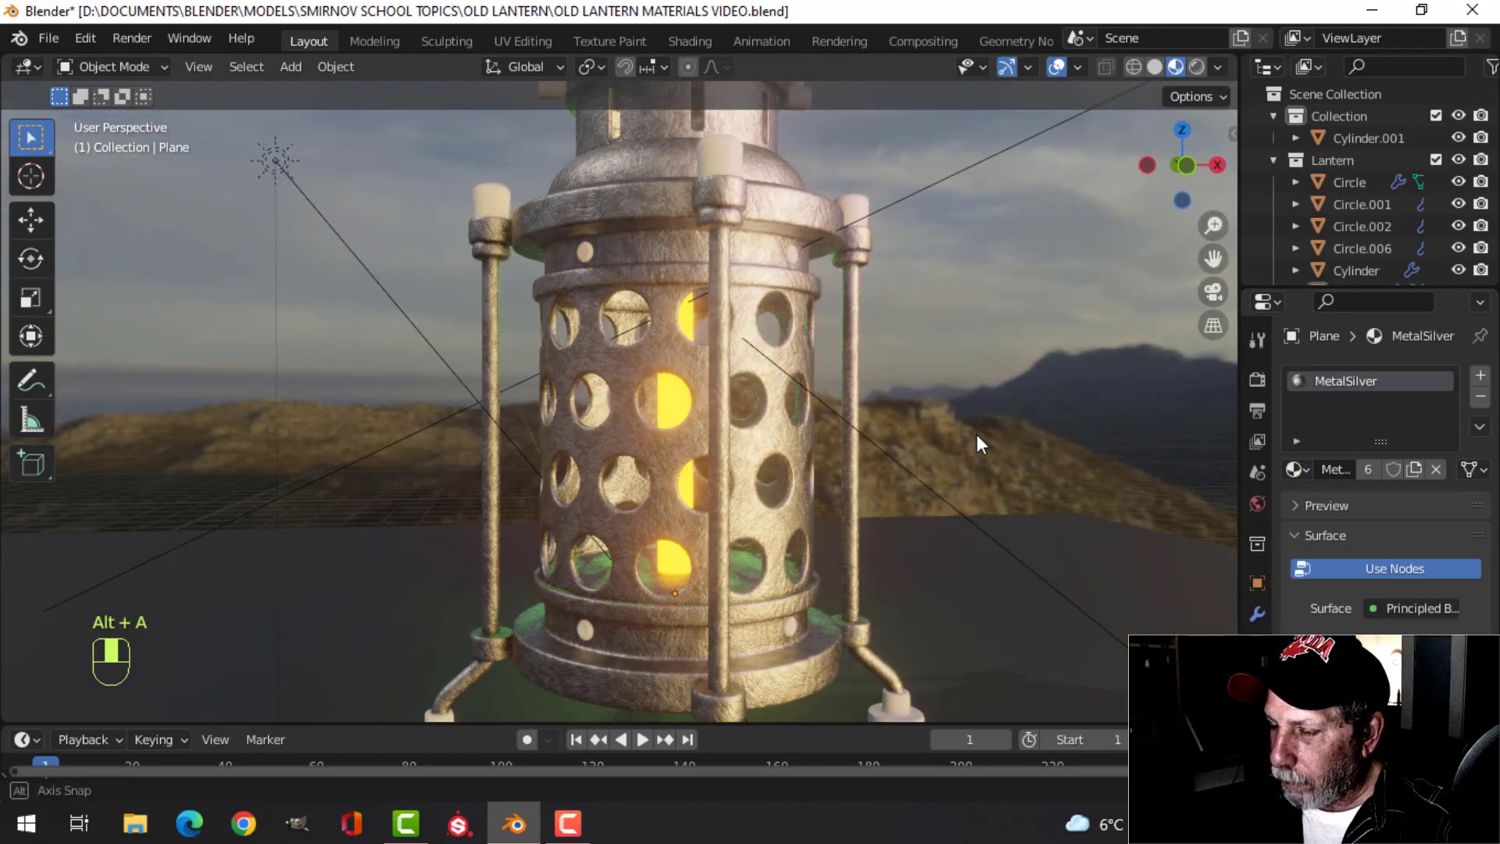
Make a separate copy of the perforated cylinder's MetalSilver material and rename it MetalGold
left_click(1414, 467)
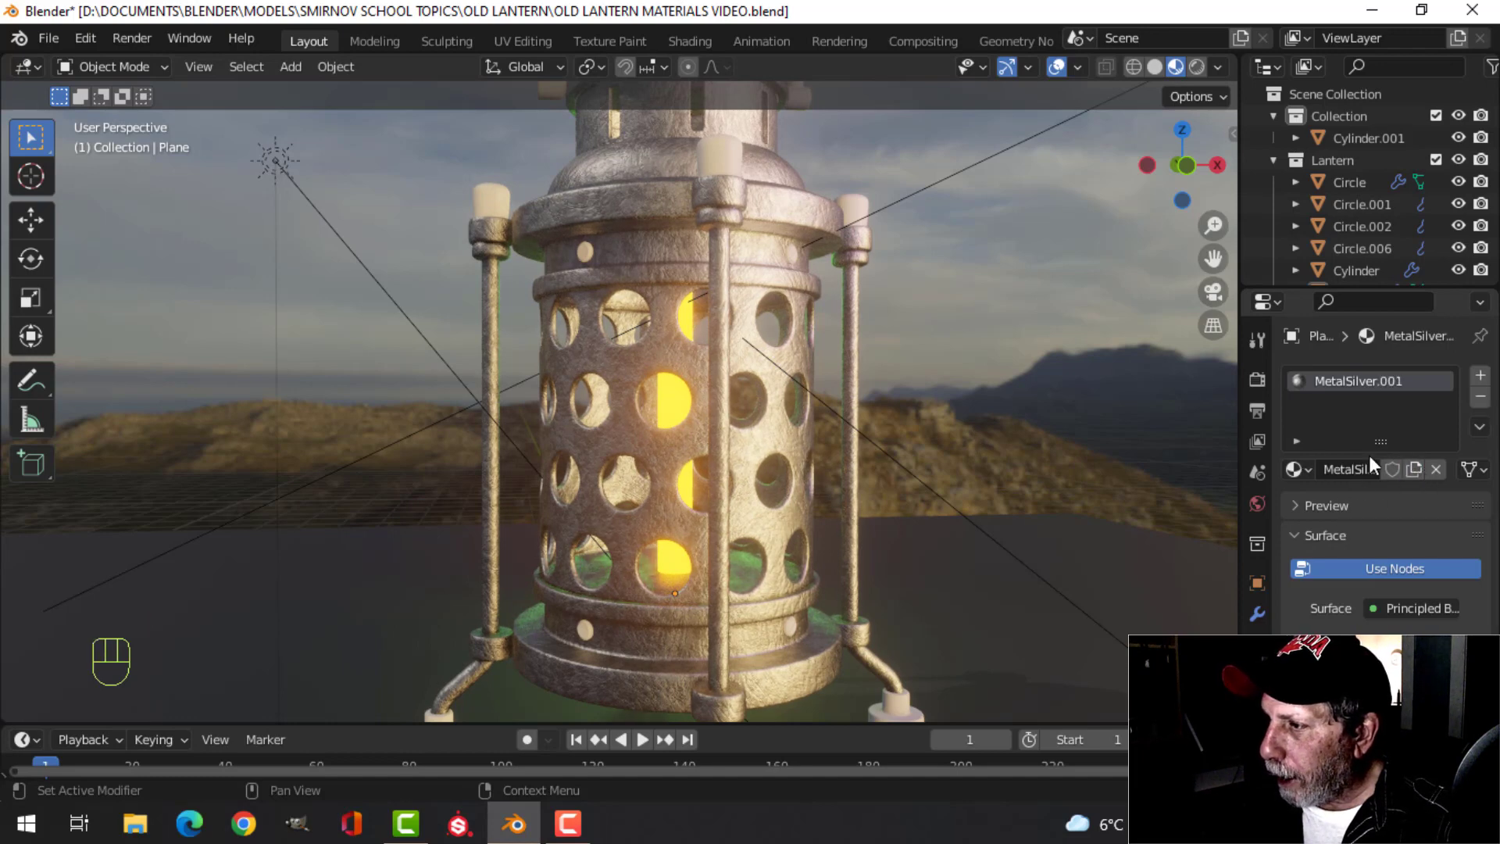
double_click(1375, 381)
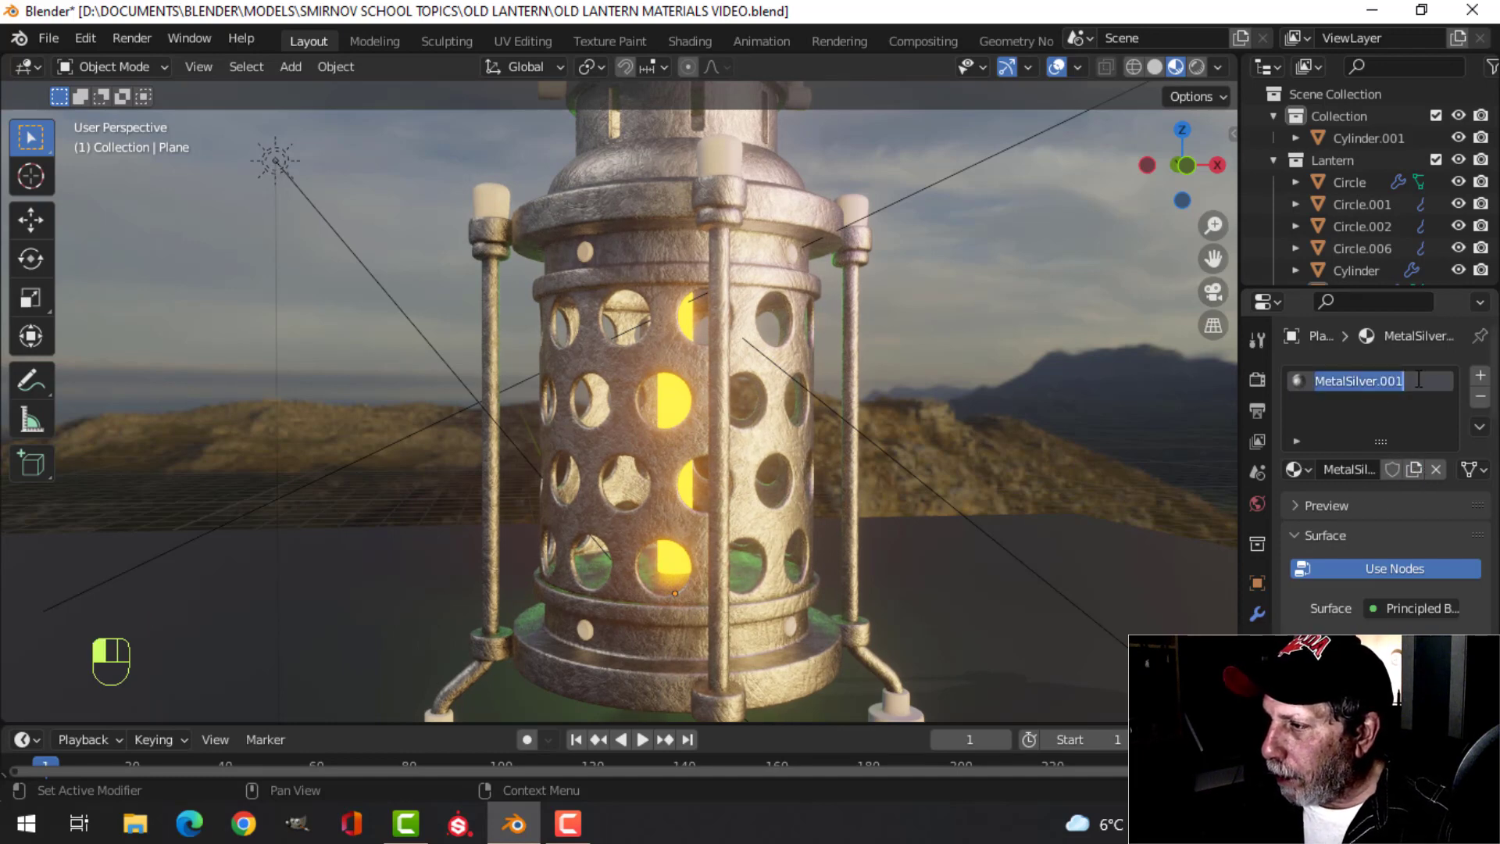
left_click_drag(1404, 381, 1358, 381)
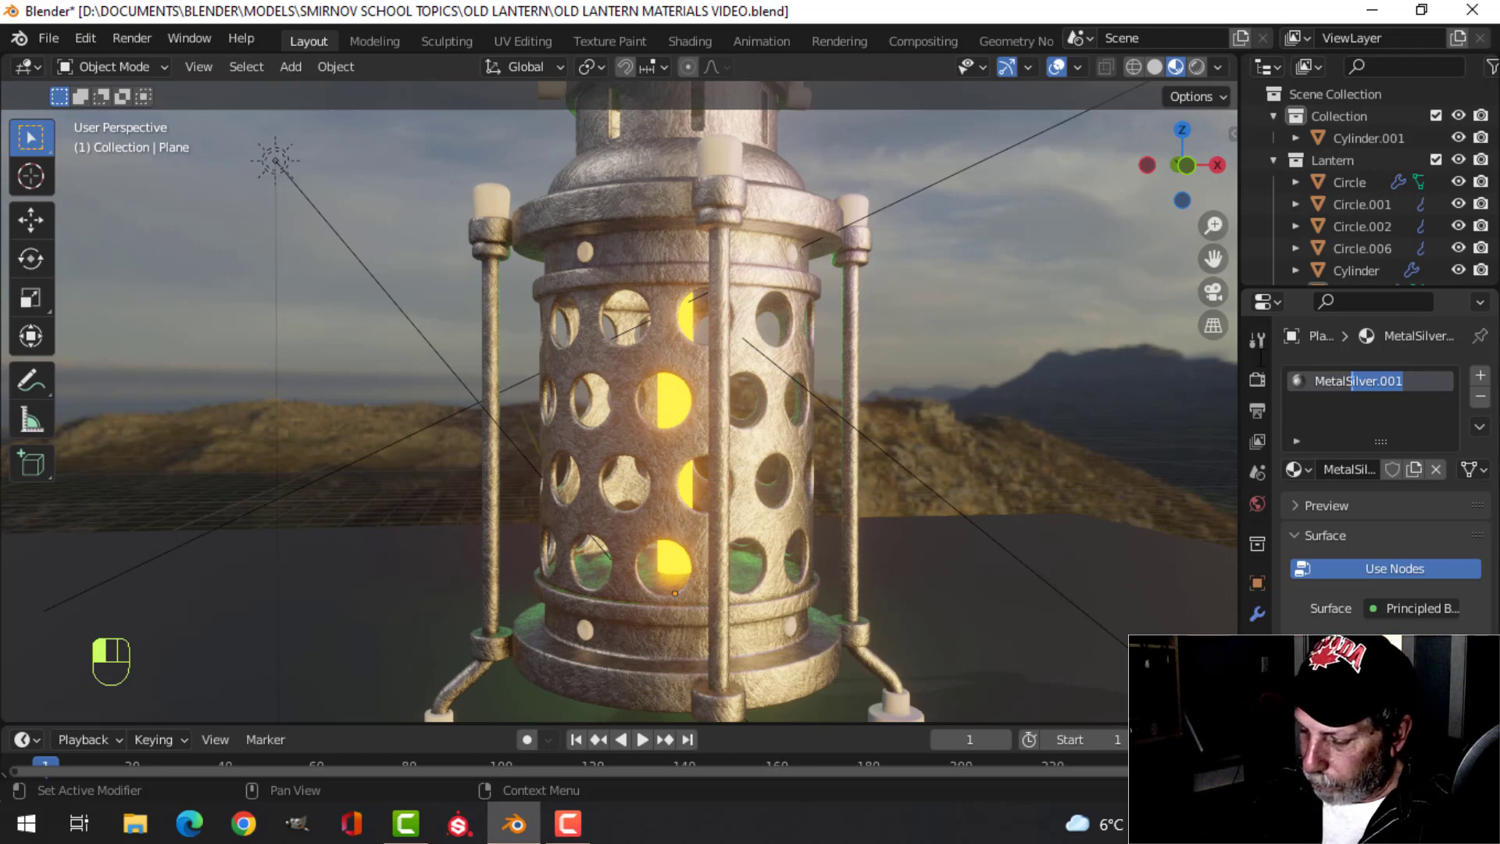
type("Gold")
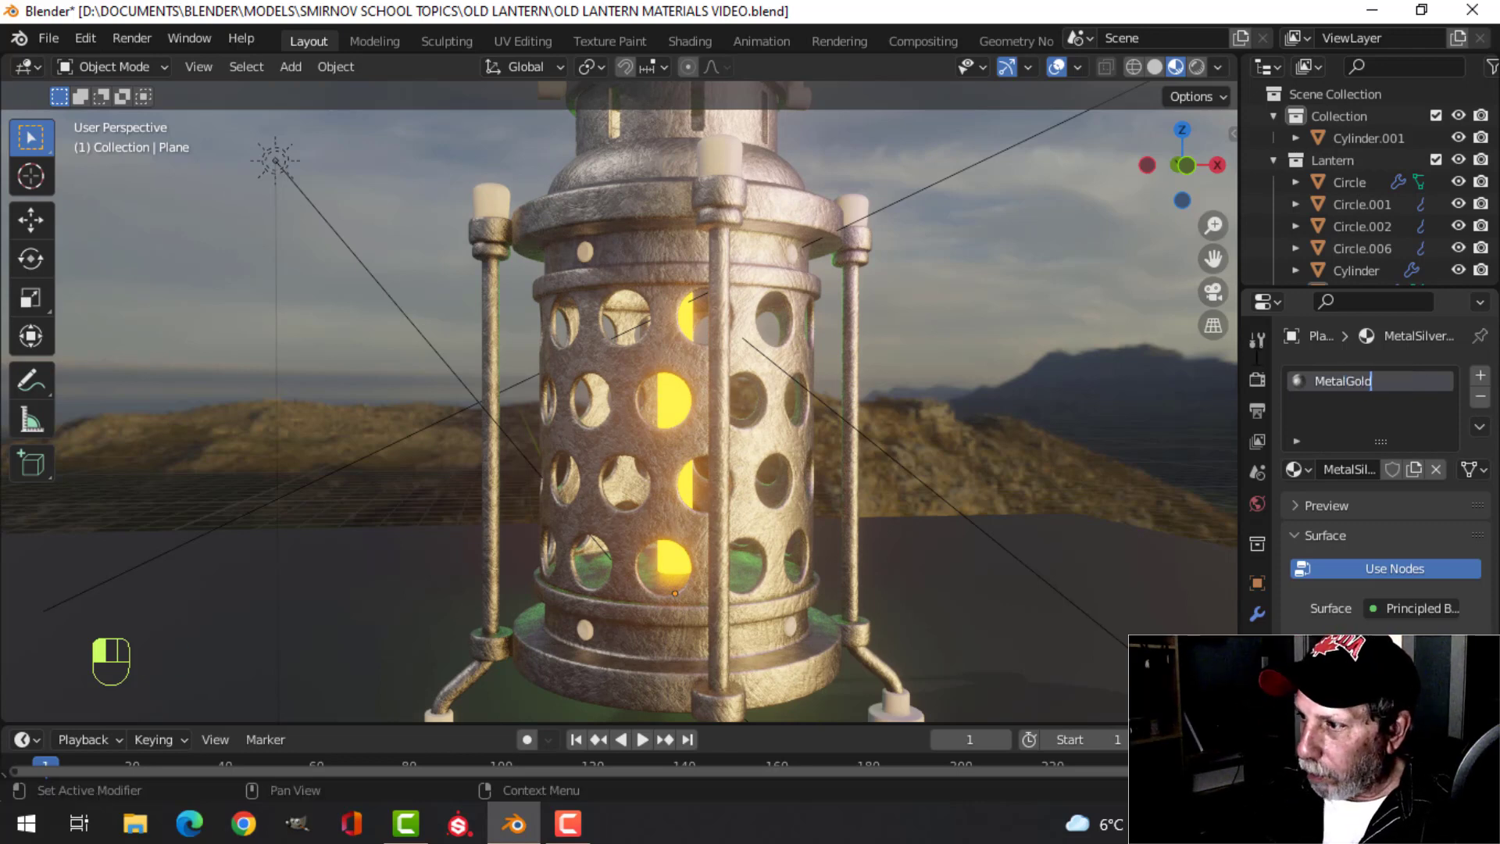
key("Return")
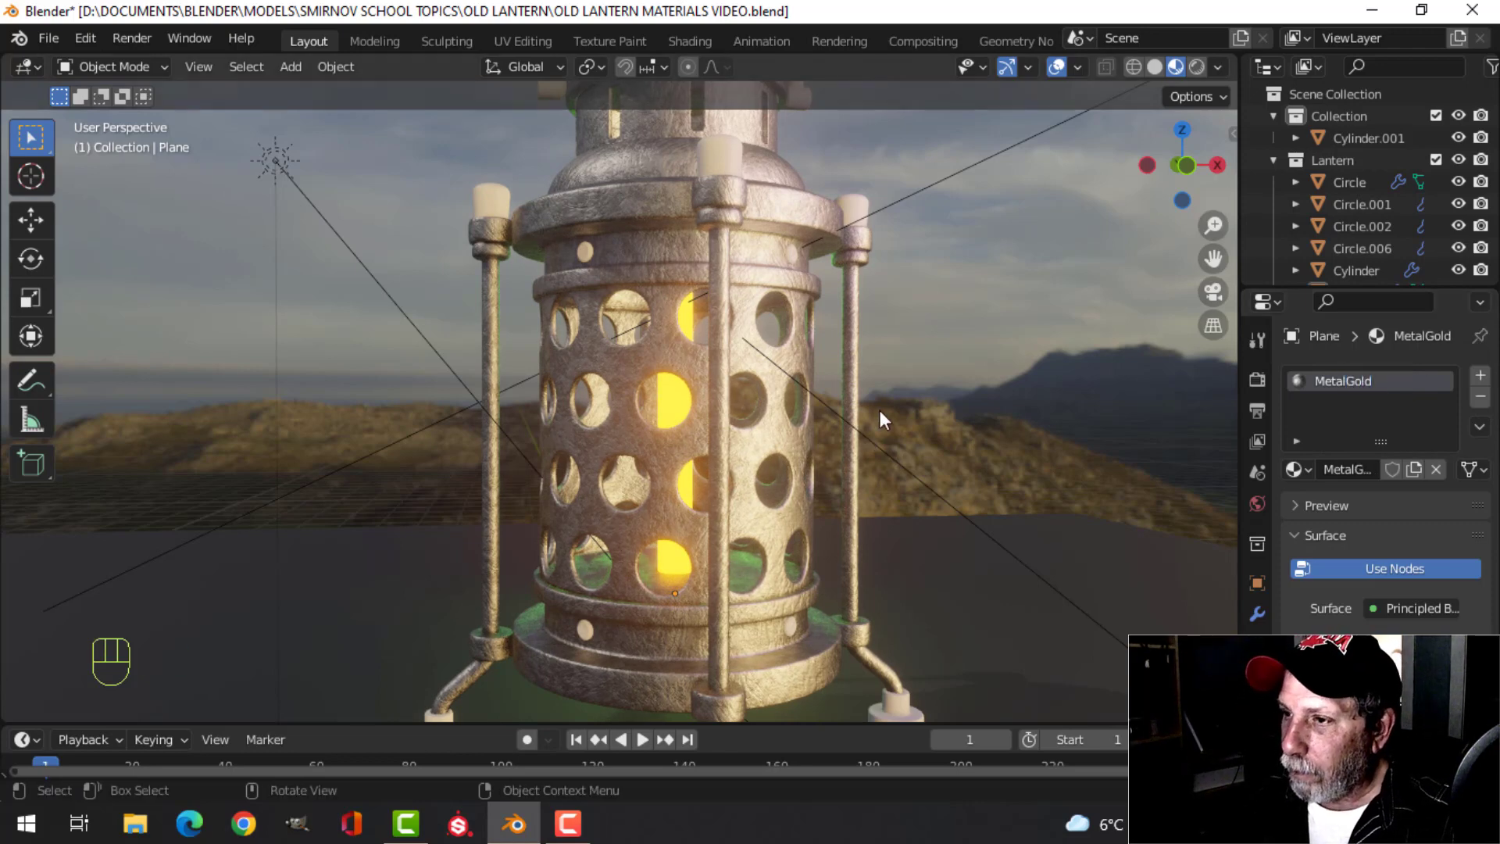
Switch to the Shading workspace, leave the old isolated view, and isolate the perforated cylinder instead
left_click(689, 41)
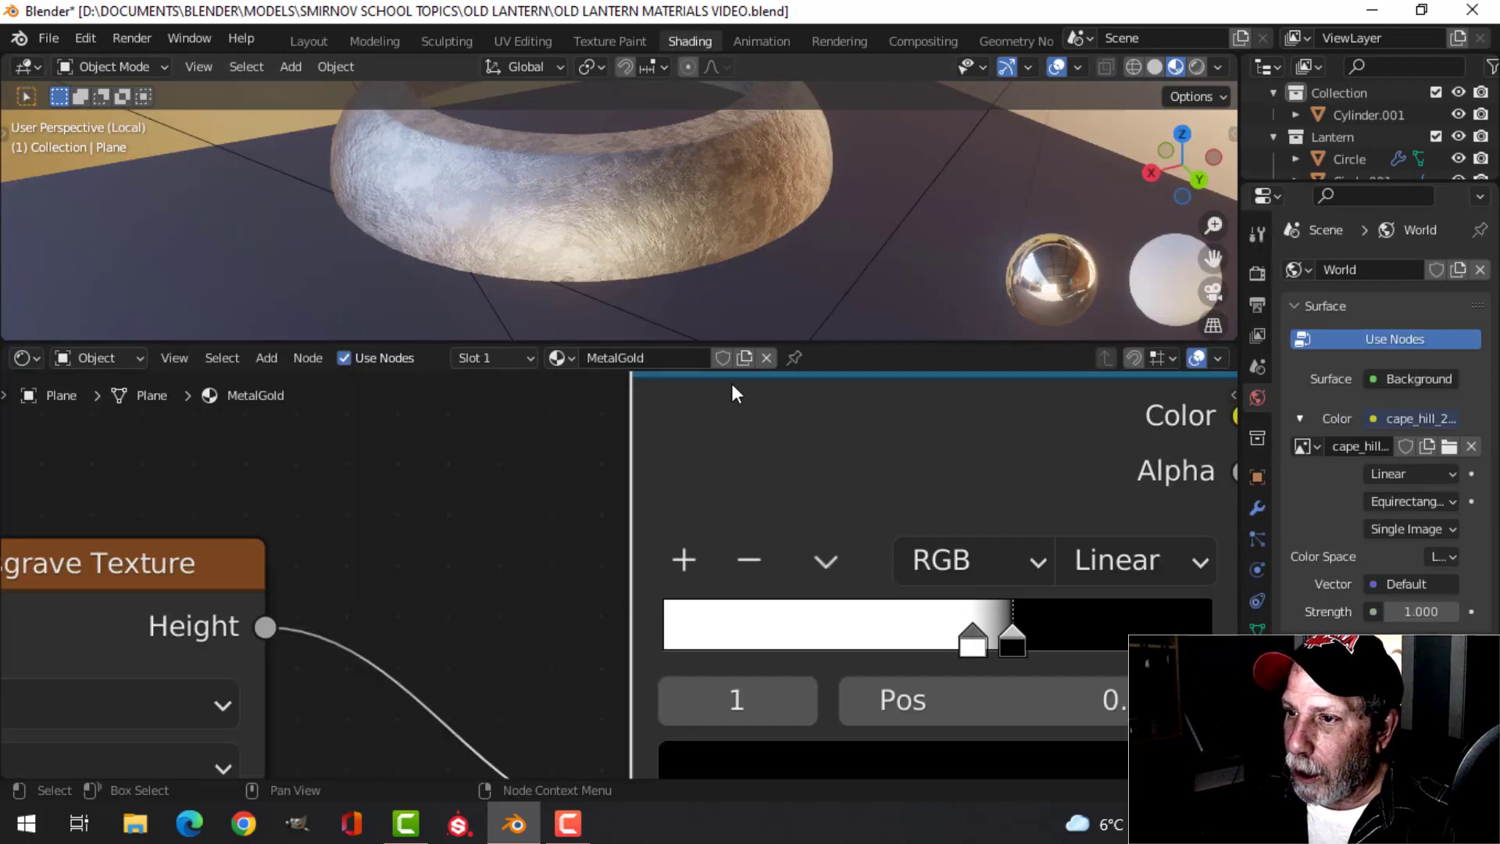
key("period")
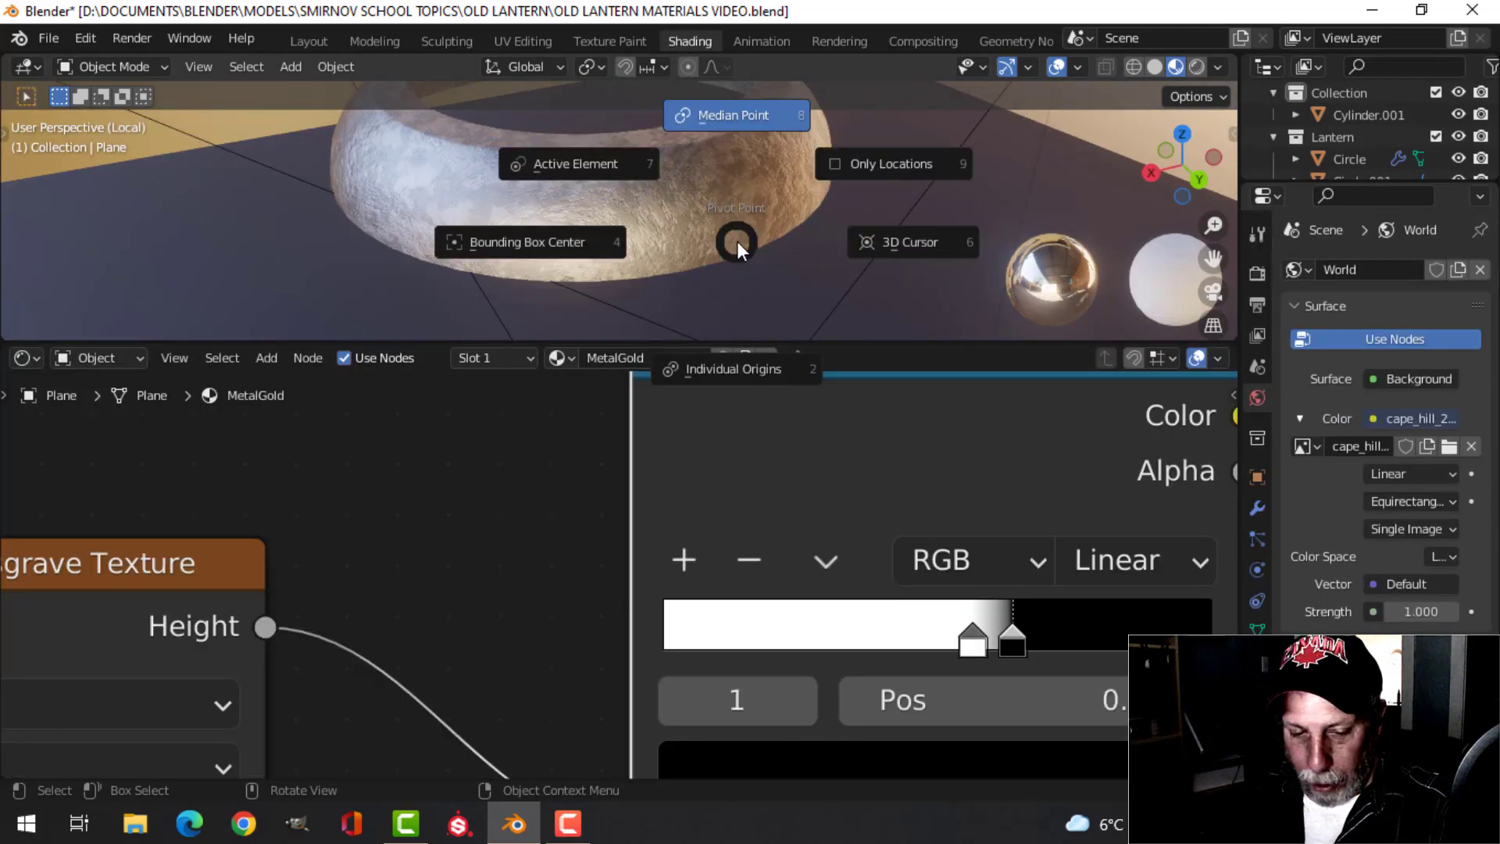
key("Escape")
key("KP_Divide")
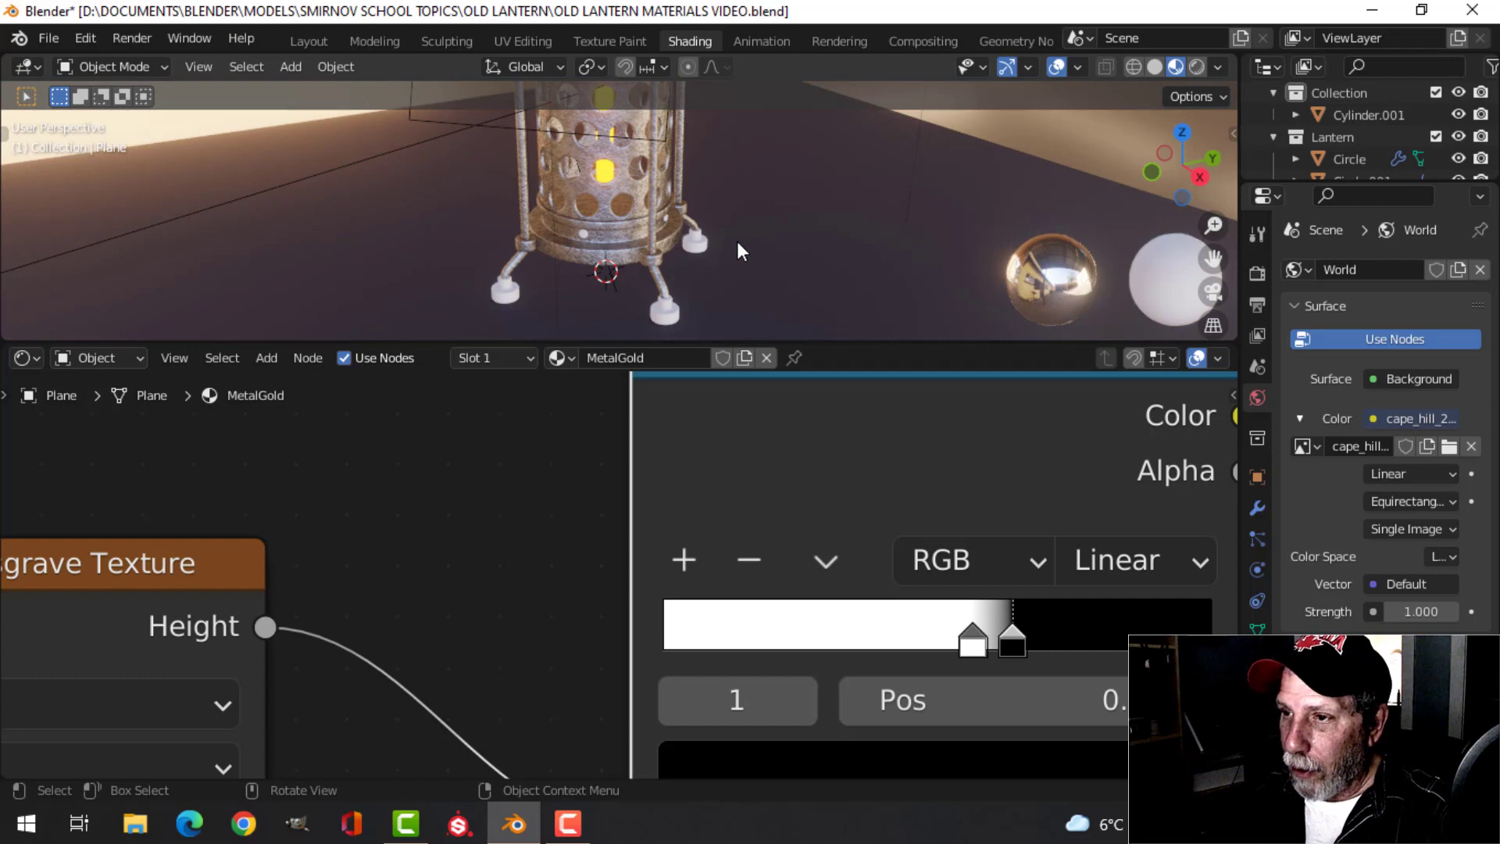
left_click(623, 186)
key("KP_Divide")
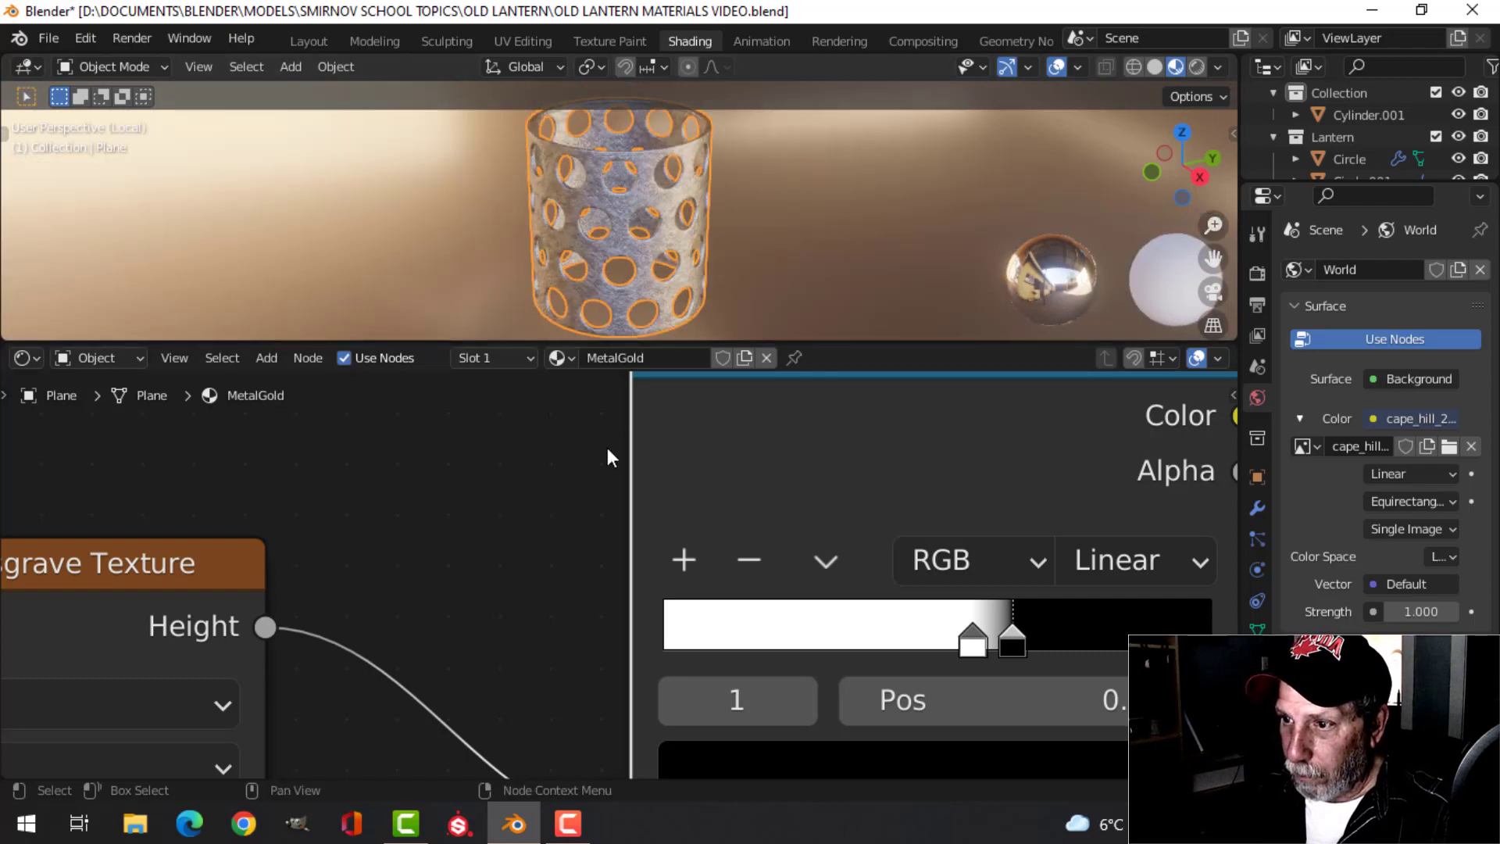
Set the first stop of the ColorRamp feeding the Base Color to dark orange-gold, with hue 0.071, saturation 0.956 and value 0.353
scroll(633, 461, "down", 2)
scroll(621, 476, "down", 5)
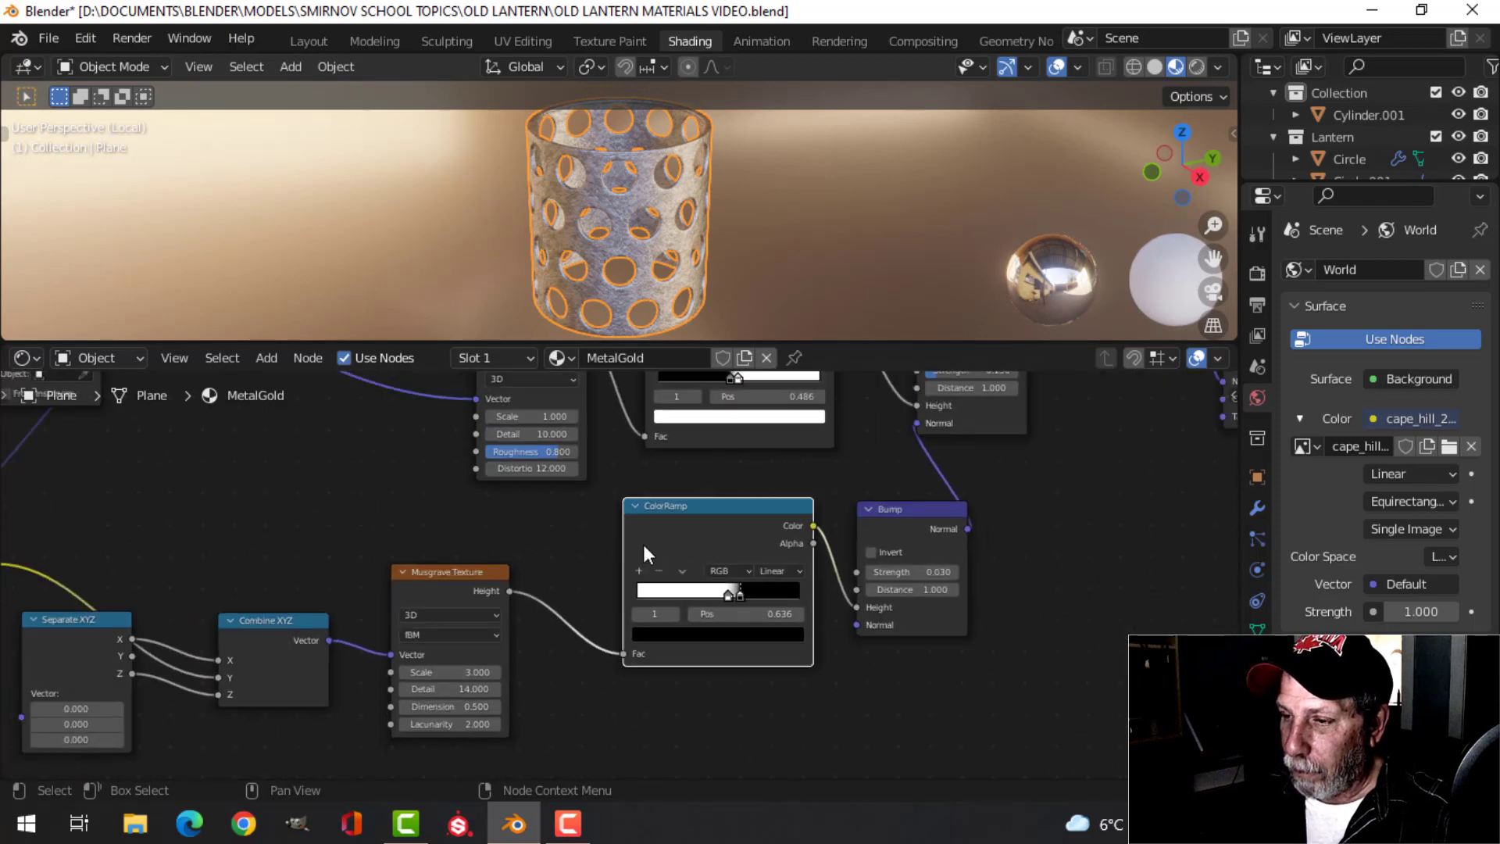
scroll(625, 245, "up", 3)
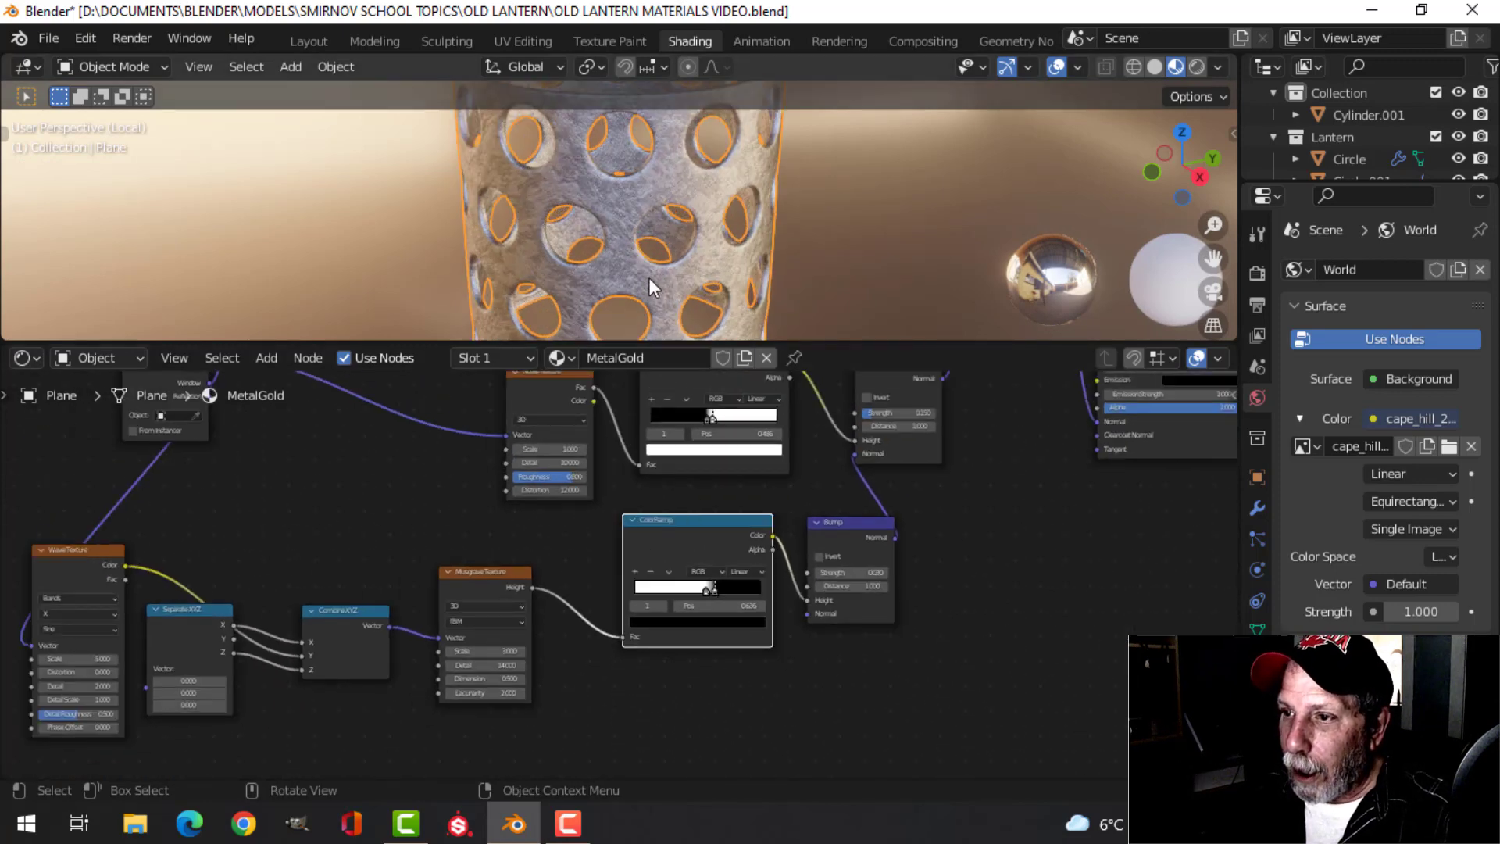
middle_click_drag(683, 476, 713, 581)
scroll(680, 502, "down", 6)
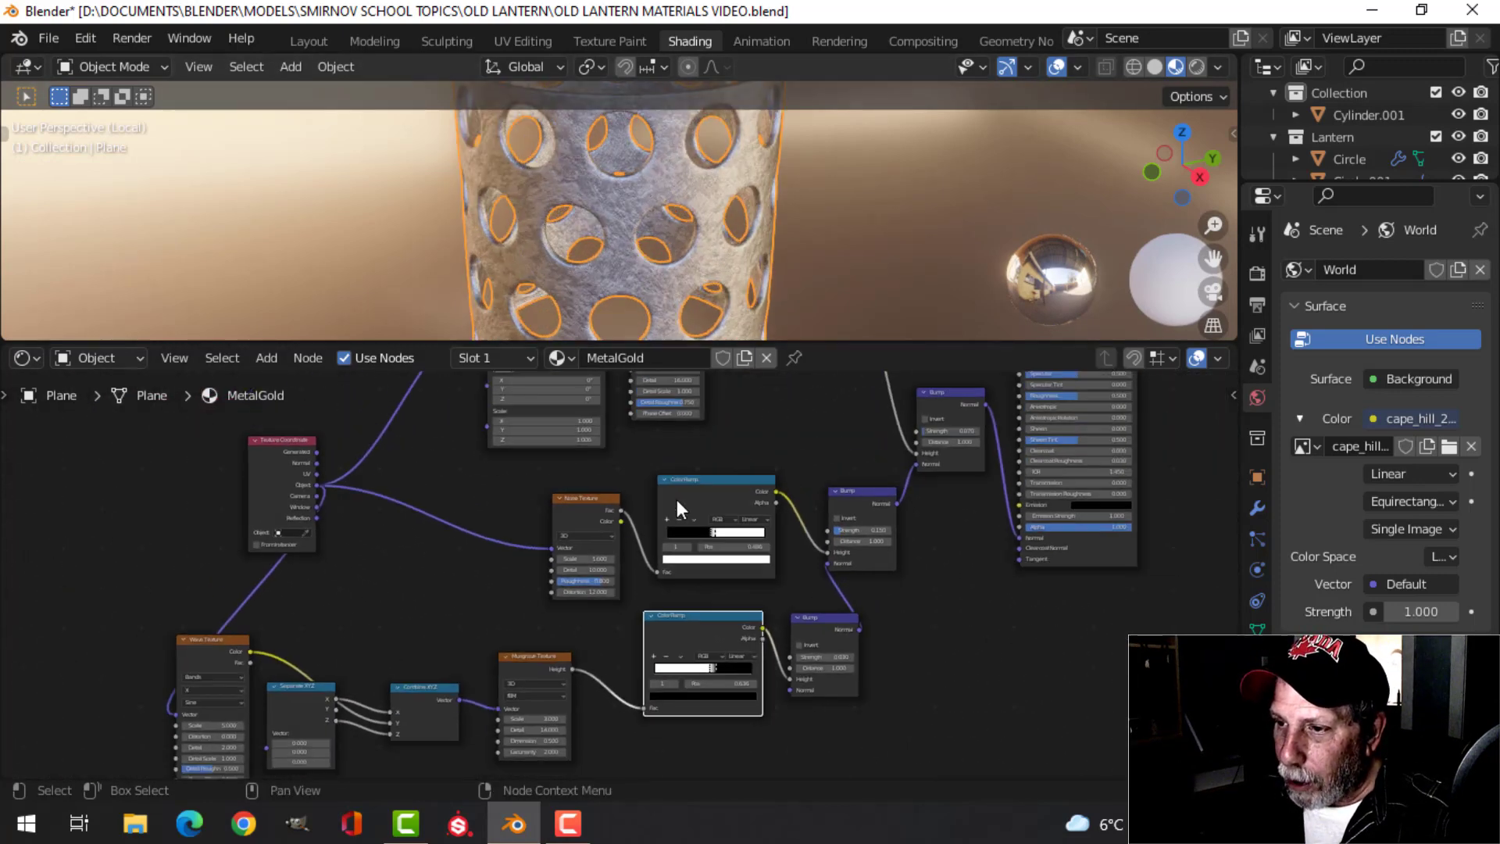
middle_click_drag(715, 472, 636, 665)
scroll(679, 562, "up", 4)
scroll(676, 565, "down", 1)
scroll(673, 571, "up", 3)
scroll(668, 608, "up", 4)
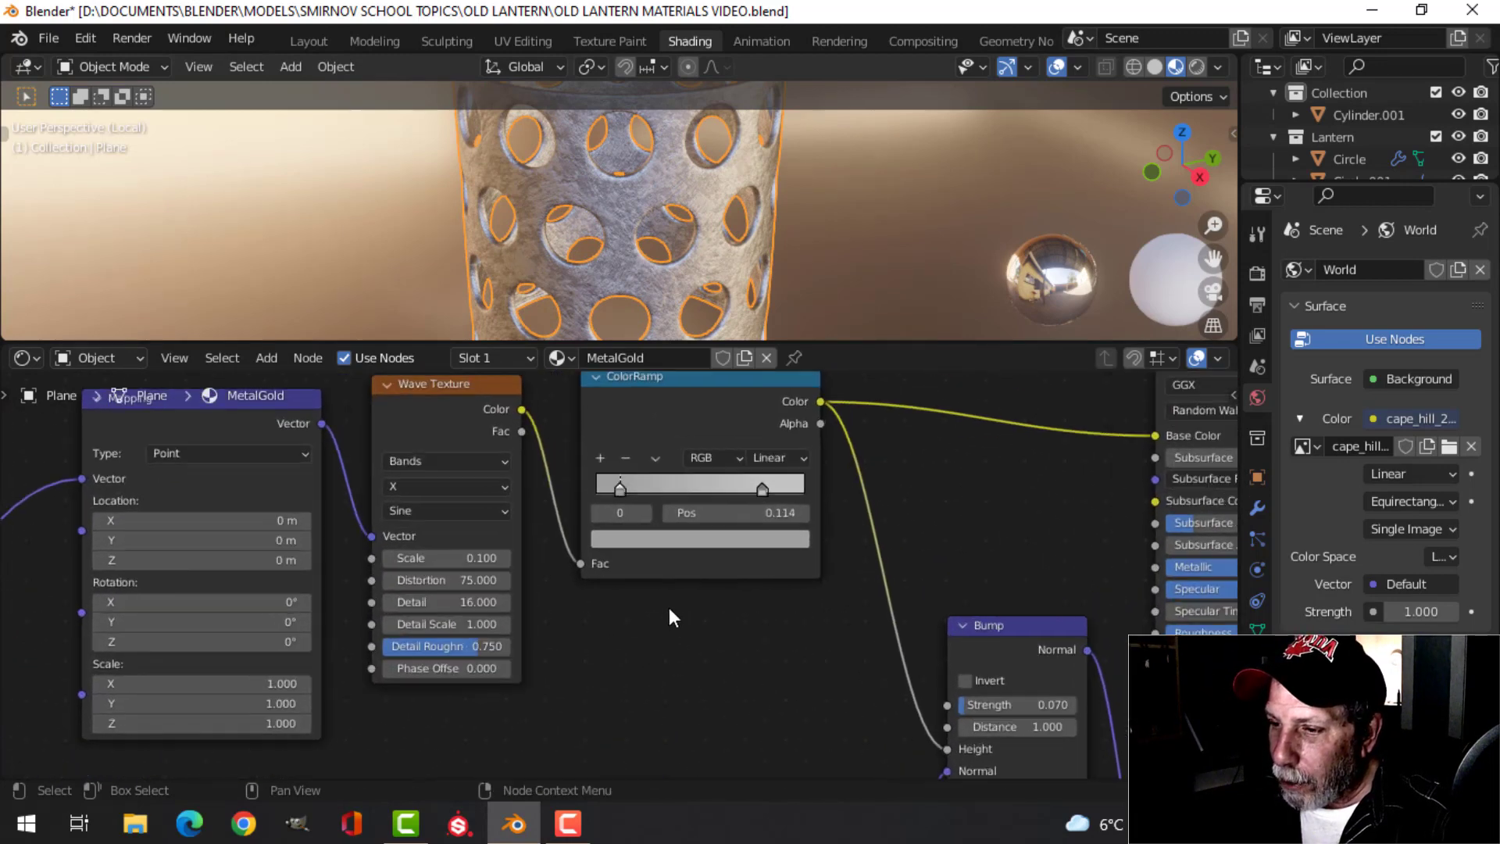
left_click(621, 479)
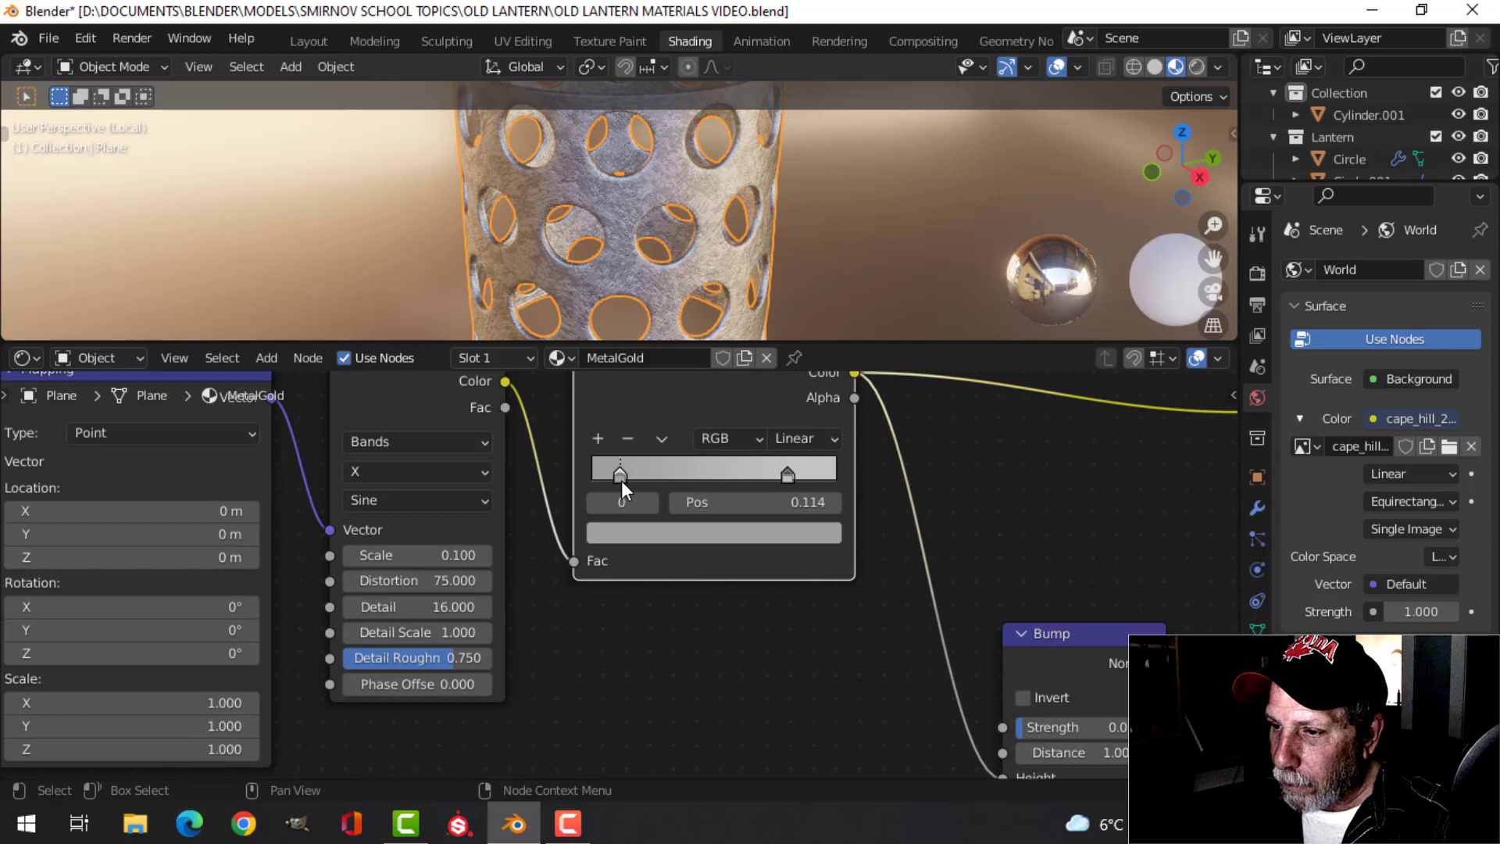
left_click(672, 529)
left_click(646, 343)
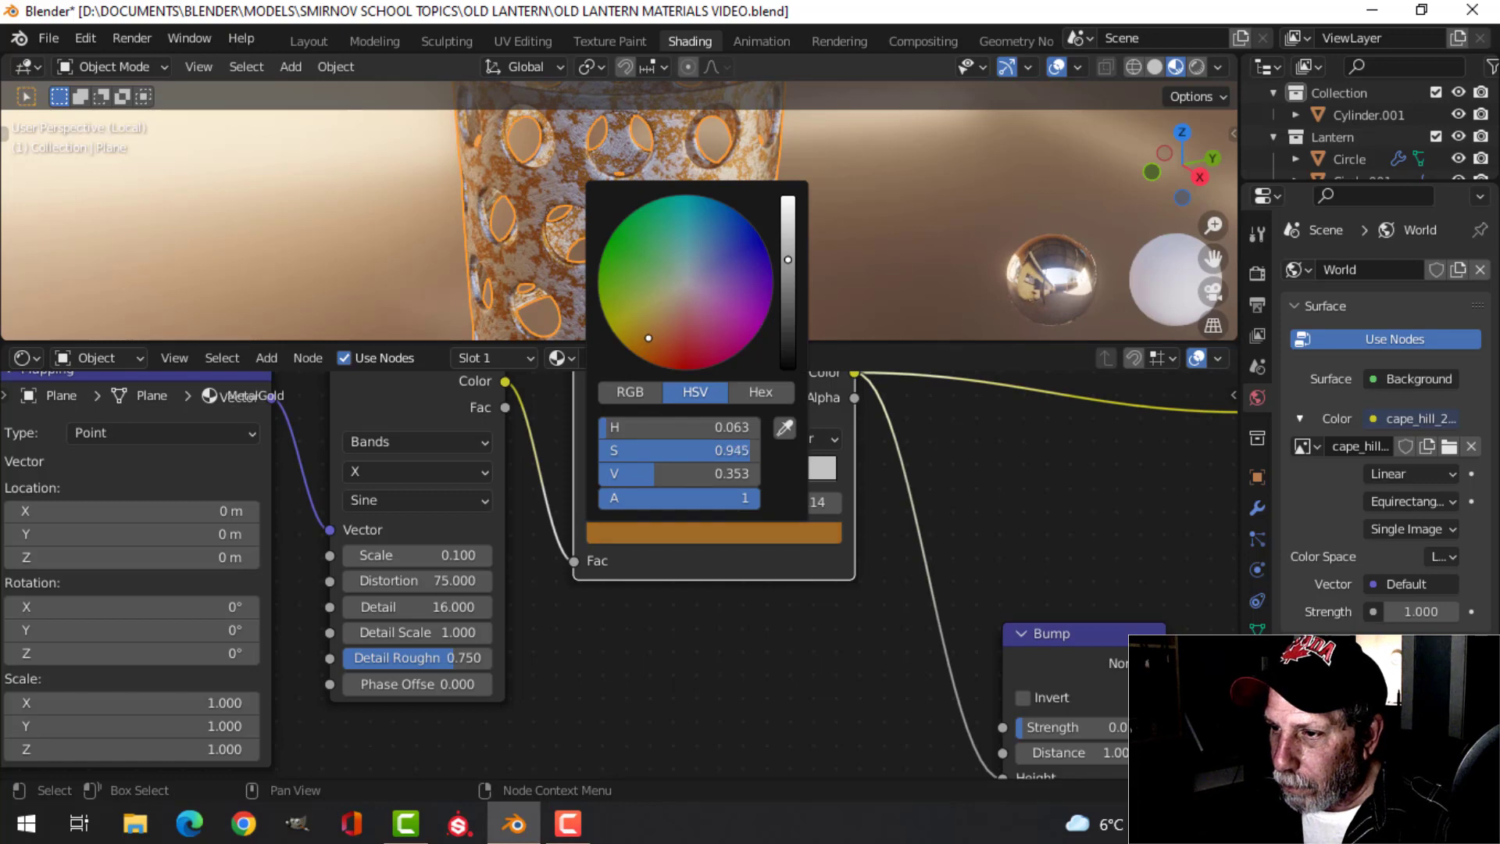
left_click_drag(649, 340, 644, 337)
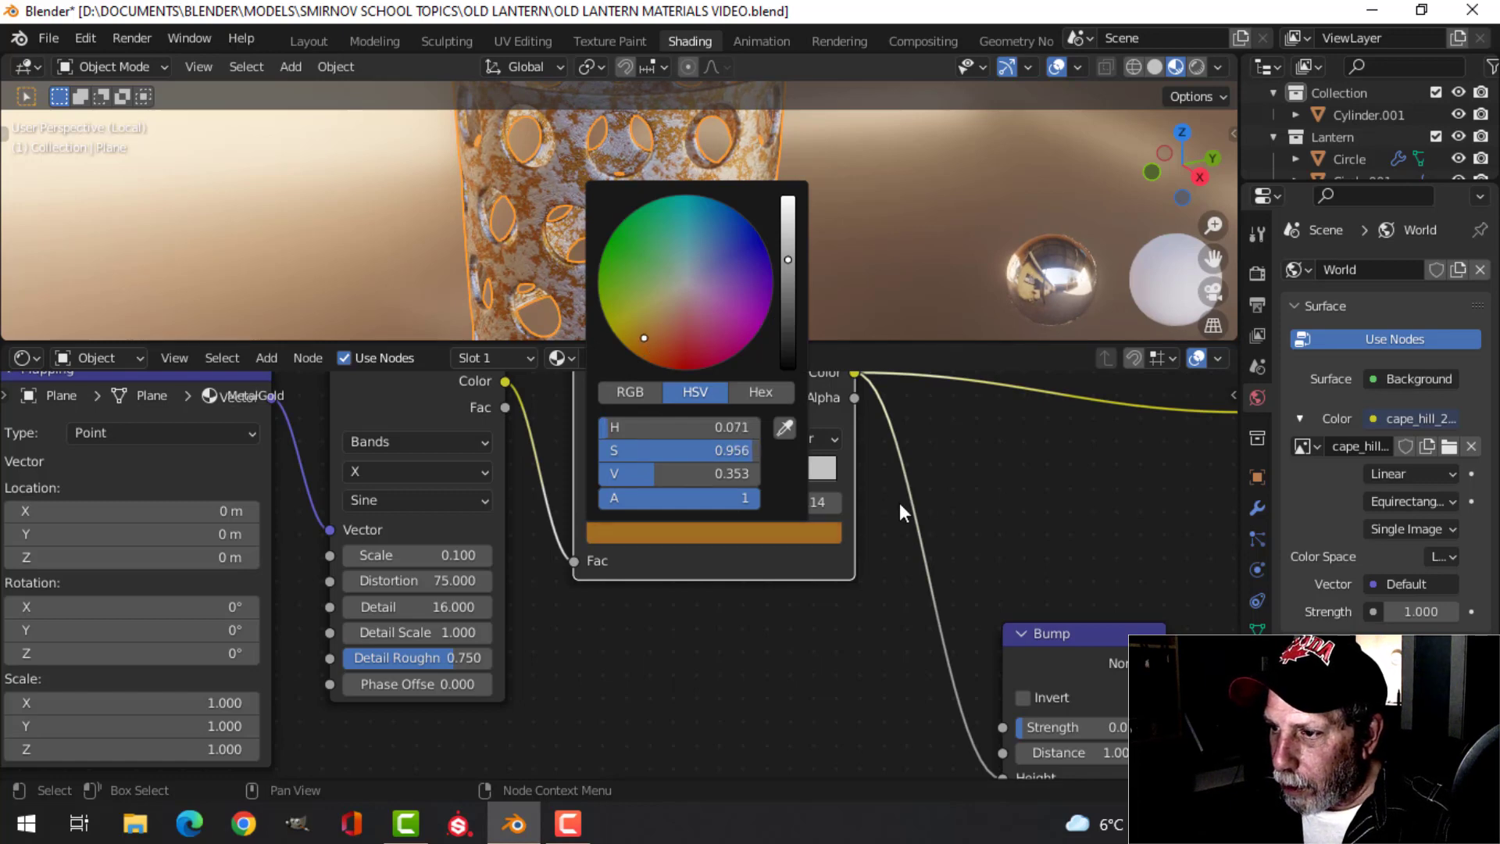
Set the second stop of the same ColorRamp to a brighter gold, with hue 0.068, saturation 0.963 and value 0.541
left_click(787, 474)
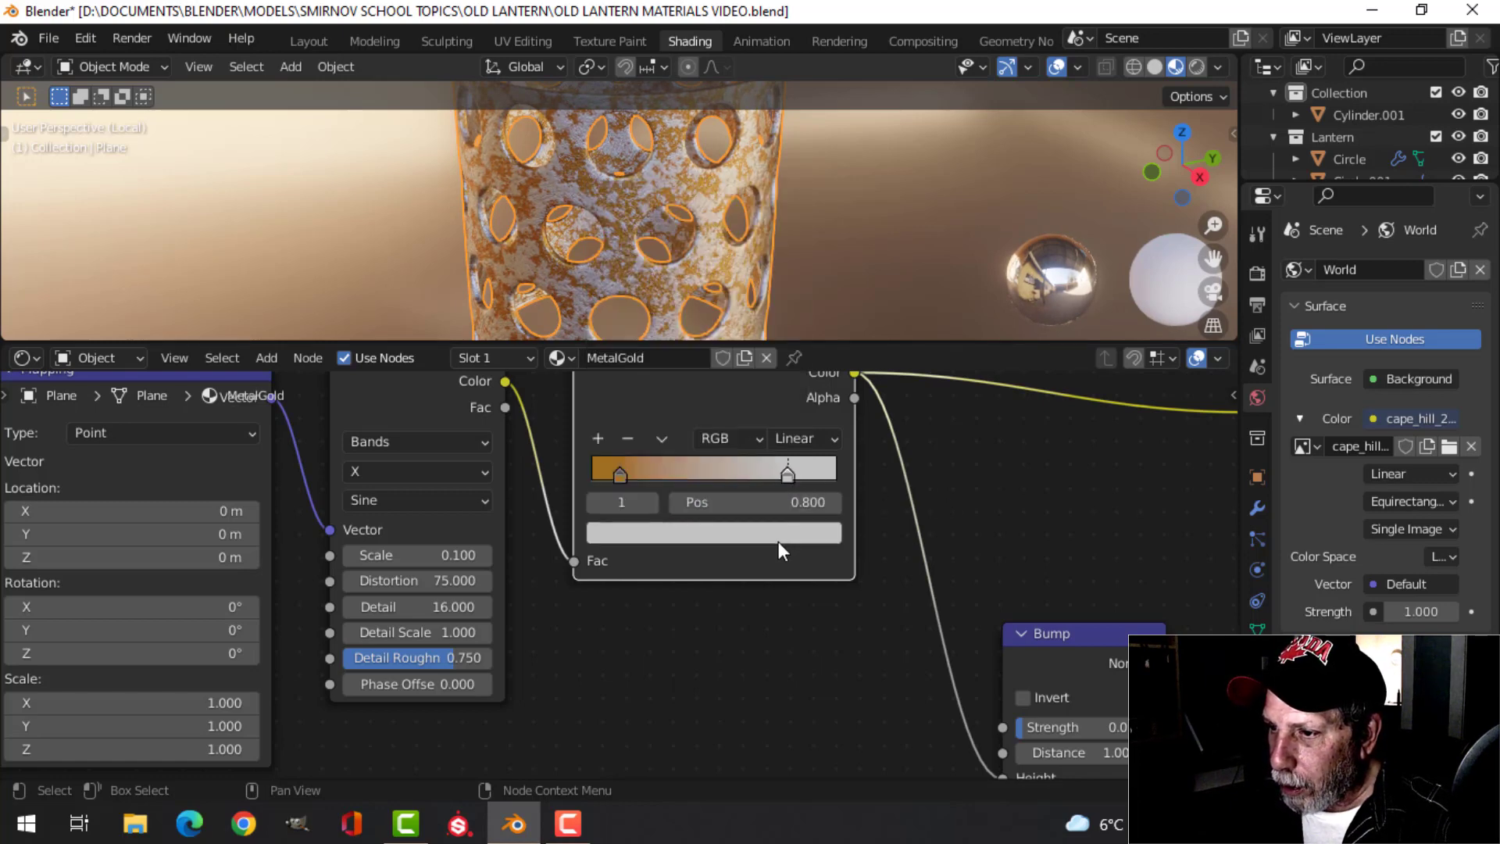
left_click(774, 531)
left_click(643, 341)
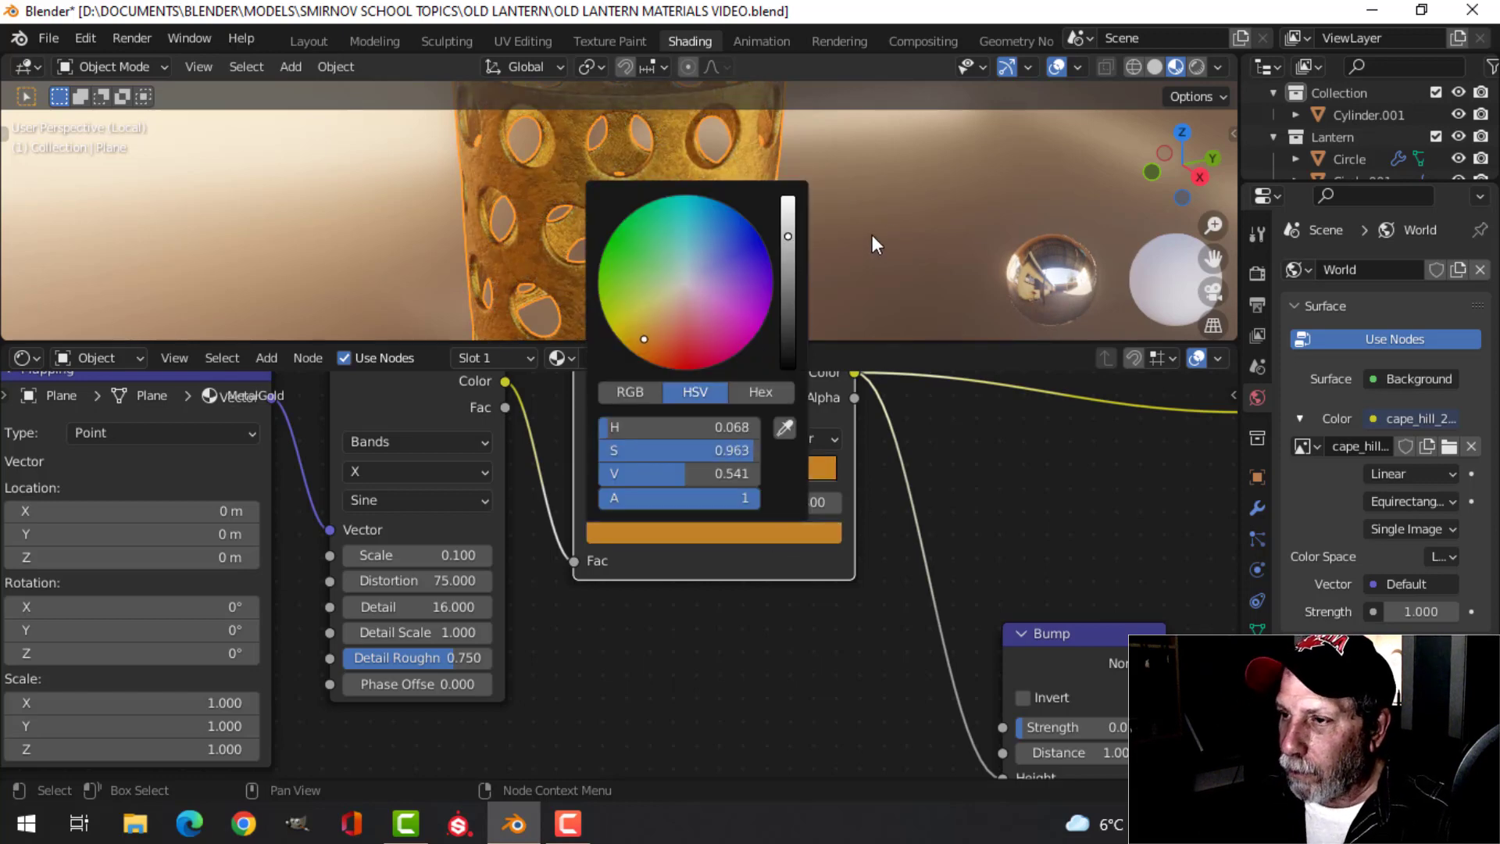
middle_click_drag(847, 228, 797, 223)
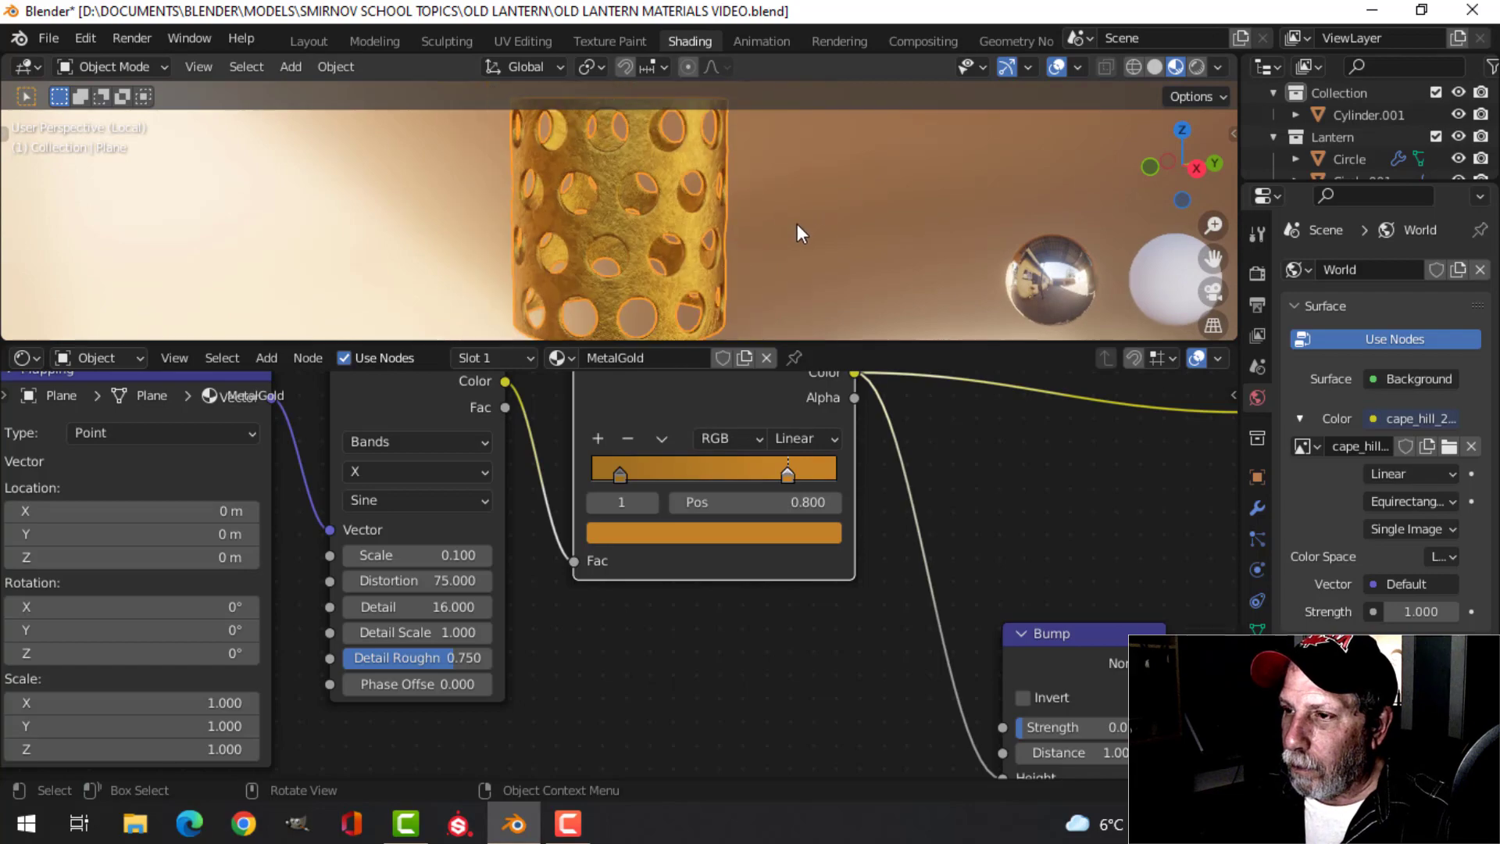
left_click(797, 224)
Return to the Layout workspace and assign MetalGold to the caps on top of the support rods
left_click(328, 48)
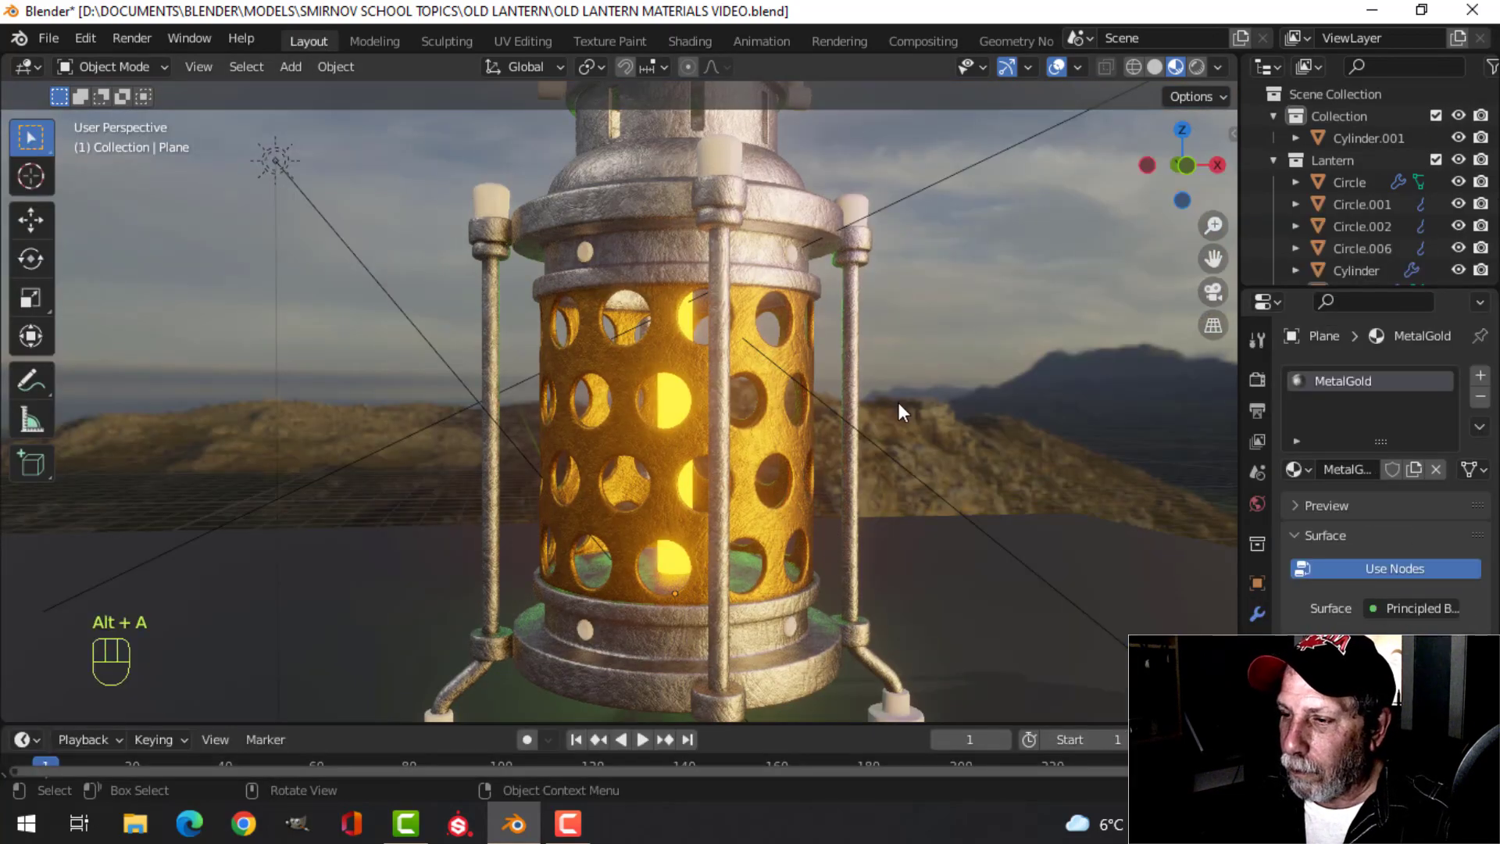
mouse_move(898, 401)
middle_mouse_down()
mouse_move(849, 414)
mouse_move(841, 395)
mouse_move(842, 411)
middle_mouse_up()
left_click(711, 254)
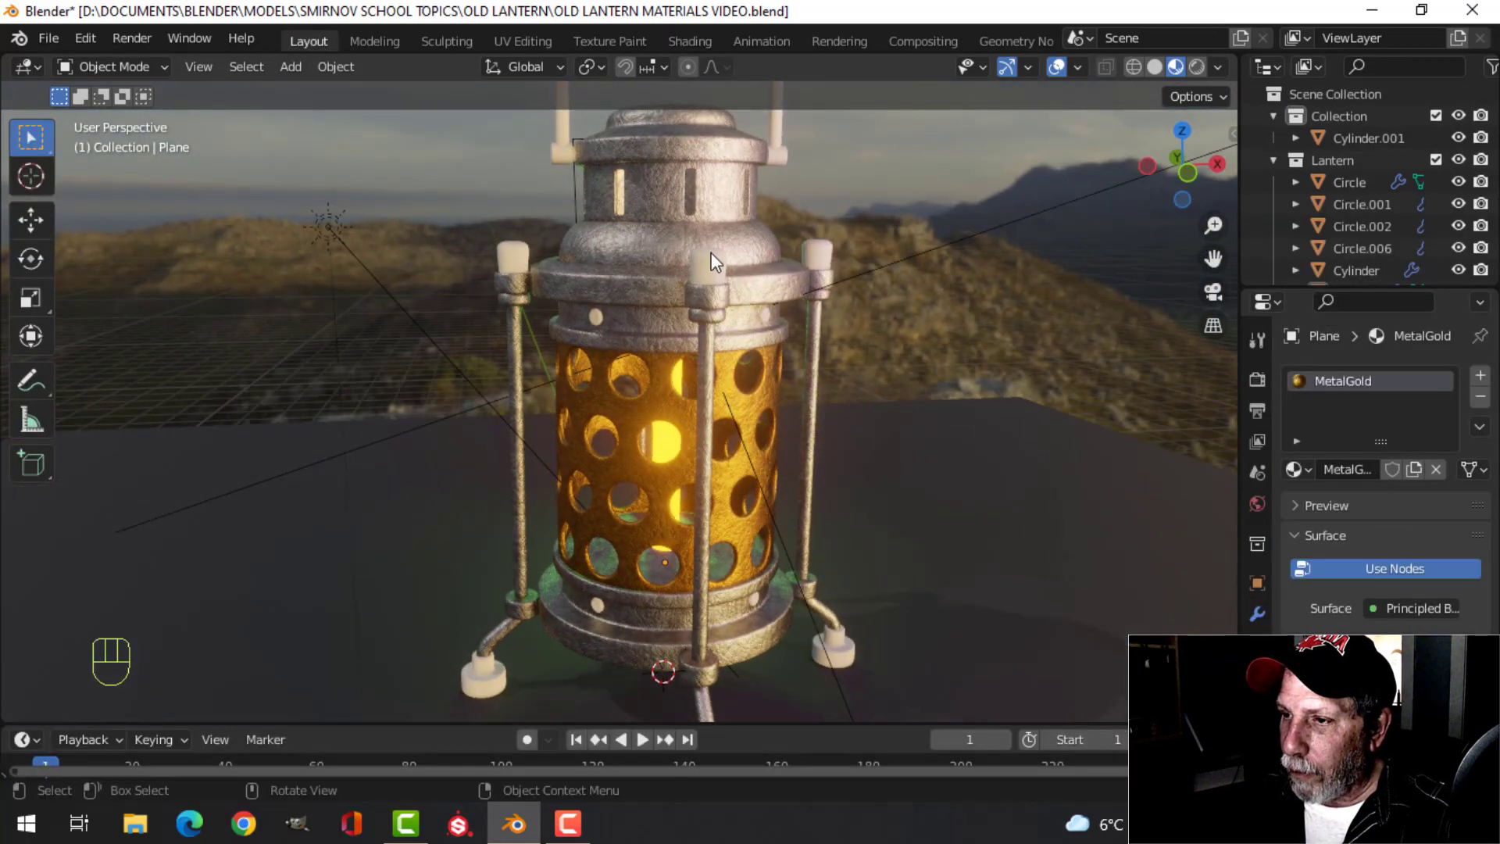
left_click(1295, 468)
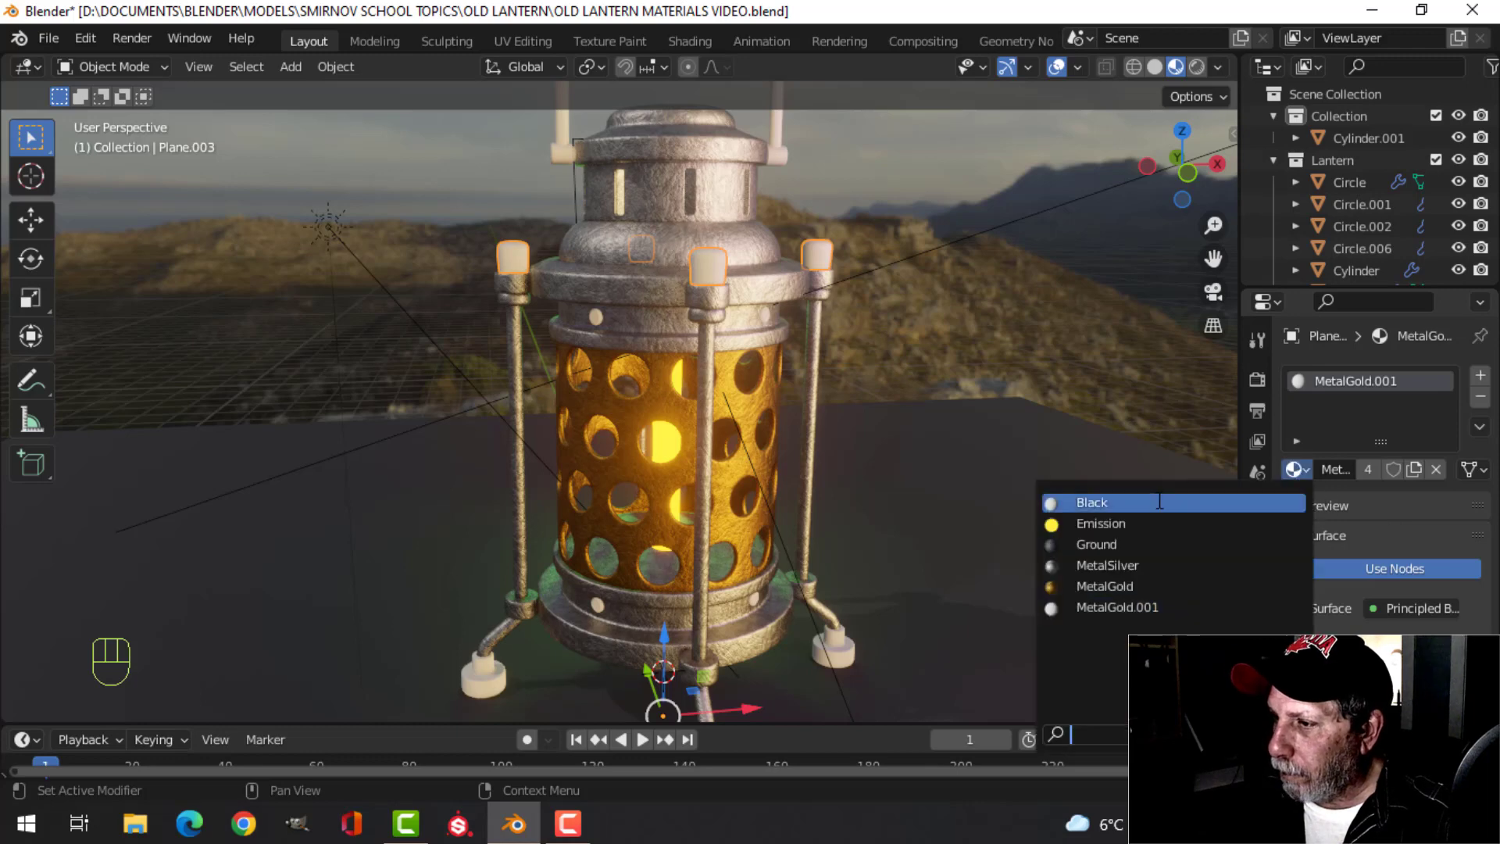
left_click(1144, 586)
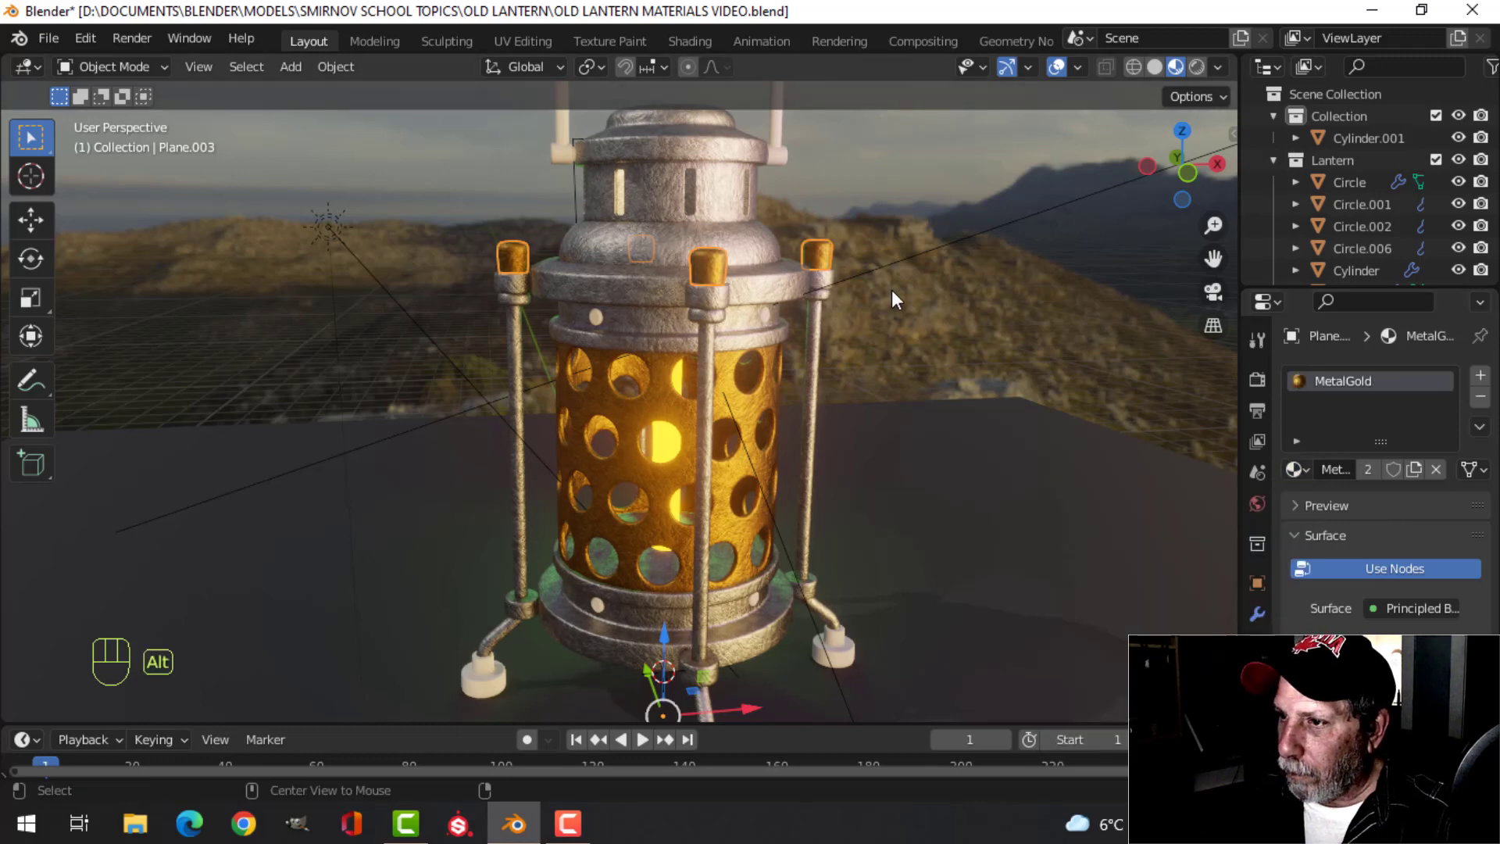
key("alt+a")
Assign the MetalGold material to the lantern's curved carrying handle
middle_click_drag(888, 321, 754, 287, "shift")
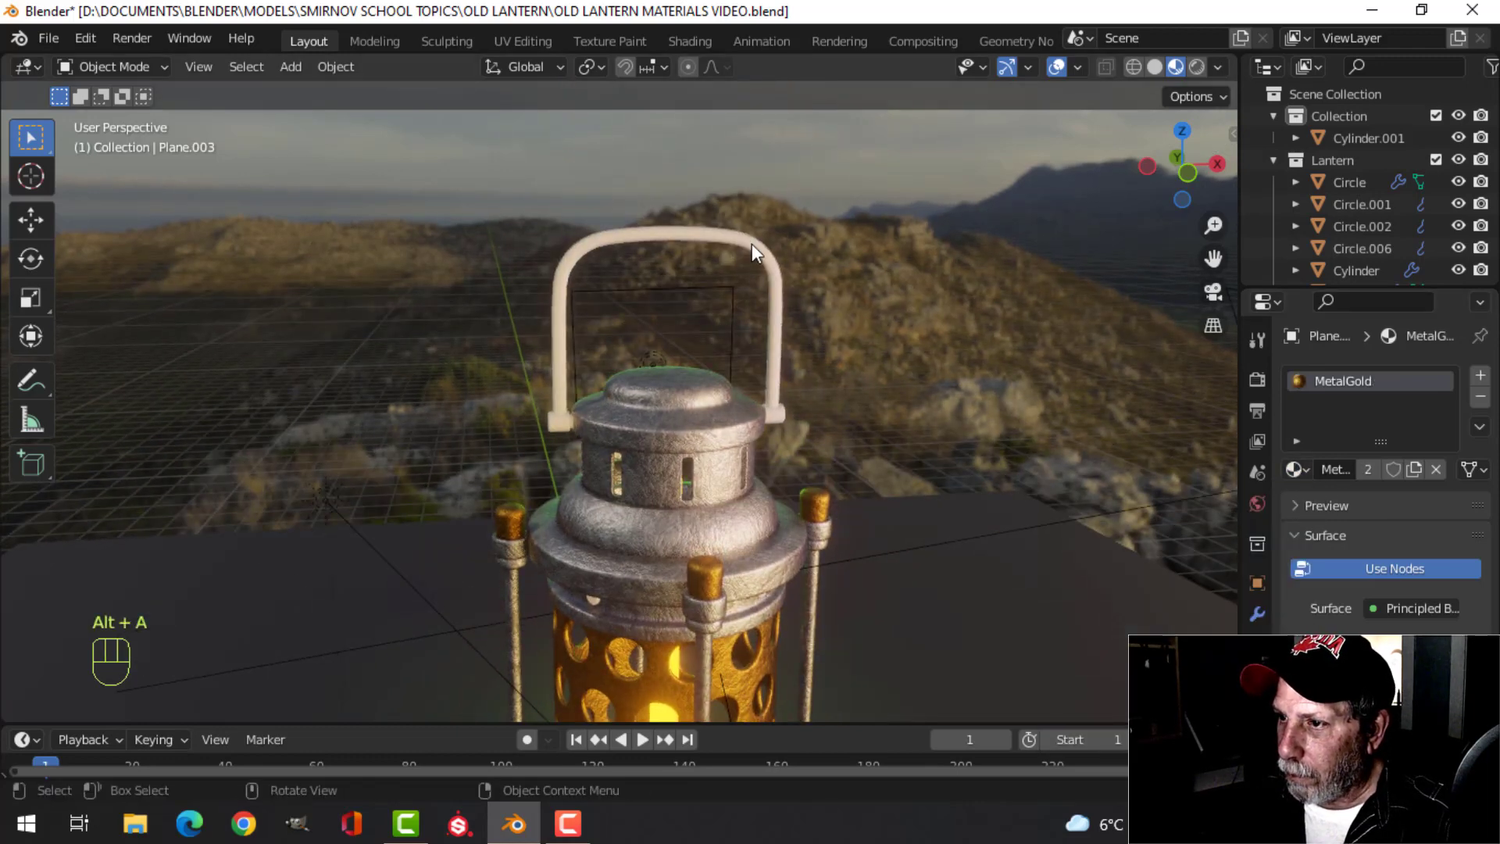
left_click(751, 244)
left_click(1295, 469)
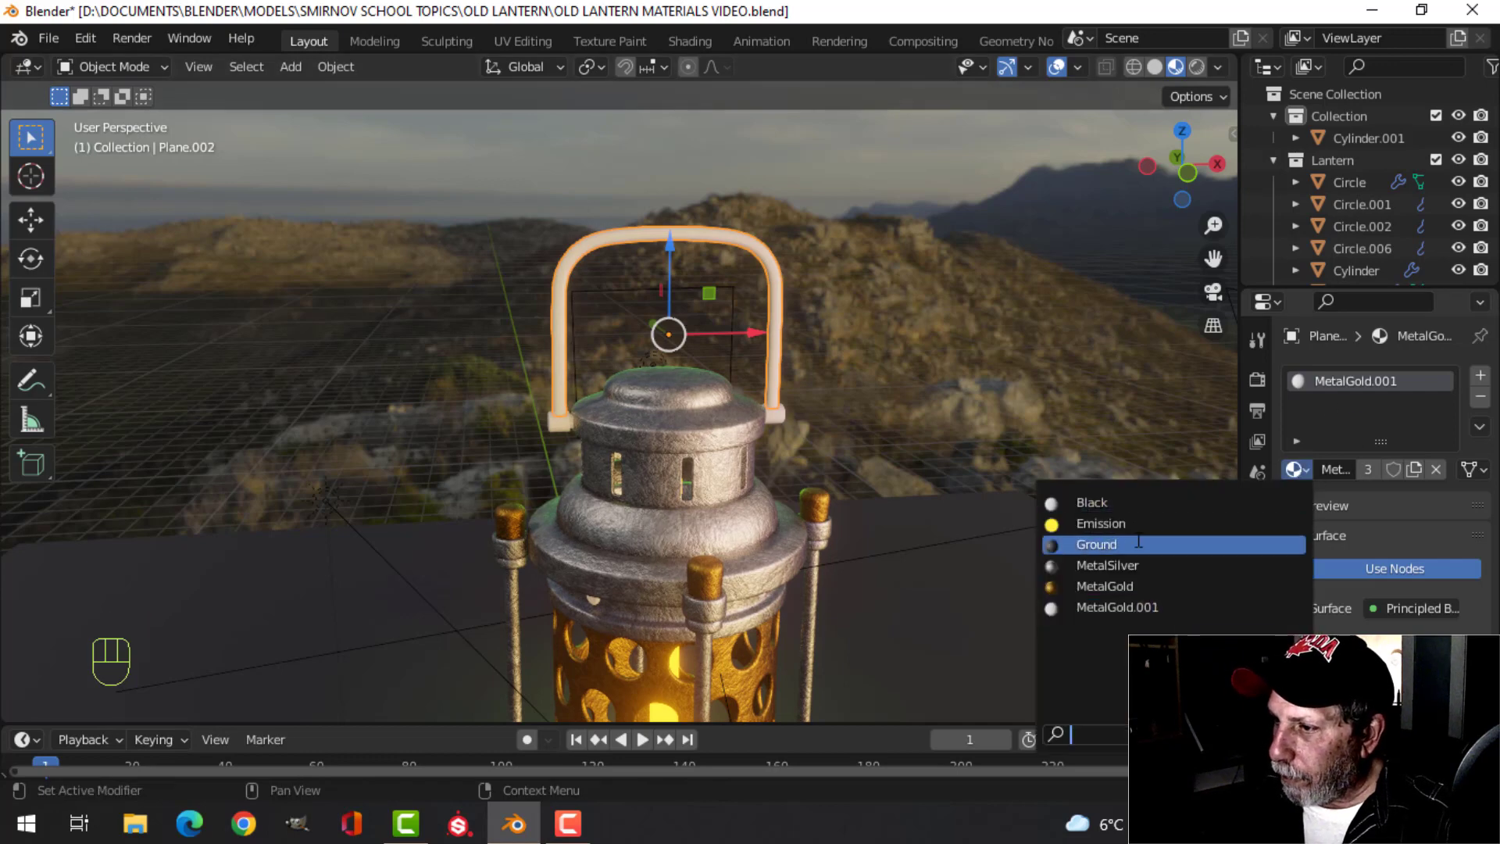
left_click(1144, 586)
key("alt+a")
Assign MetalGold to the two small pins joining the handle to the lantern's top
left_click(900, 434)
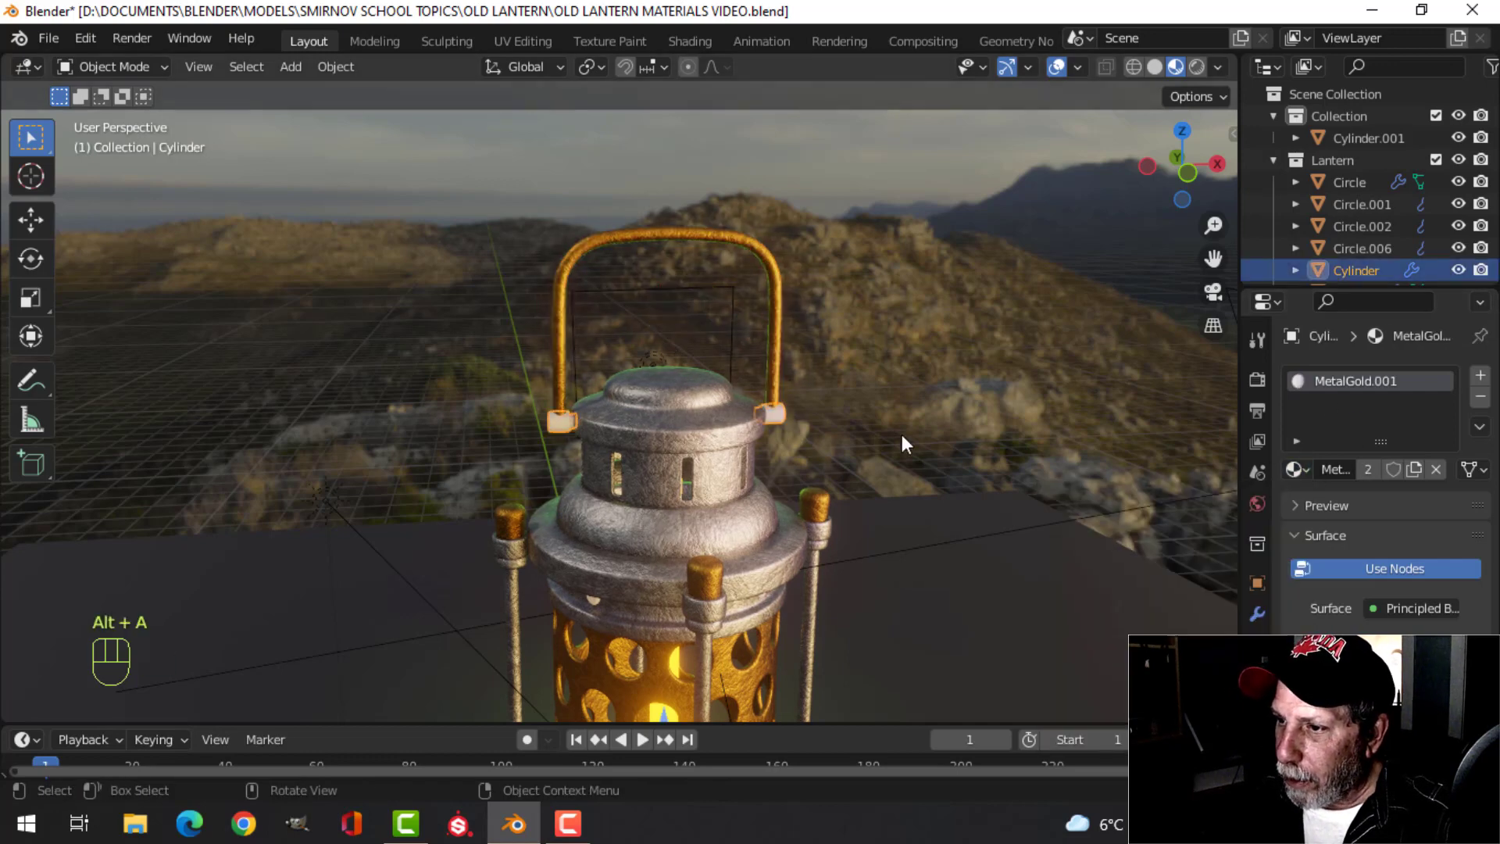
left_click(1293, 468)
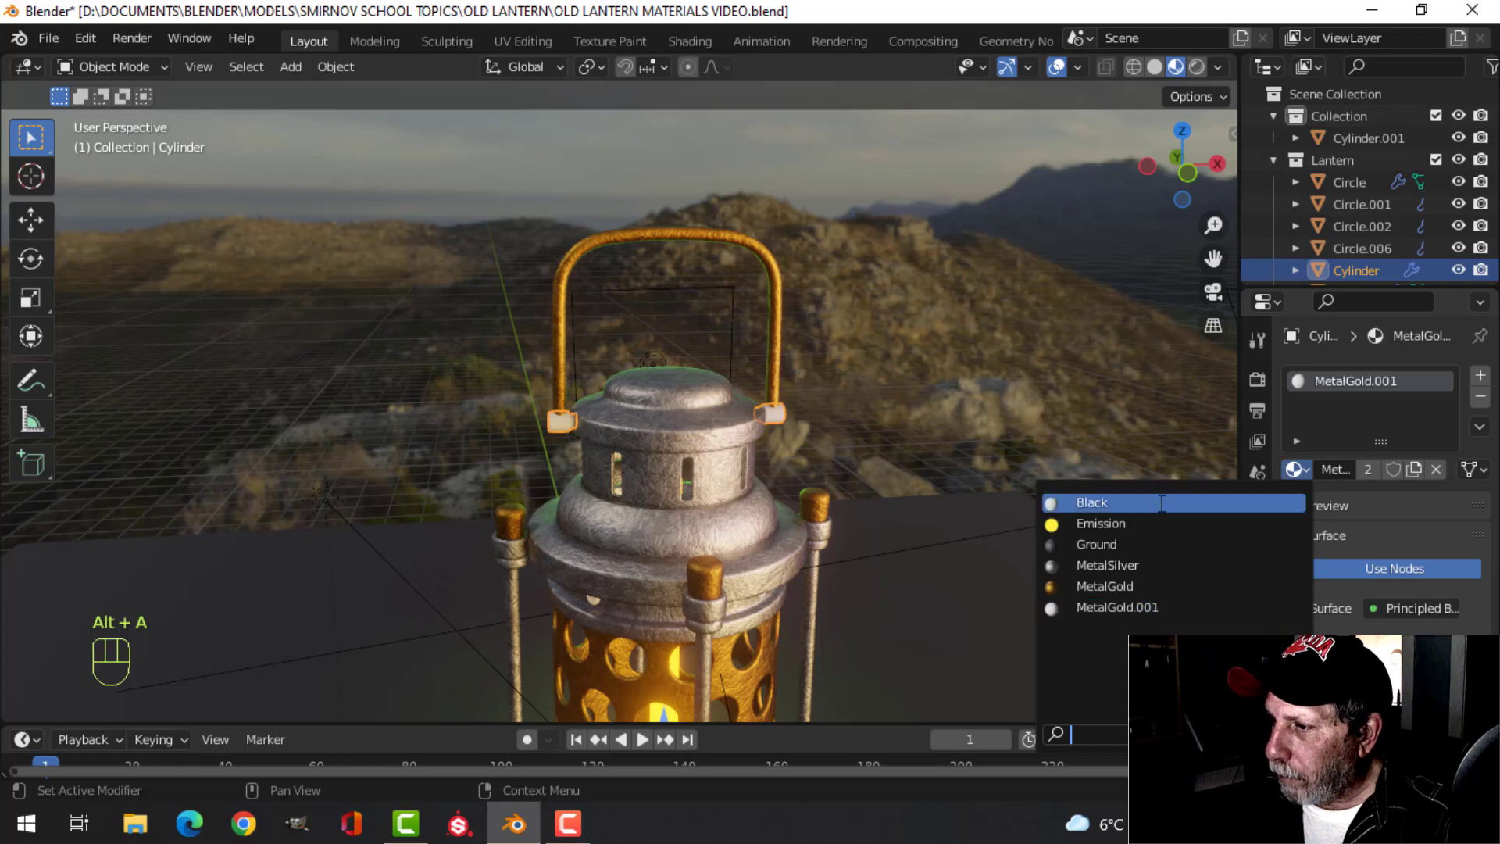
left_click(1157, 586)
key("alt+a")
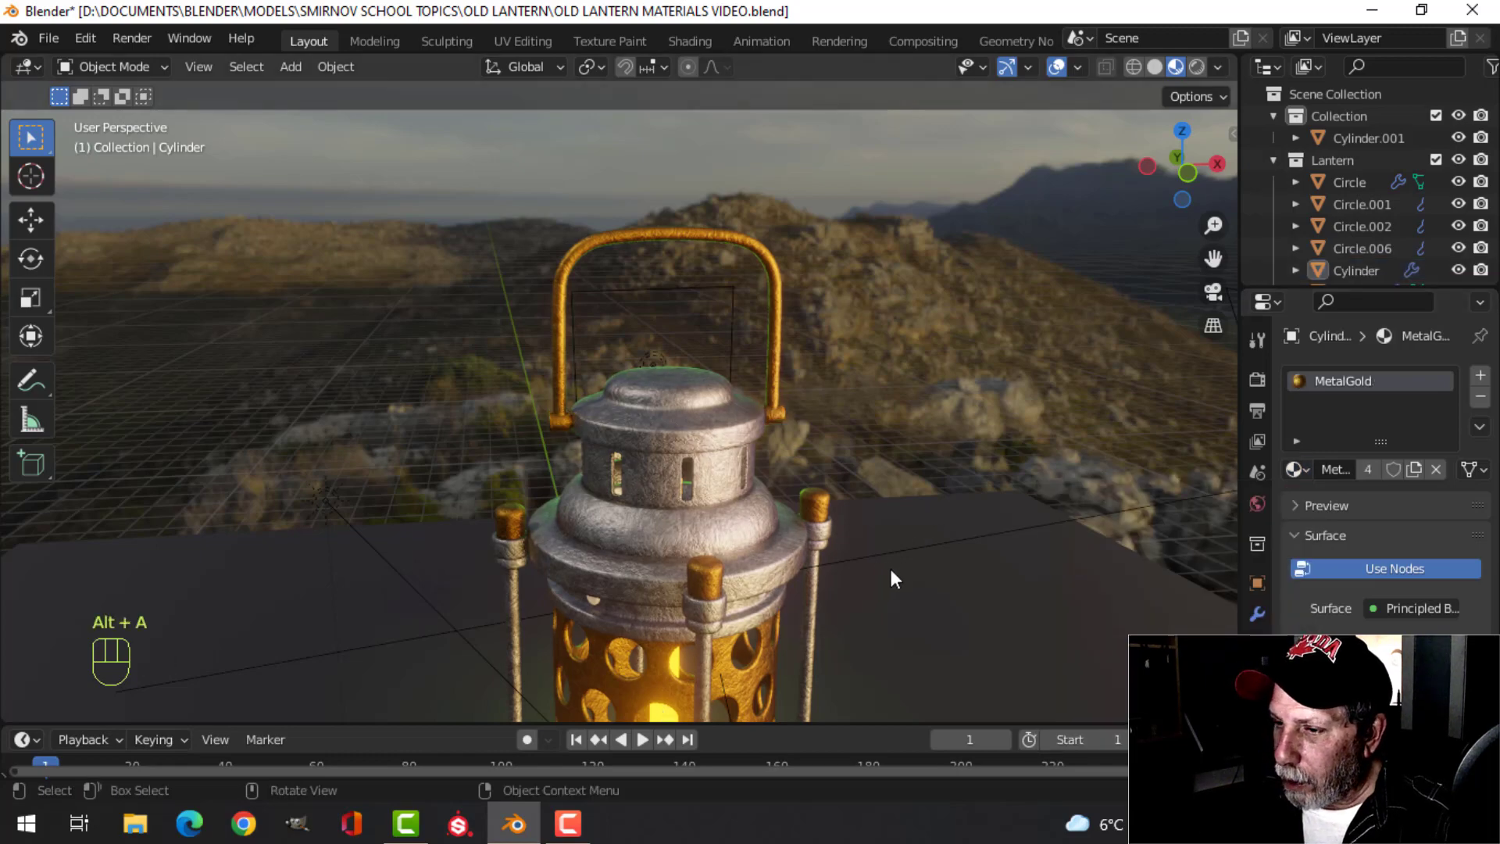
Assign MetalGold to the small round screws set around the lantern's silver bands
scroll(891, 568, "up", 4)
middle_click_drag(787, 530, 784, 486)
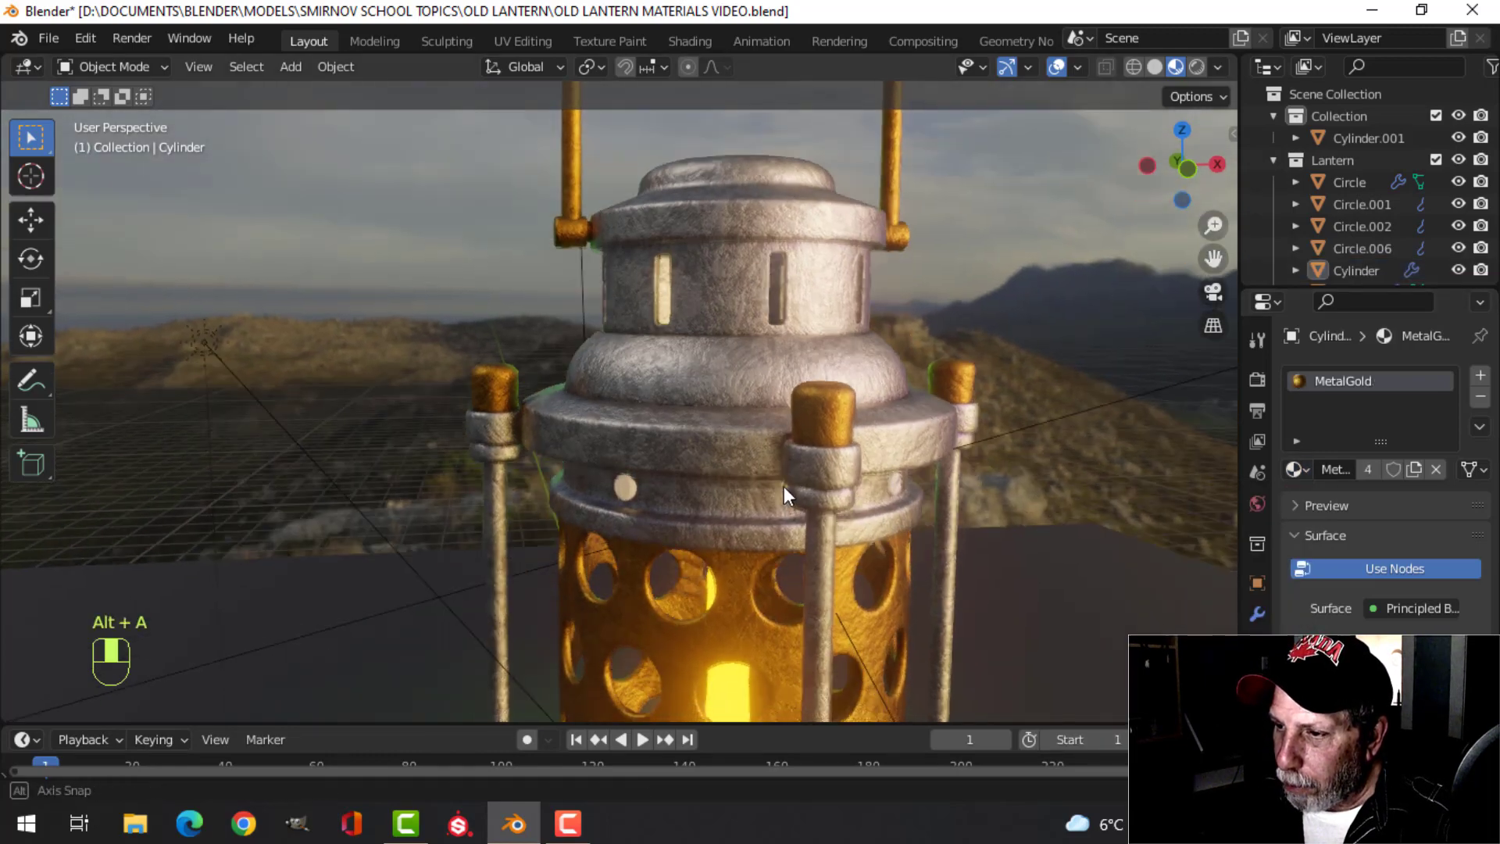
left_click(617, 451)
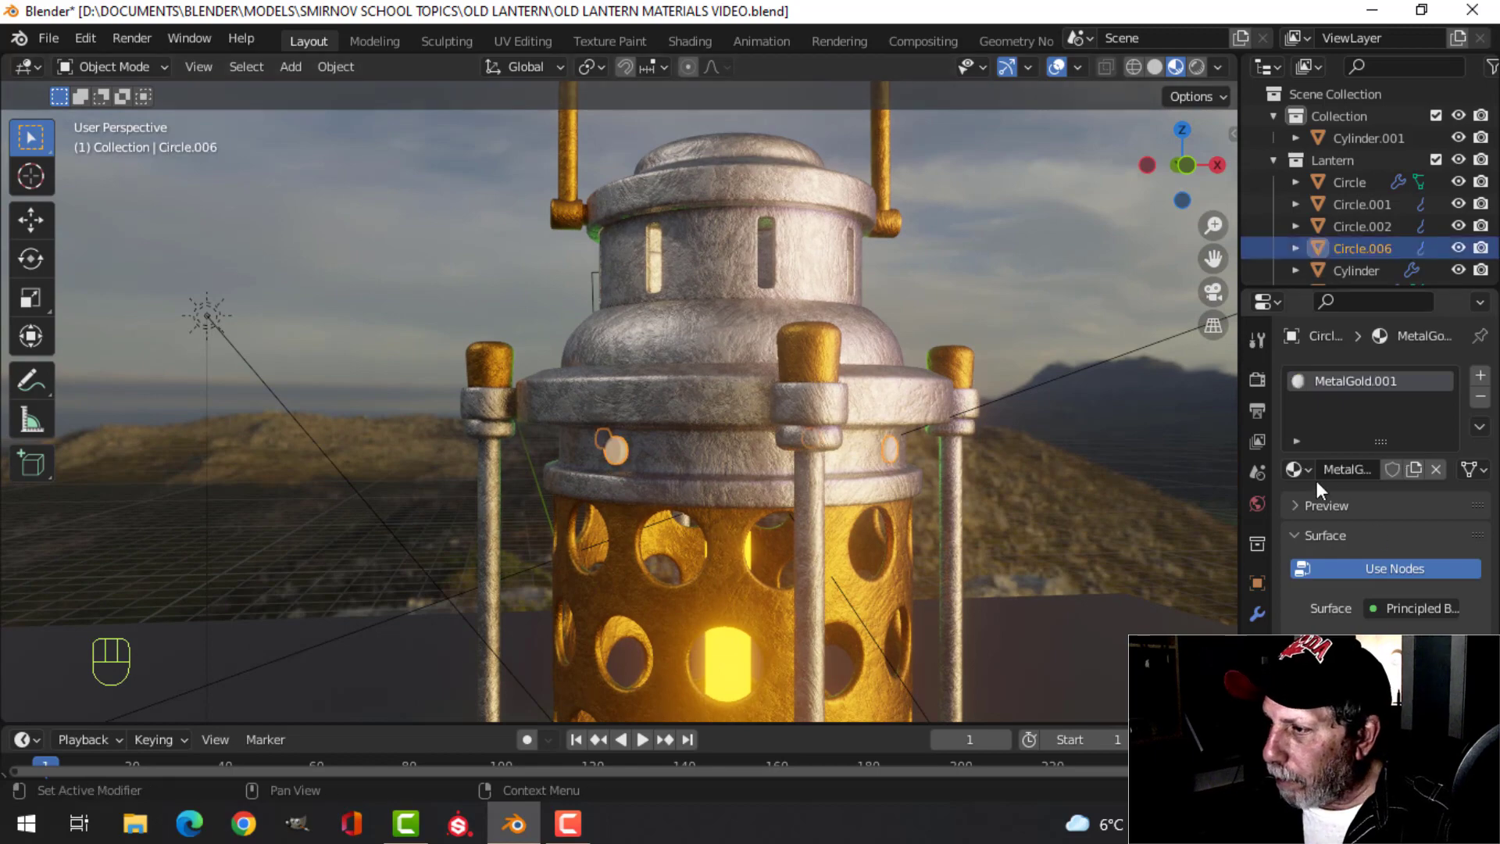
left_click(1292, 469)
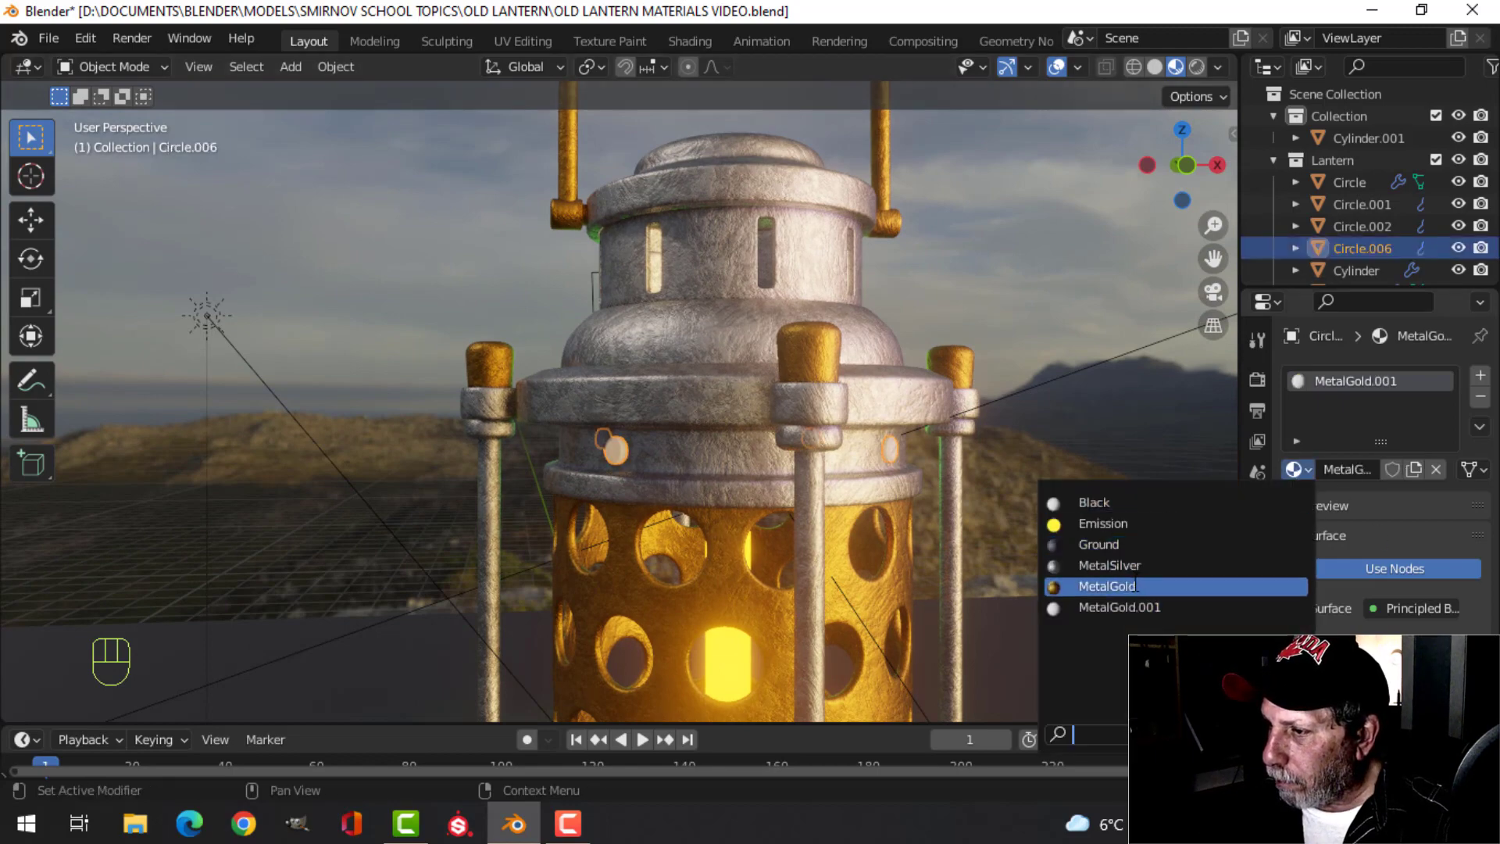
left_click(1132, 586)
key("alt+a")
Look over the lantern's gold and silver parts down to the feet and save the file
scroll(1103, 502, "down", 2)
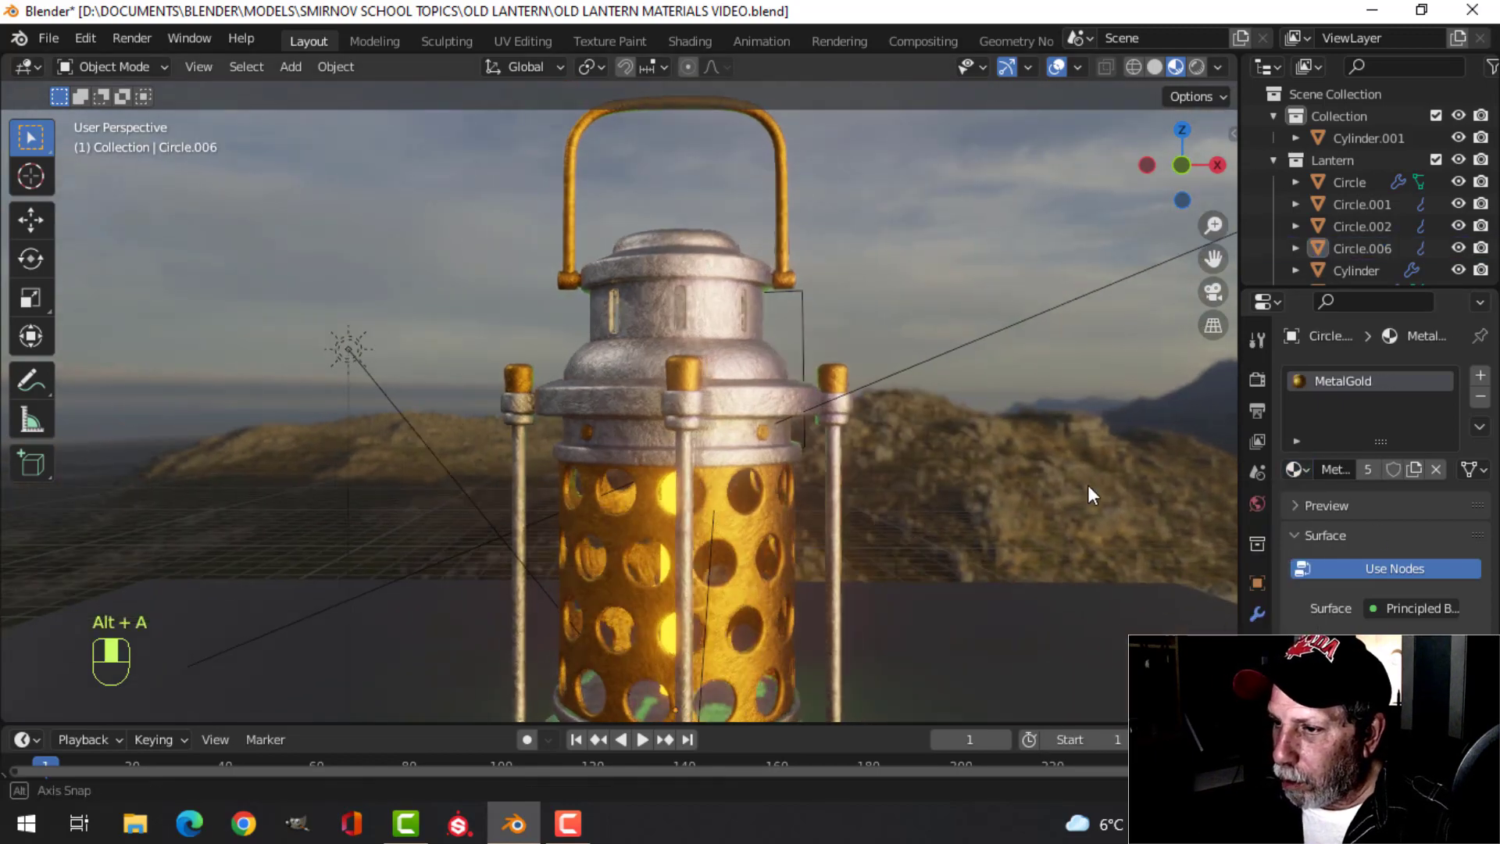
middle_click_drag(964, 526, 964, 385, "shift")
scroll(919, 446, "up", 2)
middle_click_drag(918, 447, 929, 401)
scroll(939, 464, "down", 1)
scroll(912, 403, "up", 2)
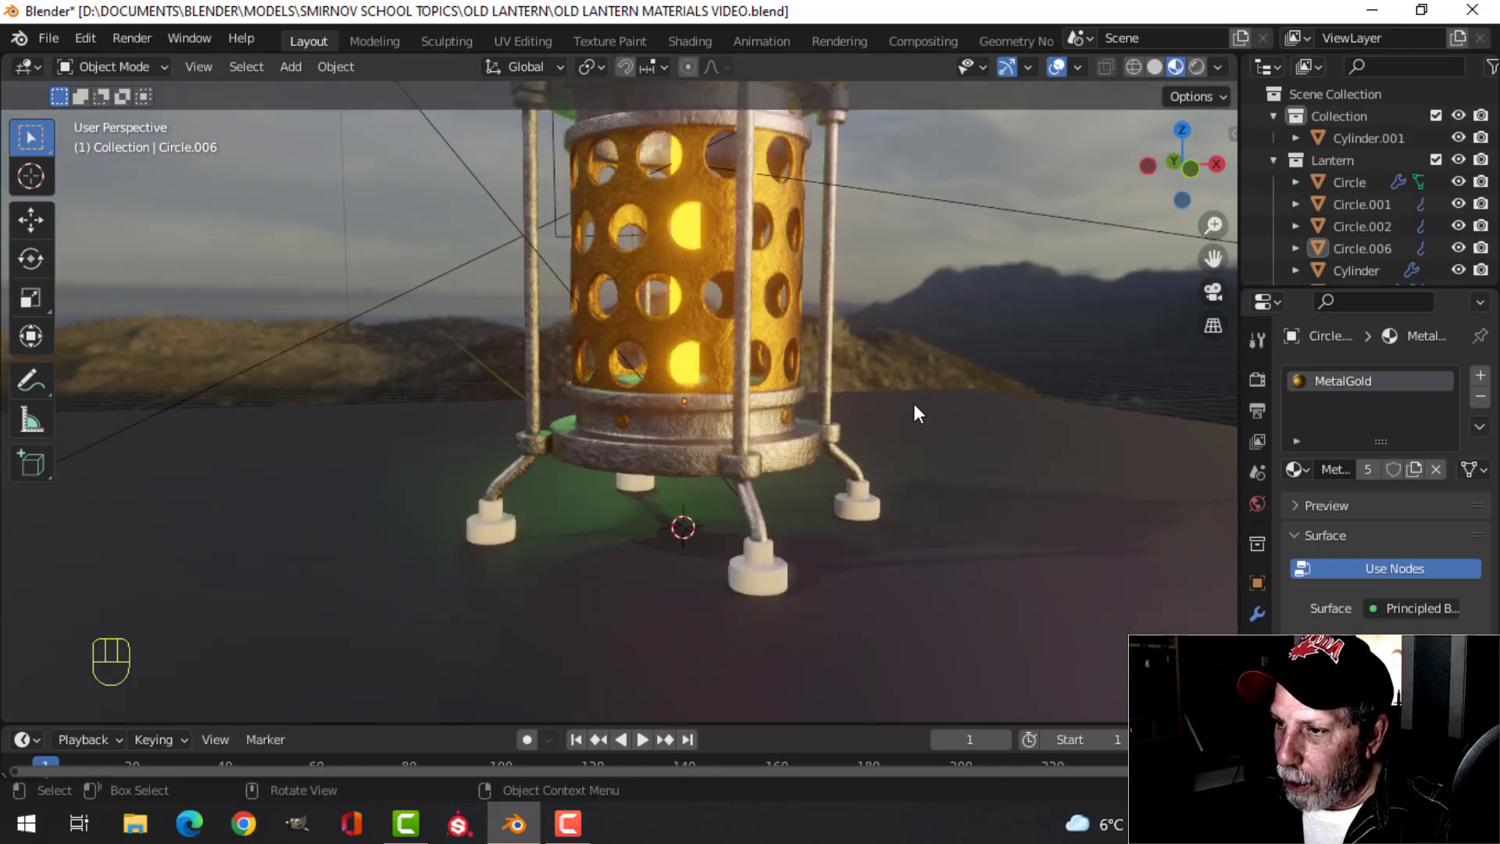
middle_click_drag(869, 312, 842, 447, "shift")
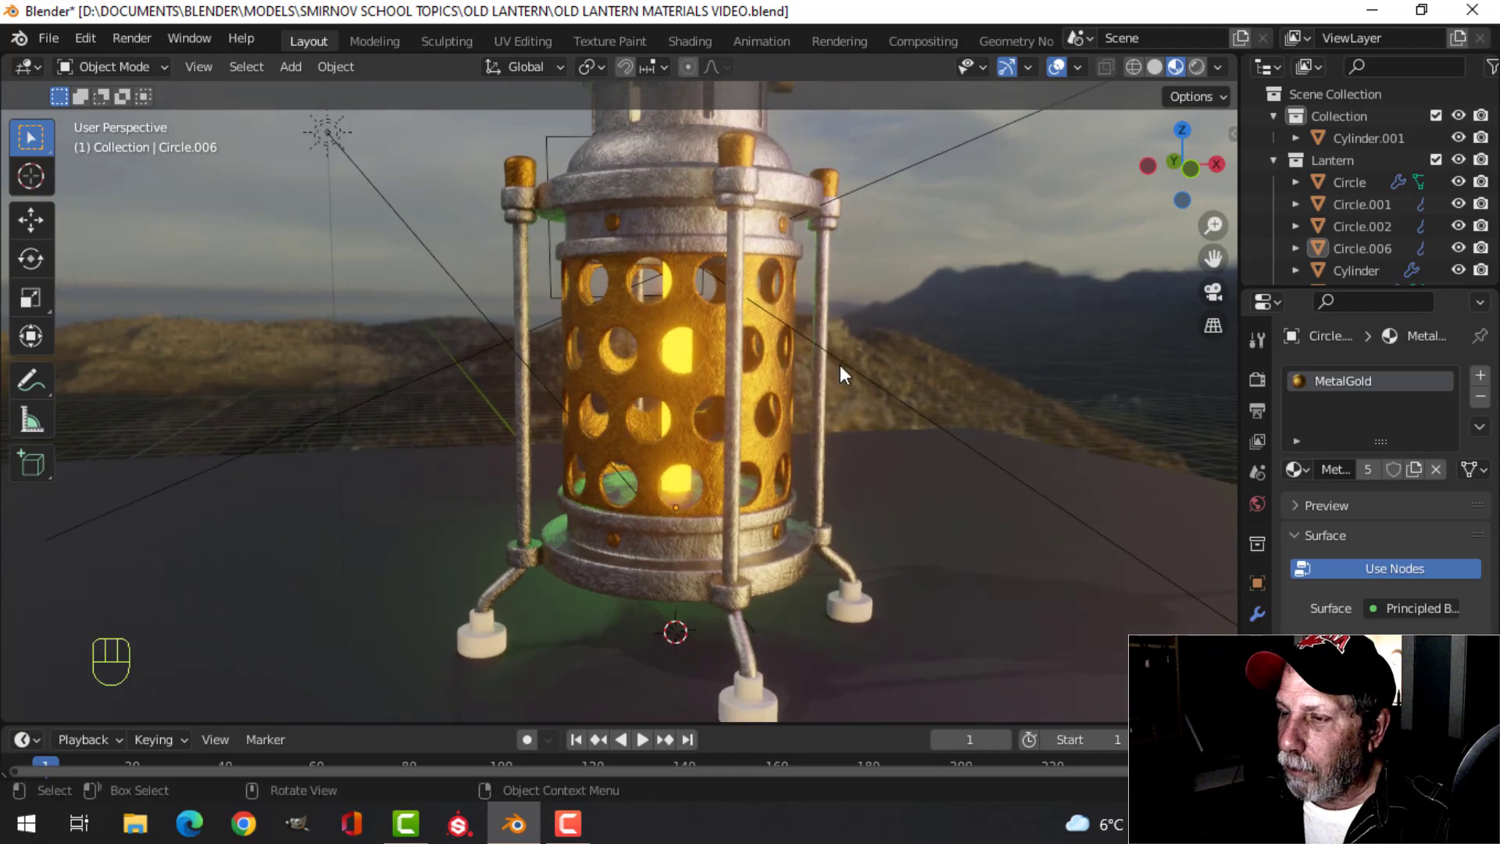
middle_click_drag(840, 364, 841, 387)
key("ctrl+s")
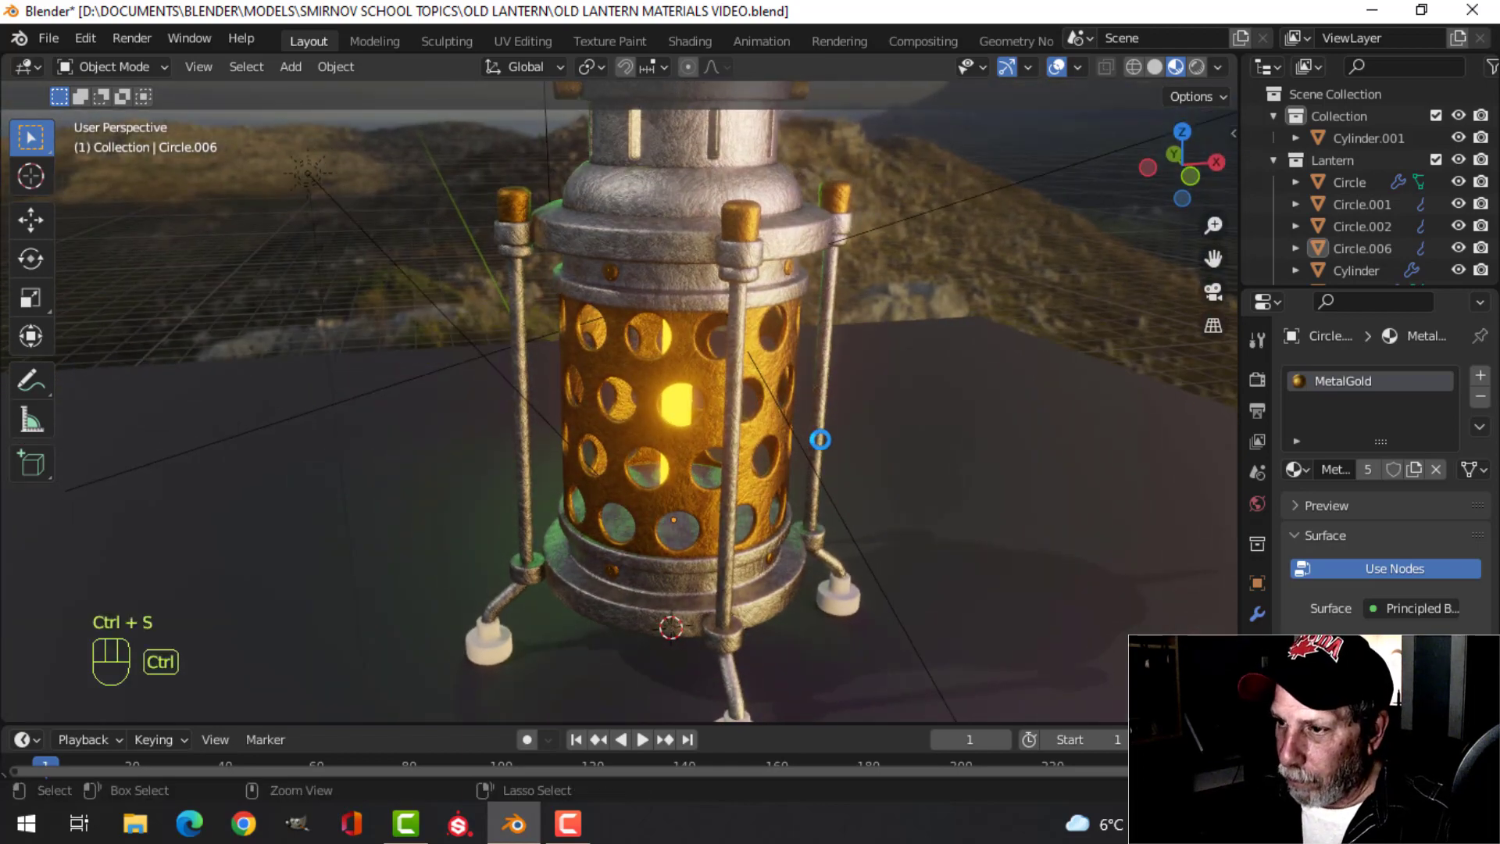
Switch the viewport to solid shading and hide the perforated cylinder
scroll(758, 511, "up", 1)
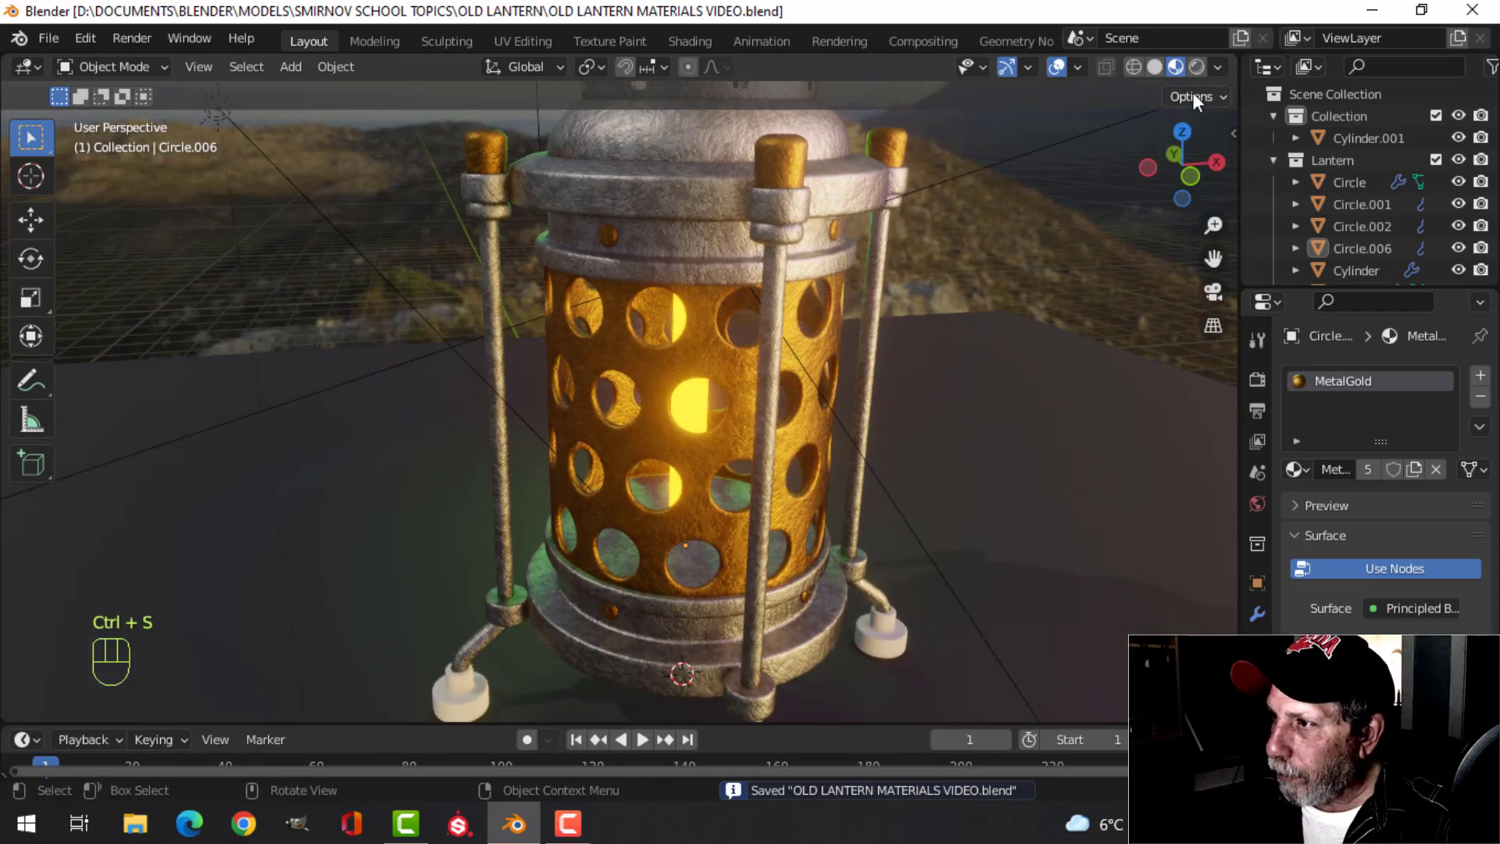
left_click(1154, 66)
left_click(770, 447)
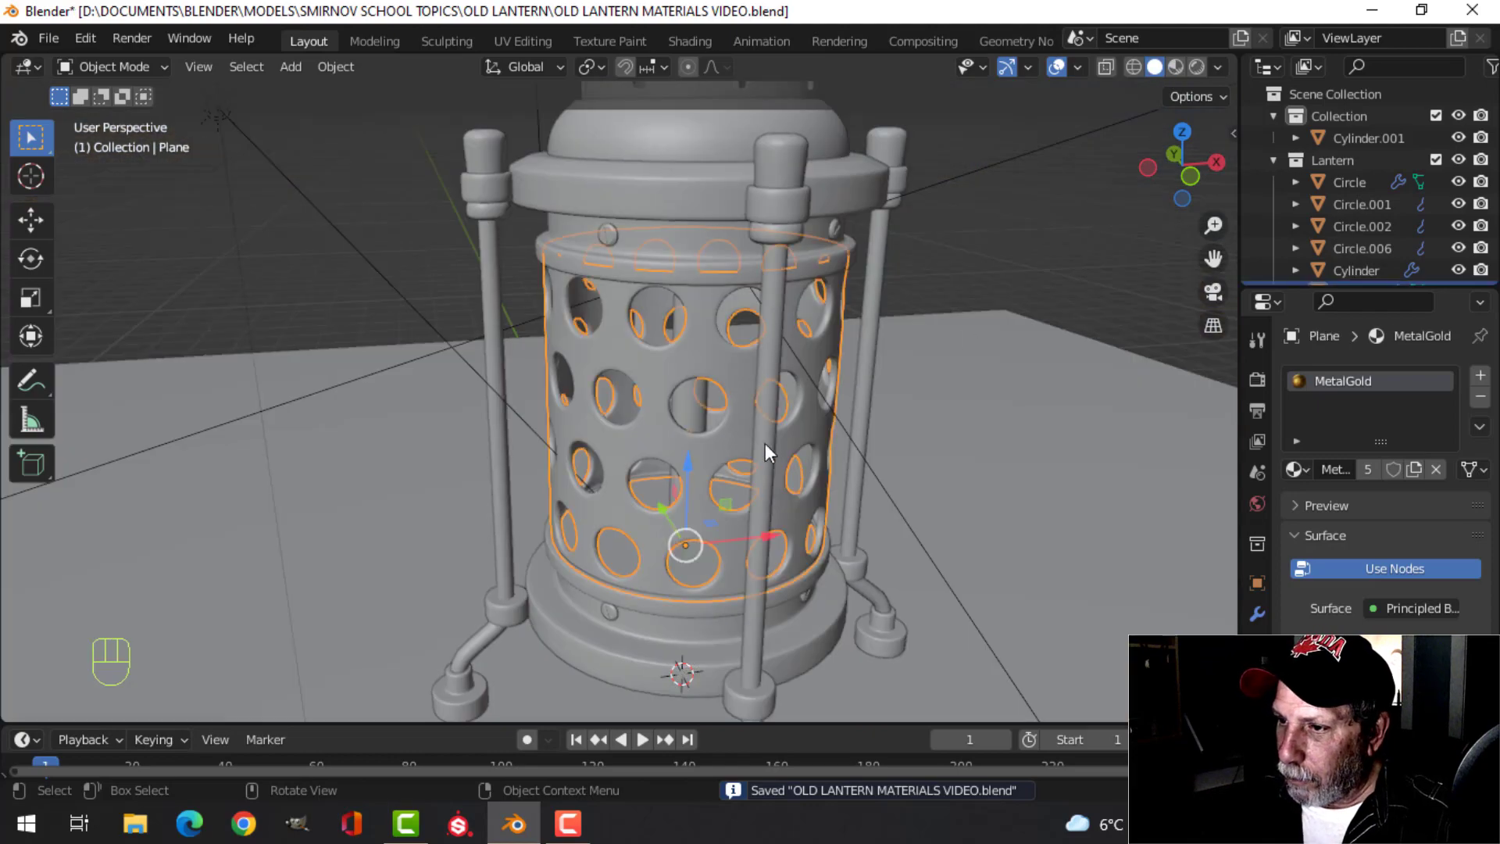
key("h")
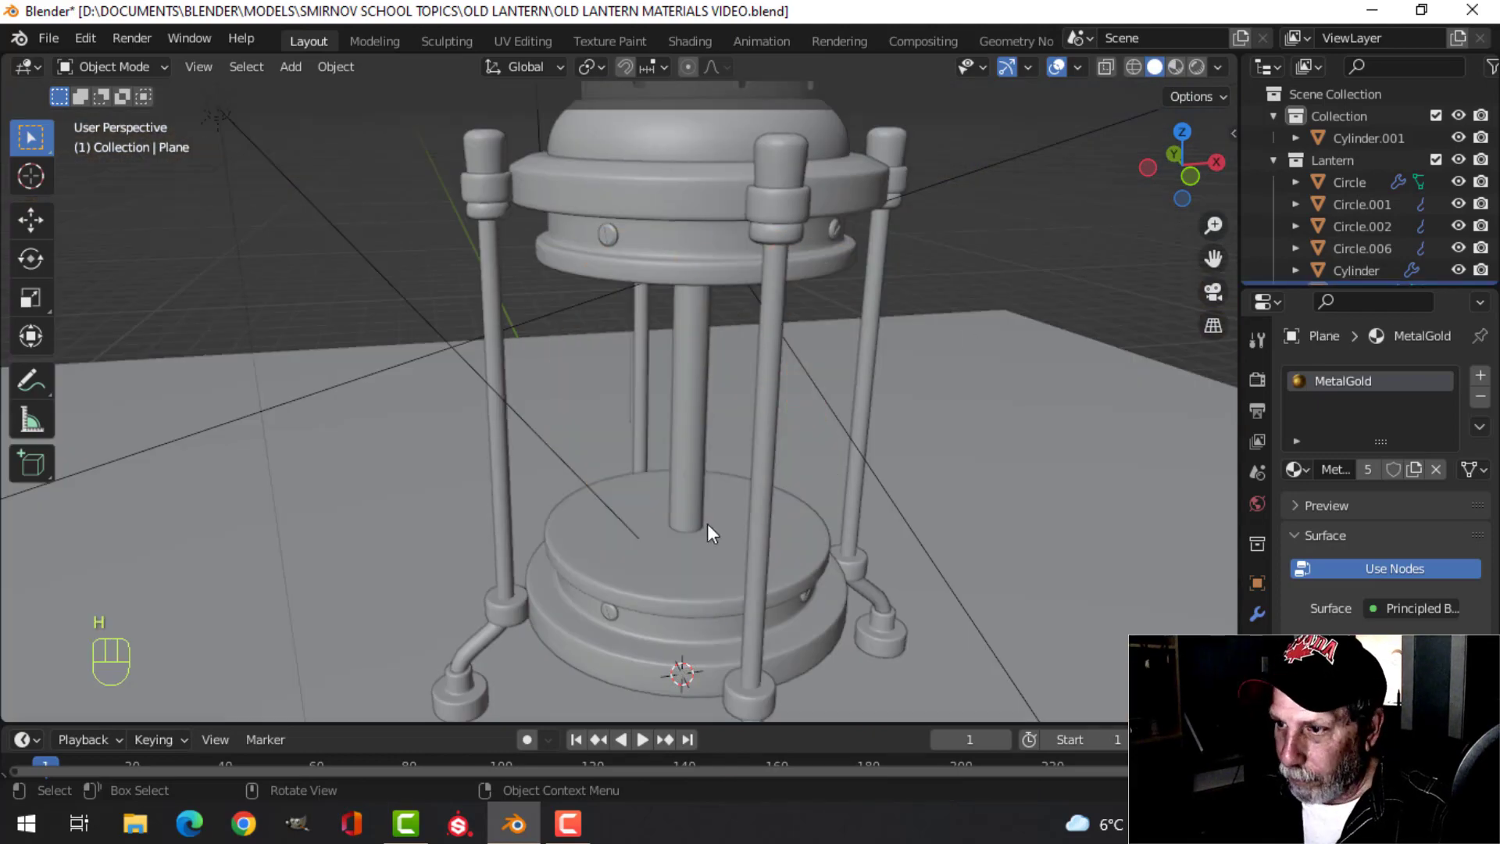
Duplicate the base's large round top face and raise the copy about 0.249 m in Z
scroll(706, 523, "up", 2)
middle_click_drag(681, 517, 700, 522, "shift")
scroll(684, 484, "up", 2)
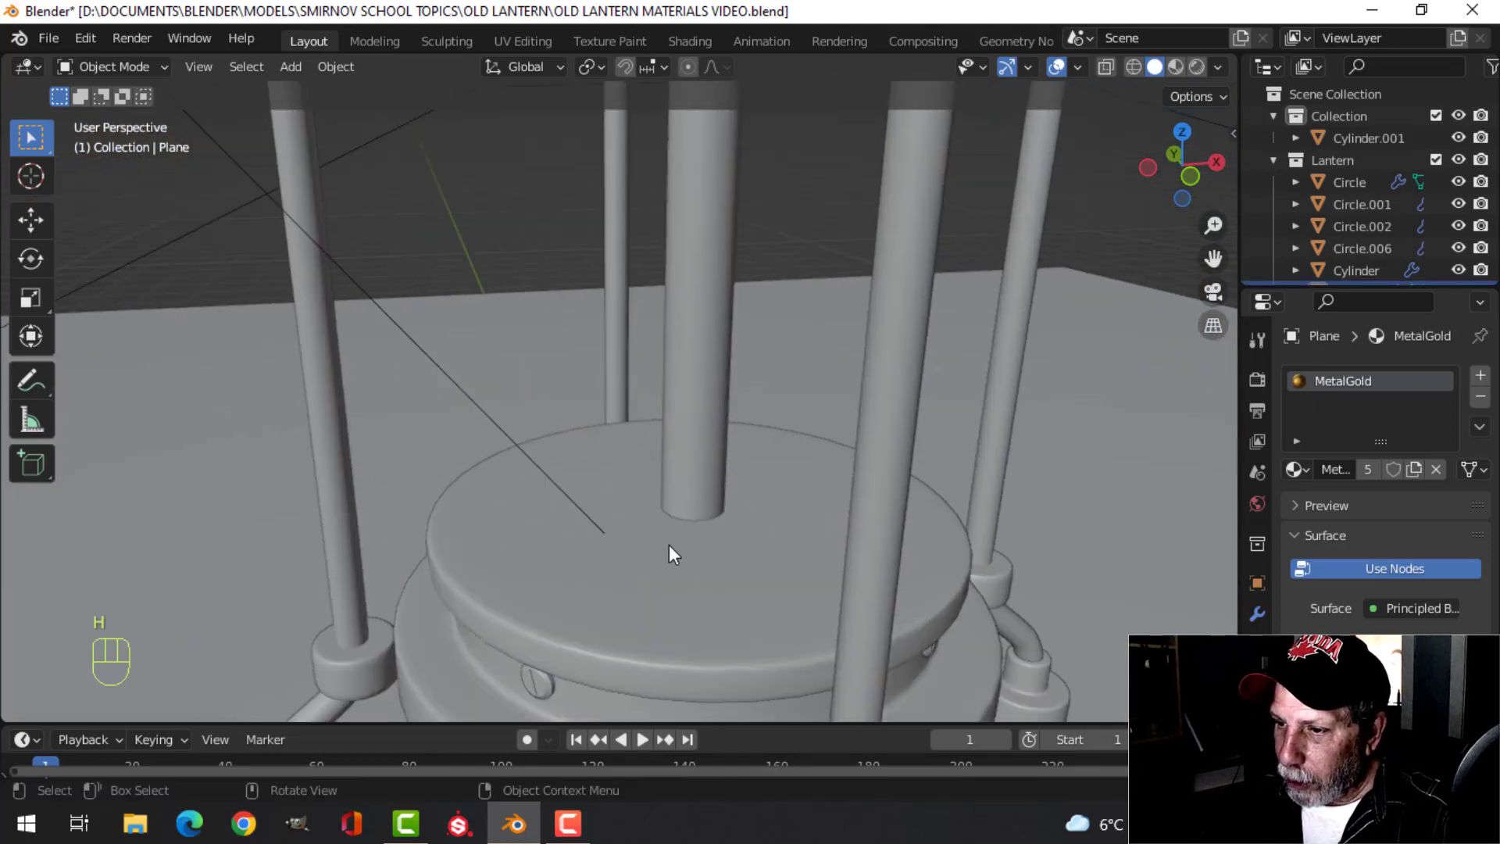
left_click(687, 532)
key("Tab")
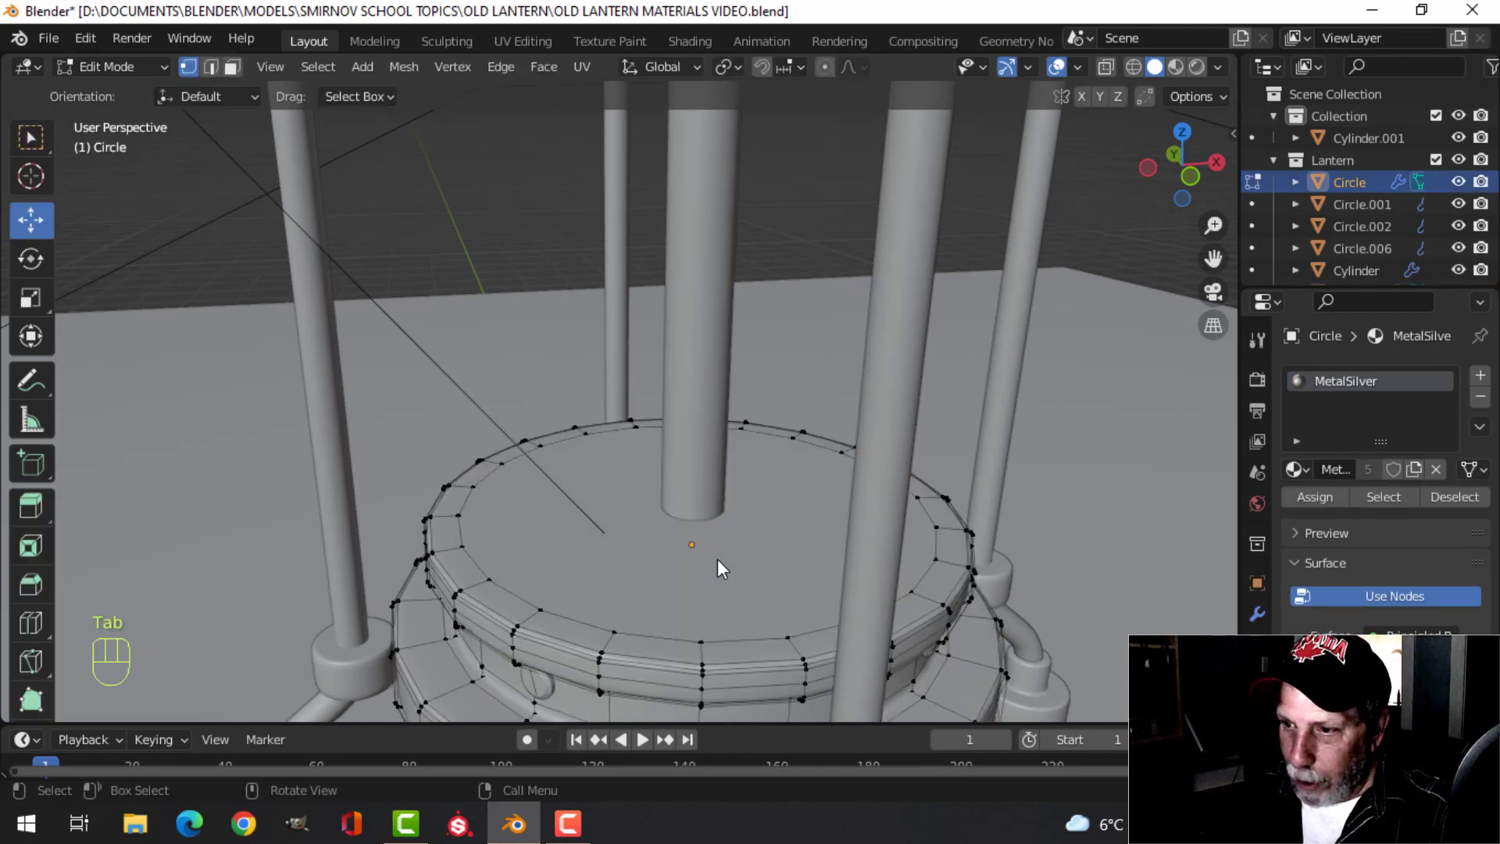
key("3")
left_click(717, 559)
key("shift+d")
left_click(809, 546)
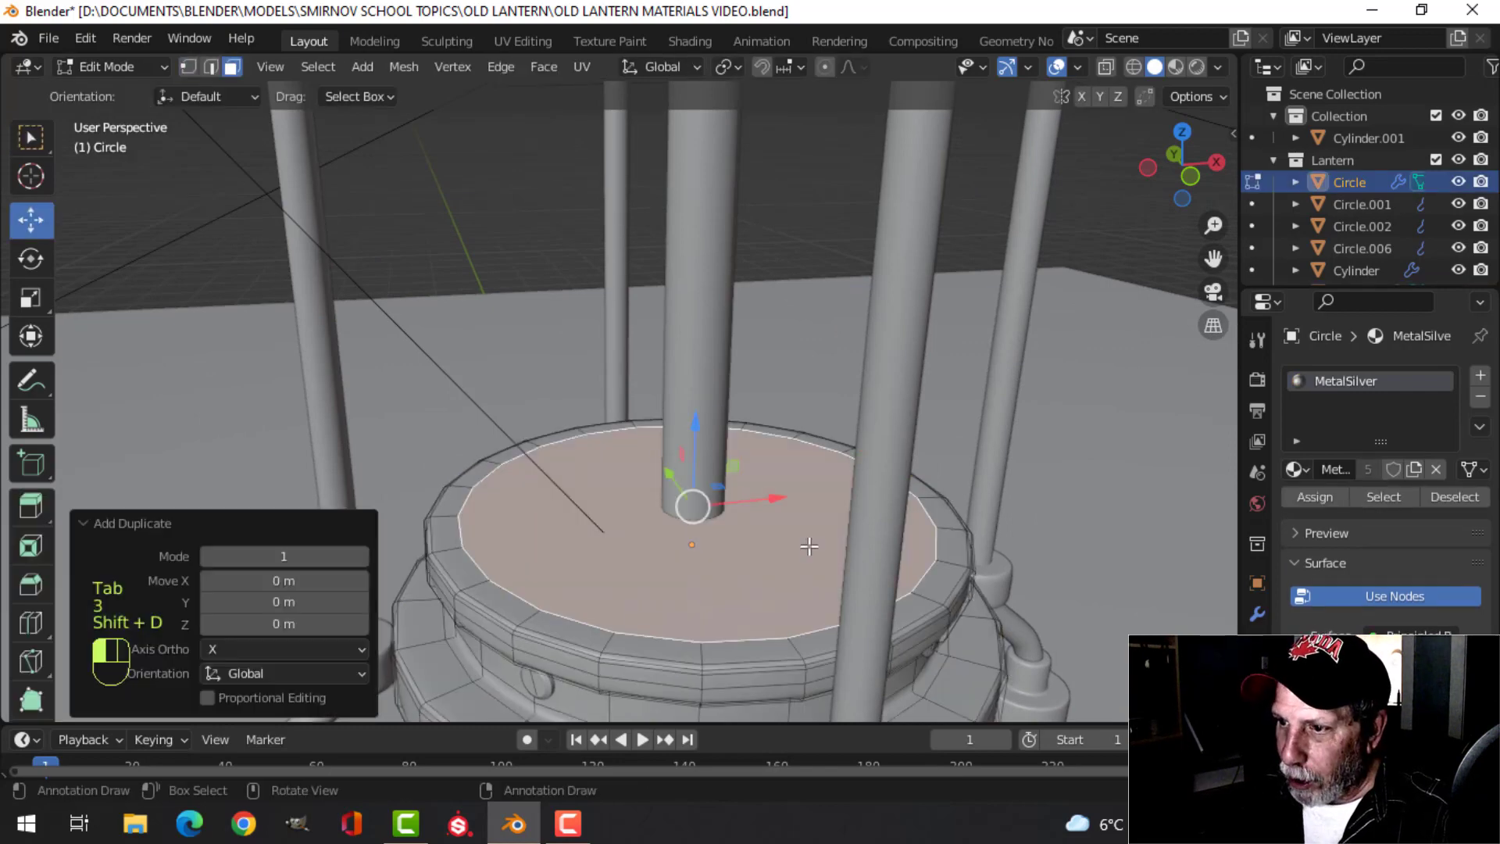
left_click_drag(696, 437, 704, 383)
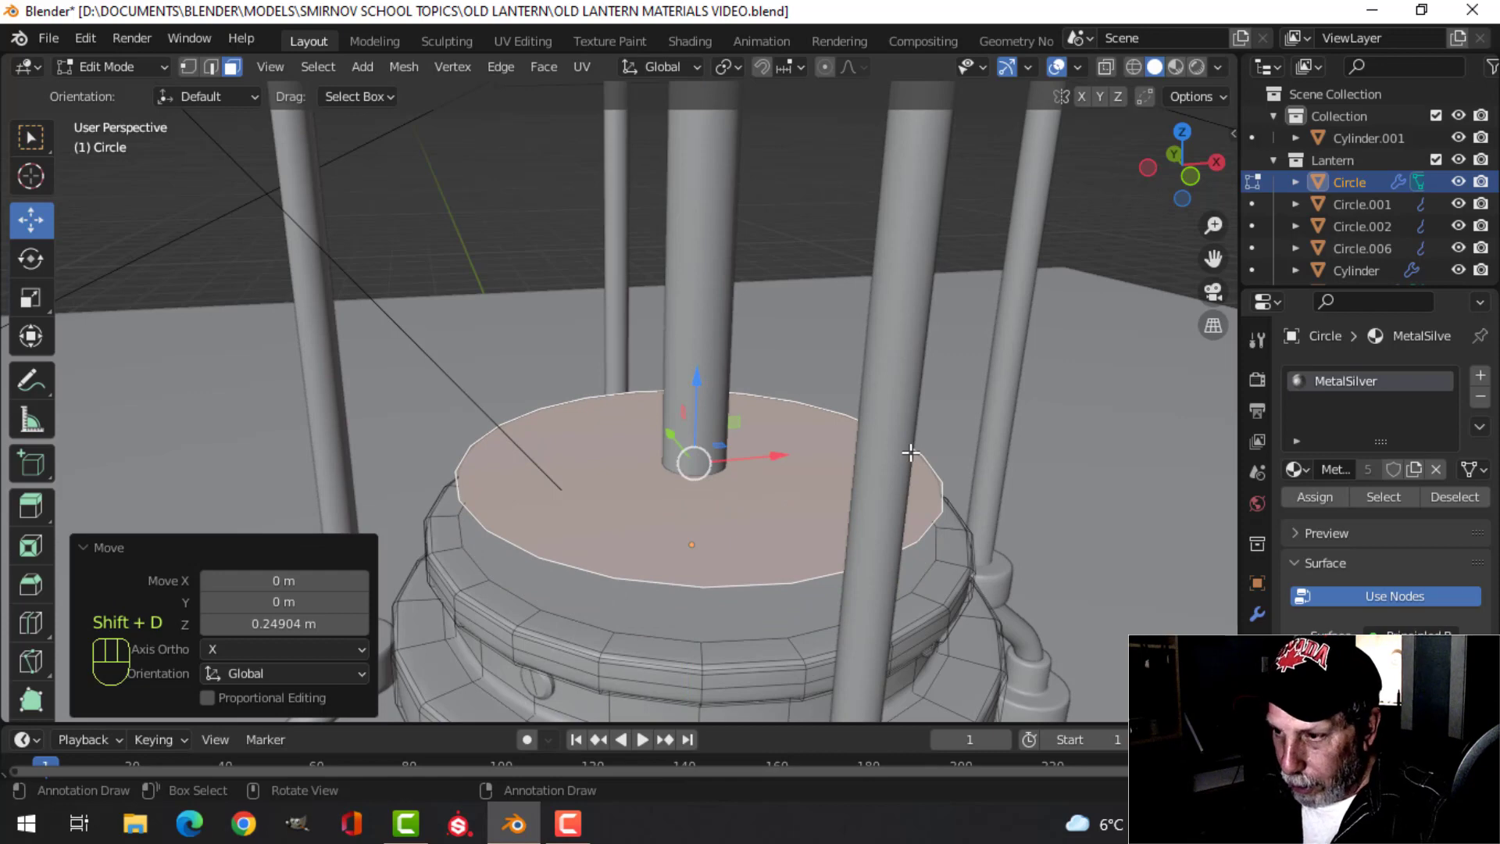
Separate the duplicated round face into its own object and select it
key("p")
left_click(899, 467)
key("Tab")
left_click(859, 499)
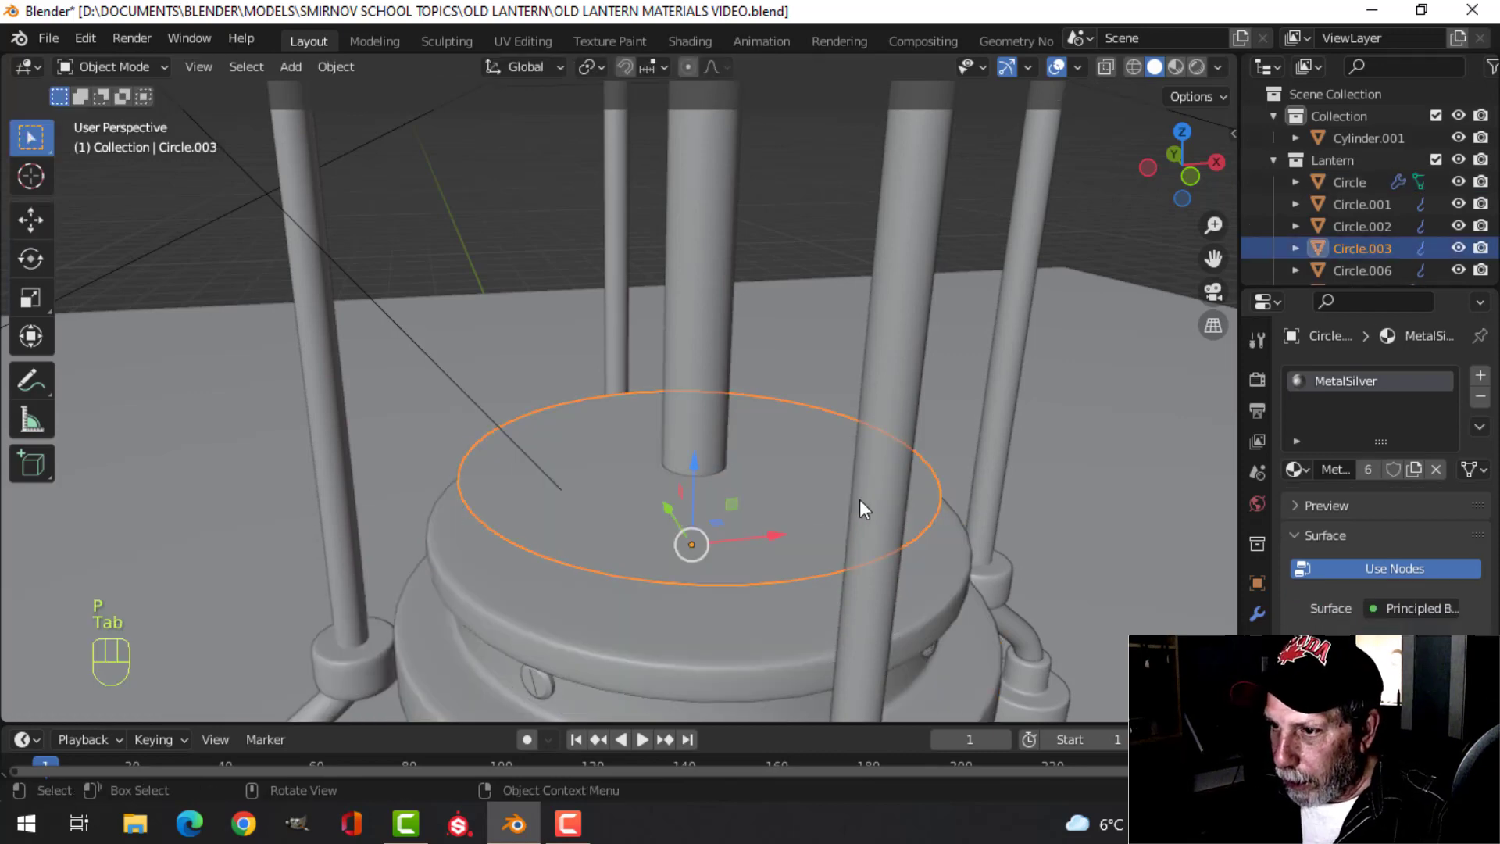
Scale the new disc to 0.271 around the core and extrude it about 0.192 m downward
key("Tab")
key("a")
key("s")
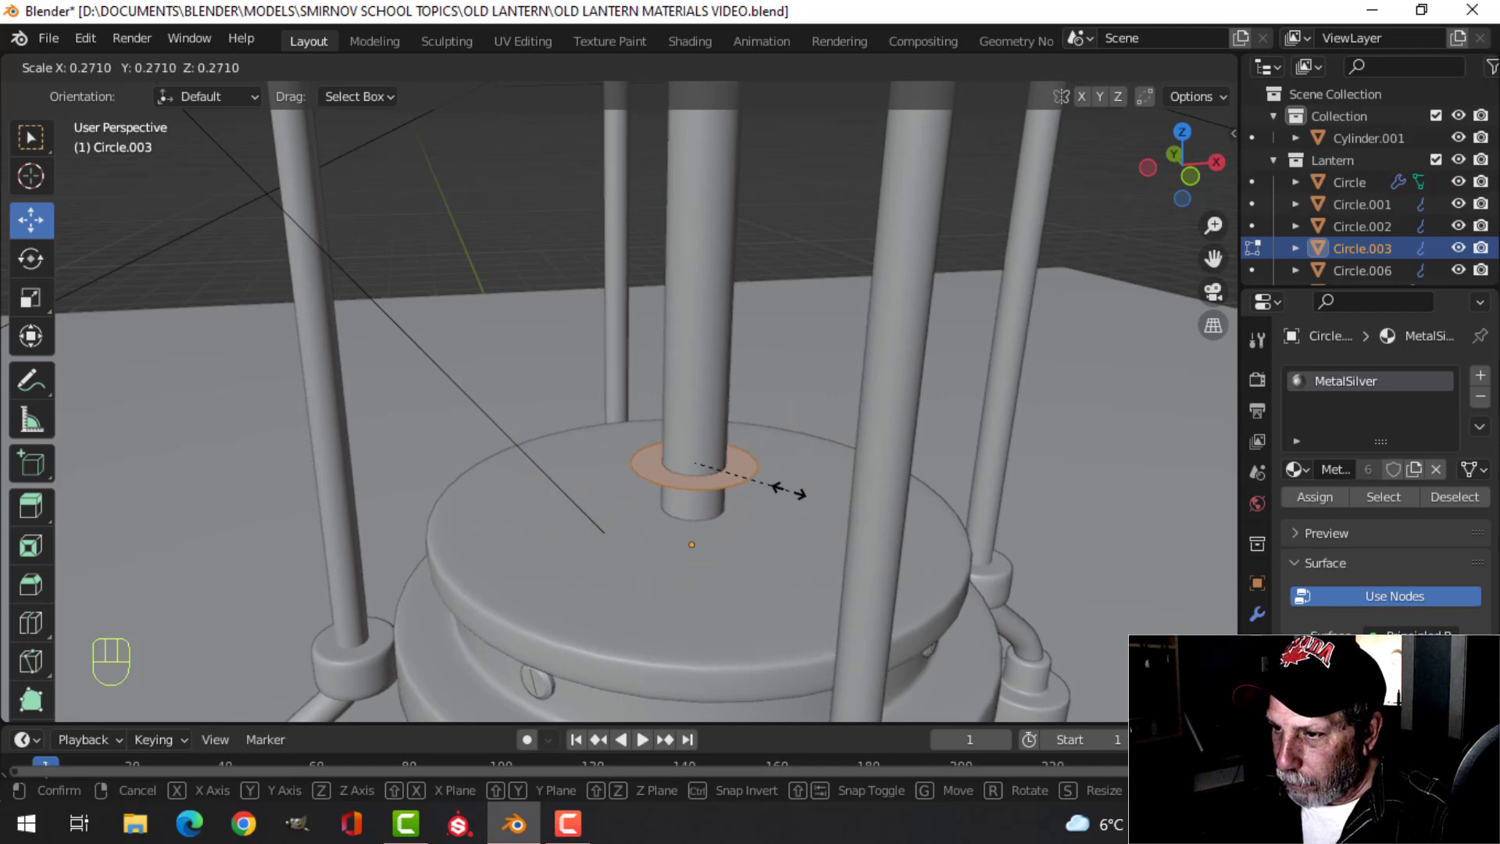
left_click(789, 491)
middle_click_drag(794, 519, 746, 472)
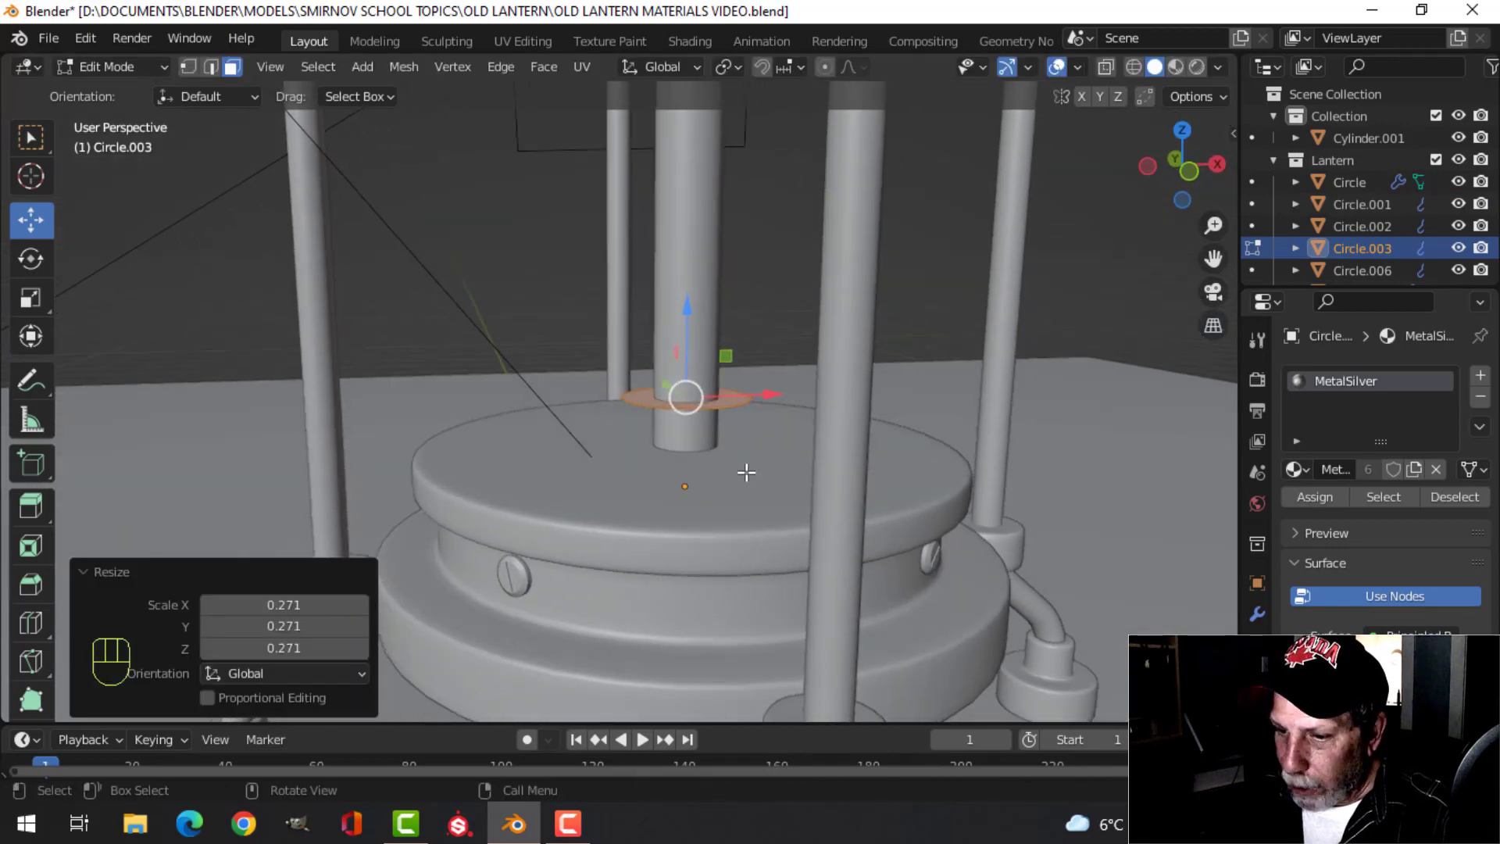
key("e")
left_click_drag(691, 314, 693, 356)
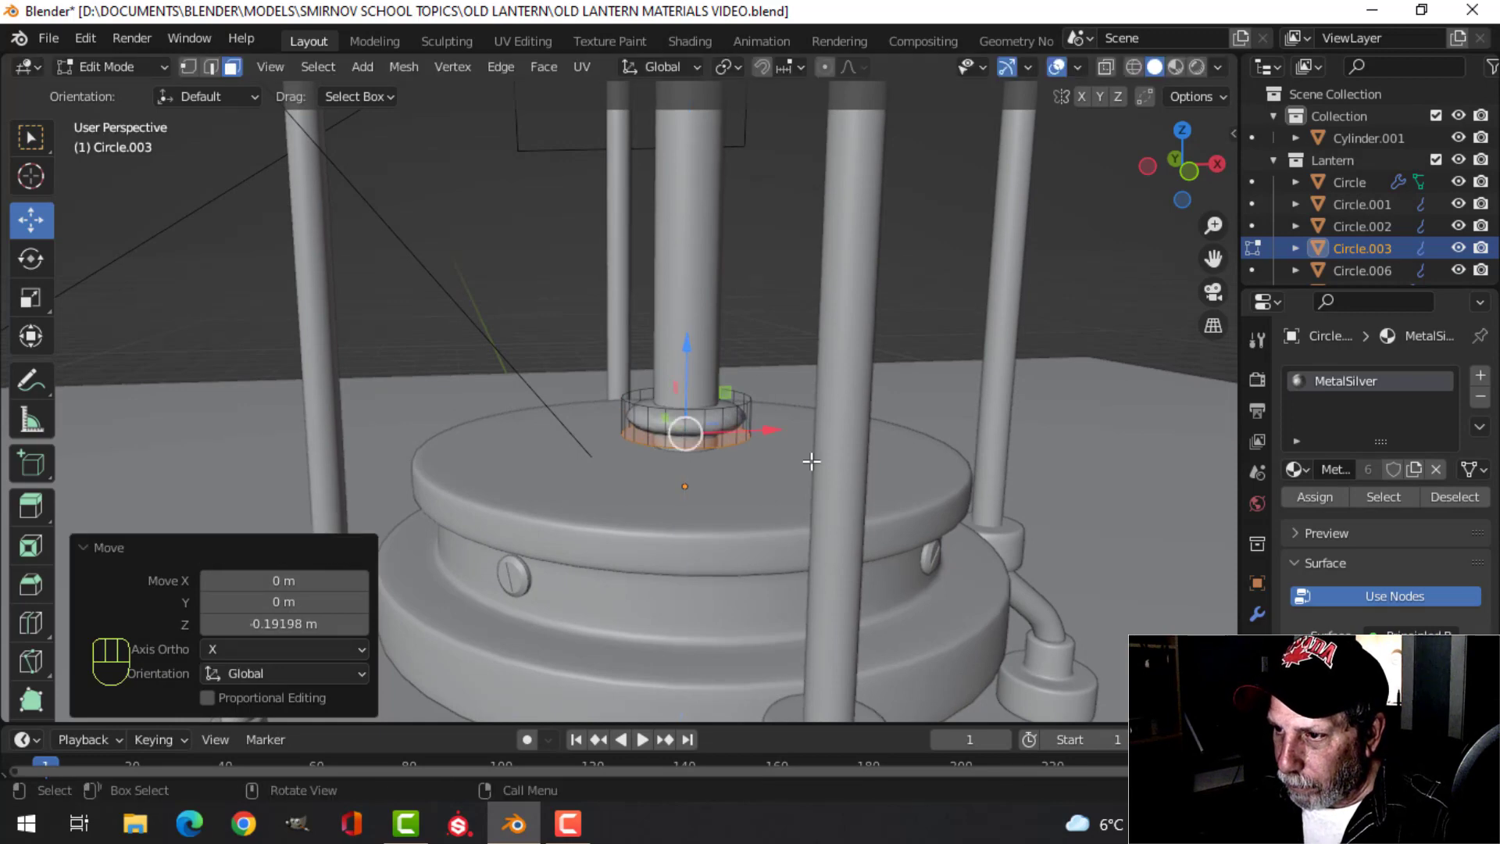
Extrude the collar's bottom face outward at about 1.528 scale, and extrude it again to form a wider lower tier
key("ctrl+z")
key("s")
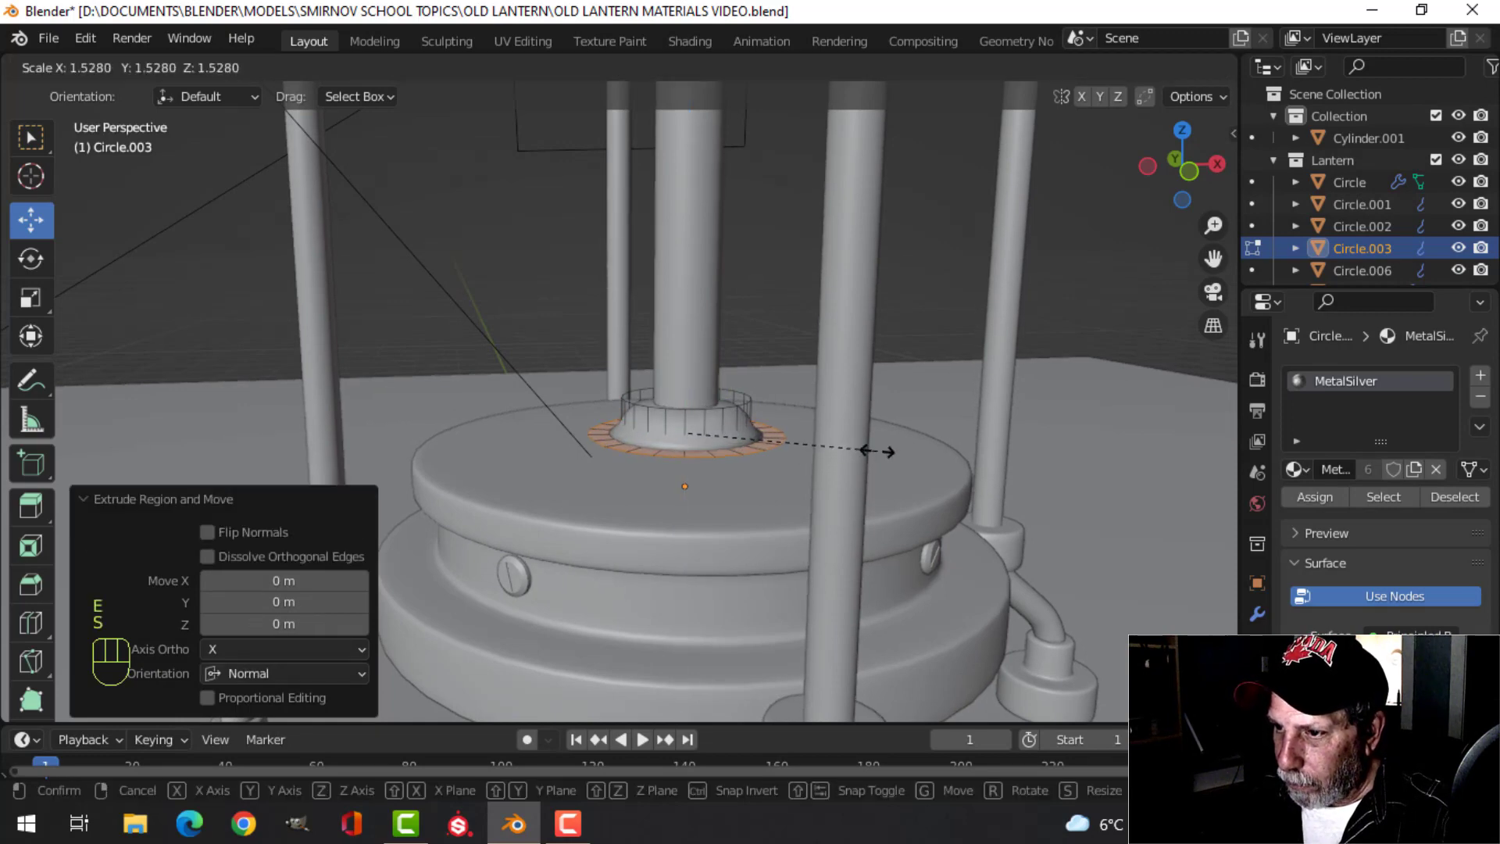
left_click(879, 453)
middle_click_drag(802, 439, 803, 396, "shift")
key("e")
left_click(801, 405)
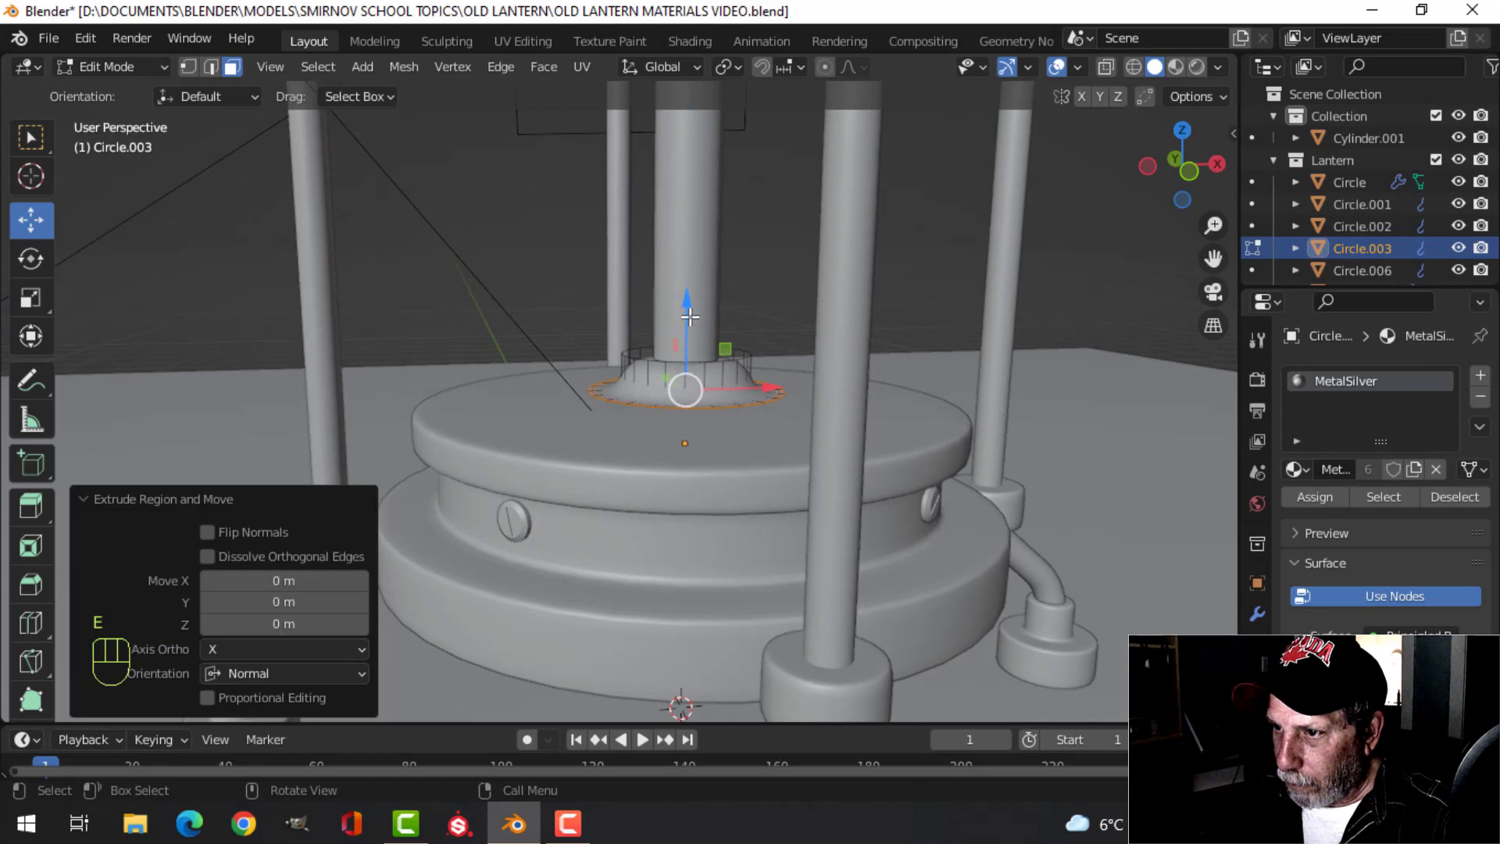
mouse_move(689, 317)
left_mouse_down()
mouse_move(689, 360)
mouse_move(707, 372)
mouse_move(687, 295)
left_mouse_up()
Delete the collar's bottom face and raise the whole collar about 0.139 m in Z
key("x")
left_click(670, 425)
key("a")
scroll(687, 296, "up", 2)
Add loop cuts near the top edges of the collar's lower and upper tiers, at factors 0.630 and 0.866
key("ctrl+r")
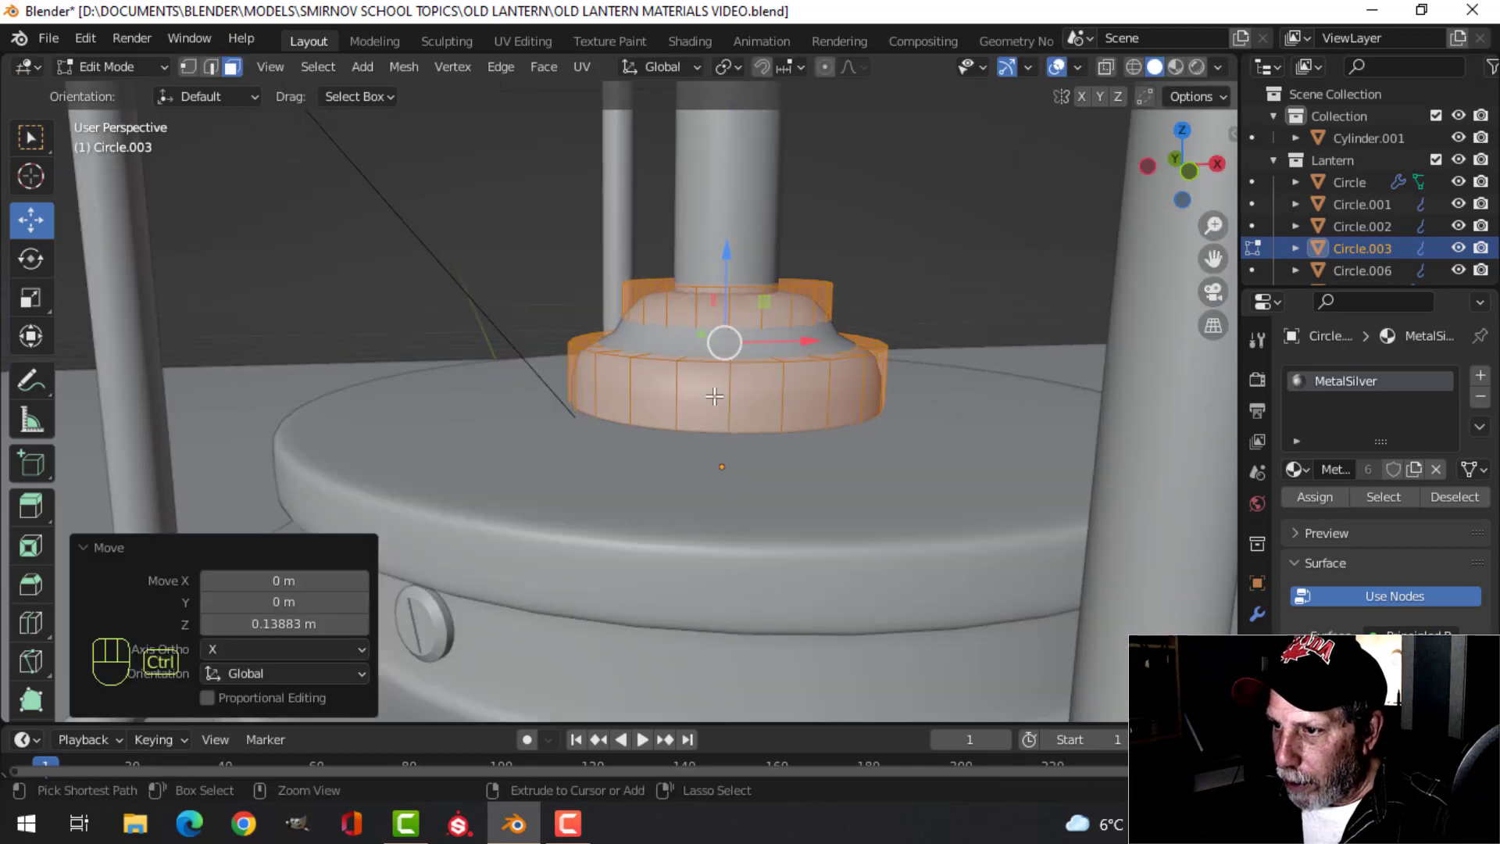
left_click(716, 377)
left_click(716, 372)
key("ctrl+r")
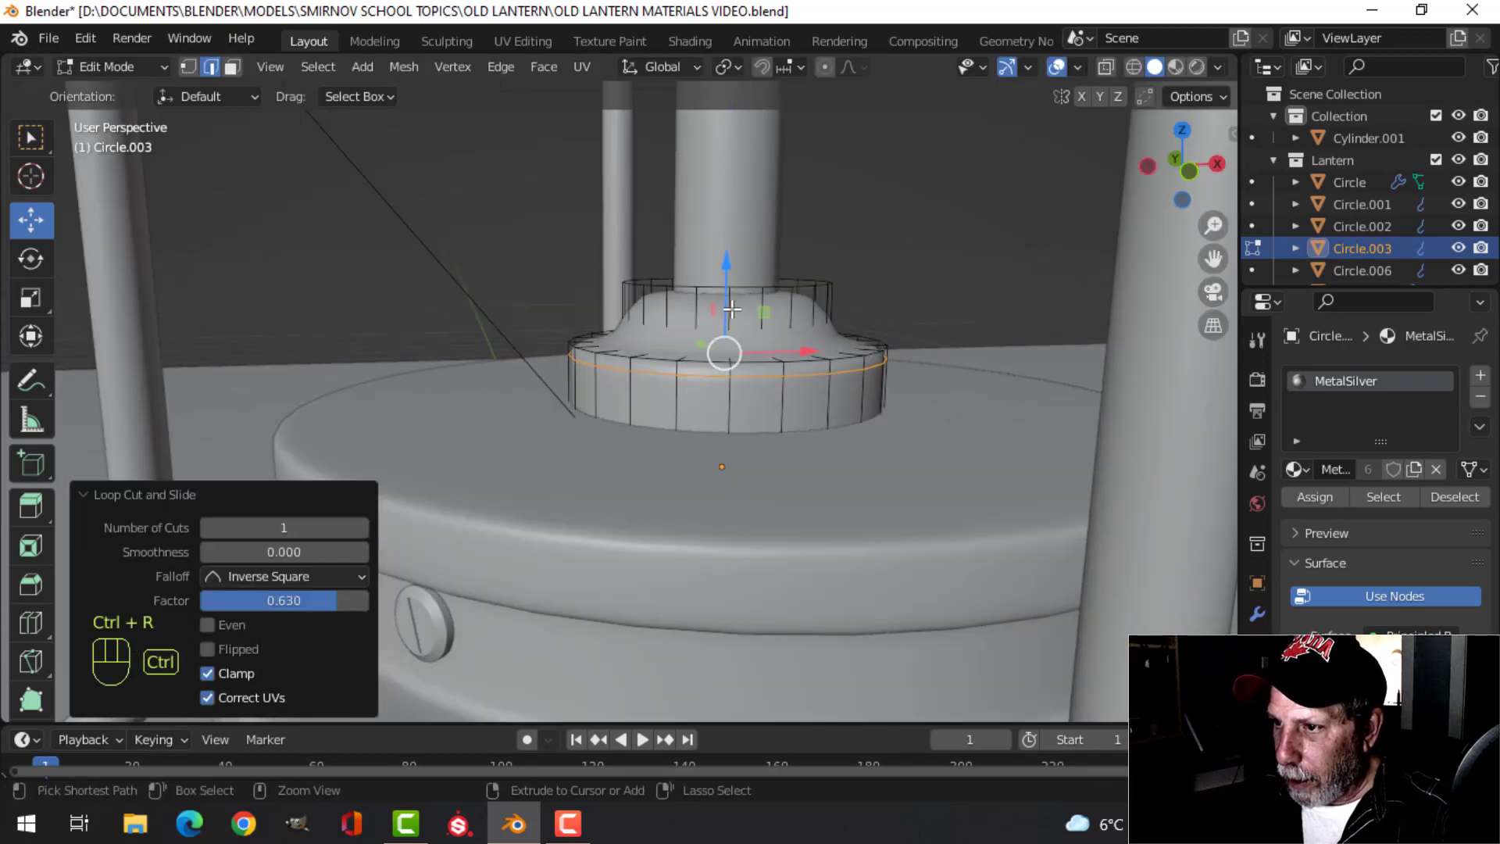
left_click(723, 309)
left_click(723, 291)
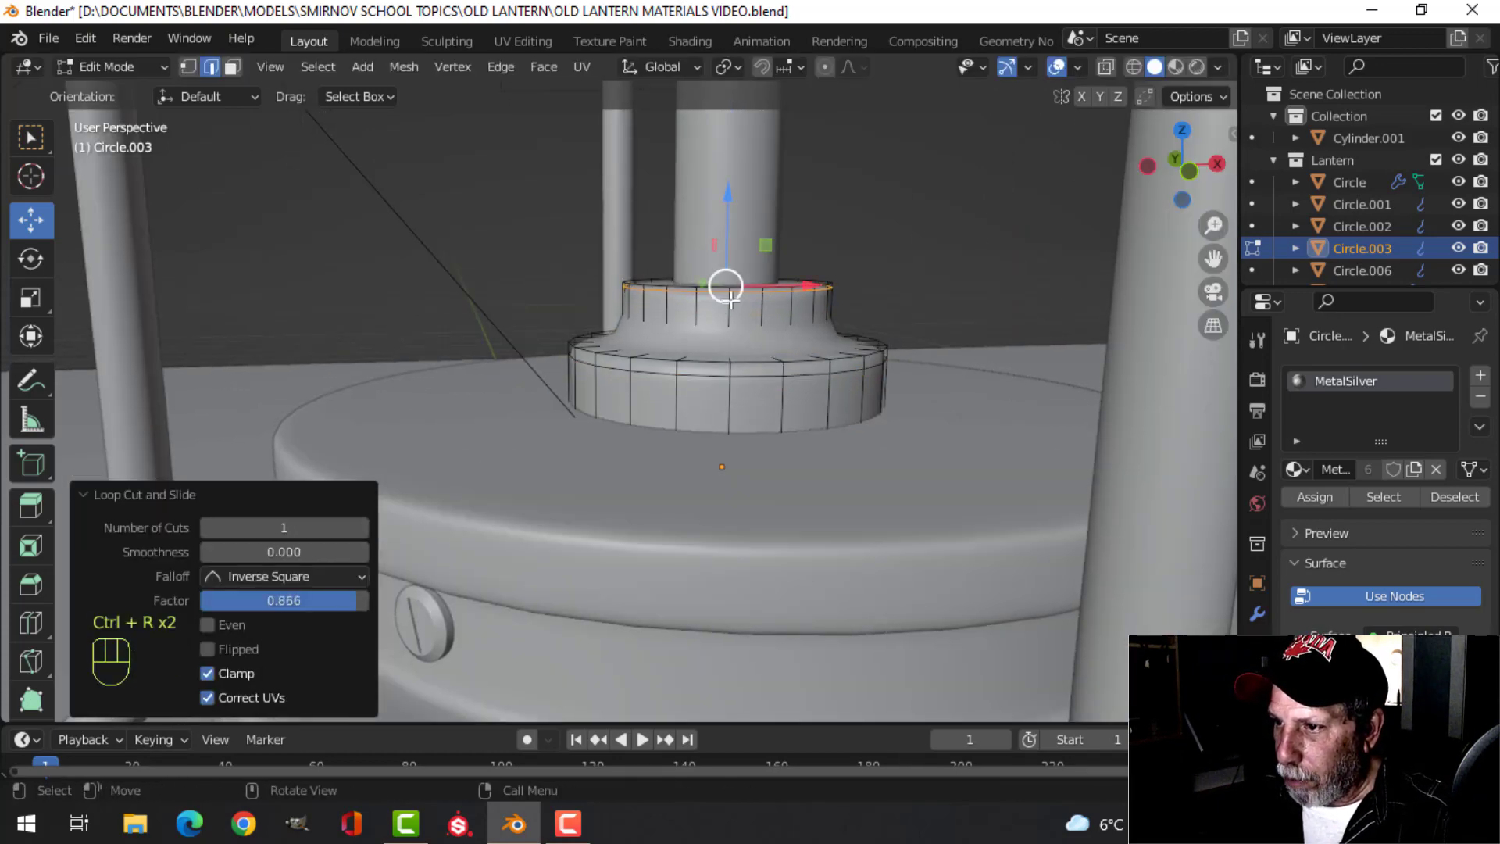
Add loop cuts on both sides of the inner corner between the collar's tiers, at factors -0.652 and 0.829
key("ctrl+r")
left_click(724, 289)
left_click(729, 332)
middle_click_drag(729, 332, 789, 468)
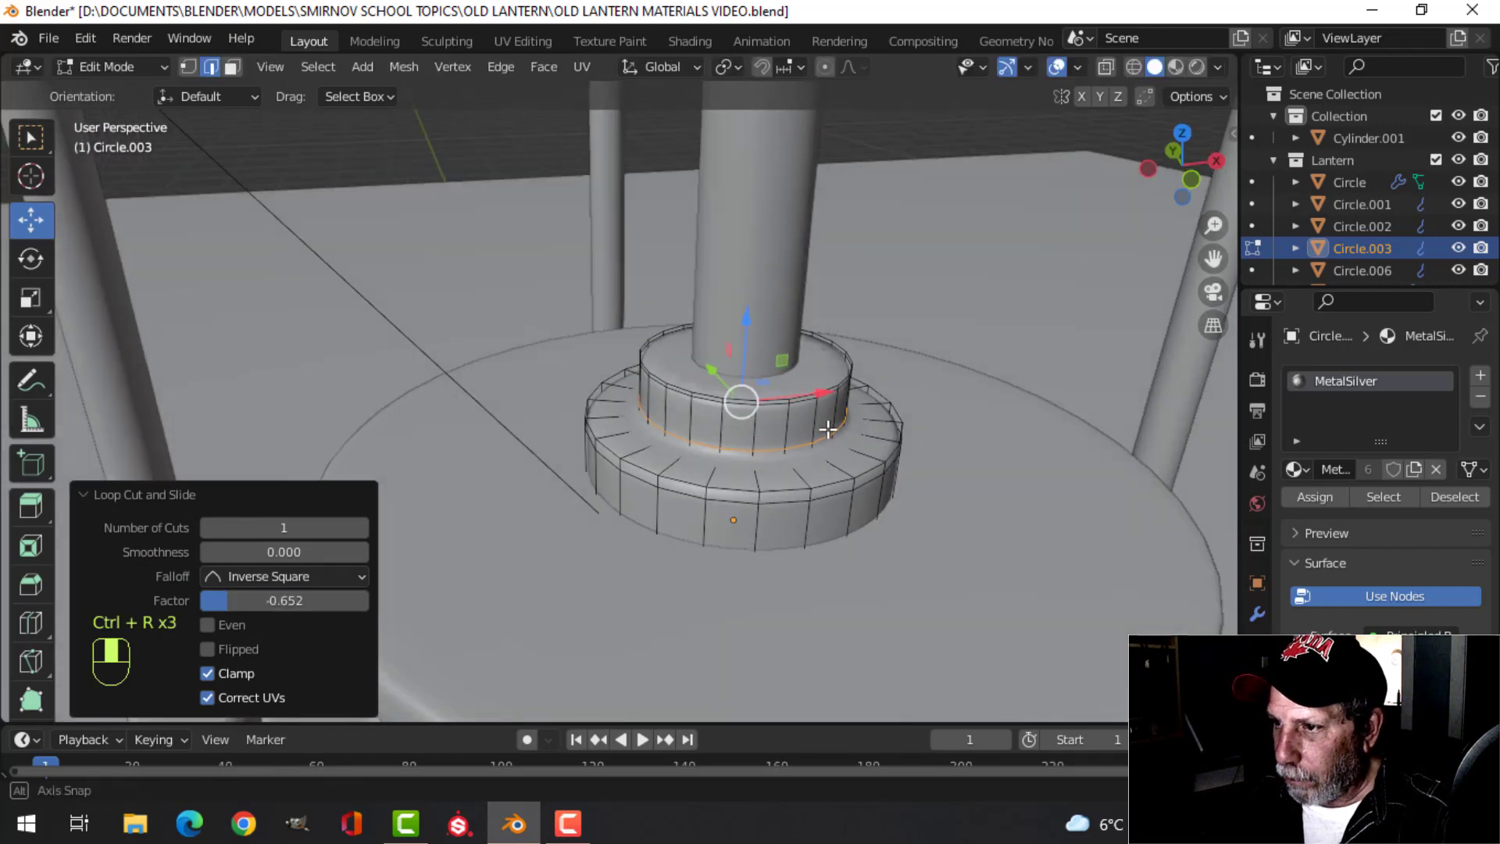
key("ctrl+r")
left_click(789, 475)
left_click(783, 462)
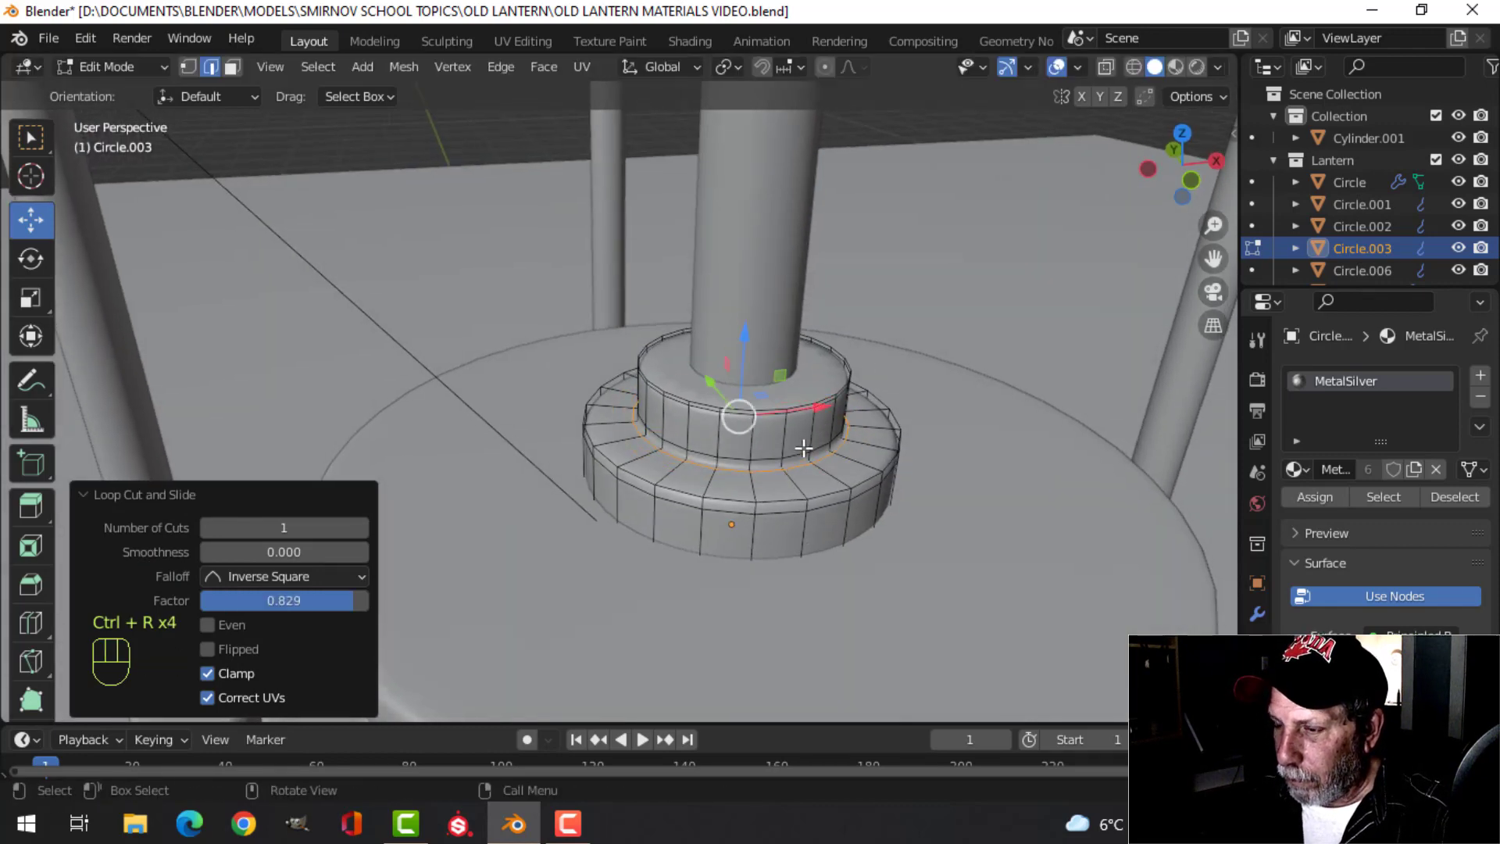
Inset the collar's top face by about 0.093 m
key("Tab")
key("Tab")
key("3")
left_click(817, 389)
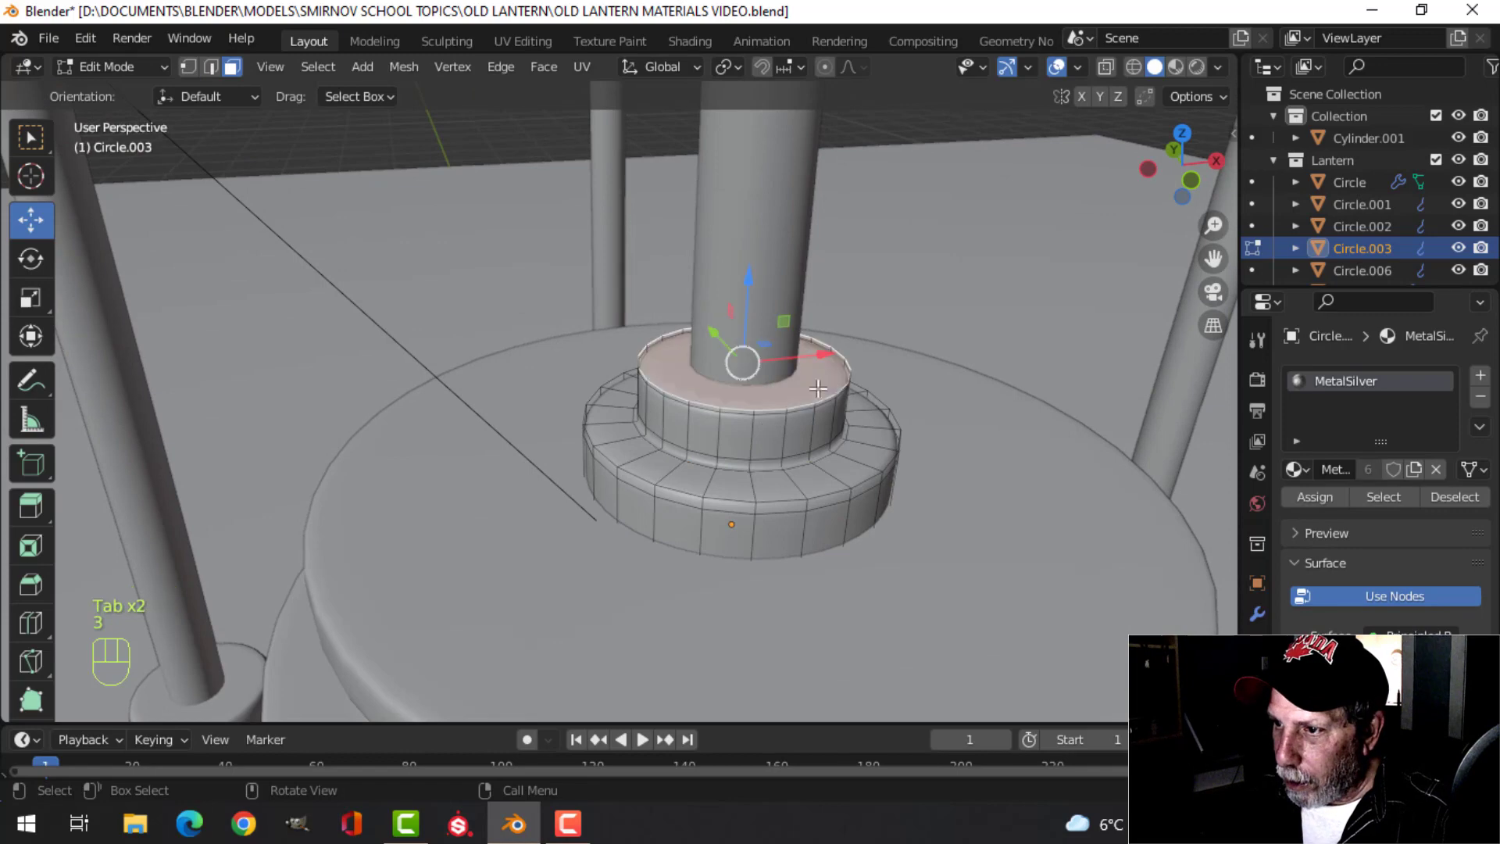
key("i")
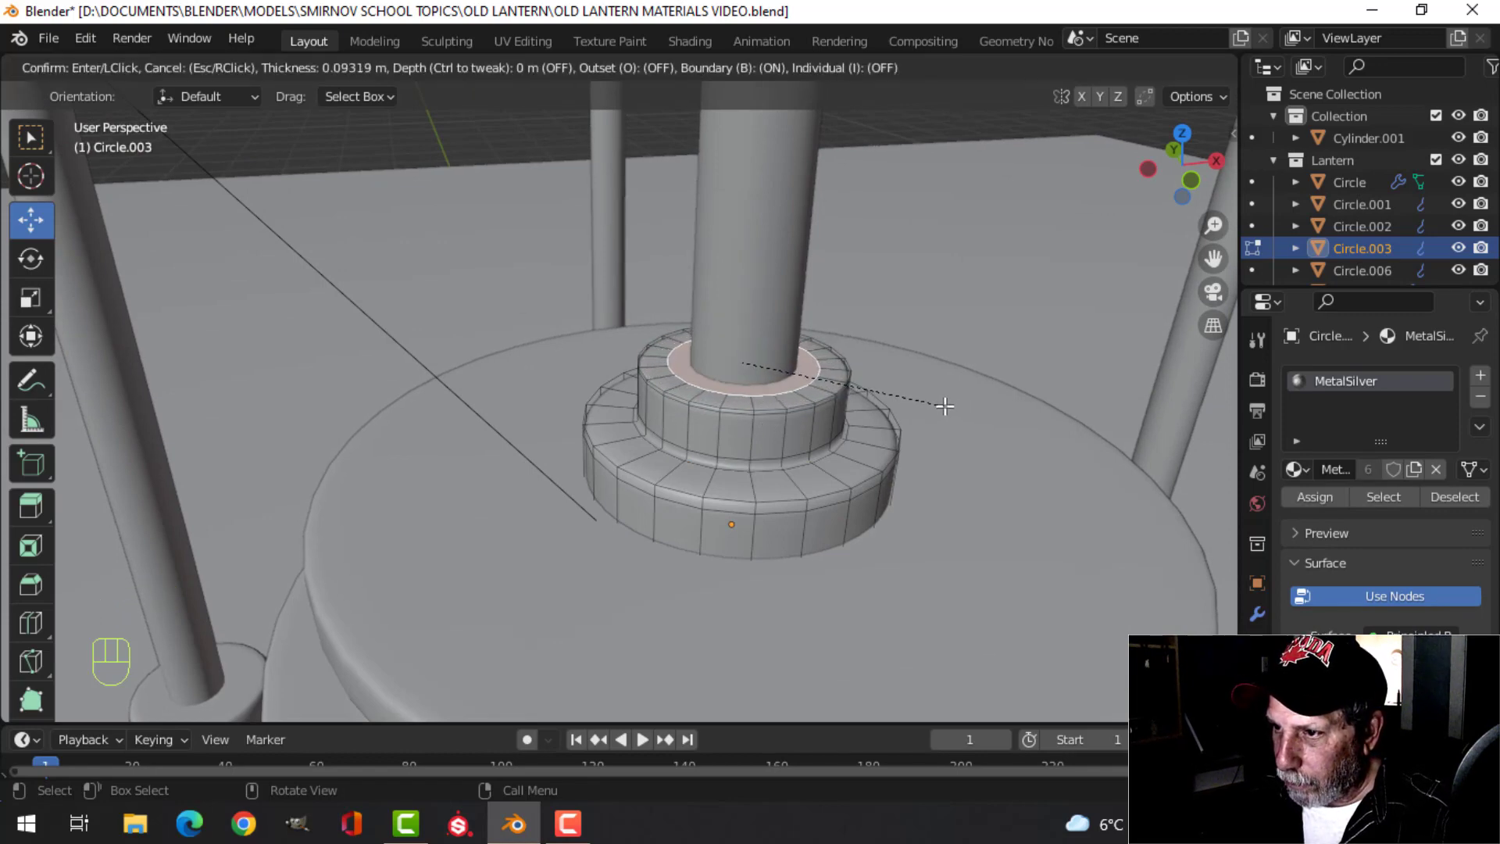
left_click(945, 405)
Extrude the inset top face of the collar, lower it inside the upper tier, and delete it to leave an open socket
key("e")
right_click(791, 367)
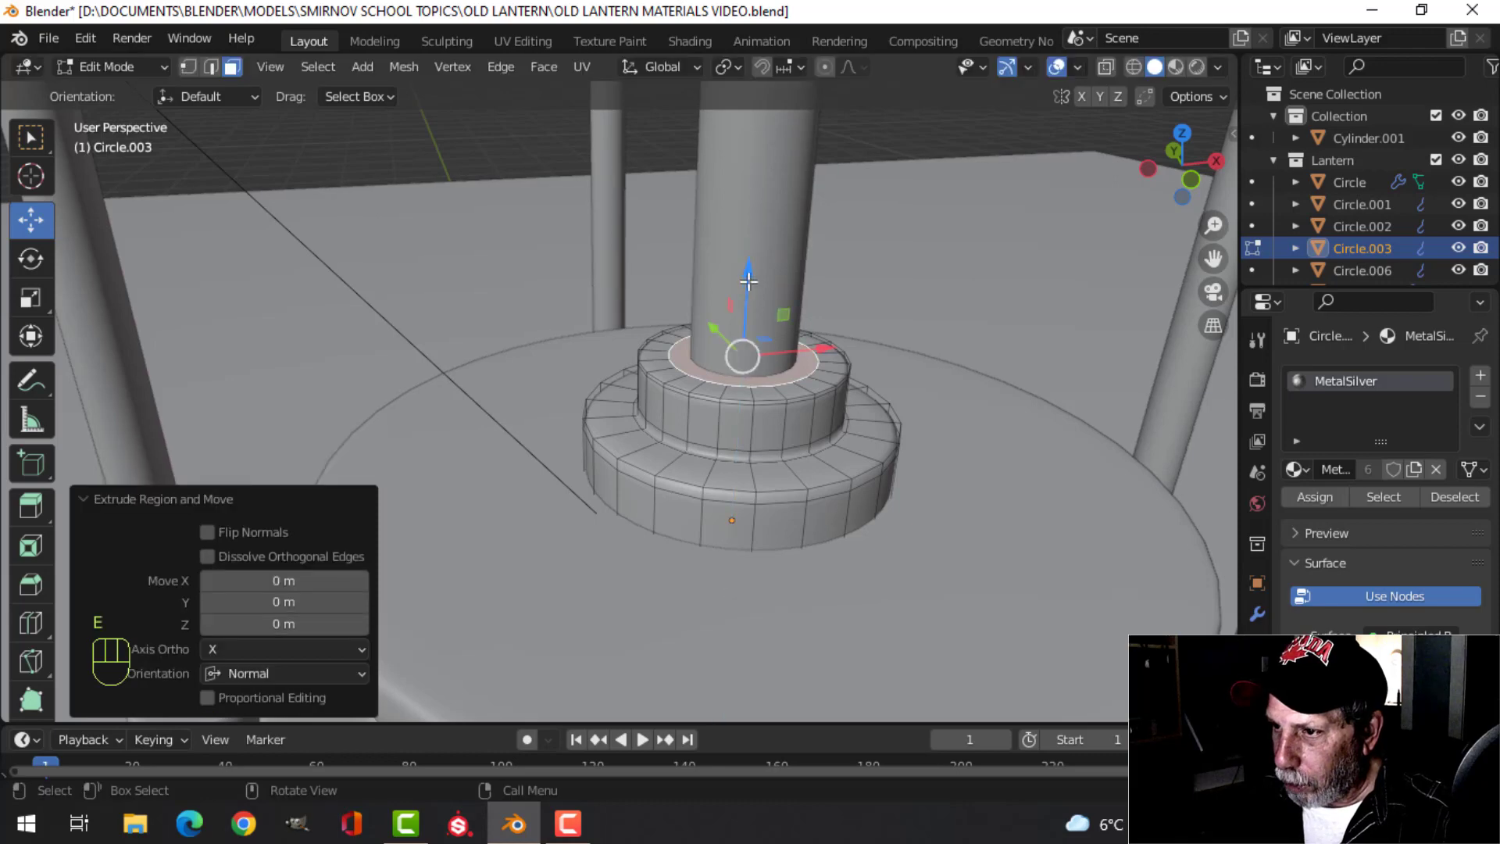
left_click_drag(748, 281, 751, 331)
key("x")
left_click(750, 330)
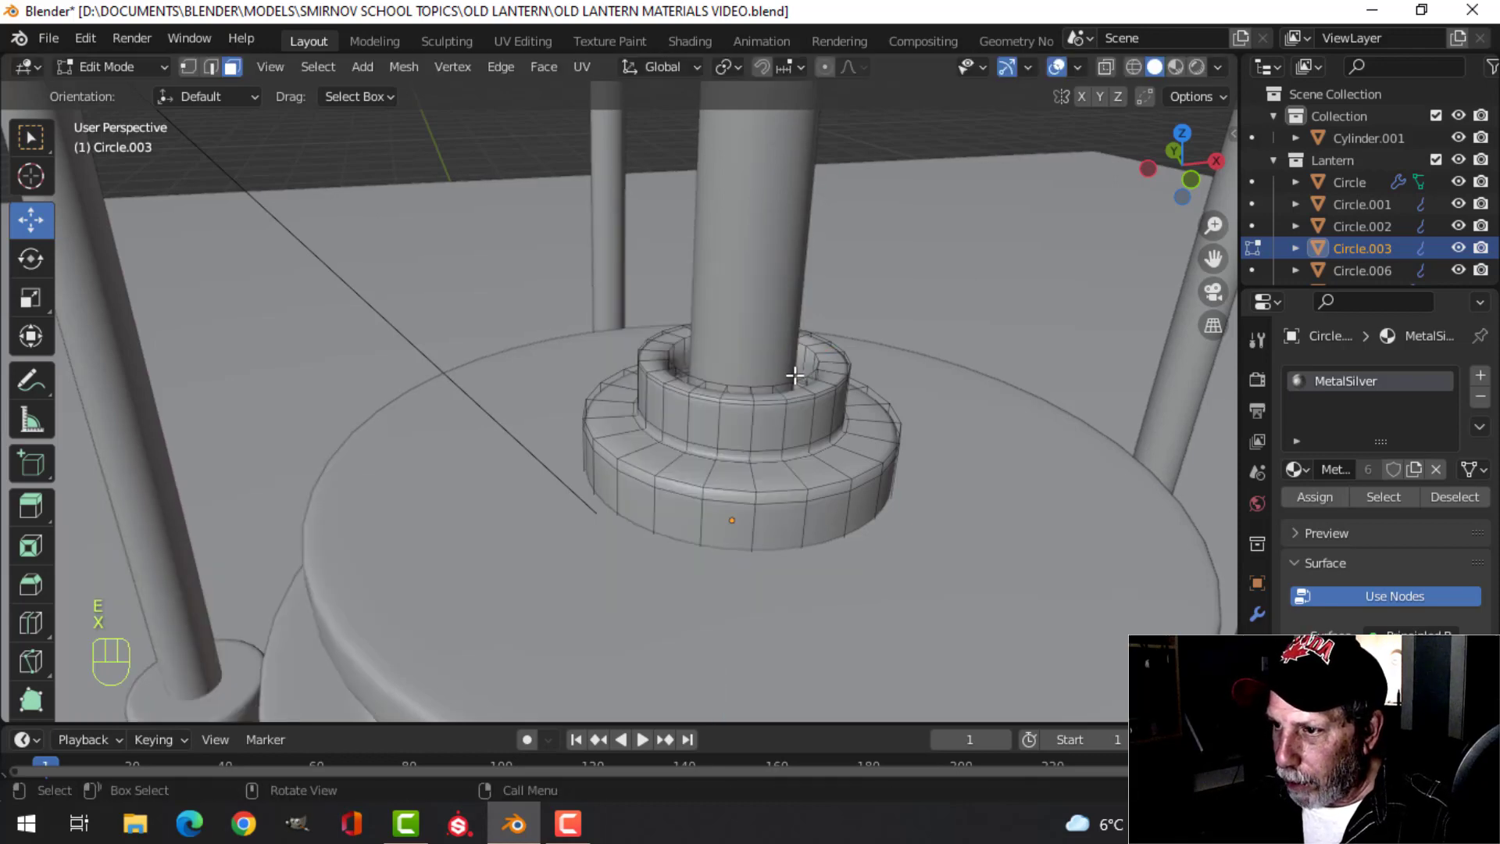
Add a loop cut on the socket's inner wall near the collar's top rim, at a factor of about 0.735, and finish editing the collar
key("ctrl+r")
left_click(794, 378)
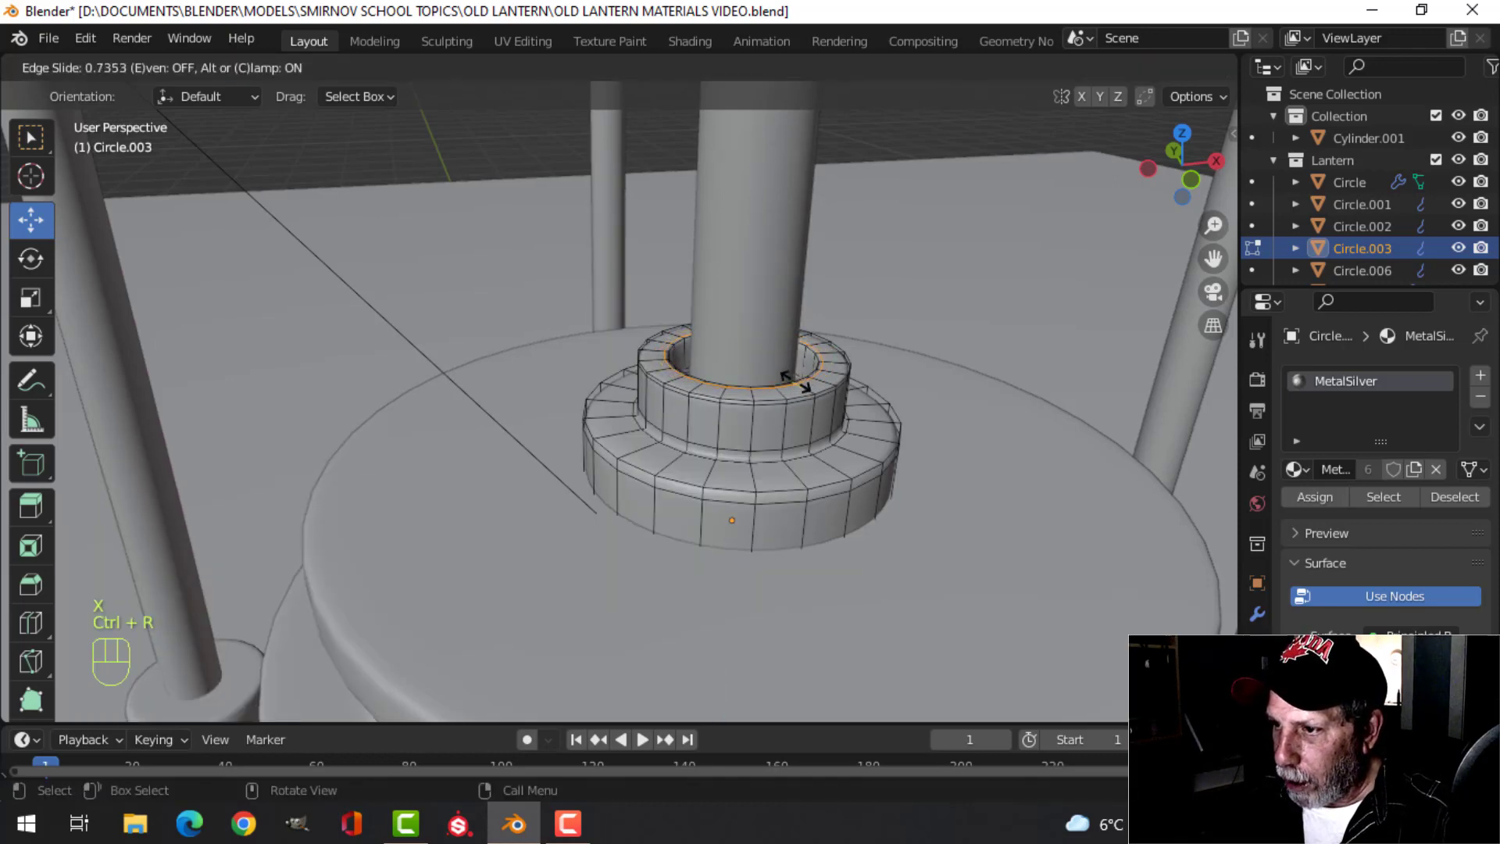
left_click(797, 382)
key("Tab")
scroll(817, 394, "down", 4)
key("alt+a")
Examine the stepped collar around the core in solid and material preview shading
middle_click_drag(775, 433, 791, 361)
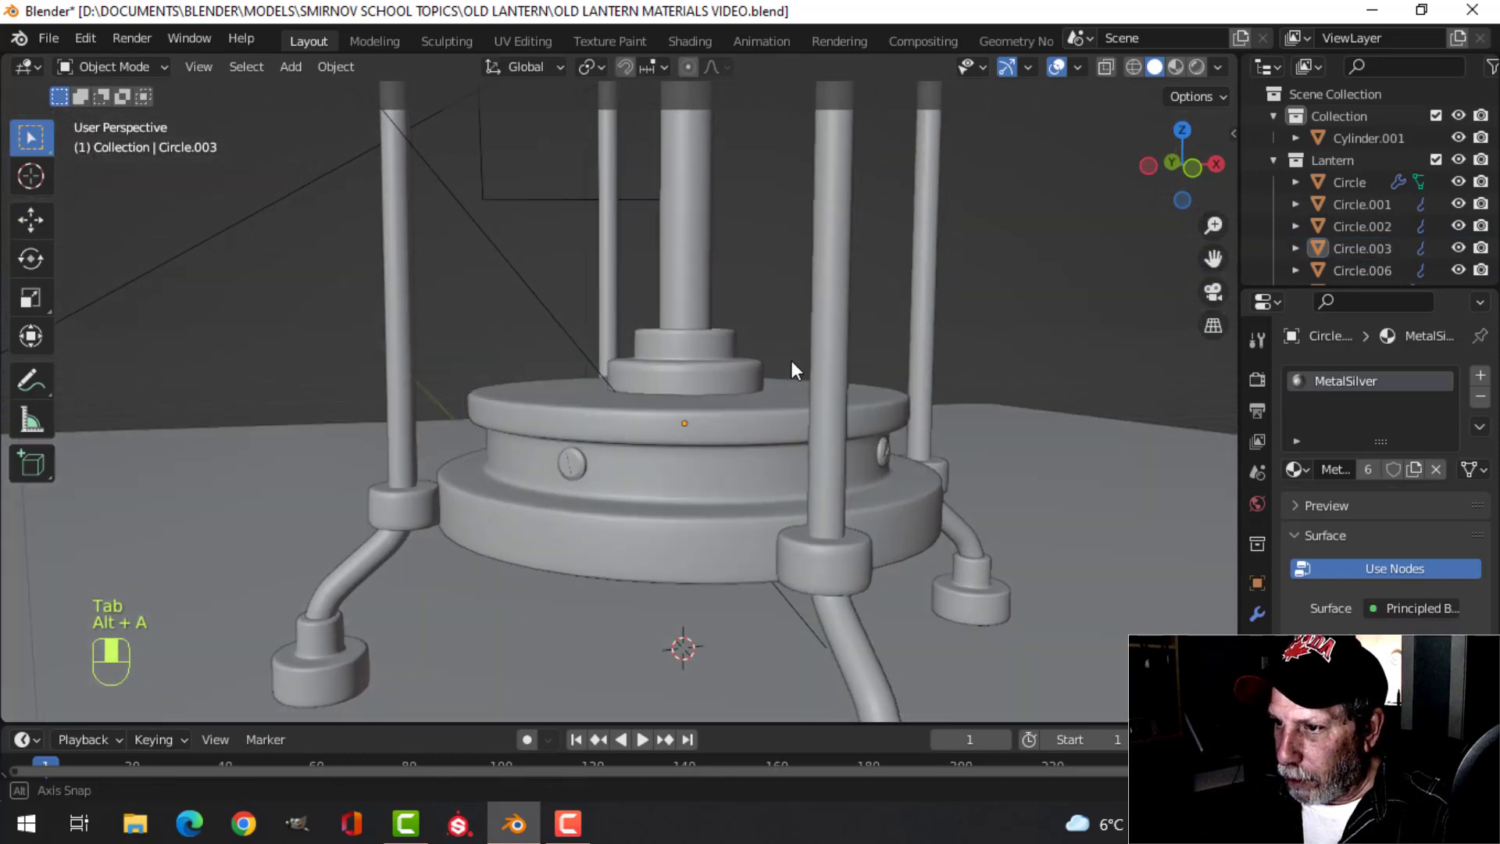
scroll(726, 369, "up", 3)
left_click(715, 371)
key("Tab")
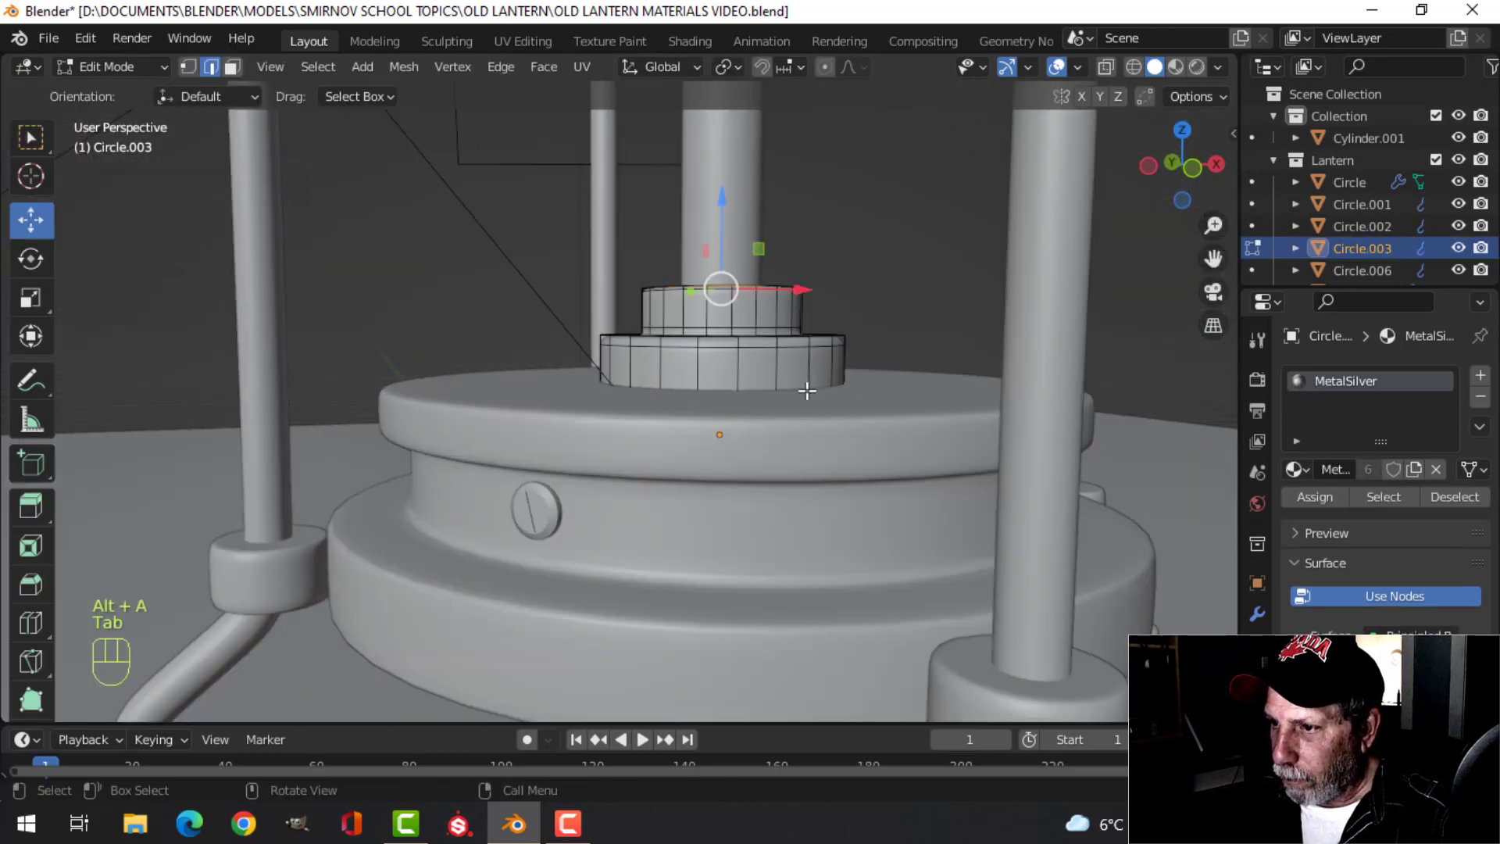
key("Tab")
middle_click_drag(841, 382, 867, 414)
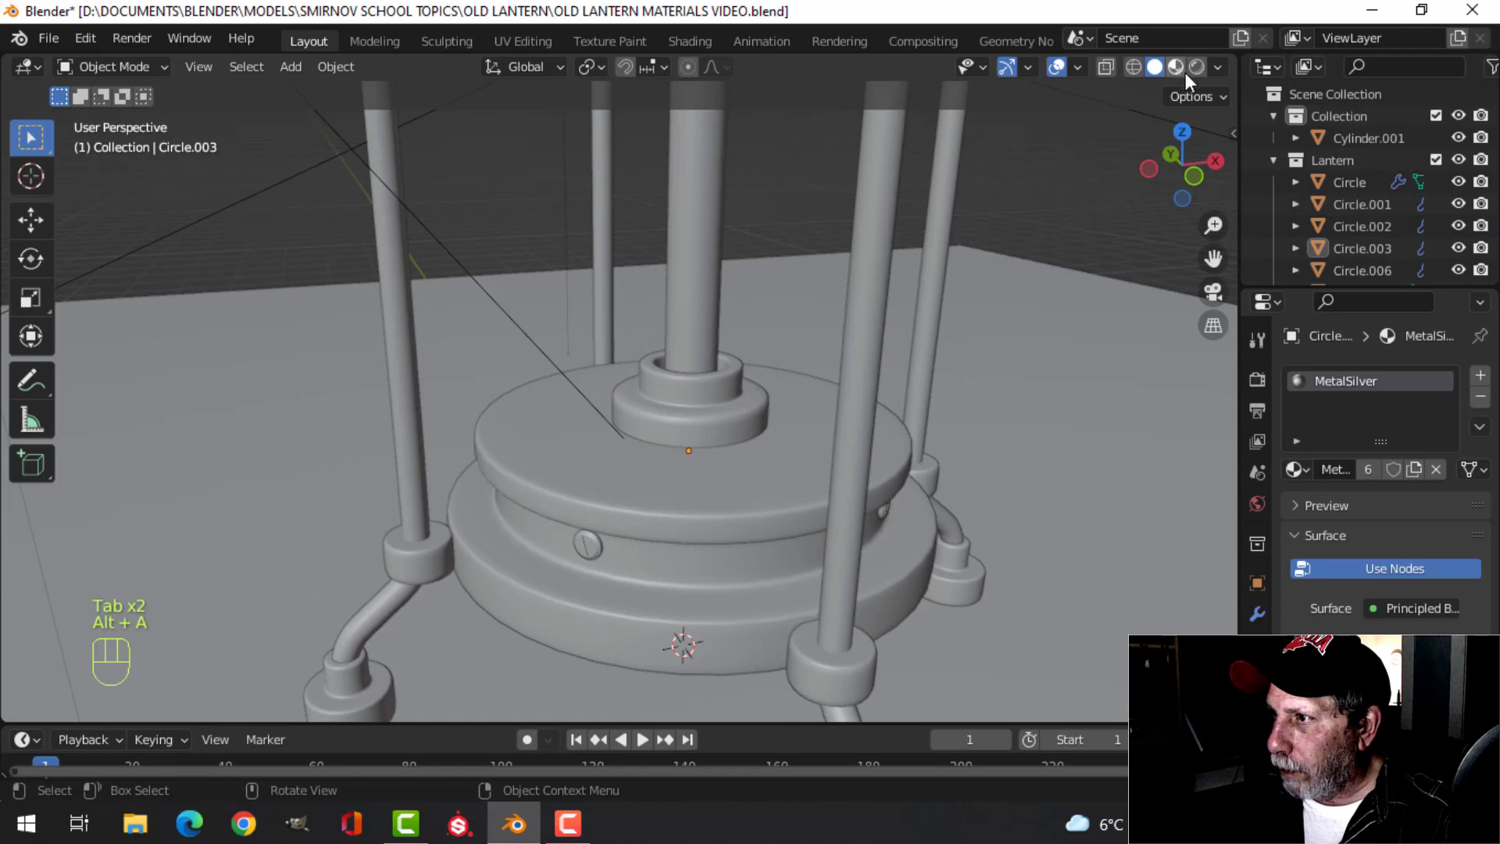
left_click(1176, 67)
middle_click_drag(698, 448, 753, 467)
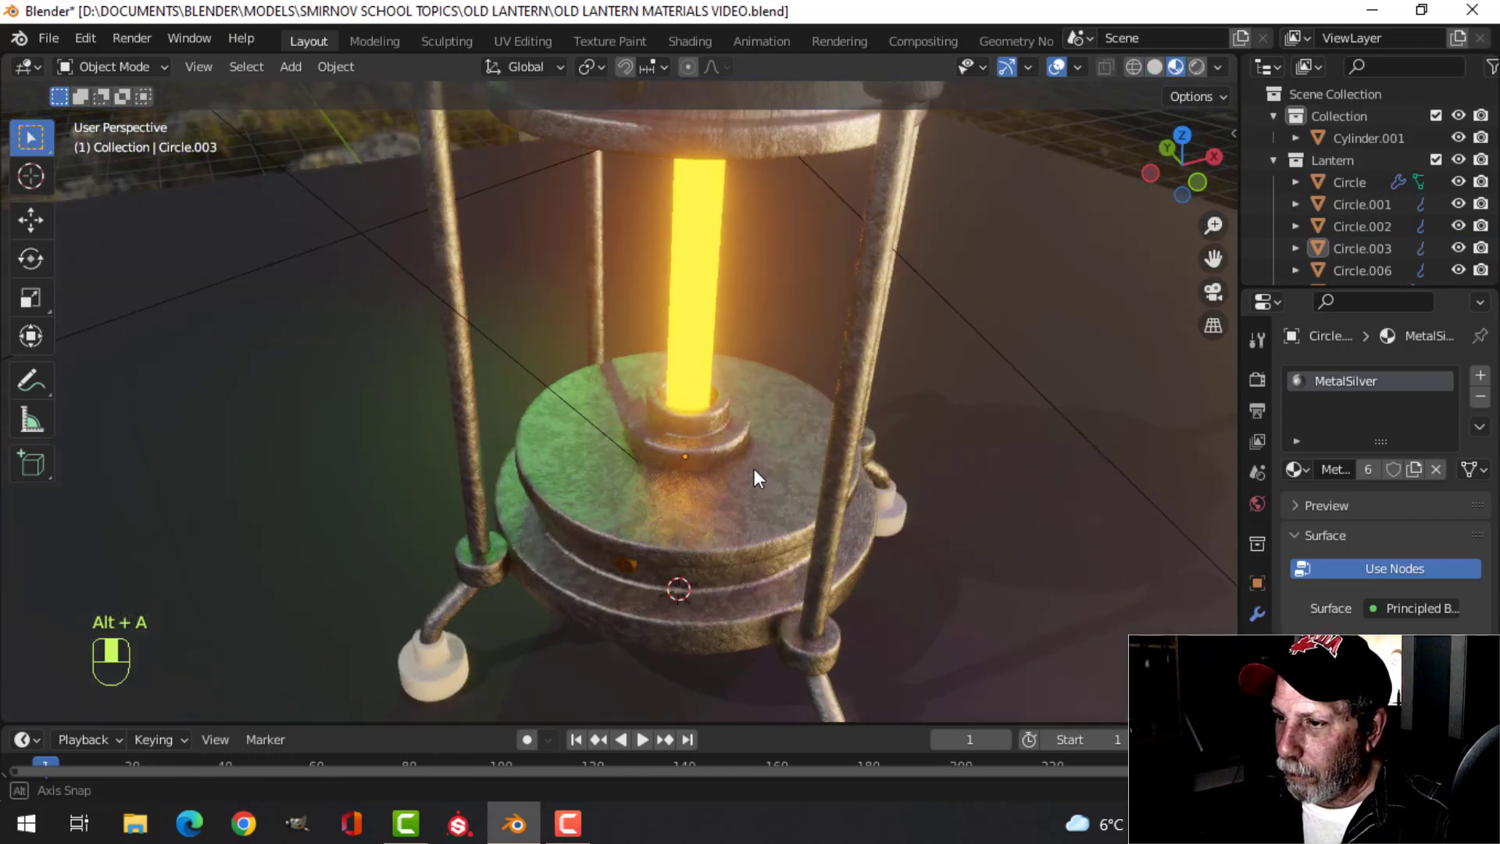
scroll(750, 467, "down", 4)
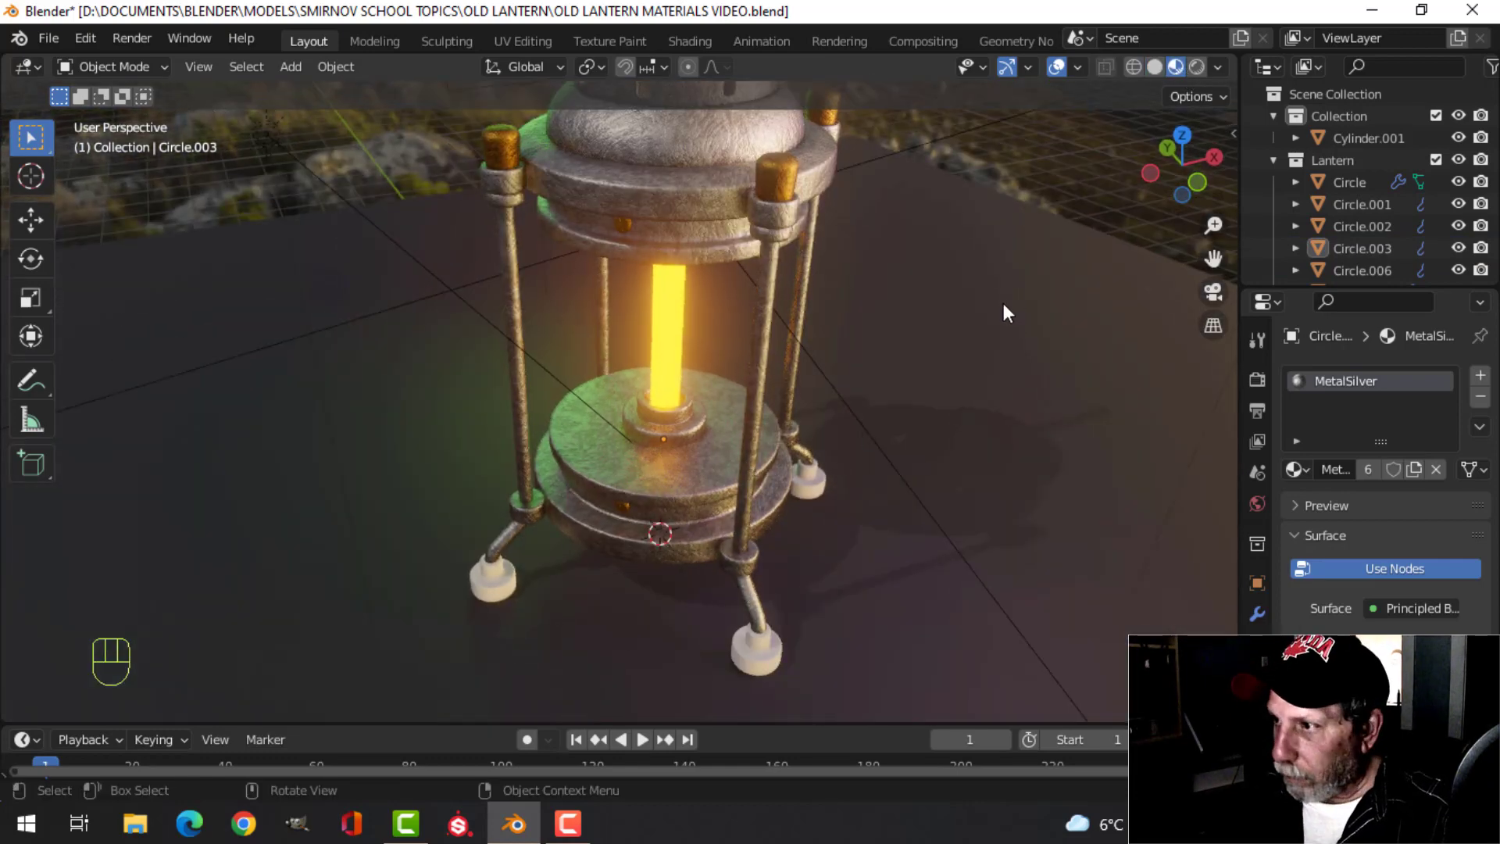
Return to solid shading, unhide the perforated sleeve around the core, and save the file
left_click(1155, 67)
key("alt+h")
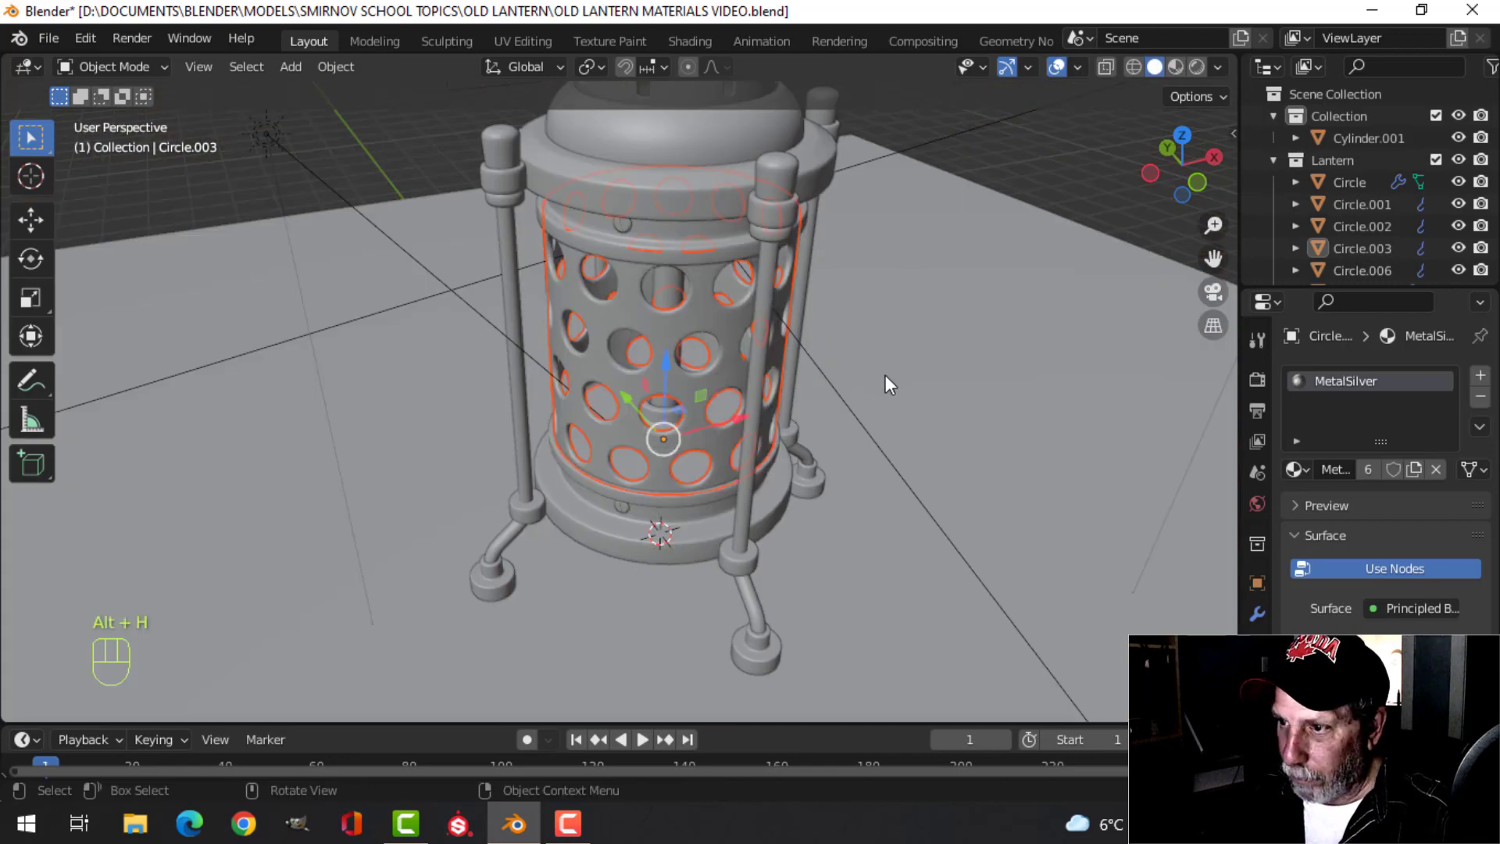
key("alt+a")
key("ctrl+s")
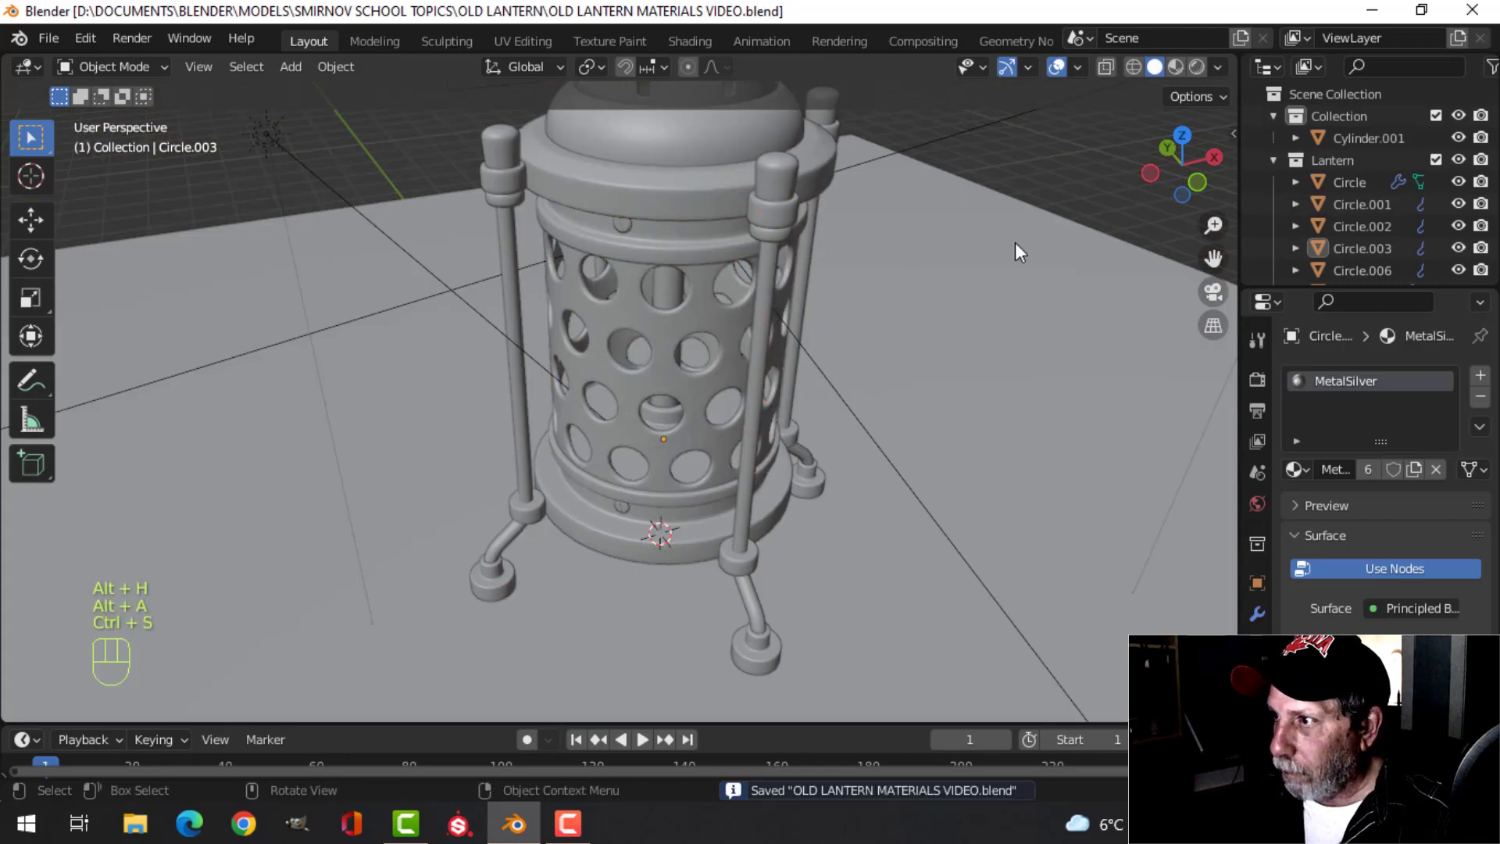
Examine the lantern's metal materials in material preview, from the perforated sleeve to the silver top housing and handle
left_click(1175, 67)
mouse_move(753, 447)
middle_mouse_down()
mouse_move(765, 364)
mouse_move(784, 358)
mouse_move(856, 397)
mouse_move(872, 388)
mouse_move(828, 404)
mouse_move(781, 397)
mouse_move(799, 460)
mouse_move(771, 419)
middle_mouse_up()
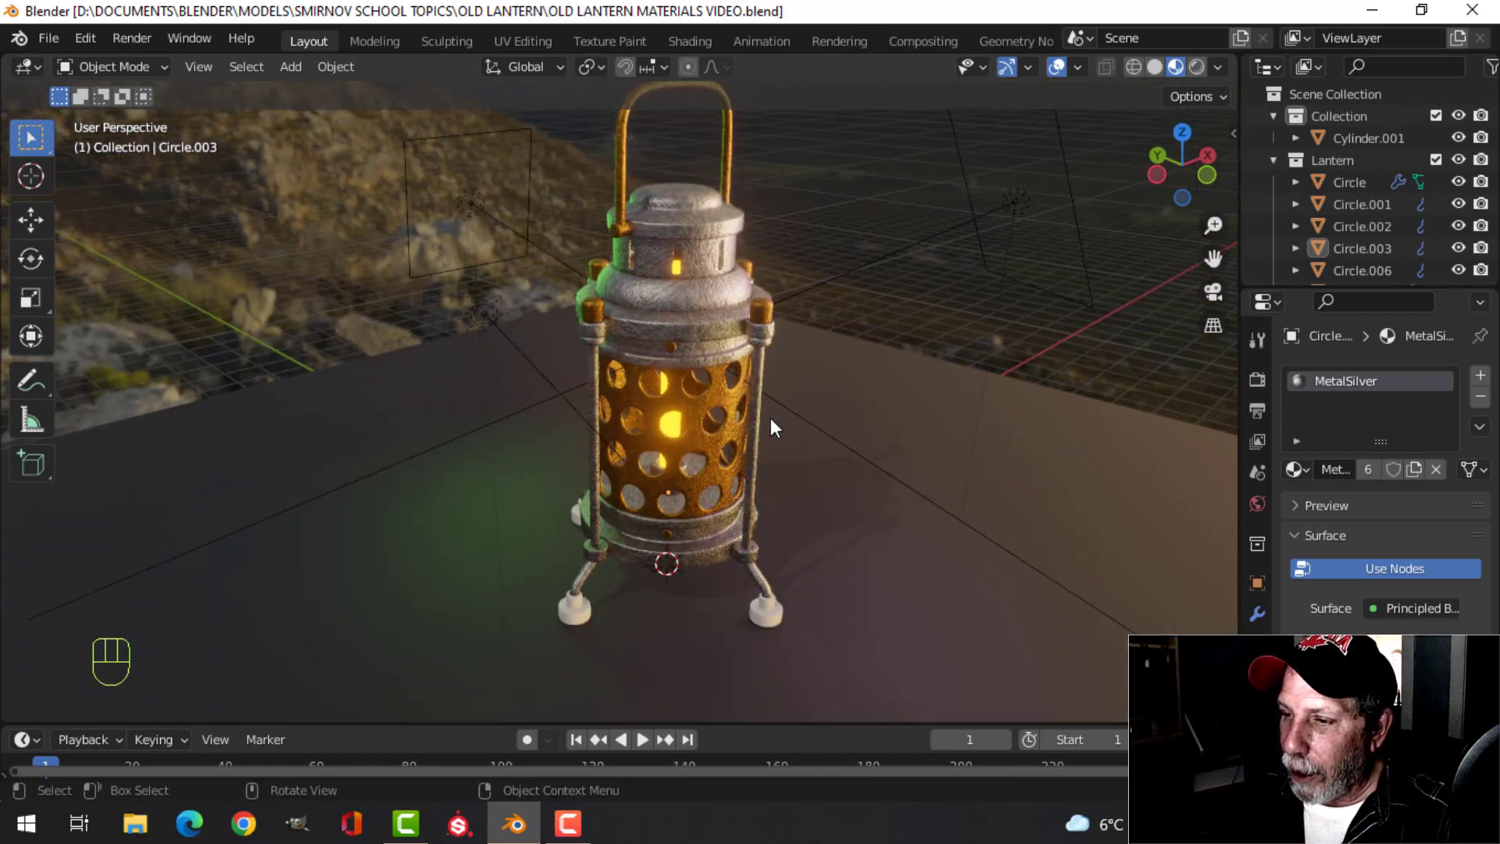
scroll(742, 410, "up", 2)
scroll(813, 411, "up", 3)
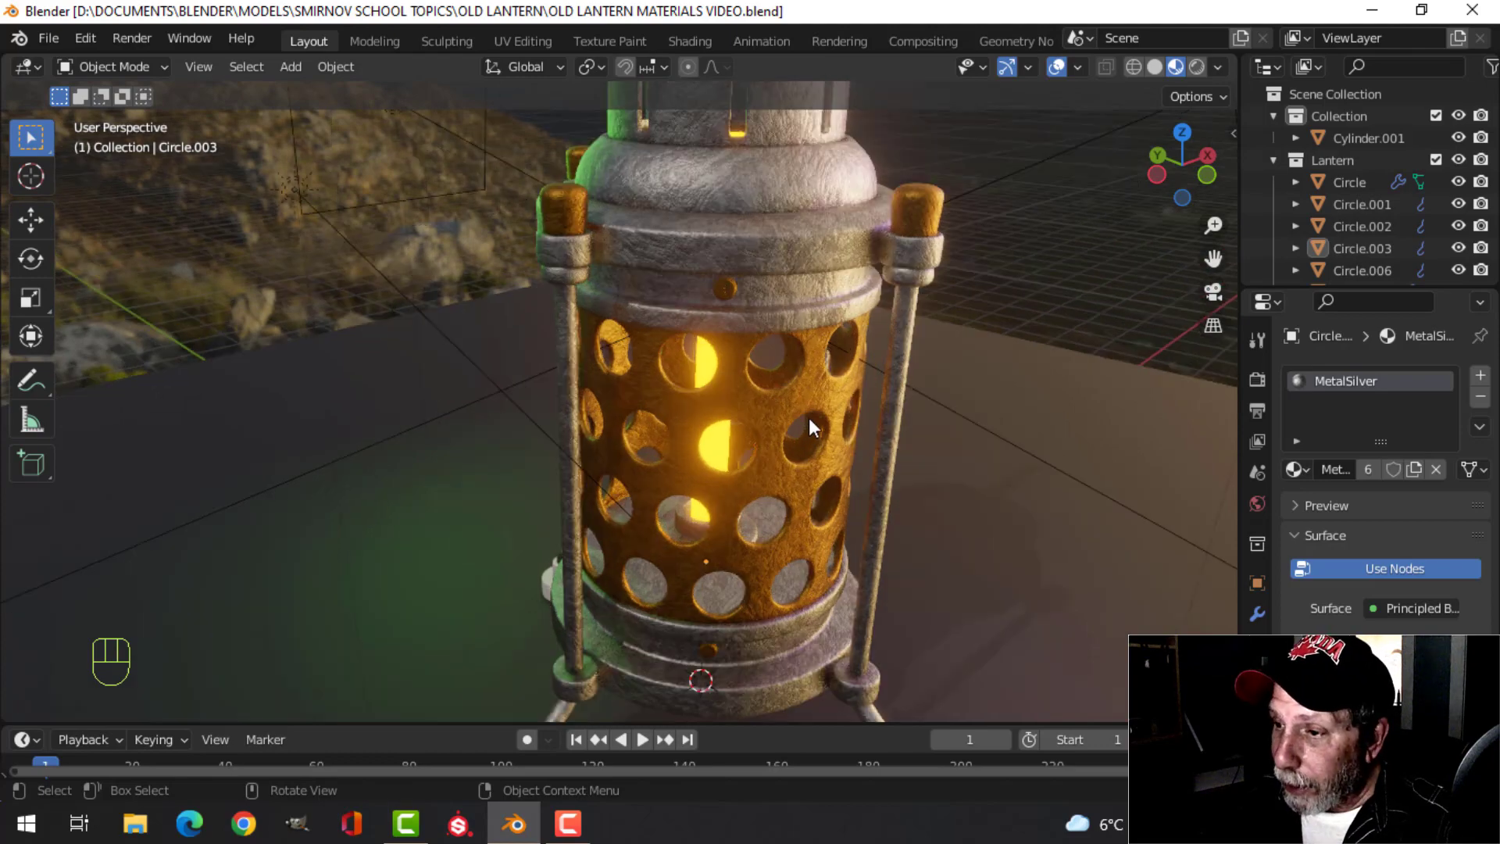
scroll(809, 417, "up", 1)
middle_click_drag(832, 412, 817, 467, "shift")
middle_click_drag(818, 409, 784, 403)
scroll(777, 397, "down", 2)
scroll(757, 392, "down", 2)
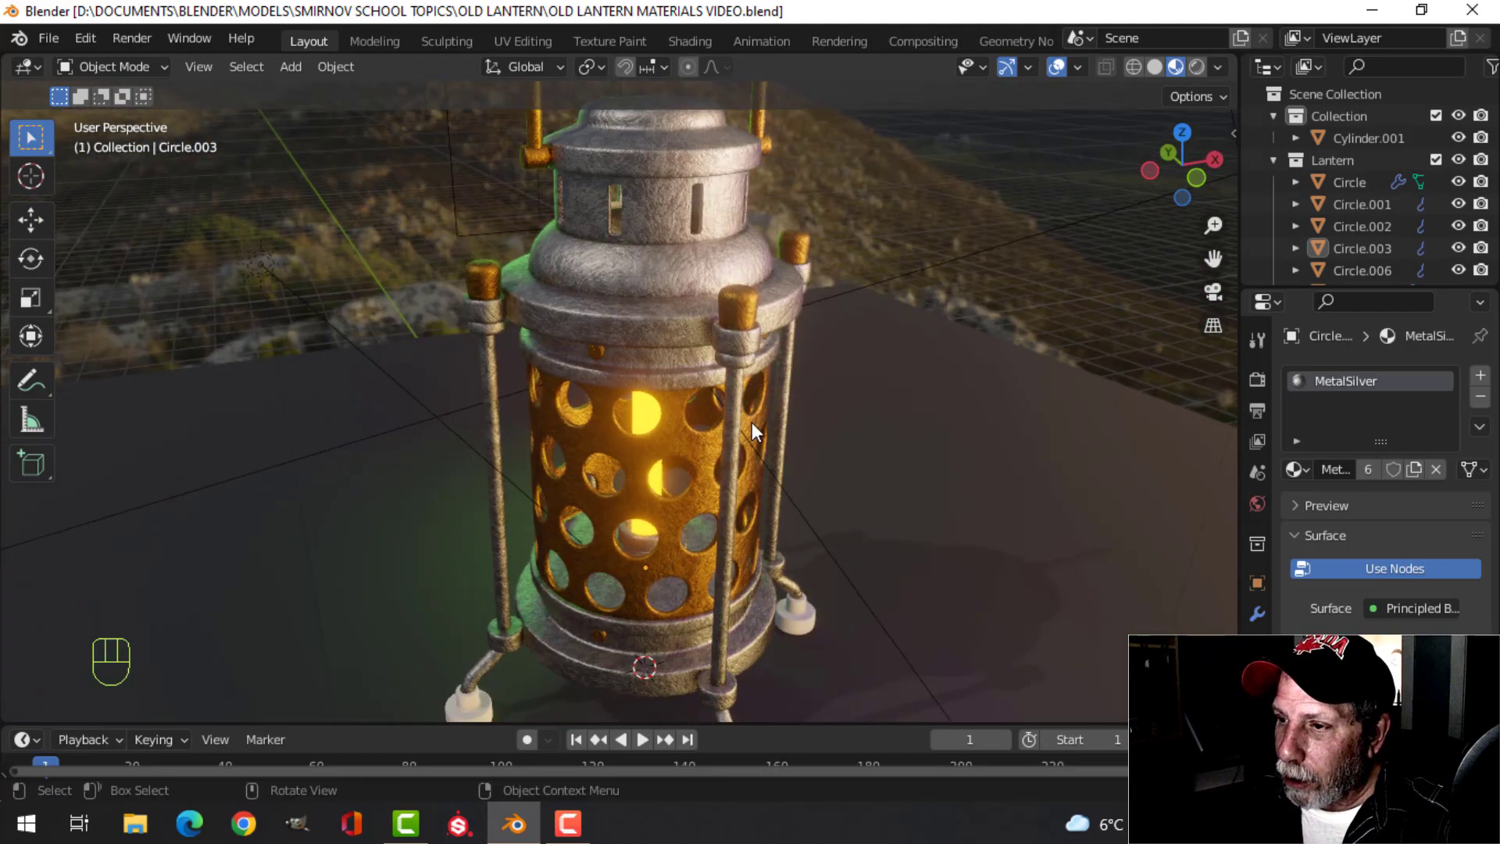
scroll(751, 422, "up", 2)
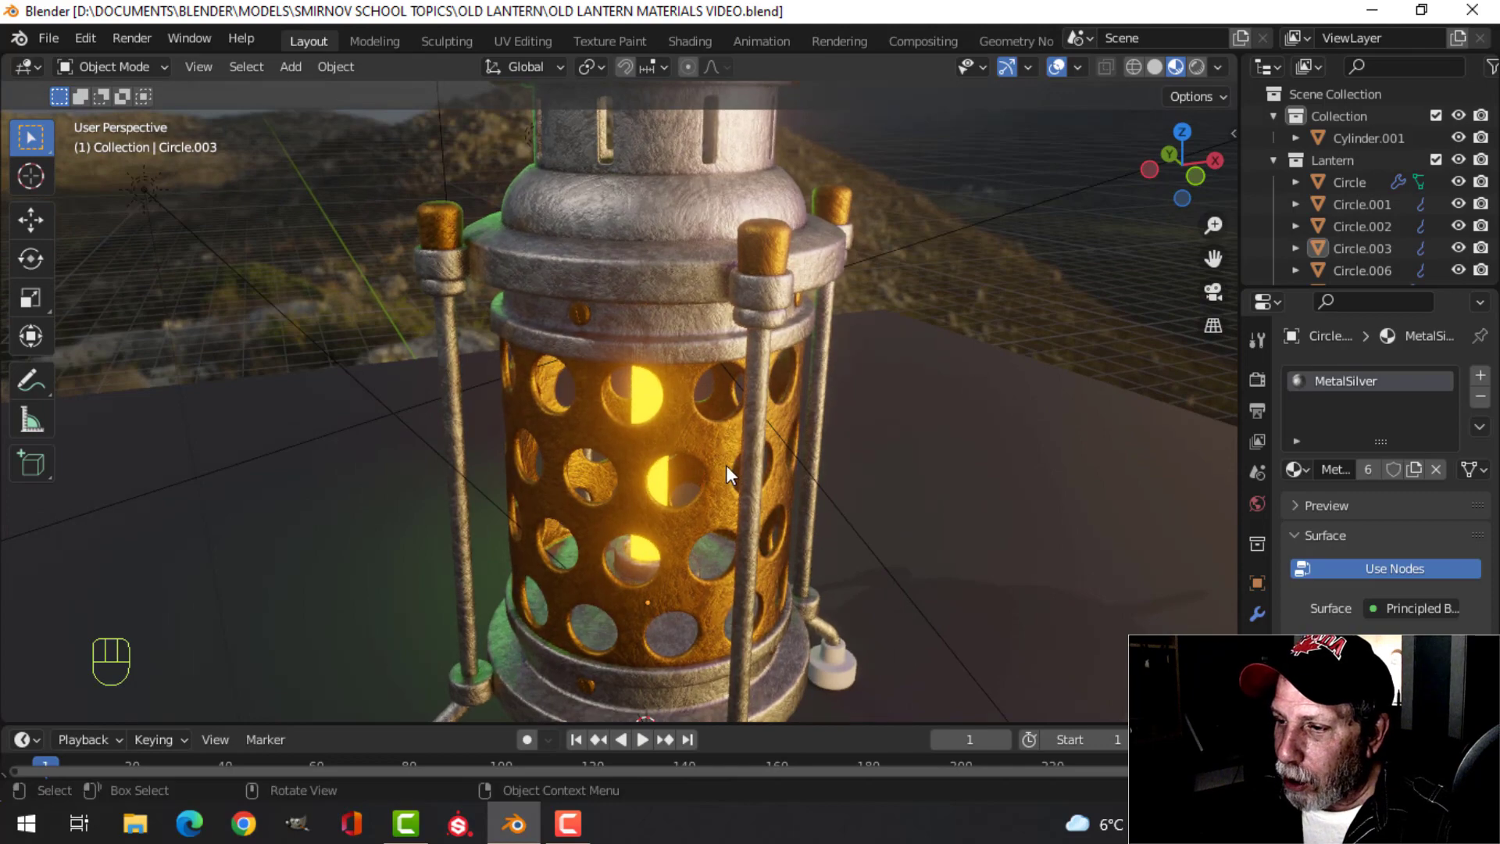
mouse_move(762, 411)
middle_mouse_down("shift")
mouse_move(773, 490)
mouse_move(757, 420)
middle_mouse_up("shift")
scroll(726, 434, "up", 2)
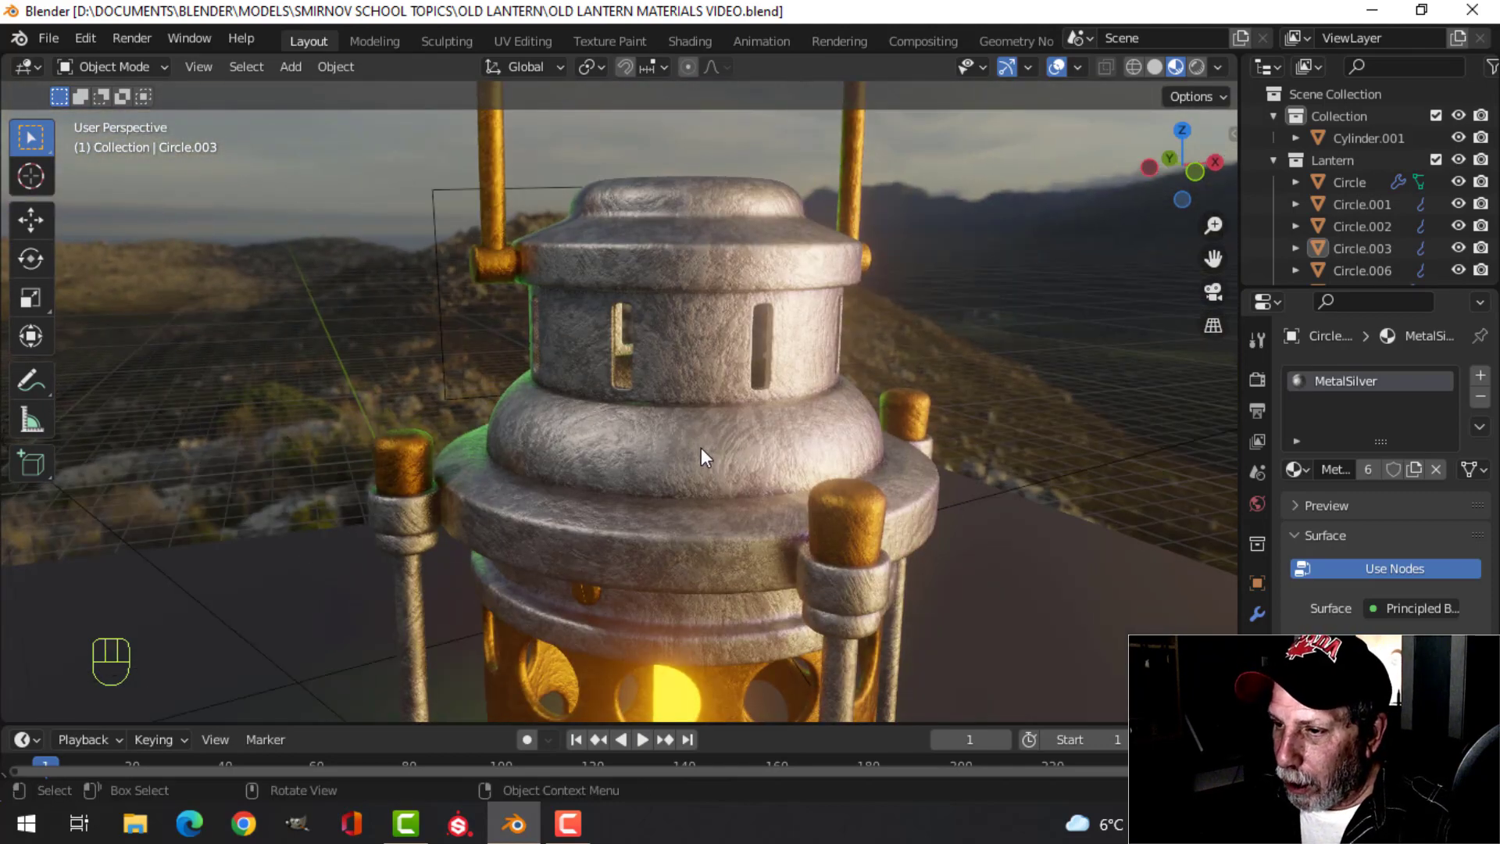
left_click(705, 449)
scroll(712, 472, "down", 2)
key("alt+a")
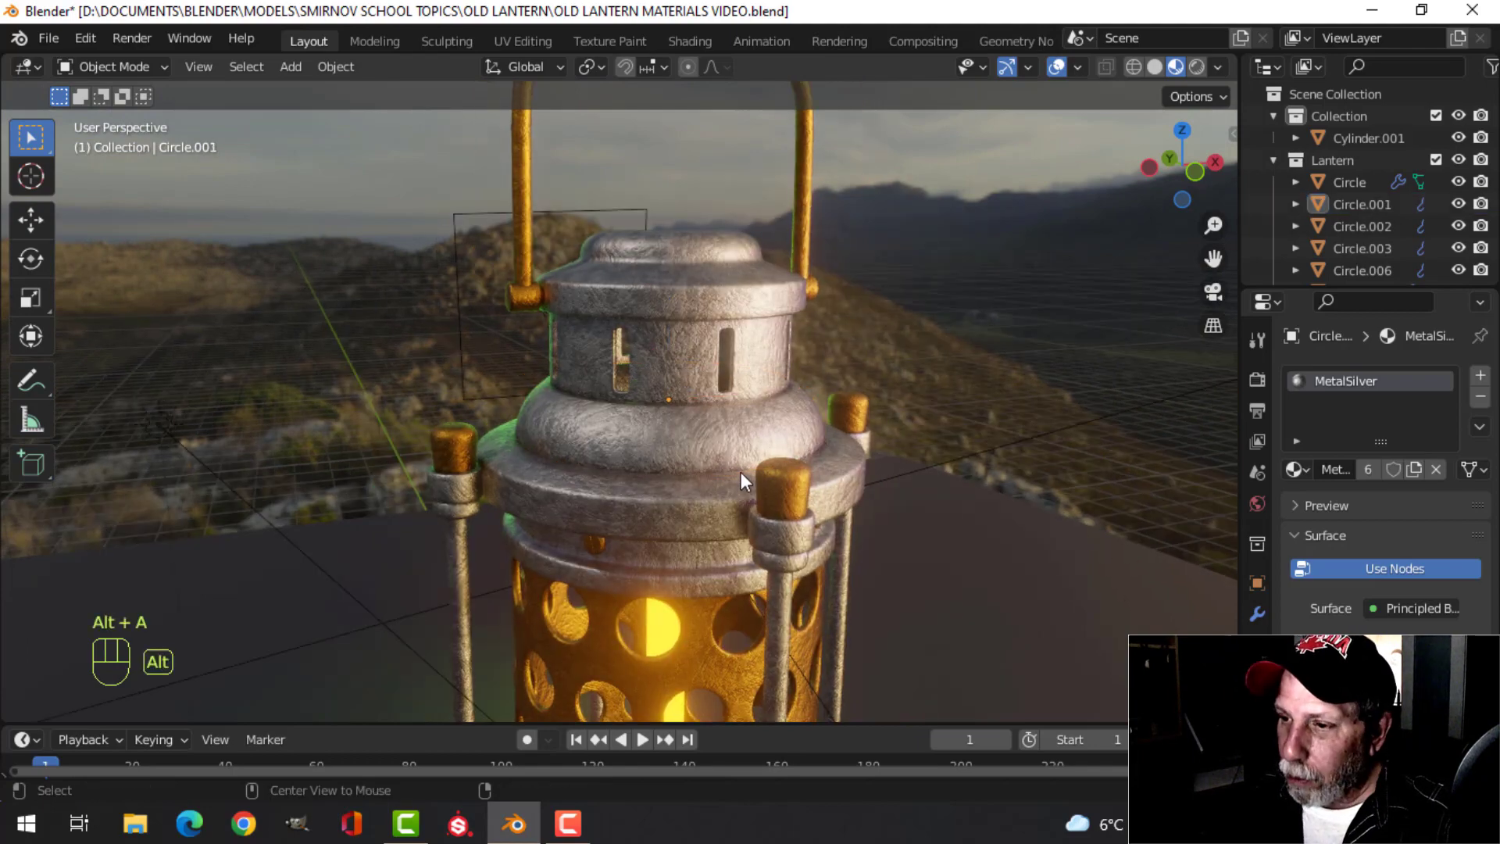
middle_click_drag(740, 472, 720, 456)
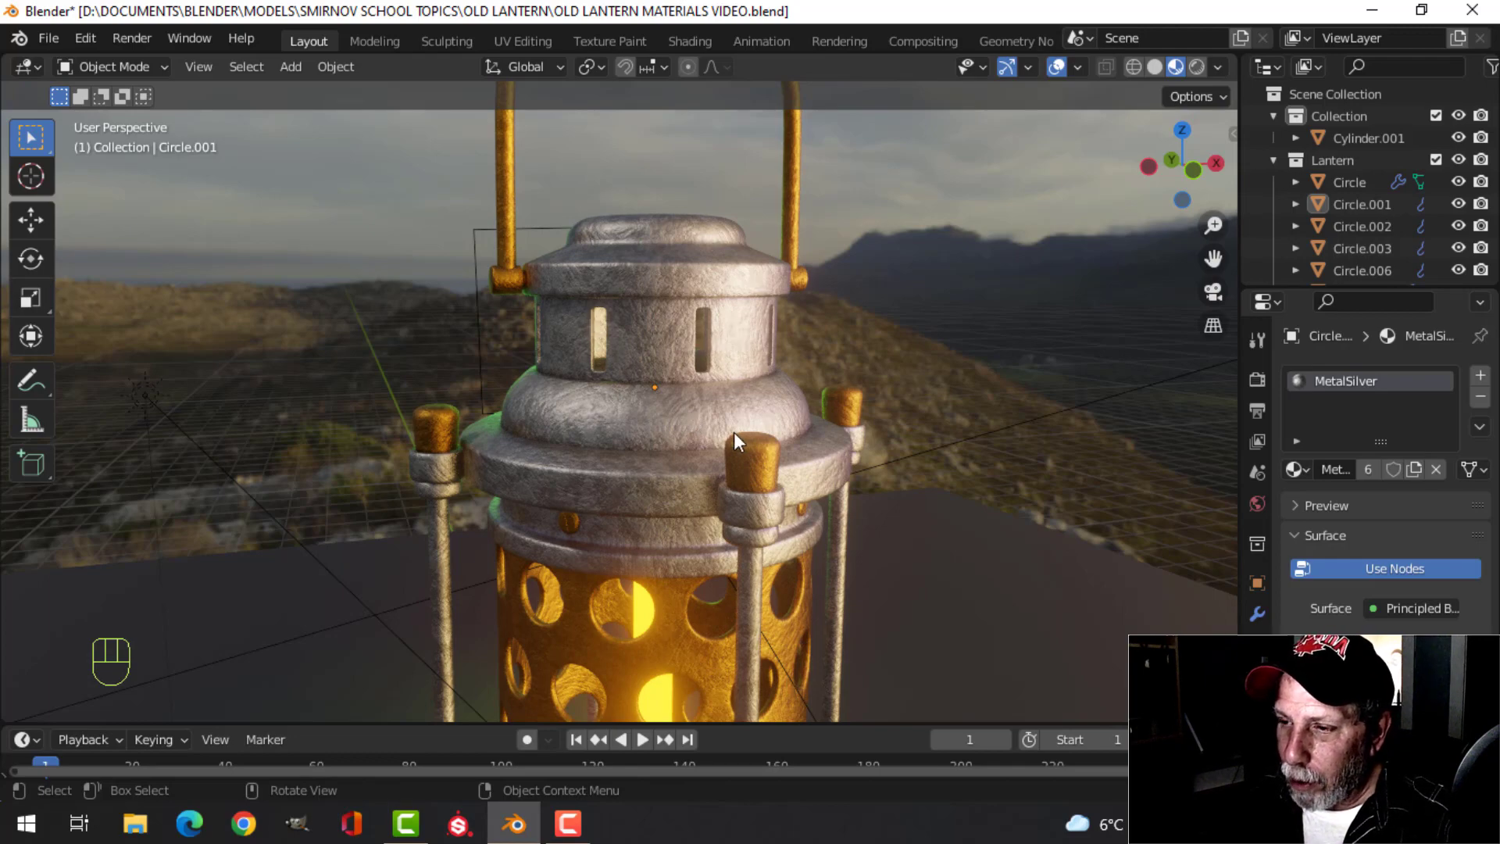
scroll(734, 433, "down", 2)
middle_click_drag(733, 433, 696, 434)
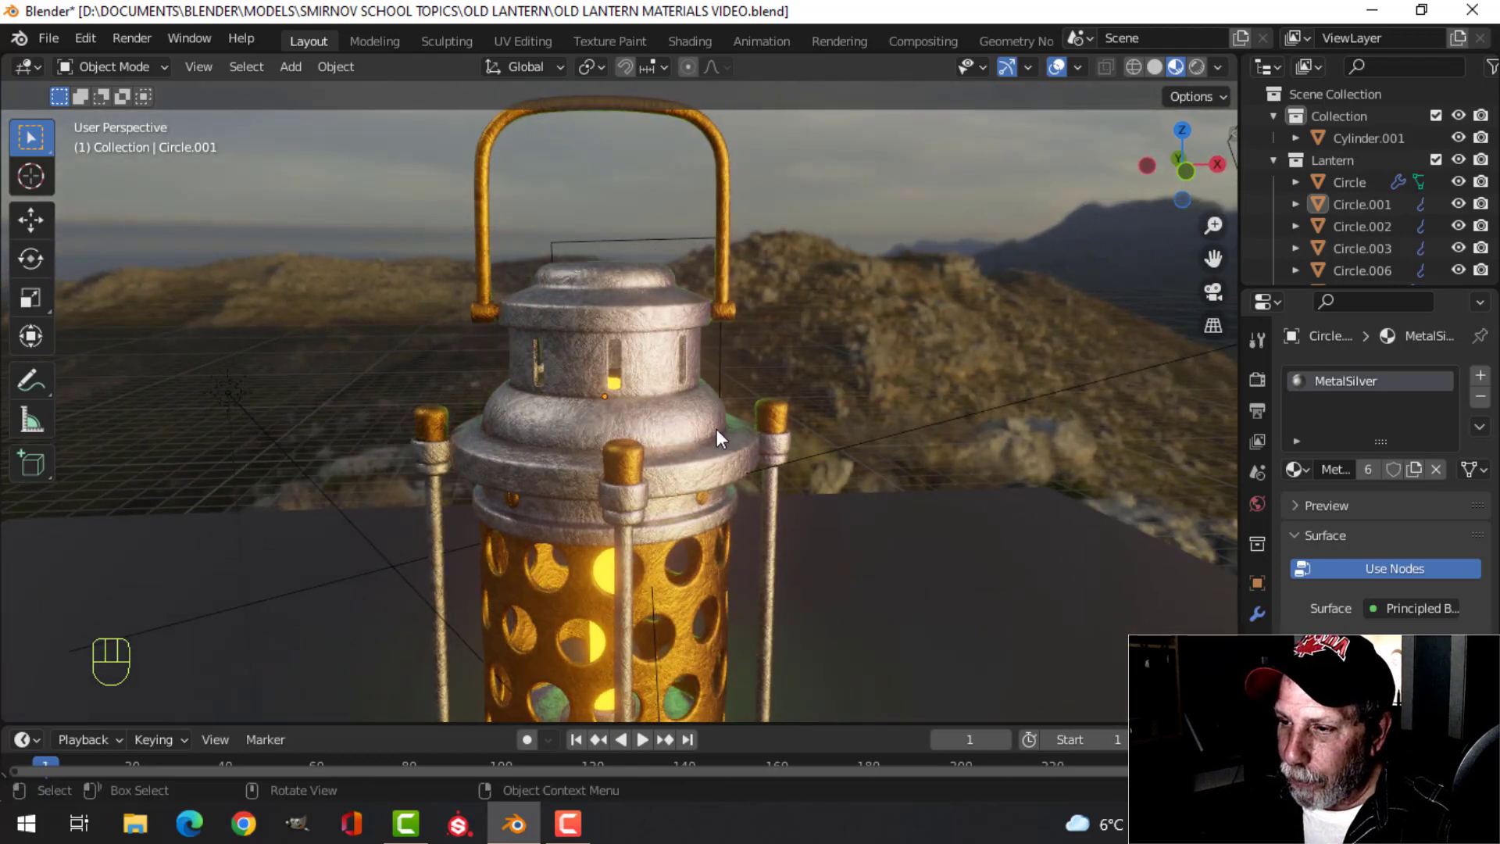
Select the rounded silver ring below the slotted section, save the file, and isolate the ring in the UV Editing workspace
left_click(717, 436)
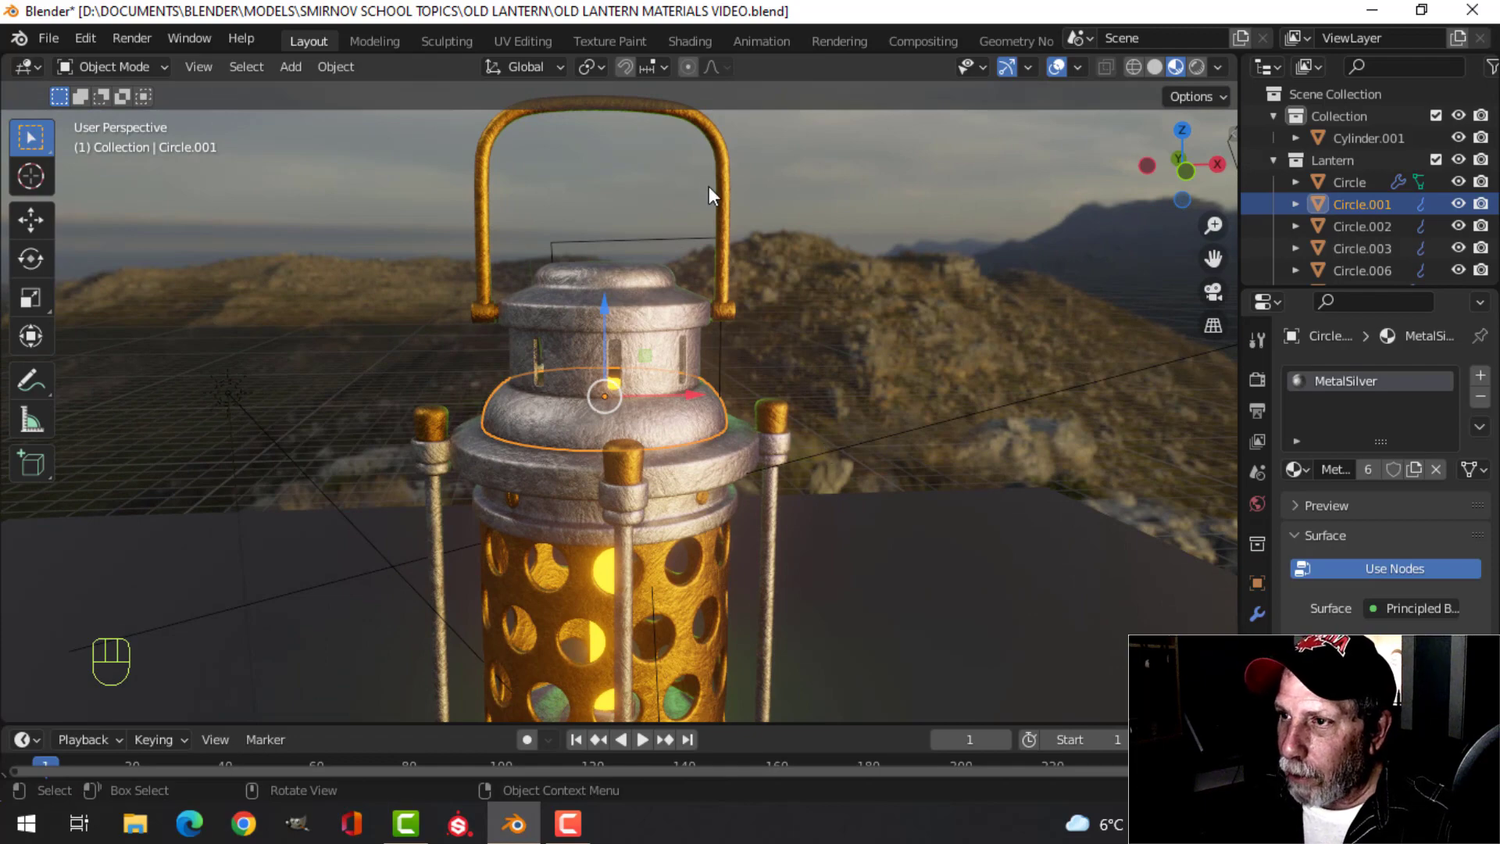
key("ctrl+s")
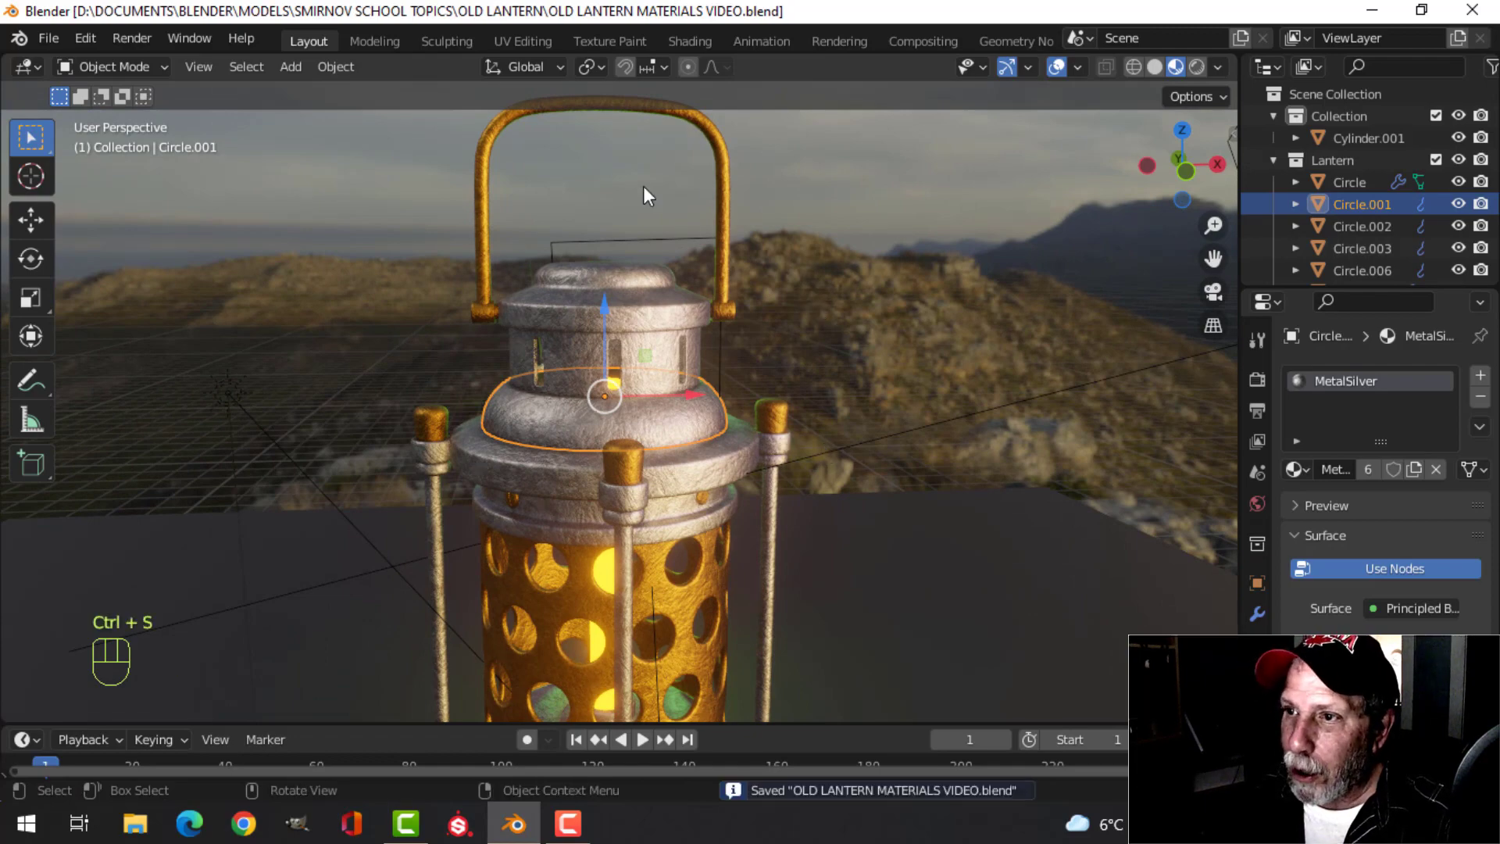
left_click(519, 42)
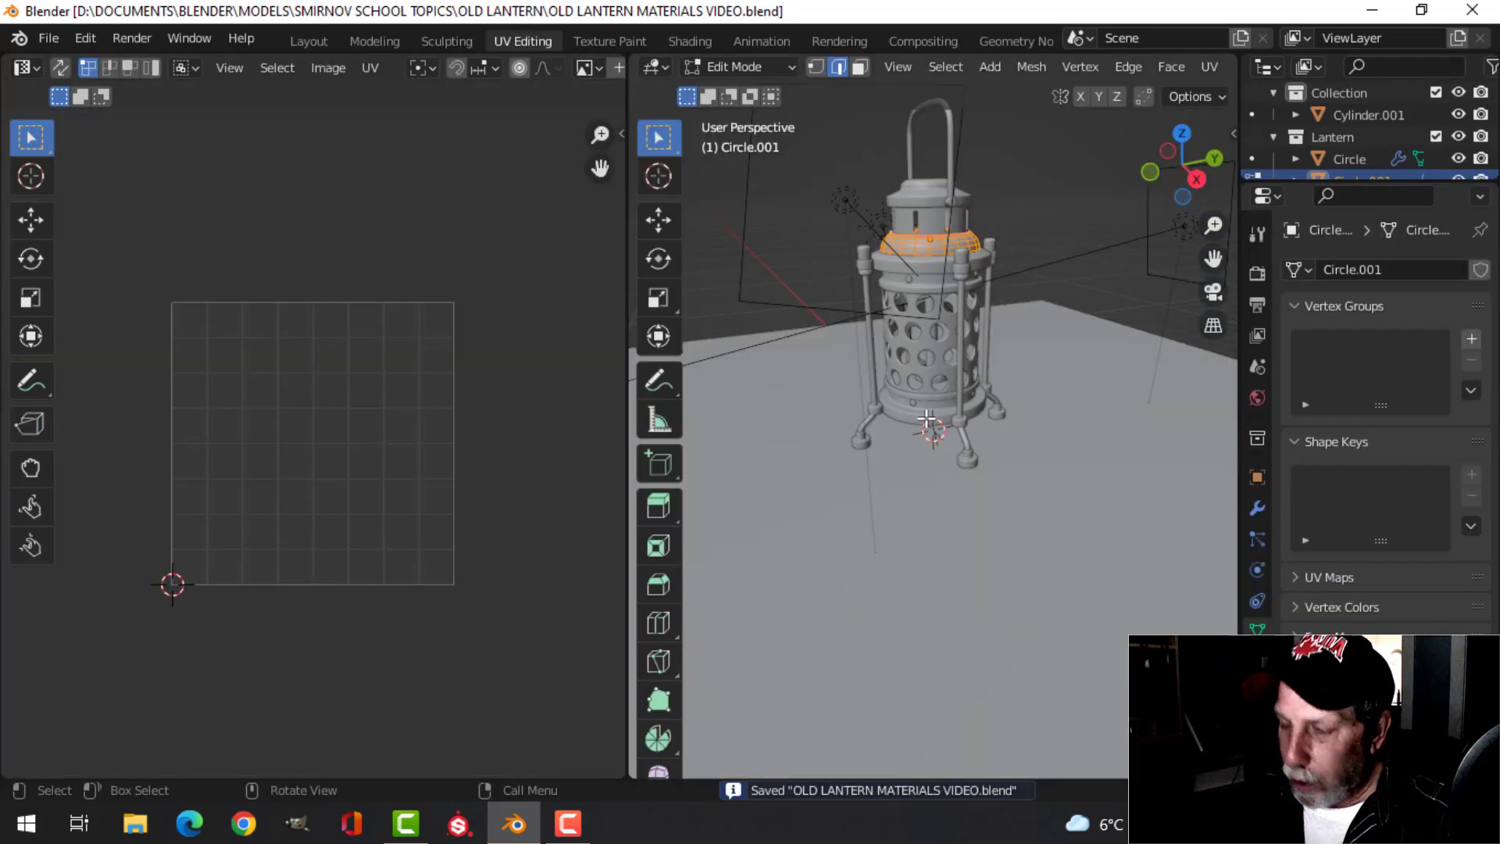
key("KP_Divide")
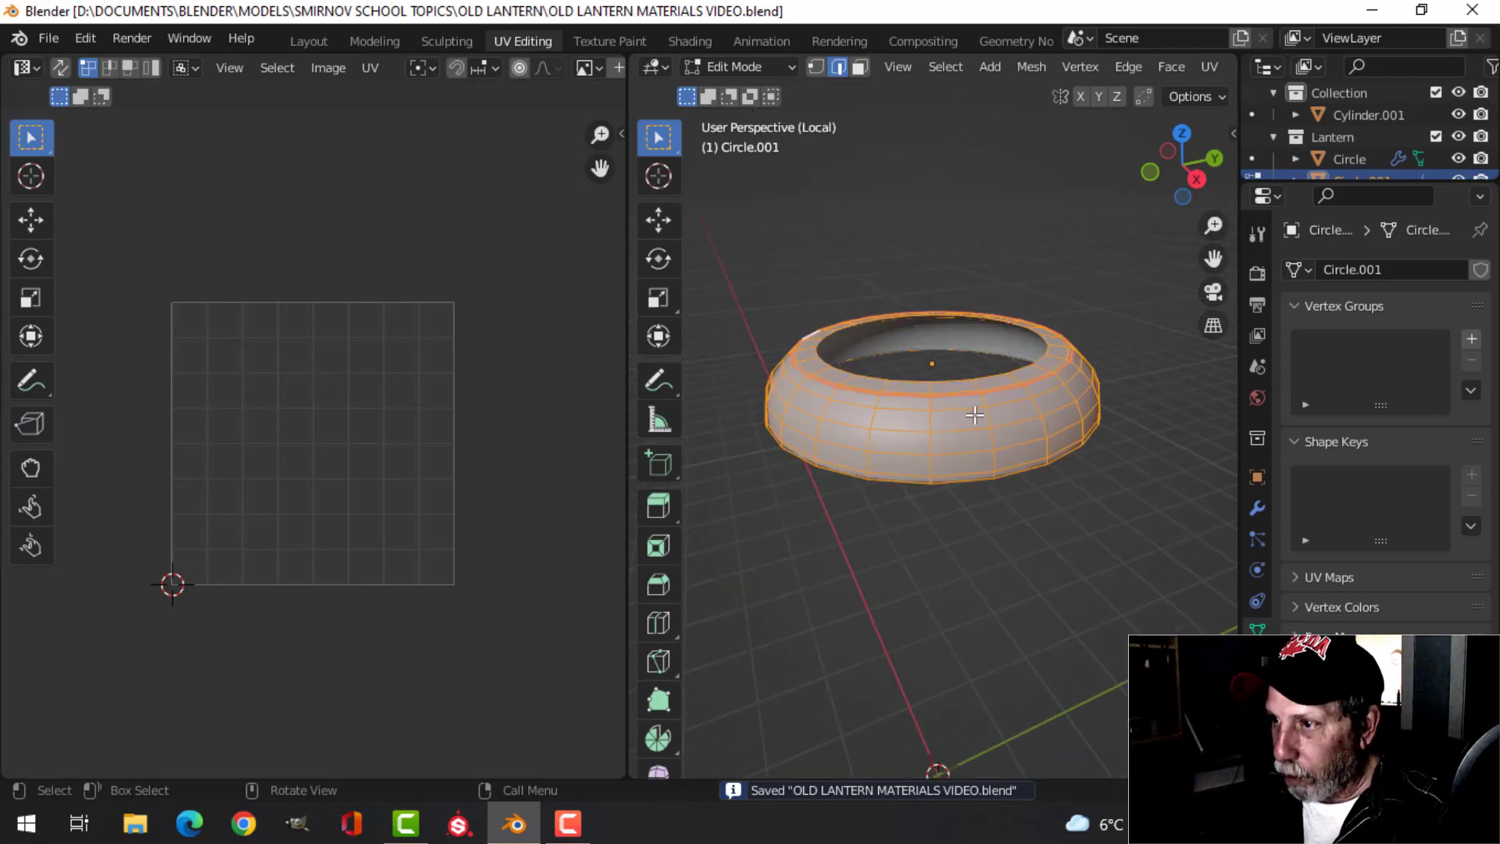
Mark a vertical seam at the back of the ring's outer wall, leaving out the top rim, and unwrap the whole ring
key("ctrl+KP_1")
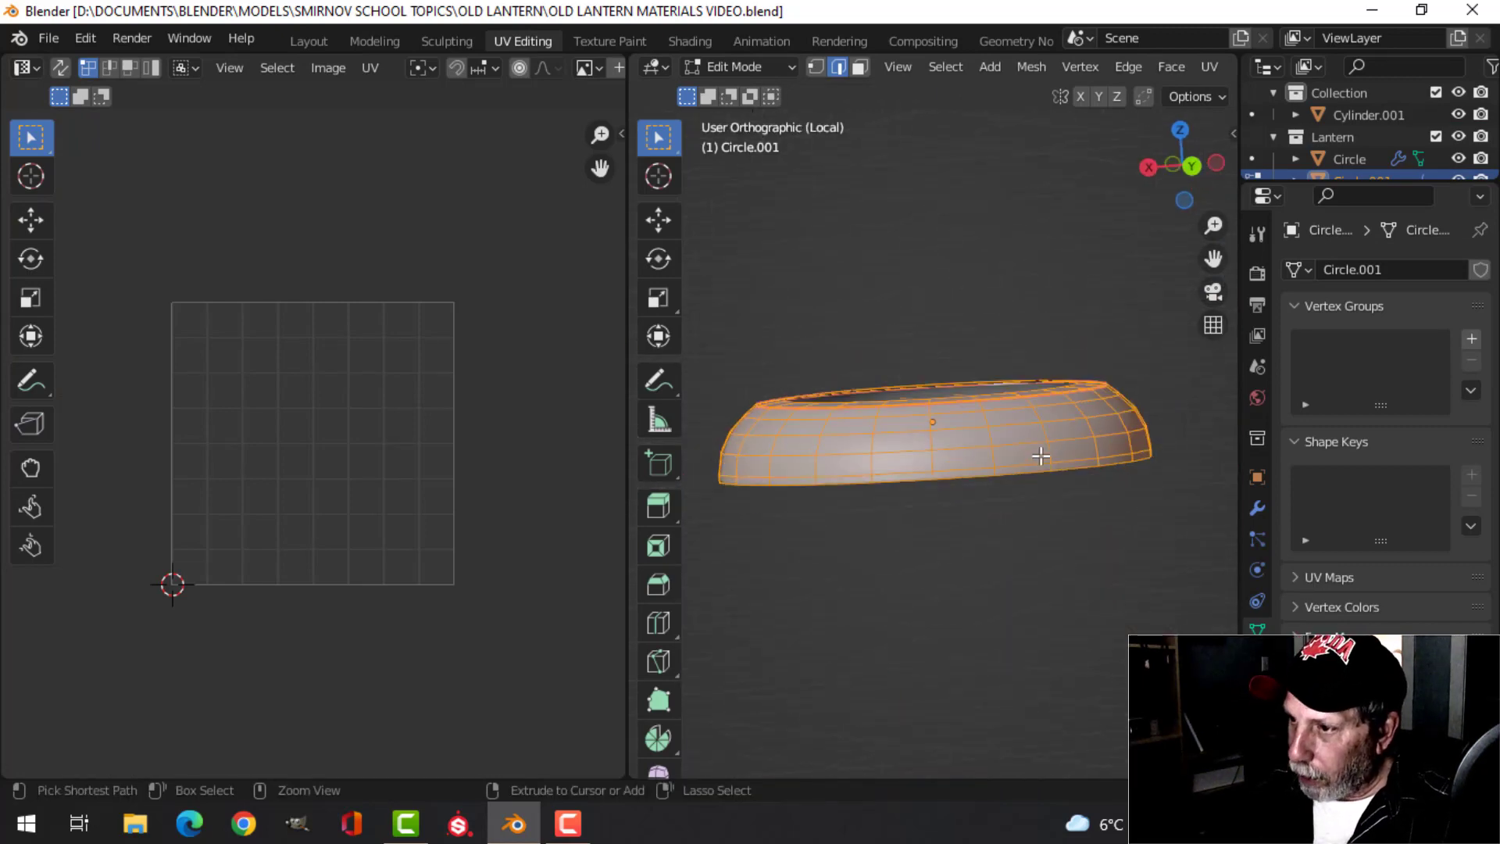
scroll(1105, 466, "up", 3)
key("a")
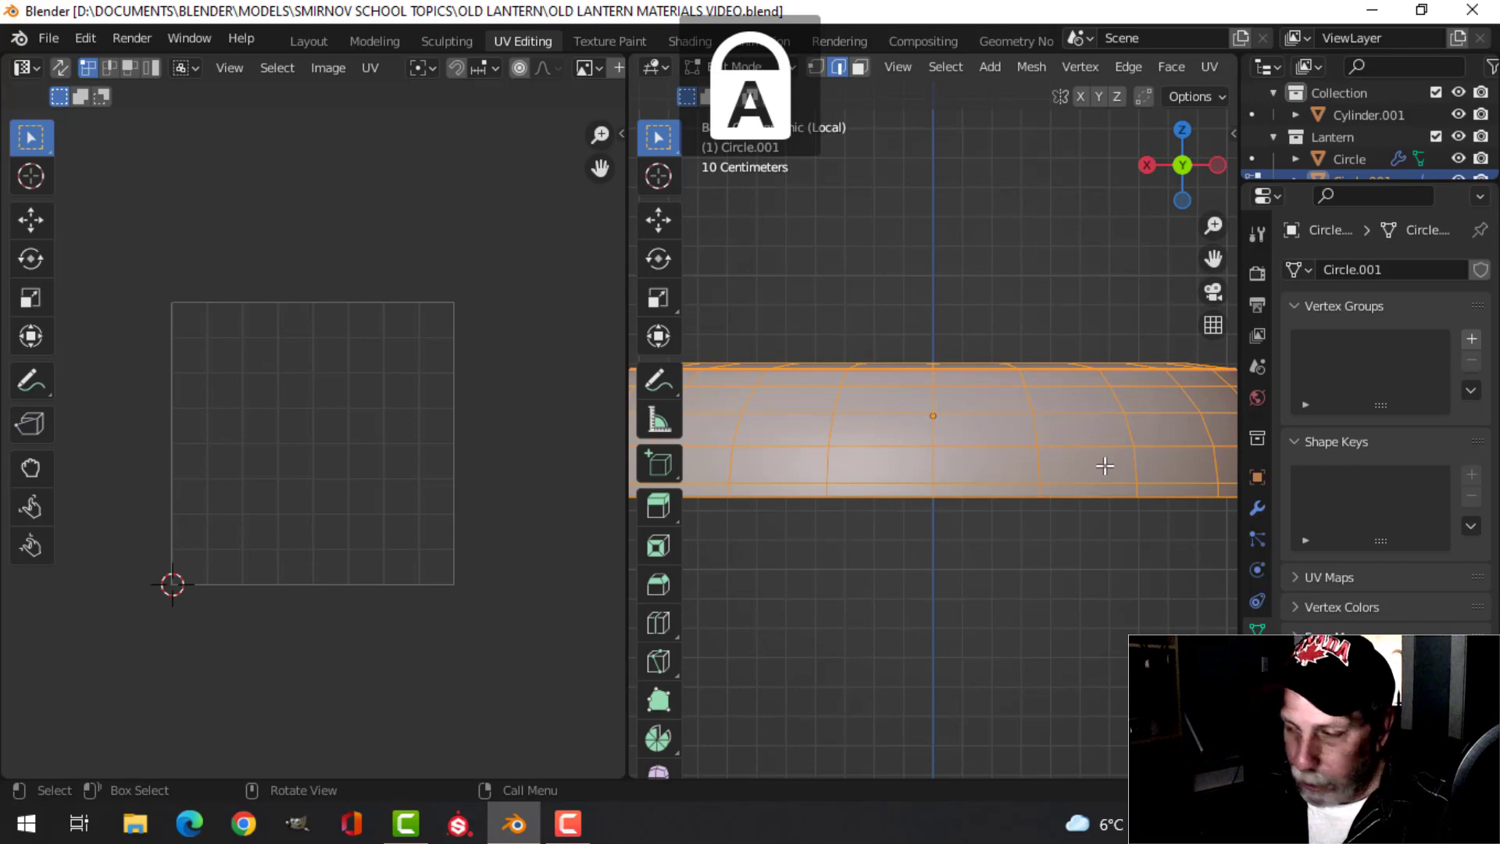
key("alt+a")
middle_click_drag(1000, 466, 974, 472, "shift")
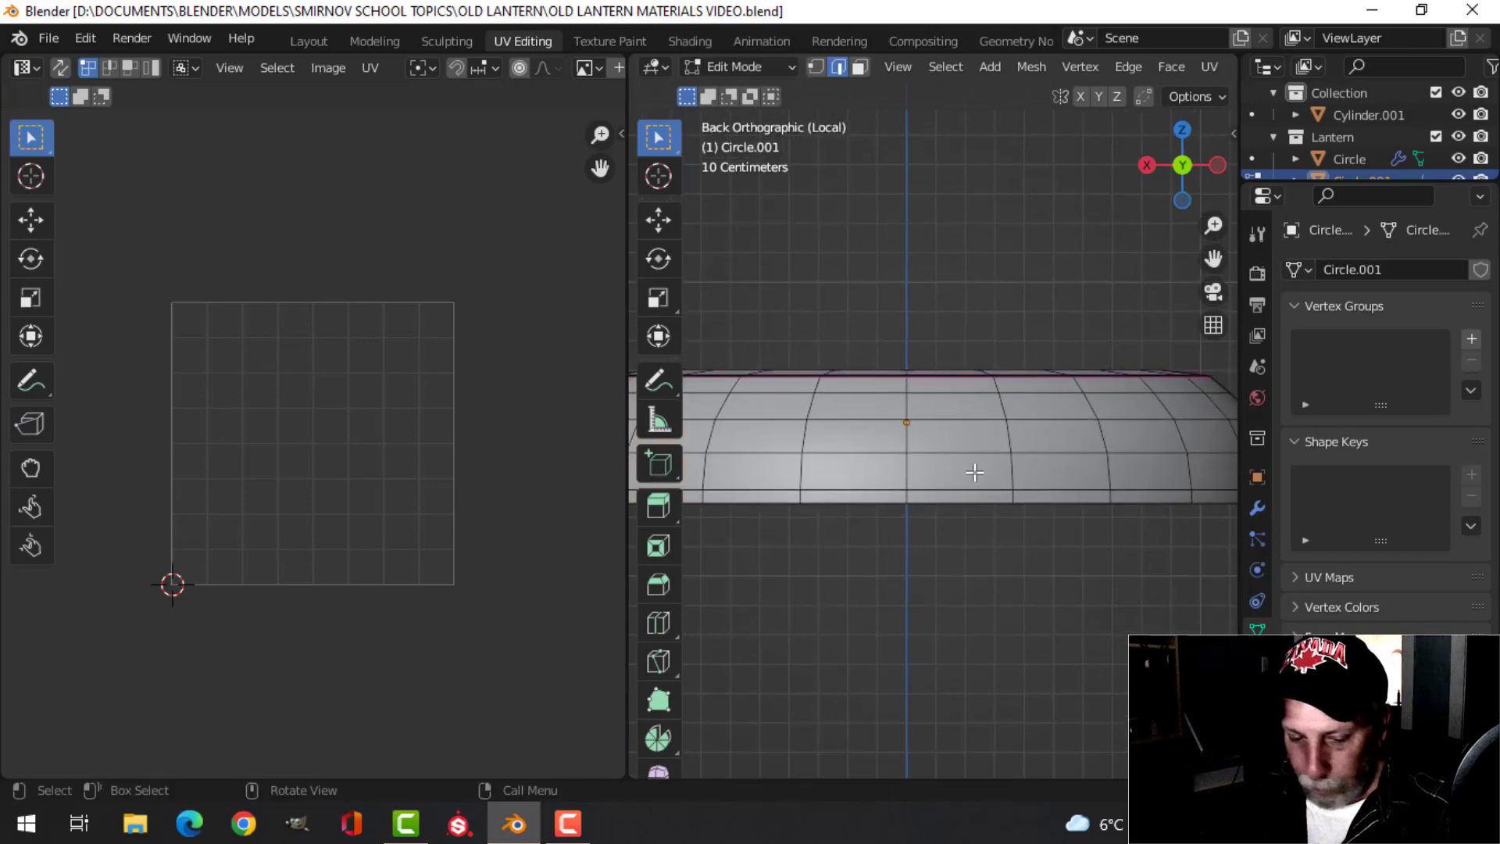
left_click(908, 435, "alt")
mouse_move(967, 411)
middle_mouse_down()
mouse_move(976, 453)
mouse_move(959, 362)
mouse_move(982, 419)
middle_mouse_up()
scroll(982, 420, "down", 1)
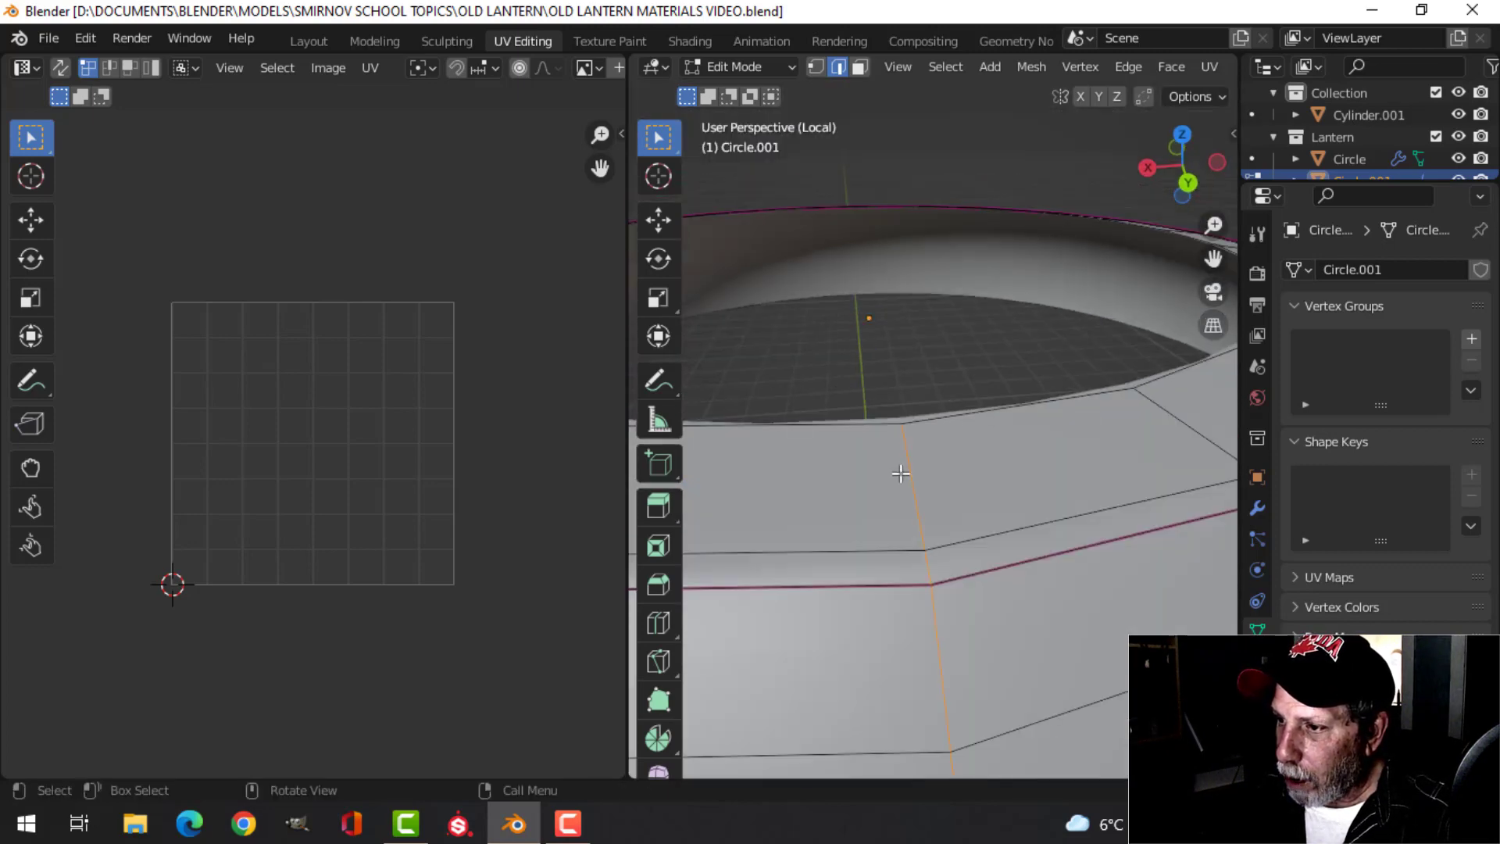
left_click(902, 473, "shift")
middle_click_drag(928, 561, 975, 529)
key("ctrl+e")
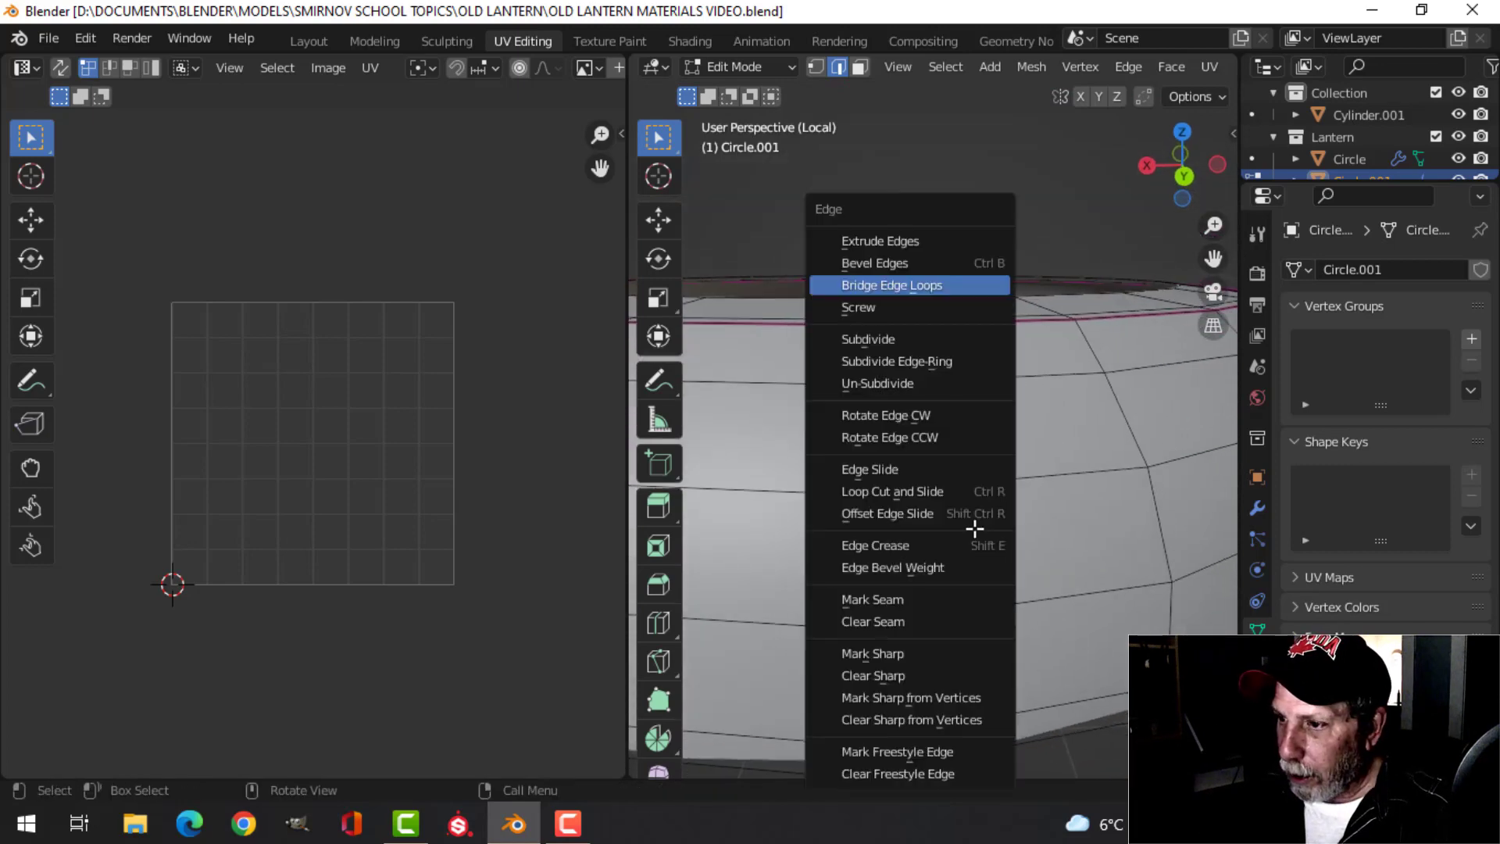
left_click(919, 600)
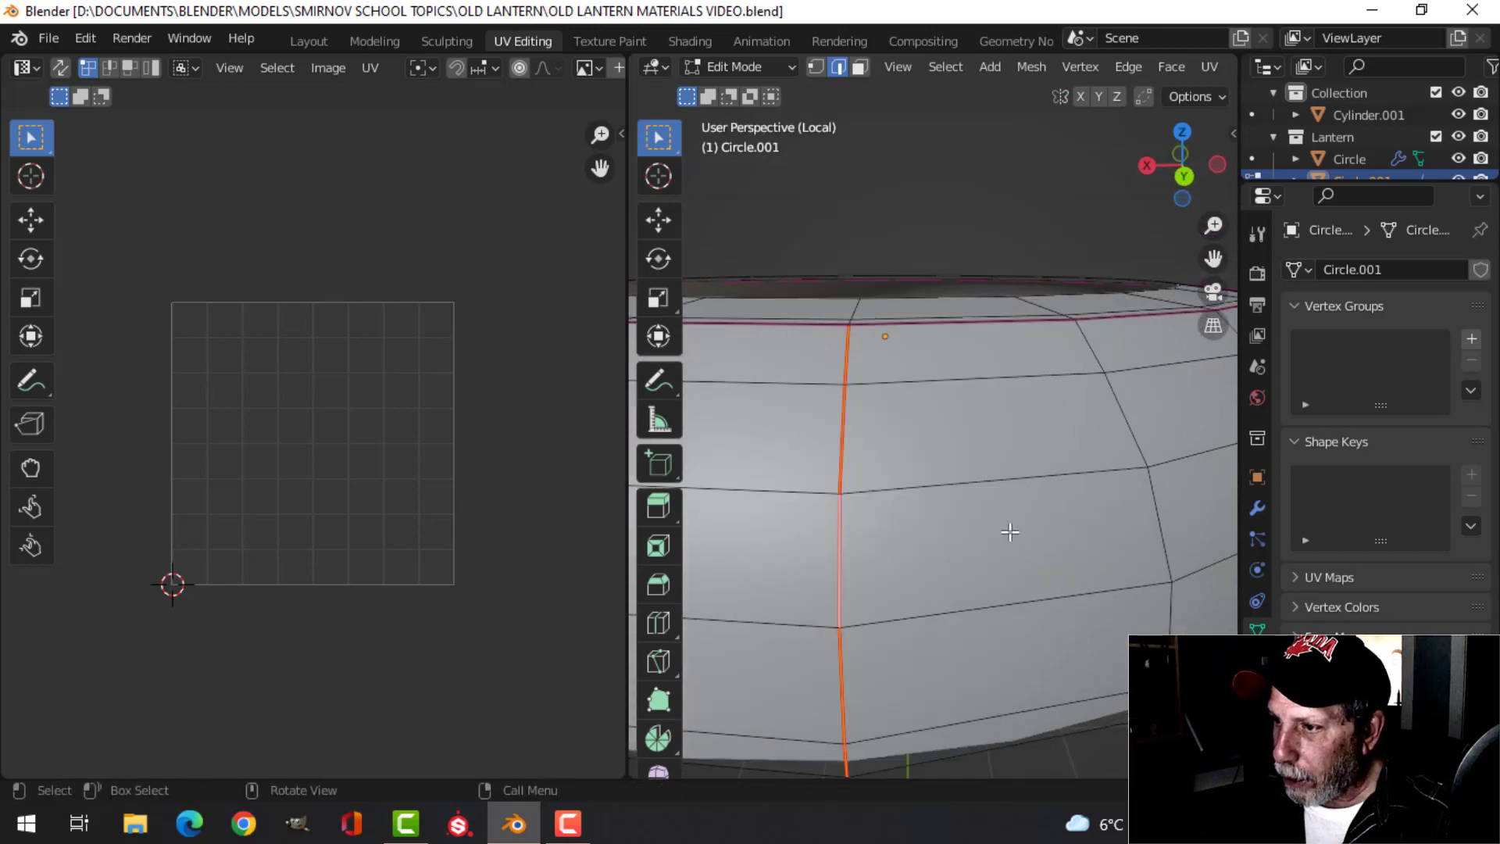
key("a")
scroll(972, 504, "down", 5)
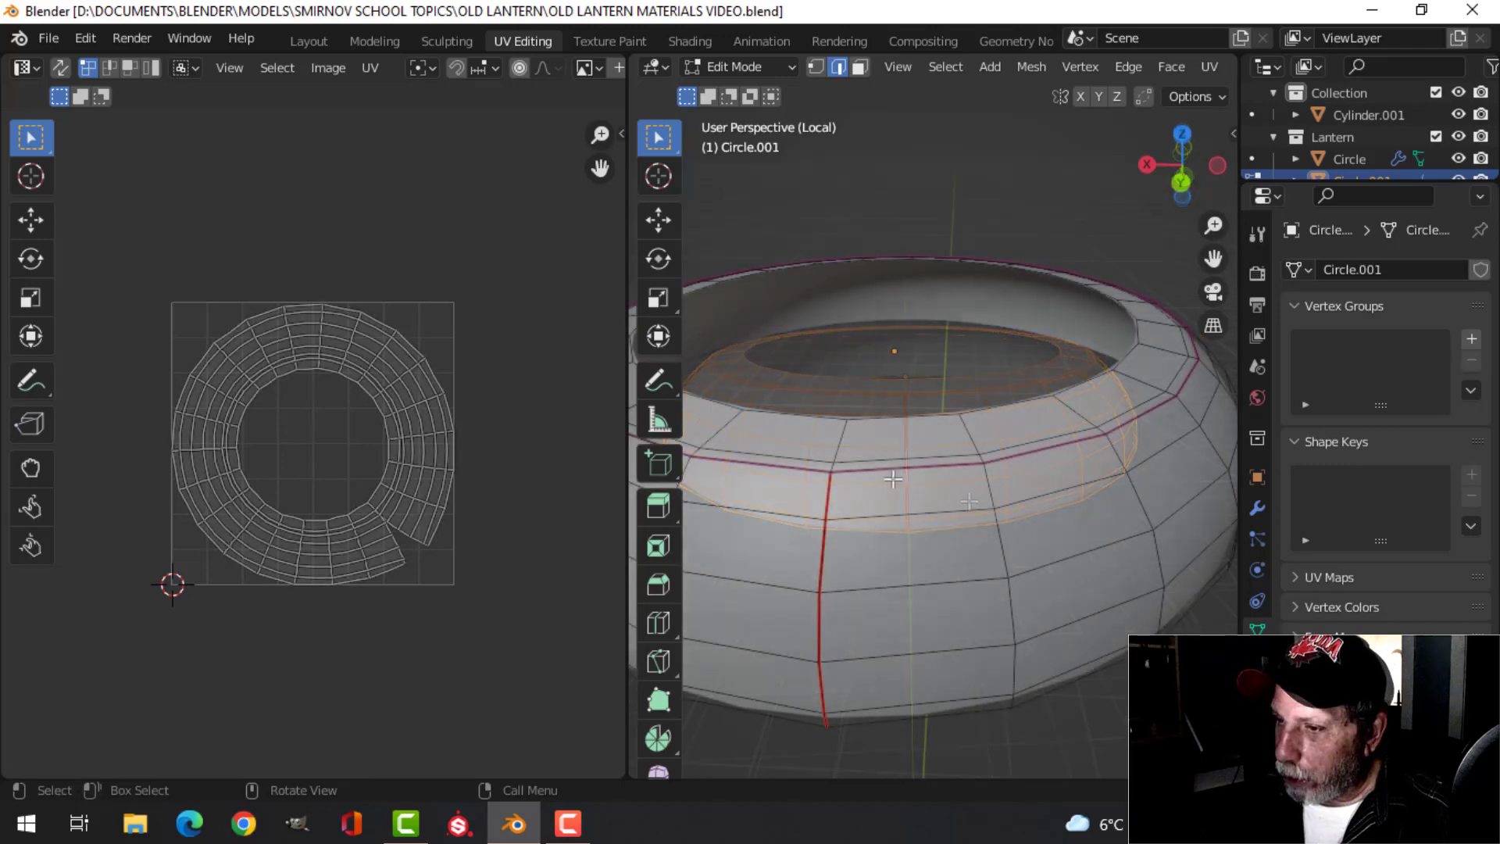
Mark the edge loop between the ring's outer wall and top rim as a seam and unwrap the whole ring again
left_click(893, 479, "alt")
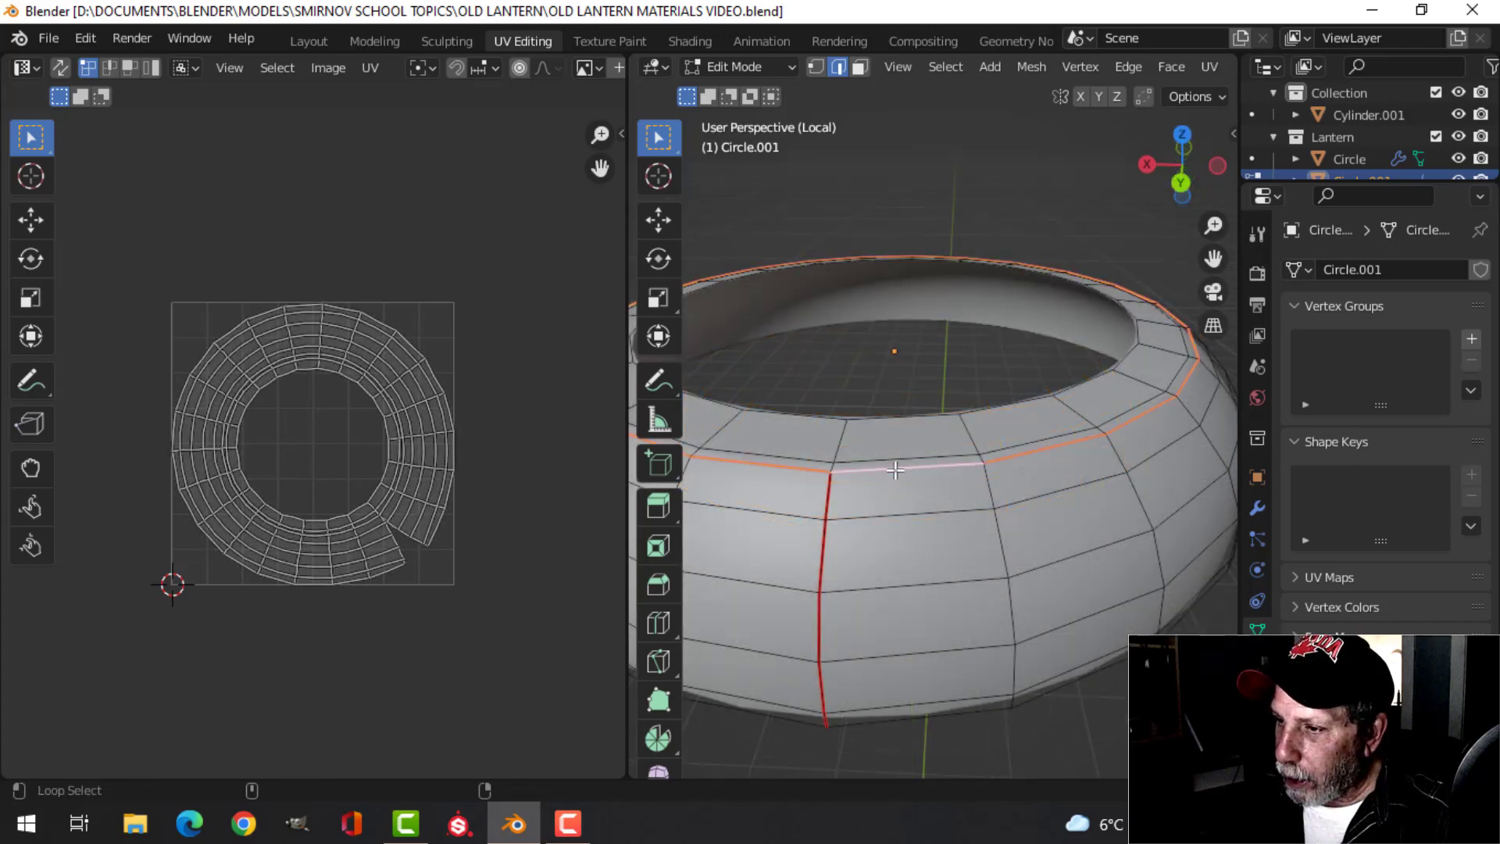
key("ctrl+e")
left_click(976, 497)
key("a")
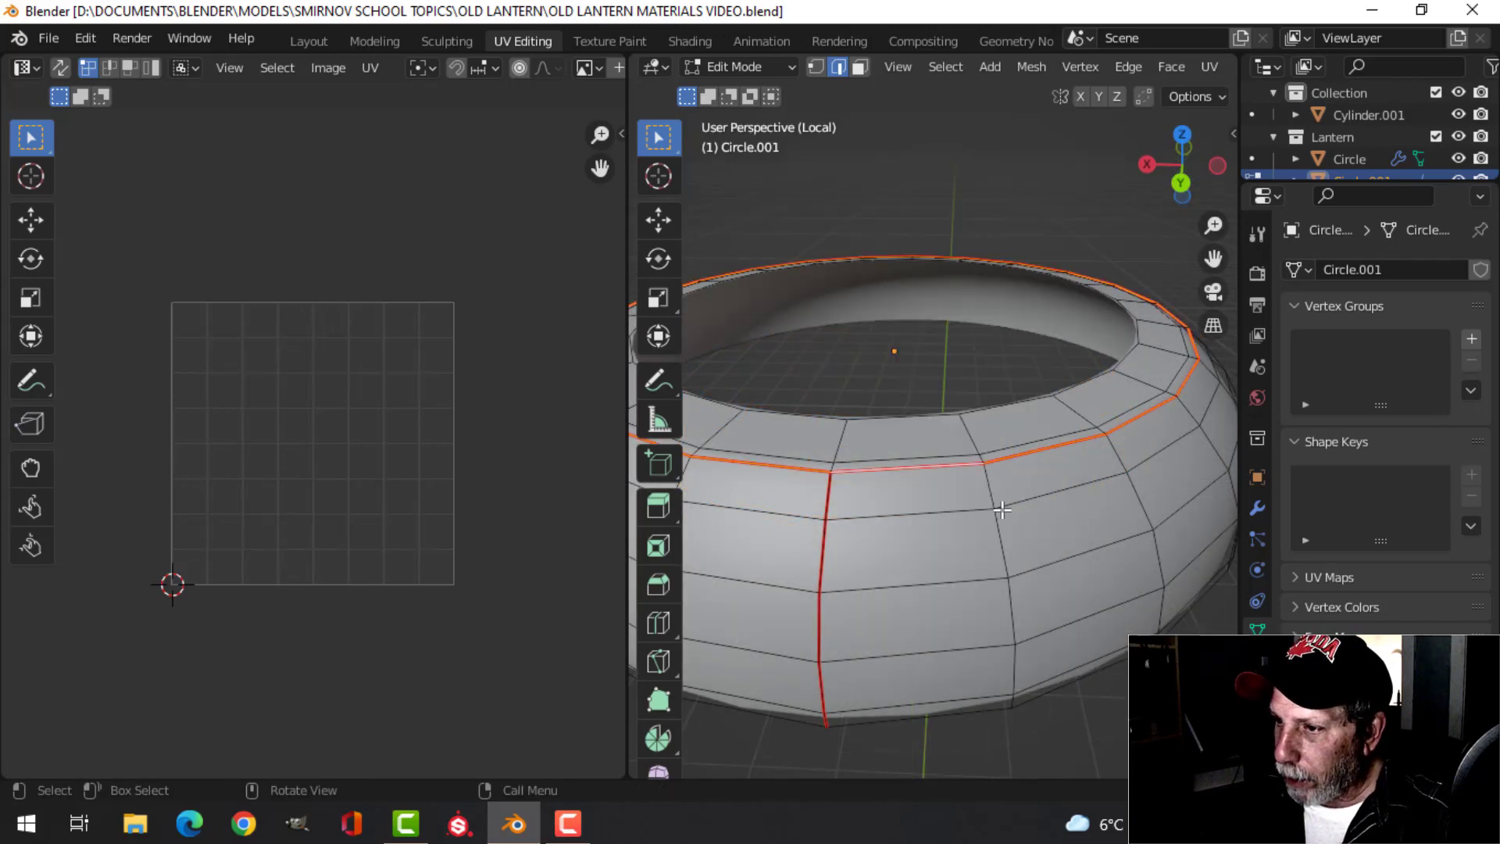
key("u")
left_click(947, 489)
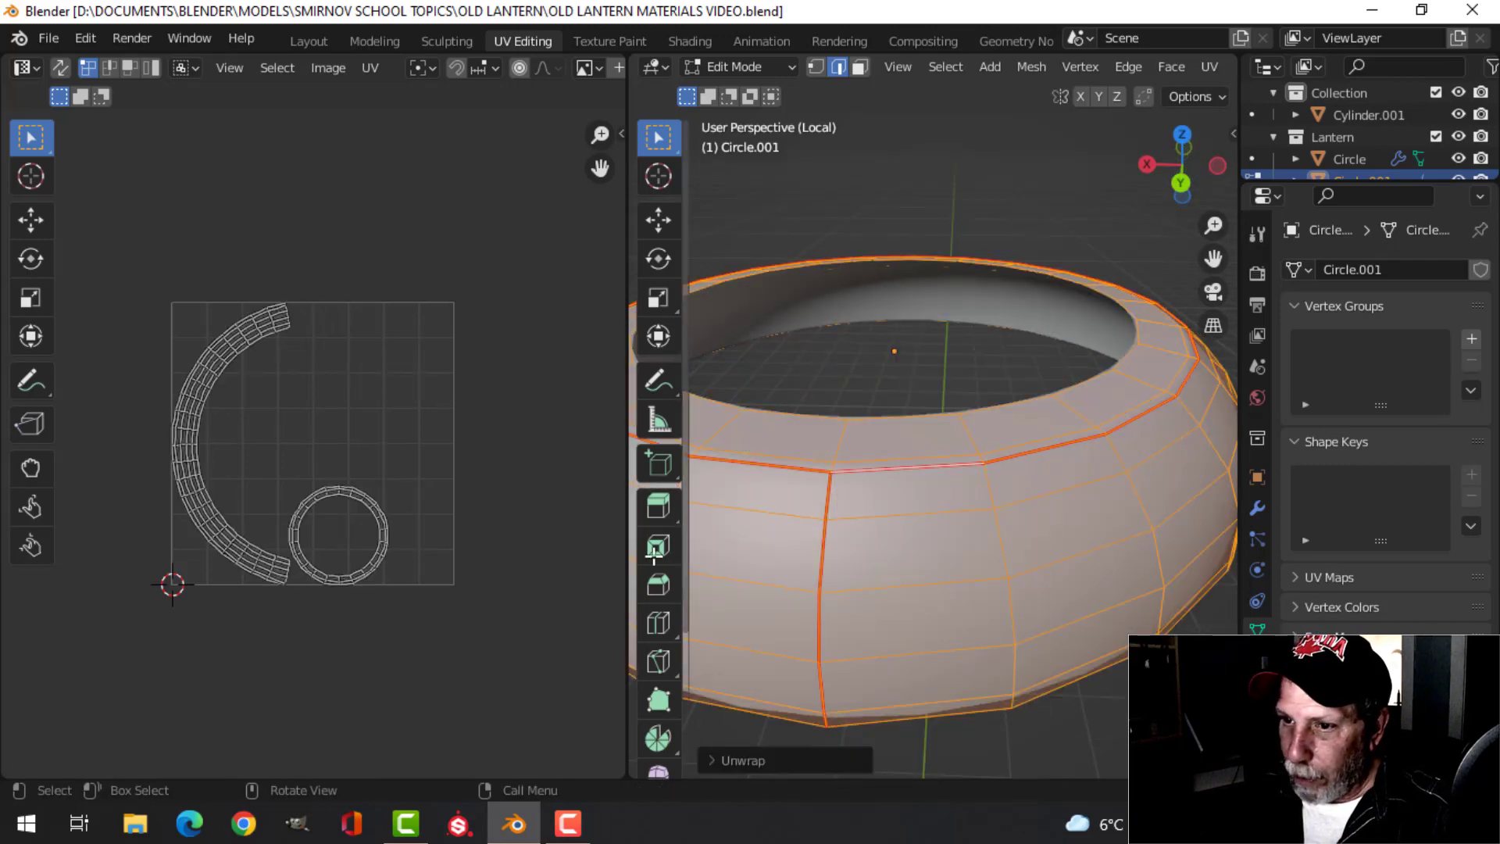
scroll(462, 539, "down", 2)
middle_click_drag(462, 539, 466, 463)
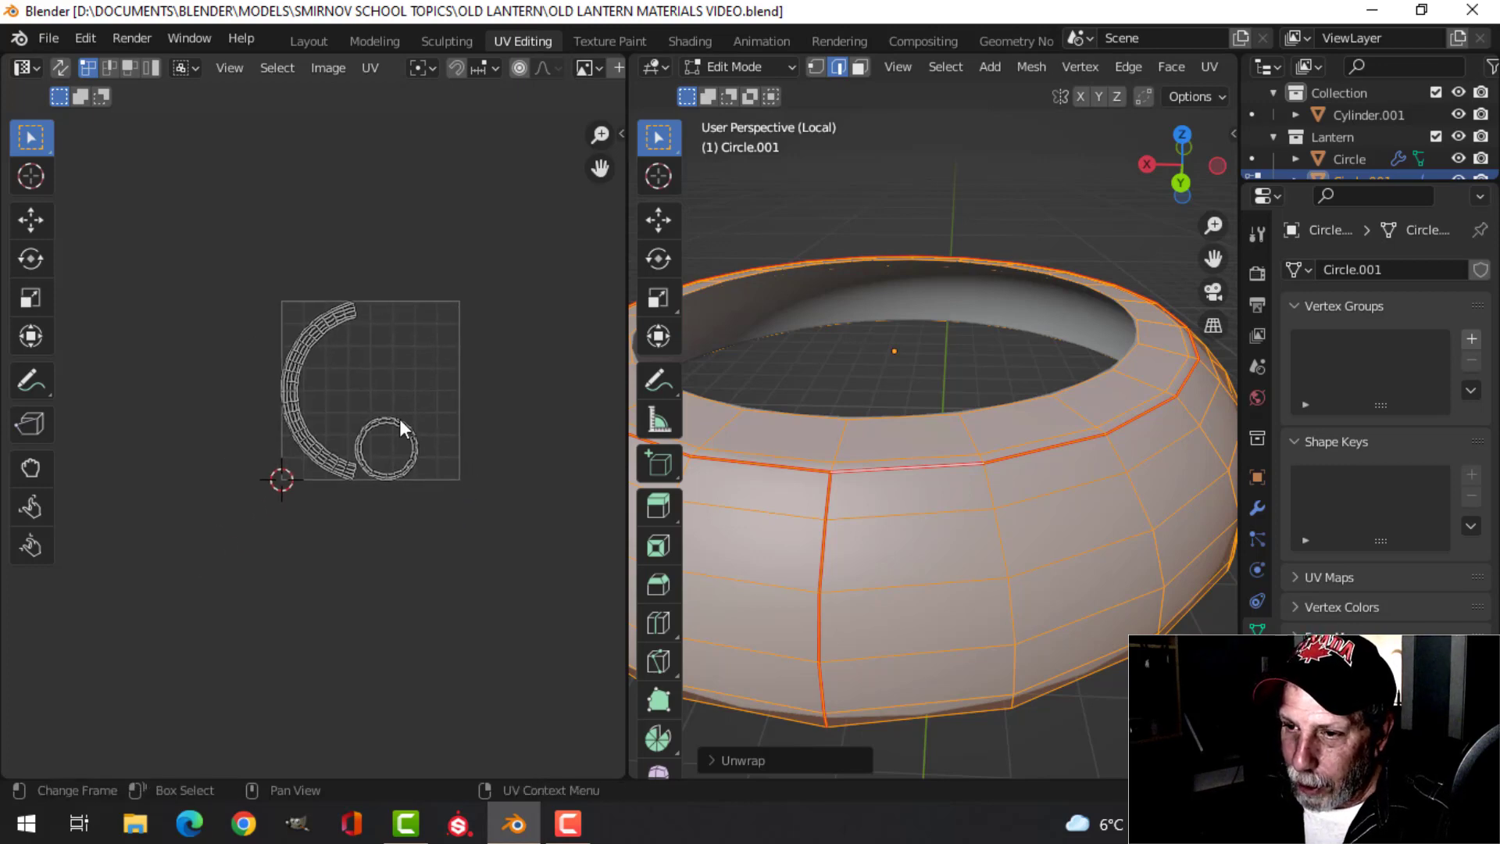
Select the small circular rim island and move it outside the UV square, down past its lower-left corner
left_click_drag(350, 388, 430, 442)
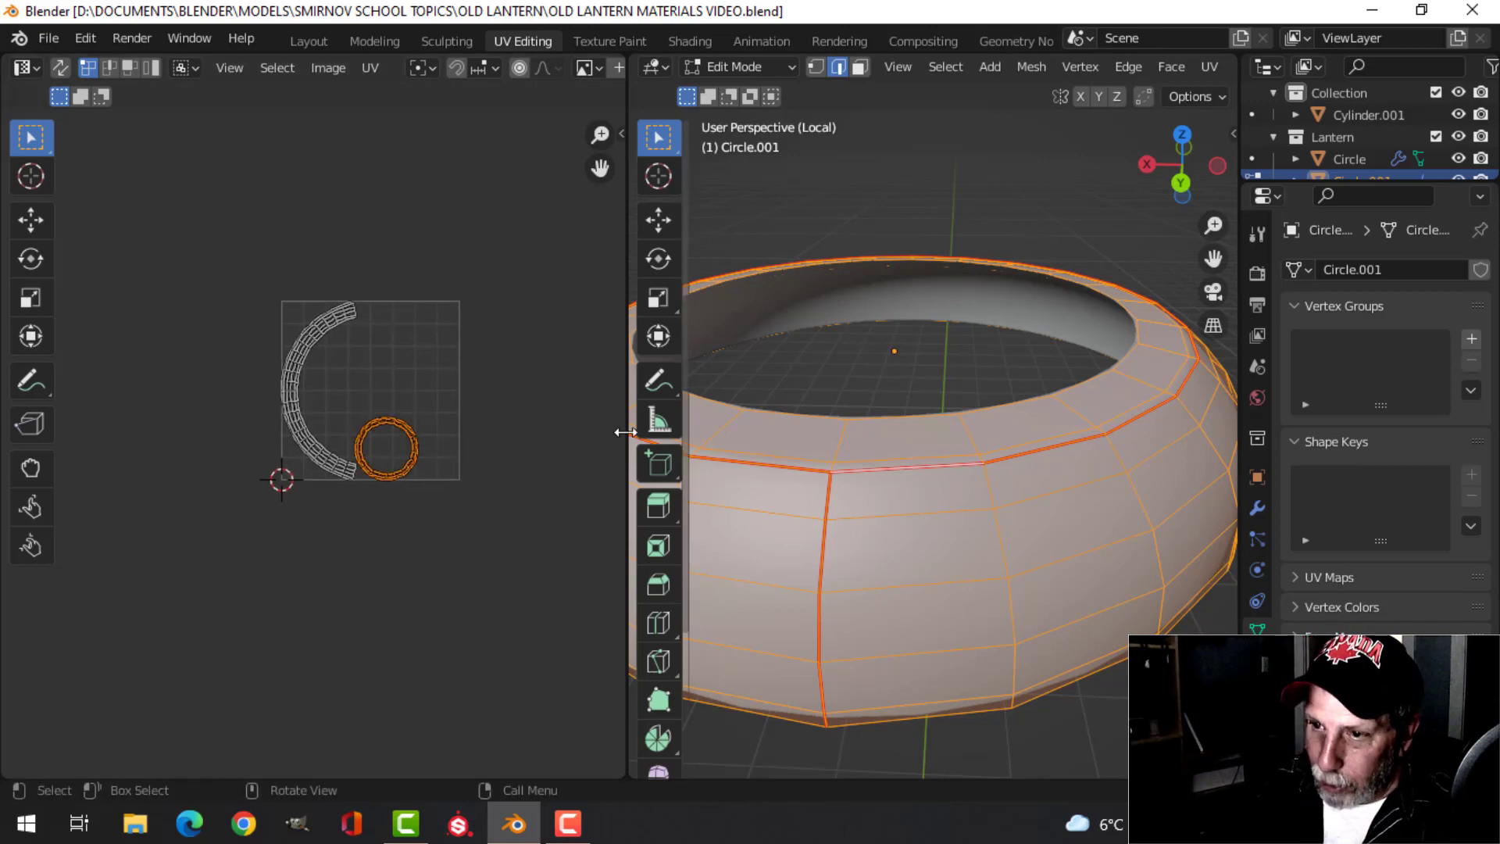
scroll(615, 442, "down", 2)
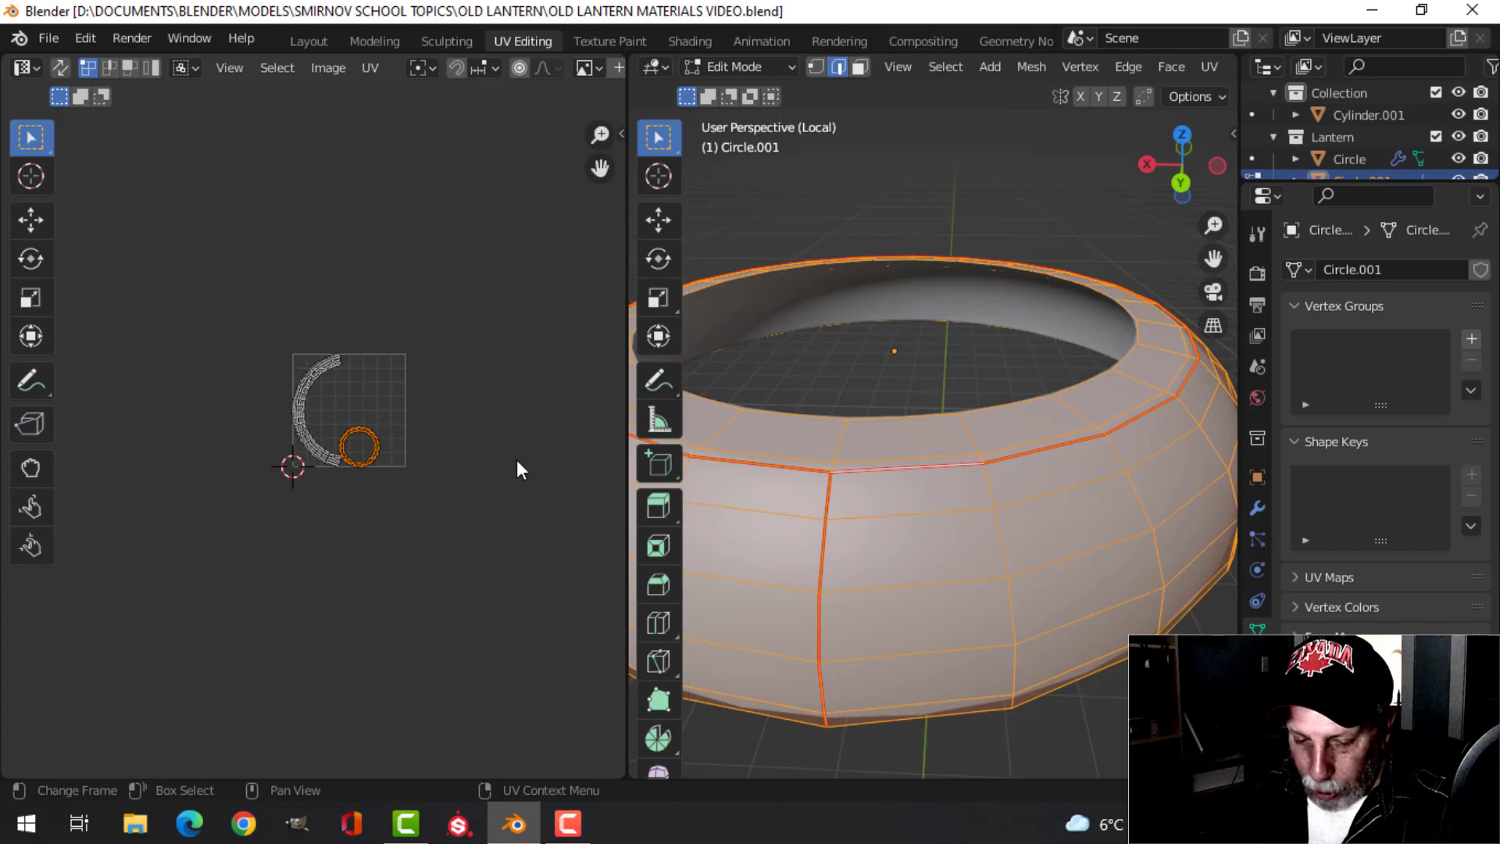
key("g")
left_click(264, 619)
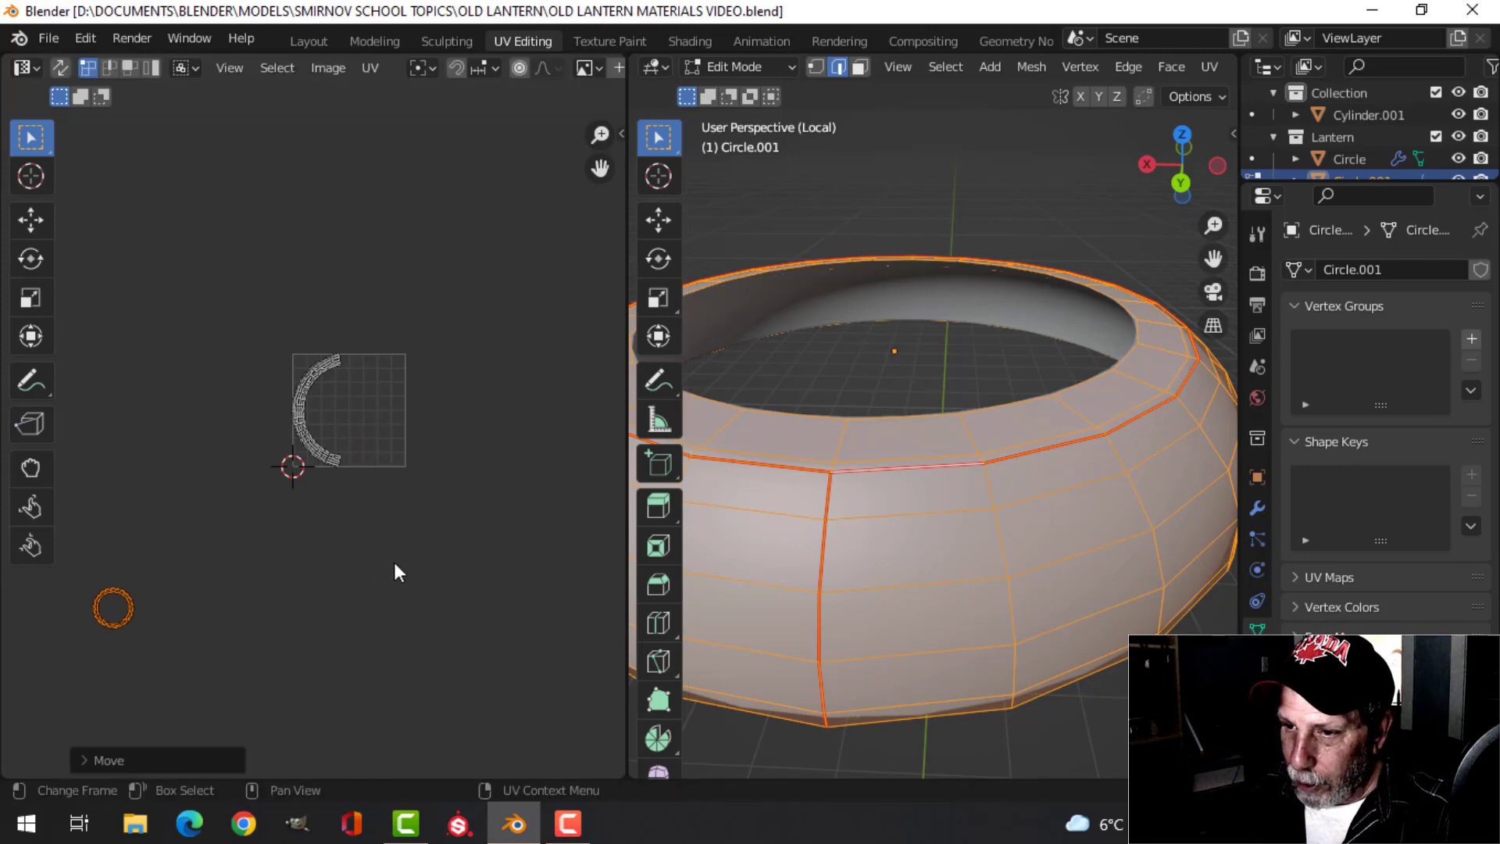
scroll(391, 557, "up", 3)
middle_click_drag(386, 546, 394, 549, "shift")
scroll(414, 542, "up", 2)
left_click(414, 542)
Flatten the upper edge of one quad midway along the curved wall island by scaling its two vertices to 0 along Y
scroll(414, 542, "down", 3)
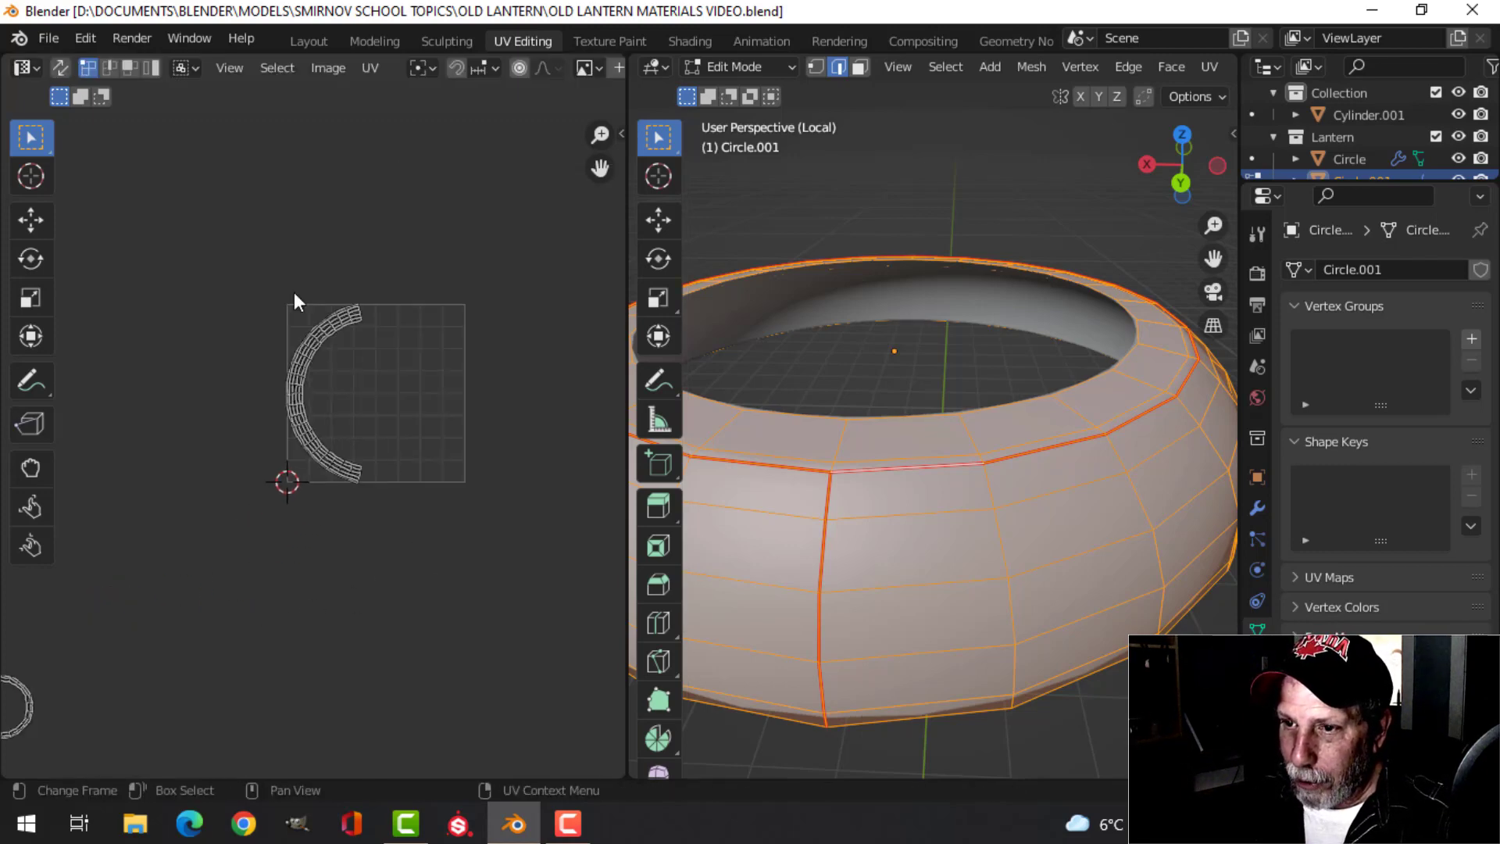
key("b")
left_click_drag(213, 233, 367, 488)
scroll(453, 508, "up", 7)
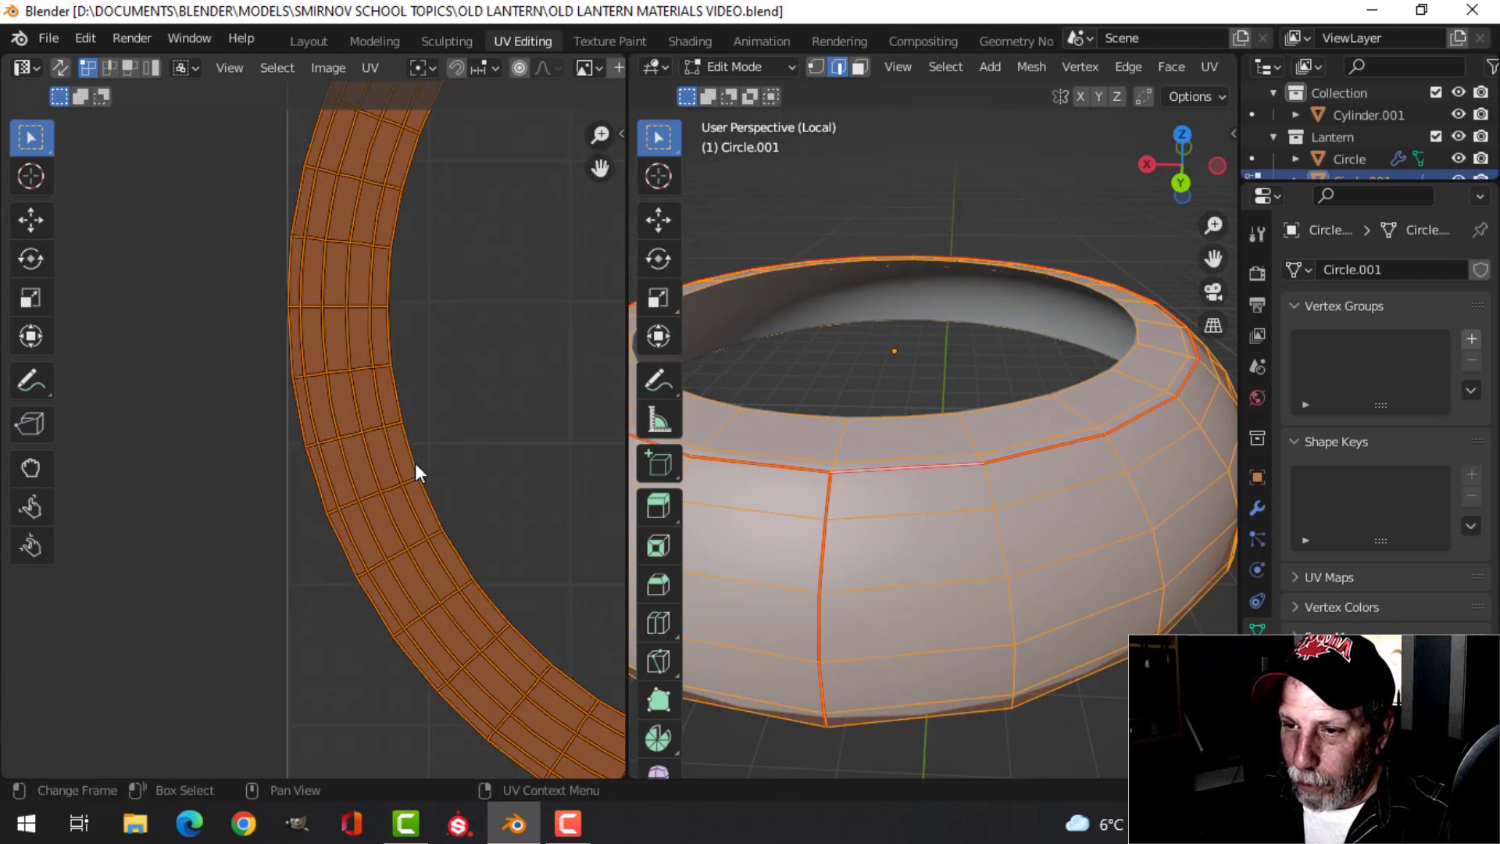
middle_click_drag(415, 468, 454, 472)
scroll(378, 441, "up", 2)
scroll(433, 451, "up", 1)
key("alt+a")
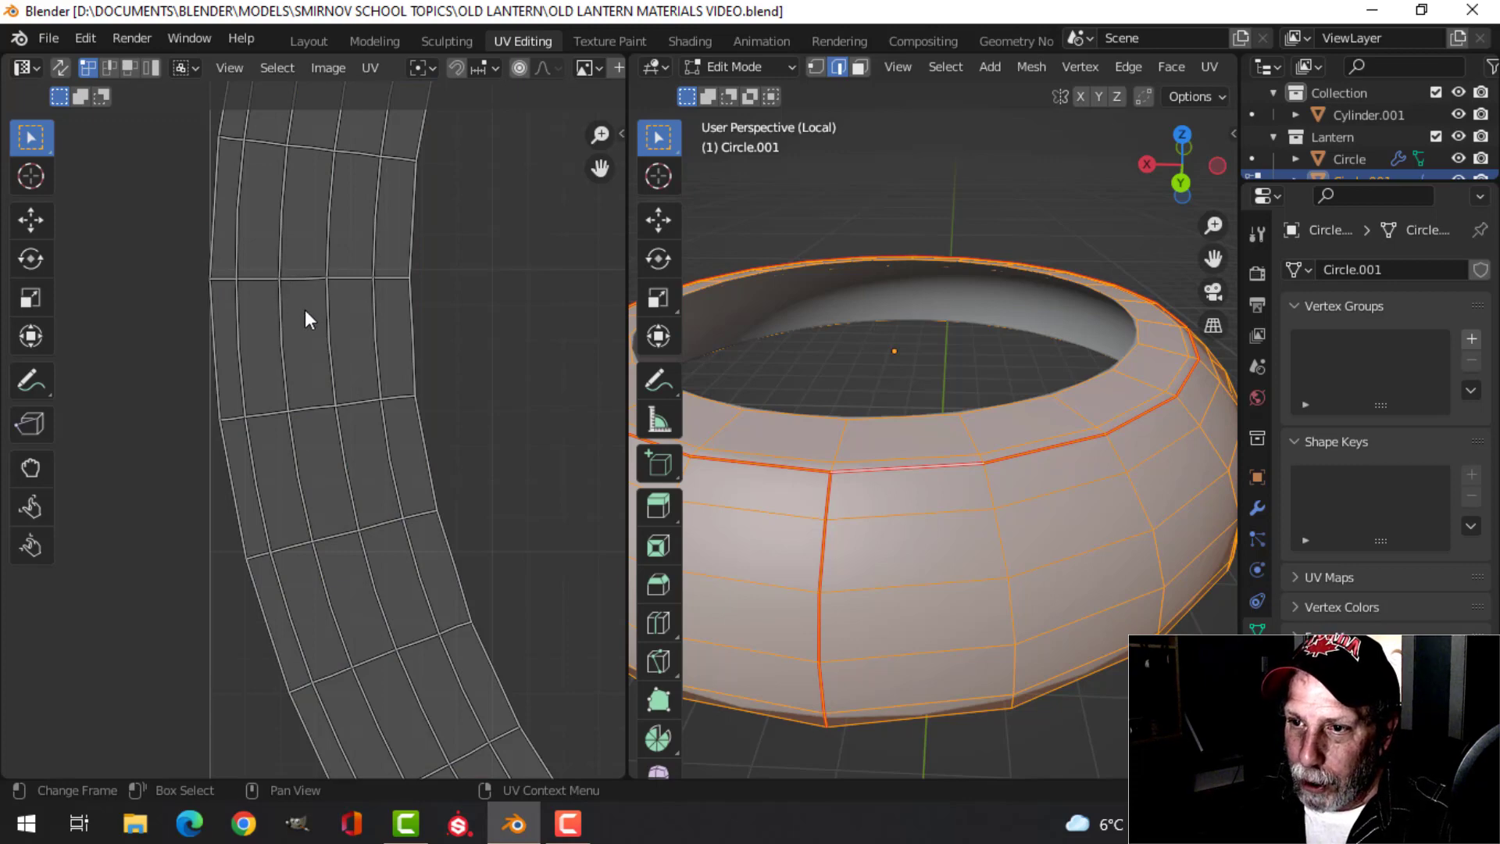
left_click(327, 278, "shift")
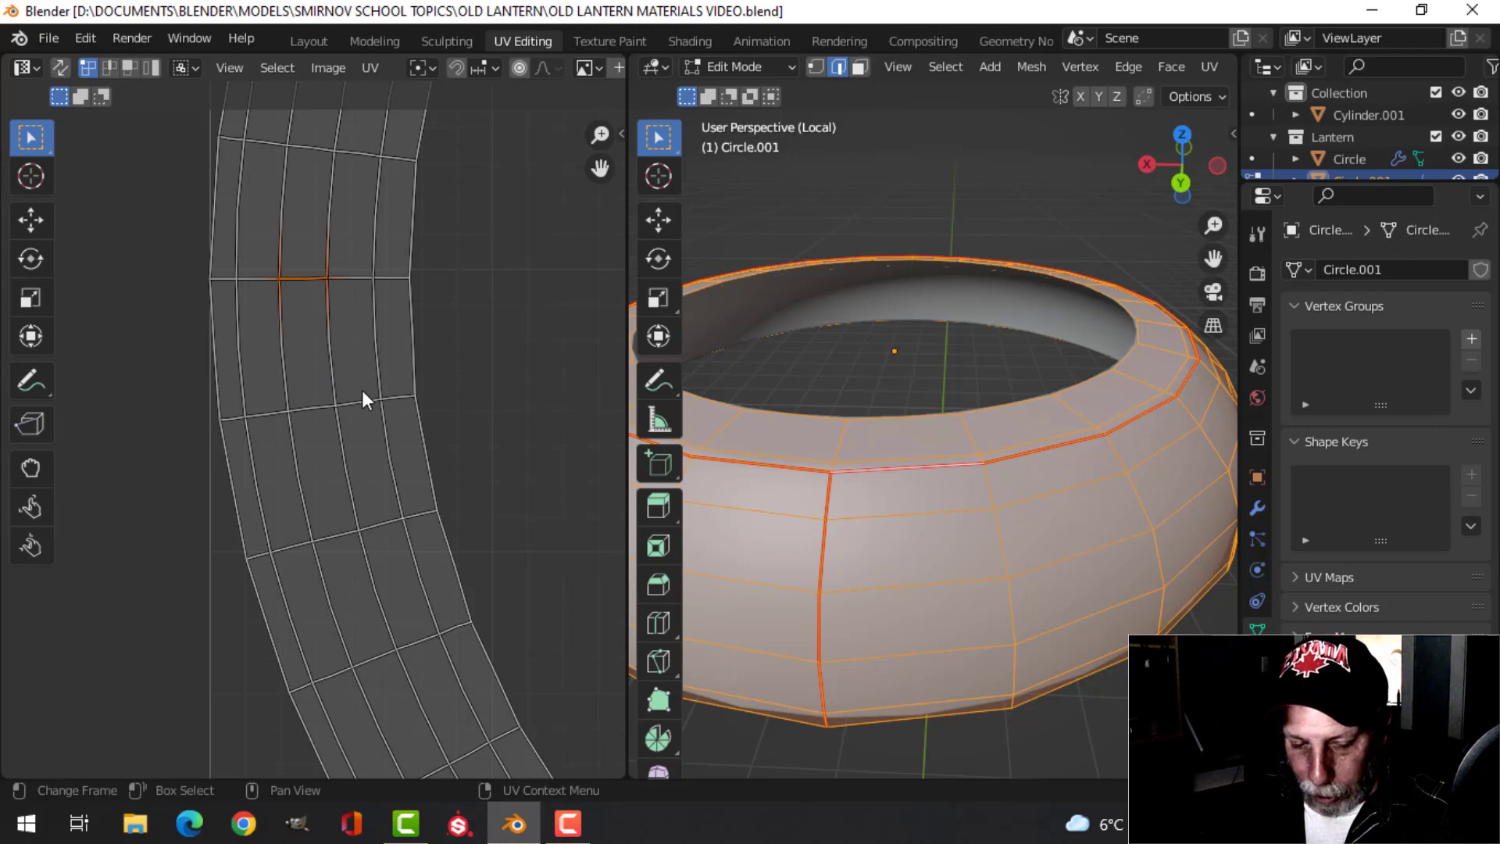
key("s")
key("y")
key("0")
key("Return")
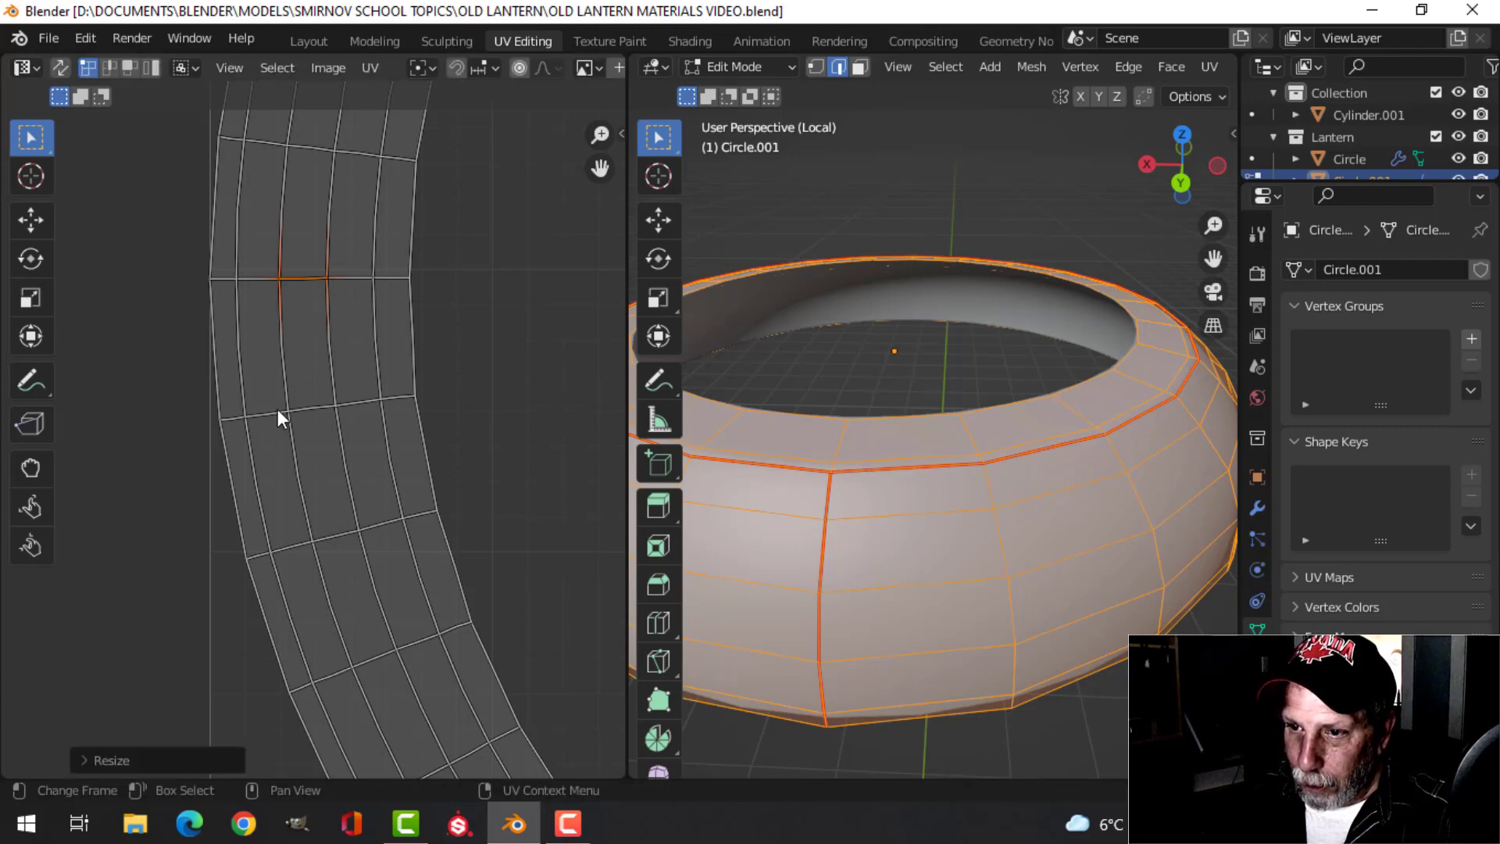
Flatten the lower edge of the same quad by scaling its two vertices to 0 along Y
left_click(278, 409)
left_click(339, 405, "shift")
key("s")
key("y")
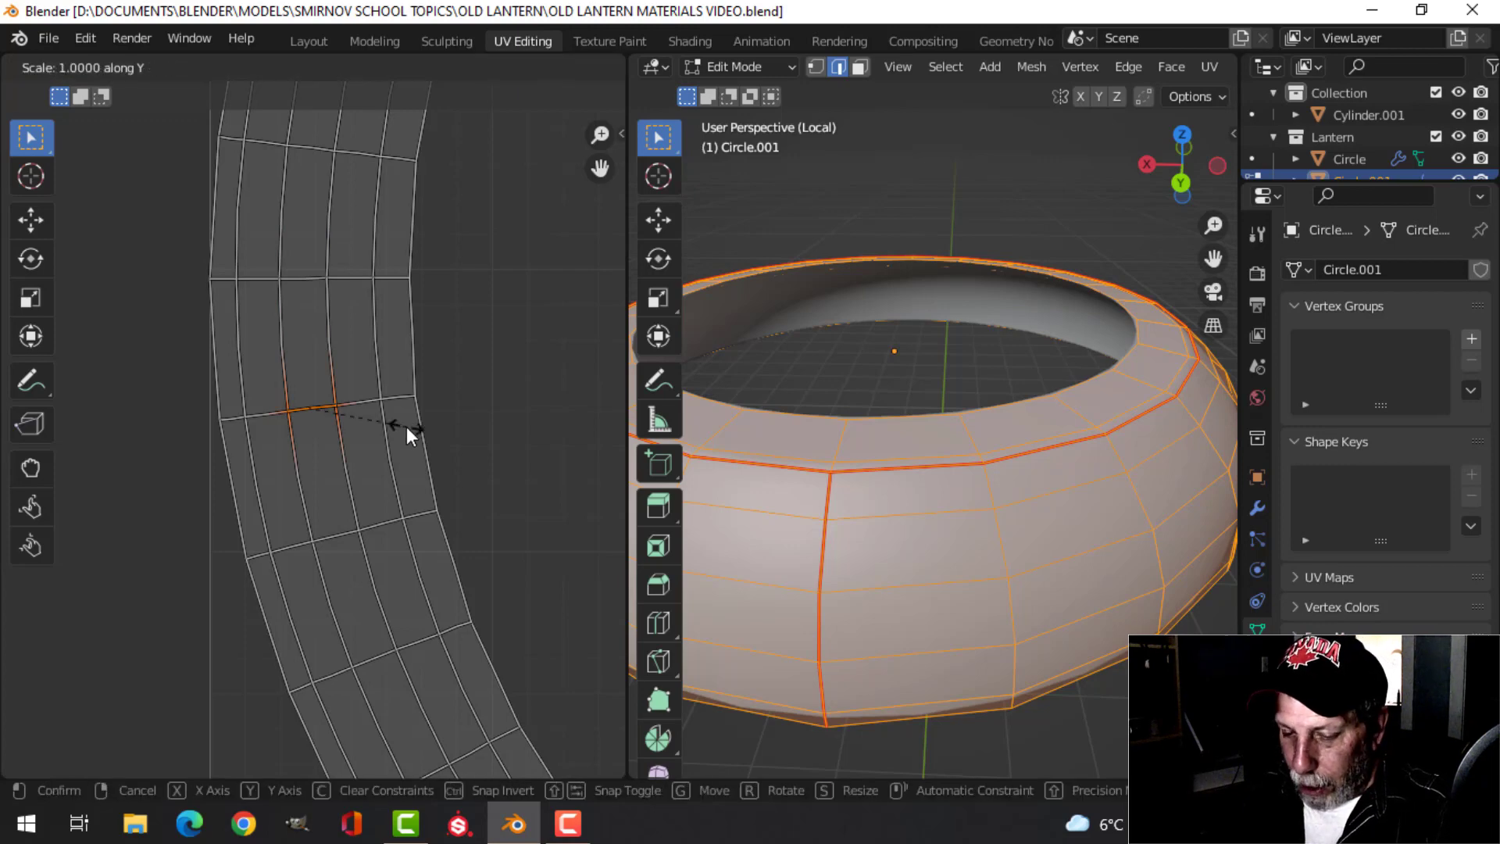
key("0")
key("Return")
Straighten both side edges of that quad by scaling each vertex pair to 0 along X
left_click(281, 278)
left_click(288, 408, "shift")
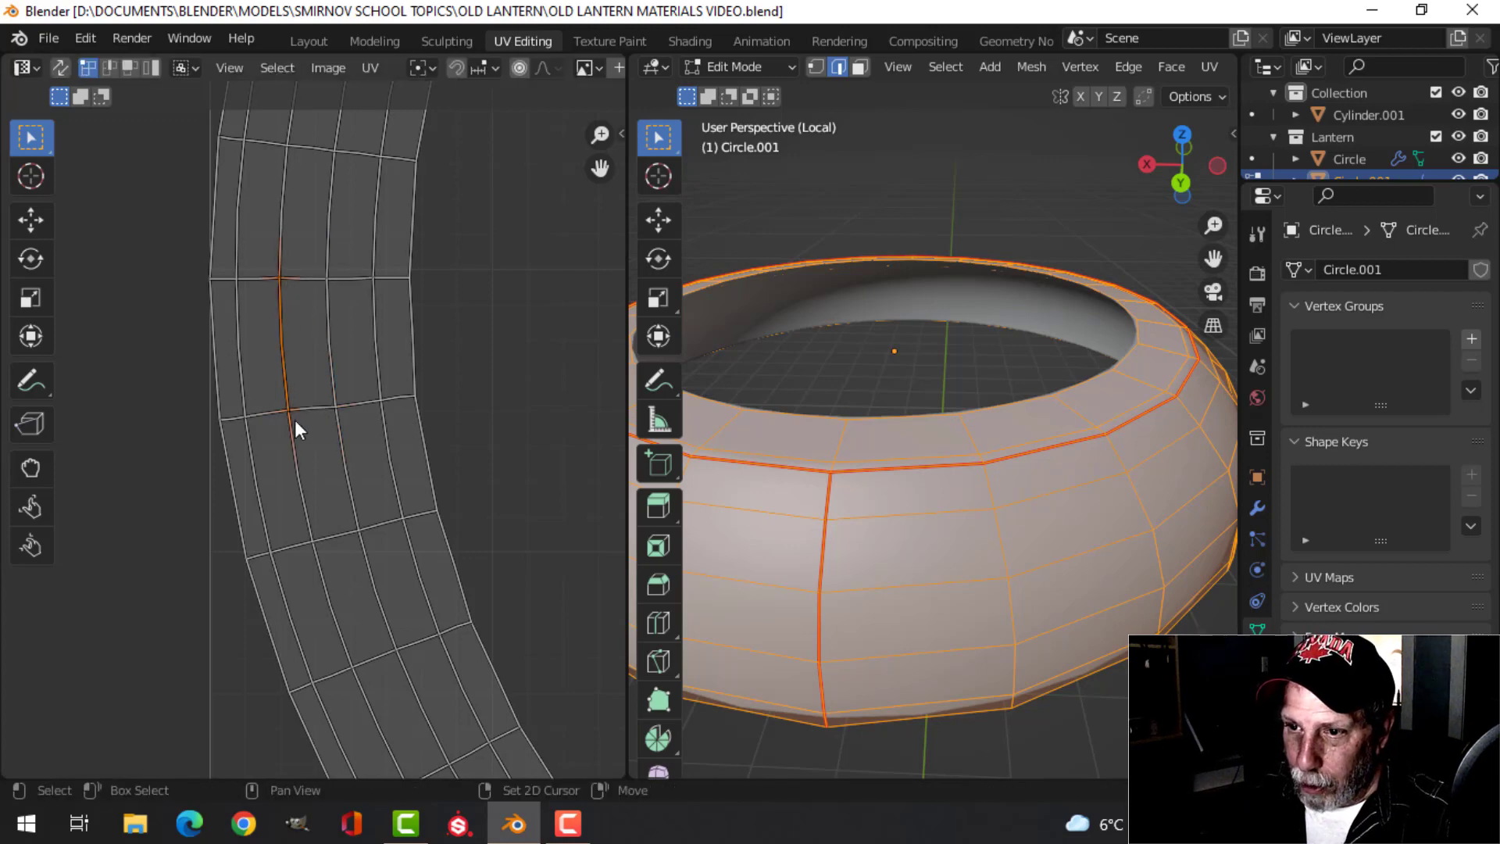
key("s")
key("x")
key("0")
key("Return")
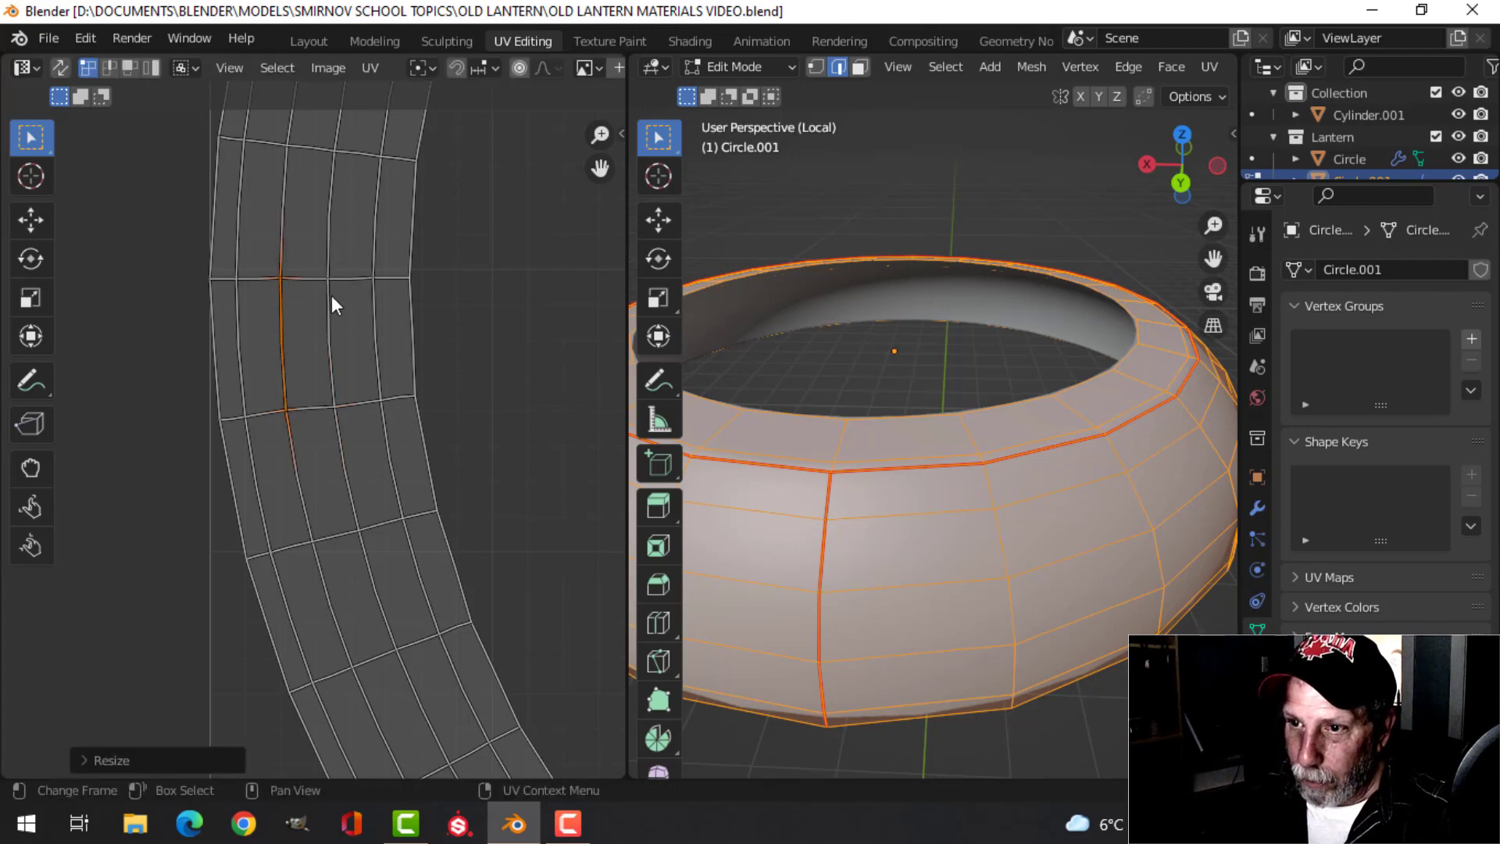
left_click(331, 295)
left_click(363, 417, "shift")
key("s")
key("x")
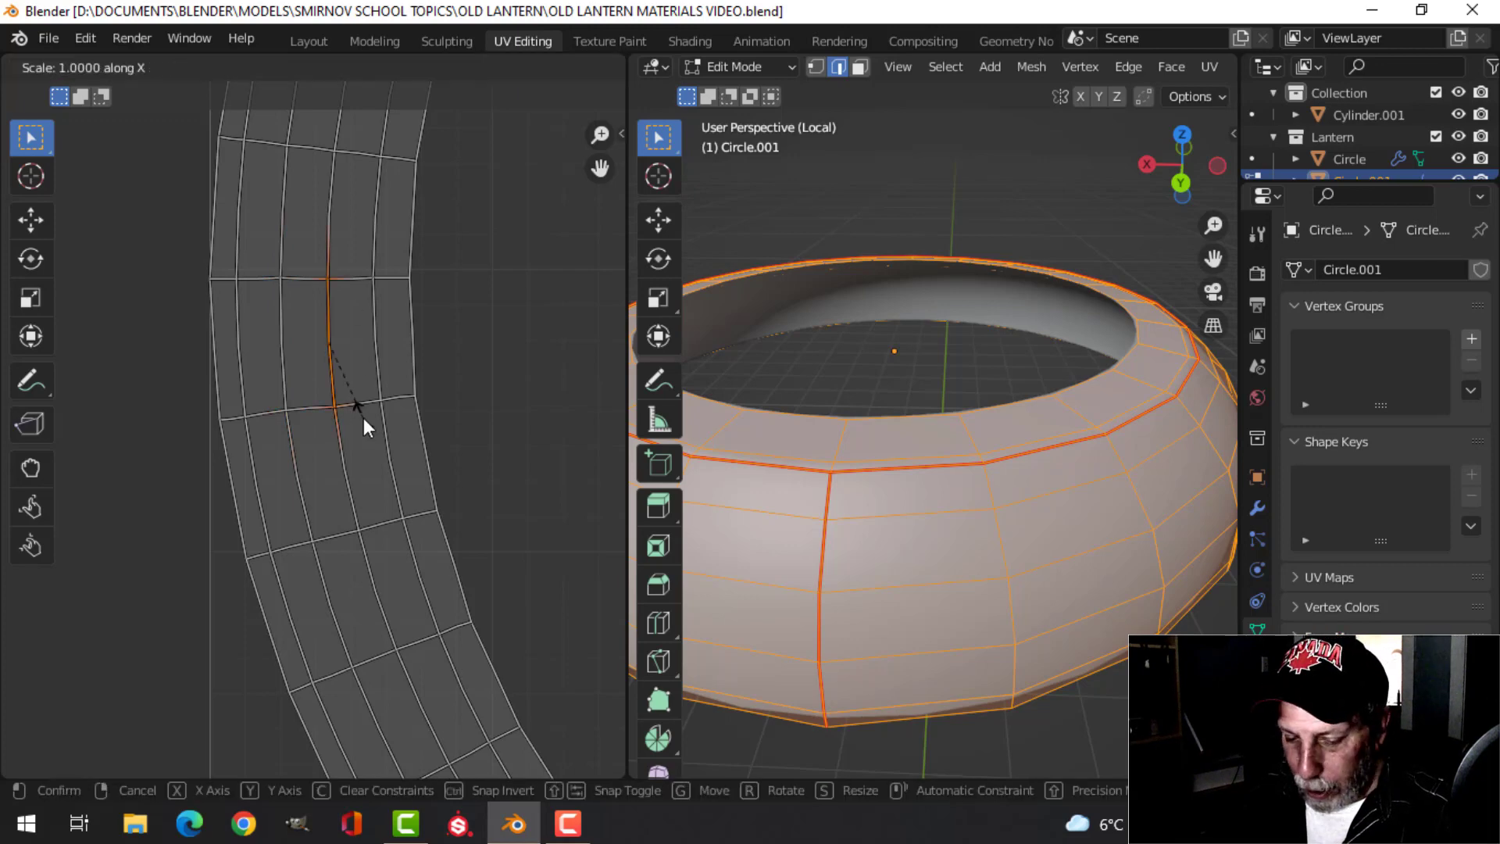
key("0")
key("Return")
Make the squared quad the active face, select its whole linked island, and unwrap it with Follow Active Quads
key("3")
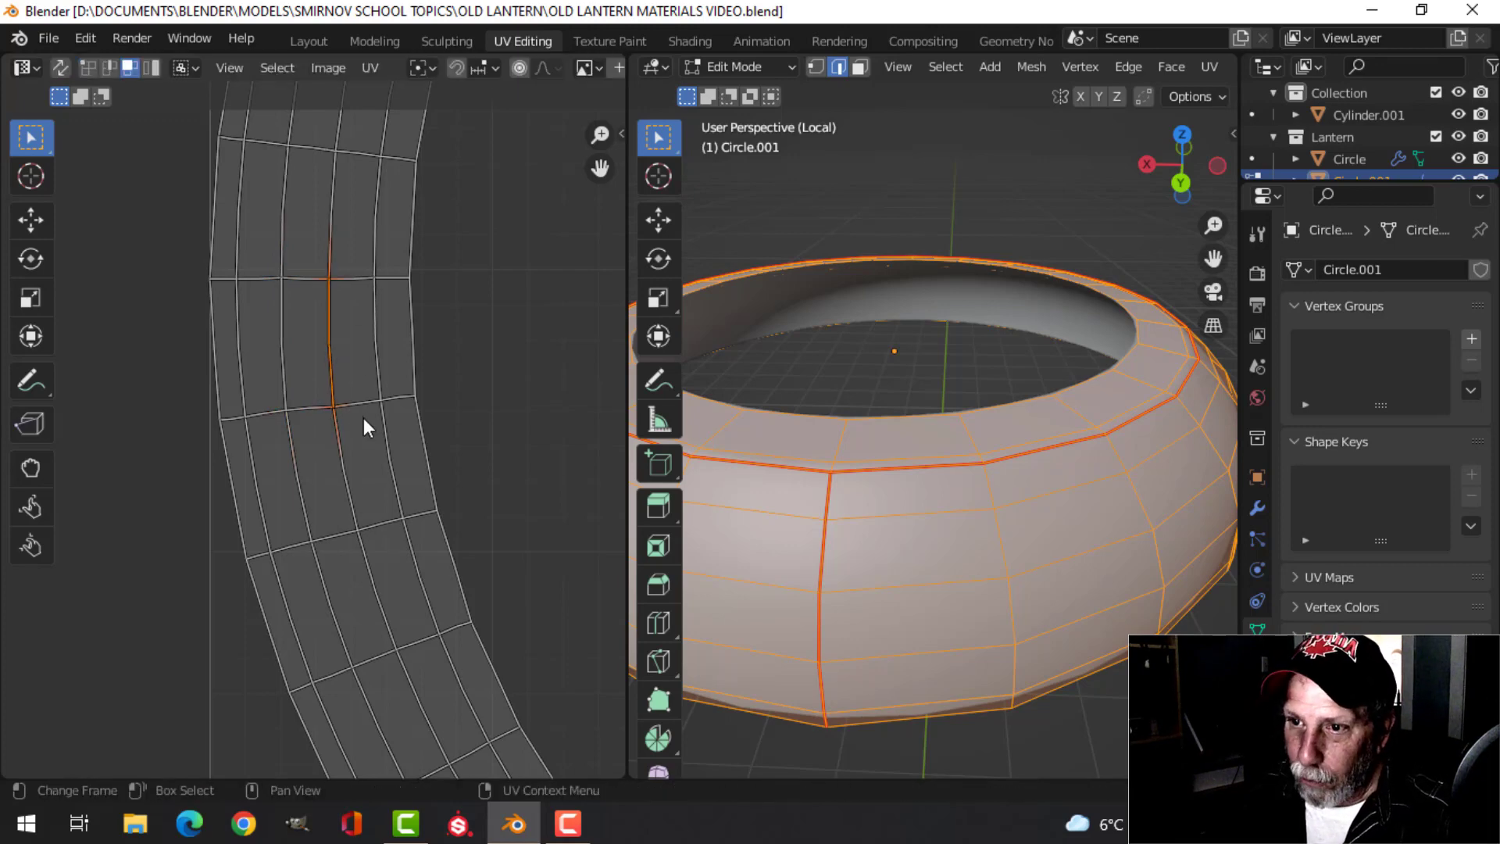
left_click(310, 336)
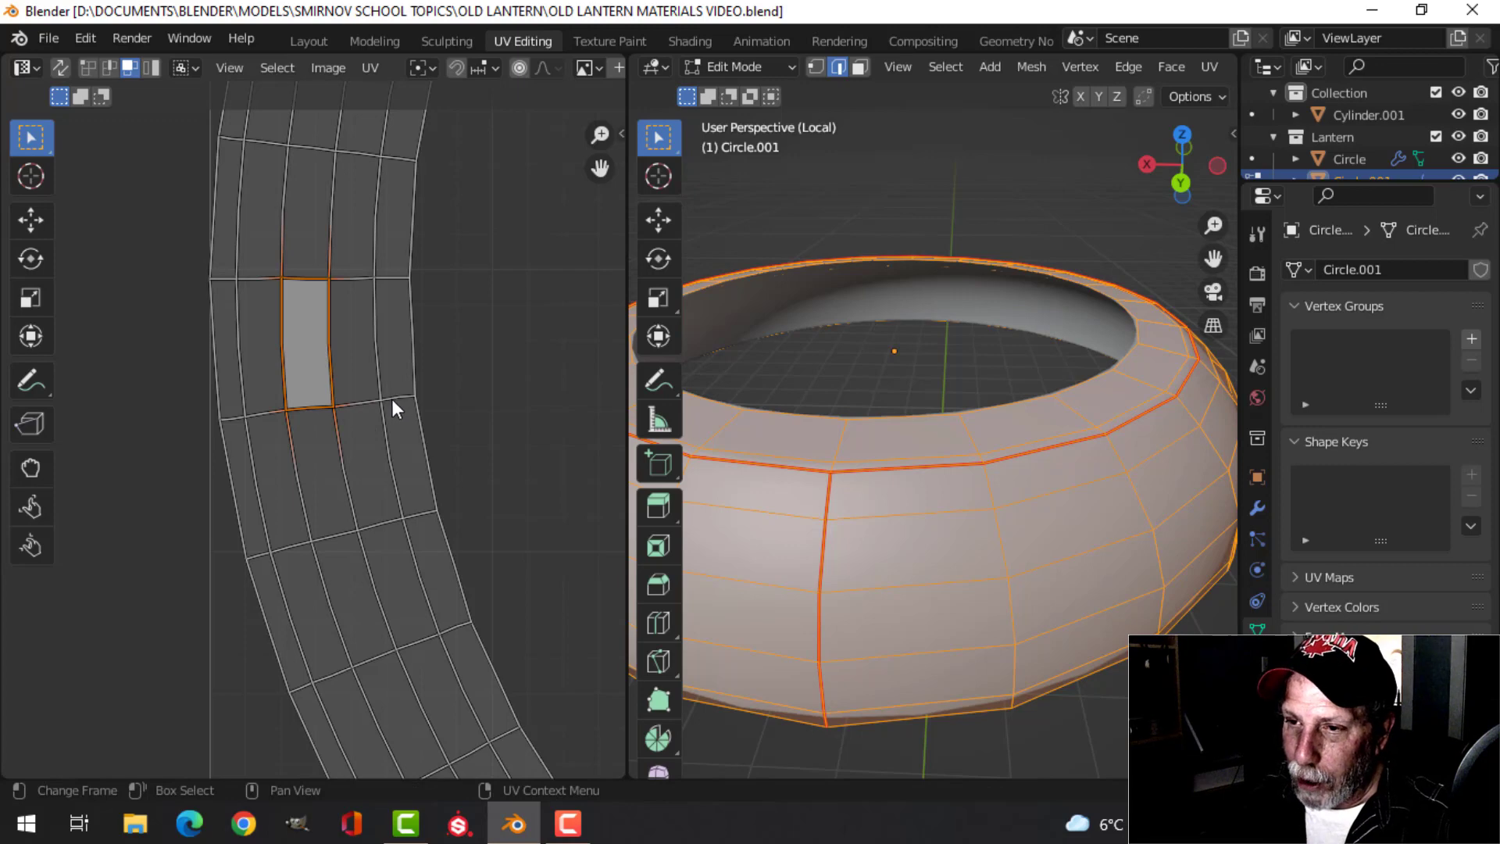
key("ctrl+l")
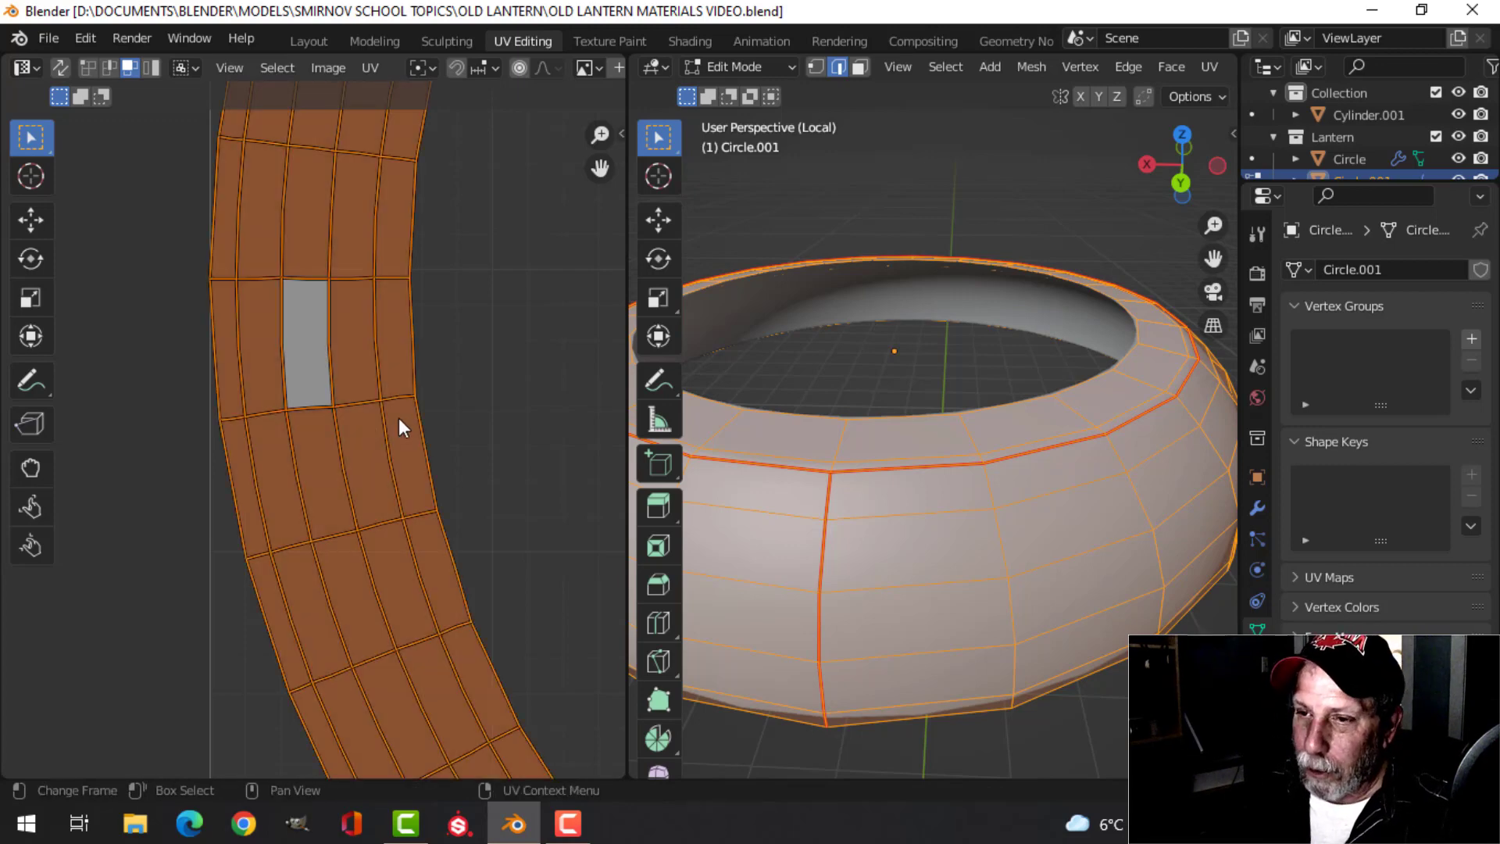
scroll(359, 448, "down", 5)
key("u")
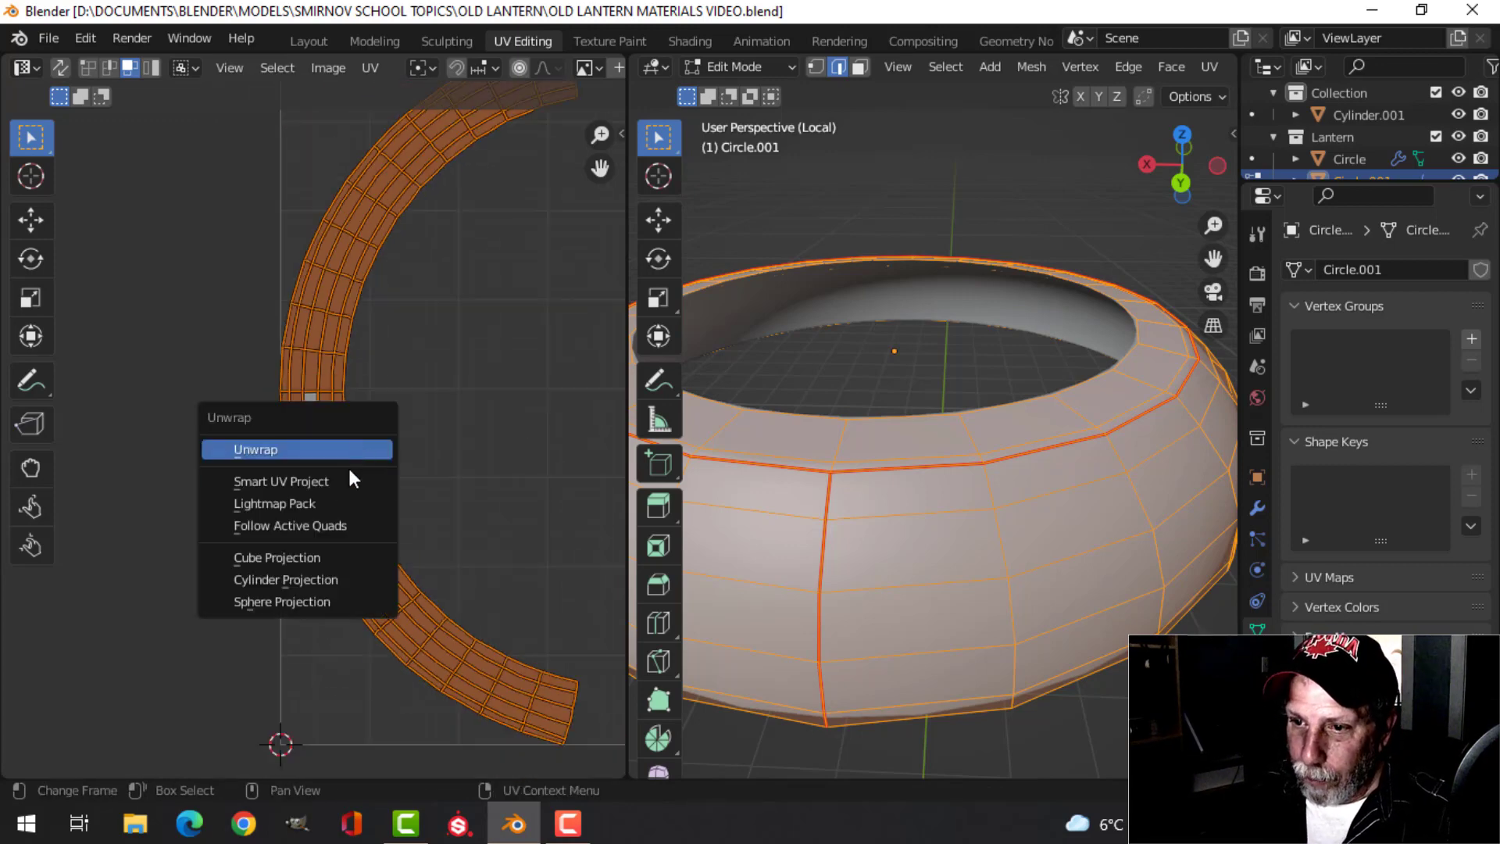
left_click(337, 521)
left_click(372, 584)
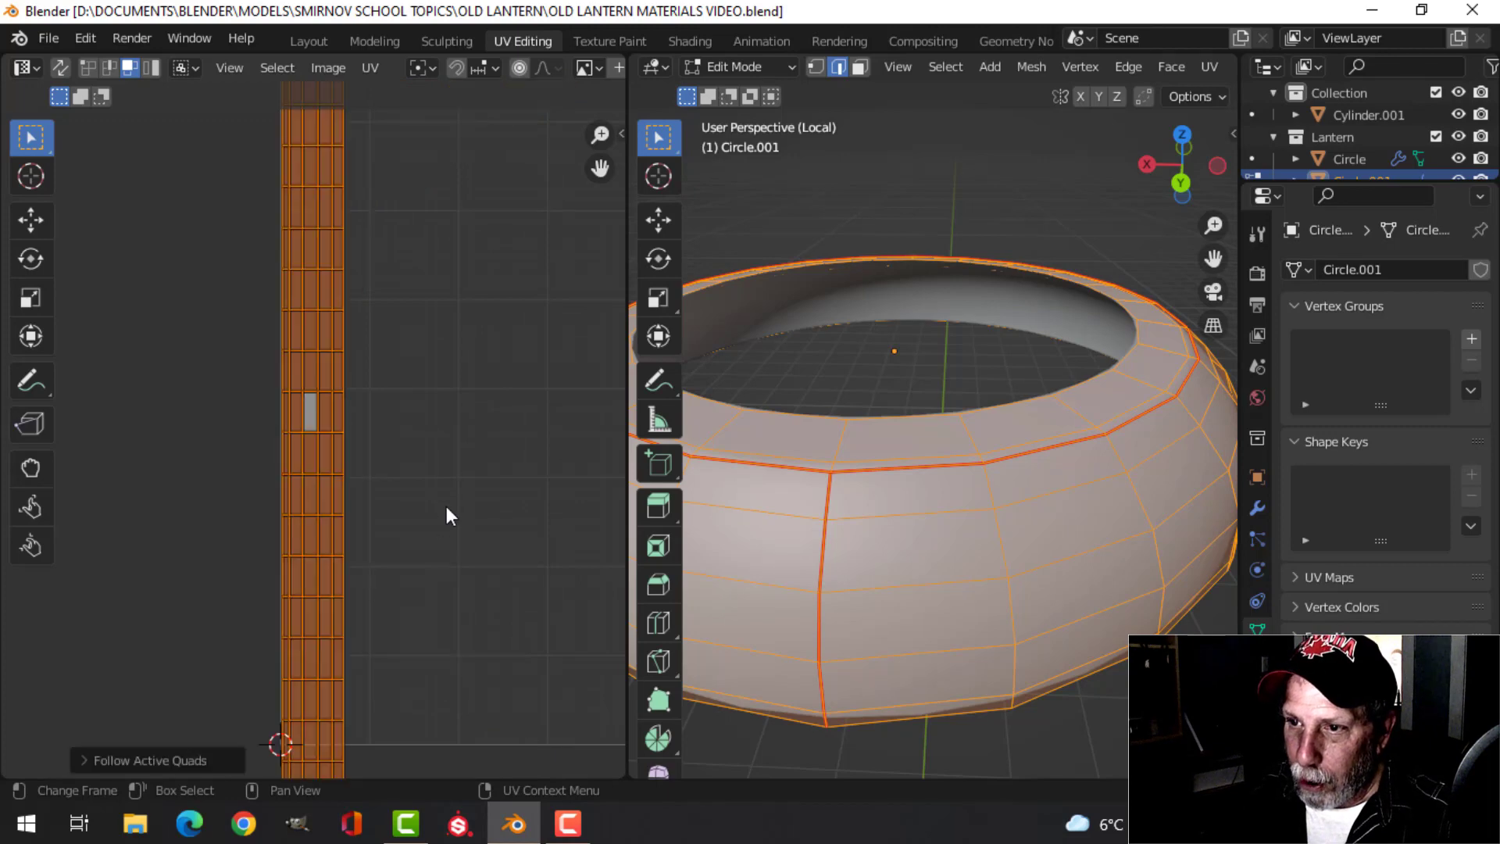
scroll(412, 453, "up", 2)
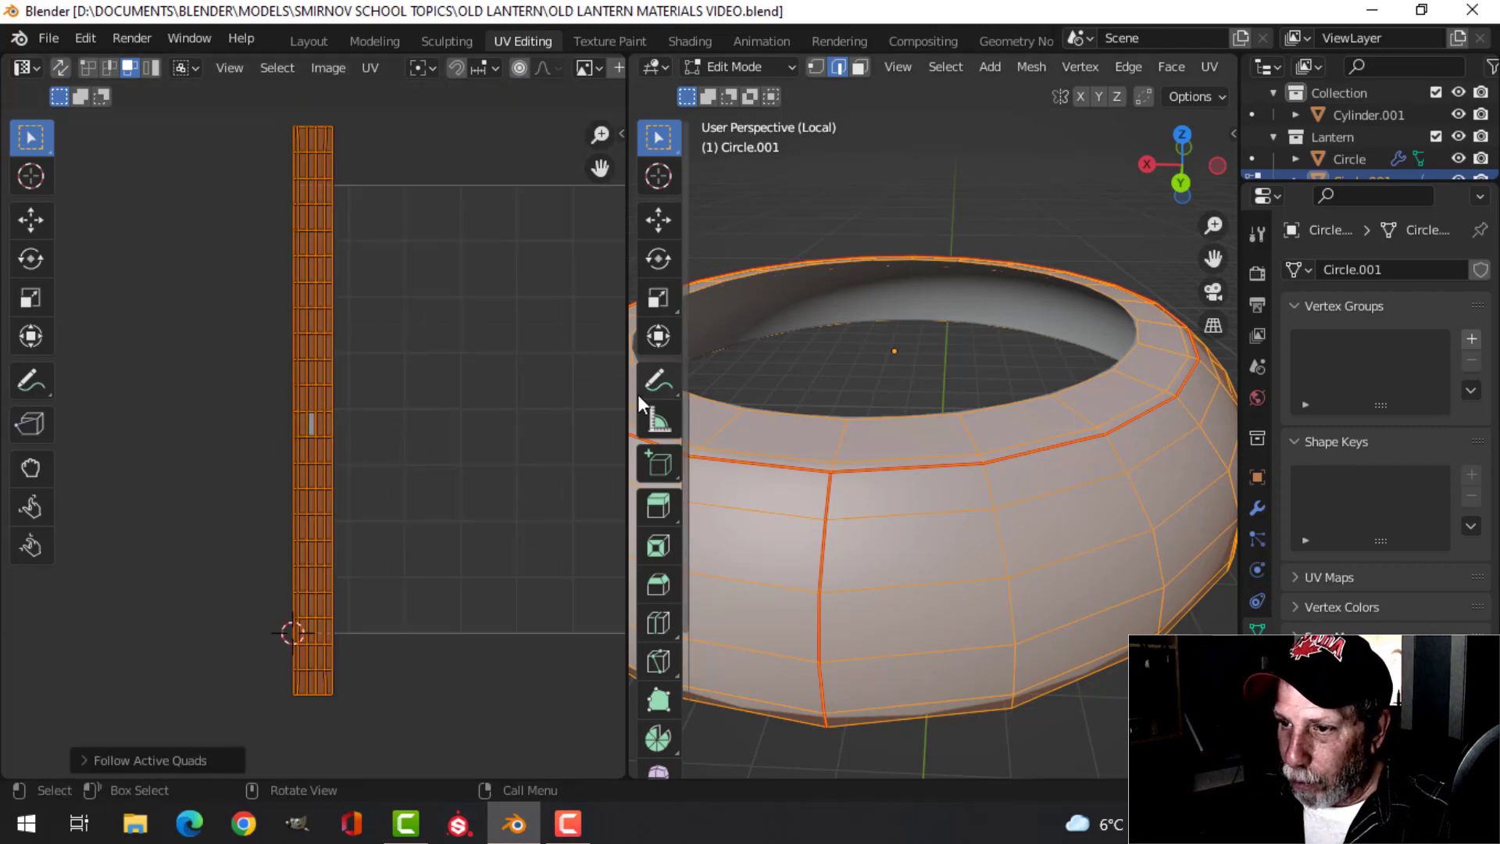
Rotate the straightened wall strip 90 degrees, center it over the UV square, and scale it to about twice the square's width
middle_click_drag(456, 439, 379, 448)
type("r")
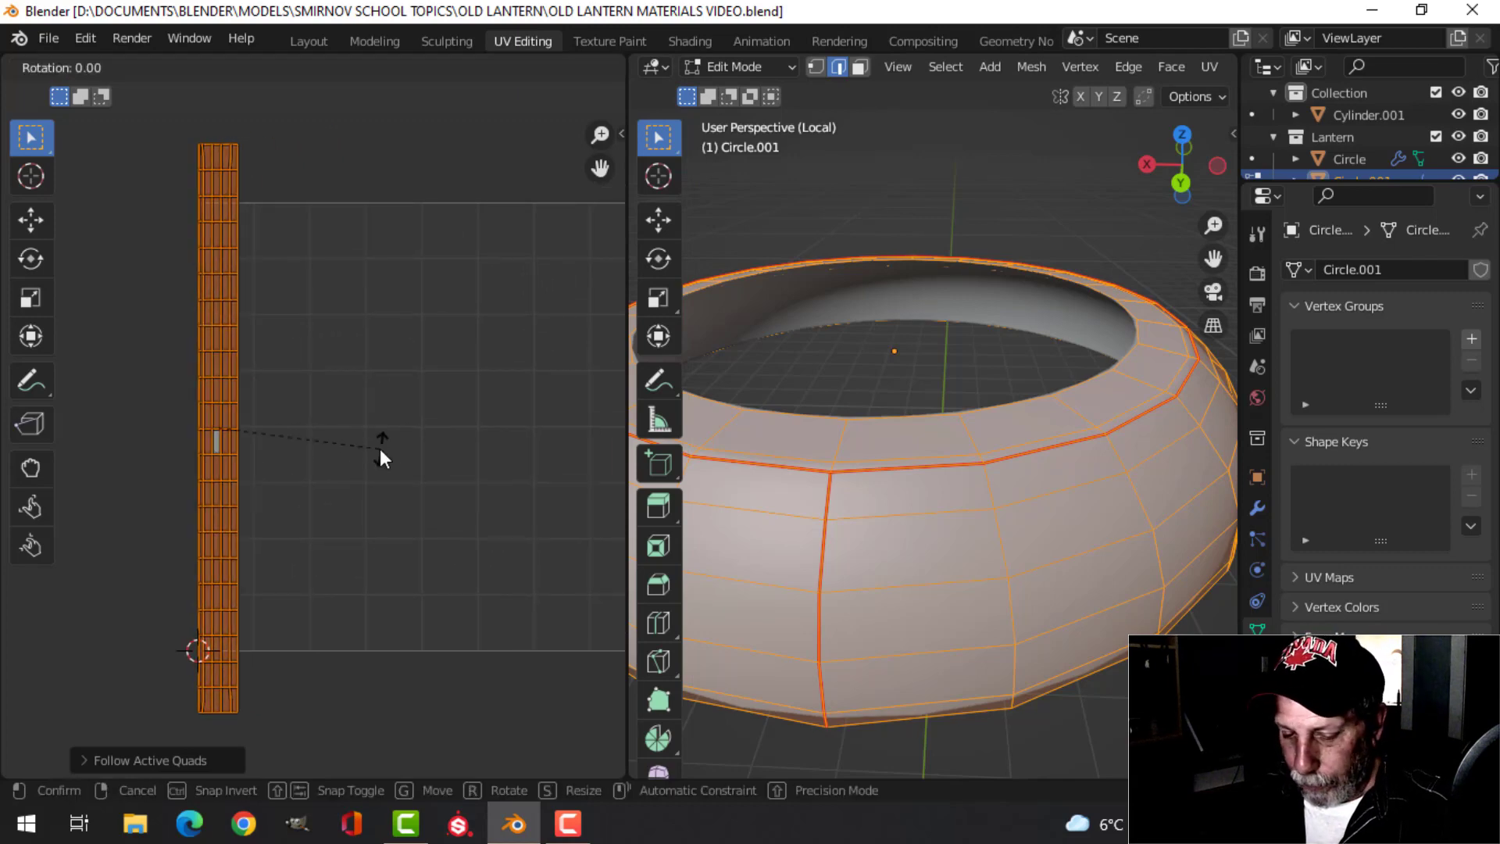
type("90")
key("Return")
scroll(386, 453, "down", 3)
key("g")
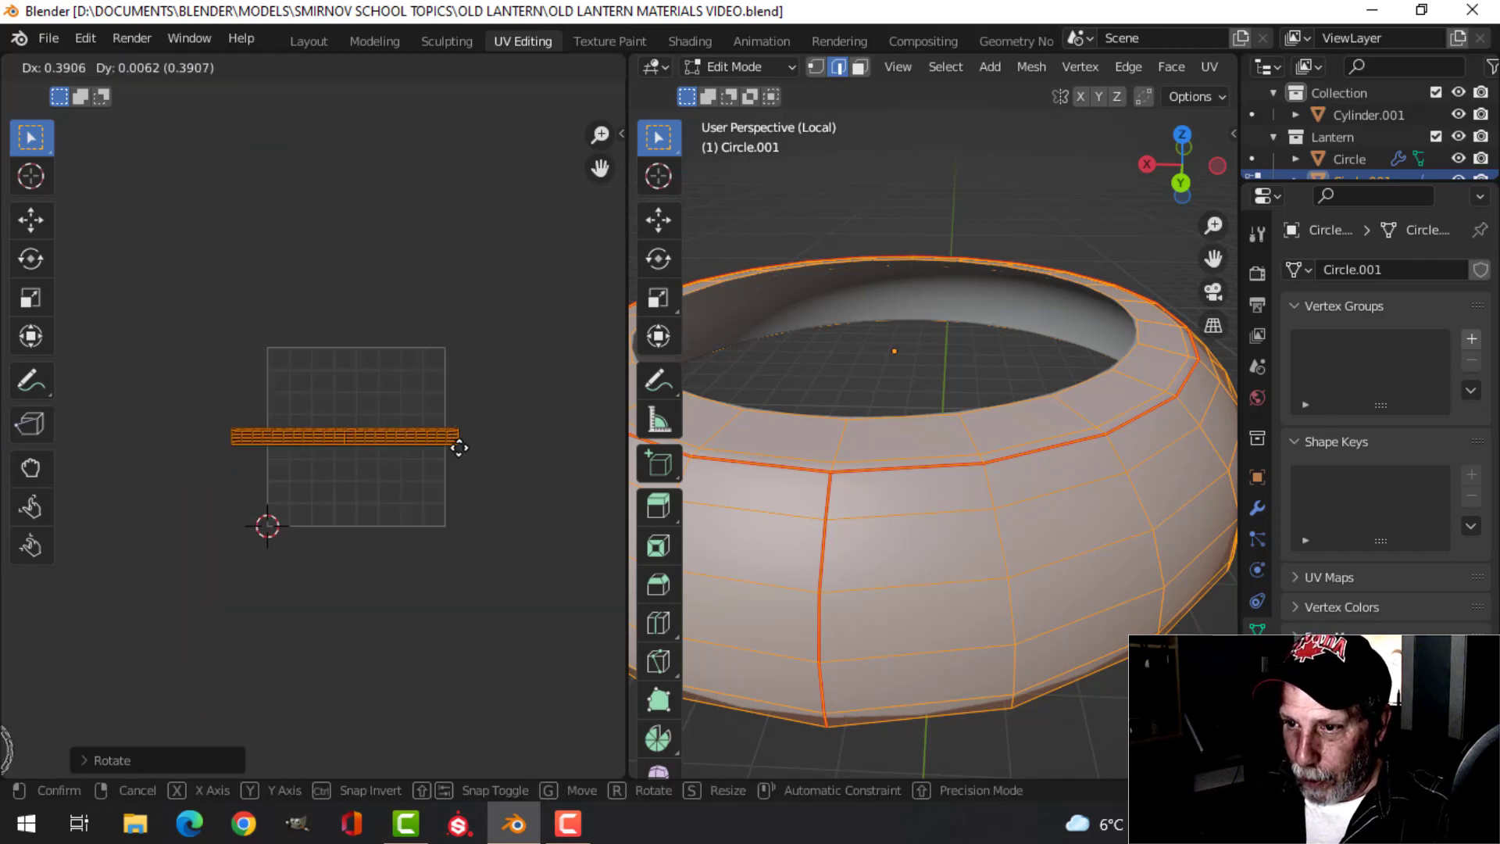
left_click(472, 447)
key("s")
left_click(539, 521)
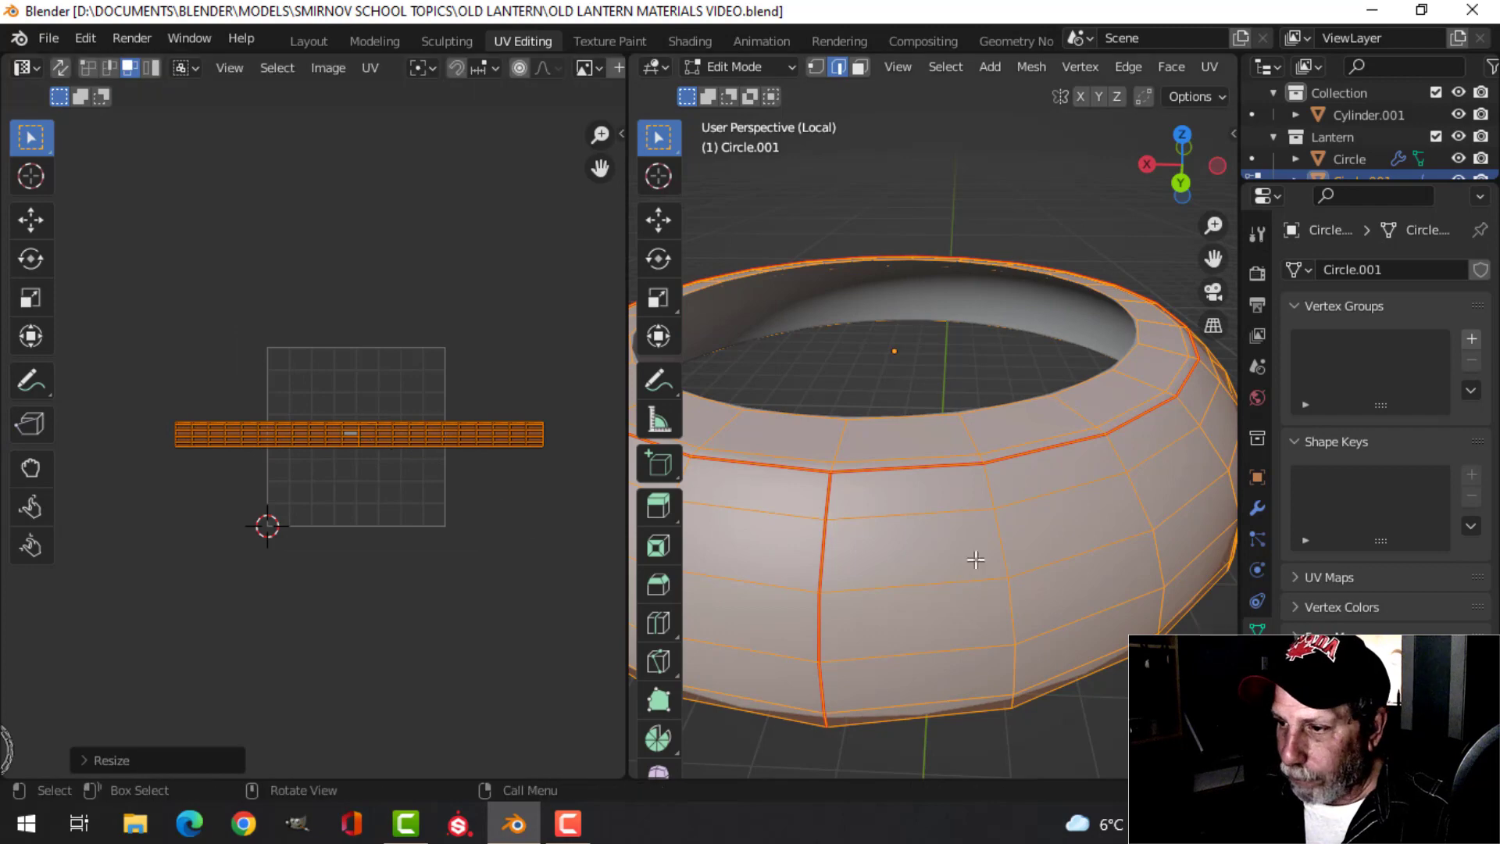
Leave mesh editing, save the file, and show the ring isolated and framed in the Shading workspace
scroll(927, 550, "down", 2)
key("Tab")
scroll(911, 489, "down", 2)
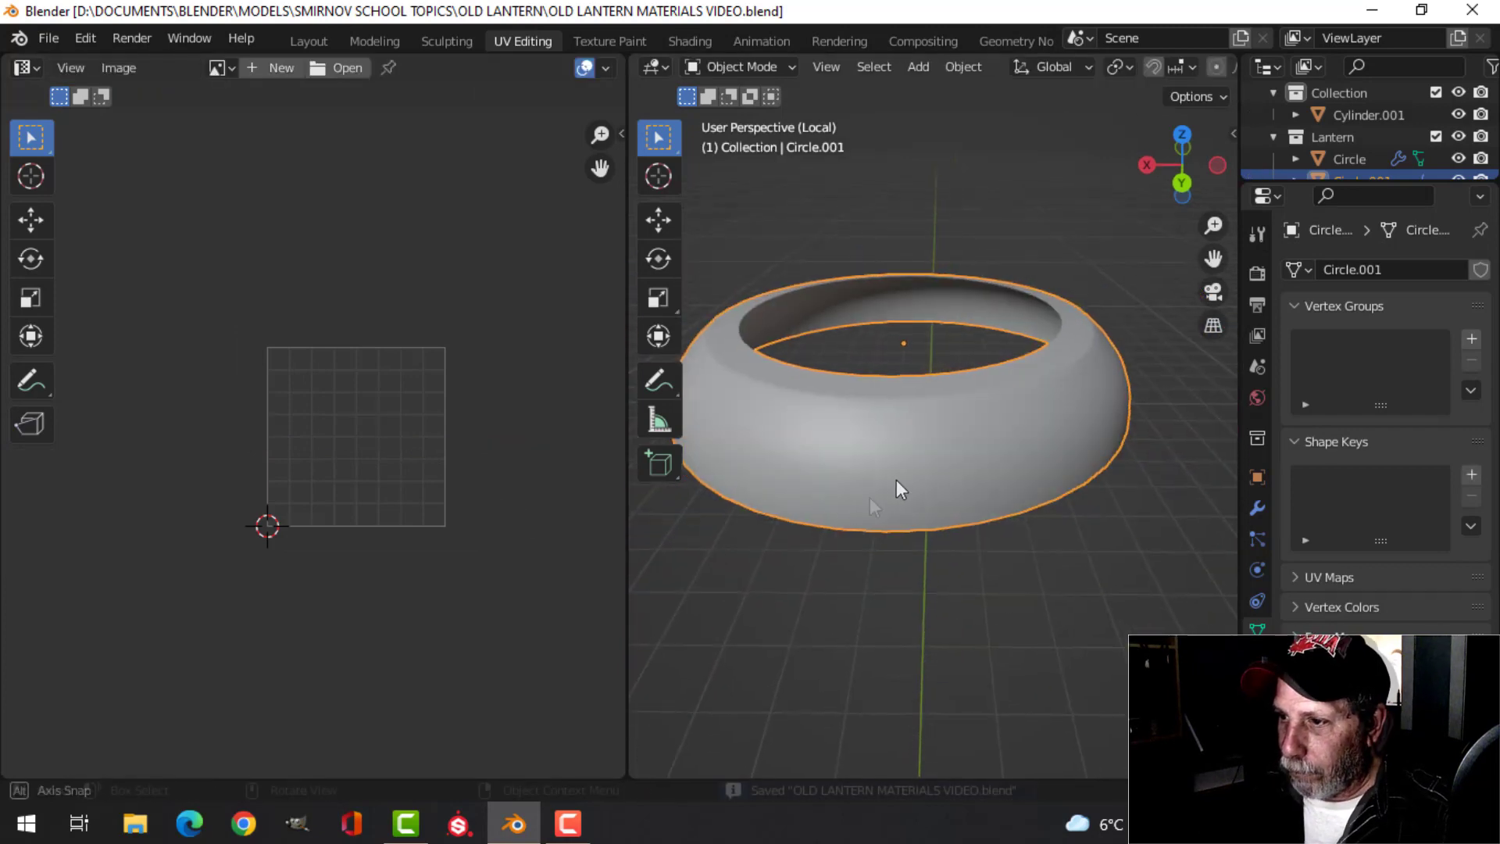
key("ctrl+s")
left_click(690, 40)
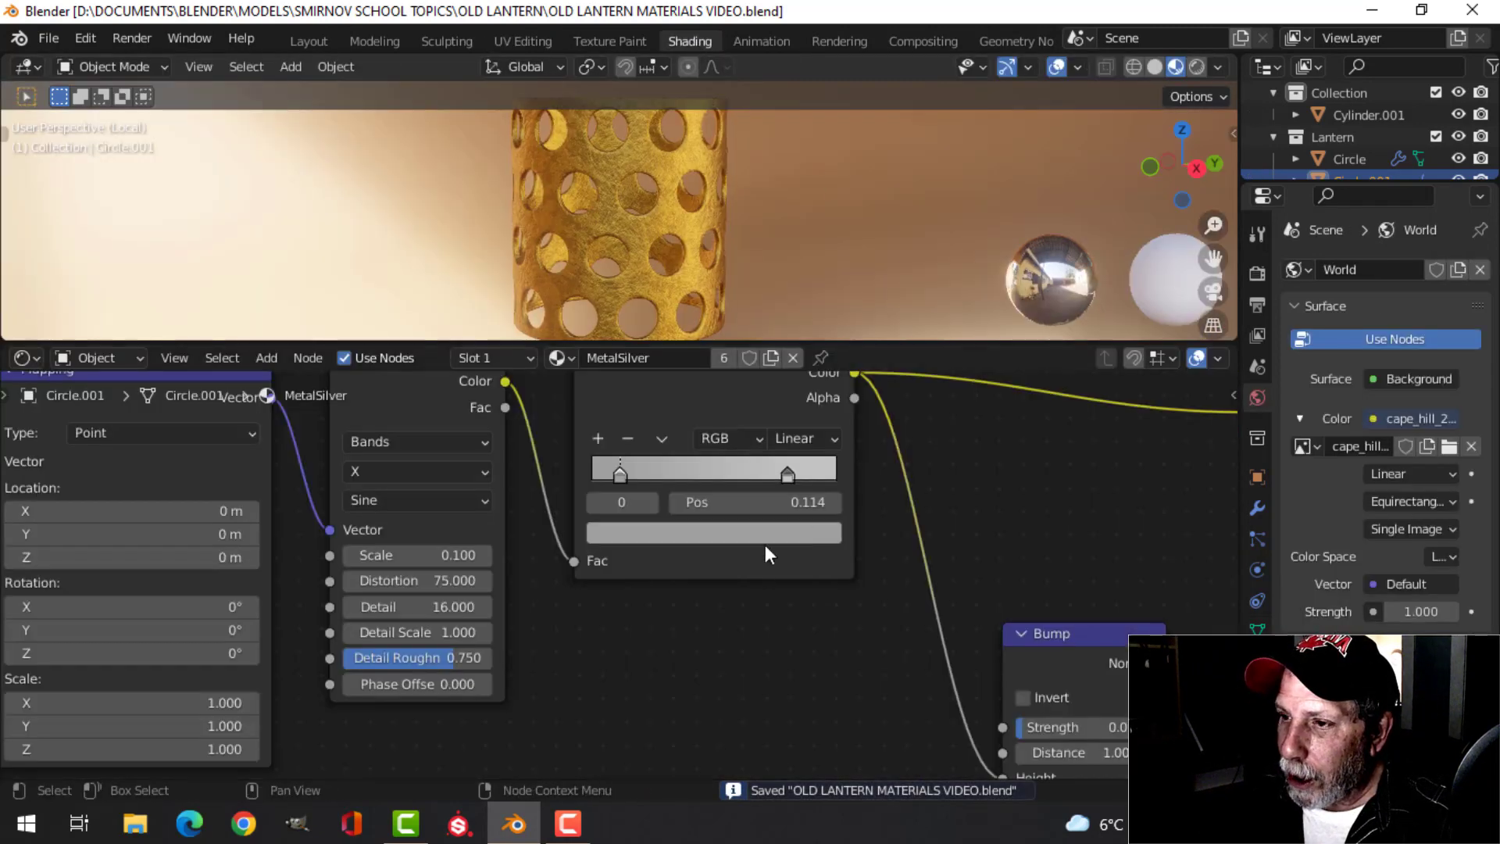
key("KP_Divide")
key("KP_Divide")
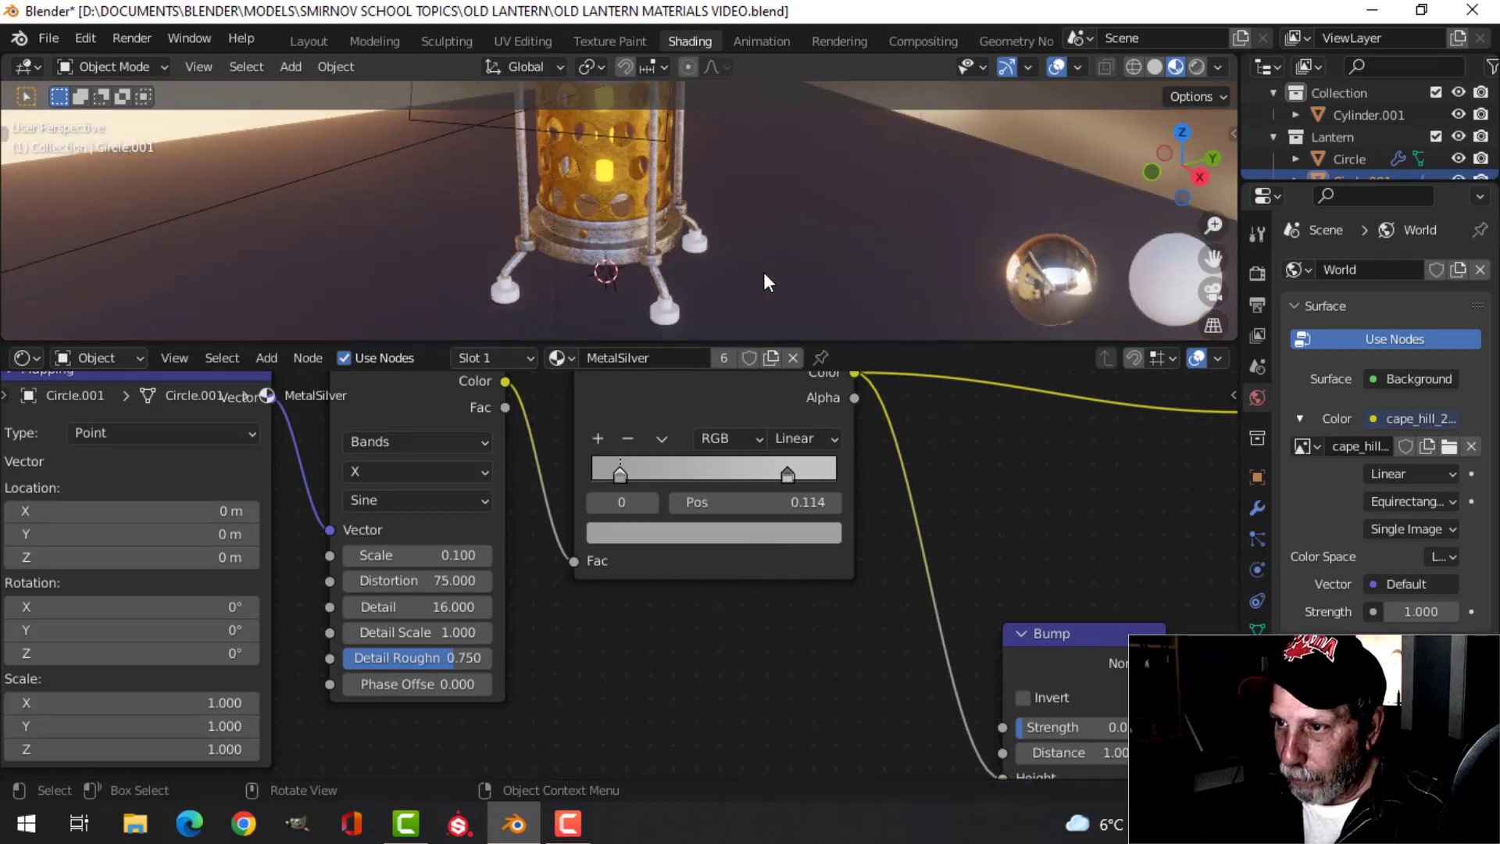
scroll(681, 269, "up", 2)
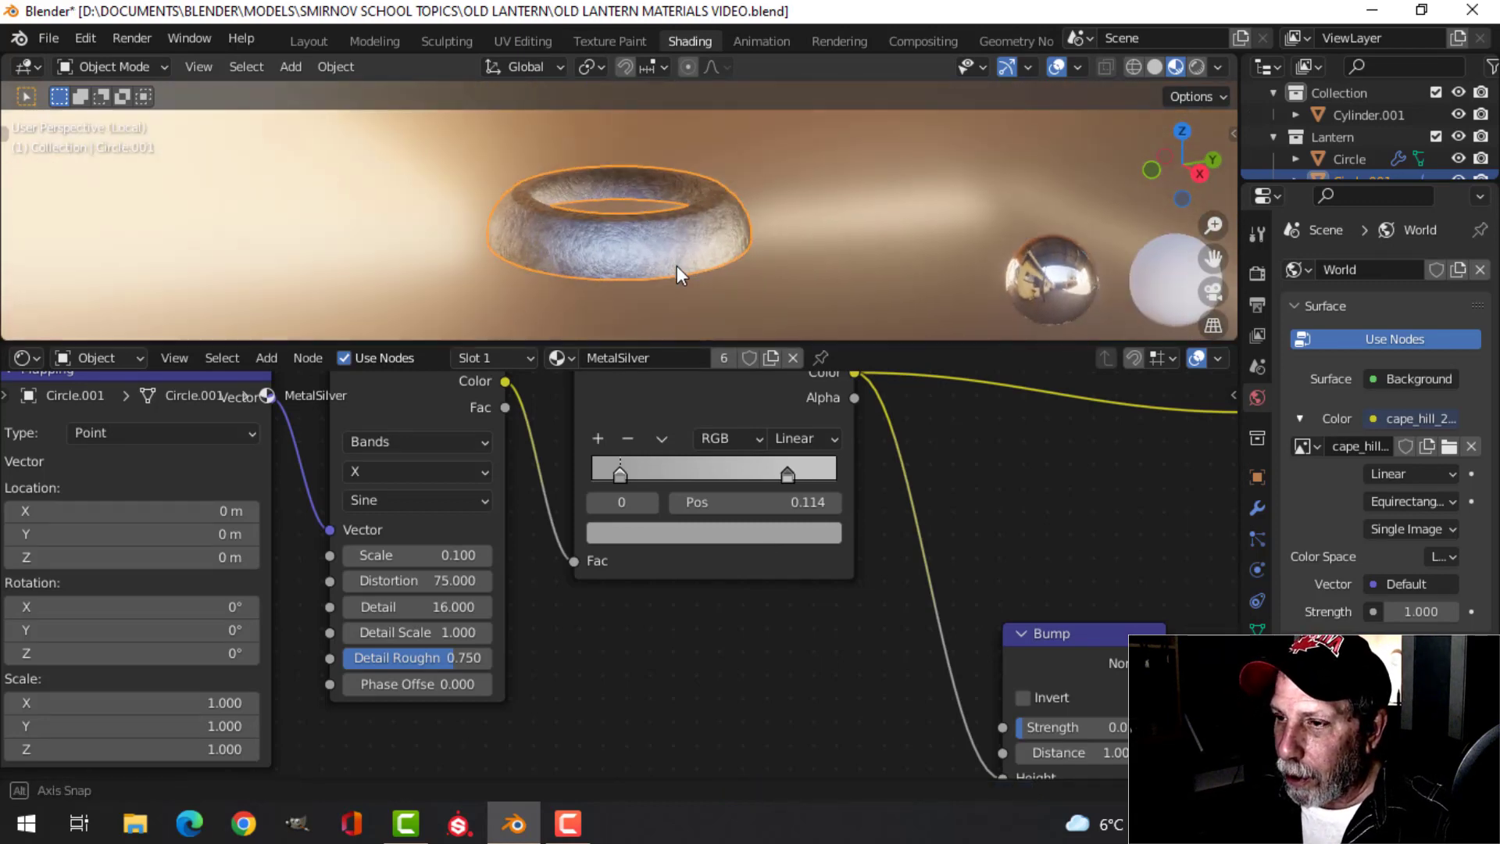
Light the material preview with the Scene World and view the ring's metal surface up close
left_click(1216, 66)
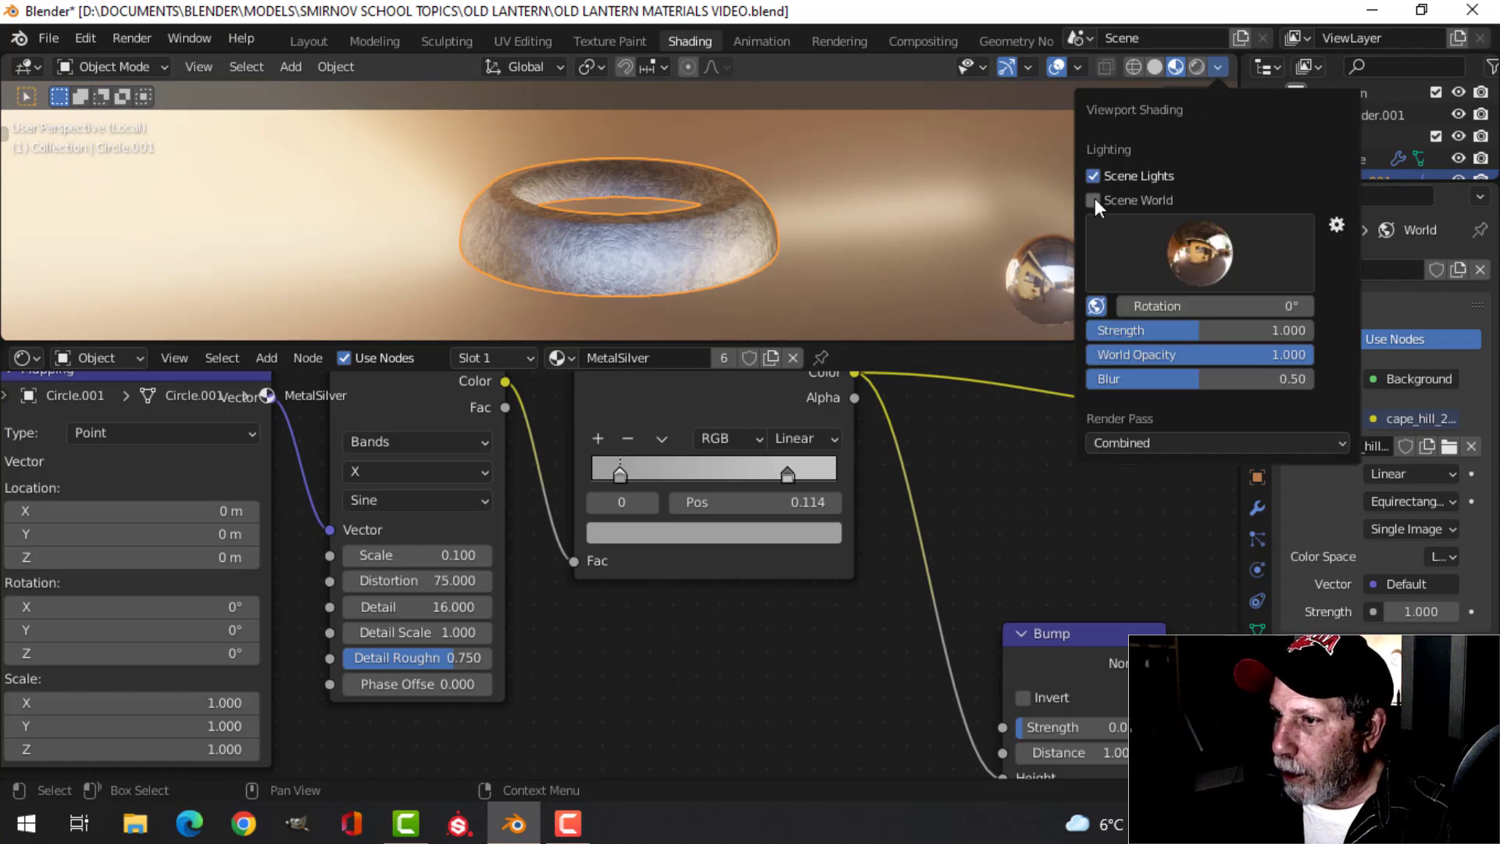
left_click(1093, 200)
scroll(712, 270, "up", 2)
middle_click_drag(750, 264, 684, 246)
scroll(684, 247, "up", 2)
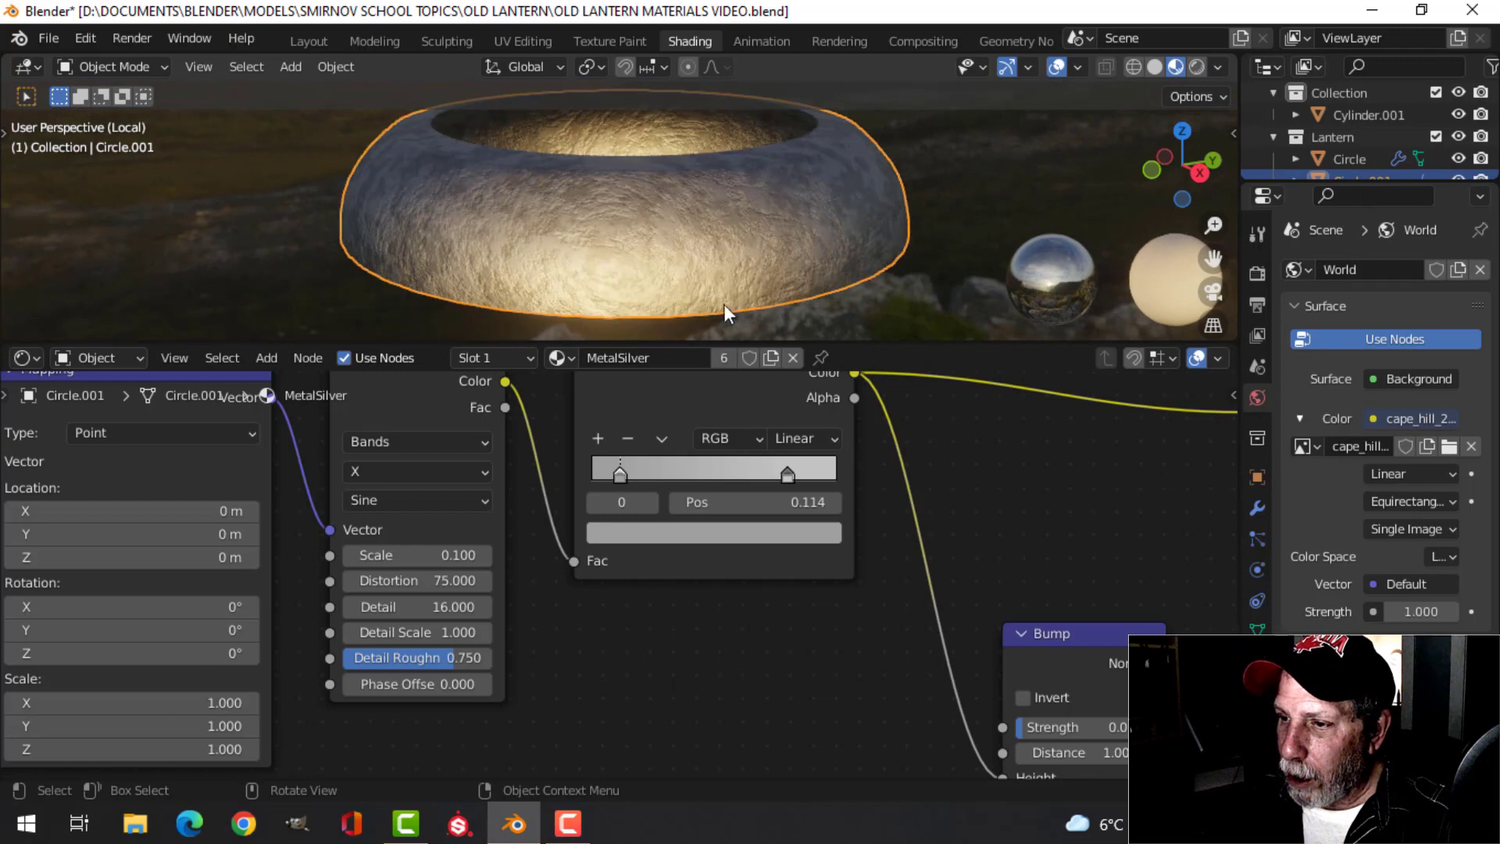
Add an Image Texture node to the MetalSilver material, placed below the Principled BSDF node
scroll(768, 751, "down", 3)
middle_click_drag(765, 649, 664, 516)
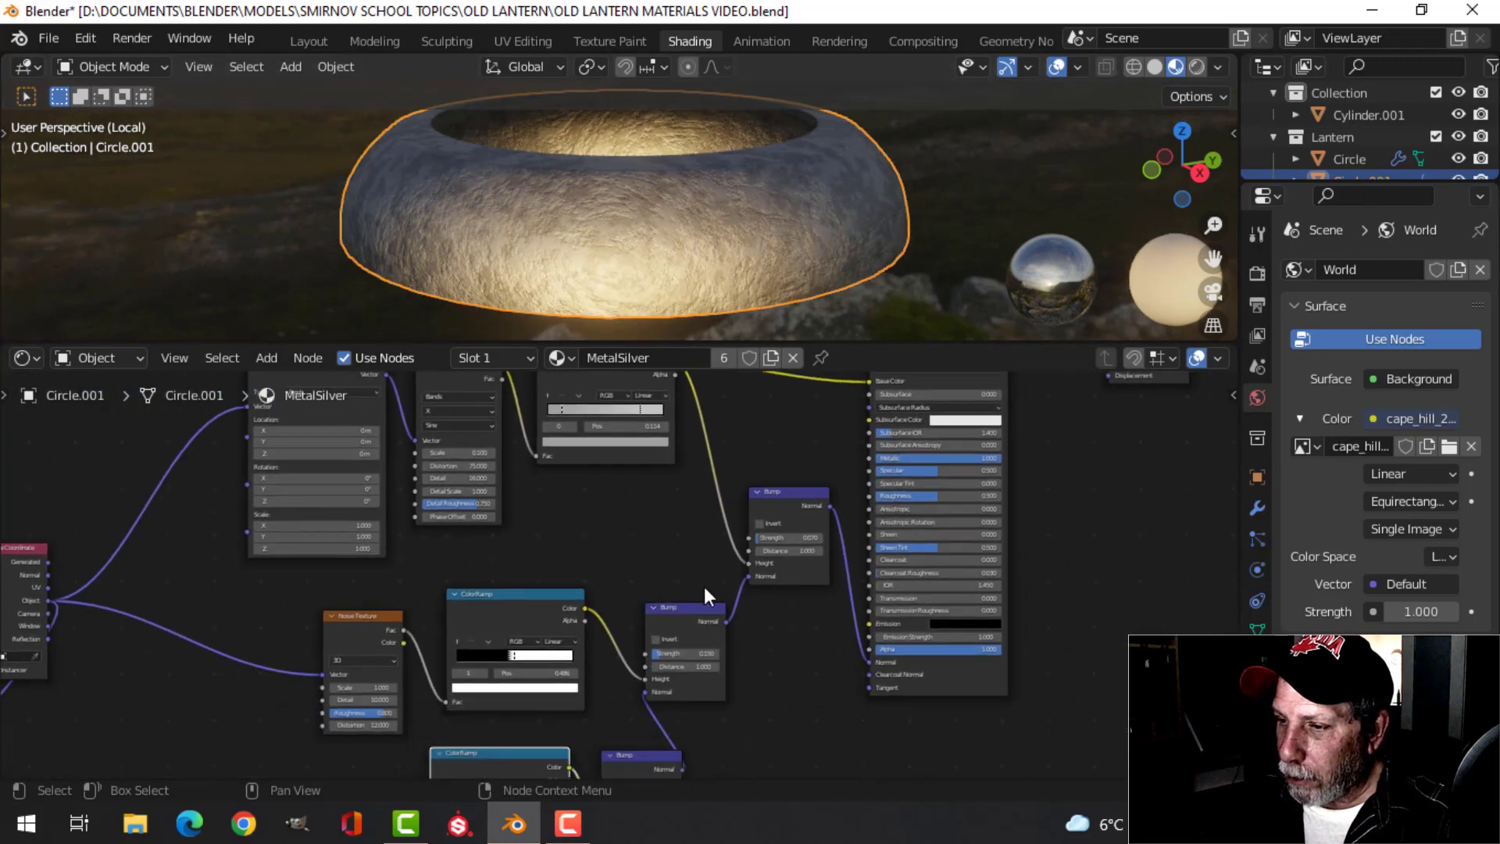
scroll(707, 589, "down", 1)
middle_click_drag(765, 704, 576, 608)
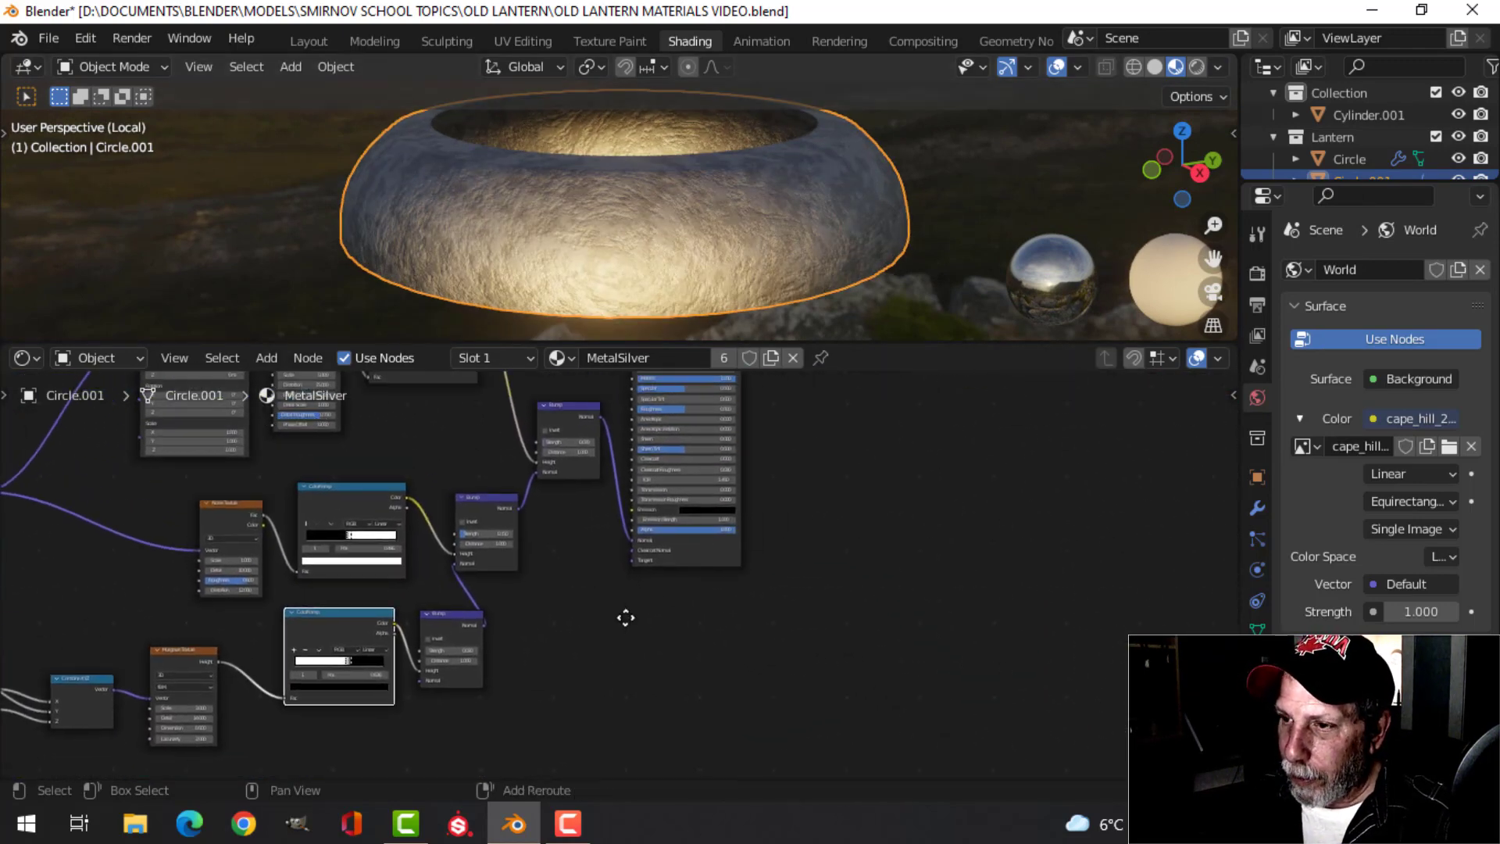
scroll(682, 640, "down", 3)
middle_click_drag(780, 631, 725, 620)
scroll(636, 633, "down", 1)
key("shift+a")
mouse_move(707, 642)
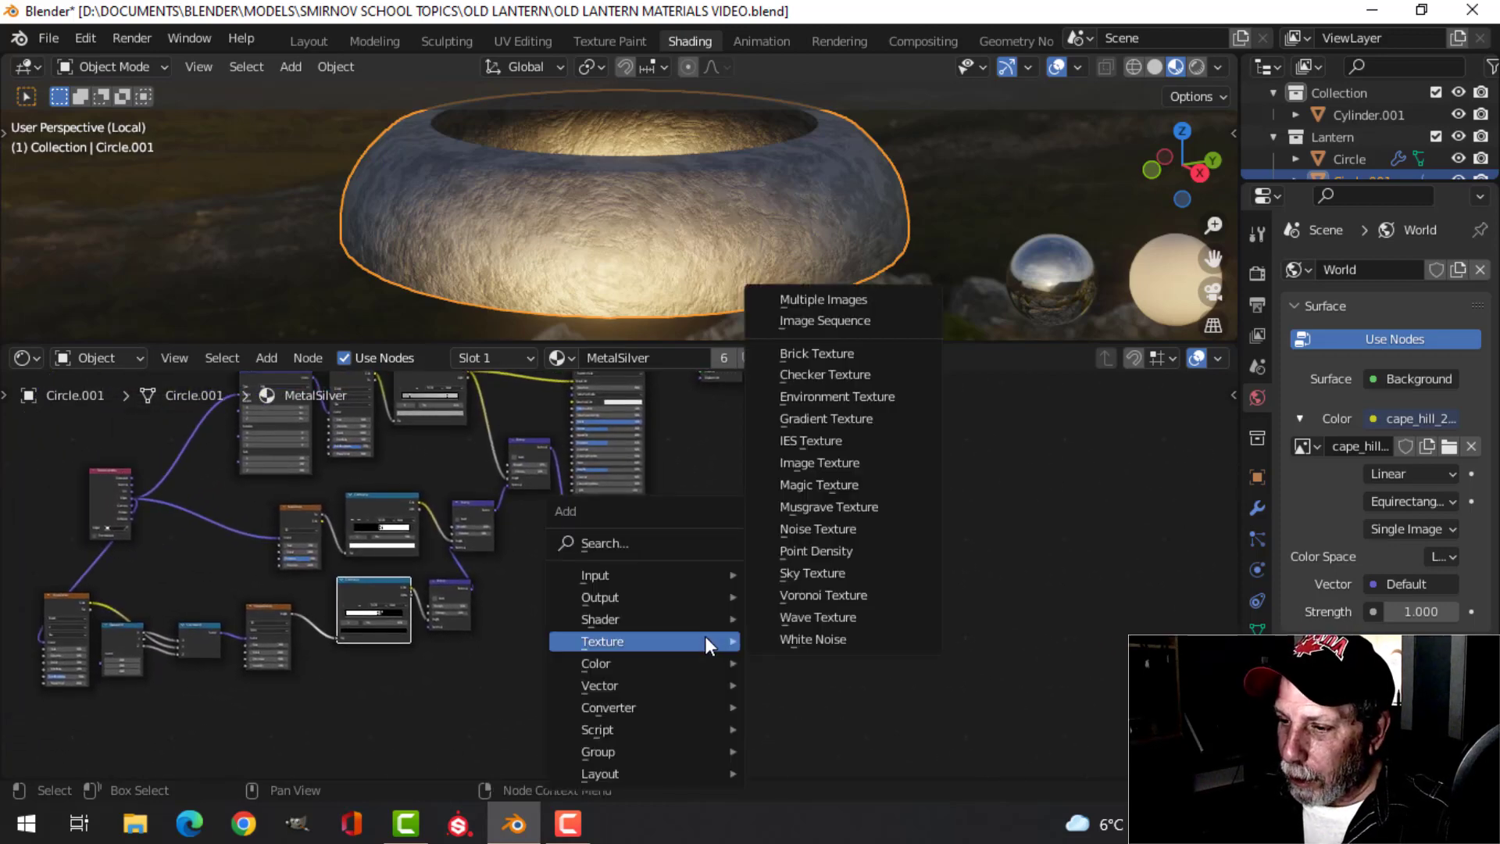
left_click(831, 464)
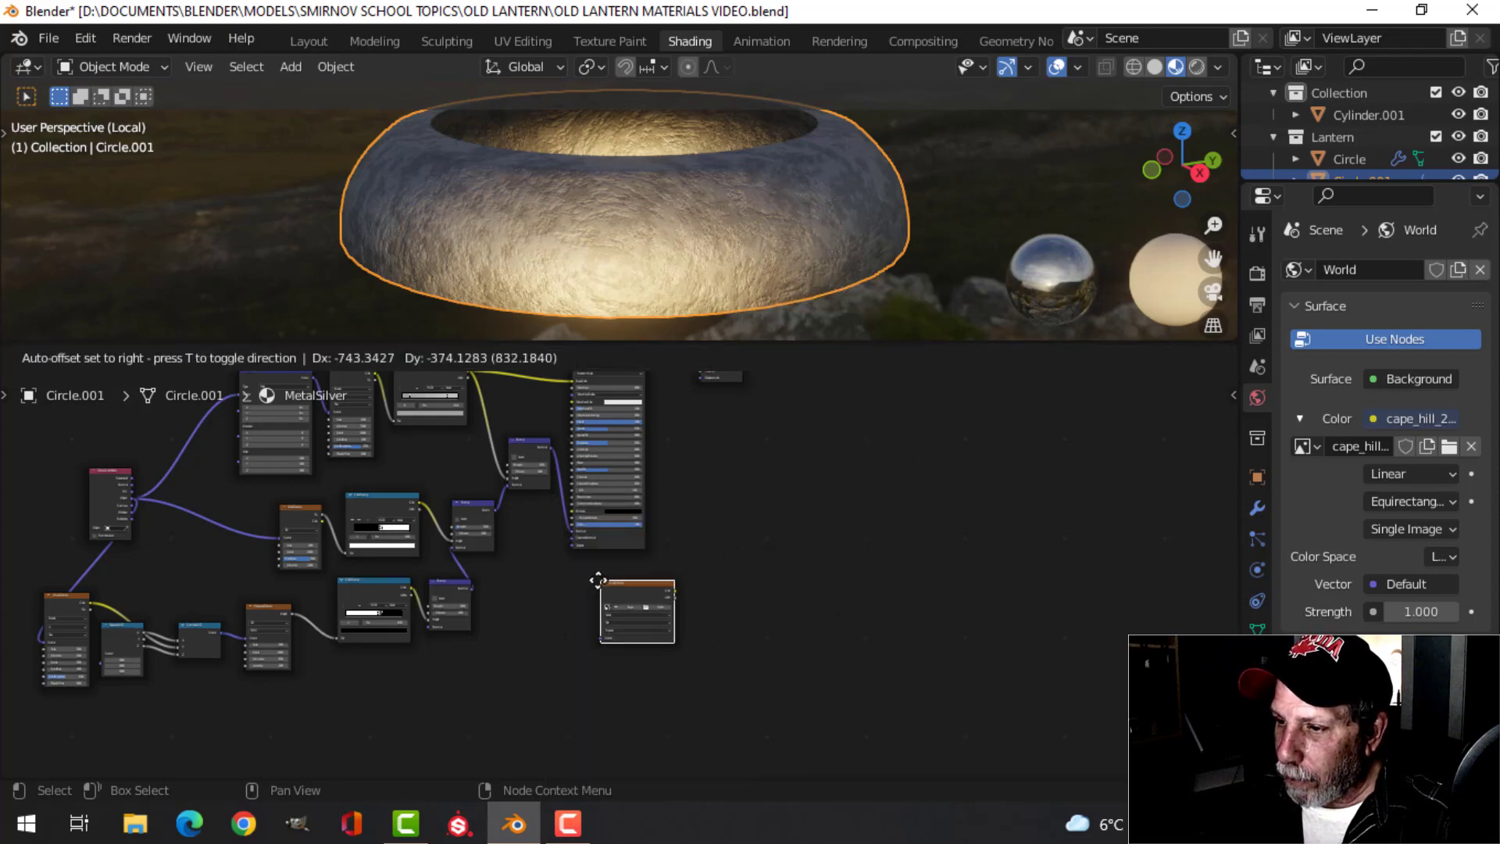
left_click(576, 580)
scroll(832, 560, "down", 1)
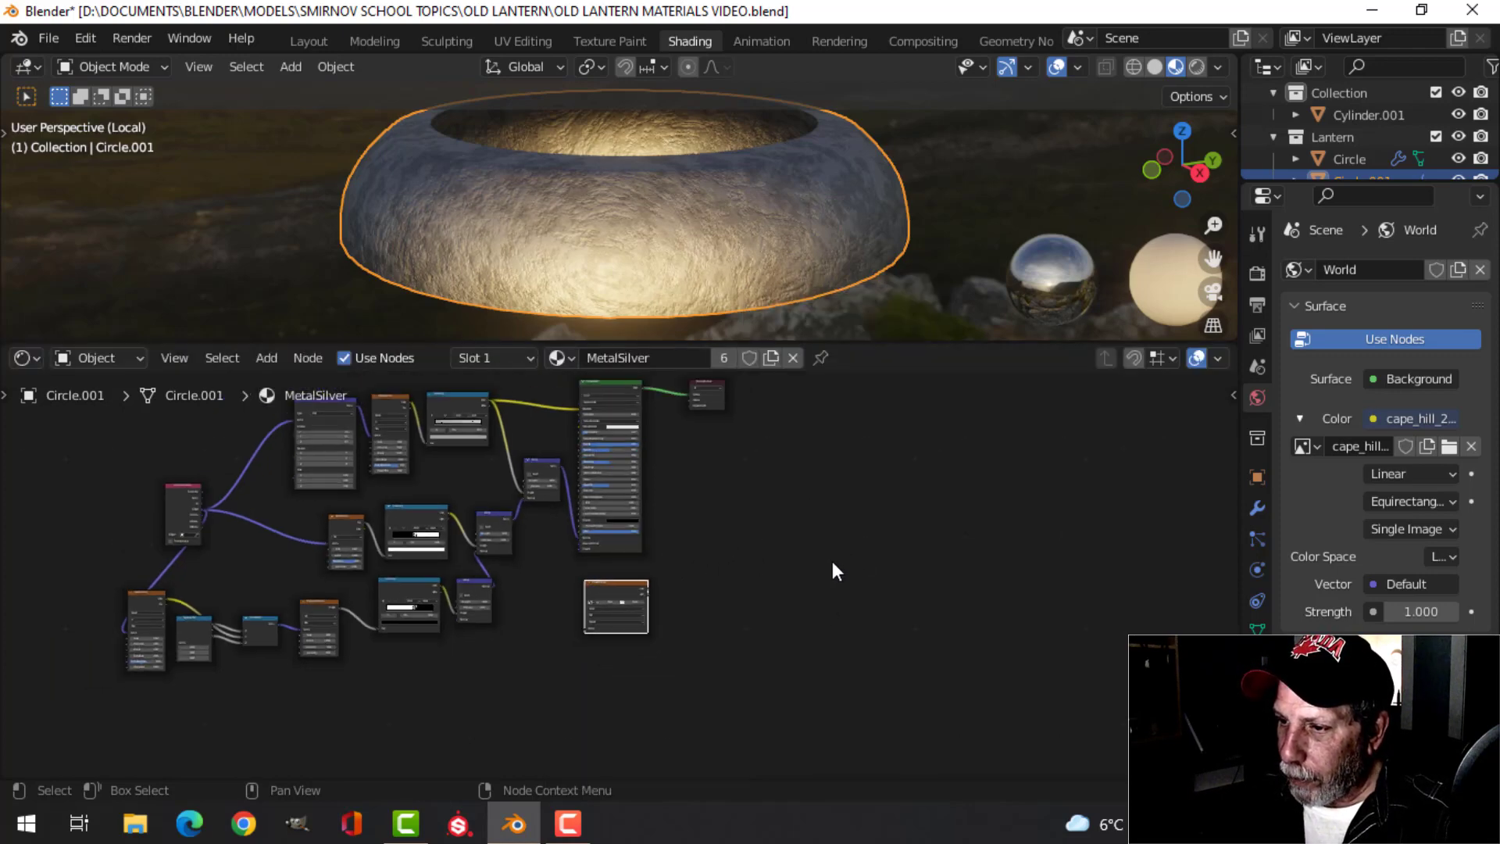
Move the Material Output node well to the right of the Principled BSDF to open up space between them
scroll(711, 560, "up", 2)
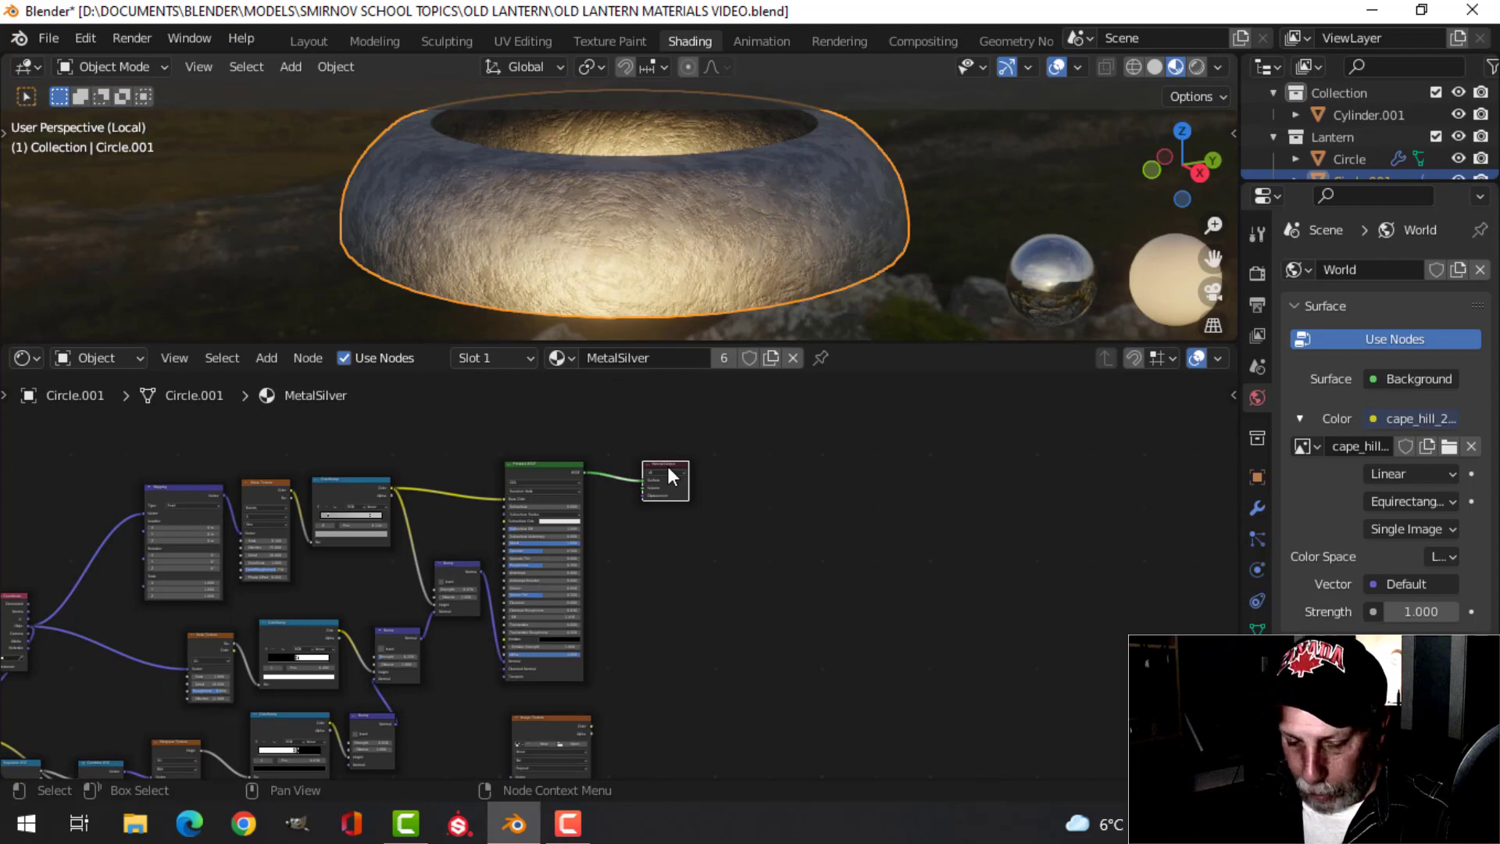
left_click_drag(667, 466, 884, 455)
scroll(934, 528, "up", 3)
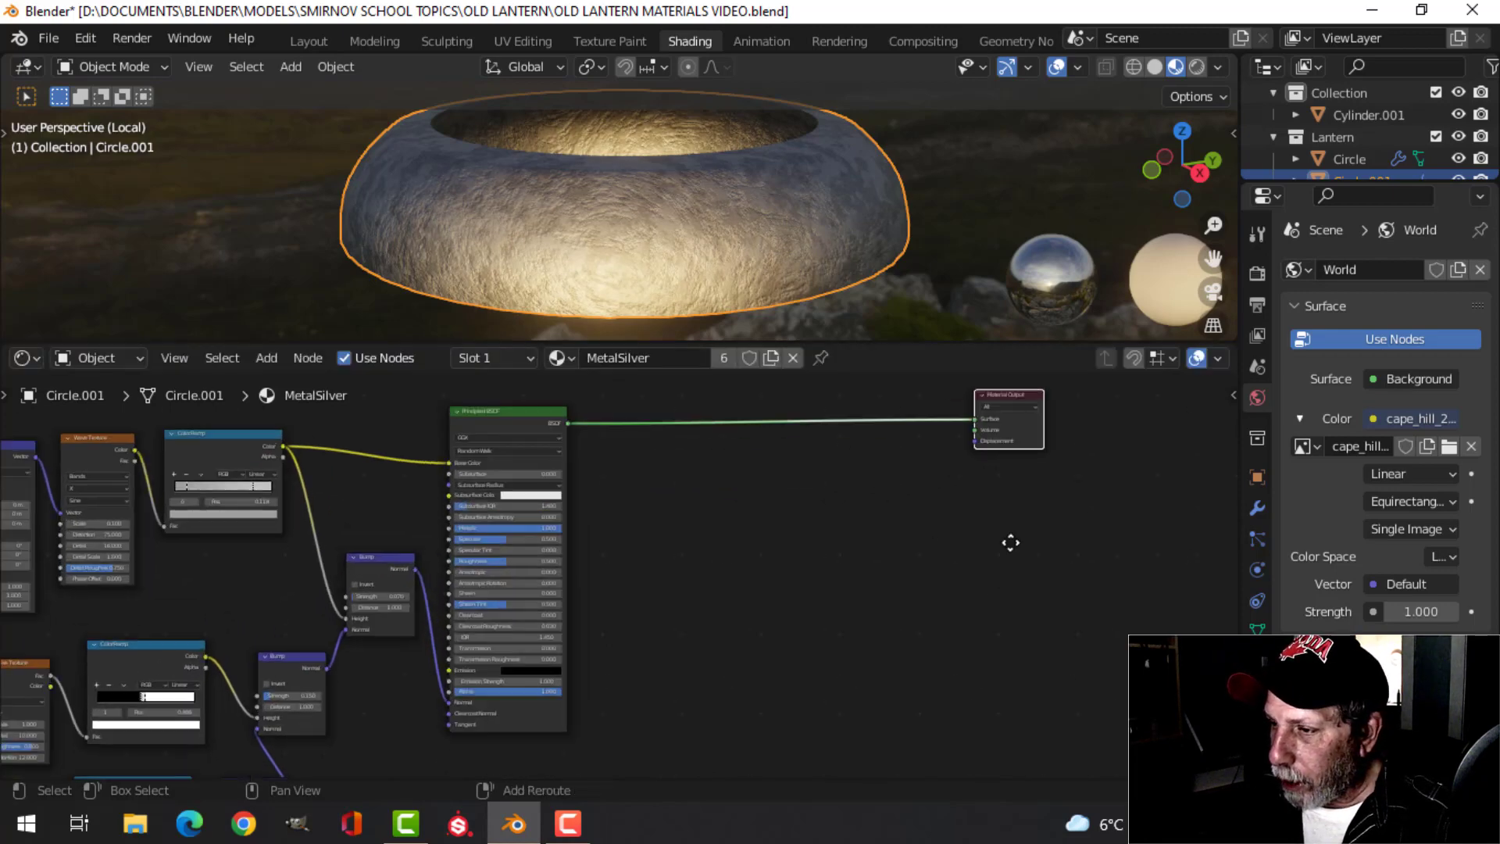
scroll(713, 659, "down", 4)
middle_click_drag(713, 660, 820, 536)
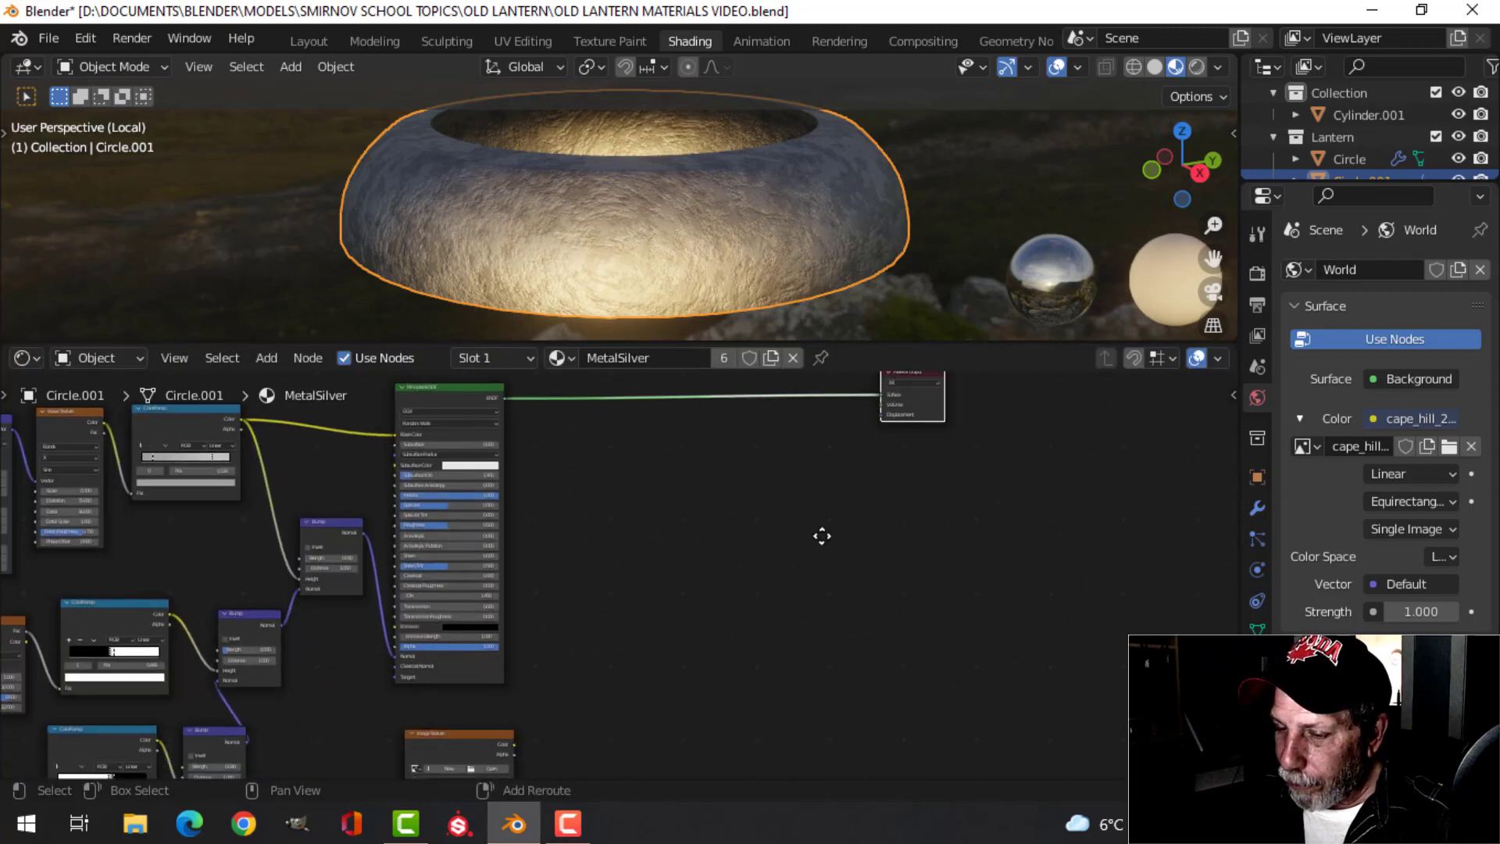
Add a ColorRamp node to the MetalSilver material, placed to the right of the Image Texture node
scroll(693, 643, "down", 1)
middle_click_drag(693, 643, 648, 597)
scroll(692, 573, "up", 1)
scroll(717, 569, "up", 1)
scroll(713, 565, "down", 1)
scroll(668, 587, "down", 1)
key("shift+a")
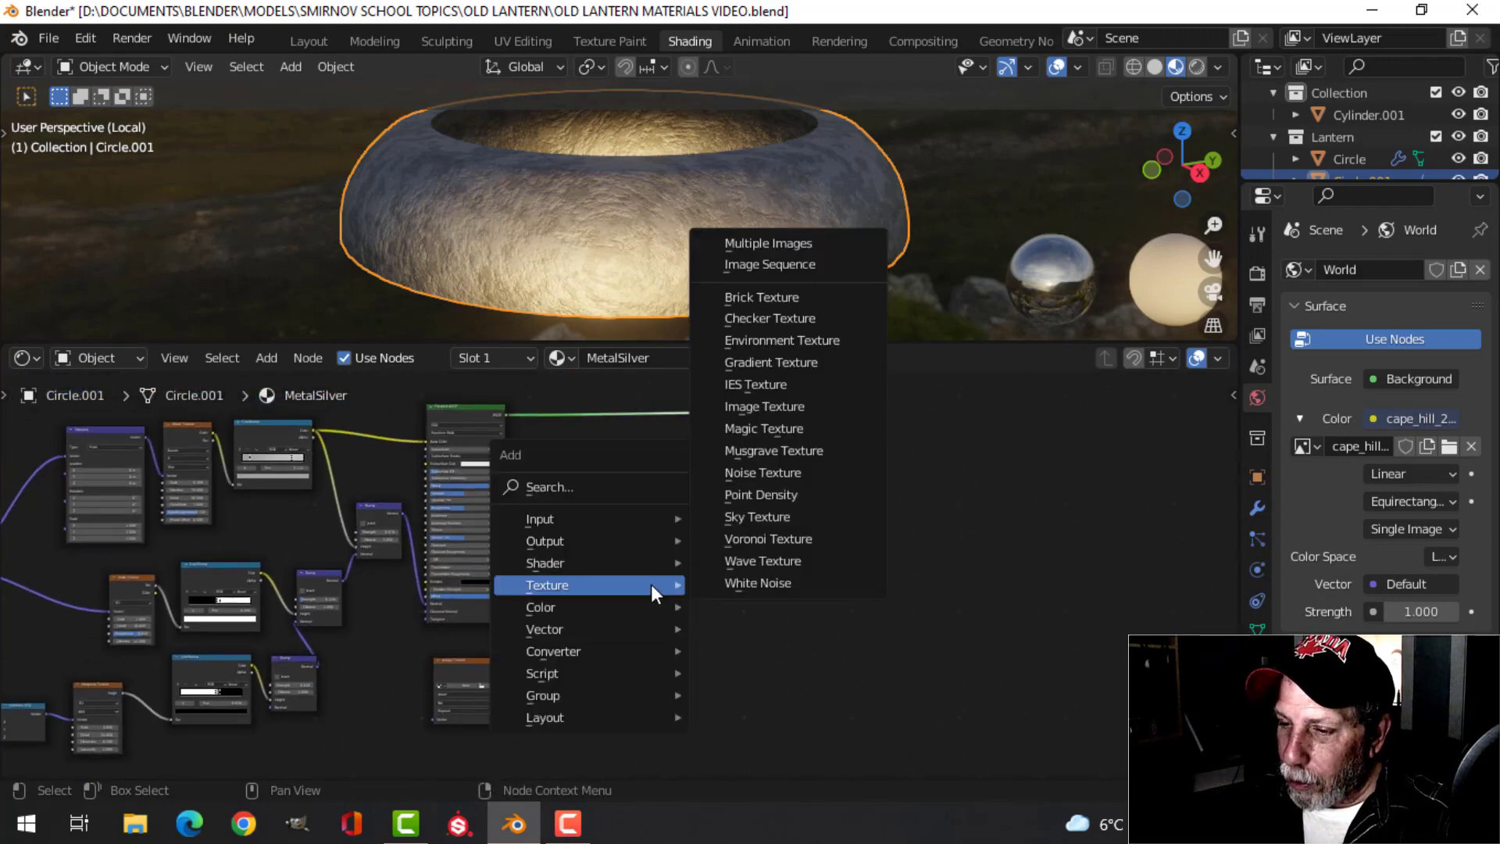
mouse_move(600, 651)
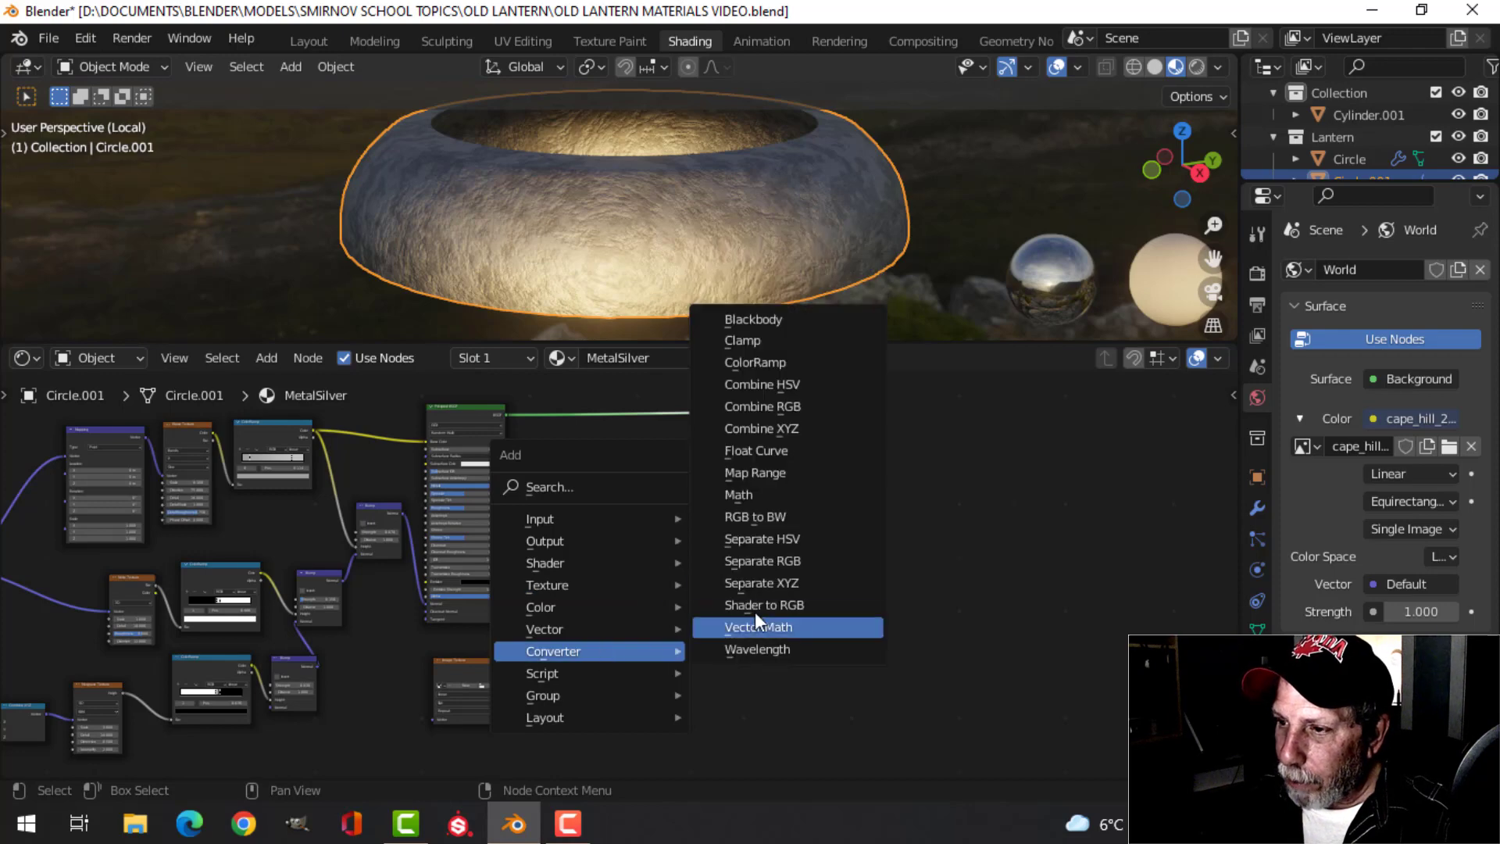
left_click(781, 361)
left_click(601, 636)
Connect the Image Texture's Color output to the ColorRamp's Fac input and shift the ColorRamp slightly closer to it
scroll(601, 637, "up", 4)
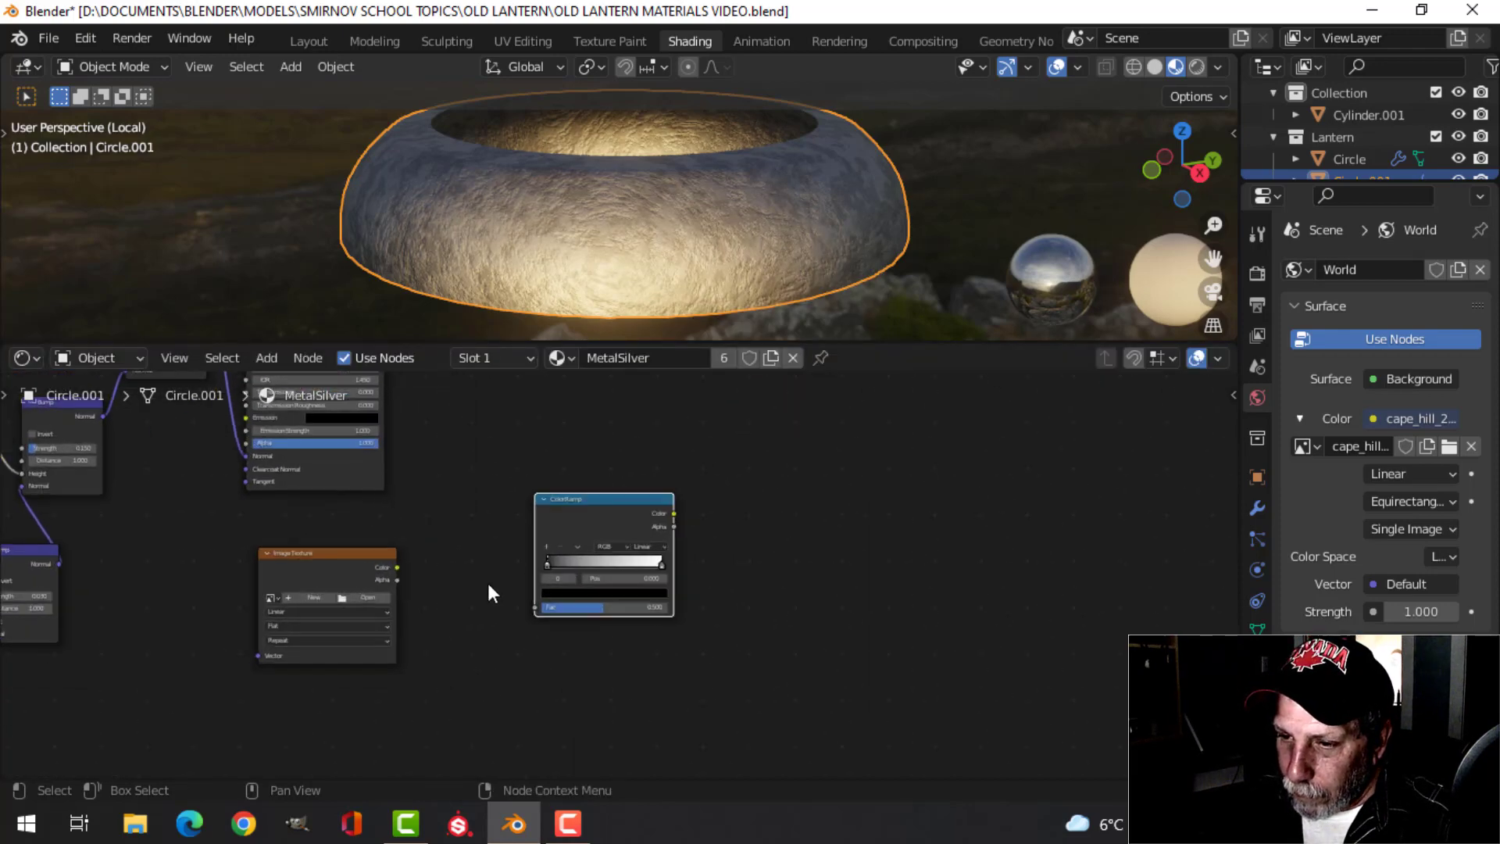
left_click_drag(379, 565, 530, 610)
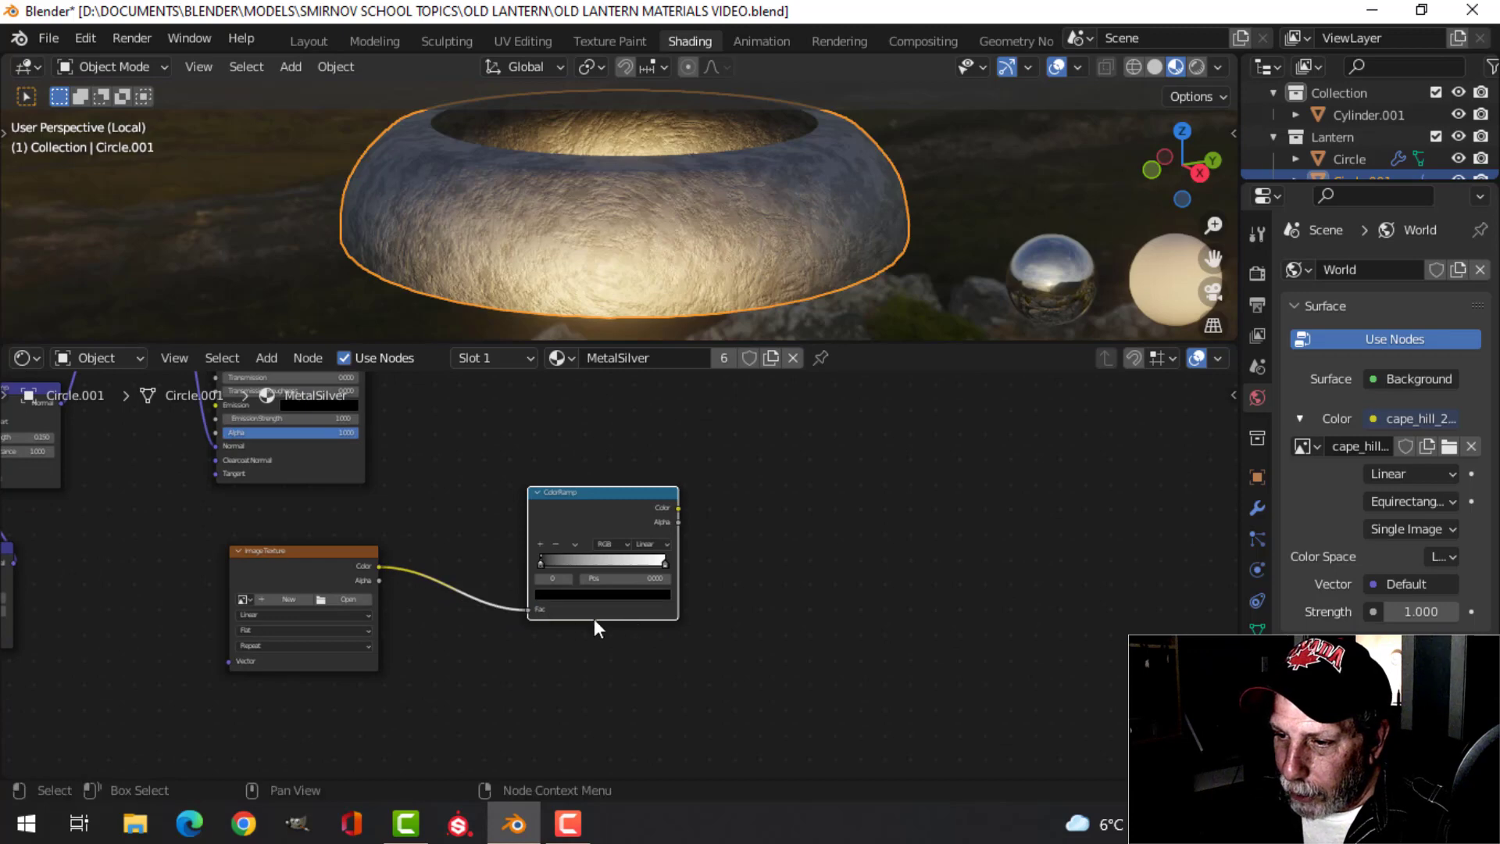
scroll(698, 564, "down", 2)
middle_click_drag(794, 563, 627, 594, "shift")
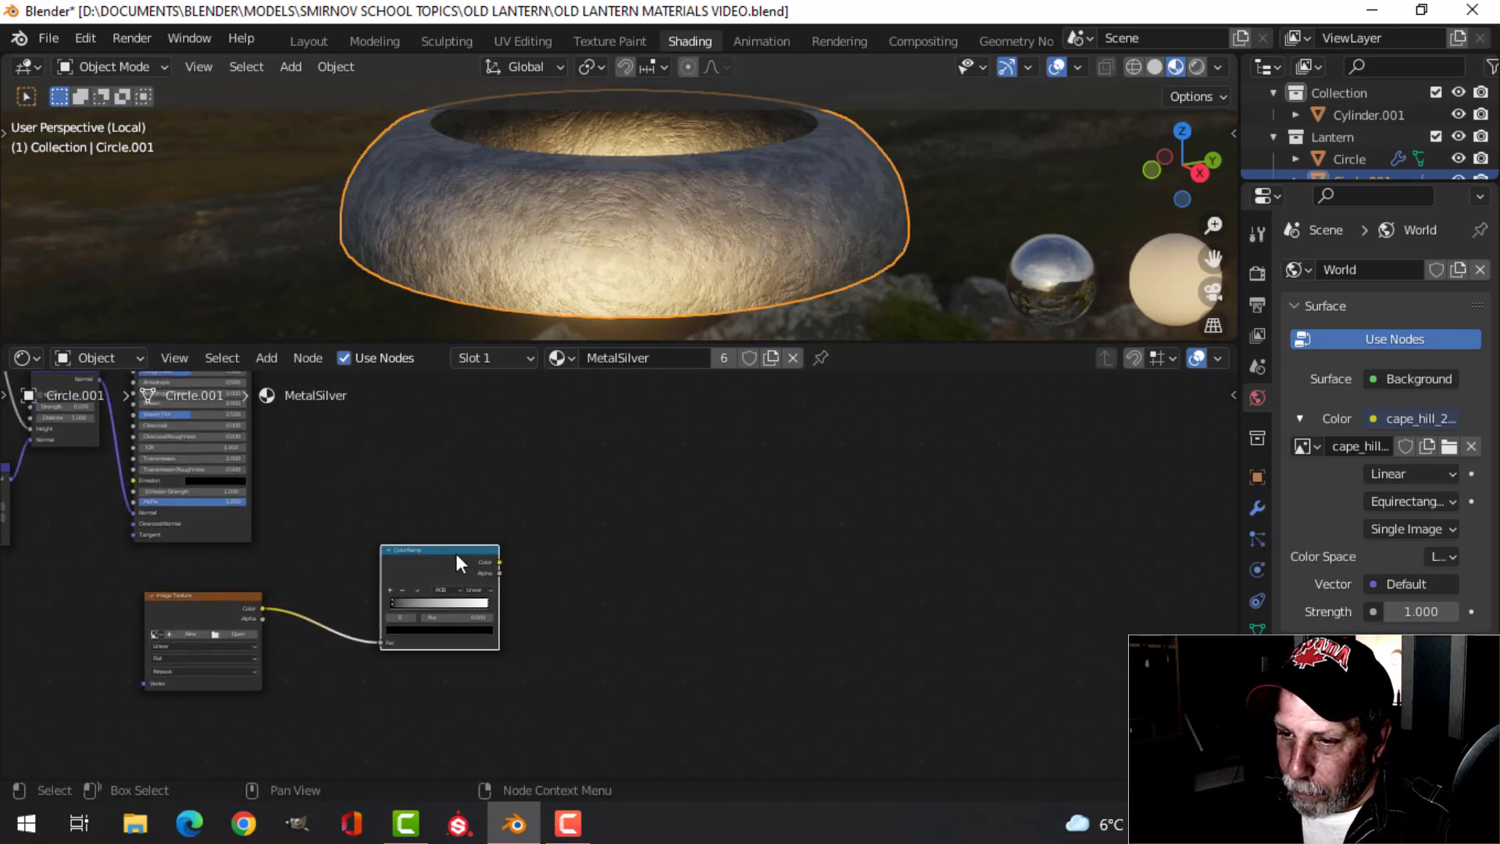
left_click_drag(429, 553, 393, 547)
scroll(318, 654, "up", 4)
middle_click_drag(244, 672, 435, 551)
scroll(331, 558, "up", 3)
middle_click_drag(331, 558, 369, 629)
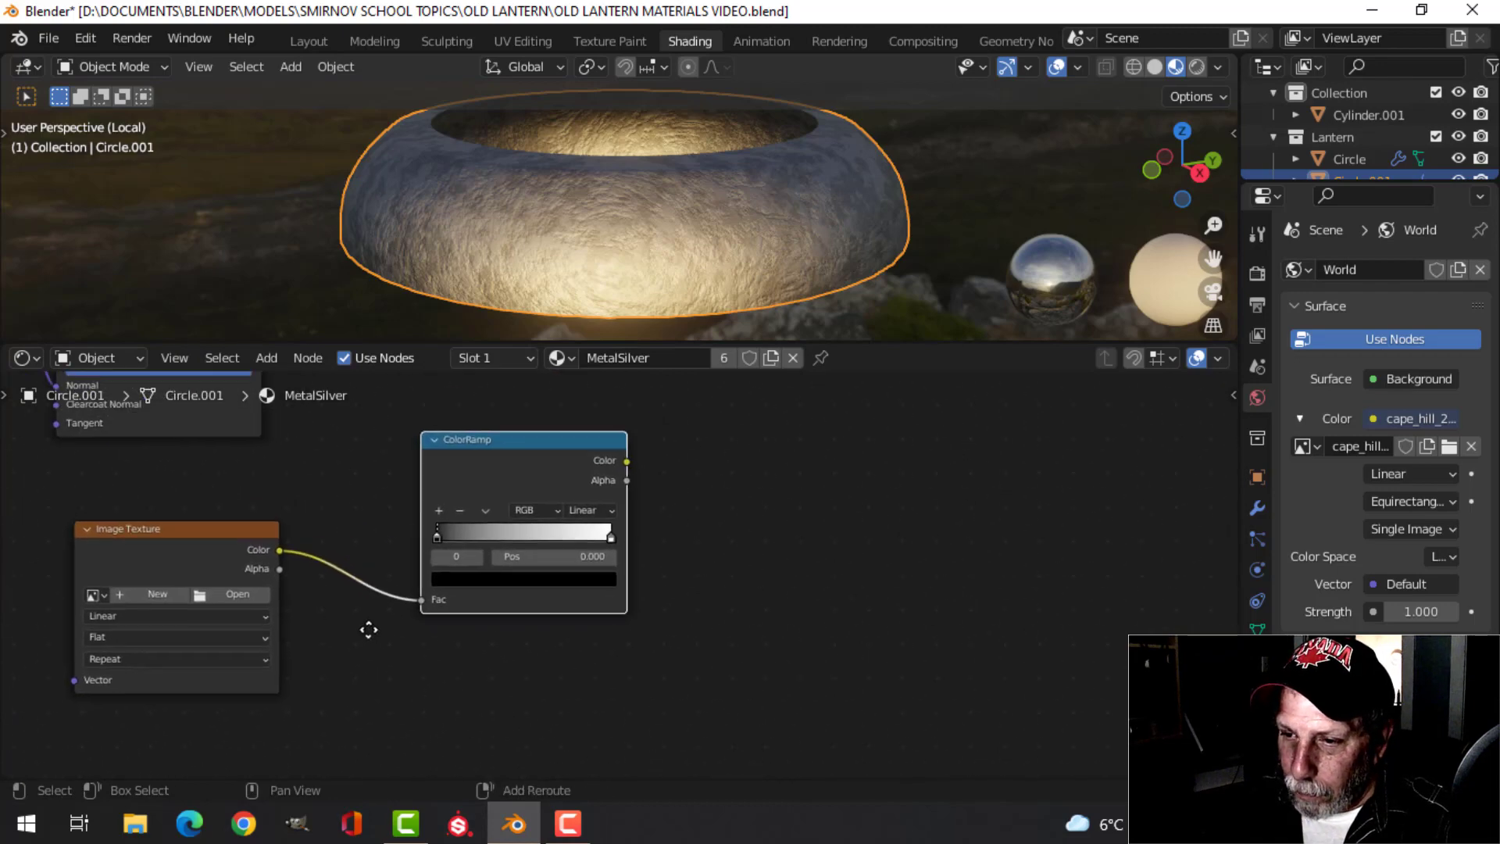
Connect the new ColorRamp's Color output to the Displacement input of the Material Output node
scroll(668, 586, "down", 4)
middle_click_drag(689, 557, 536, 619, "shift")
scroll(707, 567, "down", 2)
scroll(560, 541, "down", 3)
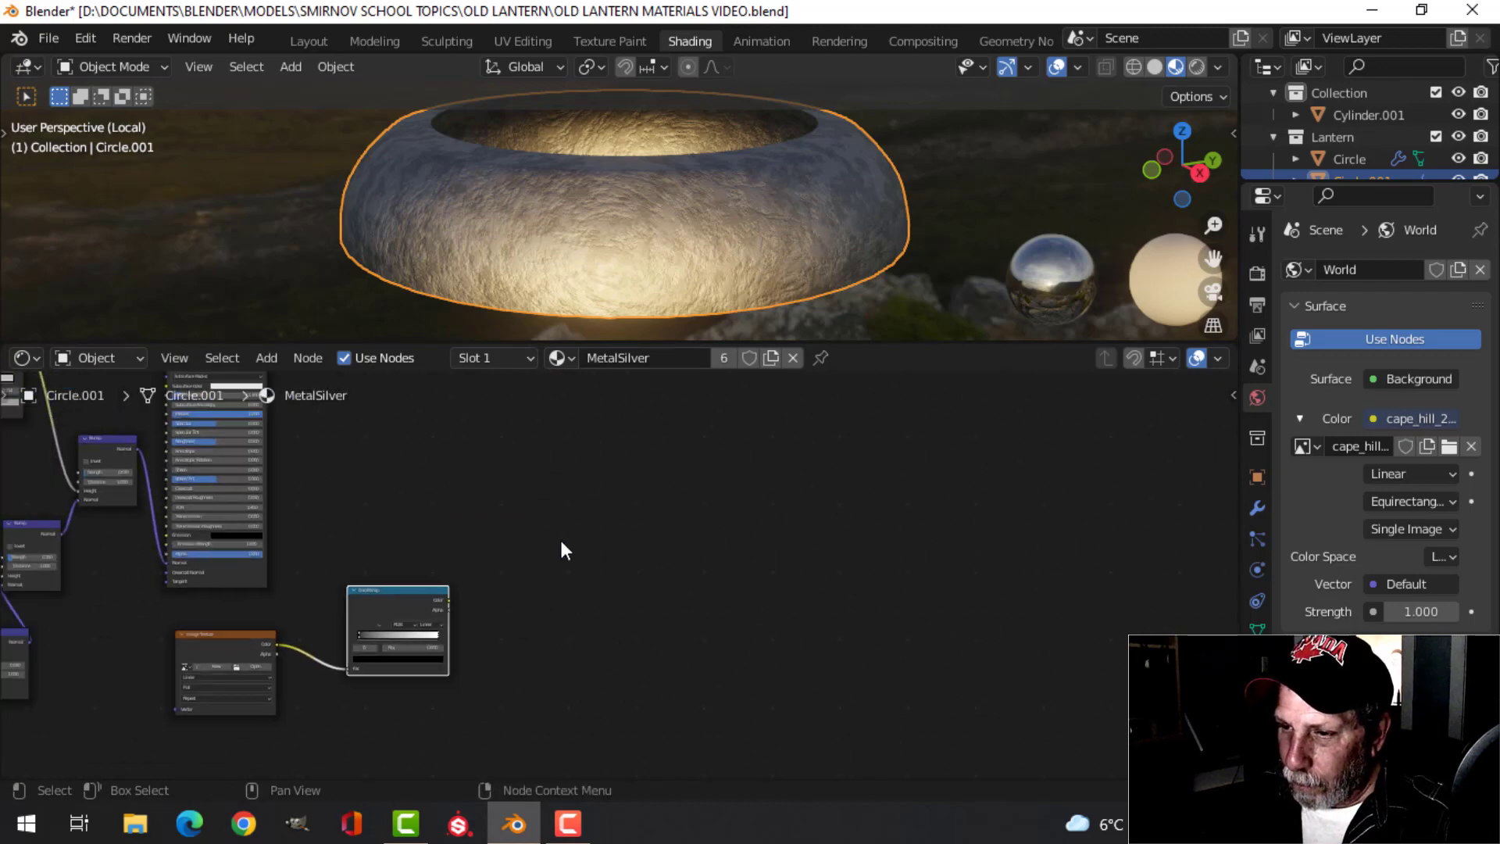
middle_click_drag(565, 557, 552, 640, "shift")
scroll(554, 617, "up", 1)
scroll(556, 618, "down", 3)
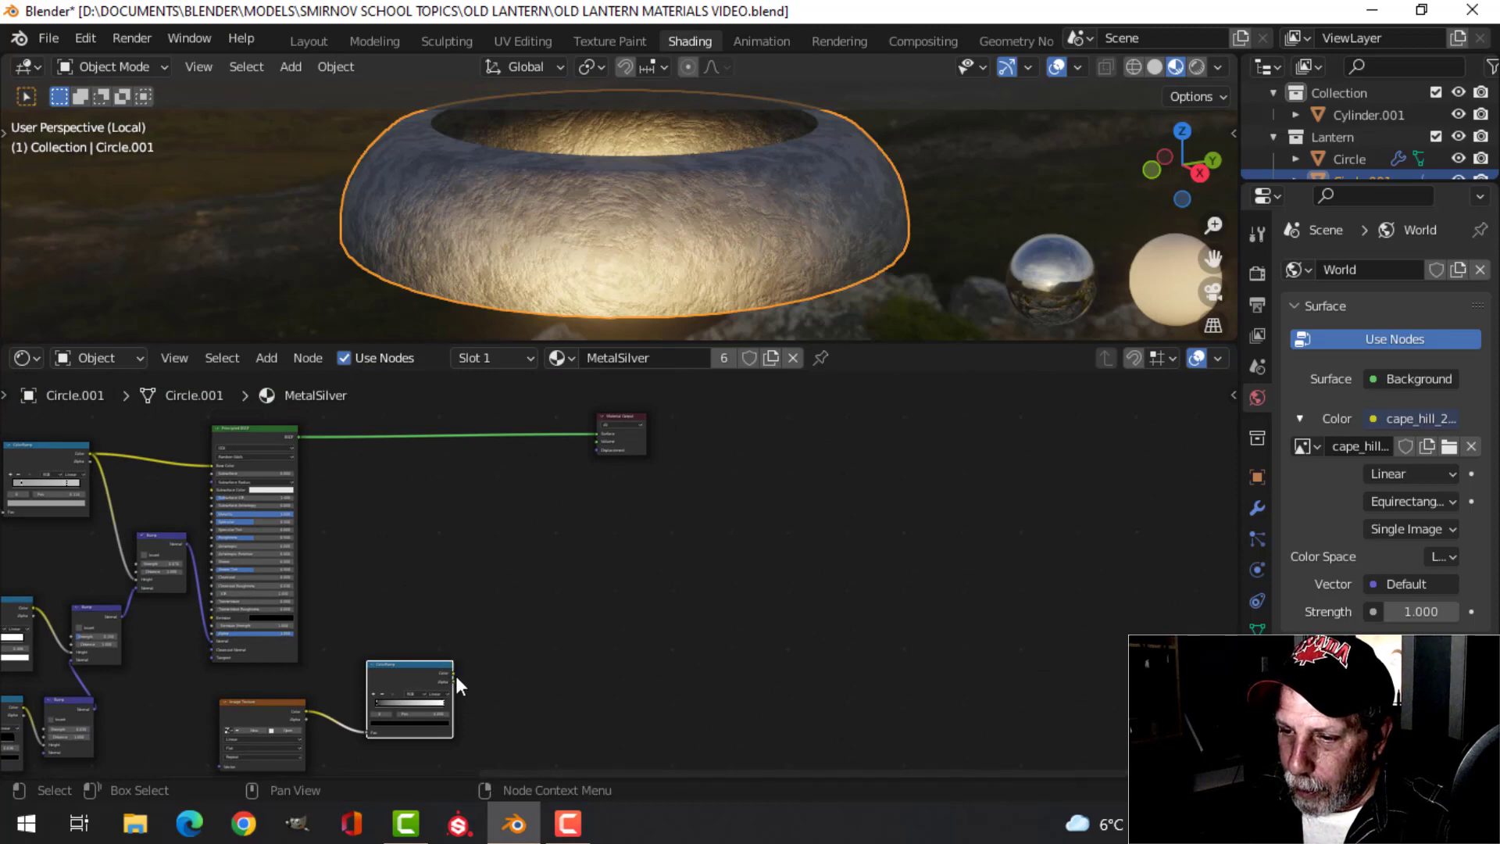
left_click_drag(453, 673, 598, 450)
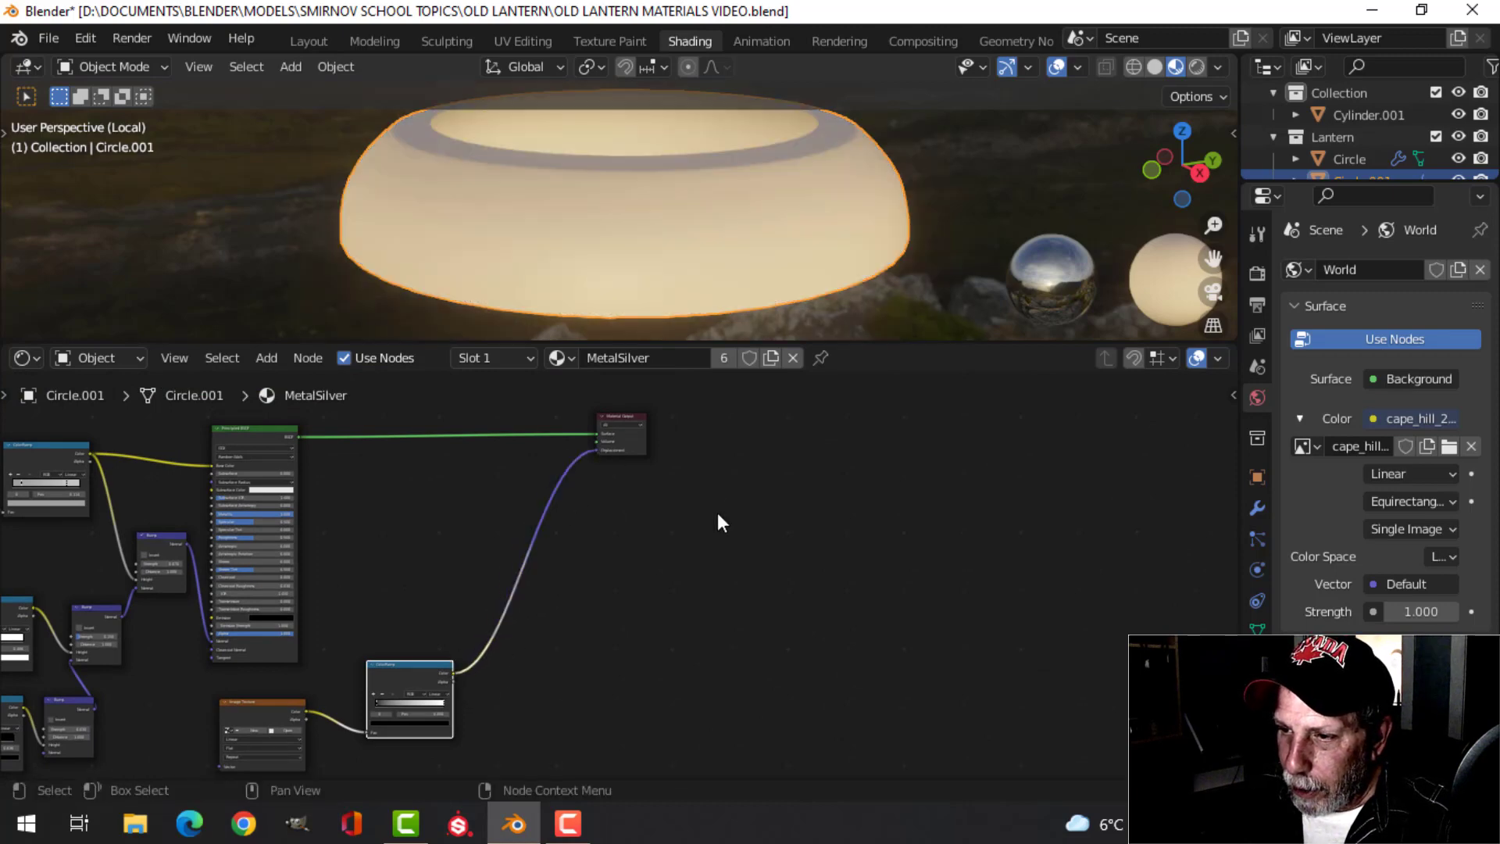
scroll(706, 529, "up", 1)
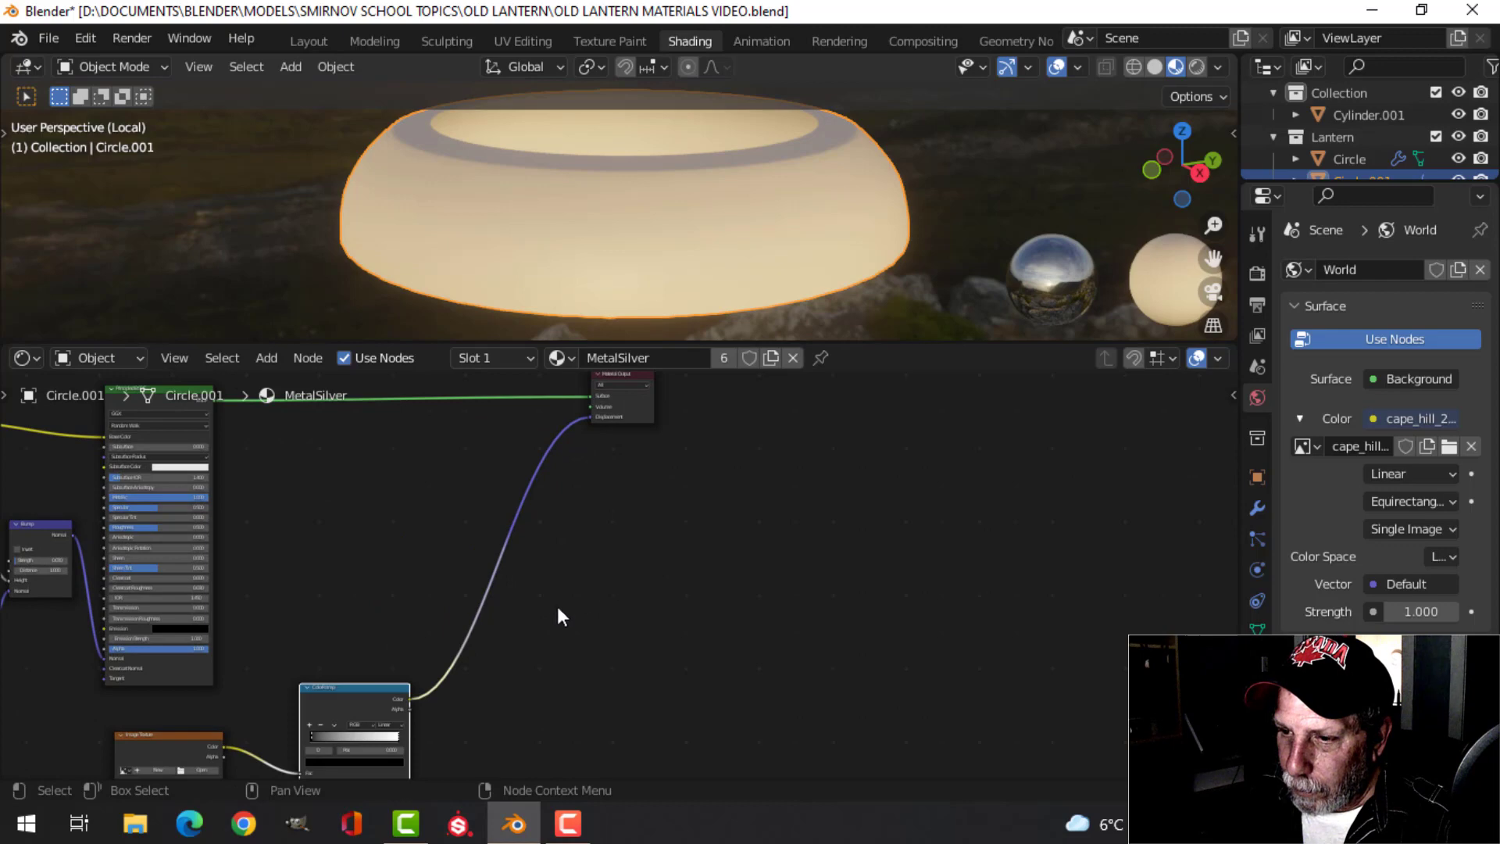
middle_click_drag(556, 607, 628, 556, "shift")
scroll(620, 571, "up", 1)
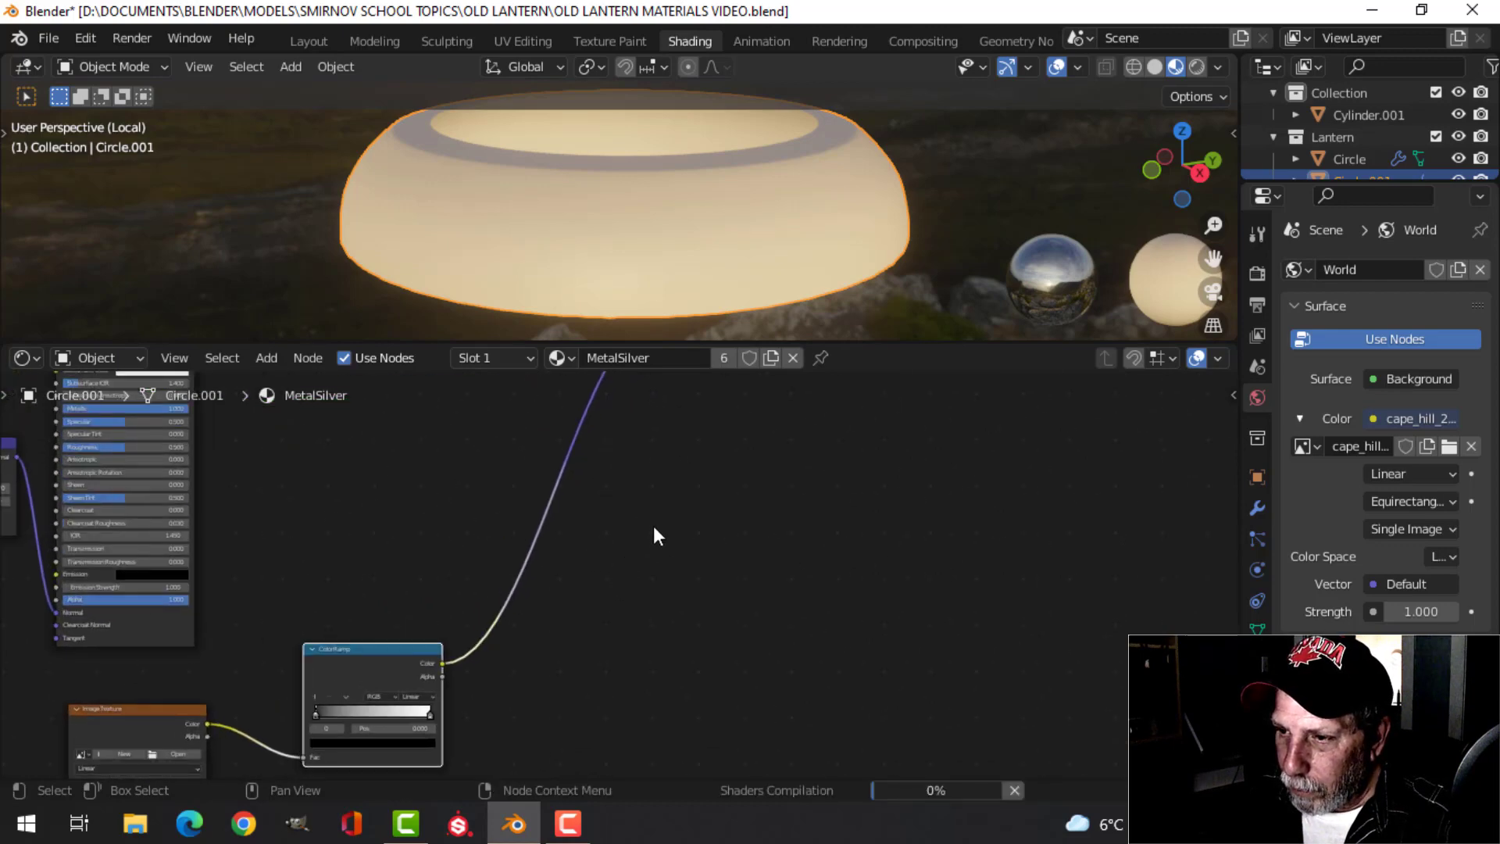
scroll(653, 528, "down", 2)
middle_click_drag(656, 516, 656, 545)
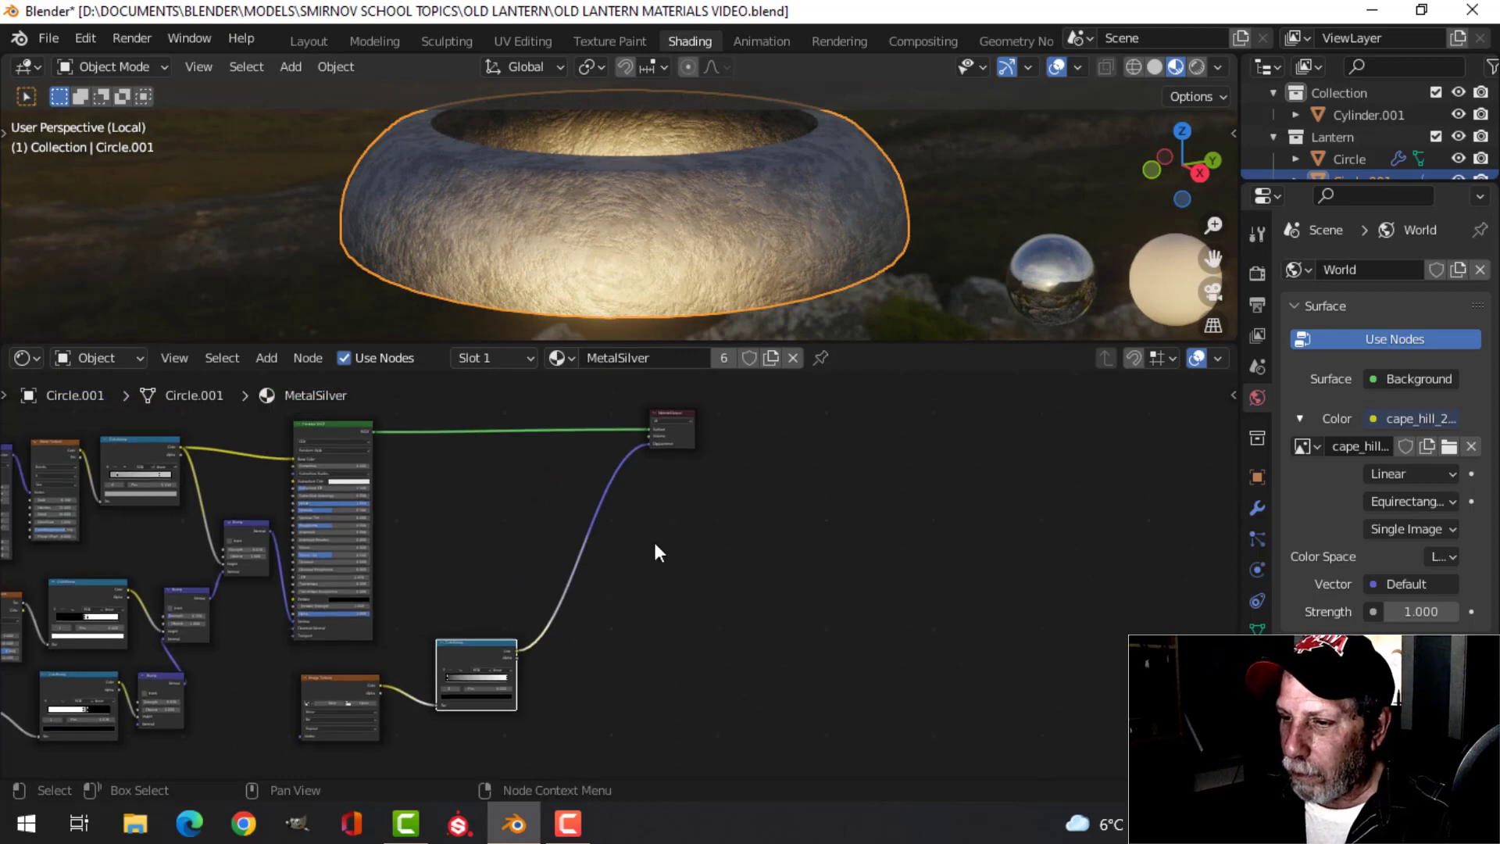
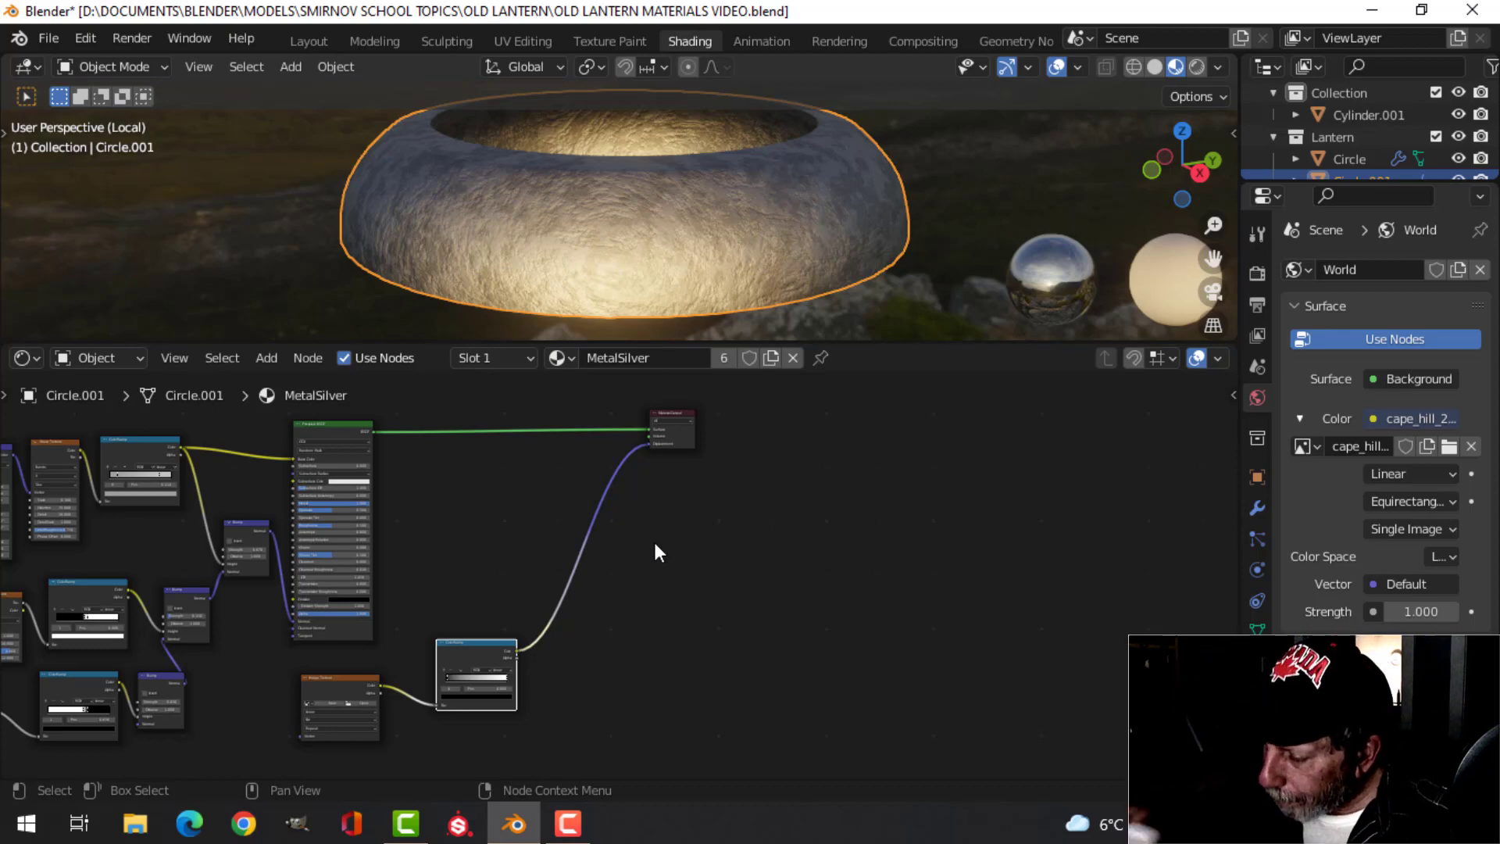
Move the Image Texture node lower to make room for more nodes in front of it
scroll(625, 570, "down", 3)
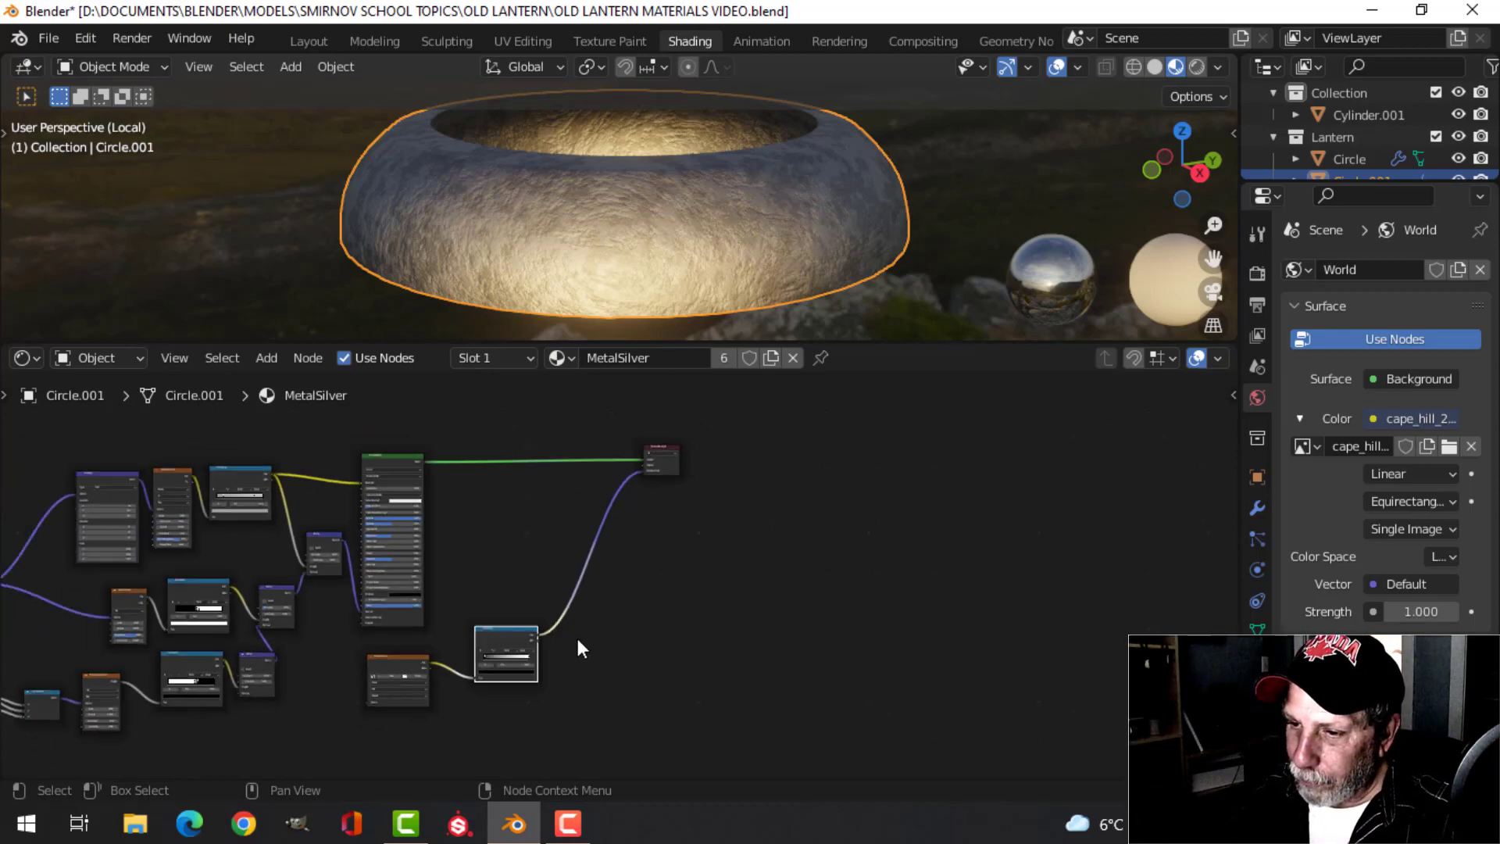
middle_click_drag(638, 613, 783, 526)
scroll(594, 609, "up", 3)
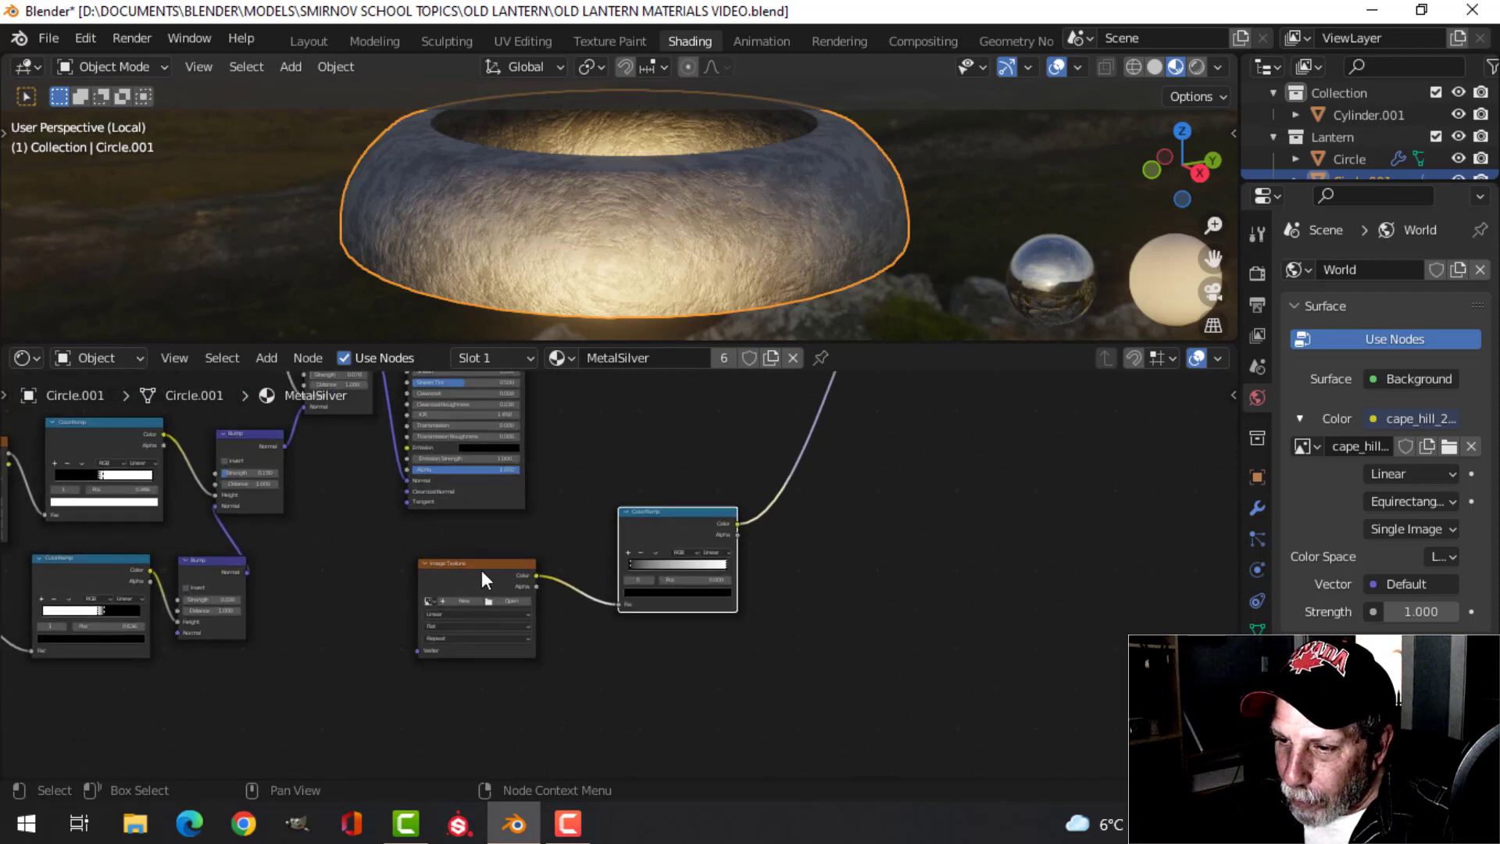
left_click_drag(485, 579, 485, 659)
middle_click_drag(607, 677, 789, 604)
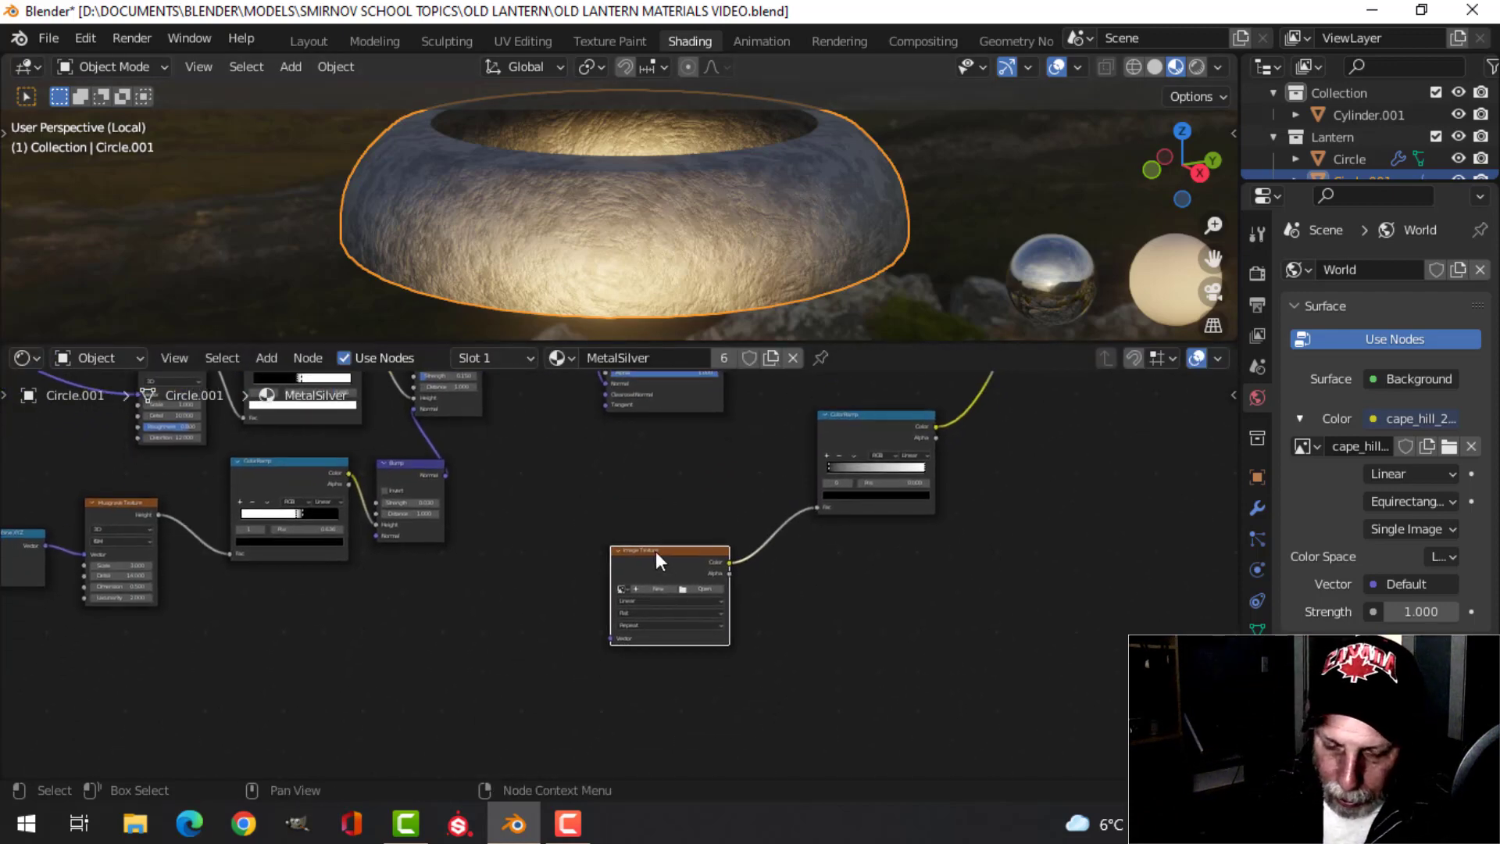
Add linked Texture Coordinate and Mapping nodes in front of the Image Texture and place them further left and lower
key("ctrl+t")
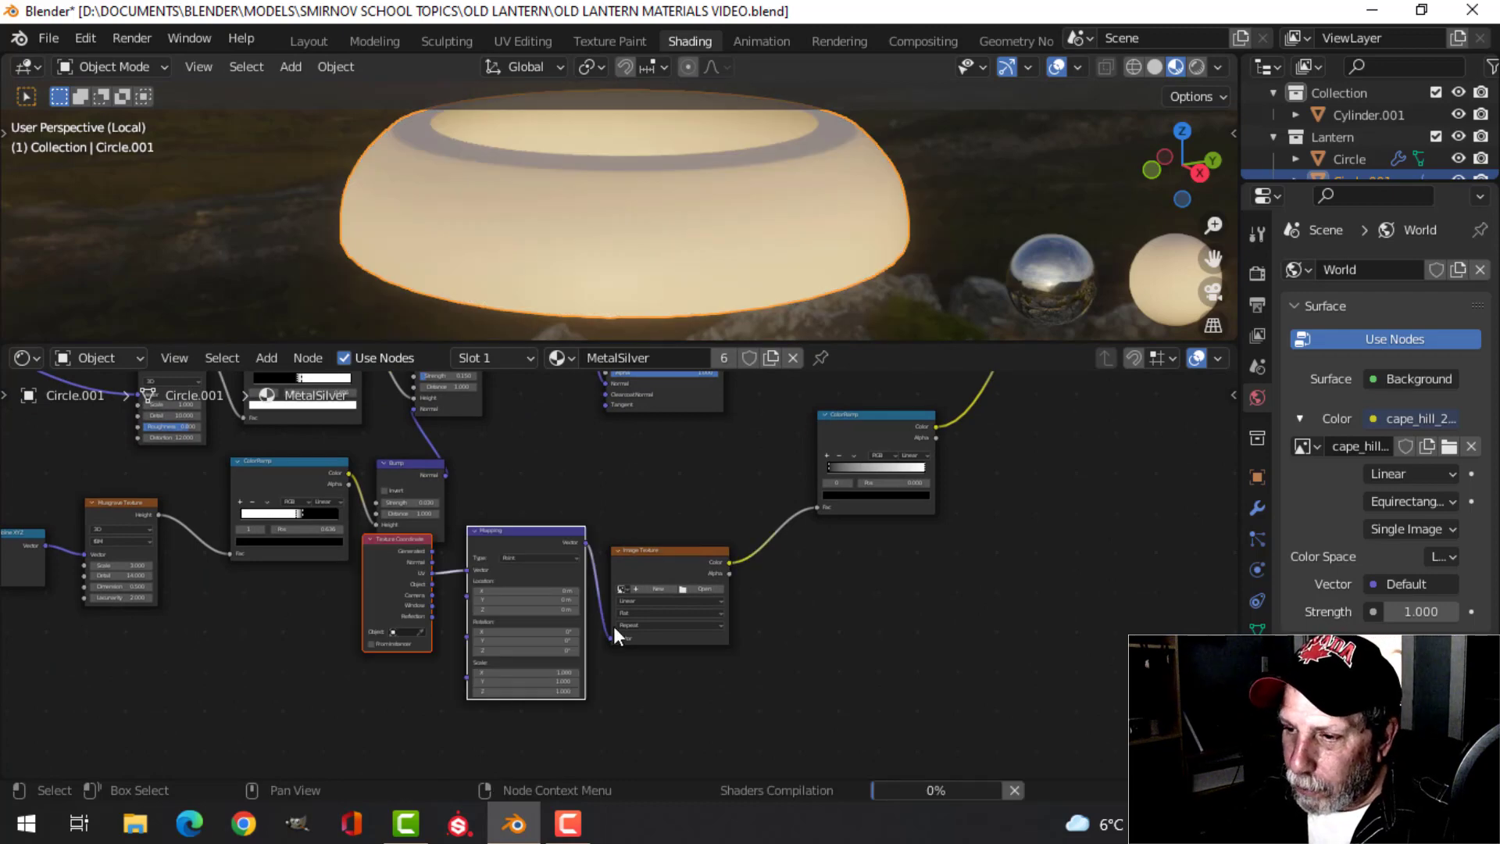
key("g")
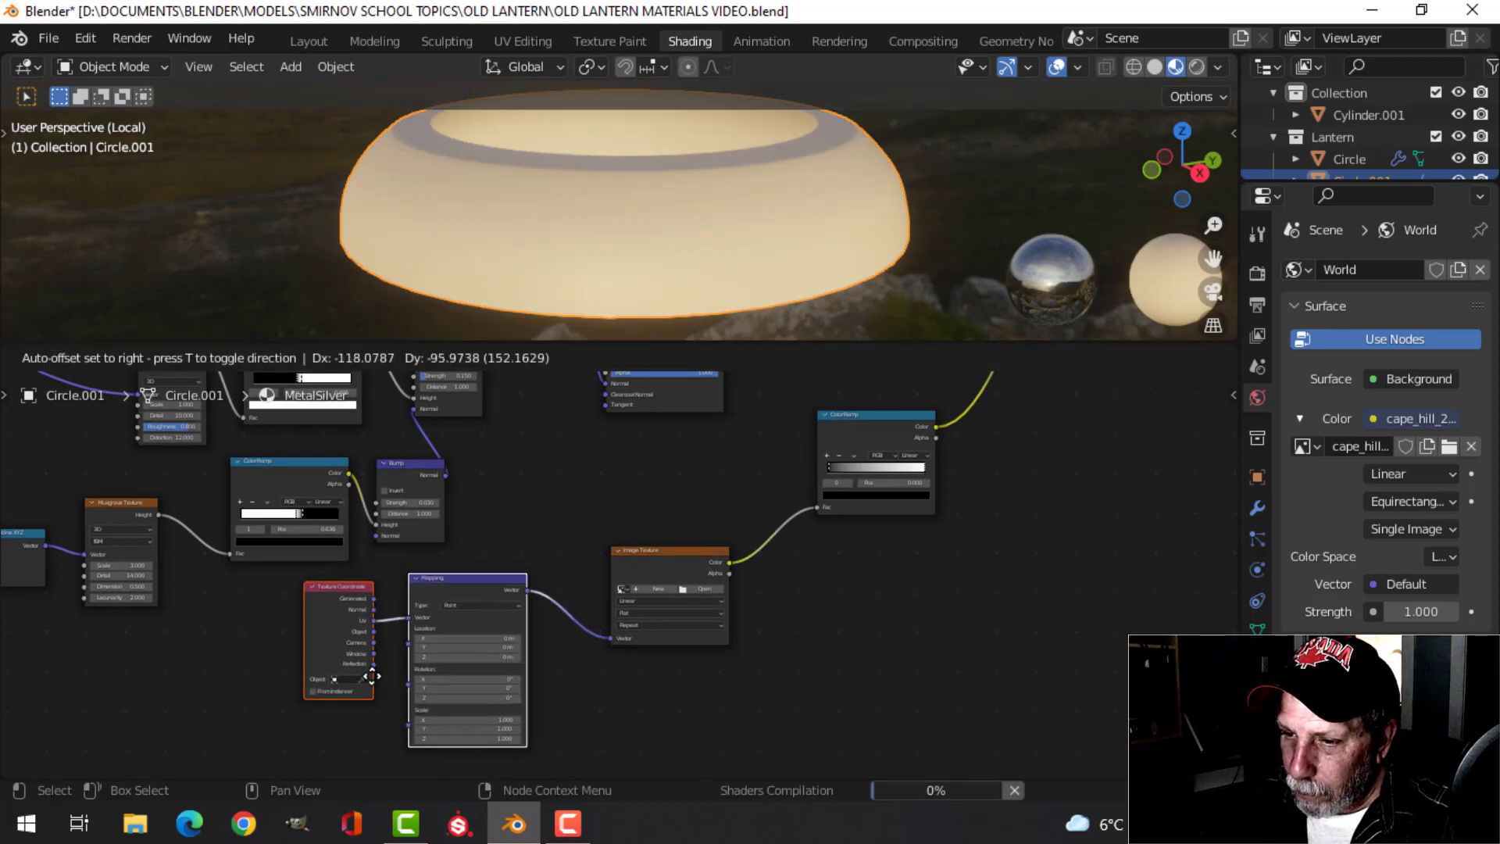
left_click(378, 677)
scroll(378, 677, "up", 1)
scroll(378, 676, "up", 2)
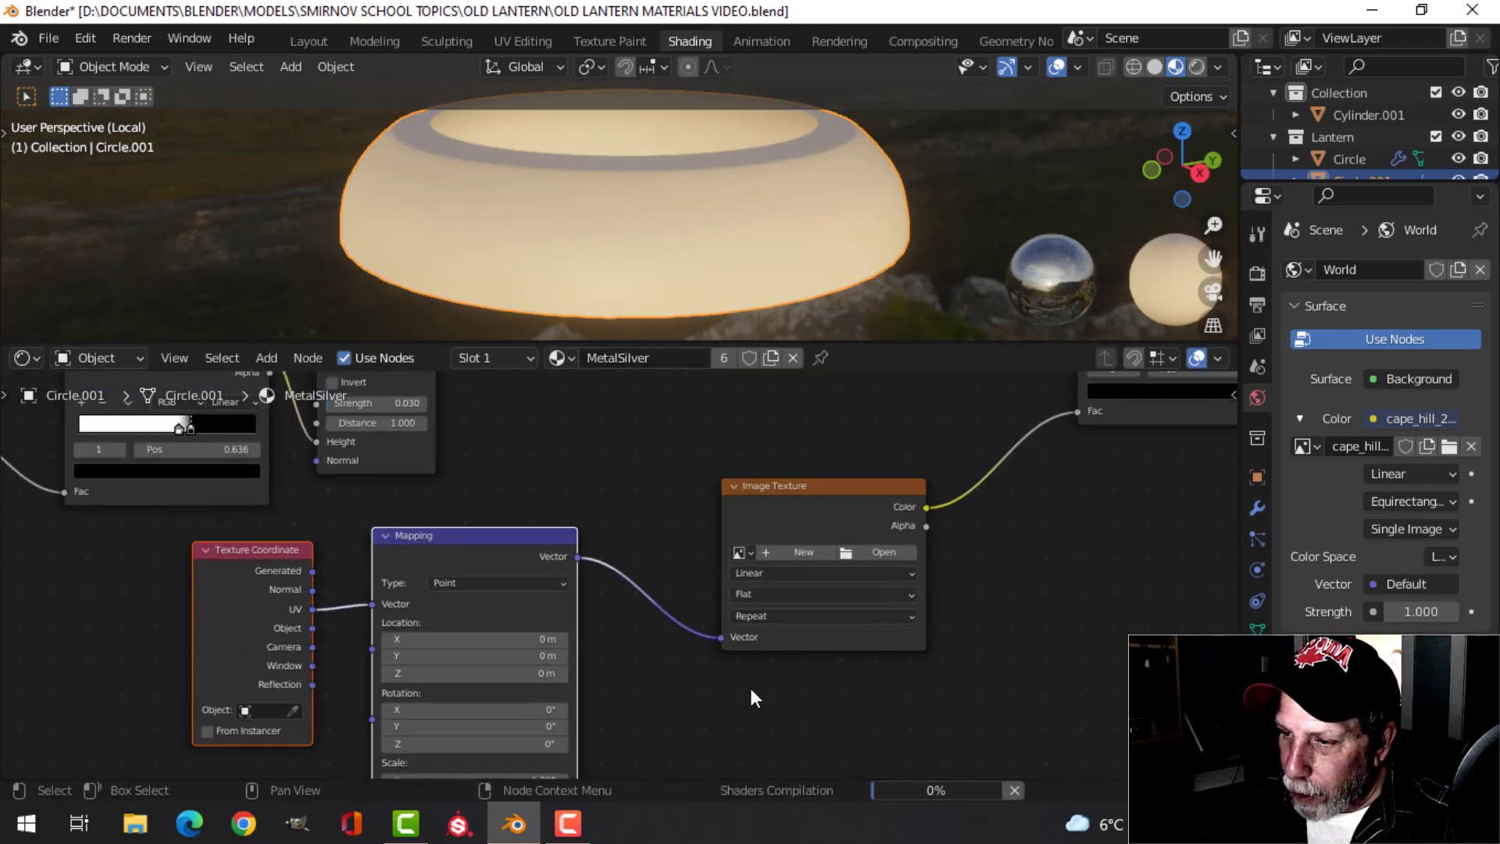
Load Design.png from the LABELS AND DECALS folder into the Image Texture node
scroll(806, 689, "down", 3)
middle_click_drag(900, 642, 784, 636)
scroll(826, 640, "up", 4)
scroll(836, 637, "up", 1)
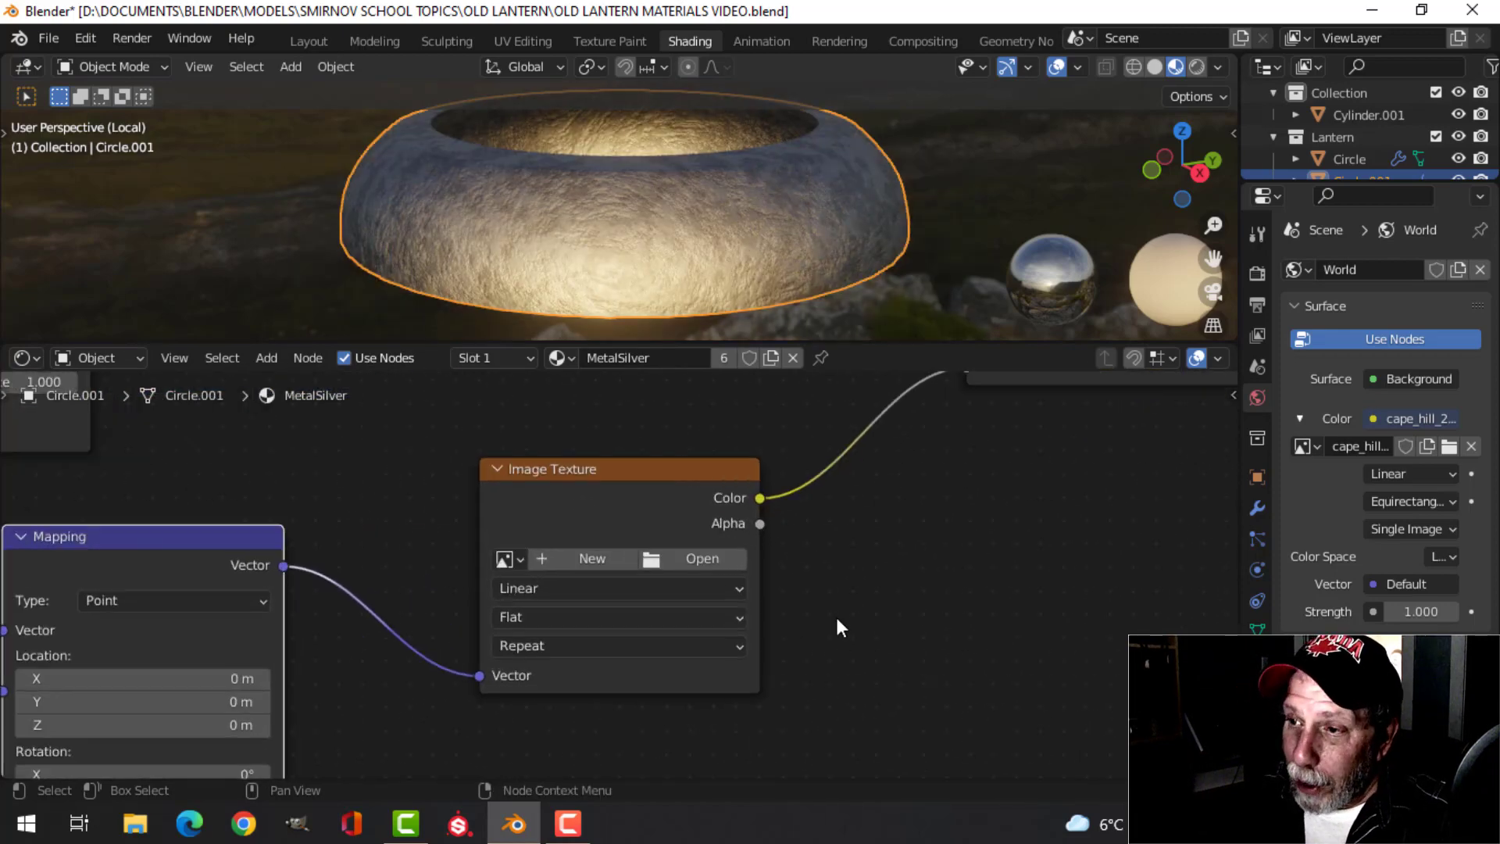
left_click(734, 559)
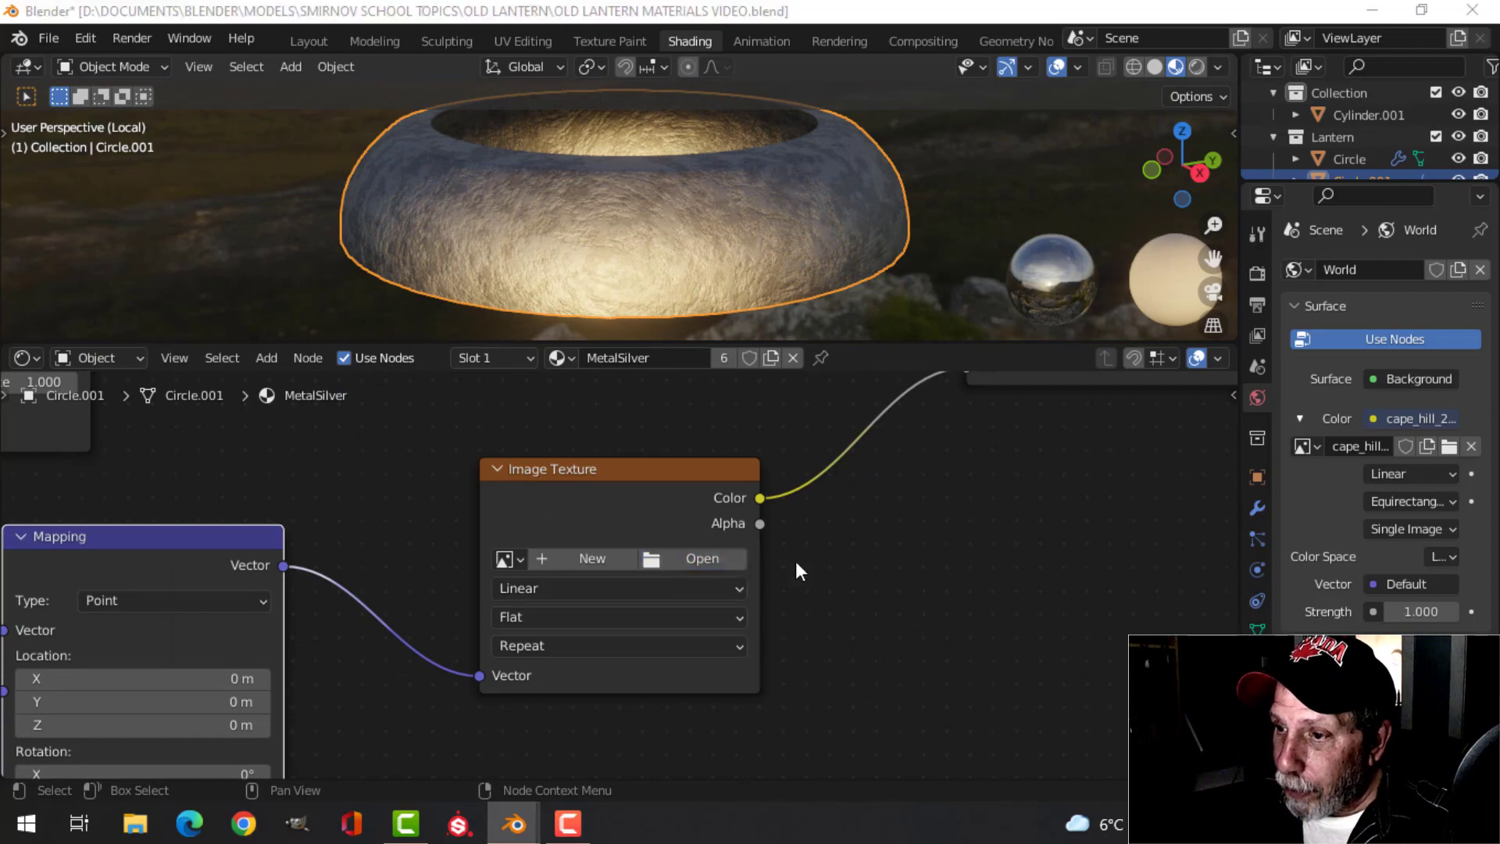
left_click(307, 658)
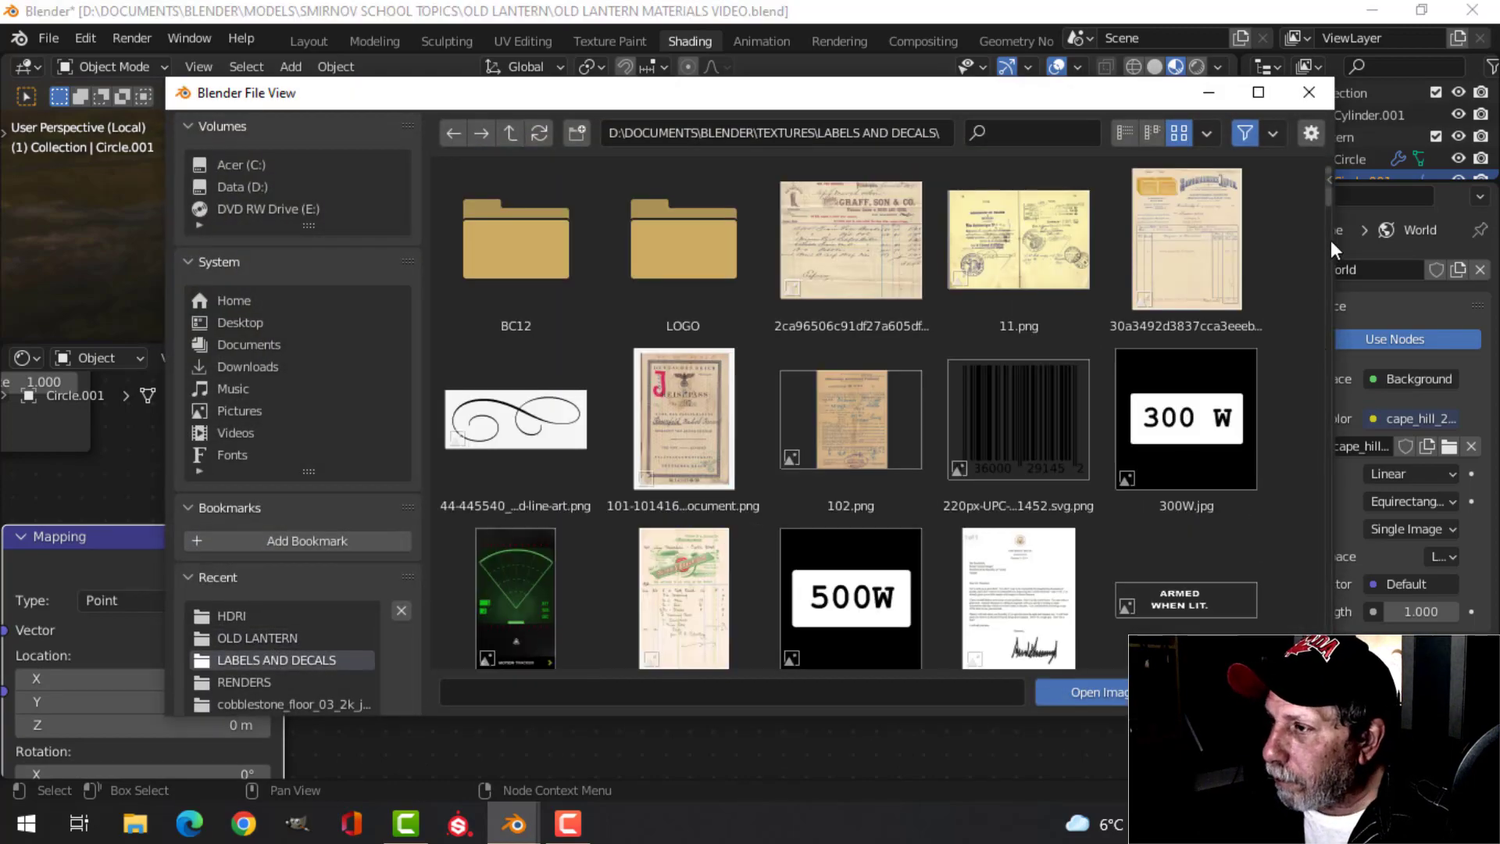
left_click_drag(1327, 195, 1300, 312)
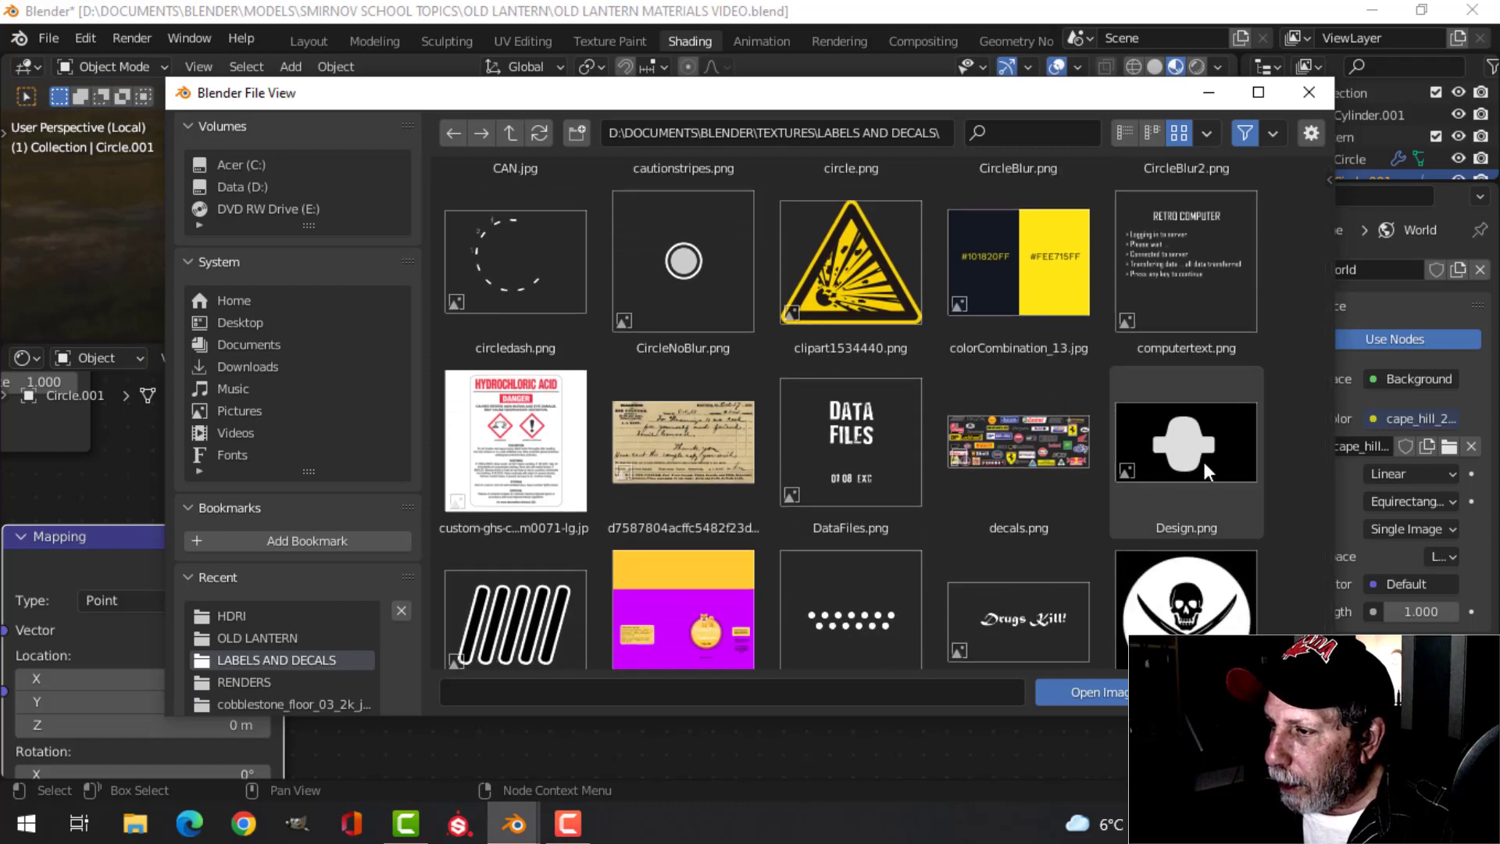
left_click(1191, 462)
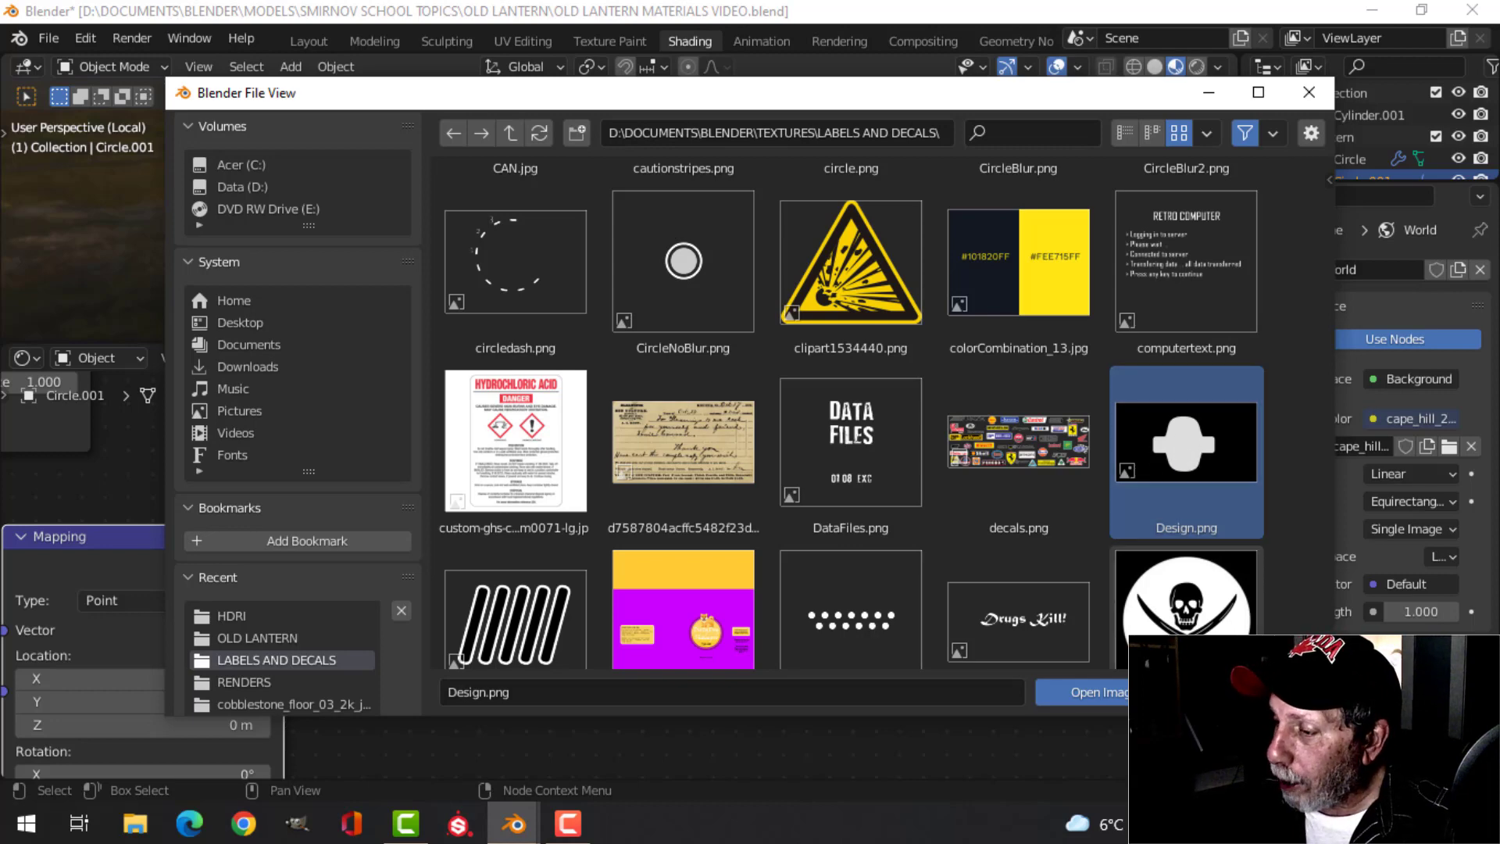
left_click(1084, 692)
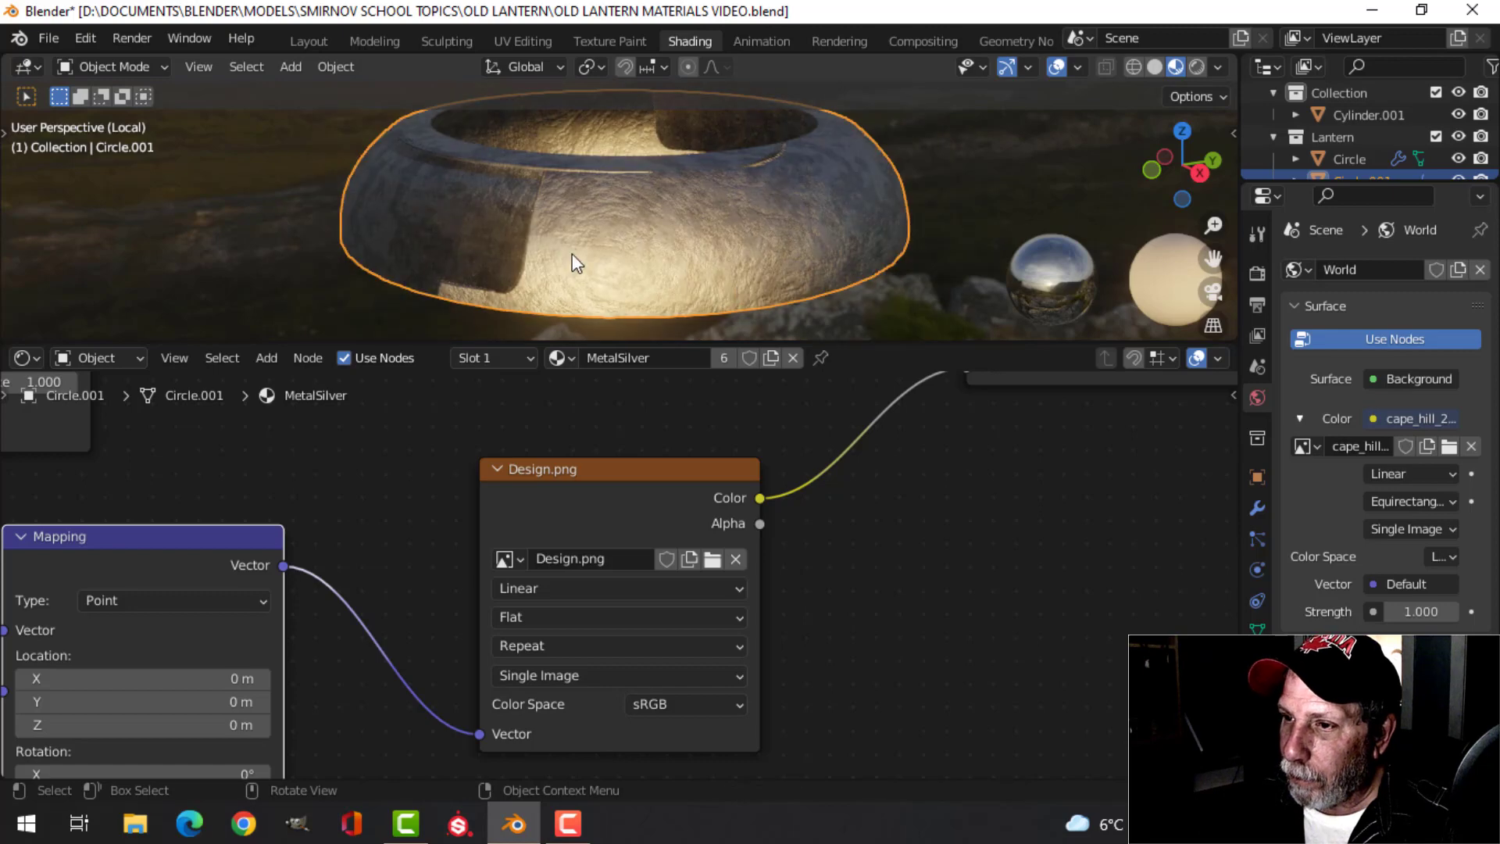
Inspect the design on the ring, then bring up the UV Editing workspace with its 3D view in material preview
middle_click_drag(572, 255, 725, 259)
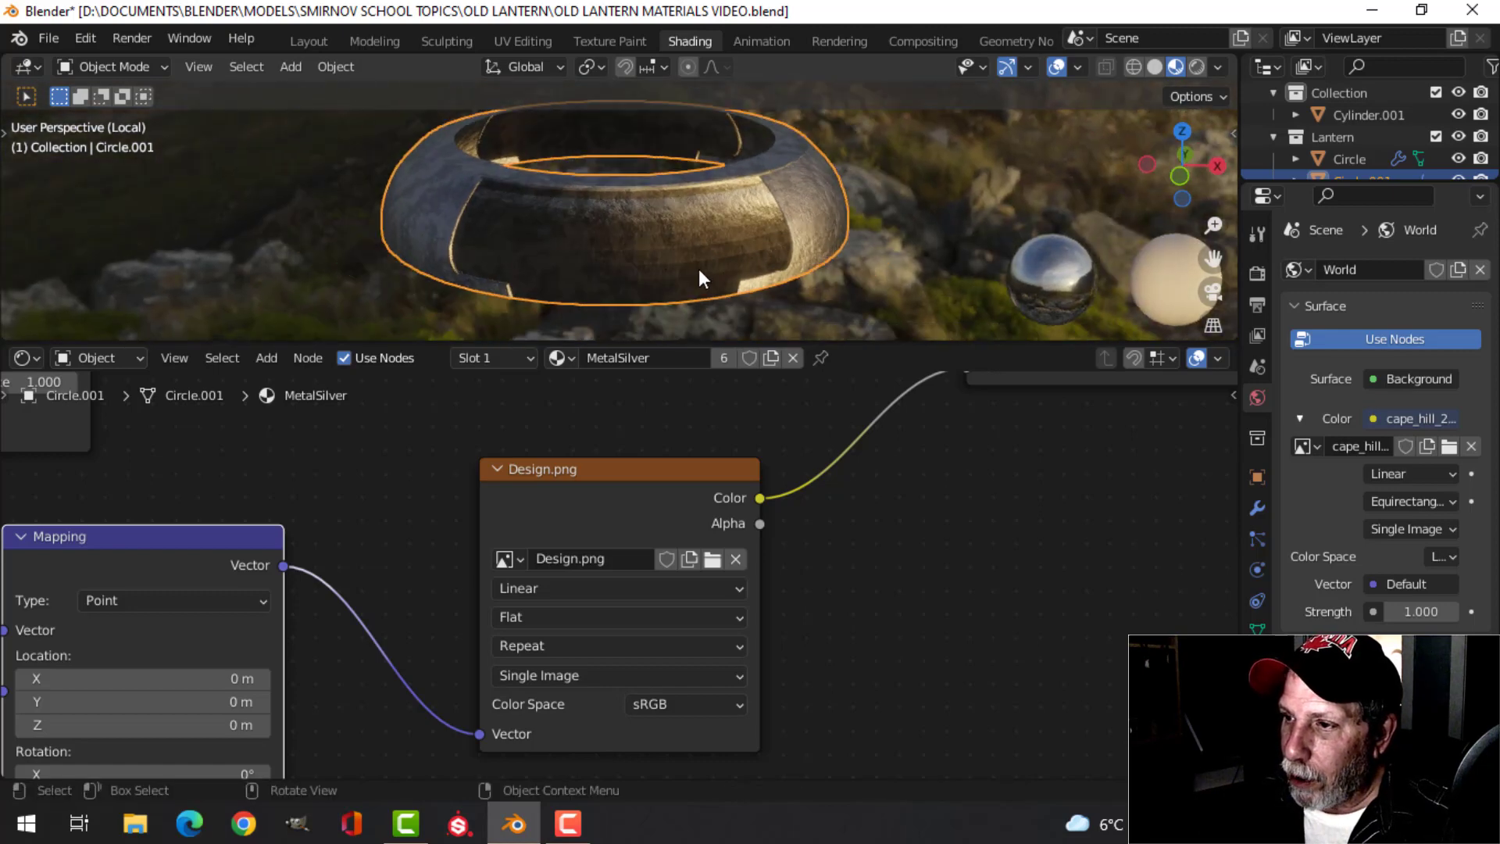
scroll(776, 586, "down", 5)
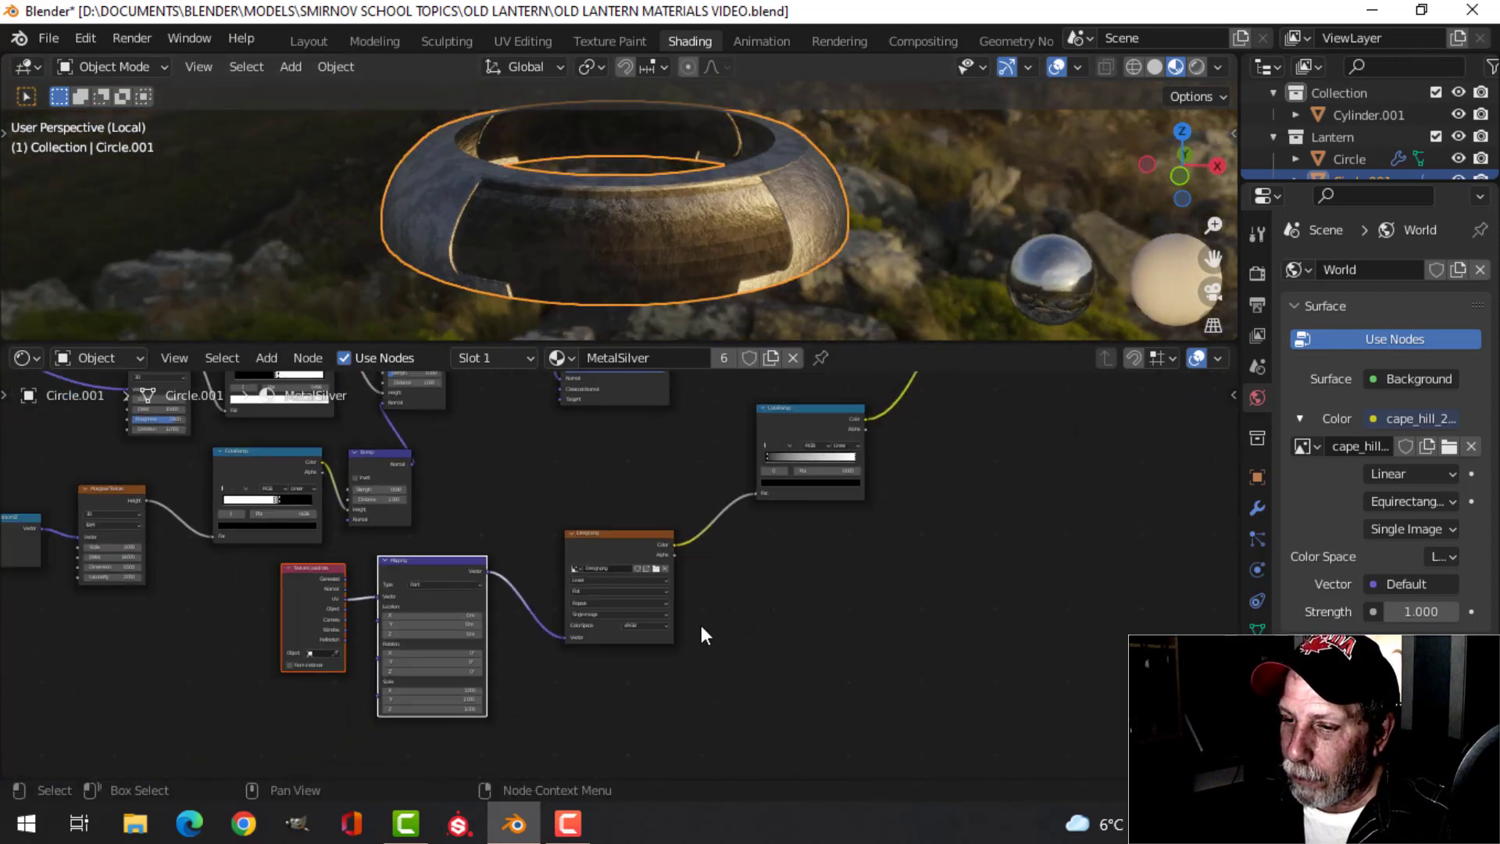
middle_click_drag(586, 714, 752, 669)
scroll(664, 687, "up", 2)
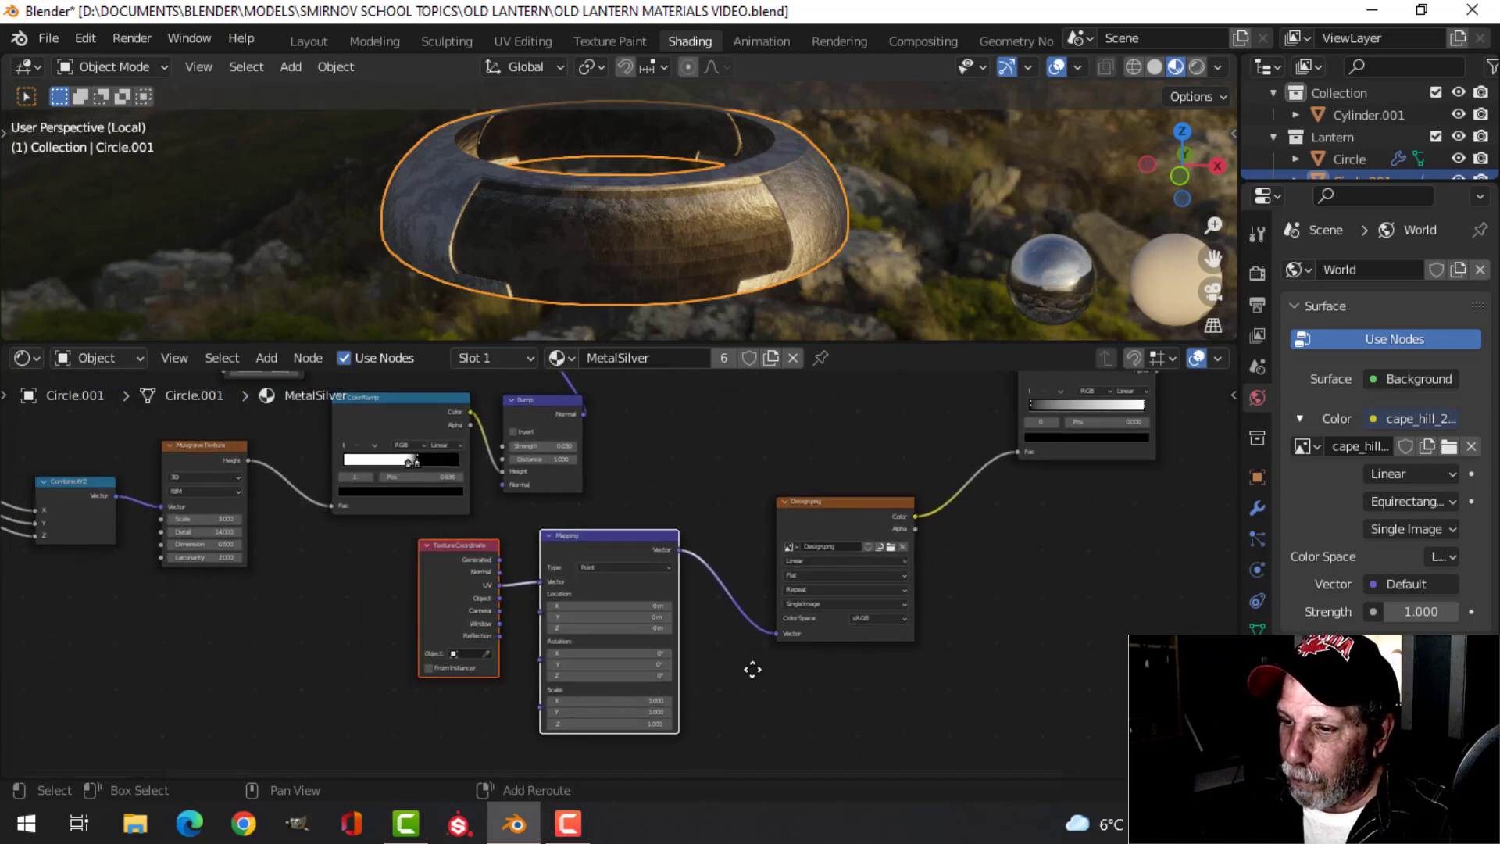
scroll(720, 625, "up", 1)
left_click(527, 40)
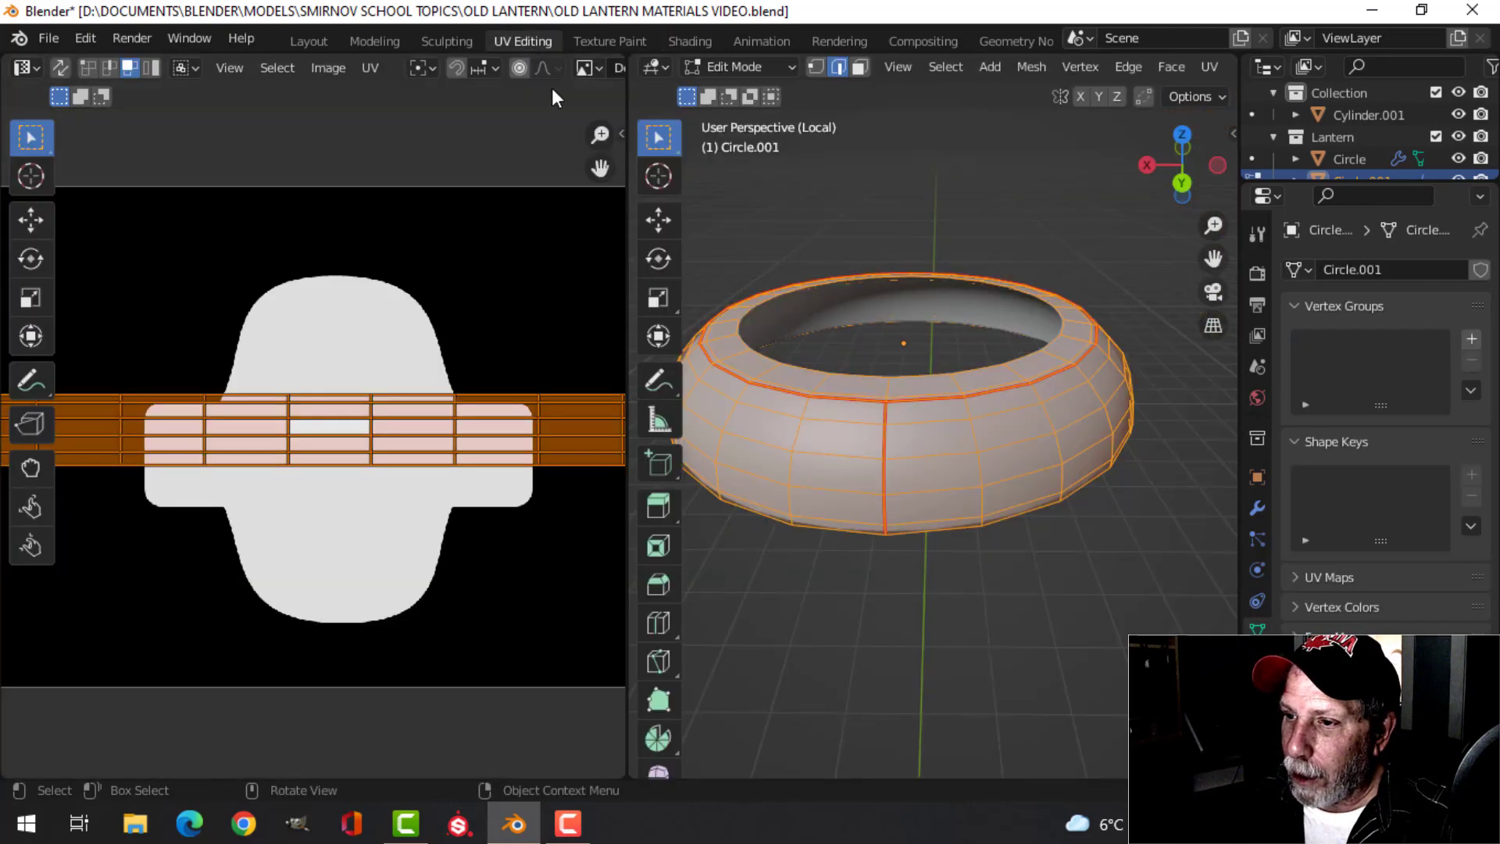
scroll(426, 539, "down", 3)
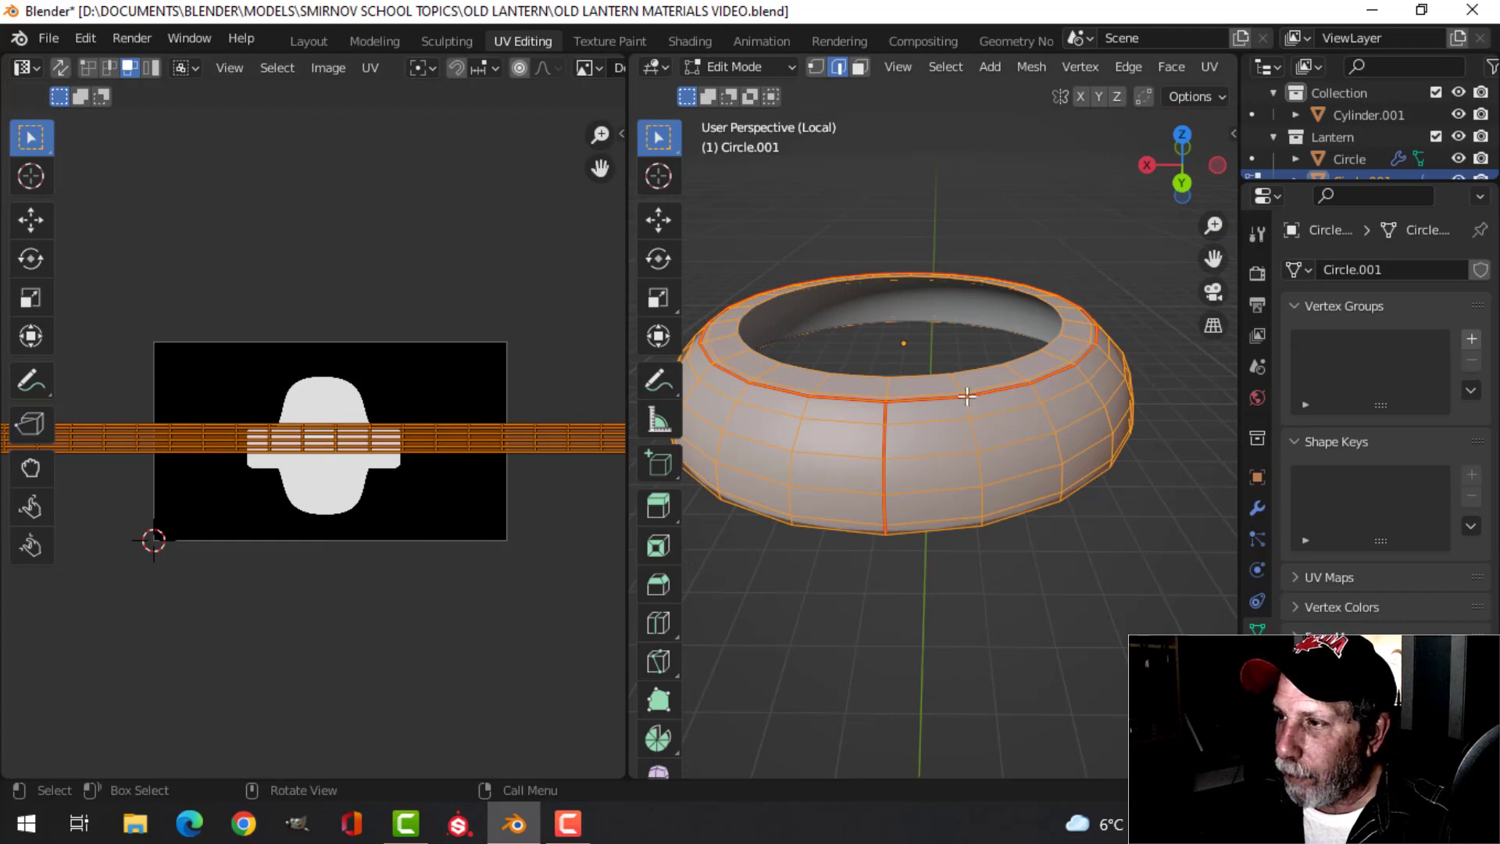
scroll(1180, 68, "down", 6)
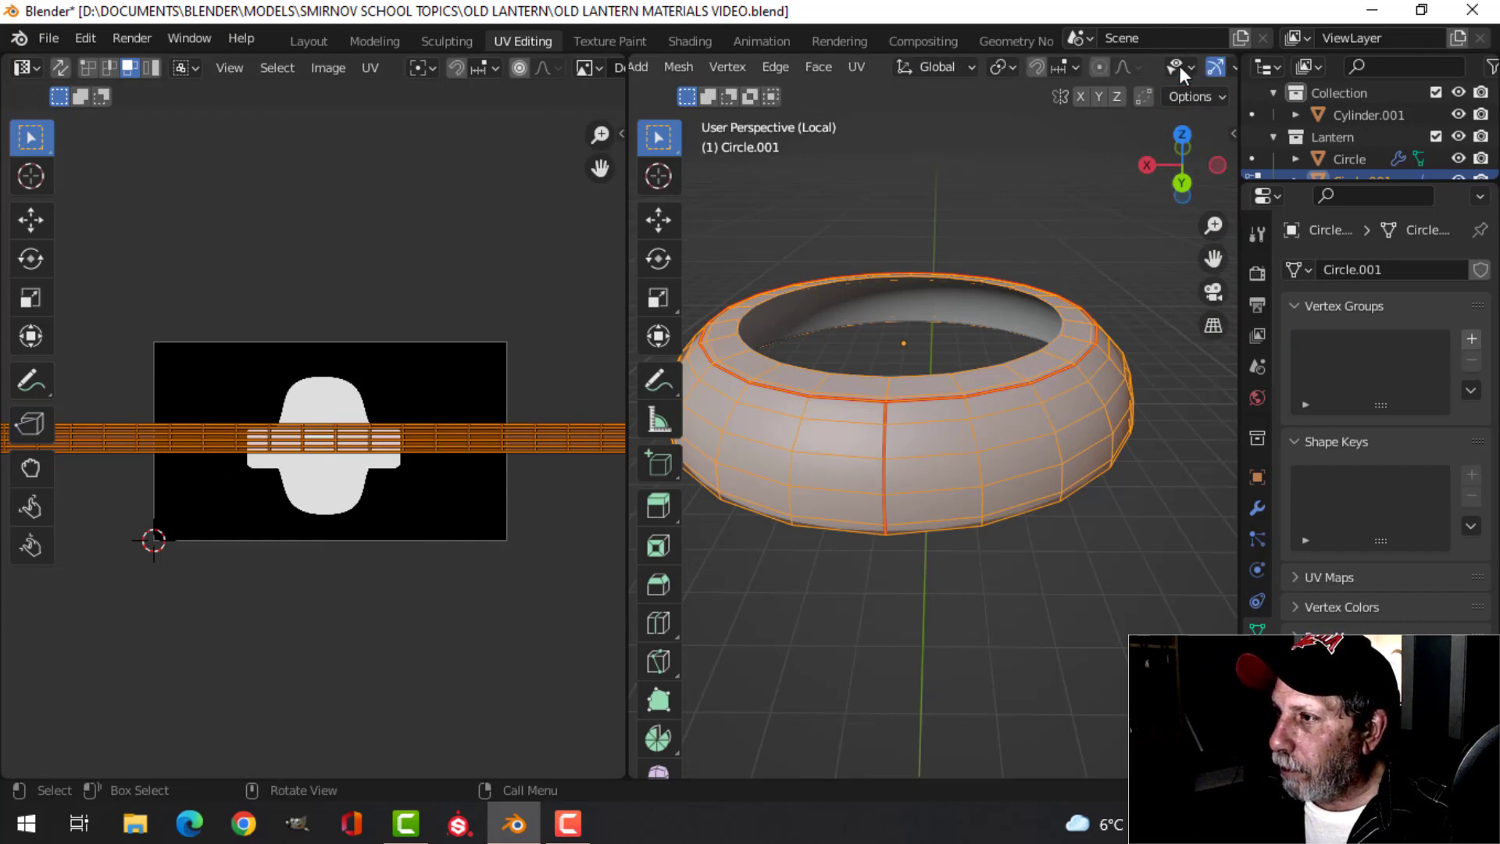
left_click(1215, 66)
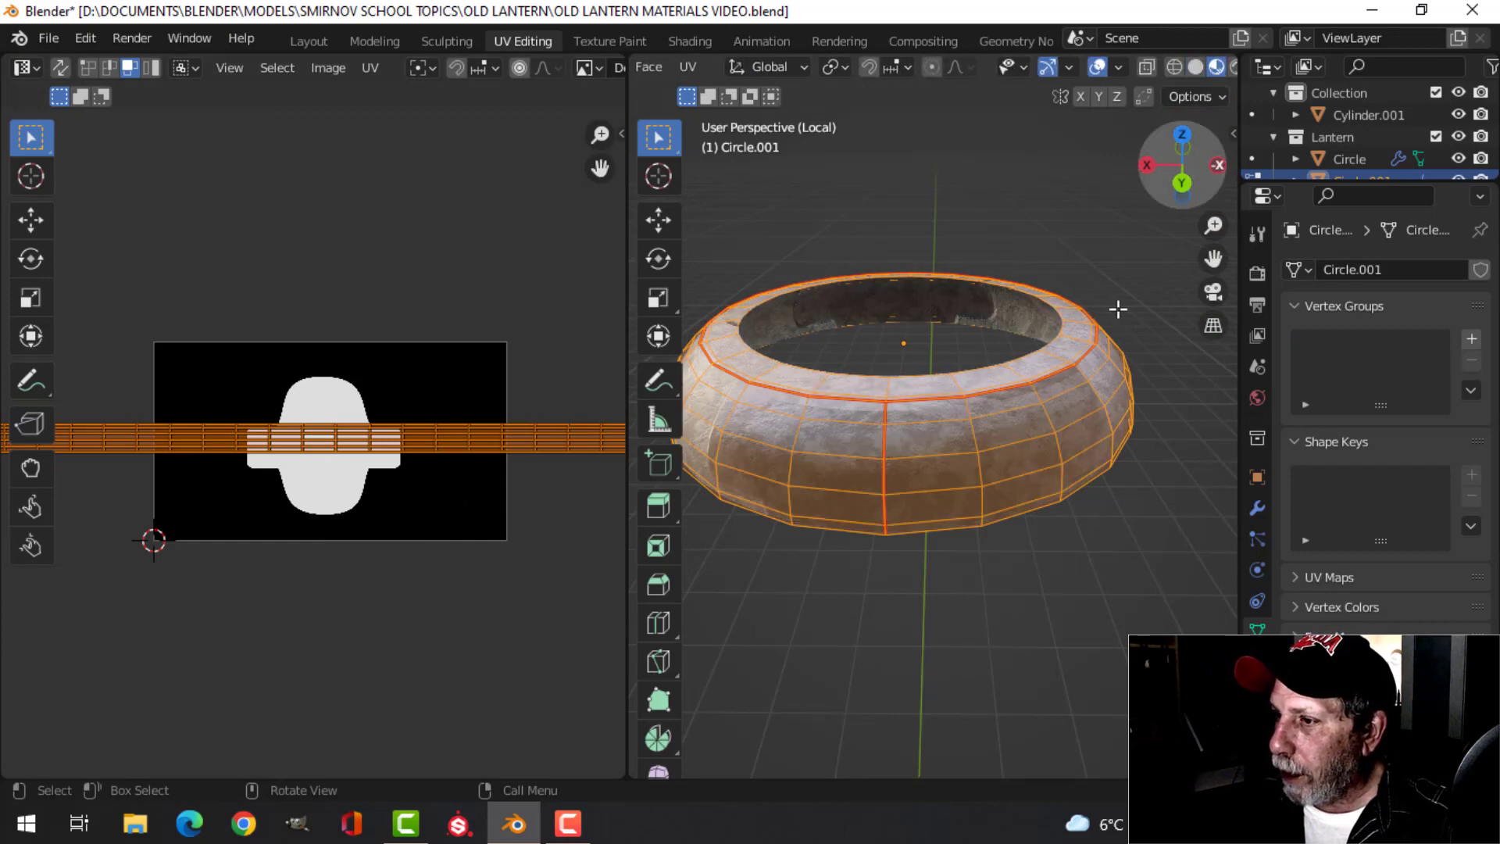
Scale up the ring's UVs until the strip spans about the full height of the Design.png image
scroll(842, 501, "up", 2)
scroll(842, 501, "down", 2)
middle_click_drag(837, 479, 938, 462)
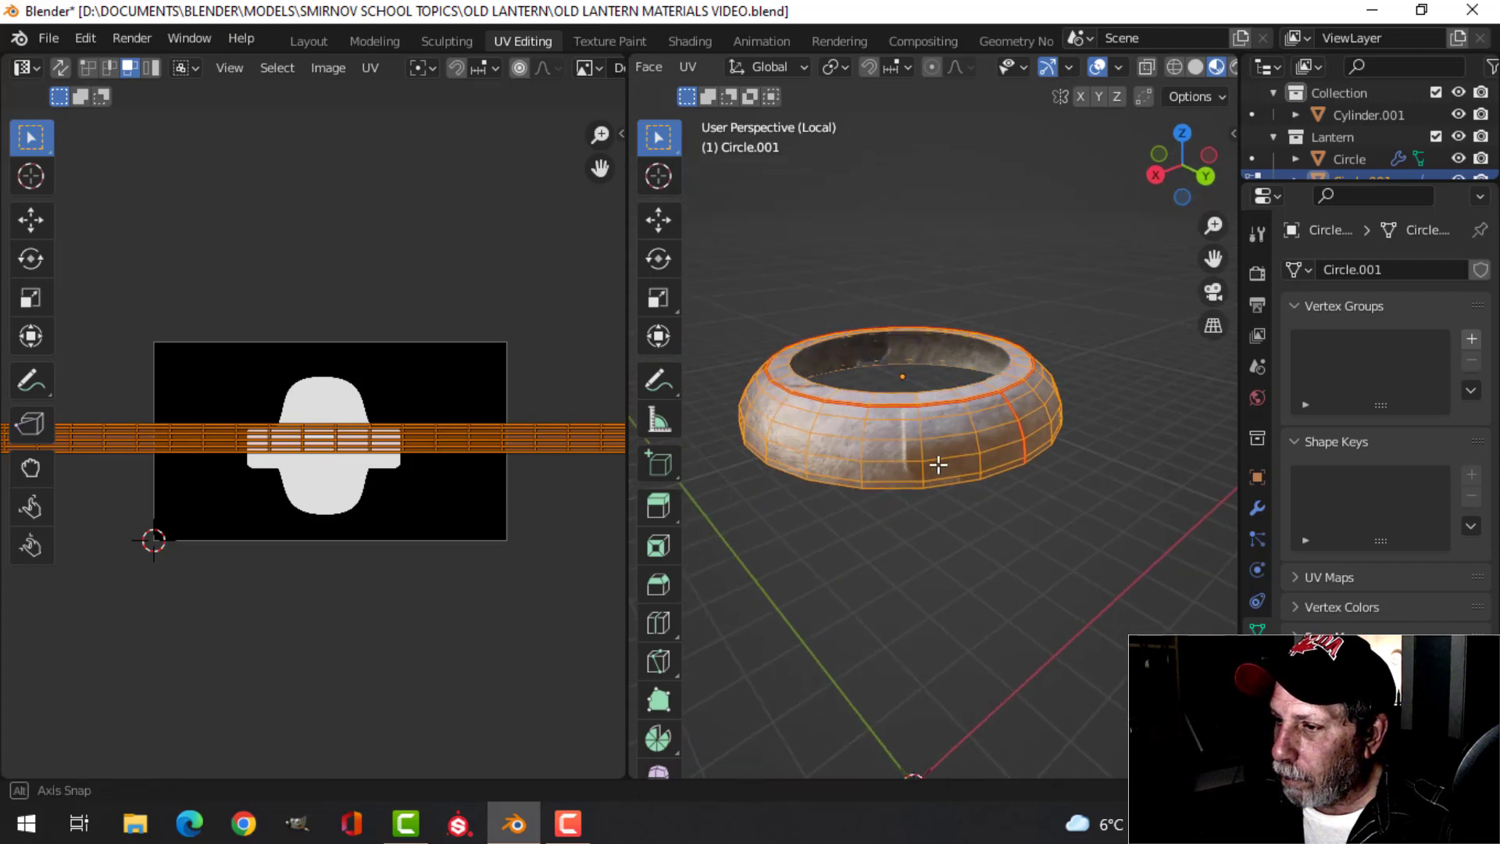
scroll(469, 492, "down", 1)
key("s")
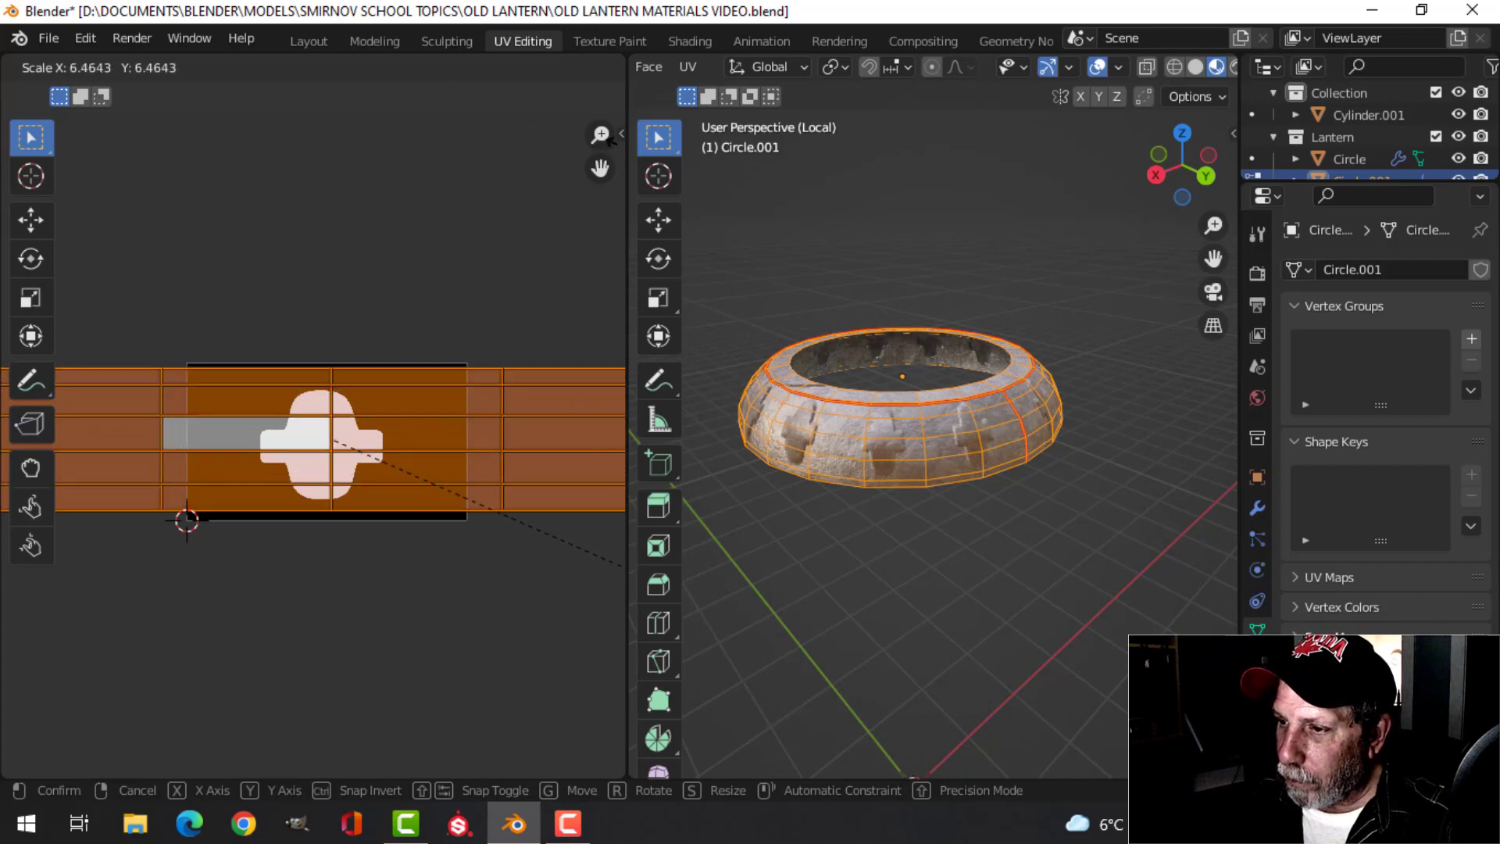
left_click(59, 162)
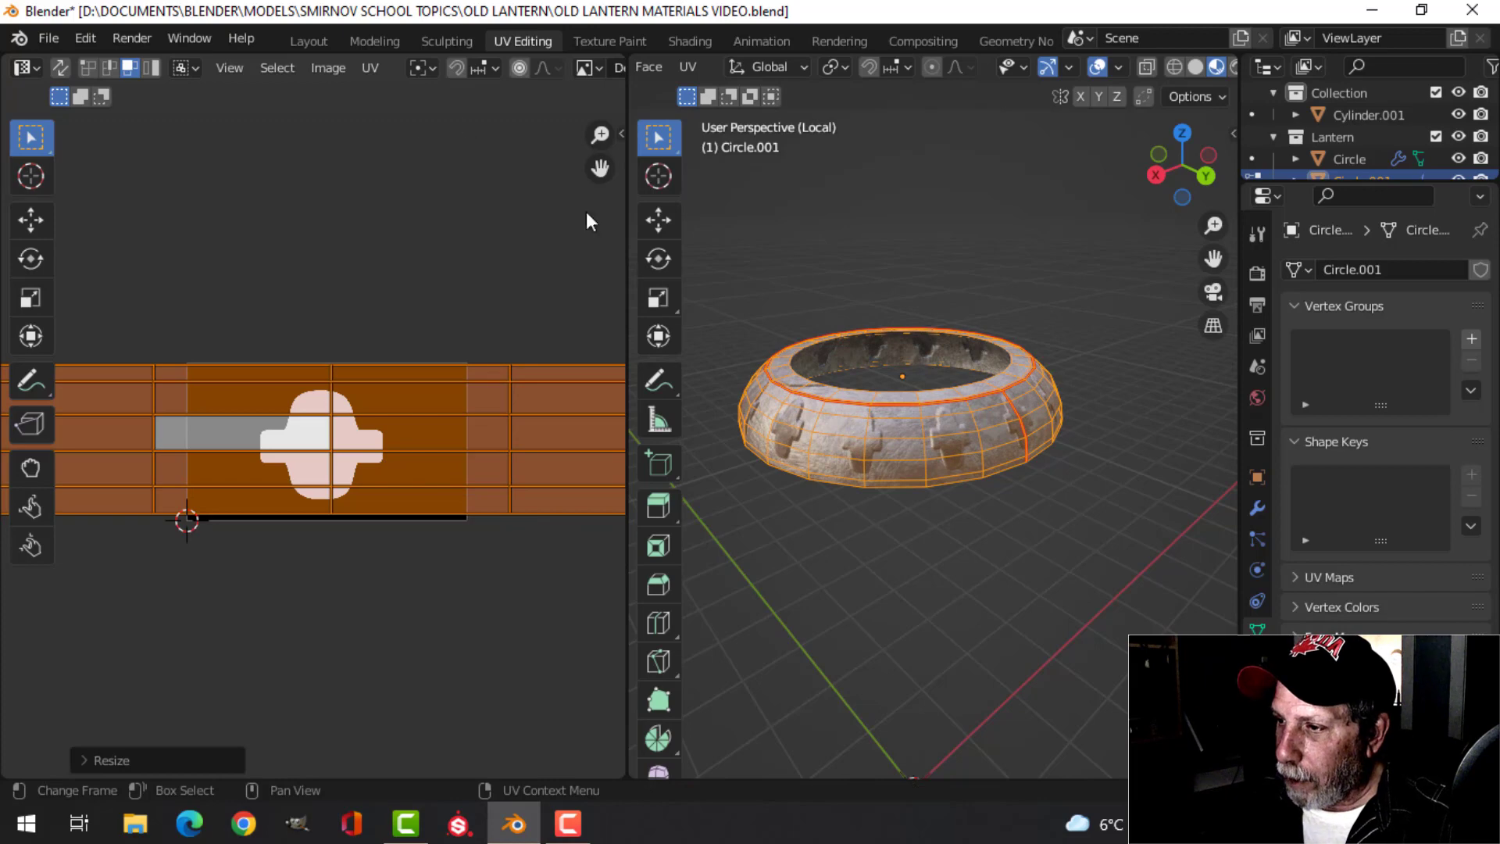
Set the Y scale of the Design.png texture's Mapping node to 1.070 in the MetalSilver shader
middle_click_drag(1063, 536, 685, 488)
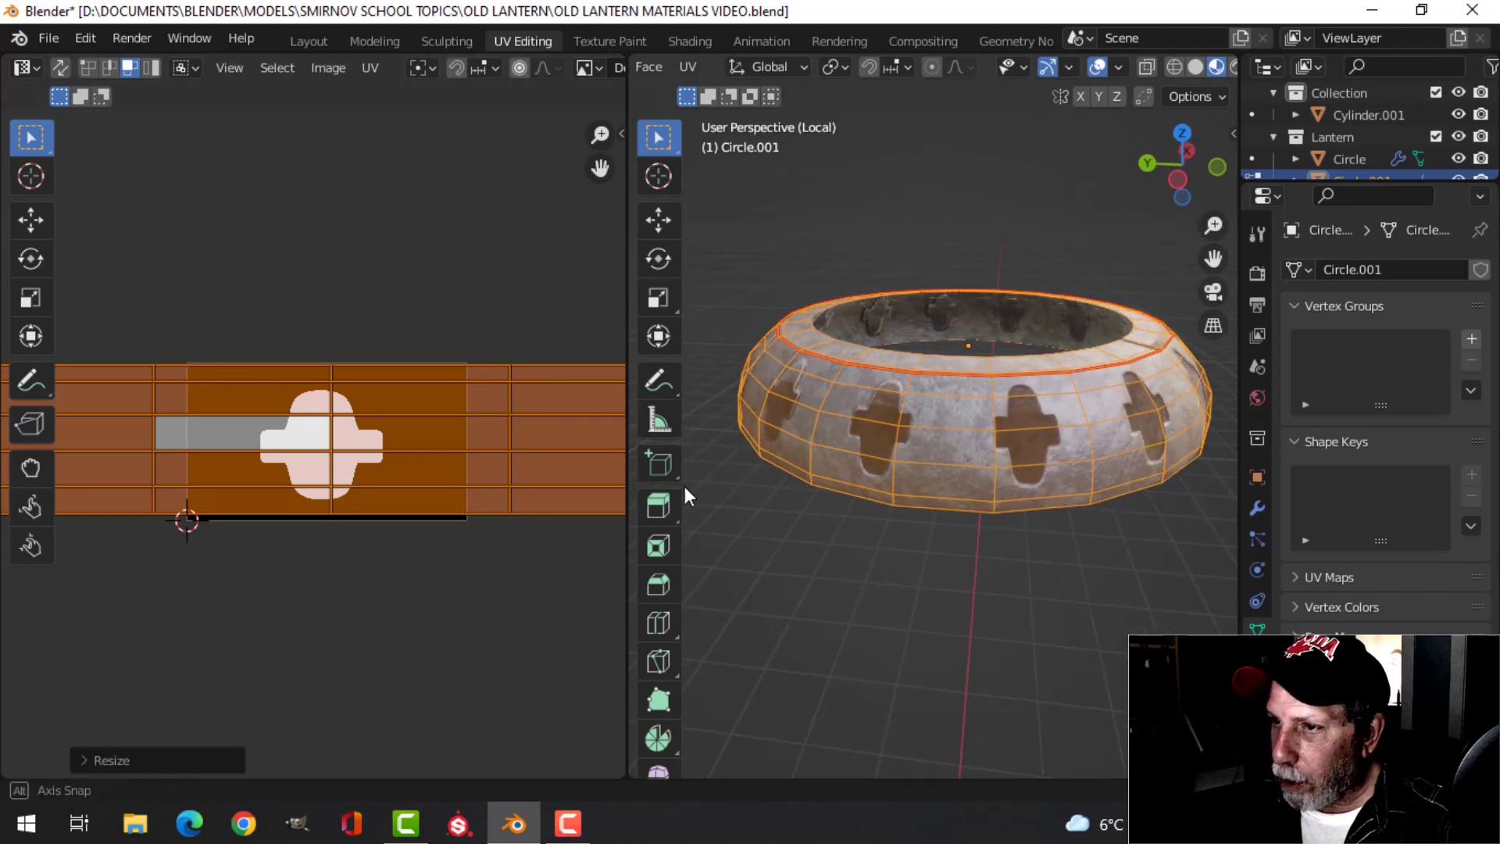
left_click(692, 41)
middle_click_drag(791, 261, 753, 283)
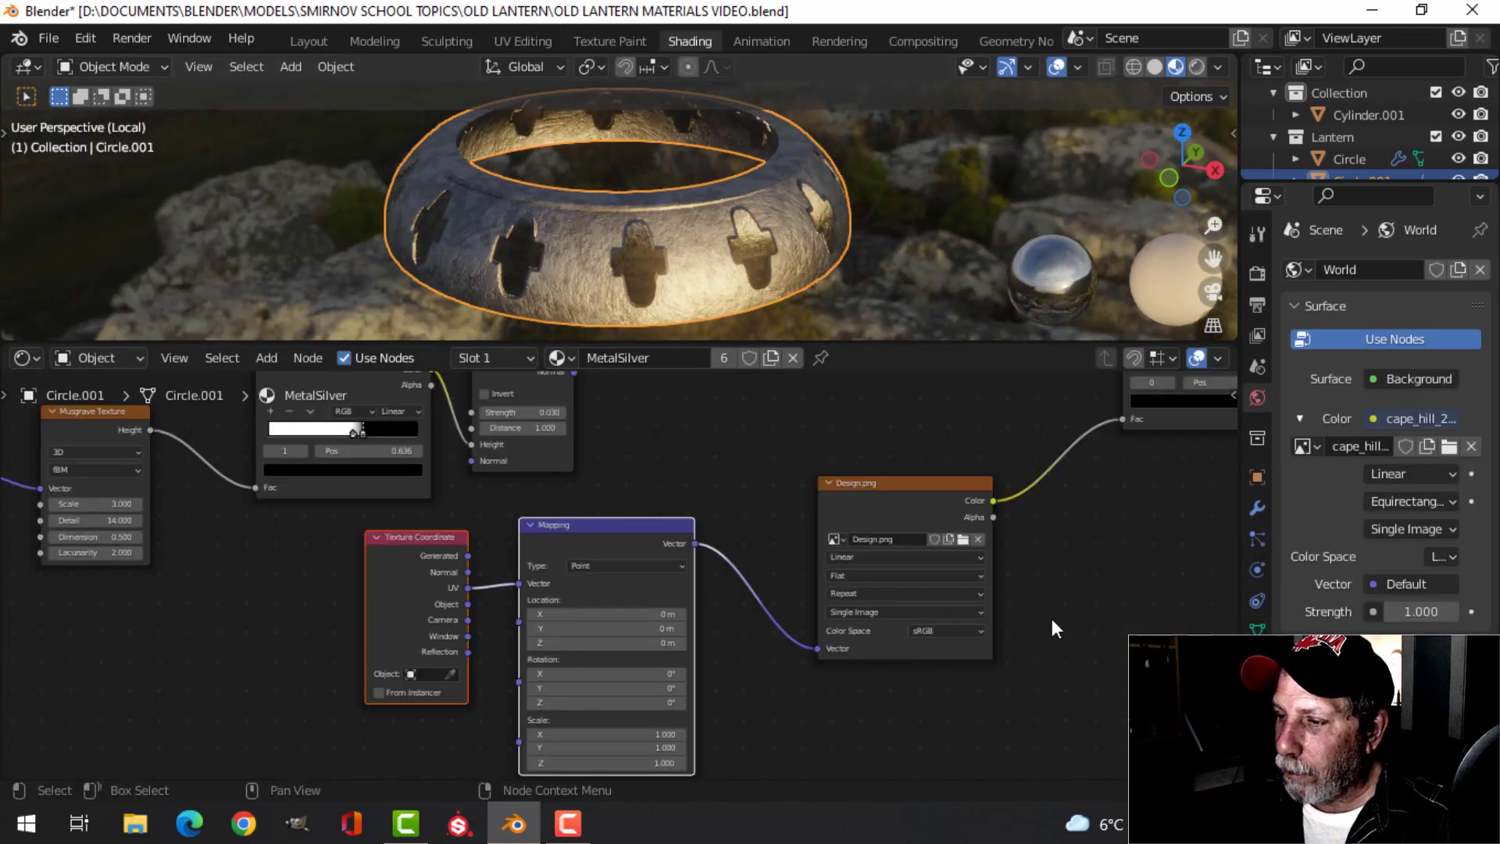
middle_click_drag(1018, 586, 987, 496)
scroll(664, 594, "up", 2)
scroll(728, 608, "up", 1)
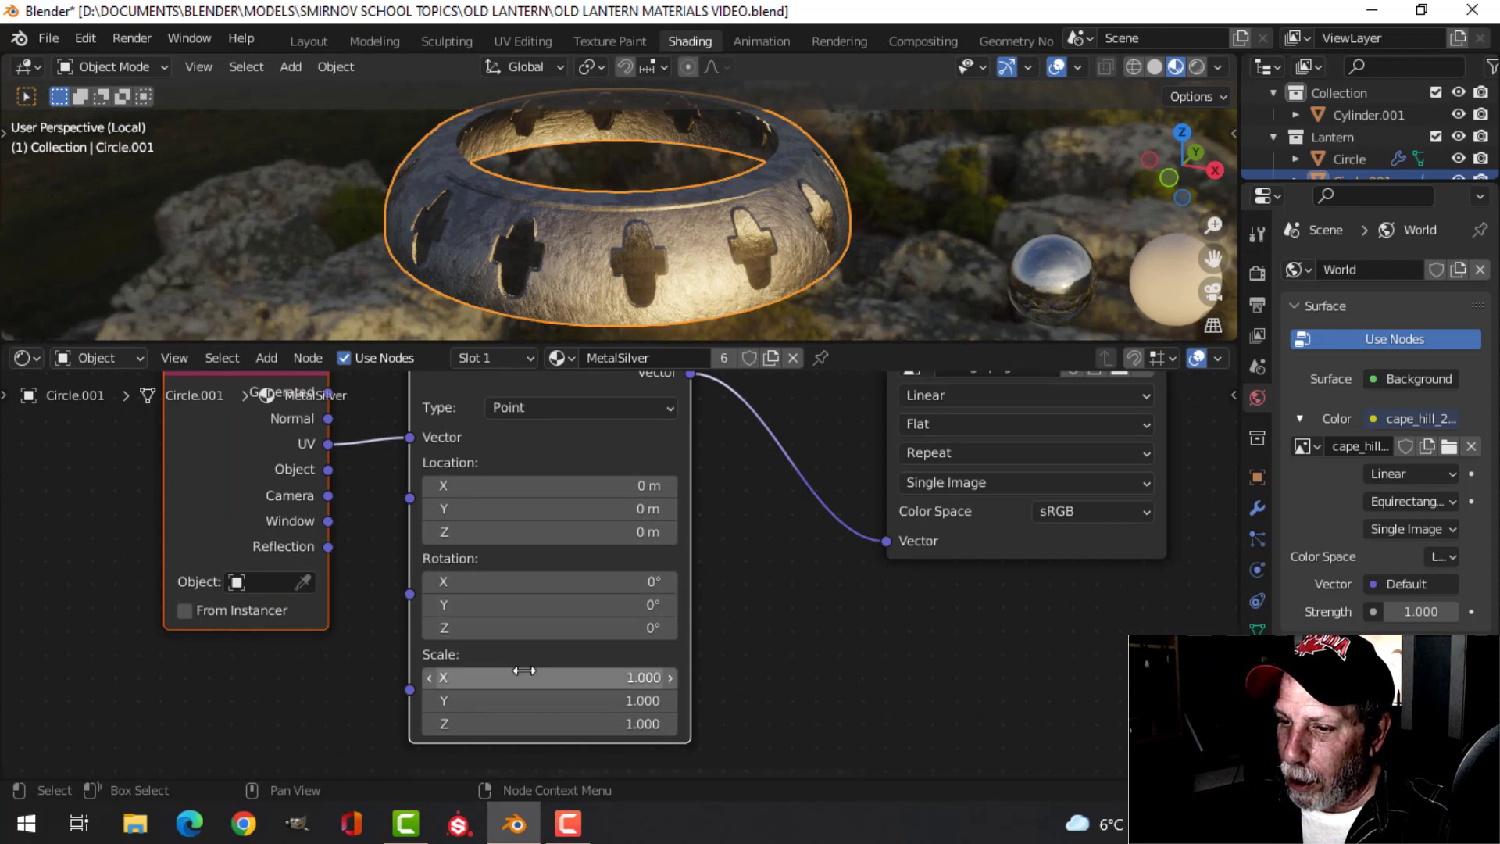
mouse_move(547, 700)
left_mouse_down("shift")
mouse_move(593, 700)
mouse_move(567, 700)
left_mouse_up("shift")
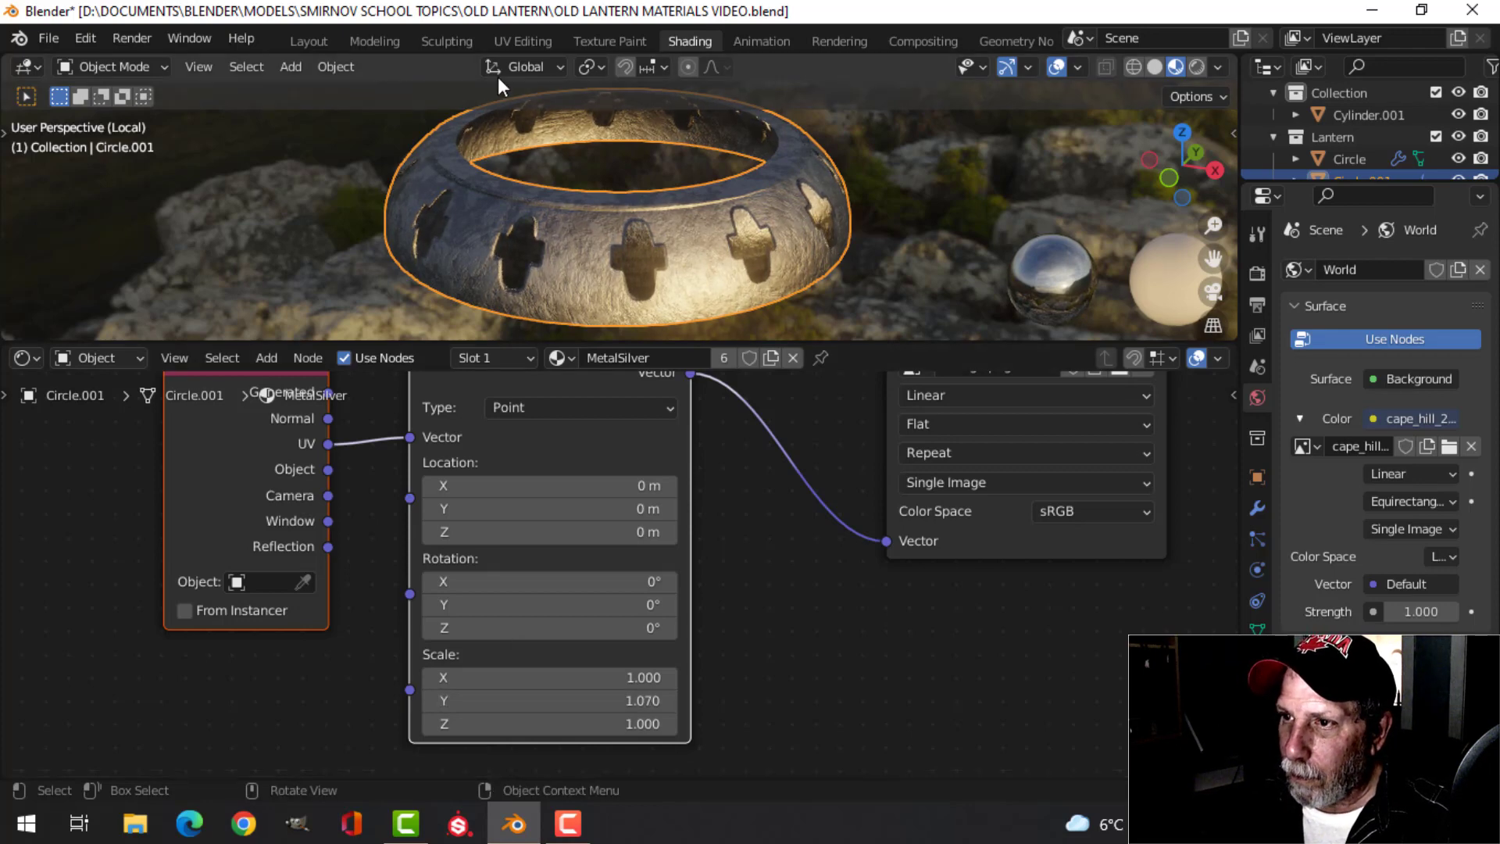
Shift the ring's UV strip slightly down along Y, to the lower edge of the Design.png image
left_click(504, 40)
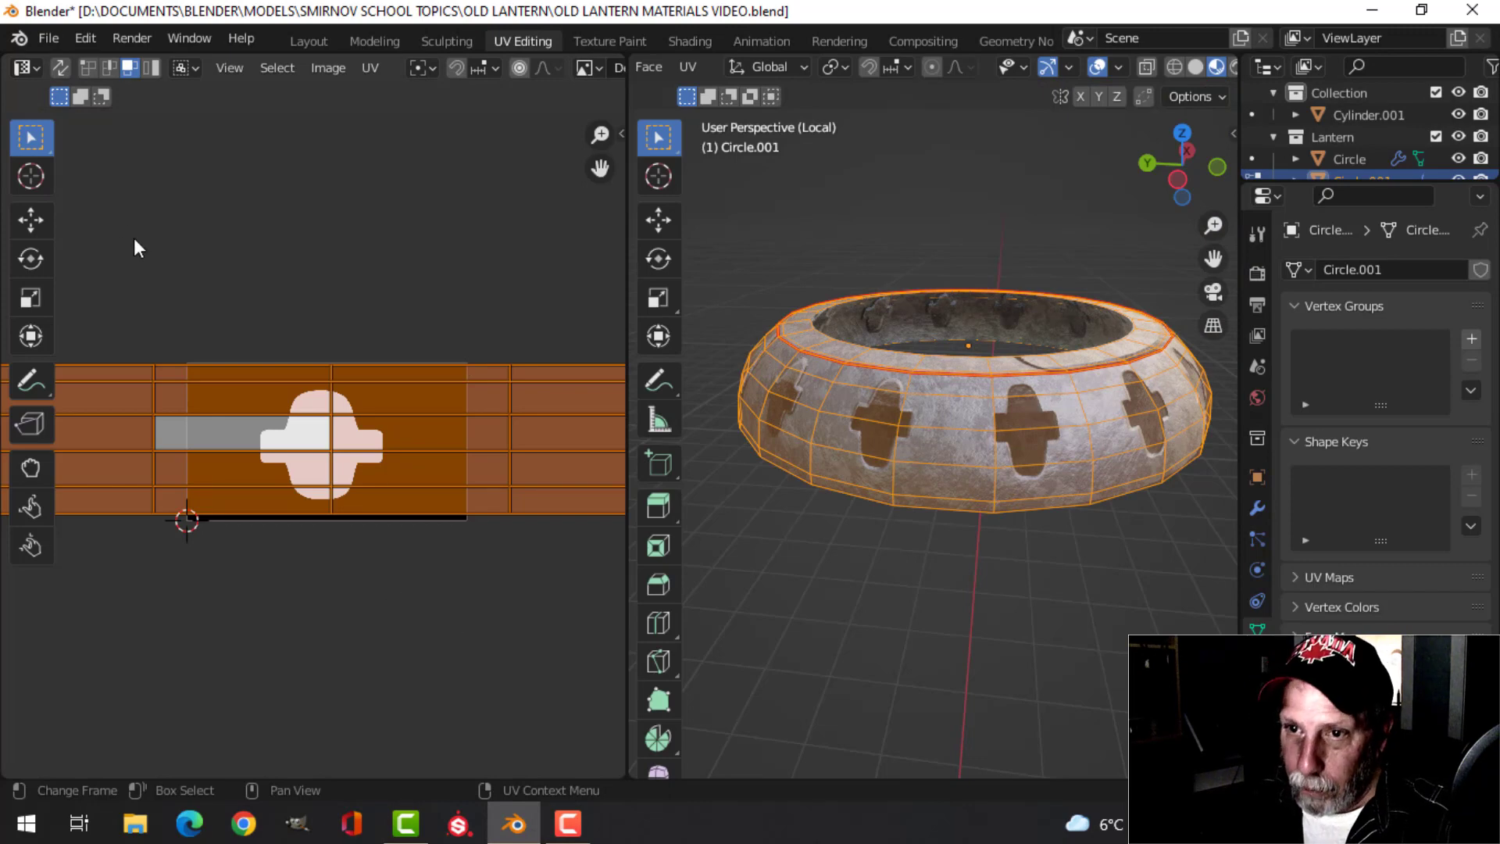
left_click(29, 218)
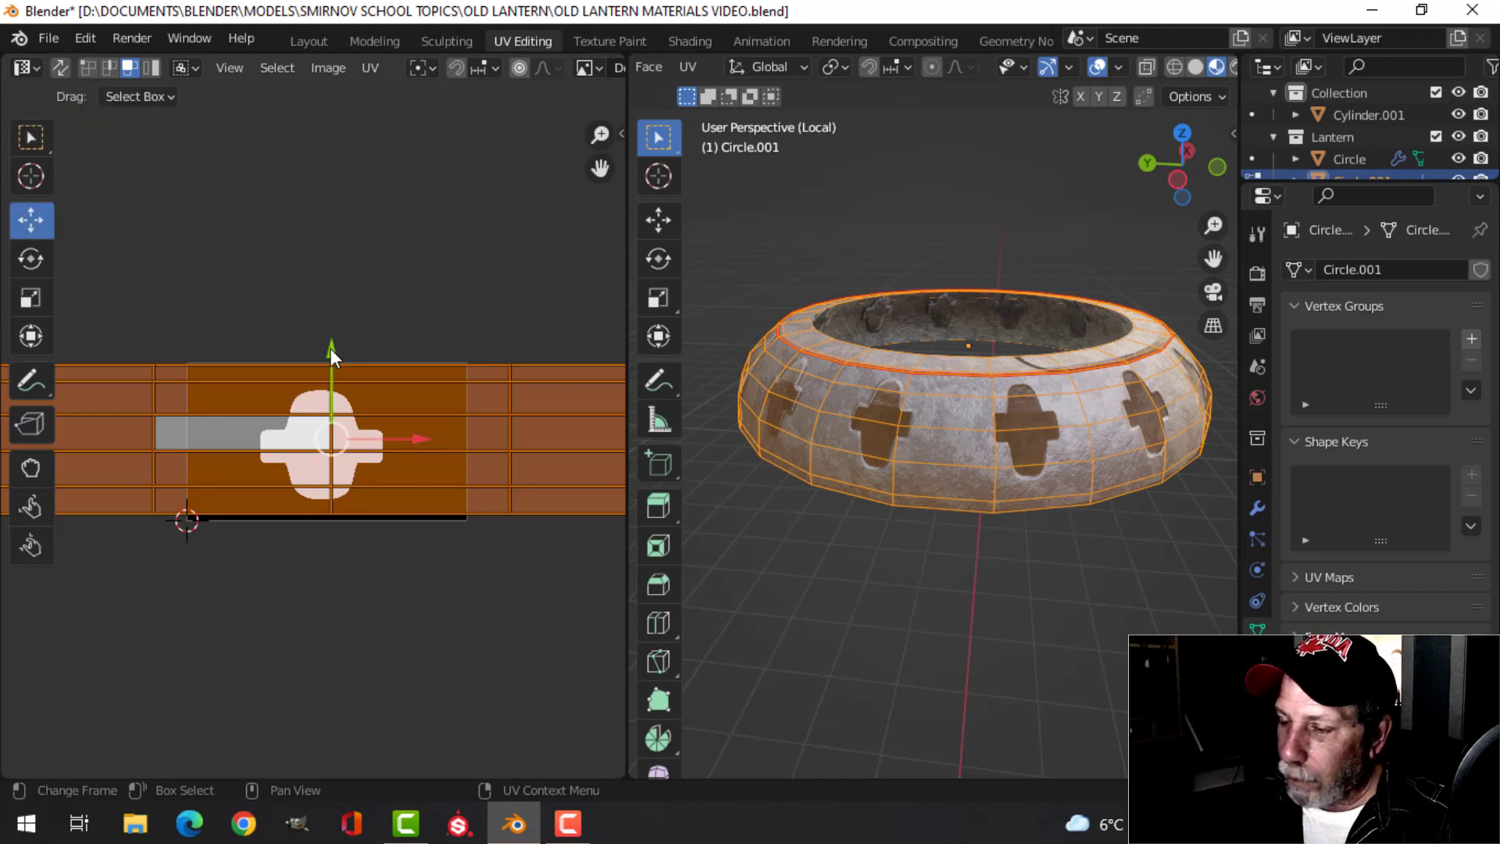
left_click_drag(331, 348, 321, 359)
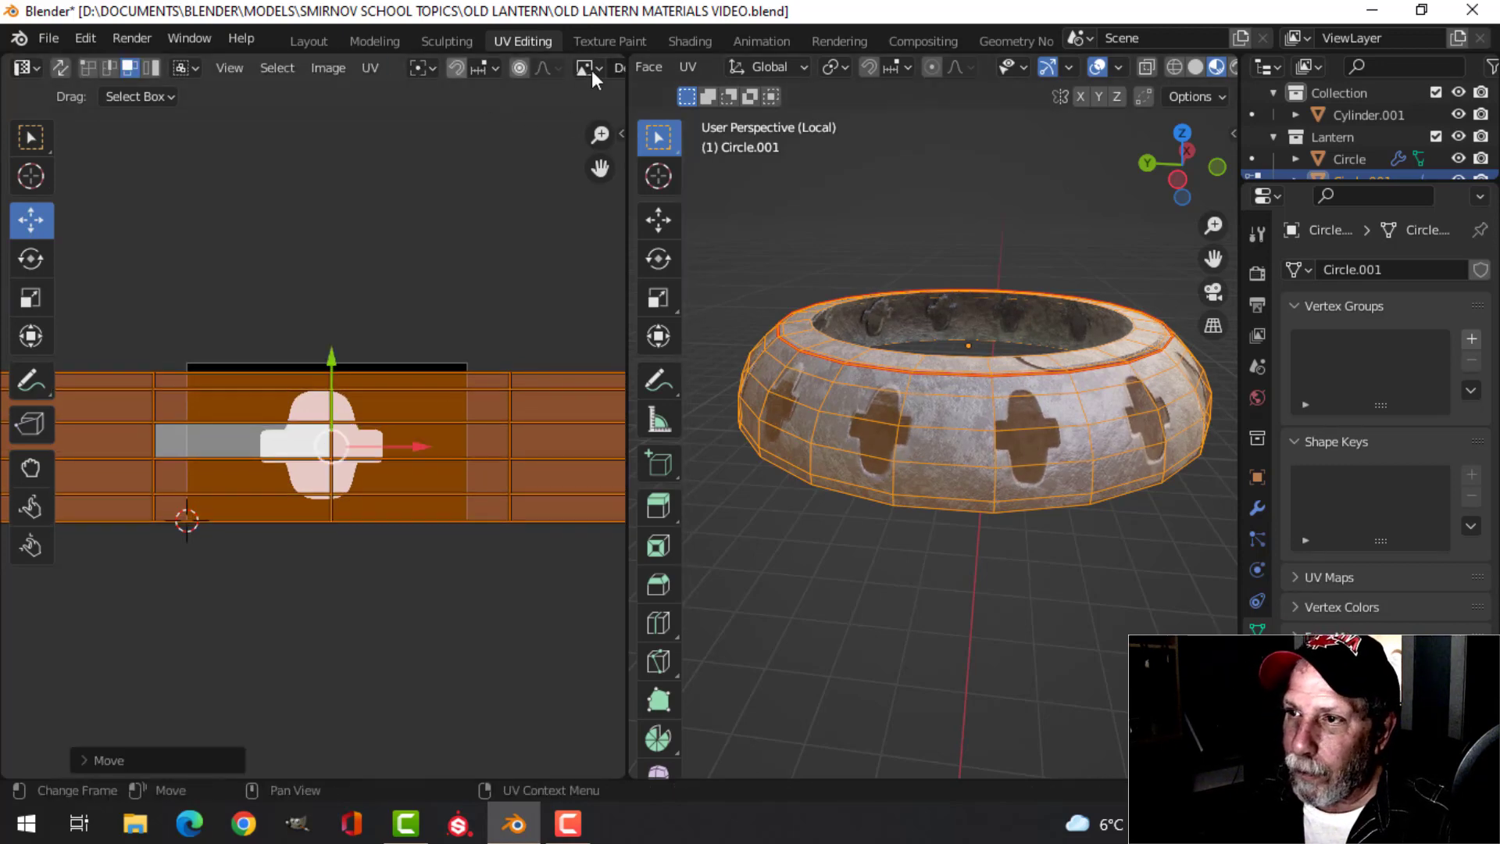
Tighten the displacement ColorRamp by moving the black stop to just short of the middle and the white stop to 0.709
left_click(689, 41)
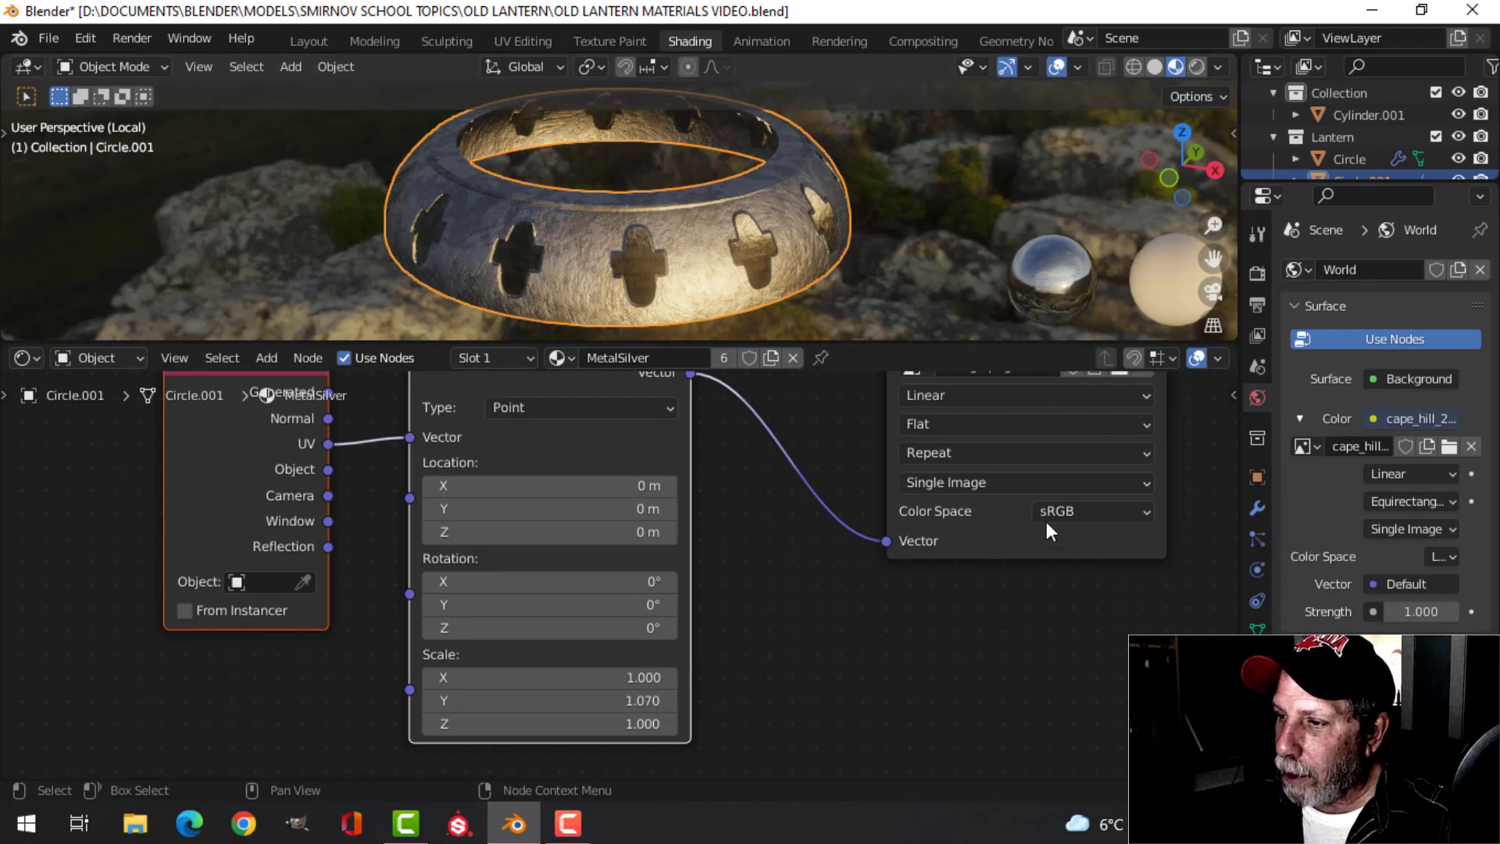
scroll(1047, 521, "down", 3)
middle_click_drag(1099, 551, 670, 739)
scroll(736, 539, "up", 4)
scroll(698, 608, "up", 3)
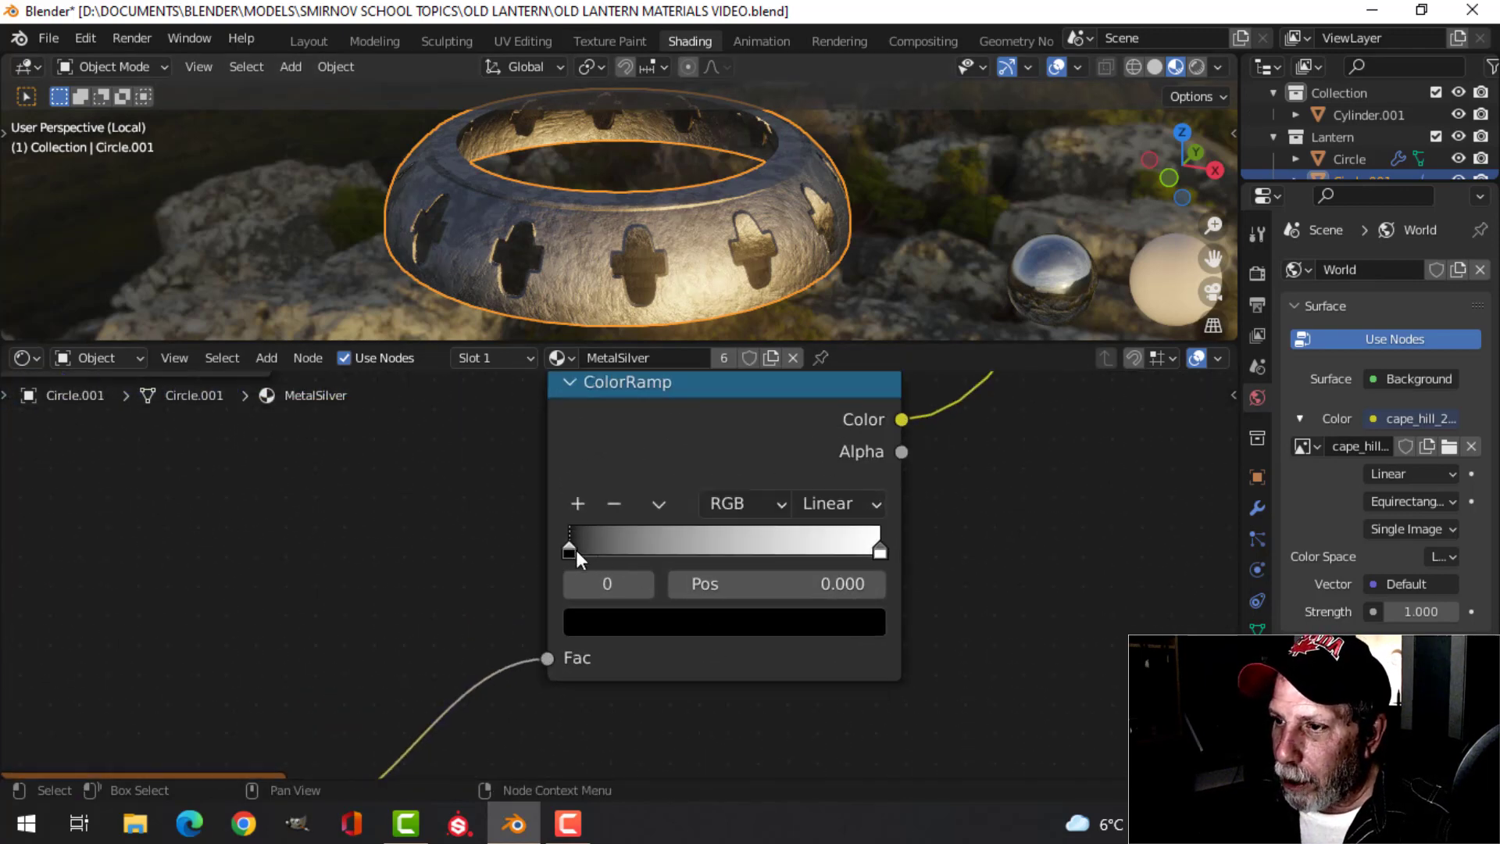
left_click_drag(574, 550, 706, 560)
left_click_drag(881, 552, 790, 553)
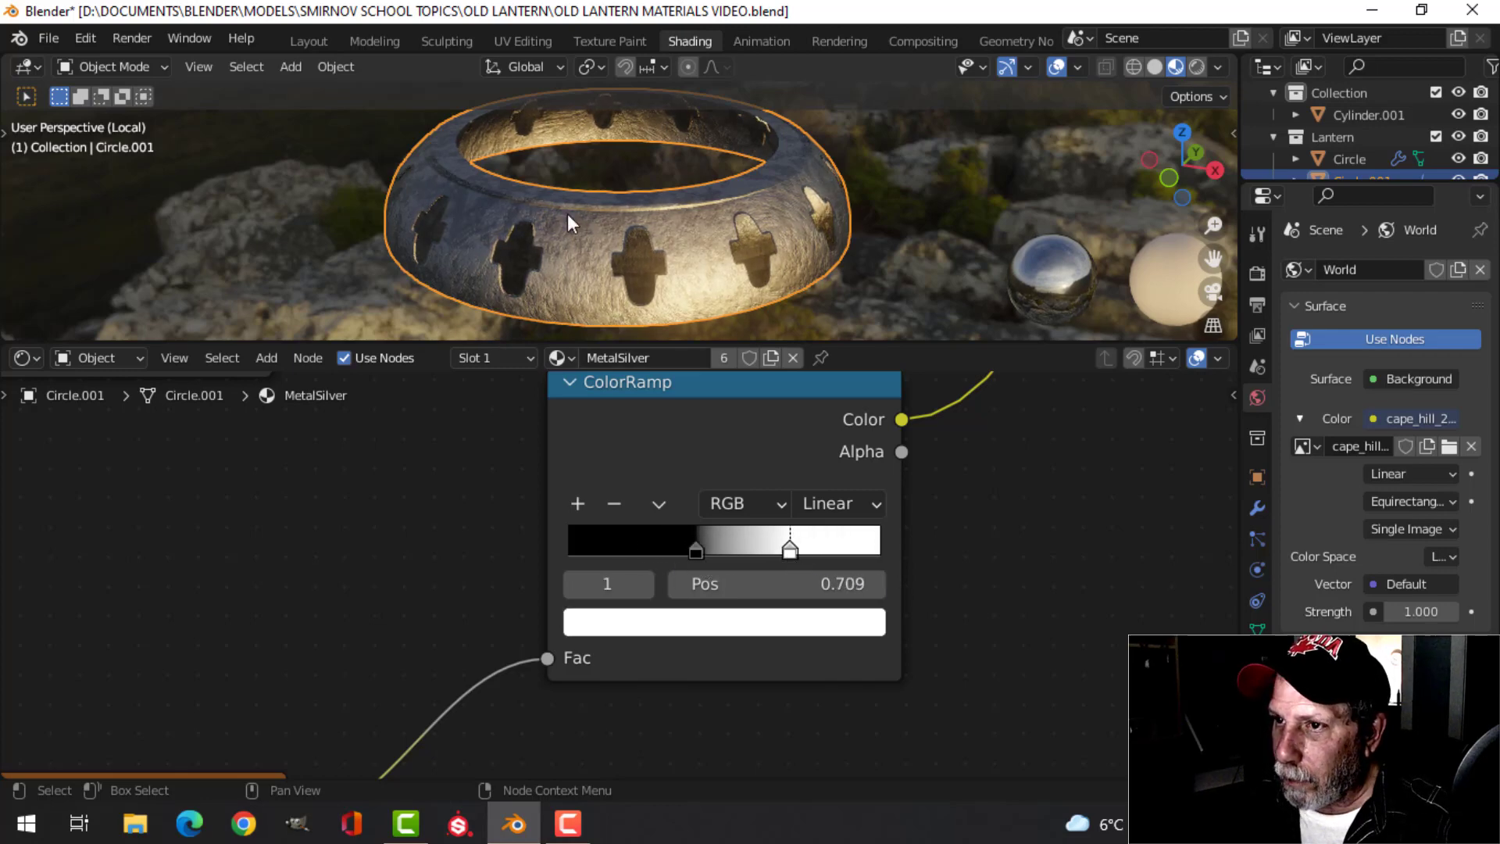
Examine the cross pattern on the ring and the cylindrical band above it, seen on the whole lantern in the Layout workspace
left_click(309, 39)
key("alt+a")
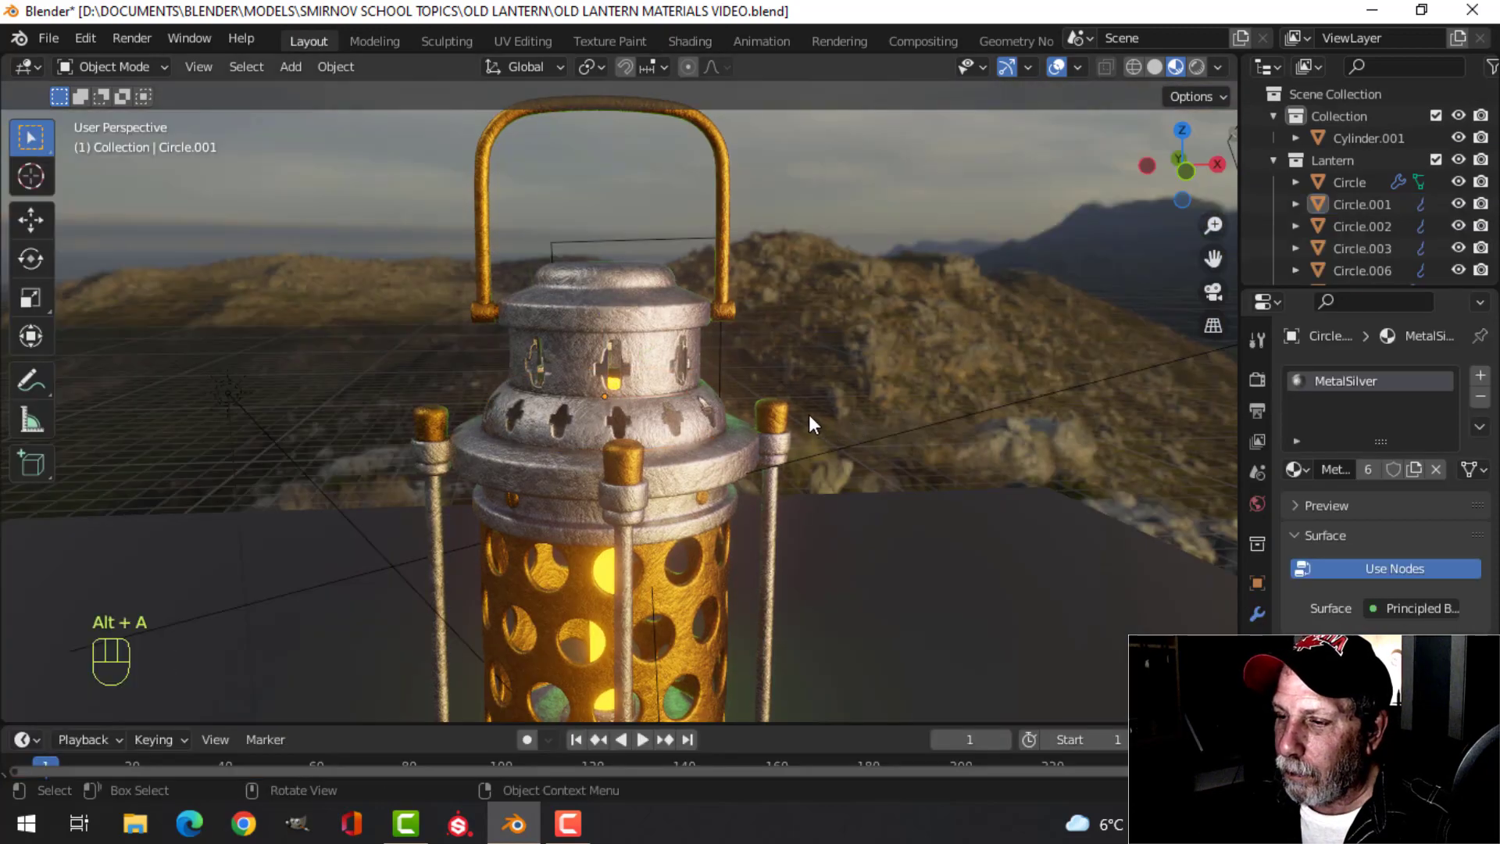
middle_click_drag(808, 414, 828, 447)
scroll(841, 424, "up", 5)
scroll(846, 398, "down", 4)
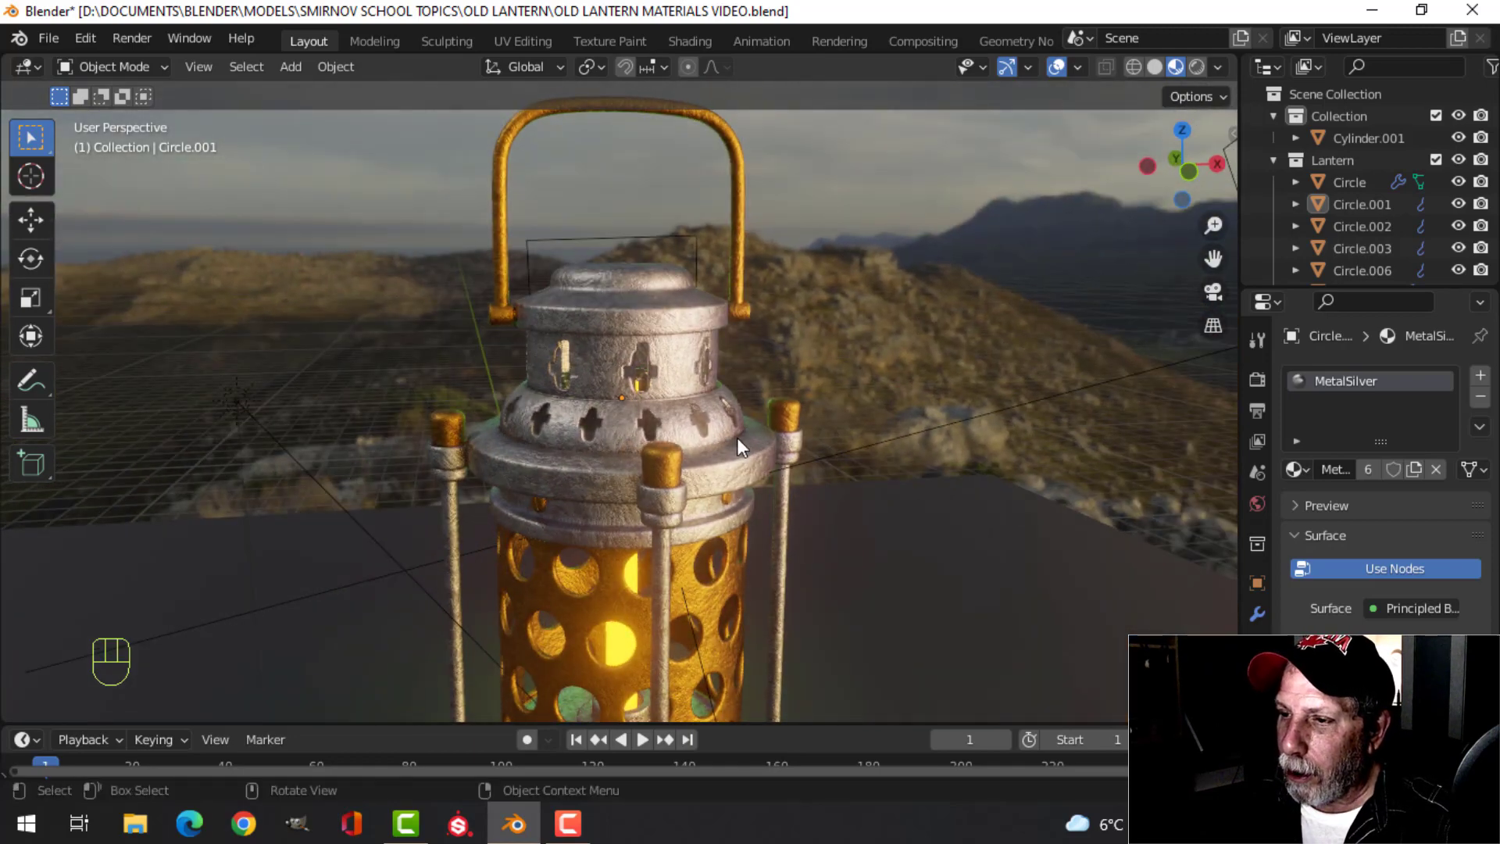
middle_click_drag(736, 430, 596, 400)
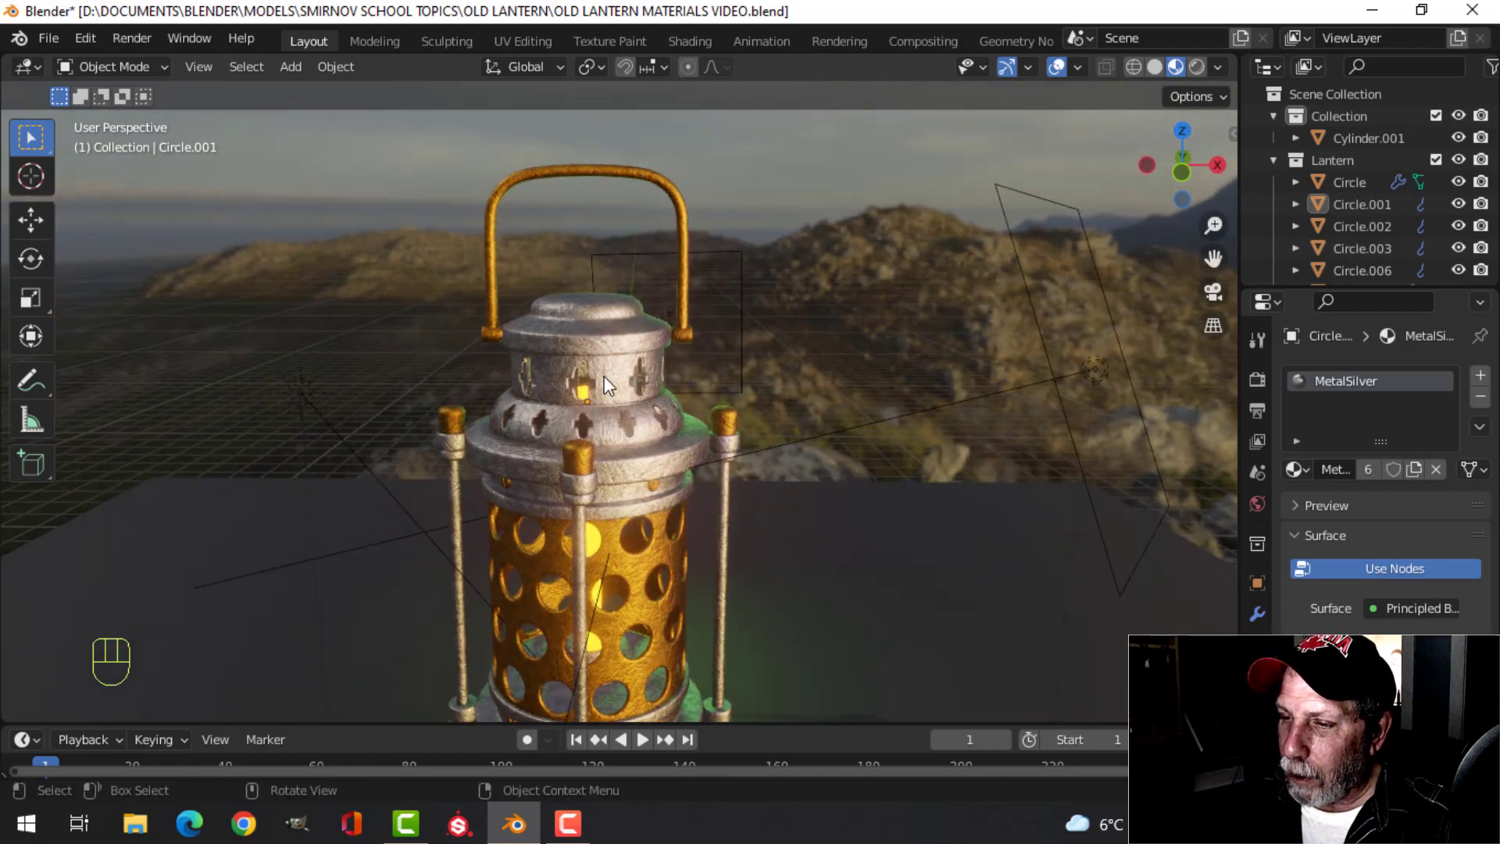
left_click(607, 377)
scroll(641, 412, "up", 3)
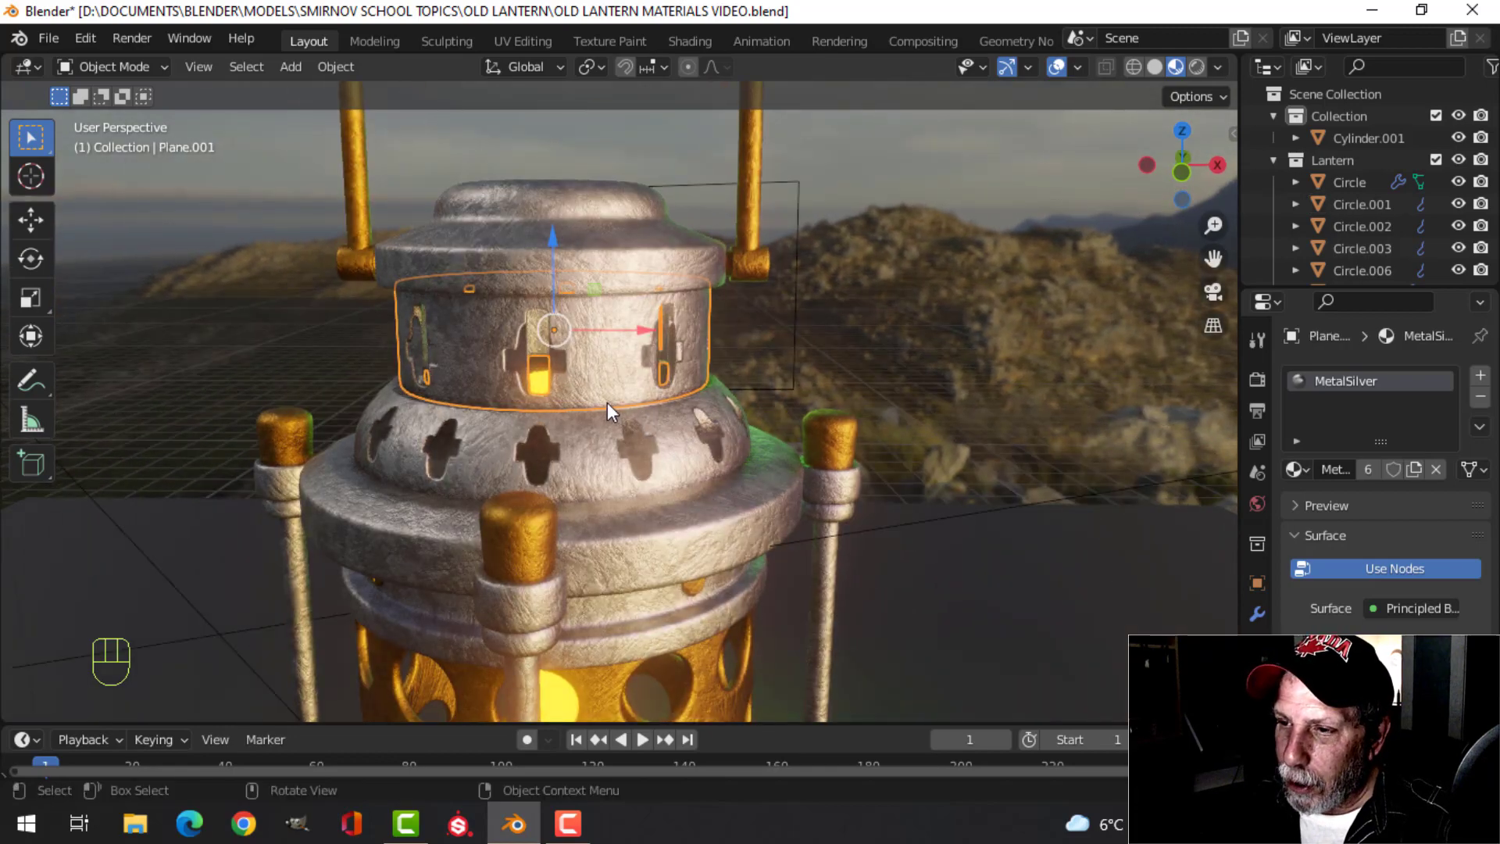
left_click(601, 466)
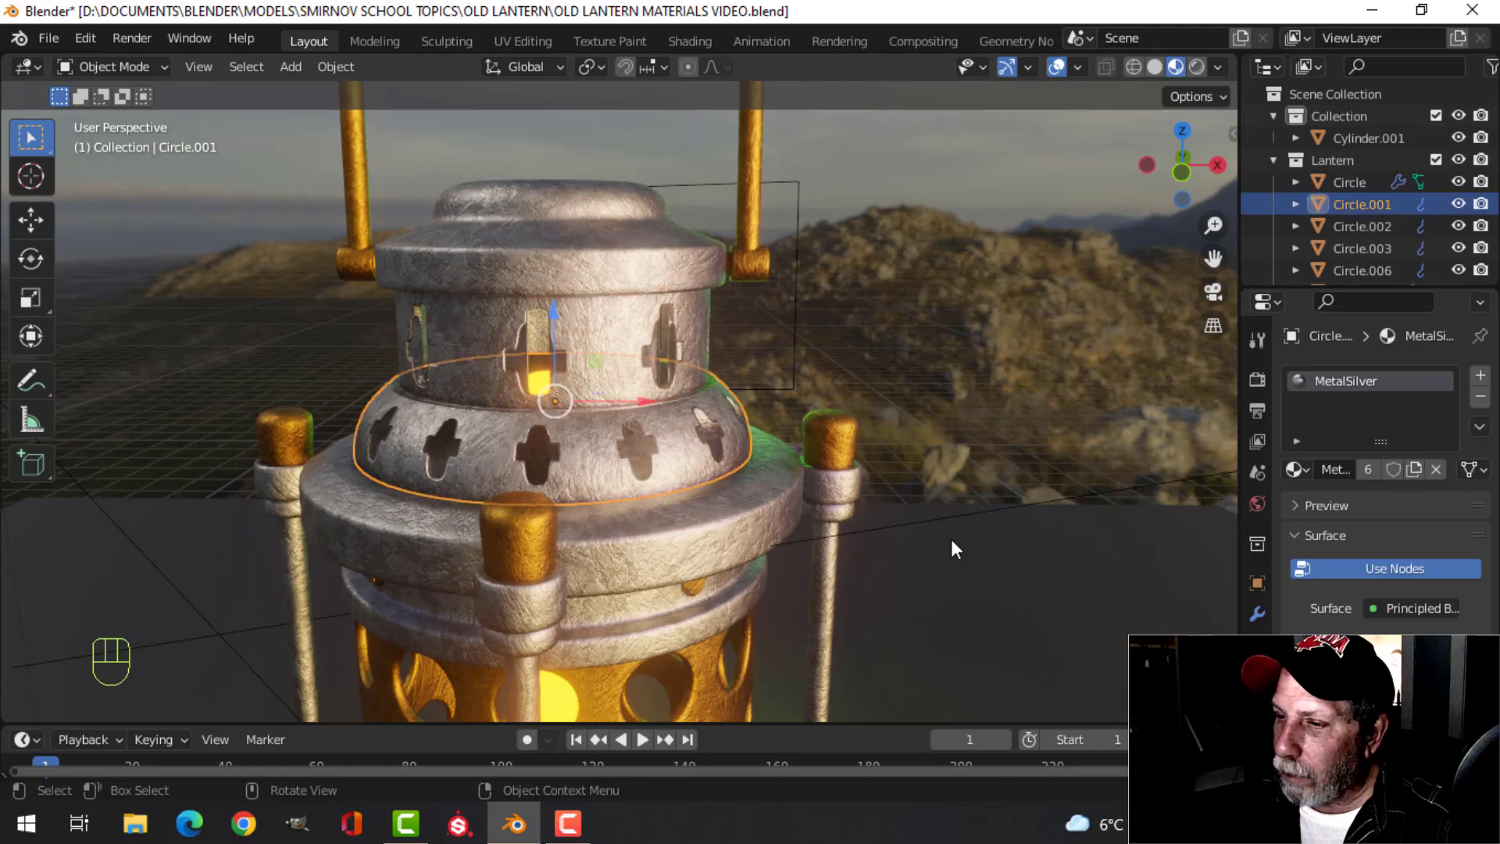
scroll(822, 572, "down", 3)
middle_click_drag(821, 517, 836, 375, "shift")
middle_click_drag(817, 472, 808, 576, "shift")
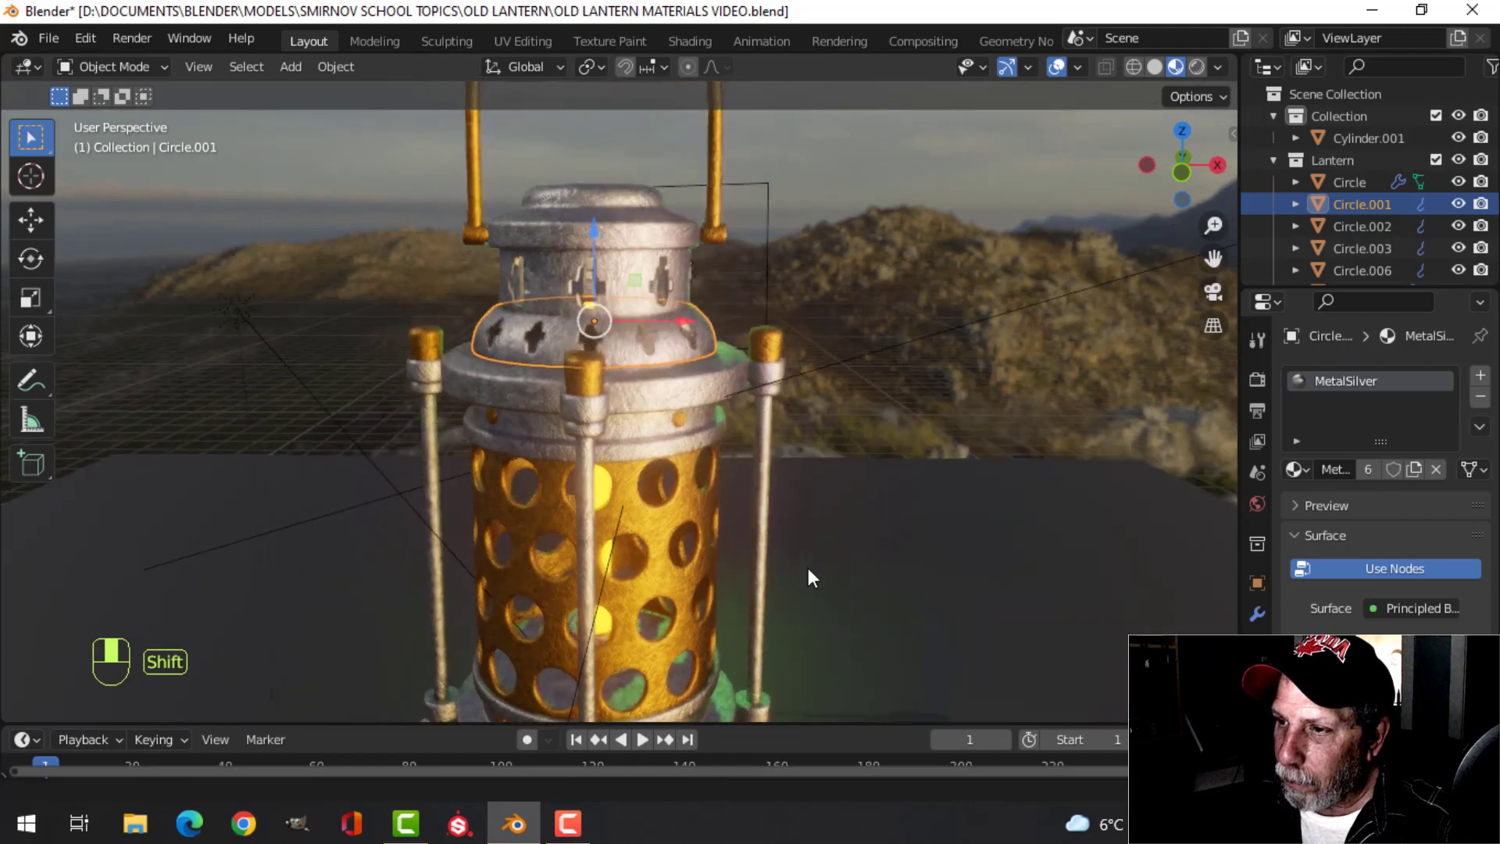
middle_click_drag(764, 462, 681, 442, "shift")
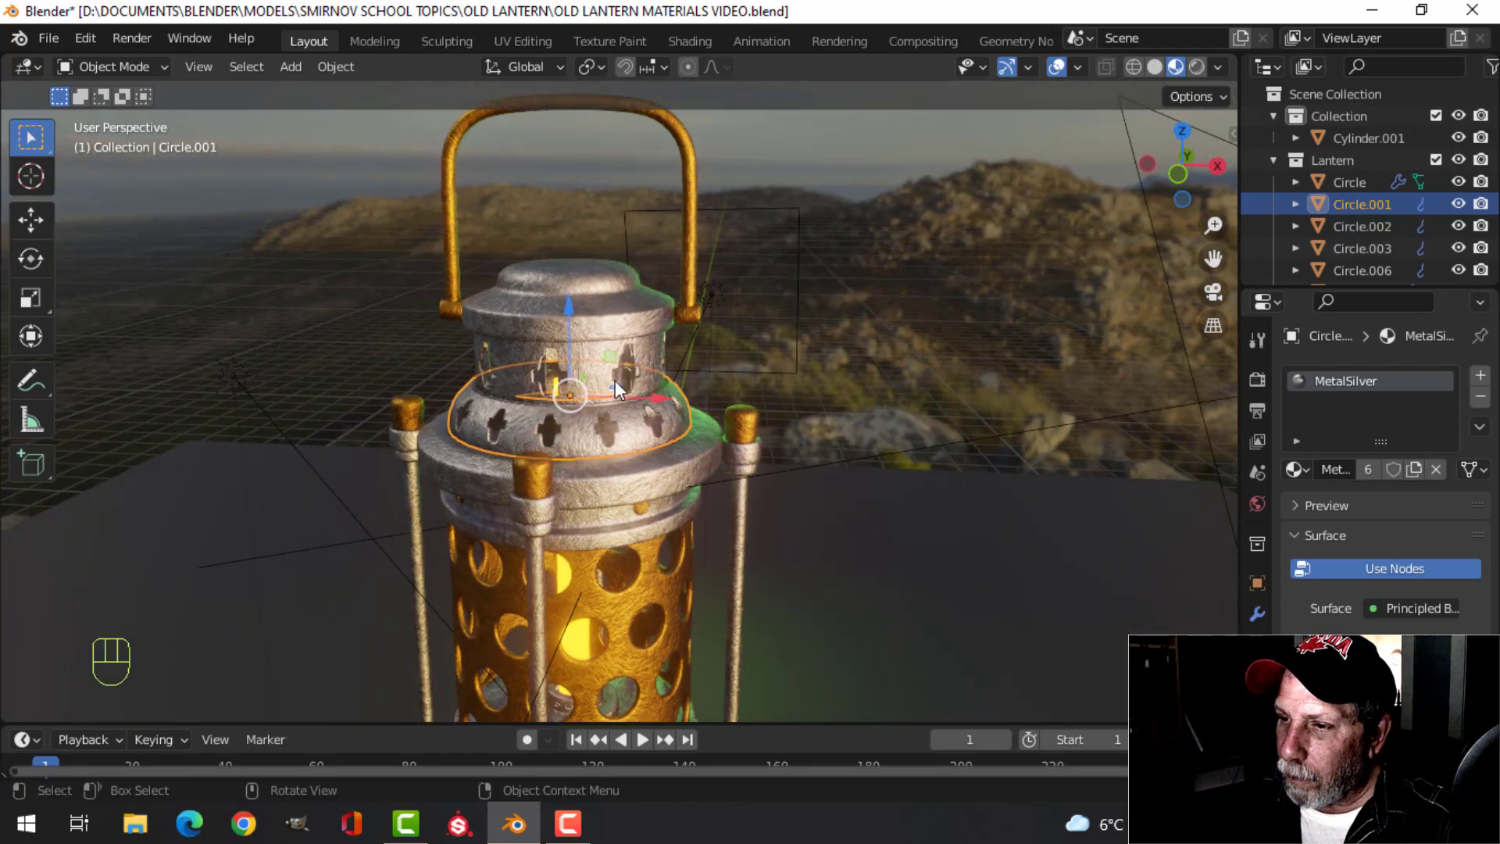
key("alt+a")
left_click(594, 348)
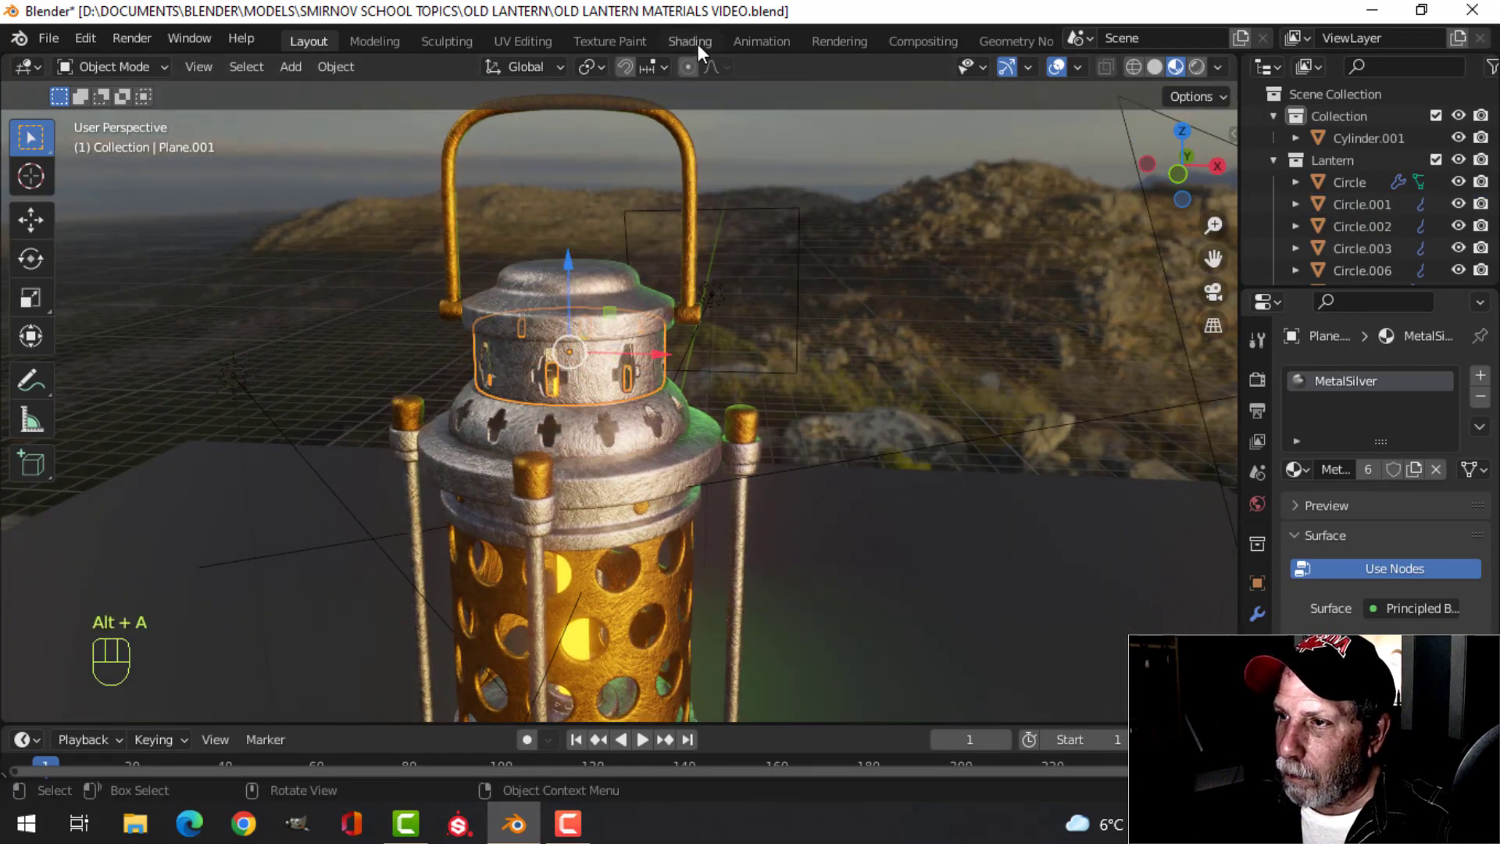
Make an independent copy of the ring's MetalSilver material and rename it MetalSilverEngraved
left_click(643, 429)
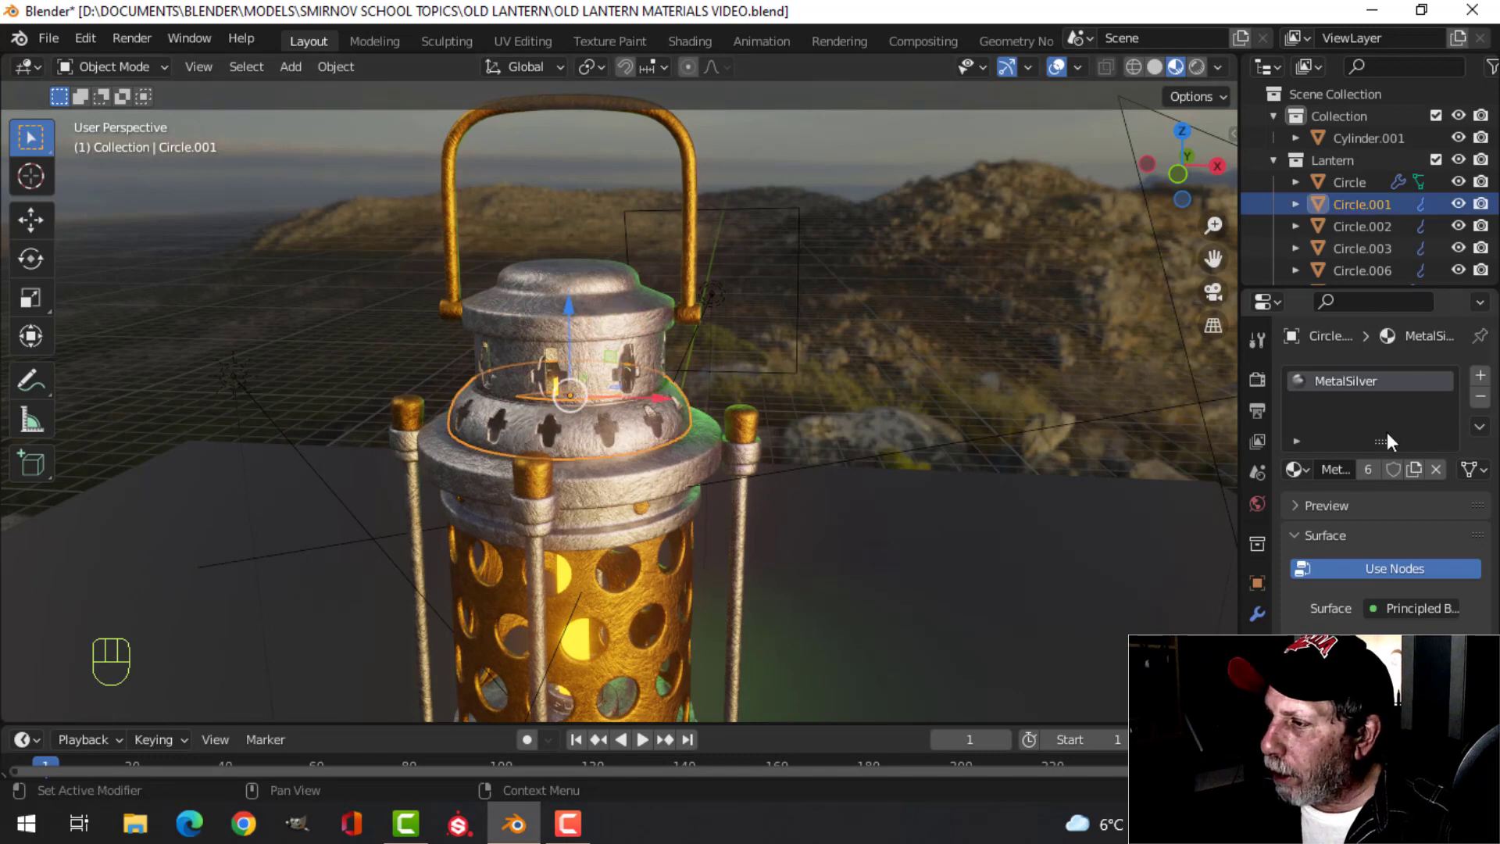
left_click(1414, 469)
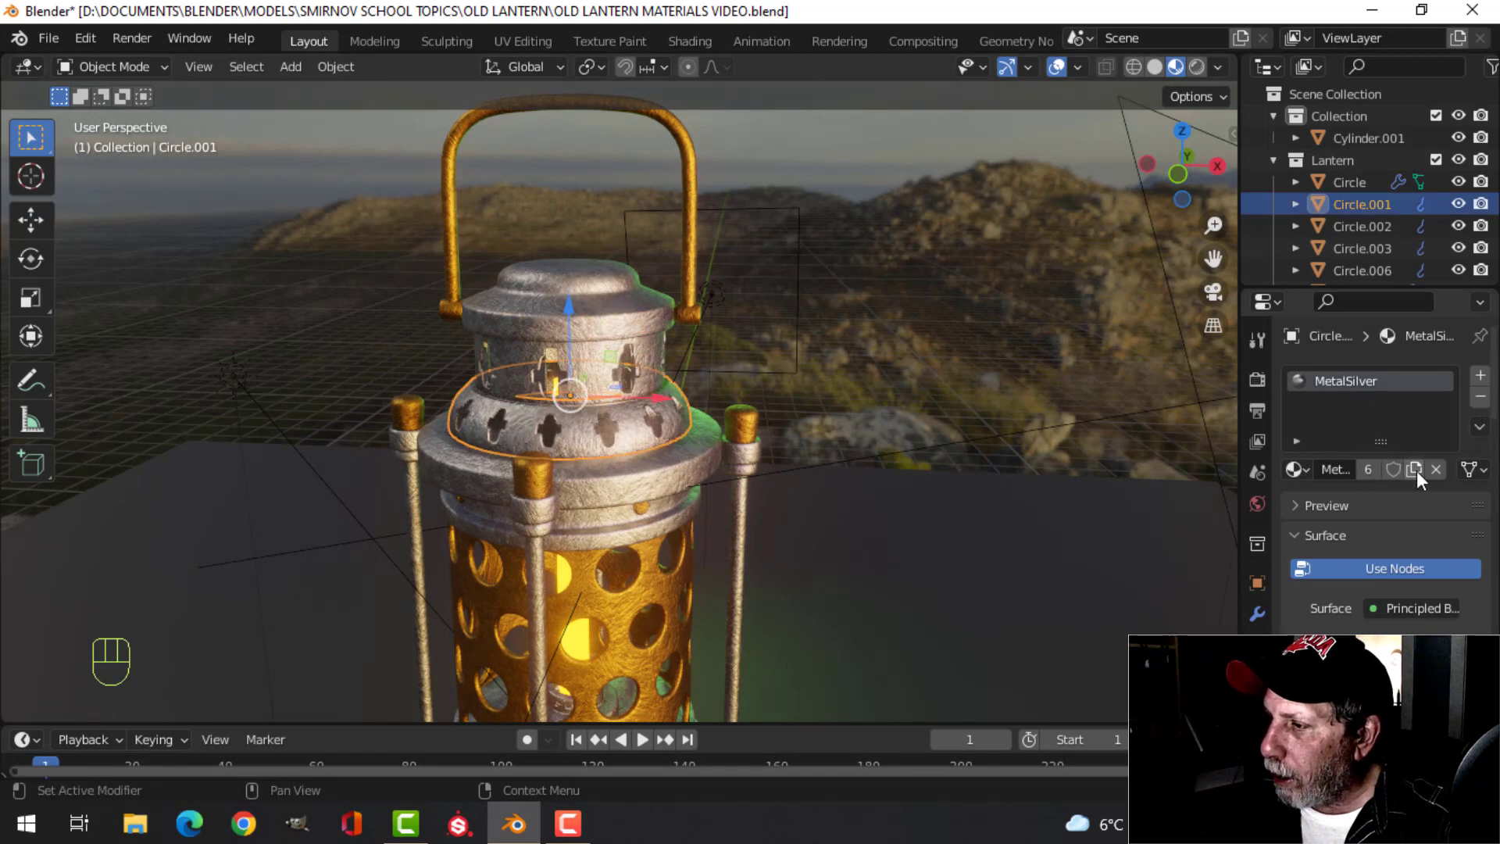
double_click(1371, 380)
left_click(1415, 381)
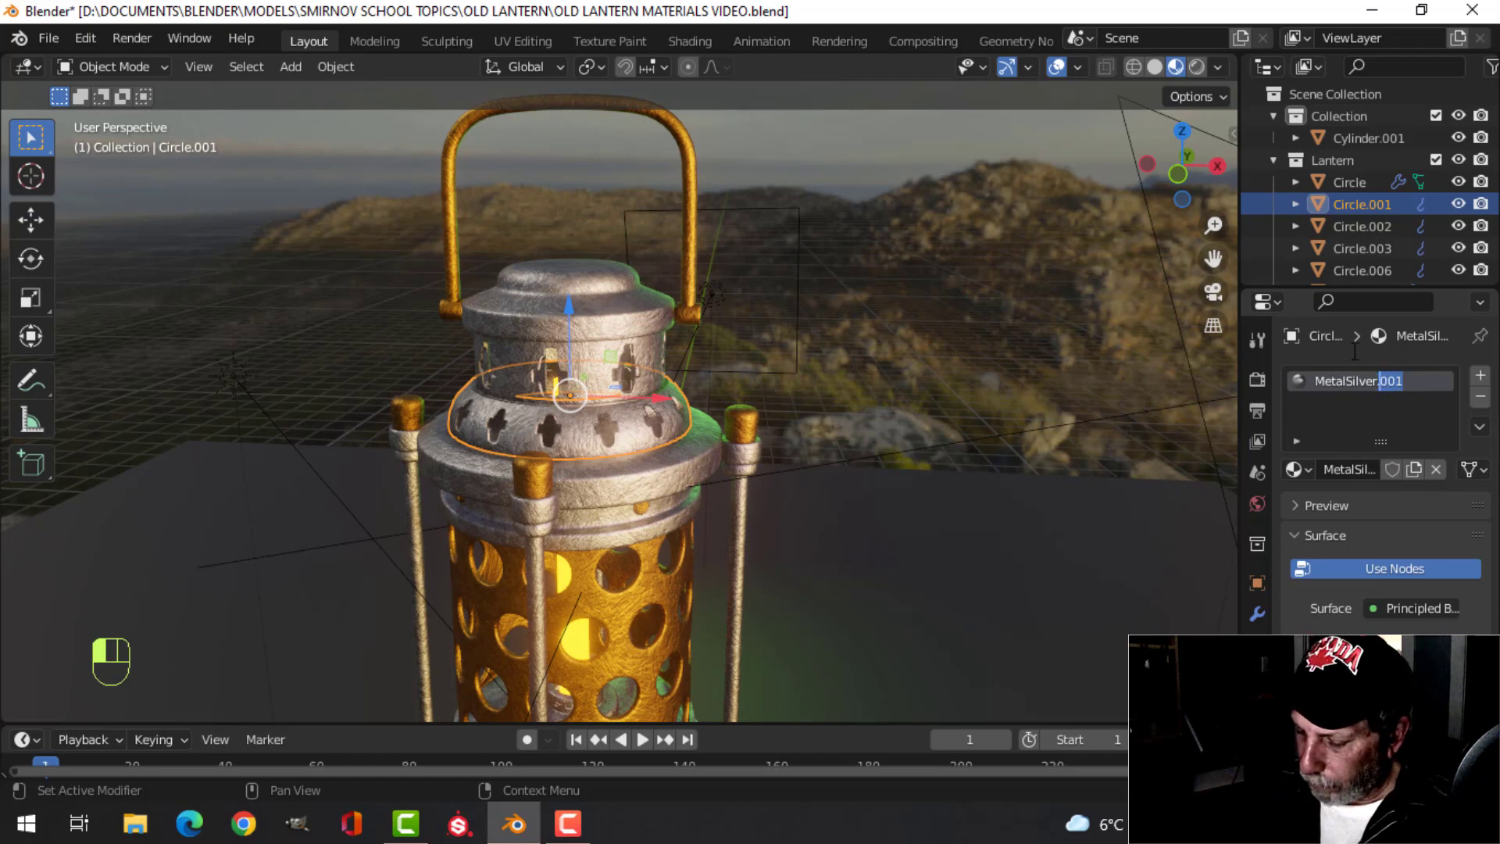
key("BackSpace")
type("eNGRAV")
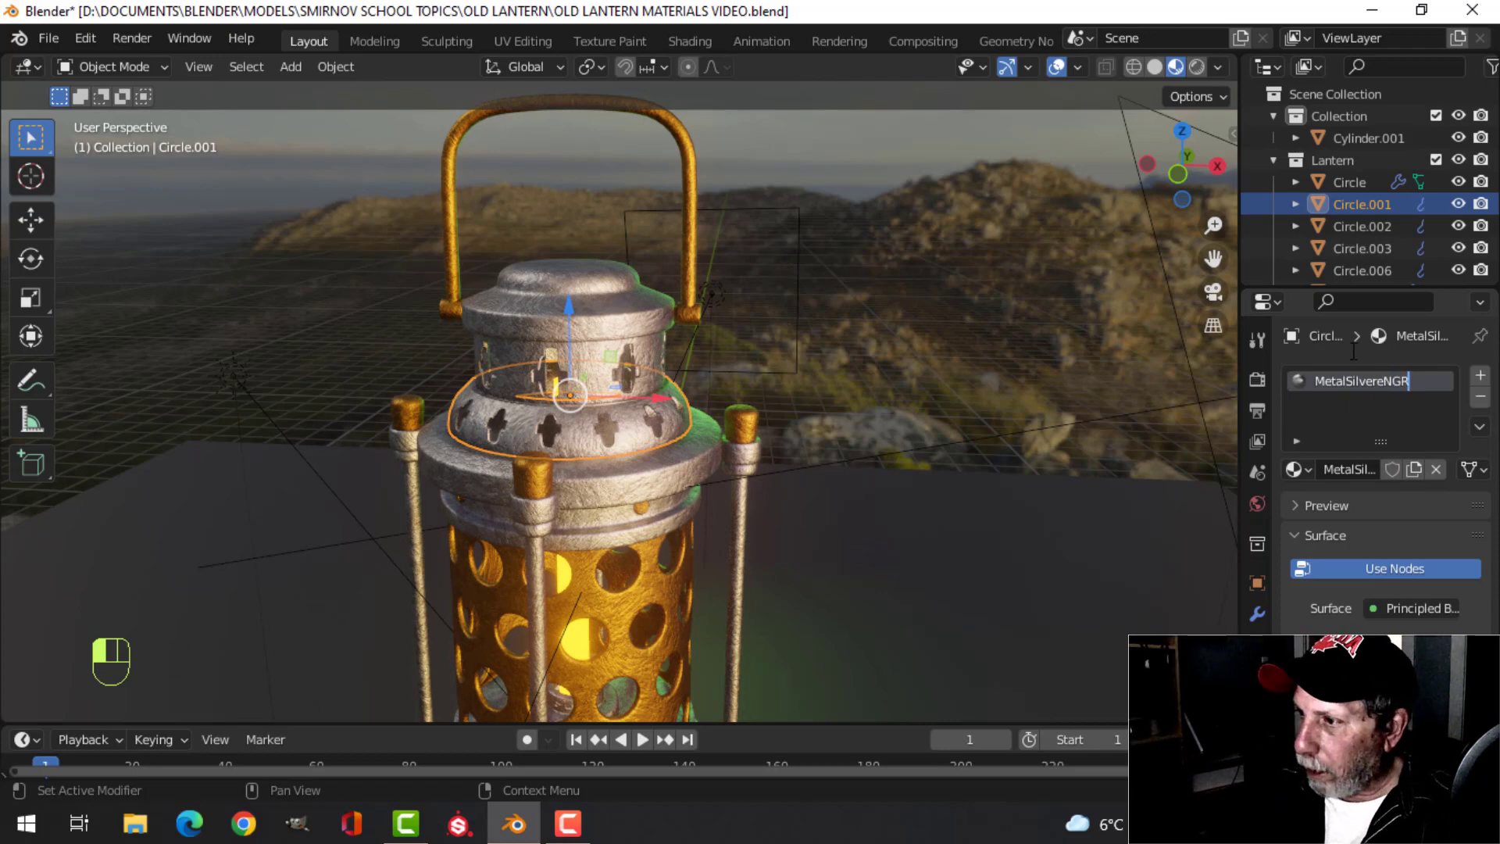
key("BackSpace")
key("BackSpace")
key("BackSpace")
key("BackSpace")
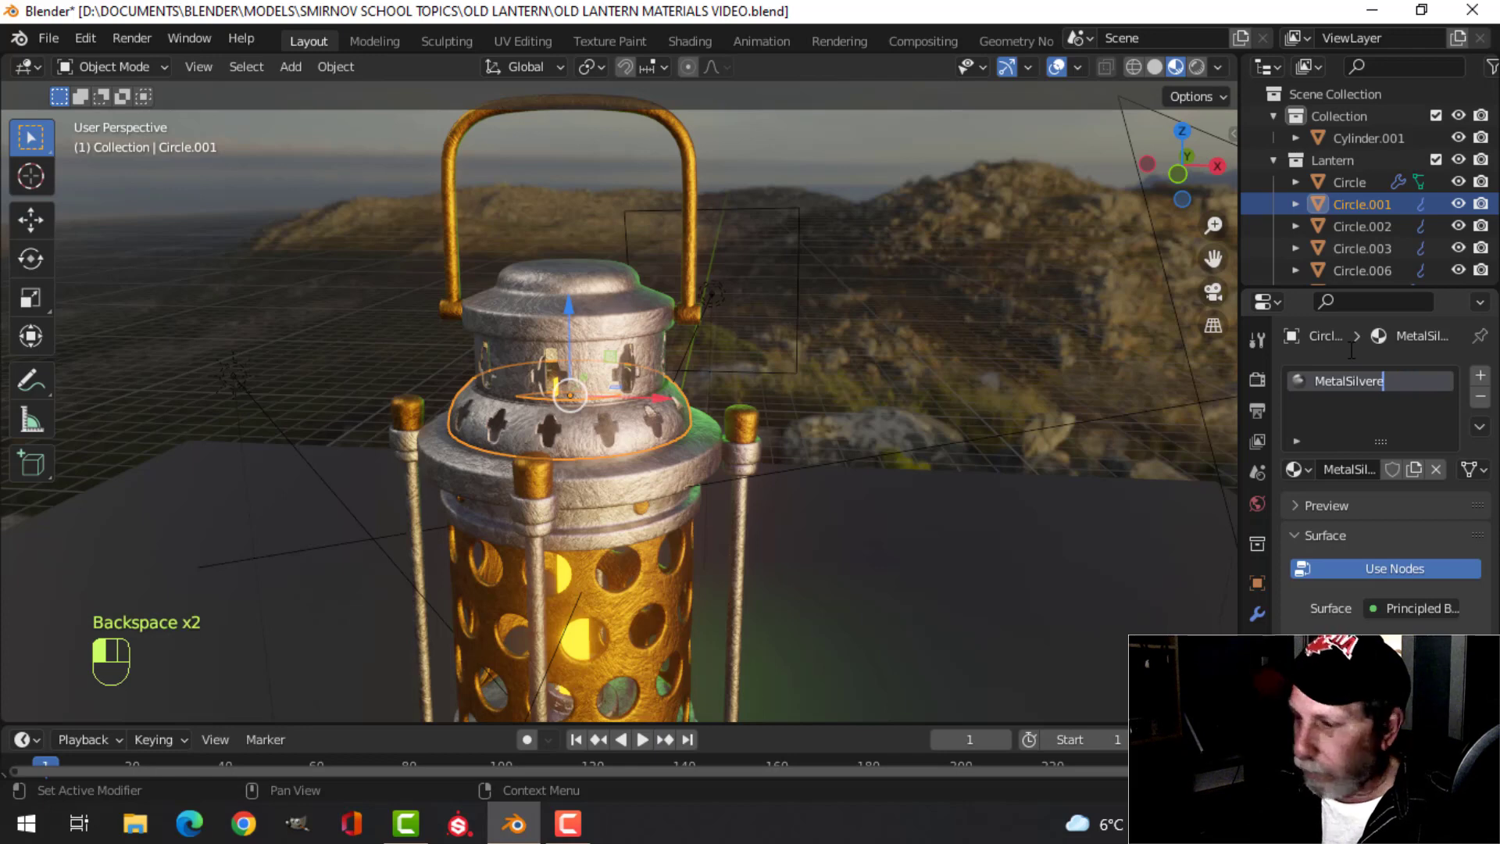
key("BackSpace")
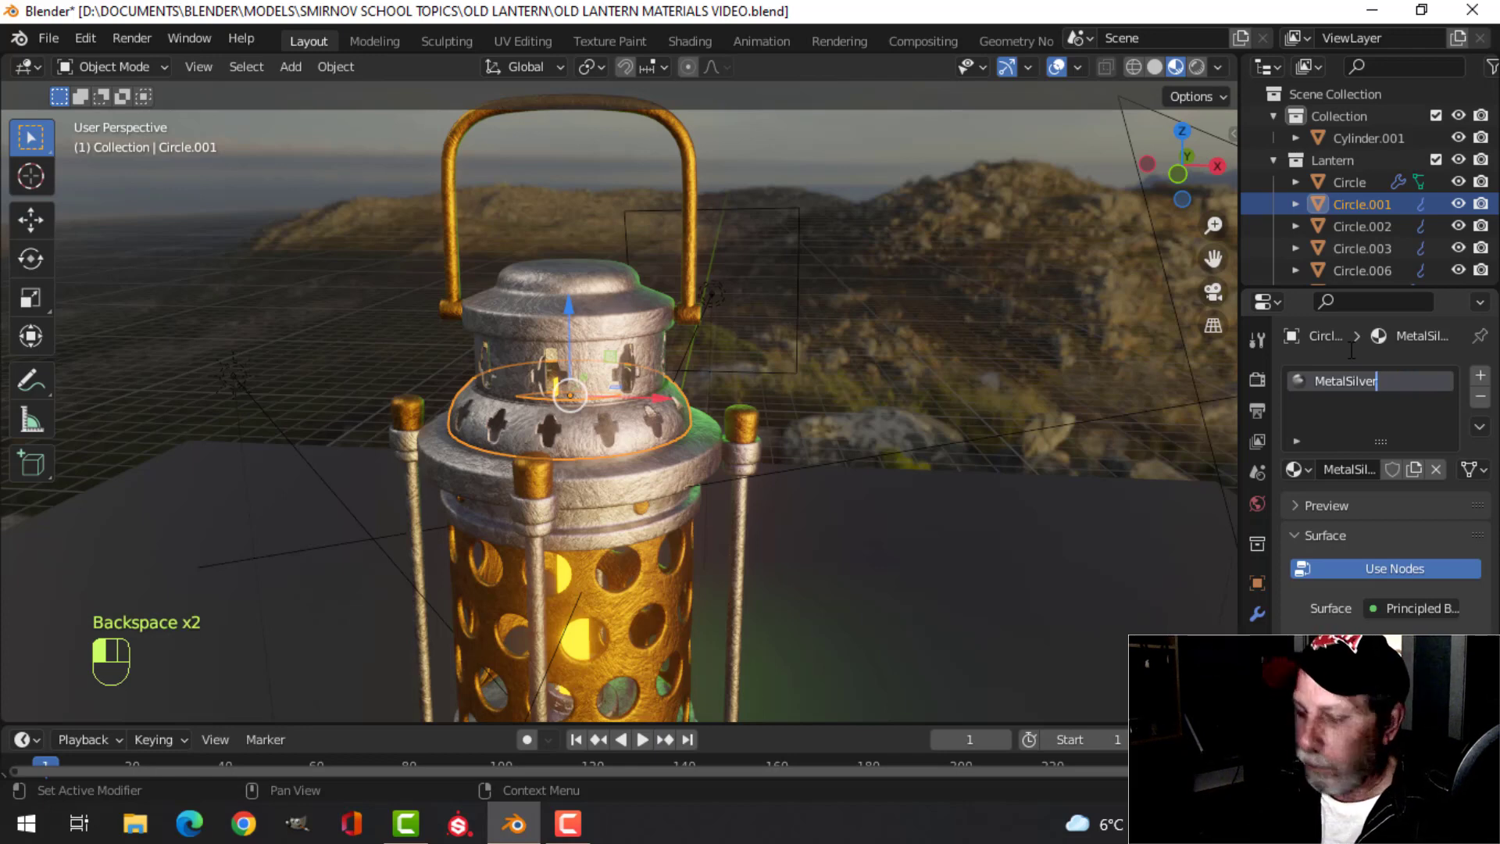
key("Caps_Lock")
type("Engraved")
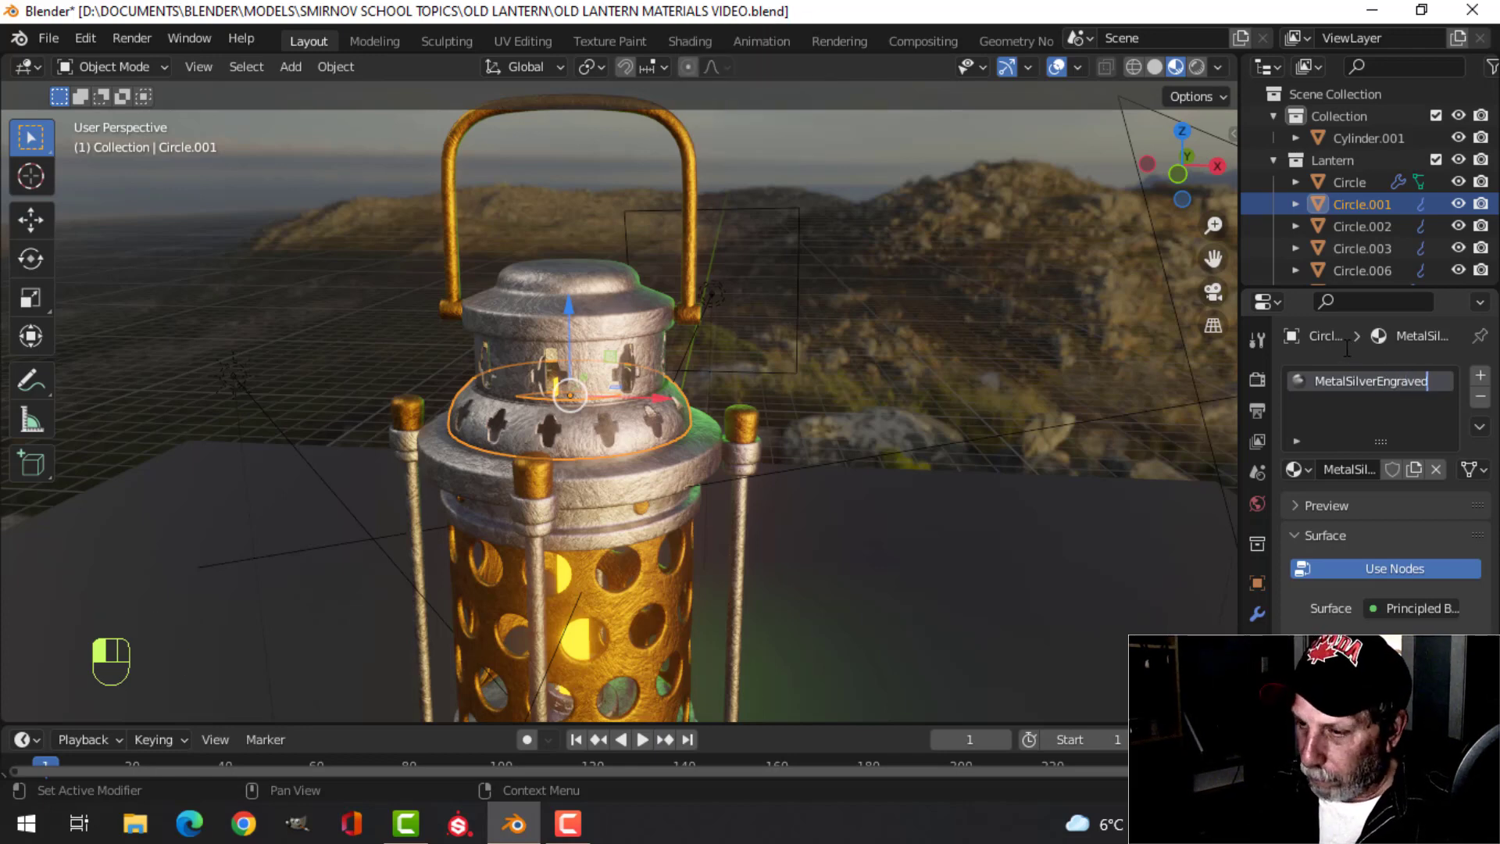
key("Return")
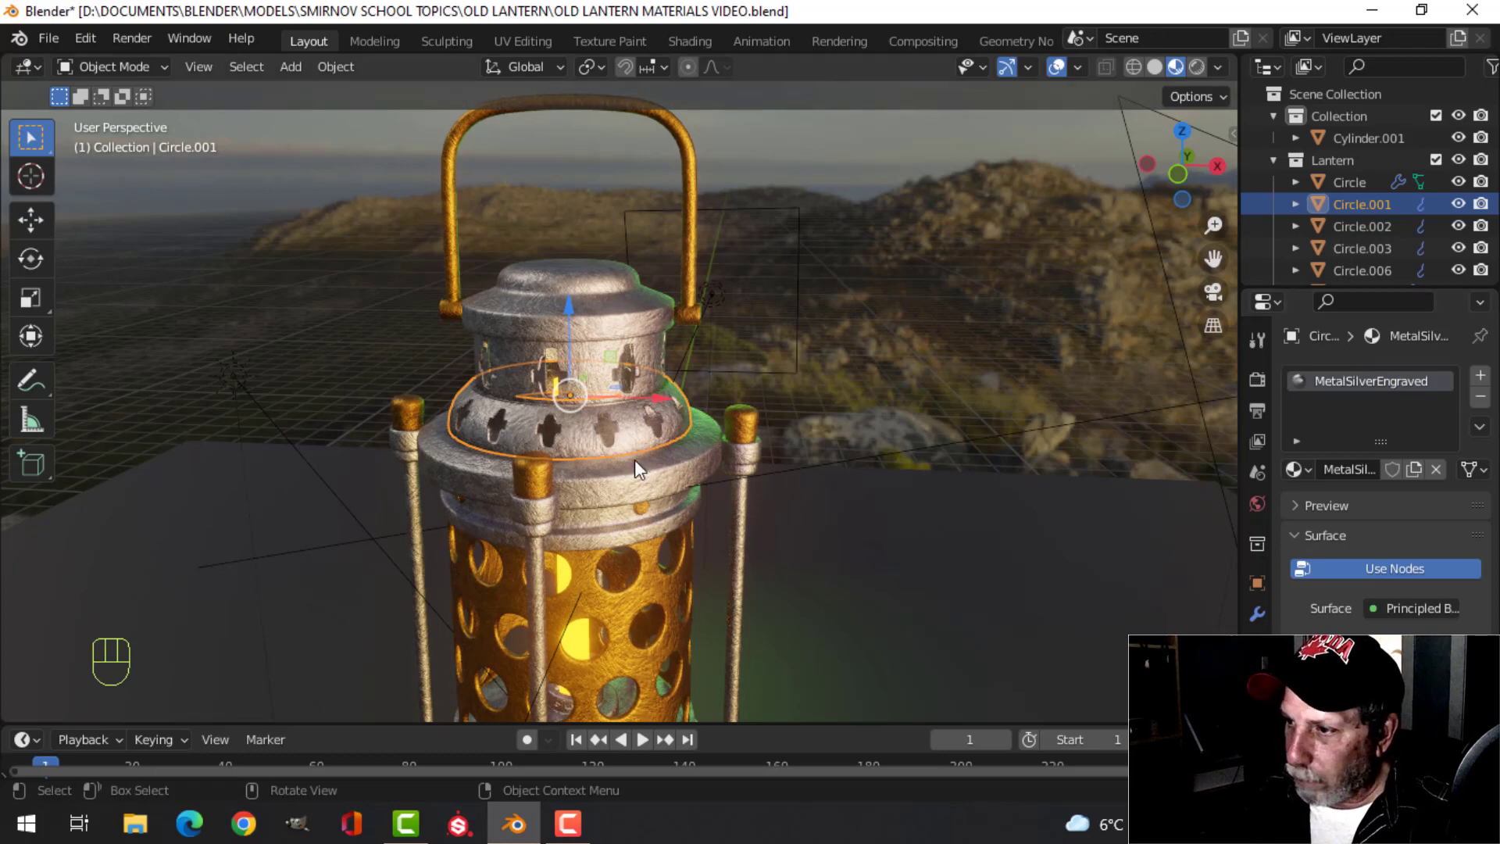
Assign the MetalSilver material to the cylindrical band above the ring
left_click(680, 489)
left_click(631, 355)
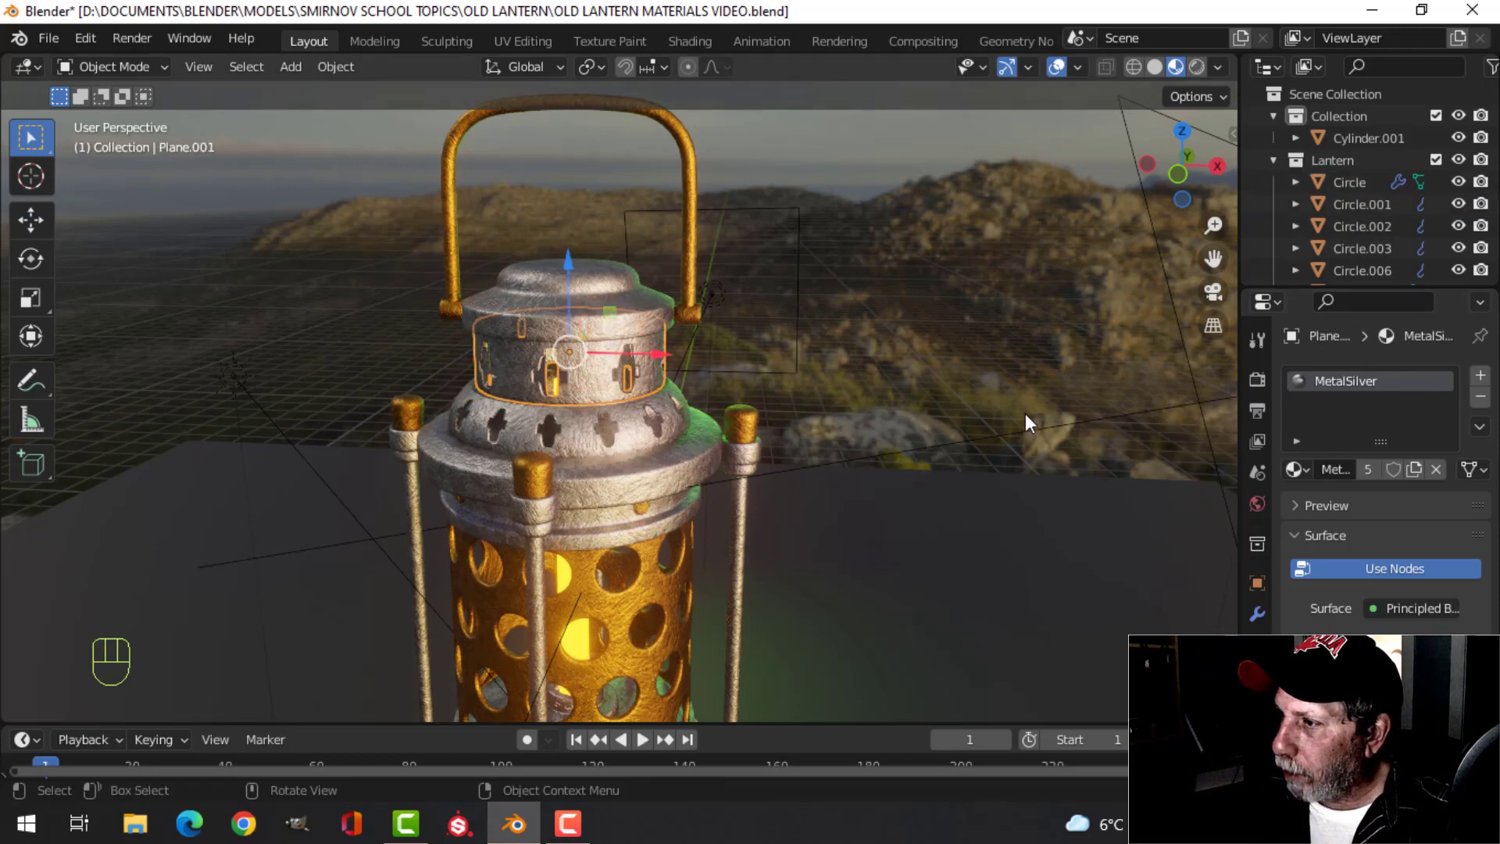
left_click(1294, 469)
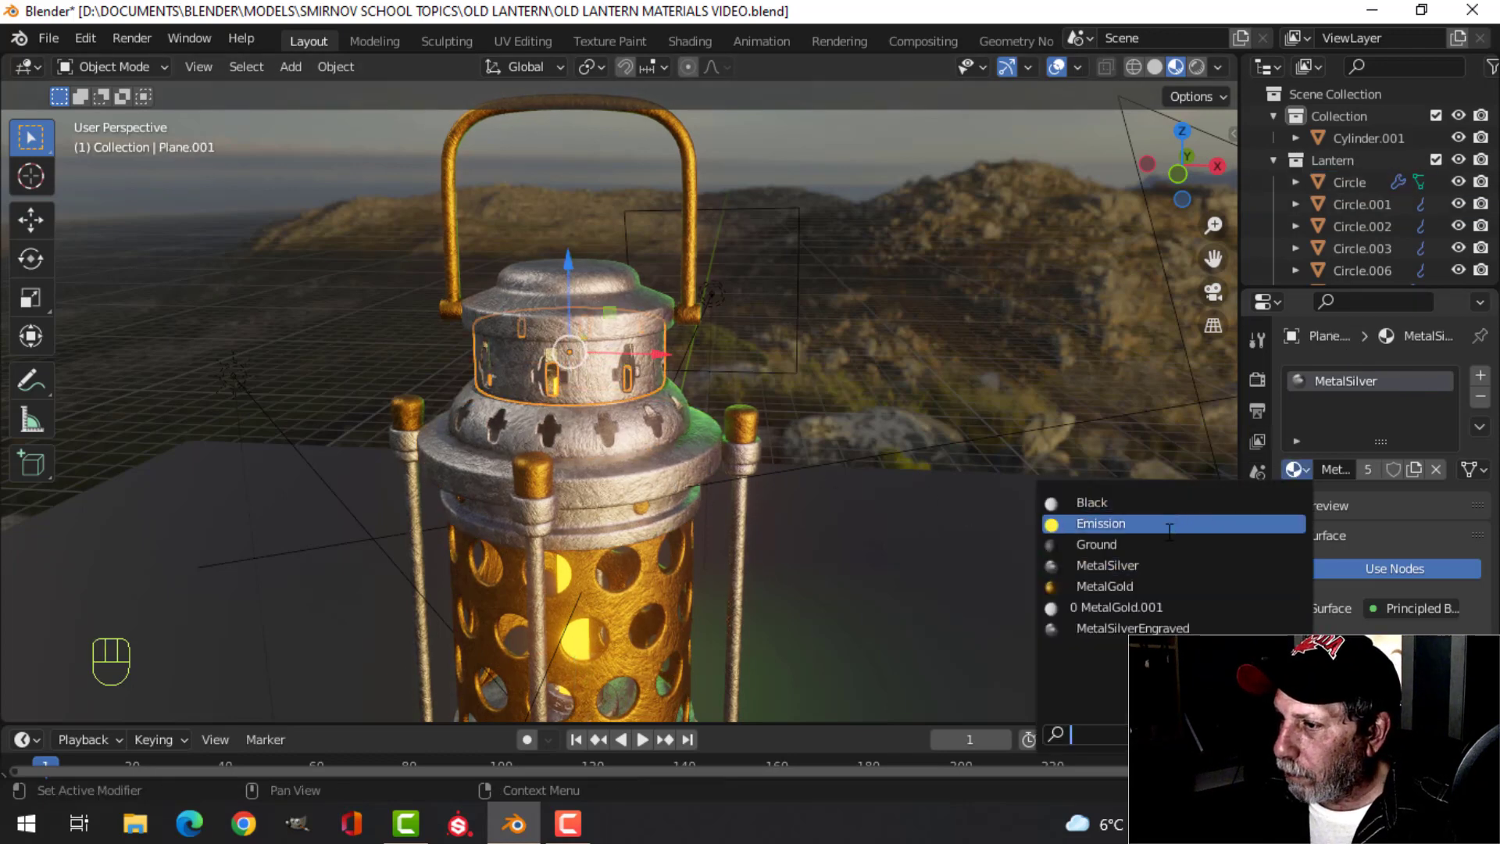
left_click(1140, 565)
key("alt+a")
scroll(628, 397, "up", 2)
left_click(583, 330)
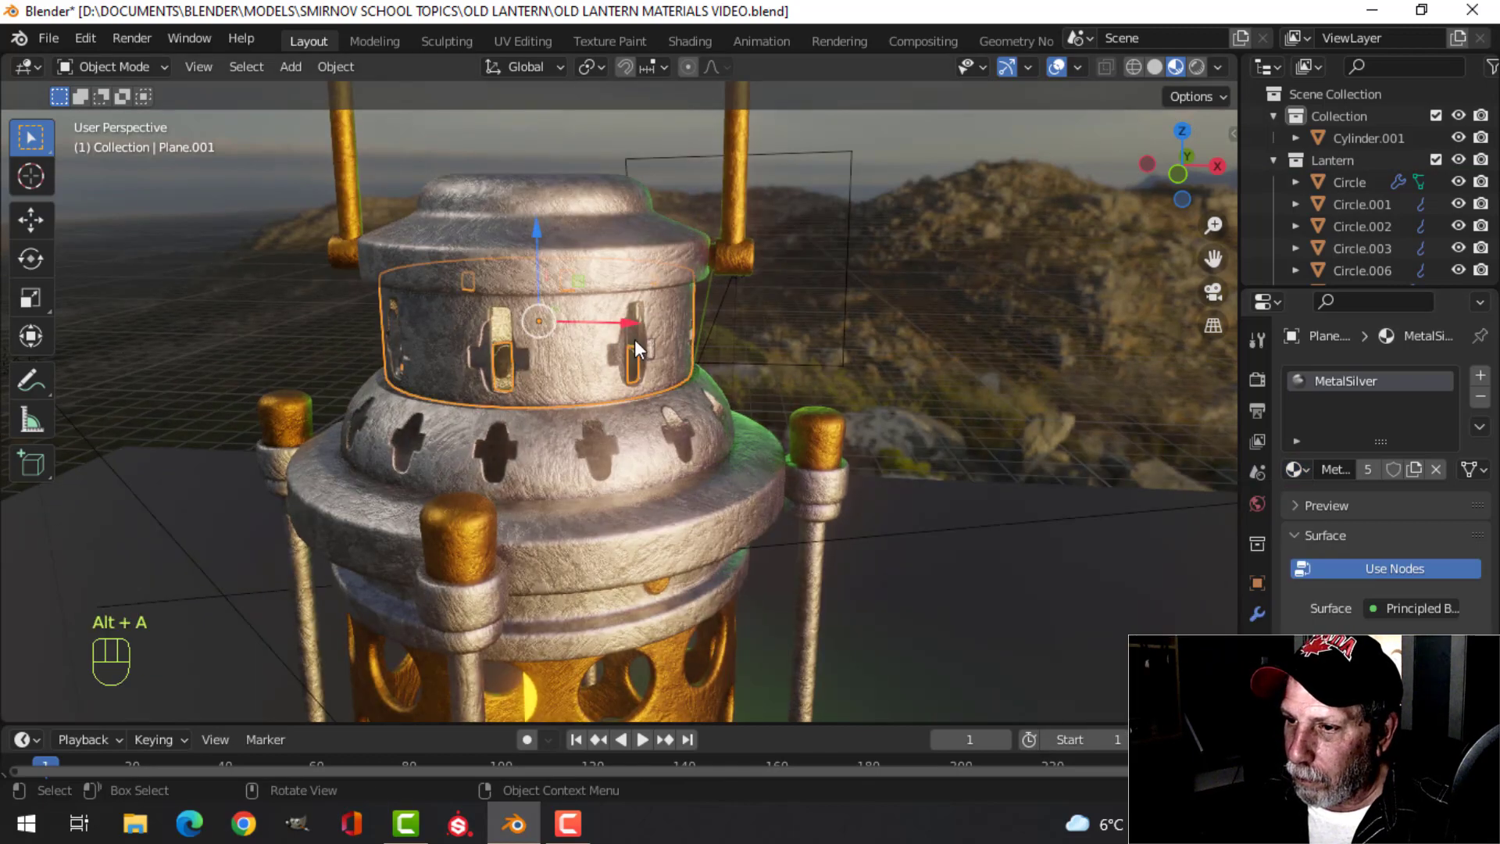
Leave the ring's local view in the Shading workspace and select the cylindrical band above it to show its MetalSilver nodes
left_click(687, 39)
scroll(813, 569, "down", 7)
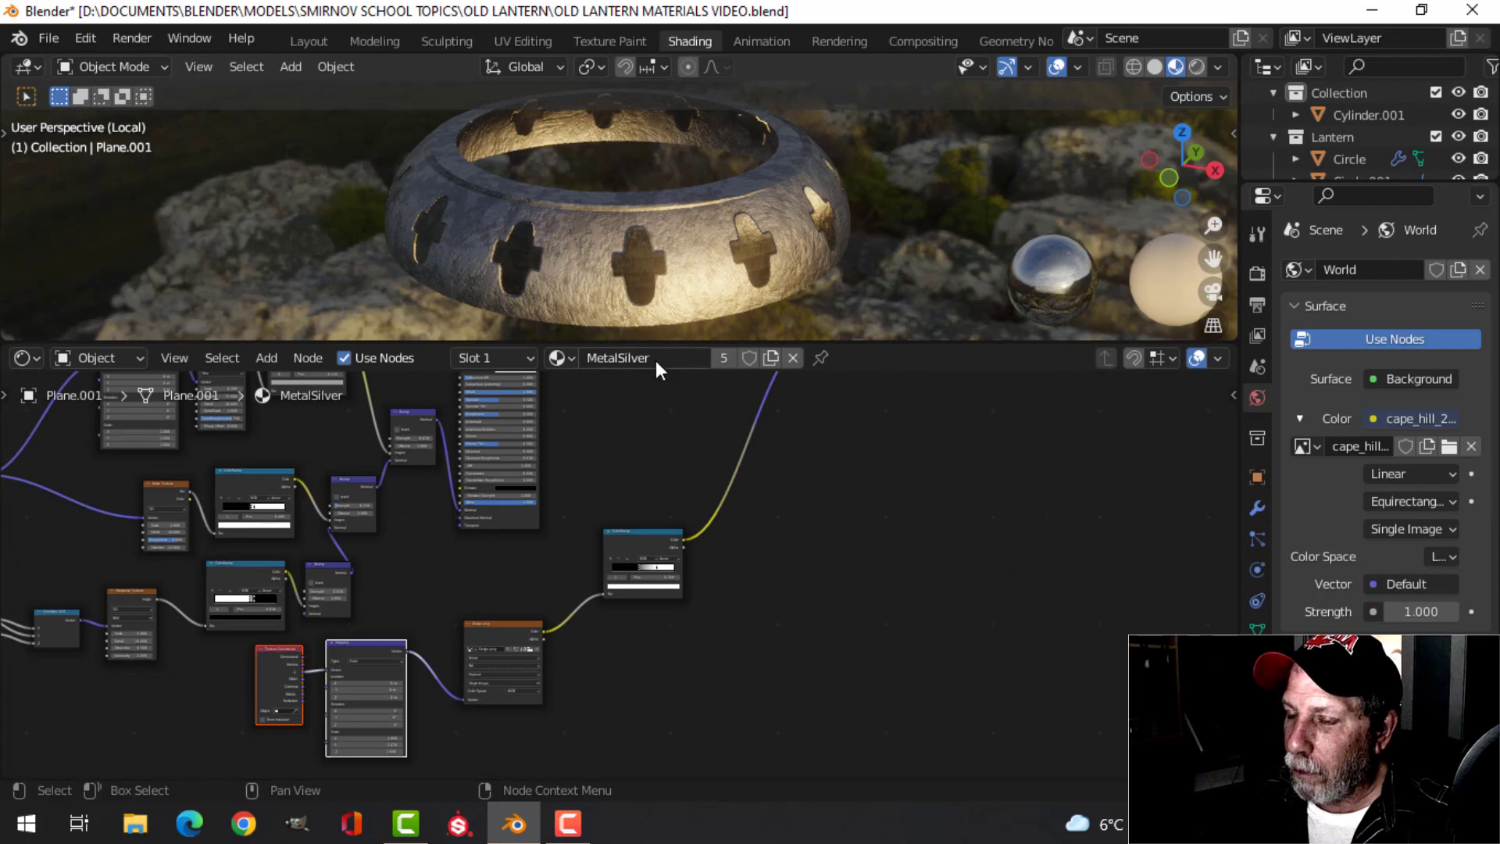
left_click(681, 302)
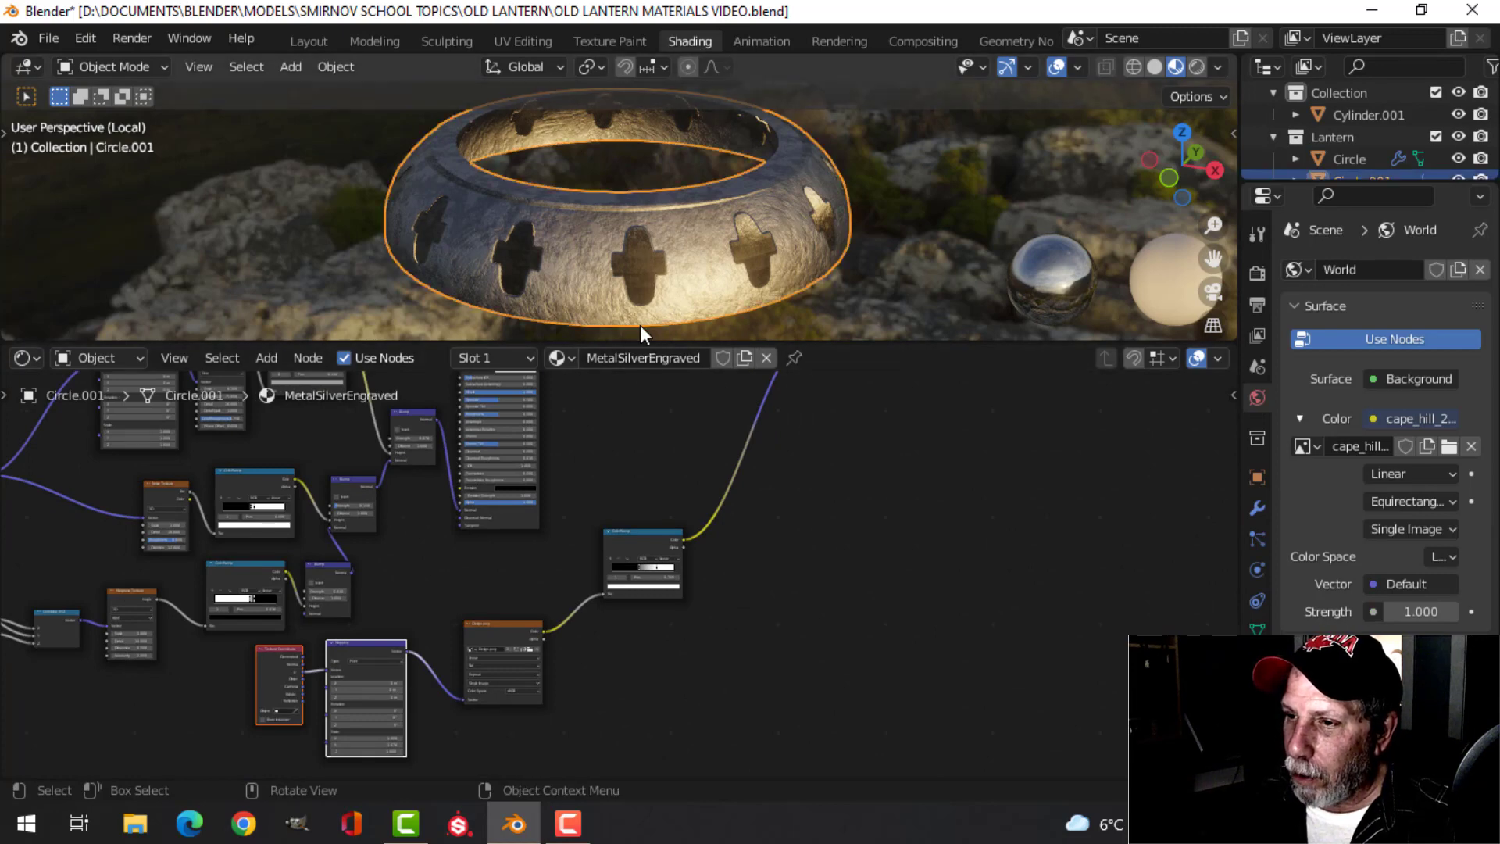
key("KP_Divide")
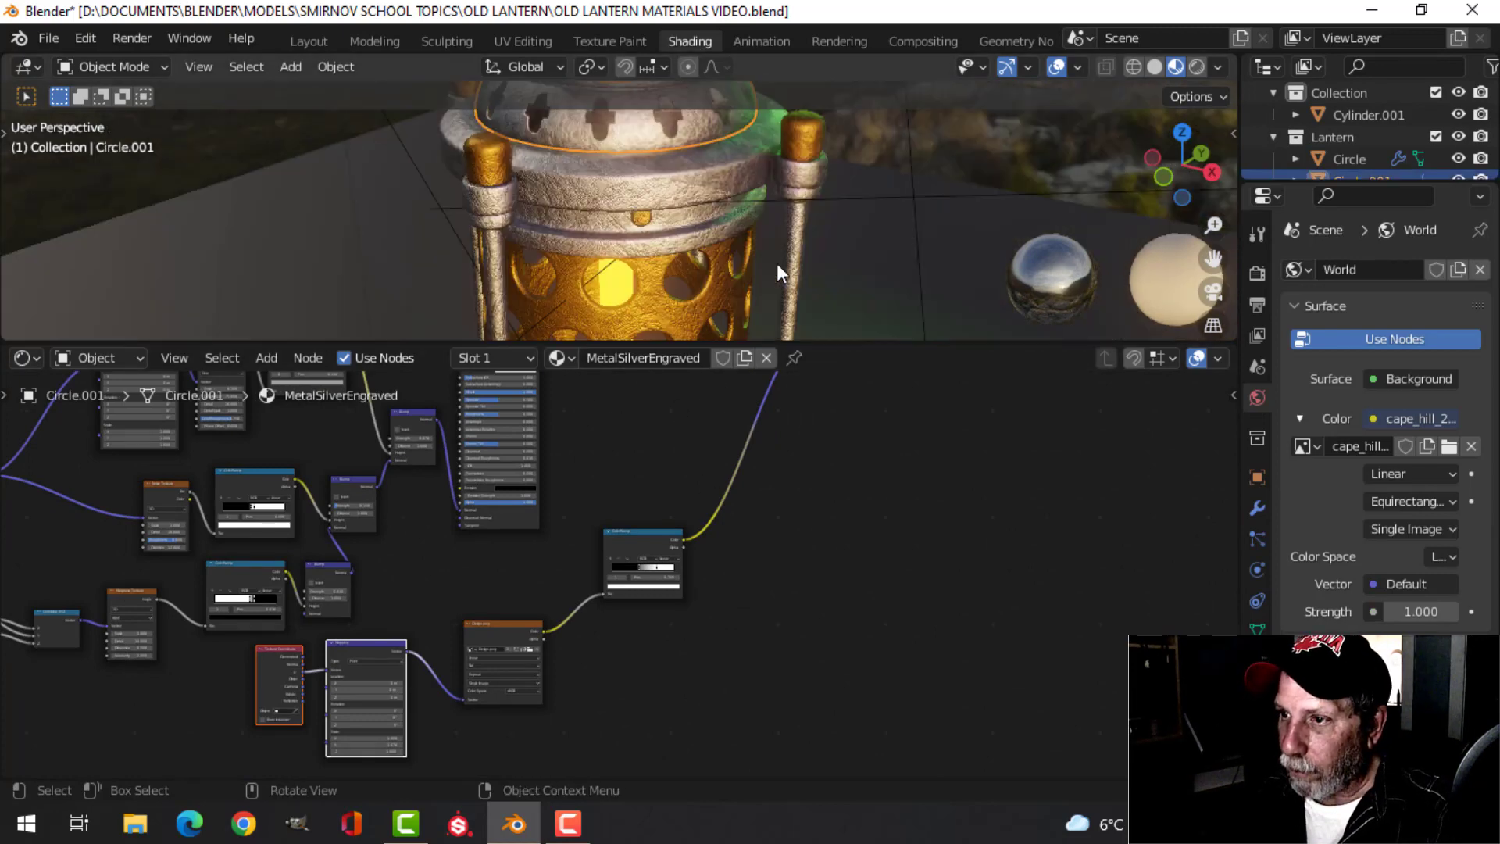
key("KP_Decimal")
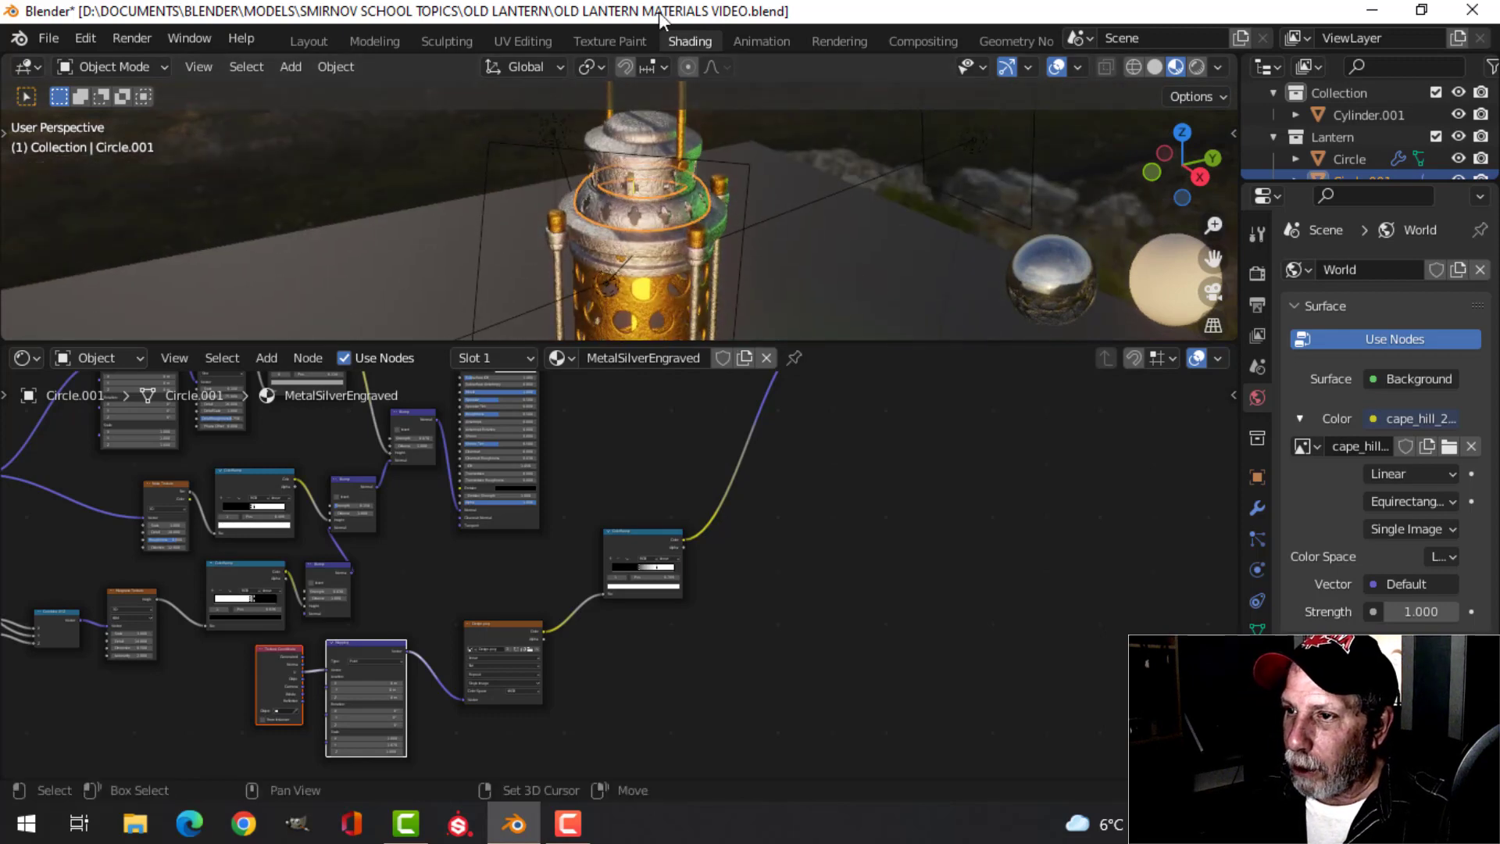
left_click(664, 152)
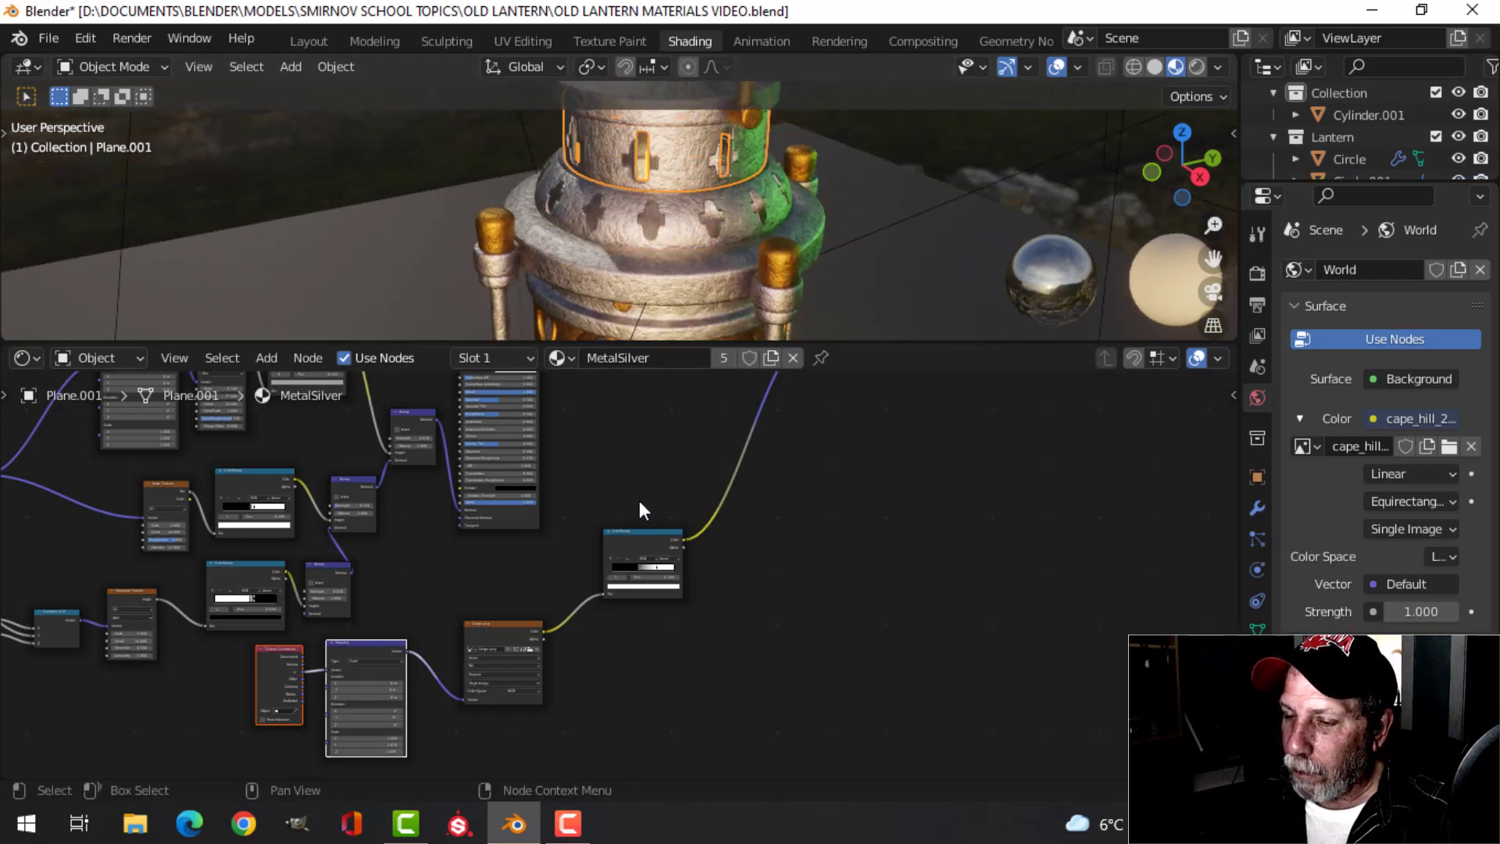
Delete the Design.png displacement node chain, including its mapping and ColorRamp nodes, from the MetalSilver material
key("Home")
left_click_drag(752, 411, 712, 553)
left_click_drag(320, 651, 636, 667)
key("x")
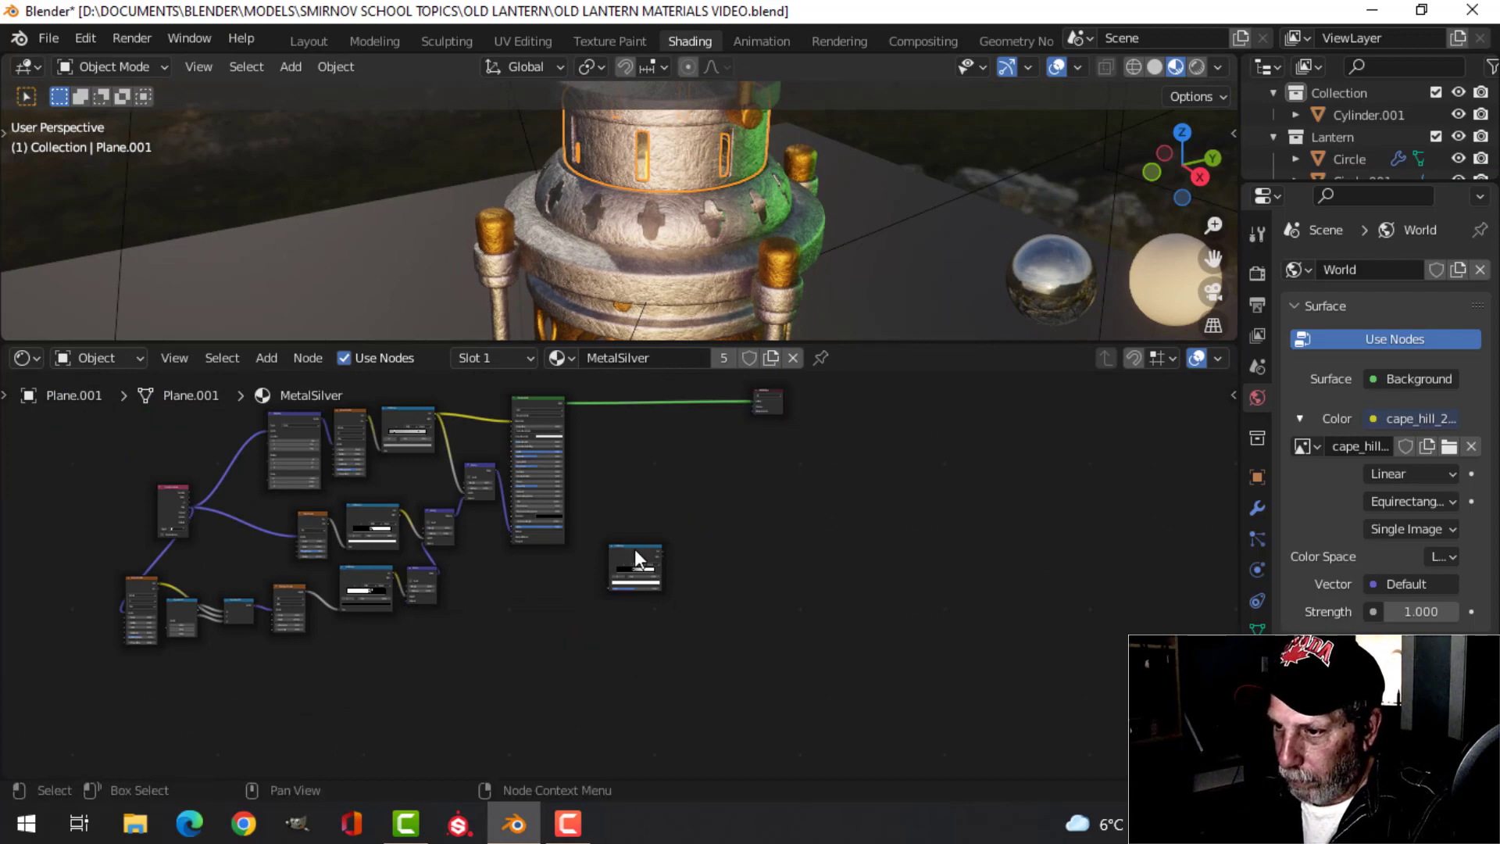
left_click(636, 549)
key("x")
Move the Material Output node closer to the Principled BSDF in MetalSilver and save the file
scroll(756, 464, "up", 3)
middle_click_drag(822, 466, 790, 649)
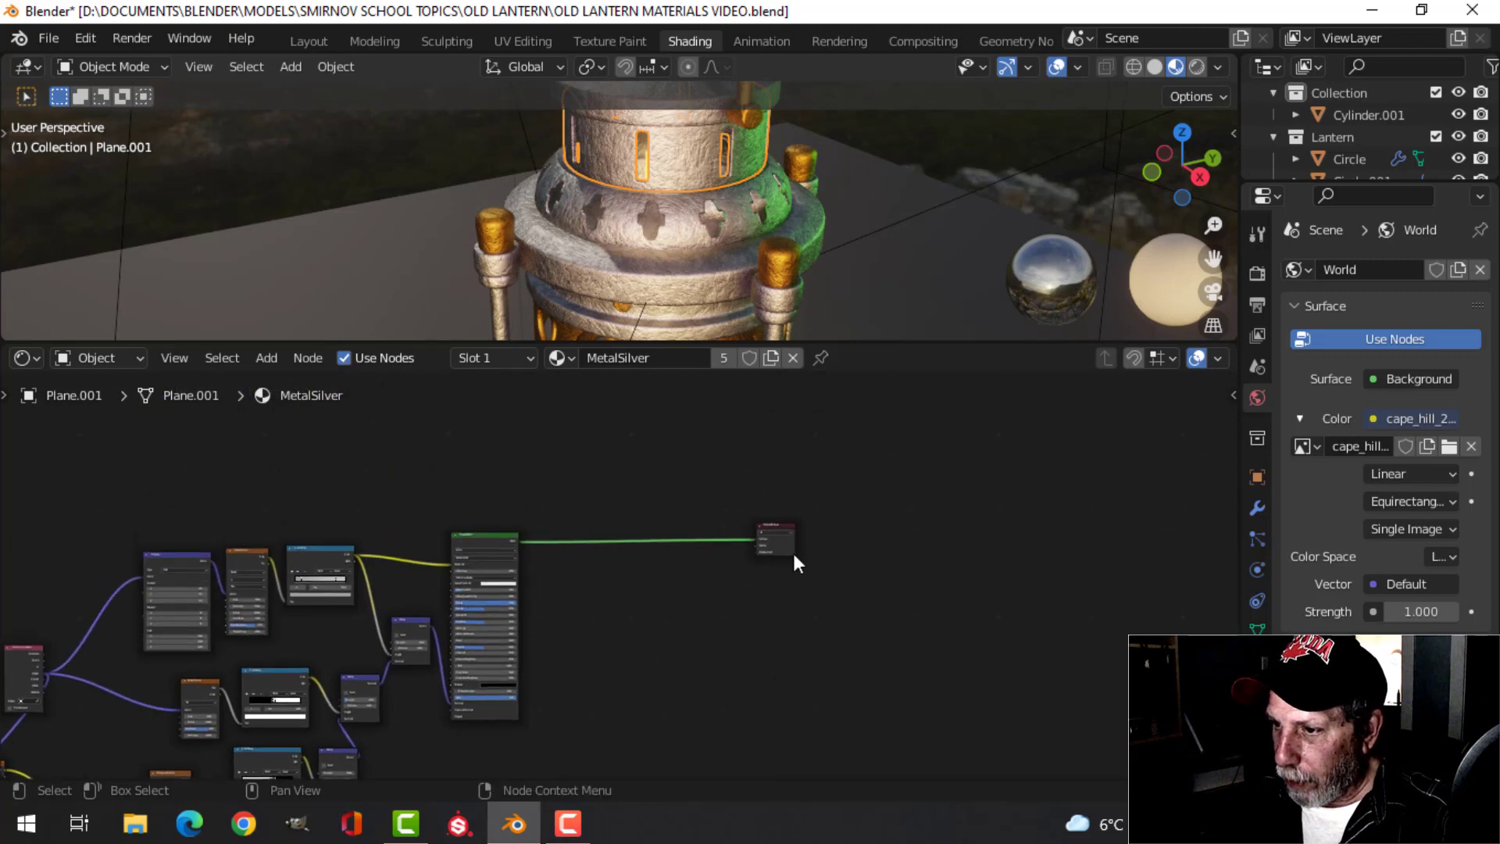
left_click_drag(819, 513, 612, 516)
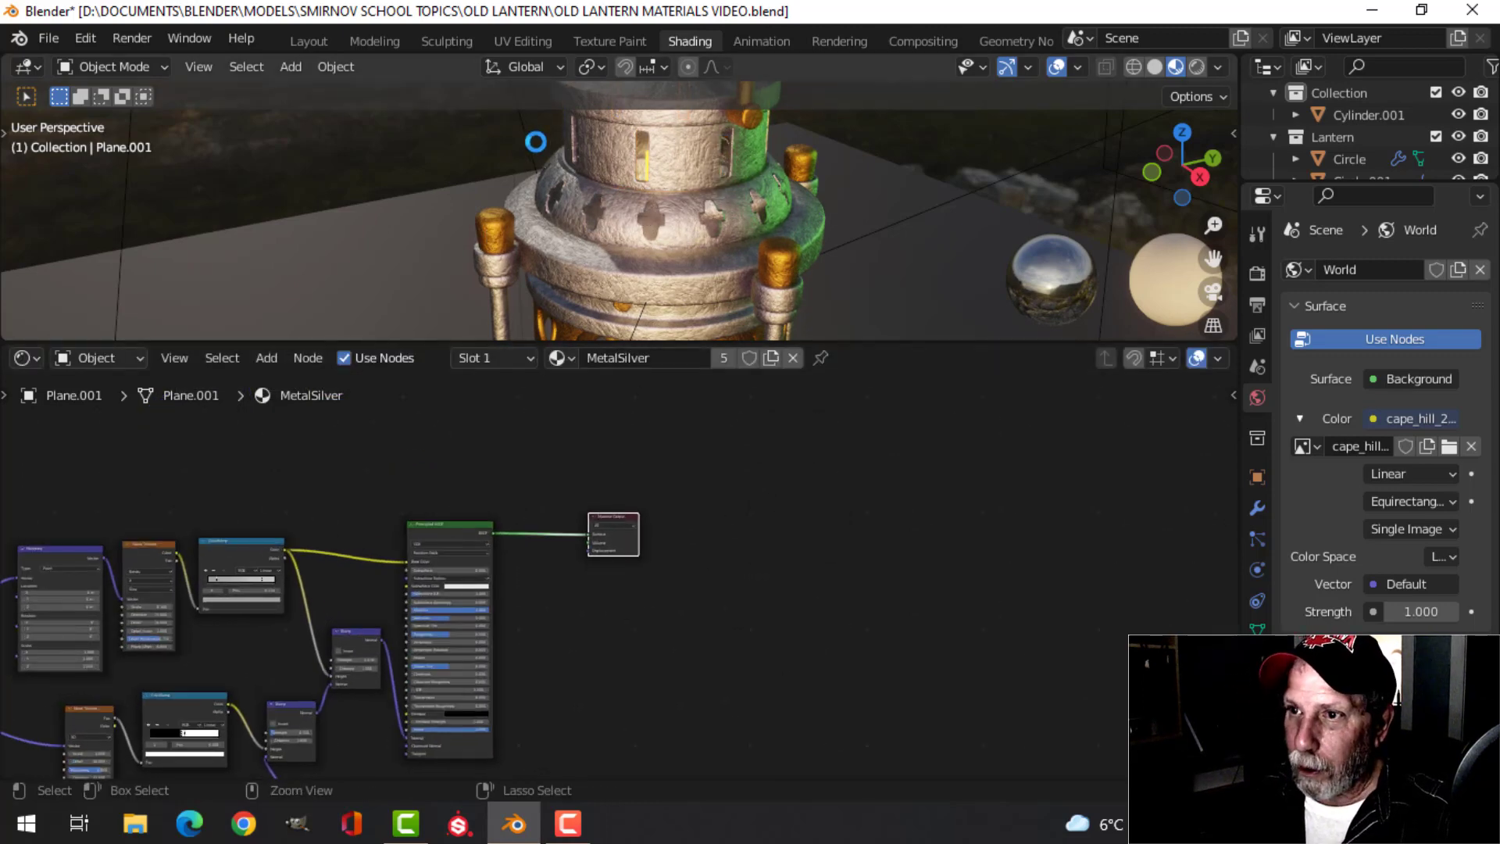
key("ctrl+s")
Examine the whole lantern in the Layout workspace, both freely and through the camera, with nothing selected
left_click(308, 41)
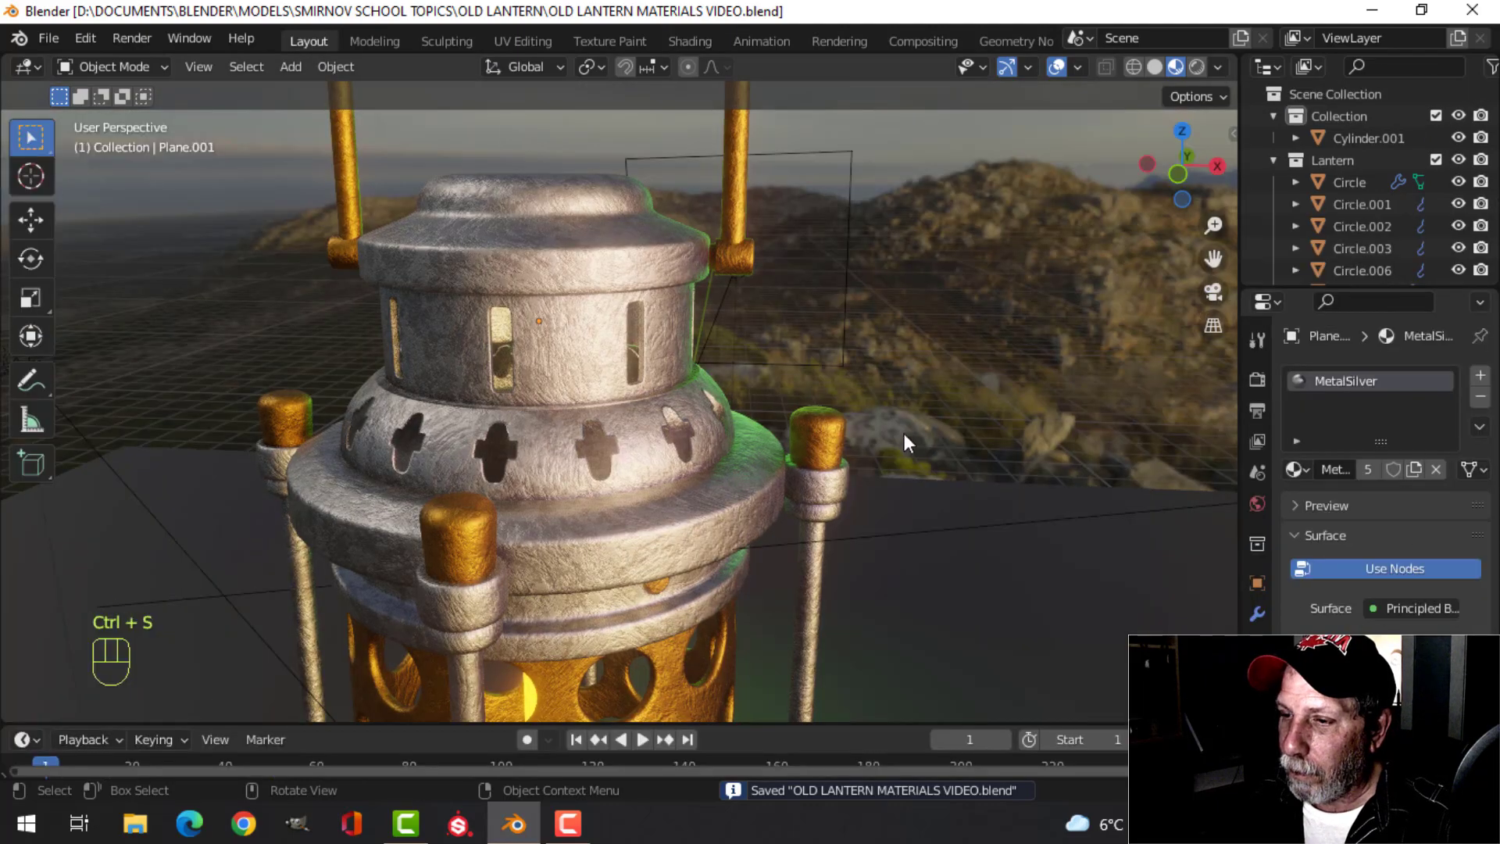
scroll(631, 435, "down", 5)
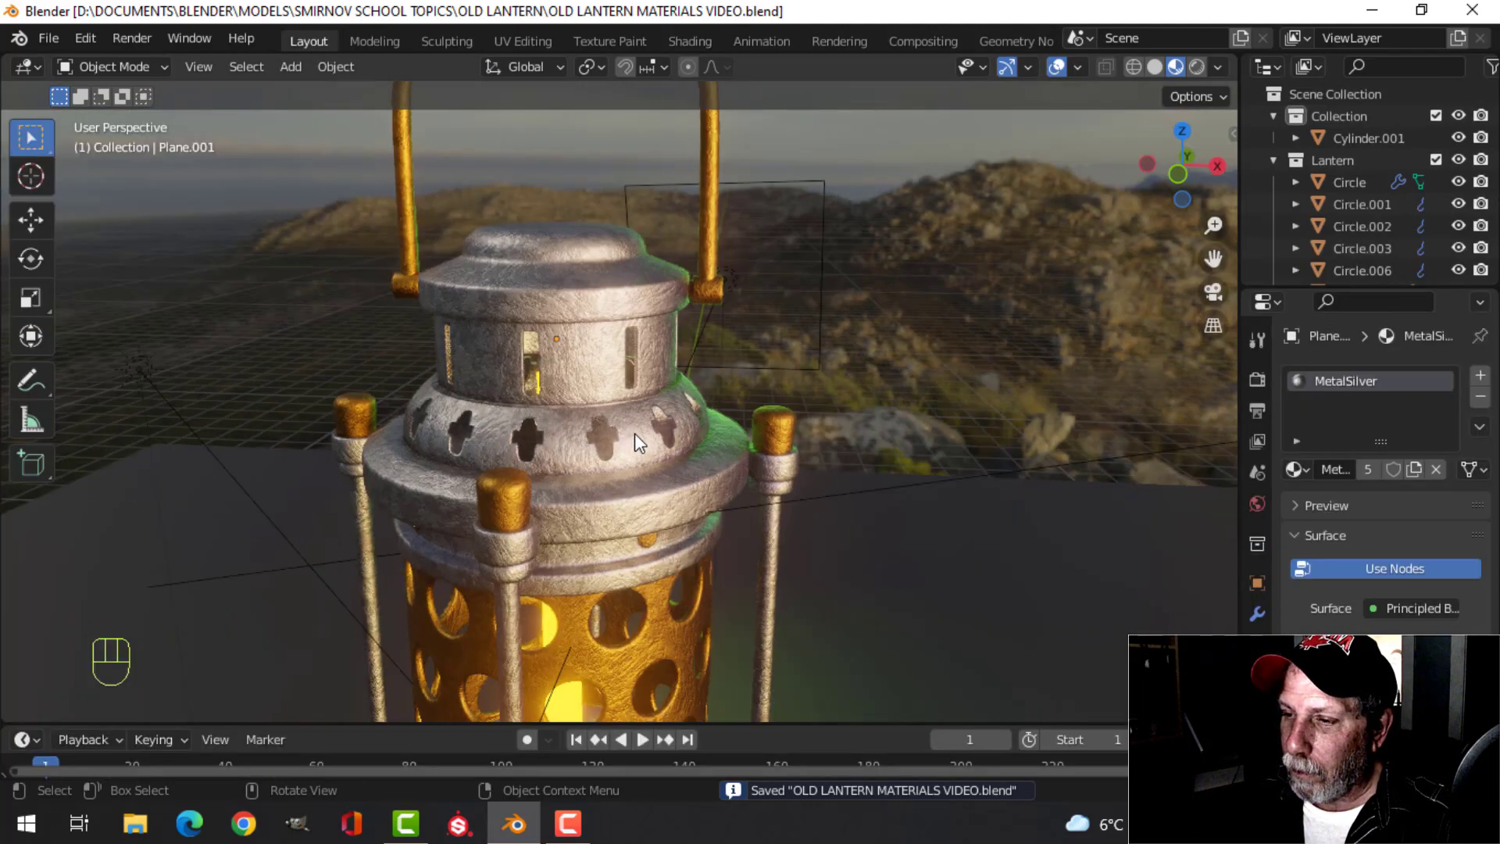
middle_click_drag(639, 437, 710, 461)
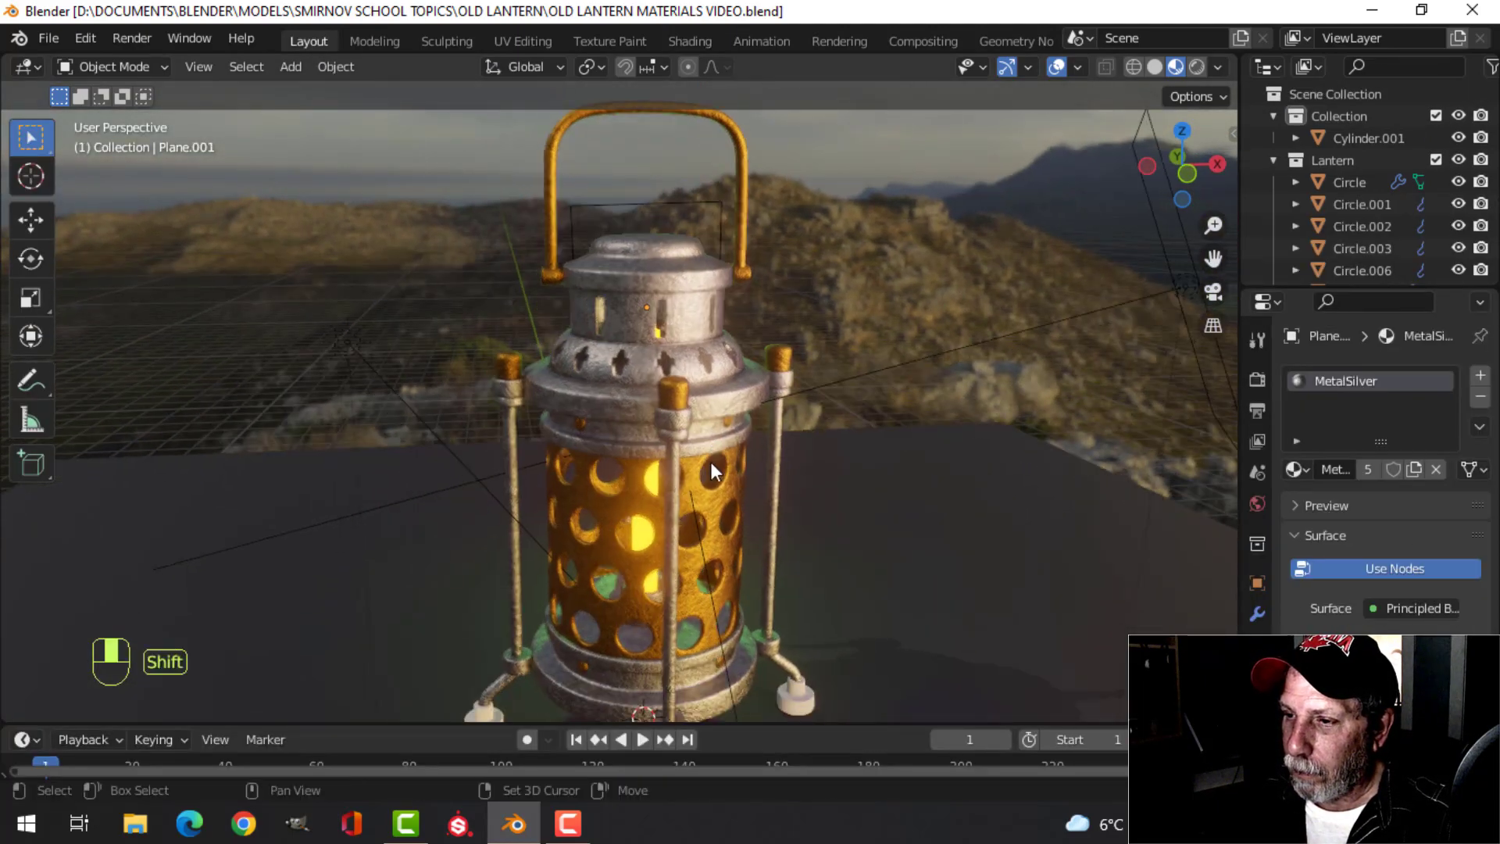
scroll(707, 465, "down", 1)
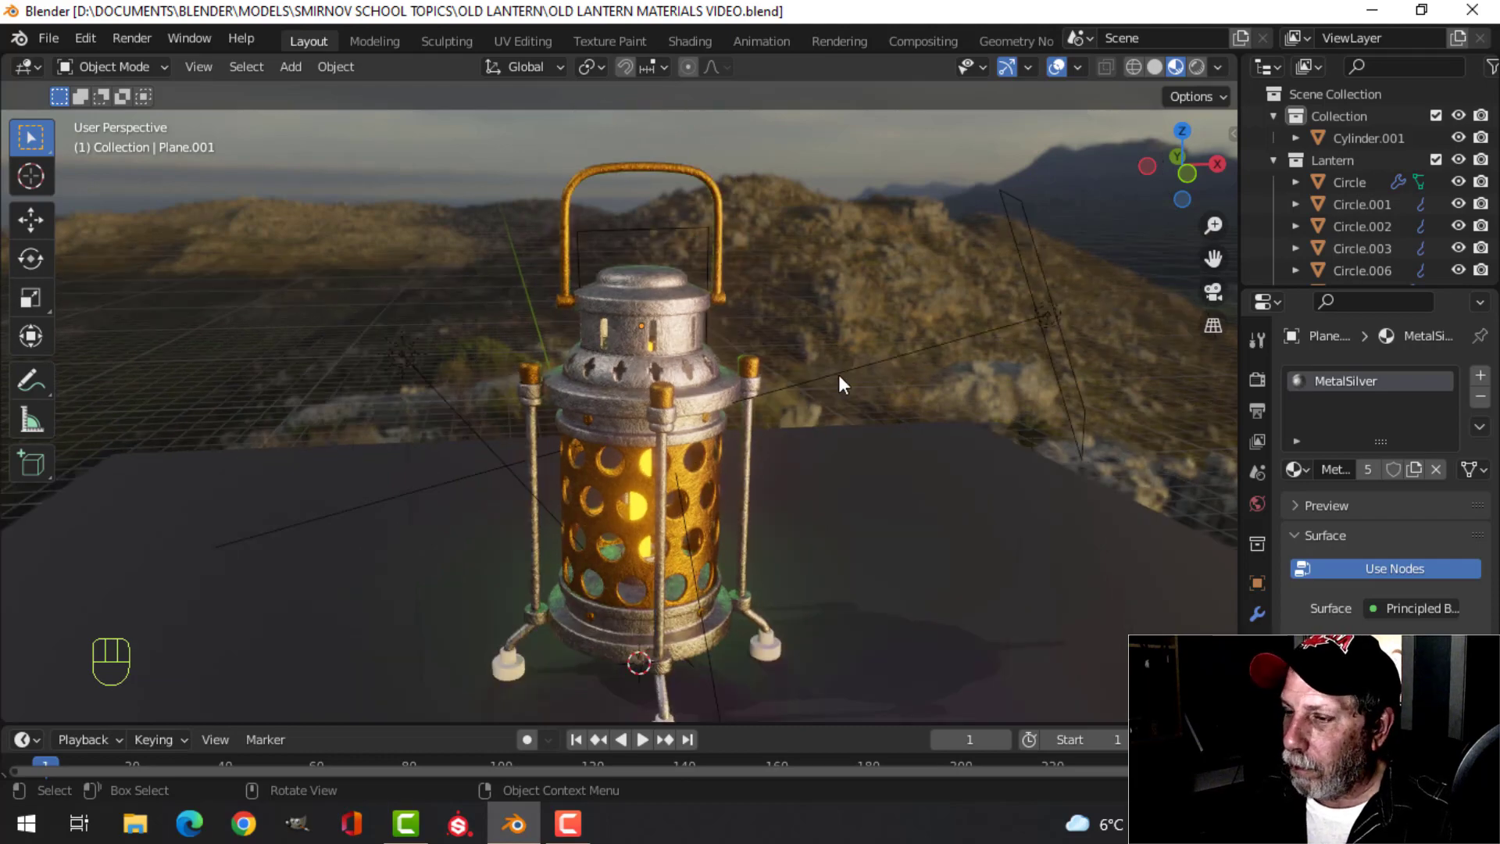
key("KP_0")
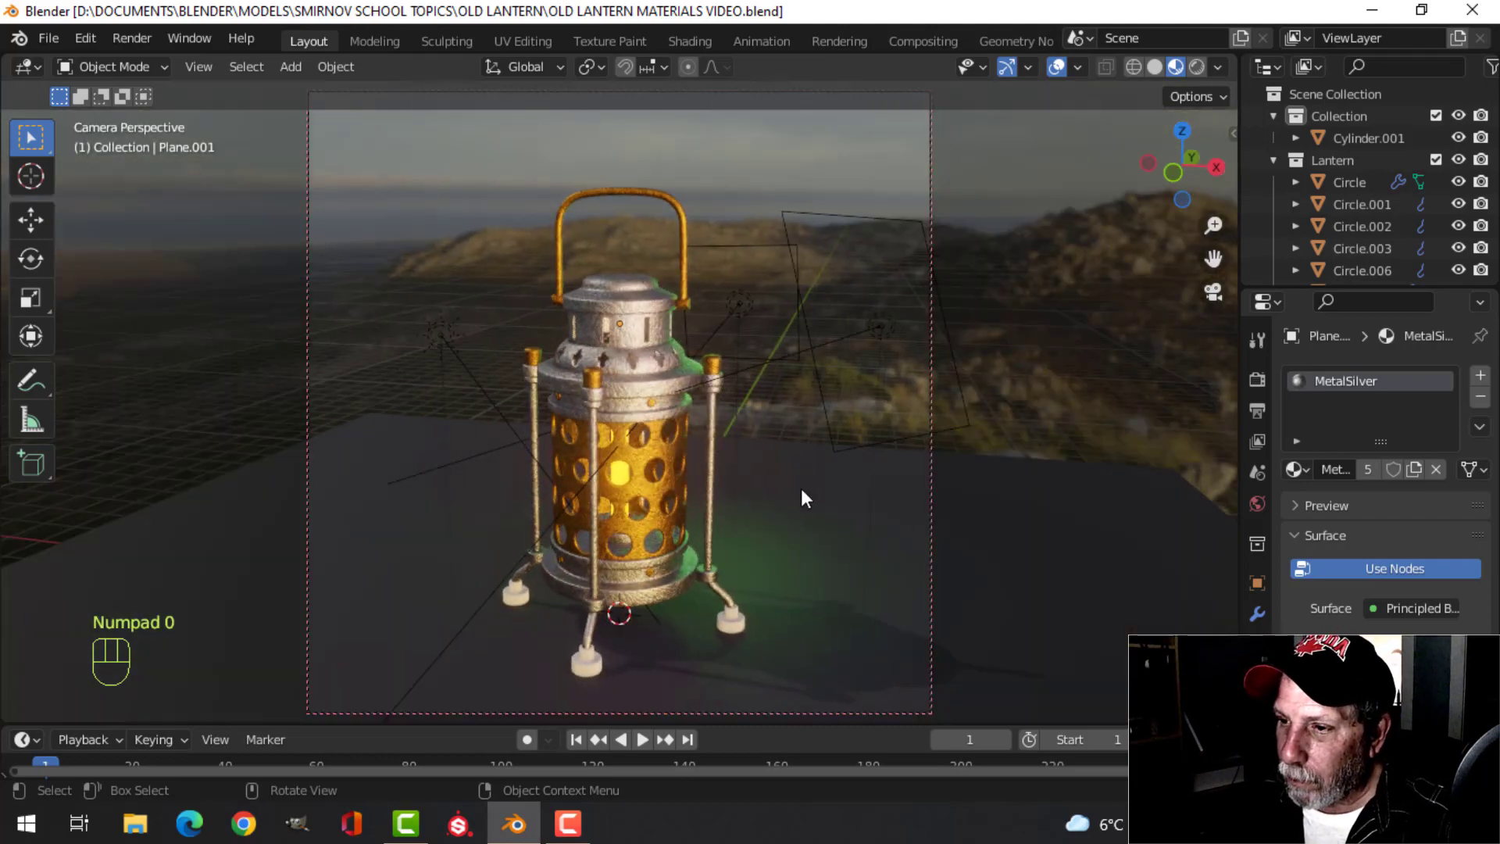
key("alt+a")
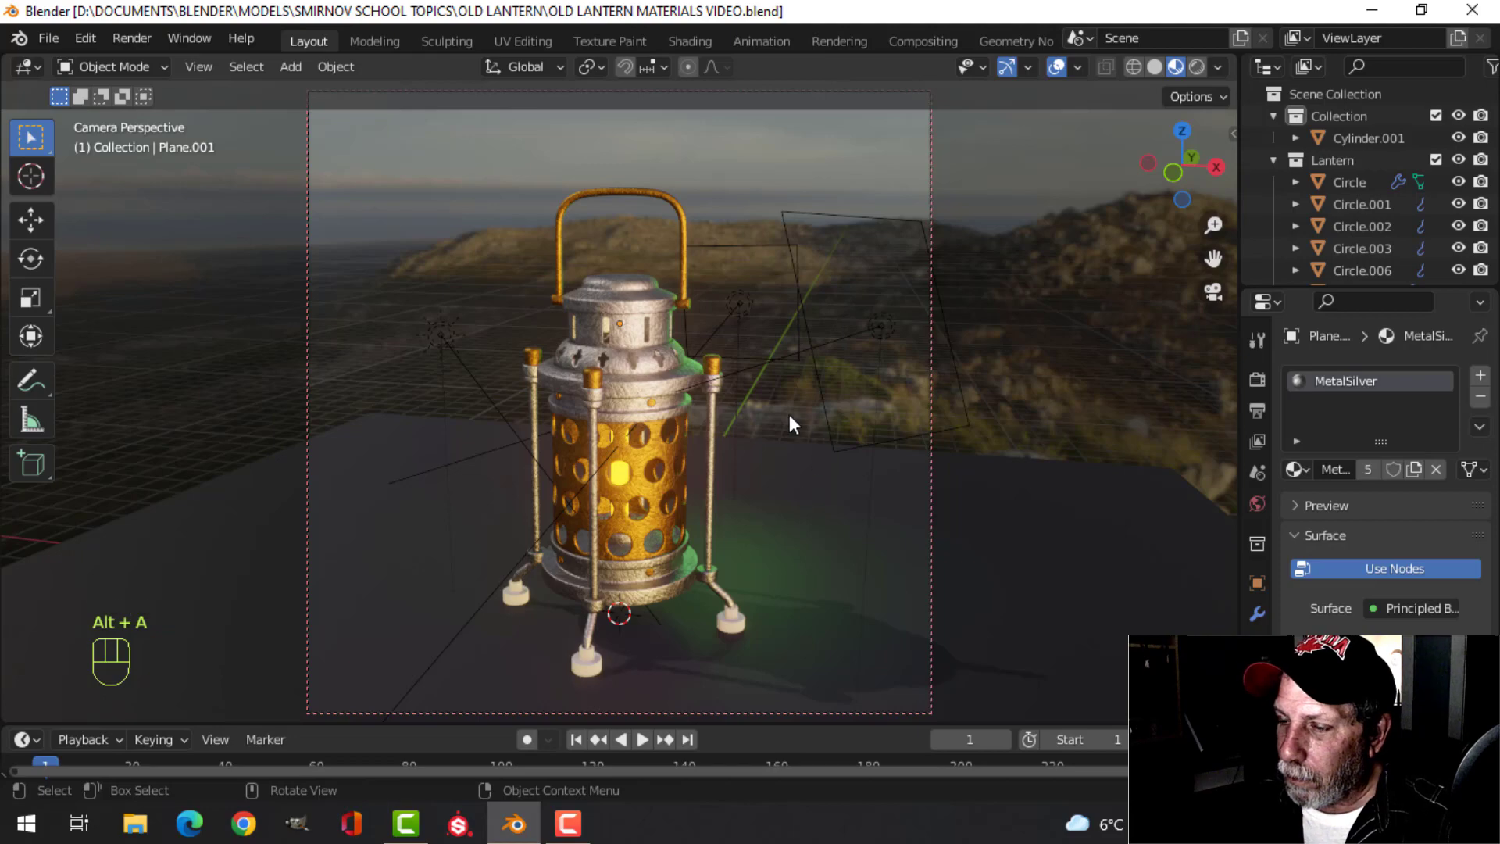
Reframe the camera on the lantern from a slightly higher angle and compare solid shading with material preview
middle_click_drag(687, 355, 571, 470)
scroll(658, 486, "up", 3)
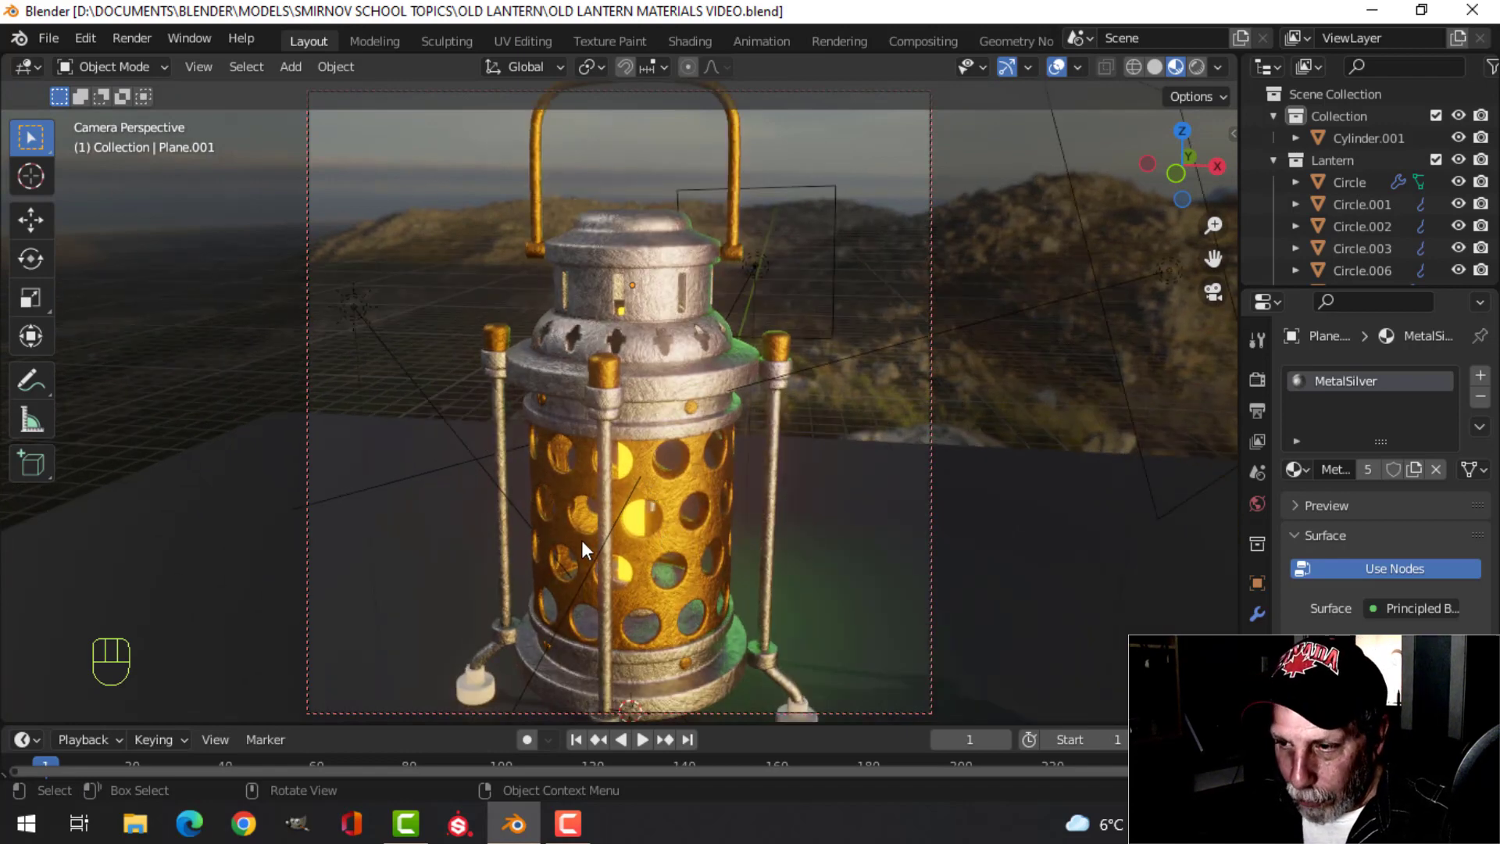
mouse_move(697, 471)
middle_mouse_down()
mouse_move(703, 443)
mouse_move(684, 480)
mouse_move(695, 457)
middle_mouse_up()
left_click(1153, 67)
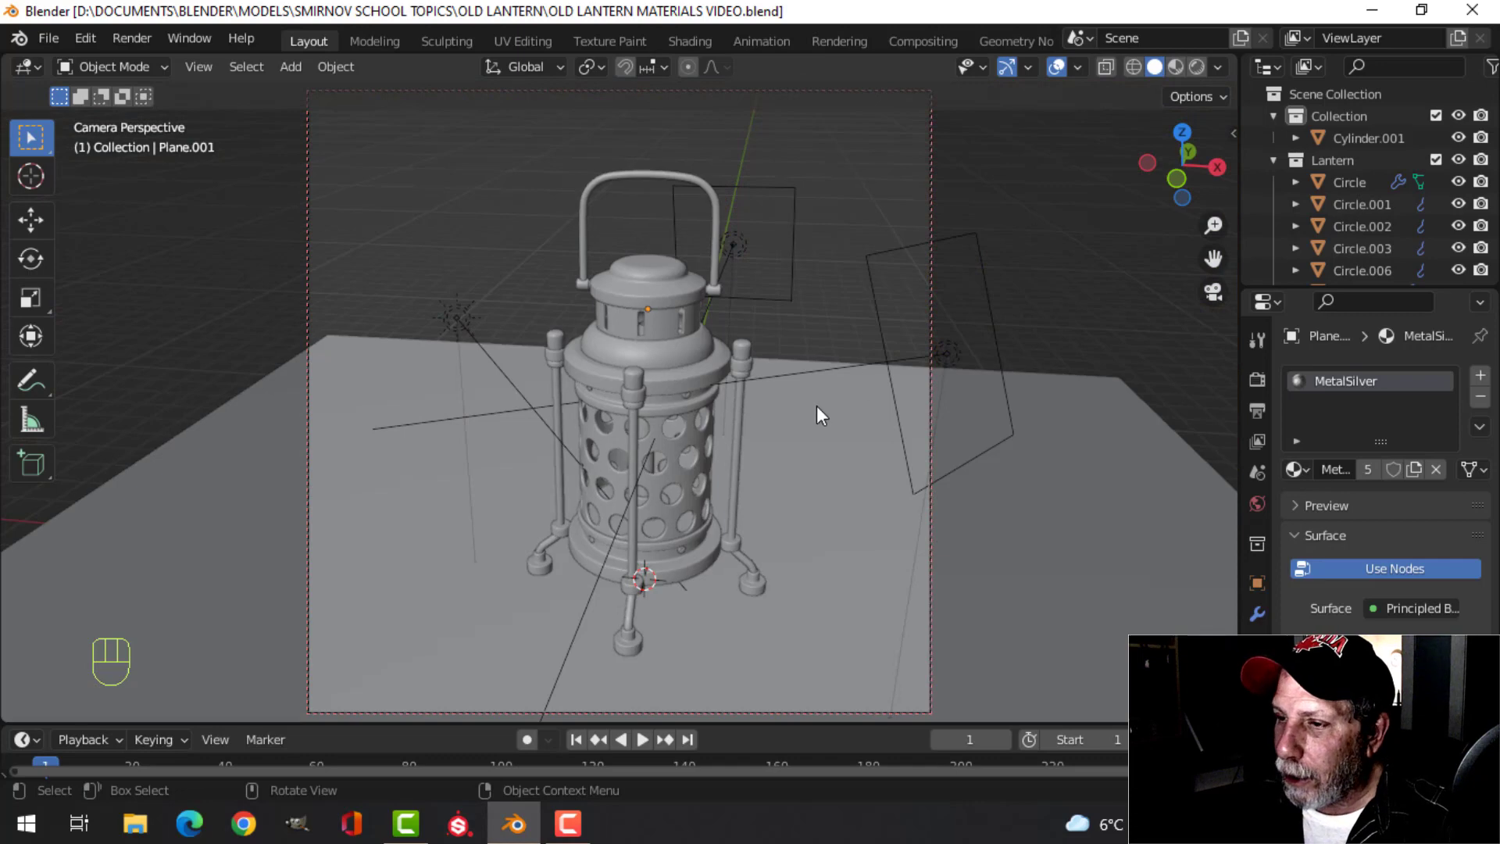
left_click(1174, 66)
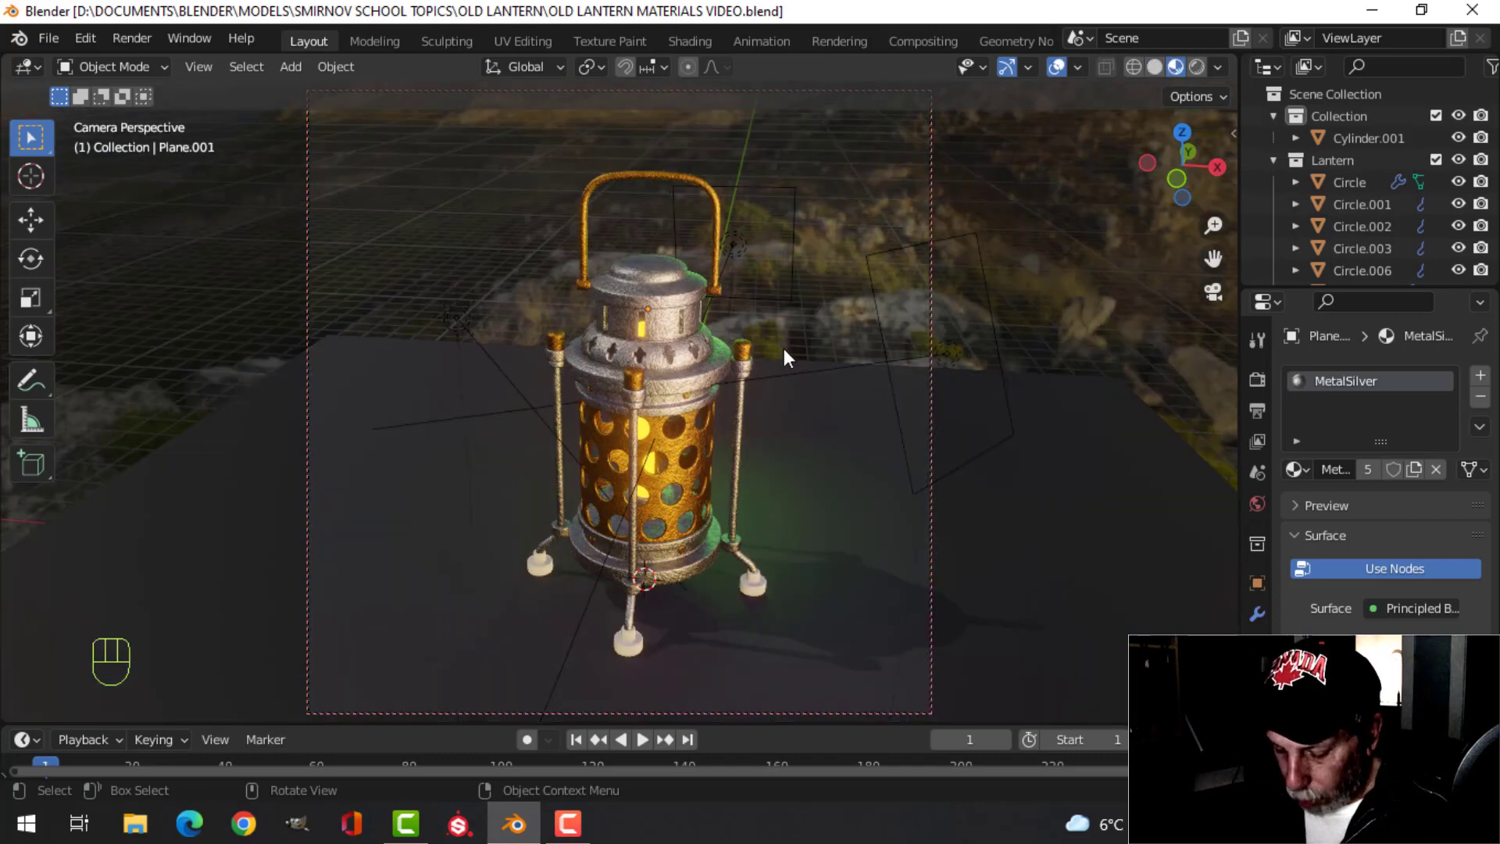
Inspect the lantern's materials outside the camera view, including the yellow emissive cylinder inside the perforated body
key("KP_0")
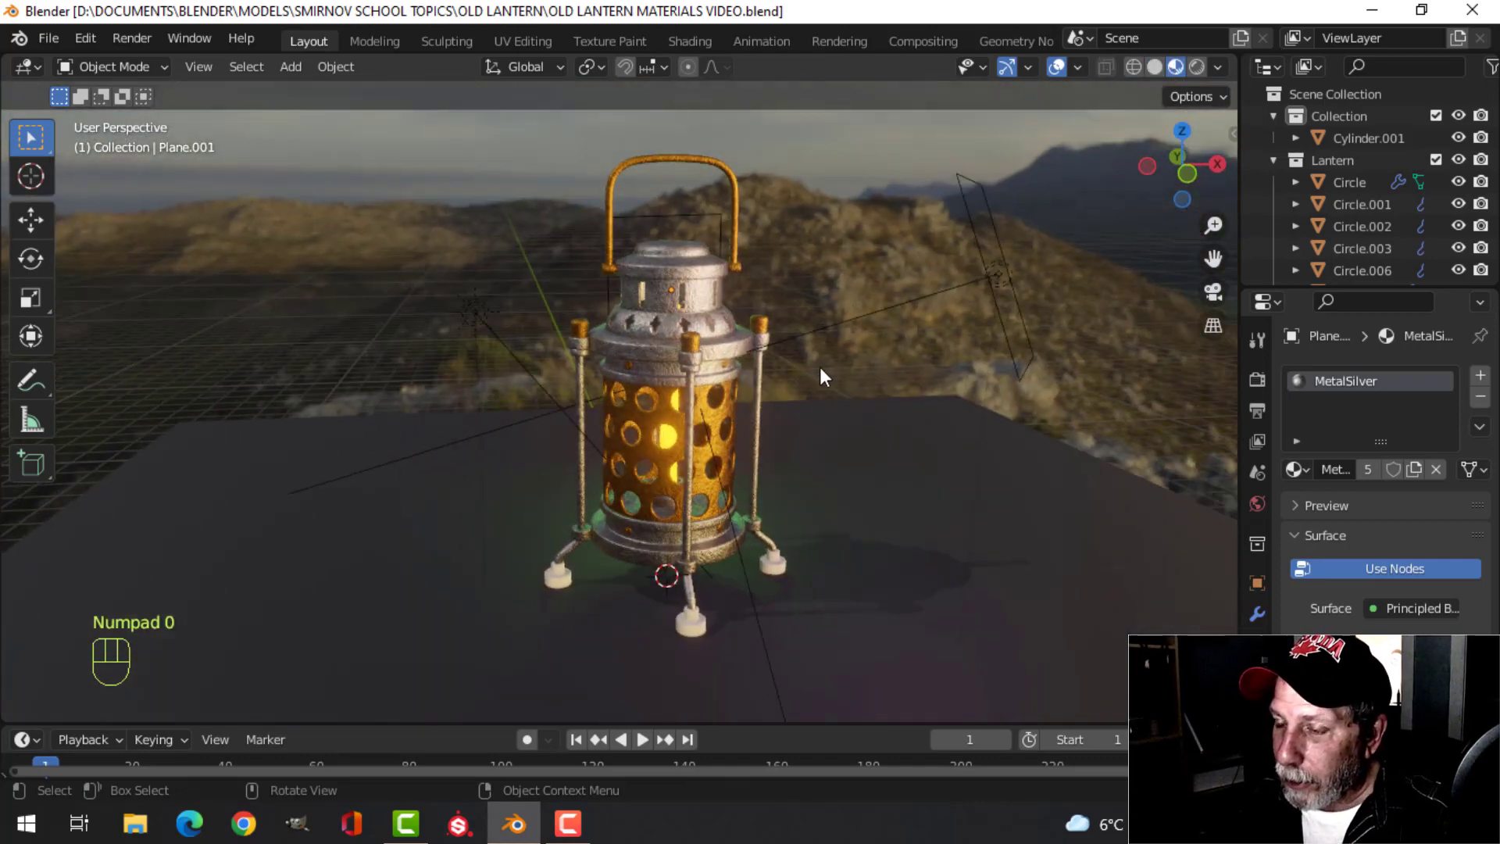
scroll(844, 372, "up", 2)
middle_click_drag(869, 378, 793, 397)
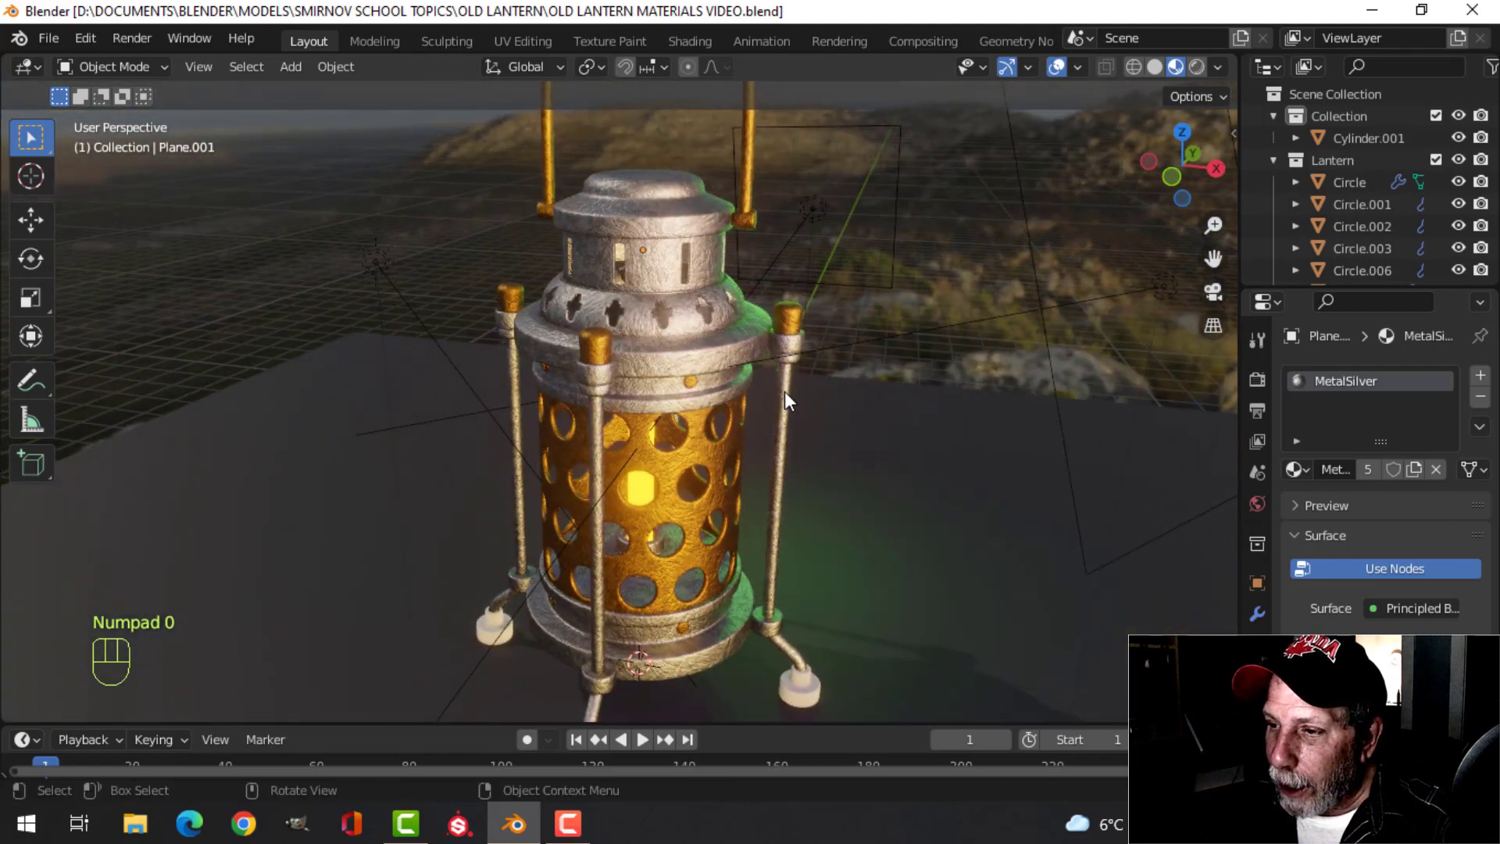
scroll(785, 391, "up", 2)
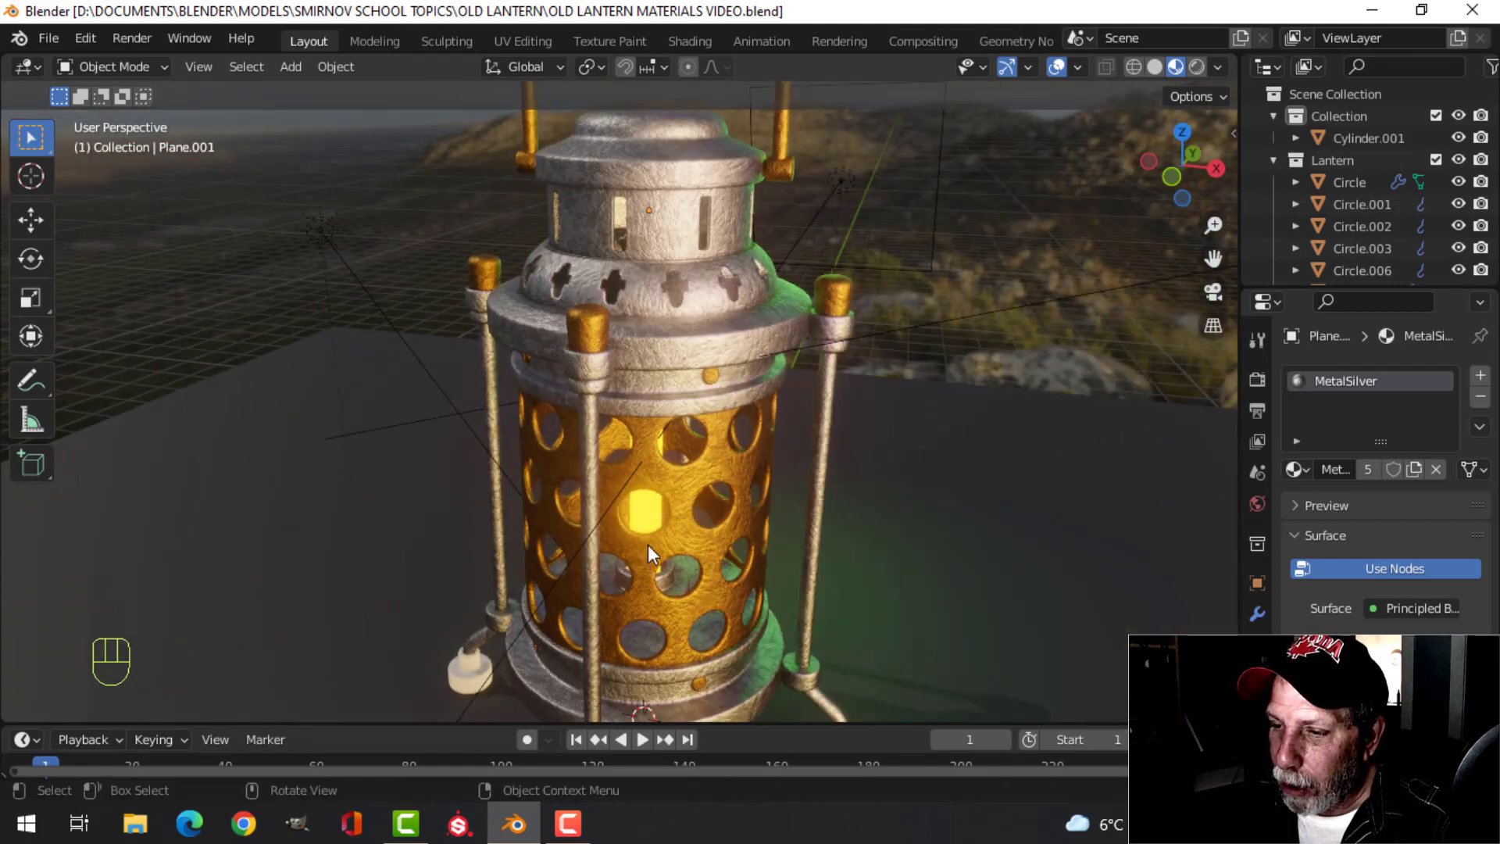
left_click(642, 508)
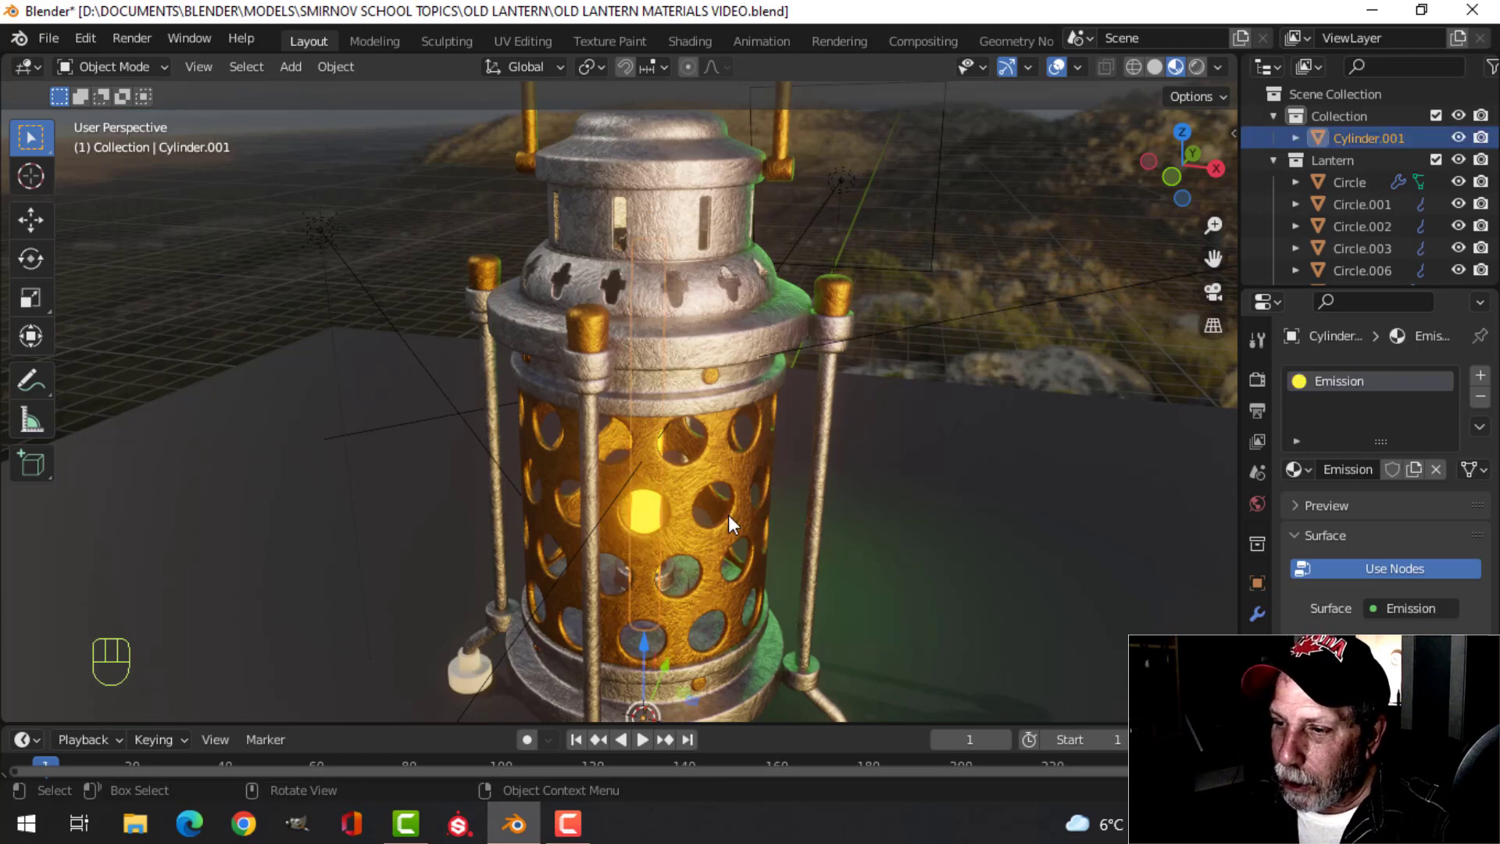
key("alt+a")
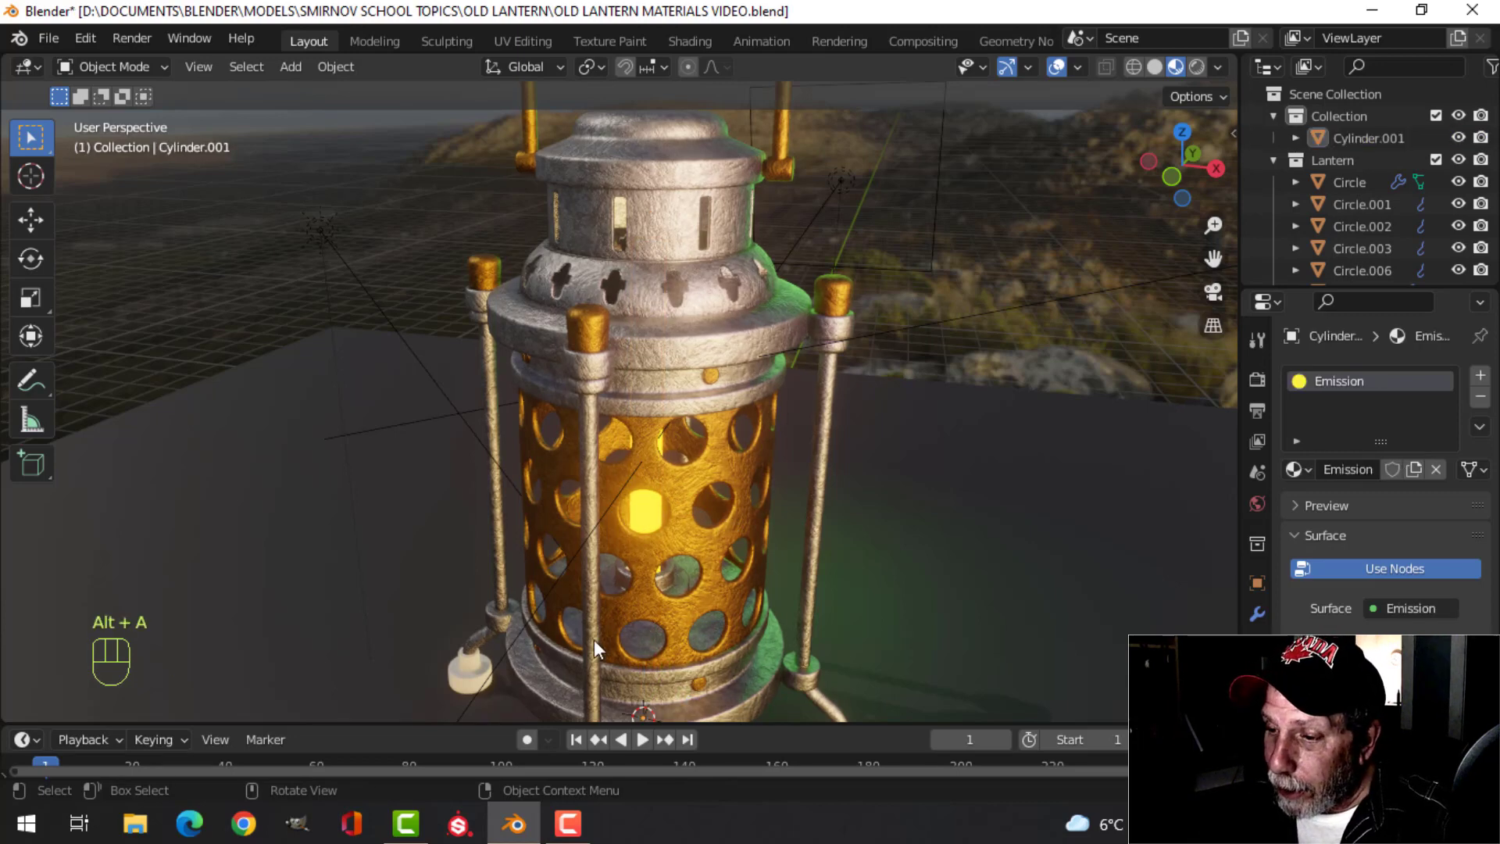
scroll(736, 398, "down", 2)
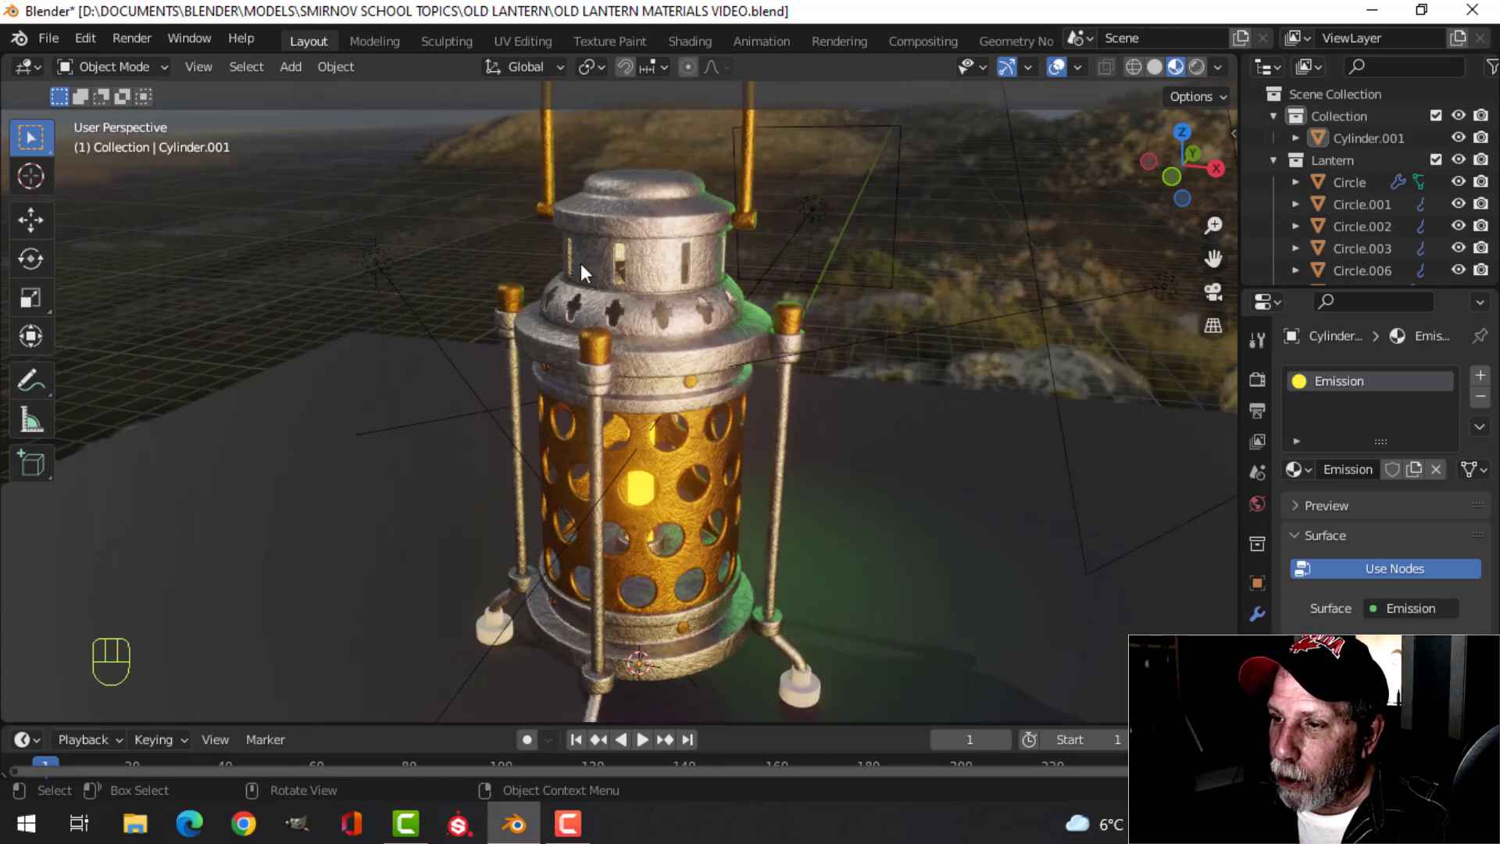
scroll(852, 442, "down", 2)
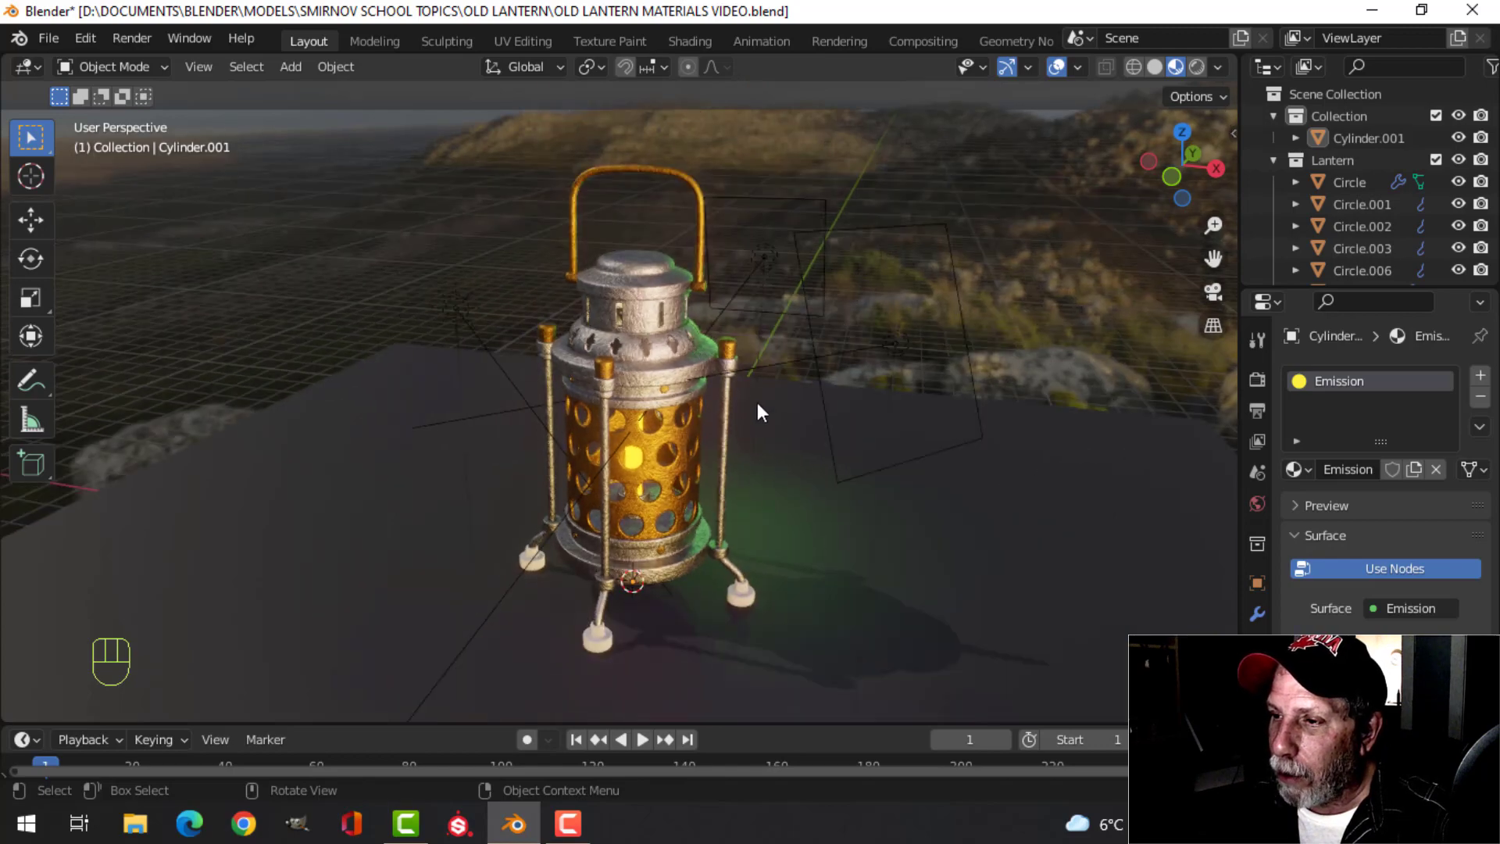
middle_click_drag(756, 402, 763, 443, "shift")
scroll(816, 445, "up", 4)
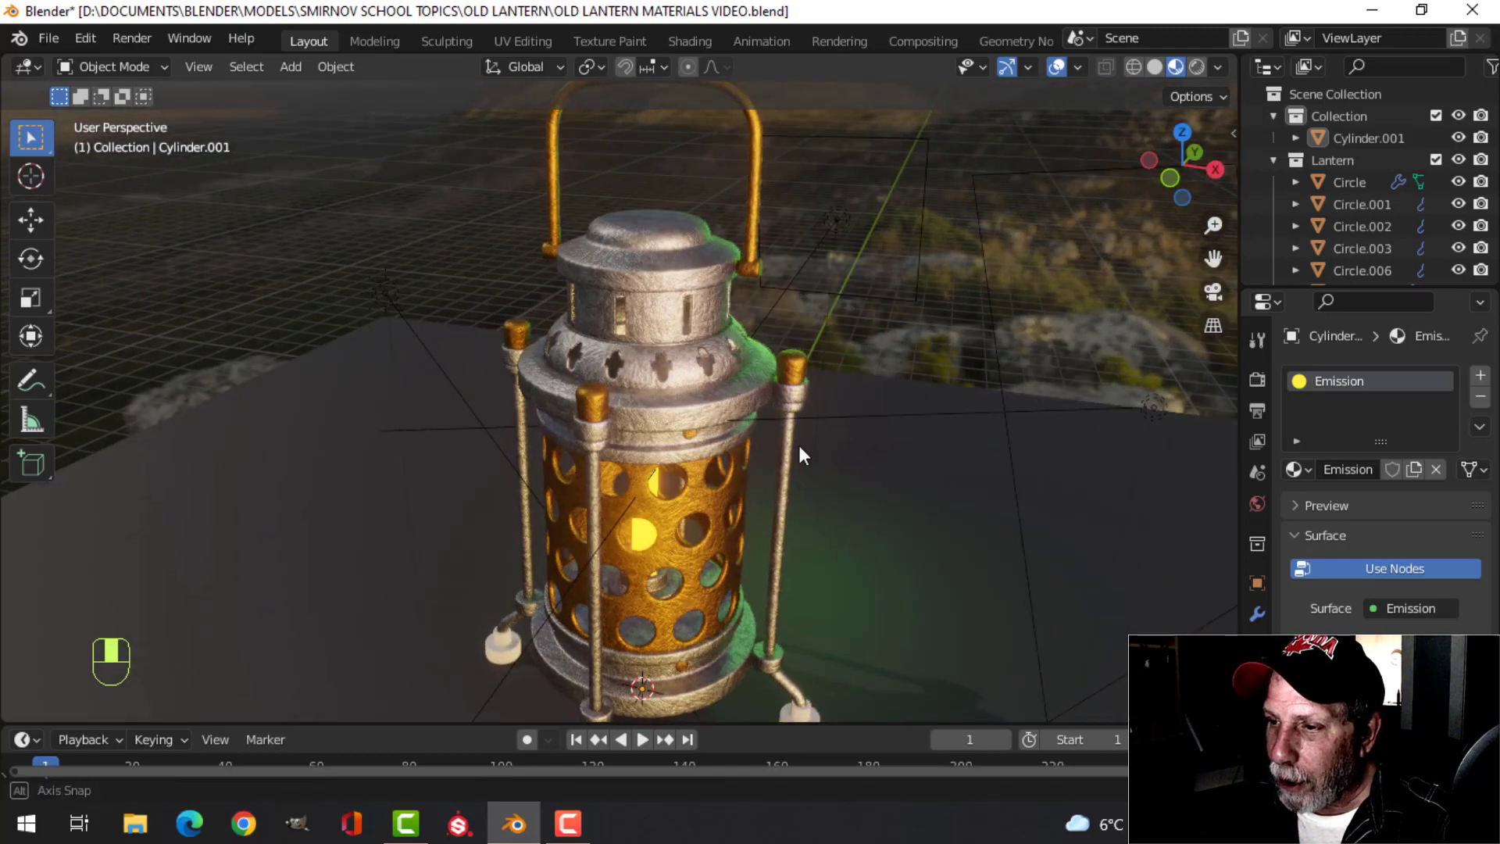